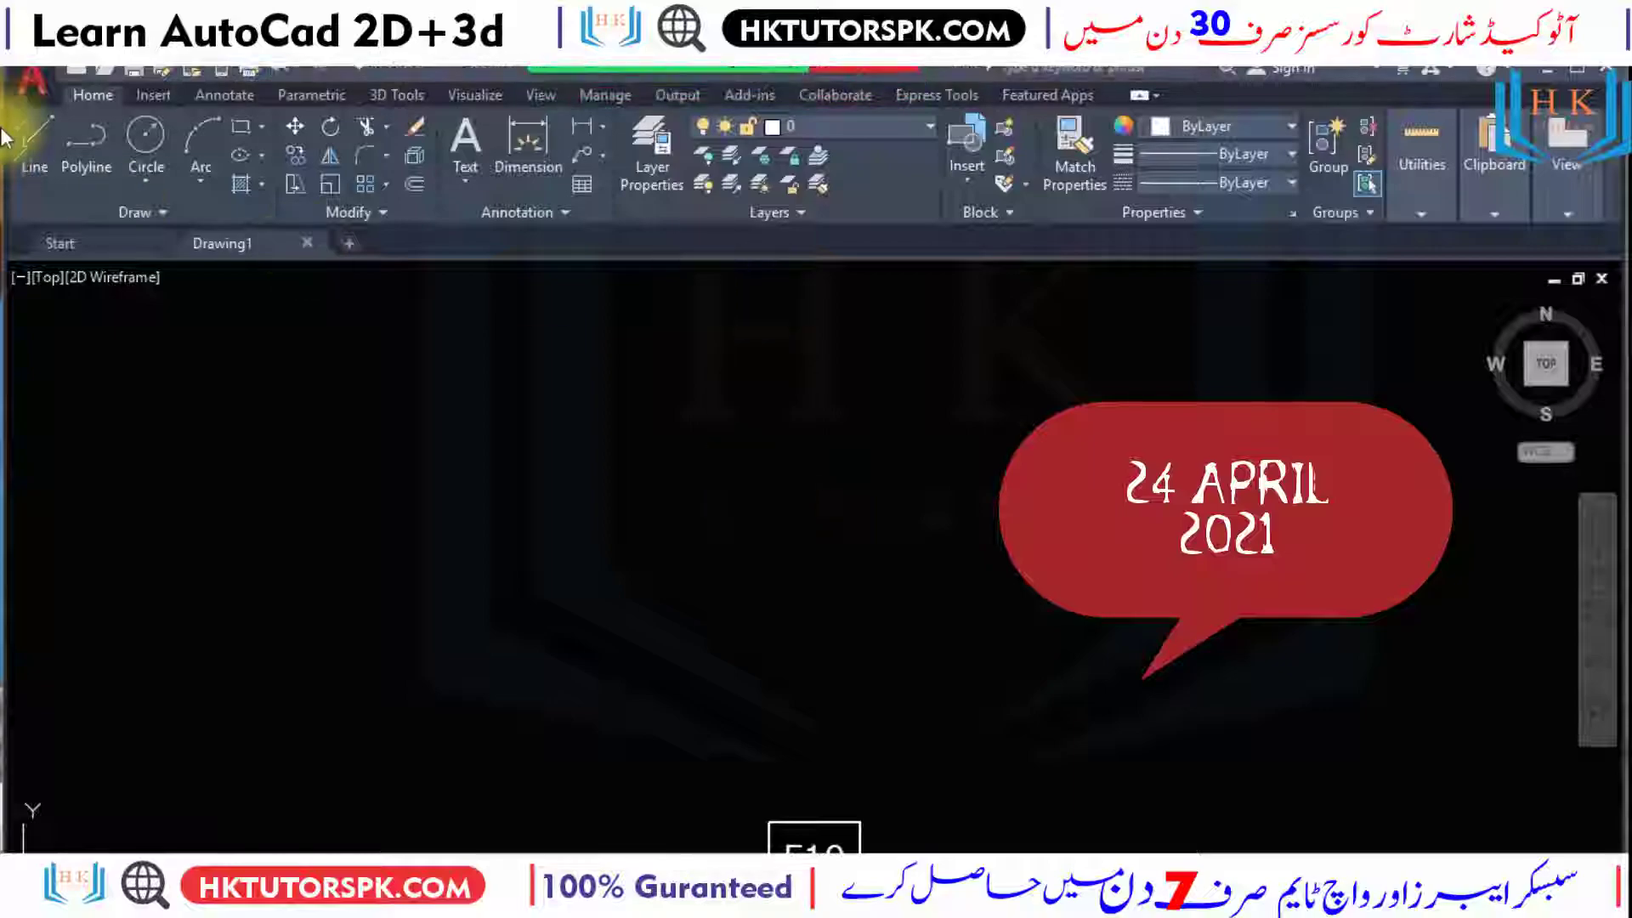
Open cad 2021.dwg from the Recent Documents list.
left_click(25, 86)
left_click(295, 228)
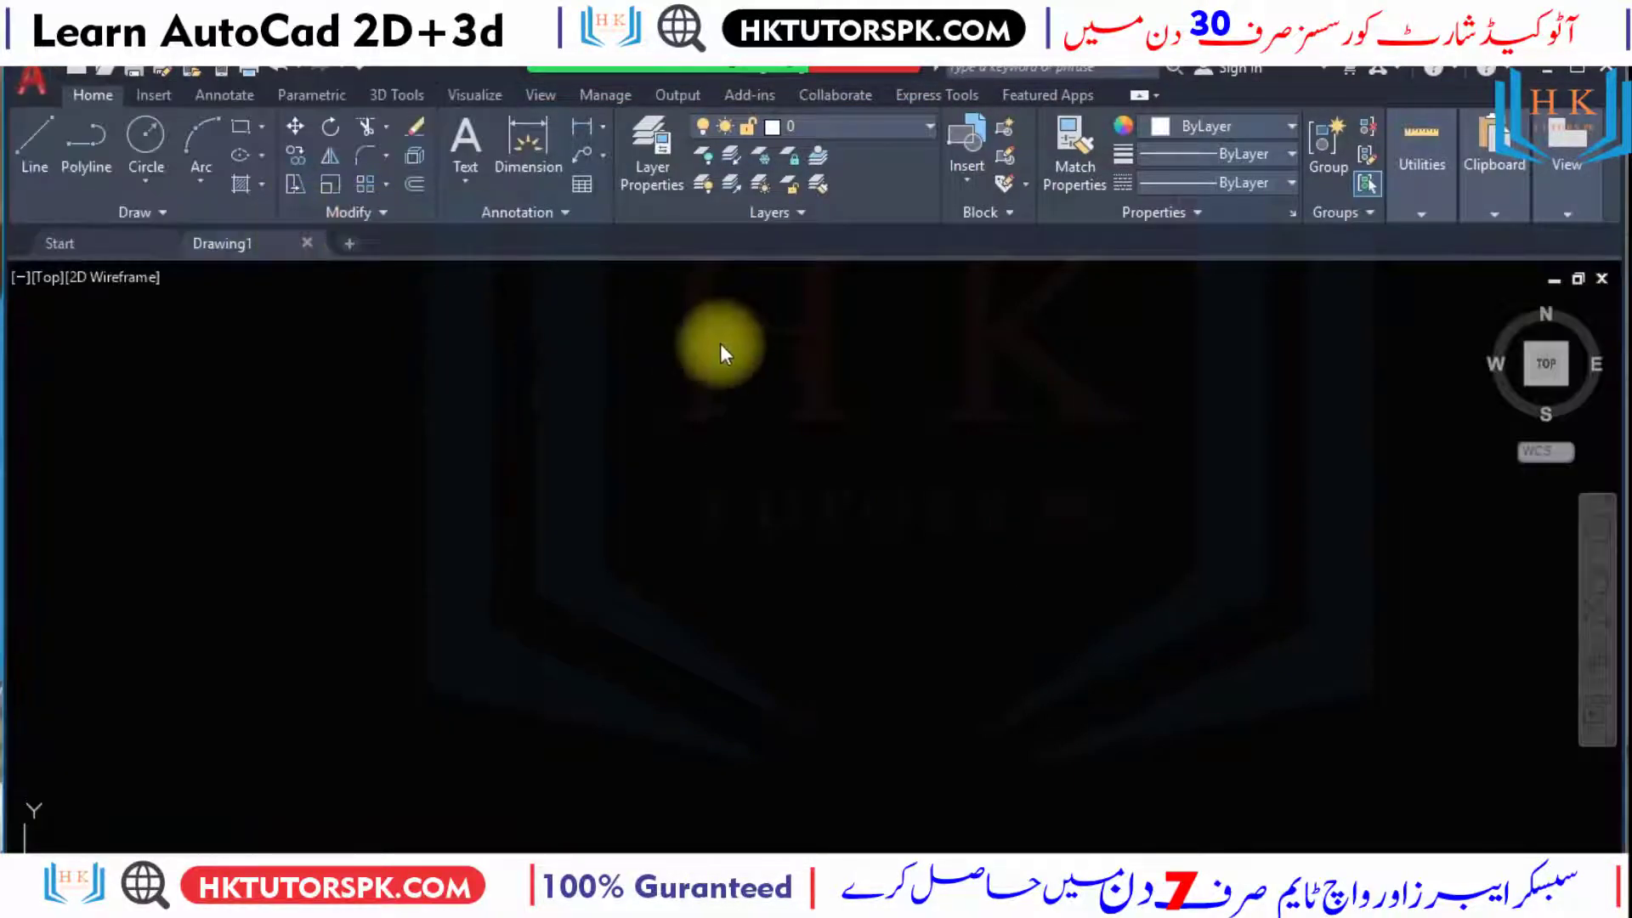
scroll(1198, 526, "down", 3)
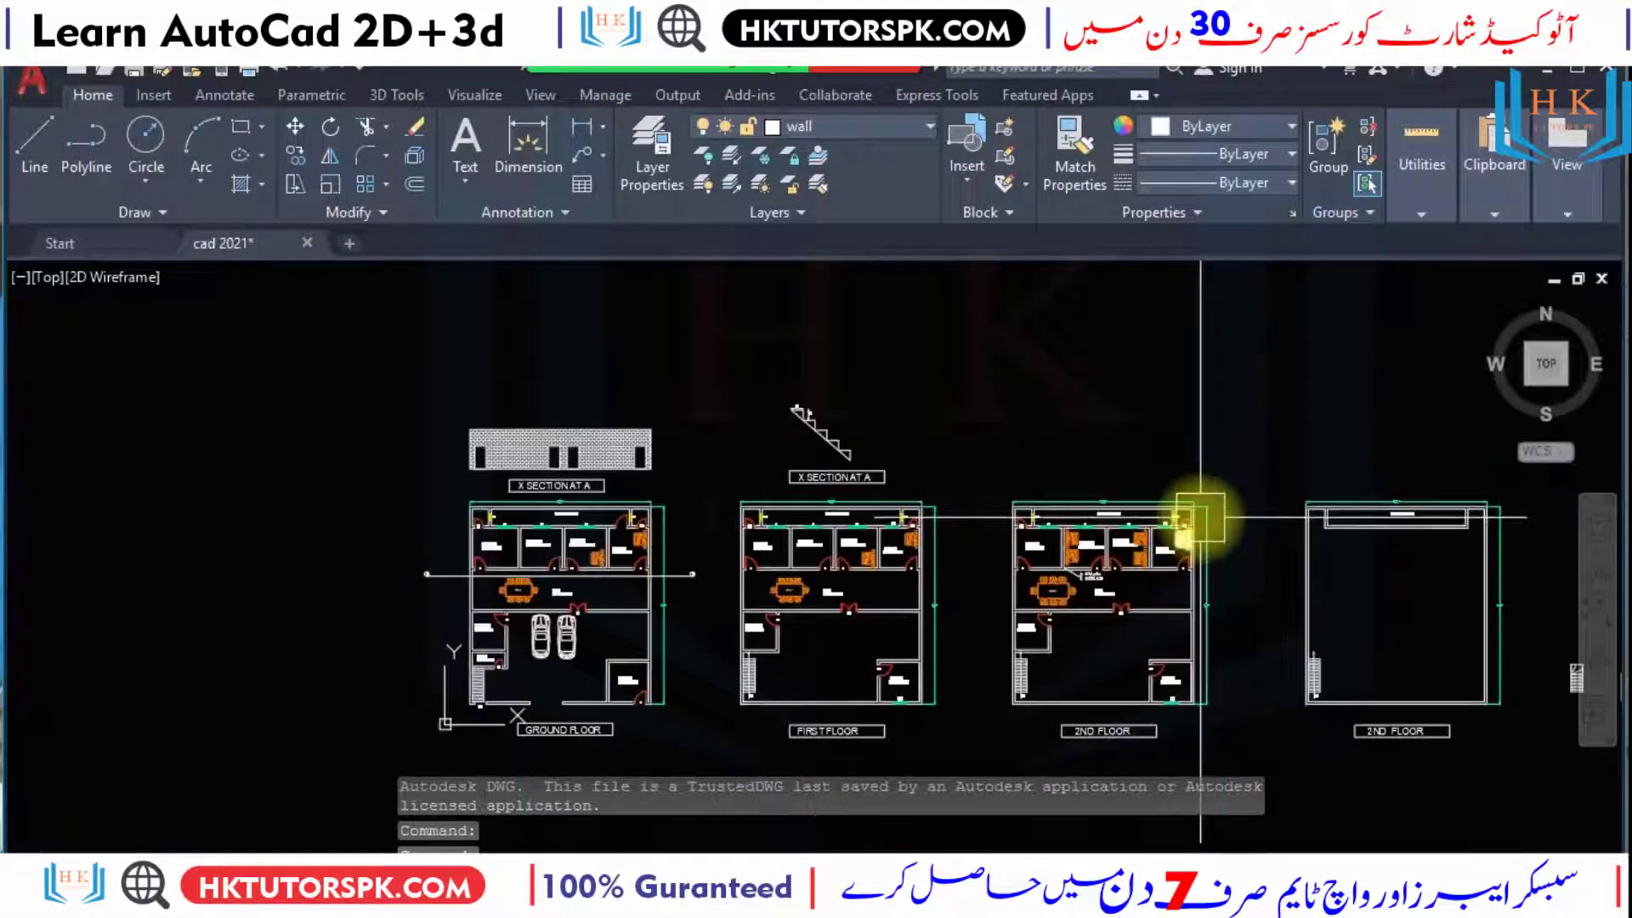
mouse_move(1200, 527)
middle_mouse_down()
mouse_move(630, 459)
mouse_move(1085, 437)
mouse_move(972, 590)
middle_mouse_up()
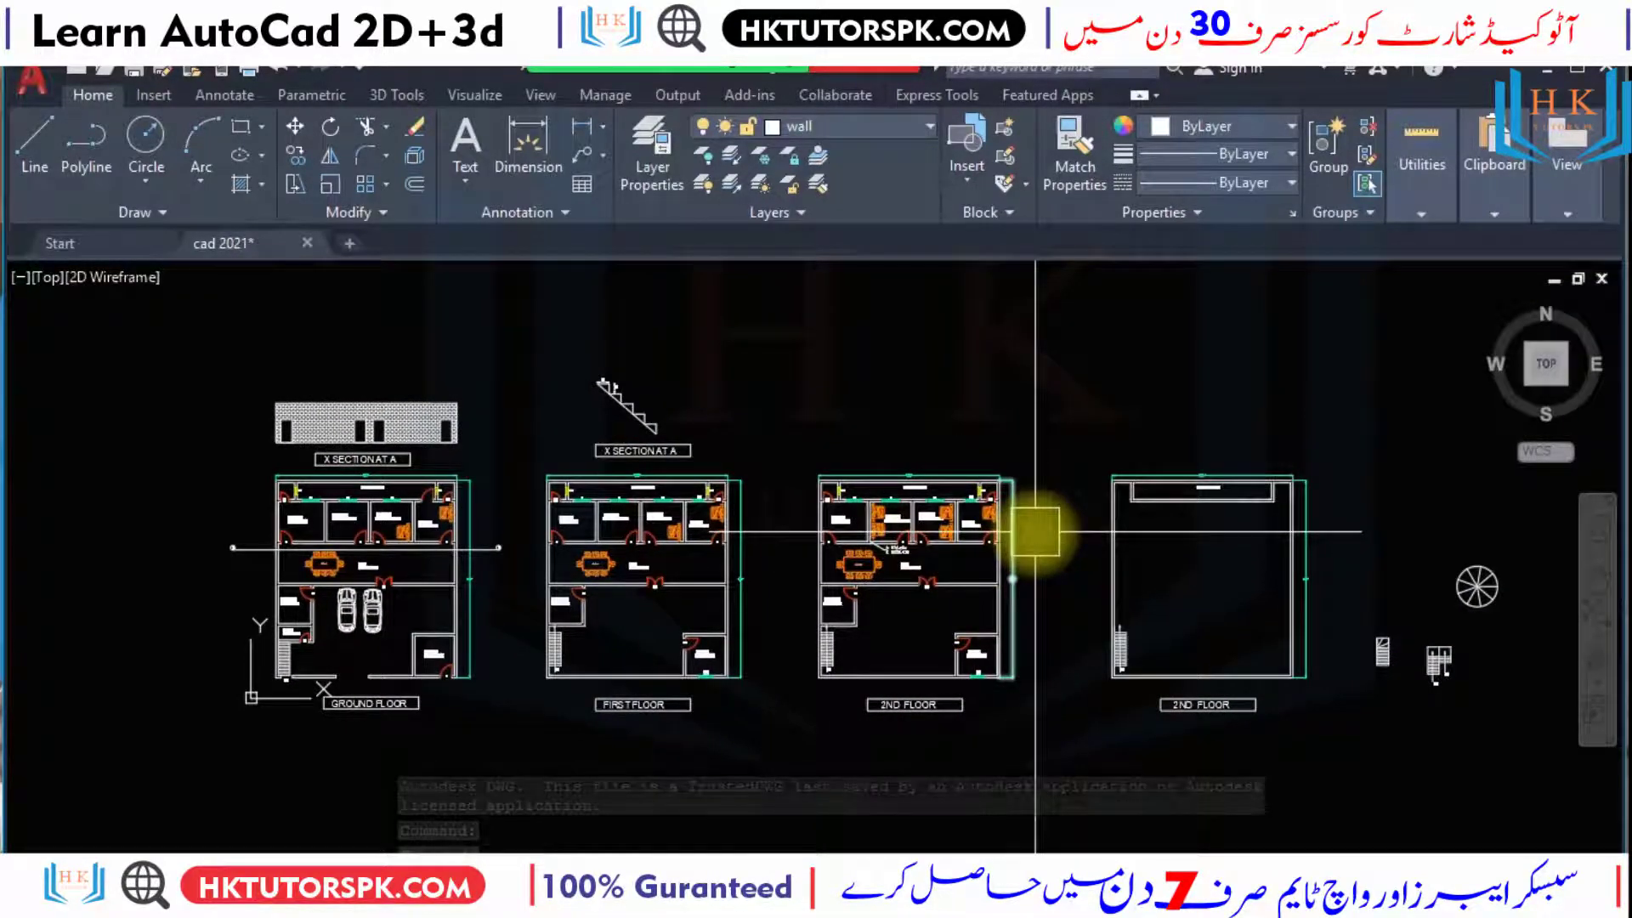
scroll(1034, 528, "down", 3)
type("av")
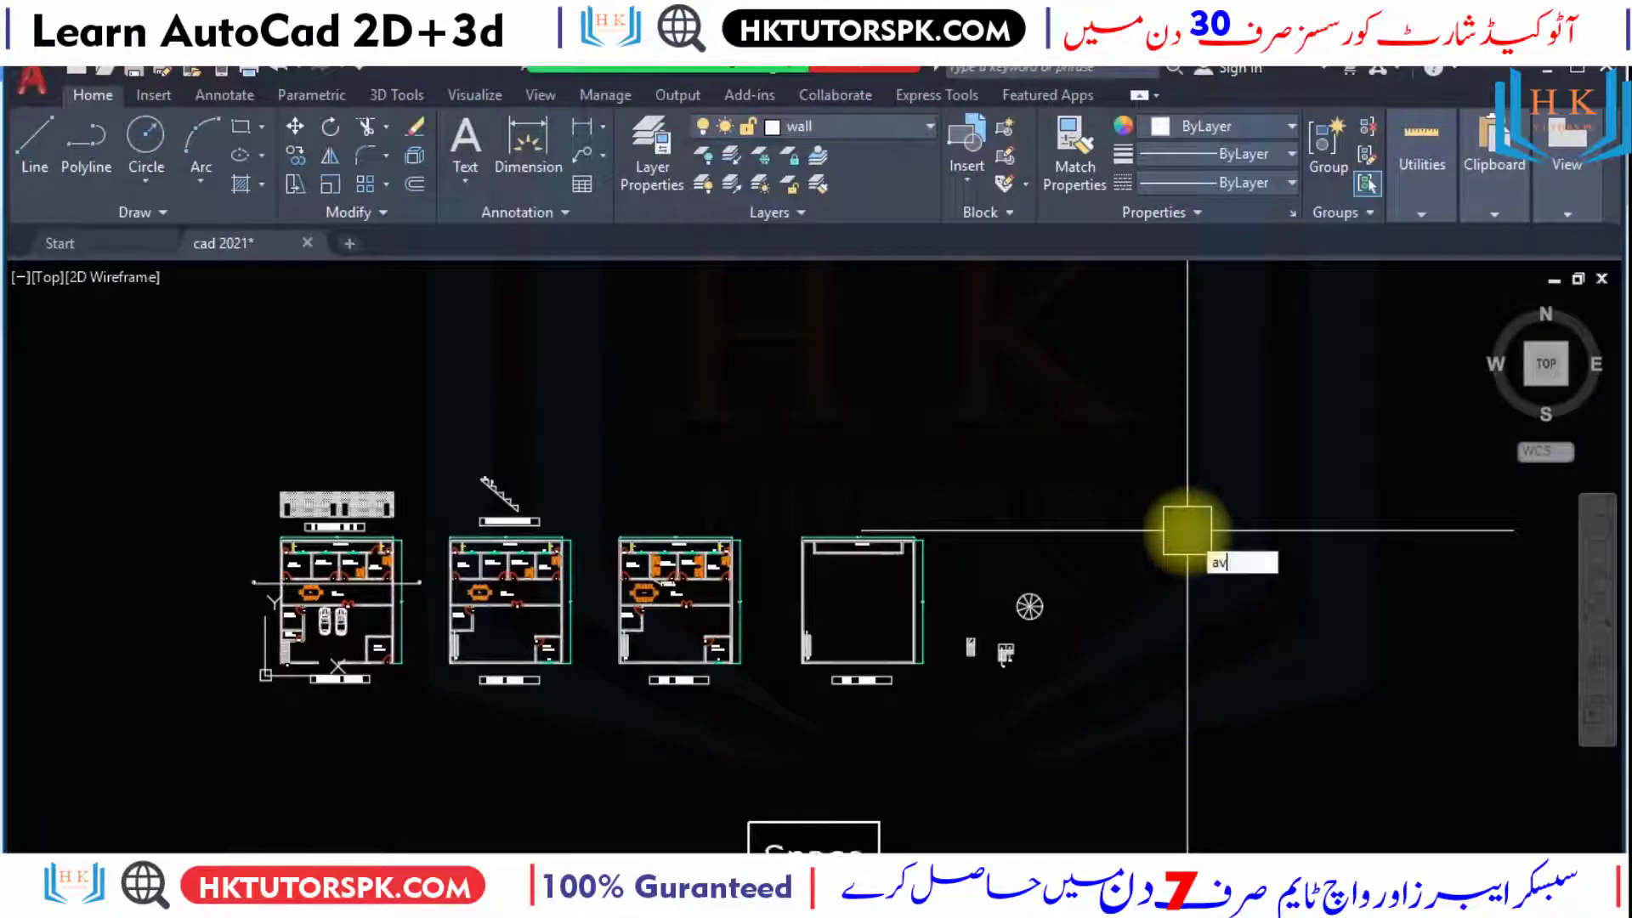
key("Return")
type("f")
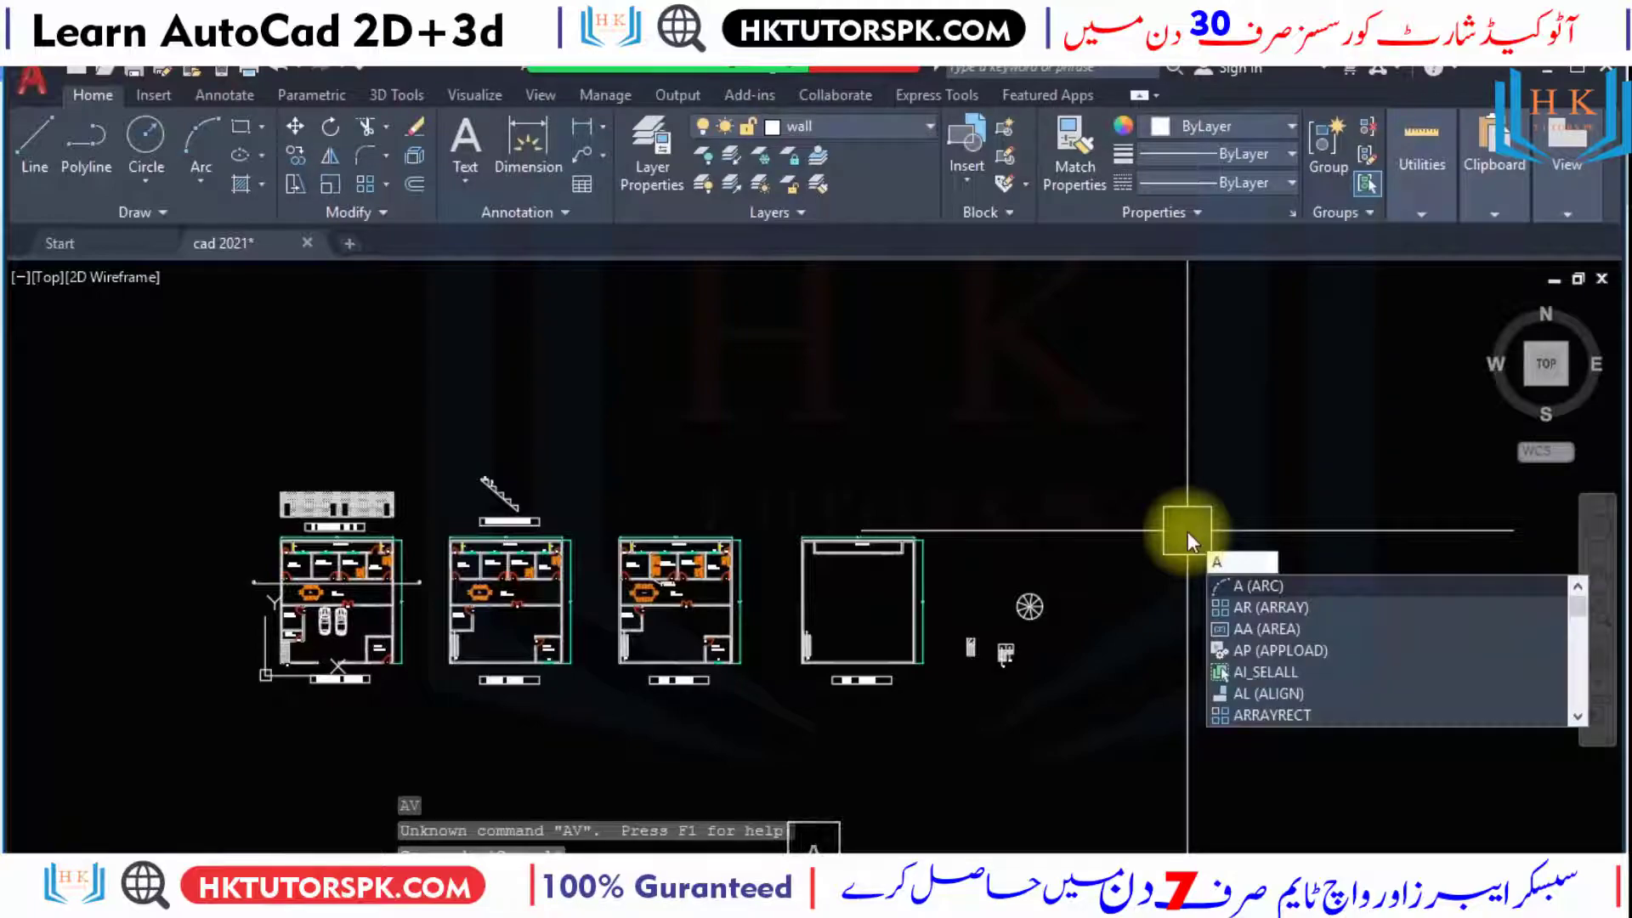
type("v")
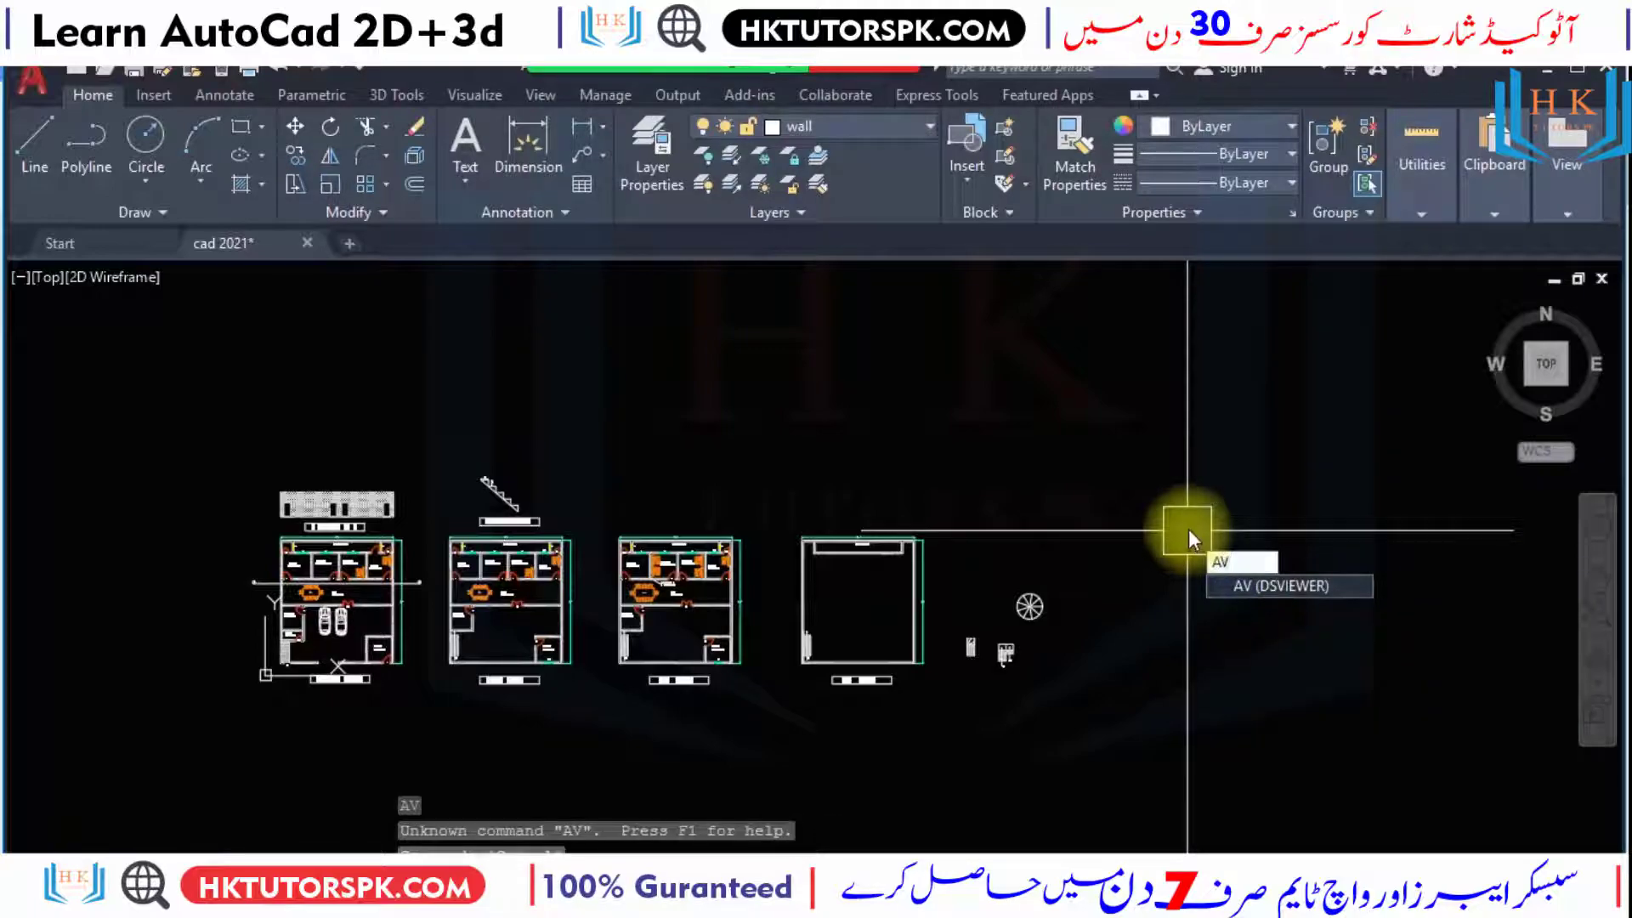
key("space")
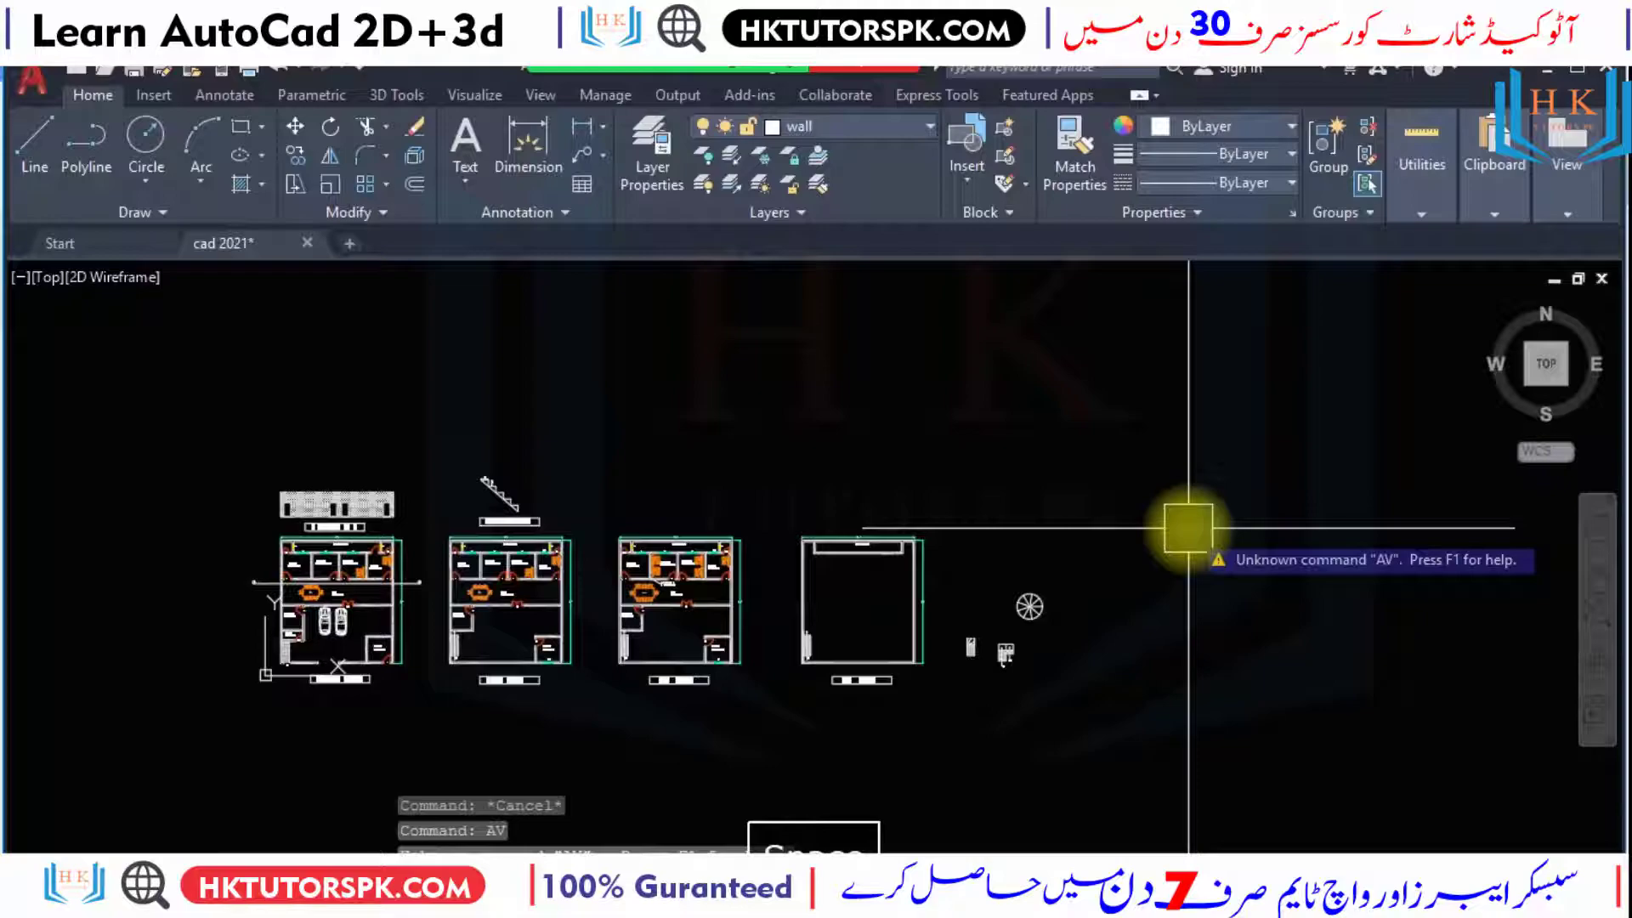
type("aw")
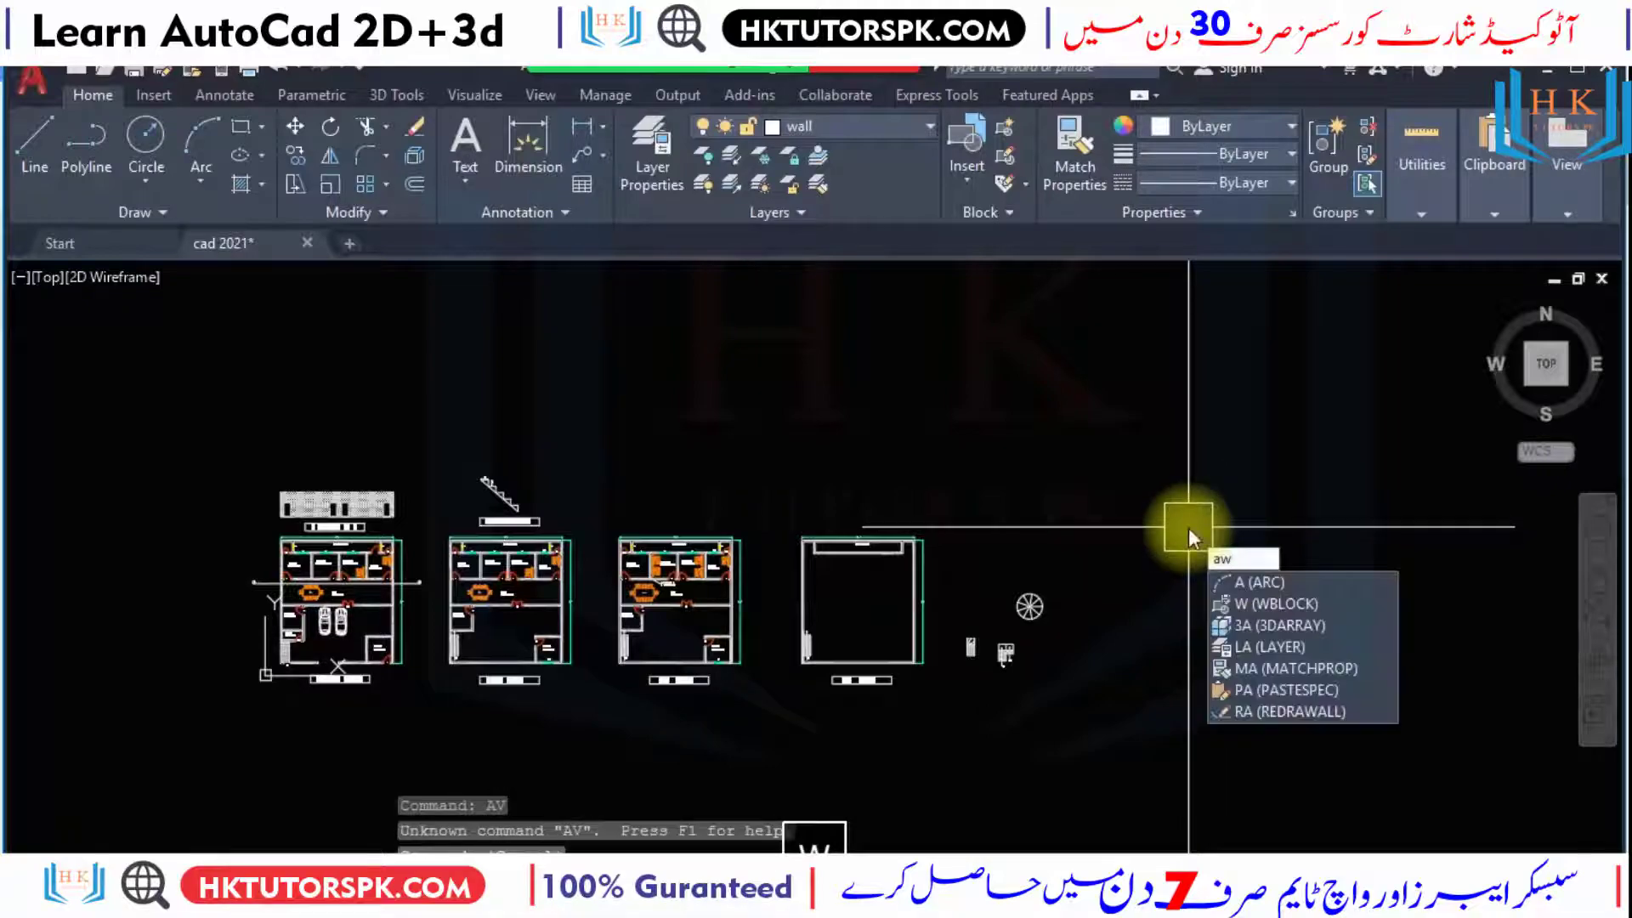
key("BackSpace")
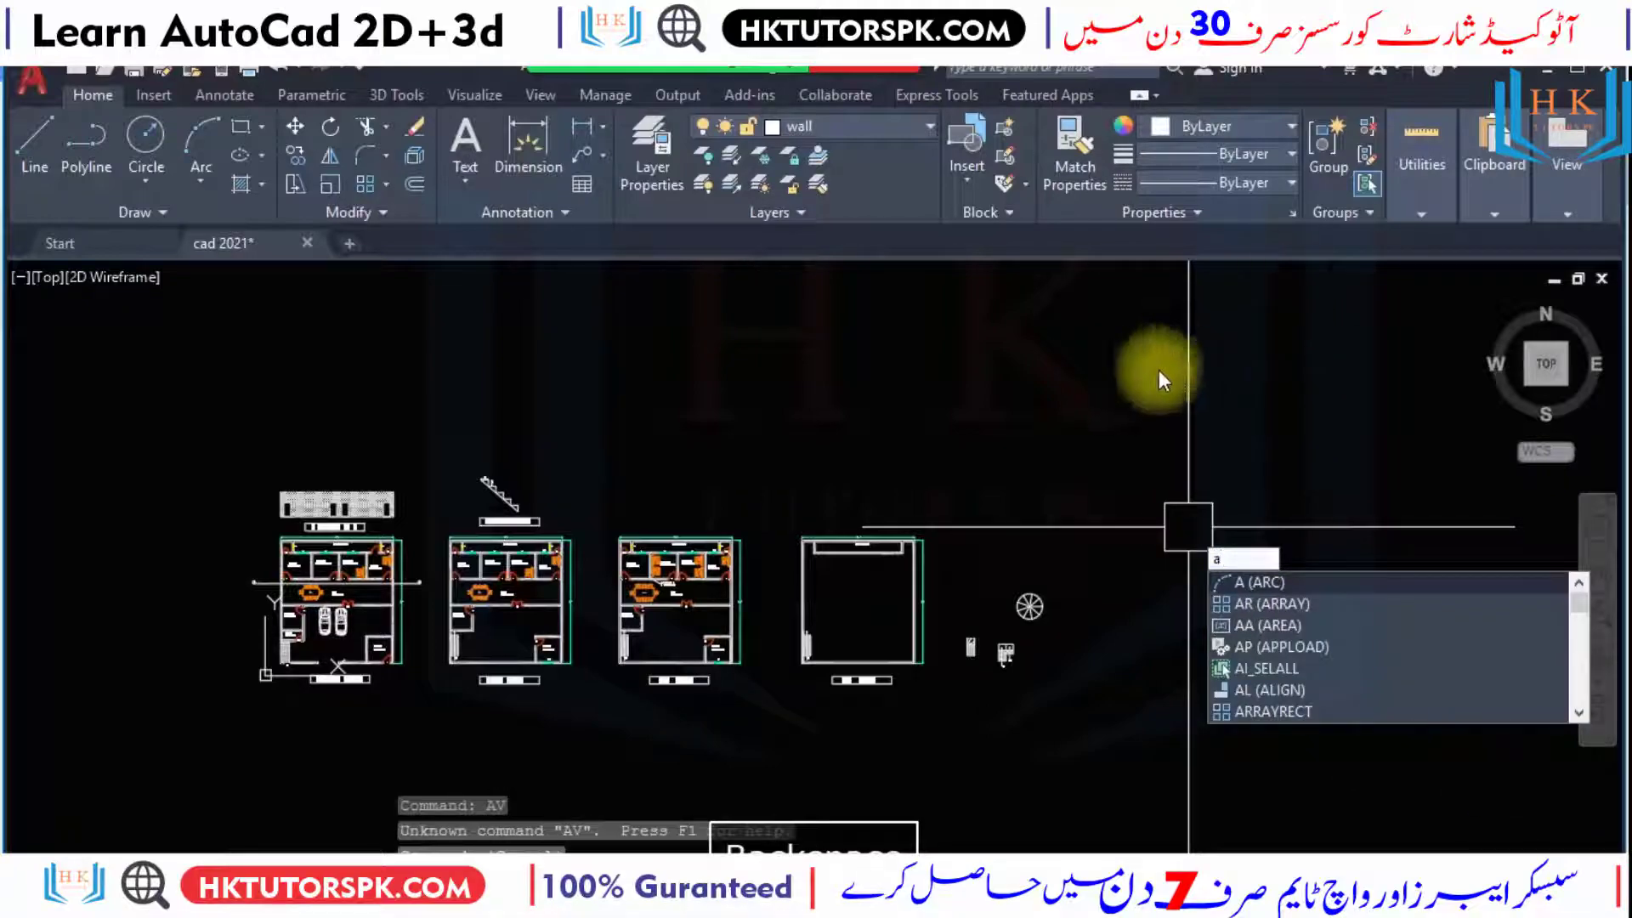
type("v")
scroll(1237, 814, "down", 2)
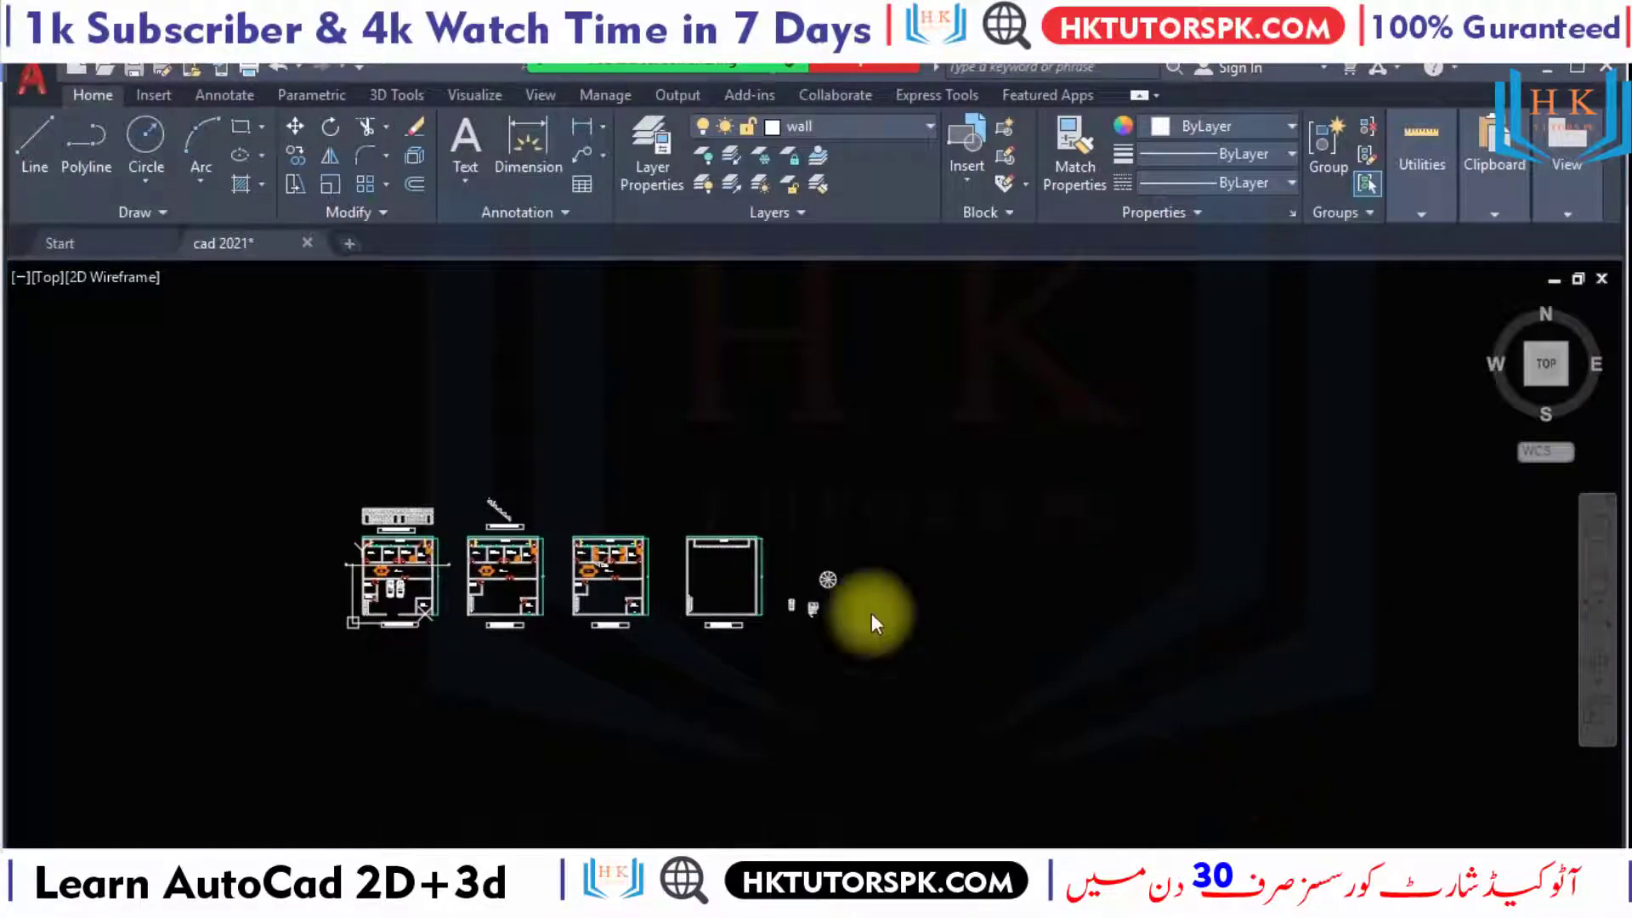
key("alt+Tab")
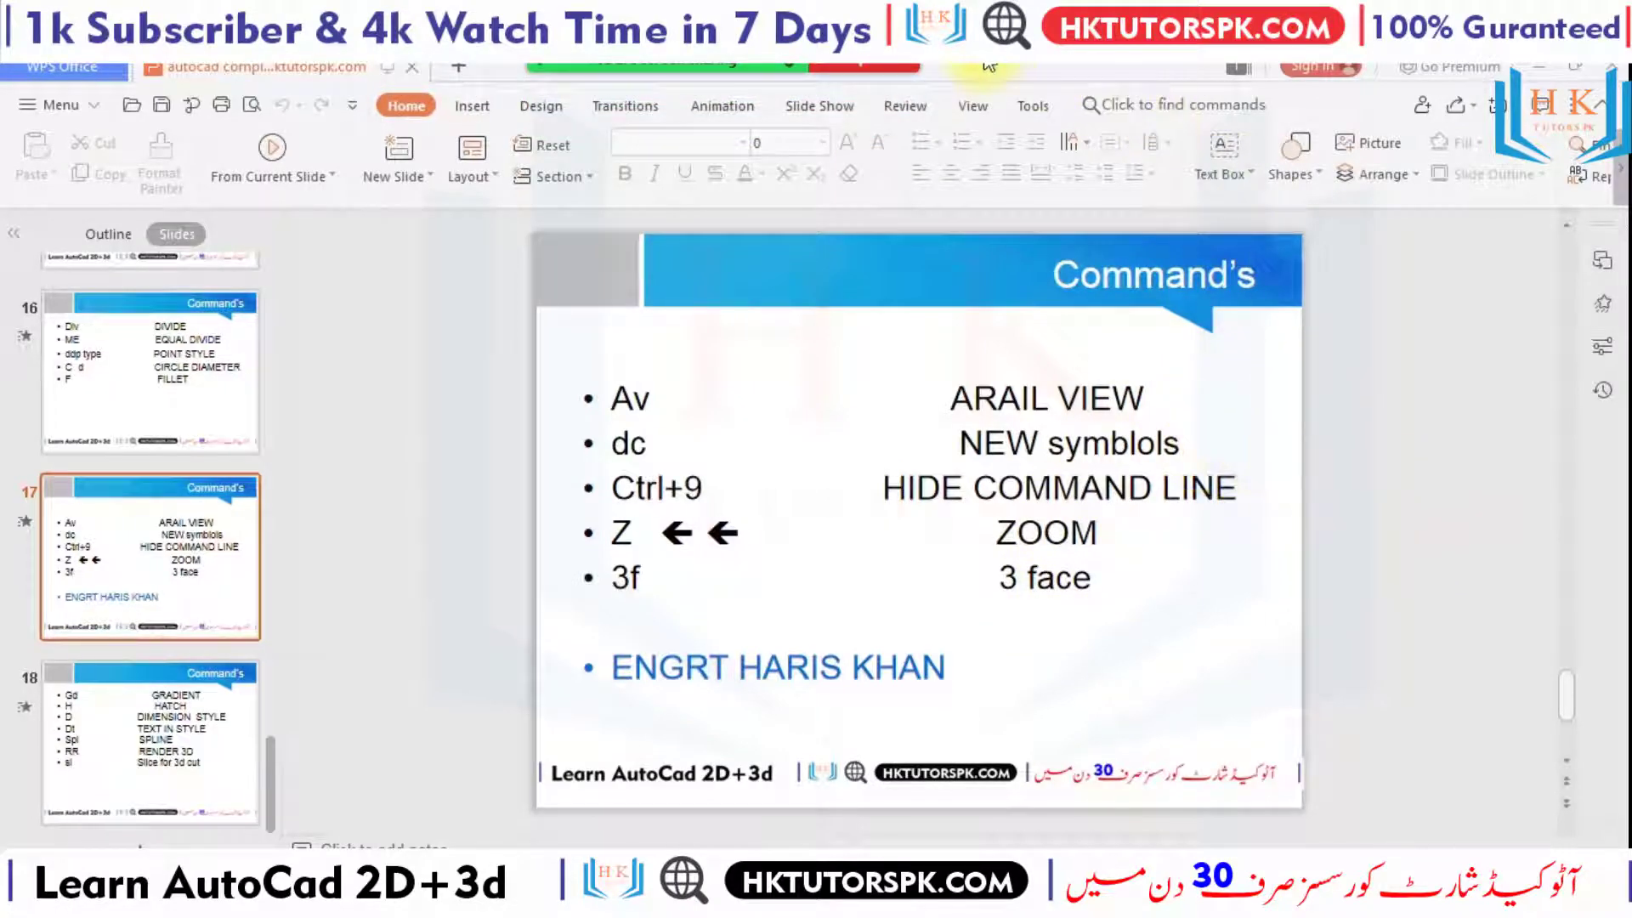
key("alt+Tab")
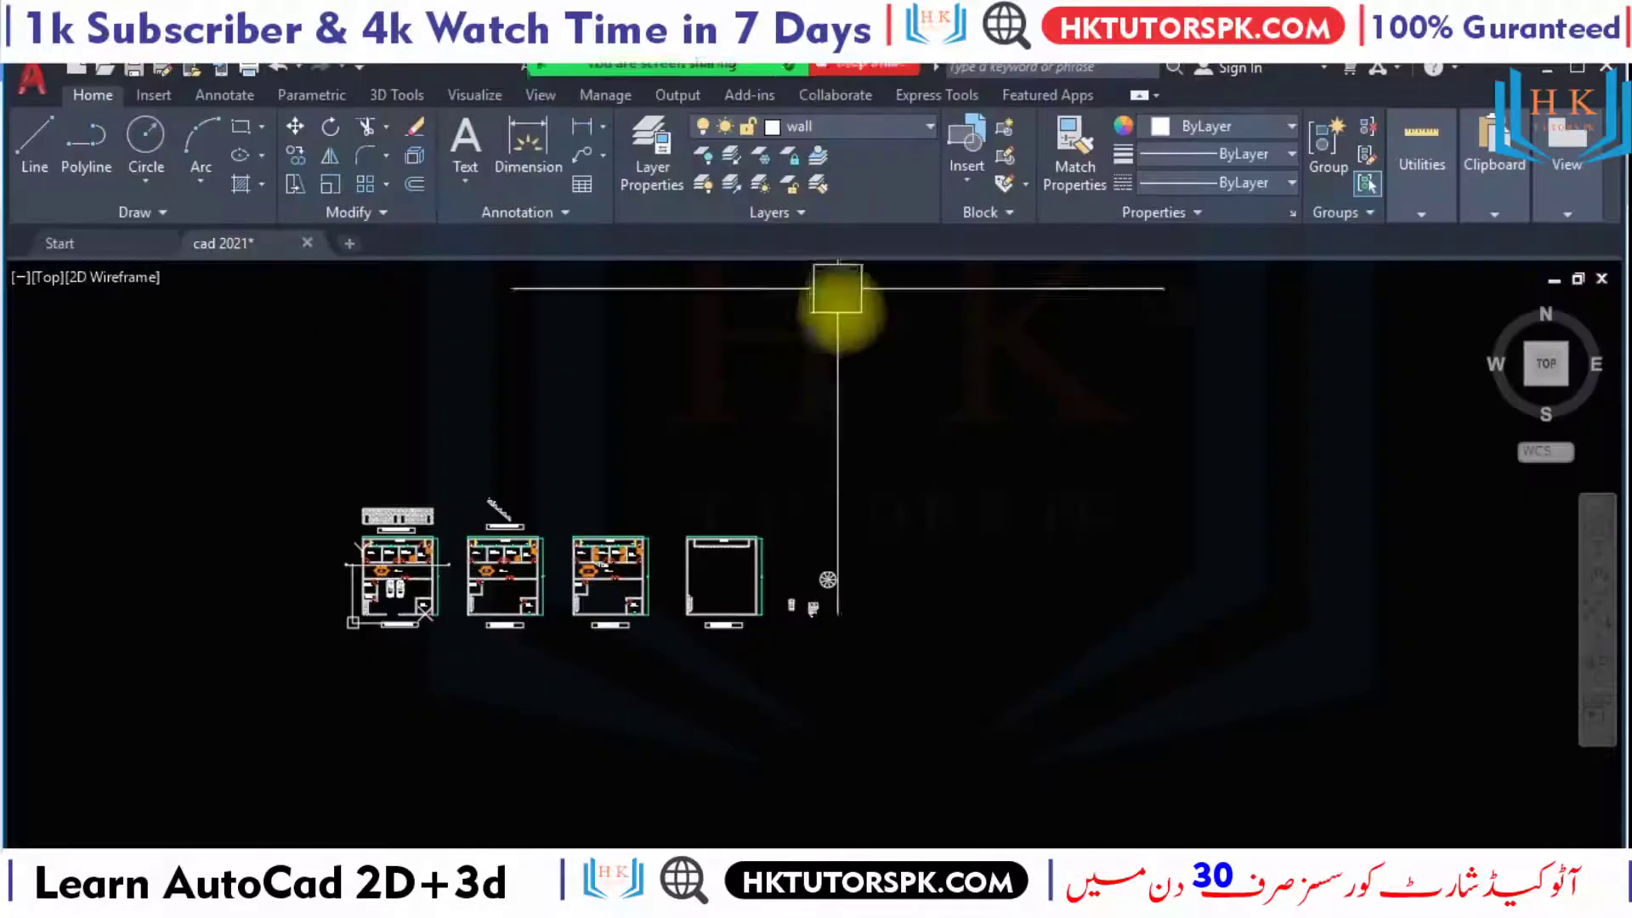
In DesignCenter (DC), browse Sheet Sets > Architectural > A-04.dwg blocks and start inserting Drawing Title.
type("DC")
key("Return")
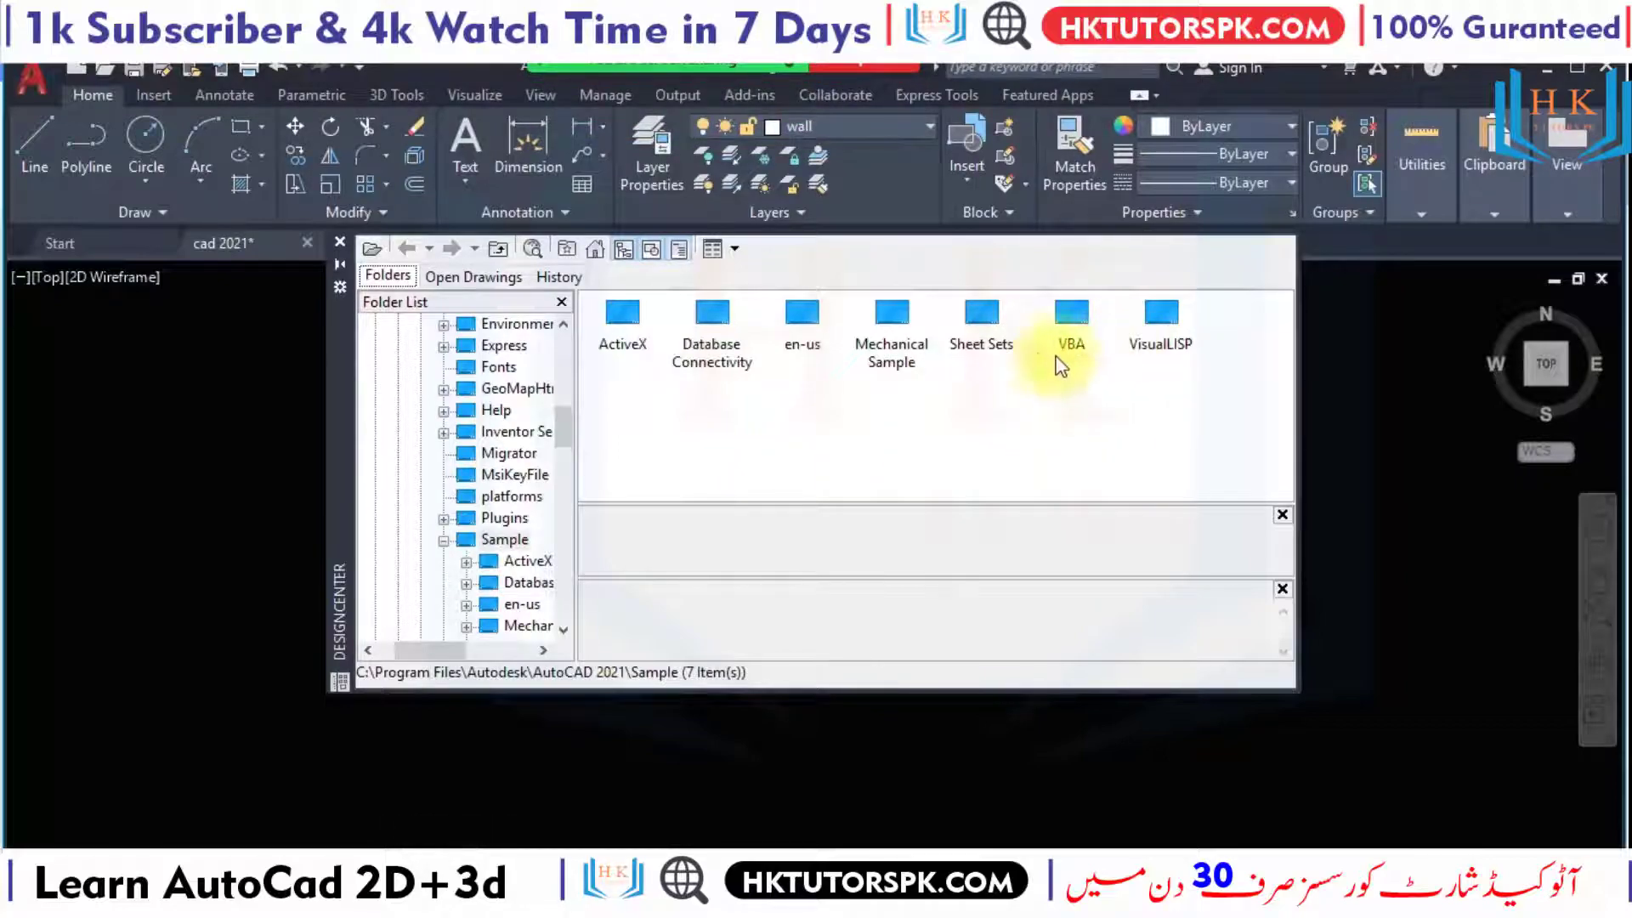
double_click(972, 339)
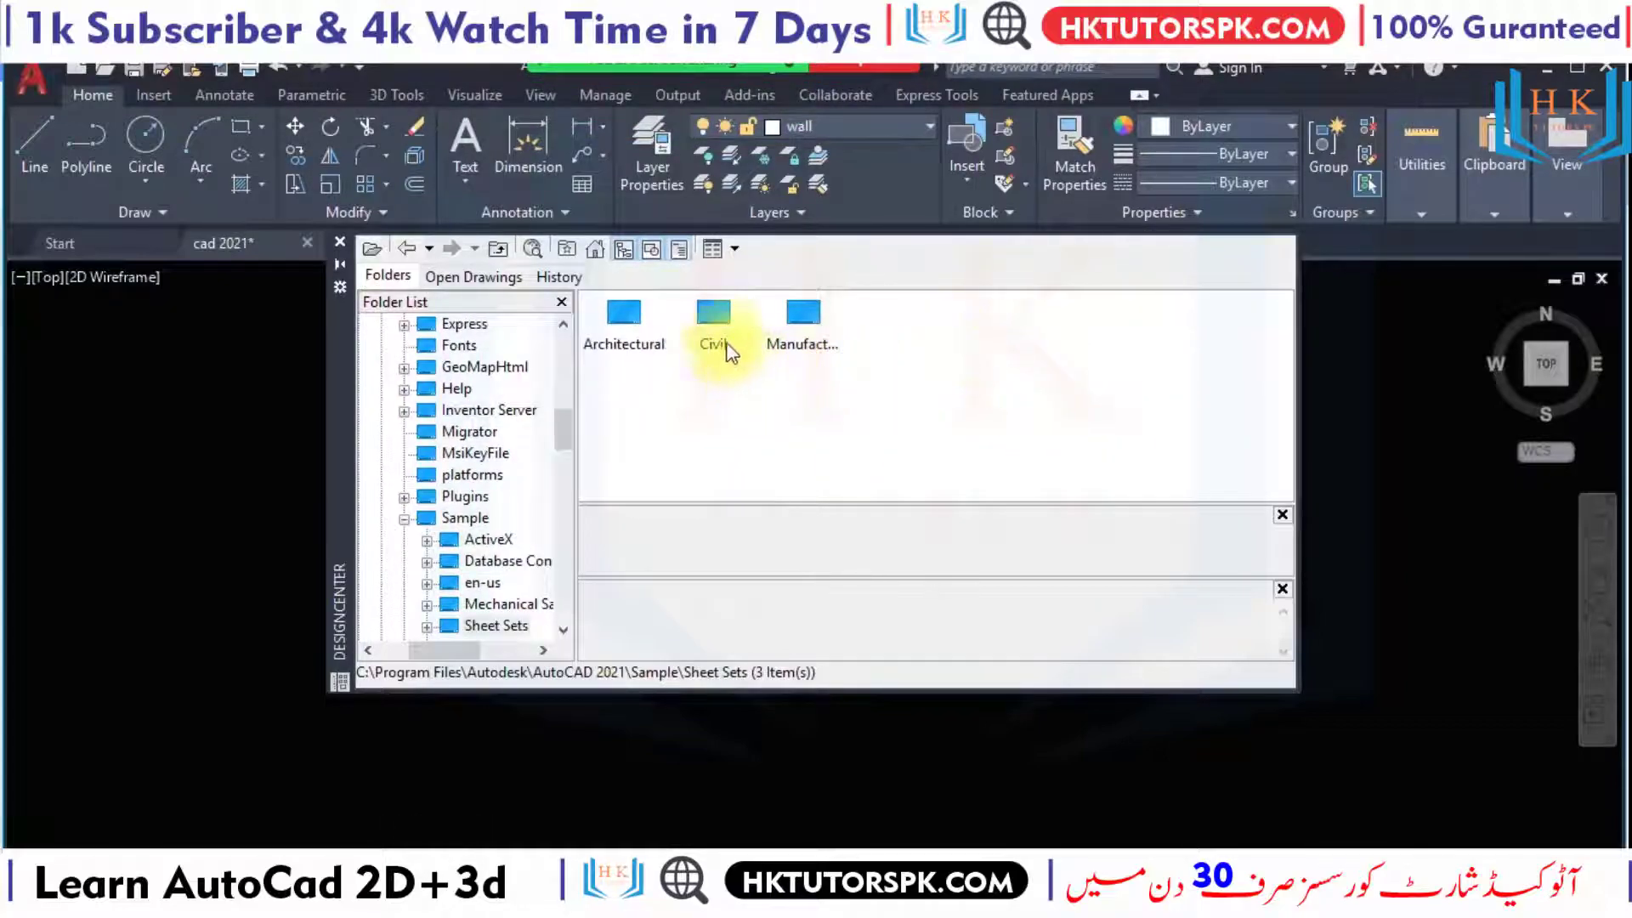
double_click(624, 334)
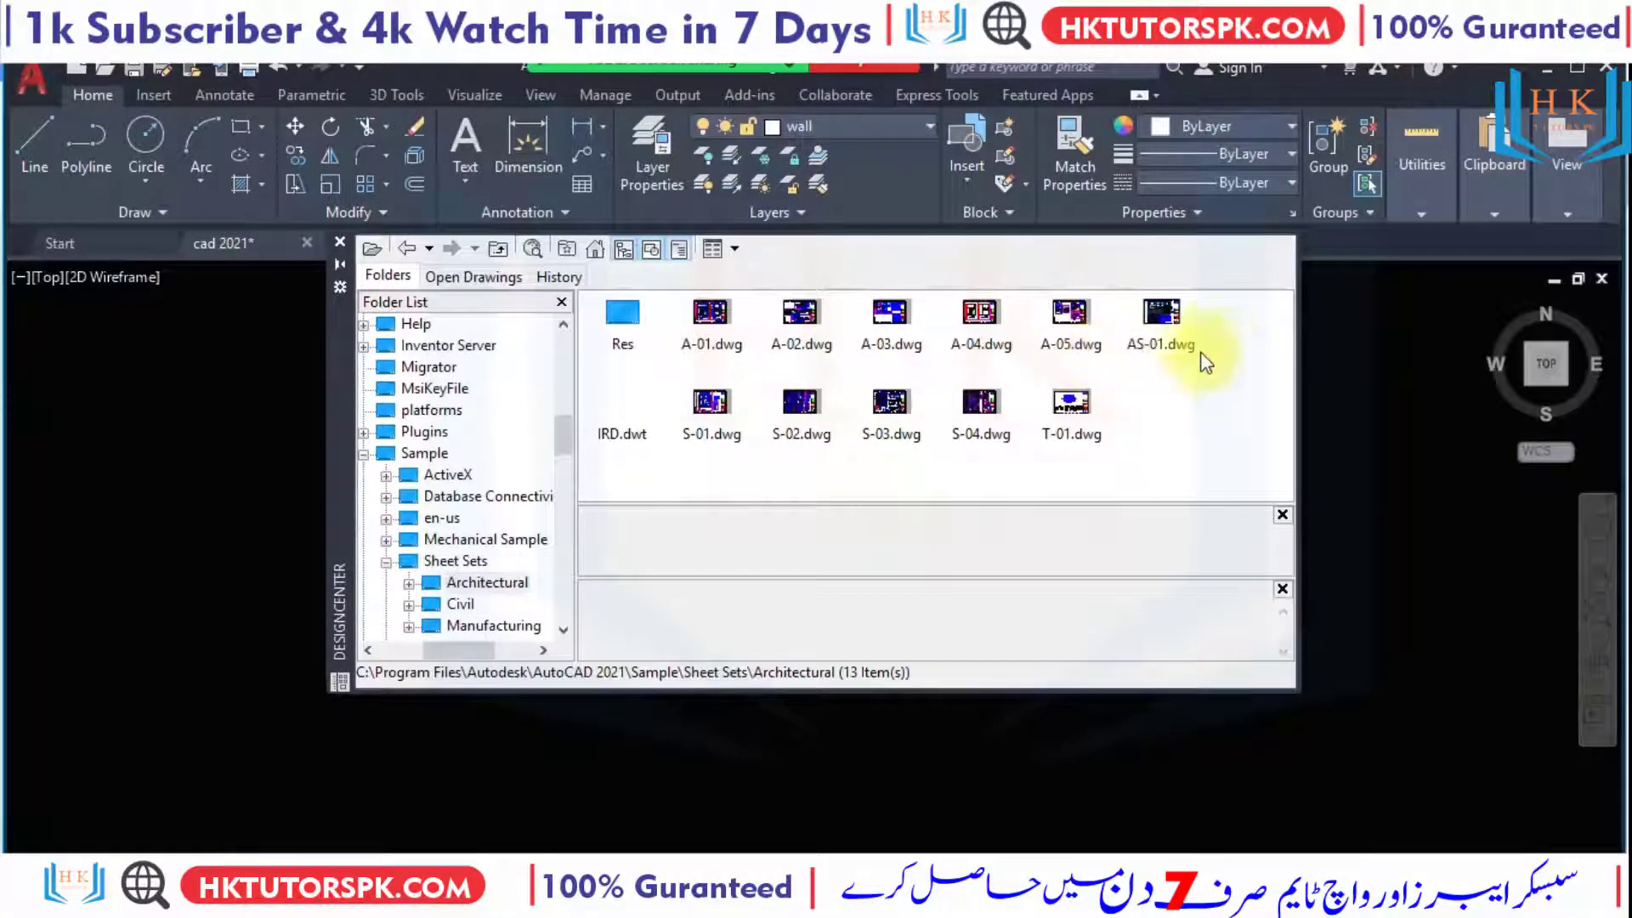
double_click(979, 319)
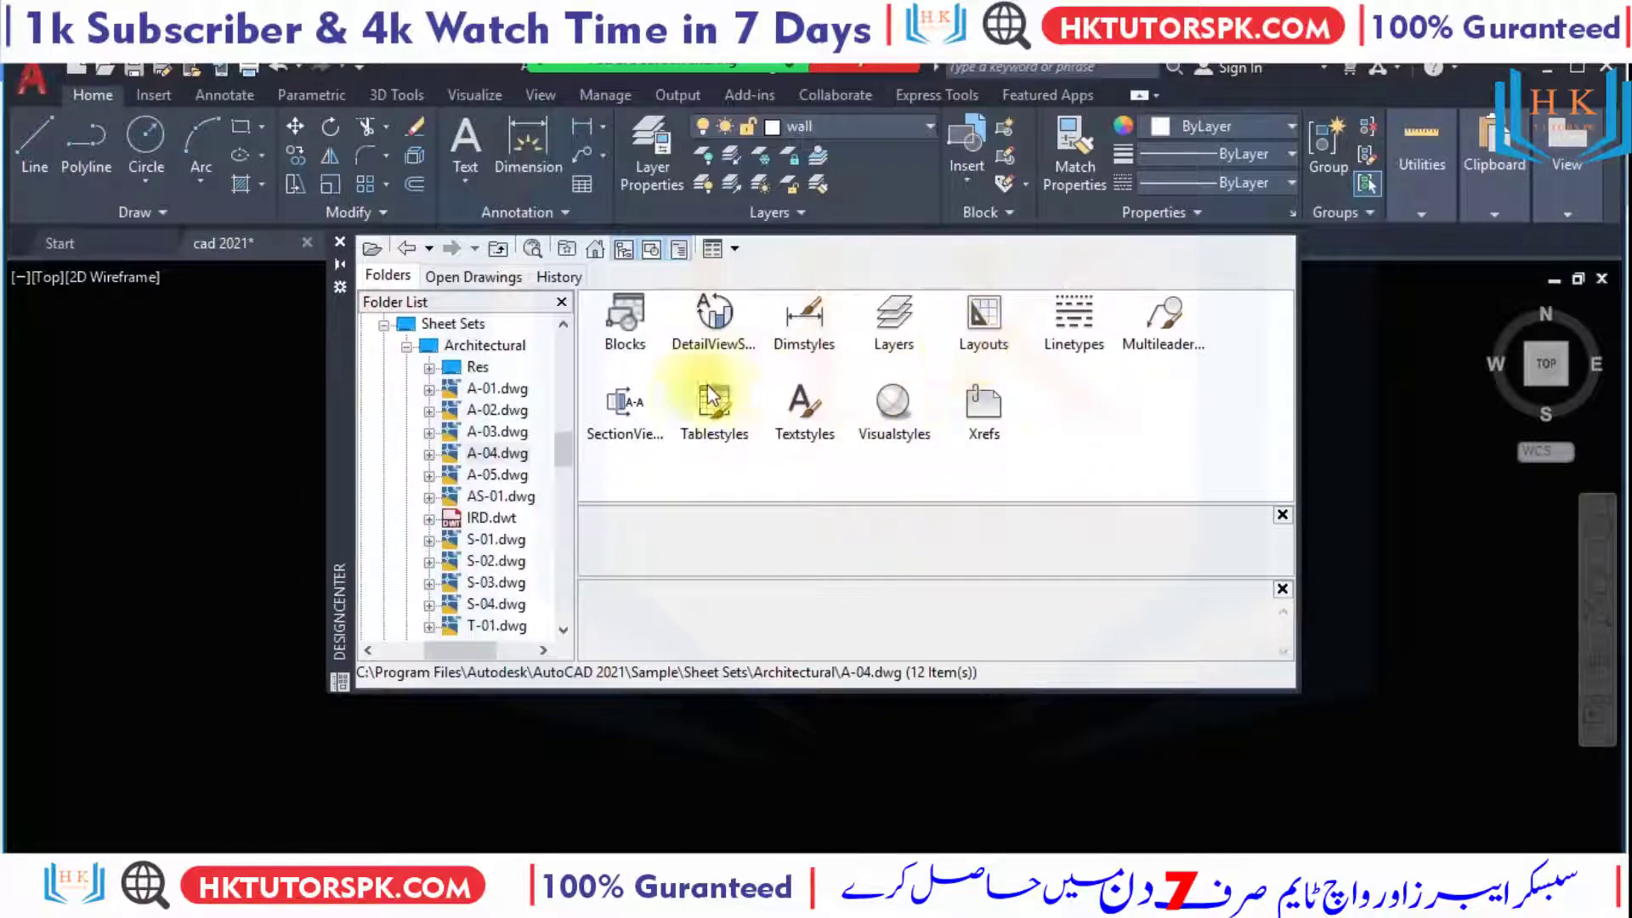
double_click(642, 338)
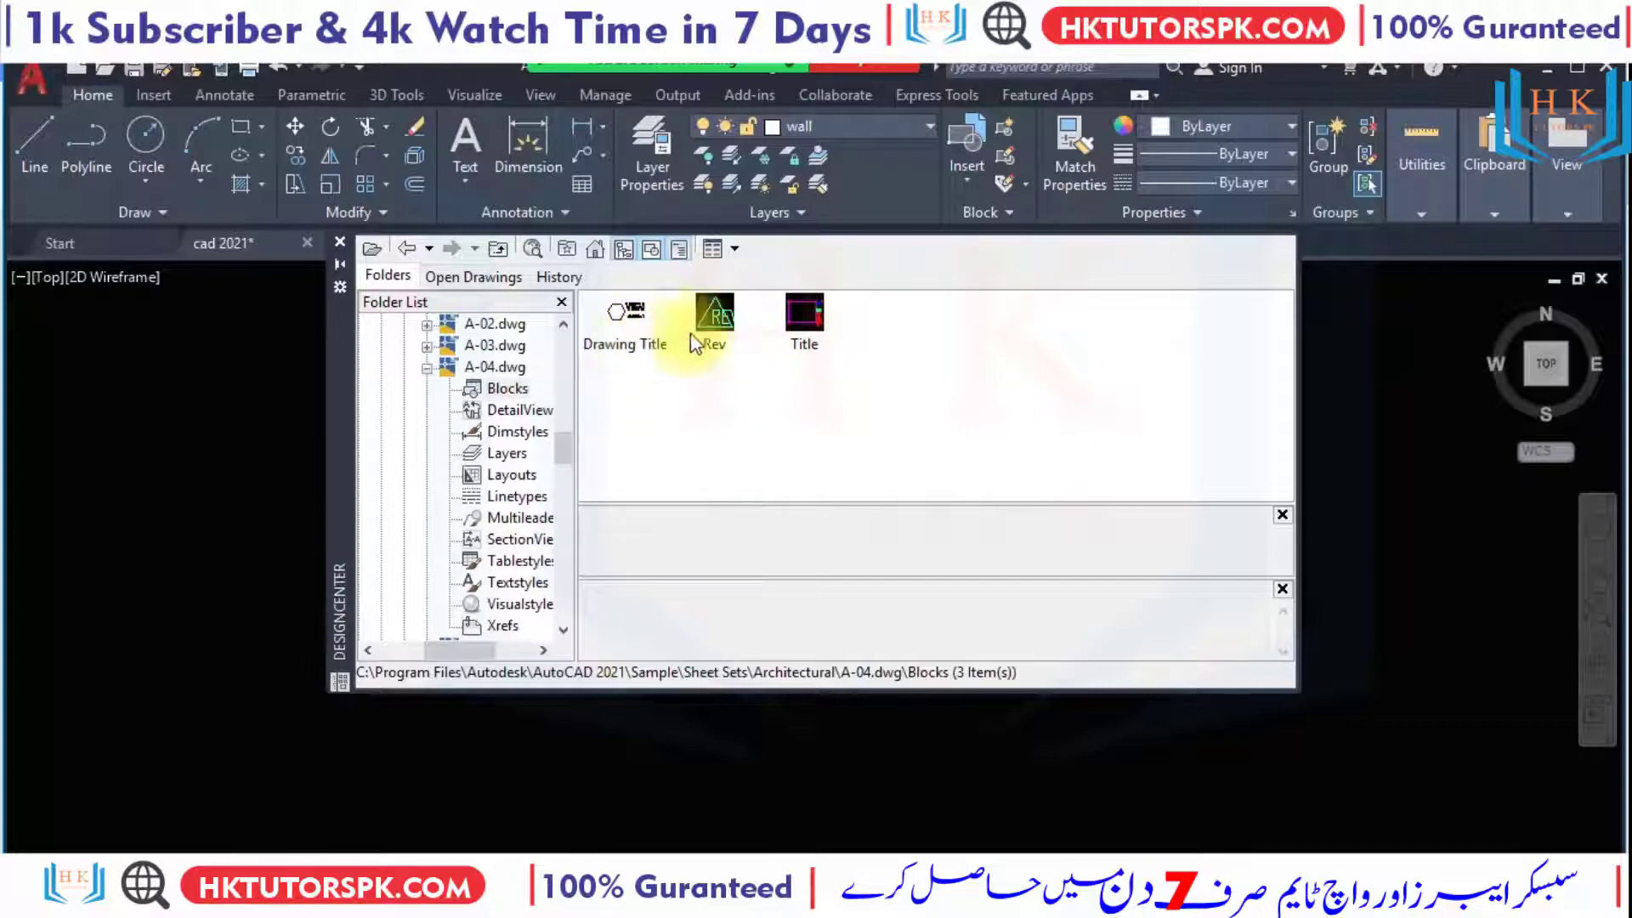
double_click(629, 314)
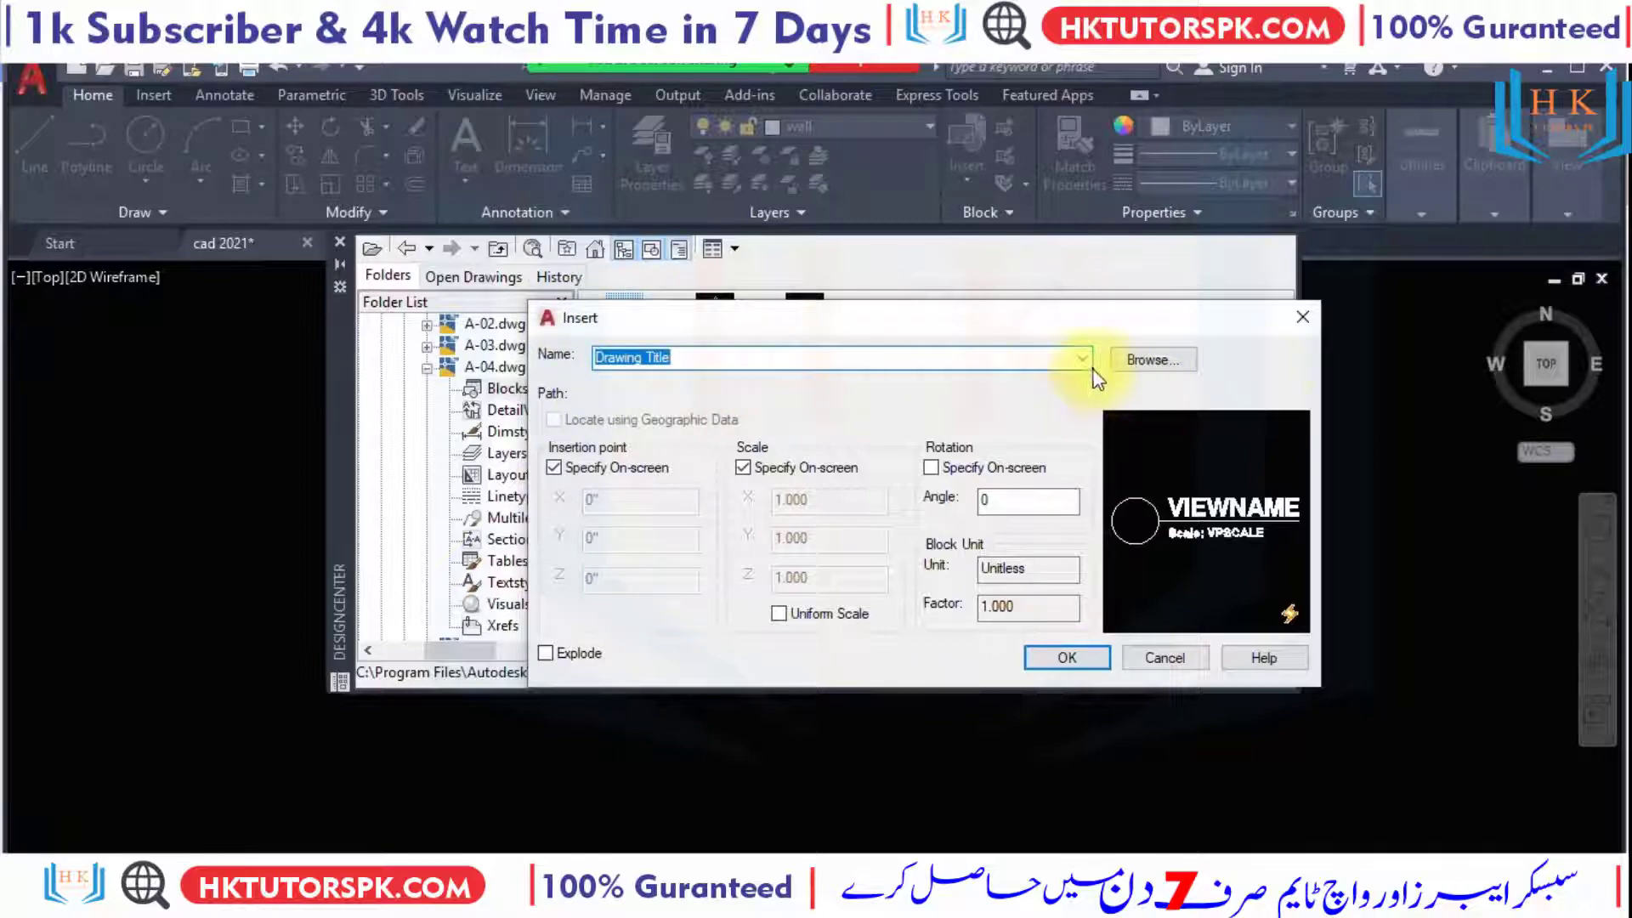
Close the Drawing Title insertion, then cancel inserting the A-04 Title block too.
left_click(1313, 323)
double_click(808, 319)
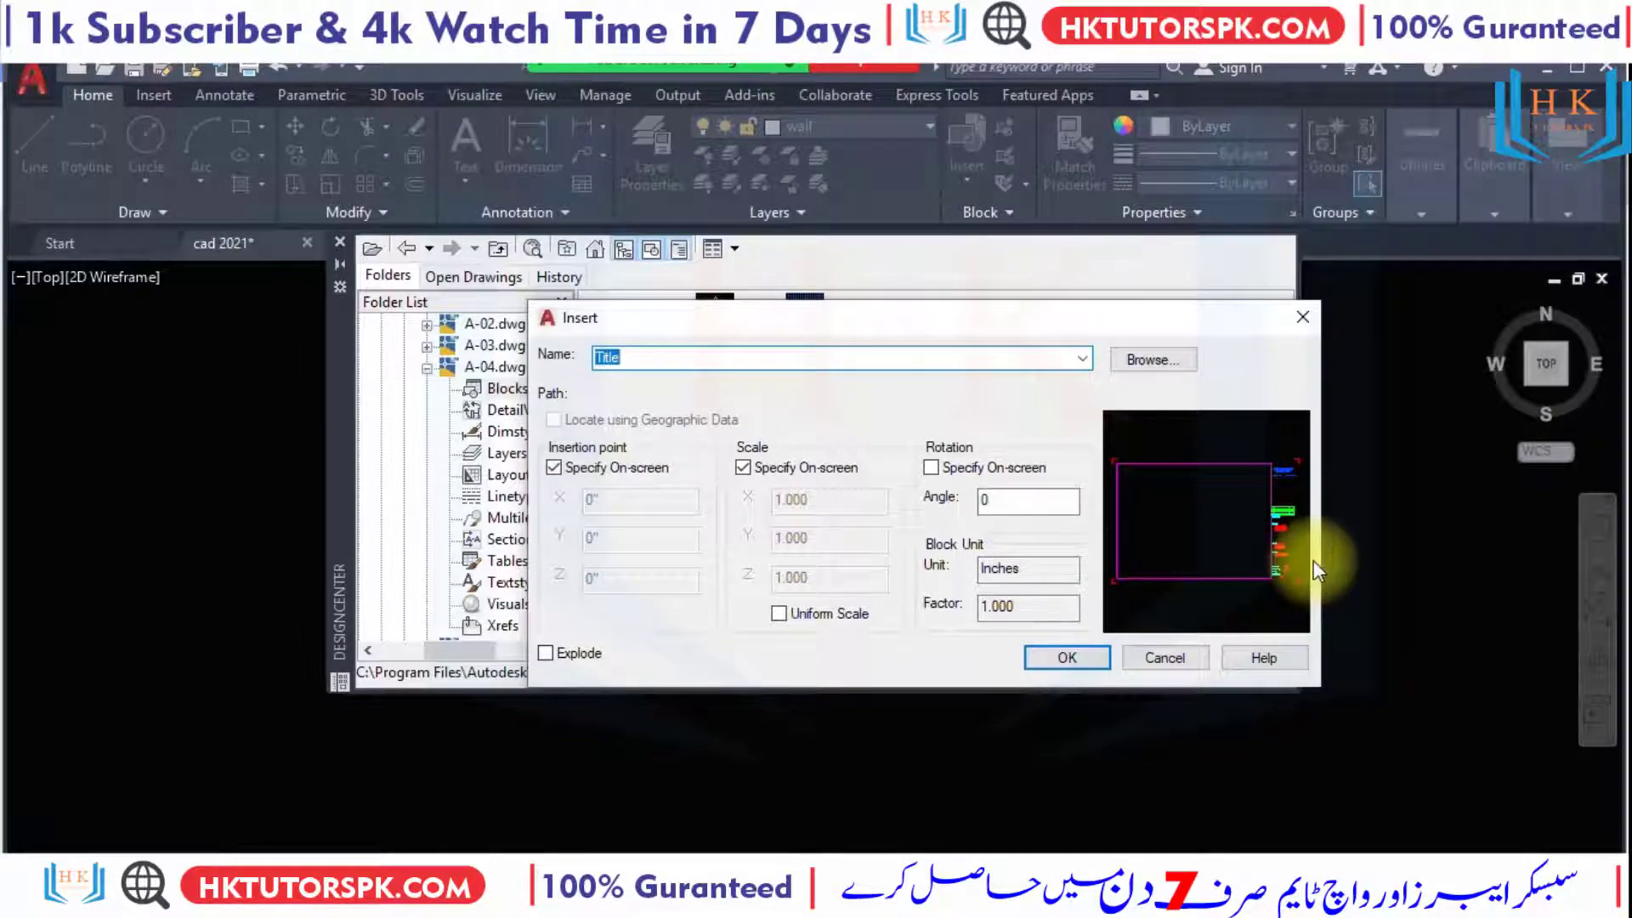
left_click(1199, 660)
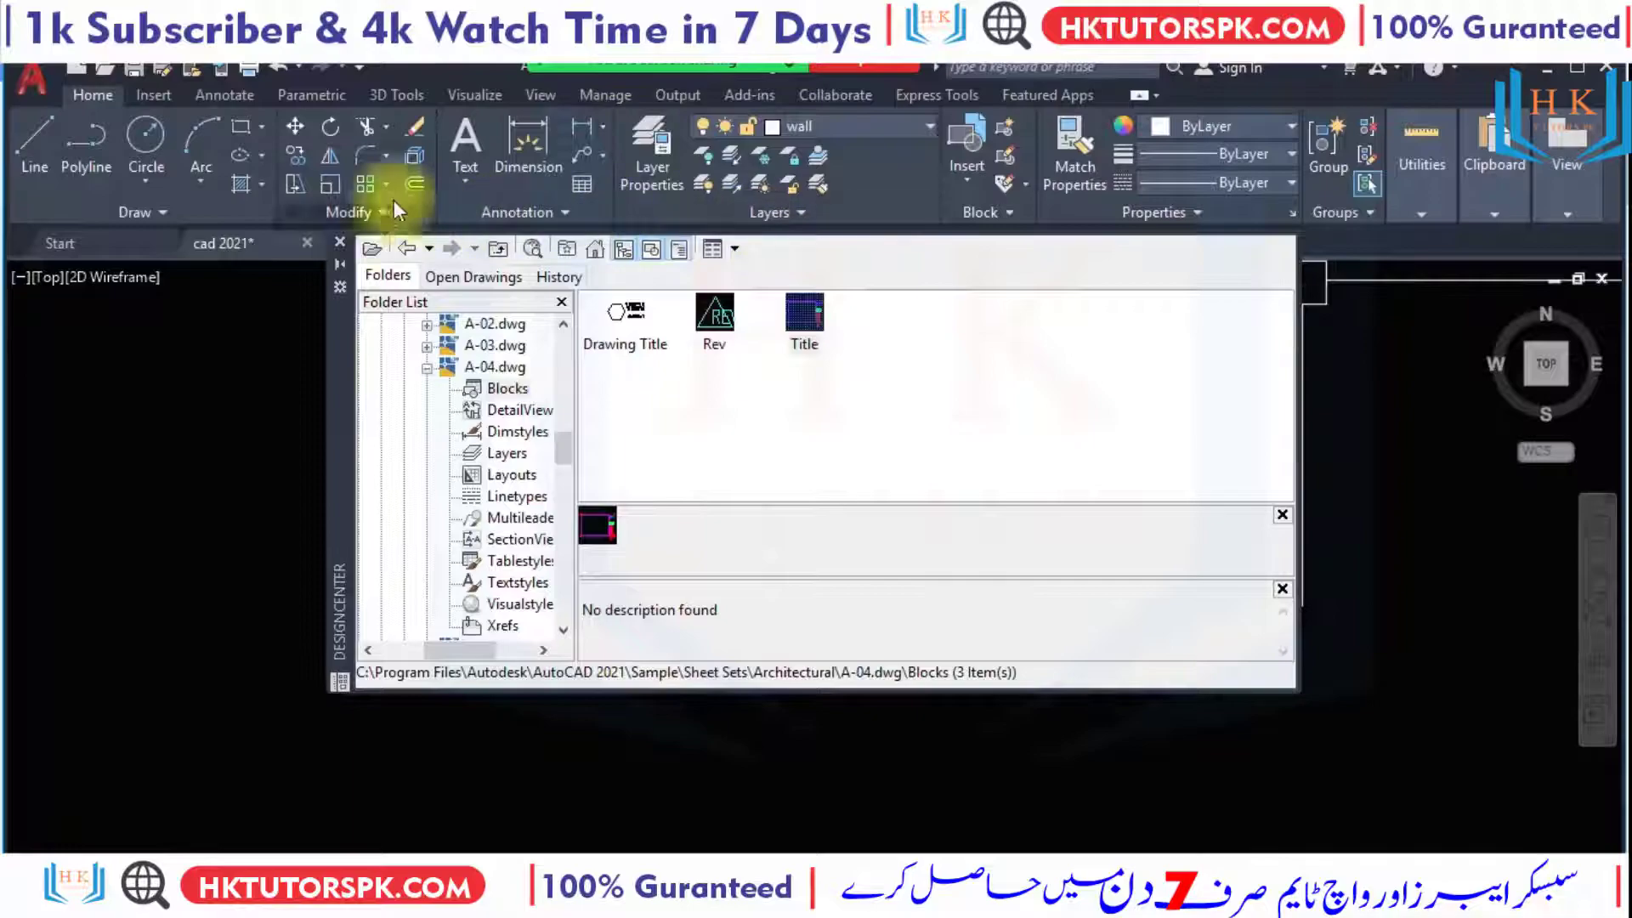
left_click(51, 80)
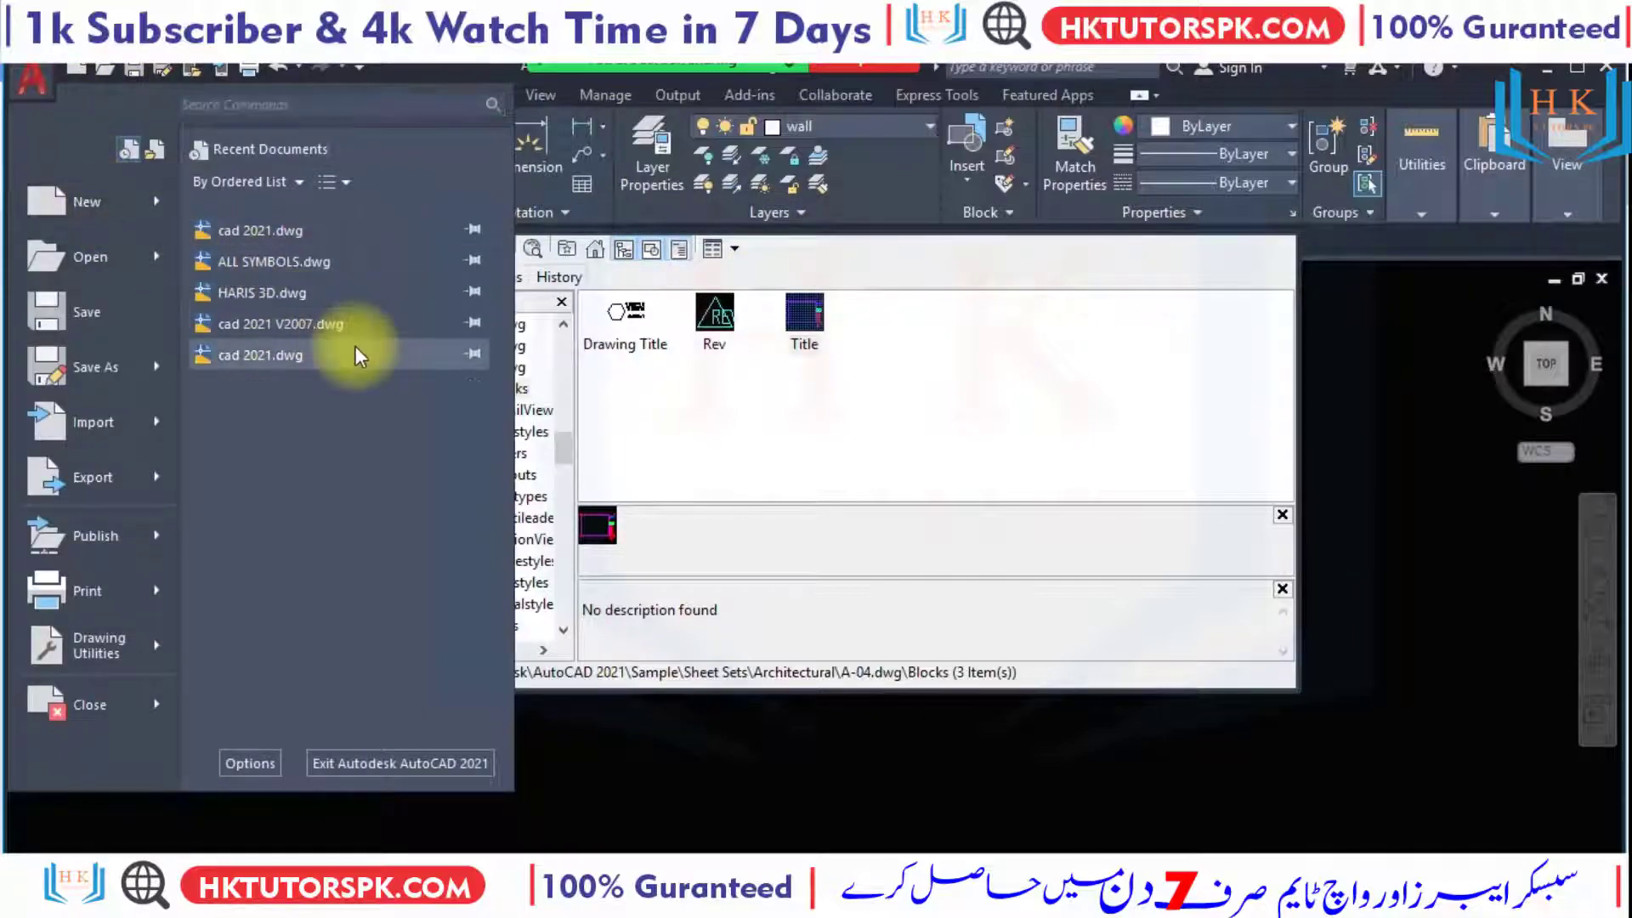
Insert the A-04 Title block at a picked point and scale, then zoom extents.
left_click(736, 742)
double_click(785, 312)
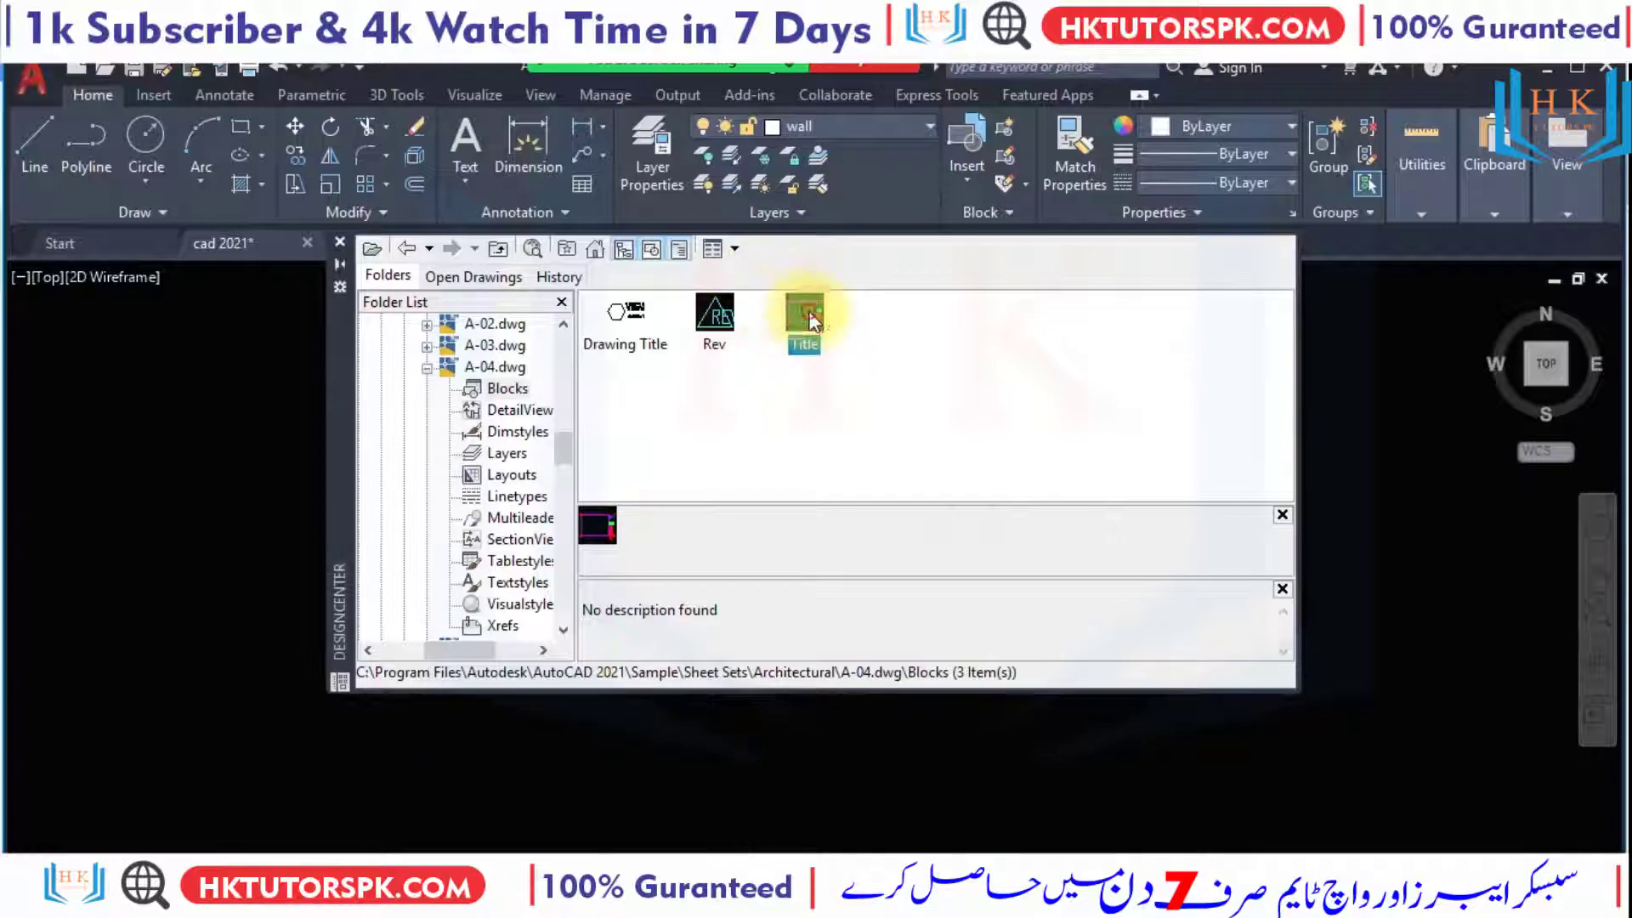
left_click(1084, 660)
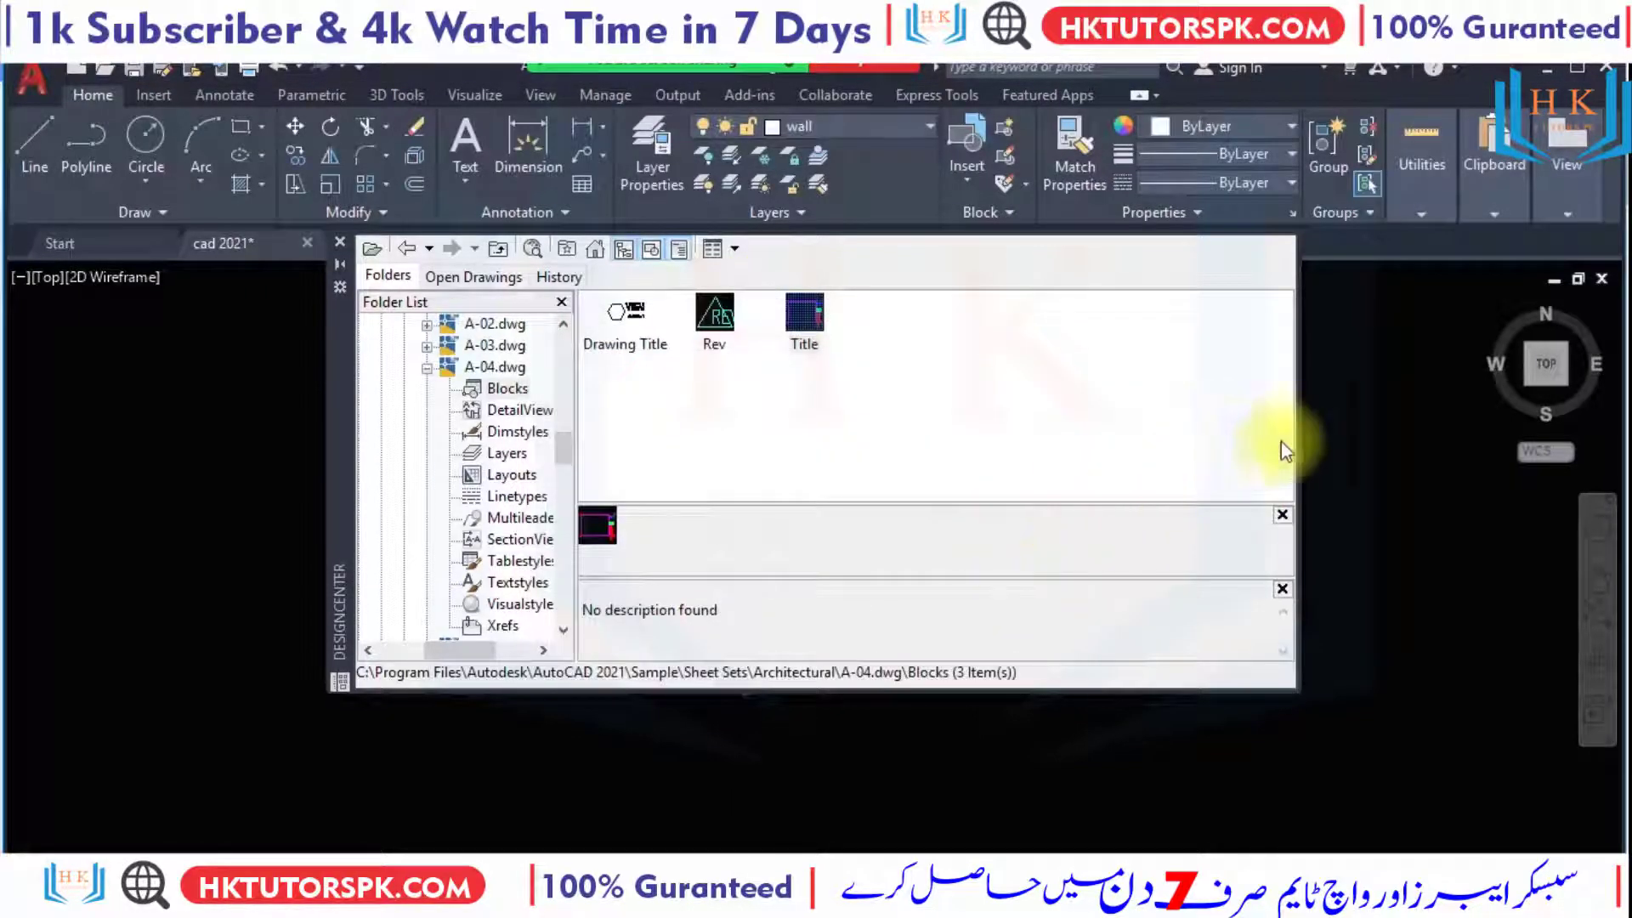
left_click(1349, 511)
left_click(1347, 576)
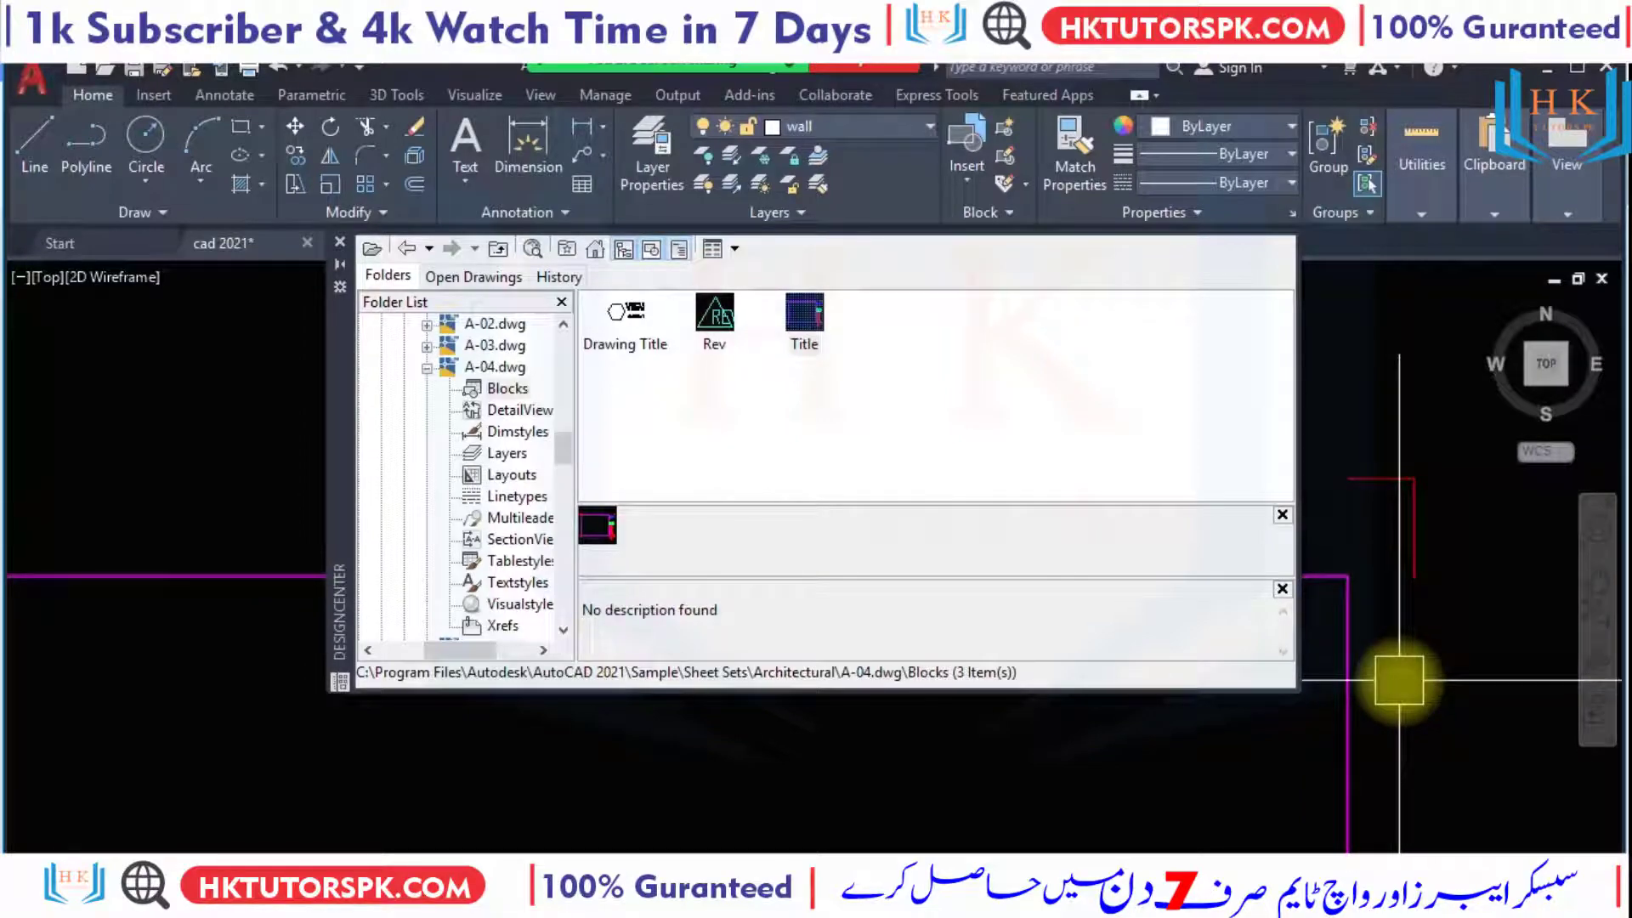
key("Return")
type("e")
key("Return")
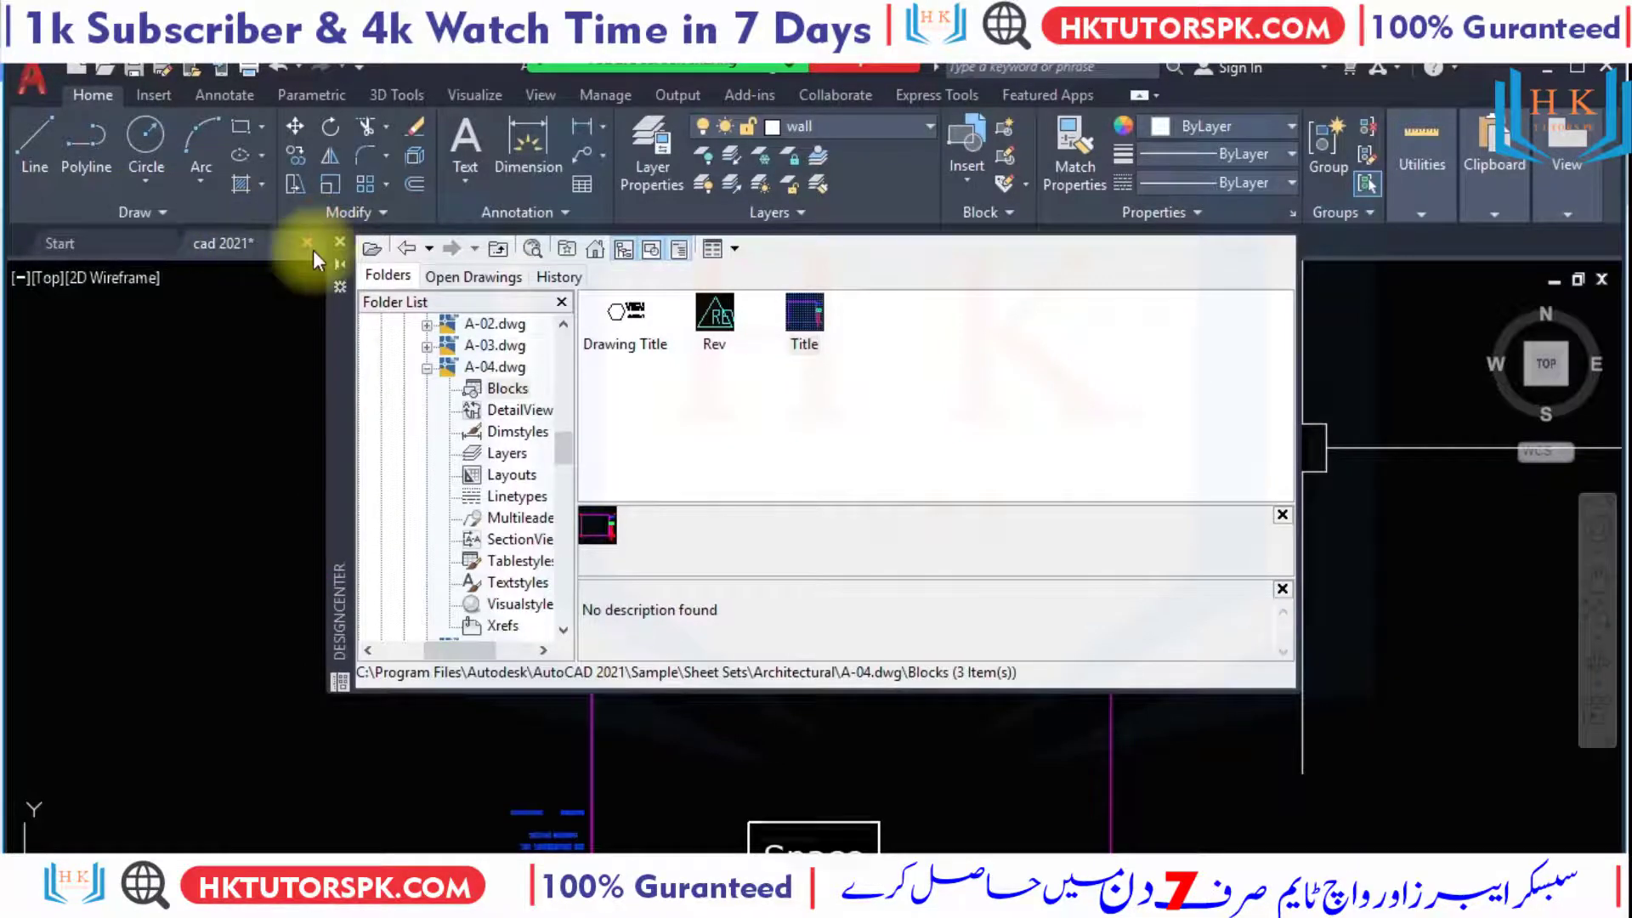
Collapse DesignCenter and pan onto the floor plans to begin a rectangle beside them.
left_click(340, 262)
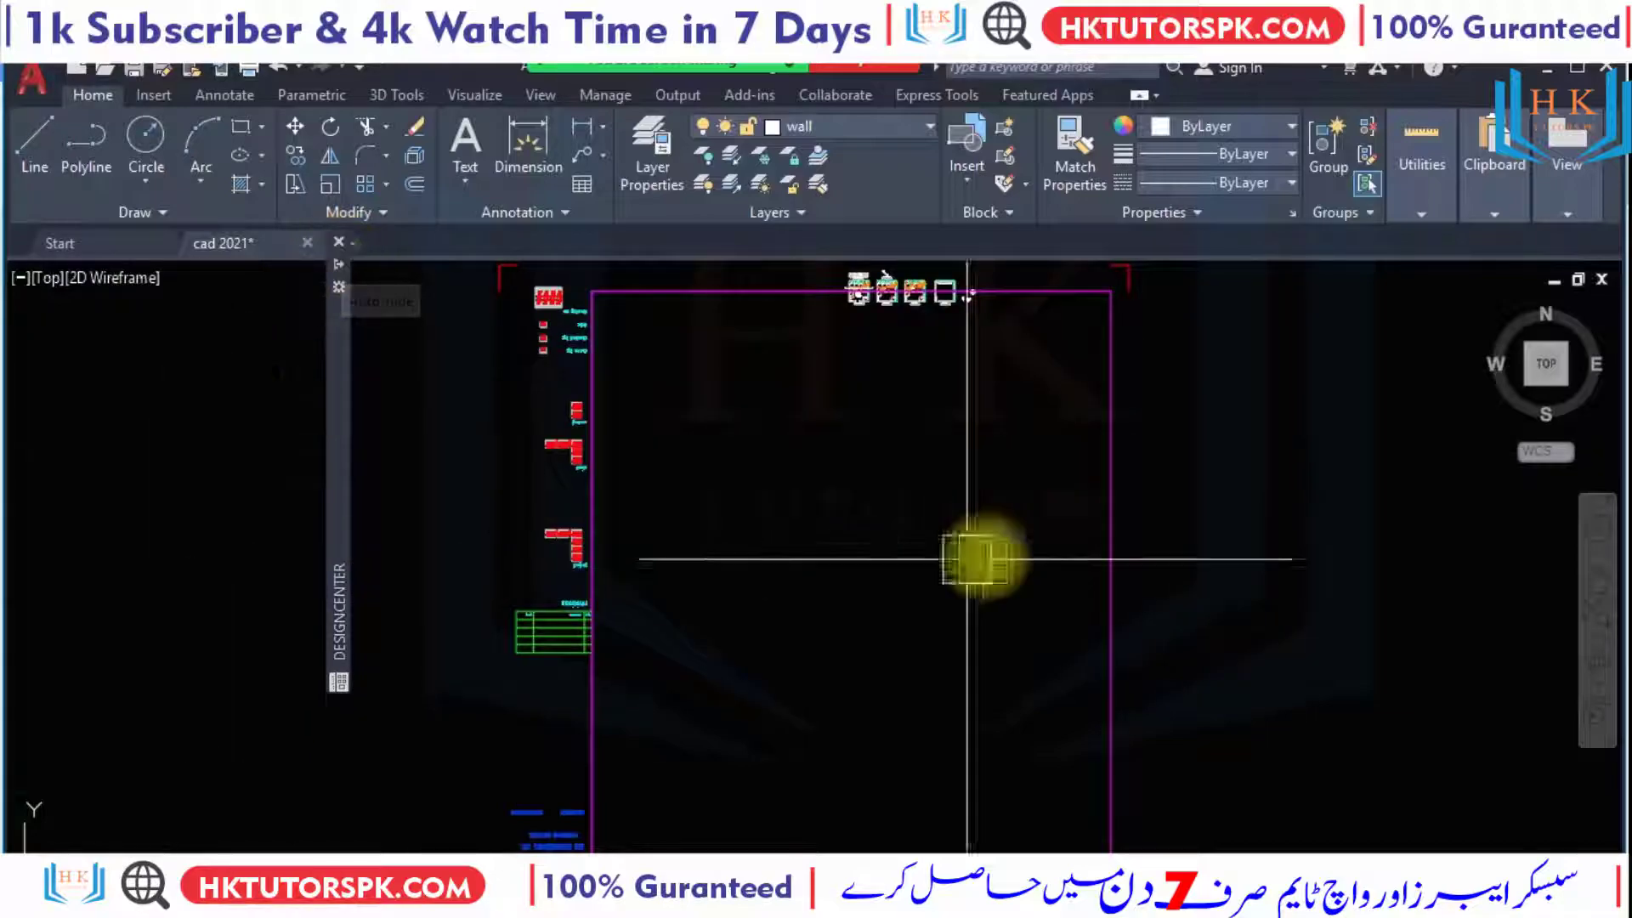
scroll(829, 368, "up", 3)
scroll(806, 350, "up", 3)
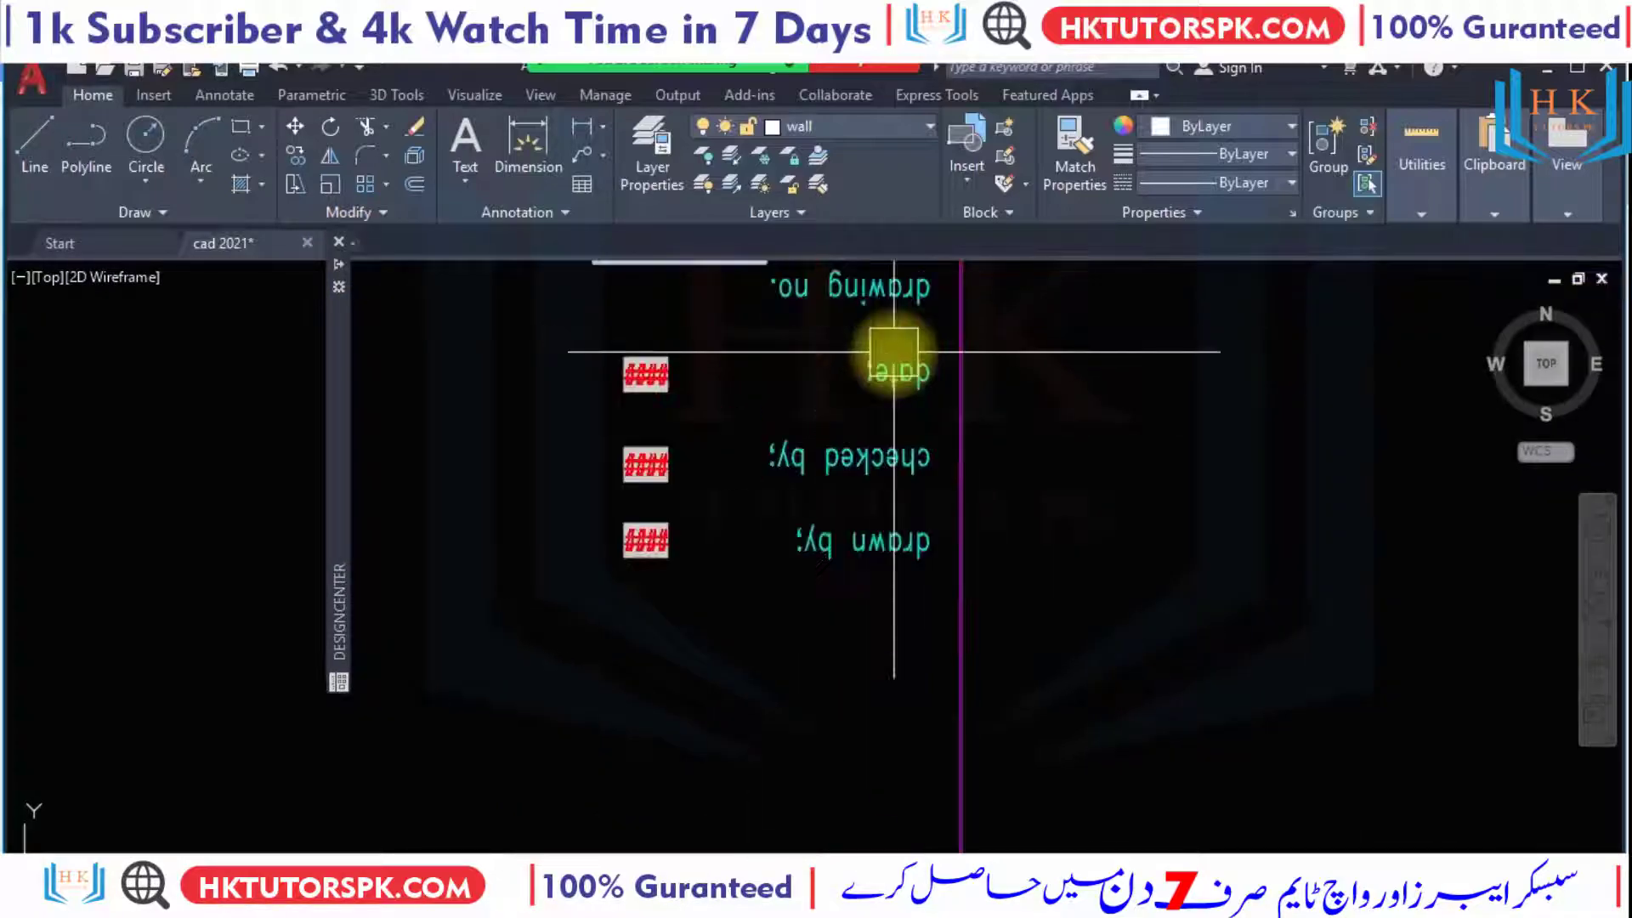
scroll(897, 419, "down", 4)
scroll(947, 485, "down", 2)
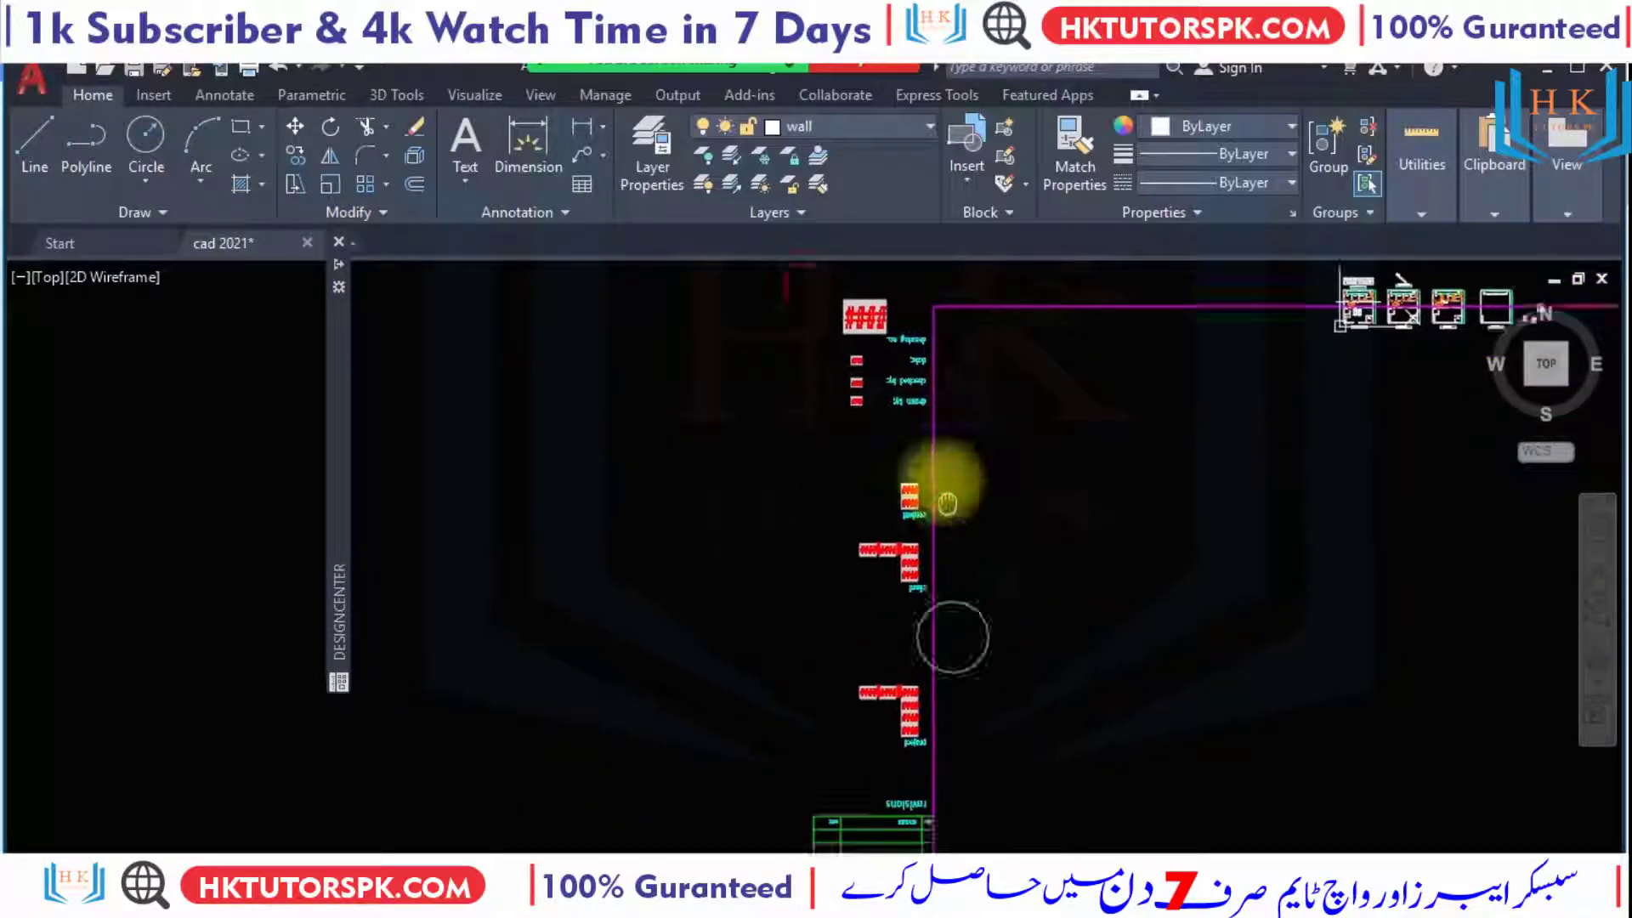
scroll(943, 594, "down", 2)
middle_click_drag(1075, 634, 815, 679)
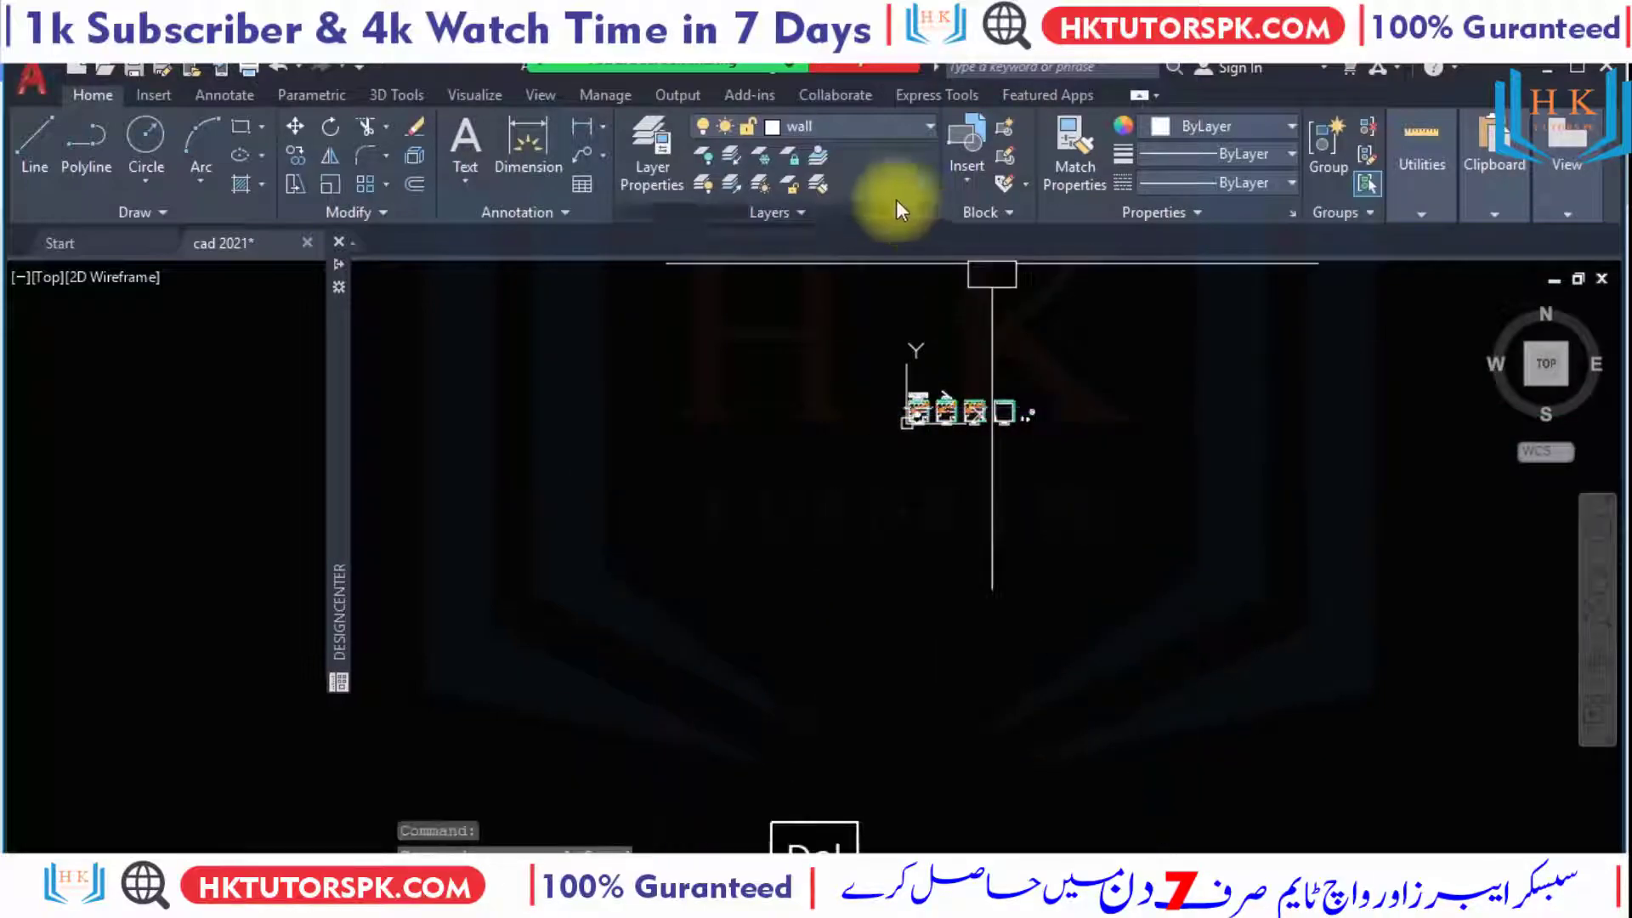
scroll(918, 379, "up", 3)
scroll(975, 564, "up", 2)
scroll(788, 578, "up", 2)
middle_click_drag(788, 578, 659, 531)
type("c")
key("Return")
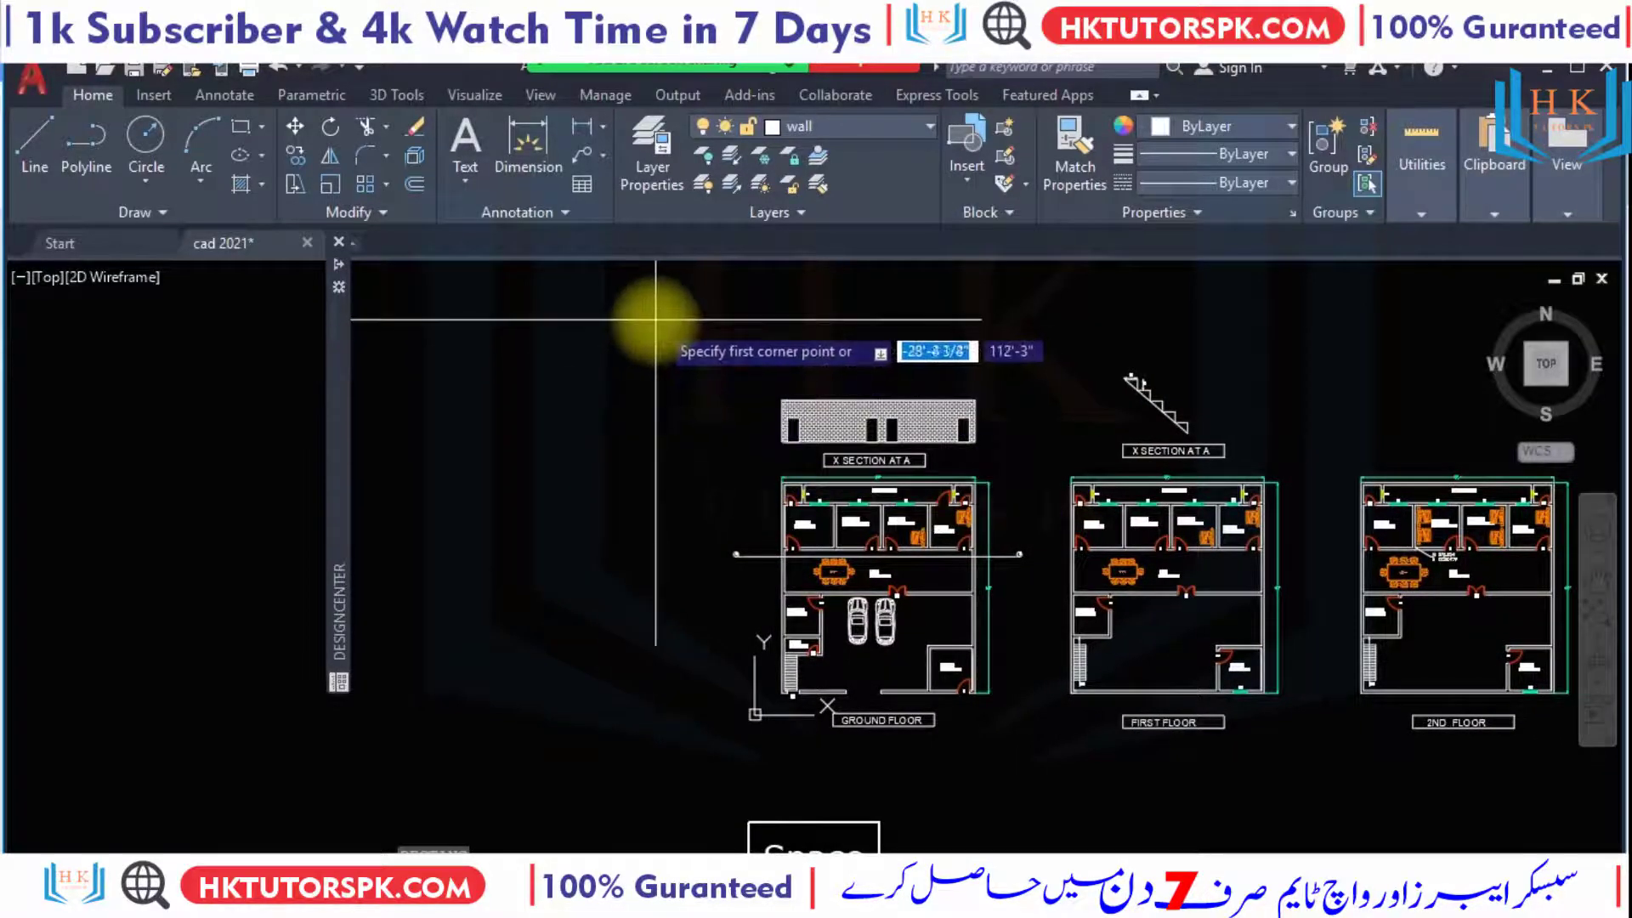
Draw a rectangle from left of the floor plans to beyond the last plan.
left_click(729, 353)
middle_click_drag(870, 539, 547, 553)
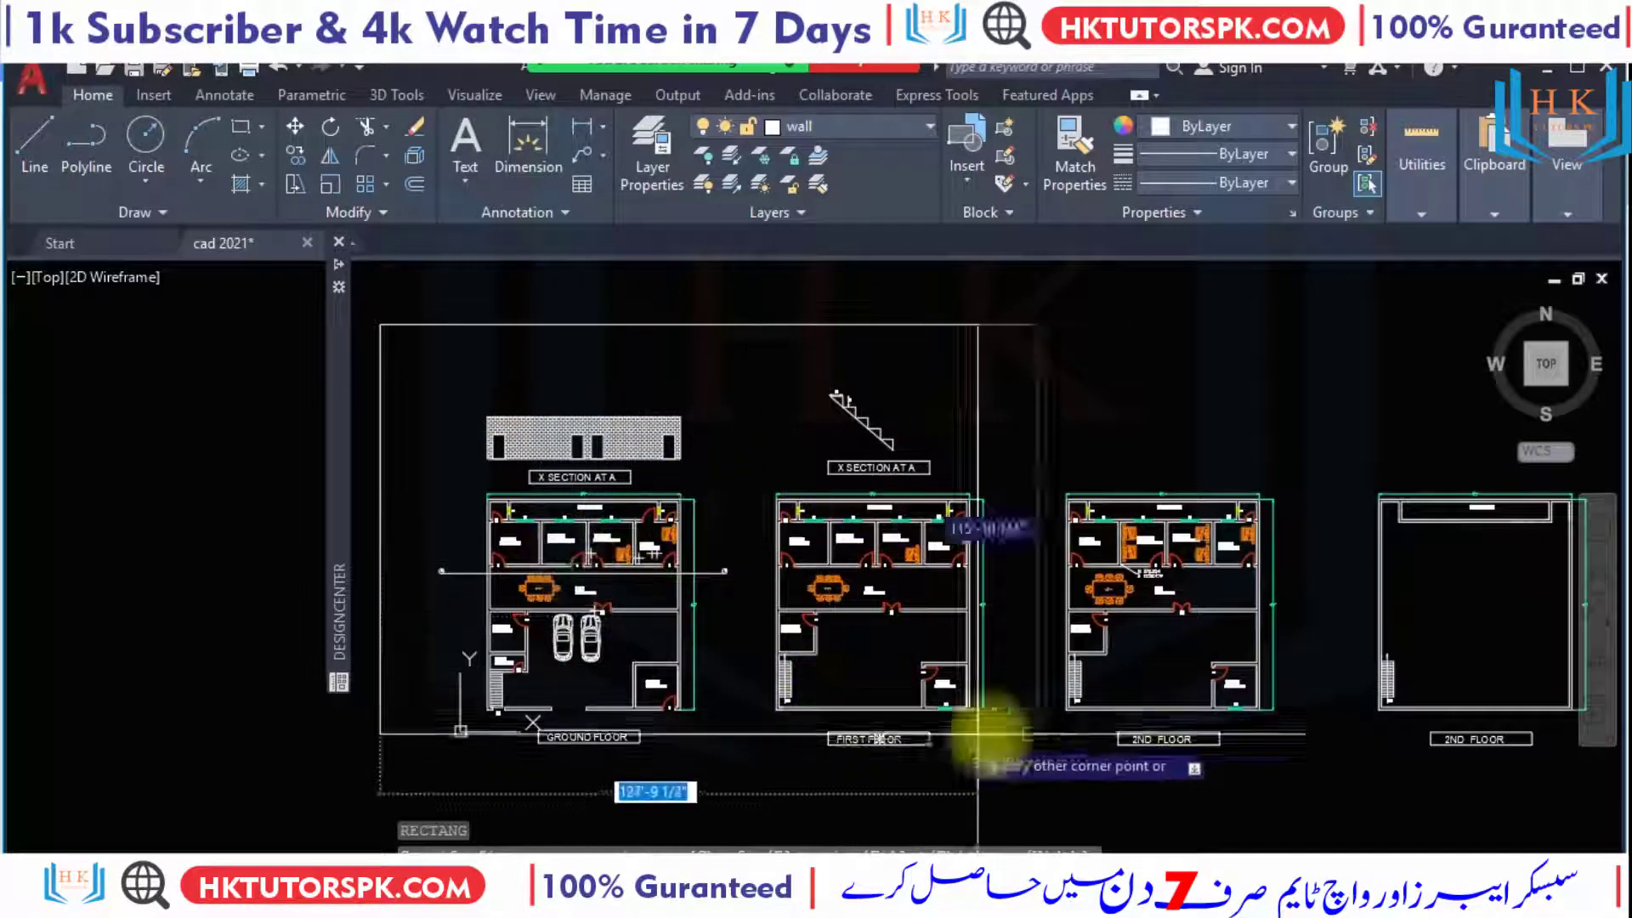
middle_click_drag(1020, 674, 842, 687)
middle_click_drag(1283, 704, 1173, 714)
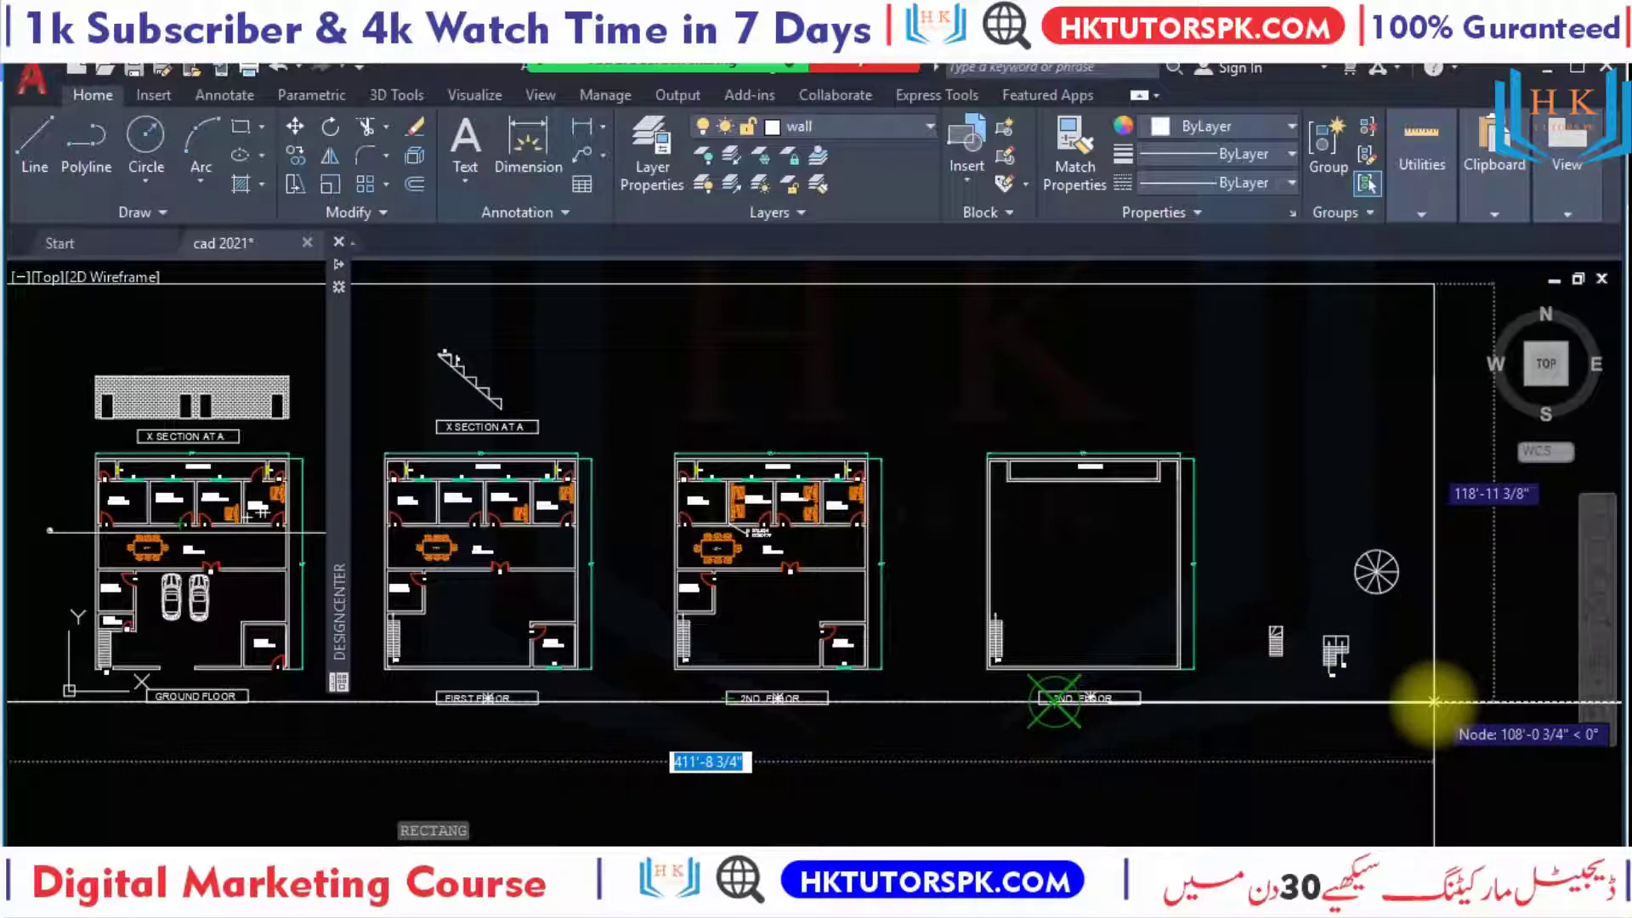
left_click(1434, 702)
Rerun the rectangle command, pick points near the border's right end, and reframe the sheet.
key("Return")
middle_click_drag(1253, 406, 1202, 467)
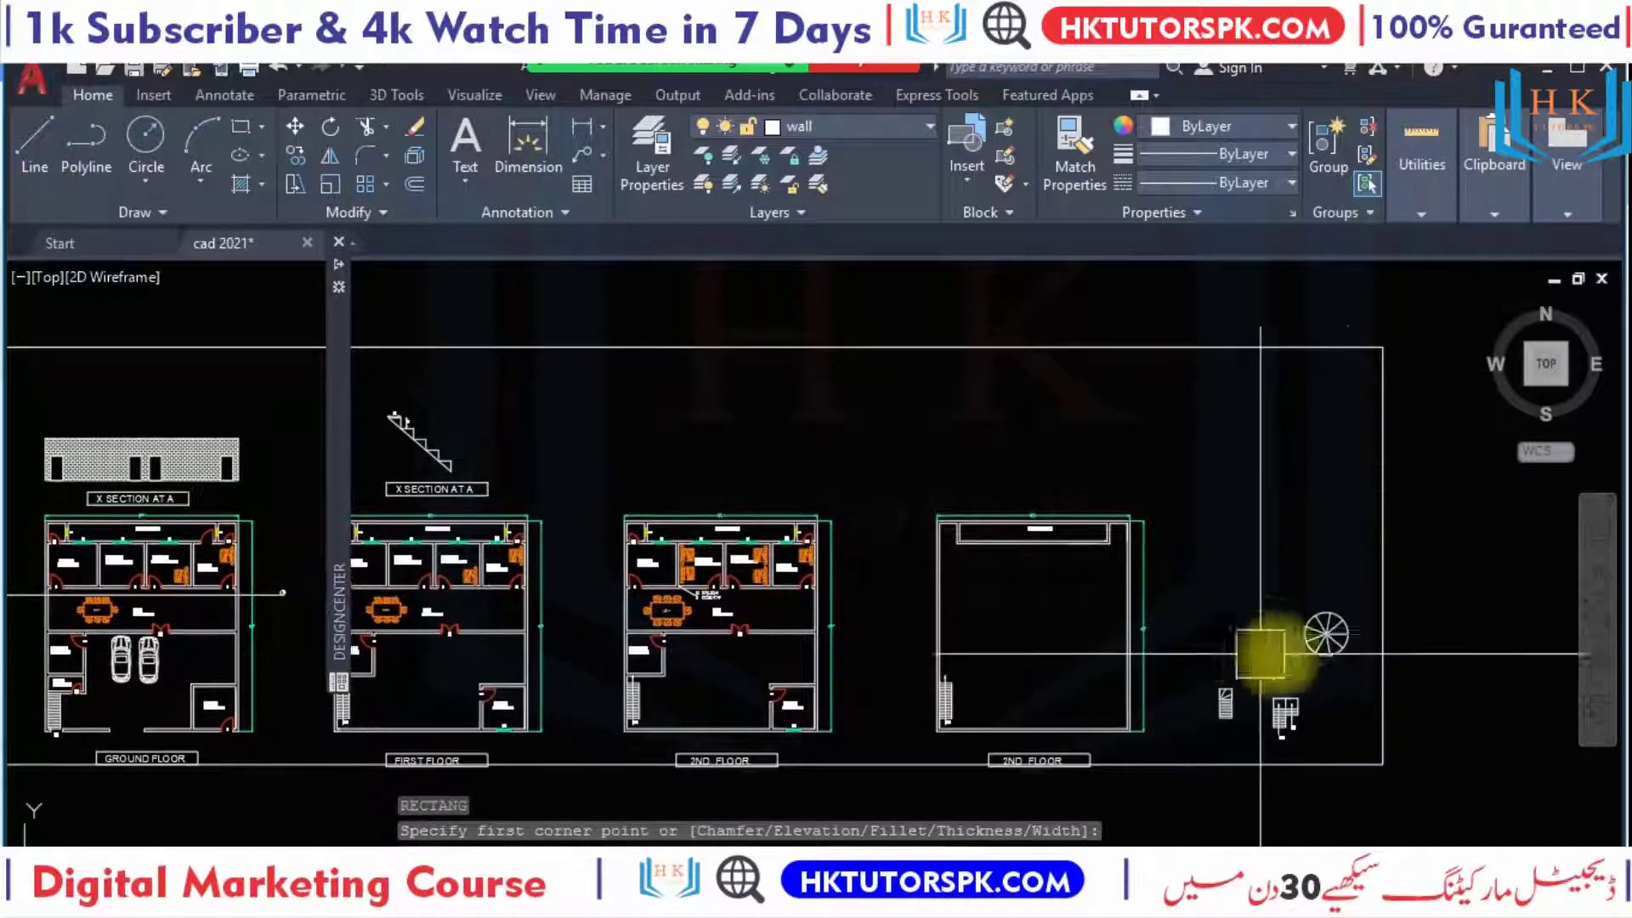
scroll(1293, 546, "down", 2)
scroll(1242, 474, "up", 4)
left_click(1284, 482)
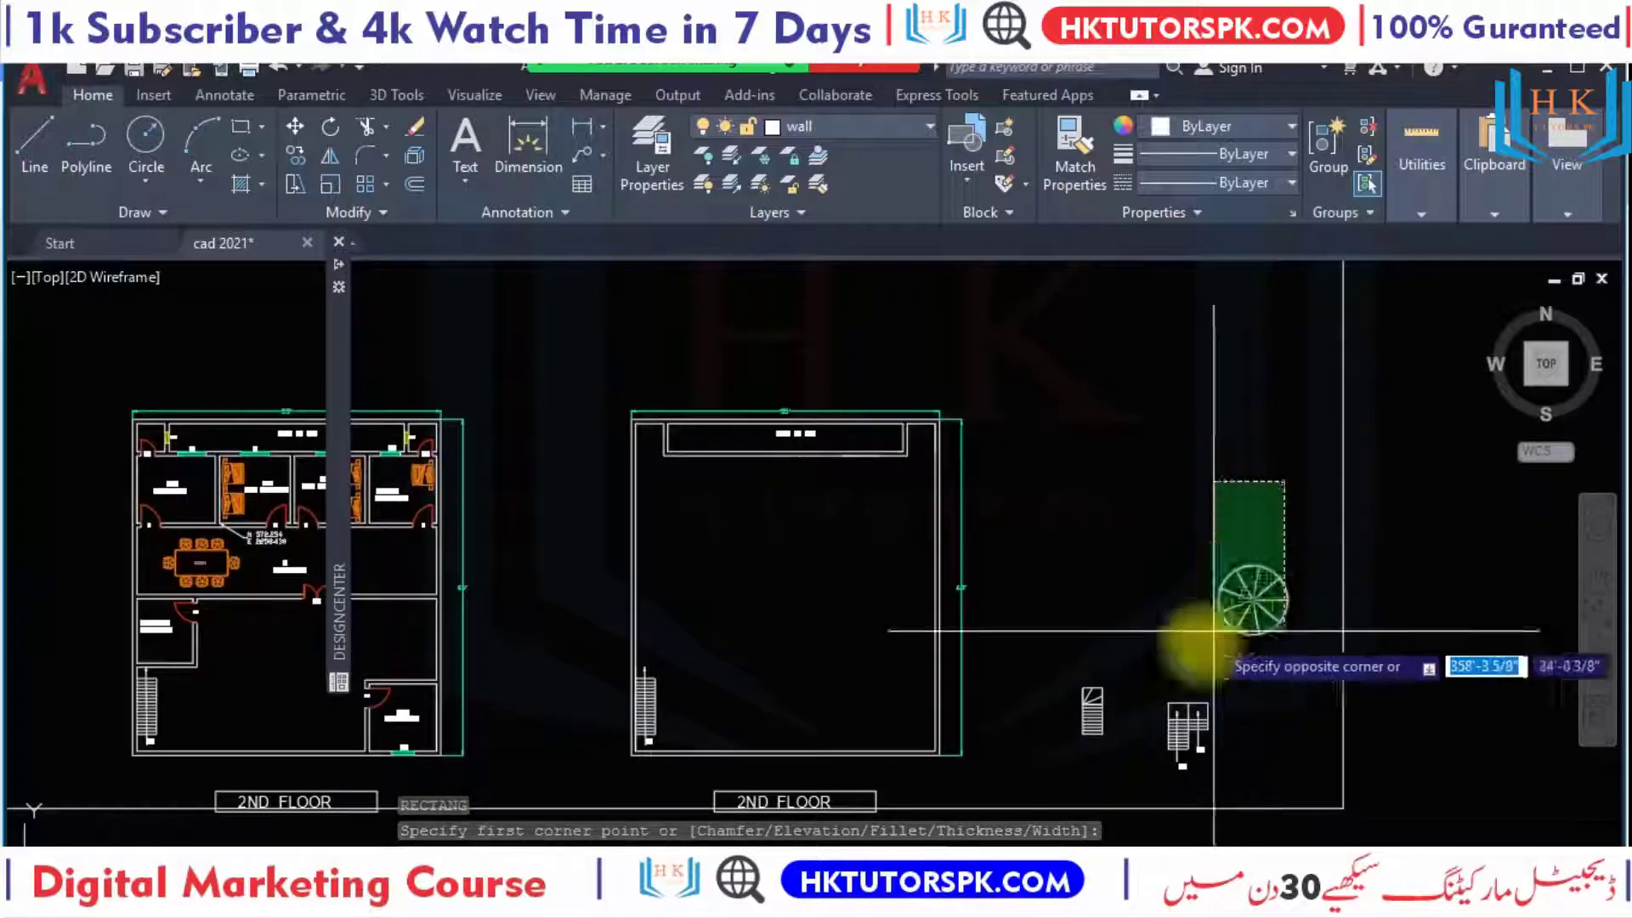
left_click(1031, 765)
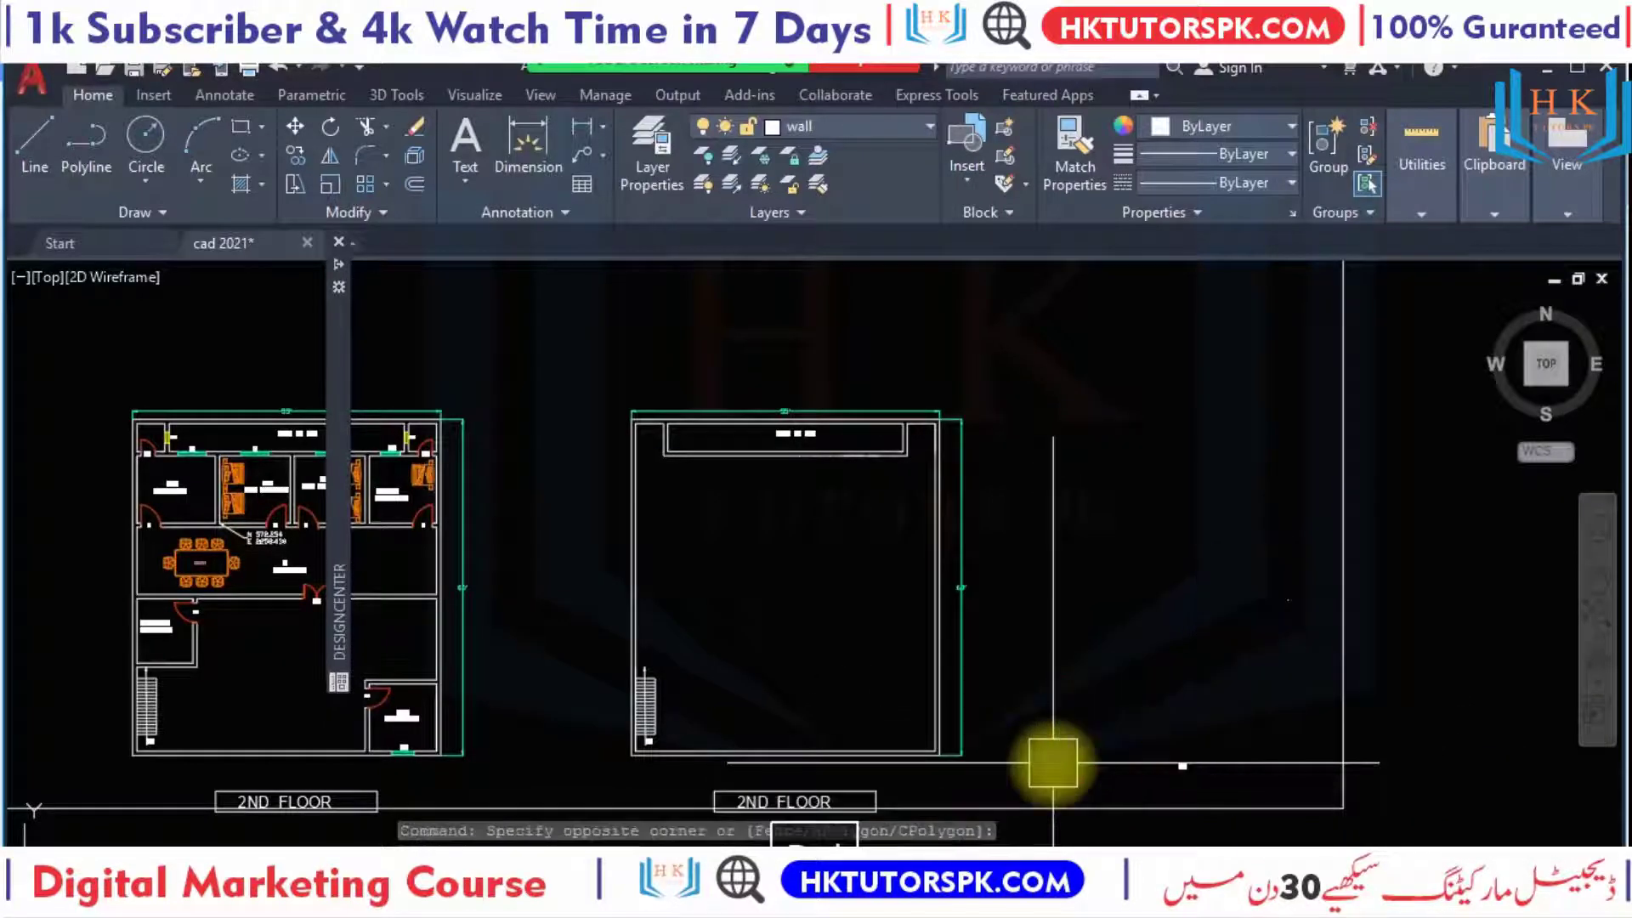
scroll(1118, 659, "down", 2)
scroll(1202, 751, "up", 5)
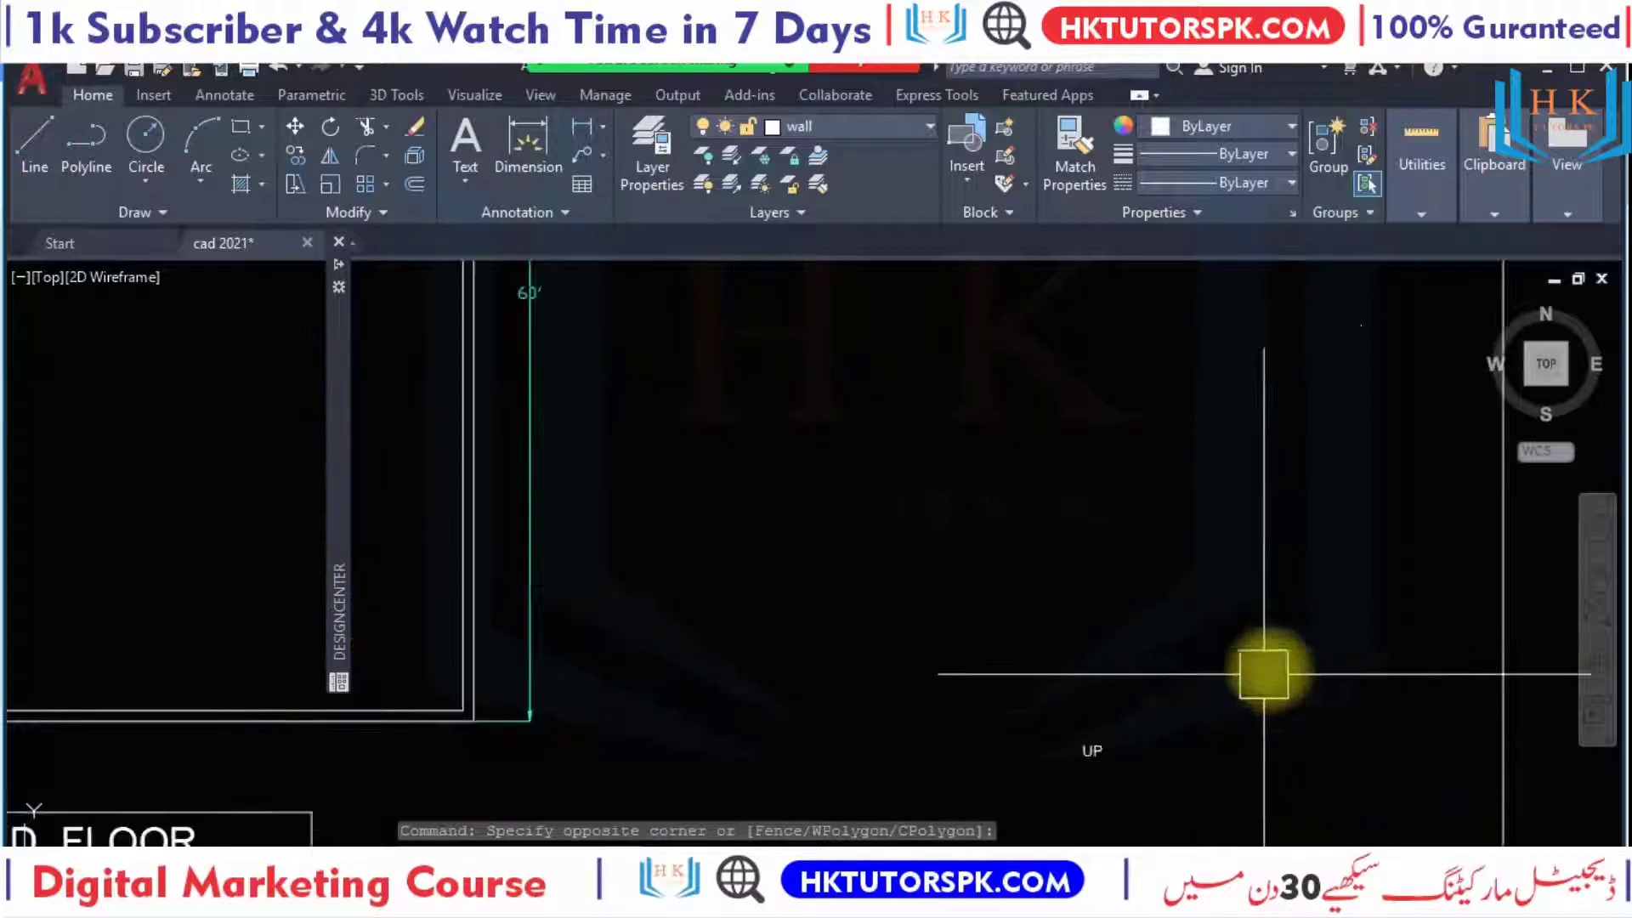
left_click(1048, 763)
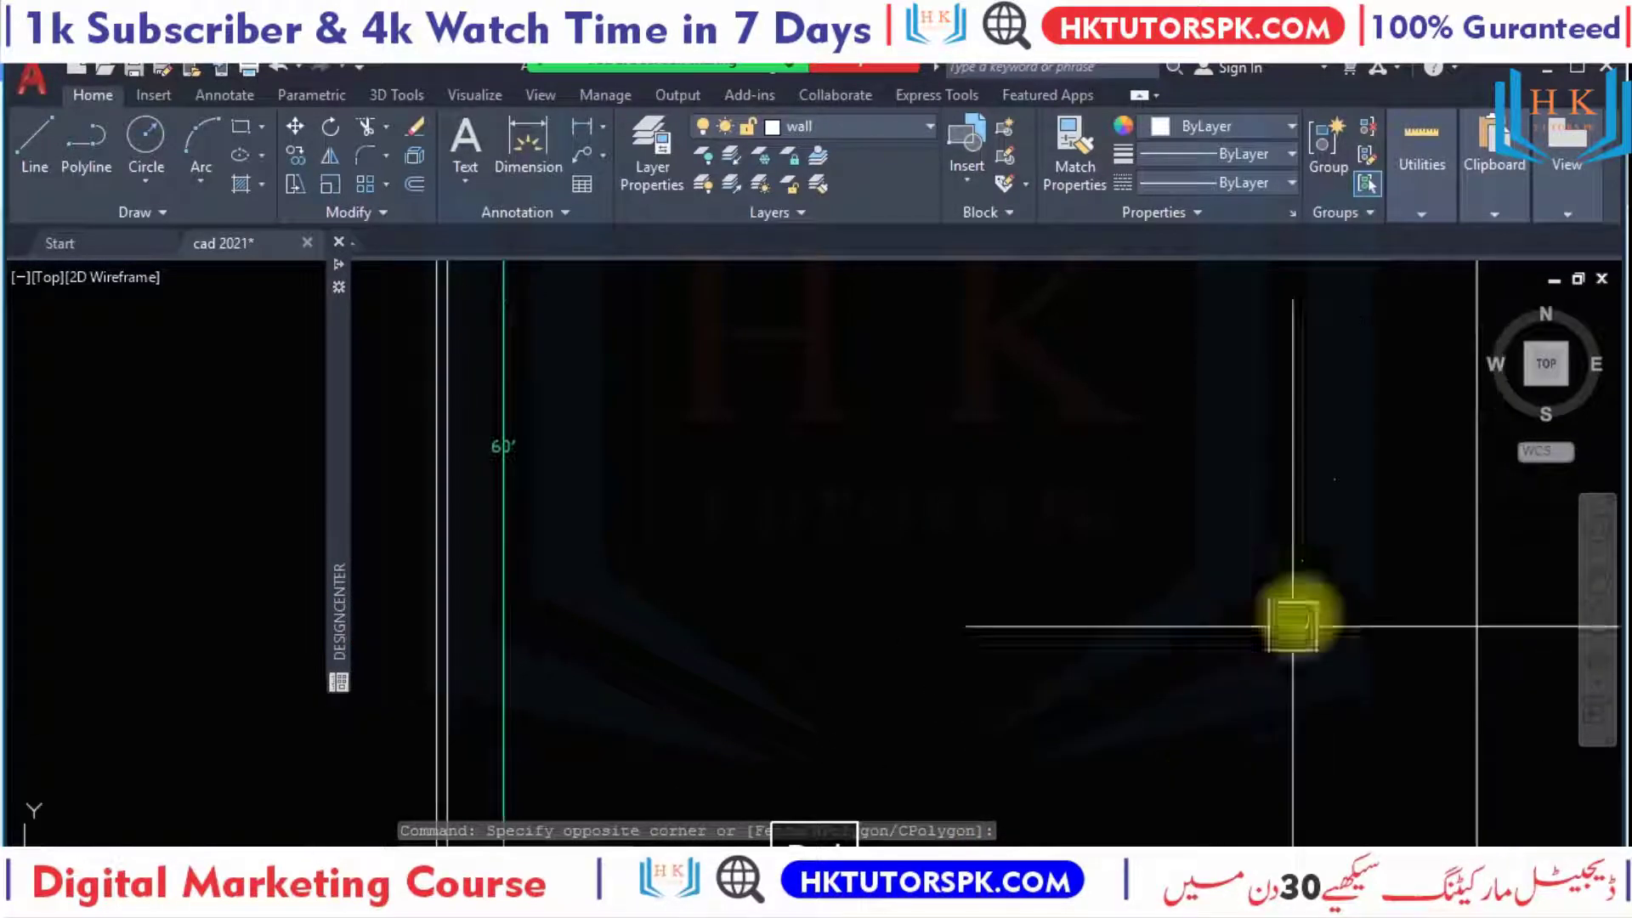
scroll(1173, 579, "down", 5)
middle_click_drag(1140, 455, 1081, 602)
Draw a vertical divider line from the border's top to bottom edge on its right side.
scroll(1096, 477, "down", 2)
key("l")
key("Return")
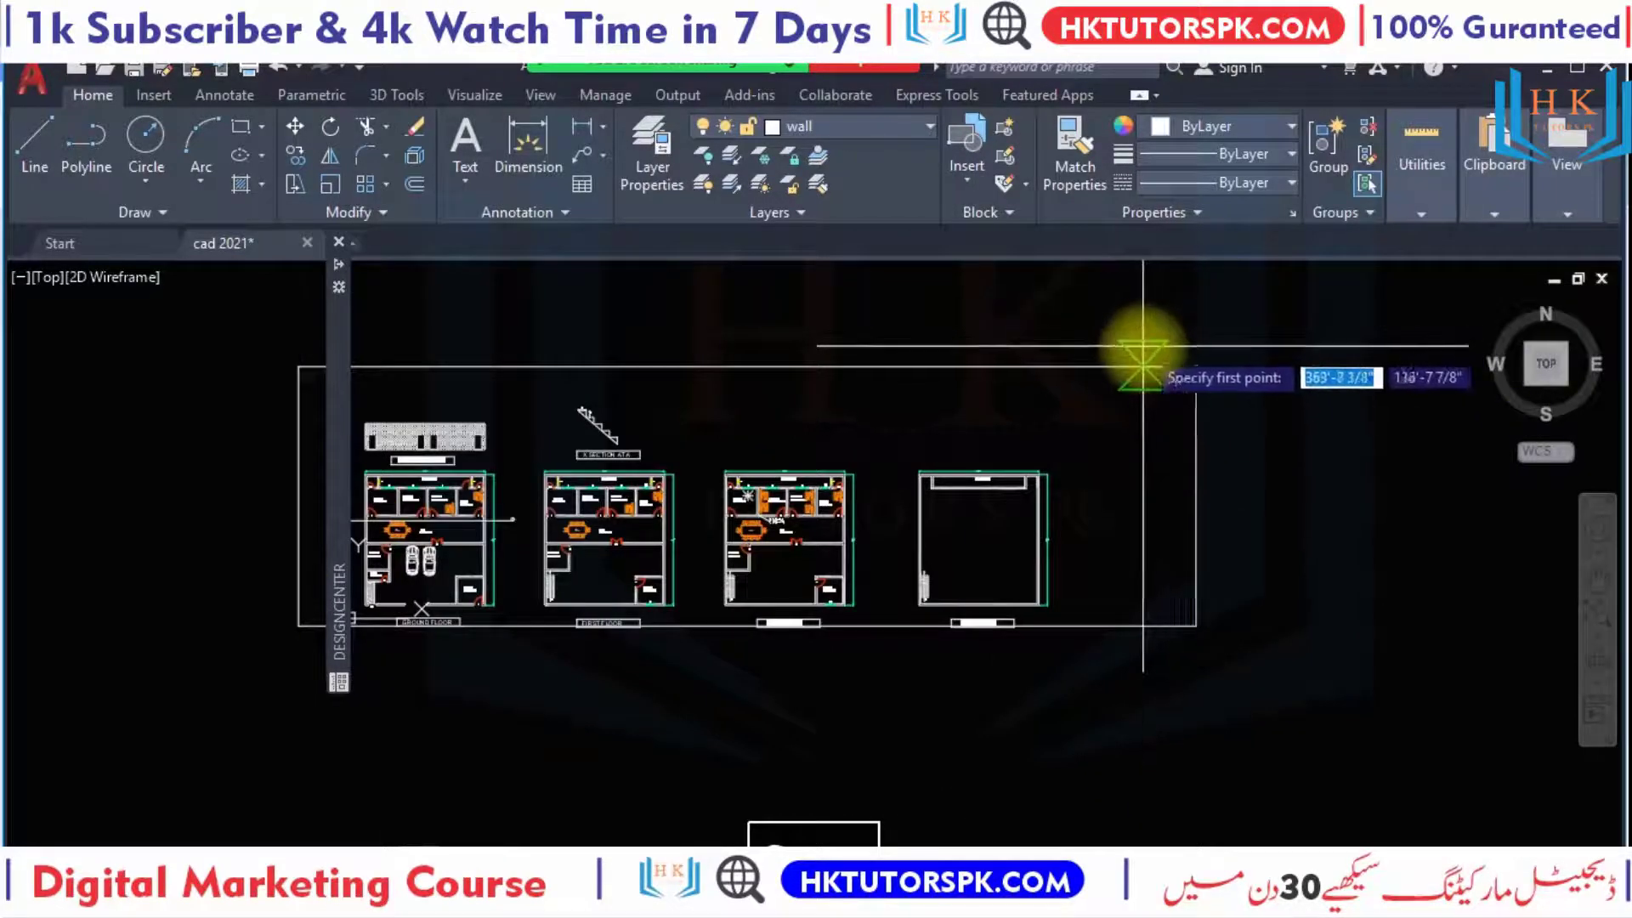
left_click(1105, 366)
left_click(1092, 625)
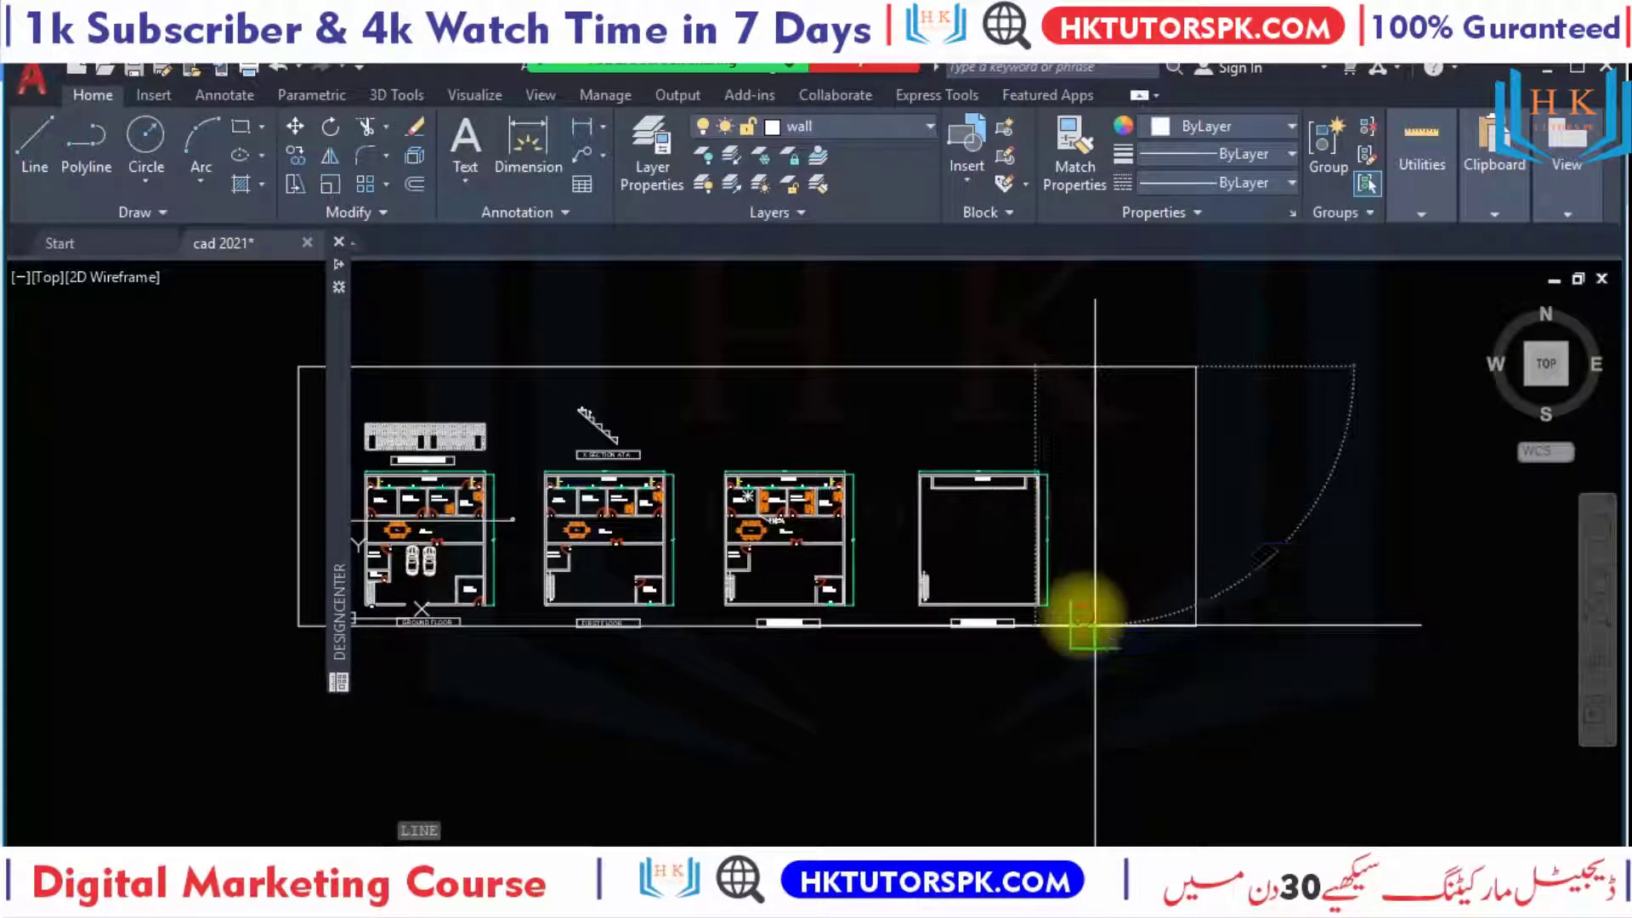
key("Escape")
scroll(1118, 428, "up", 2)
scroll(1123, 390, "up", 2)
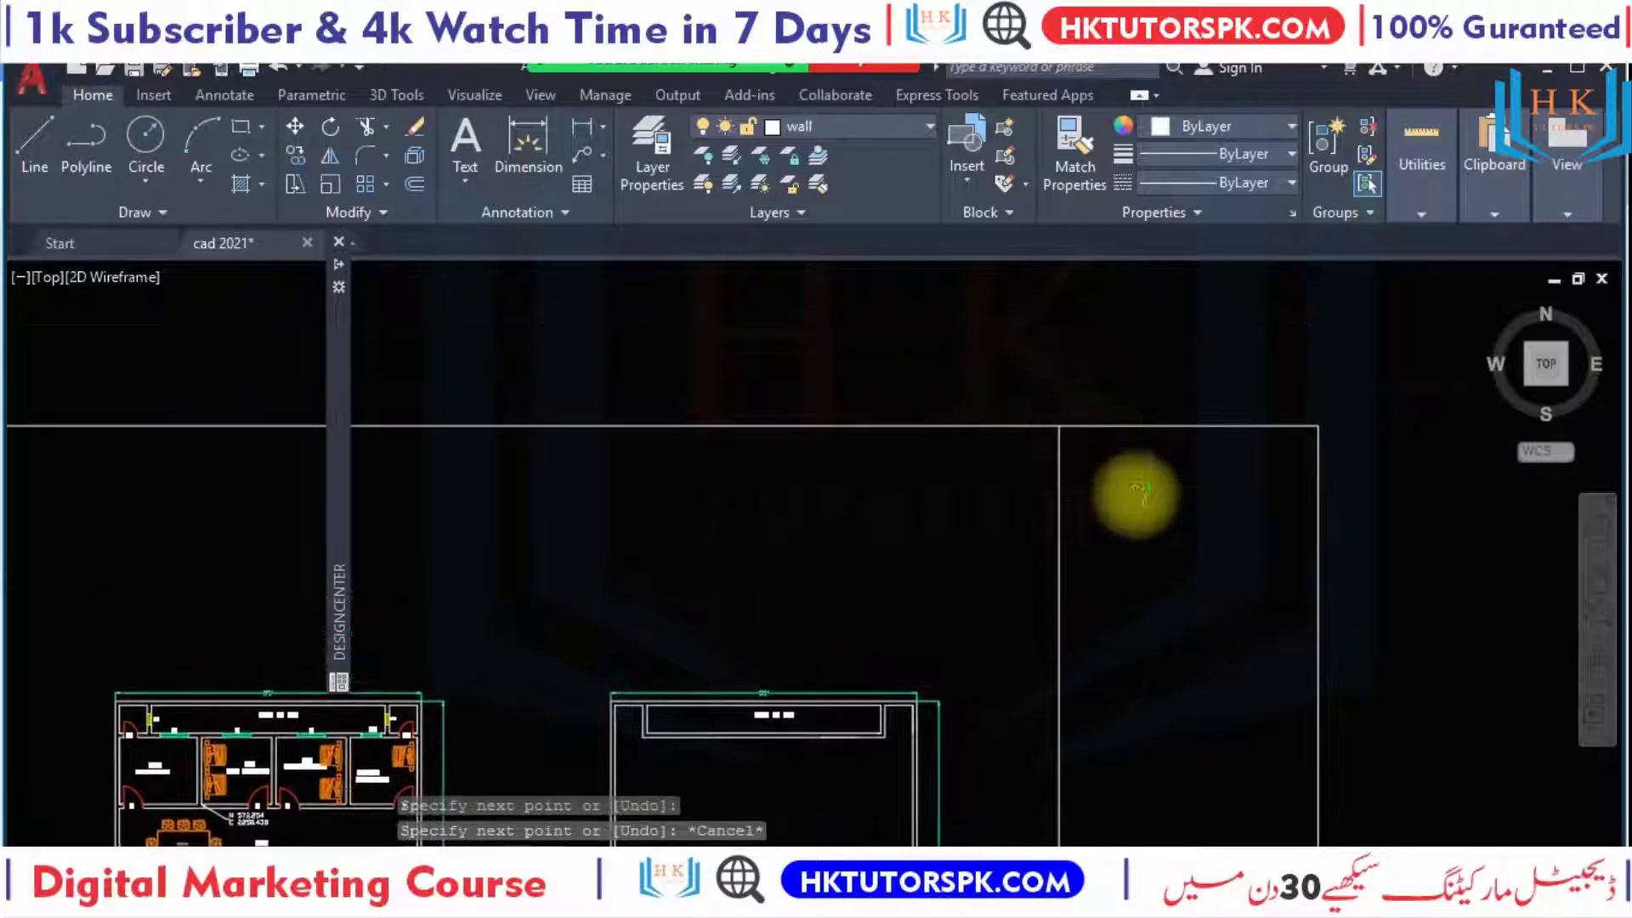
key("Return")
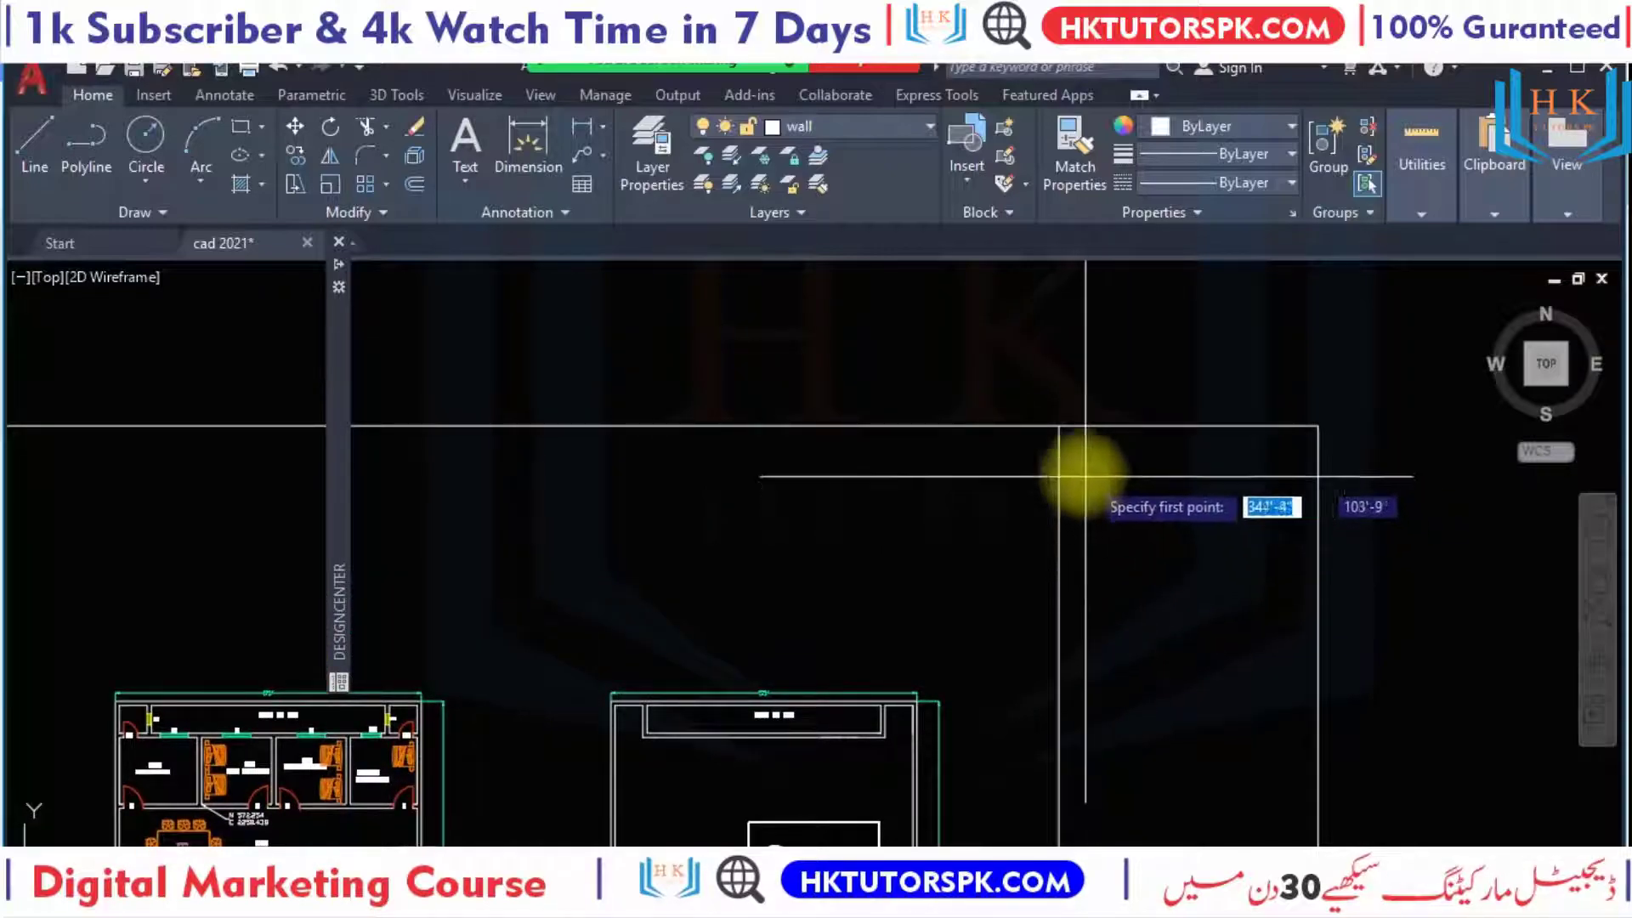
scroll(1131, 468, "up", 2)
key("Escape")
type("rec")
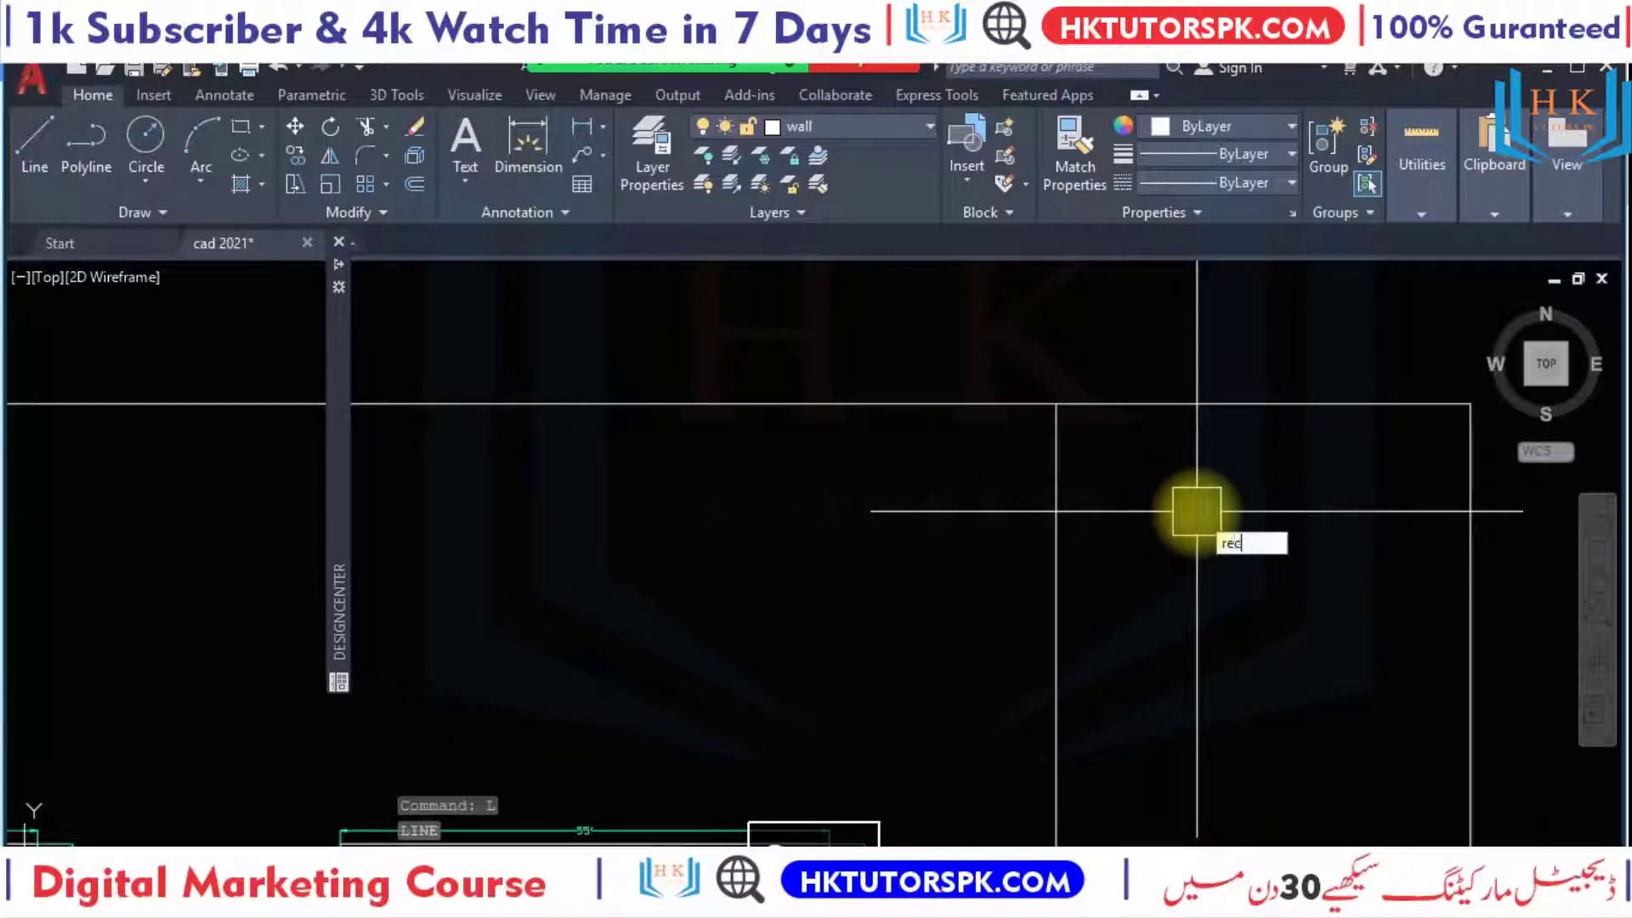
Draw a thin heading-box rectangle across the top of the right title strip.
key("Return")
left_click(1056, 403)
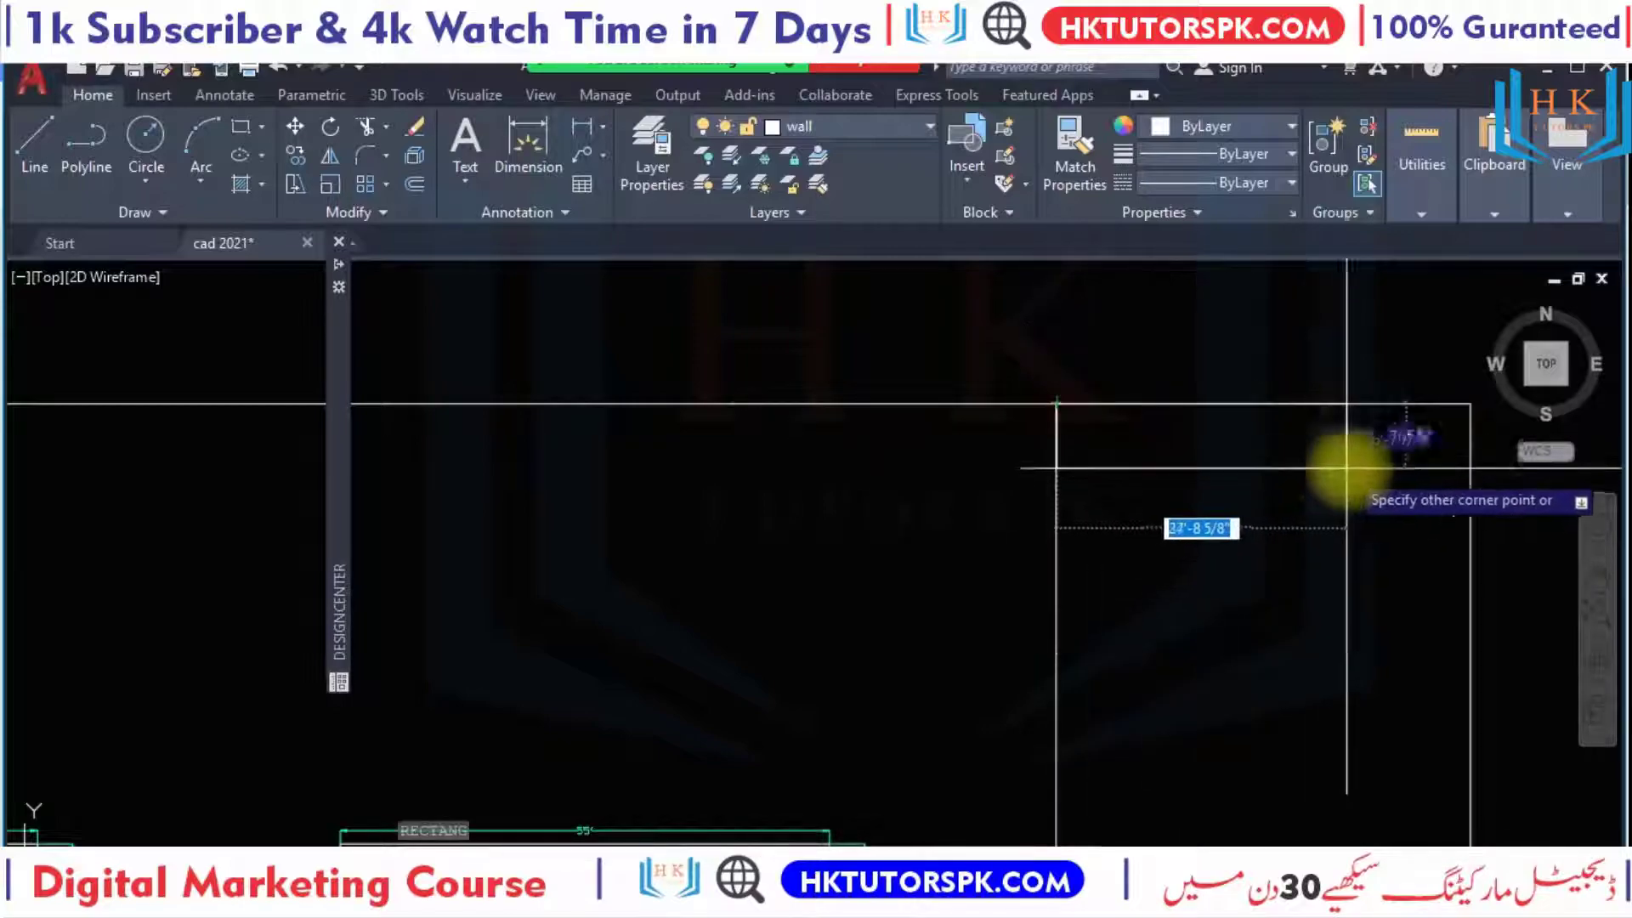
left_click(1470, 467)
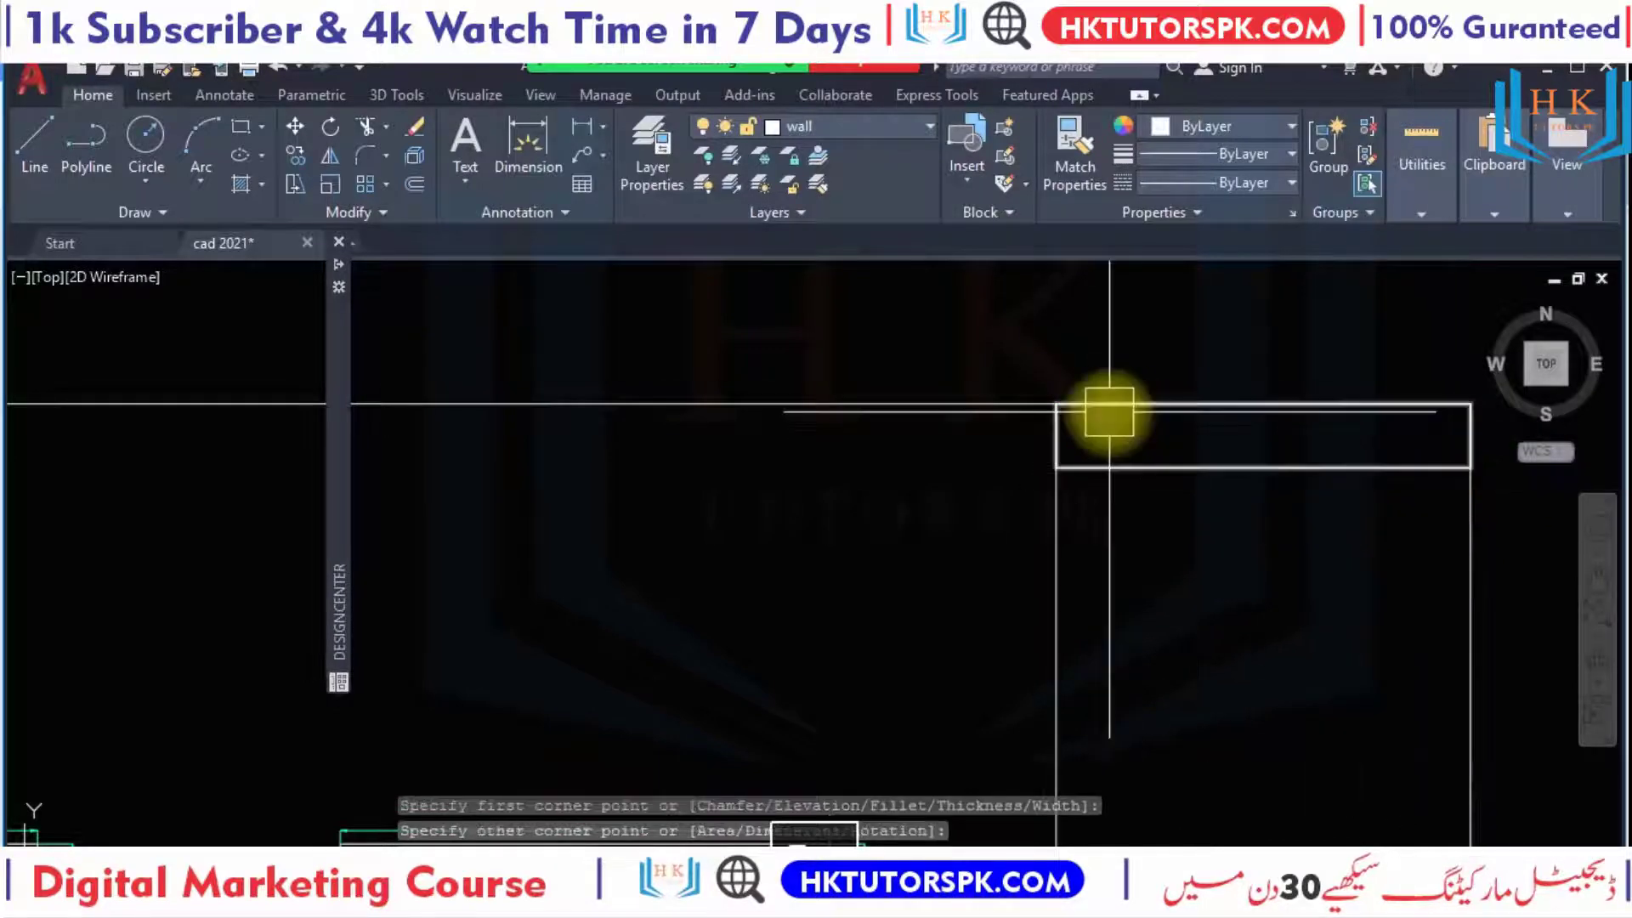
middle_click_drag(1111, 416, 1074, 468)
key("Escape")
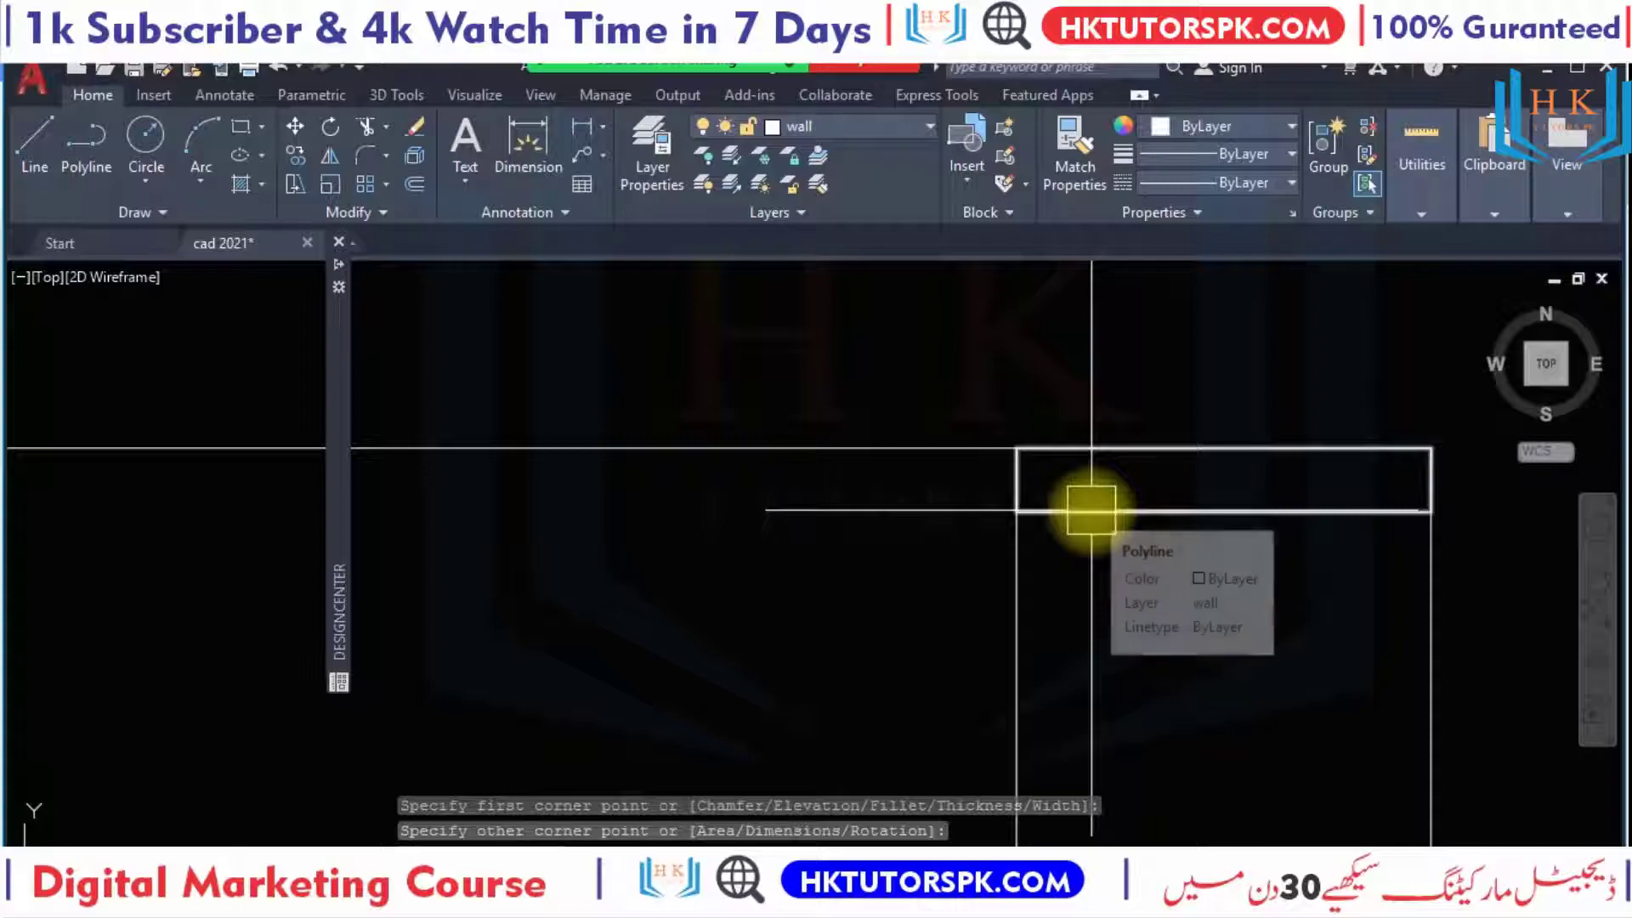
left_click(1091, 510)
key("Escape")
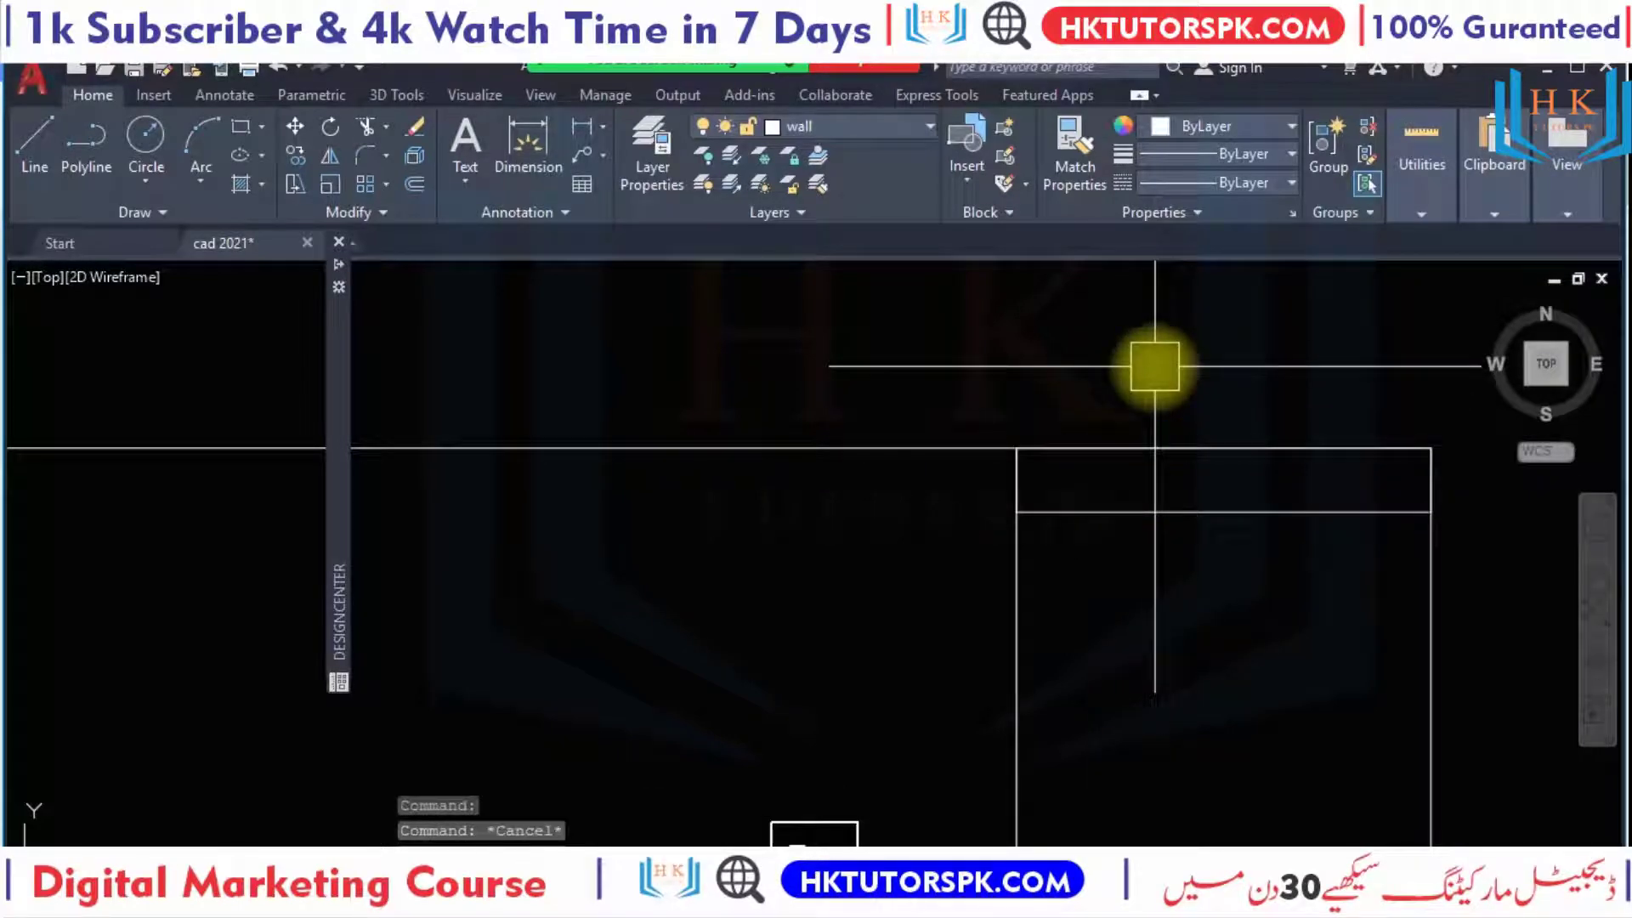
scroll(816, 558, "down", 3)
scroll(994, 474, "down", 2)
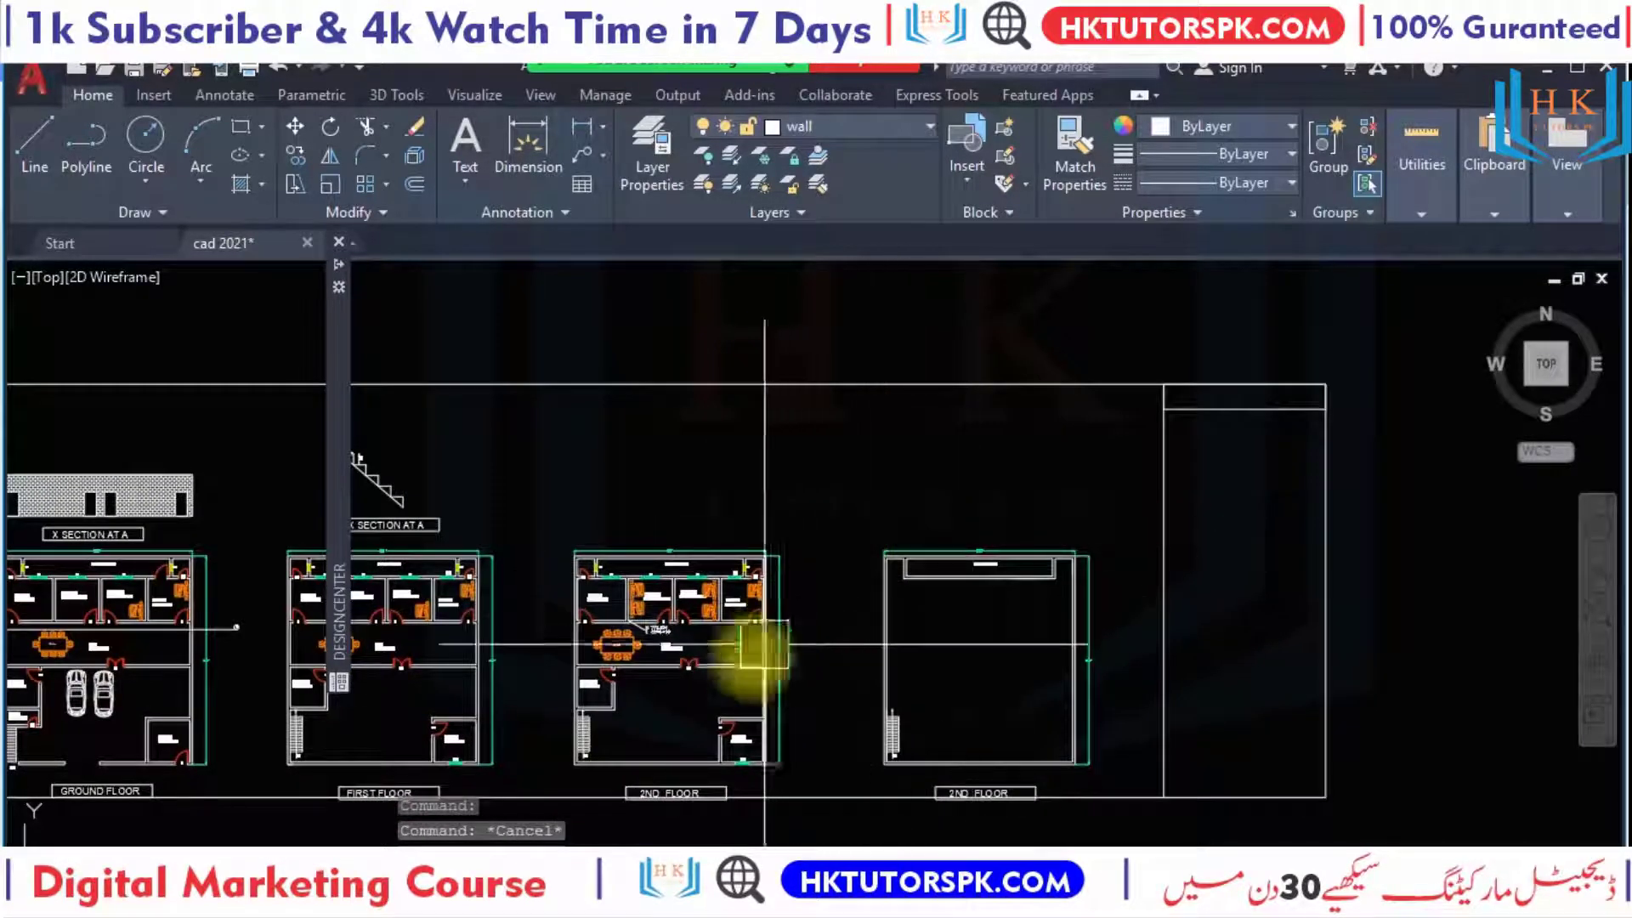
Copy the 2ND FLOOR label and paste it into the title strip's heading box.
scroll(659, 781, "up", 4)
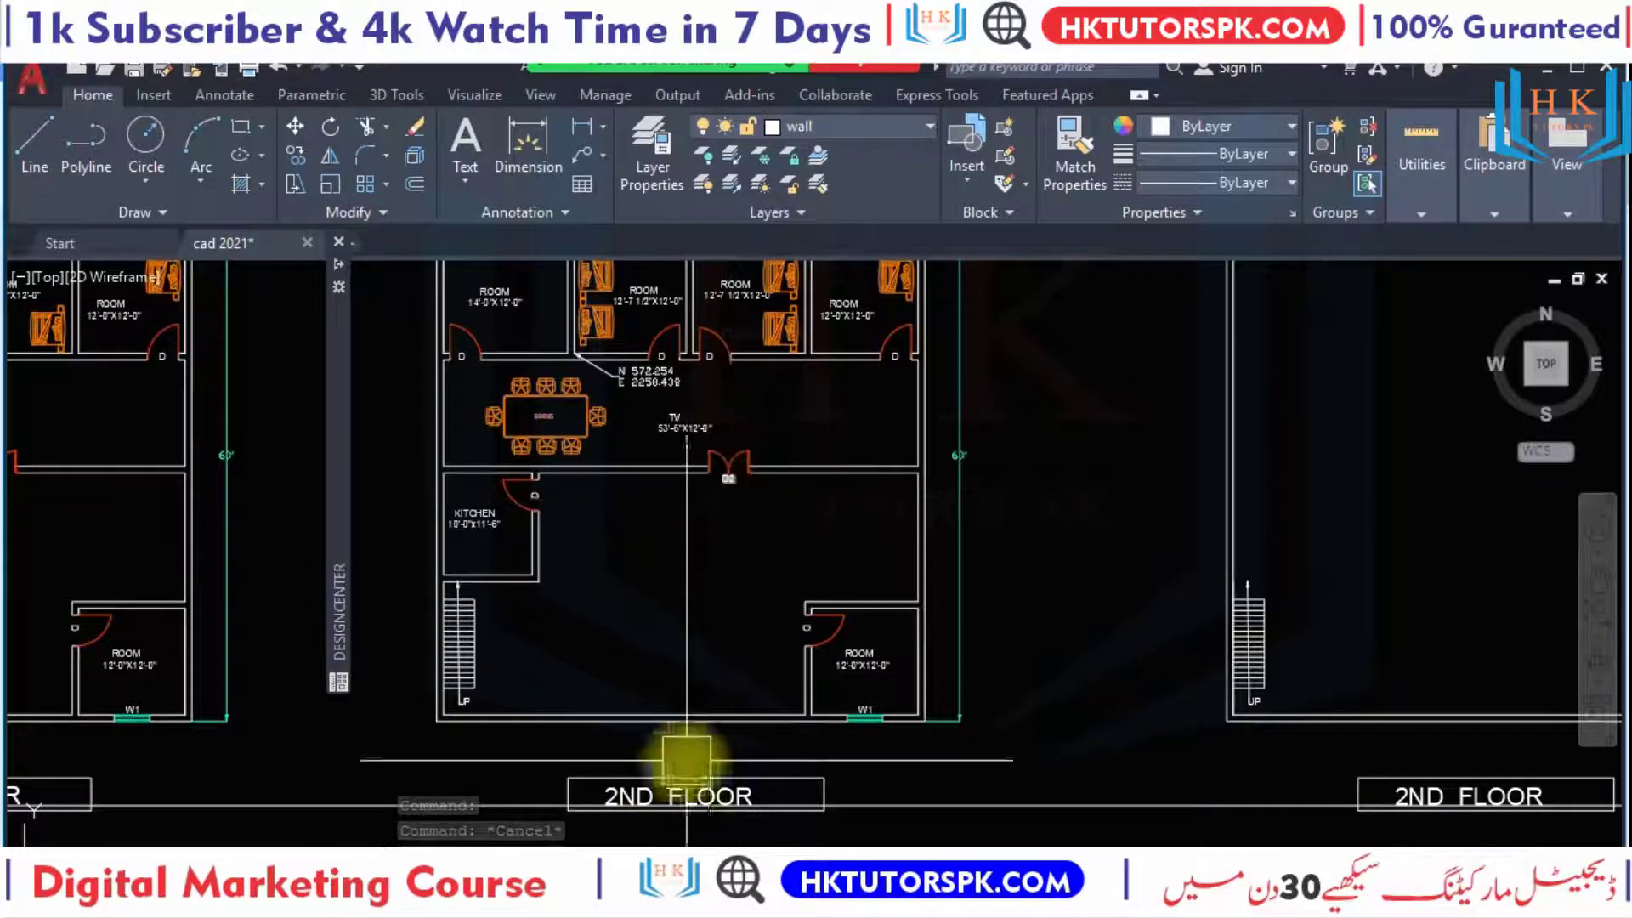
scroll(686, 759, "up", 3)
left_click(680, 791)
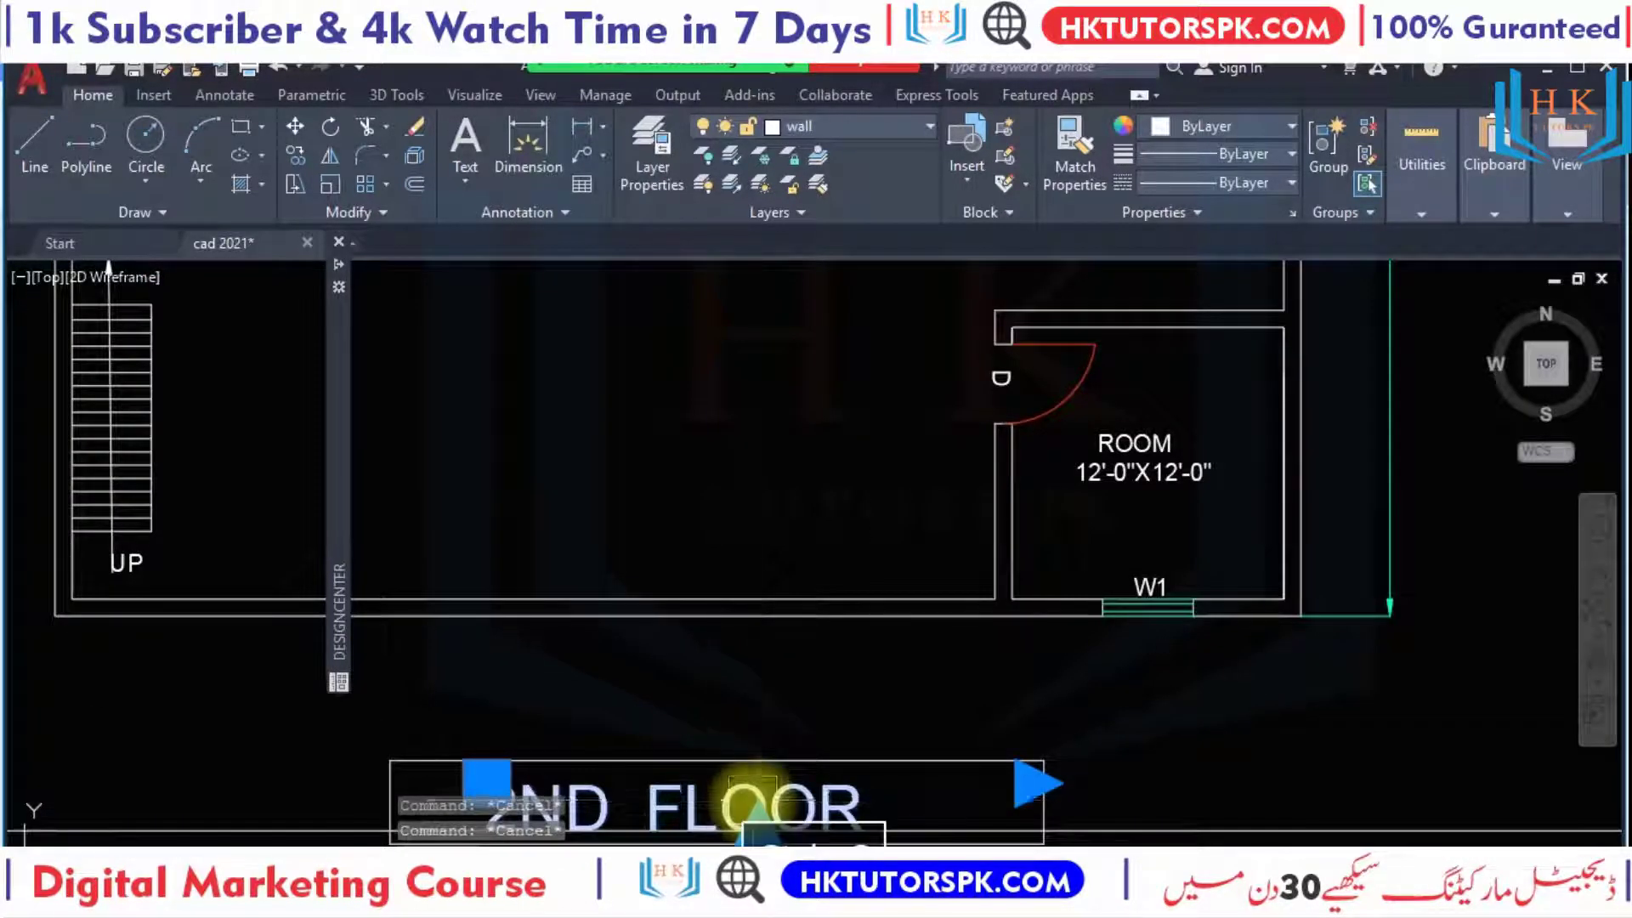
key("ctrl+c")
key("ctrl+v")
scroll(655, 703, "down", 3)
scroll(692, 565, "up", 3)
mouse_move(692, 564)
middle_mouse_down()
mouse_move(653, 651)
mouse_move(1038, 491)
middle_mouse_up()
scroll(978, 572, "down", 3)
scroll(984, 528, "up", 3)
scroll(797, 502, "up", 2)
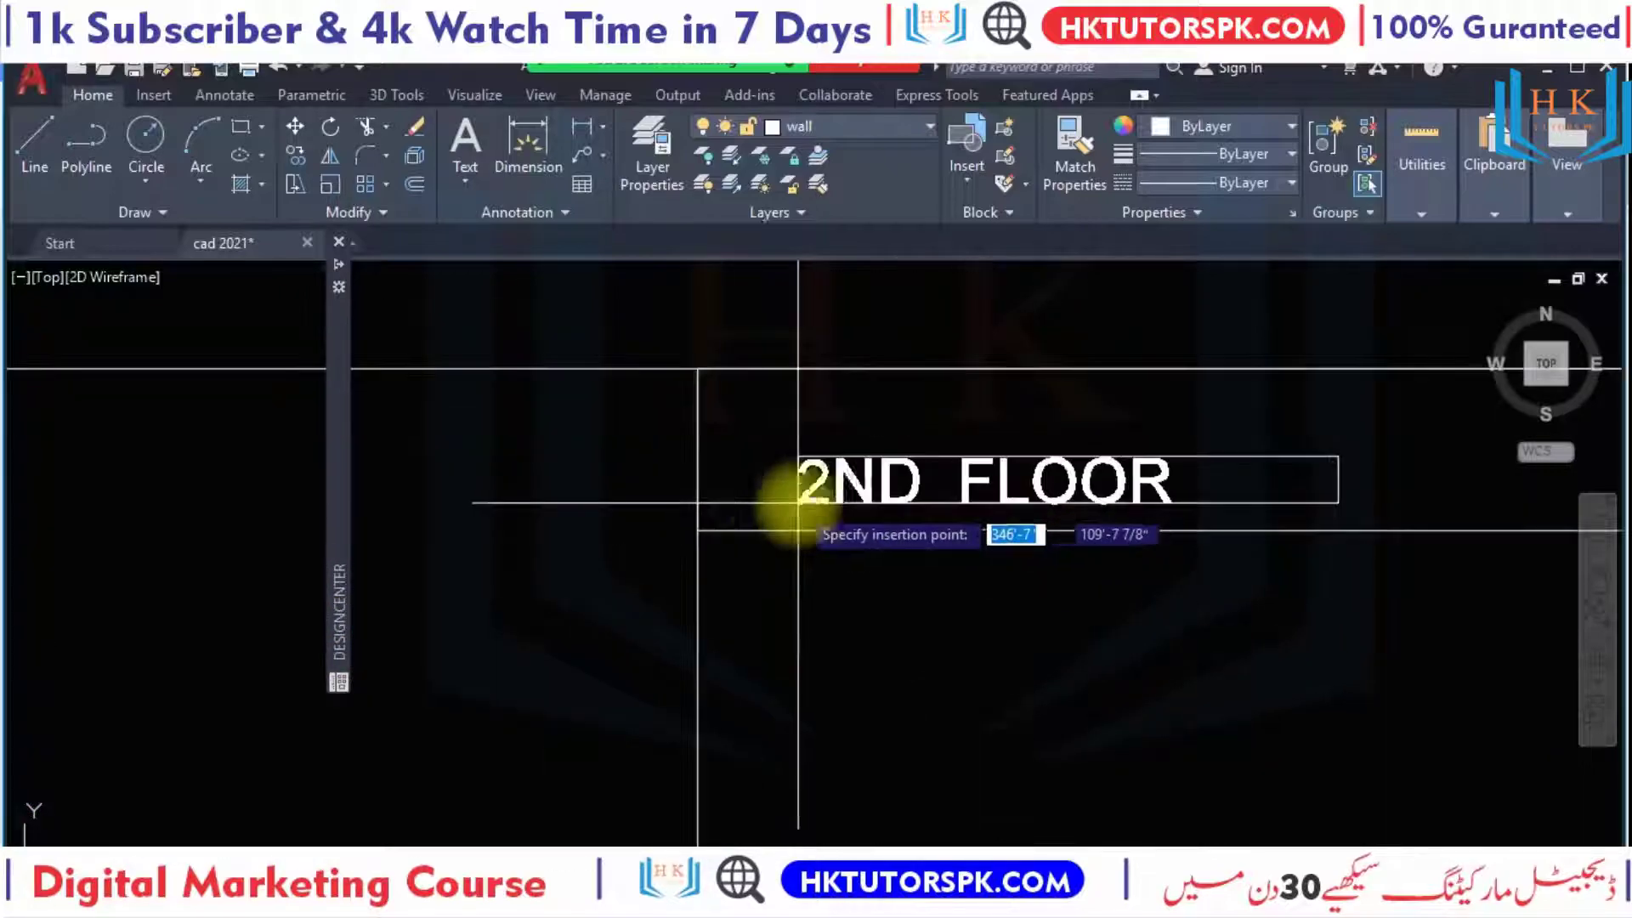
left_click(723, 434)
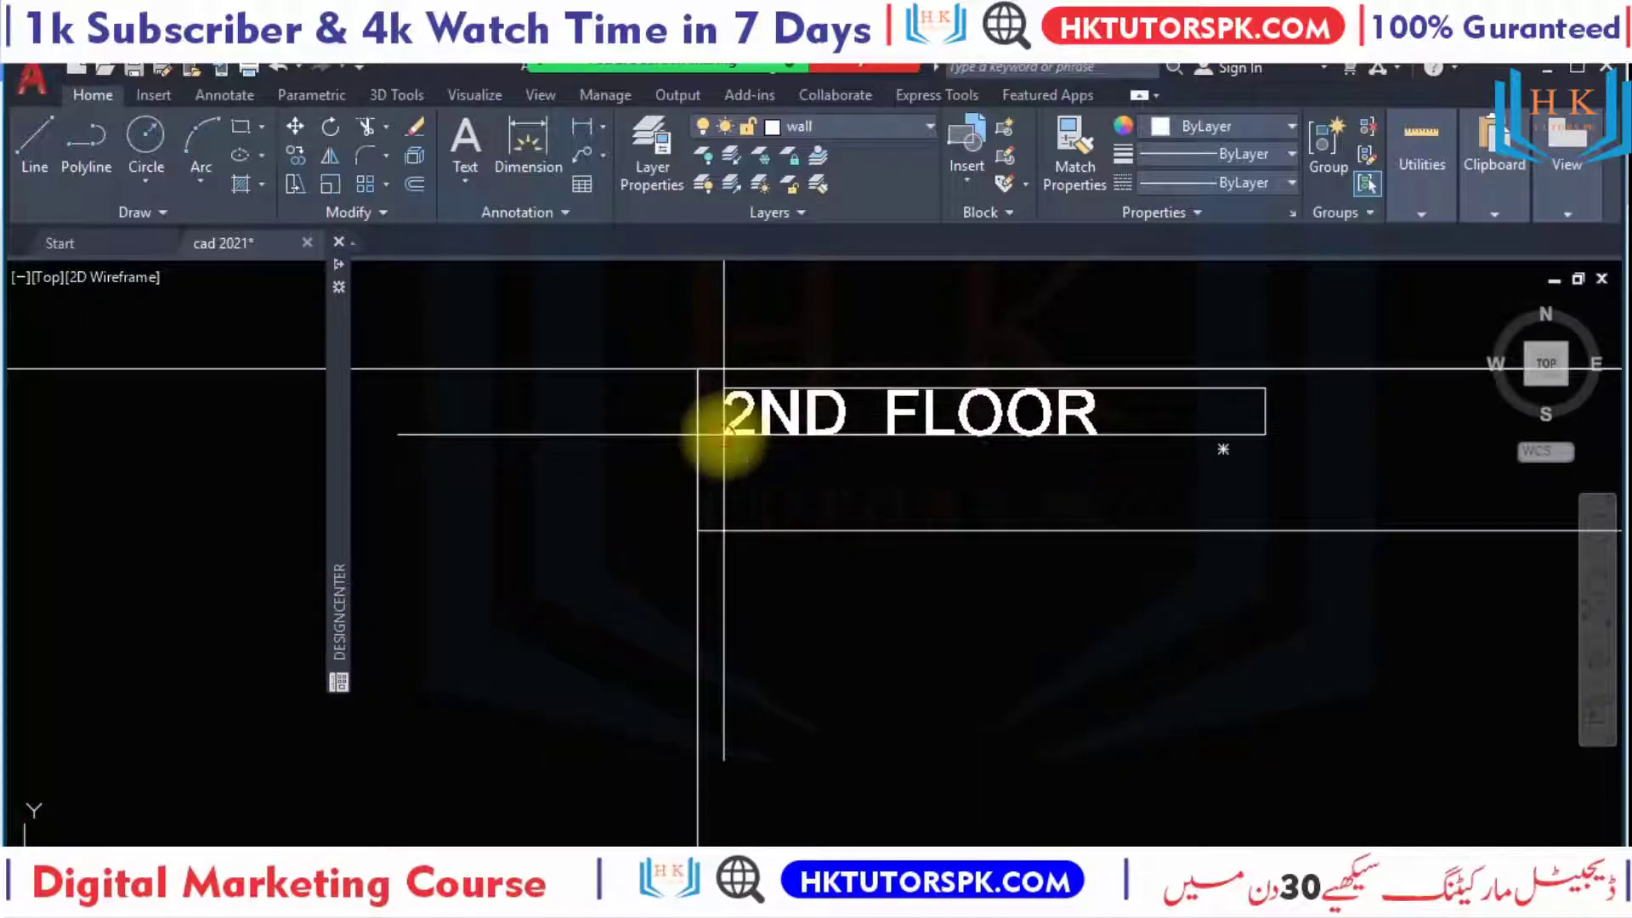
Change the pasted label's text to DRAWING TITLE.
double_click(832, 430)
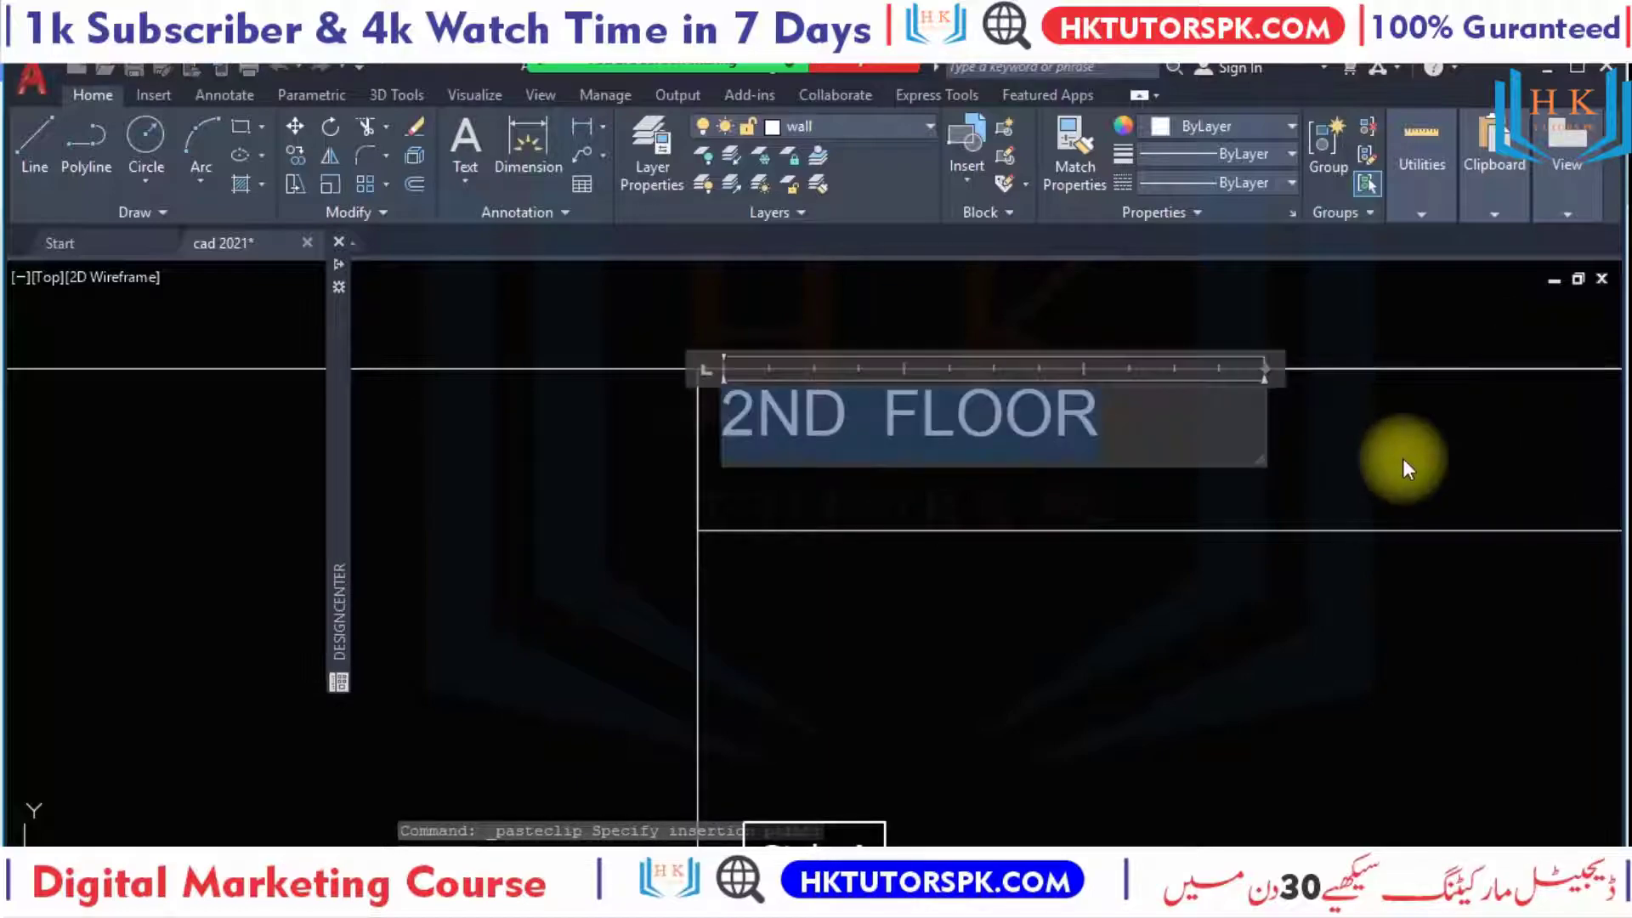
type("DRAWINH")
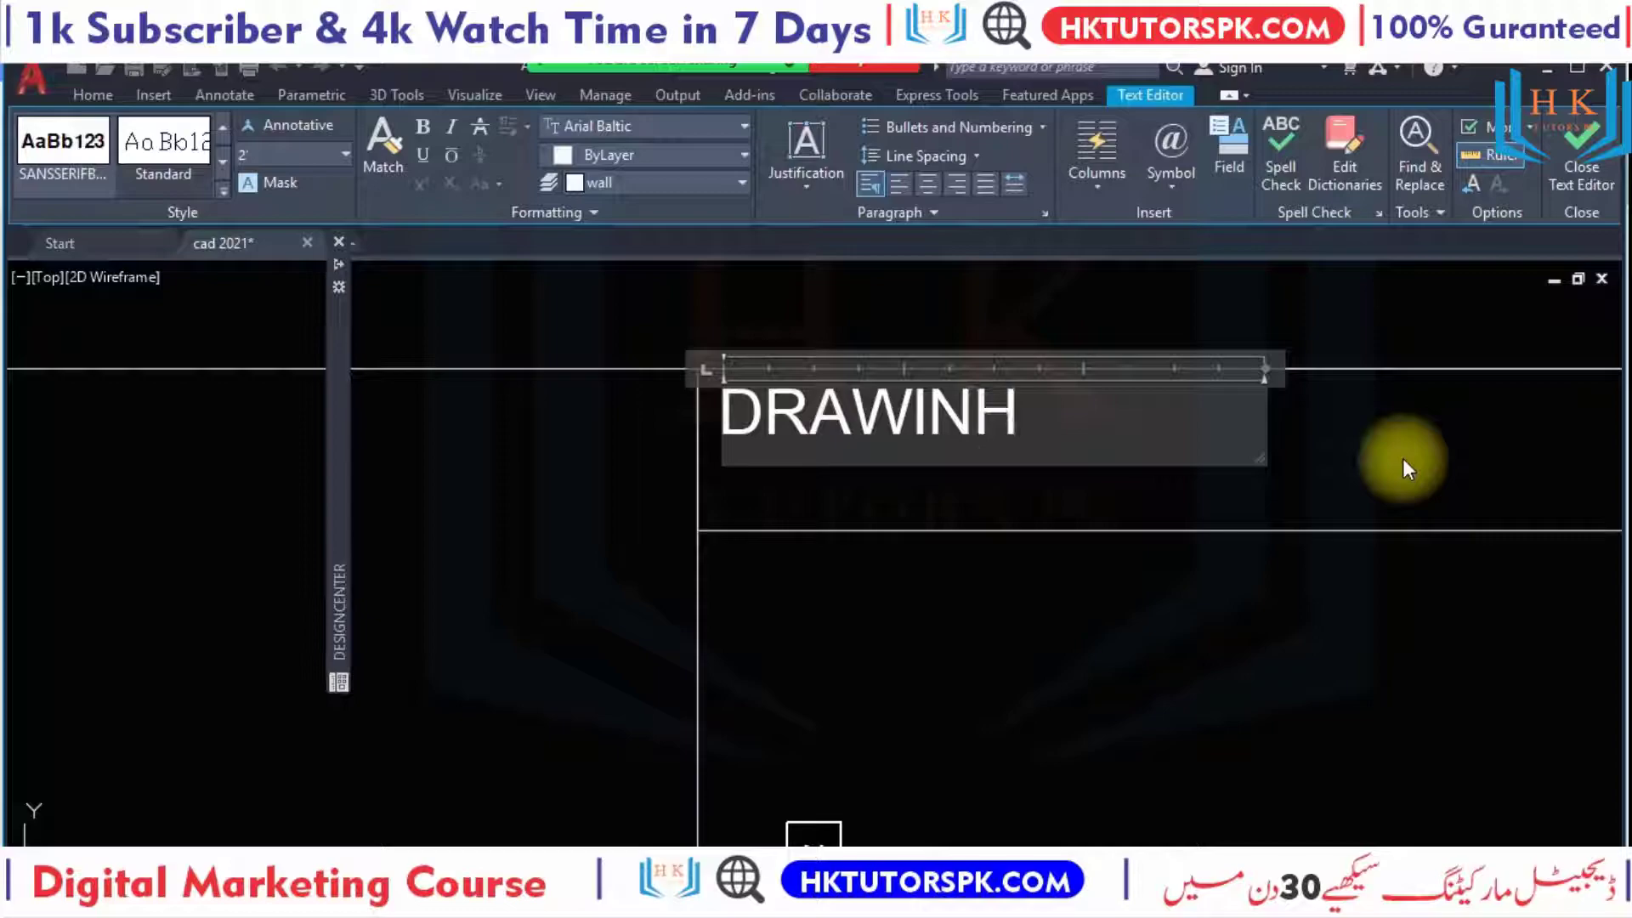
key("BackSpace")
type("G TITLE")
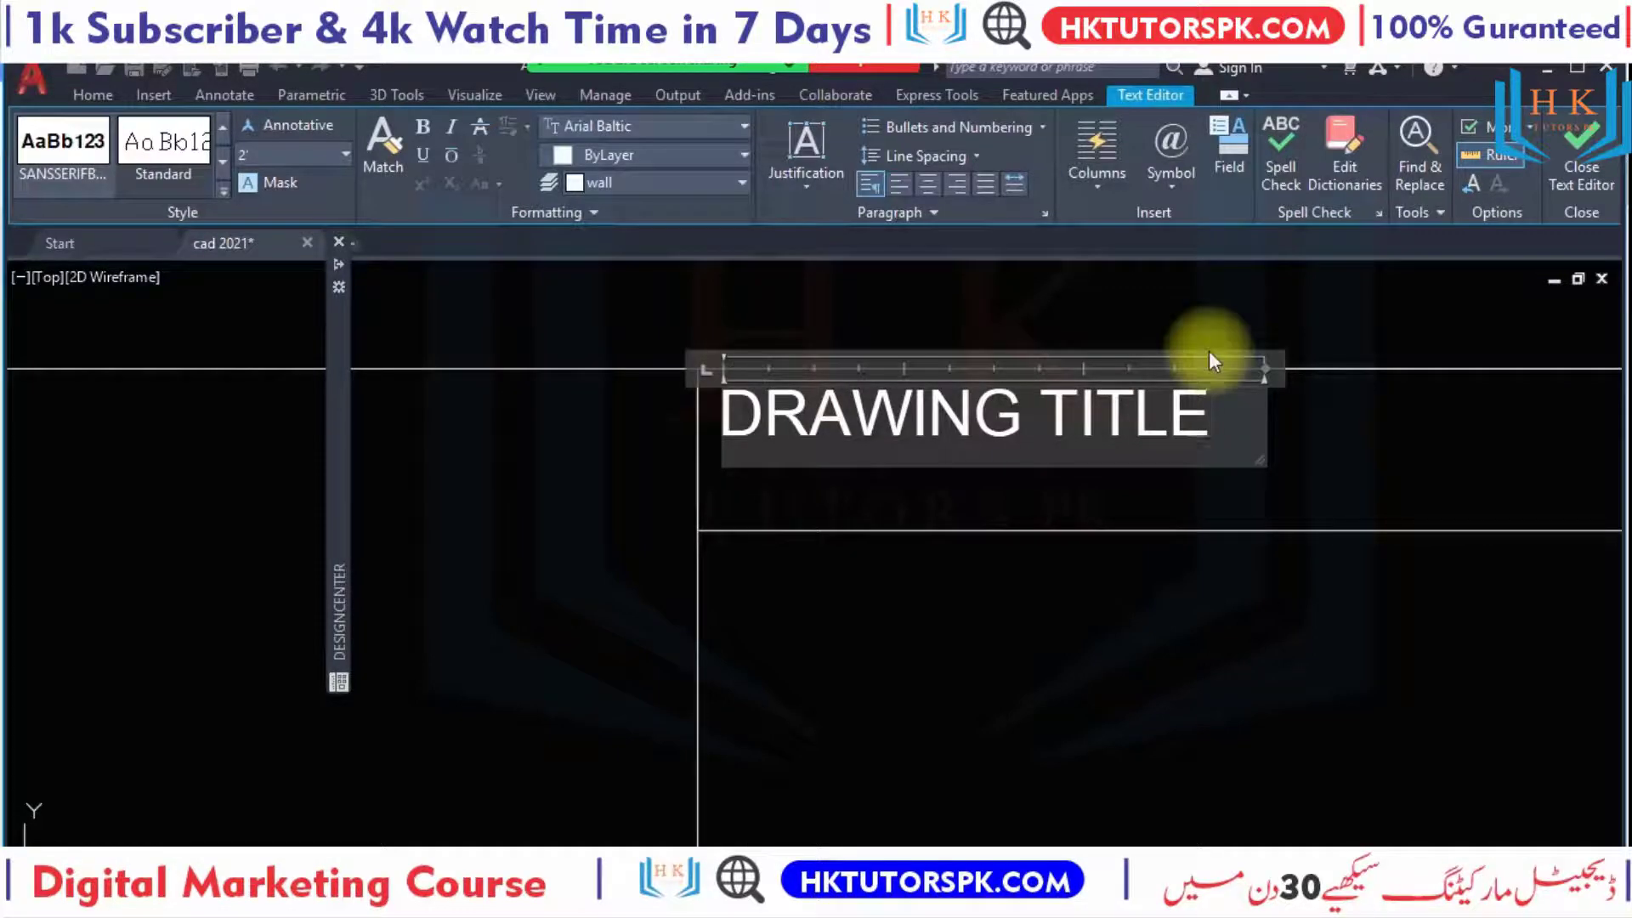
left_click(1159, 656)
Close the DesignCenter palette and zoom out to show the whole bordered sheet.
scroll(1140, 601, "down", 2)
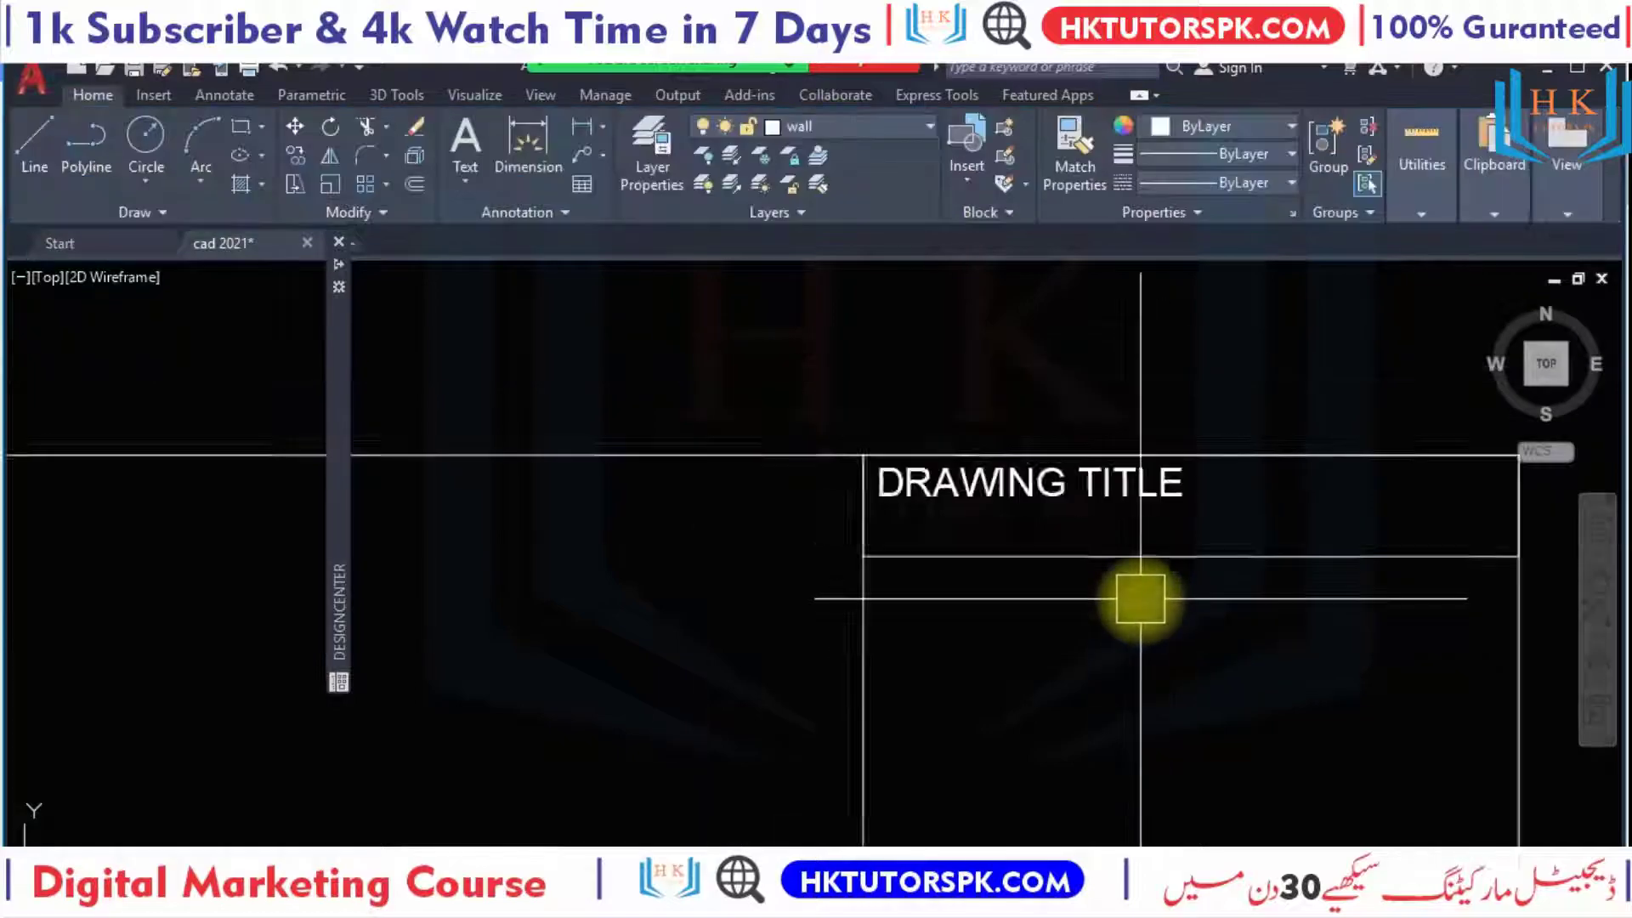
scroll(945, 637, "down", 4)
scroll(945, 637, "down", 2)
scroll(1031, 456, "down", 2)
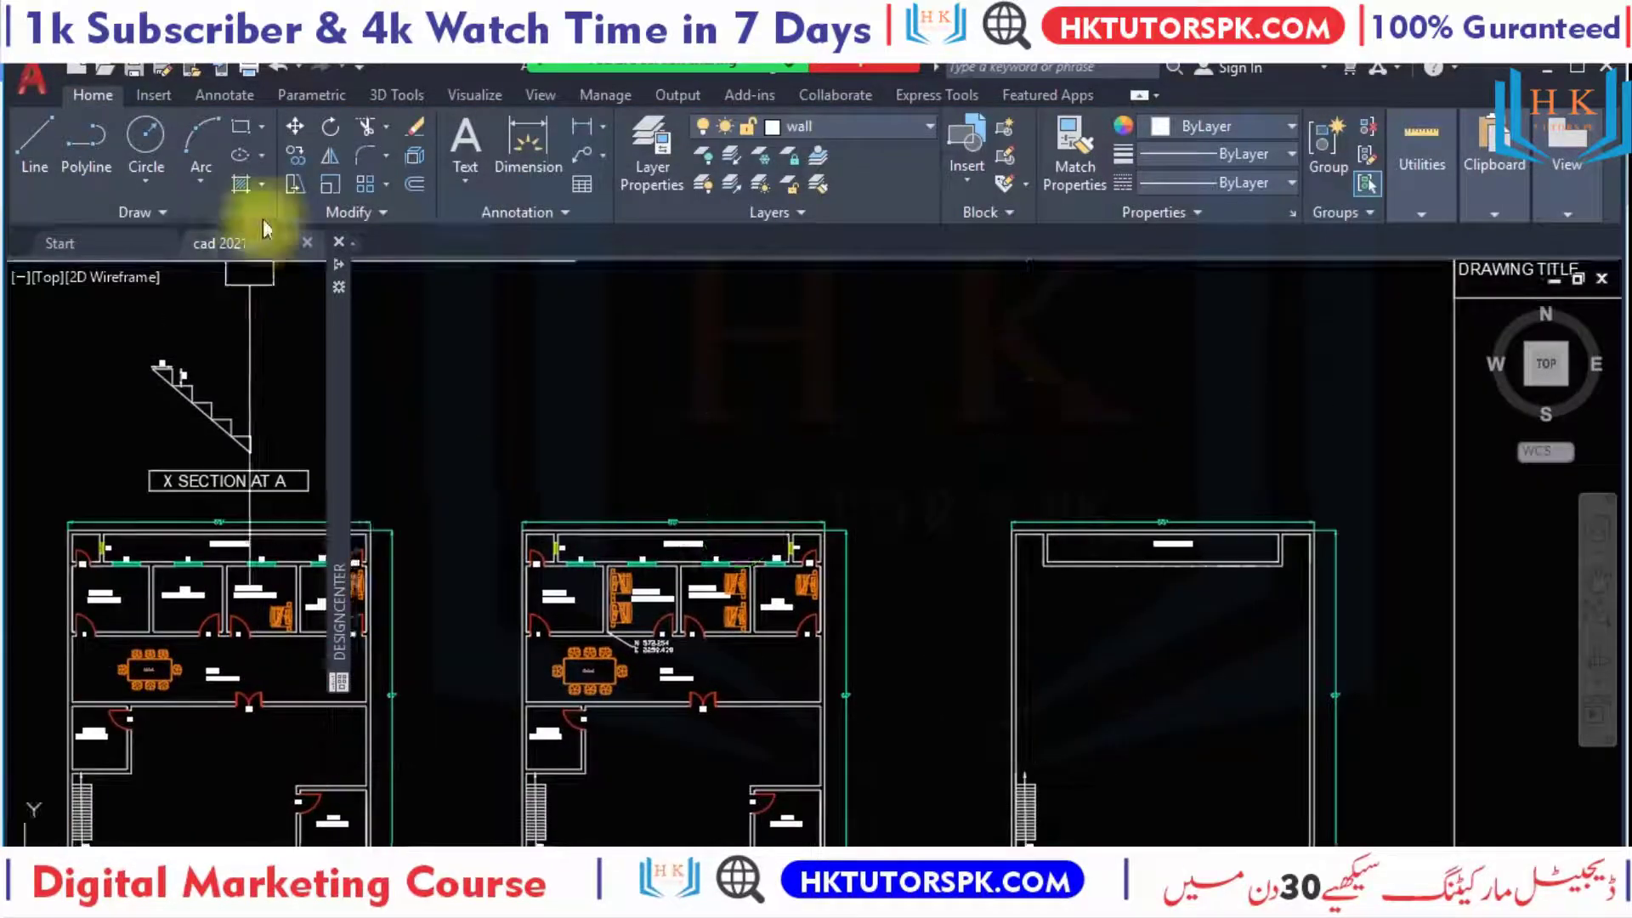
left_click(338, 248)
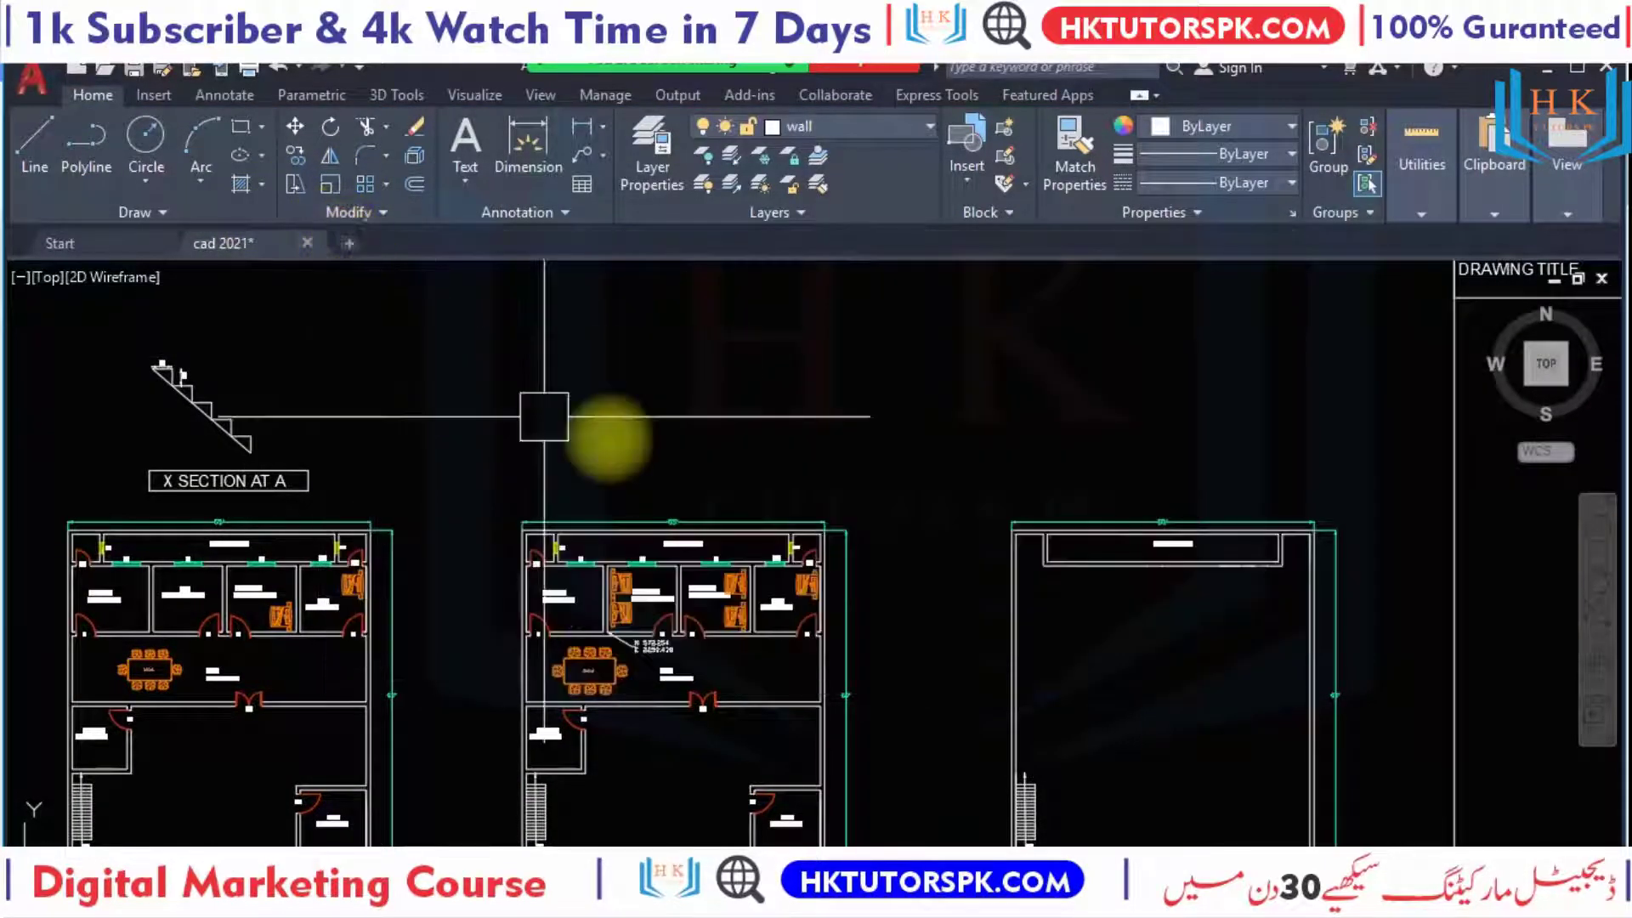
scroll(725, 384, "down", 2)
middle_click_drag(724, 384, 788, 628)
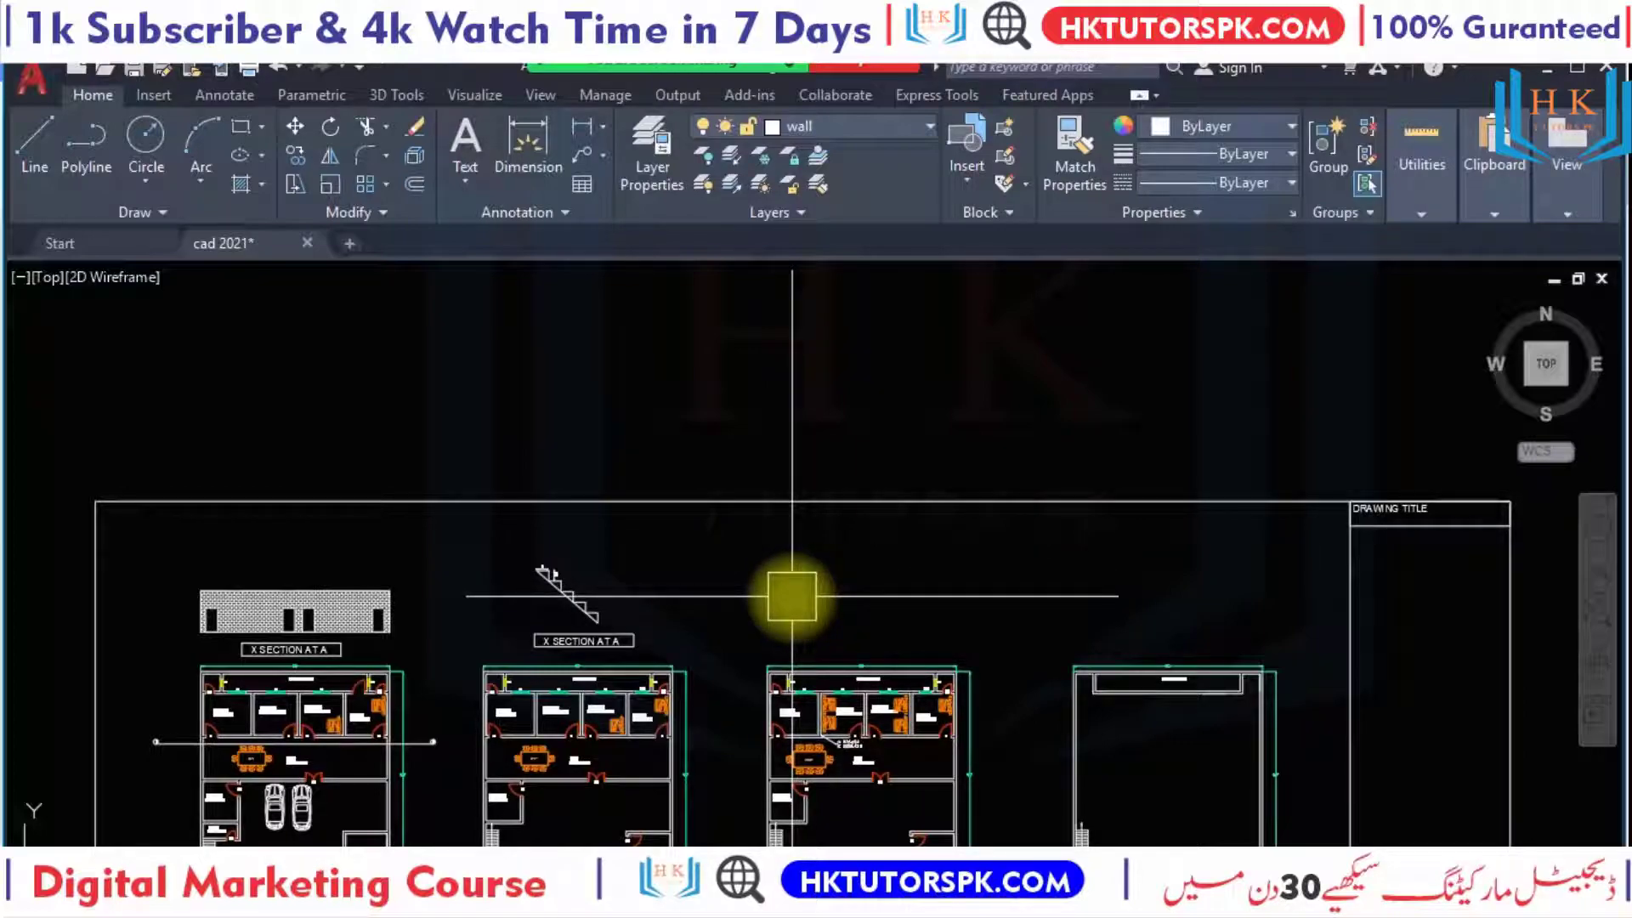
Pan and zoom to centre the floor plans with the section views above them.
middle_click_drag(971, 544, 831, 430)
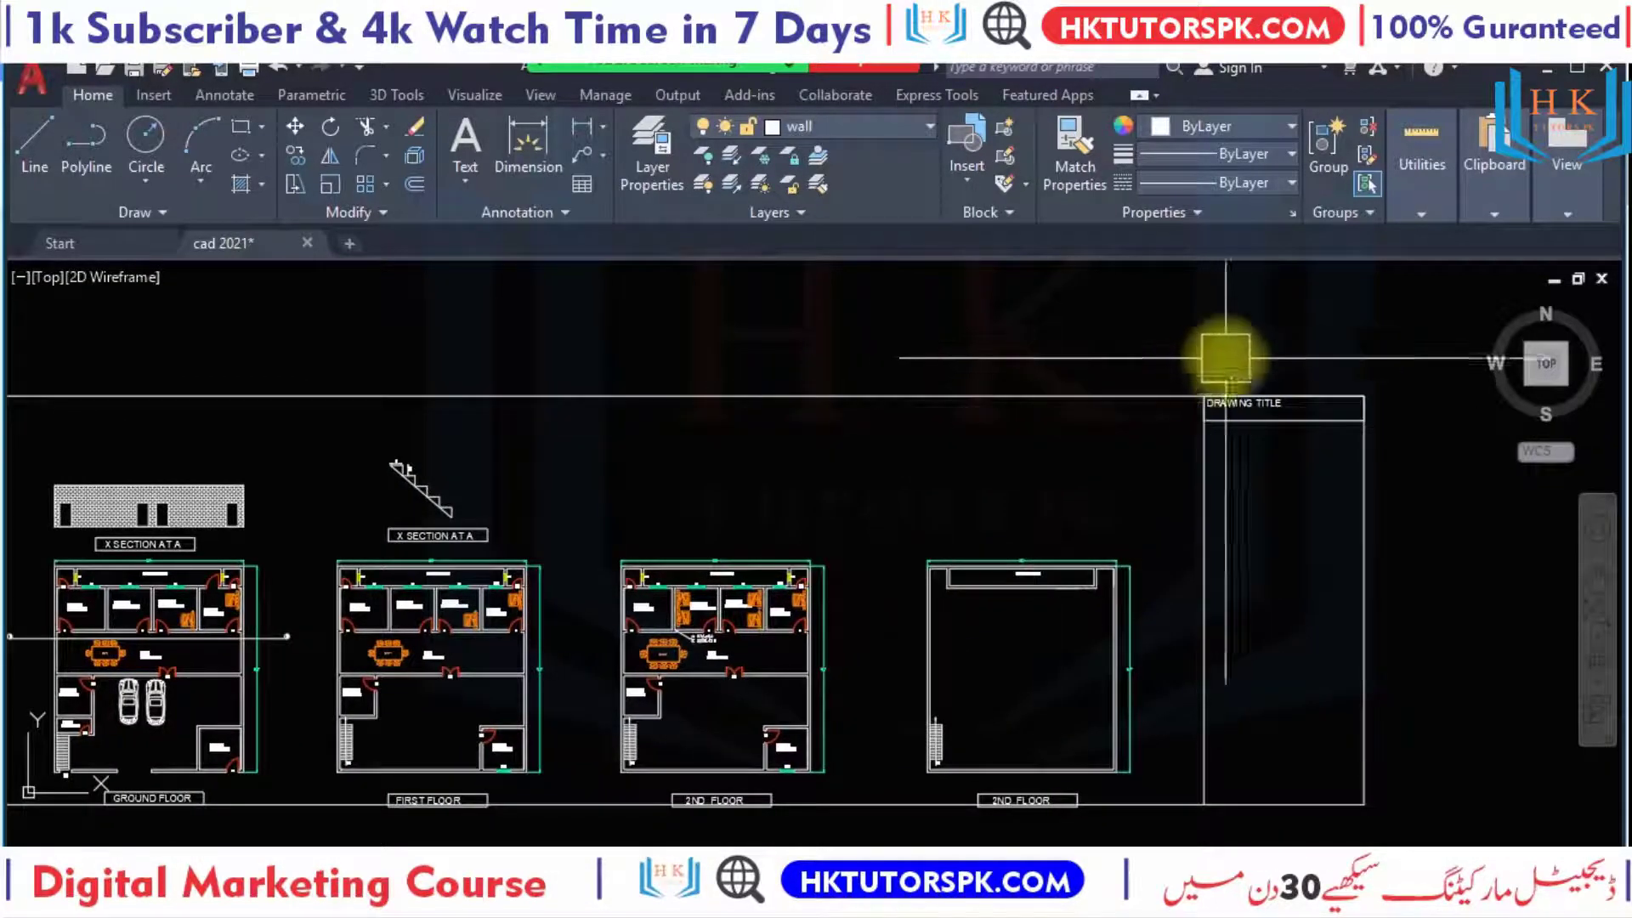
scroll(1076, 451, "up", 4)
scroll(1076, 451, "down", 4)
scroll(884, 517, "down", 1)
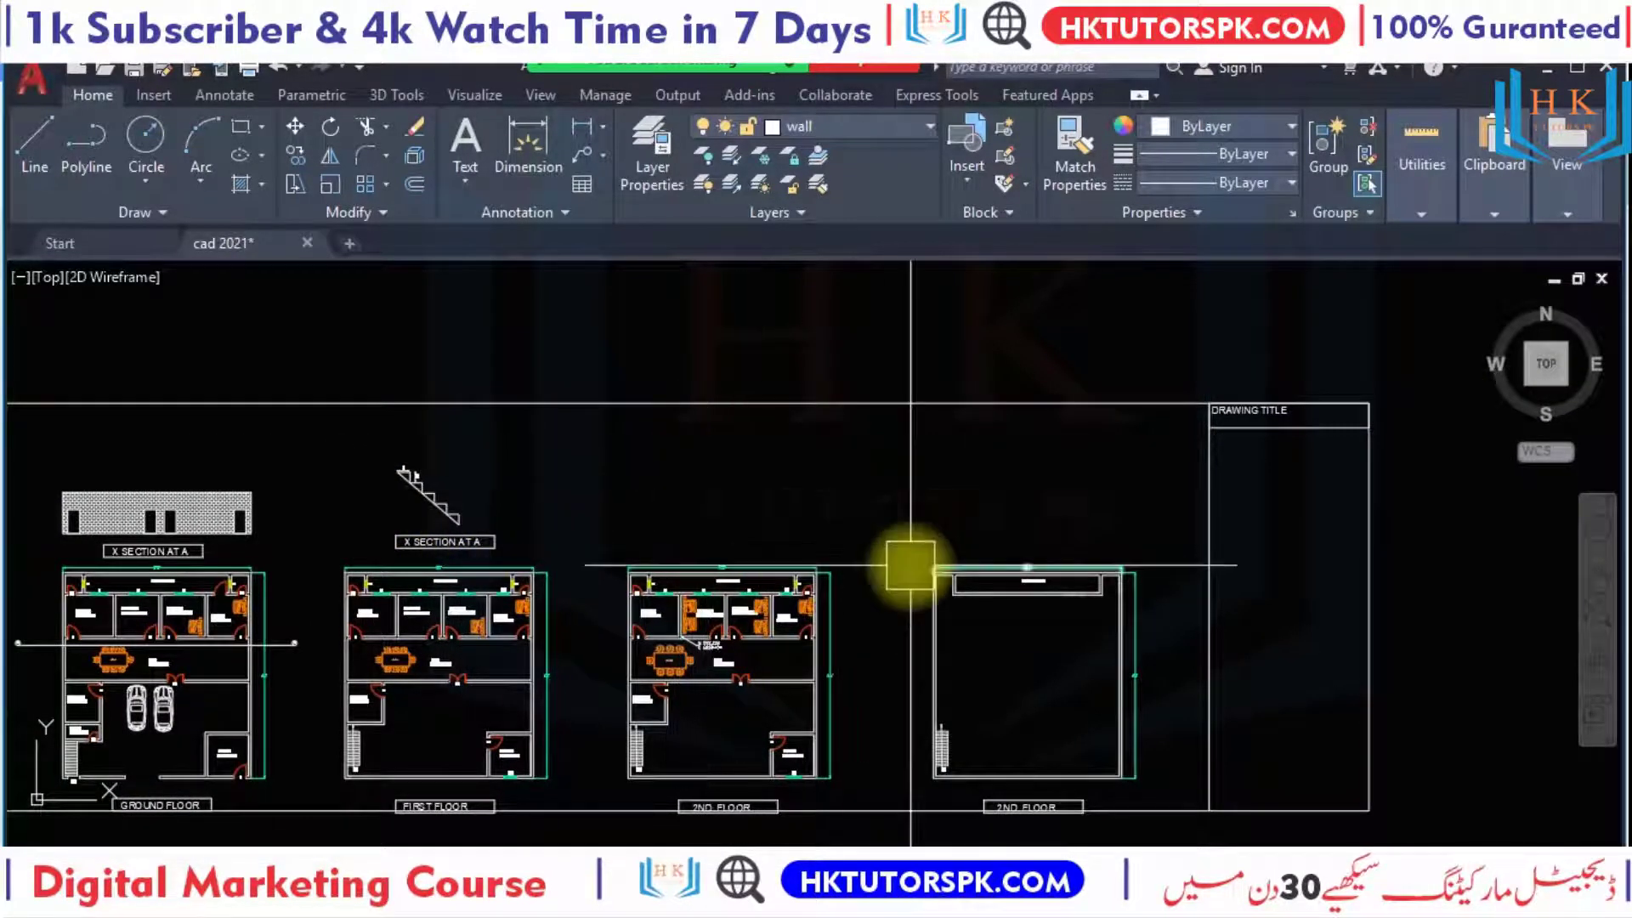
middle_click_drag(923, 743, 1075, 601)
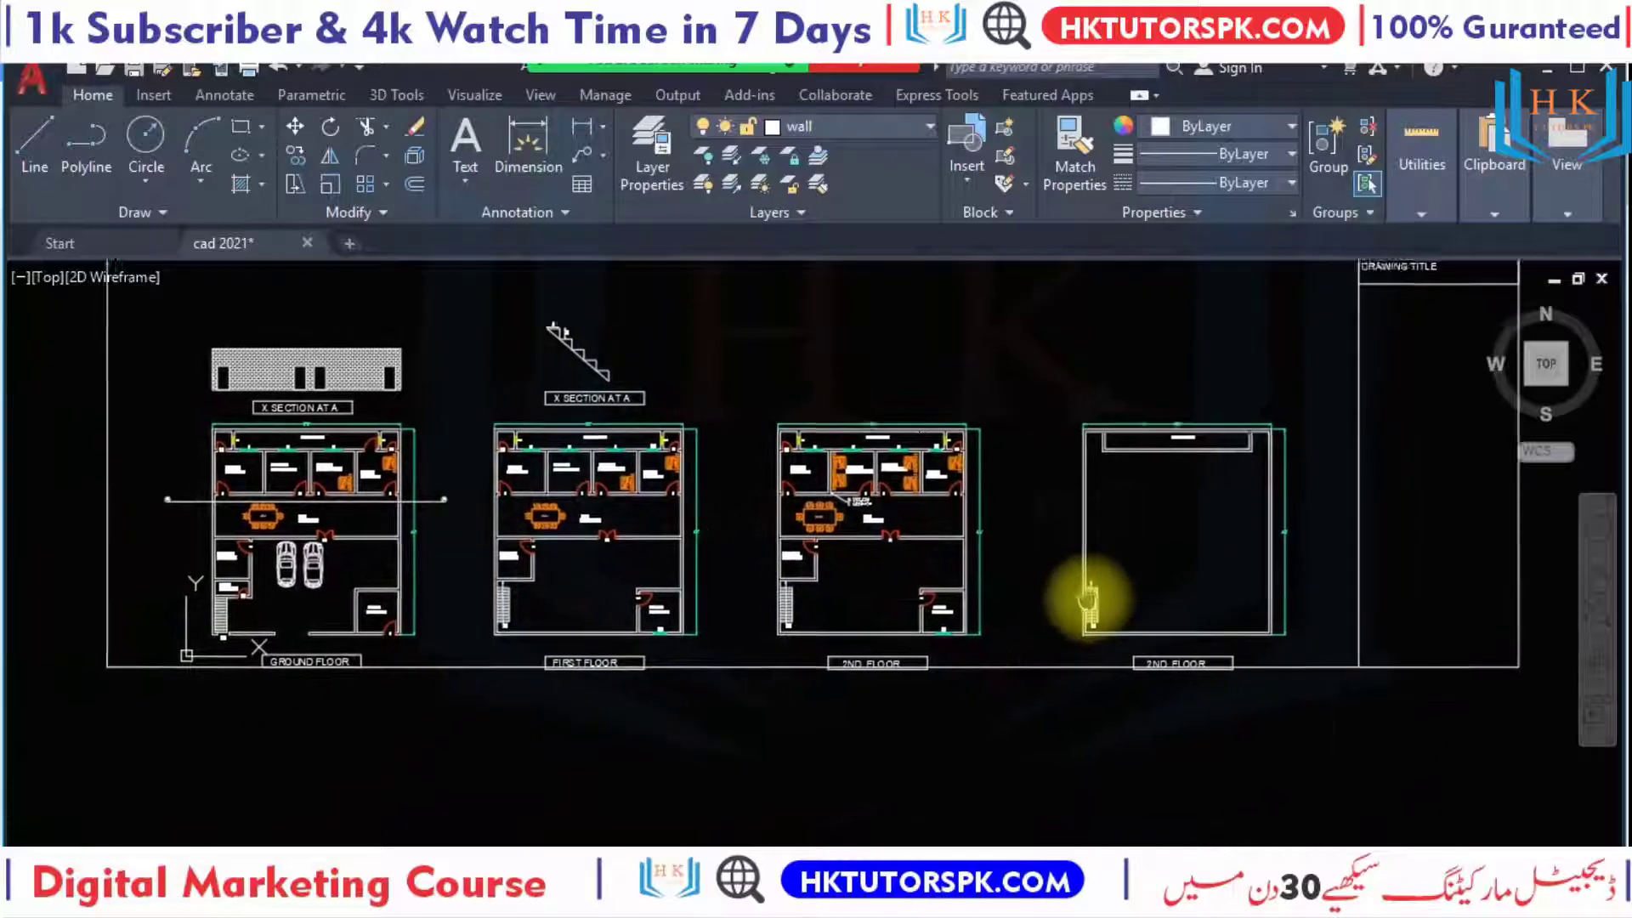
scroll(951, 692, "up", 2)
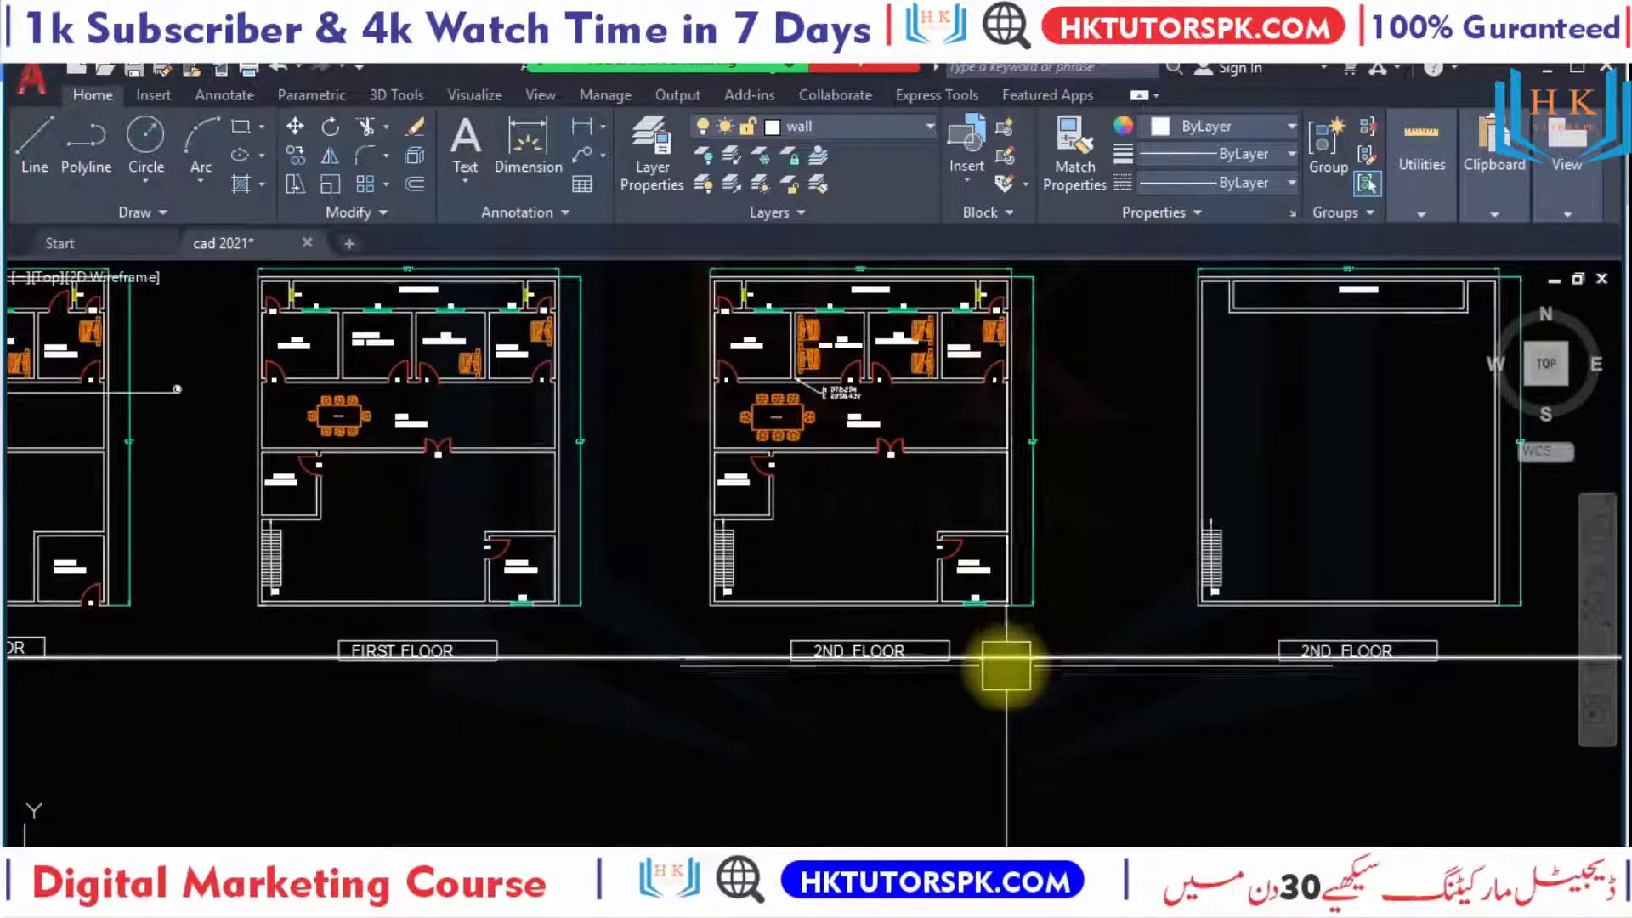
middle_click_drag(1002, 667, 1149, 660)
scroll(1150, 660, "down", 1)
mouse_move(467, 692)
middle_mouse_down()
mouse_move(681, 700)
mouse_move(651, 815)
middle_mouse_up()
scroll(650, 815, "down", 2)
Select the sheet border, start Move (M) with a base point, and zoom toward the title block.
left_click(678, 801)
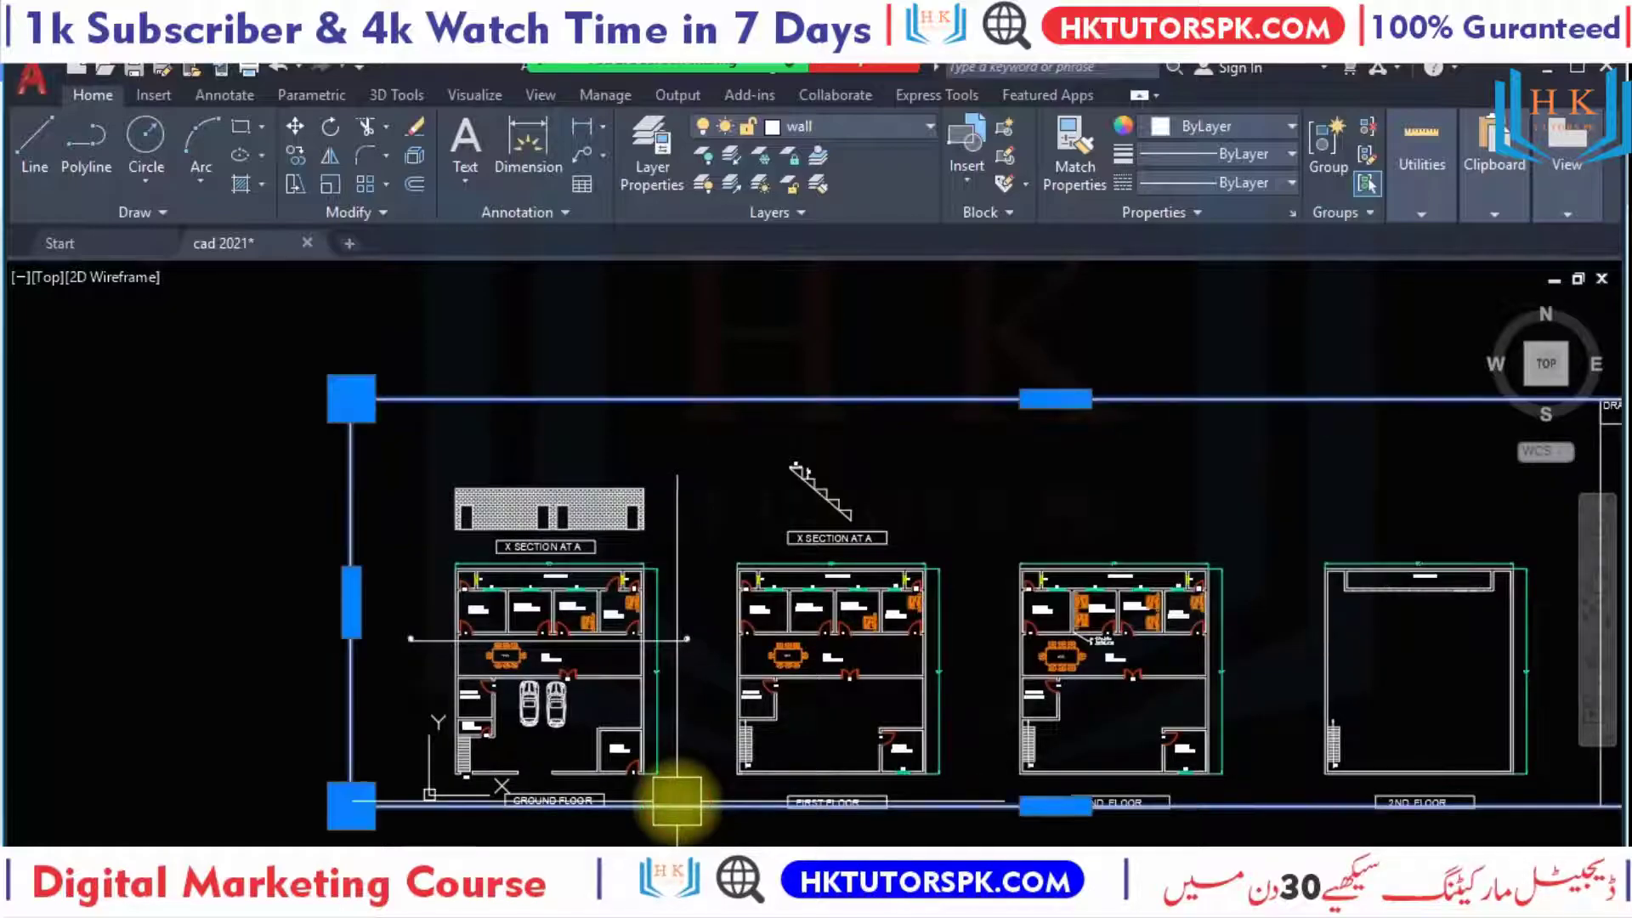
type("m")
key("Return")
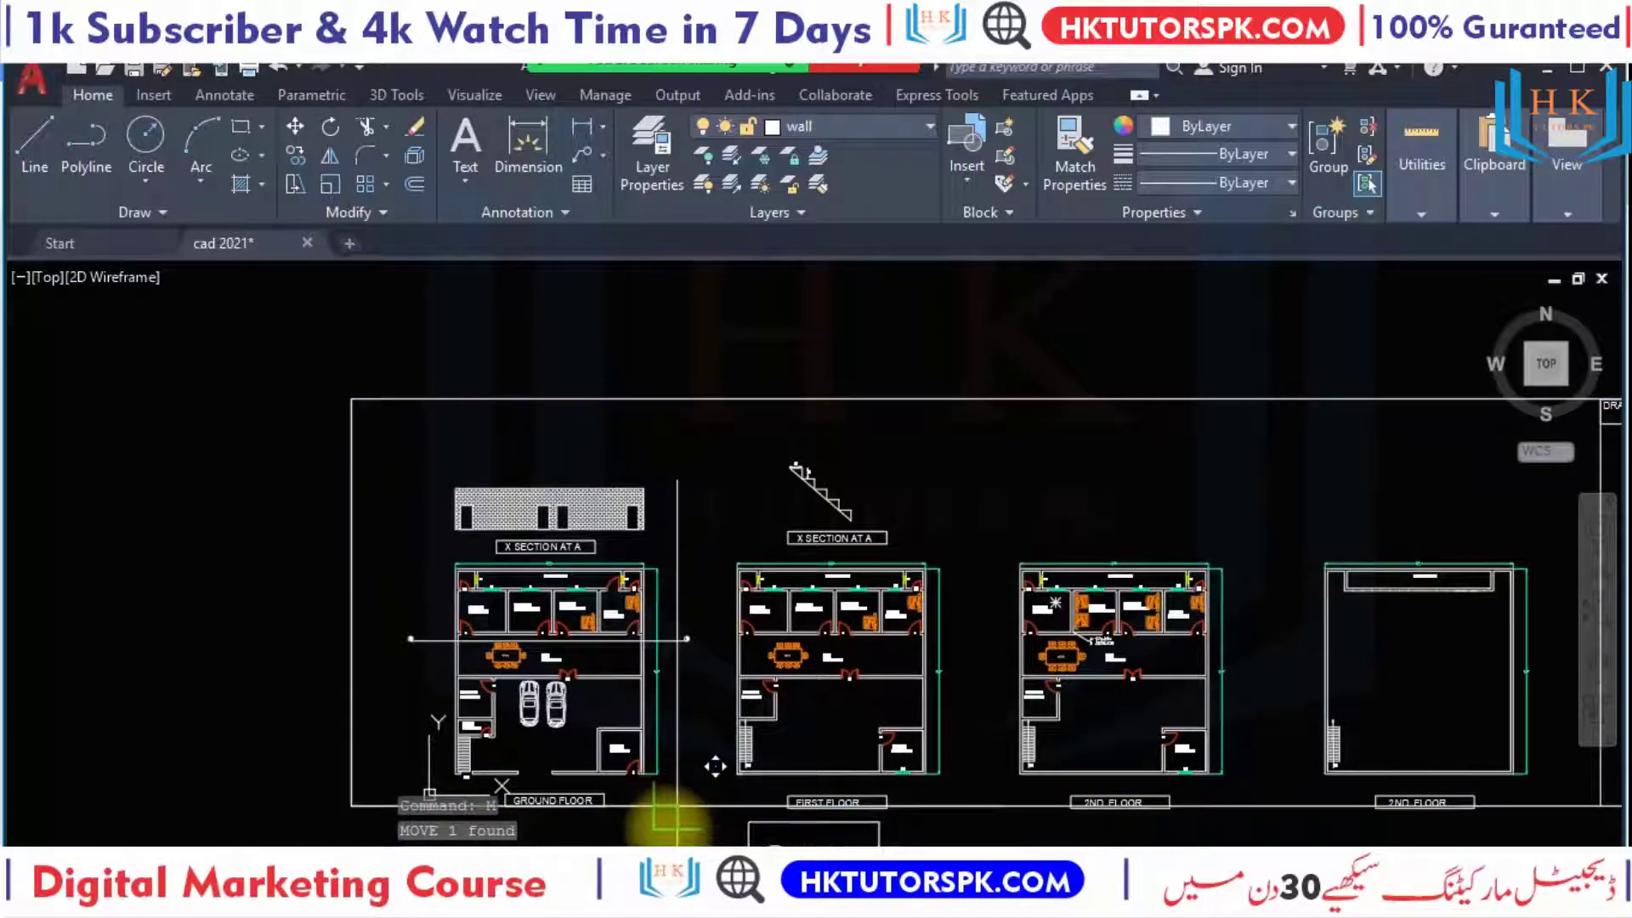
left_click(663, 816)
middle_click_drag(664, 816, 678, 772)
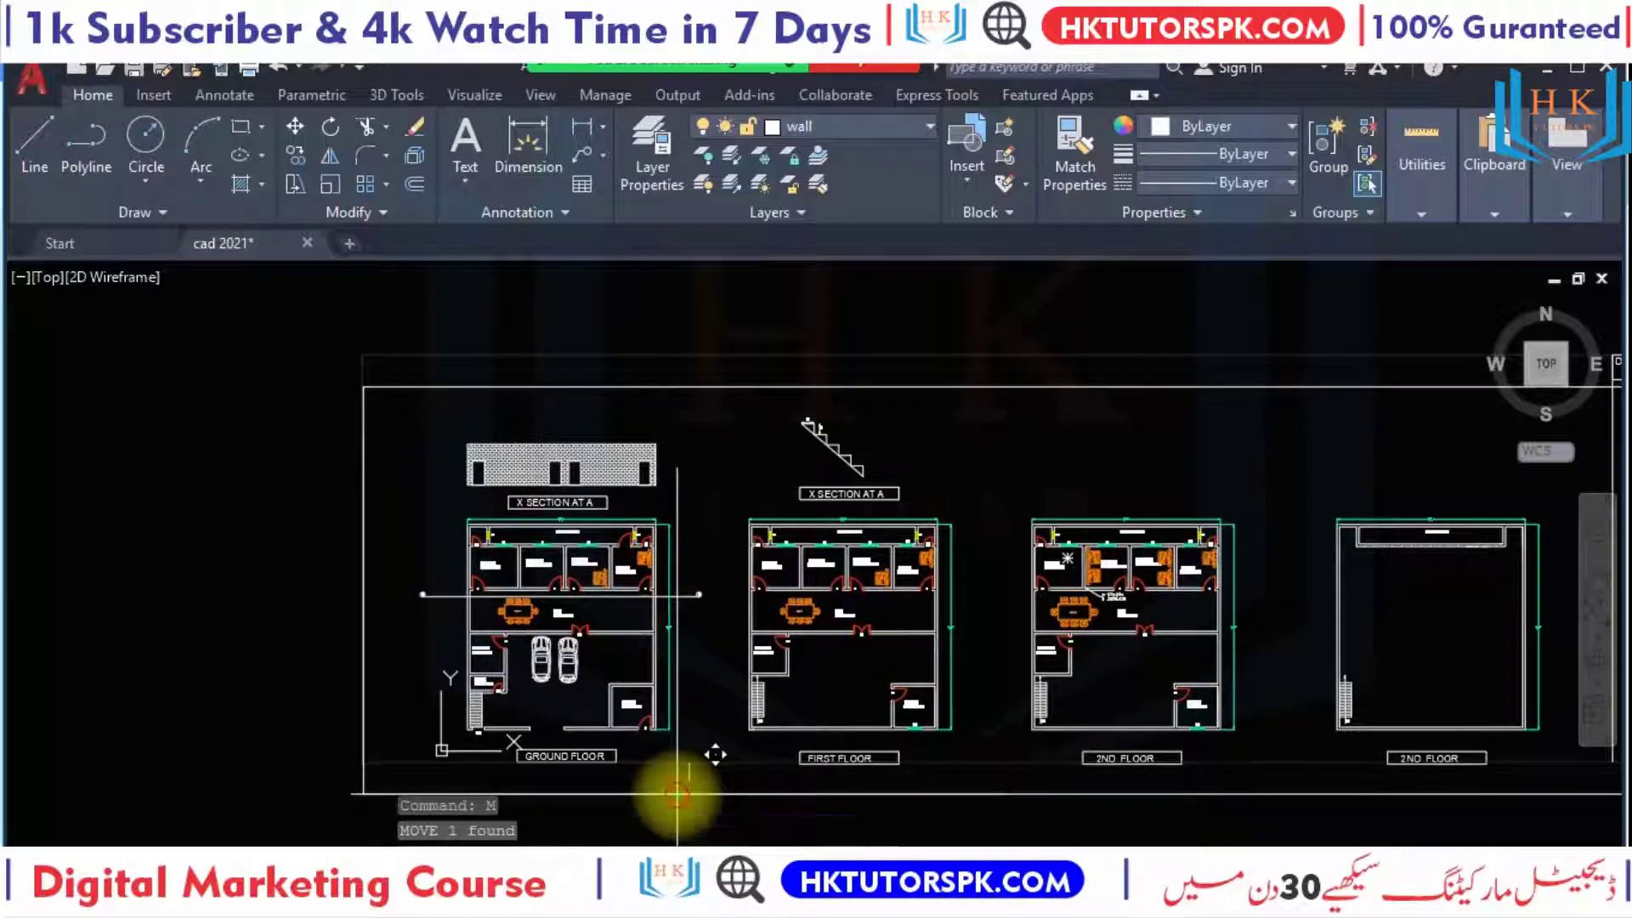
scroll(1139, 578, "down", 2)
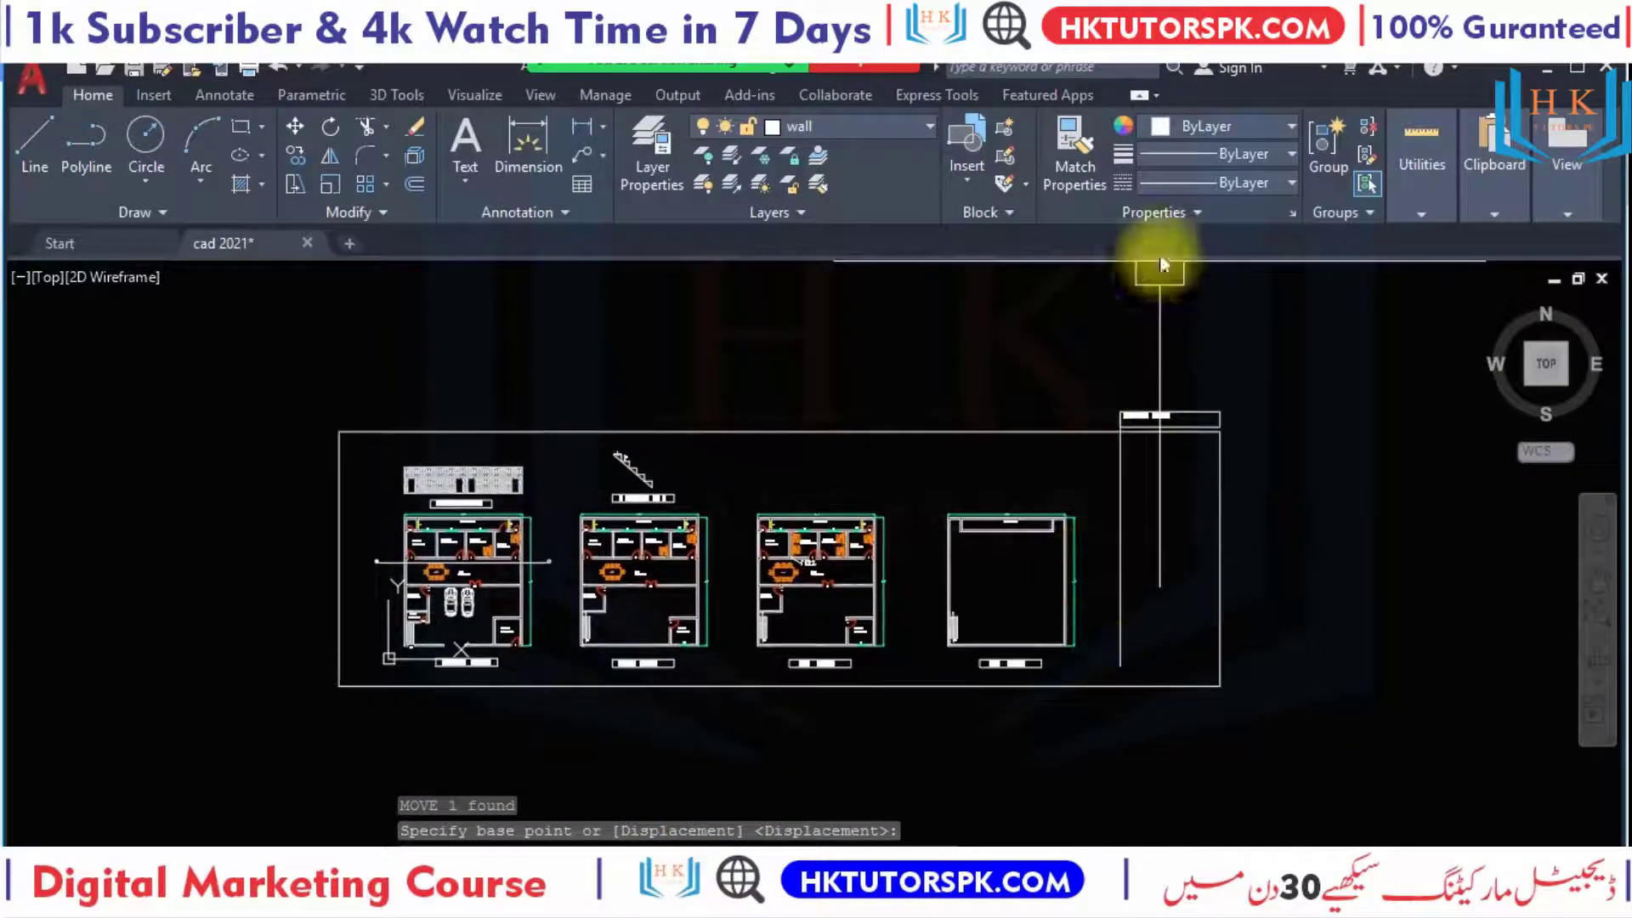
scroll(1169, 383, "up", 5)
scroll(1186, 501, "up", 1)
scroll(1122, 485, "up", 2)
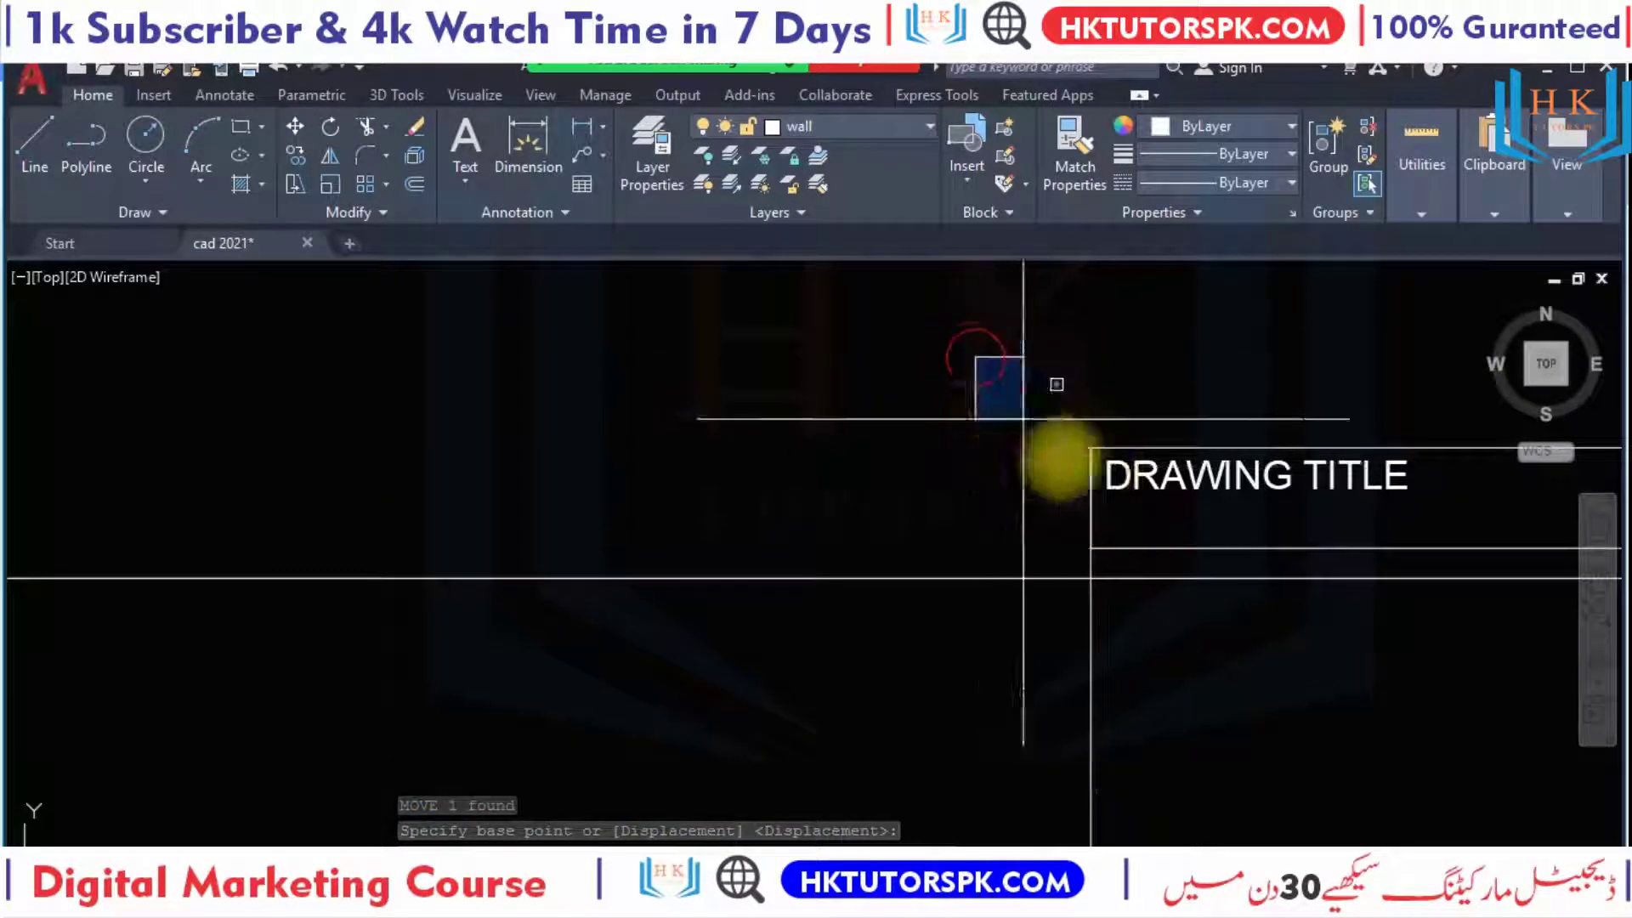
left_click(1241, 540)
Window-select the DRAWING TITLE text and its lines and move them lower in the strip.
left_click(1368, 372)
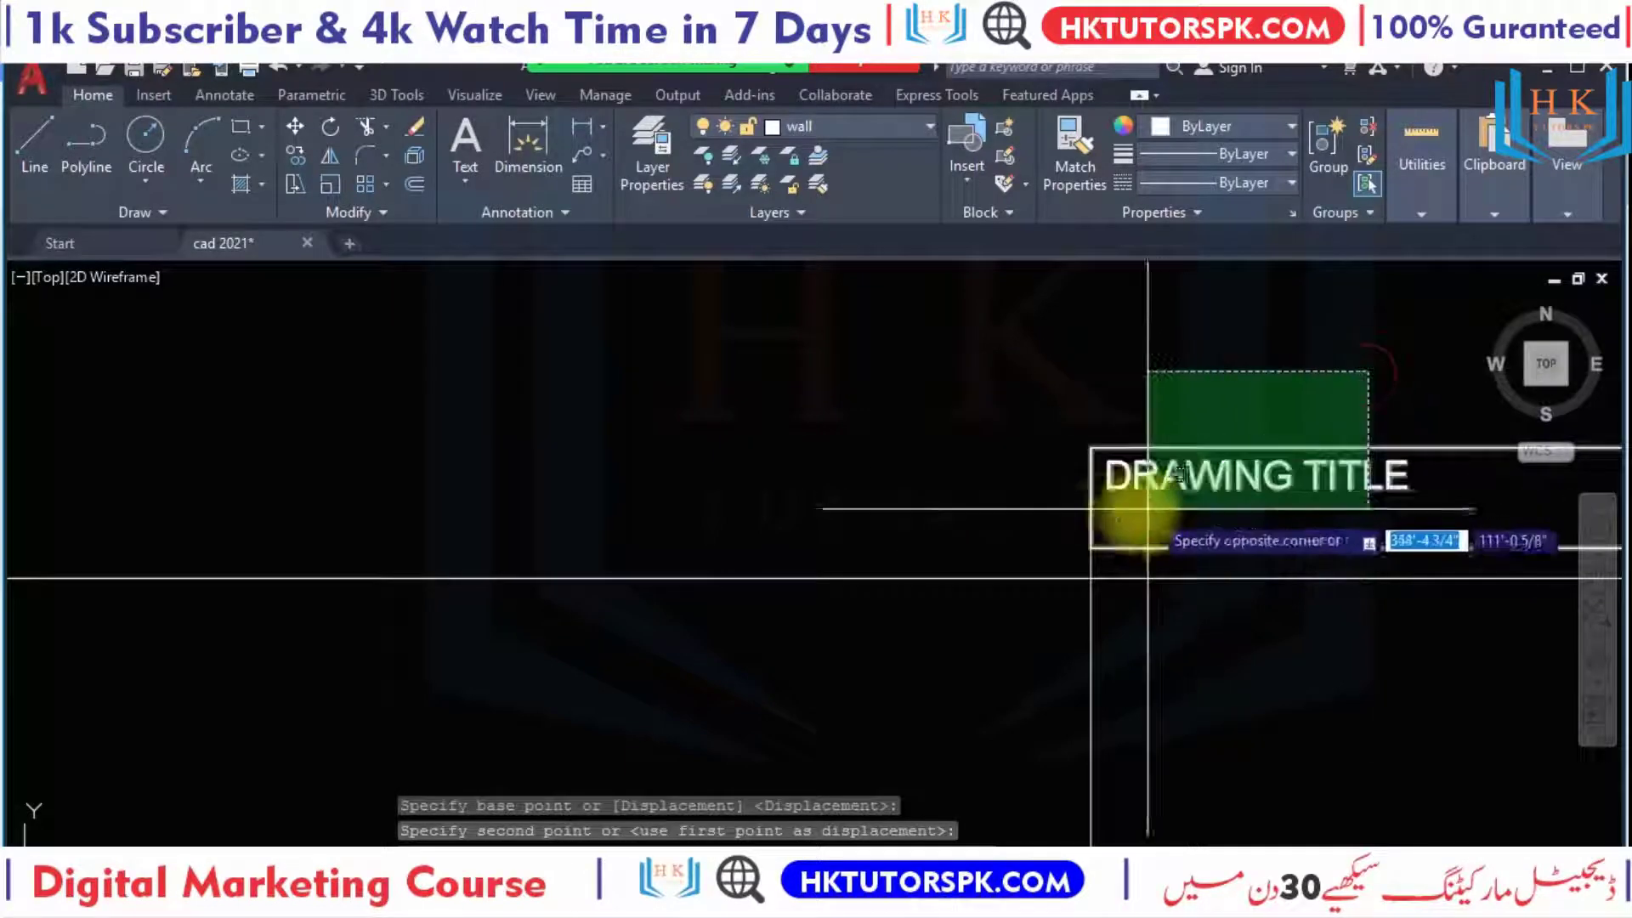
left_click(1061, 549)
type("M")
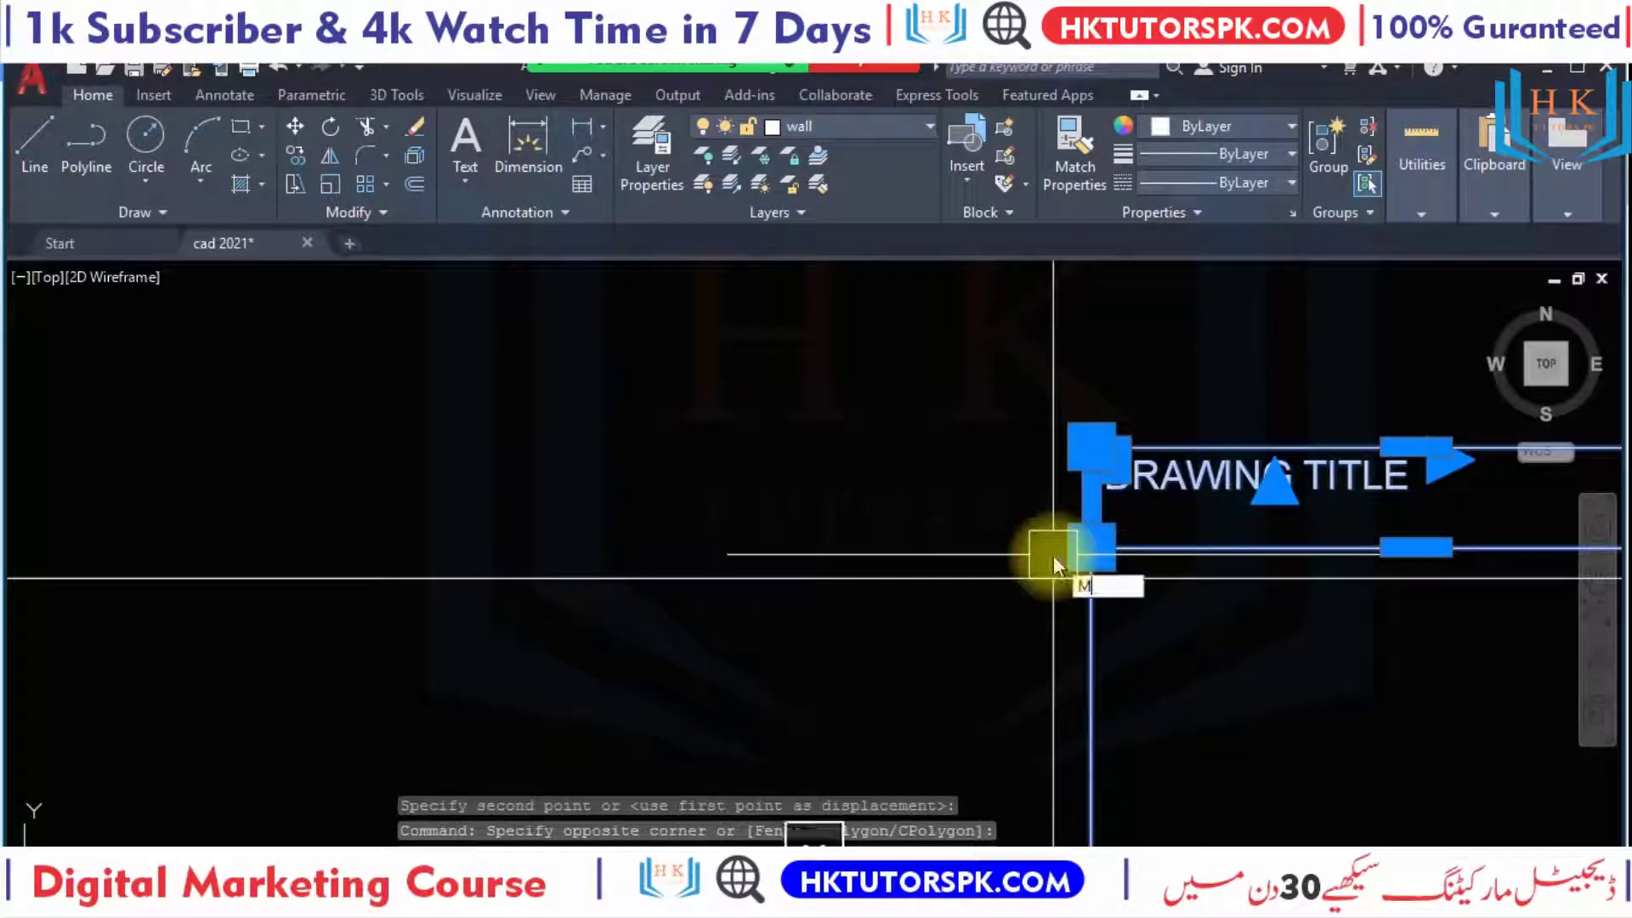
key("Return")
left_click(1091, 446)
left_click(1069, 587)
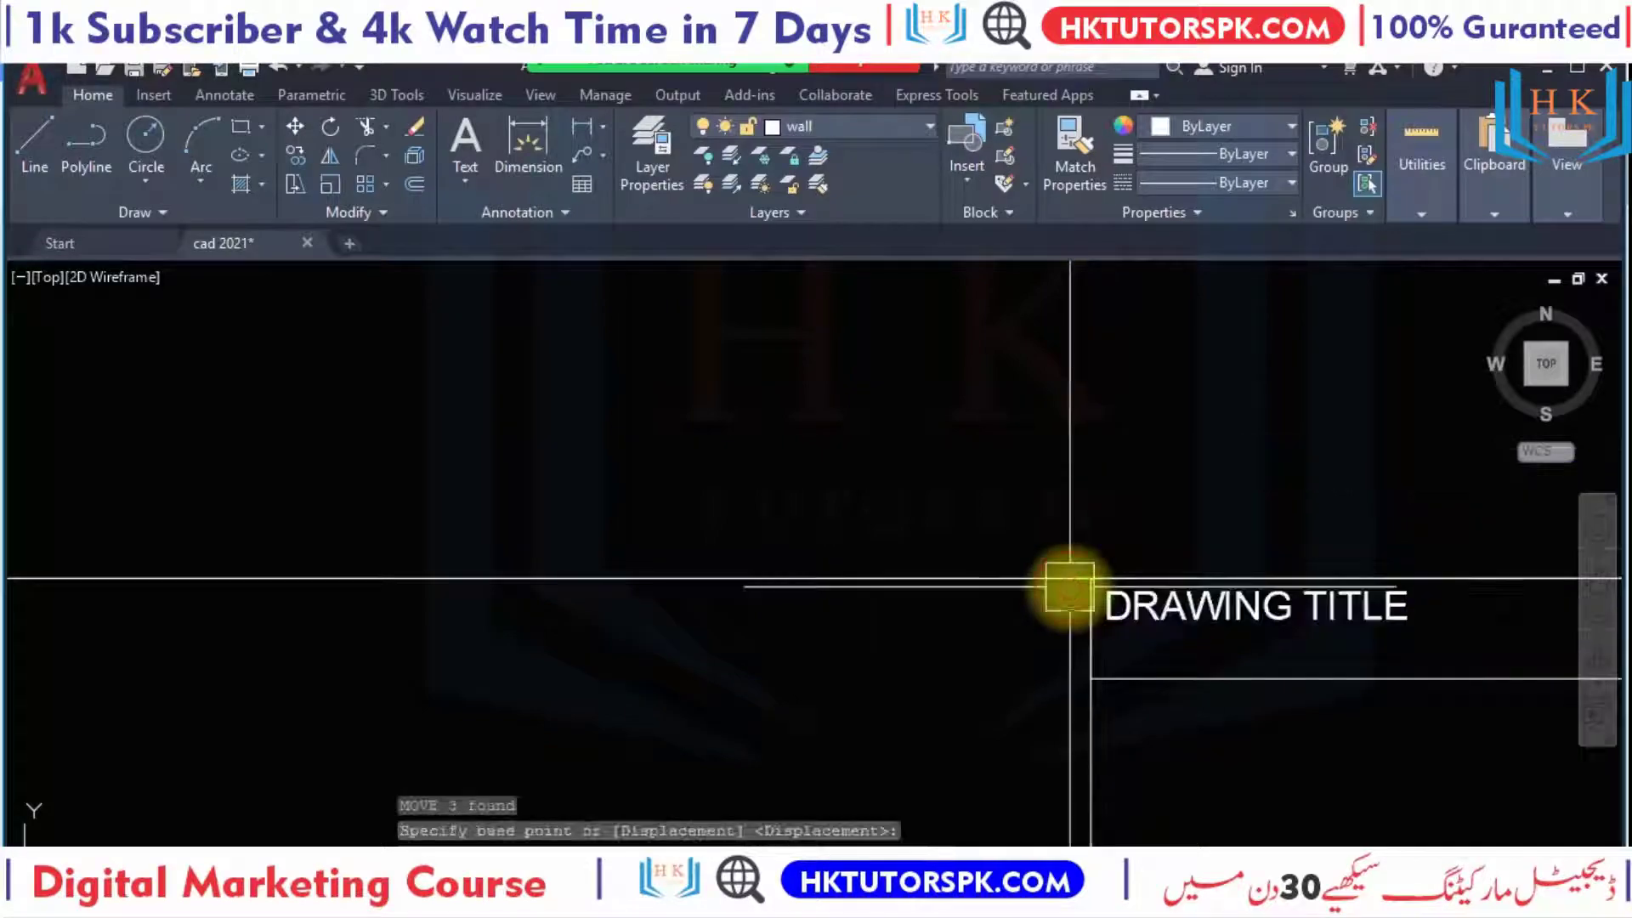
scroll(1069, 587, "down", 5)
left_click(1137, 601)
scroll(1147, 554, "up", 5)
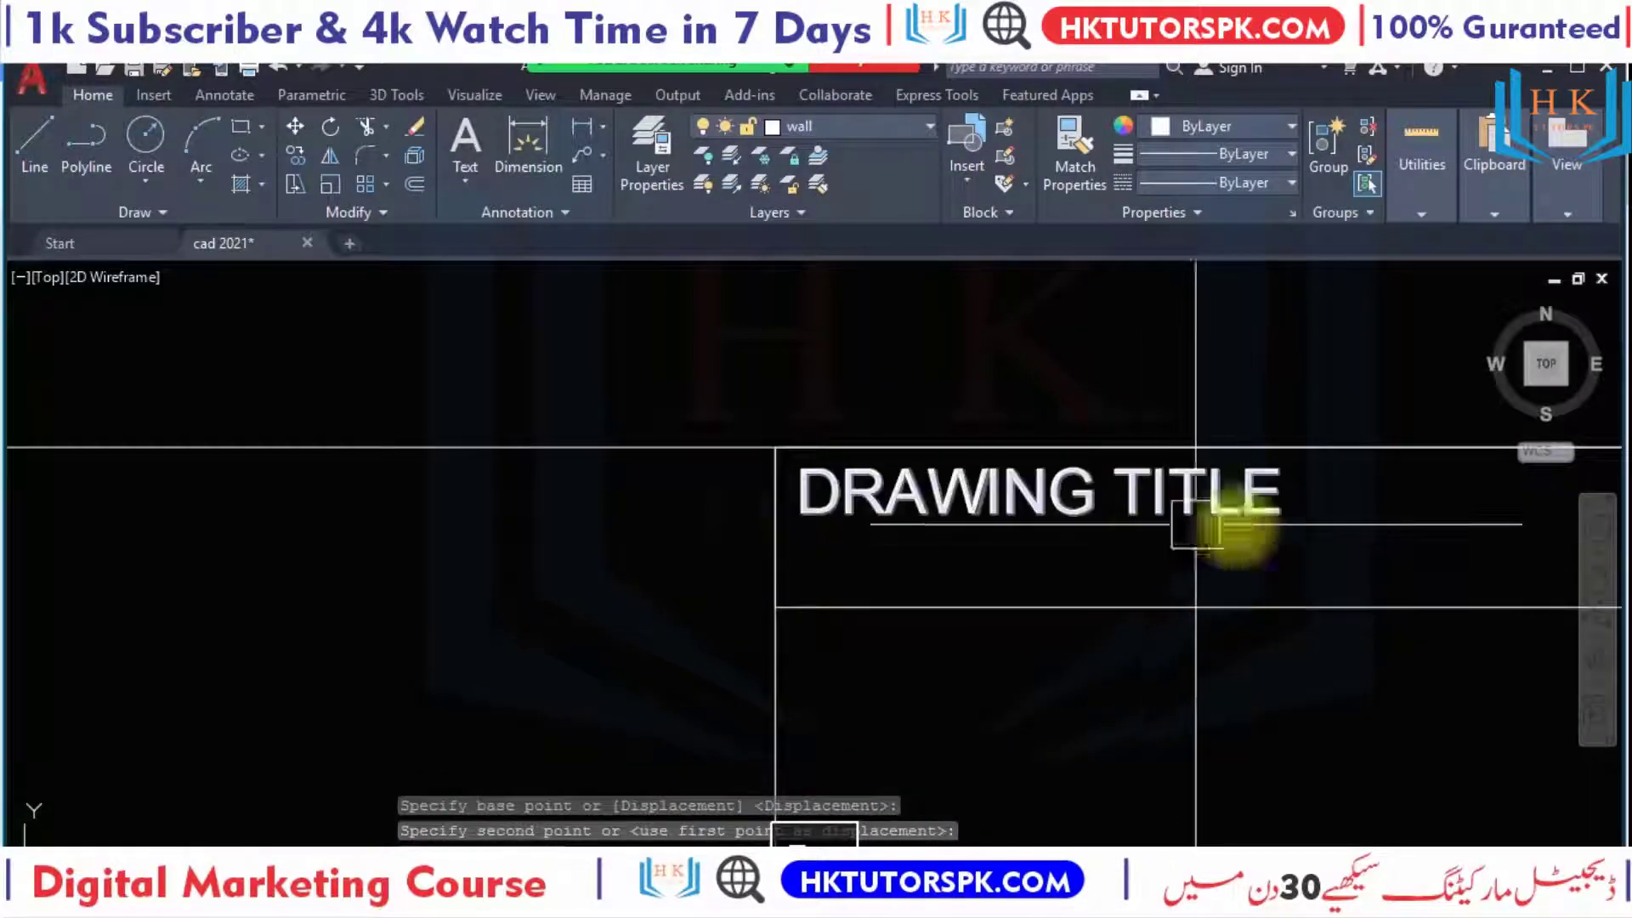
scroll(1196, 525, "down", 3)
scroll(1227, 444, "down", 3)
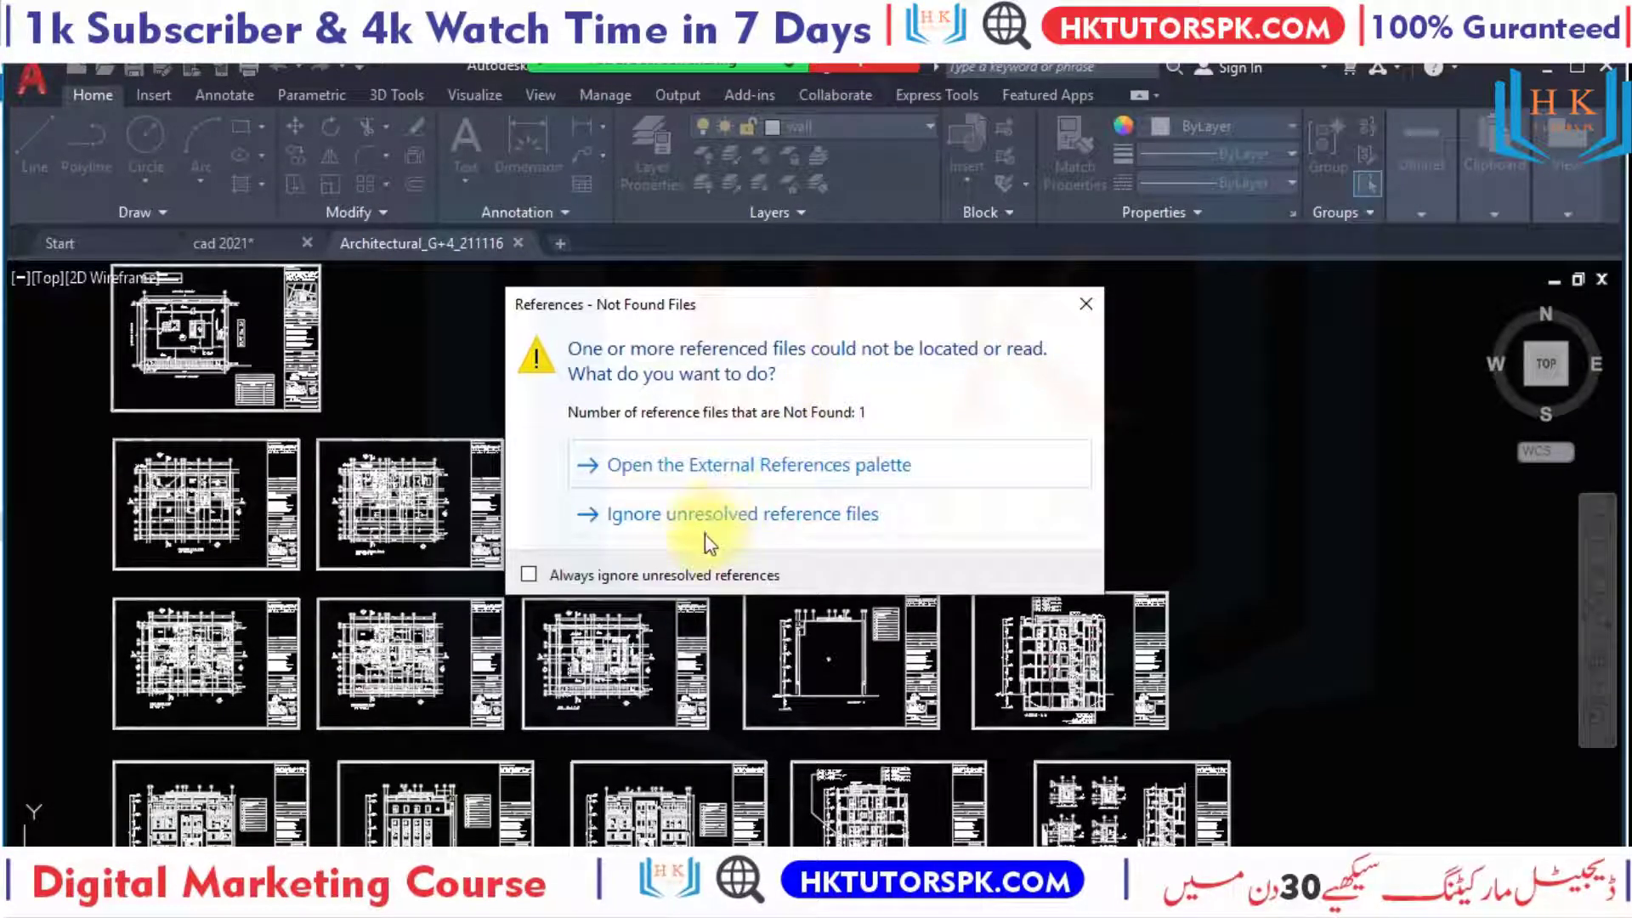
Ignore the unresolved reference files and zoom into the site plan sheet.
left_click(840, 527)
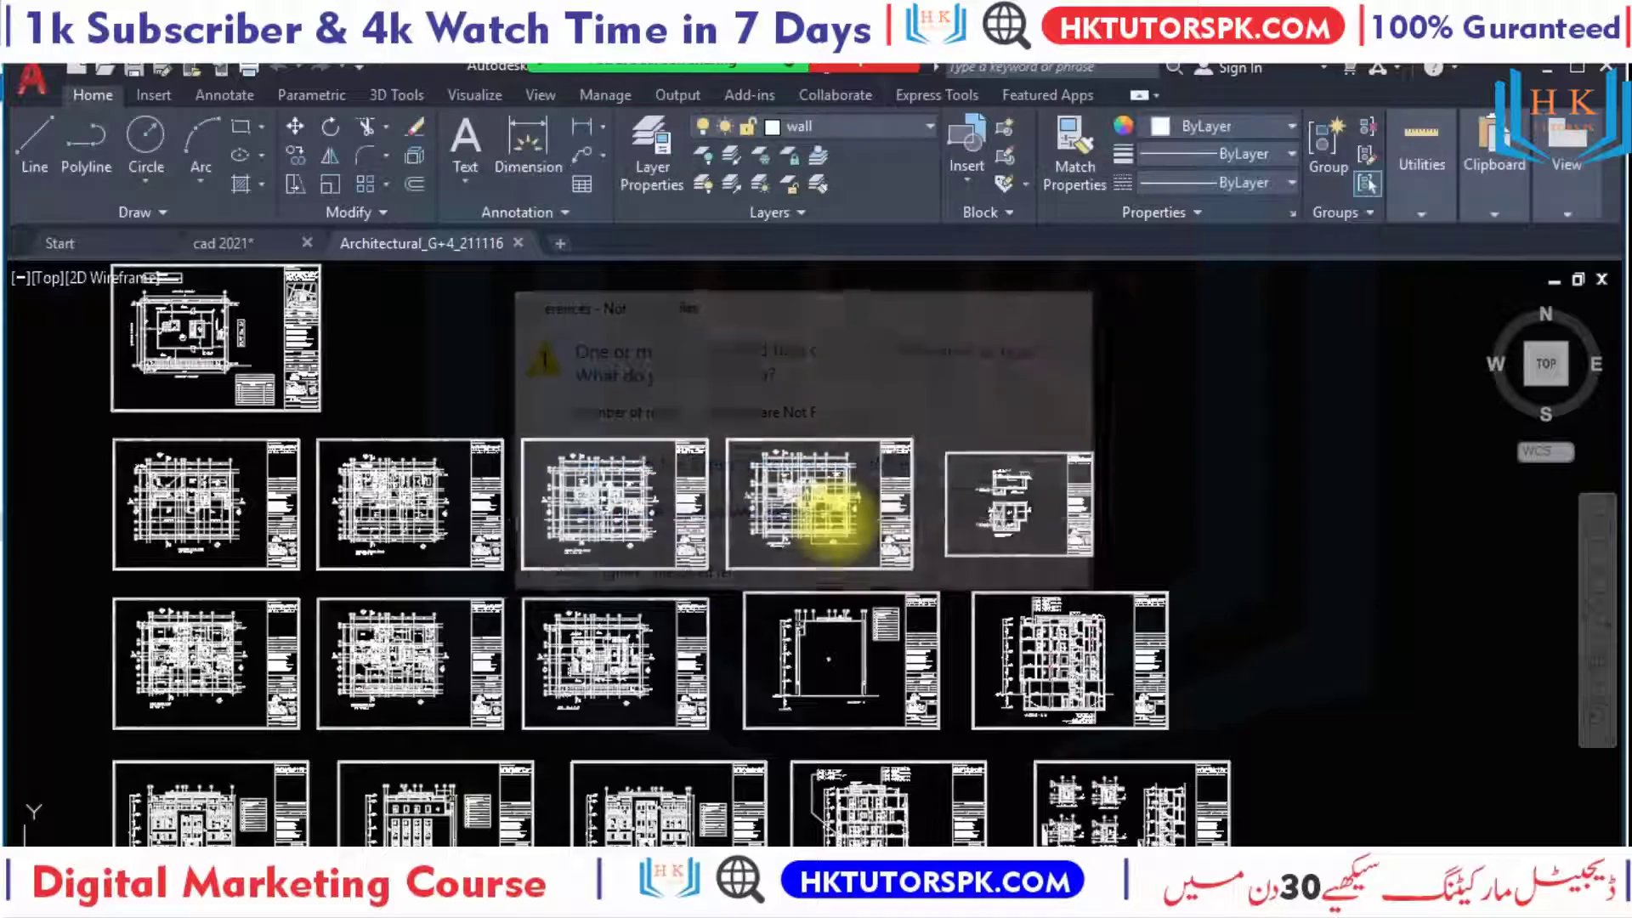
mouse_move(390, 354)
middle_mouse_down()
mouse_move(426, 456)
mouse_move(687, 537)
mouse_move(776, 419)
mouse_move(711, 426)
middle_mouse_up()
scroll(717, 441, "up", 4)
scroll(718, 441, "up", 4)
scroll(711, 426, "up", 3)
scroll(616, 368, "up", 4)
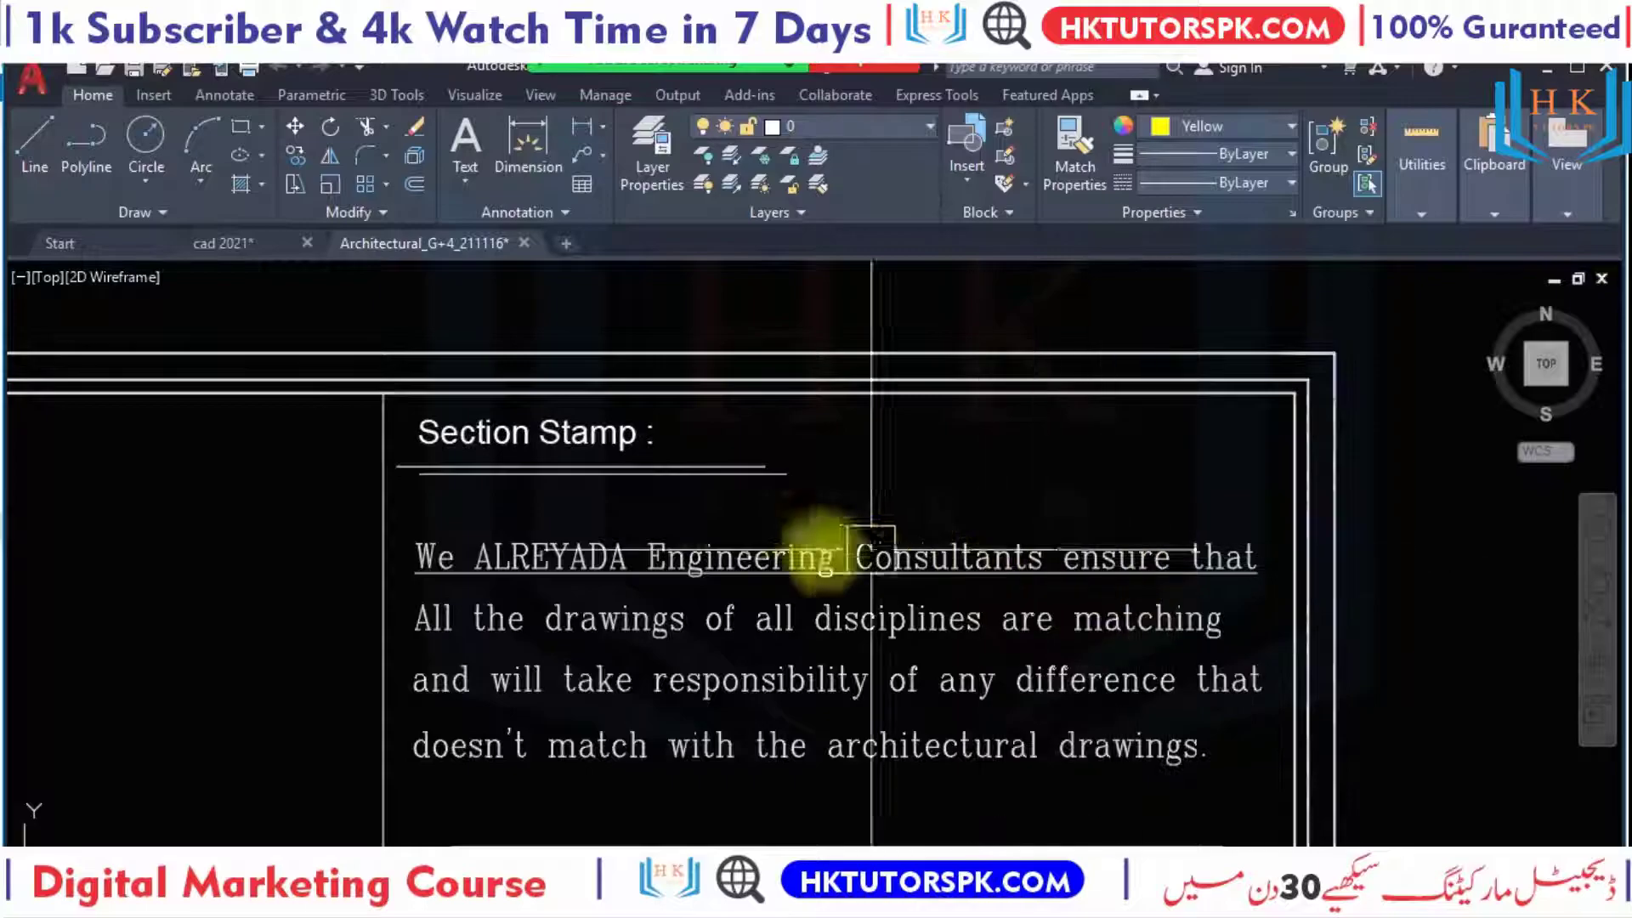
Inspect the Section Stamp text, then the floor plan with its PLOT LIMITS.
mouse_move(728, 538)
middle_mouse_down()
mouse_move(754, 521)
mouse_move(754, 446)
middle_mouse_up()
scroll(708, 753, "down", 4)
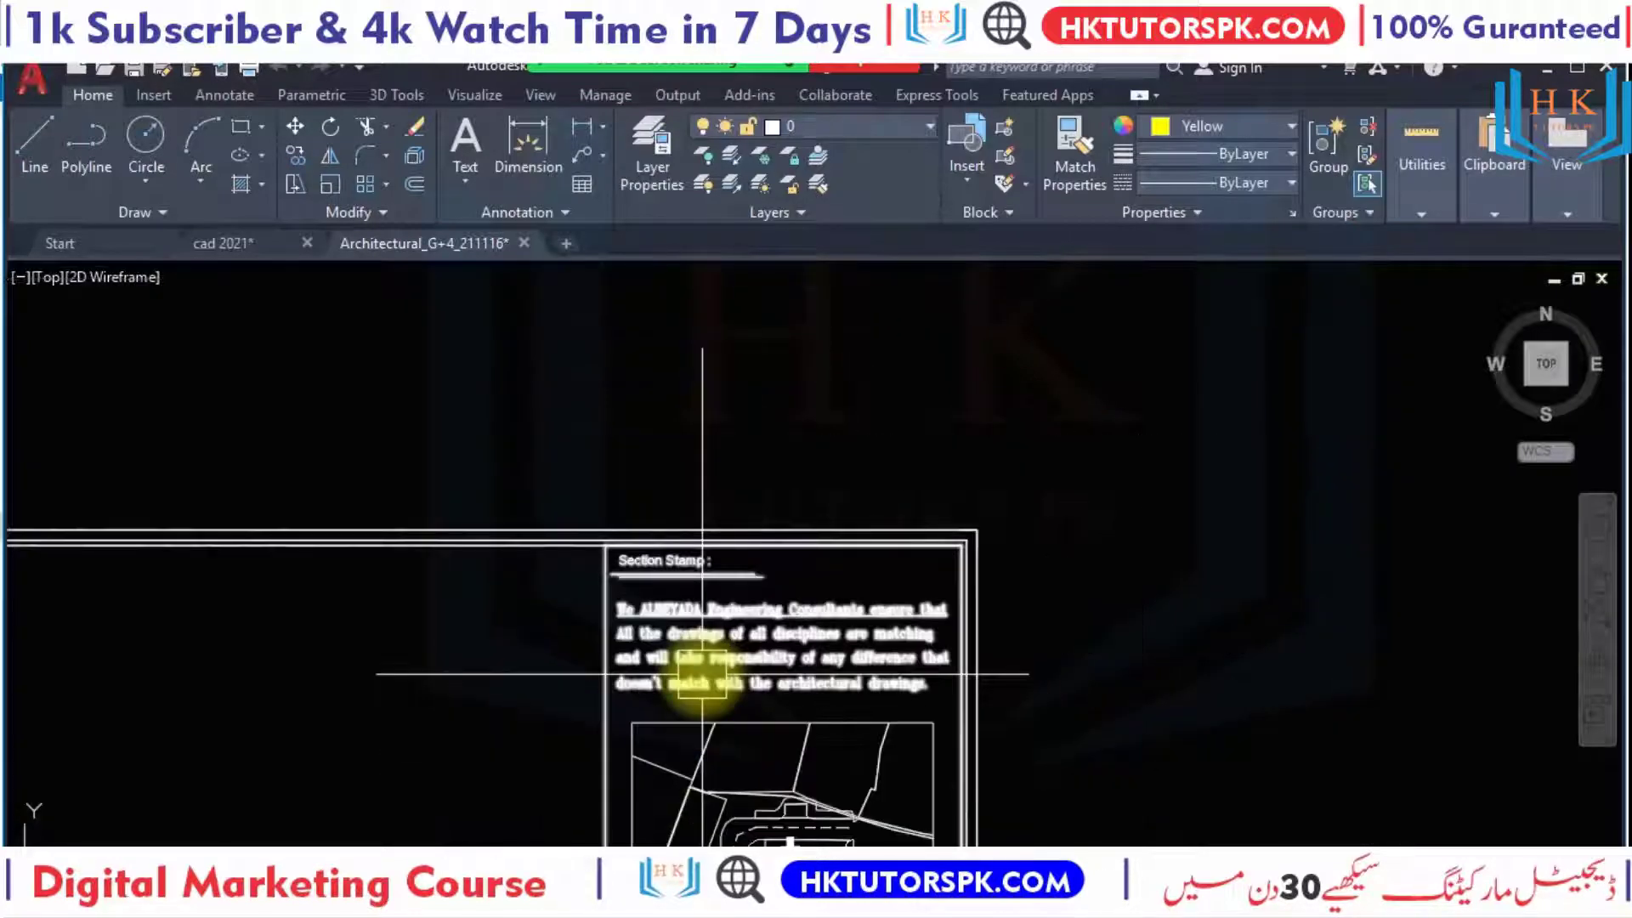
scroll(437, 674, "up", 2)
middle_click_drag(554, 546, 829, 447)
scroll(1202, 576, "down", 2)
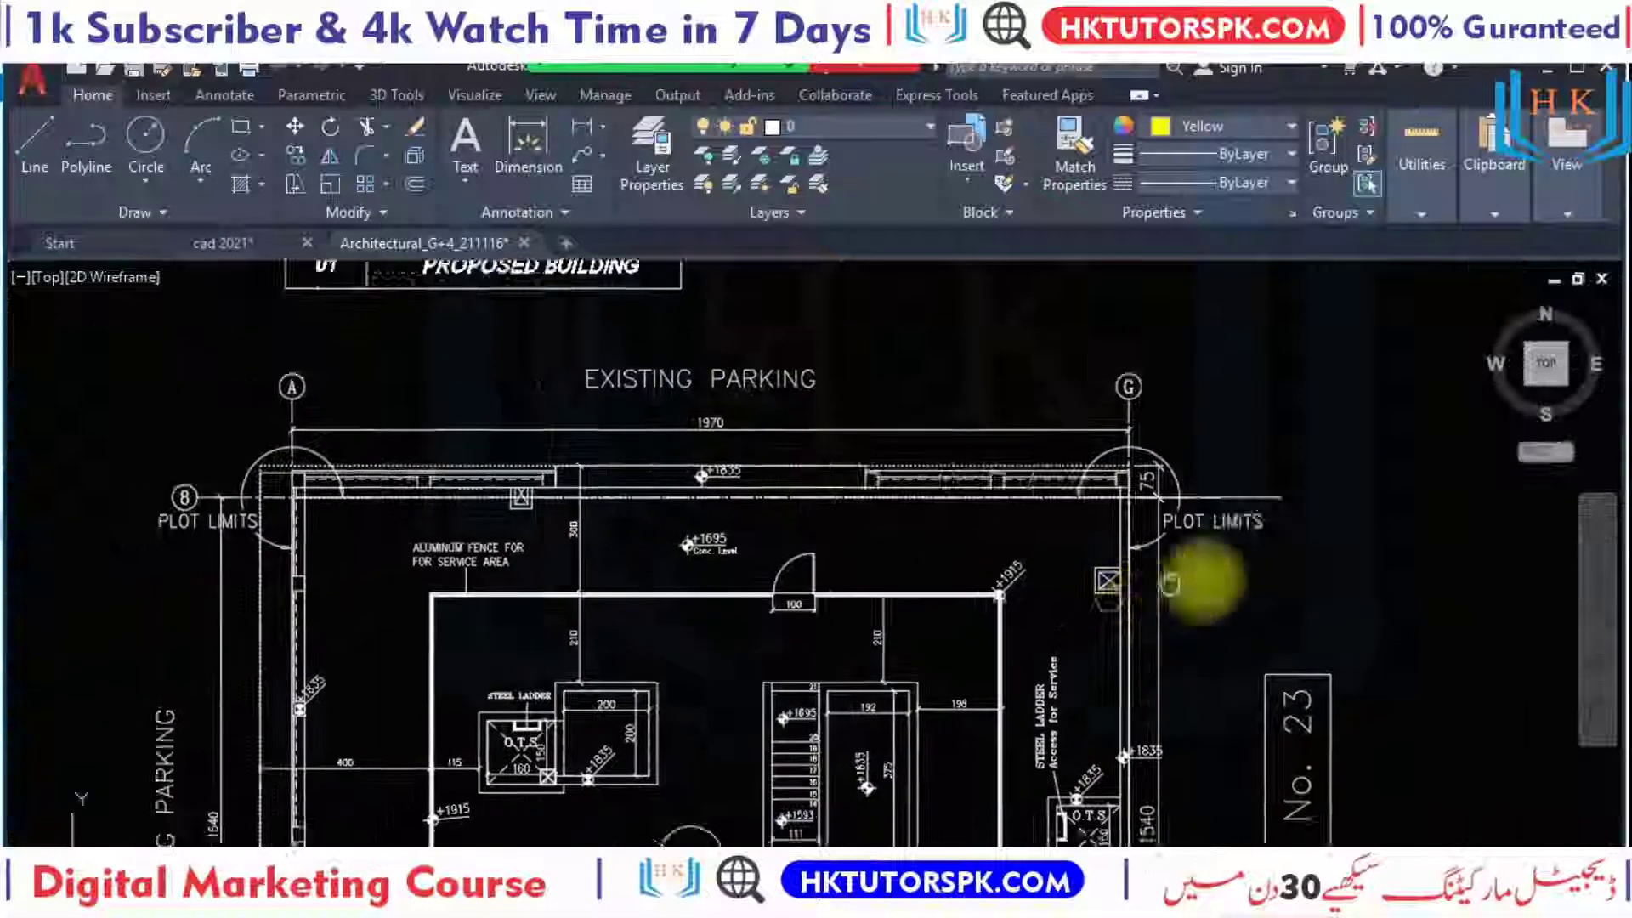
scroll(1239, 612, "up", 1)
scroll(1150, 463, "up", 2)
scroll(1011, 510, "up", 2)
scroll(874, 547, "up", 2)
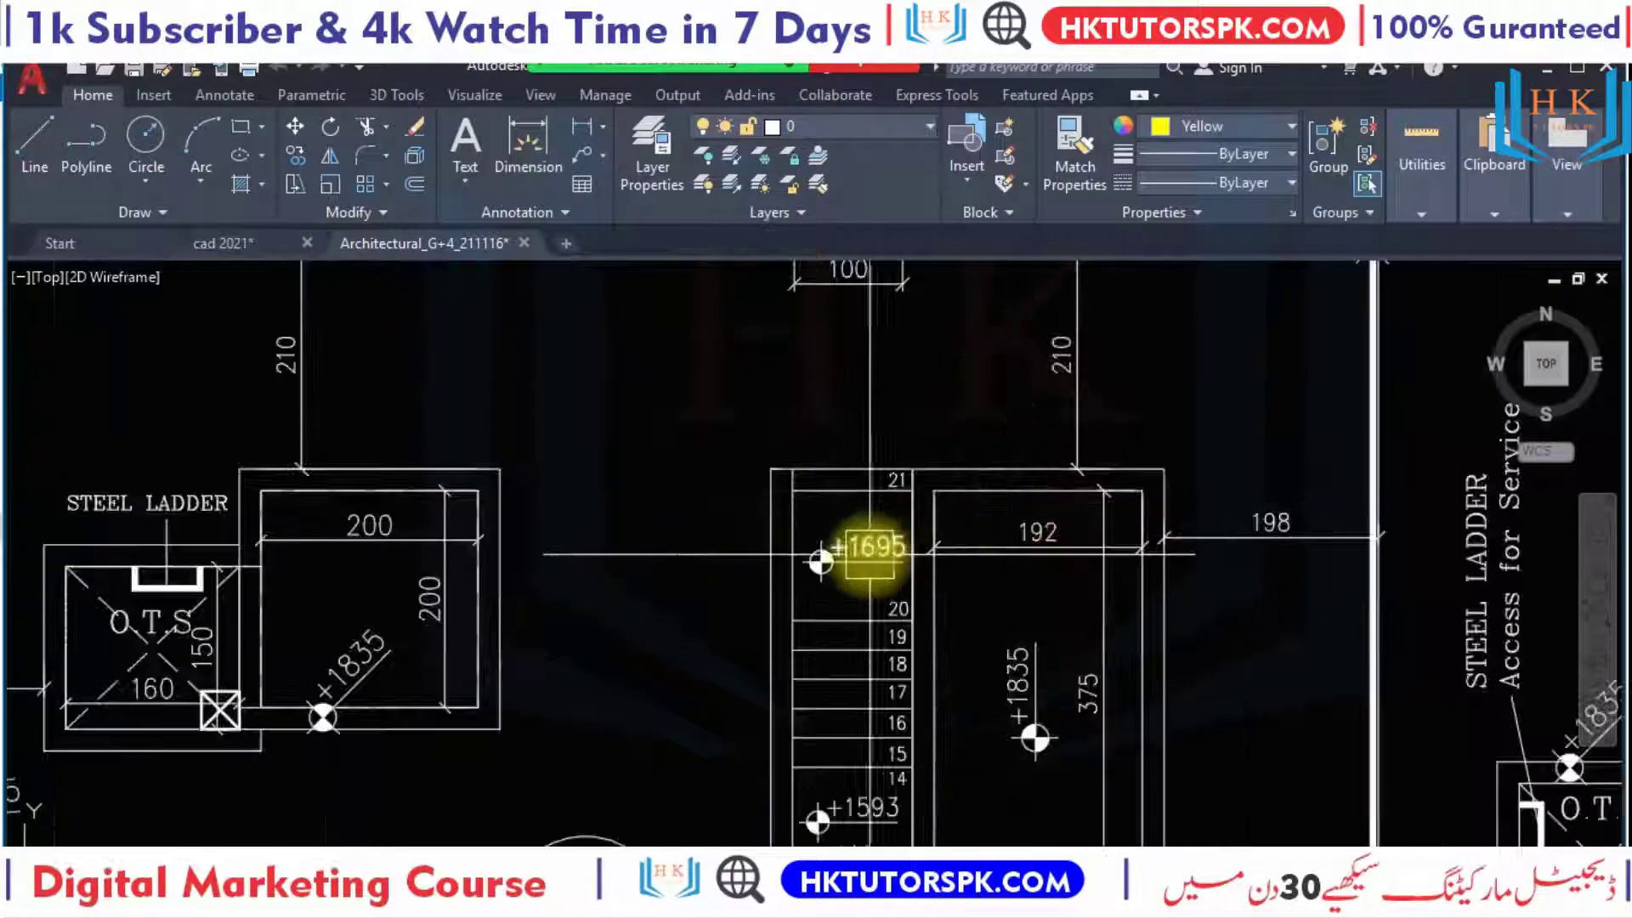
scroll(922, 547, "up", 3)
Examine the stair with its +1695 level marker and 192 and 198 dimensions.
mouse_move(922, 547)
middle_mouse_down()
mouse_move(894, 521)
mouse_move(809, 550)
middle_mouse_up()
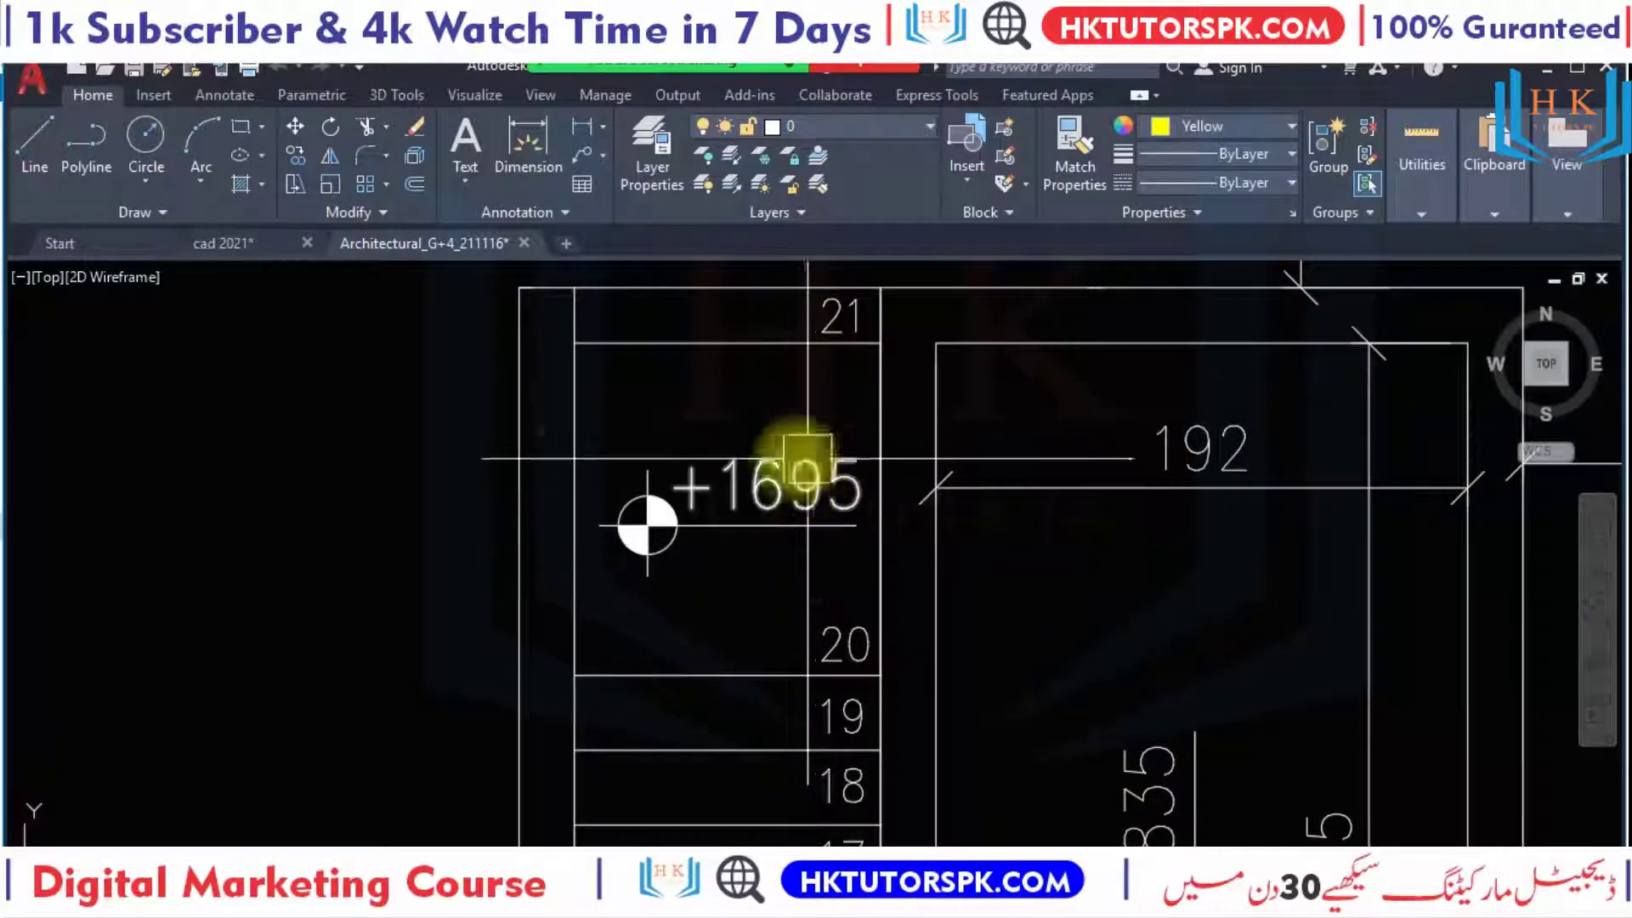
scroll(741, 452, "up", 1)
mouse_move(741, 482)
middle_mouse_down()
mouse_move(794, 485)
mouse_move(754, 637)
middle_mouse_up()
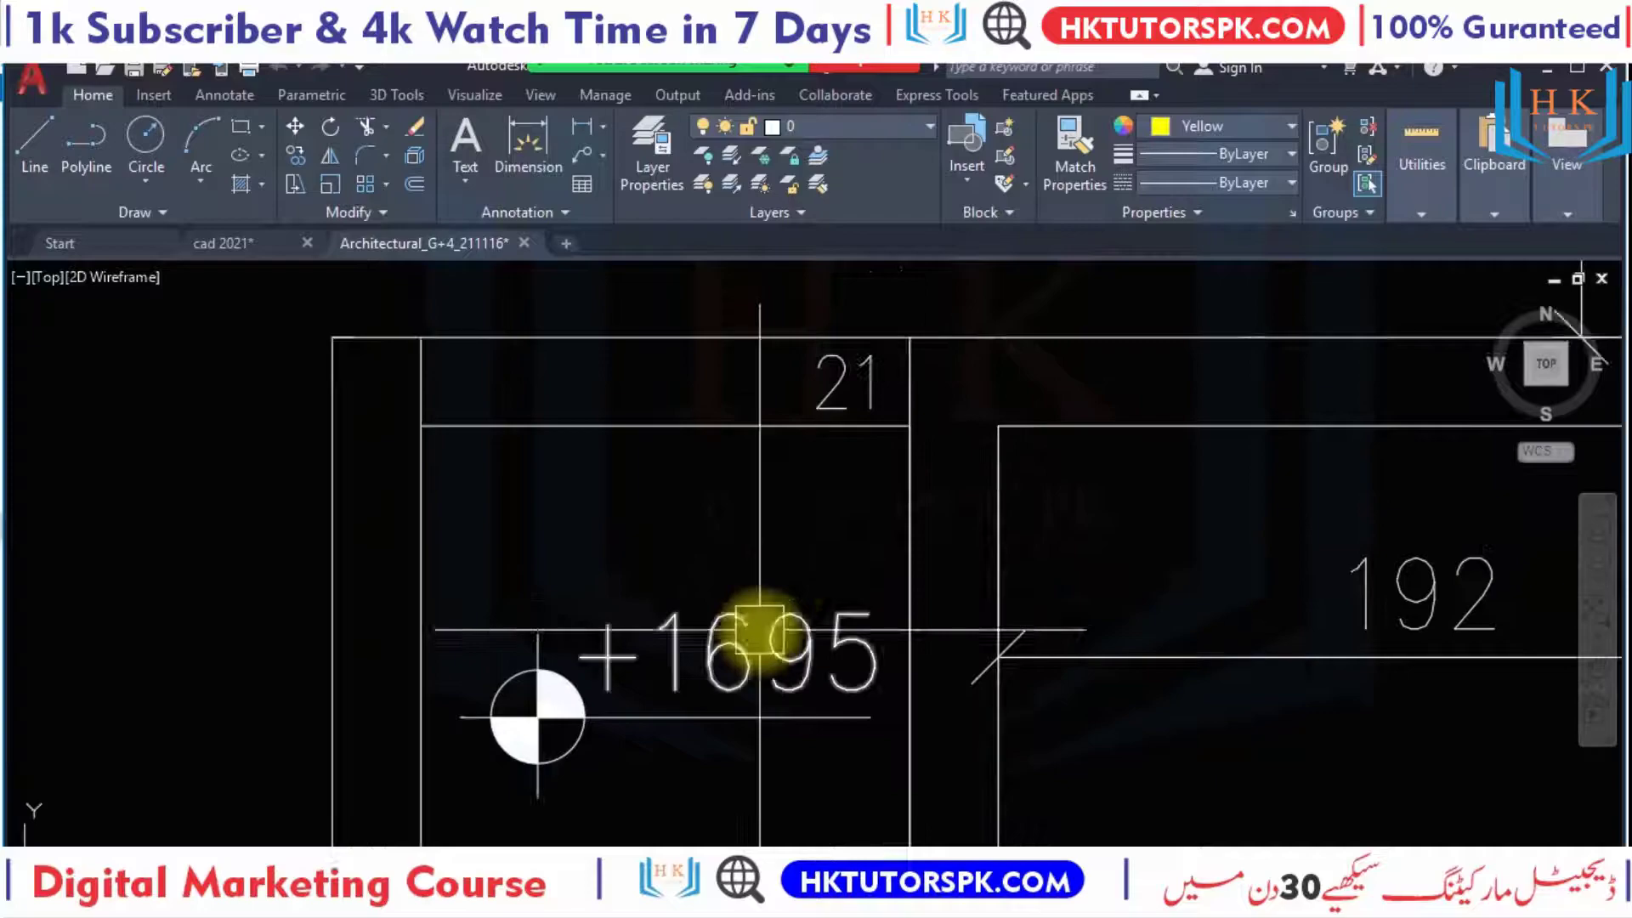
scroll(893, 521, "down", 1)
scroll(890, 523, "down", 1)
Inspect the steel ladder and OTS area of the plan.
middle_click_drag(890, 524, 1057, 513)
mouse_move(689, 564)
middle_mouse_down()
mouse_move(787, 564)
mouse_move(984, 425)
middle_mouse_up()
middle_click_drag(522, 482, 1017, 494)
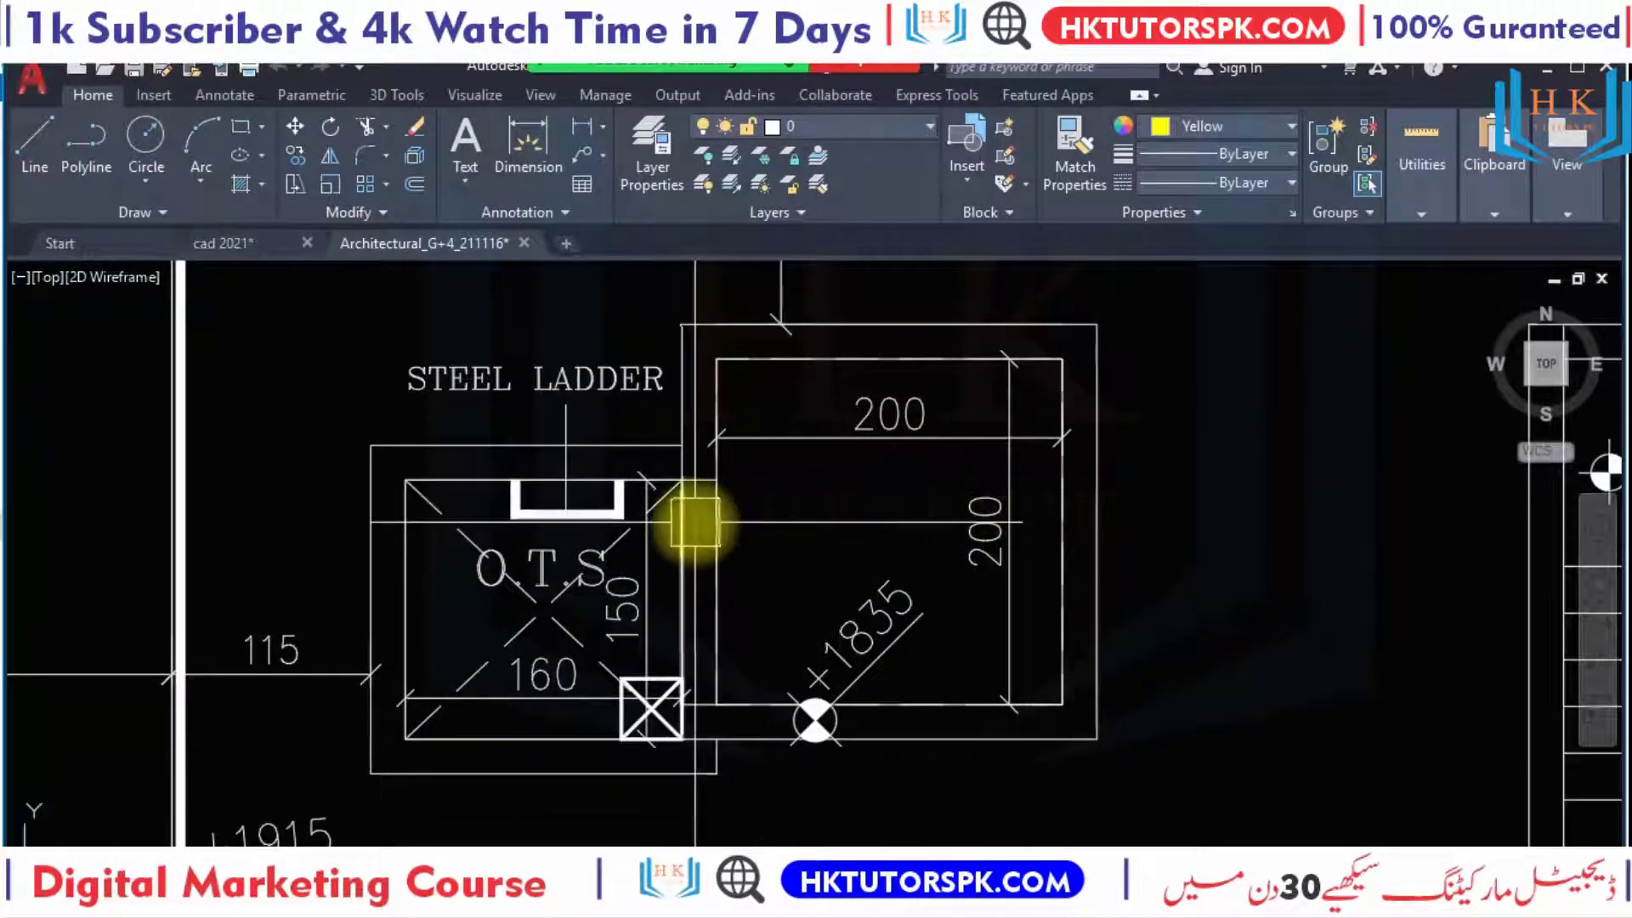
scroll(695, 522, "down", 2)
scroll(717, 689, "down", 2)
scroll(685, 477, "down", 1)
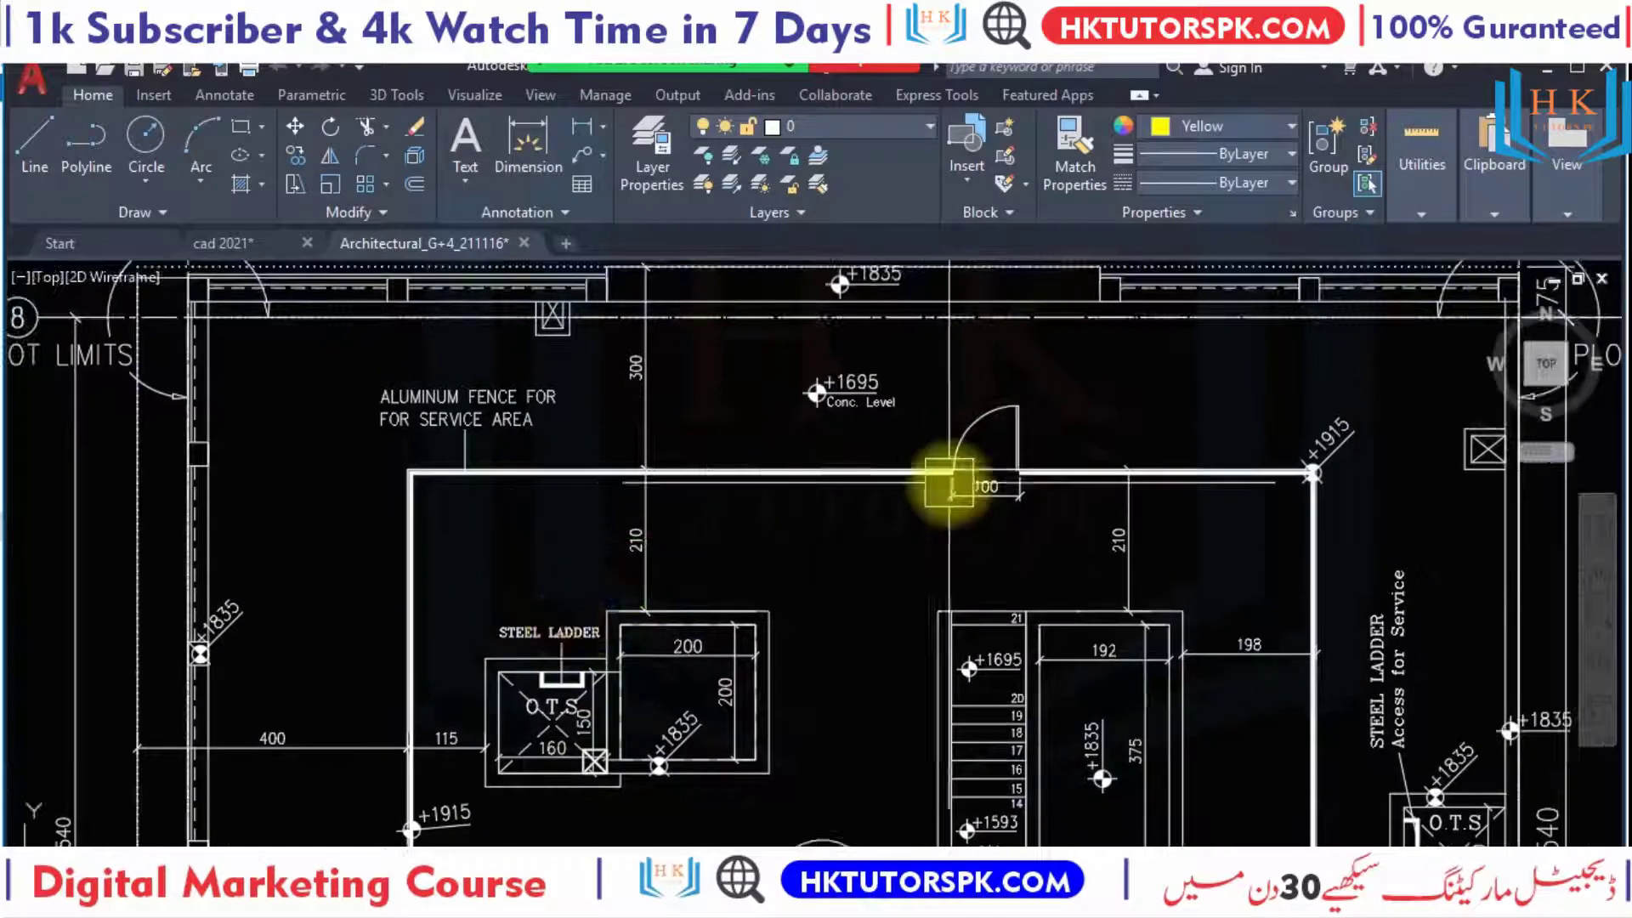
scroll(949, 482, "up", 2)
scroll(1010, 419, "up", 2)
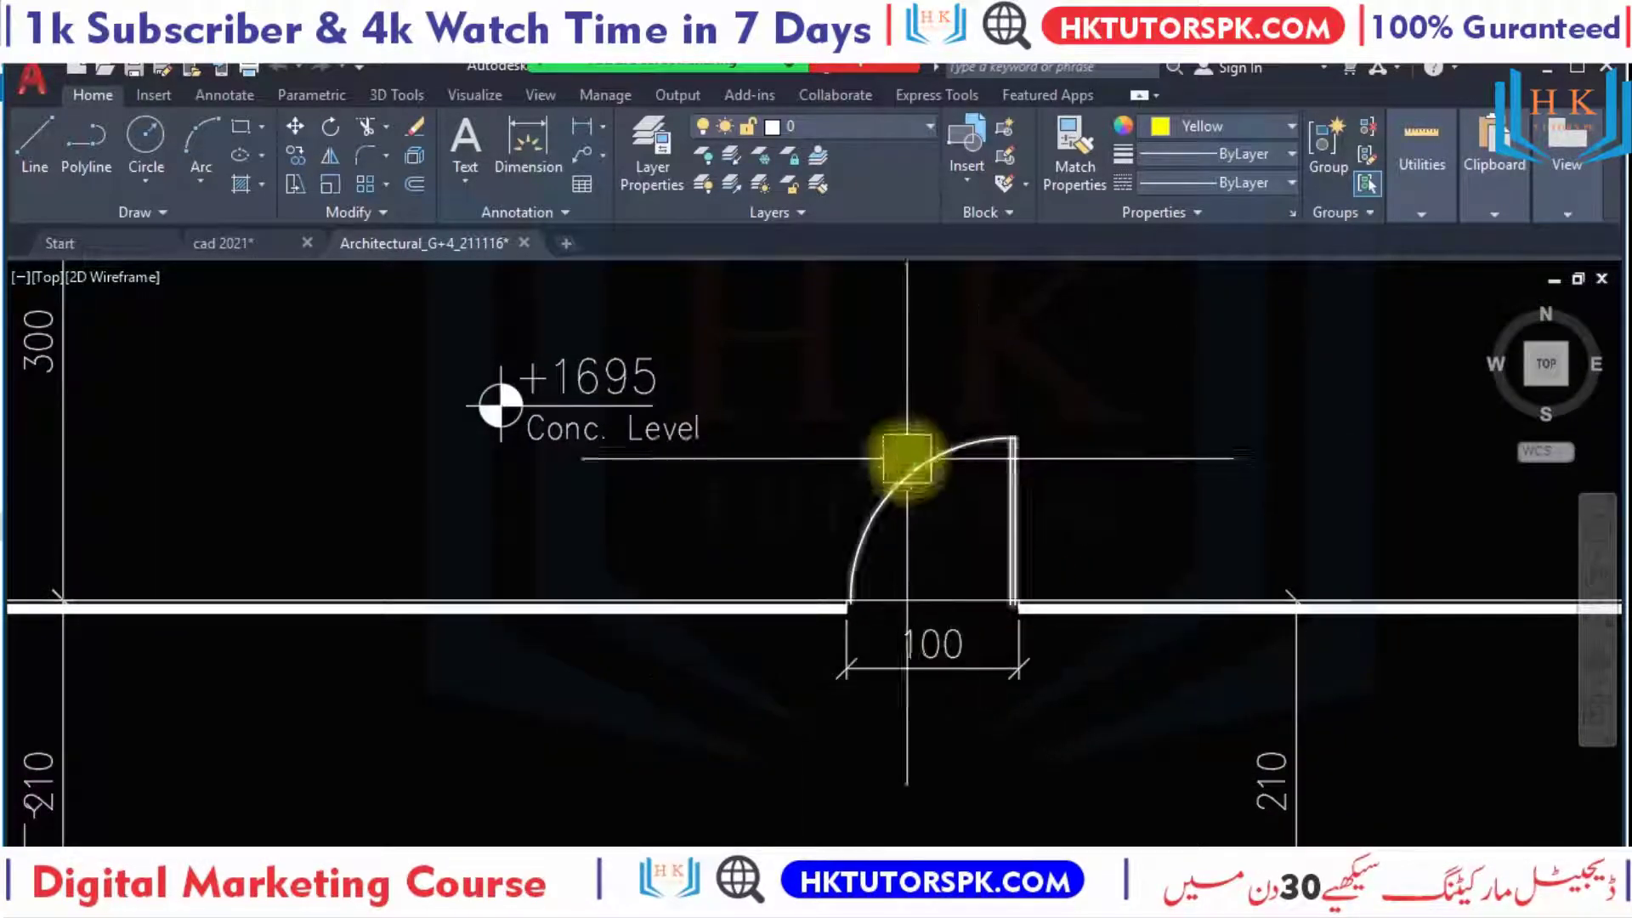
scroll(907, 459, "down", 1)
scroll(925, 564, "down", 2)
Review the whole EXISTING PARKING area along the PLOT LIMITS.
mouse_move(830, 503)
middle_mouse_down()
mouse_move(740, 564)
mouse_move(612, 604)
middle_mouse_up()
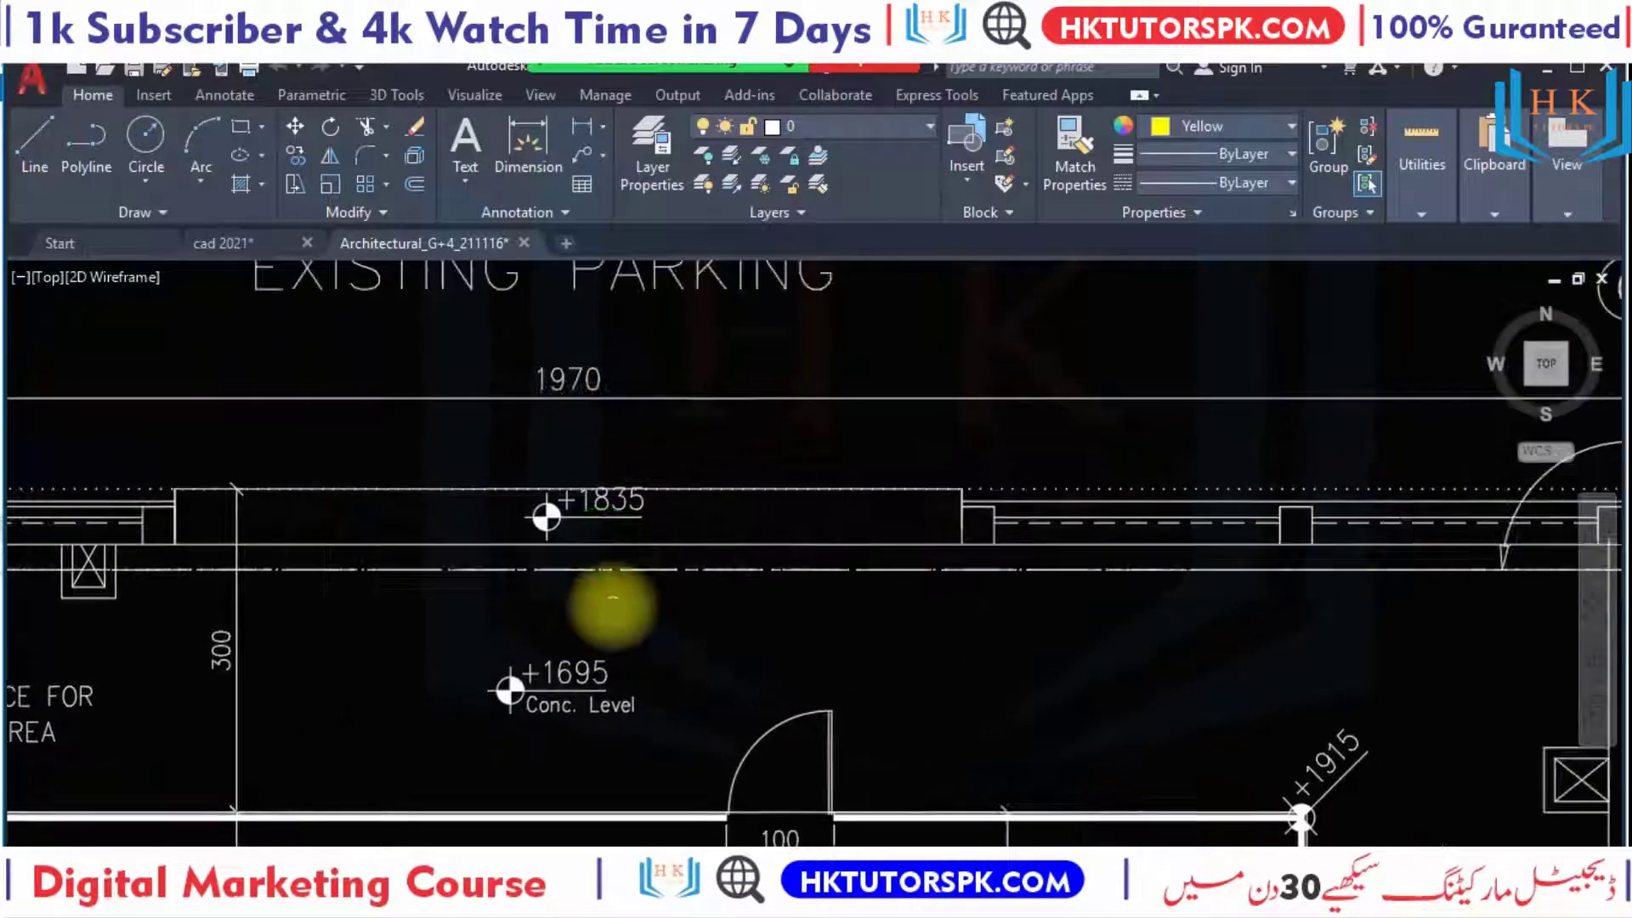
middle_click_drag(1028, 565, 619, 601)
scroll(754, 601, "down", 2)
middle_click_drag(754, 601, 1003, 568)
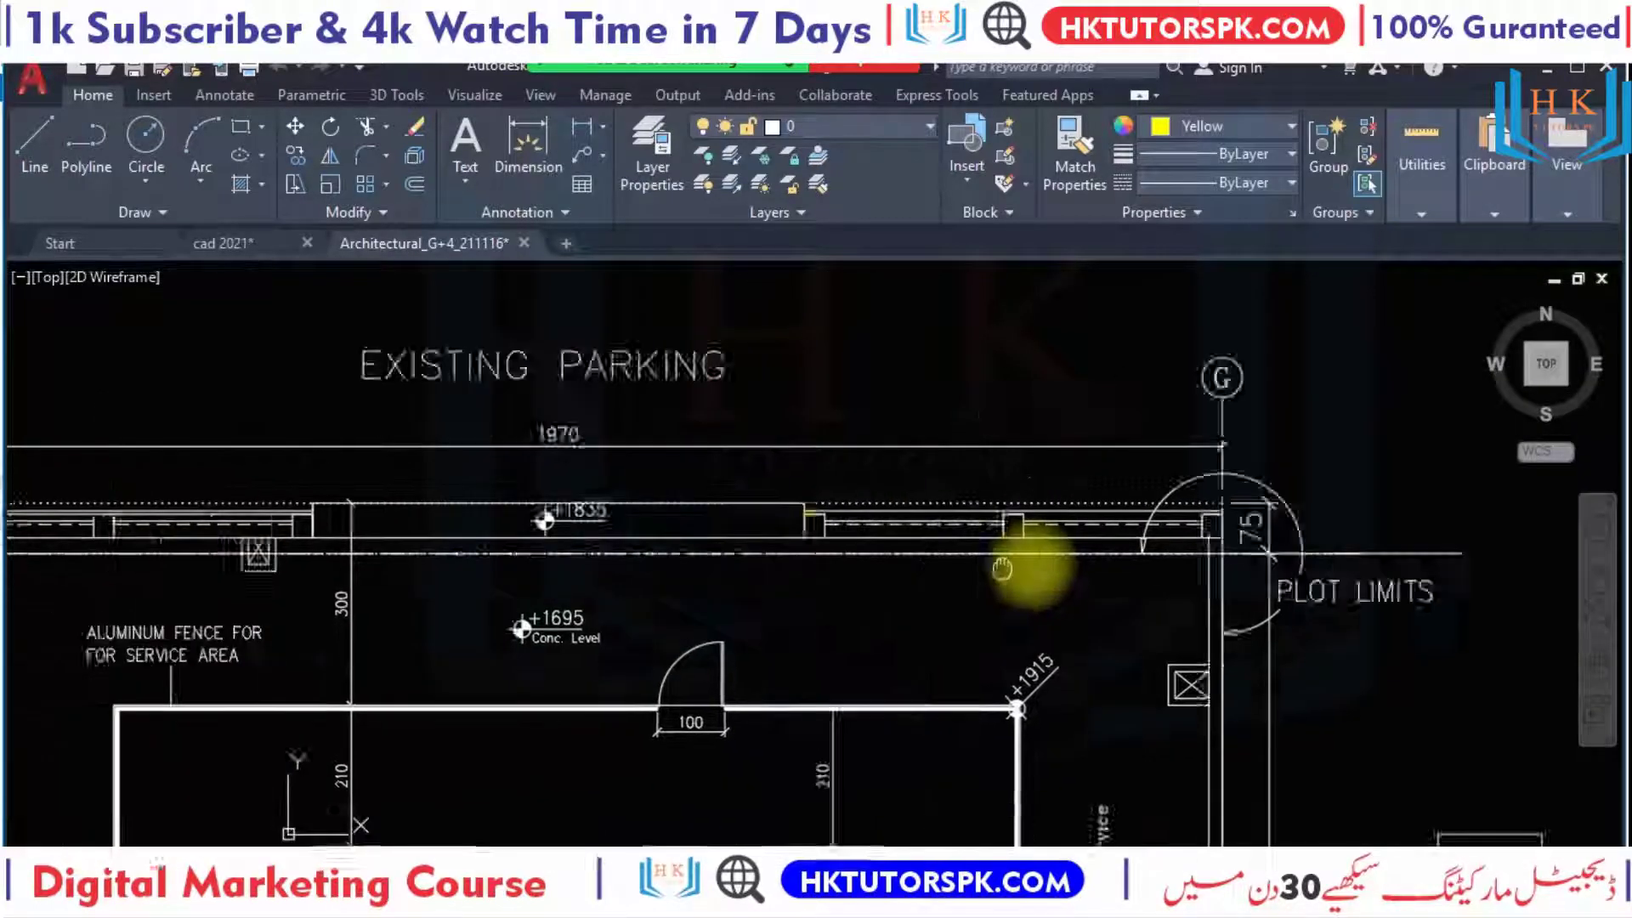
scroll(1271, 343, "up", 3)
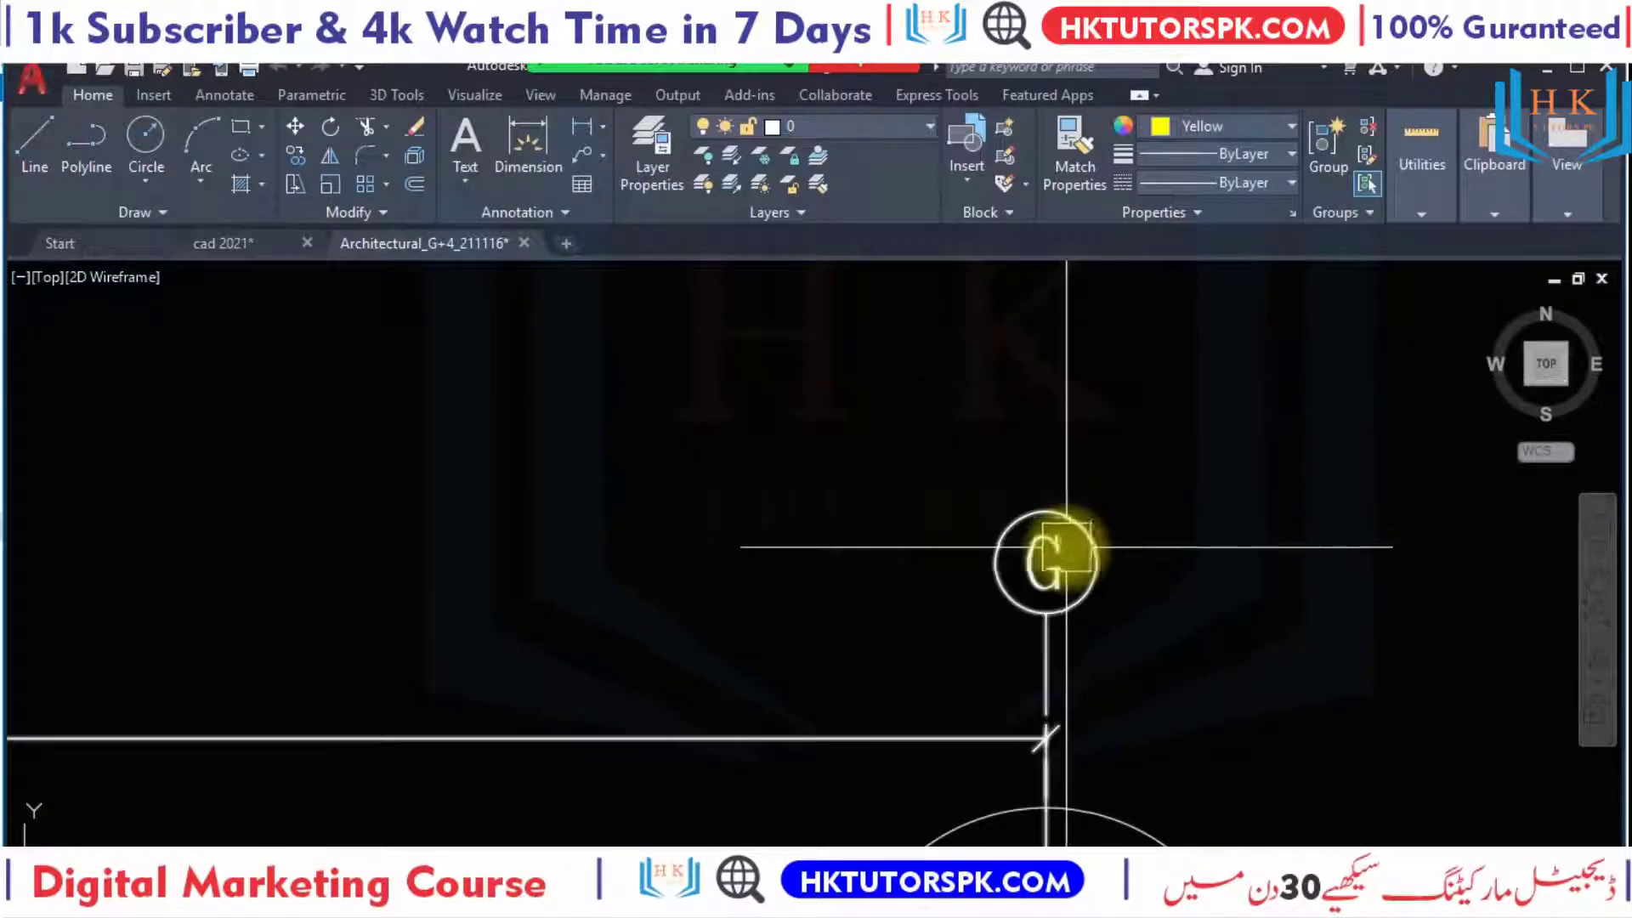
scroll(1112, 612, "down", 3)
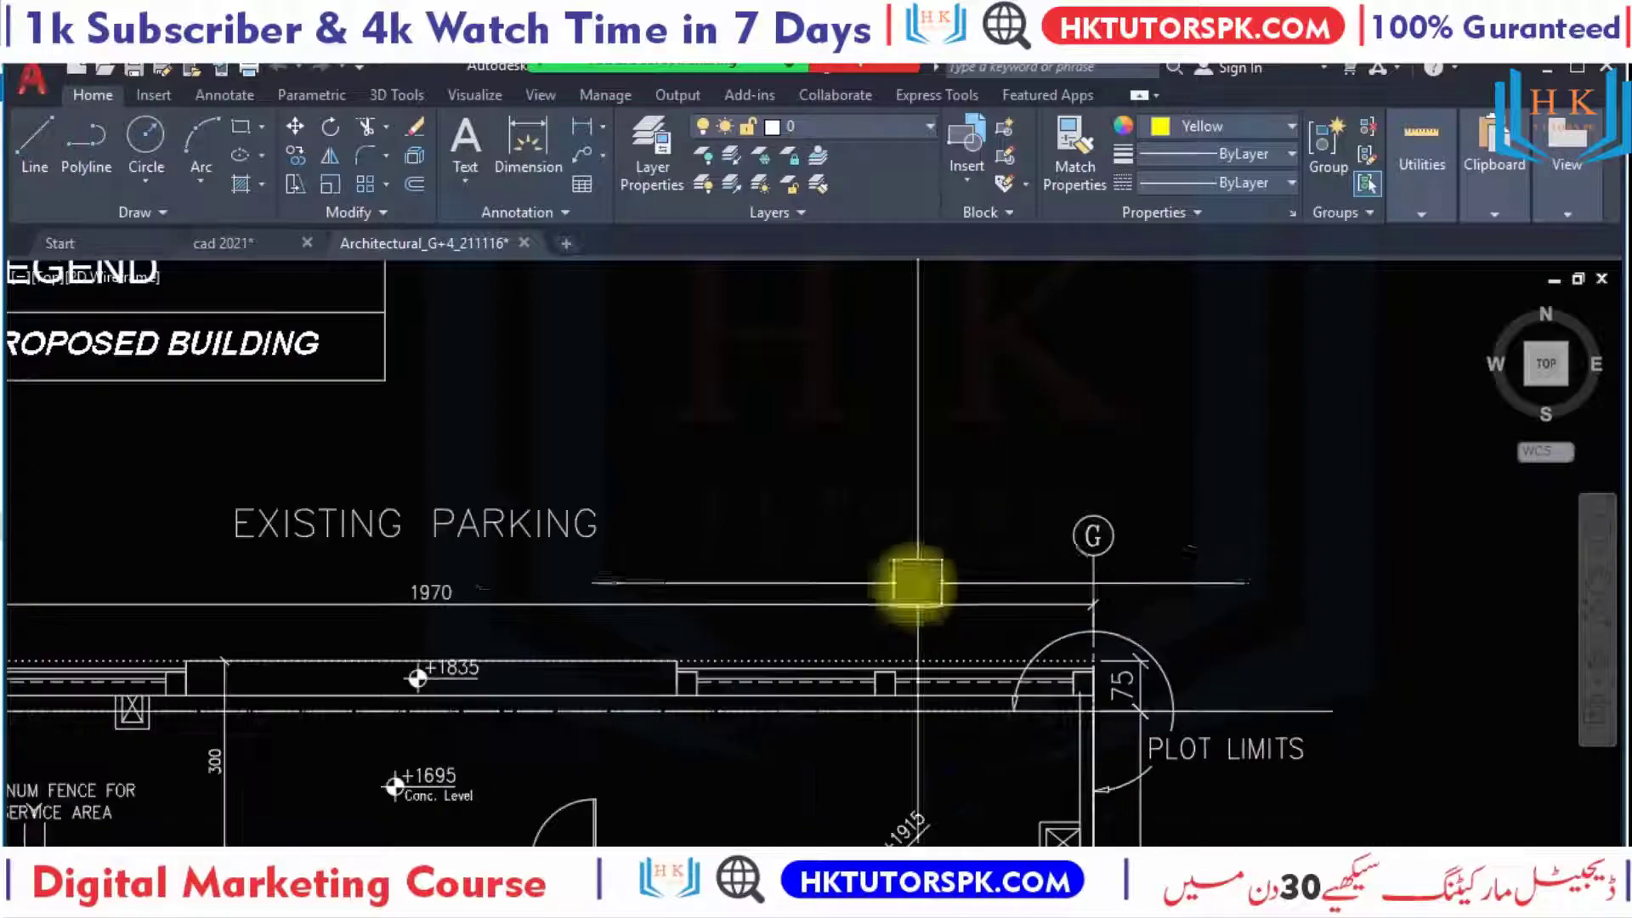
Check the LEGEND between both PLOT LIMITS, with the floor plan below.
mouse_move(912, 577)
middle_mouse_down()
mouse_move(1080, 608)
mouse_move(1078, 548)
middle_mouse_up()
scroll(612, 510, "down", 2)
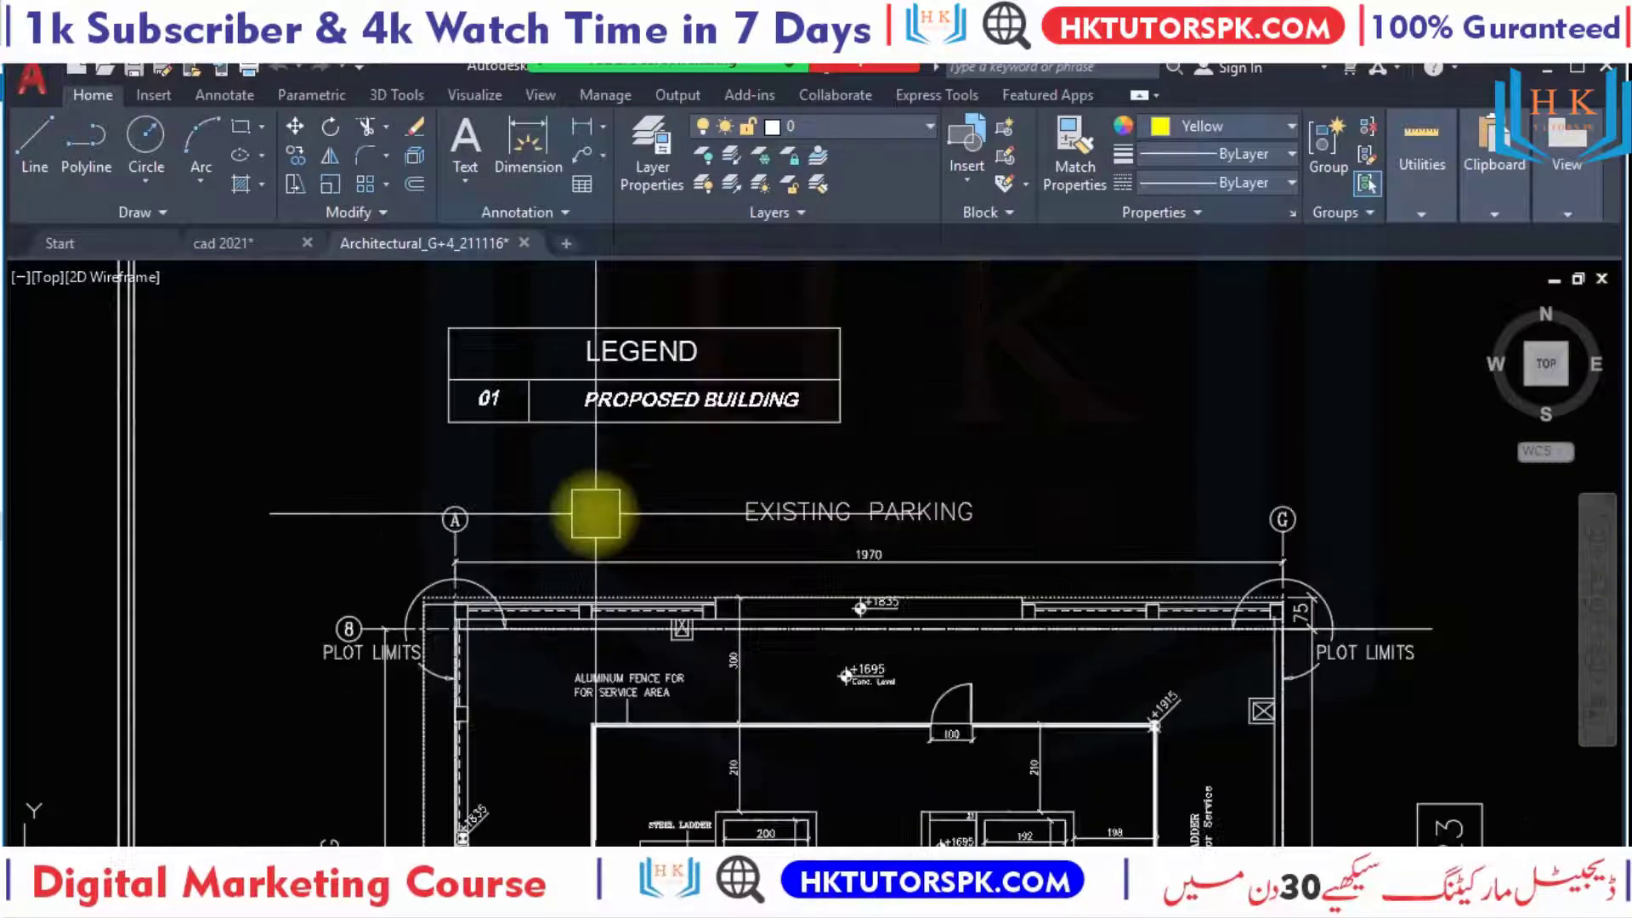
middle_click_drag(612, 510, 646, 621)
scroll(732, 567, "up", 2)
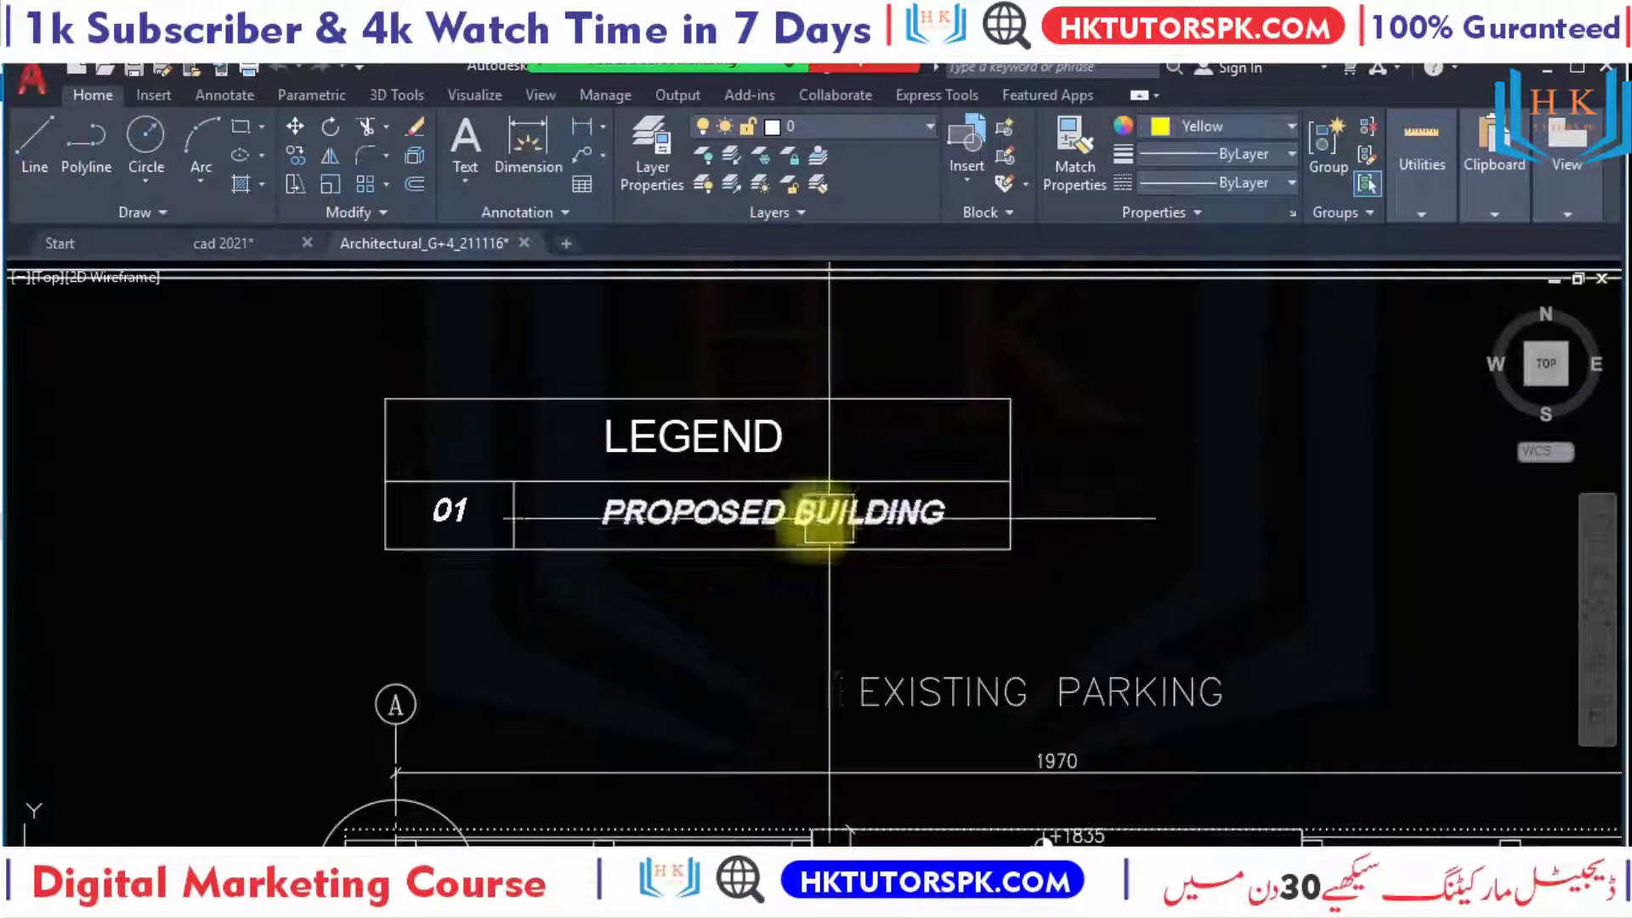
middle_click_drag(564, 564, 594, 510)
scroll(594, 510, "down", 2)
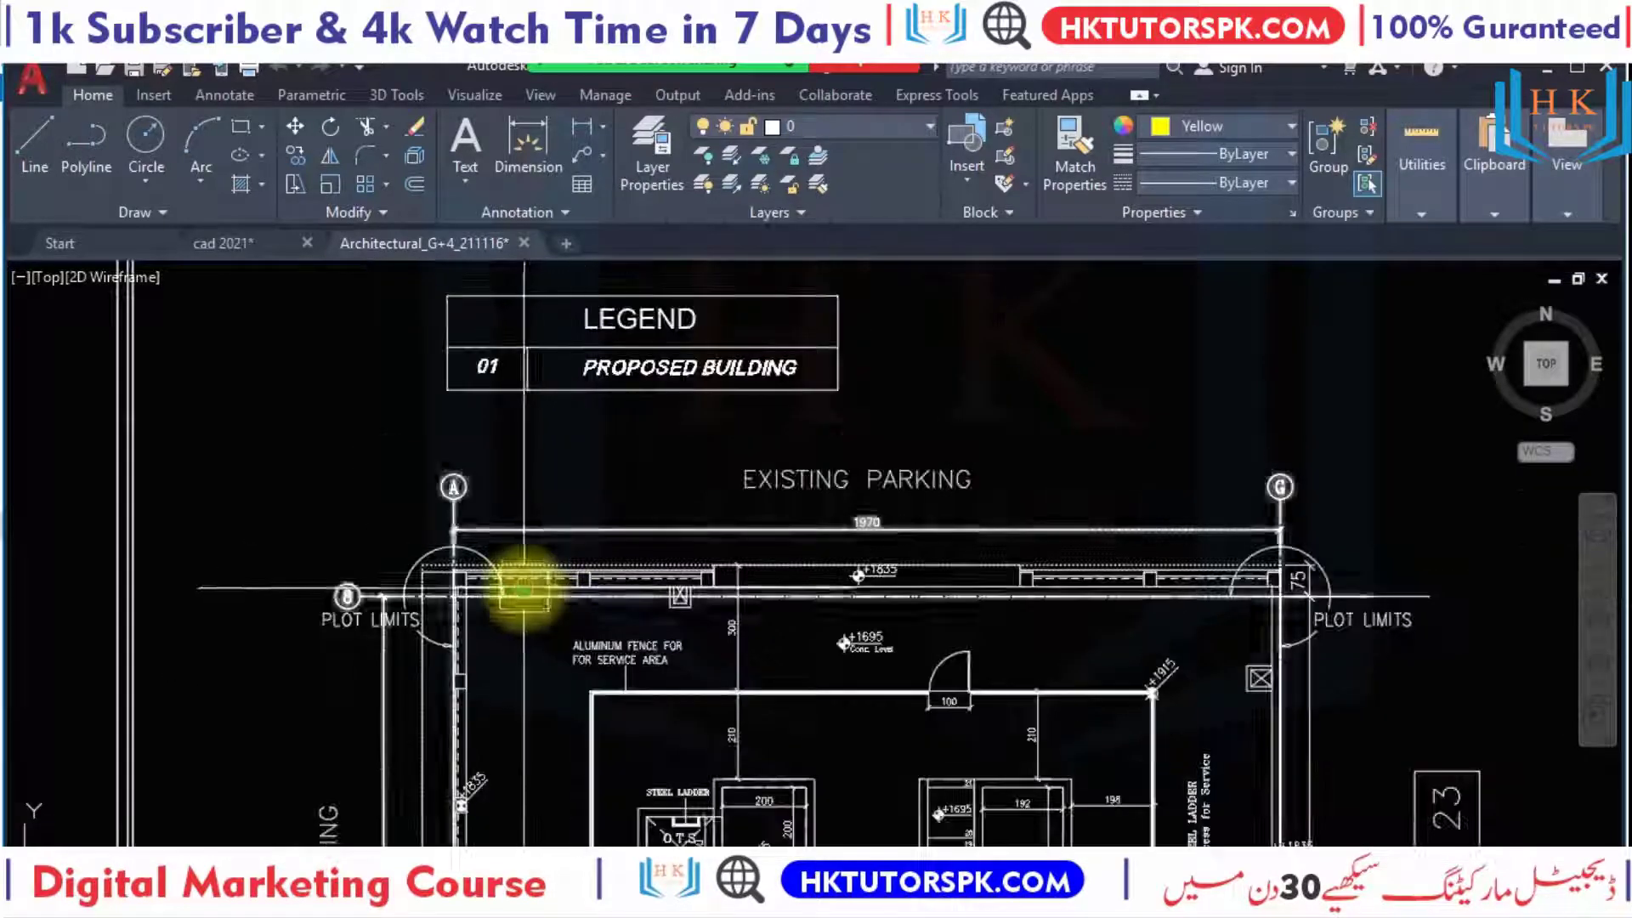
View the full floor plan, lower PLOT LIMITS and fence, then the Statement of Area table.
middle_click_drag(521, 583, 541, 310)
mouse_move(466, 535)
middle_mouse_down()
mouse_move(456, 442)
mouse_move(375, 368)
middle_mouse_up()
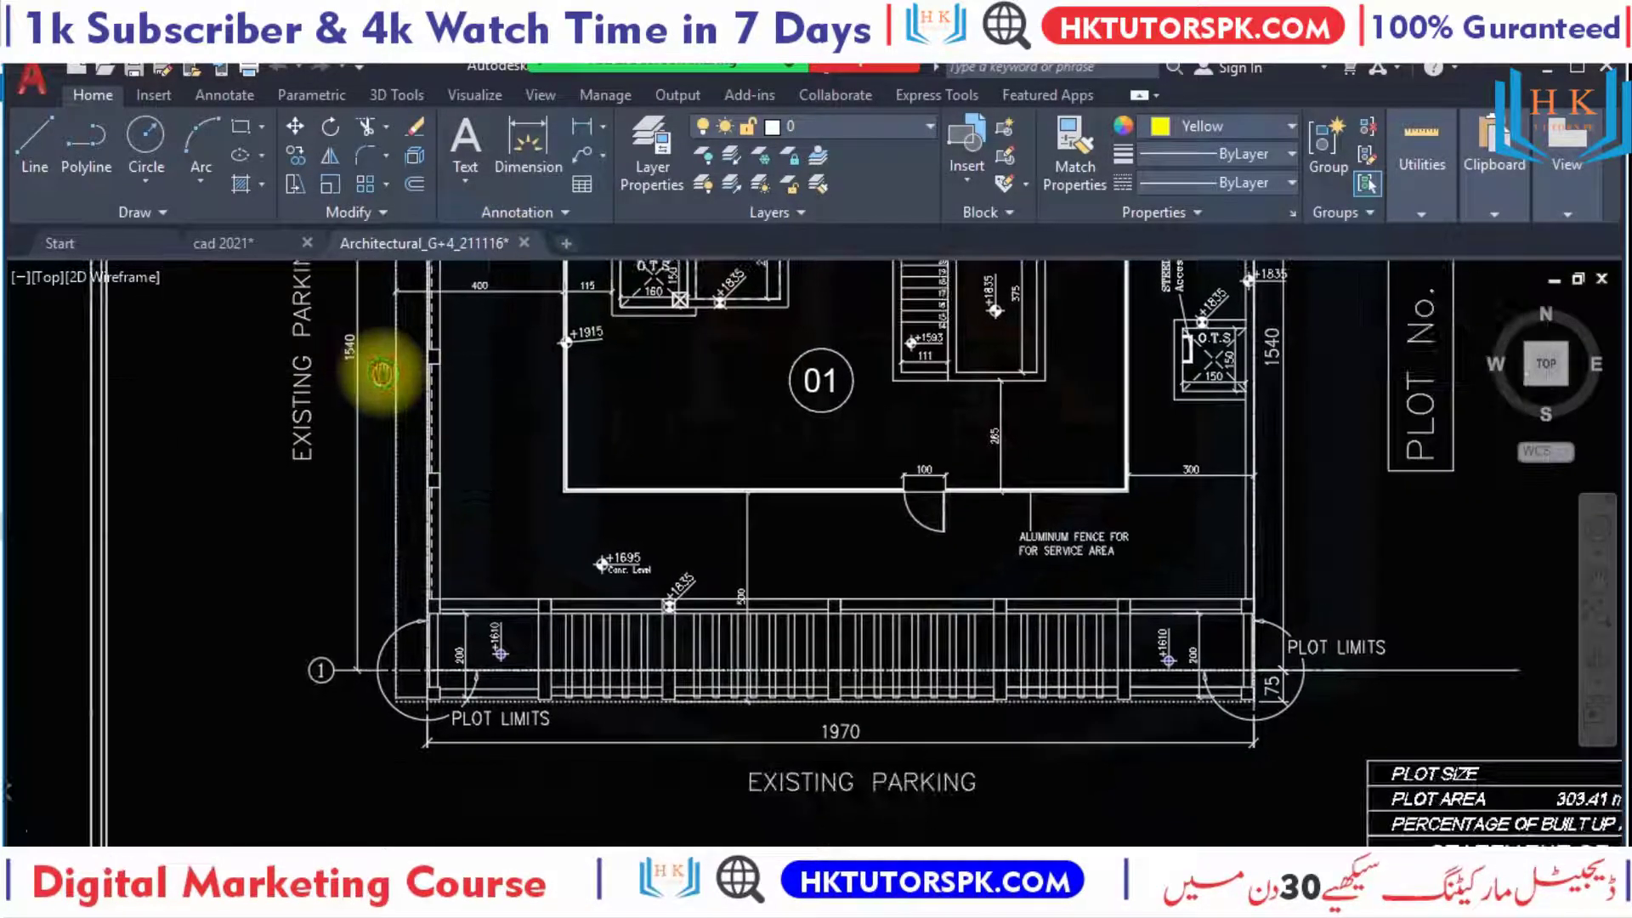
middle_click_drag(297, 497, 328, 382)
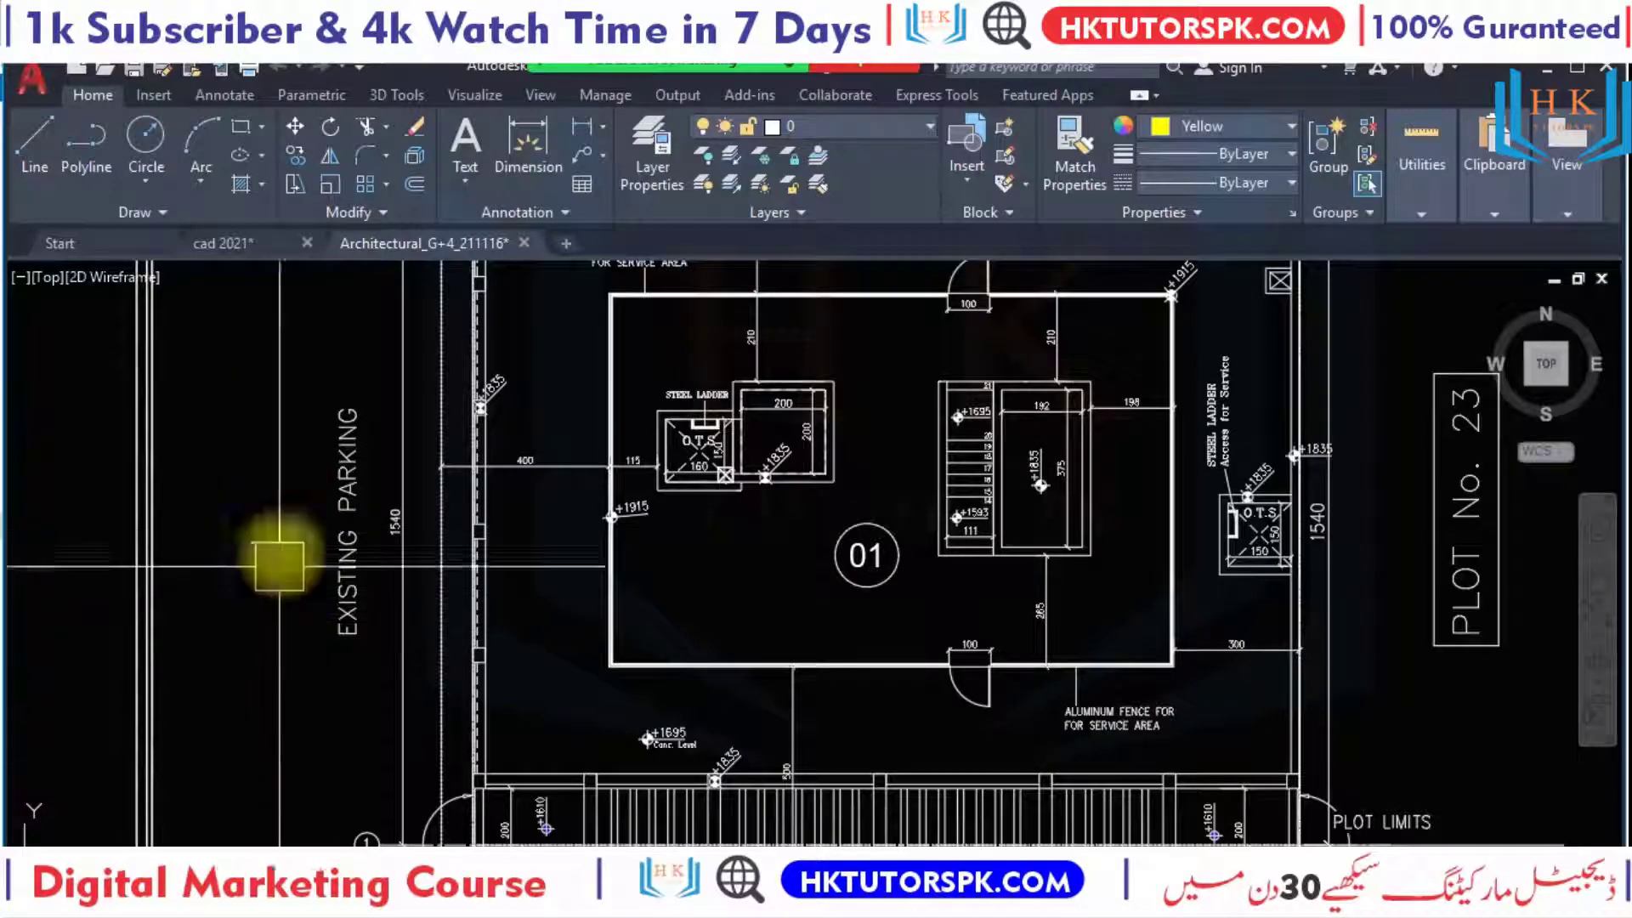
mouse_move(277, 557)
middle_mouse_down()
mouse_move(316, 500)
mouse_move(311, 438)
middle_mouse_up()
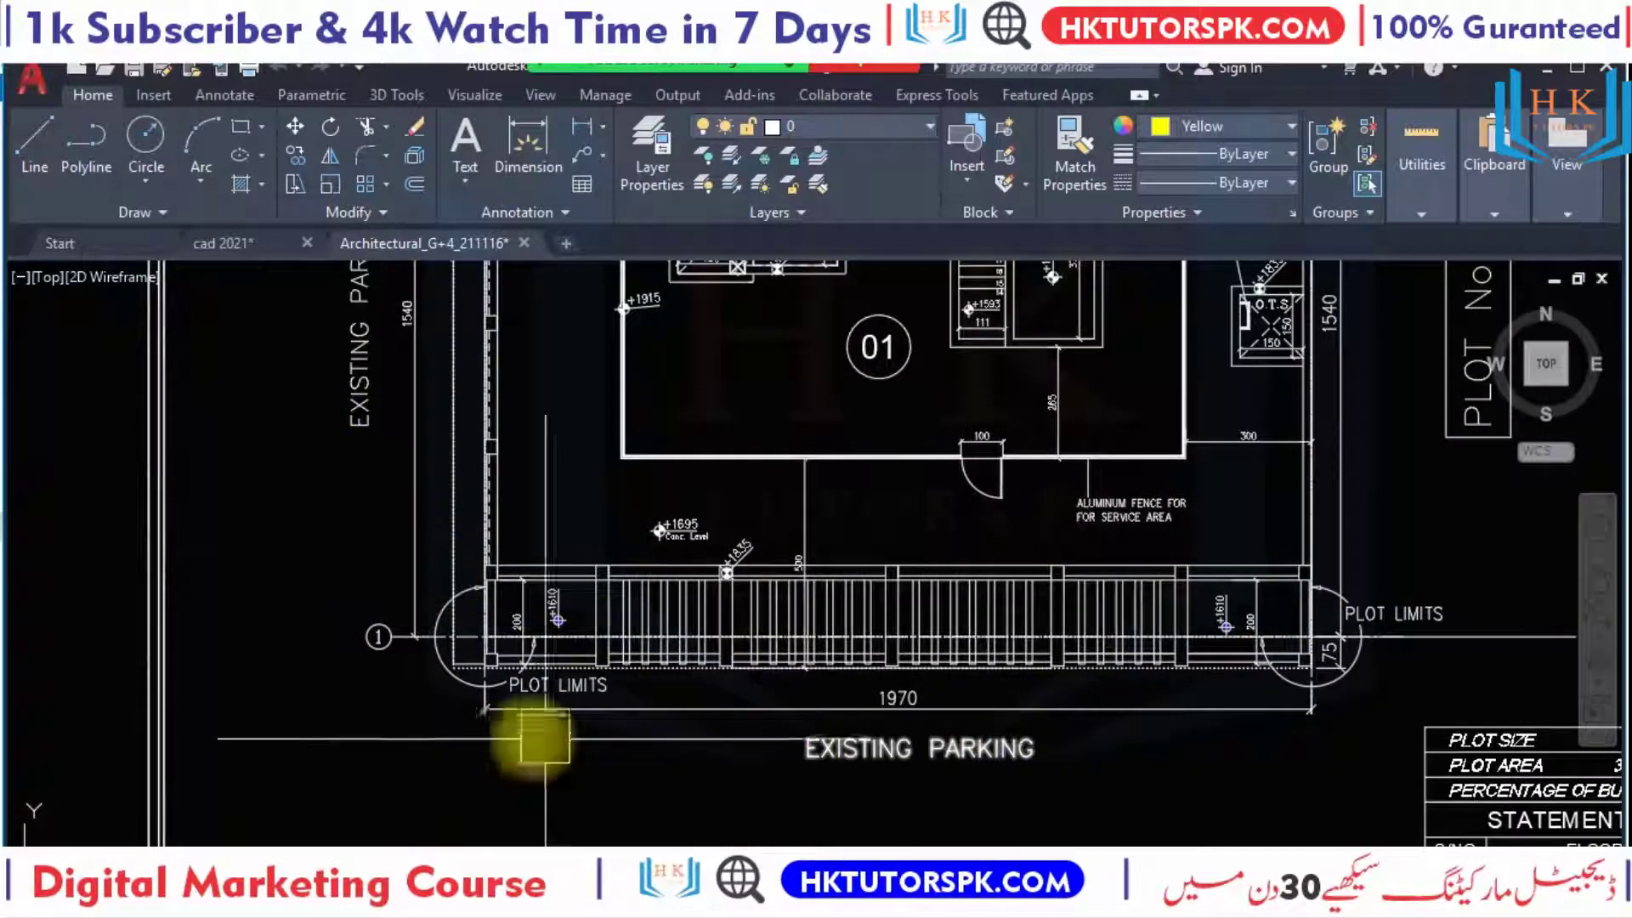
mouse_move(1268, 782)
middle_mouse_down()
mouse_move(575, 677)
mouse_move(672, 697)
middle_mouse_up()
scroll(1041, 638, "up", 2)
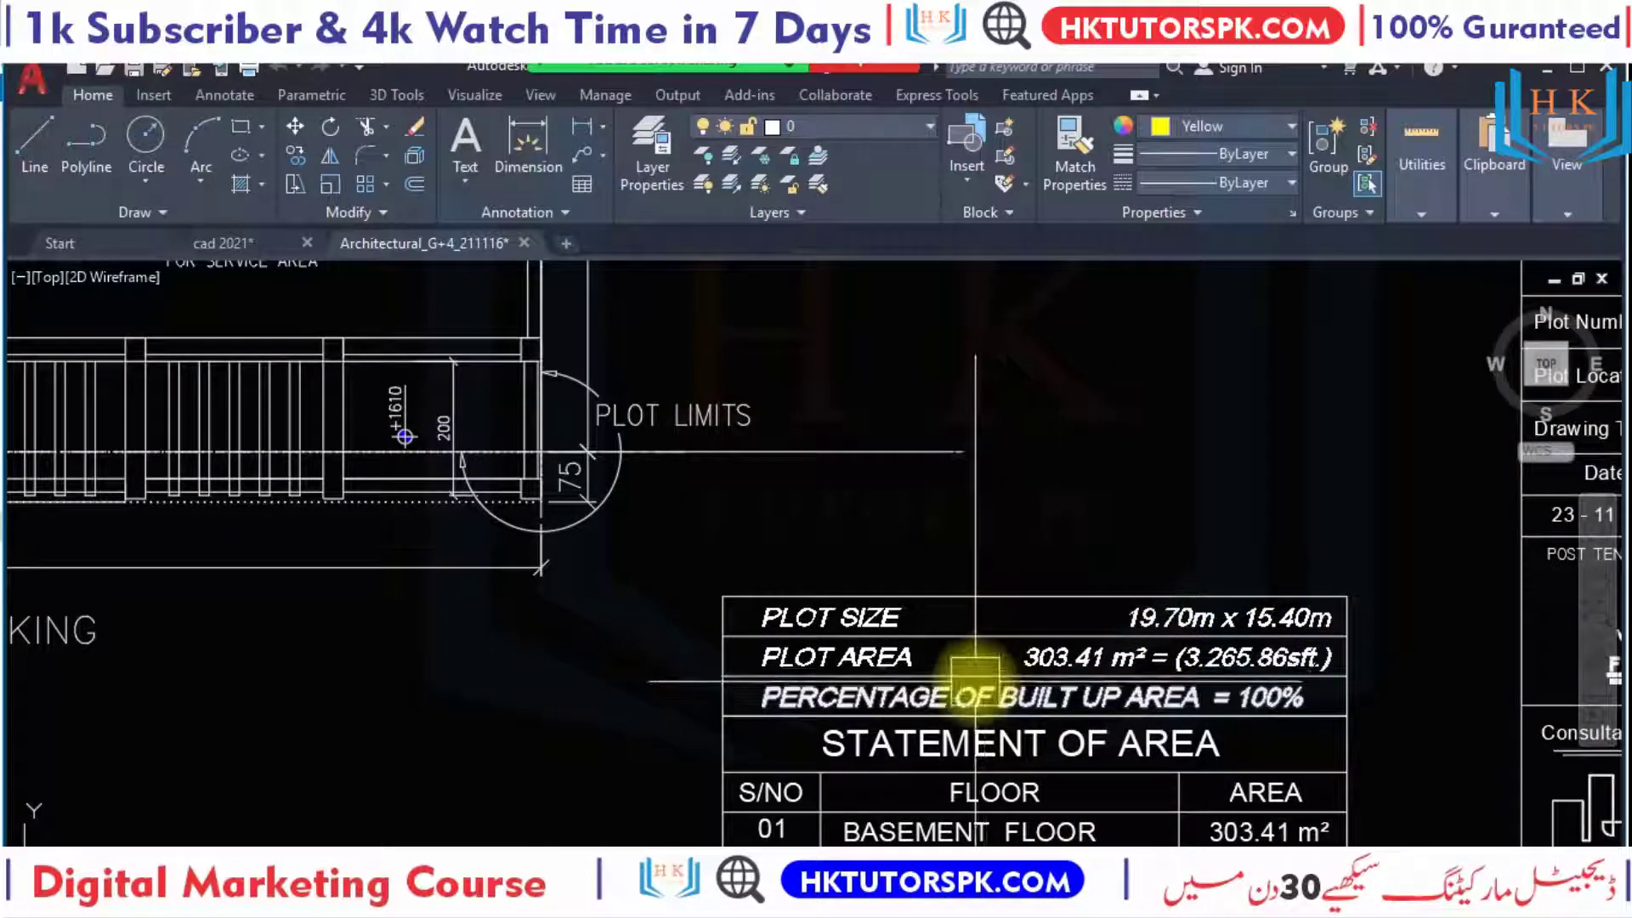
Read the STATEMENT OF AREA rows down to the 1935.41 m² total built-up area.
scroll(1359, 671, "up", 4)
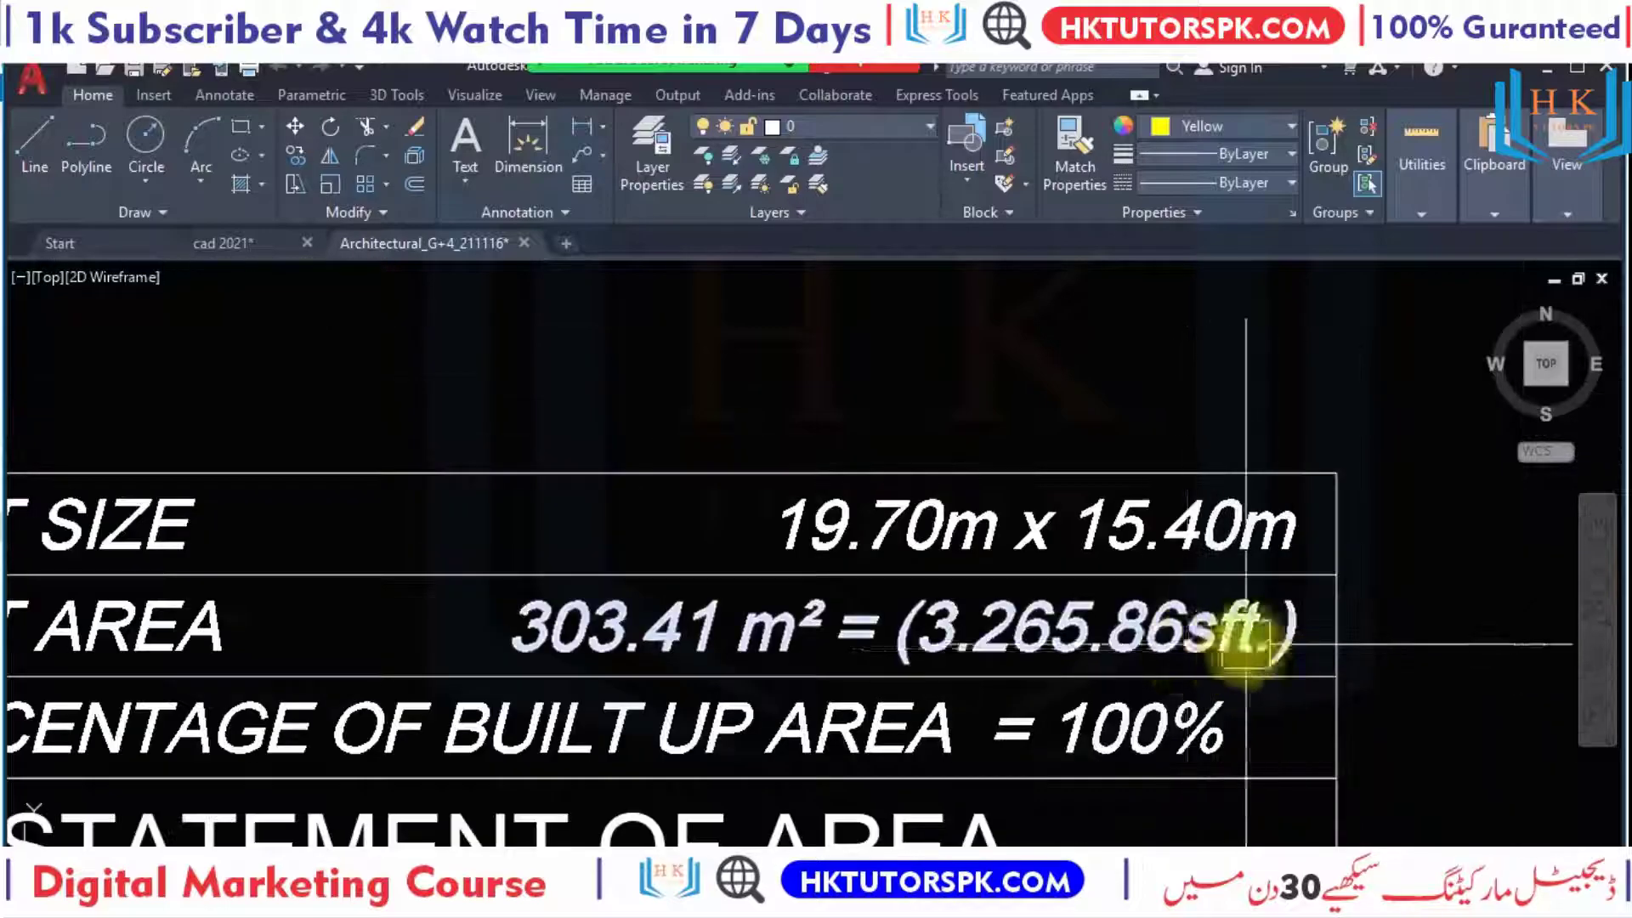
scroll(1133, 663, "down", 2)
mouse_move(1045, 674)
middle_mouse_down()
mouse_move(1238, 539)
mouse_move(1097, 578)
middle_mouse_up()
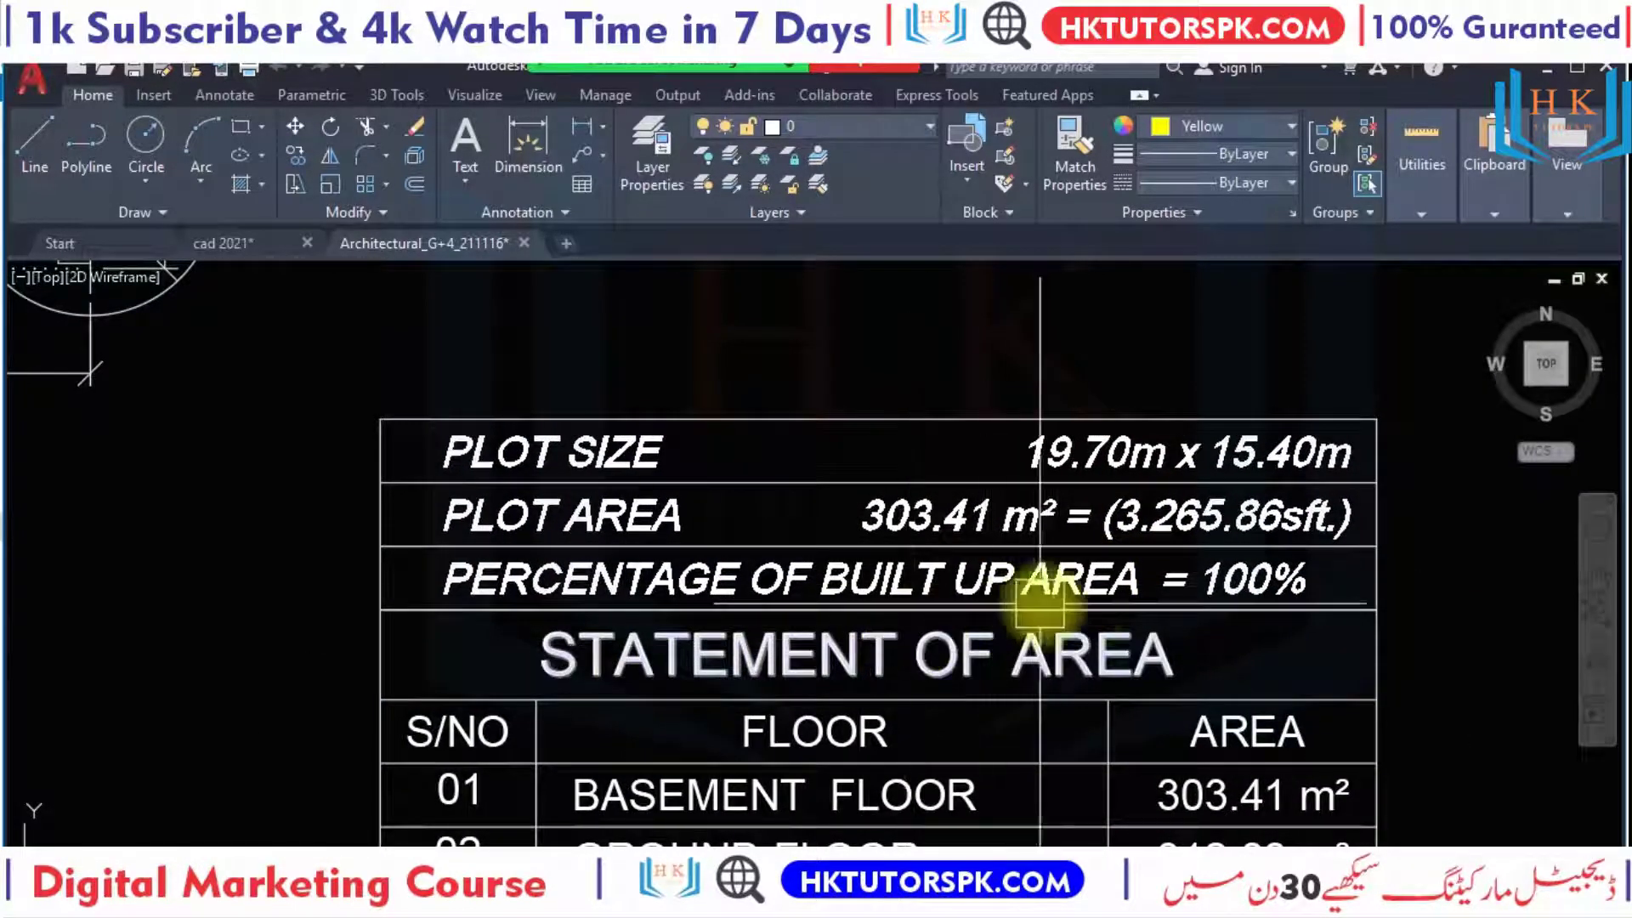
middle_click_drag(955, 692, 975, 549)
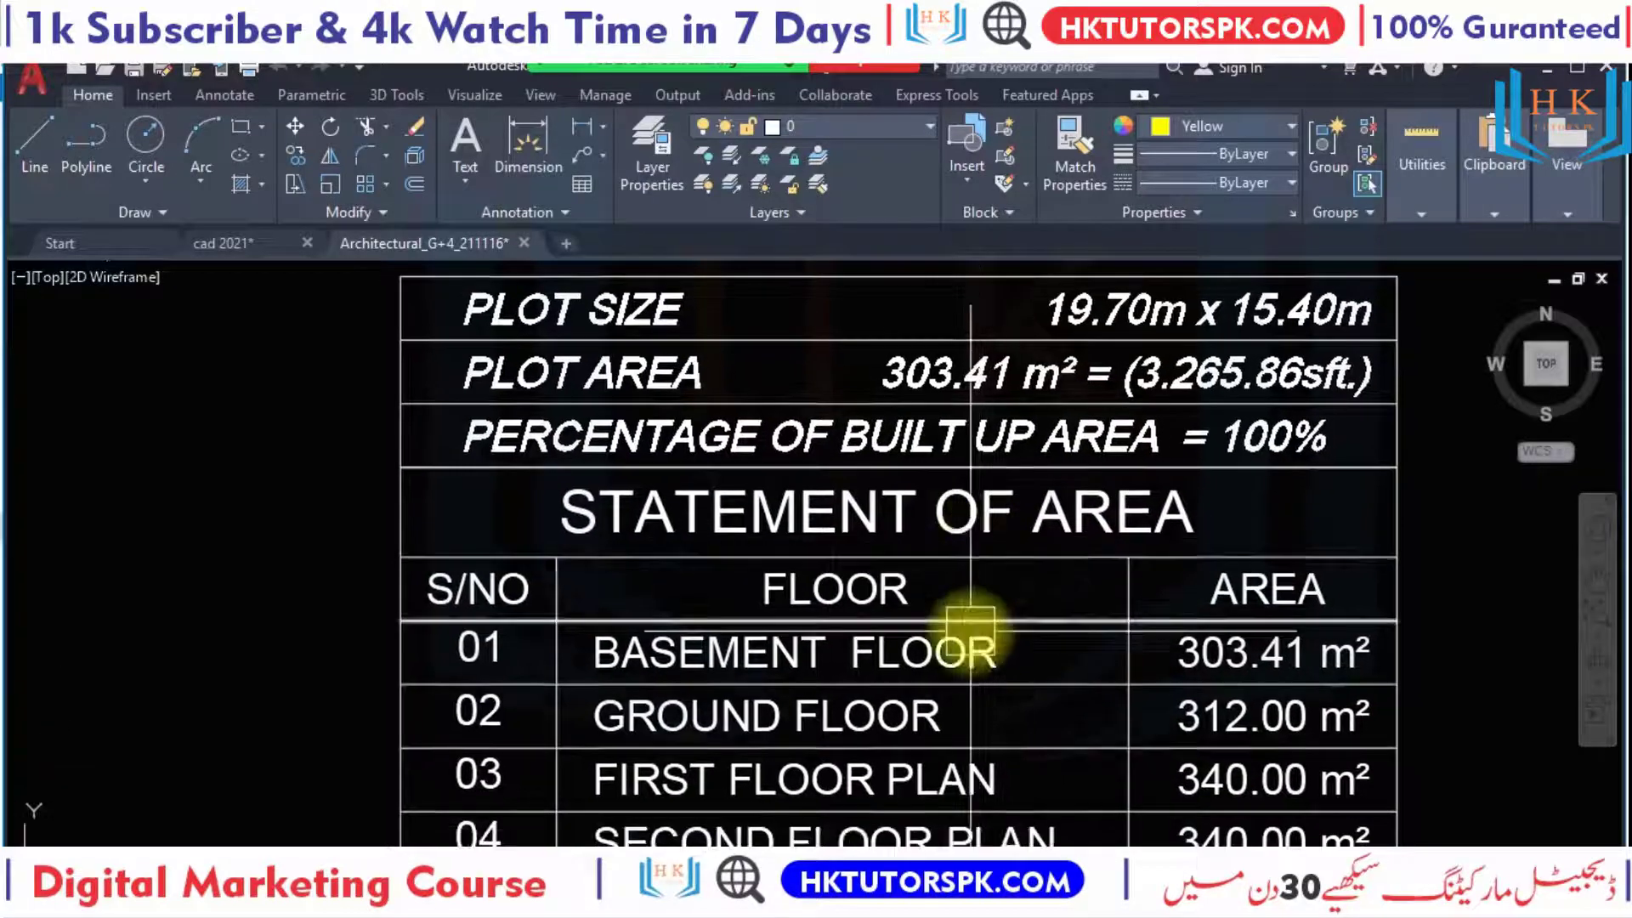
middle_click_drag(970, 631, 930, 484)
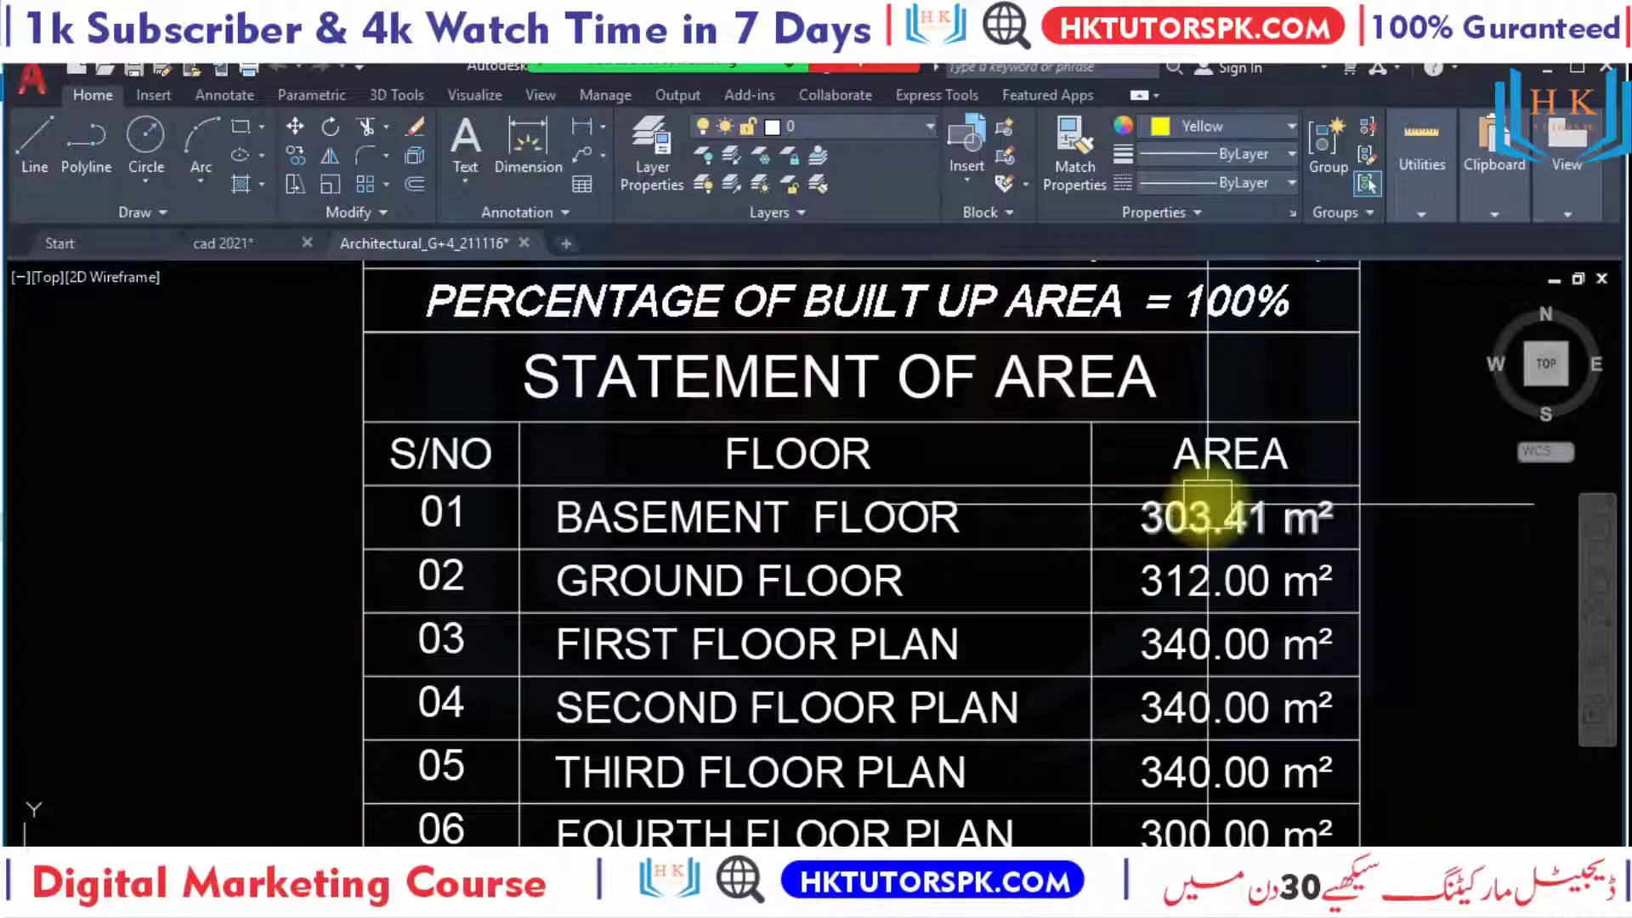
middle_click_drag(863, 599, 900, 463)
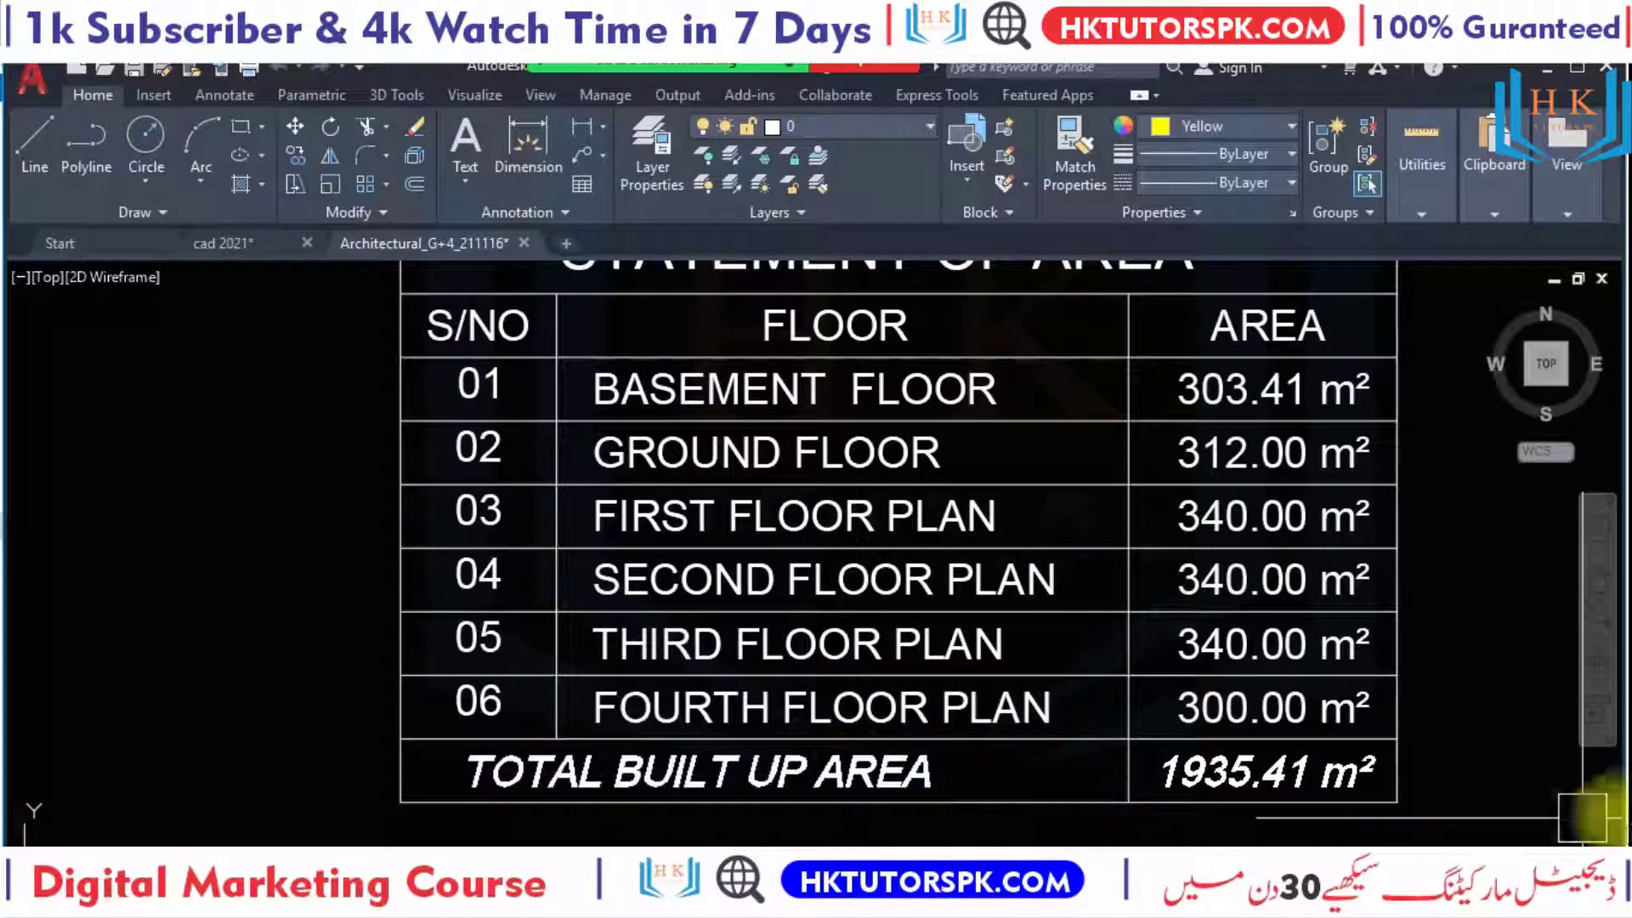
middle_click_drag(1402, 748, 1093, 795)
scroll(989, 644, "down", 2)
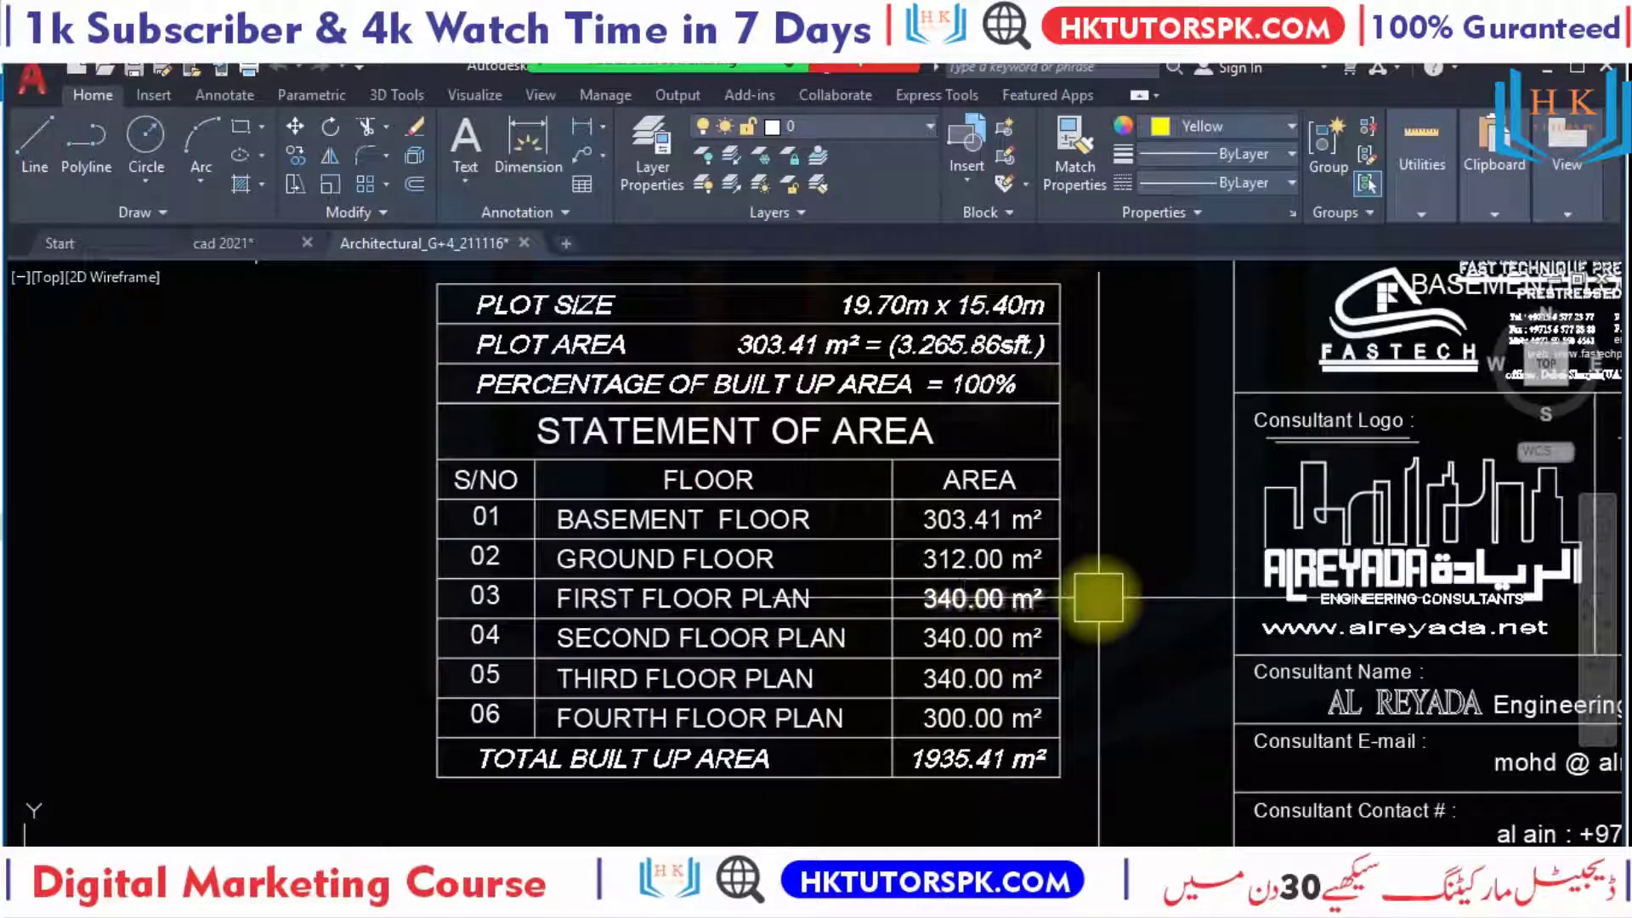
Inspect the north arrow and the contractor and consultant logo area.
middle_click_drag(1097, 598, 713, 510)
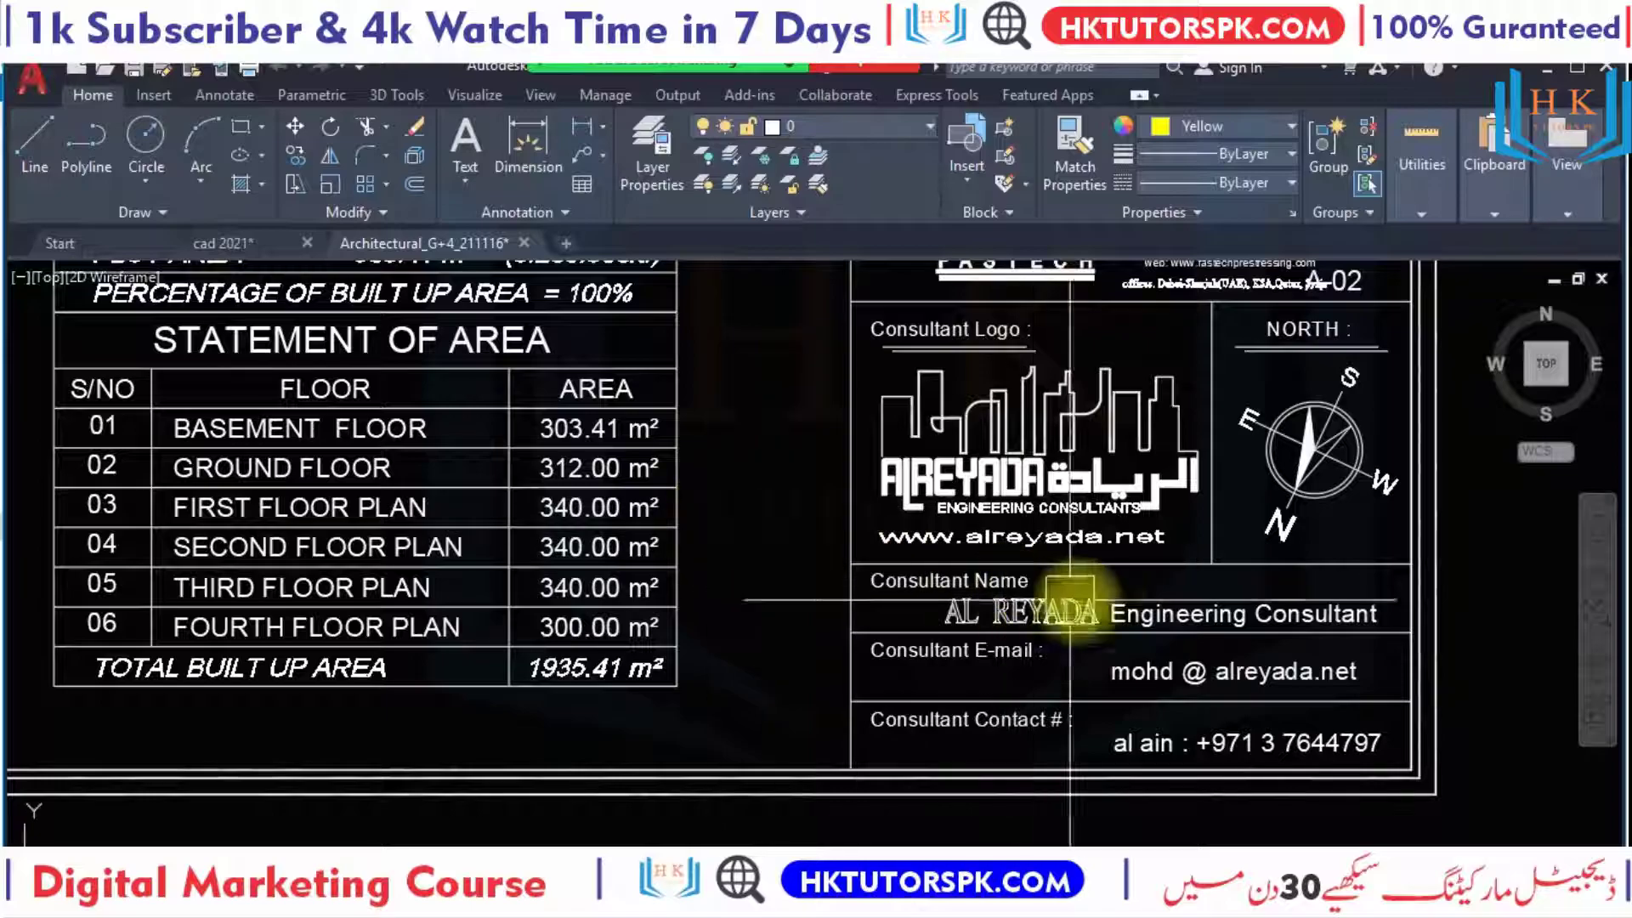
scroll(1071, 600, "up", 2)
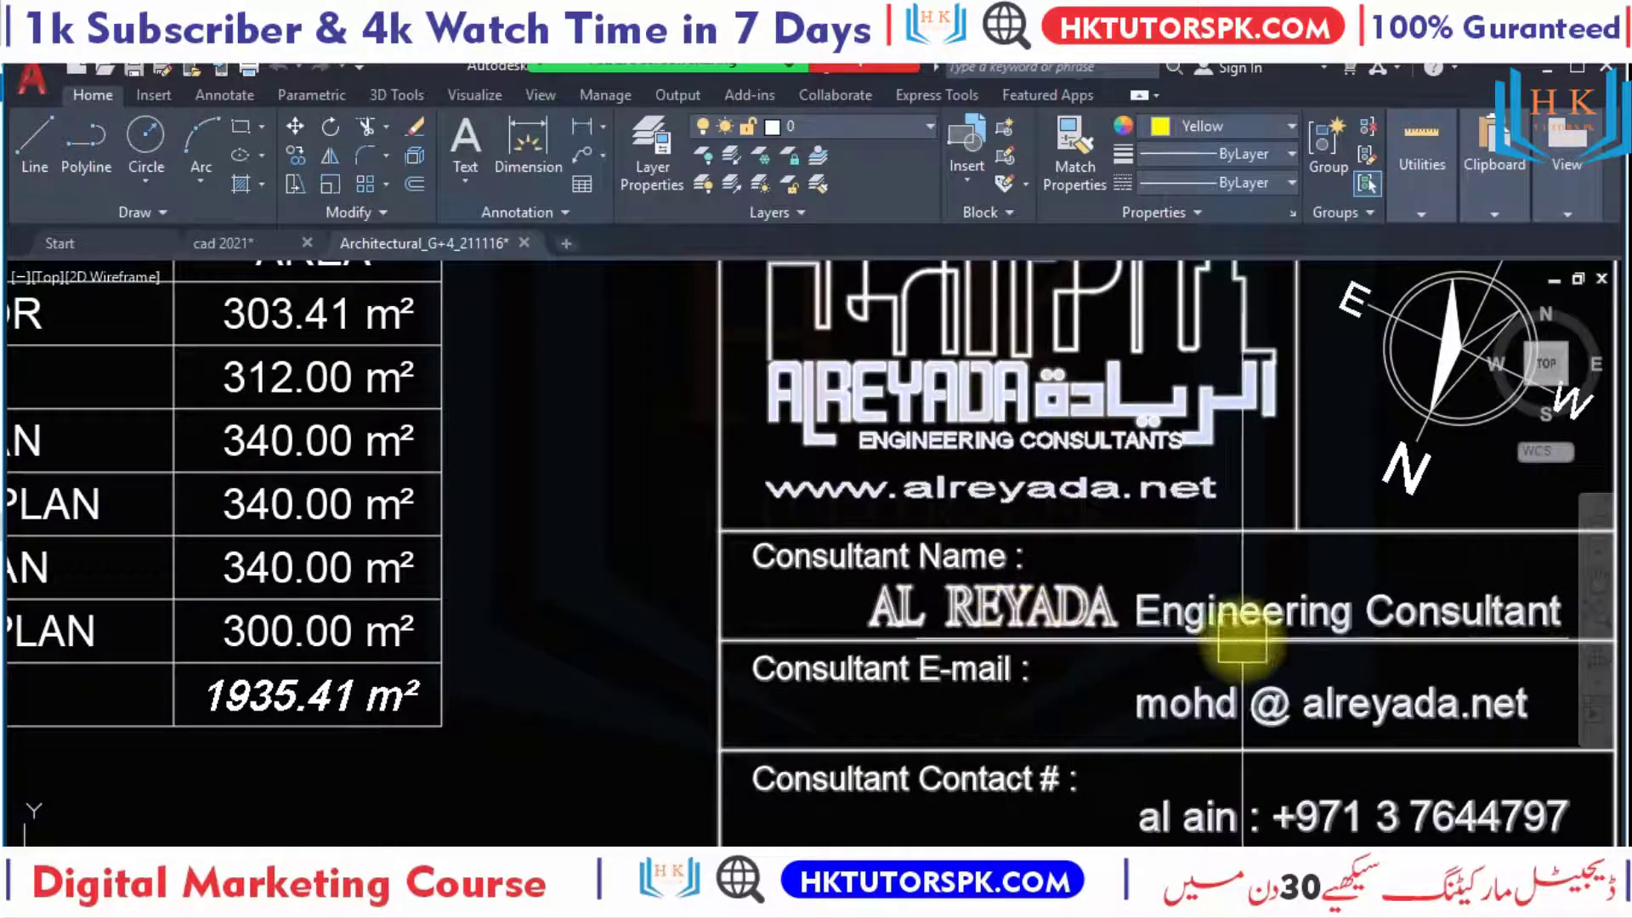
scroll(1242, 646, "down", 2)
scroll(1159, 619, "down", 1)
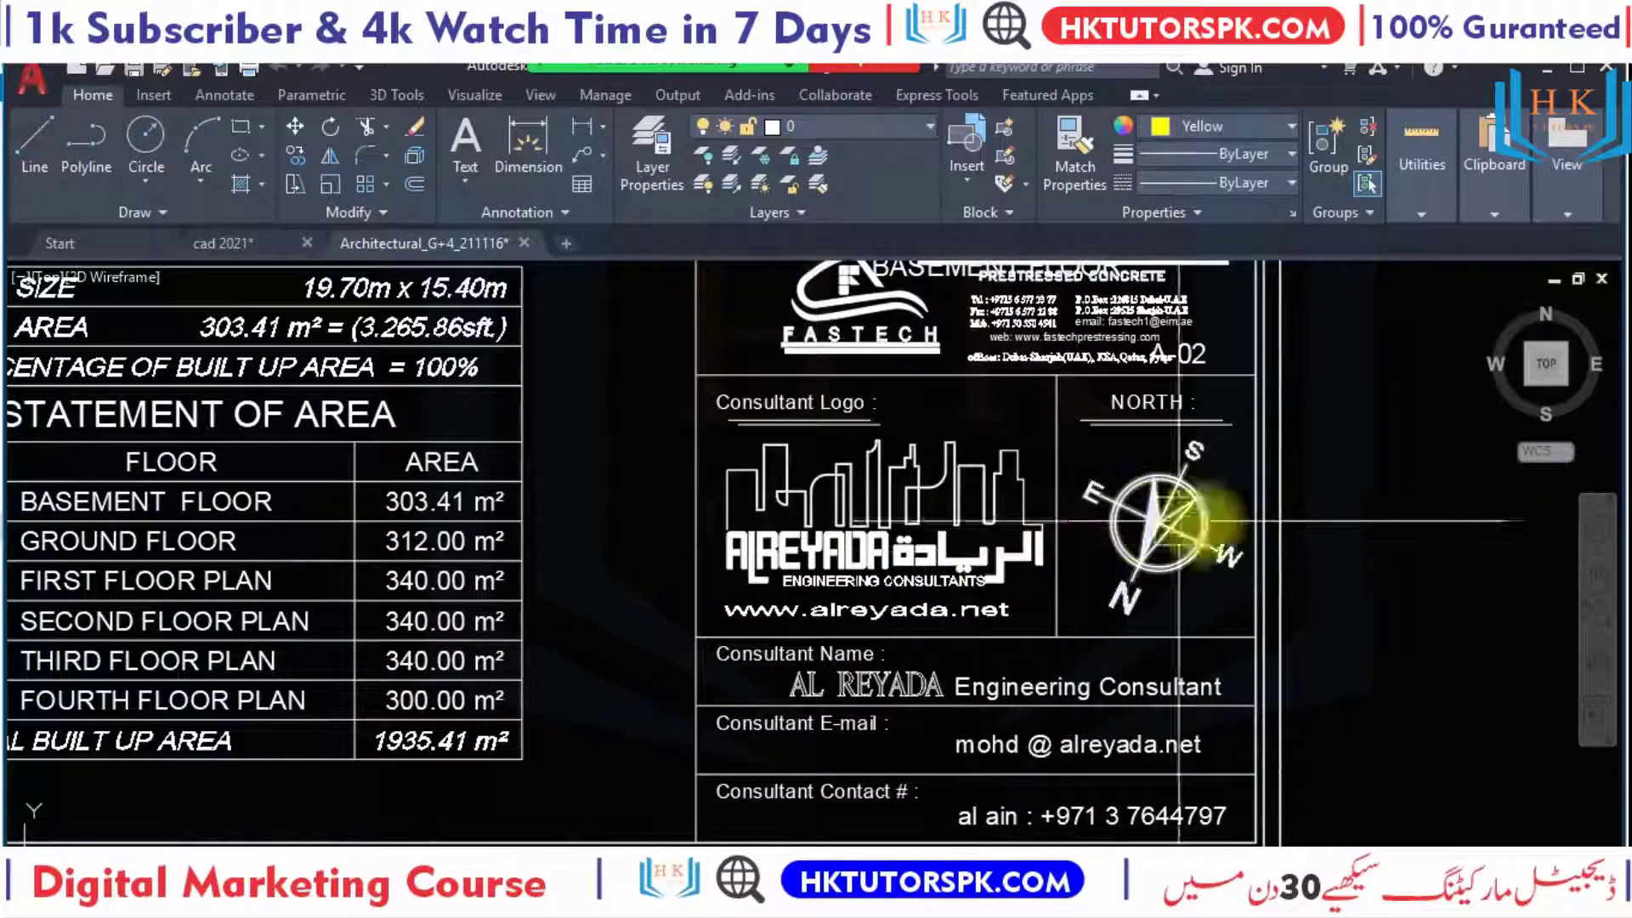
middle_click_drag(1359, 532, 1380, 565)
scroll(1373, 554, "up", 2)
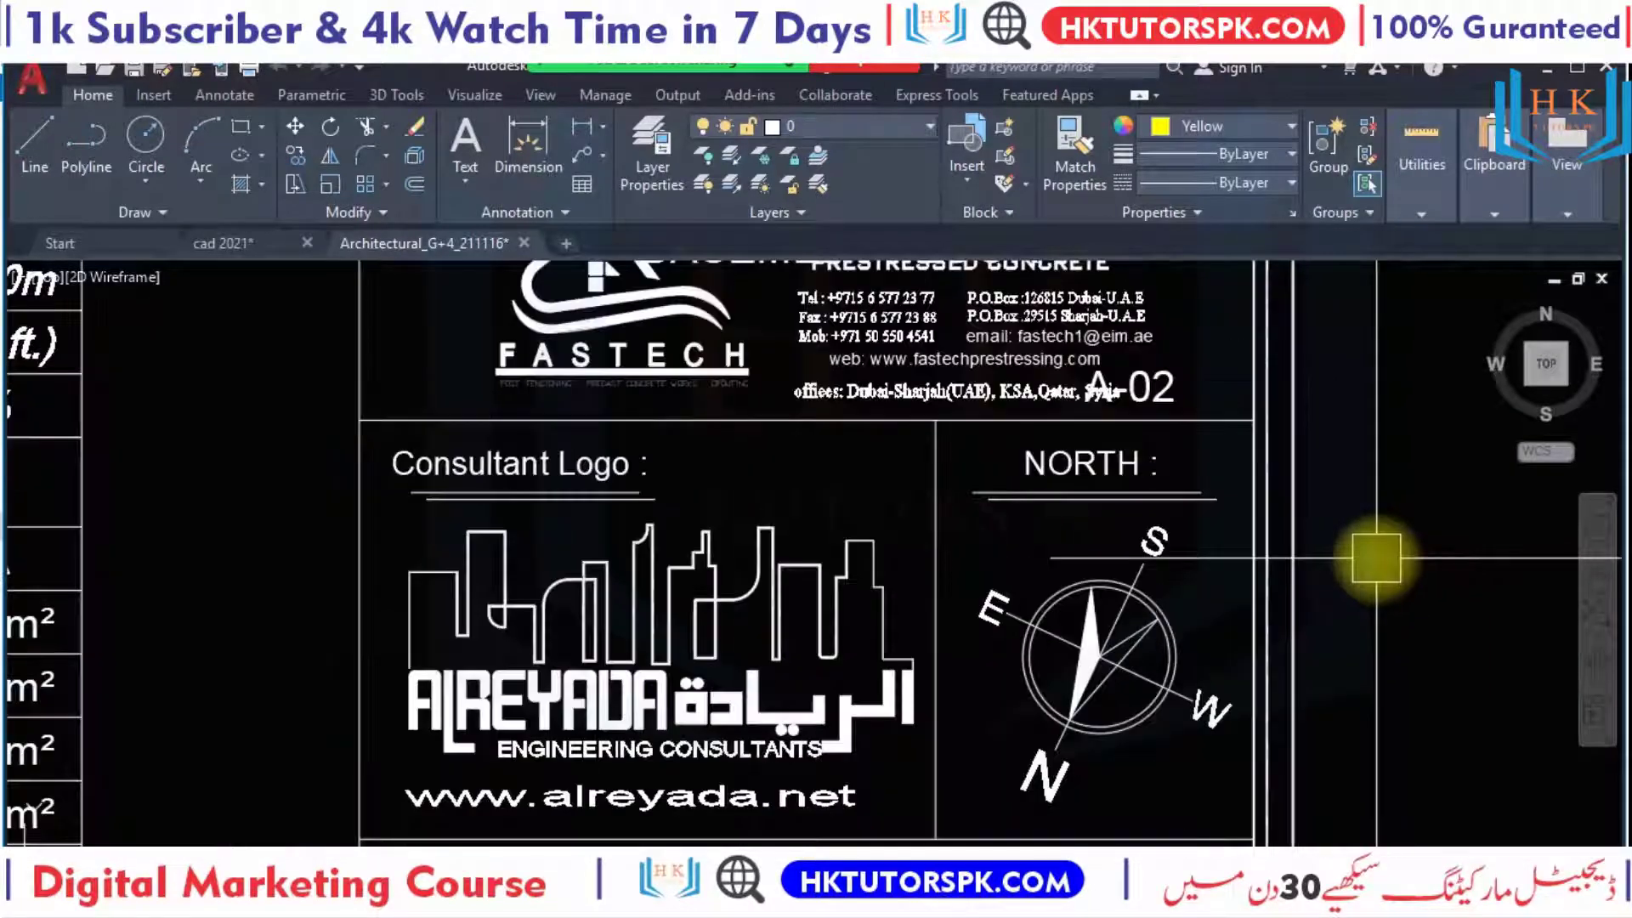
scroll(1237, 508, "up", 1)
Read the date and scale row and the FASTECH contractor contact details.
middle_click_drag(892, 340, 969, 498)
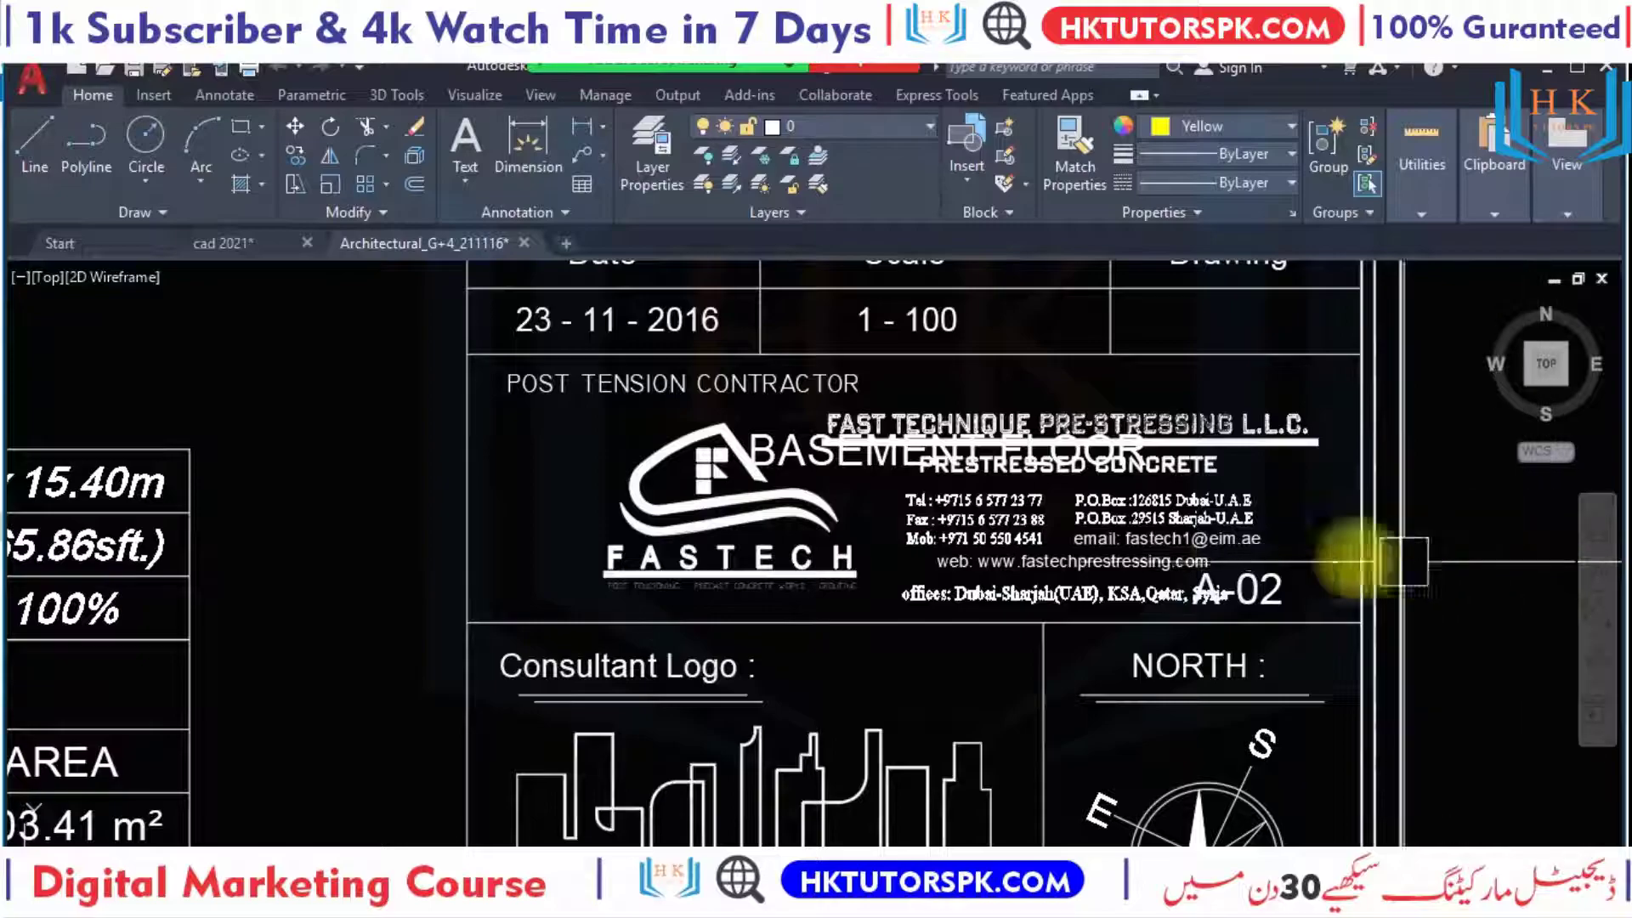
scroll(1190, 535, "up", 2)
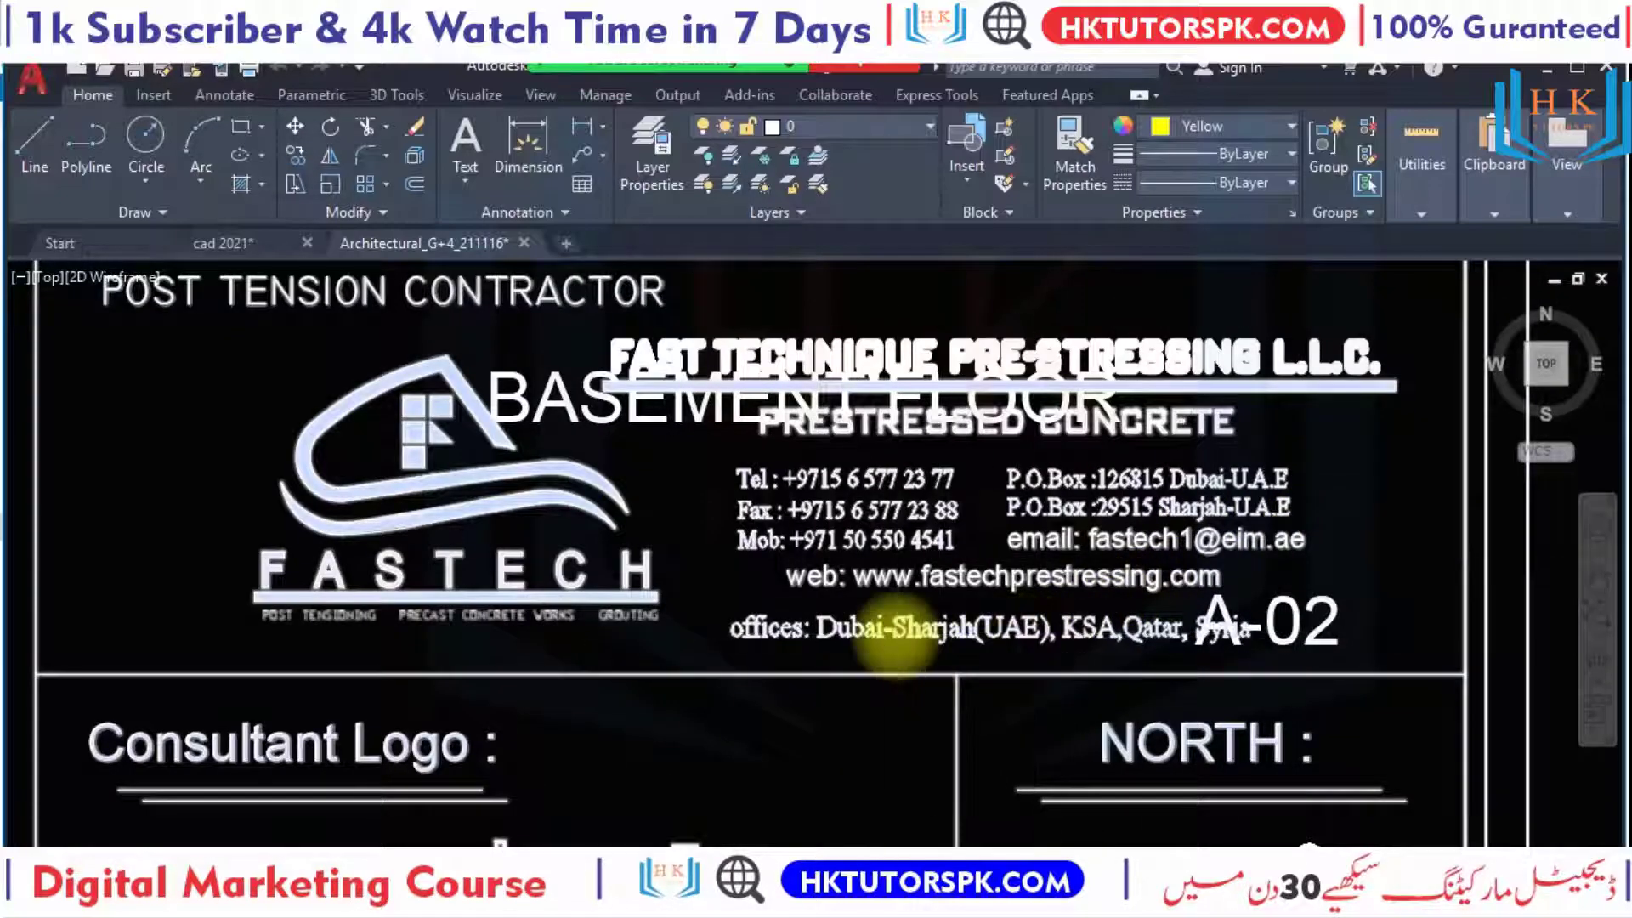
scroll(1020, 655, "up", 3)
middle_click_drag(1173, 666, 747, 692)
scroll(1020, 663, "down", 3)
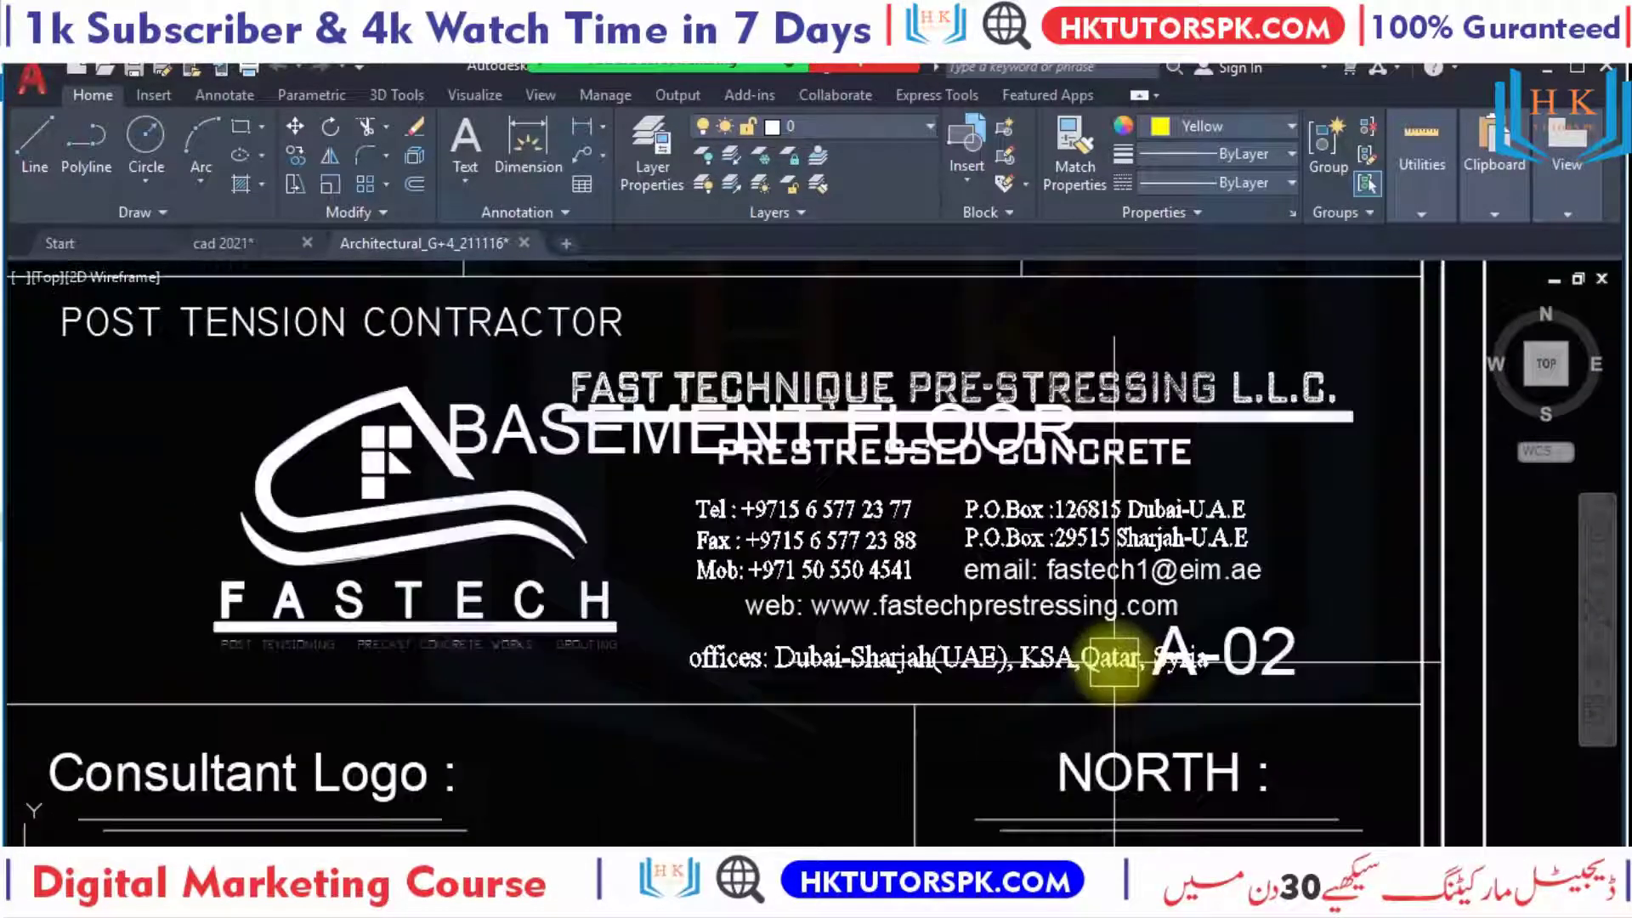
scroll(1071, 663, "up", 3)
Check sheet number A-02 and BASEMENT FLOOR label, then the CITY CENTER / AL AIN, 23-11-2016, 1-100 rows.
middle_click_drag(1256, 655, 794, 674)
scroll(887, 659, "down", 3)
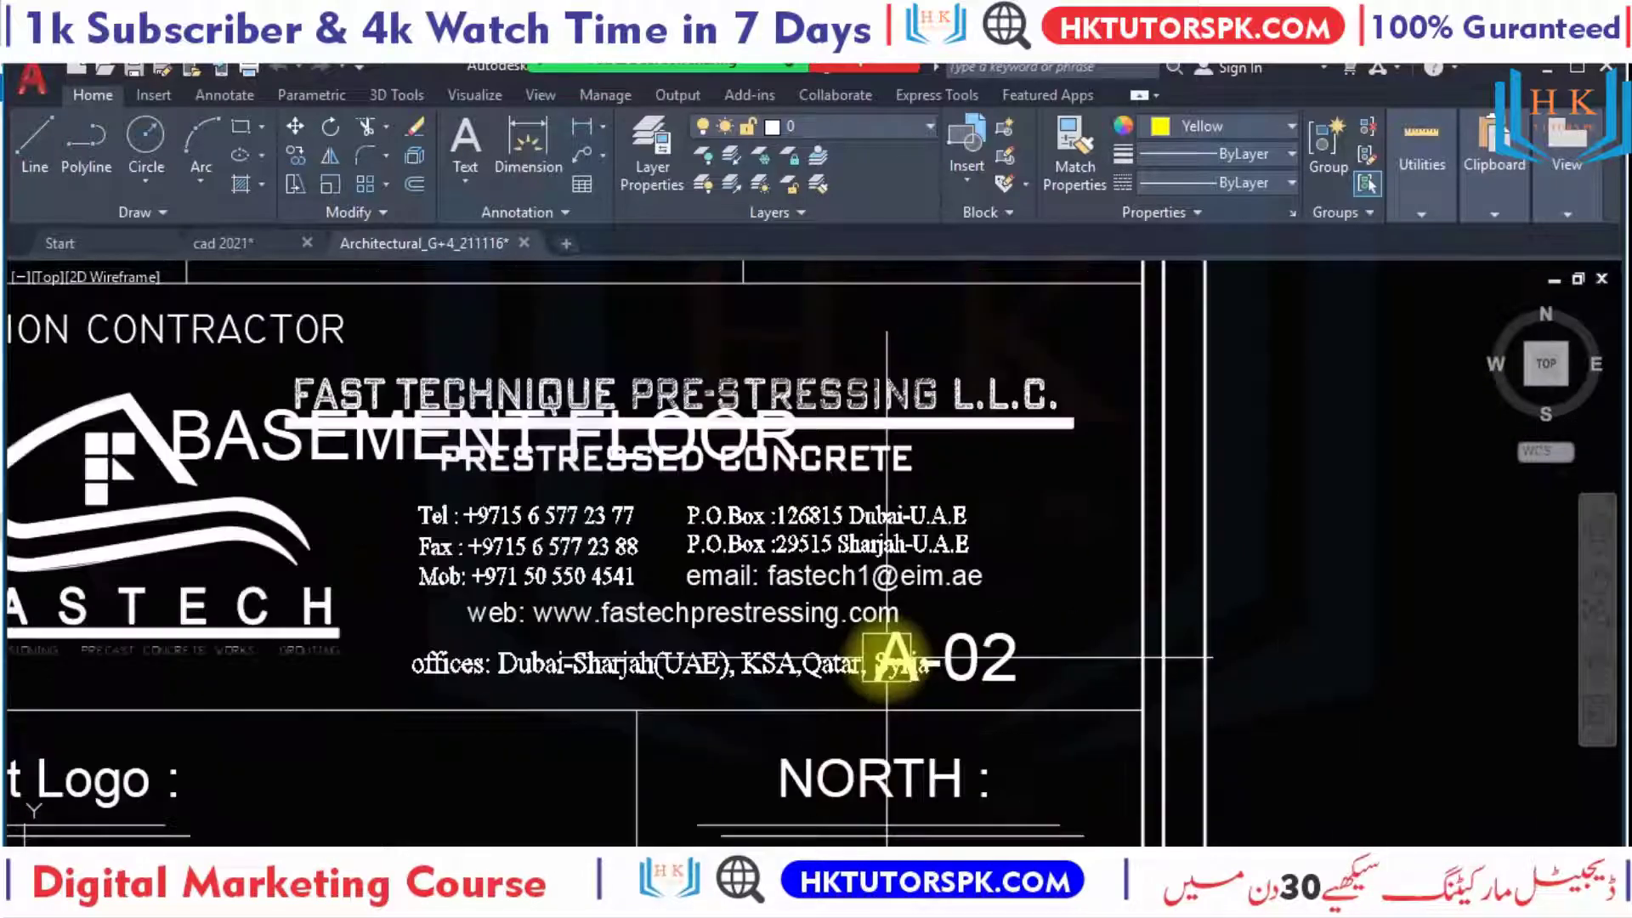
scroll(886, 659, "down", 2)
middle_click_drag(743, 484, 988, 608)
scroll(990, 605, "up", 3)
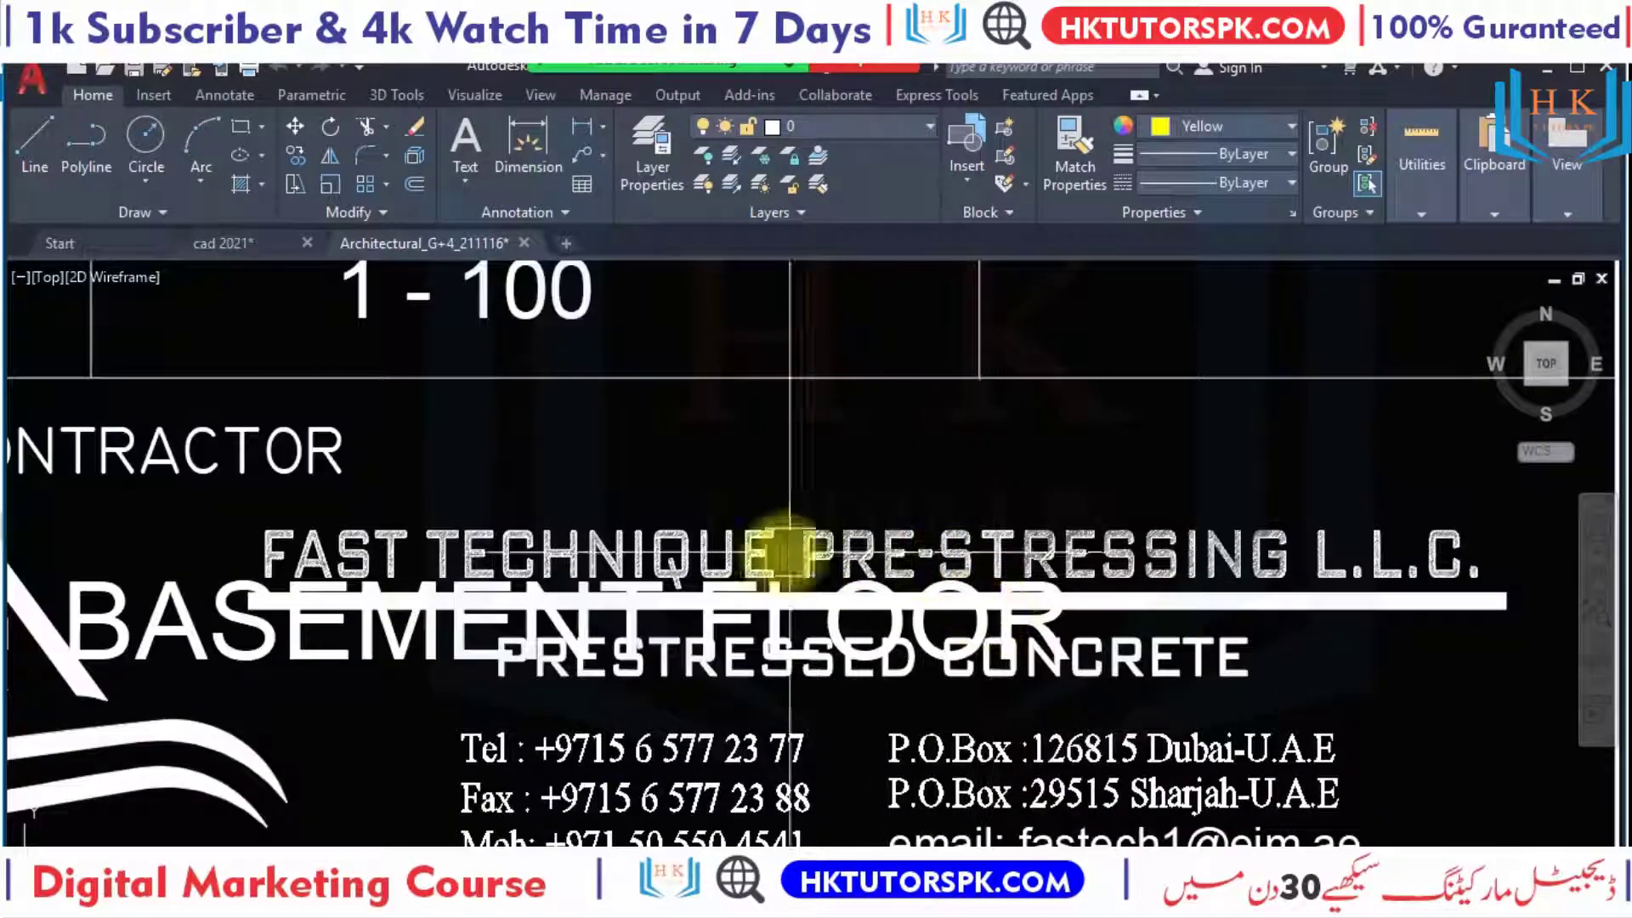
scroll(765, 544, "down", 3)
scroll(747, 539, "down", 1)
middle_click_drag(621, 583, 576, 675)
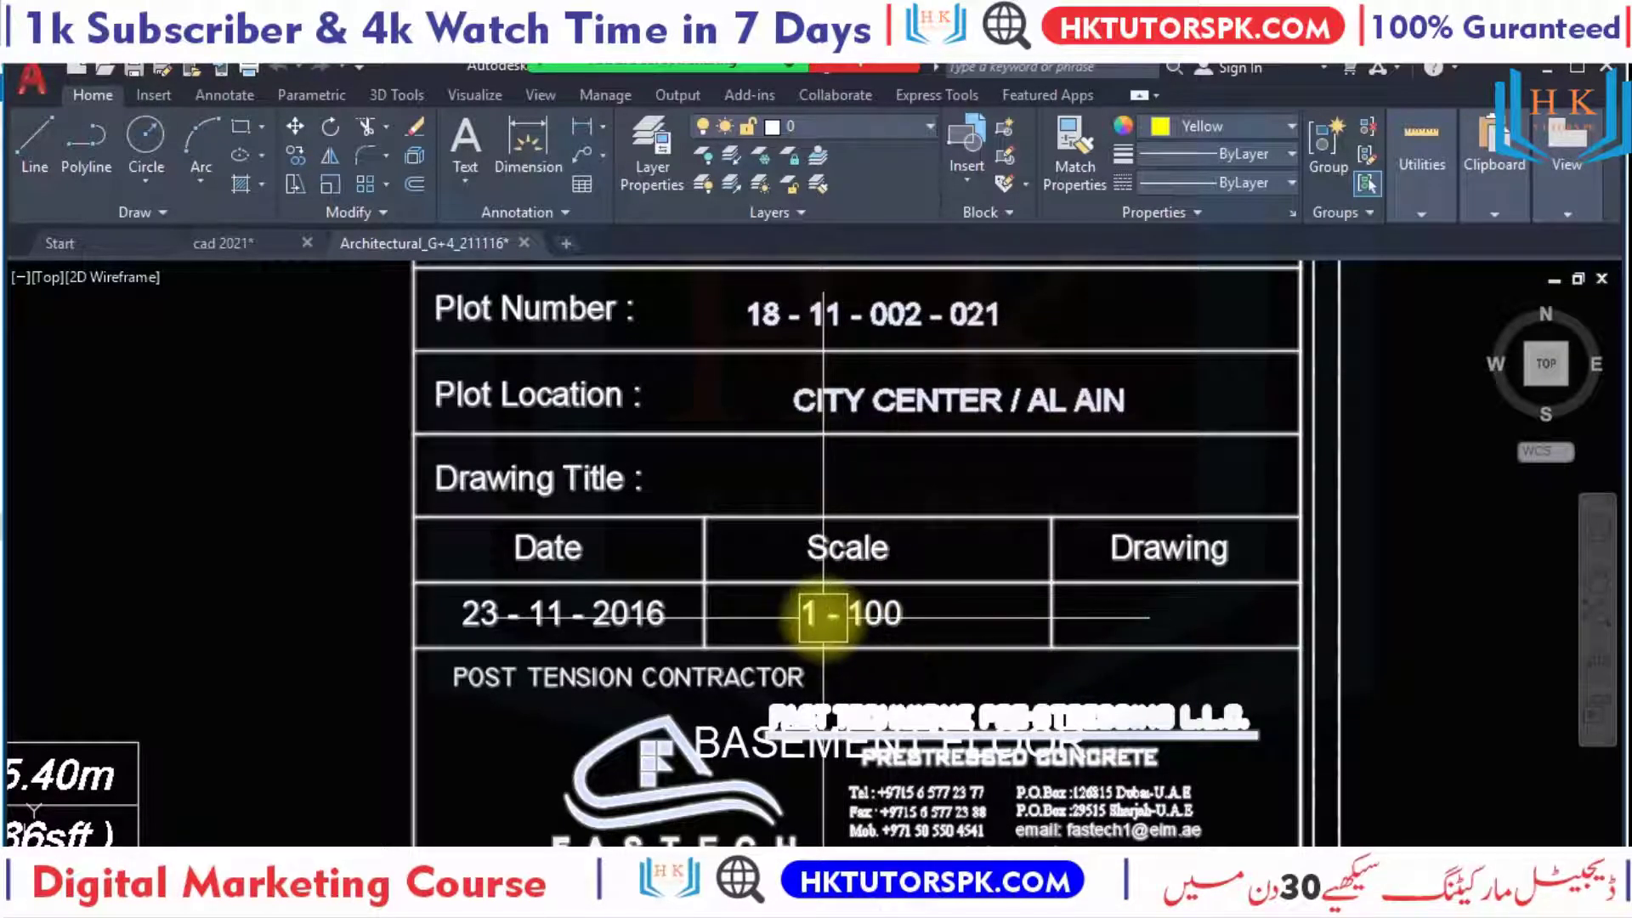
Move up past the plot number rows to the Project Title box and owner list.
middle_click_drag(872, 532, 893, 609)
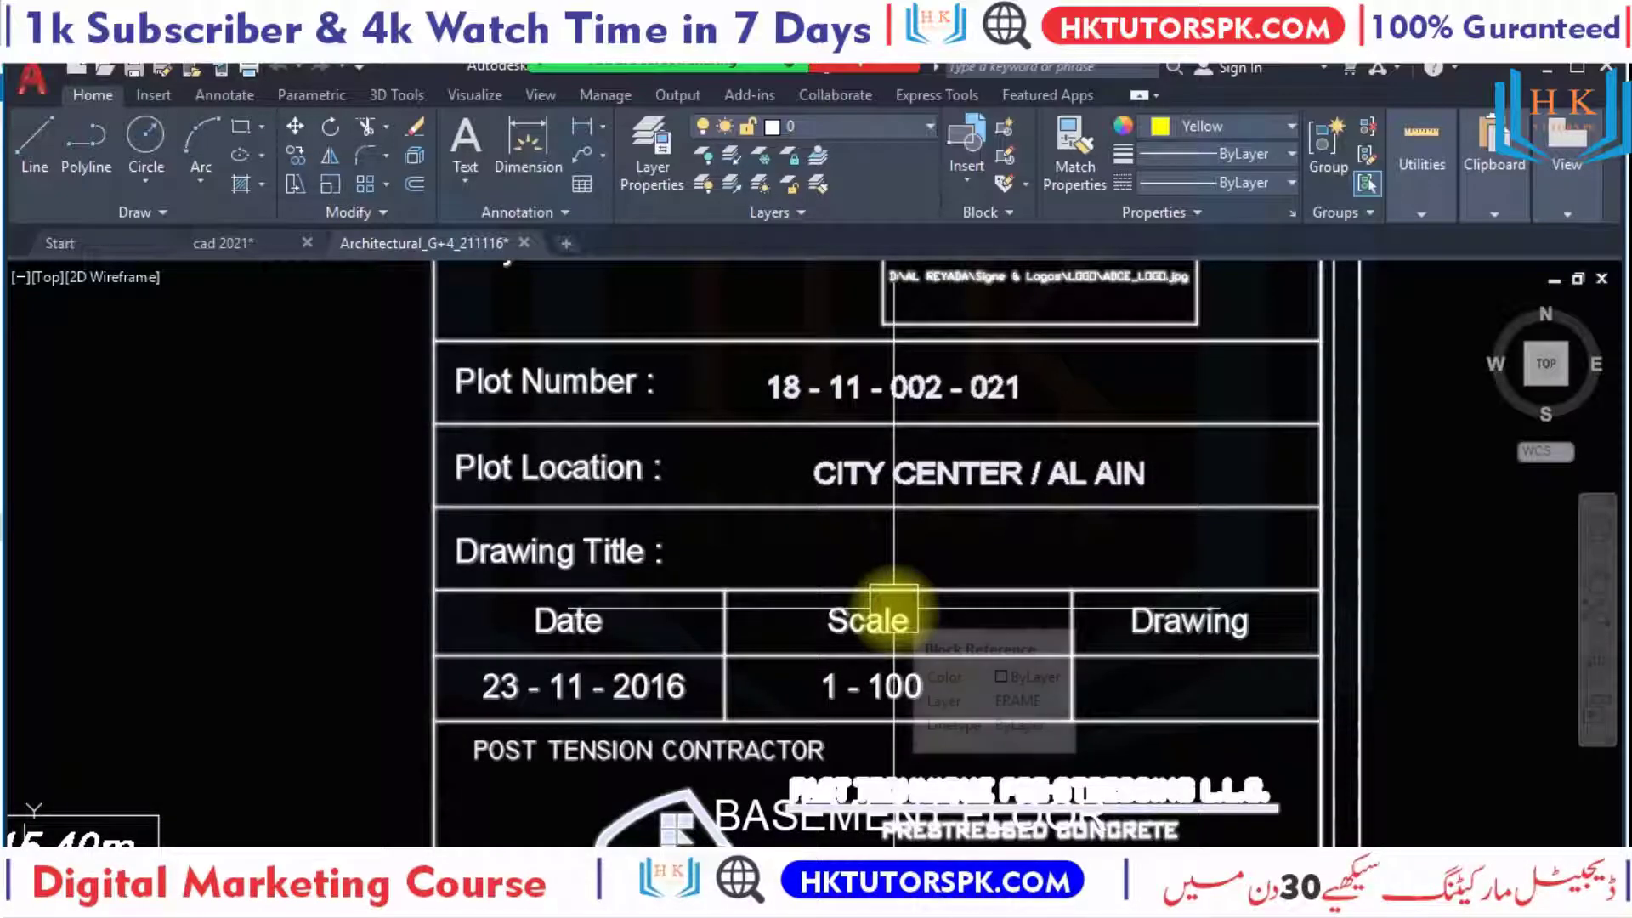
middle_click_drag(934, 635, 940, 754)
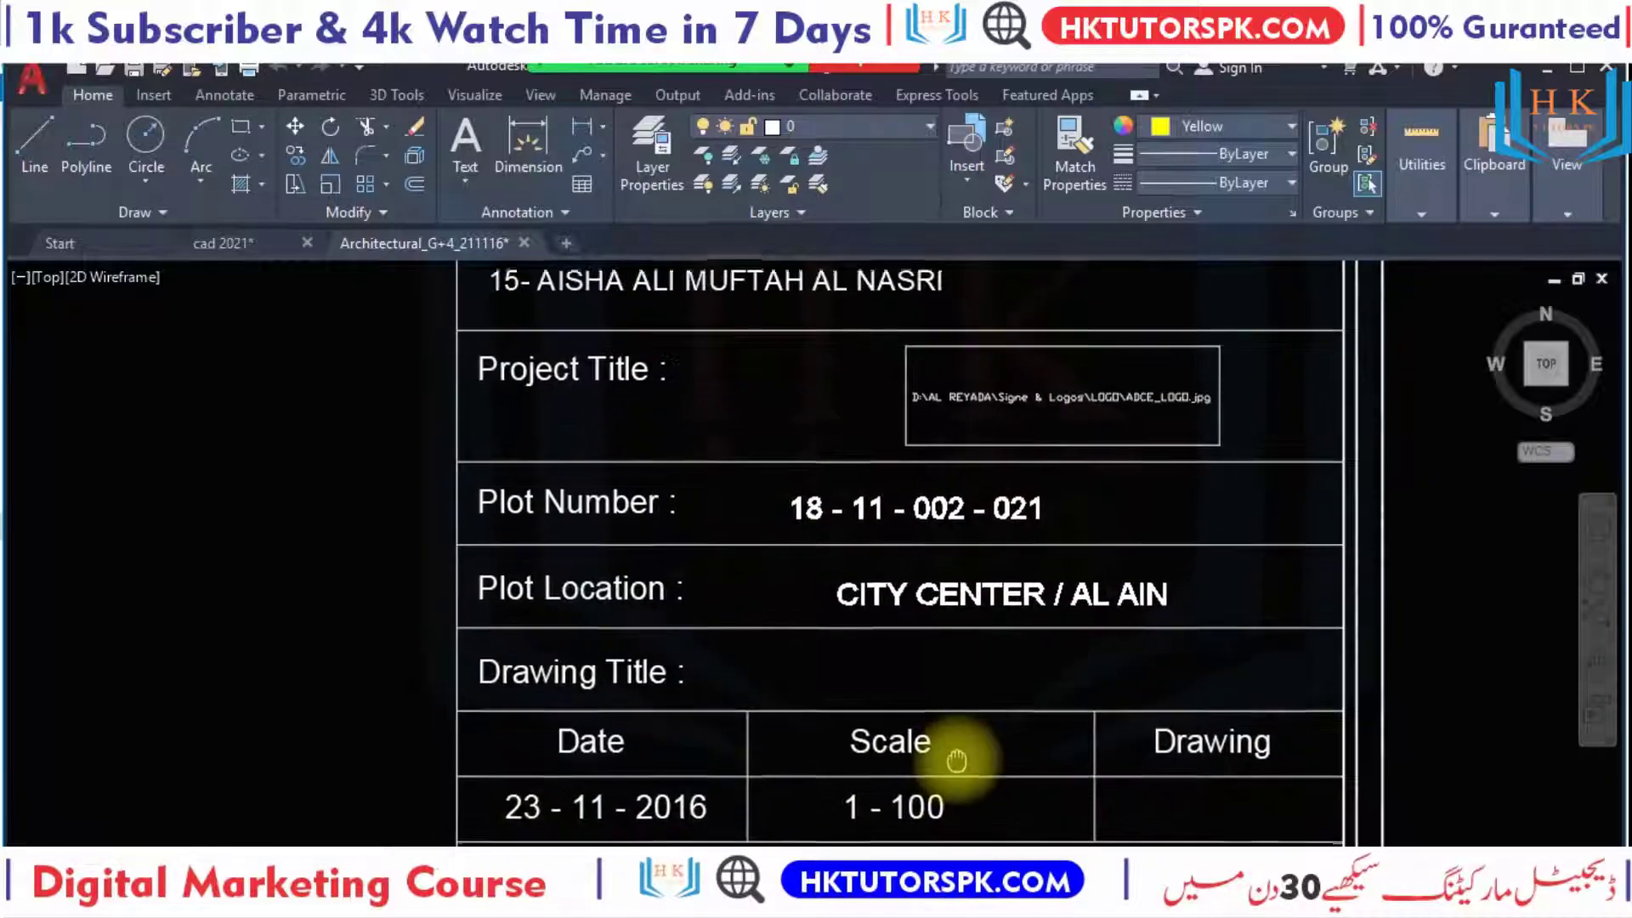
middle_click_drag(941, 521, 880, 784)
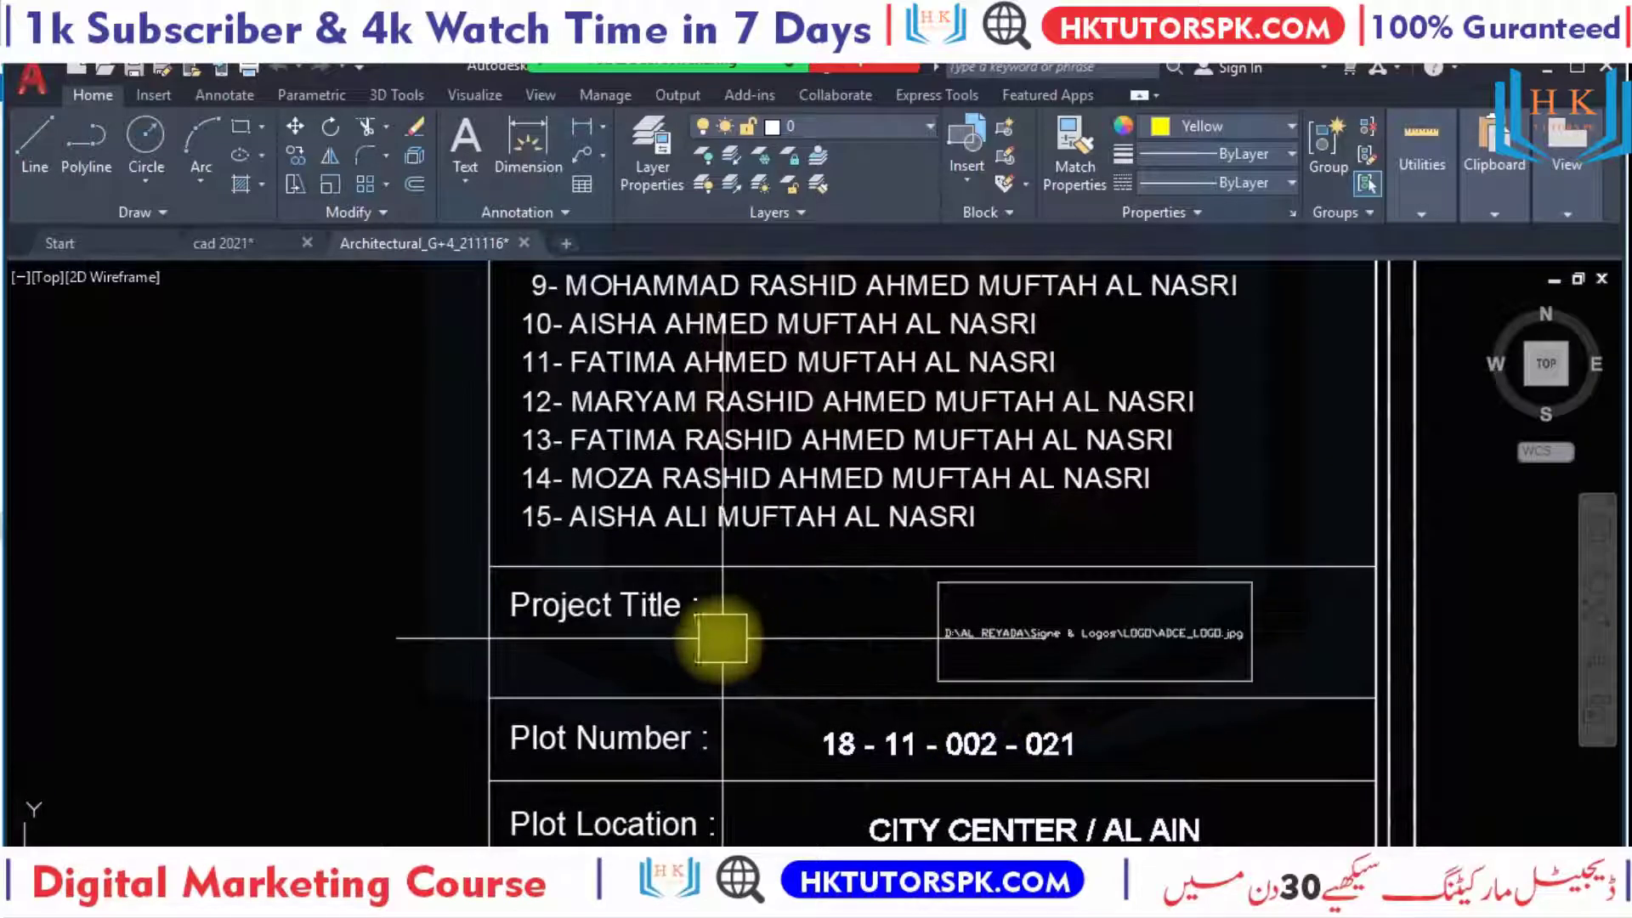
scroll(1039, 633, "up", 2)
scroll(1156, 646, "up", 3)
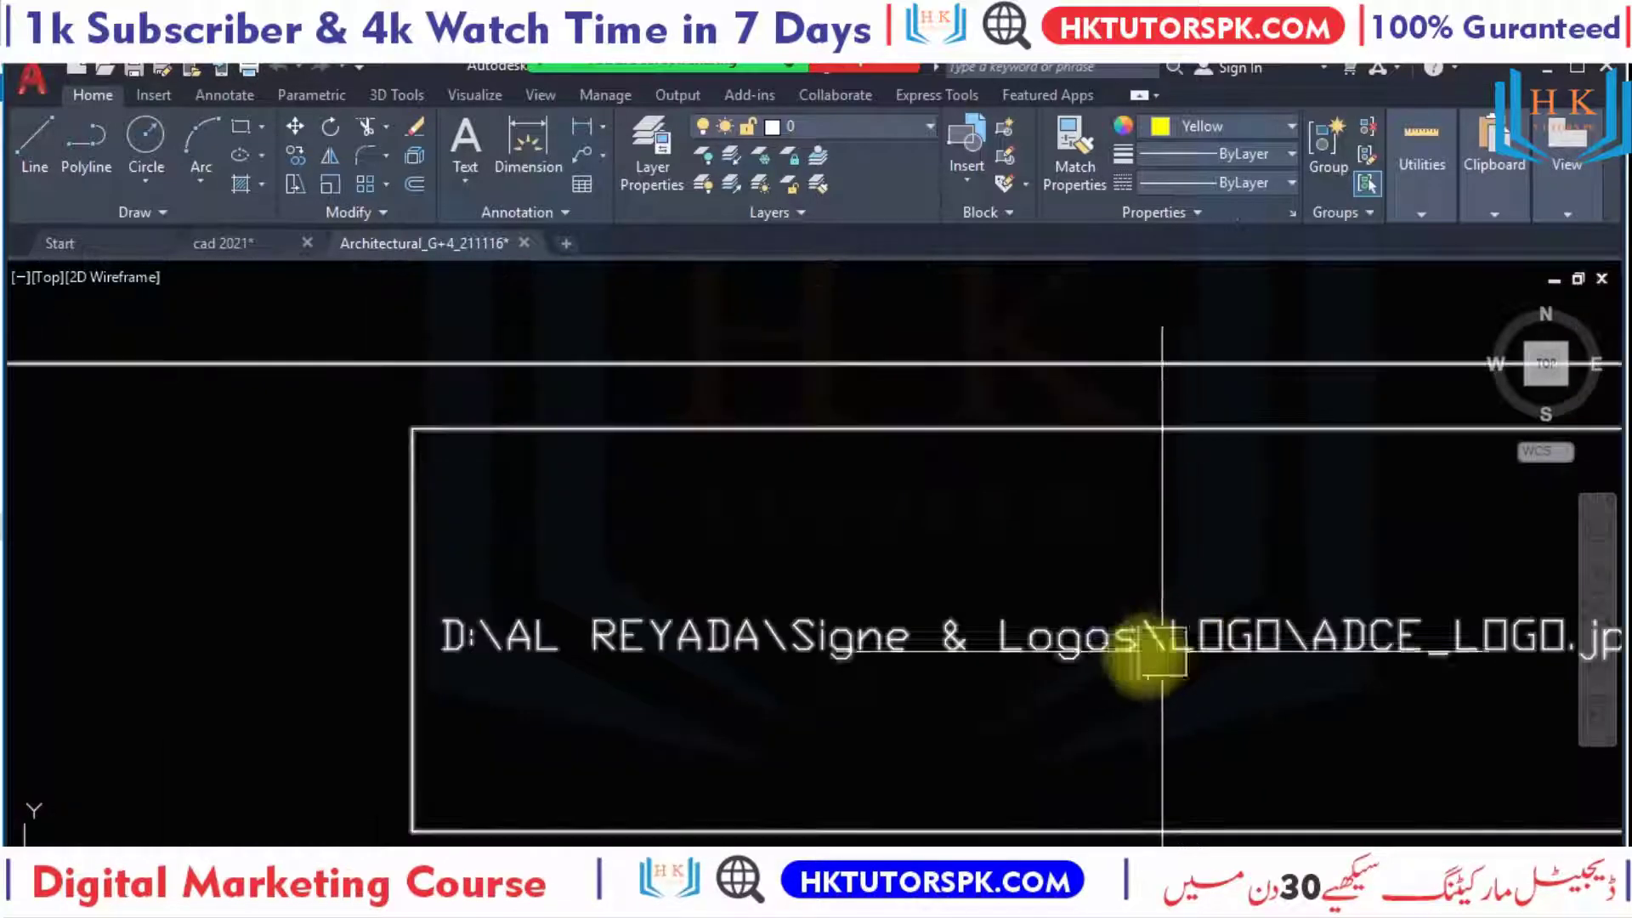
Read the missing ADCE_LOGO.jpg image path, then return to the owner list.
middle_click_drag(1151, 655, 680, 663)
middle_click_drag(587, 641, 728, 641)
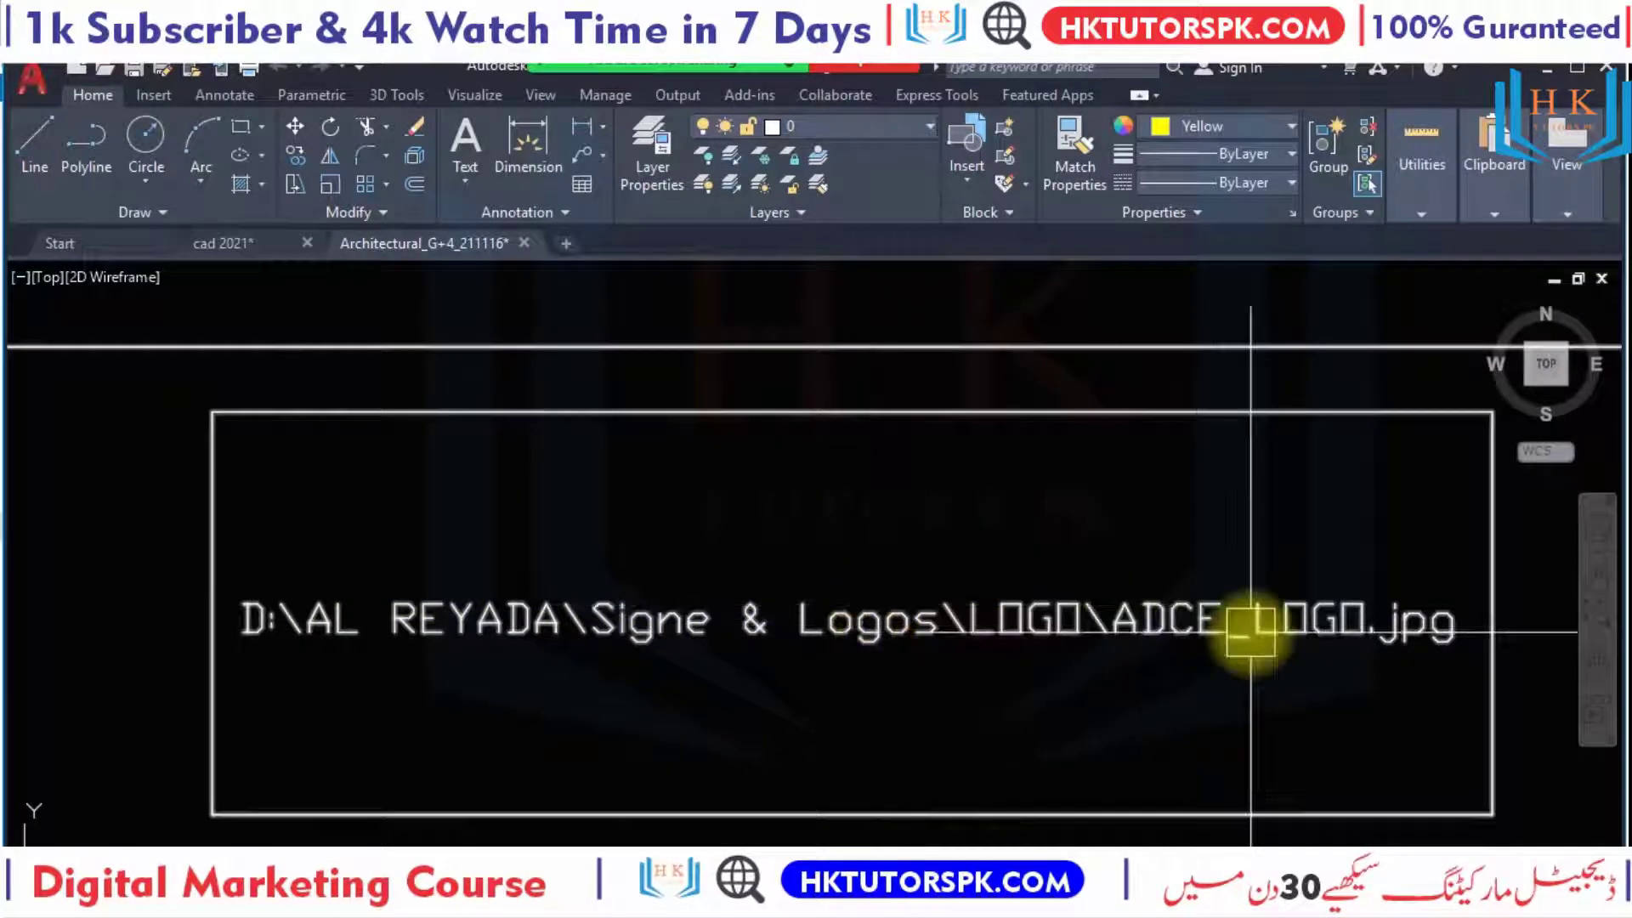
scroll(1252, 634, "down", 2)
scroll(776, 626, "down", 3)
middle_click_drag(776, 627, 846, 770)
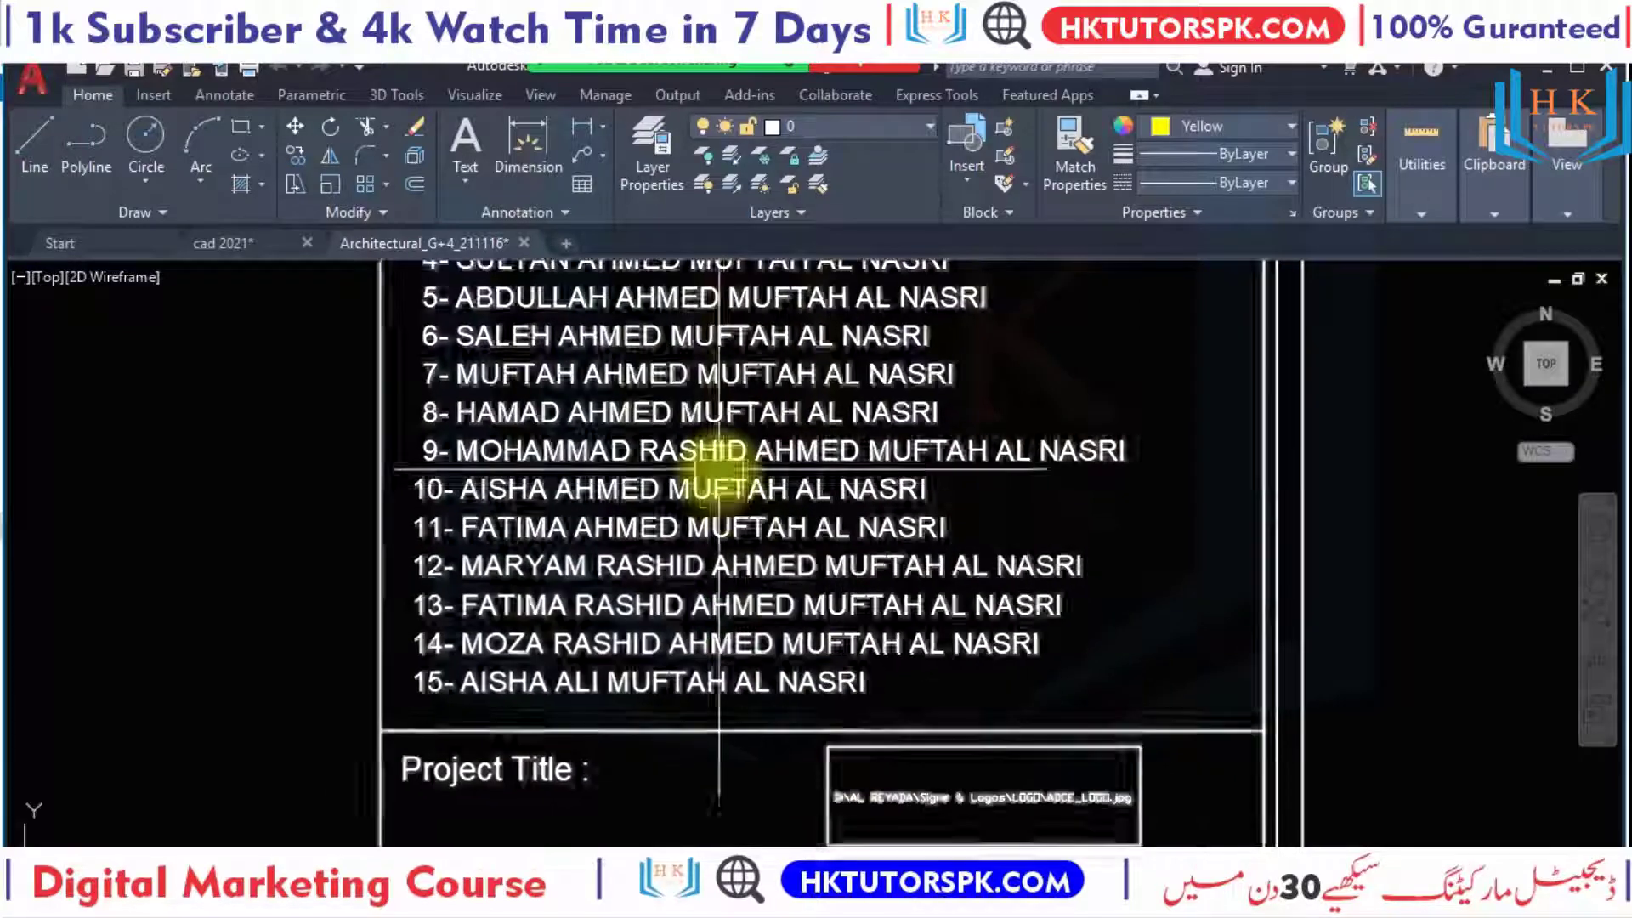
Read the client names list, lines 3–12, below the Number of Floors row.
middle_click_drag(719, 467, 819, 586)
scroll(632, 367, "up", 2)
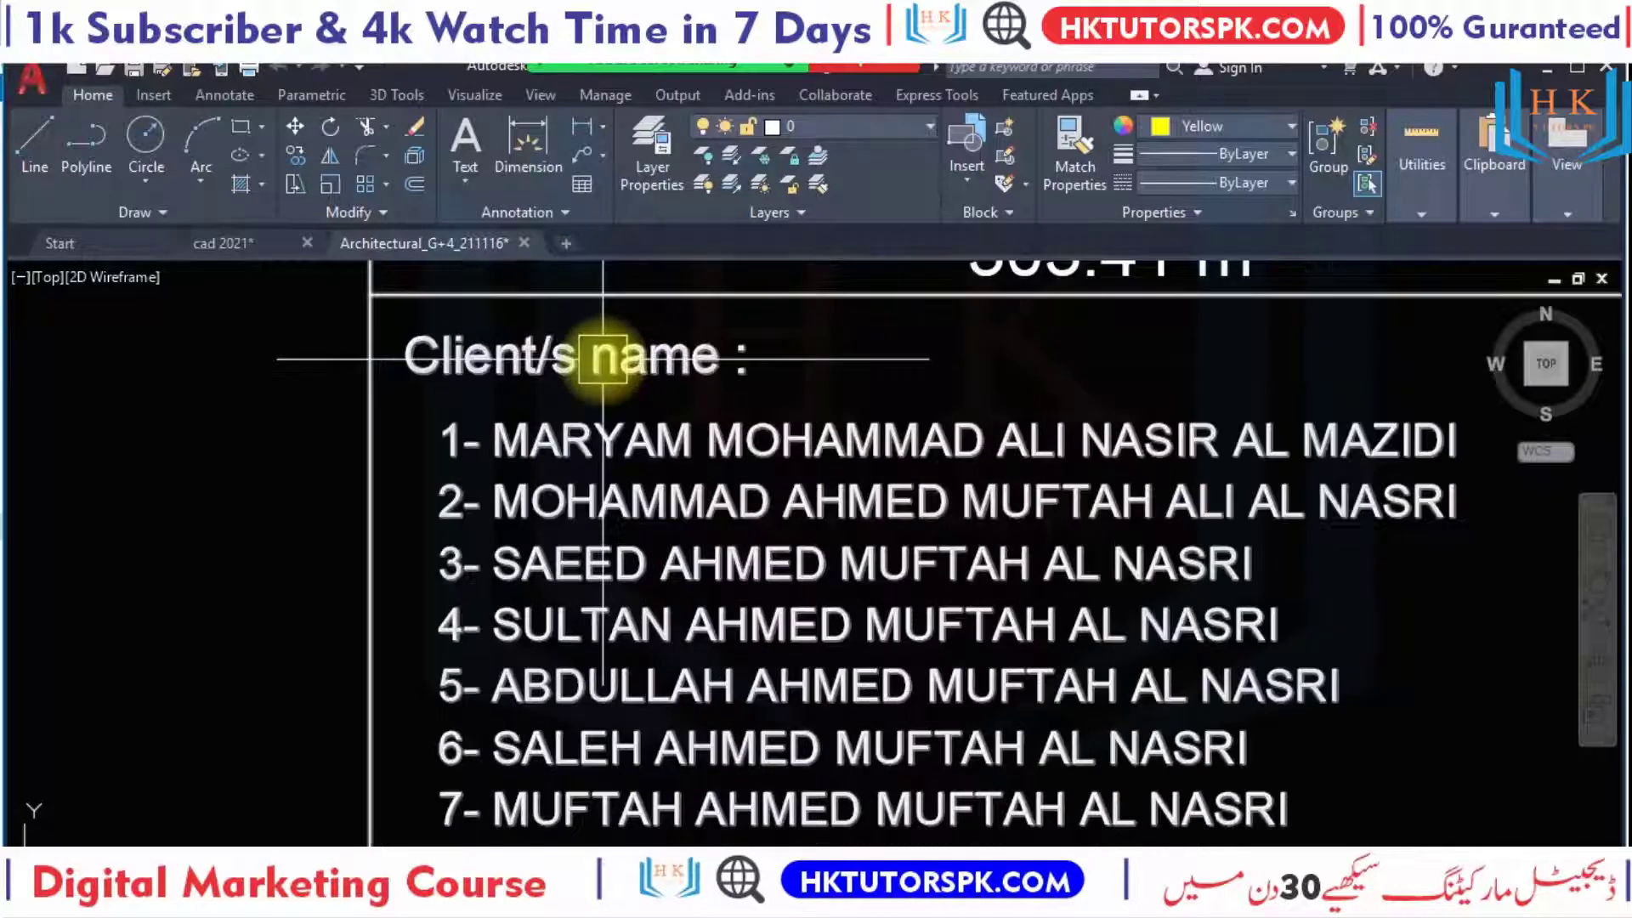
scroll(526, 359, "up", 2)
middle_click_drag(474, 382, 474, 400)
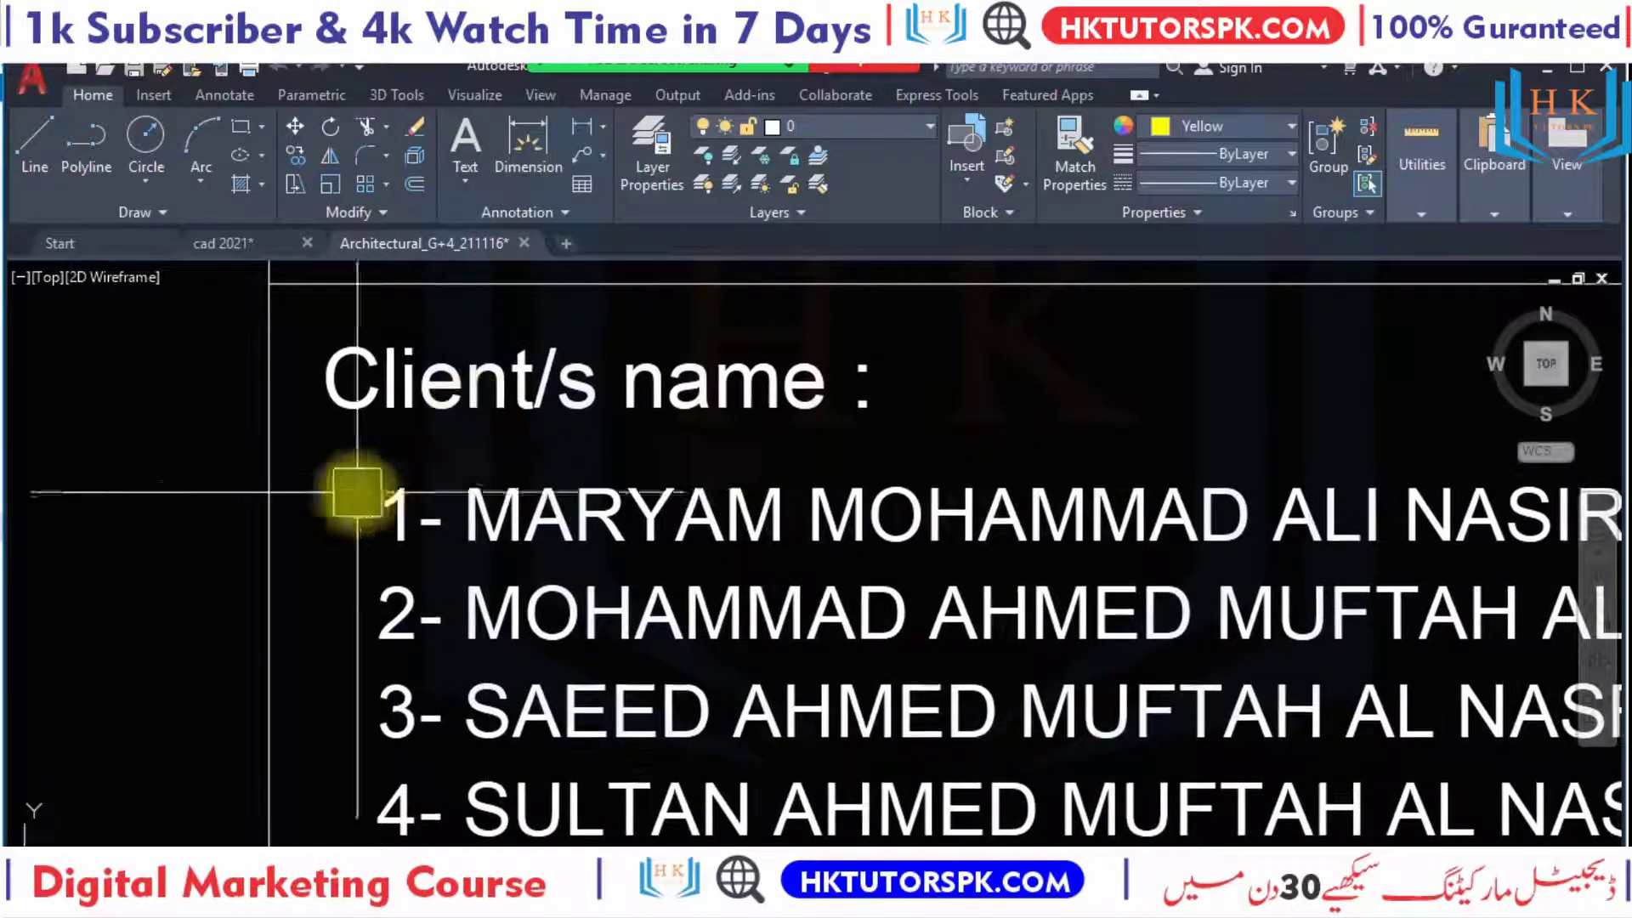
mouse_move(957, 513)
middle_mouse_down()
mouse_move(630, 532)
mouse_move(688, 506)
middle_mouse_up()
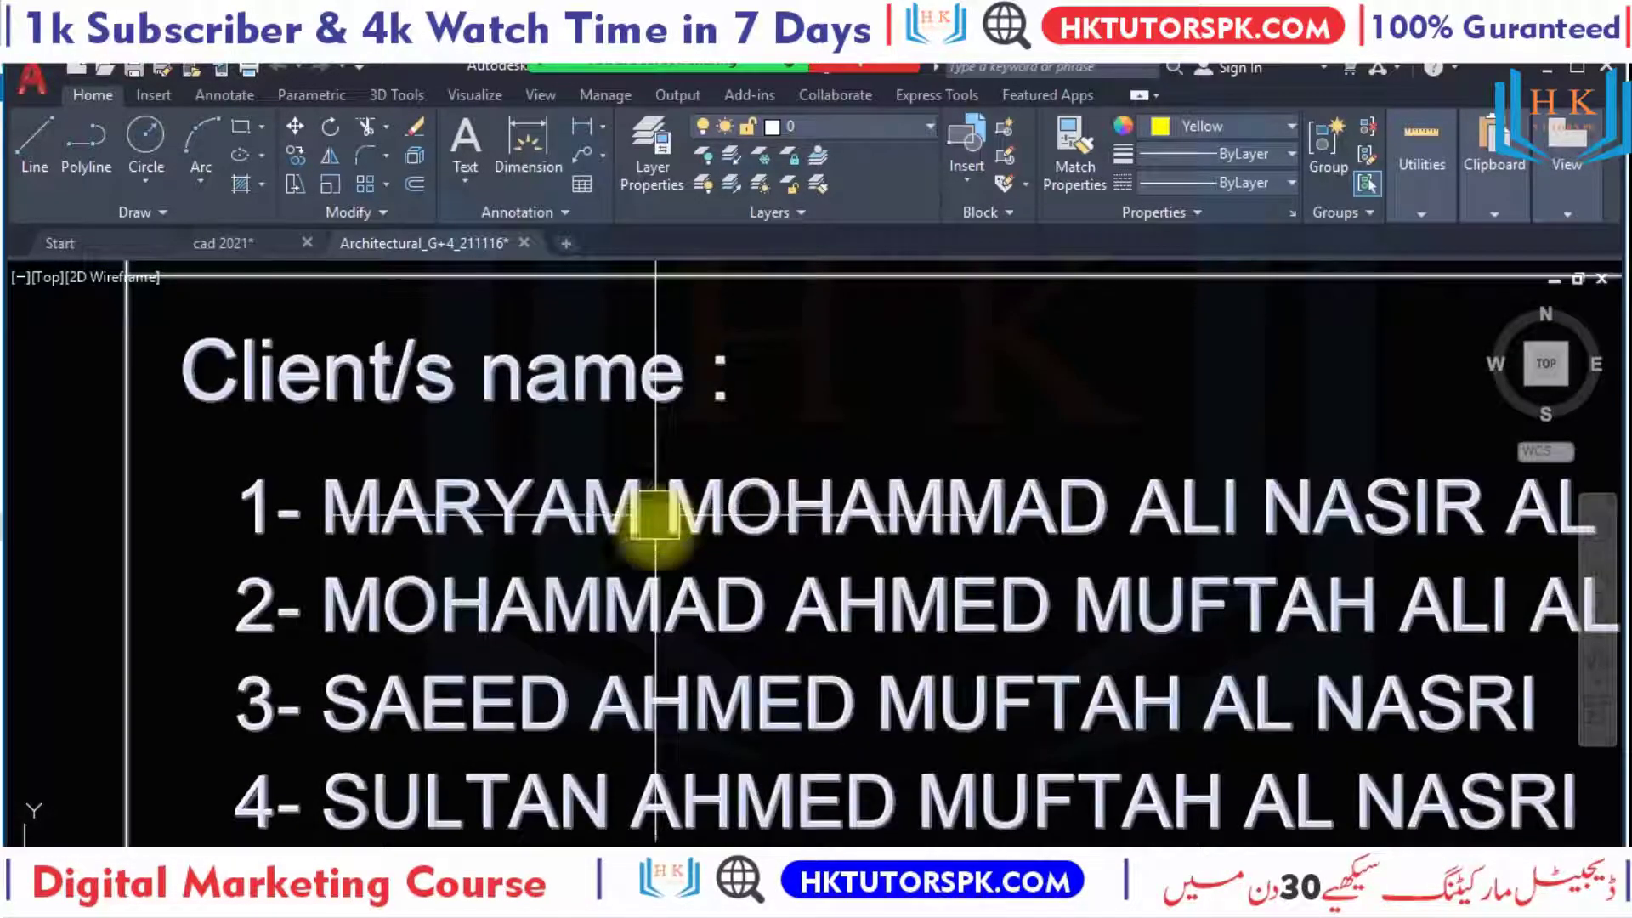
scroll(666, 627, "down", 2)
middle_click_drag(776, 678, 831, 547)
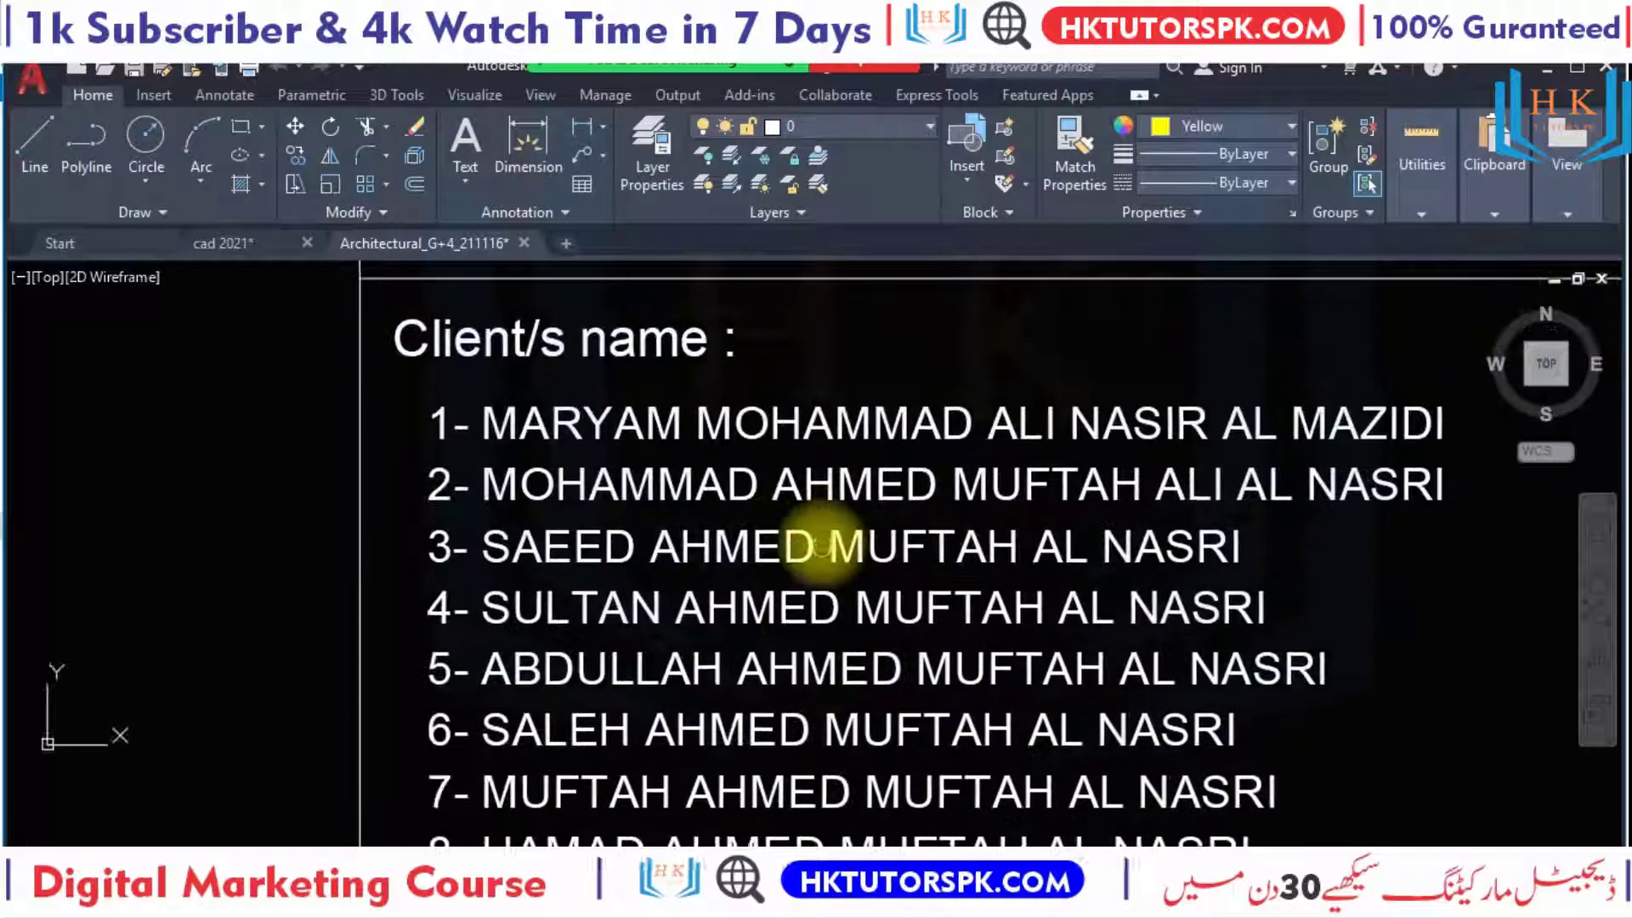
mouse_move(838, 375)
middle_mouse_down()
mouse_move(773, 466)
mouse_move(749, 555)
mouse_move(740, 324)
middle_mouse_up()
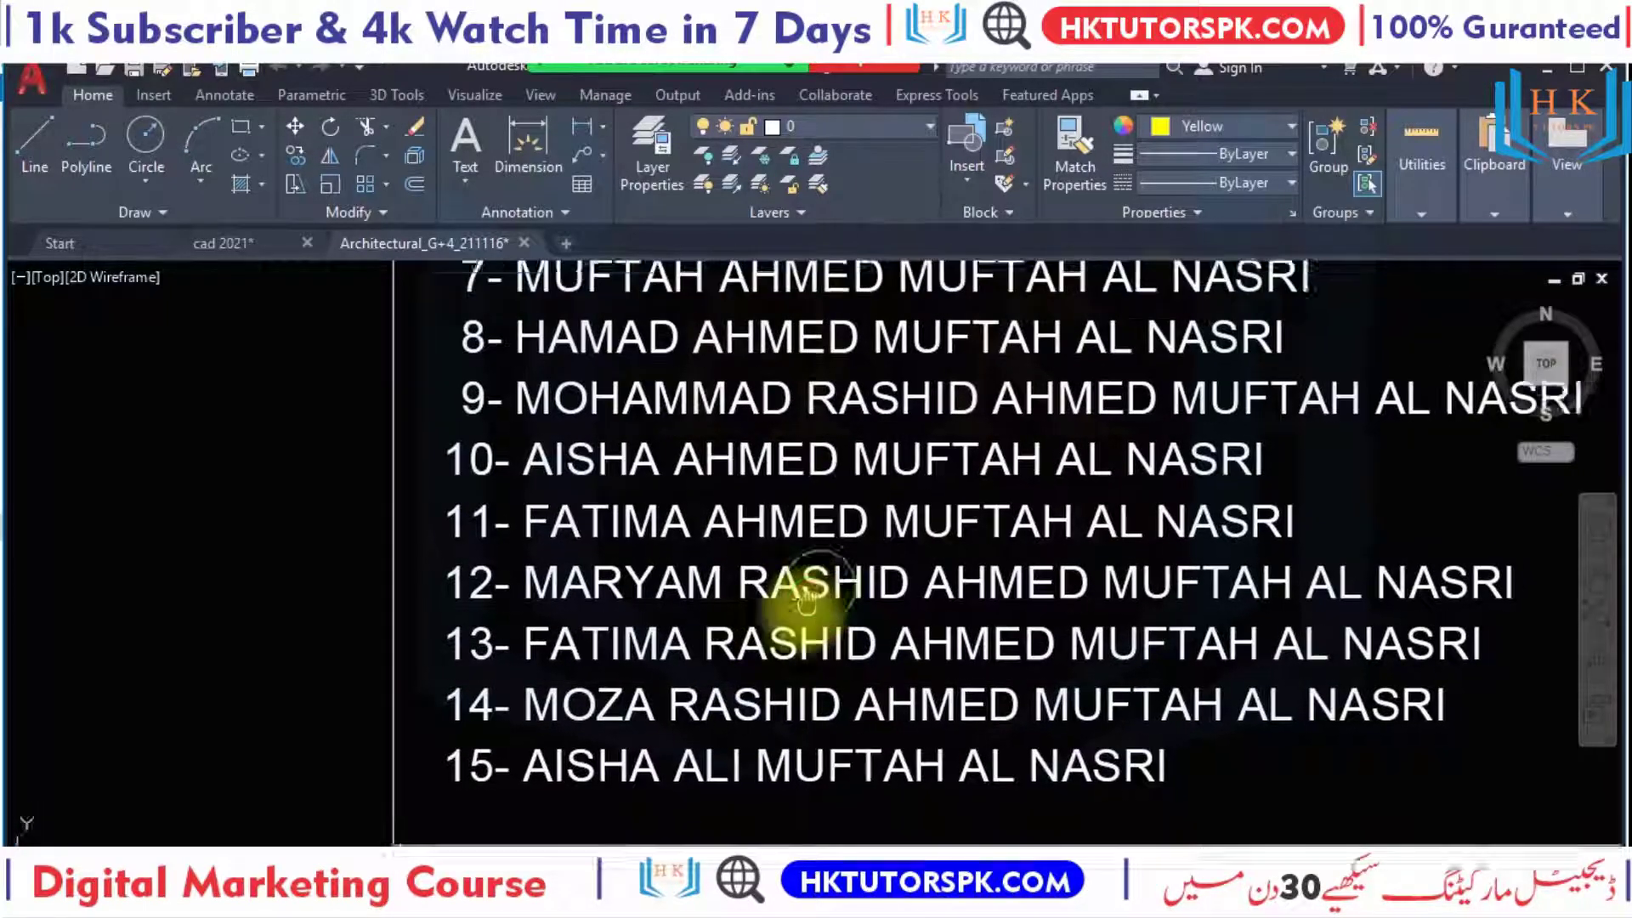
Move up to the Ratio Built row of the plot-area table.
scroll(791, 627, "down", 1)
scroll(791, 497, "up", 1)
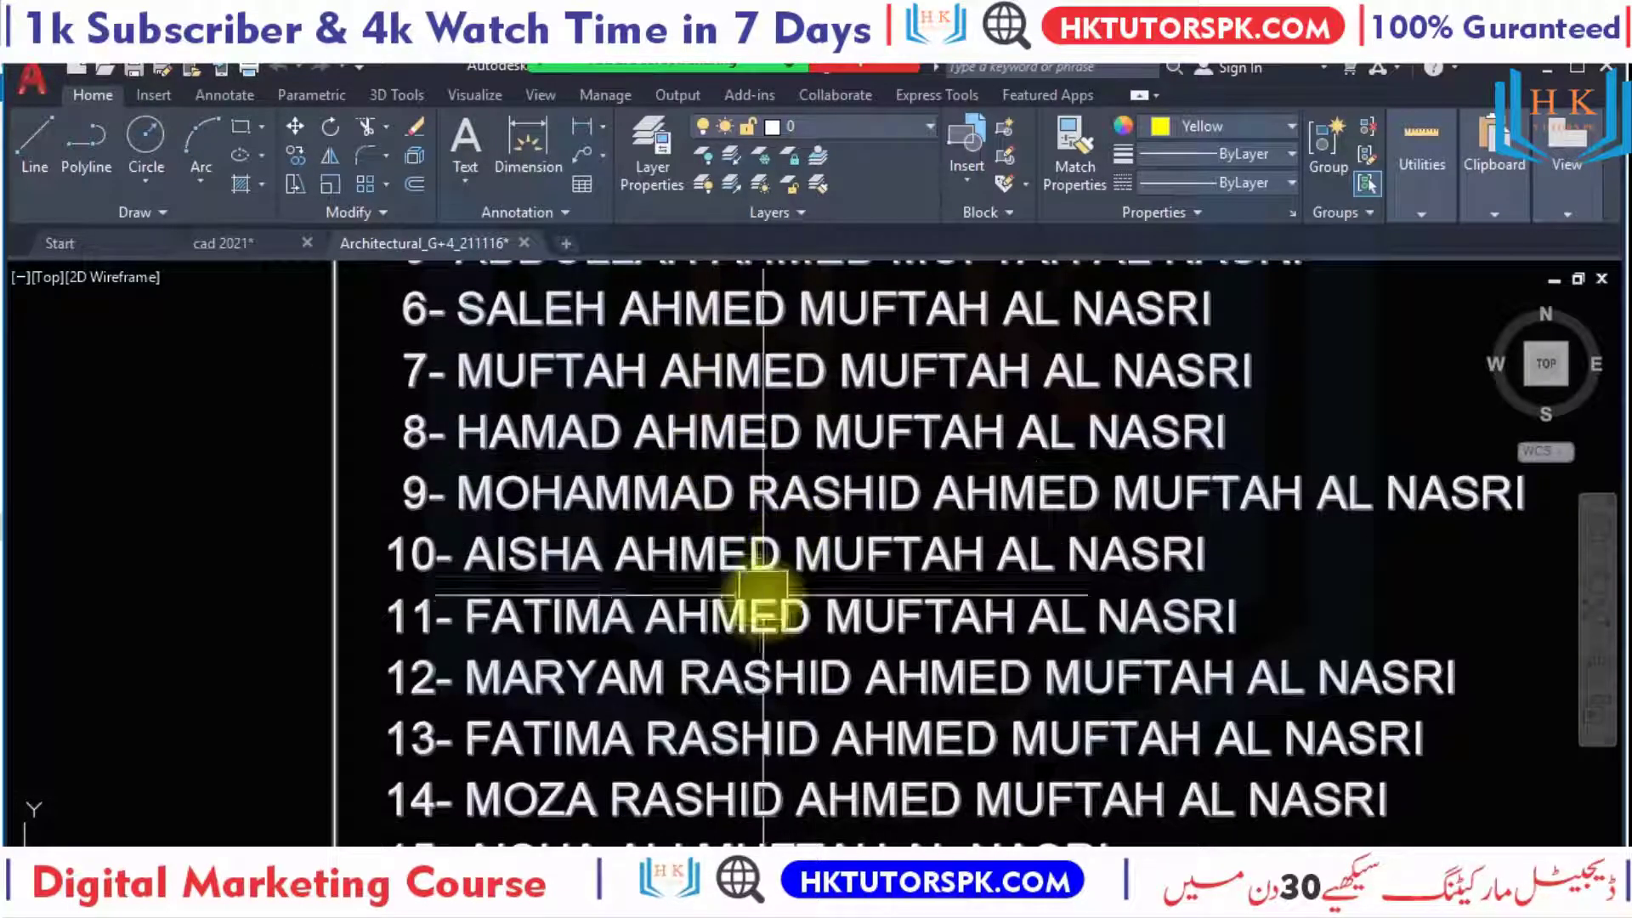
scroll(965, 510, "down", 1)
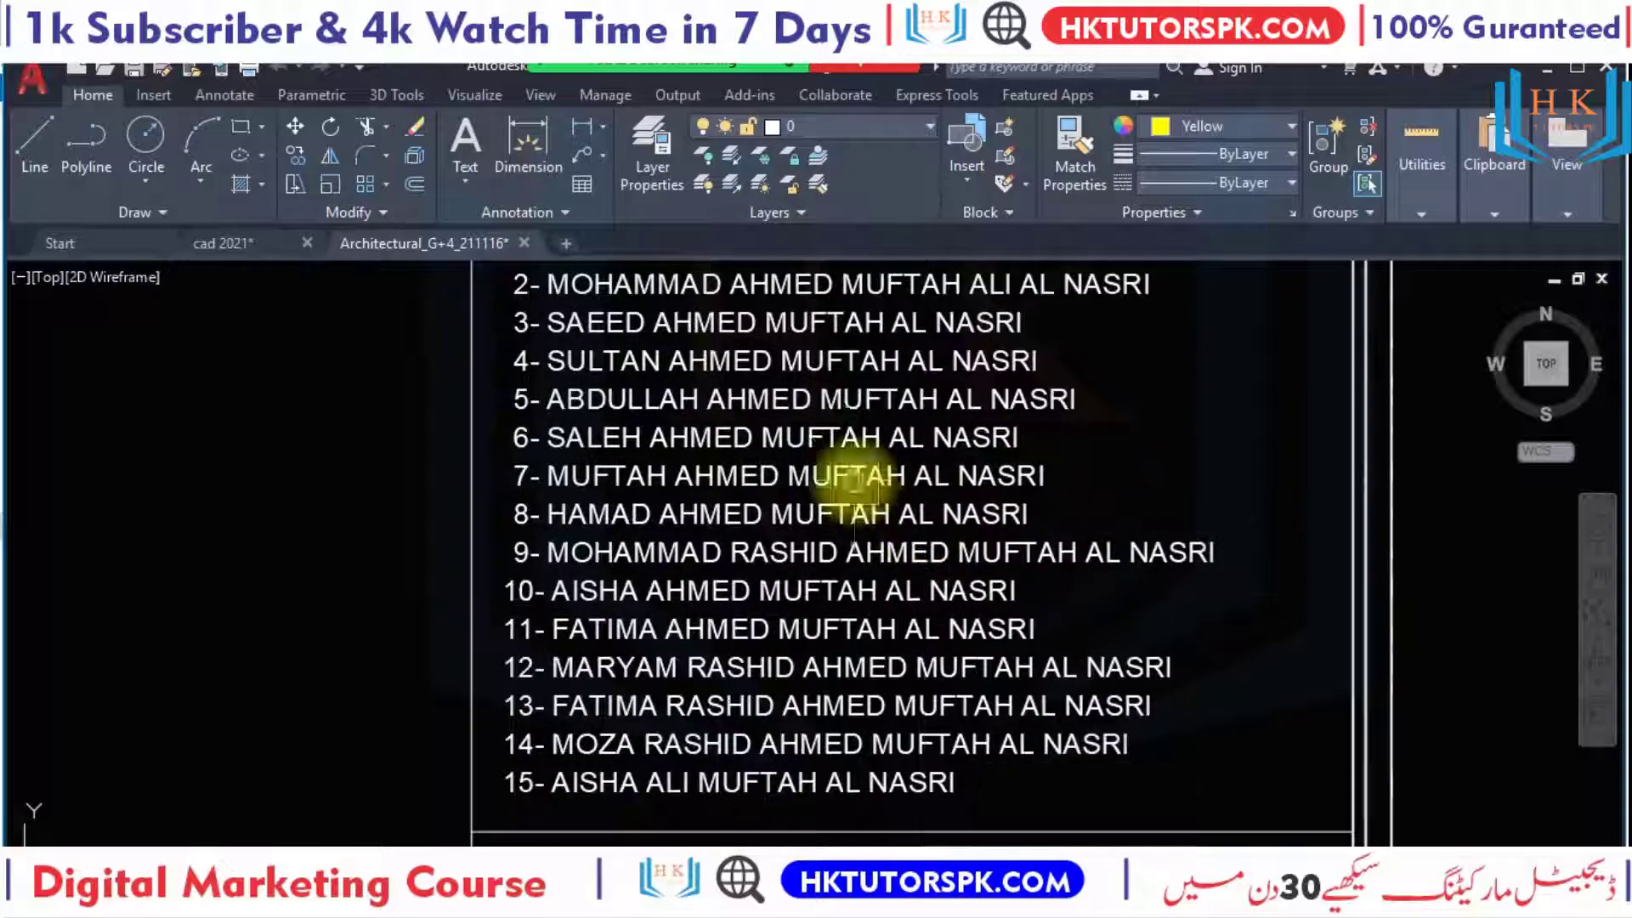
scroll(846, 466, "down", 1)
mouse_move(827, 650)
middle_mouse_down()
mouse_move(1038, 714)
mouse_move(874, 655)
middle_mouse_up()
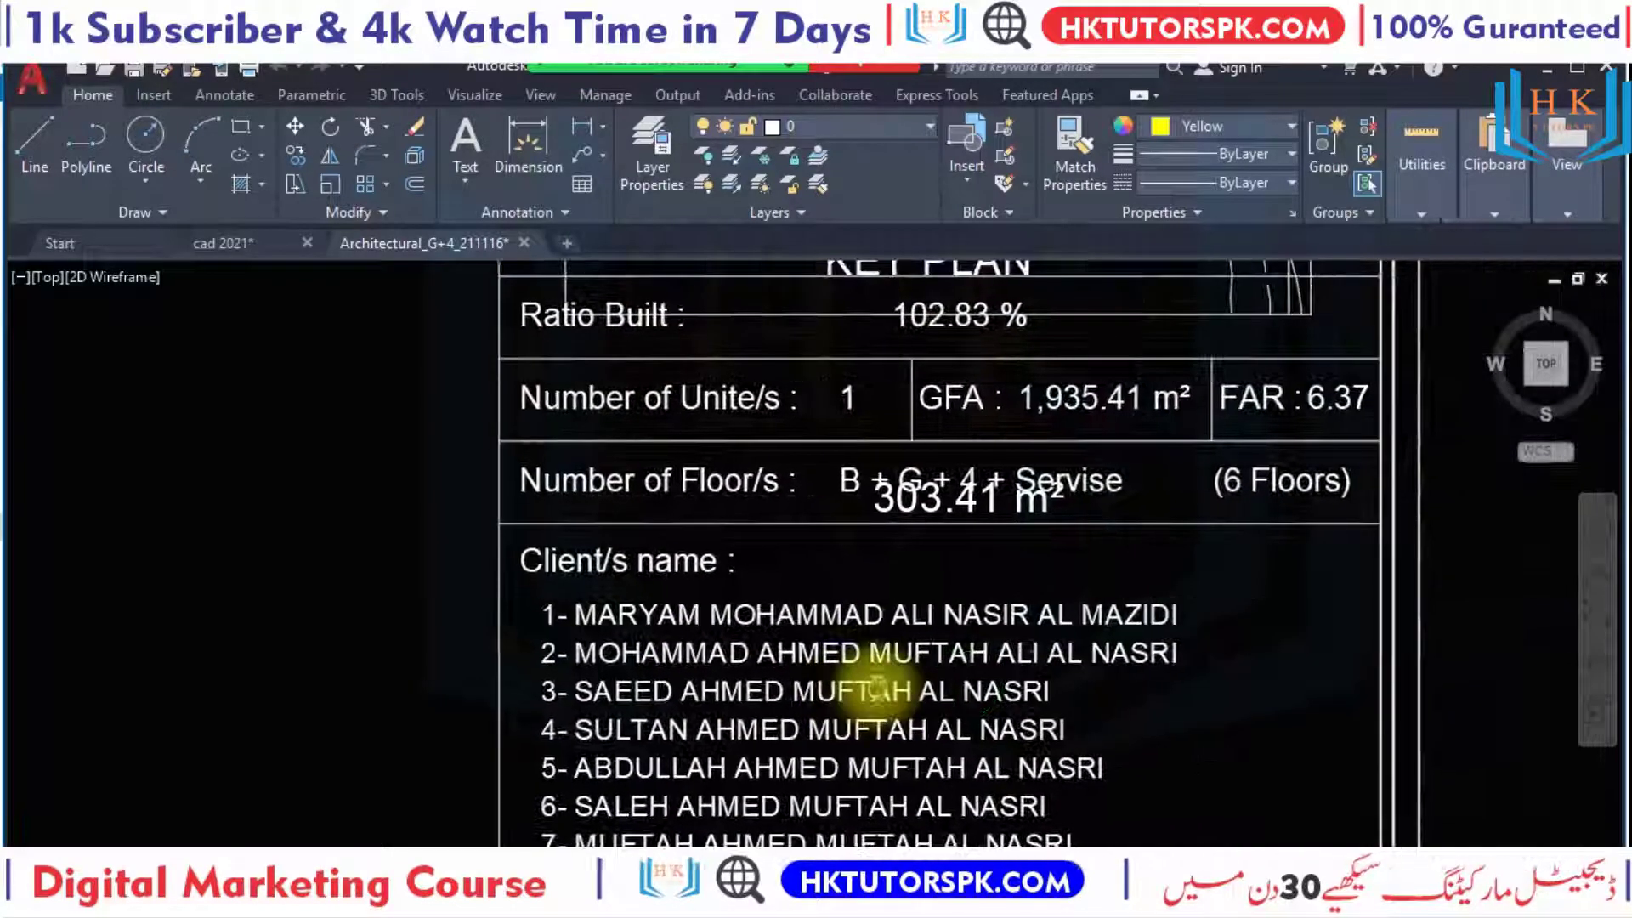
scroll(669, 625, "up", 2)
scroll(672, 633, "up", 1)
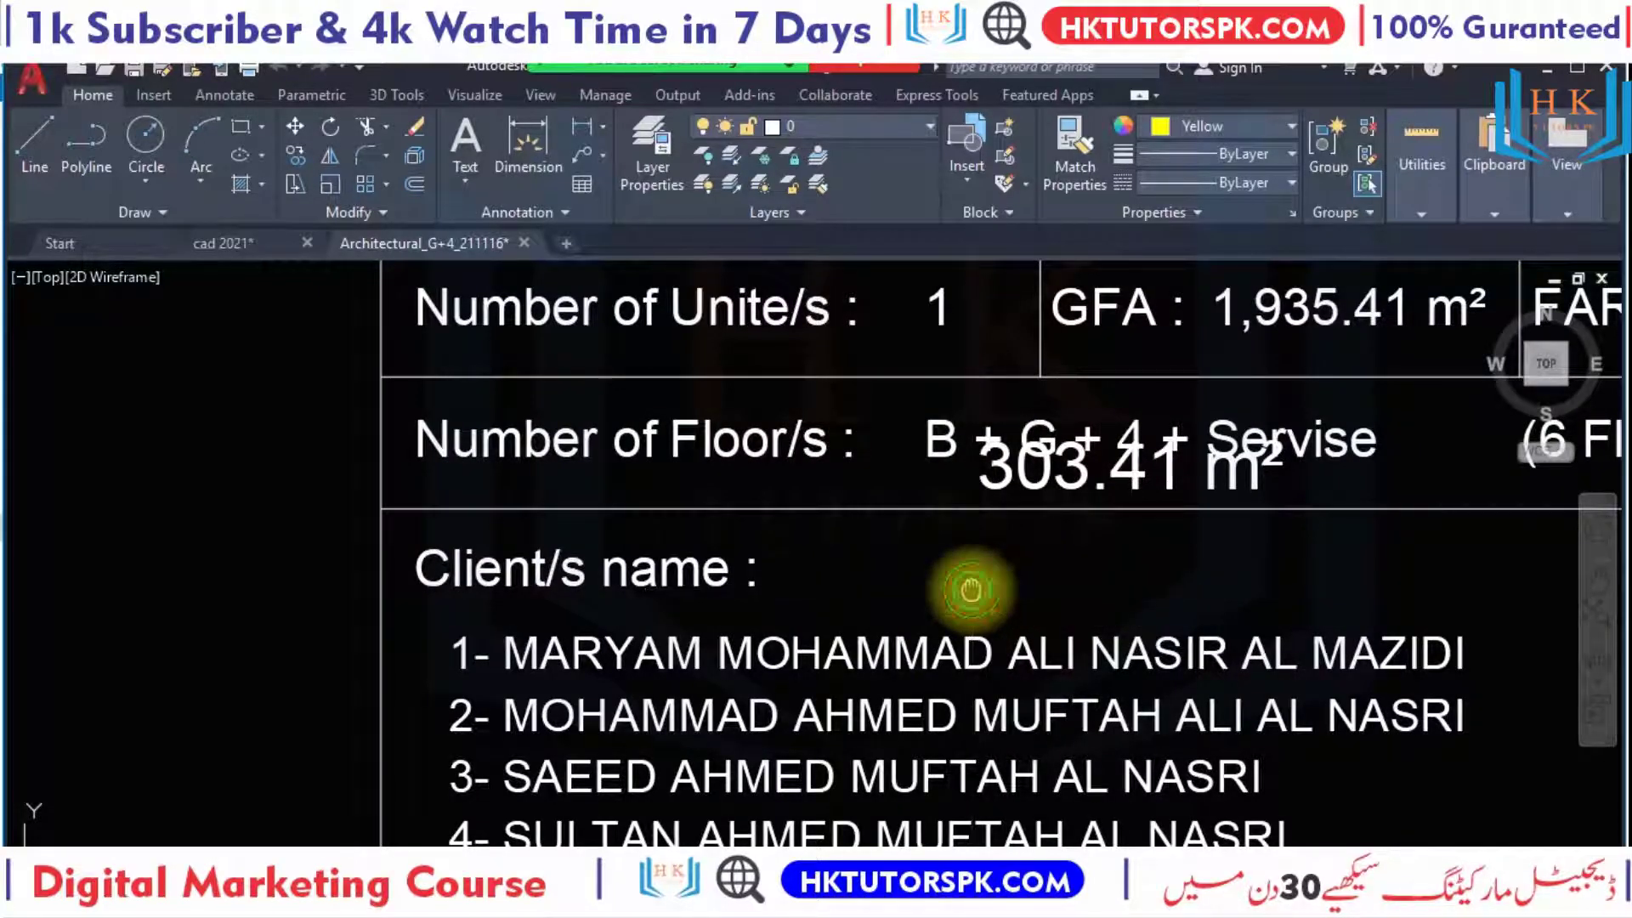
Review the upper plot-area table rows up to the Ratio Built and KEY PLAN rows.
middle_click_drag(970, 590, 896, 658)
middle_click_drag(903, 650, 888, 673)
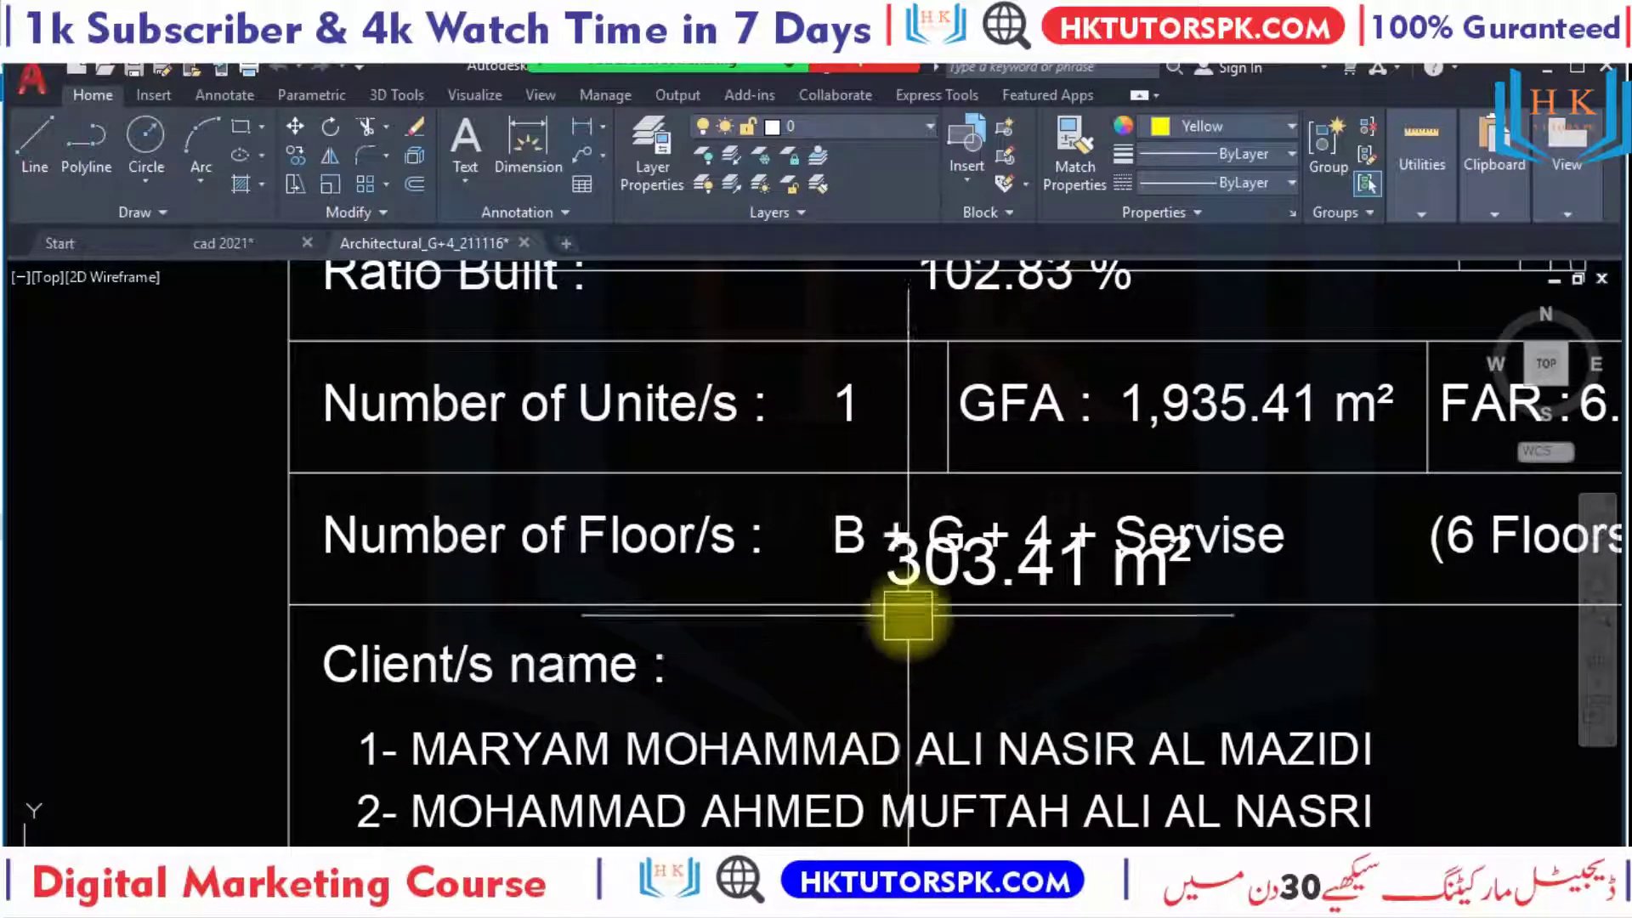
middle_click_drag(908, 618, 845, 677)
middle_click_drag(940, 595, 875, 655)
middle_click_drag(838, 601, 824, 620)
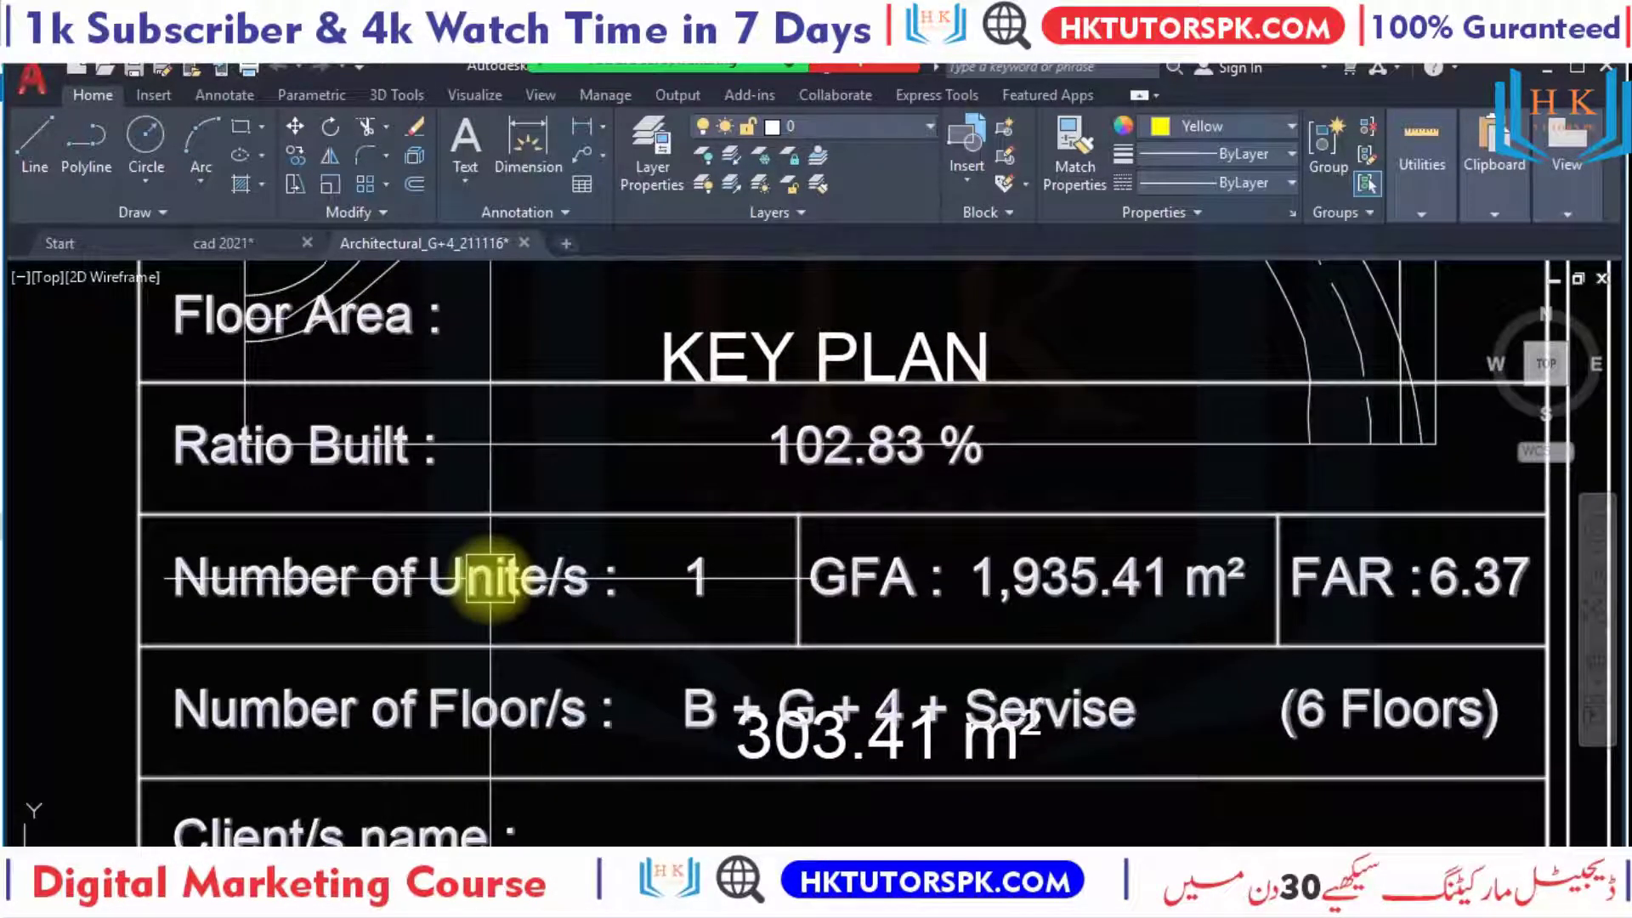
middle_click_drag(1111, 601, 1064, 556)
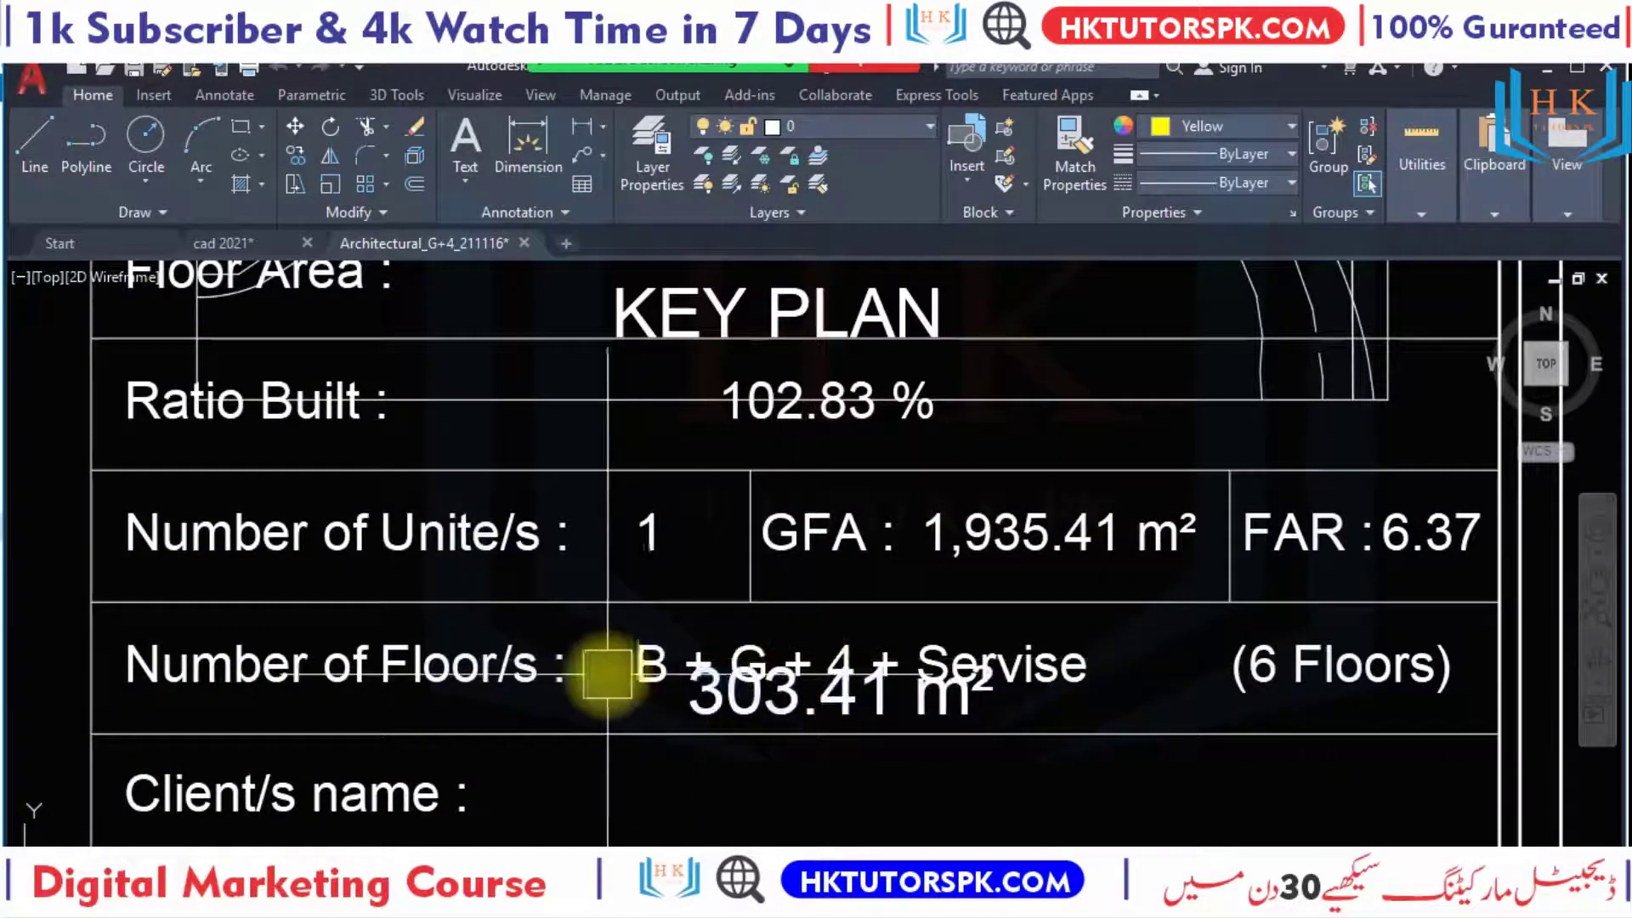
scroll(605, 659, "up", 2)
scroll(633, 640, "up", 2)
Frame the Total Plot Area row and THE PLOT key plan beside ROAD # 2.
middle_click_drag(1227, 670, 686, 681)
scroll(915, 560, "down", 4)
middle_click_drag(915, 559, 1078, 747)
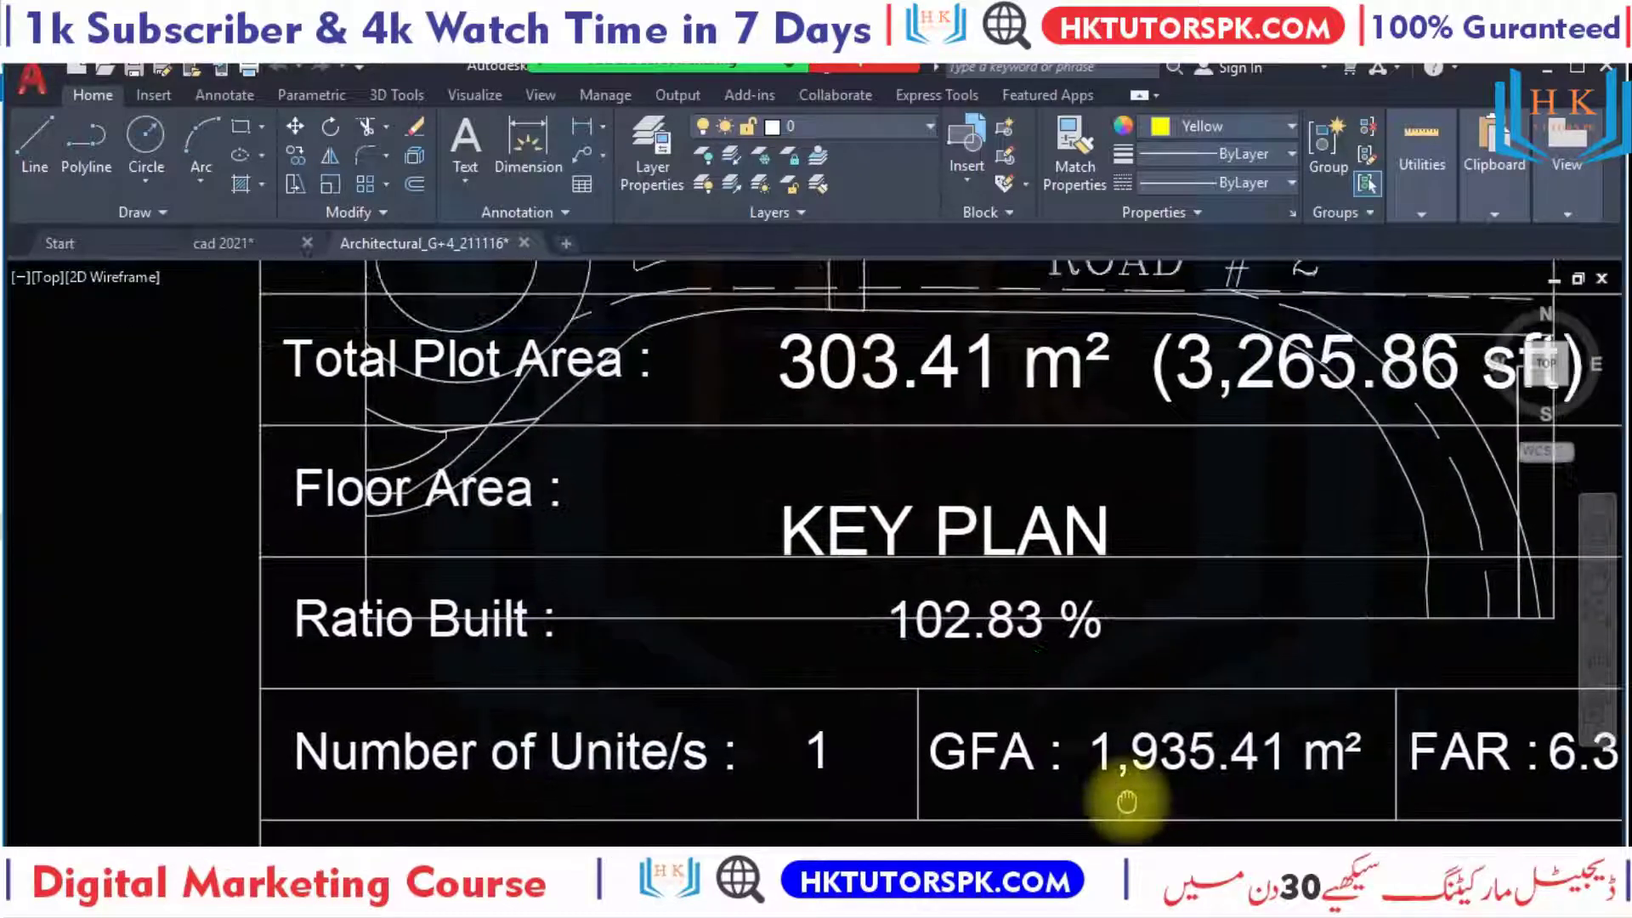
scroll(985, 500, "down", 2)
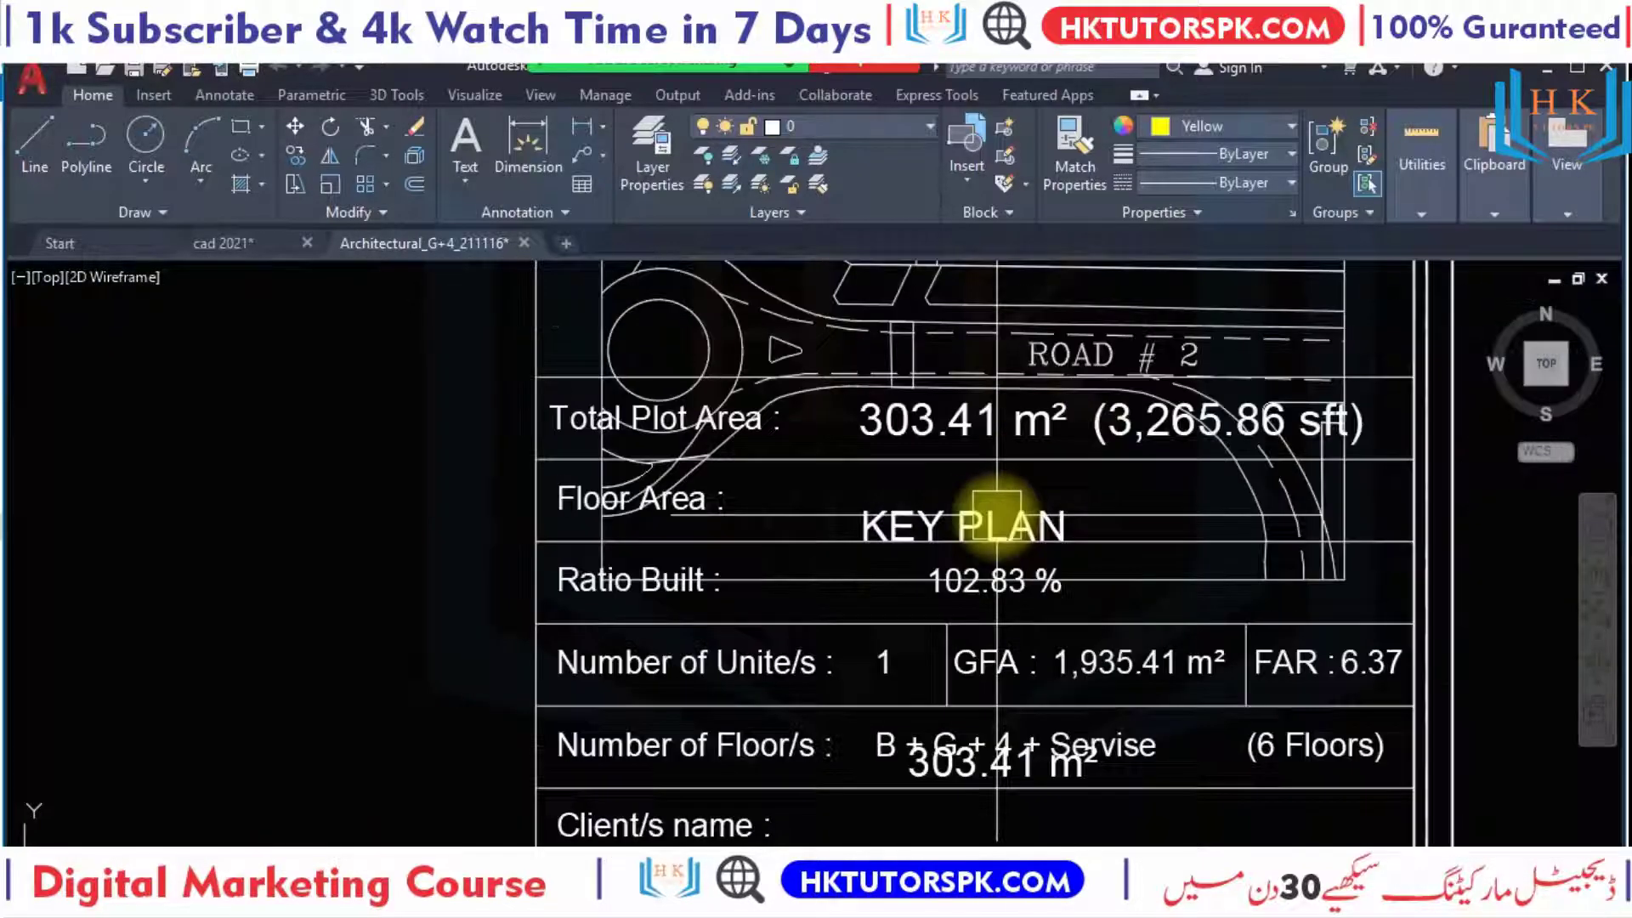
middle_click_drag(996, 515, 1182, 639)
scroll(1181, 639, "down", 2)
Zoom in closely on THE PLOT's hatched block in the key plan.
middle_click_drag(1101, 507, 983, 639)
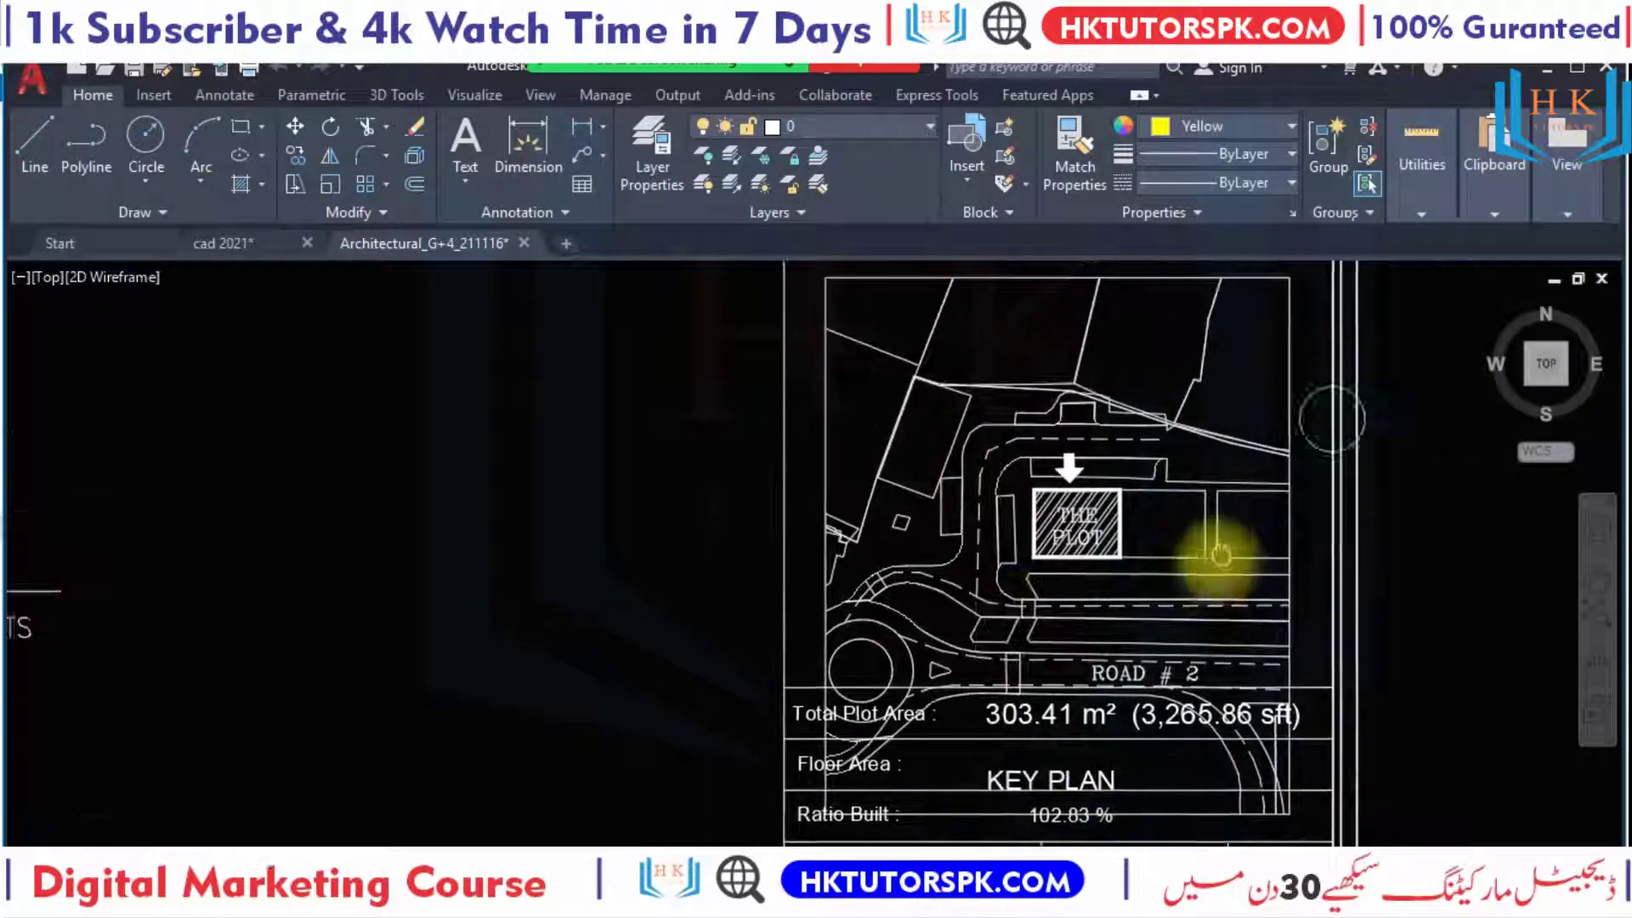
scroll(1234, 498, "up", 2)
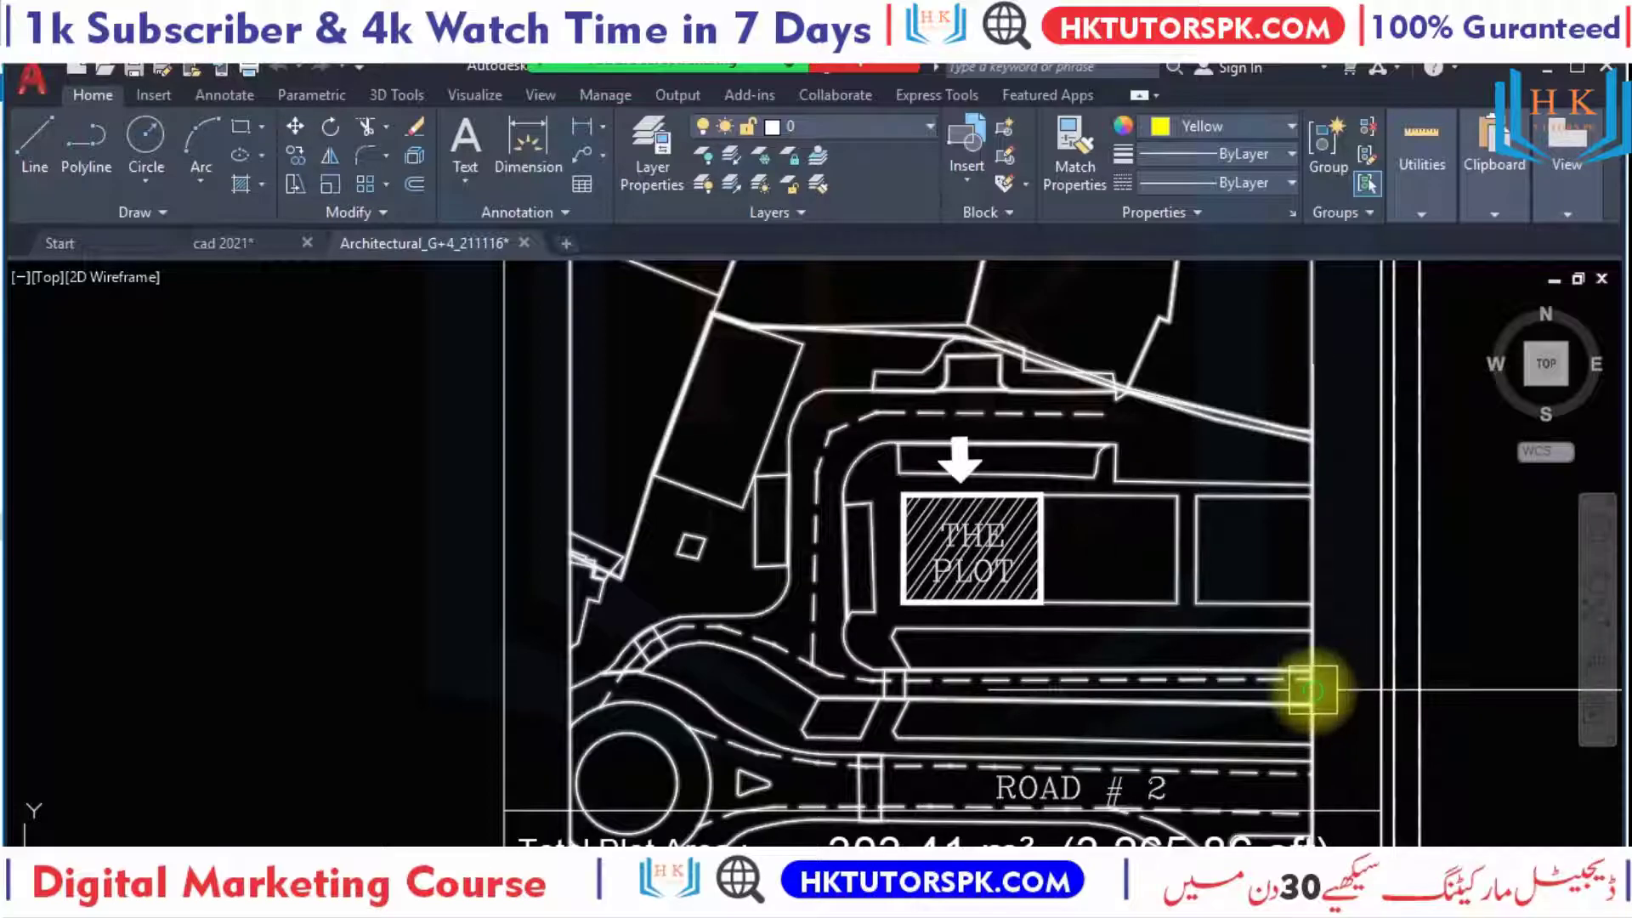
mouse_move(1318, 681)
middle_mouse_down()
mouse_move(1181, 660)
mouse_move(1151, 676)
middle_mouse_up()
scroll(830, 466, "up", 2)
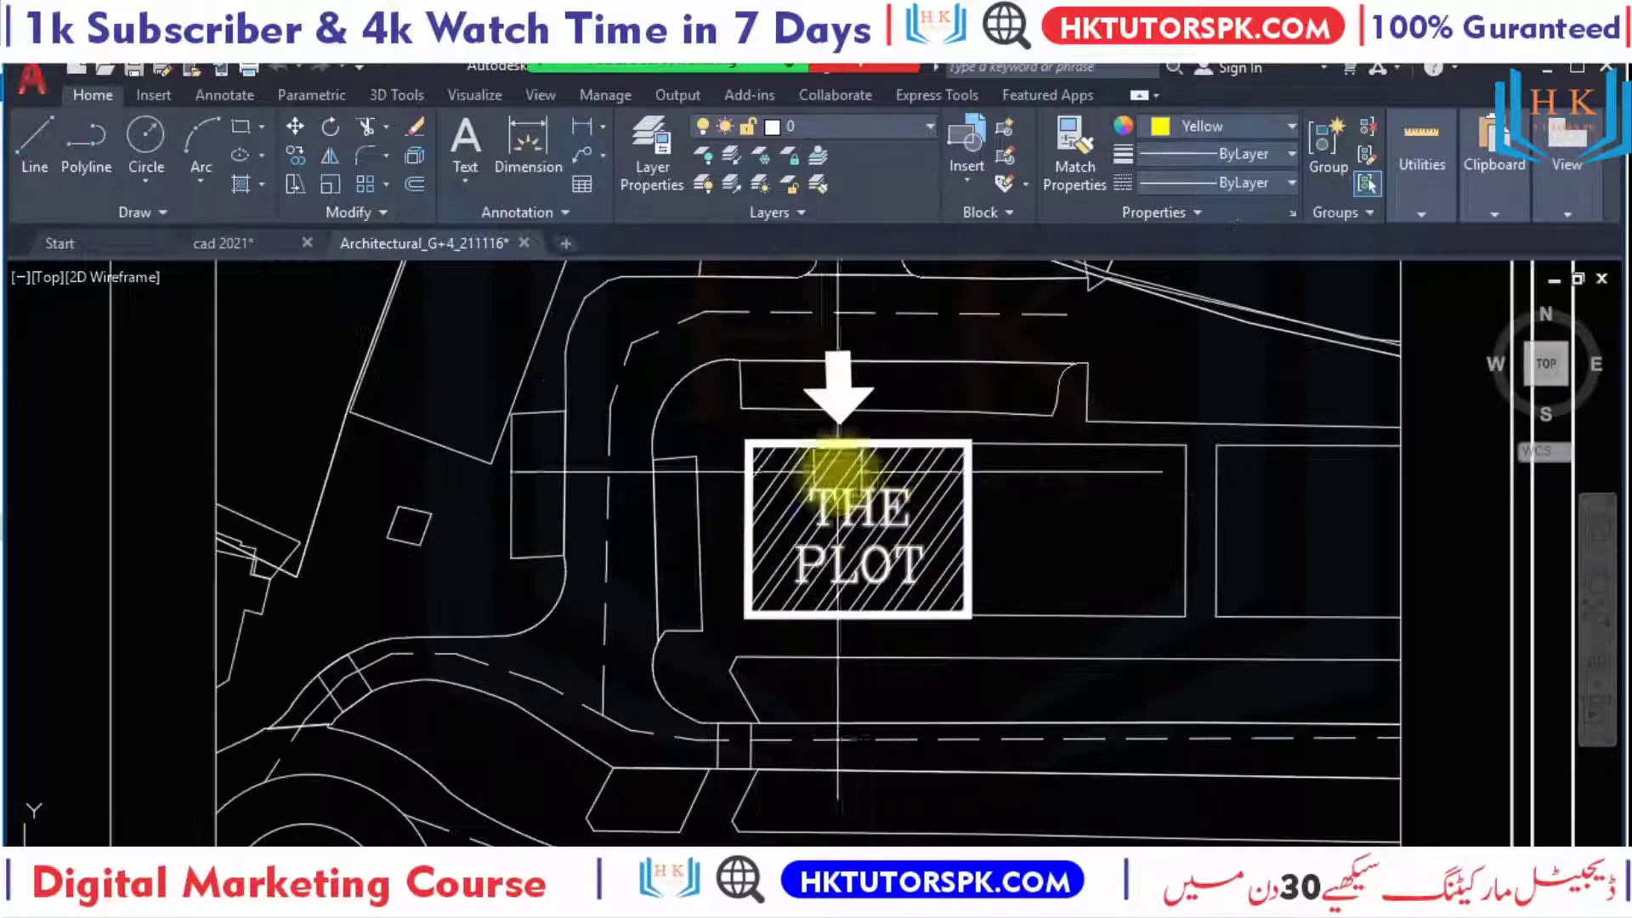
scroll(842, 469, "up", 2)
scroll(699, 426, "up", 2)
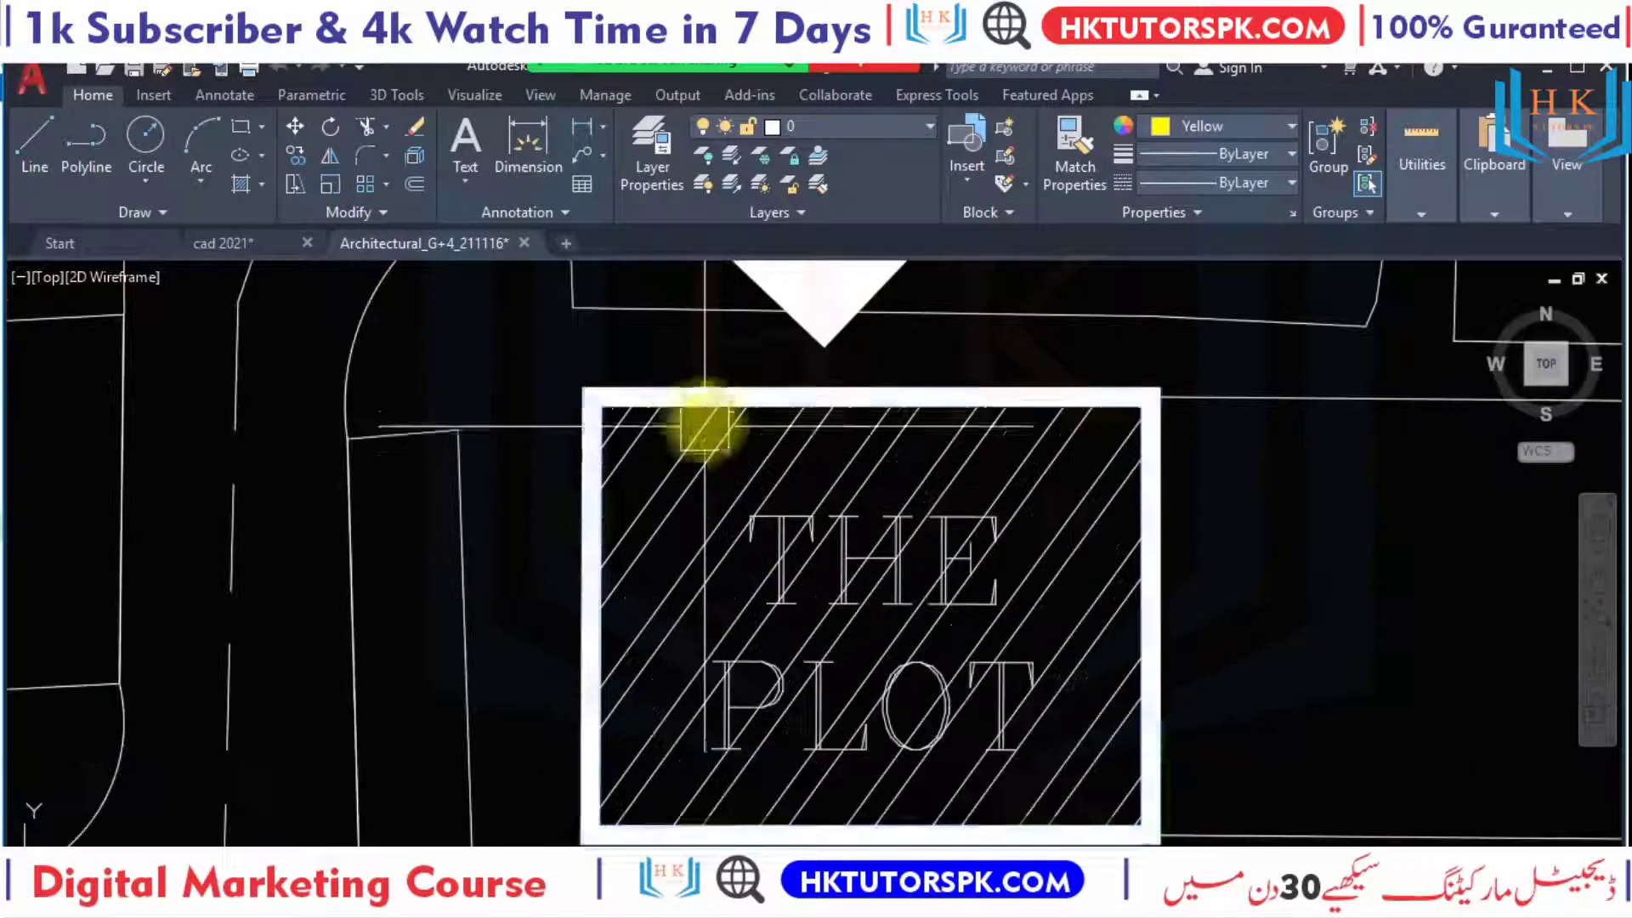
scroll(699, 412, "up", 3)
Zoom out past ROAD # 2 and Total Plot Area to the whole PLOT No. 23 sheet.
scroll(722, 473, "down", 5)
scroll(845, 412, "down", 2)
scroll(1017, 433, "down", 3)
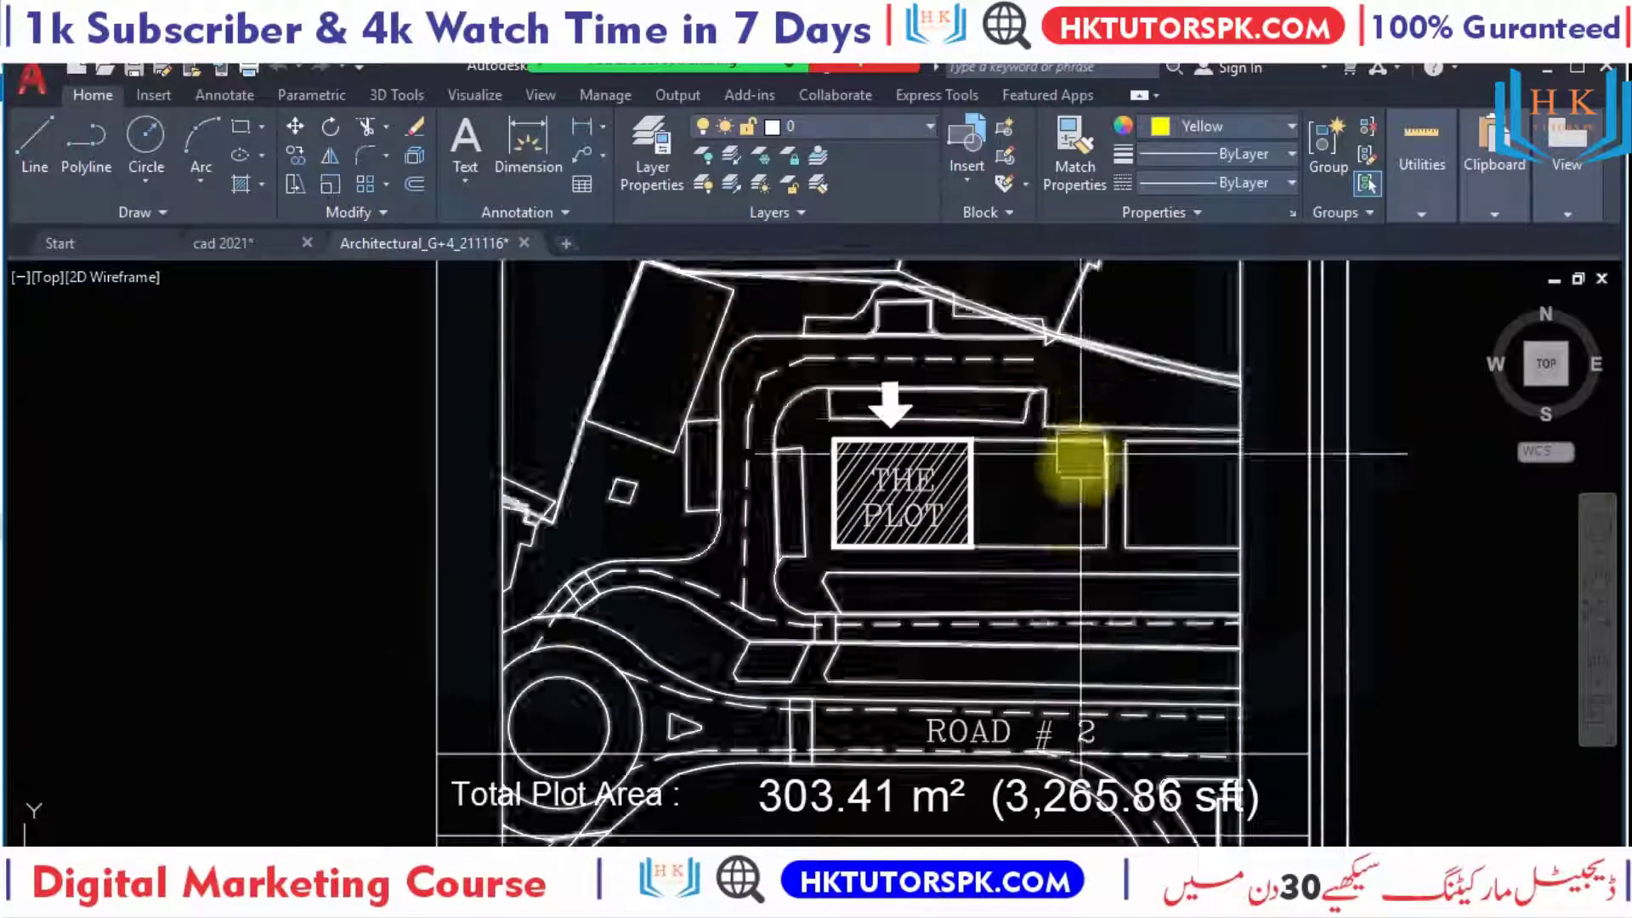
scroll(1116, 574, "up", 1)
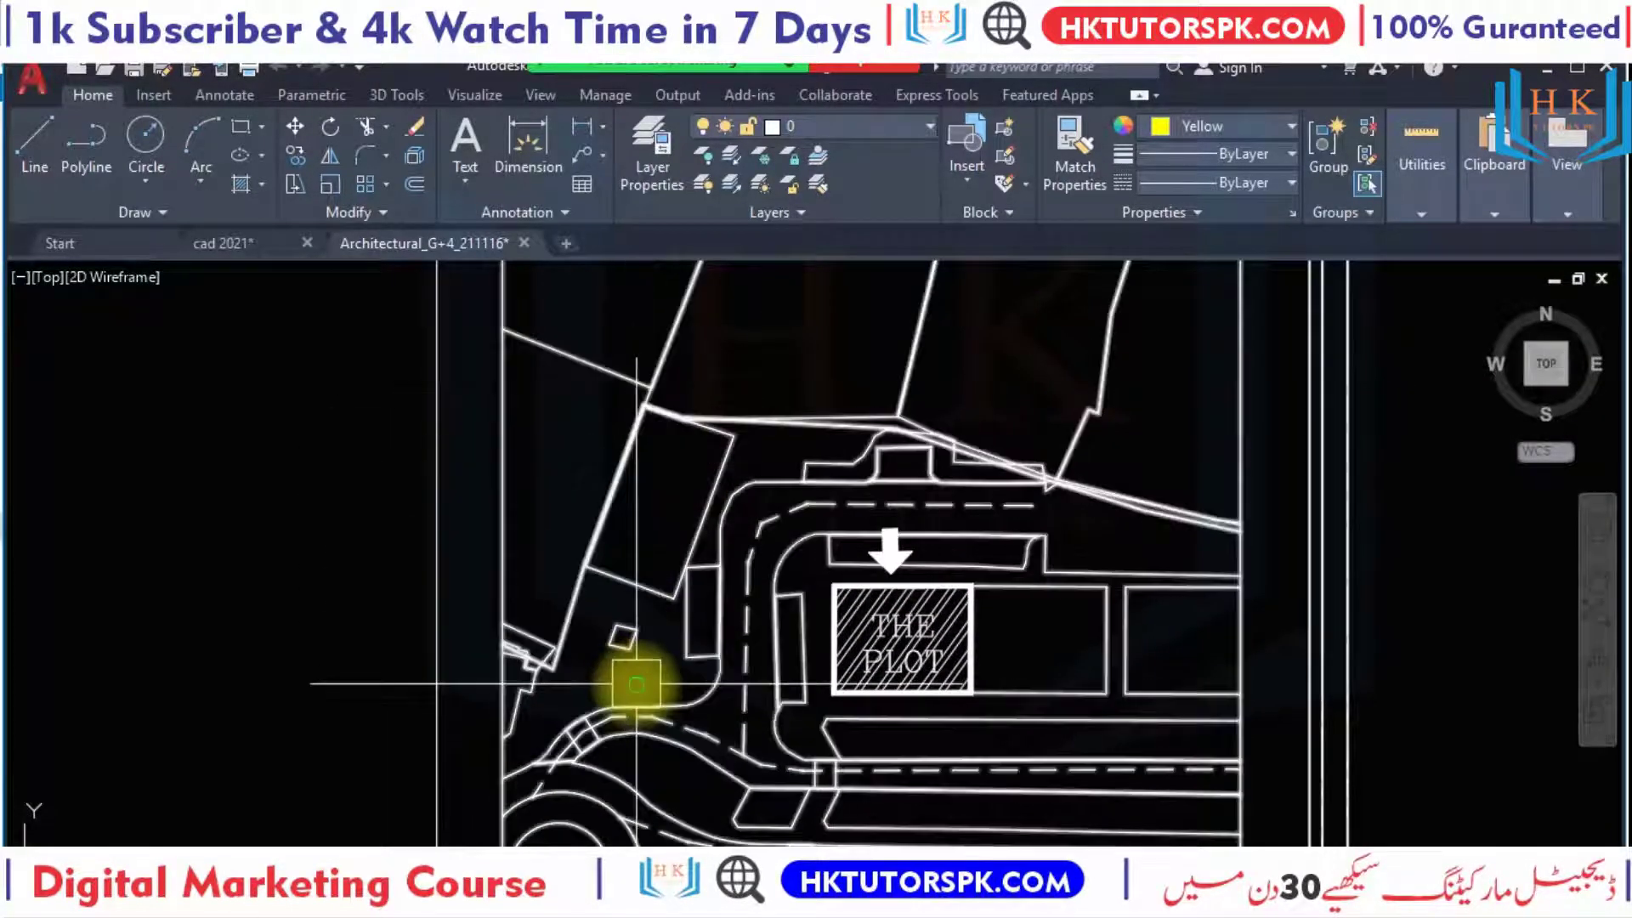
middle_click_drag(638, 680, 612, 572)
scroll(1241, 667, "down", 2)
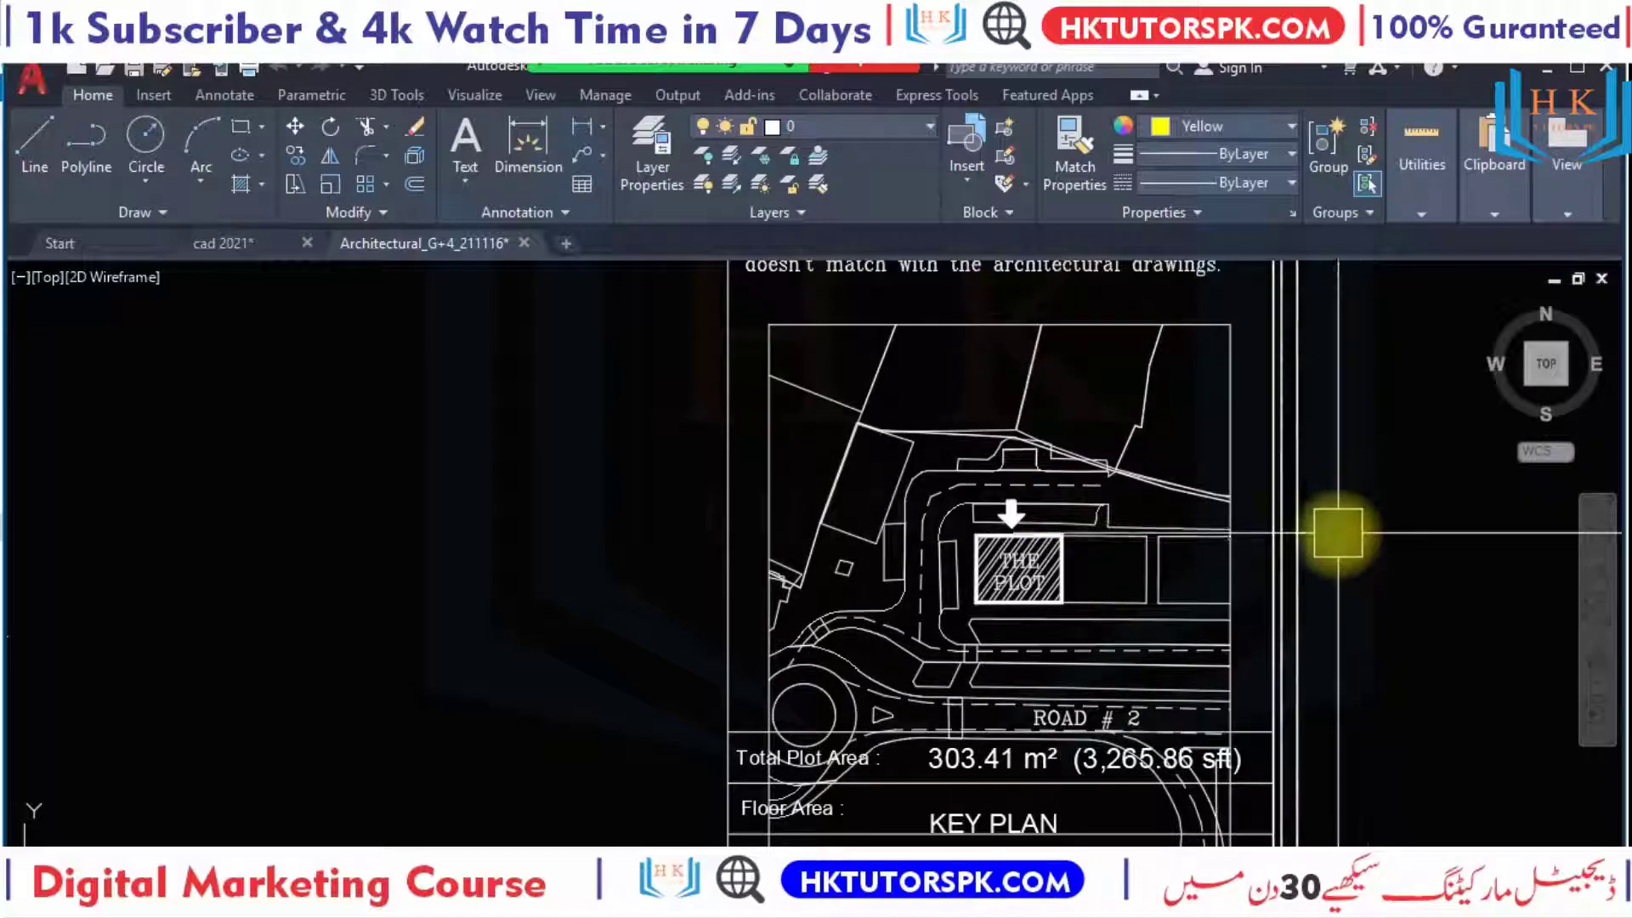
scroll(1012, 515, "down", 2)
Zoom out to survey the other sheets, then zoom in on the floor-plan sheet's title block.
scroll(1121, 485, "down", 1)
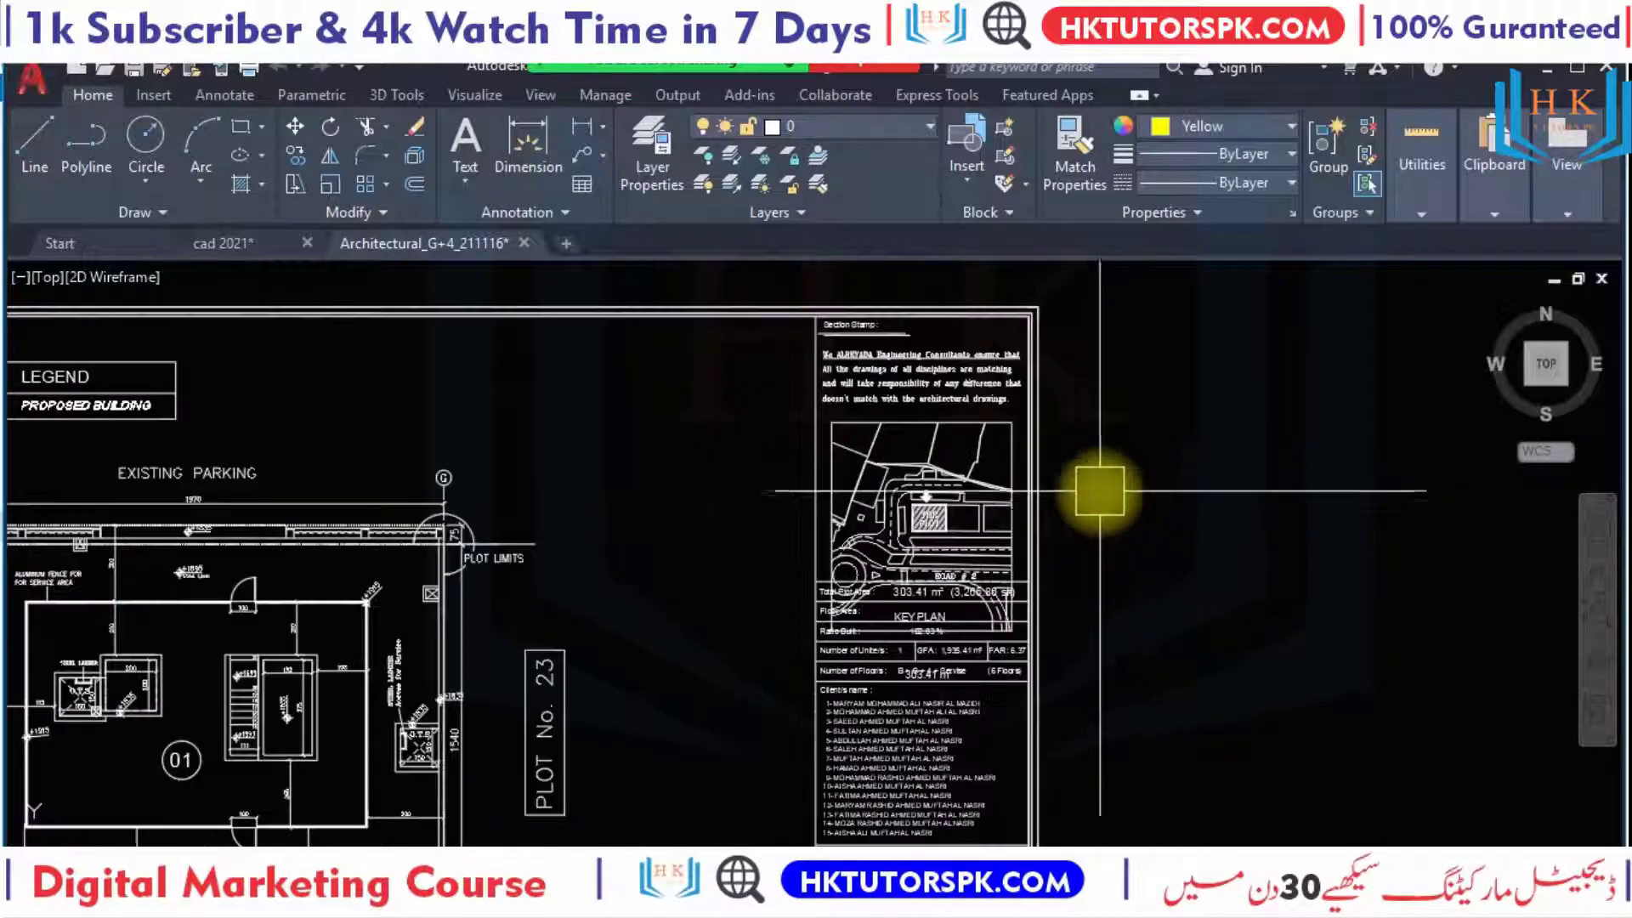
scroll(1093, 485, "down", 2)
scroll(1068, 518, "down", 3)
middle_click_drag(1111, 645, 895, 477)
scroll(799, 598, "up", 5)
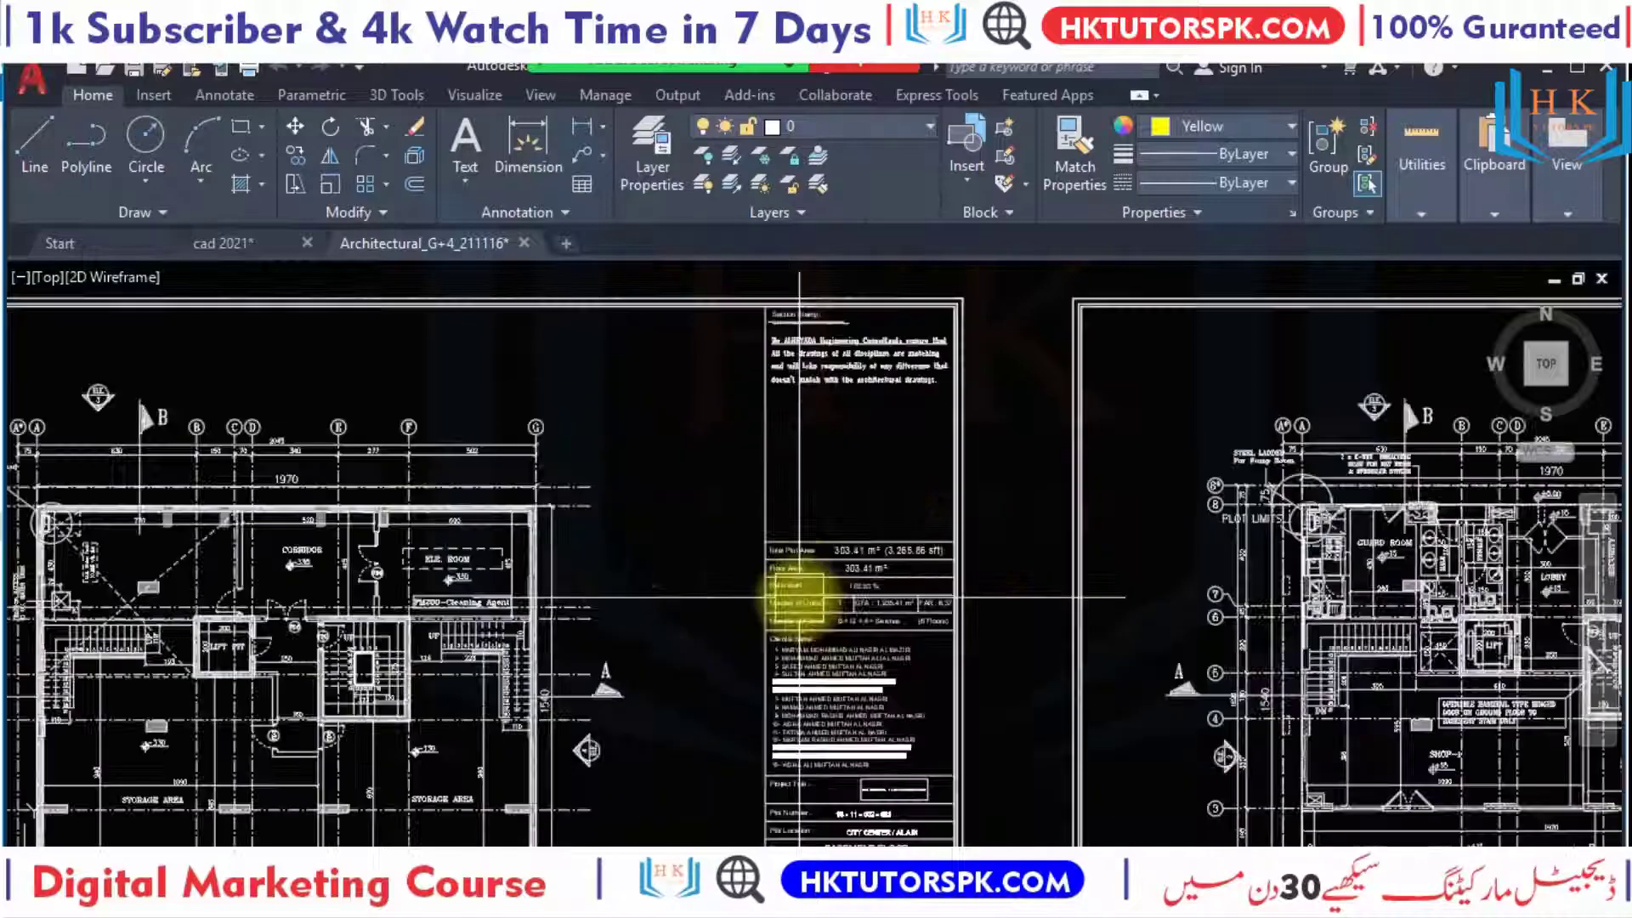
middle_click_drag(793, 462, 1281, 521)
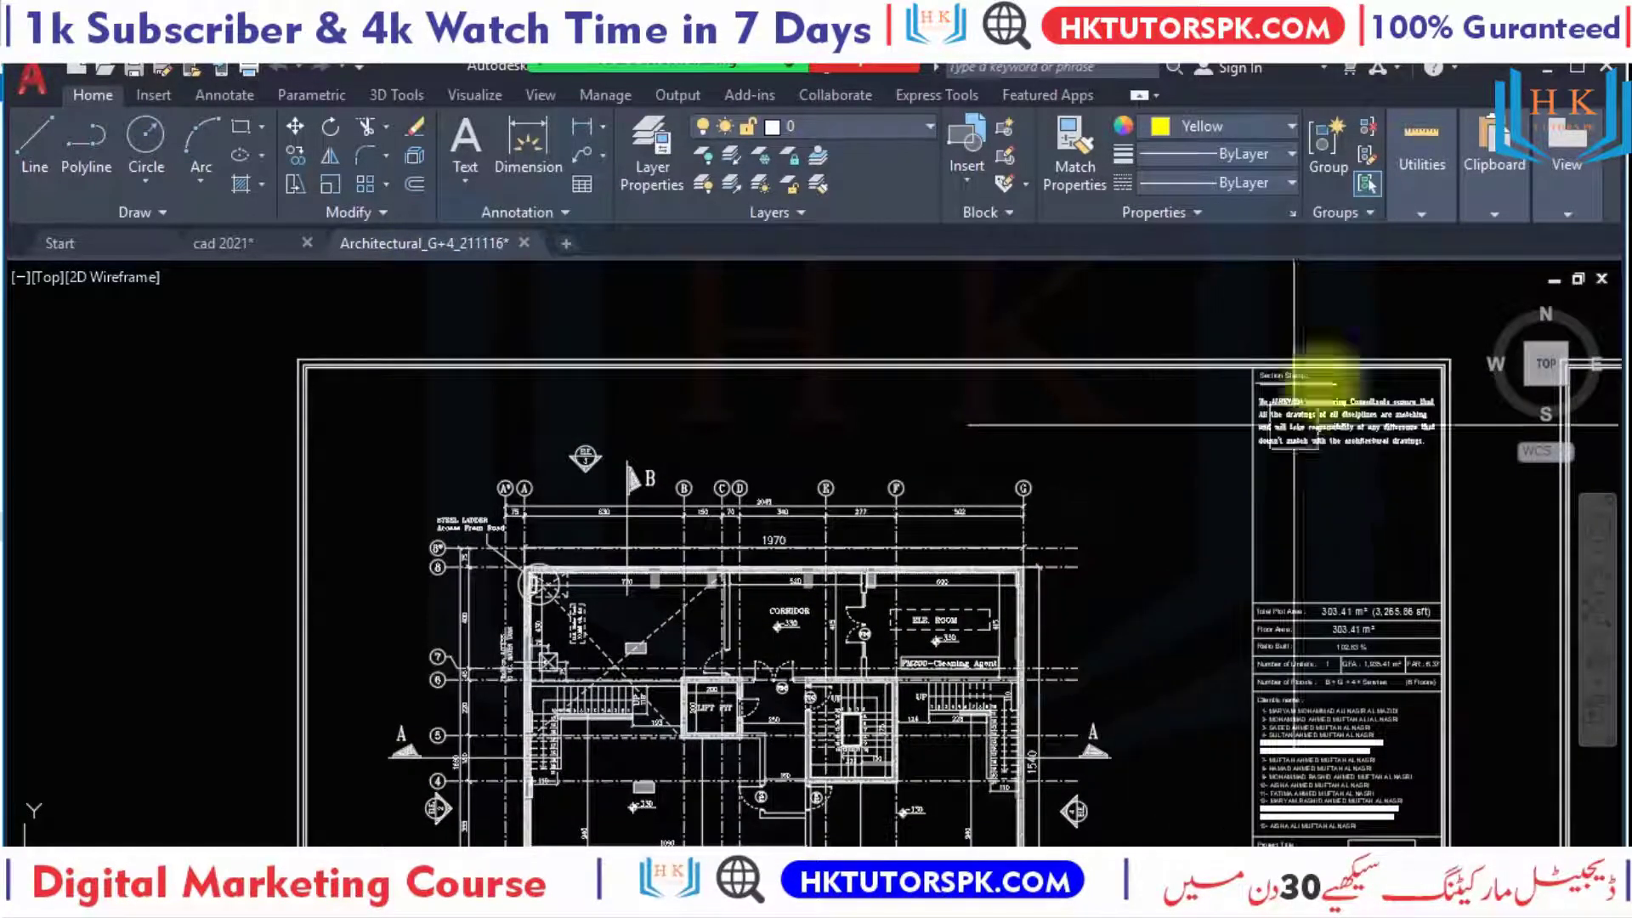
scroll(1256, 539, "up", 4)
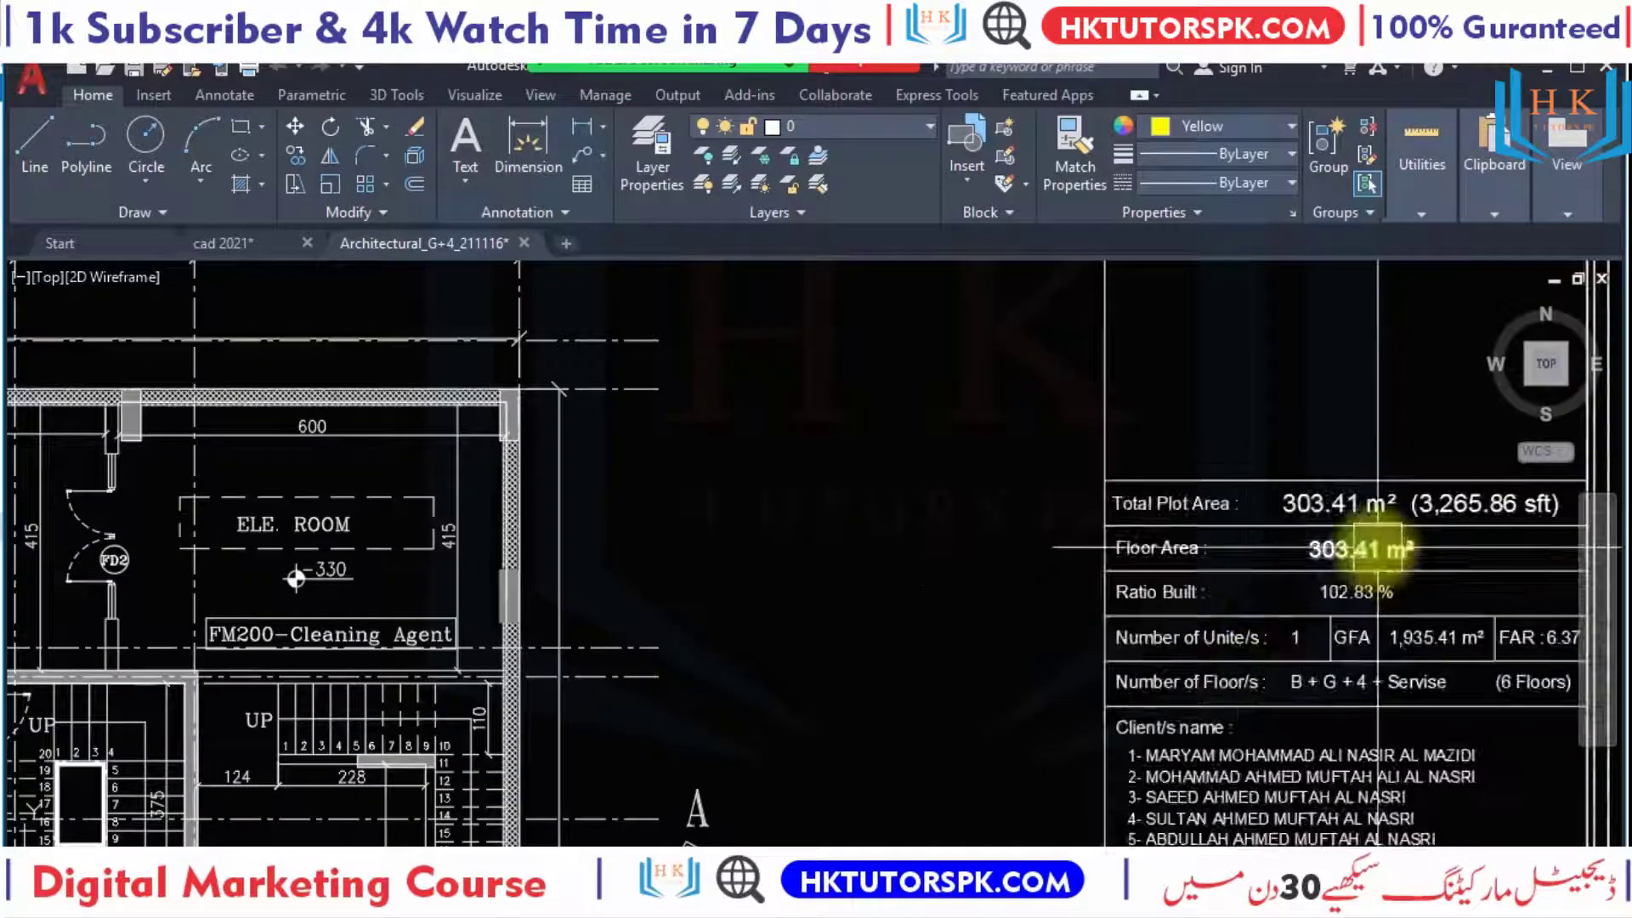
mouse_move(1239, 547)
middle_mouse_down()
mouse_move(1080, 488)
mouse_move(1093, 547)
middle_mouse_up()
Inspect the Section Stamp note, then pan down to the floor plan and plot-area table.
scroll(1032, 467, "down", 2)
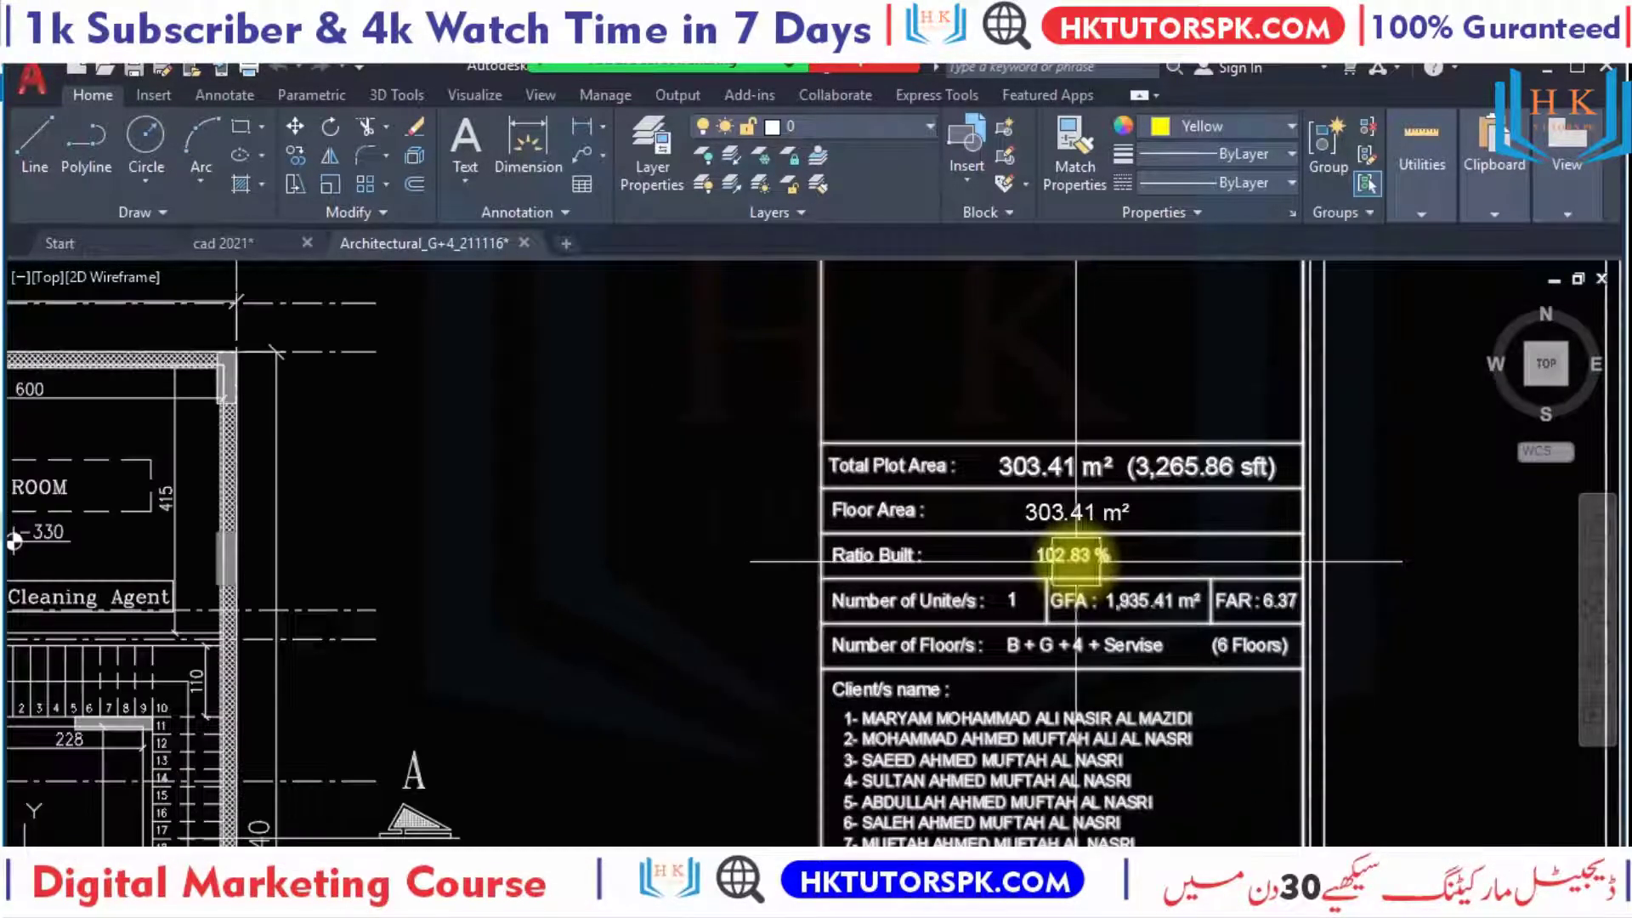
middle_click_drag(1020, 444, 862, 499)
scroll(794, 357, "up", 2)
scroll(801, 364, "up", 2)
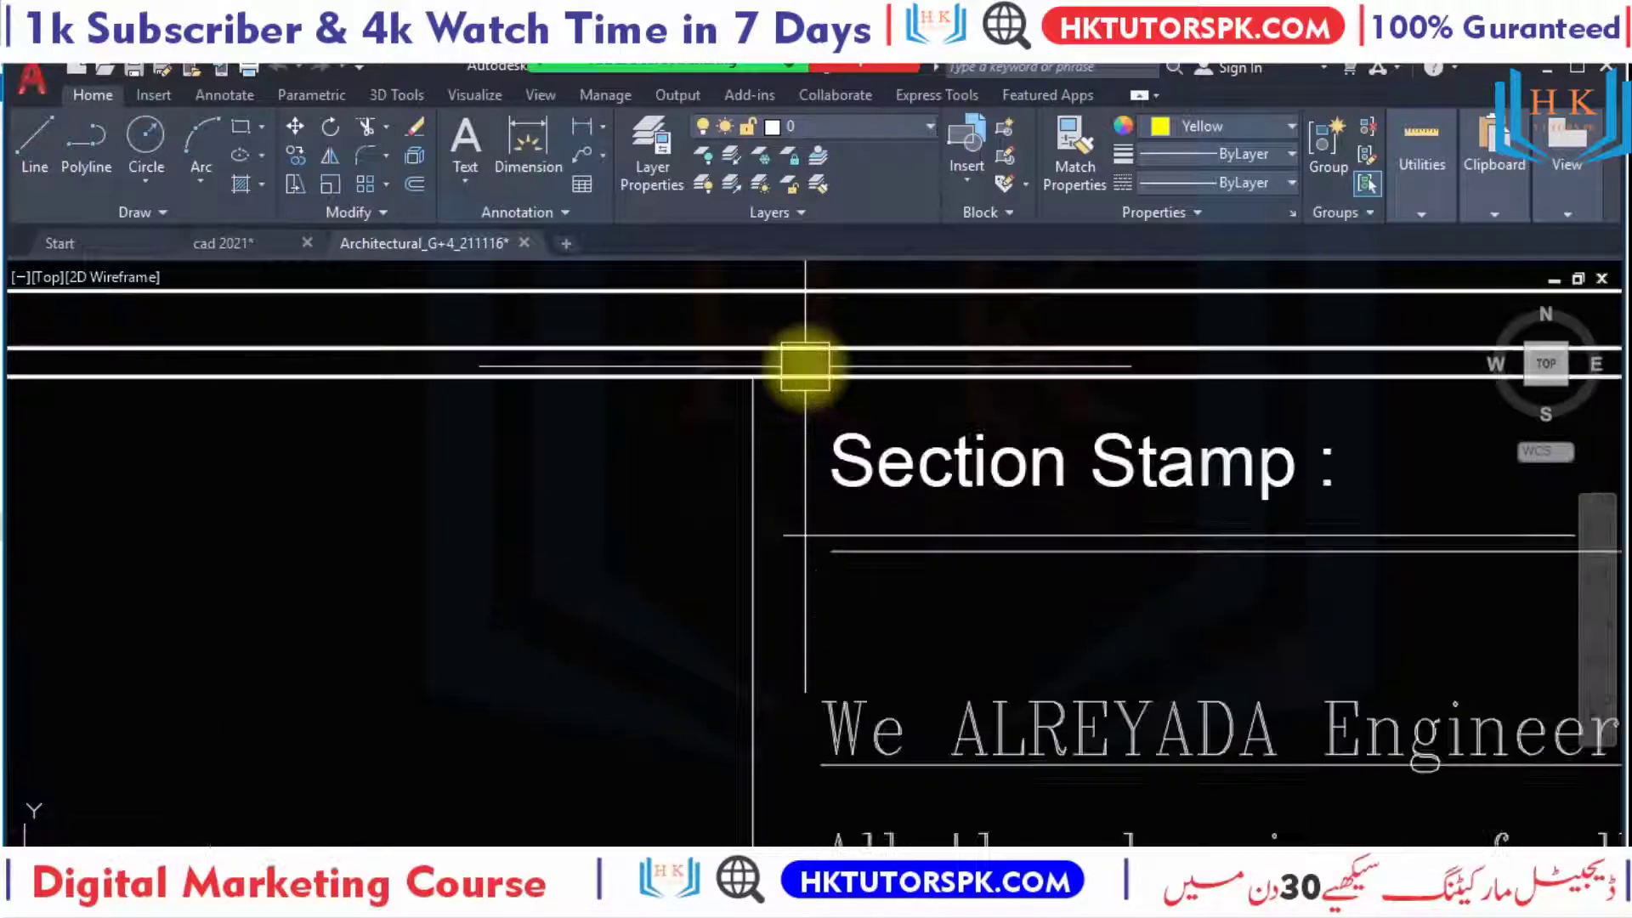
scroll(749, 426, "up", 2)
scroll(769, 396, "down", 2)
scroll(935, 493, "down", 2)
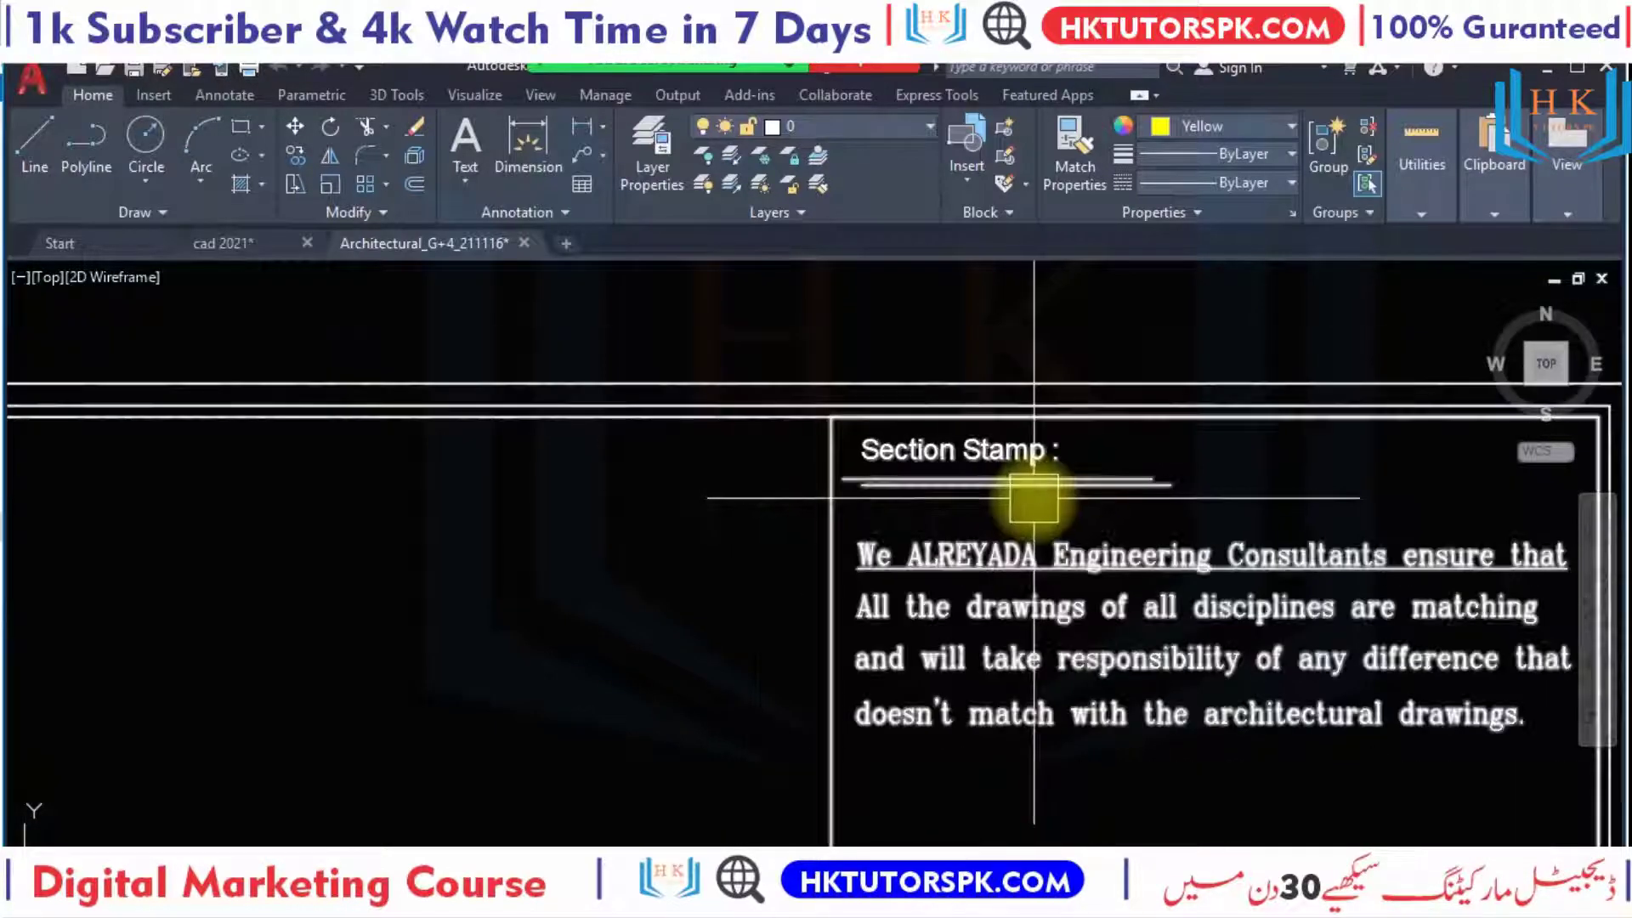
scroll(1141, 534, "down", 2)
middle_click_drag(1184, 794, 1181, 487)
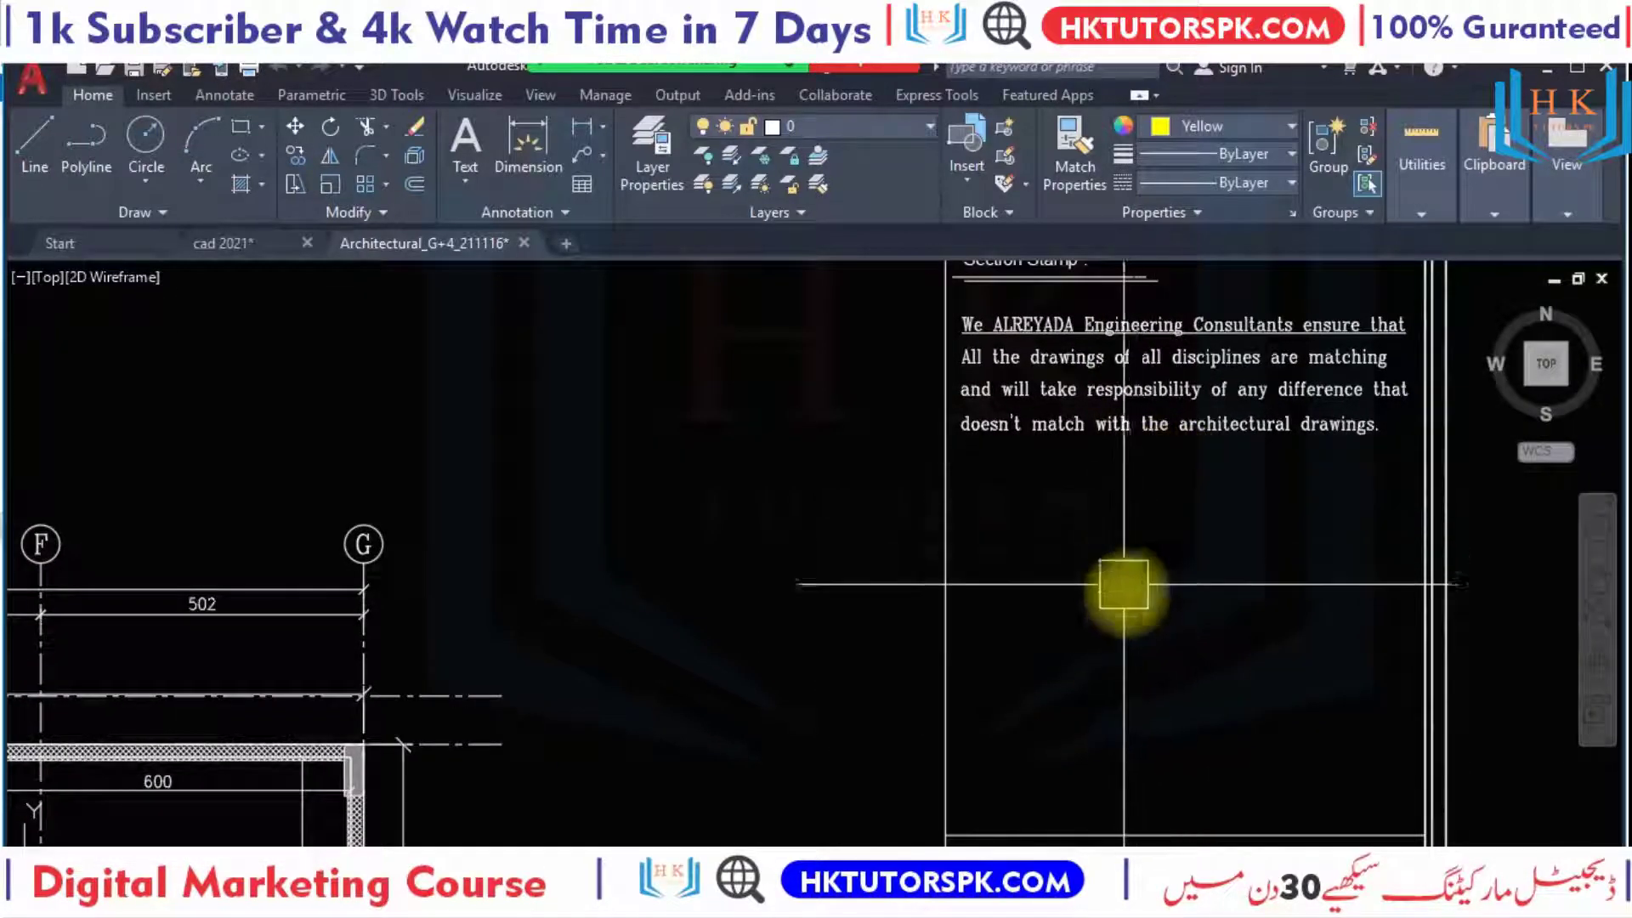
scroll(1124, 585, "down", 2)
mouse_move(1165, 710)
middle_mouse_down()
mouse_move(1073, 412)
mouse_move(1001, 445)
middle_mouse_up()
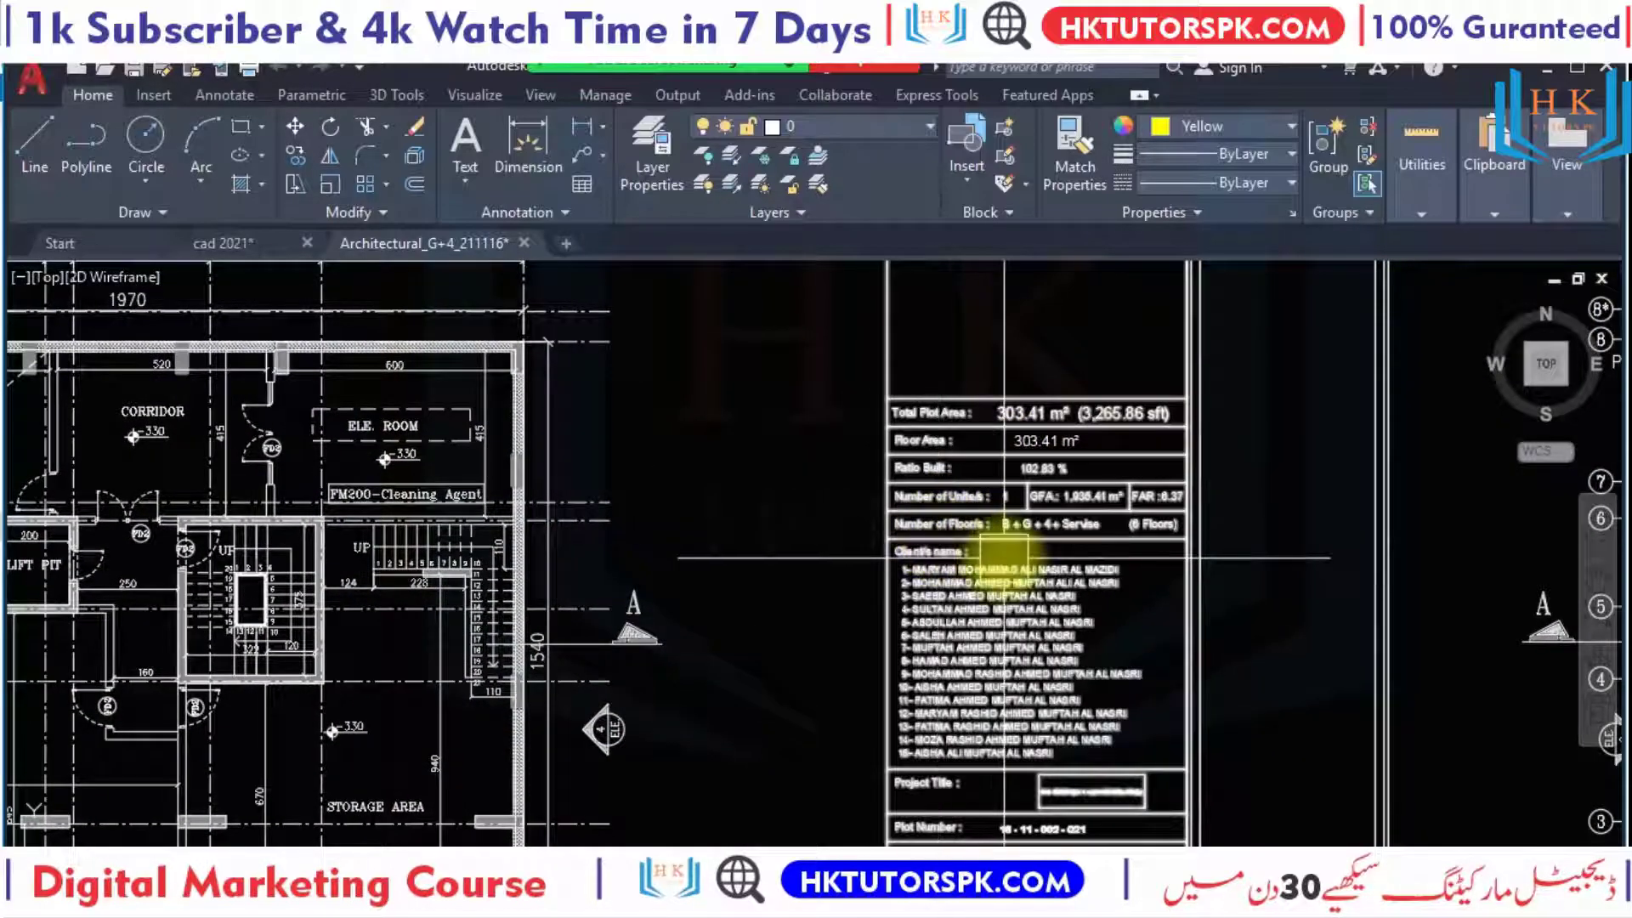
Pan down the title block's project title, Date, Scale and Drawing rows to the FASTECH and consultant logos.
middle_click_drag(1001, 605, 1017, 497)
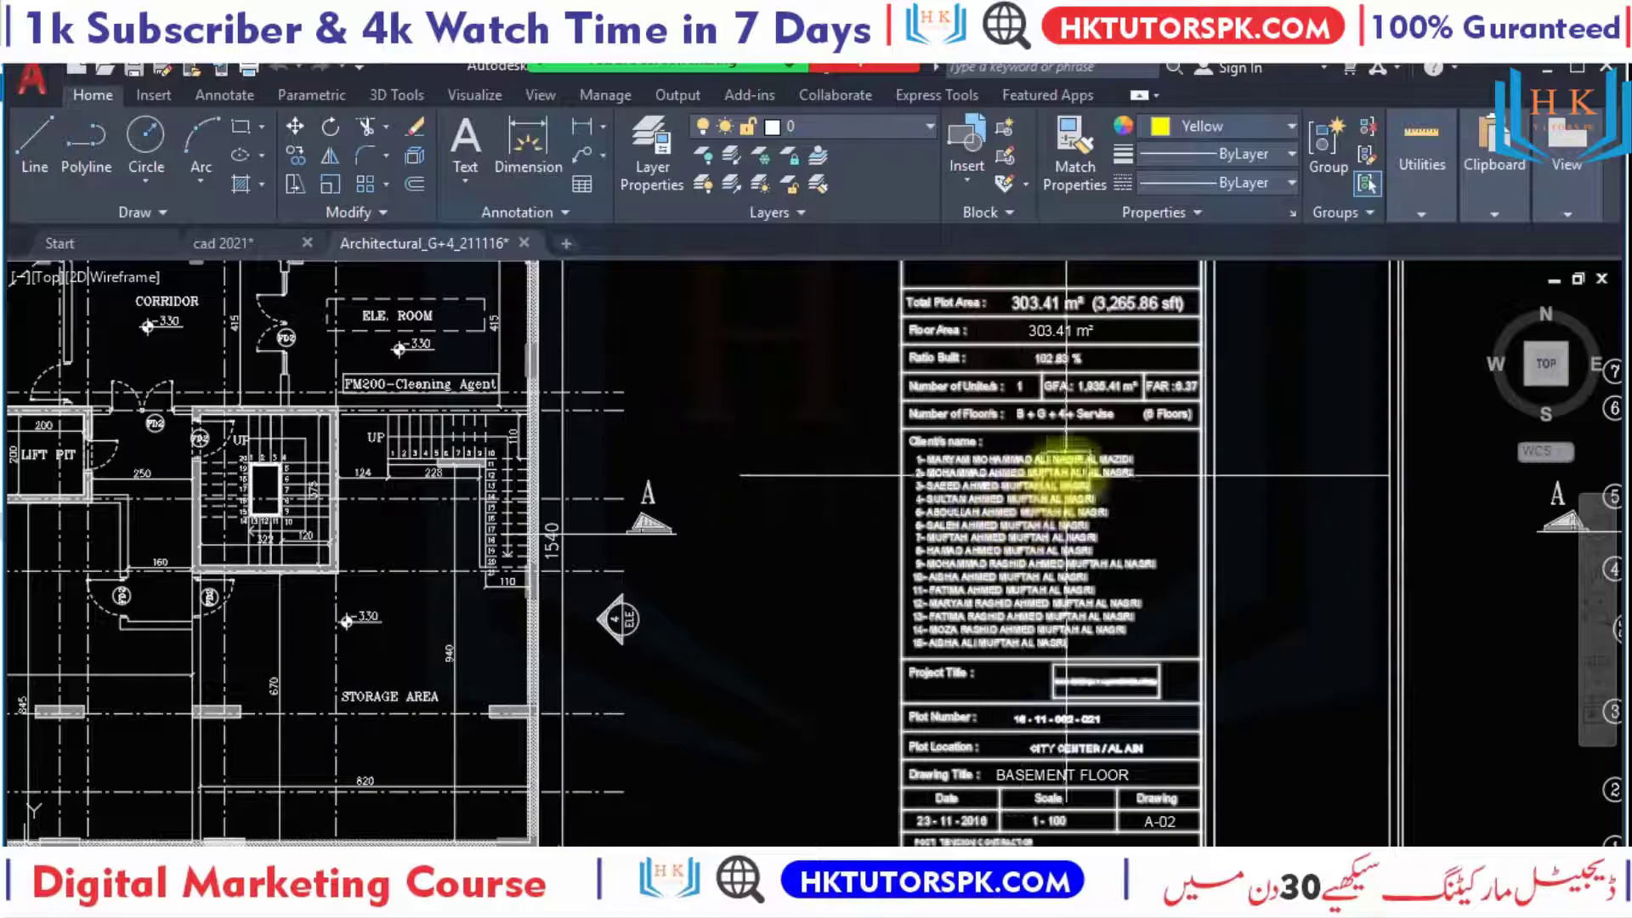
scroll(1007, 546, "up", 2)
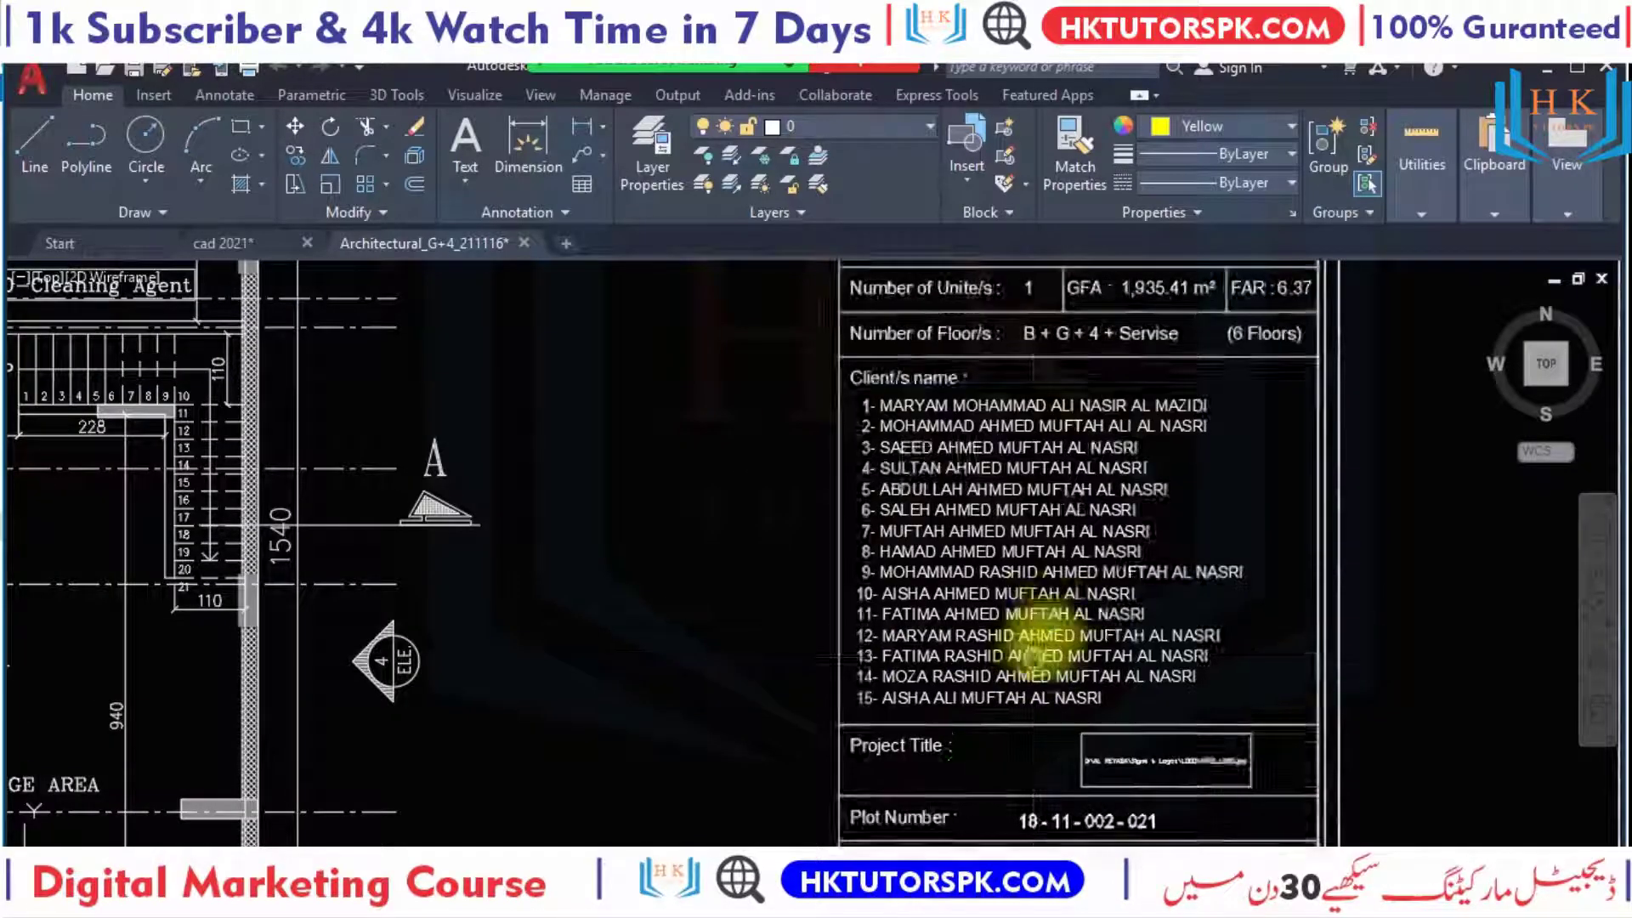
mouse_move(1031, 659)
middle_mouse_down()
mouse_move(1127, 396)
mouse_move(1093, 437)
mouse_move(921, 459)
middle_mouse_up()
scroll(929, 419, "up", 2)
scroll(1020, 408, "up", 2)
scroll(1080, 402, "down", 2)
middle_click_drag(1081, 401, 1054, 284)
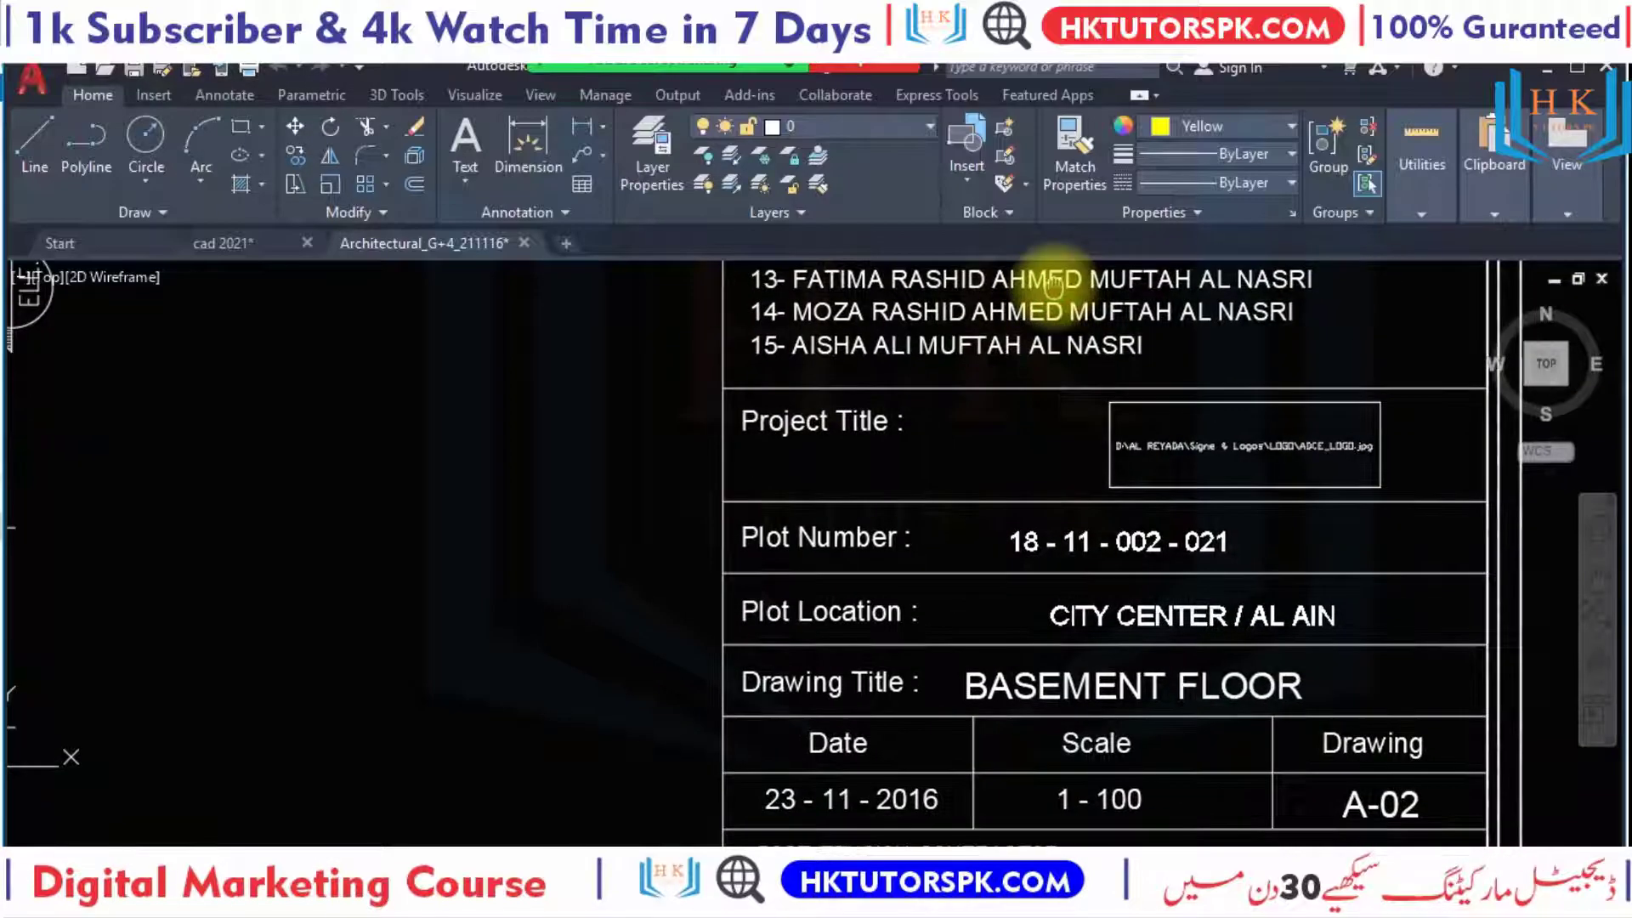
scroll(1044, 433, "down", 2)
middle_click_drag(1020, 646, 978, 535)
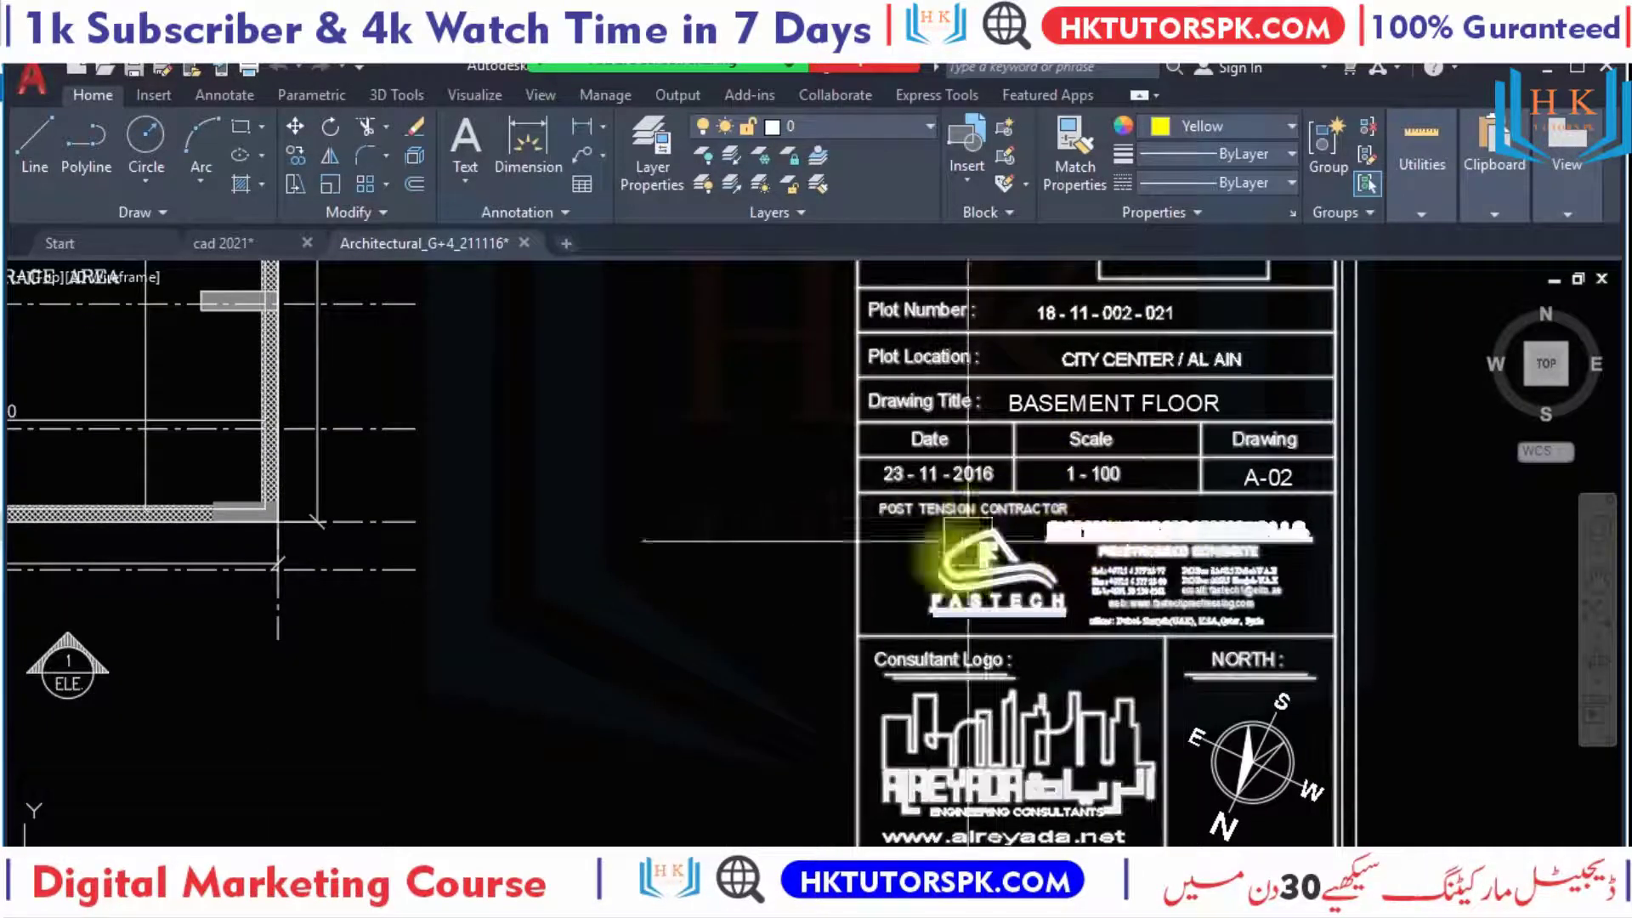
Check the NORTH arrow and the consultant e-mail and contact rows of the title block.
middle_click_drag(935, 737, 904, 410)
middle_click_drag(1231, 429, 1011, 433)
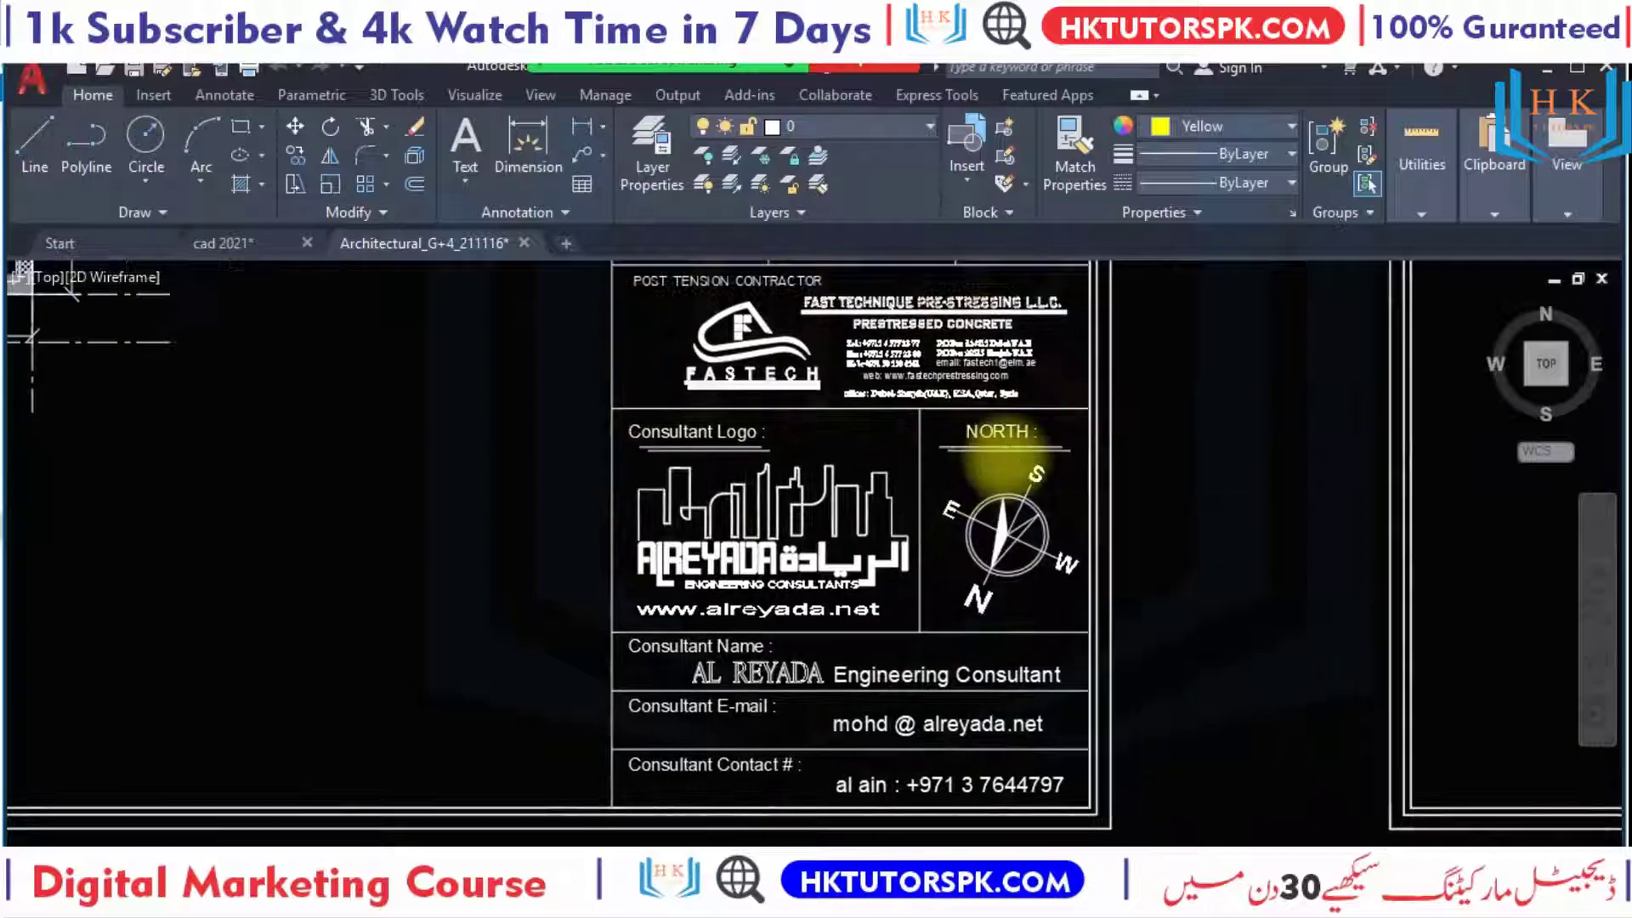
scroll(1043, 416, "up", 2)
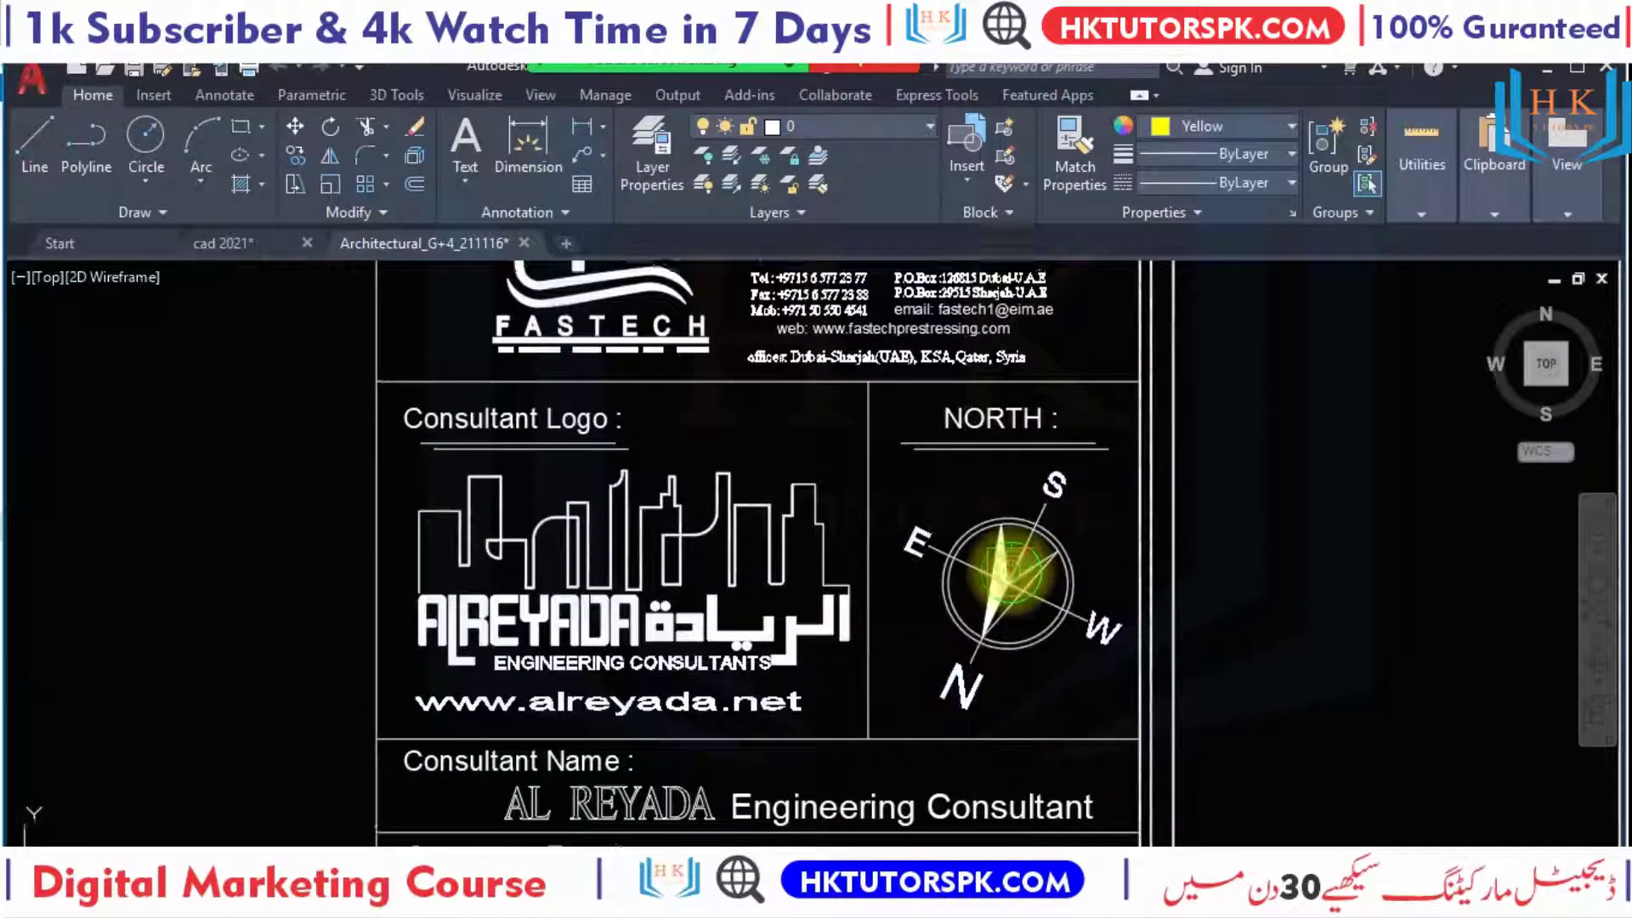
scroll(1052, 463, "up", 2)
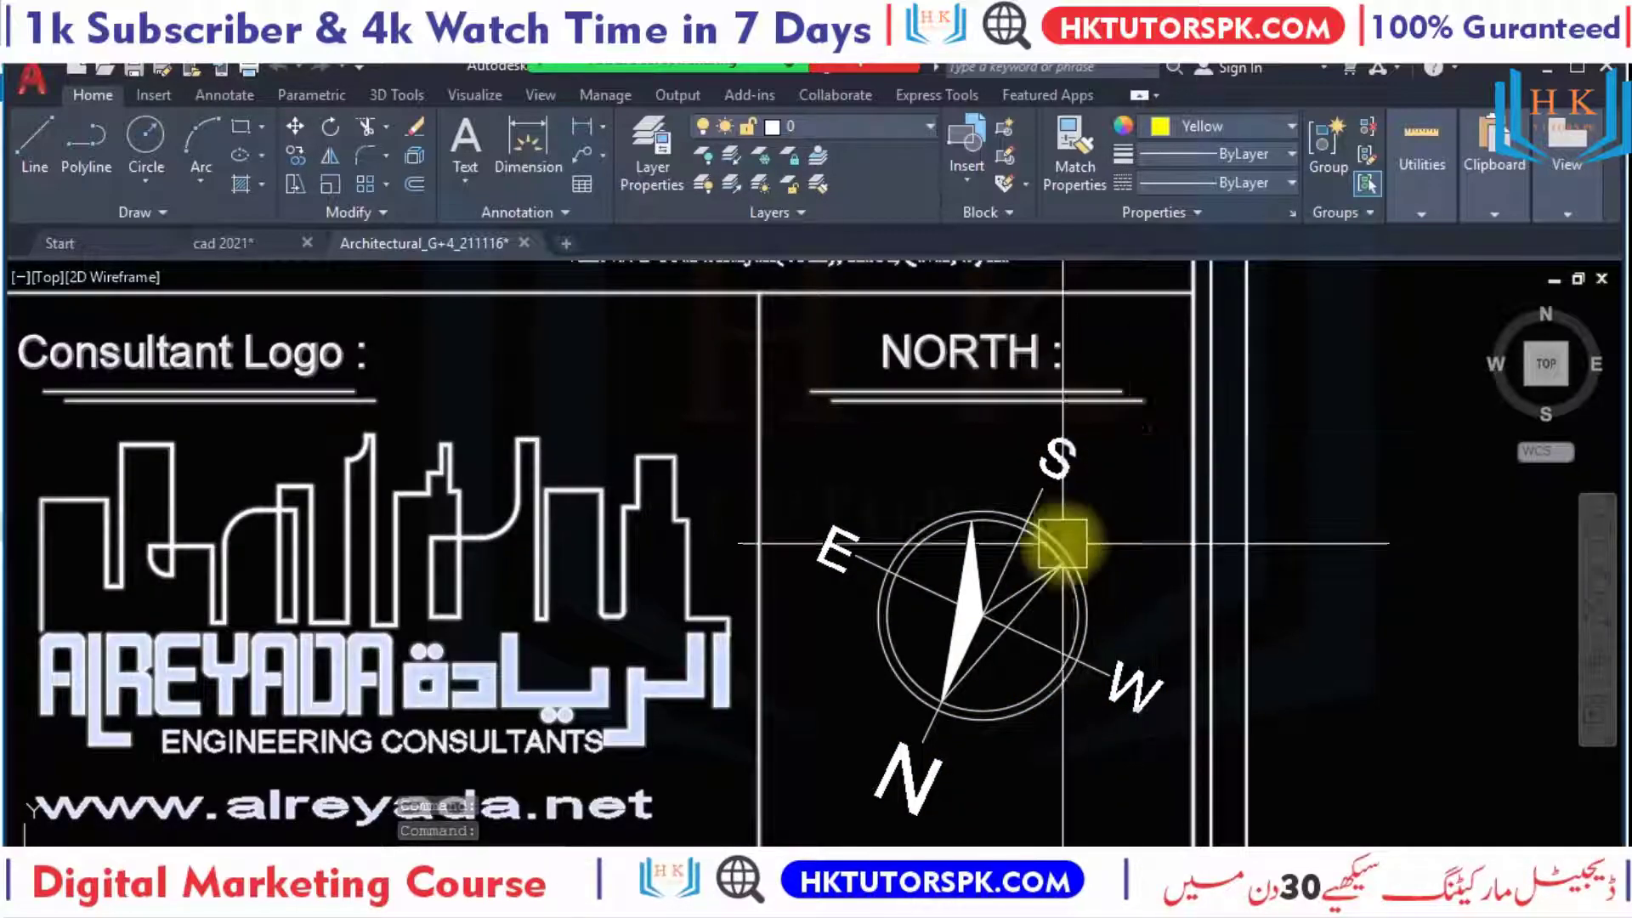
scroll(1054, 506, "down", 2)
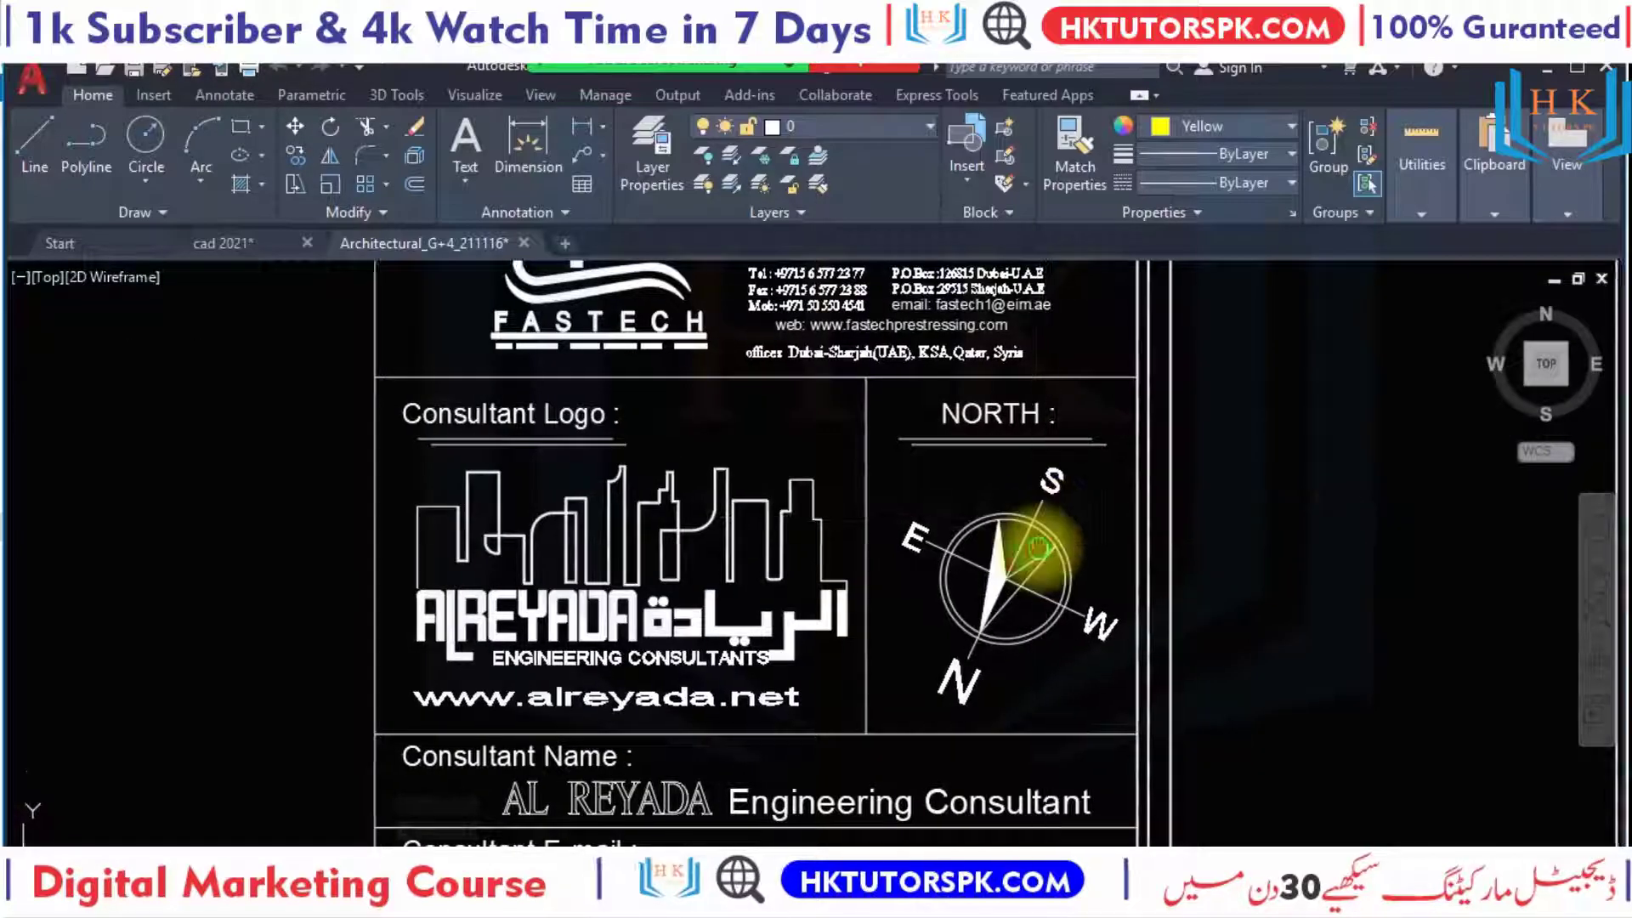
middle_click_drag(1039, 548, 1030, 450)
middle_click_drag(1001, 548, 978, 433)
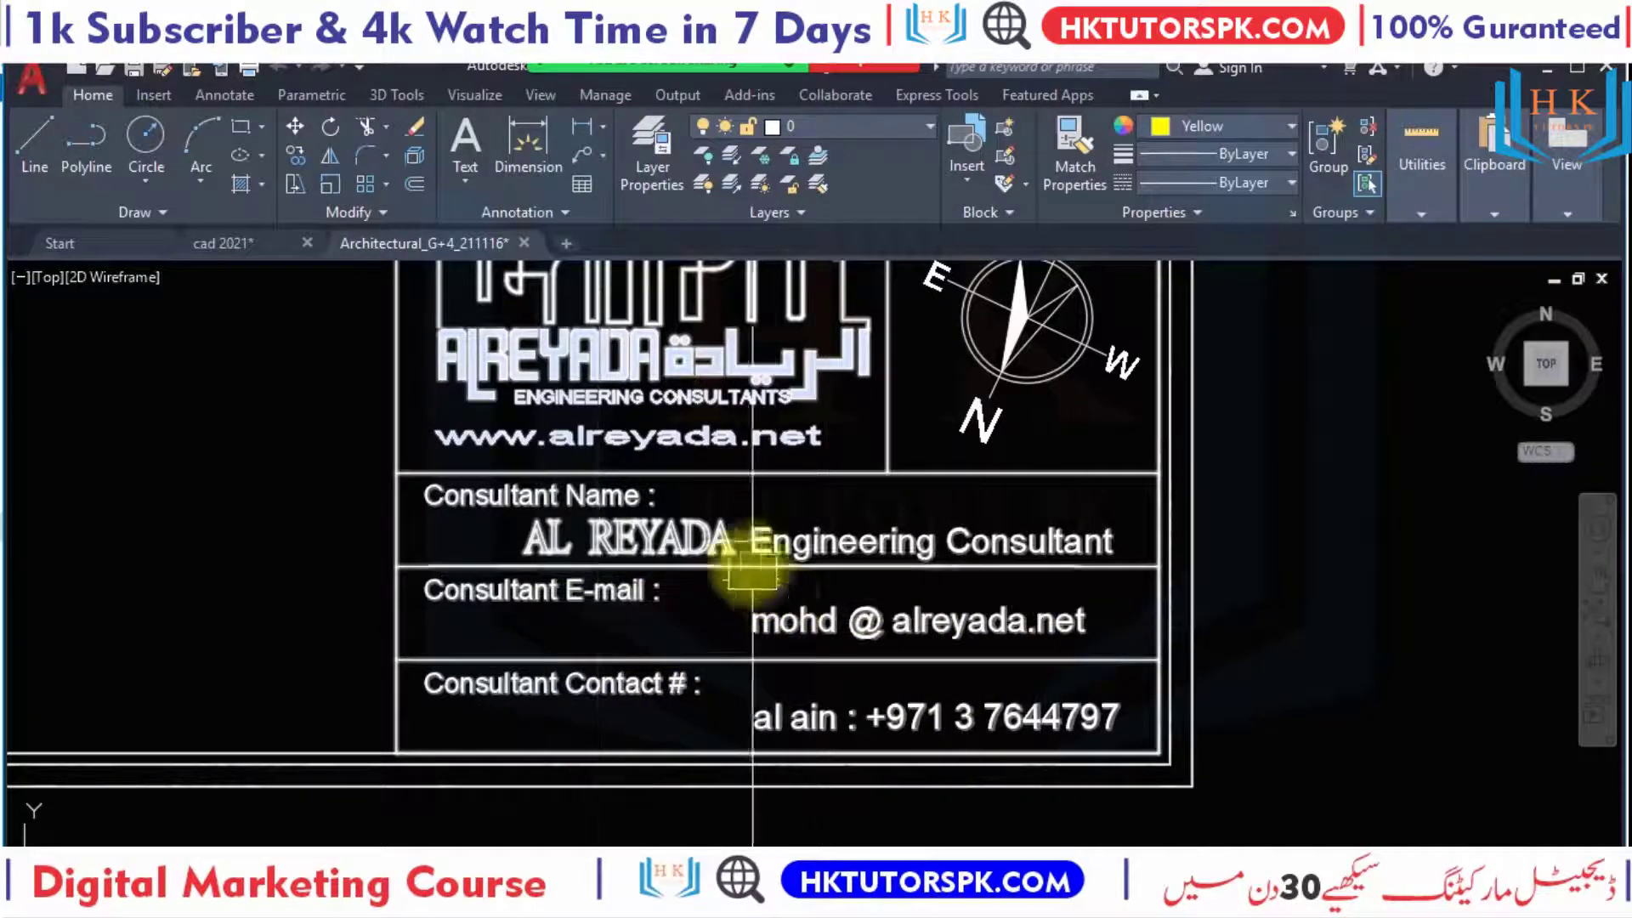
Zoom out to the whole A-02 BASEMENT FLOOR PLAN sheet beside its title block.
mouse_move(746, 553)
middle_mouse_down()
mouse_move(845, 648)
mouse_move(937, 705)
middle_mouse_up()
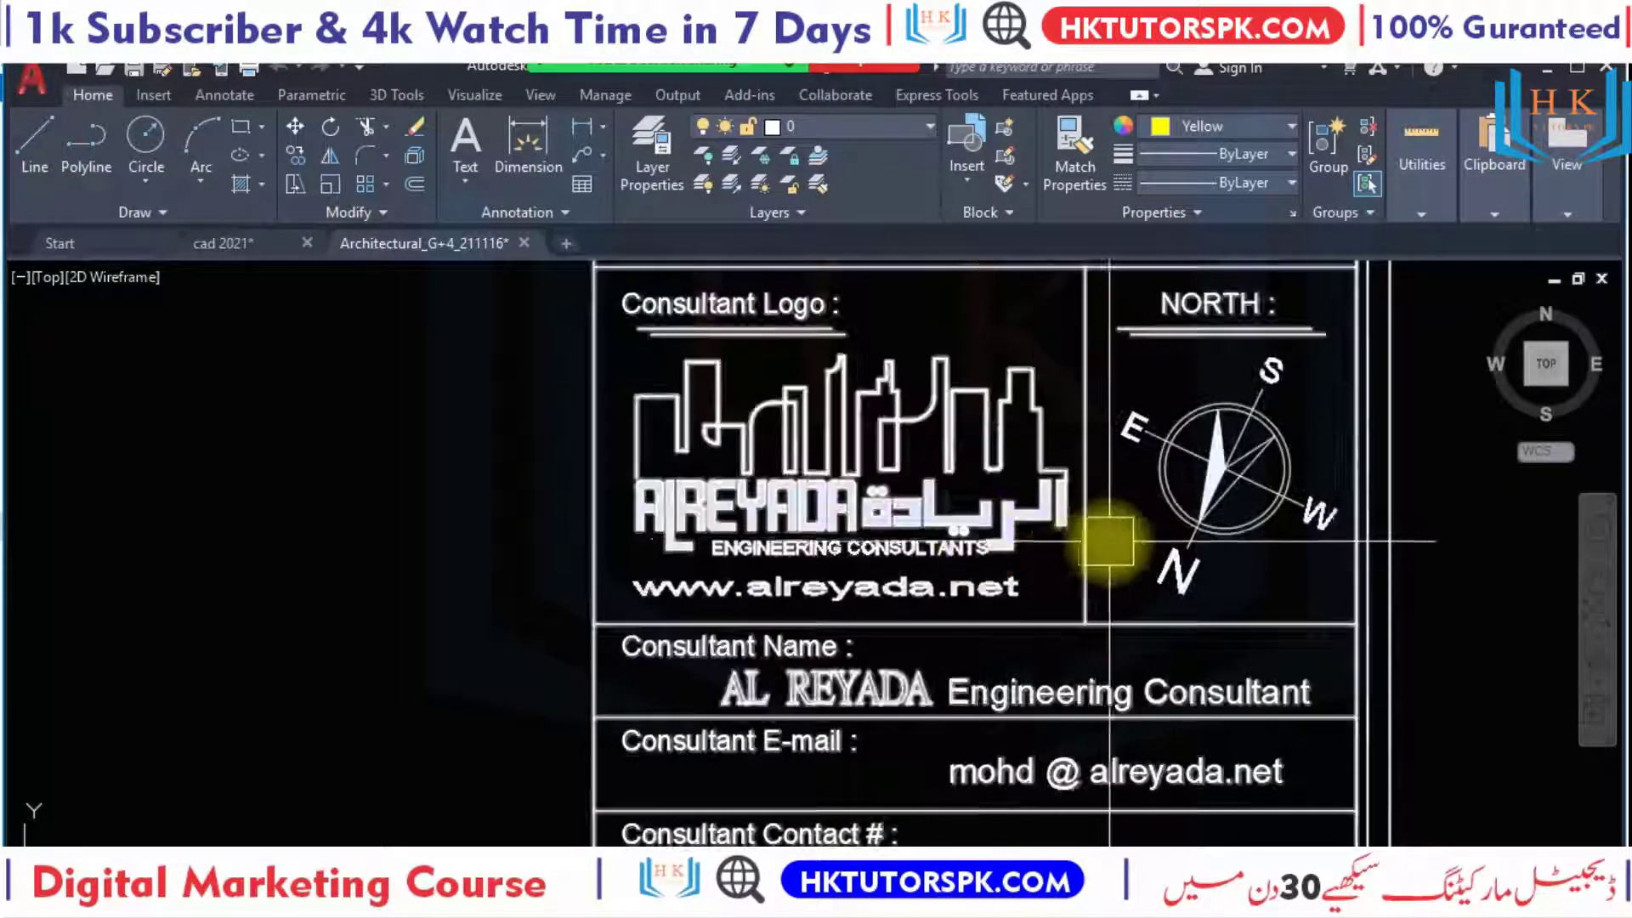
scroll(1033, 510, "down", 3)
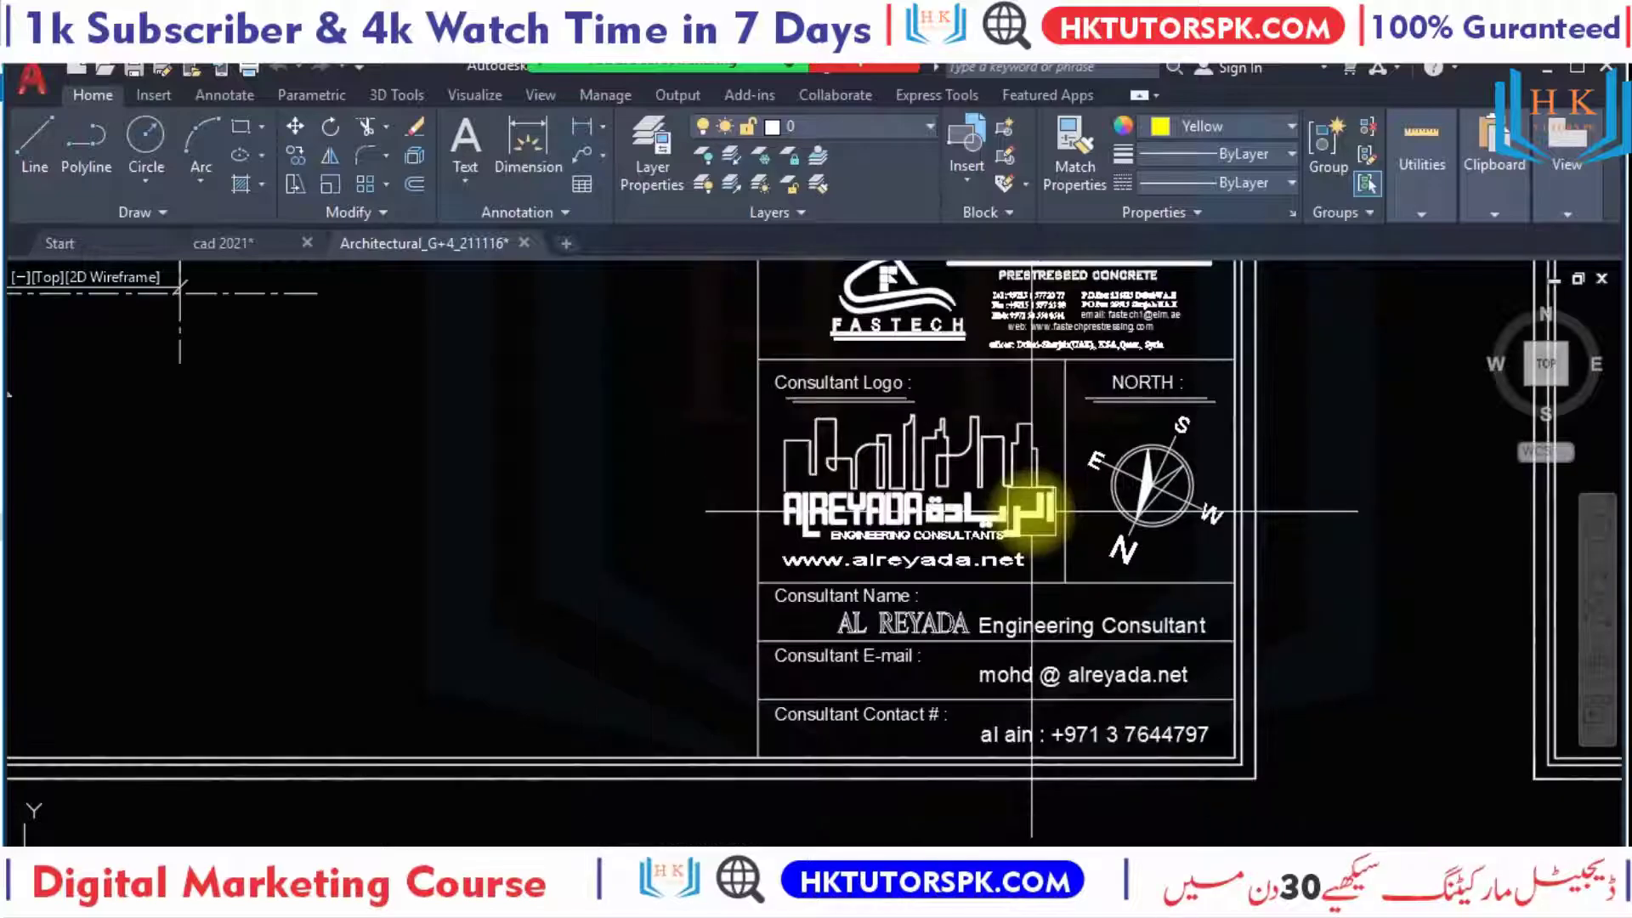
scroll(969, 484, "down", 3)
scroll(884, 648, "up", 2)
scroll(648, 613, "up", 1)
scroll(867, 655, "up", 1)
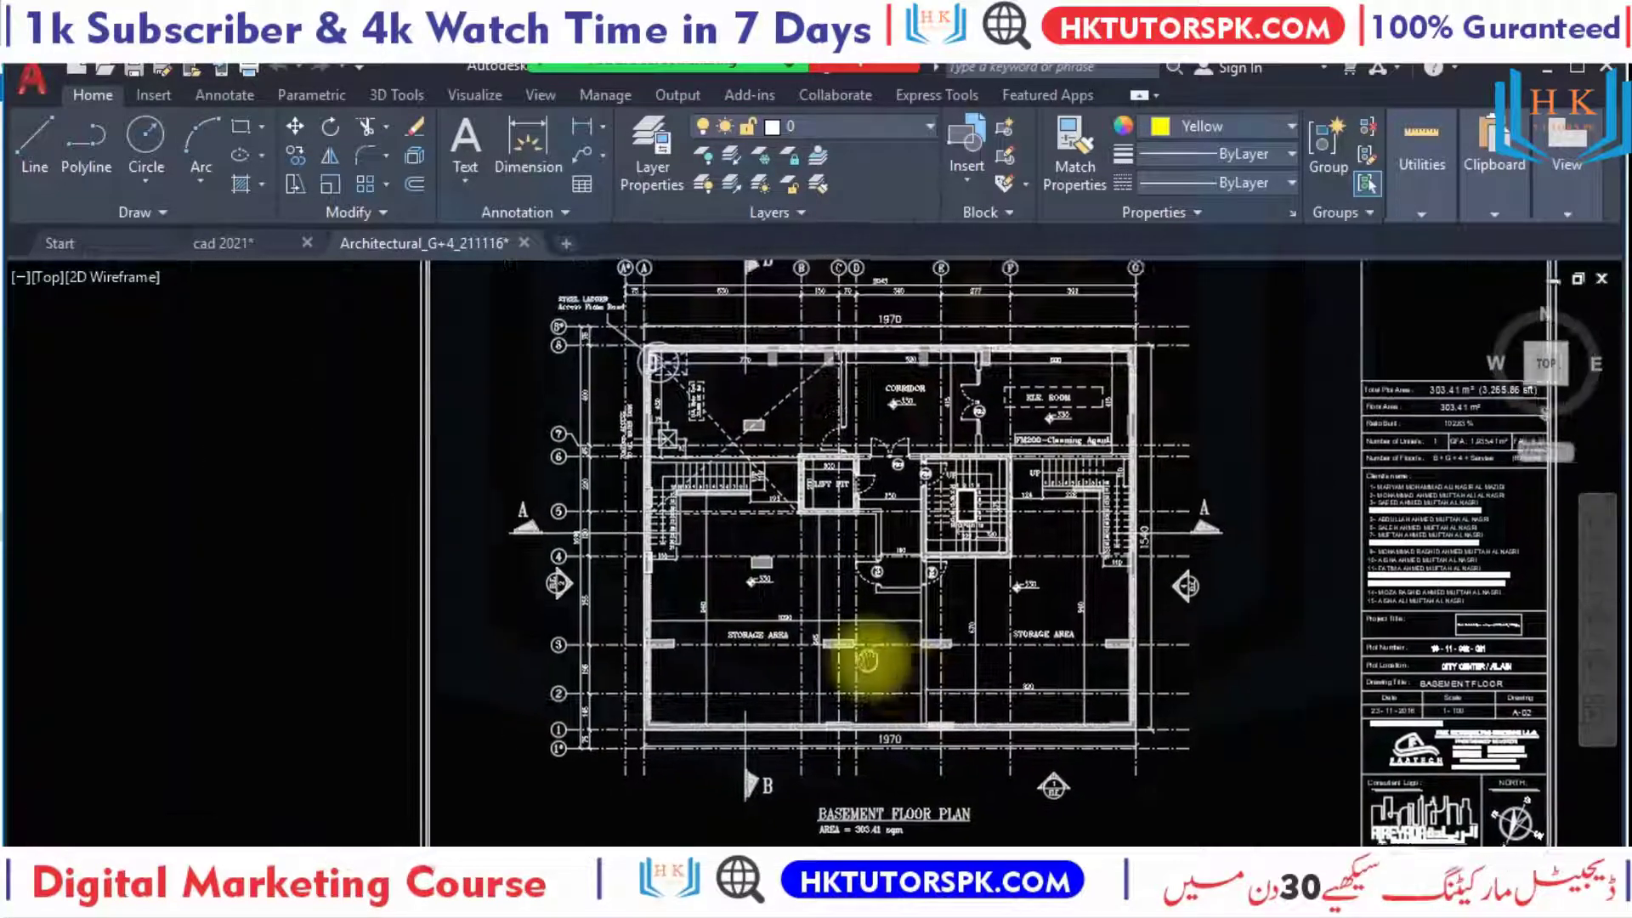
scroll(966, 546, "up", 1)
scroll(1048, 400, "up", 2)
scroll(984, 447, "up", 1)
scroll(984, 443, "up", 2)
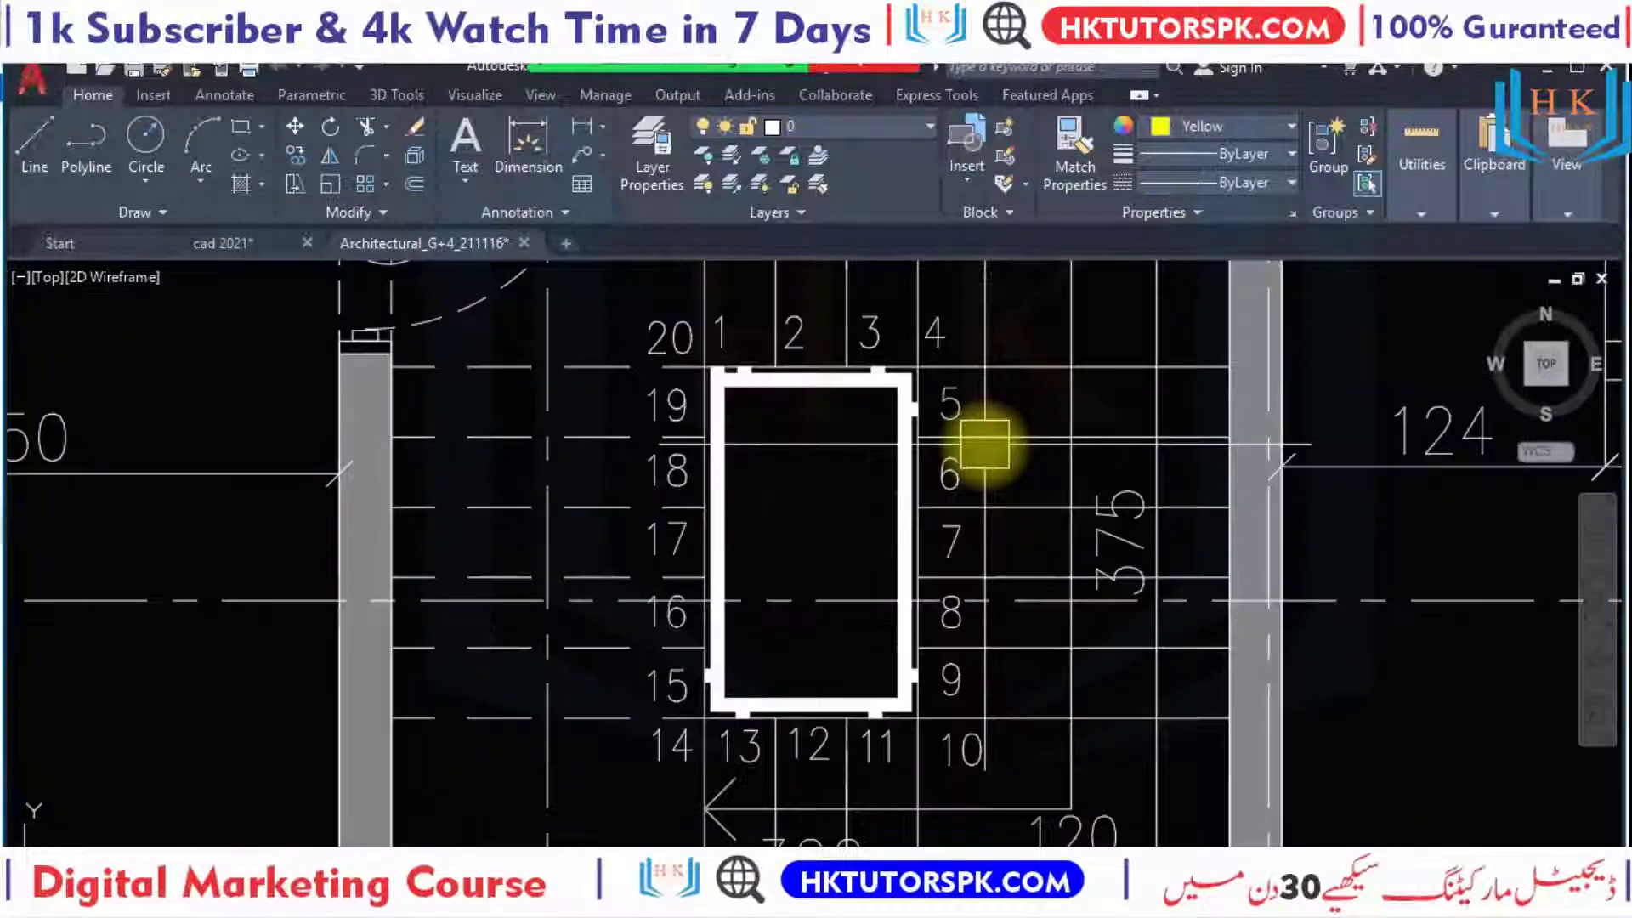
scroll(935, 484, "up", 1)
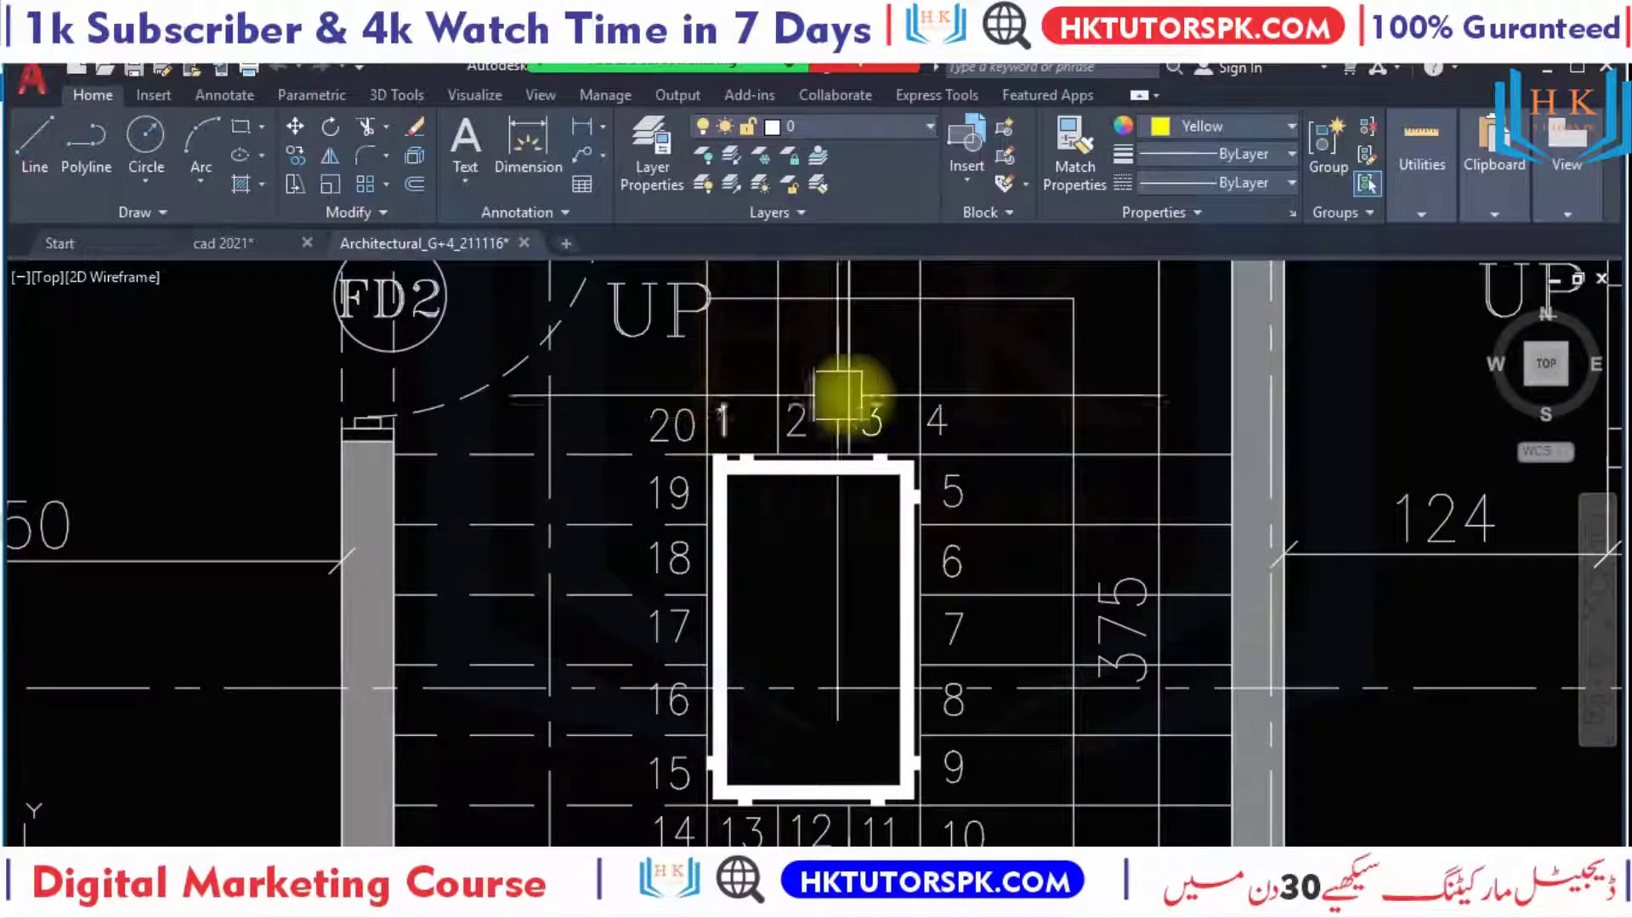
middle_click_drag(957, 686, 976, 564)
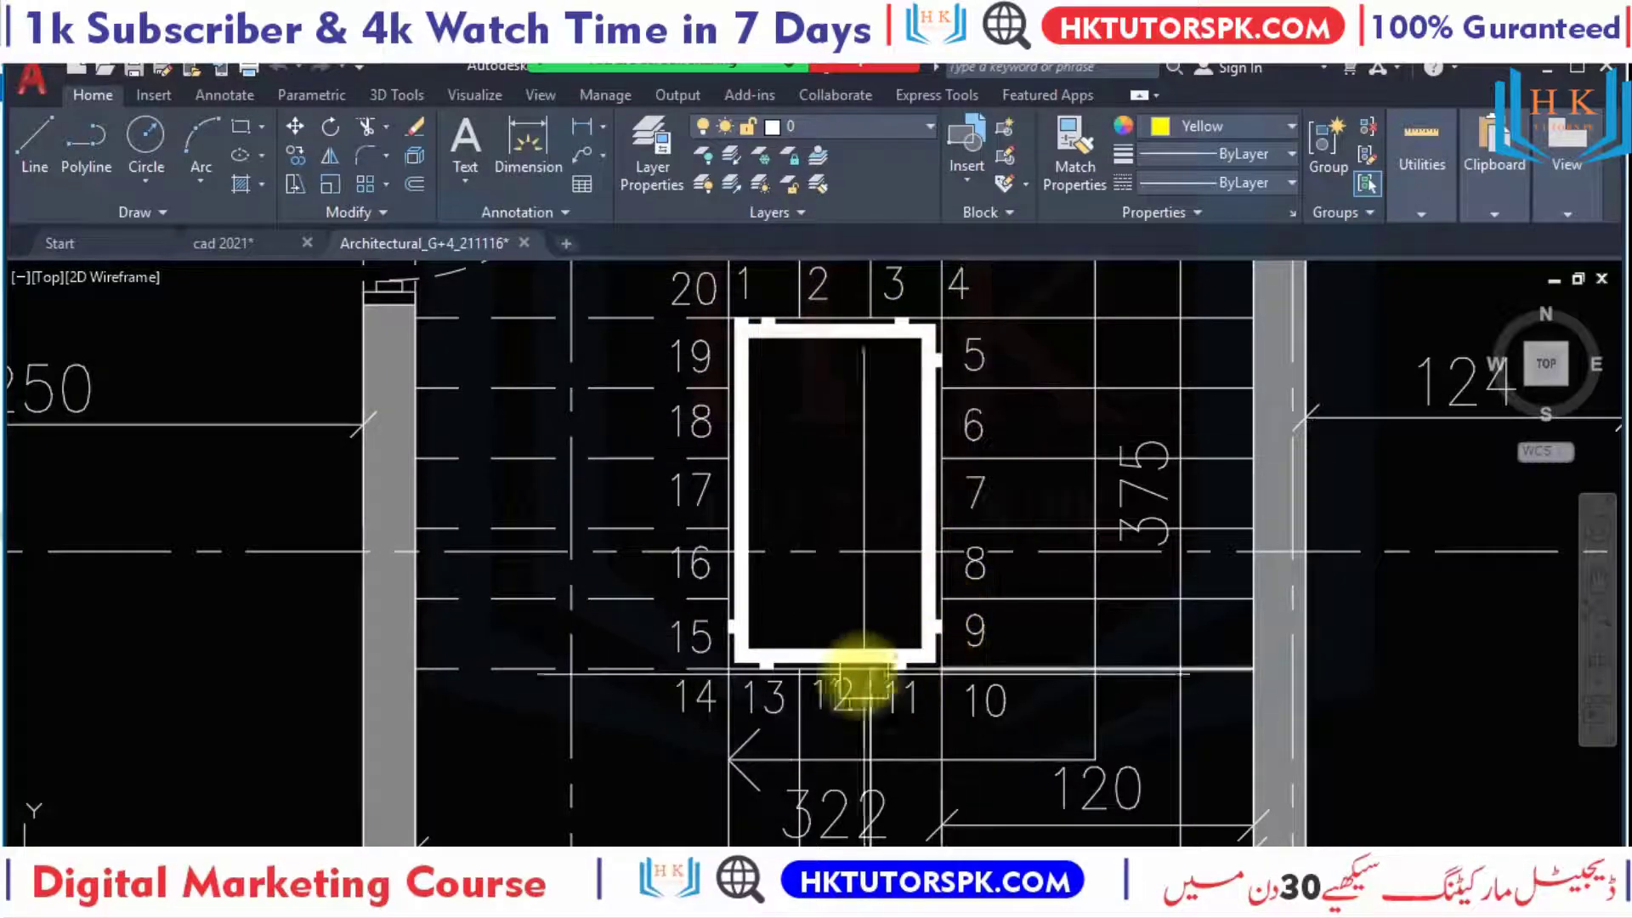
scroll(859, 612, "down", 2)
scroll(831, 576, "down", 2)
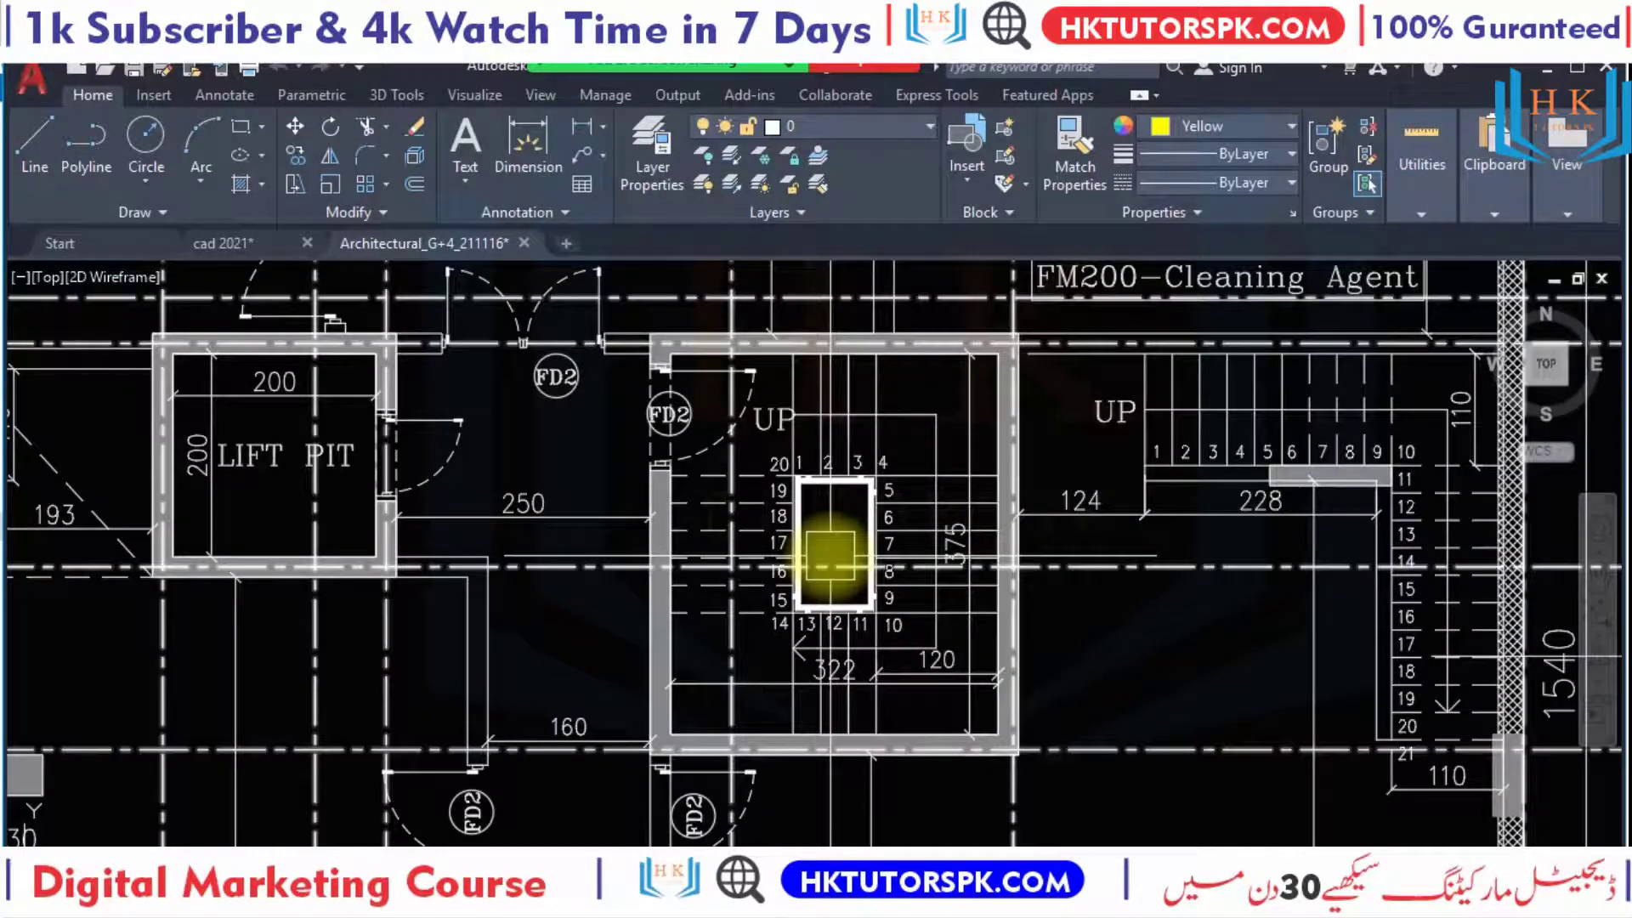
middle_click_drag(234, 485, 455, 495)
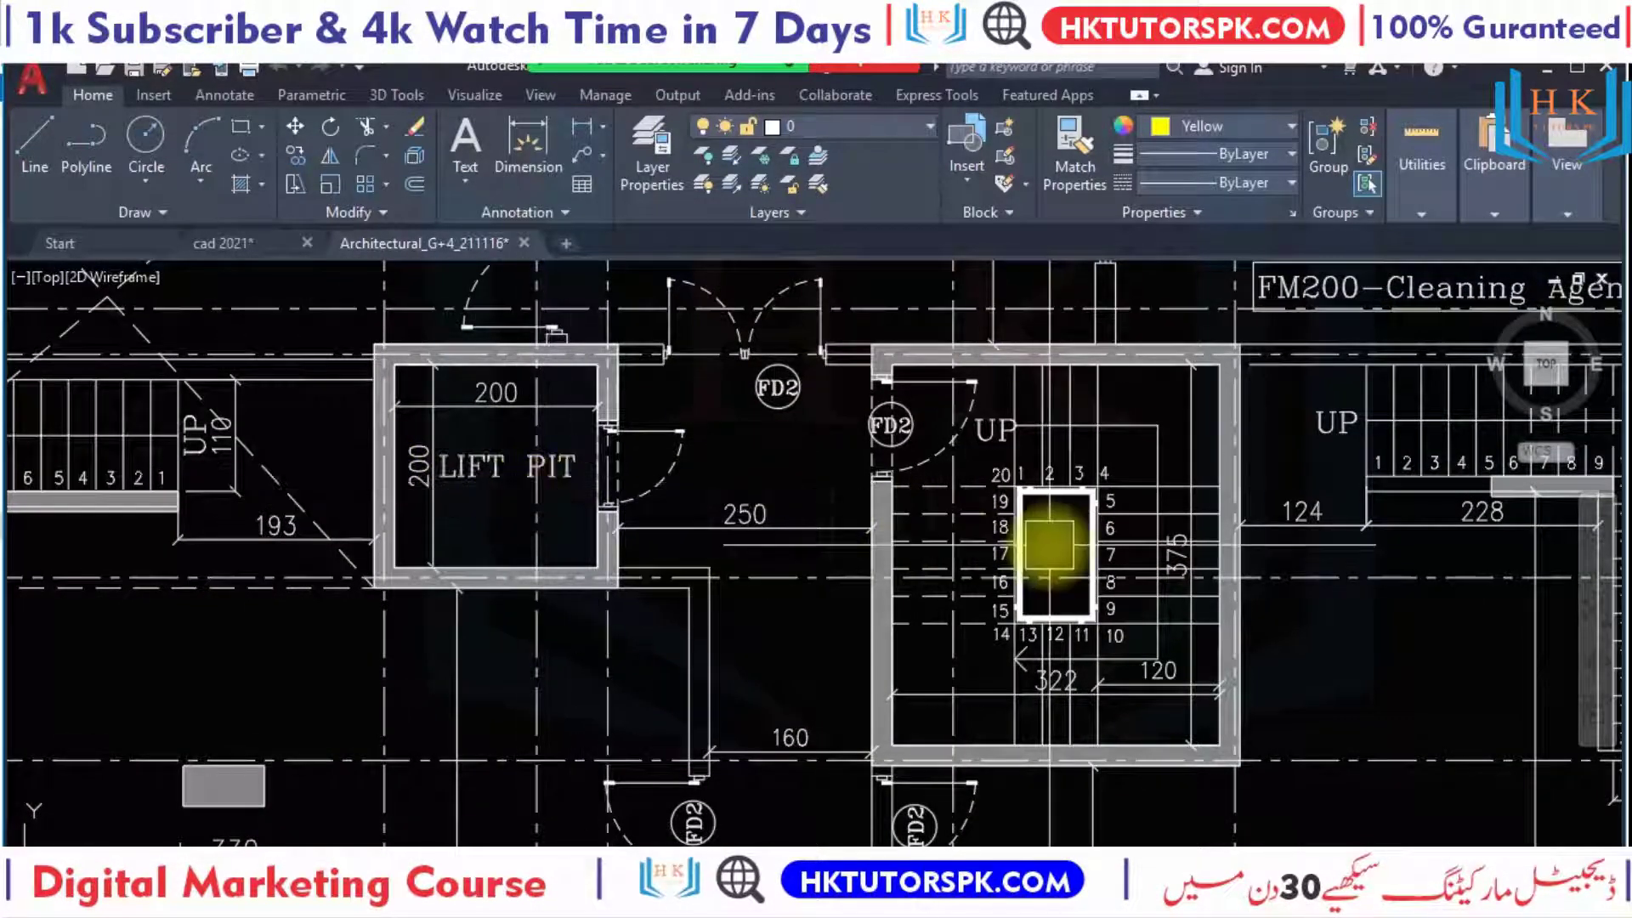
scroll(999, 541, "up", 2)
scroll(1000, 454, "up", 4)
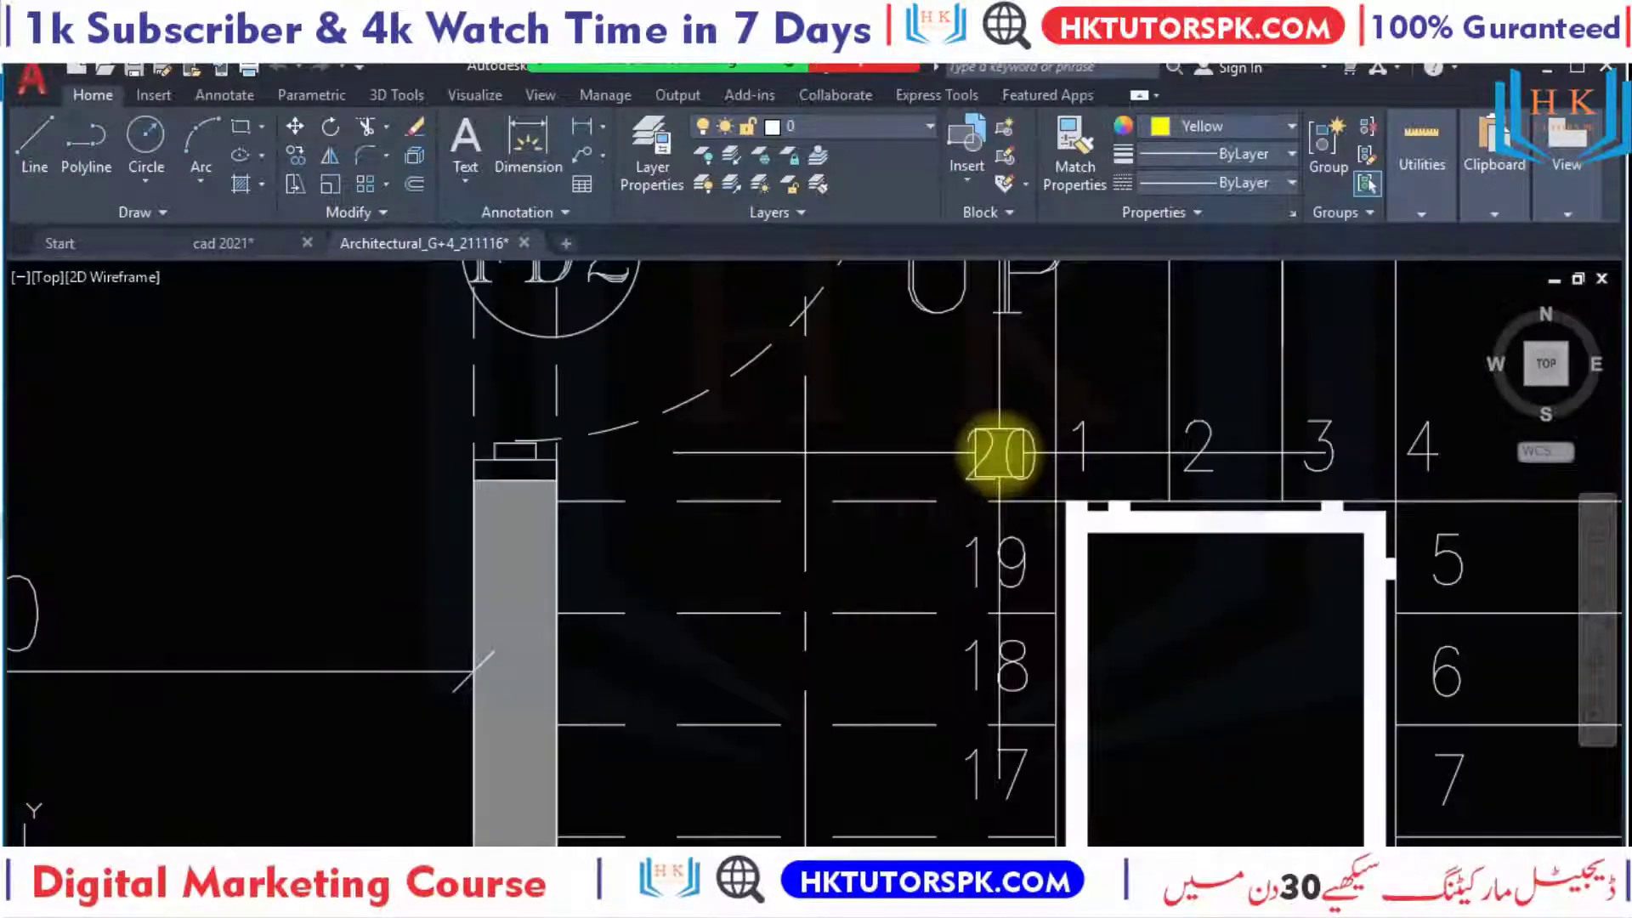
scroll(1011, 439, "down", 2)
scroll(984, 536, "down", 3)
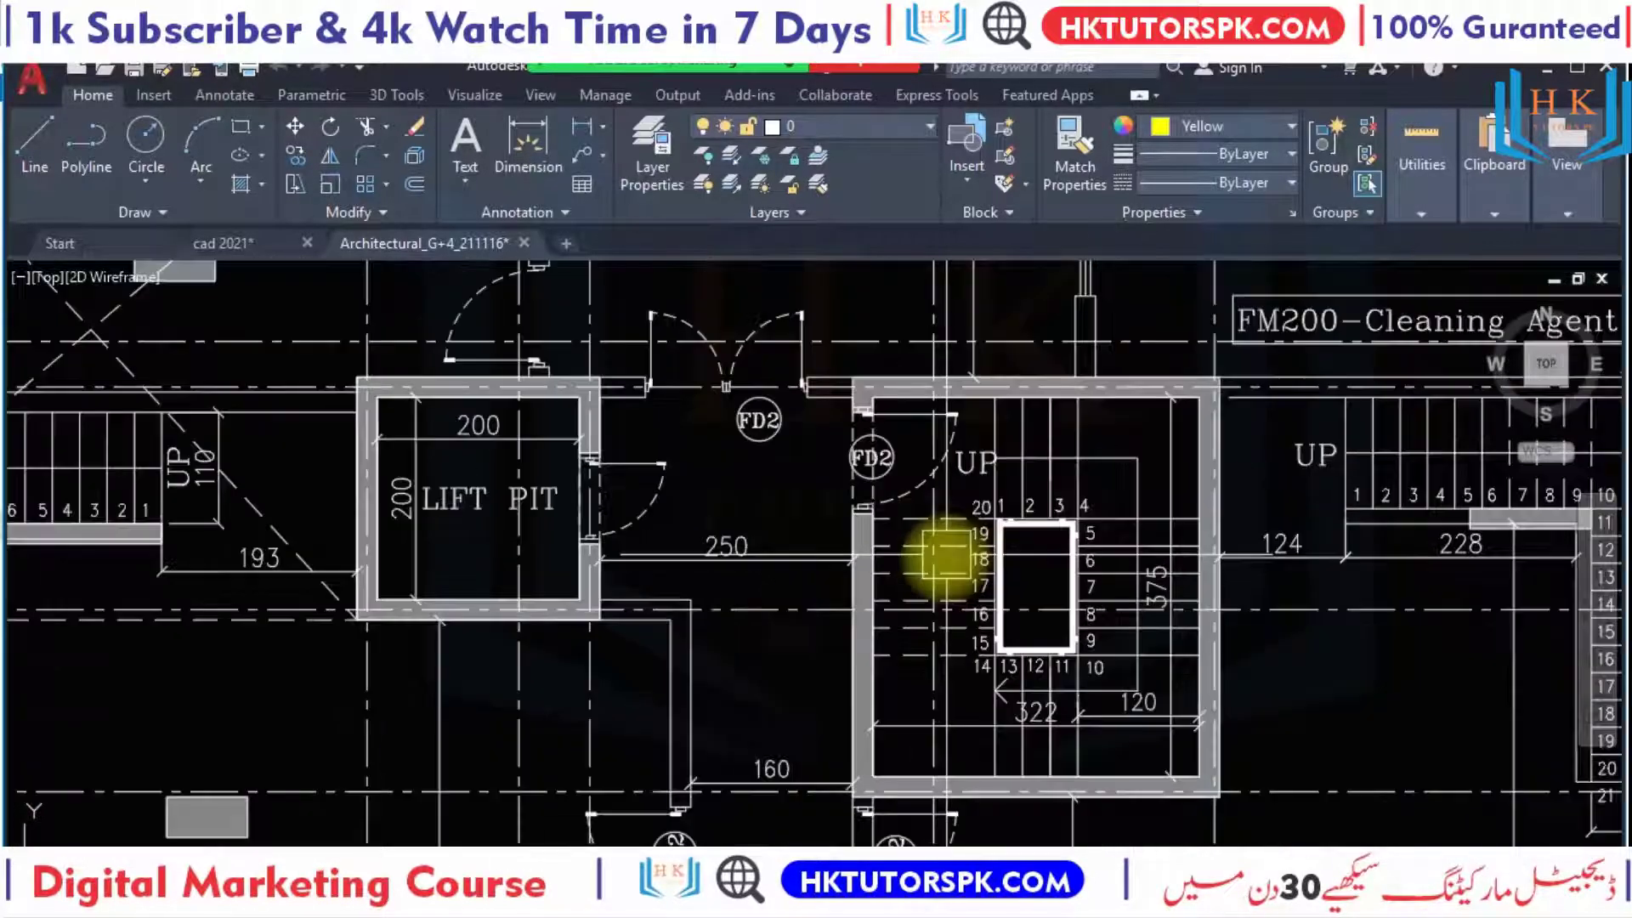
middle_click_drag(929, 572, 583, 601)
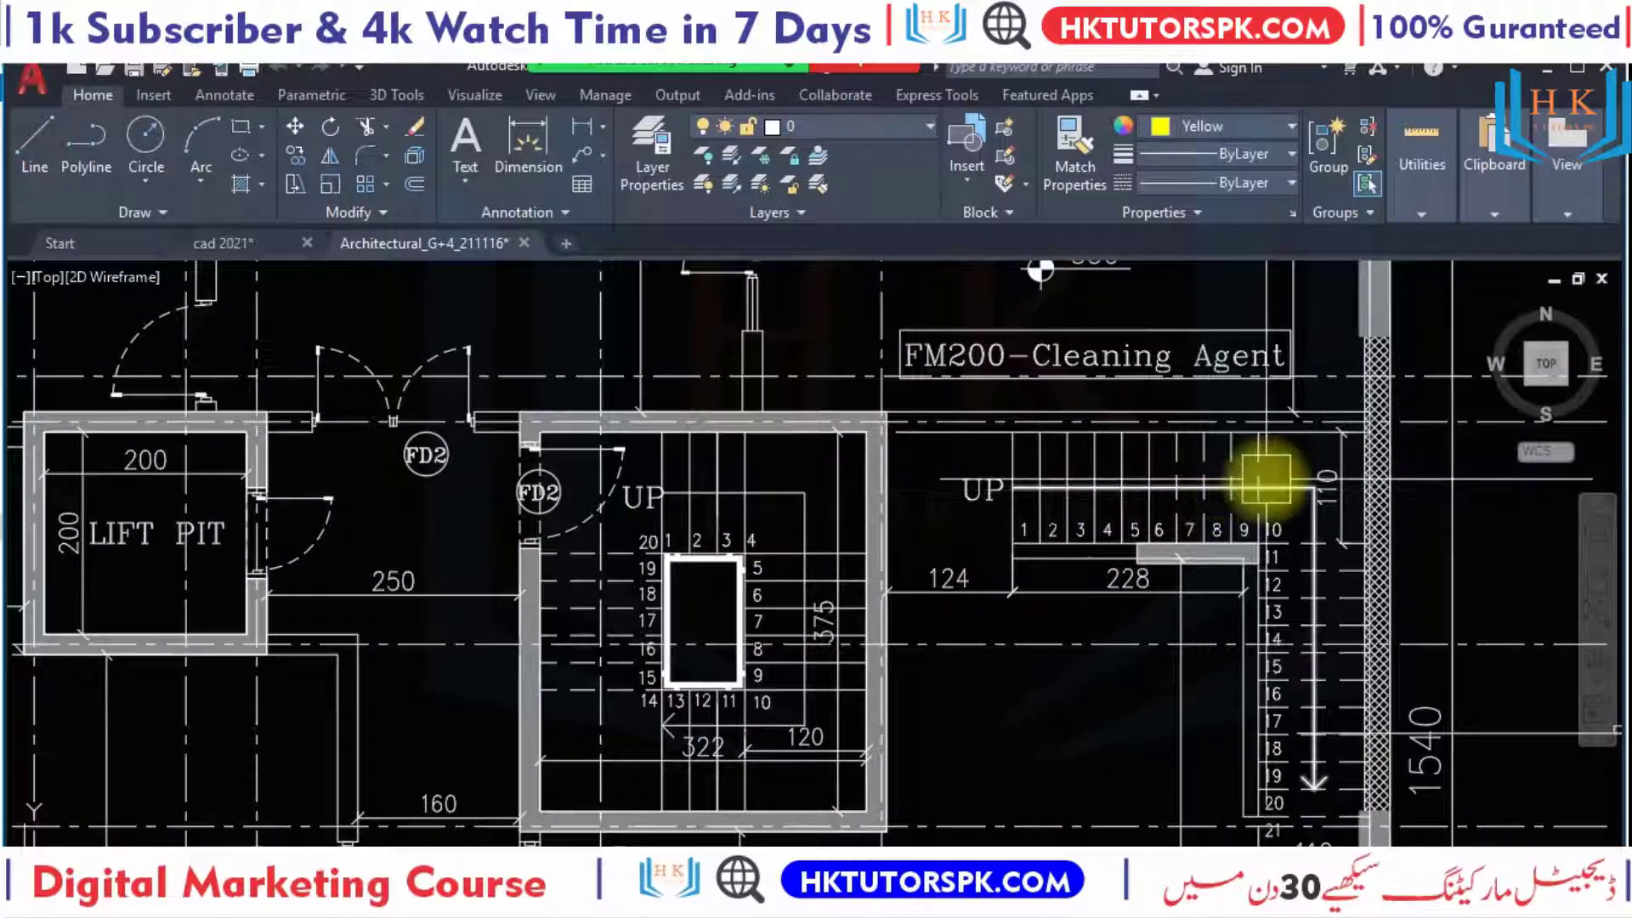
scroll(1213, 681, "up", 1)
scroll(1264, 765, "up", 1)
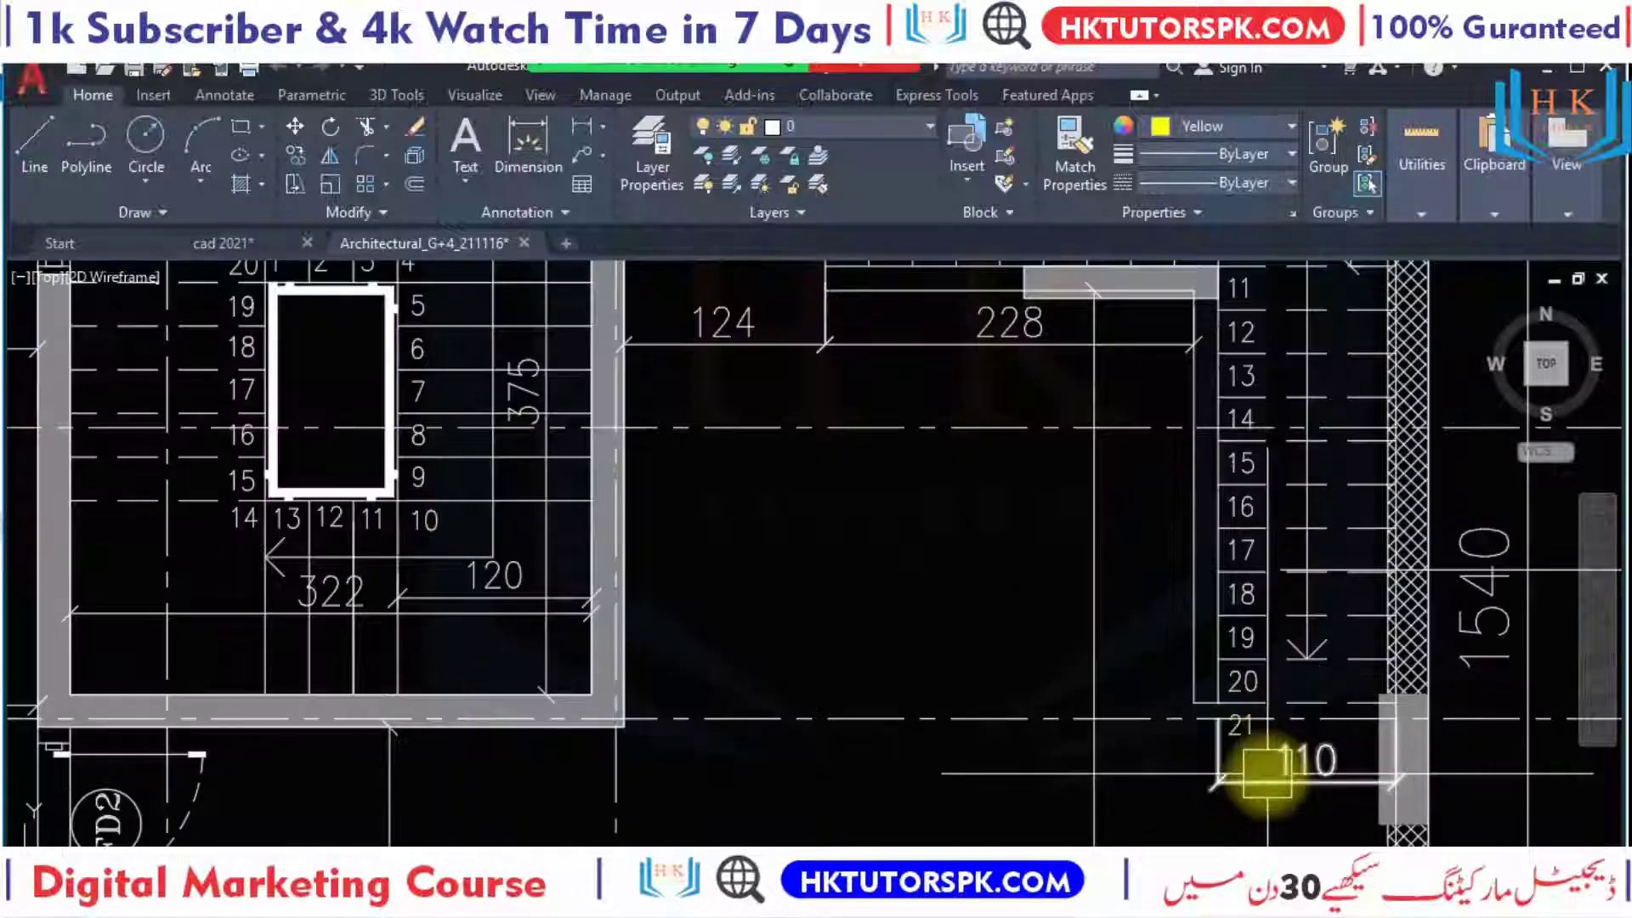
scroll(1184, 467, "down", 3)
scroll(1082, 558, "up", 2)
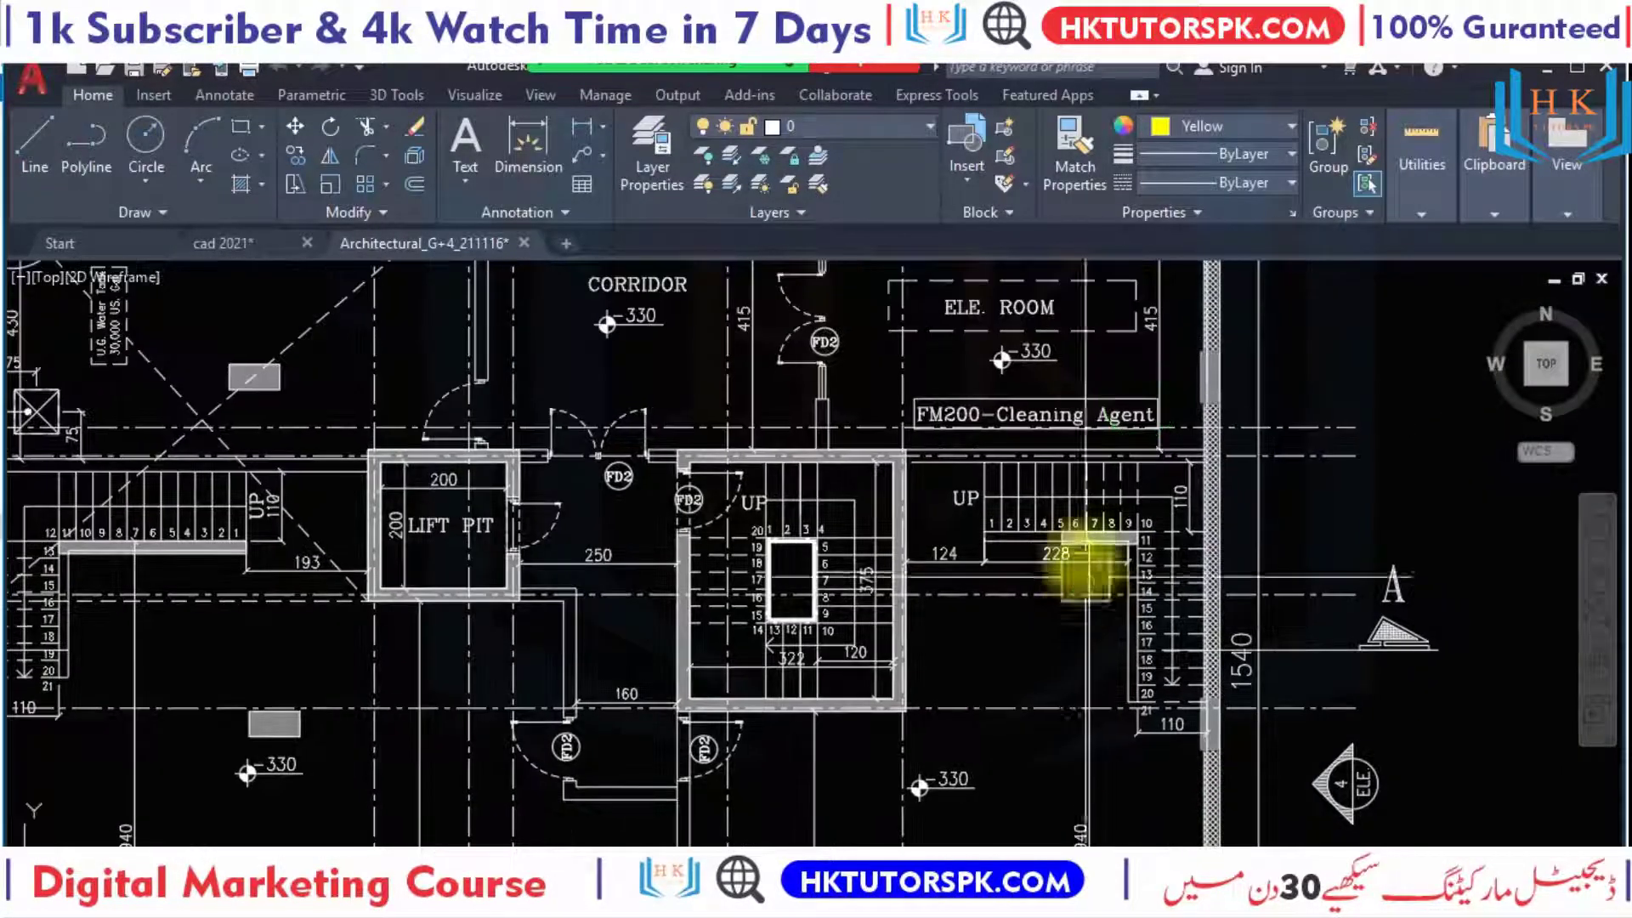
scroll(961, 525, "up", 2)
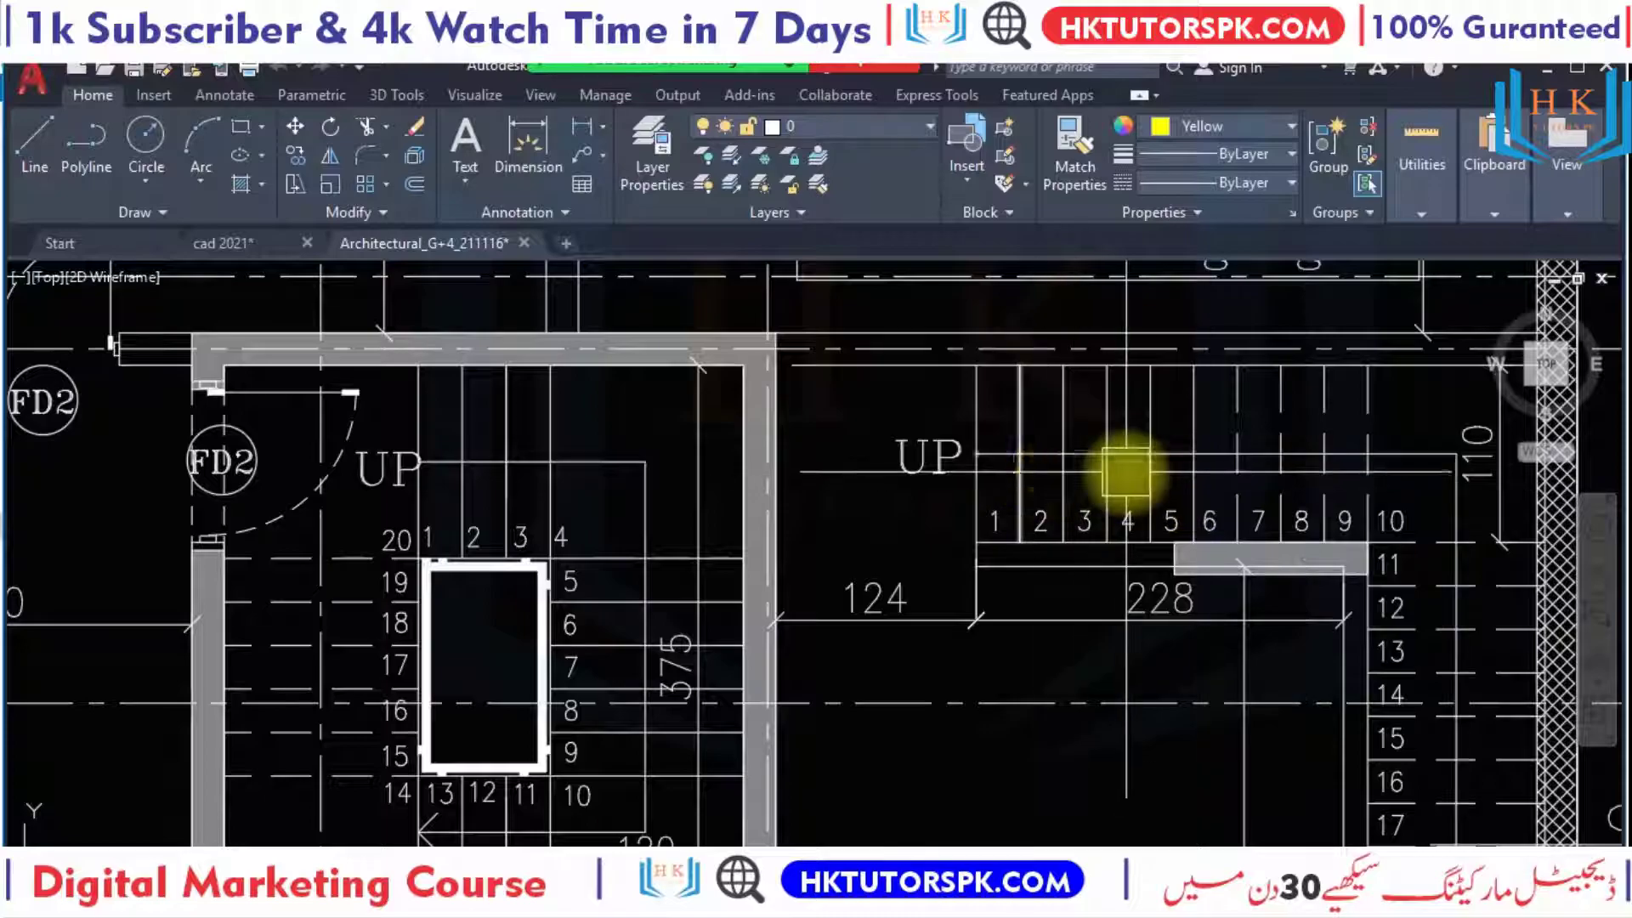
middle_click_drag(1392, 518, 1282, 212)
scroll(1239, 612, "up", 2)
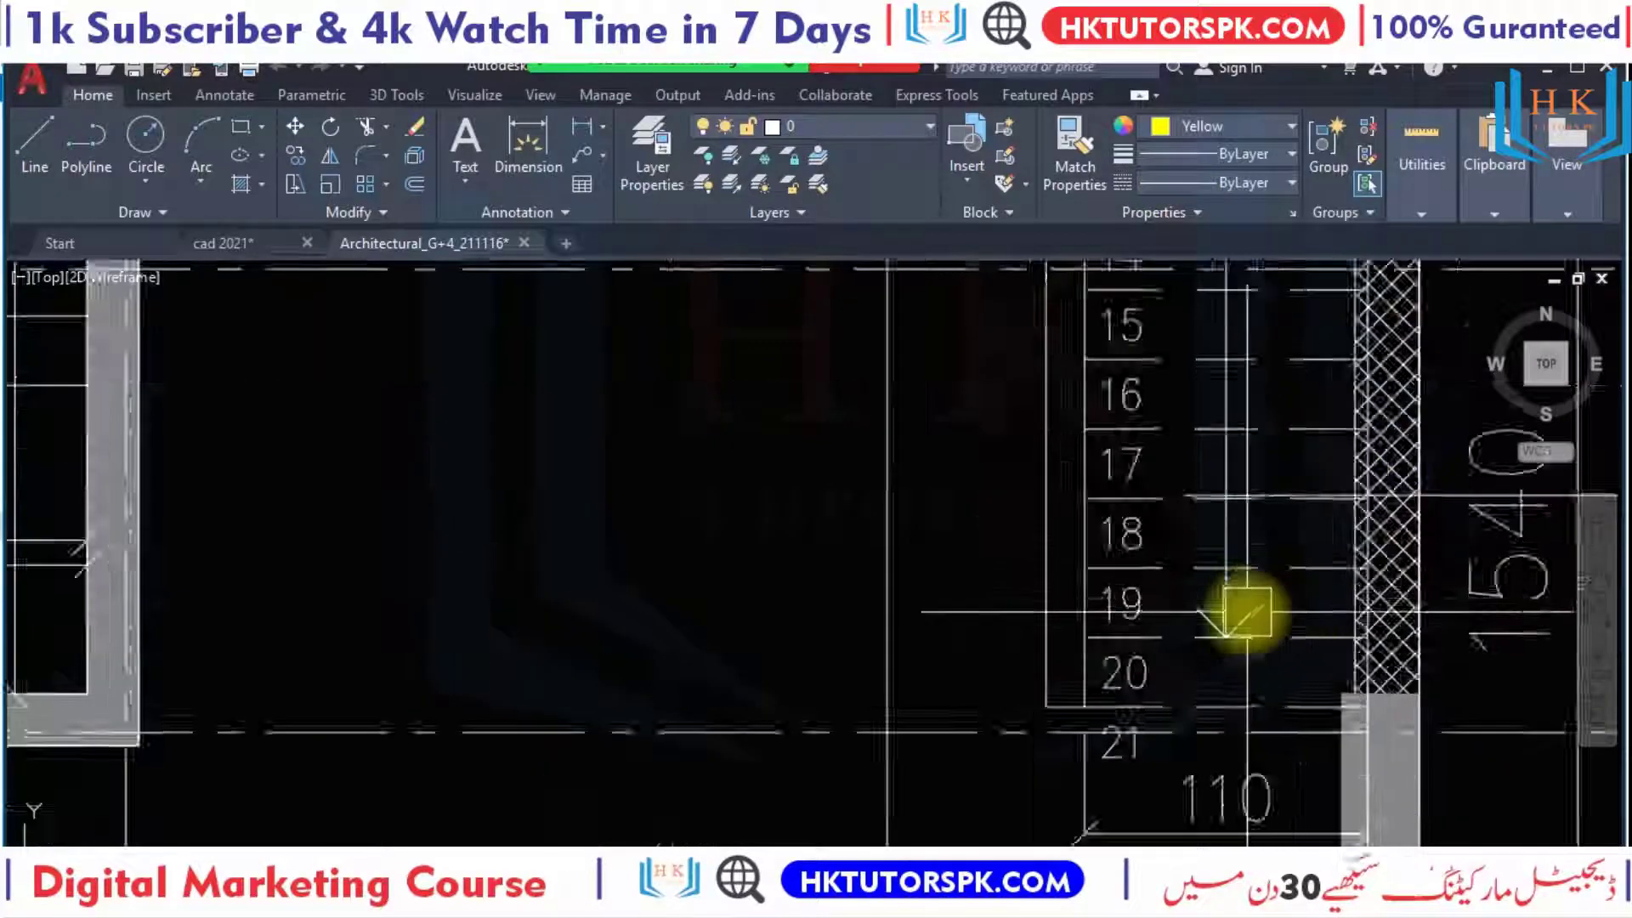
scroll(1246, 612, "up", 3)
scroll(1231, 657, "down", 2)
scroll(619, 546, "down", 3)
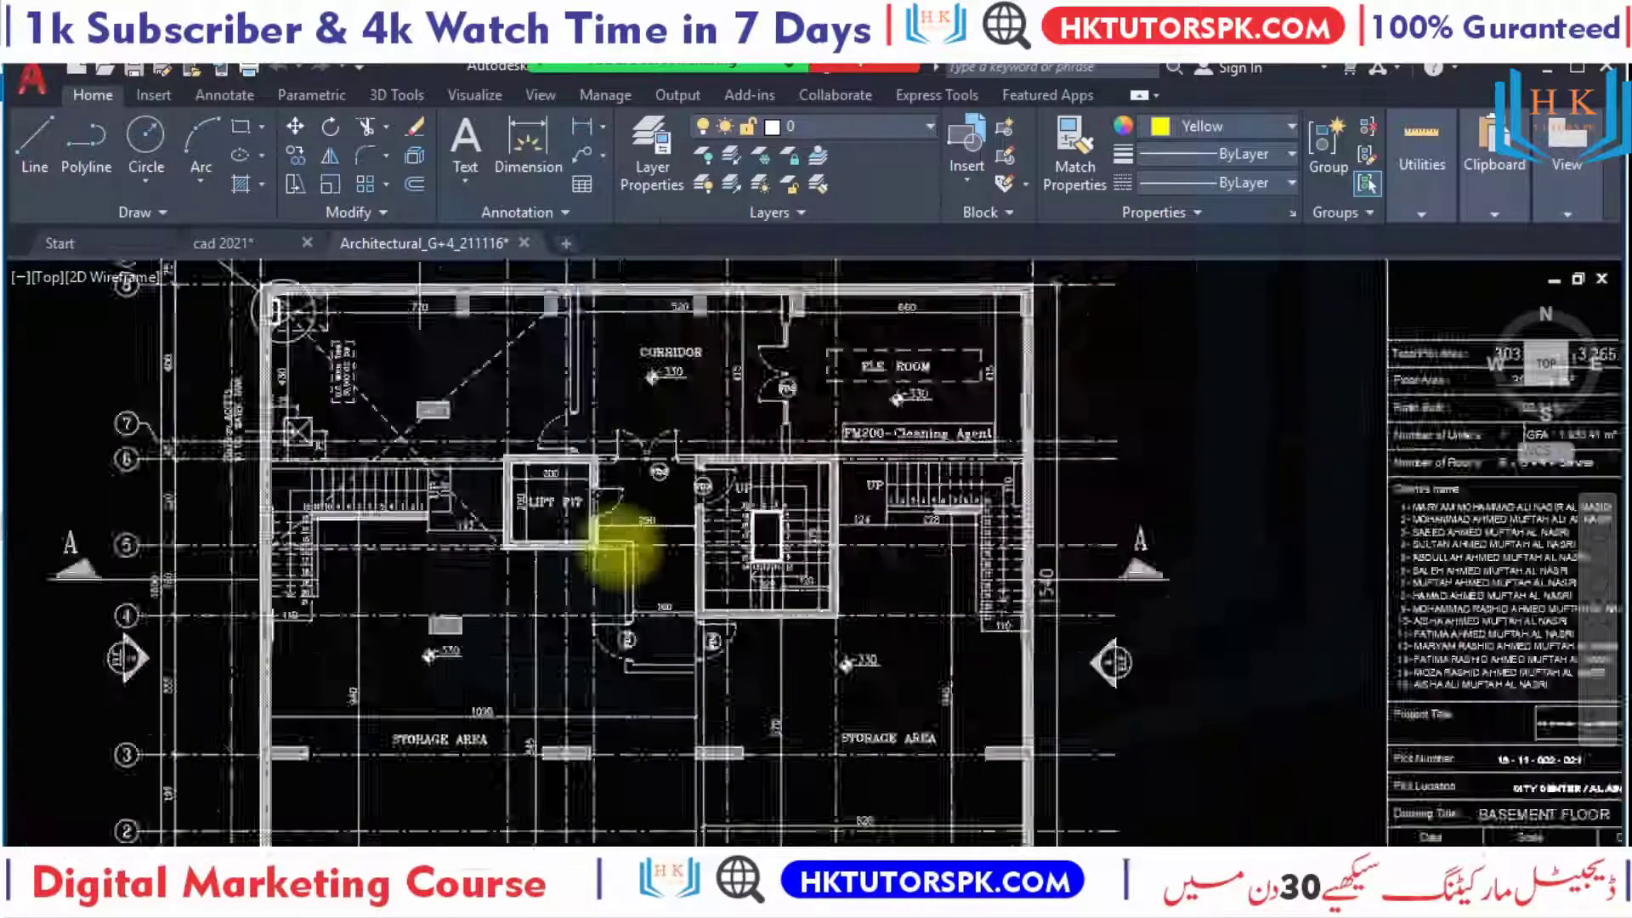
scroll(758, 553, "down", 1)
scroll(882, 484, "up", 4)
middle_click_drag(767, 415, 1063, 492)
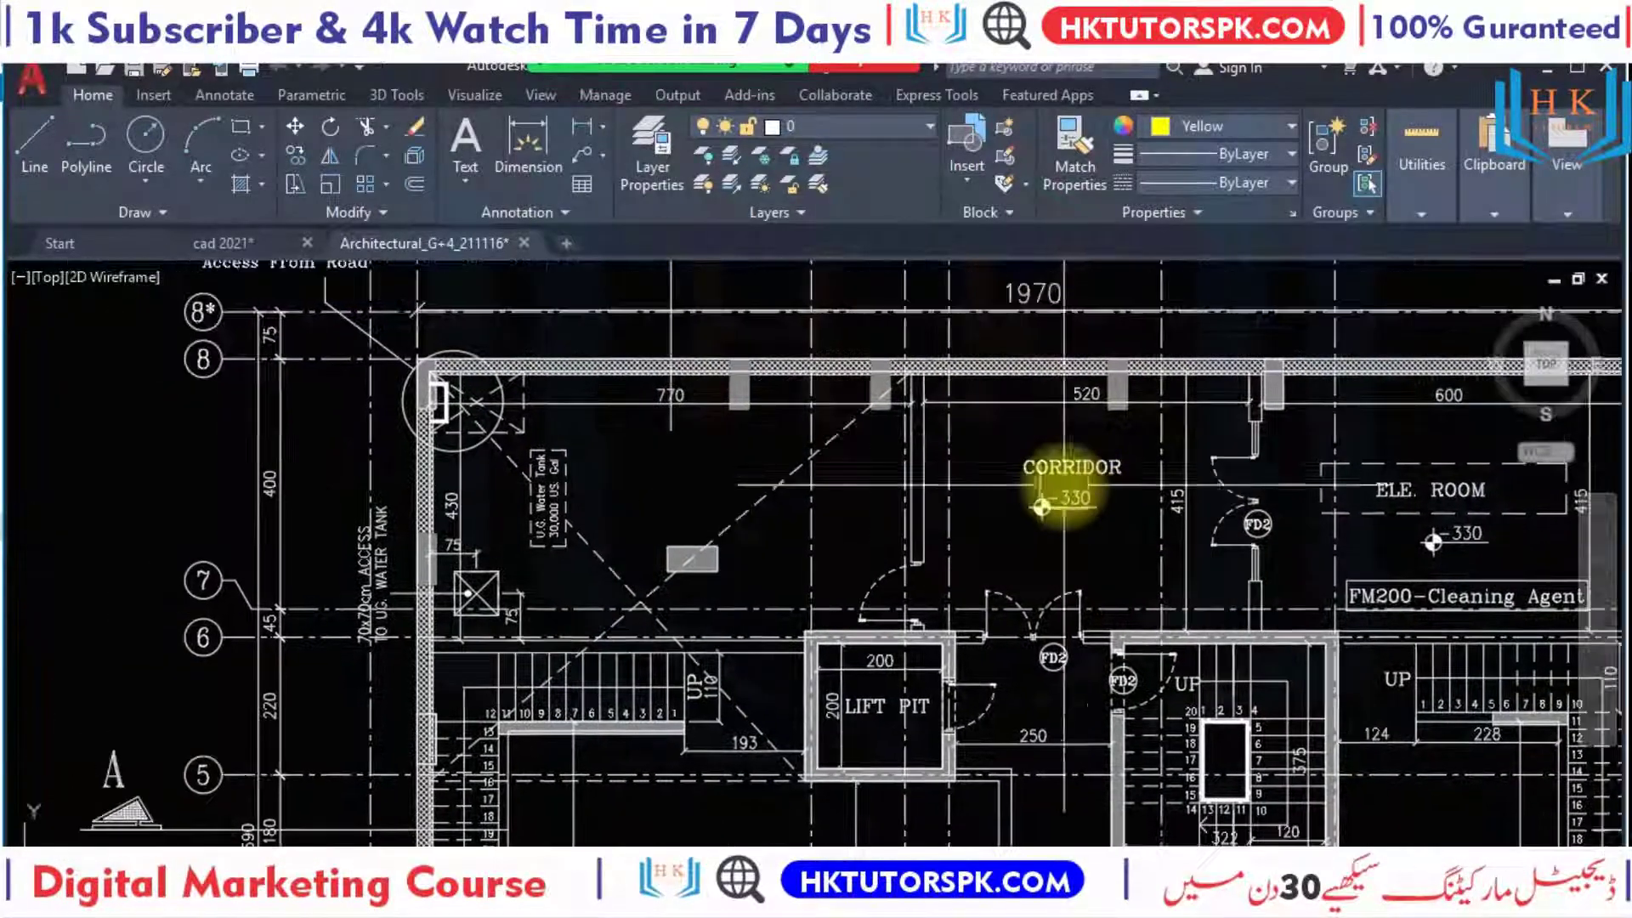
scroll(1064, 492, "up", 2)
scroll(441, 499, "up", 2)
middle_click_drag(441, 499, 800, 462)
scroll(730, 485, "down", 2)
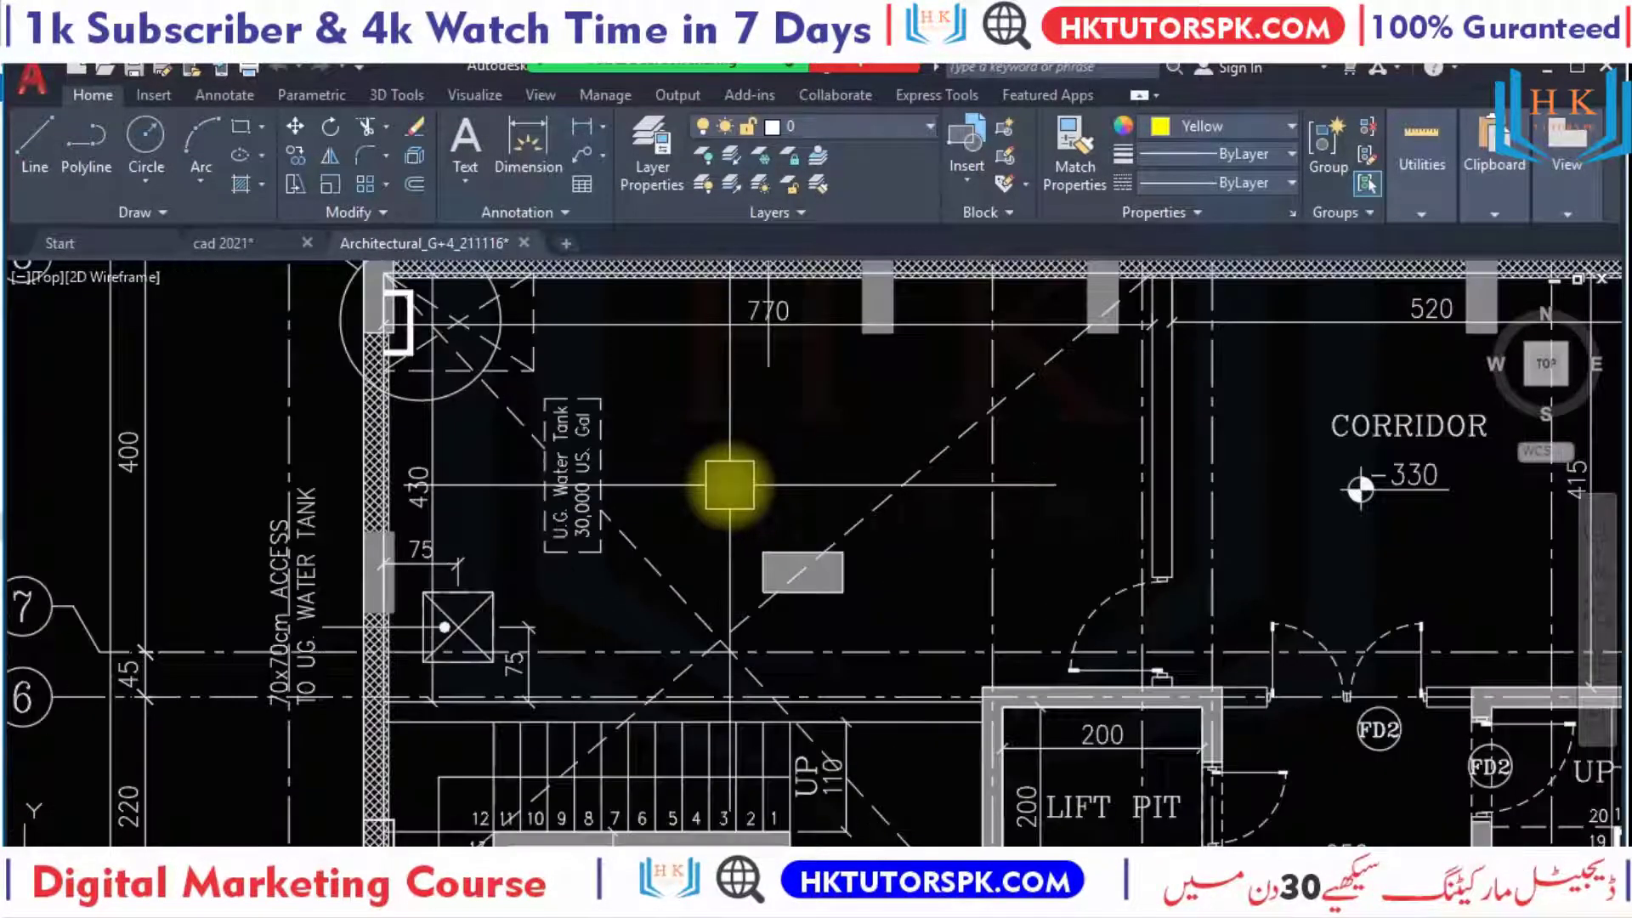
scroll(885, 462, "down", 2)
scroll(655, 564, "up", 2)
scroll(546, 674, "down", 3)
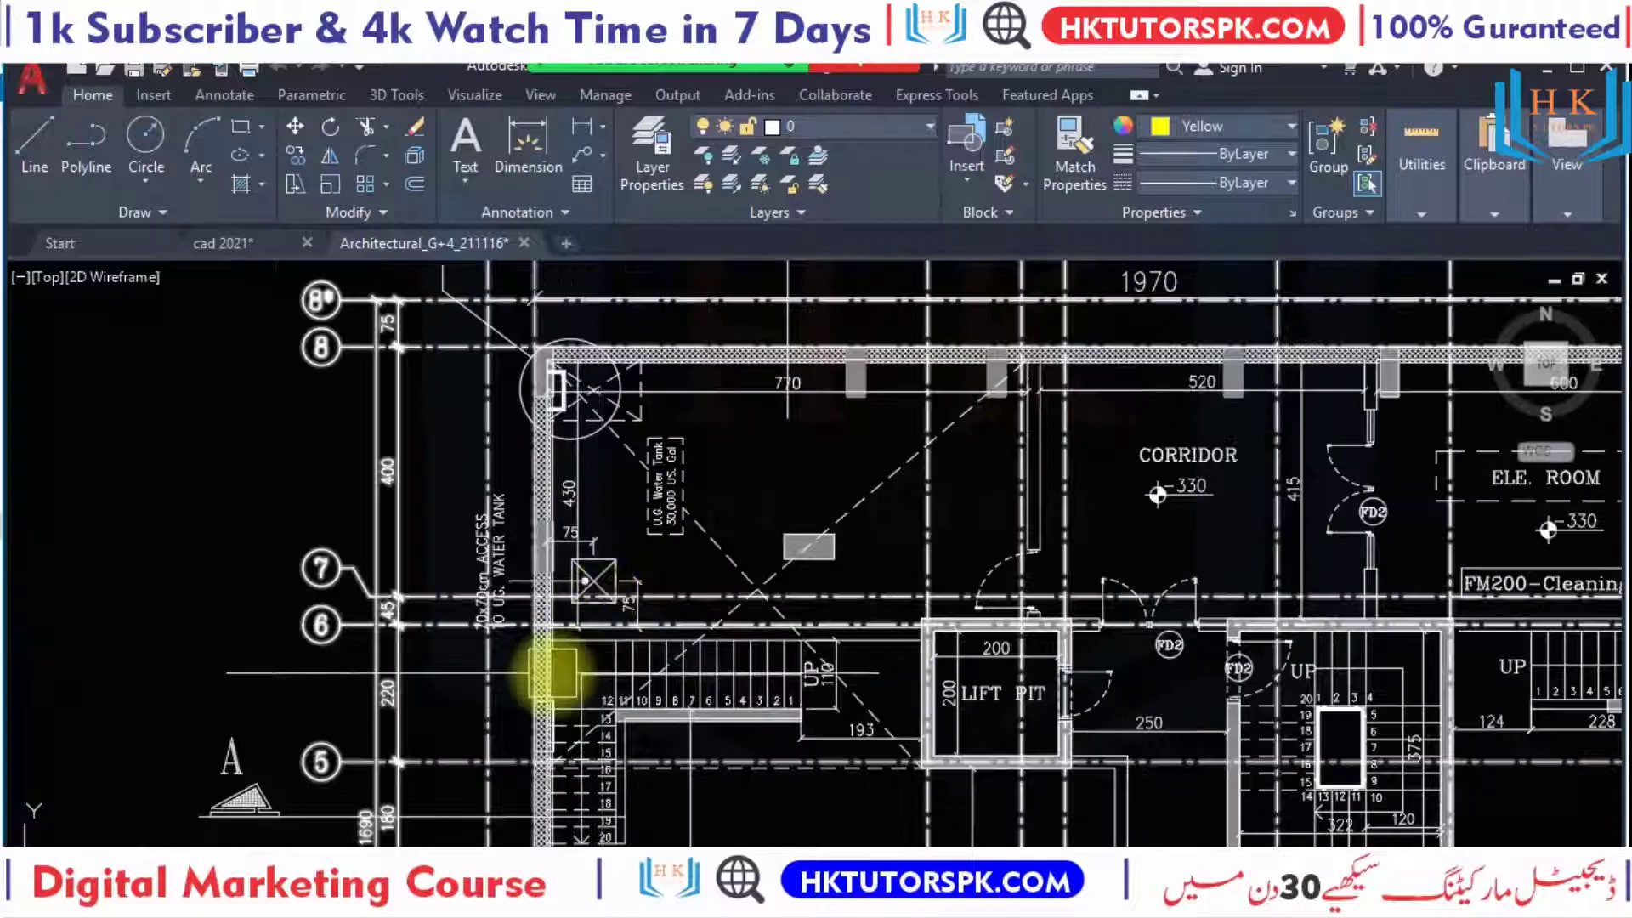
scroll(536, 632, "up", 4)
scroll(510, 620, "up", 3)
scroll(474, 572, "down", 3)
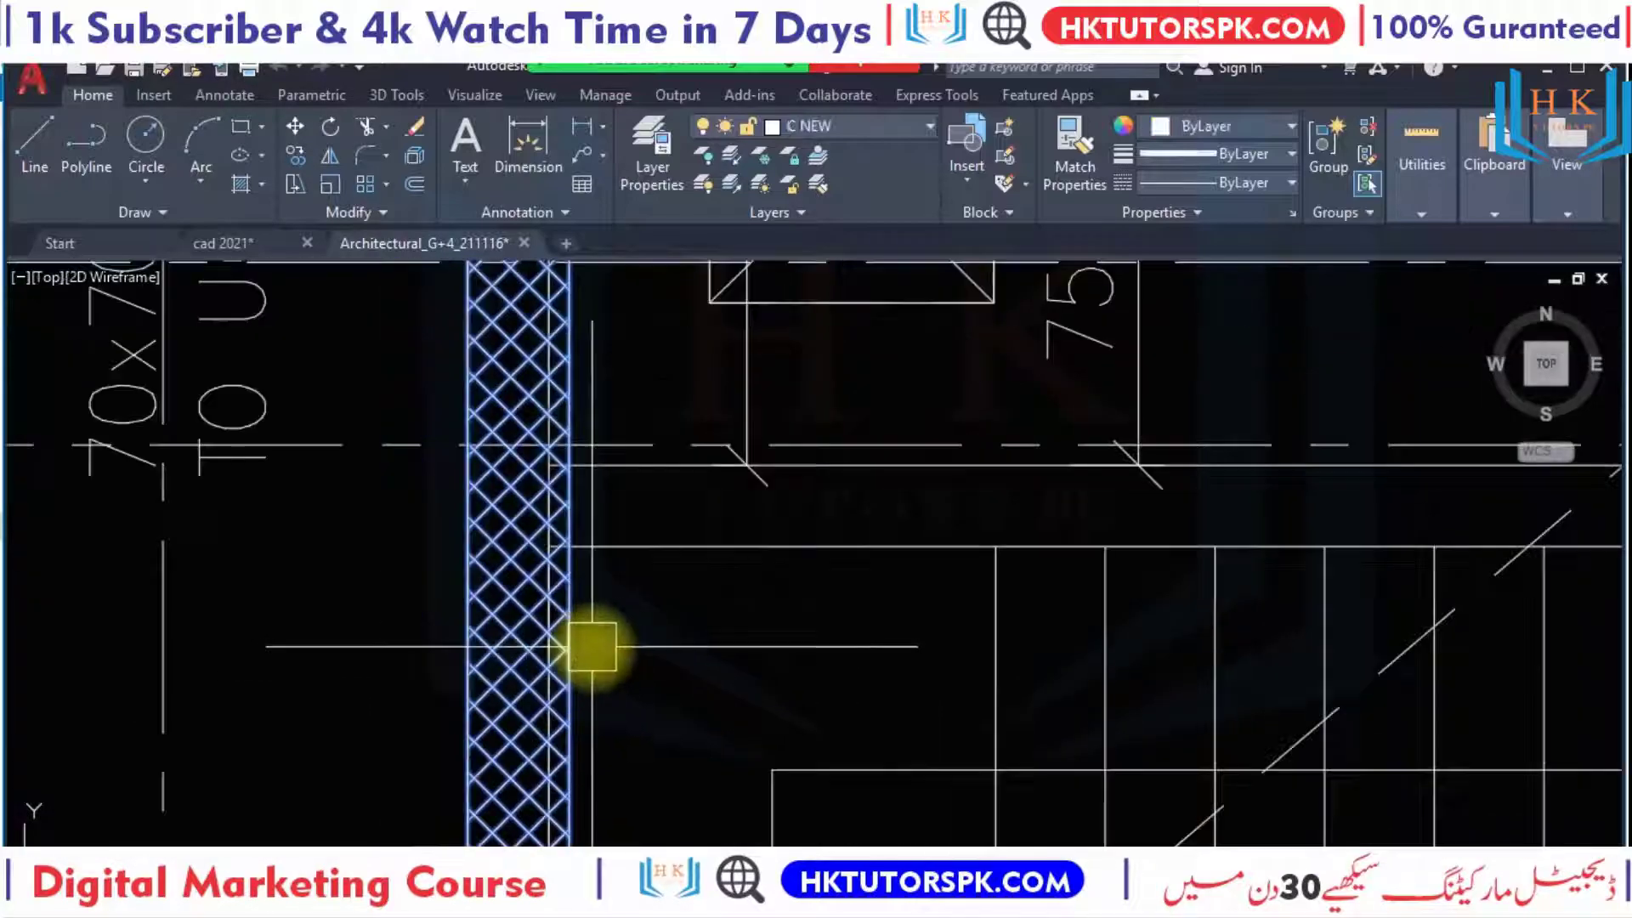
left_click(592, 646)
key("Escape")
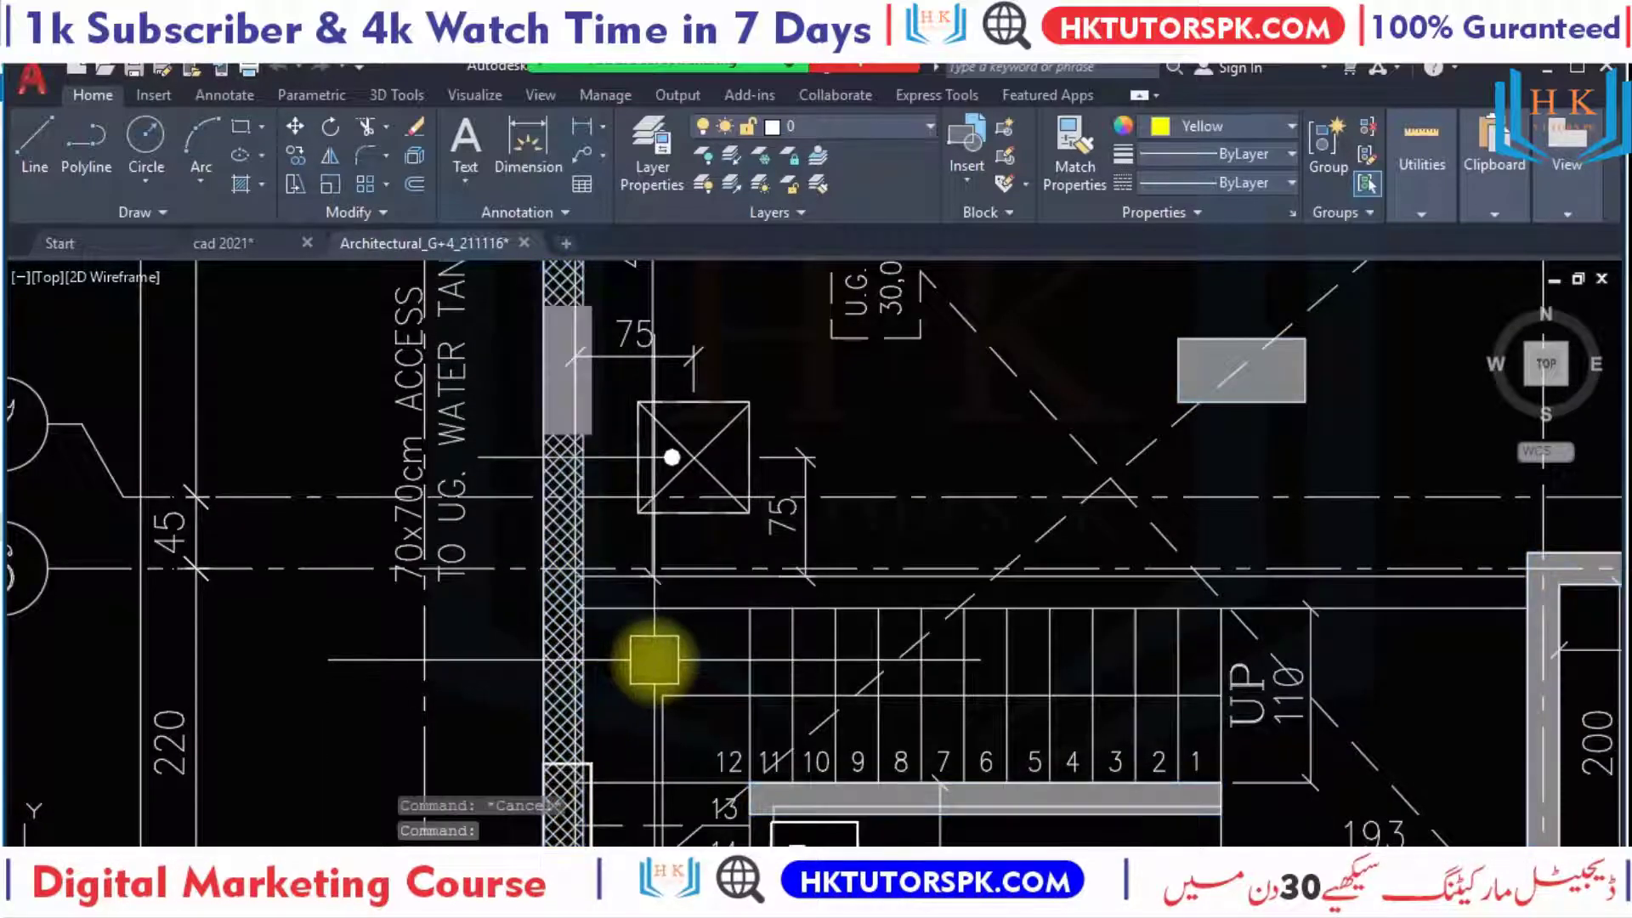
scroll(704, 619, "down", 2)
scroll(922, 620, "down", 1)
mouse_move(922, 620)
middle_mouse_down()
mouse_move(1006, 626)
mouse_move(958, 685)
middle_mouse_up()
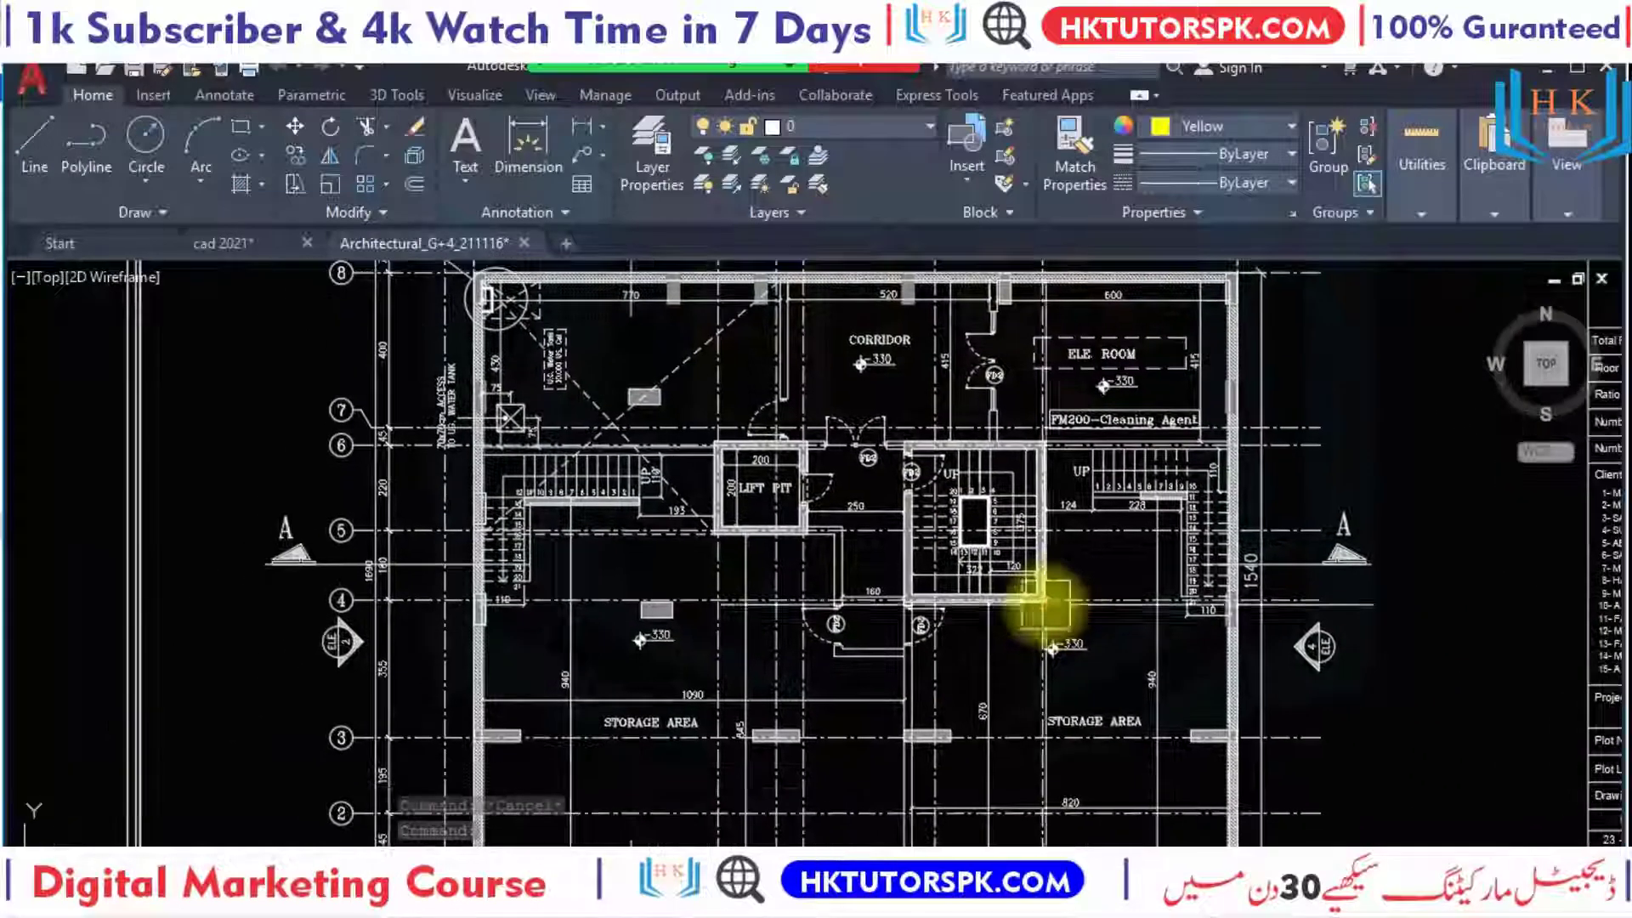
scroll(1328, 554, "up", 2)
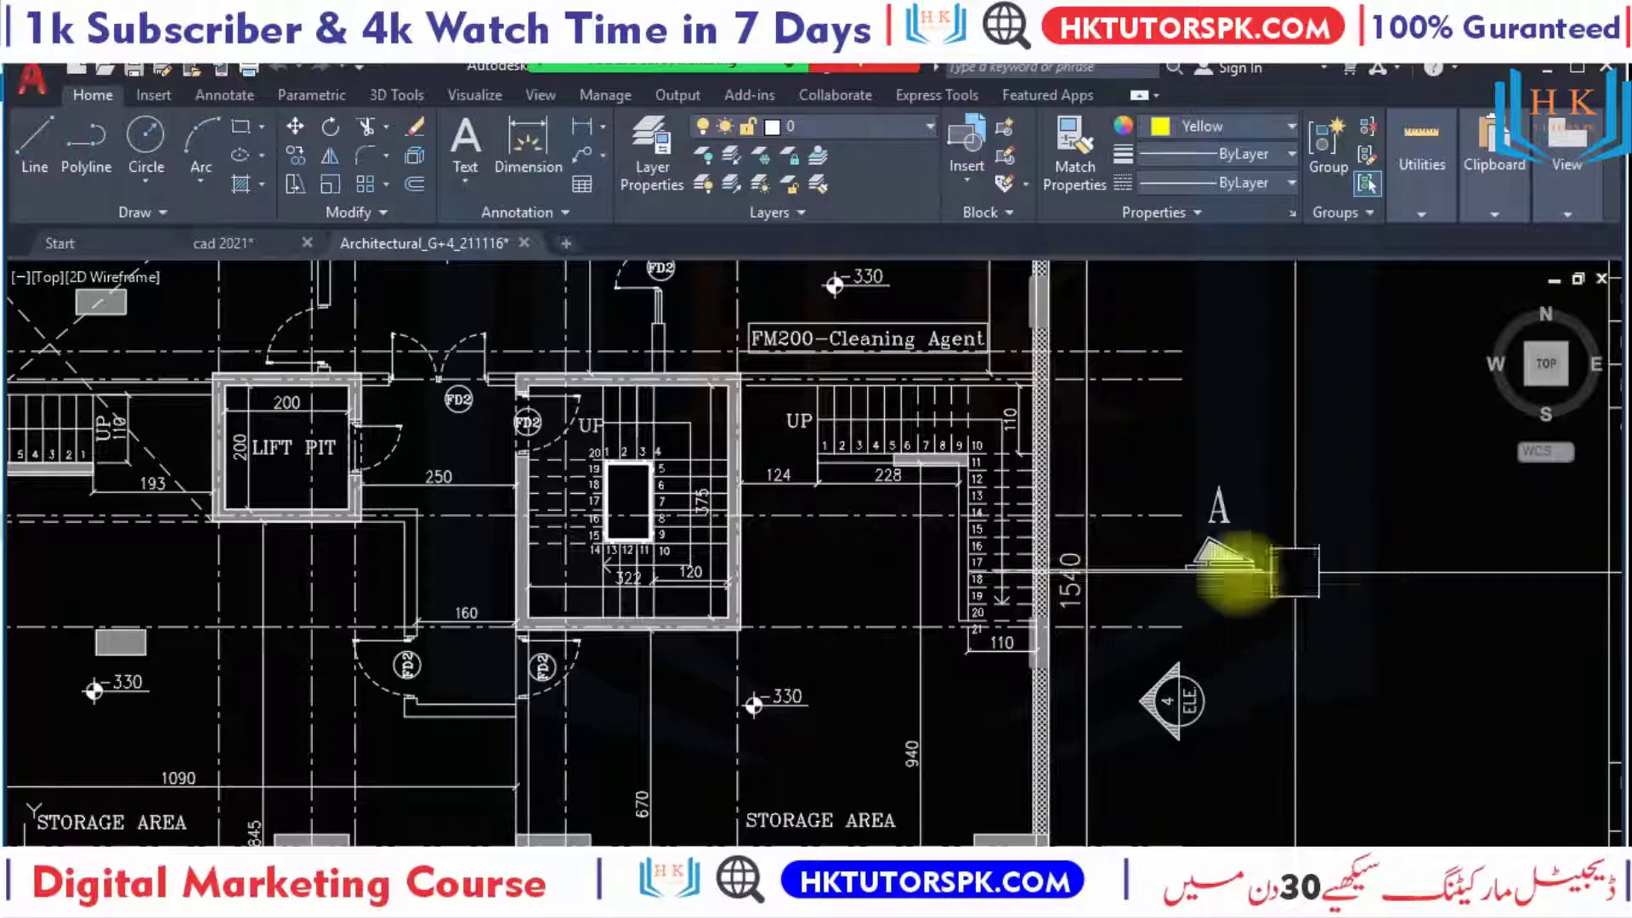
scroll(1333, 535, "up", 3)
scroll(1088, 595, "up", 3)
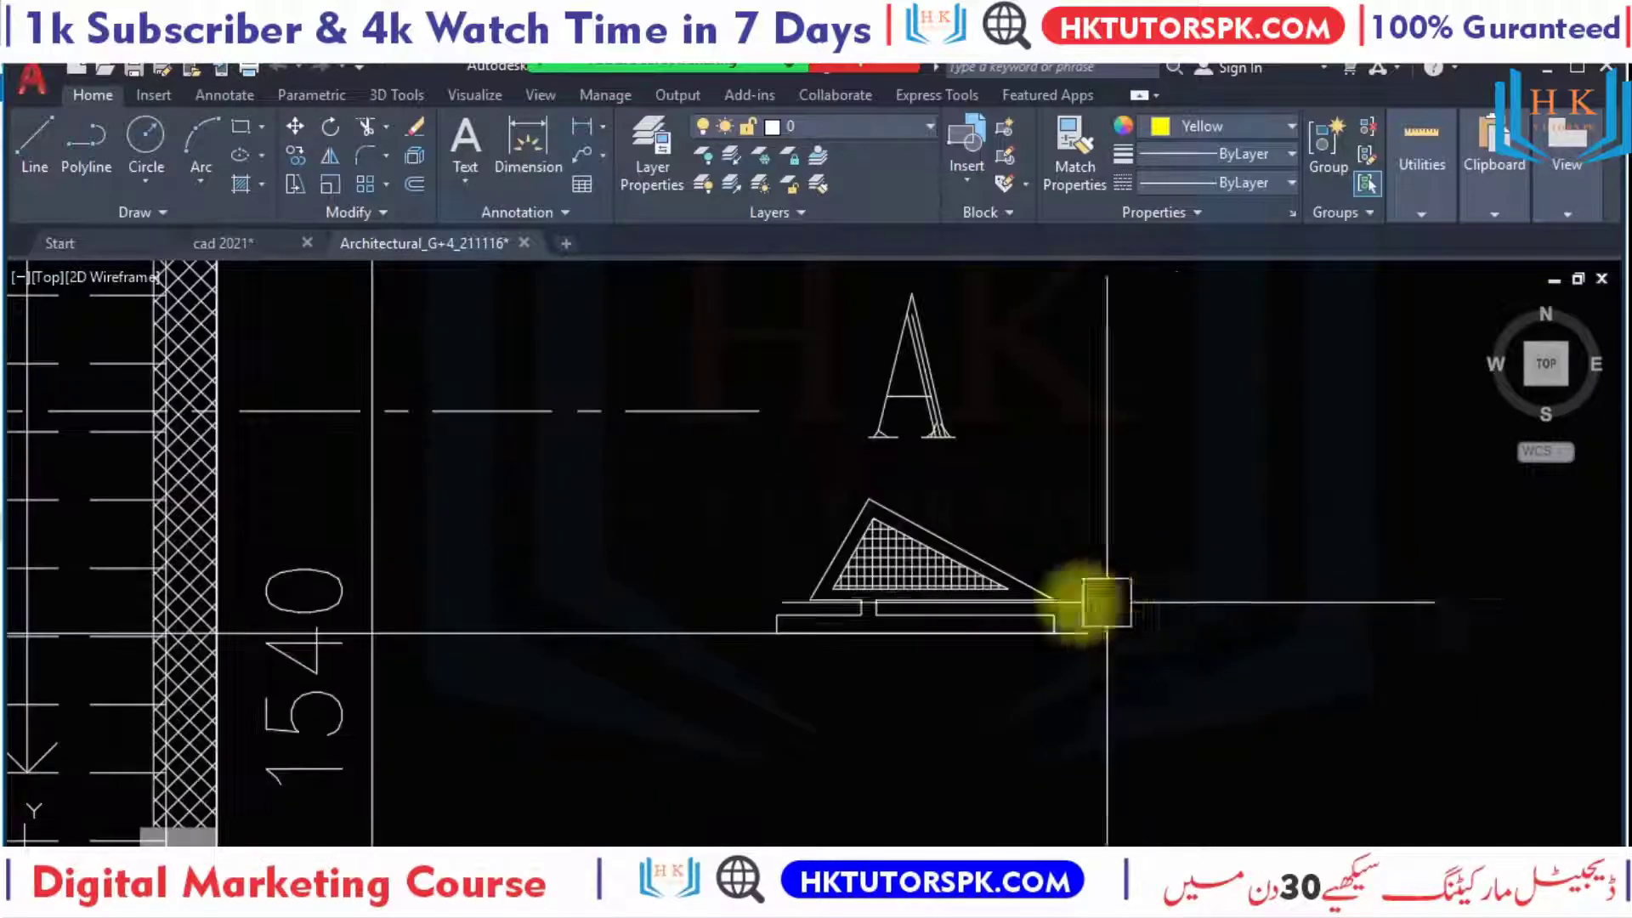
scroll(1085, 594, "up", 2)
scroll(1020, 578, "down", 2)
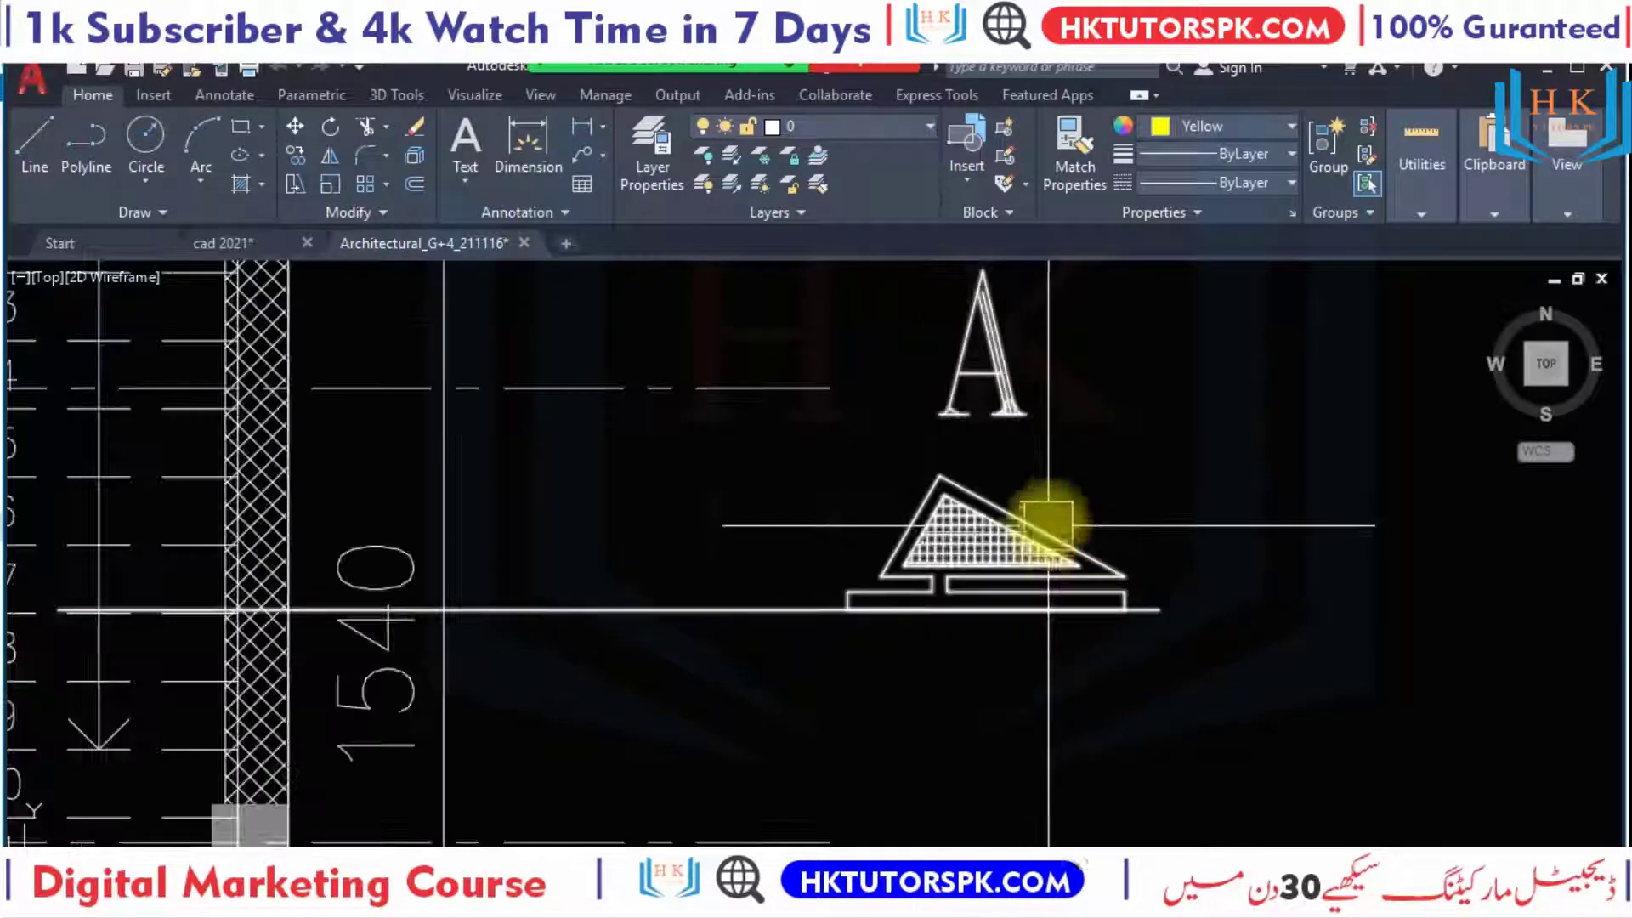
scroll(1105, 442, "down", 2)
scroll(1122, 552, "down", 3)
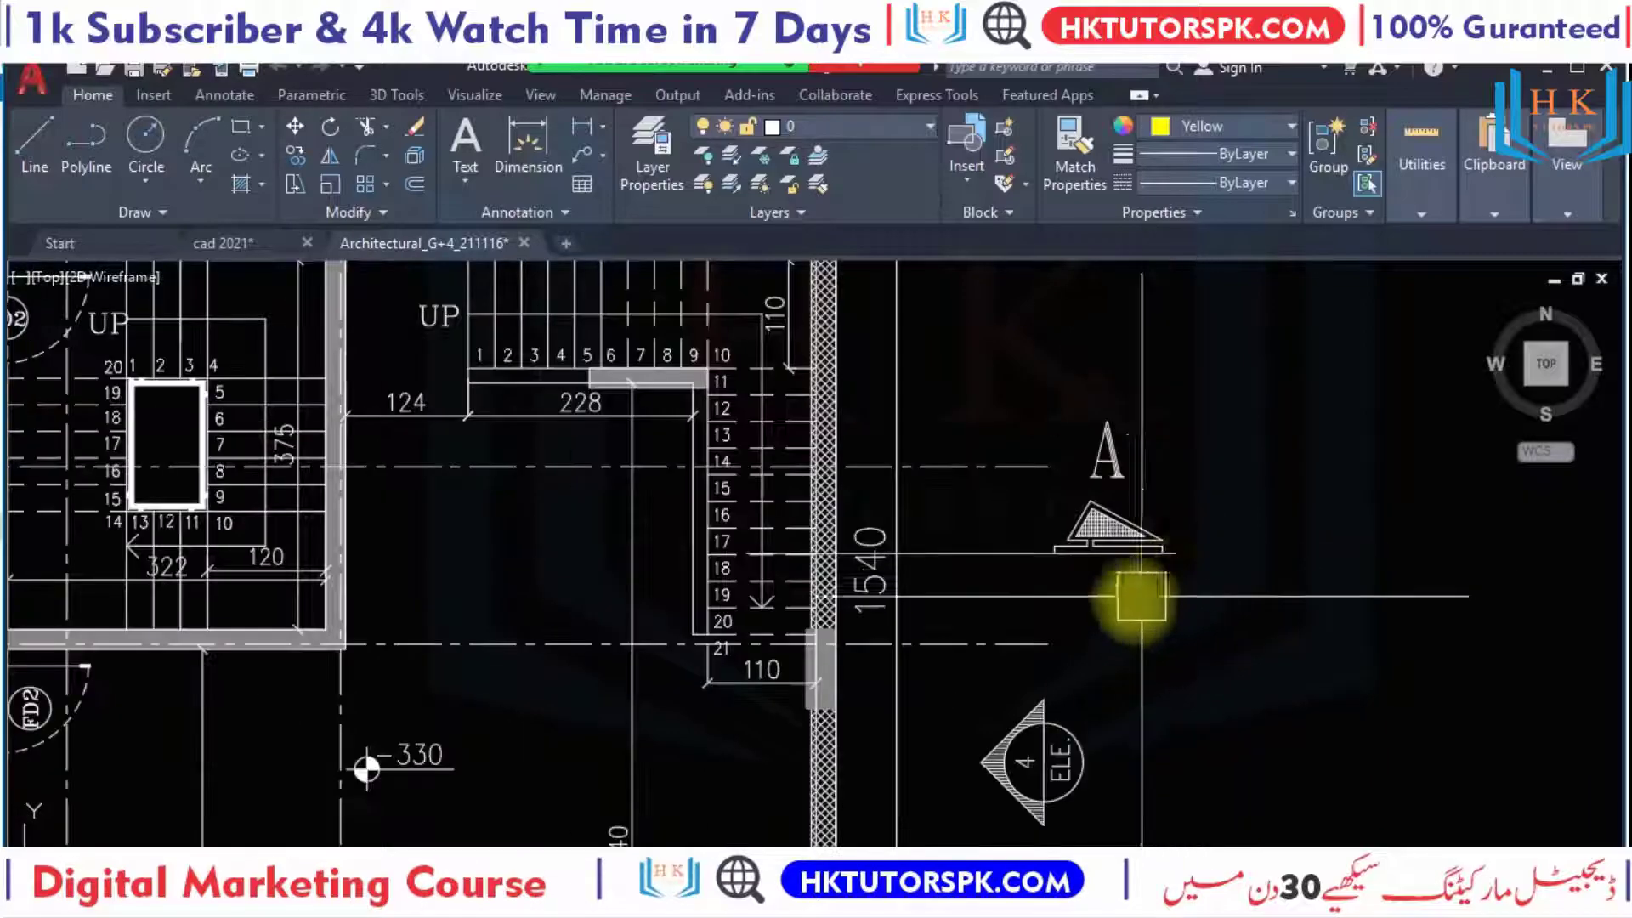
scroll(1207, 629, "down", 2)
scroll(1075, 595, "down", 2)
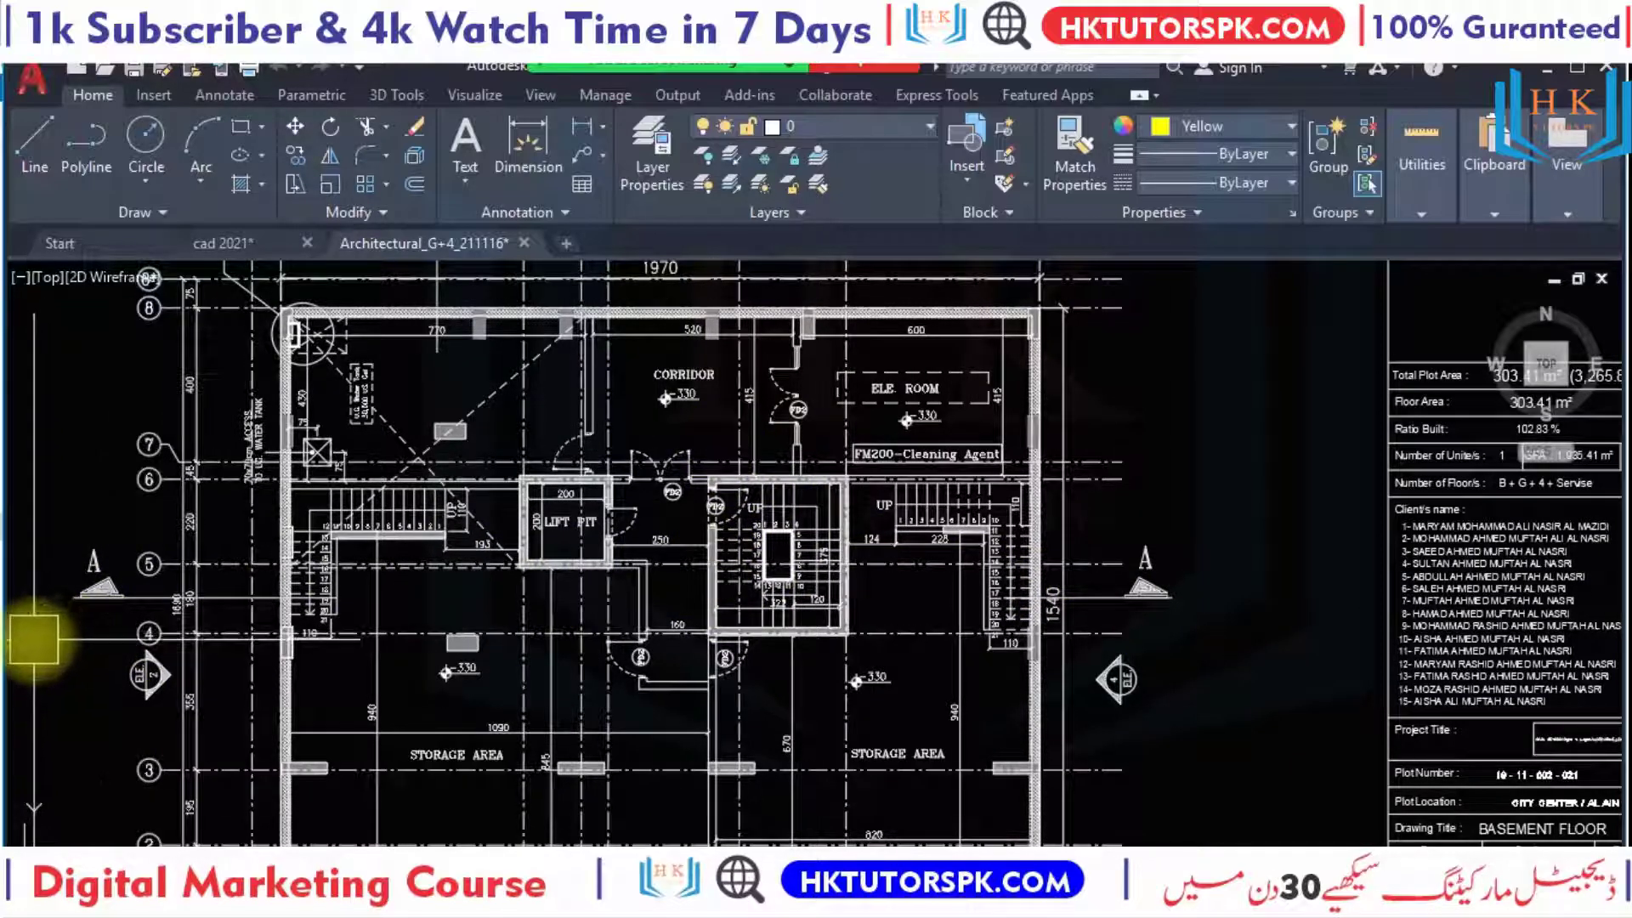
Start and cancel window and crossing selections, then pan and zoom out to the full basement sheet.
left_click(39, 657)
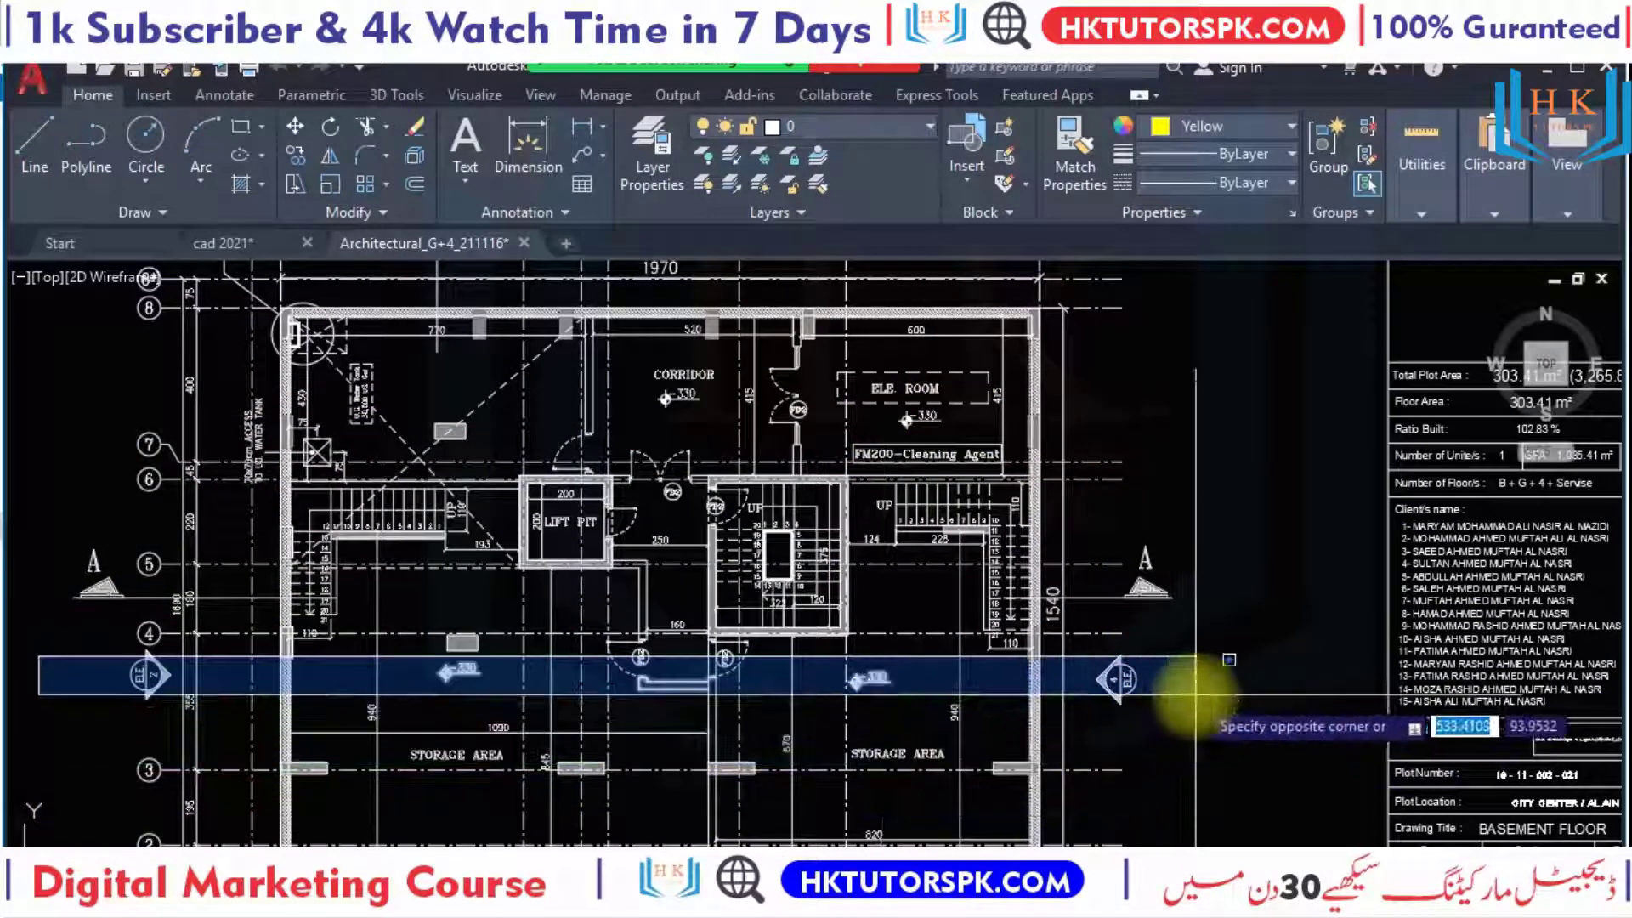
key("Escape")
left_click(1284, 650)
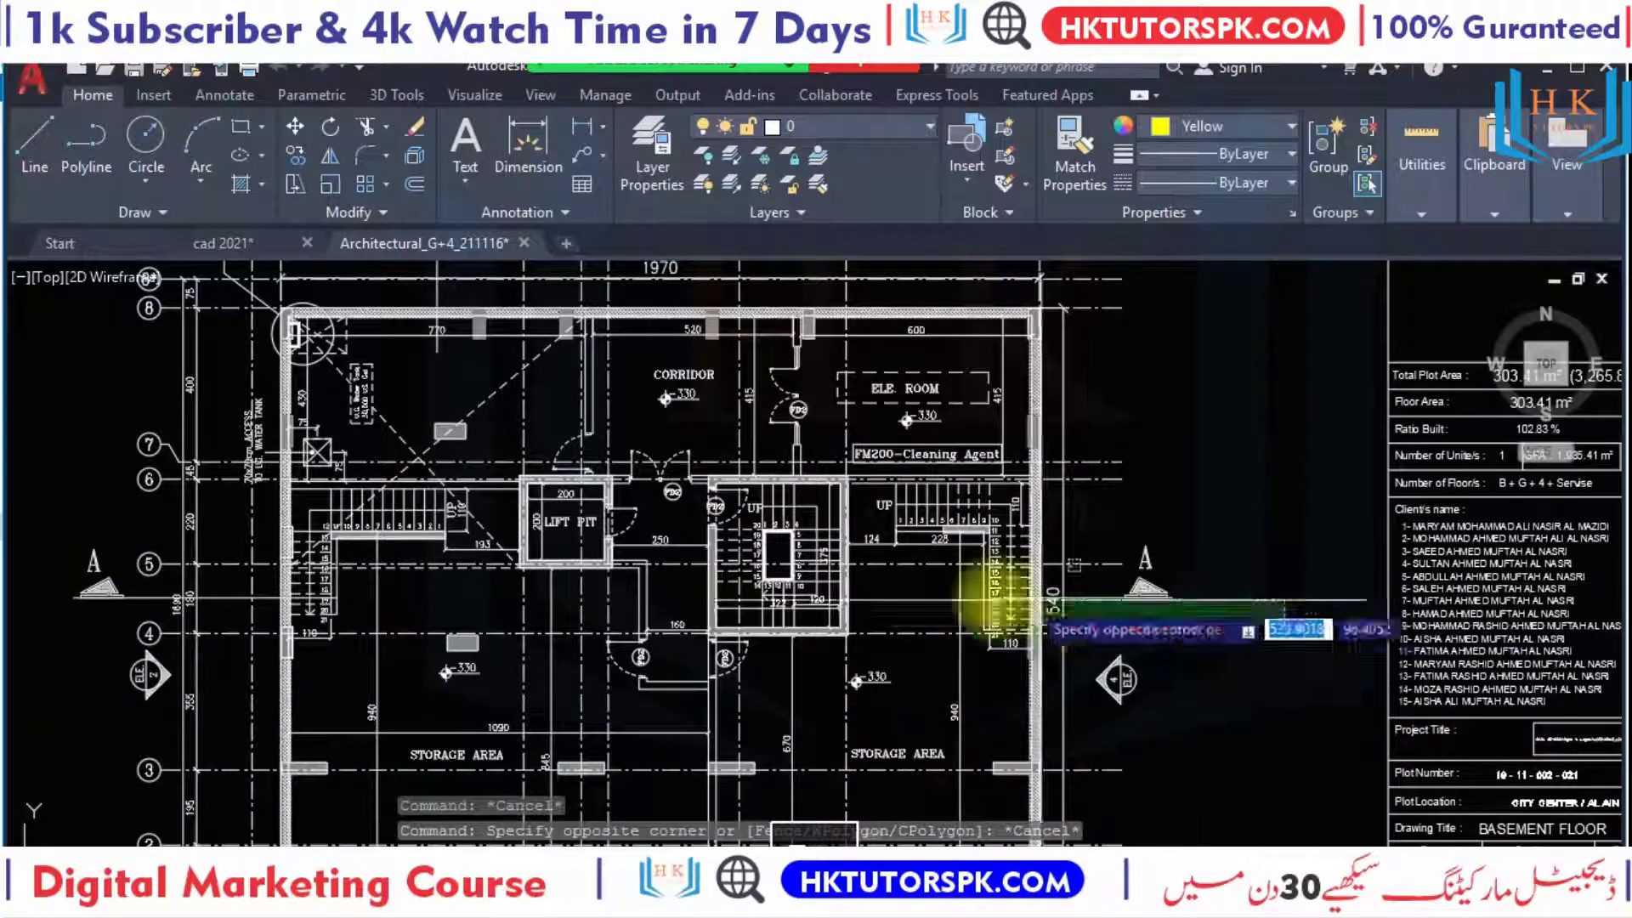
key("Escape")
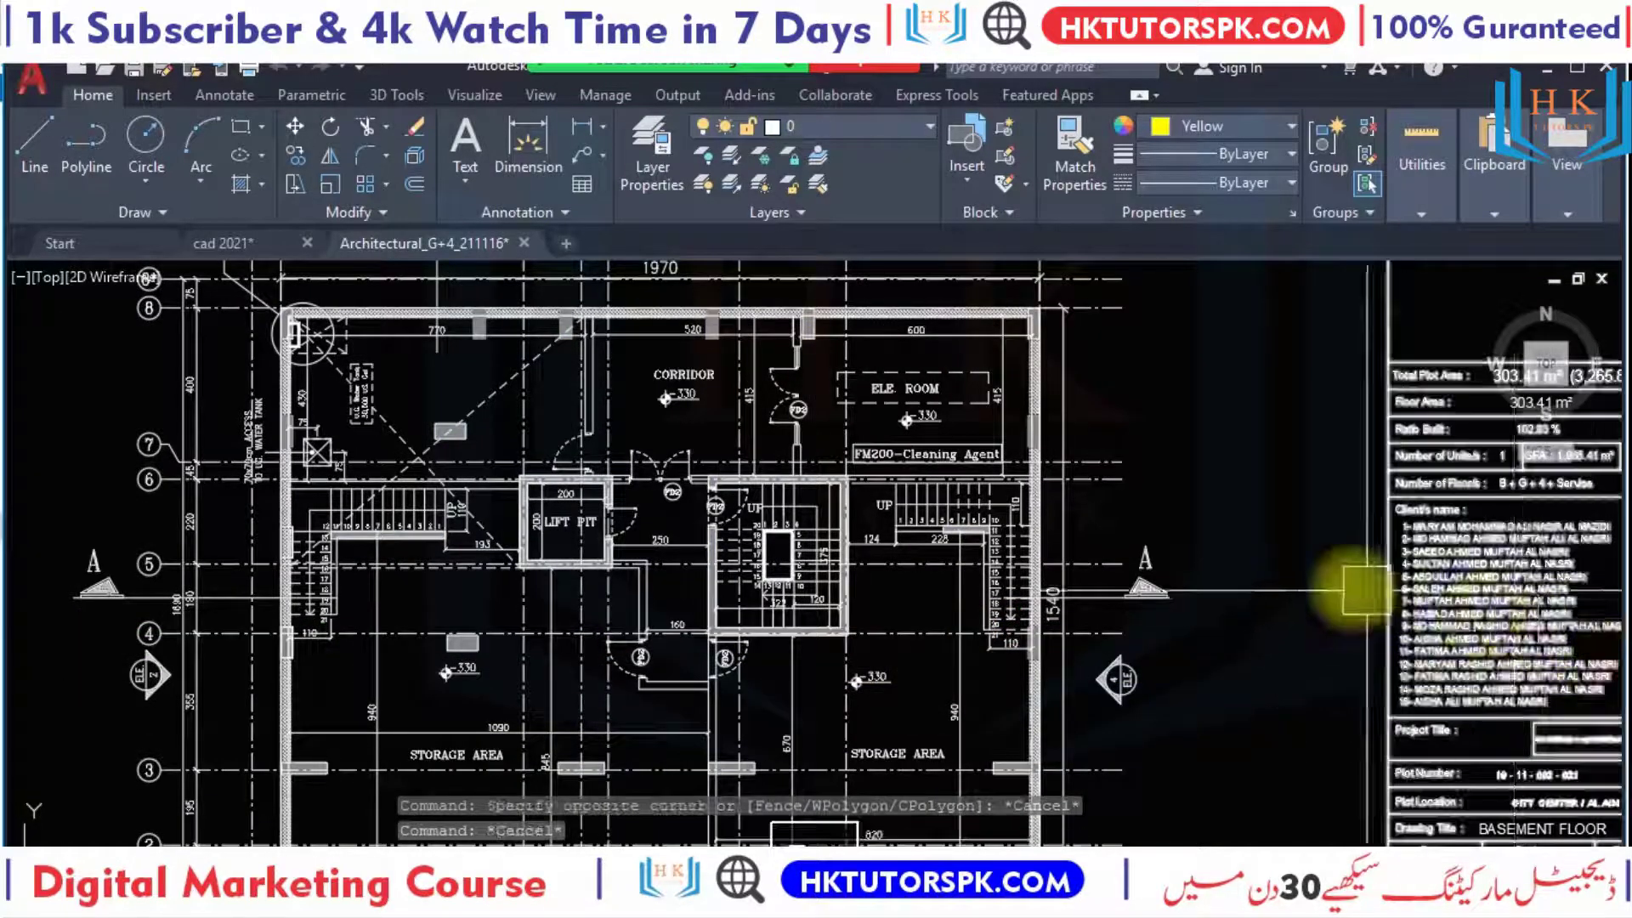
mouse_move(1348, 584)
middle_mouse_down()
mouse_move(1390, 668)
mouse_move(1257, 365)
mouse_move(1195, 310)
middle_mouse_up()
scroll(1399, 629, "down", 2)
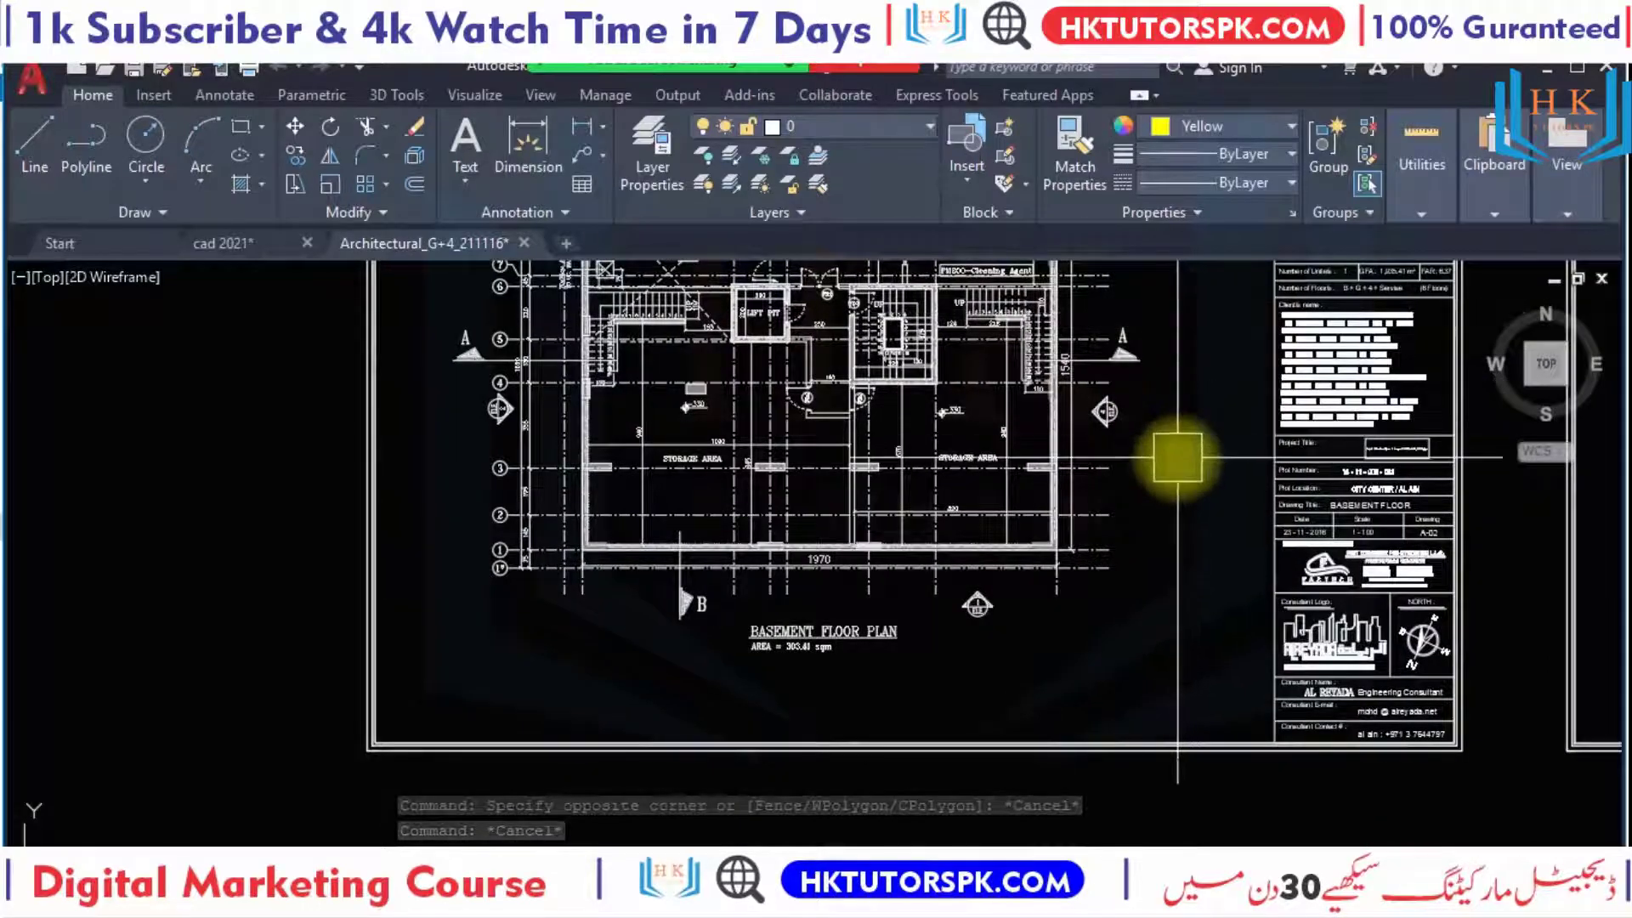
Zoom around the basement plan's storage areas, grid bubbles and grid line B.
scroll(830, 612, "up", 2)
scroll(685, 699, "up", 2)
scroll(959, 680, "up", 2)
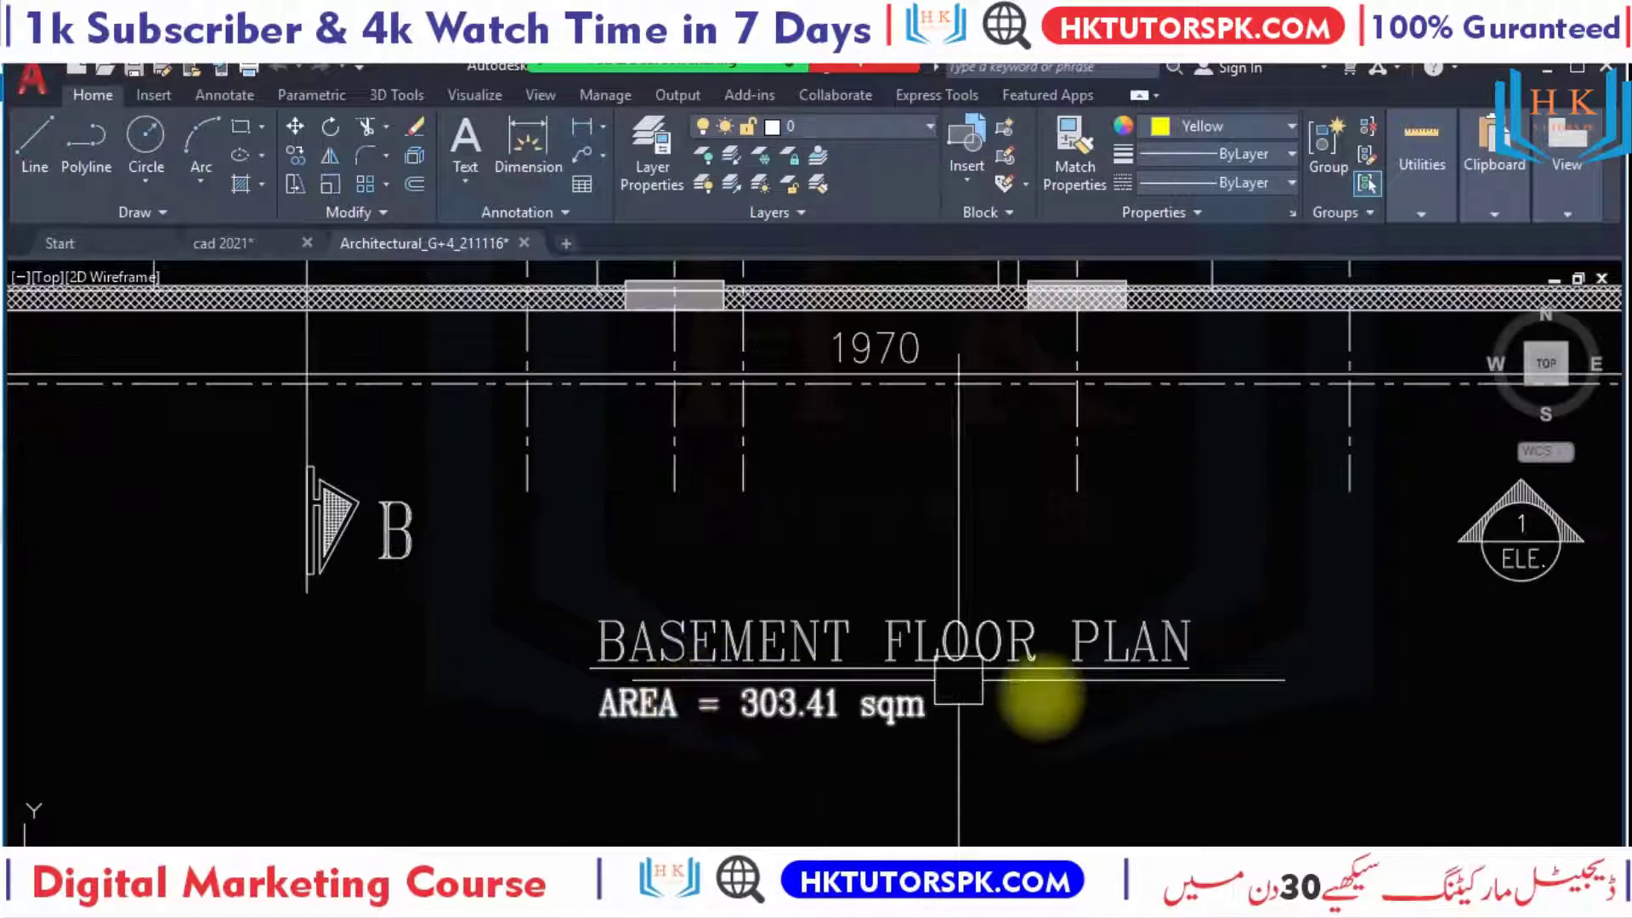
scroll(1099, 734, "down", 2)
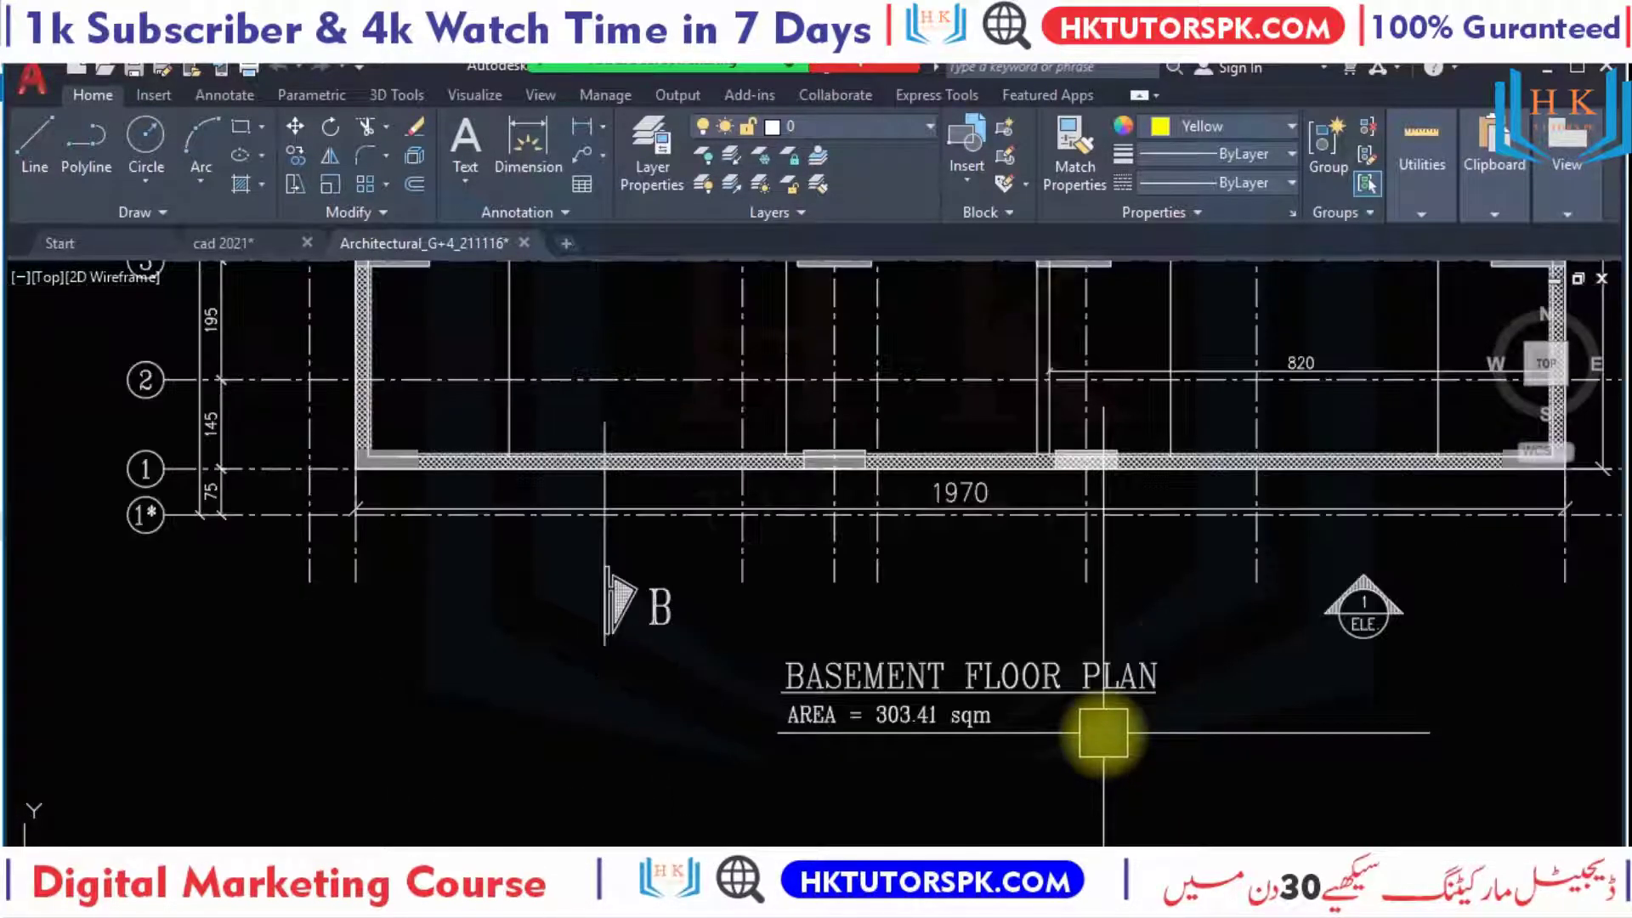
scroll(769, 736, "up", 3)
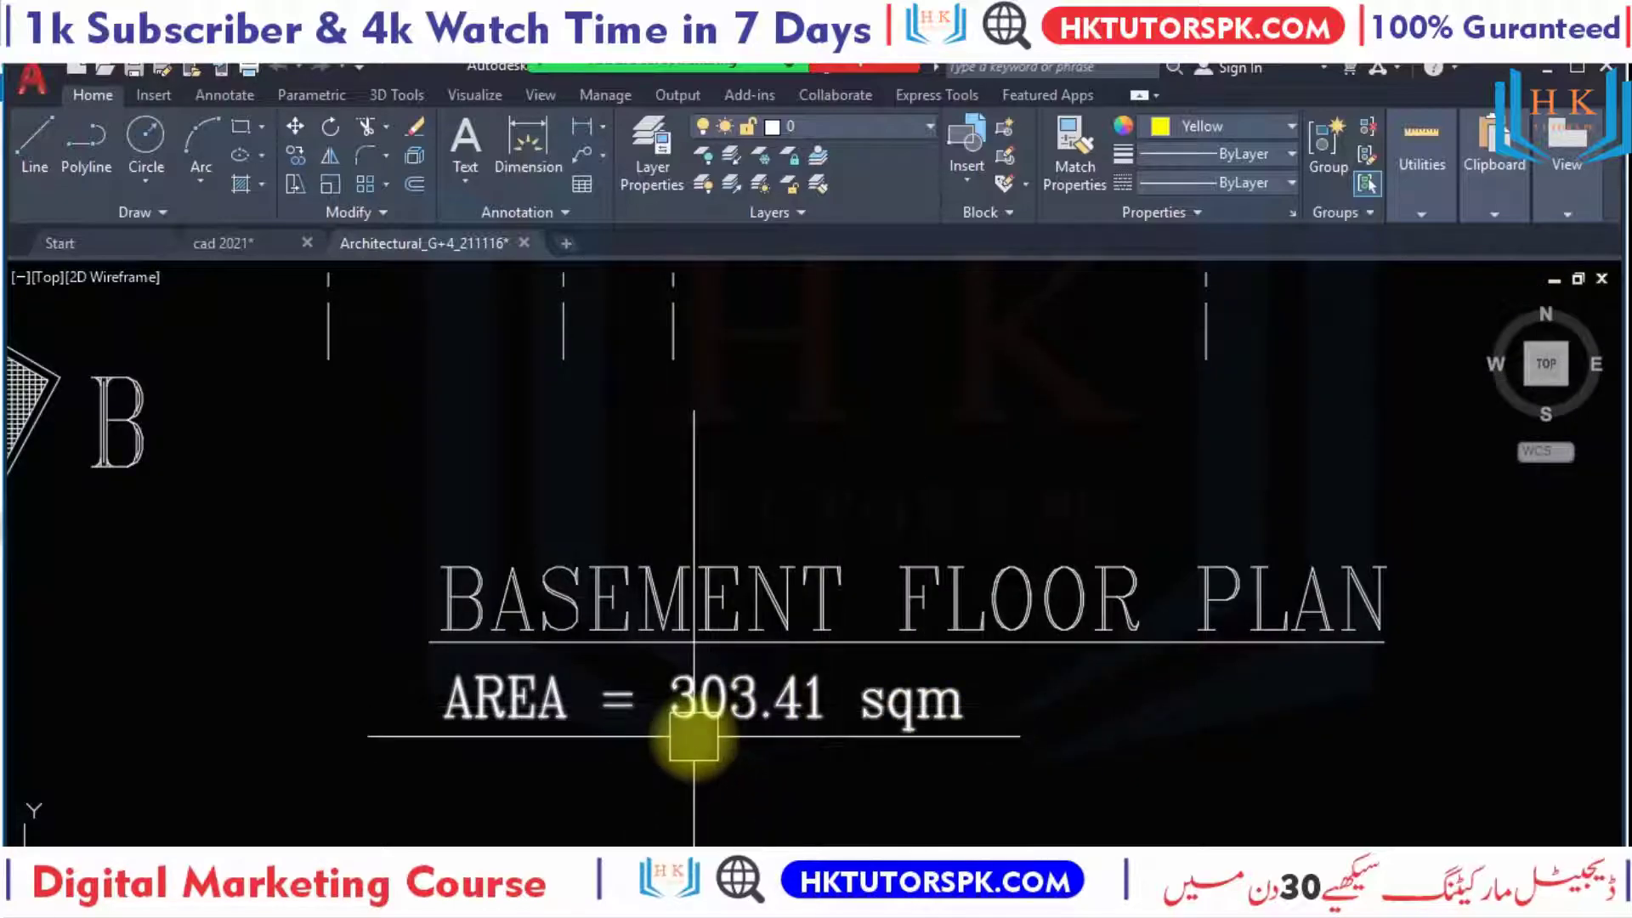
scroll(694, 740, "down", 3)
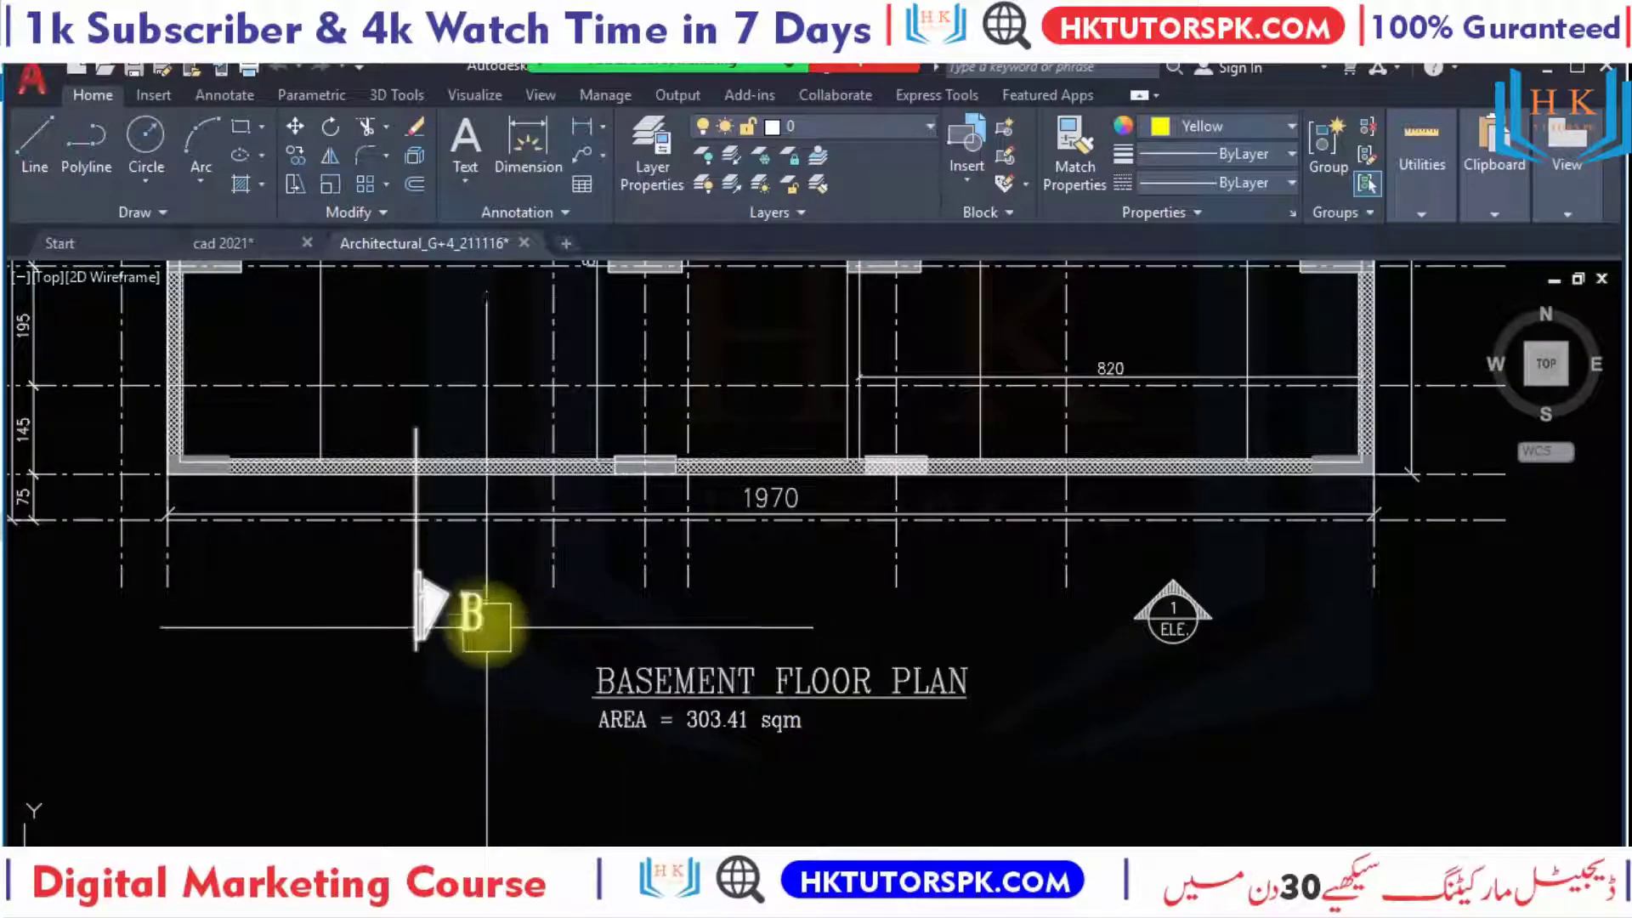
middle_click_drag(480, 615, 561, 731)
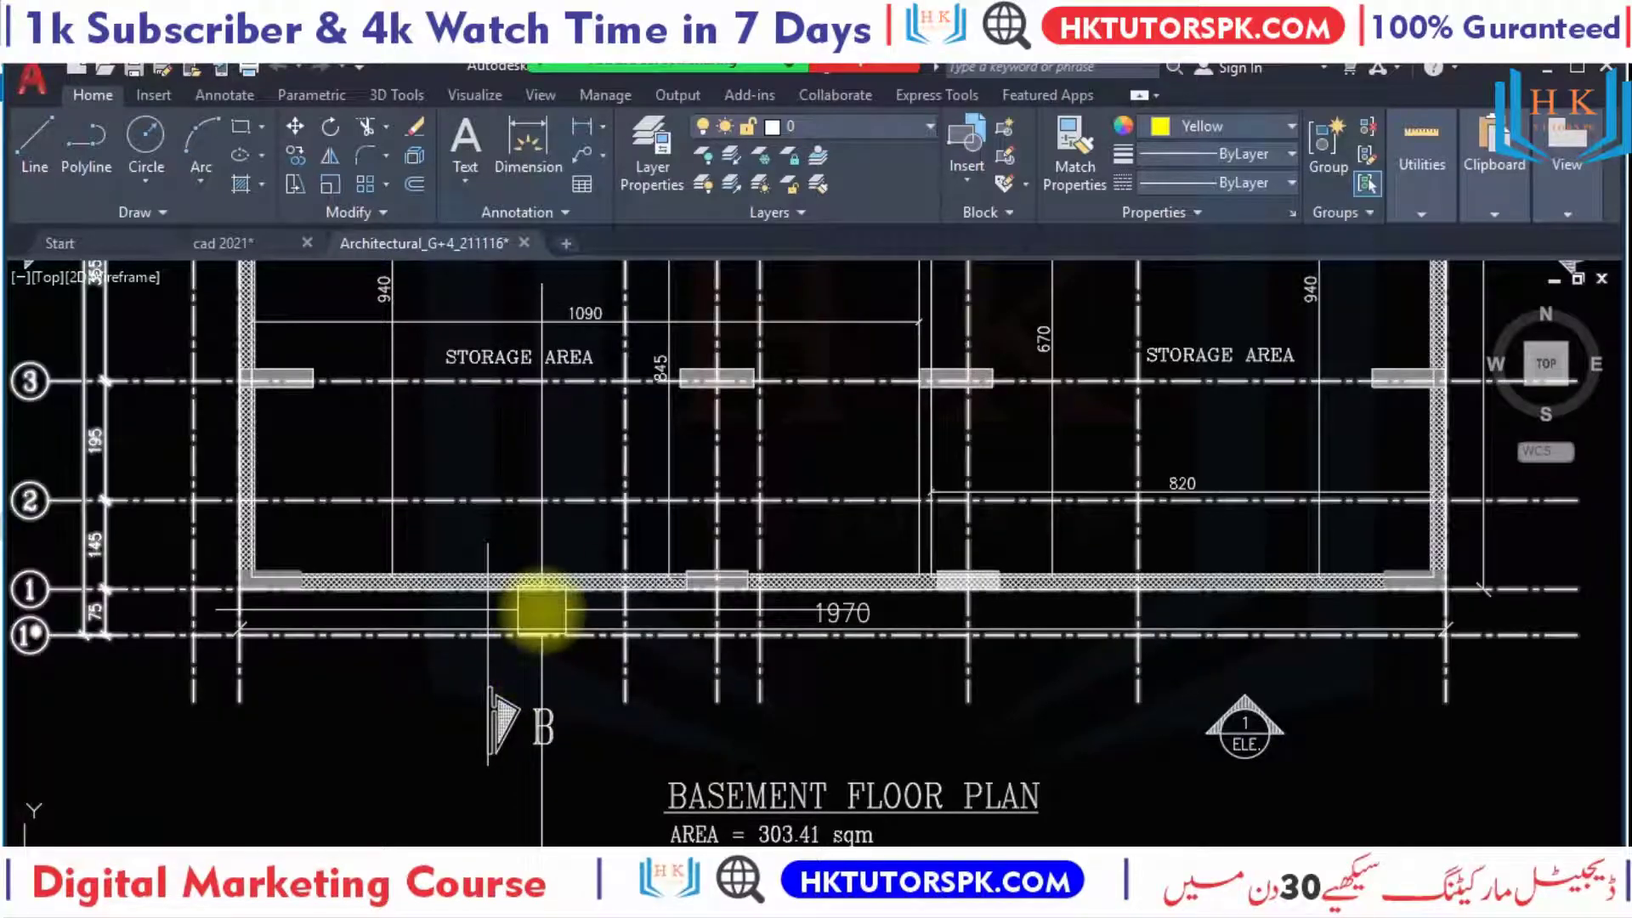
scroll(543, 610, "down", 2)
middle_click_drag(565, 639, 528, 583)
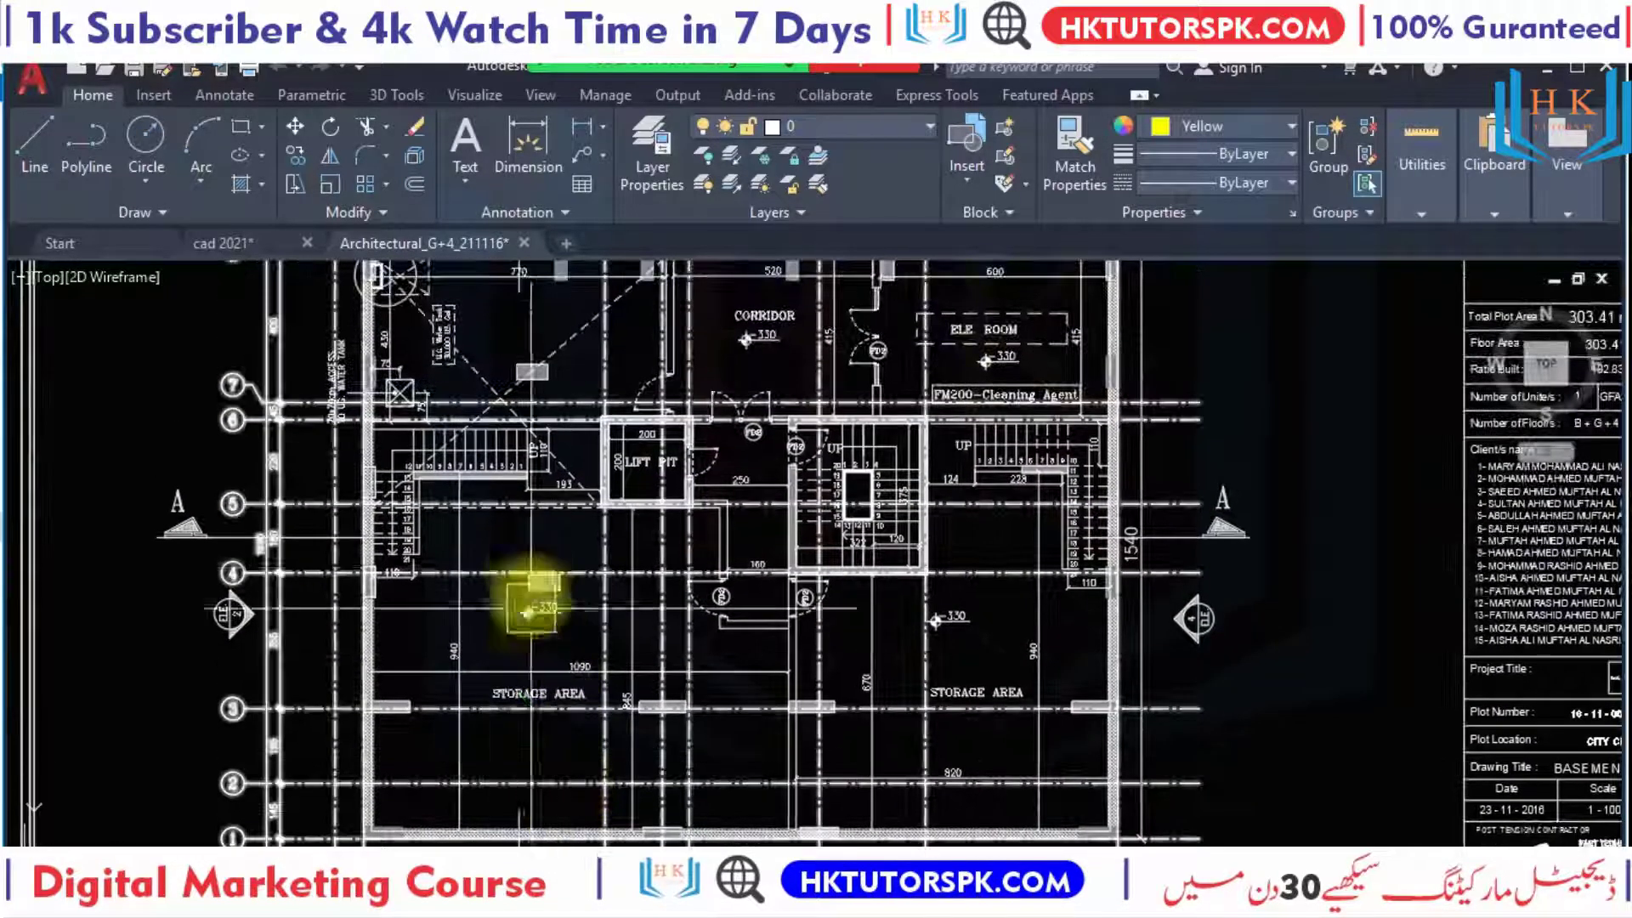
scroll(565, 455, "down", 3)
scroll(636, 463, "up", 5)
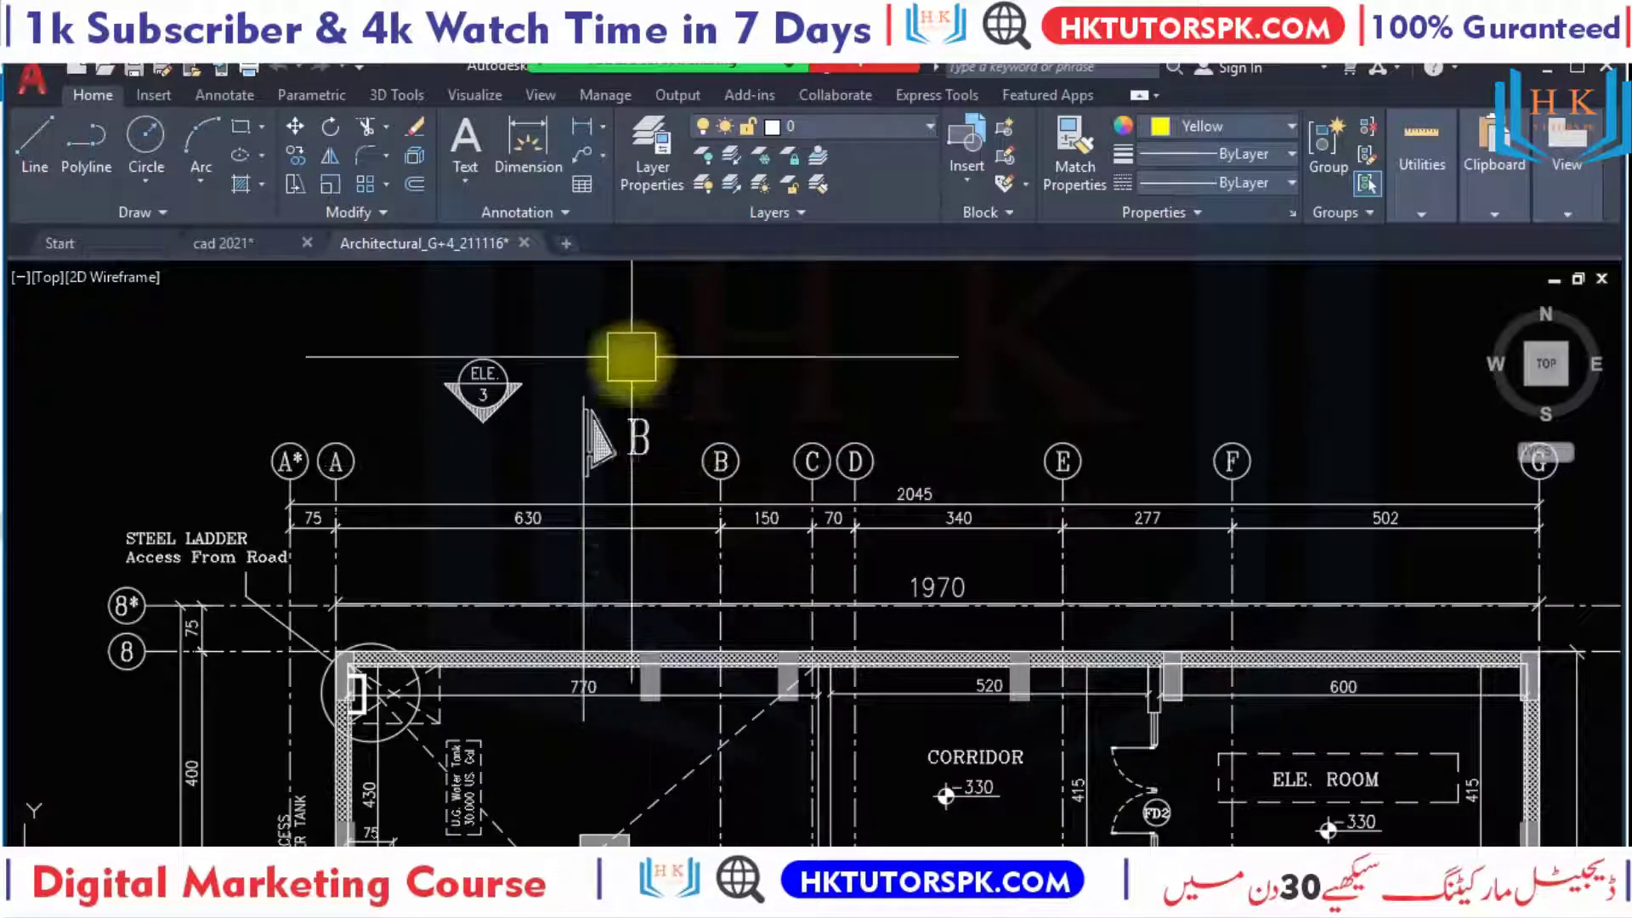
scroll(583, 721, "down", 2)
Pan over the corridor and electrical room, then zoom out to the grid of bordered sheets.
middle_click_drag(583, 720, 619, 246)
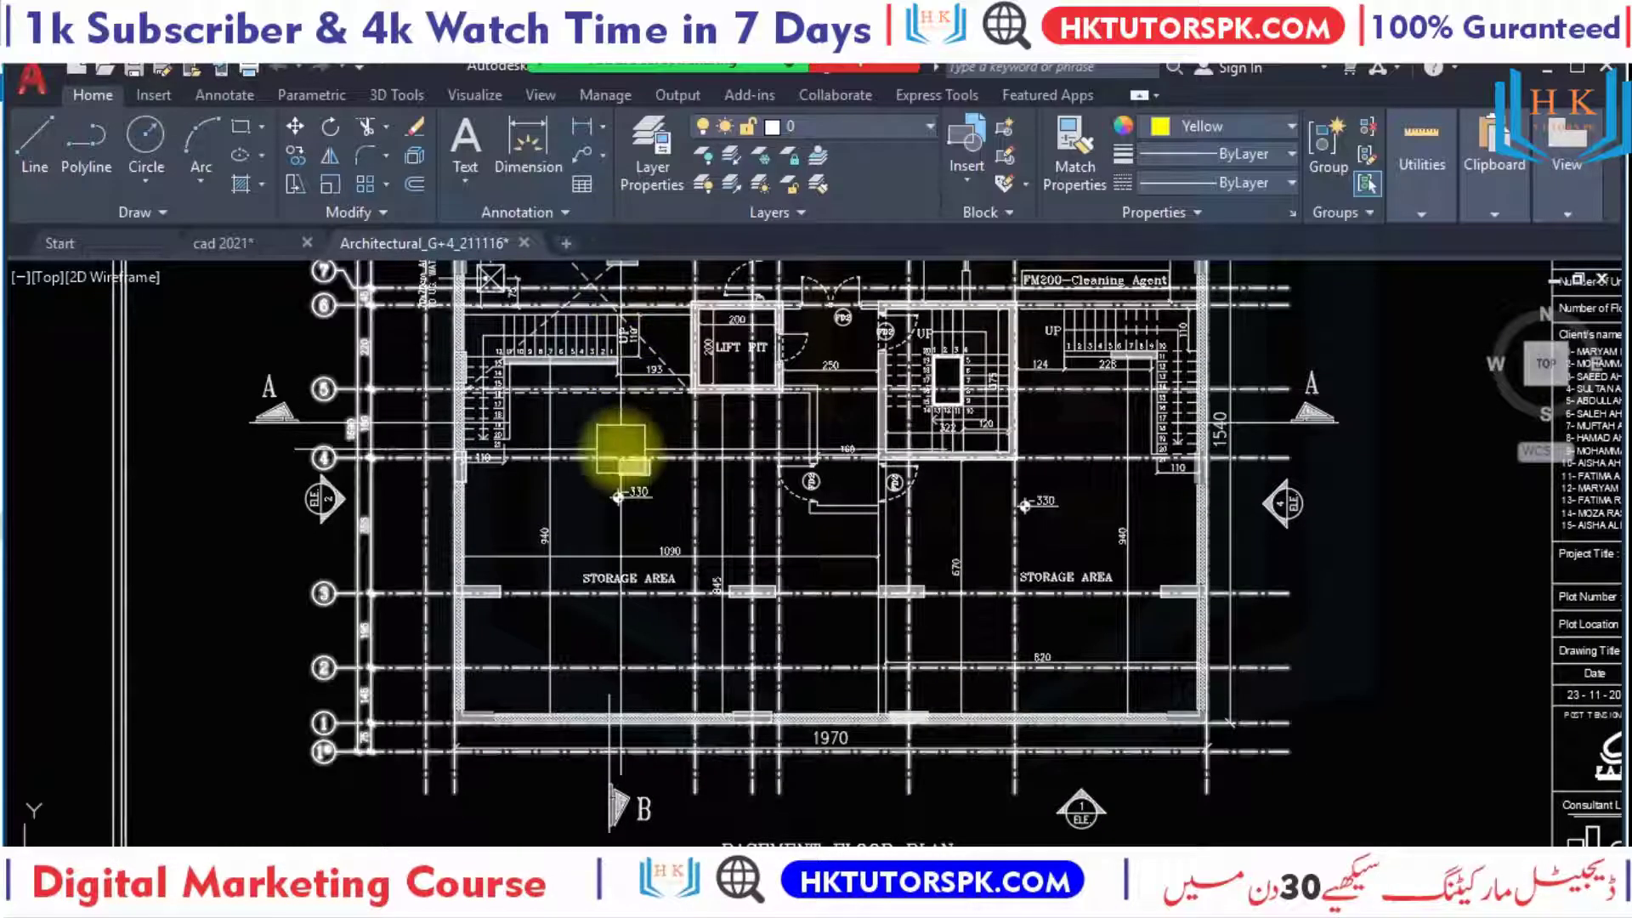
middle_click_drag(620, 448, 619, 637)
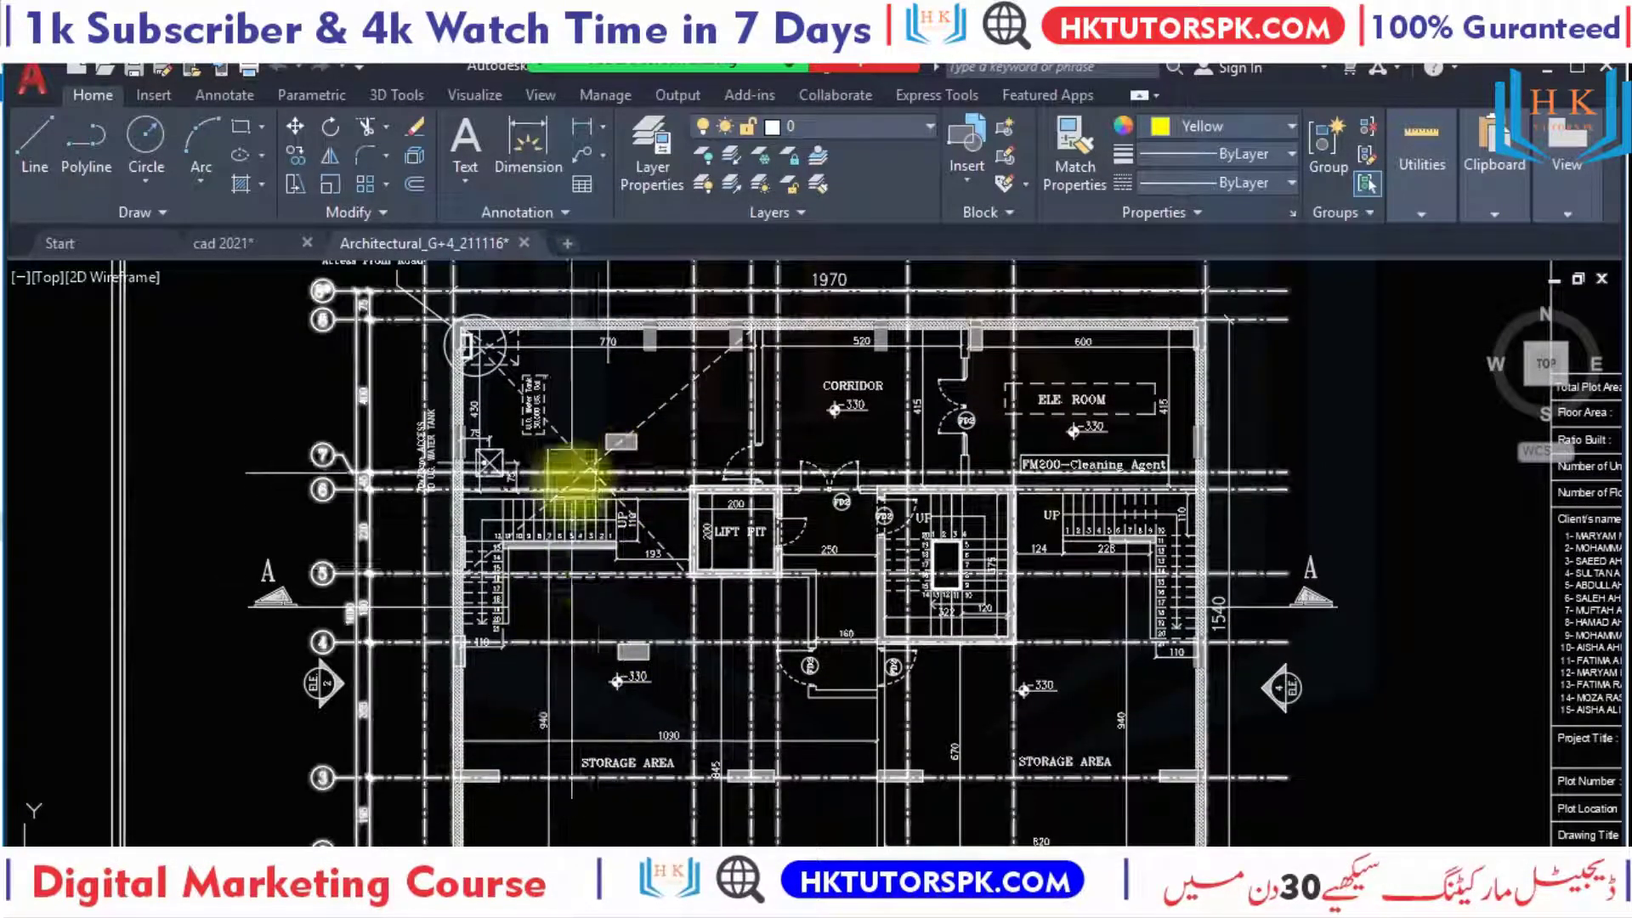
scroll(617, 607, "down", 2)
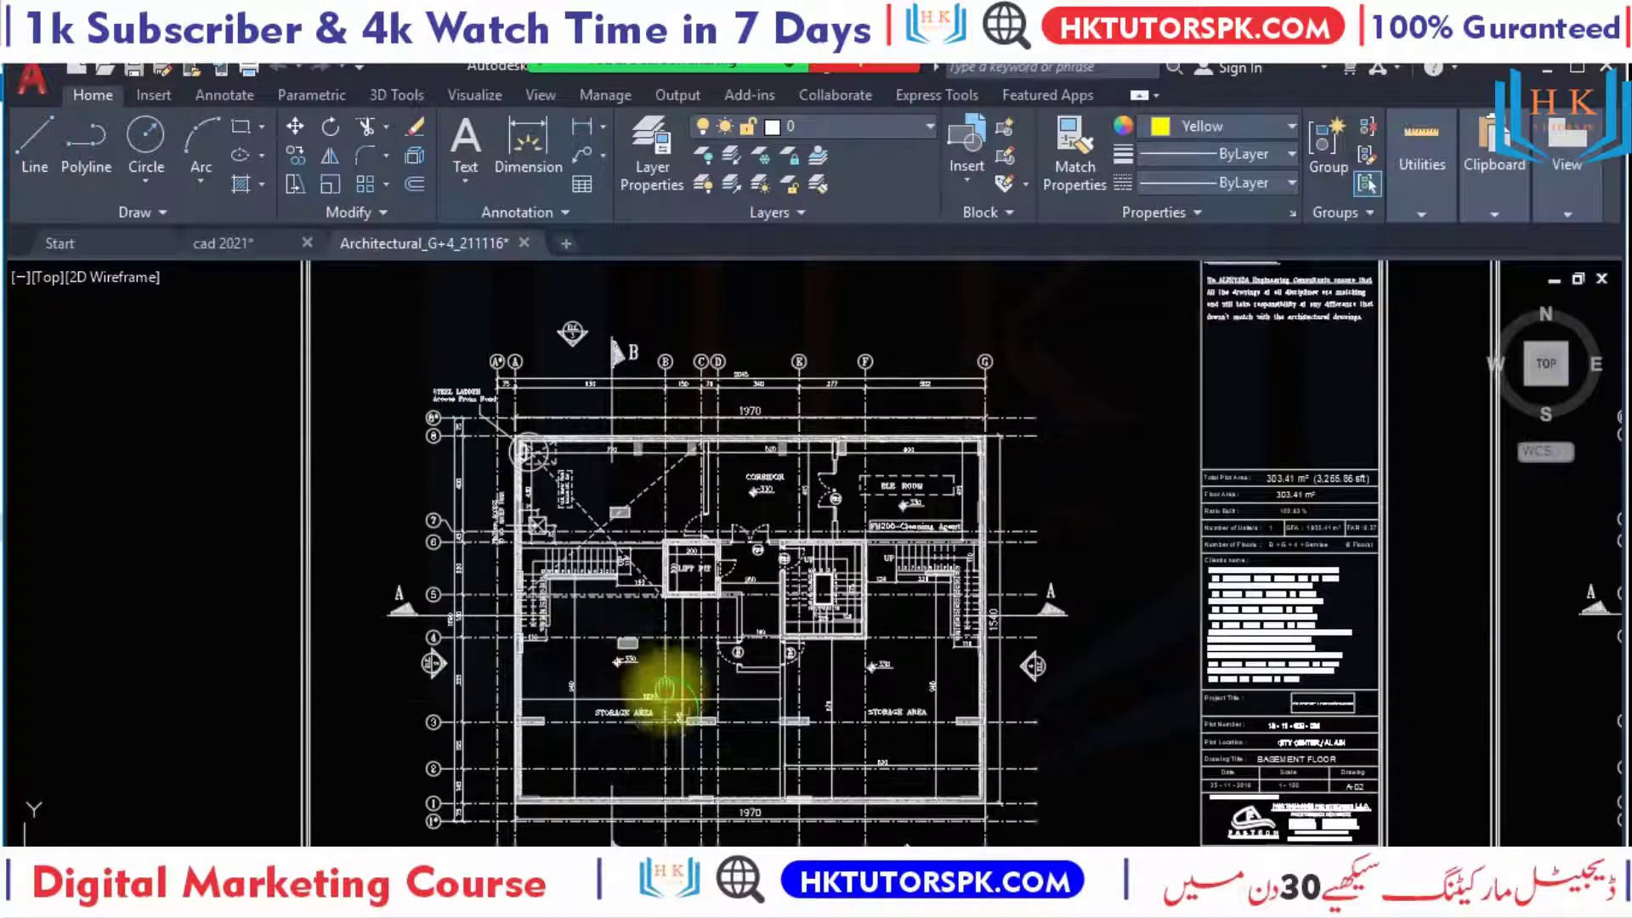
mouse_move(655, 674)
middle_mouse_down()
mouse_move(601, 529)
mouse_move(616, 487)
middle_mouse_up()
scroll(617, 487, "down", 5)
scroll(845, 517, "down", 1)
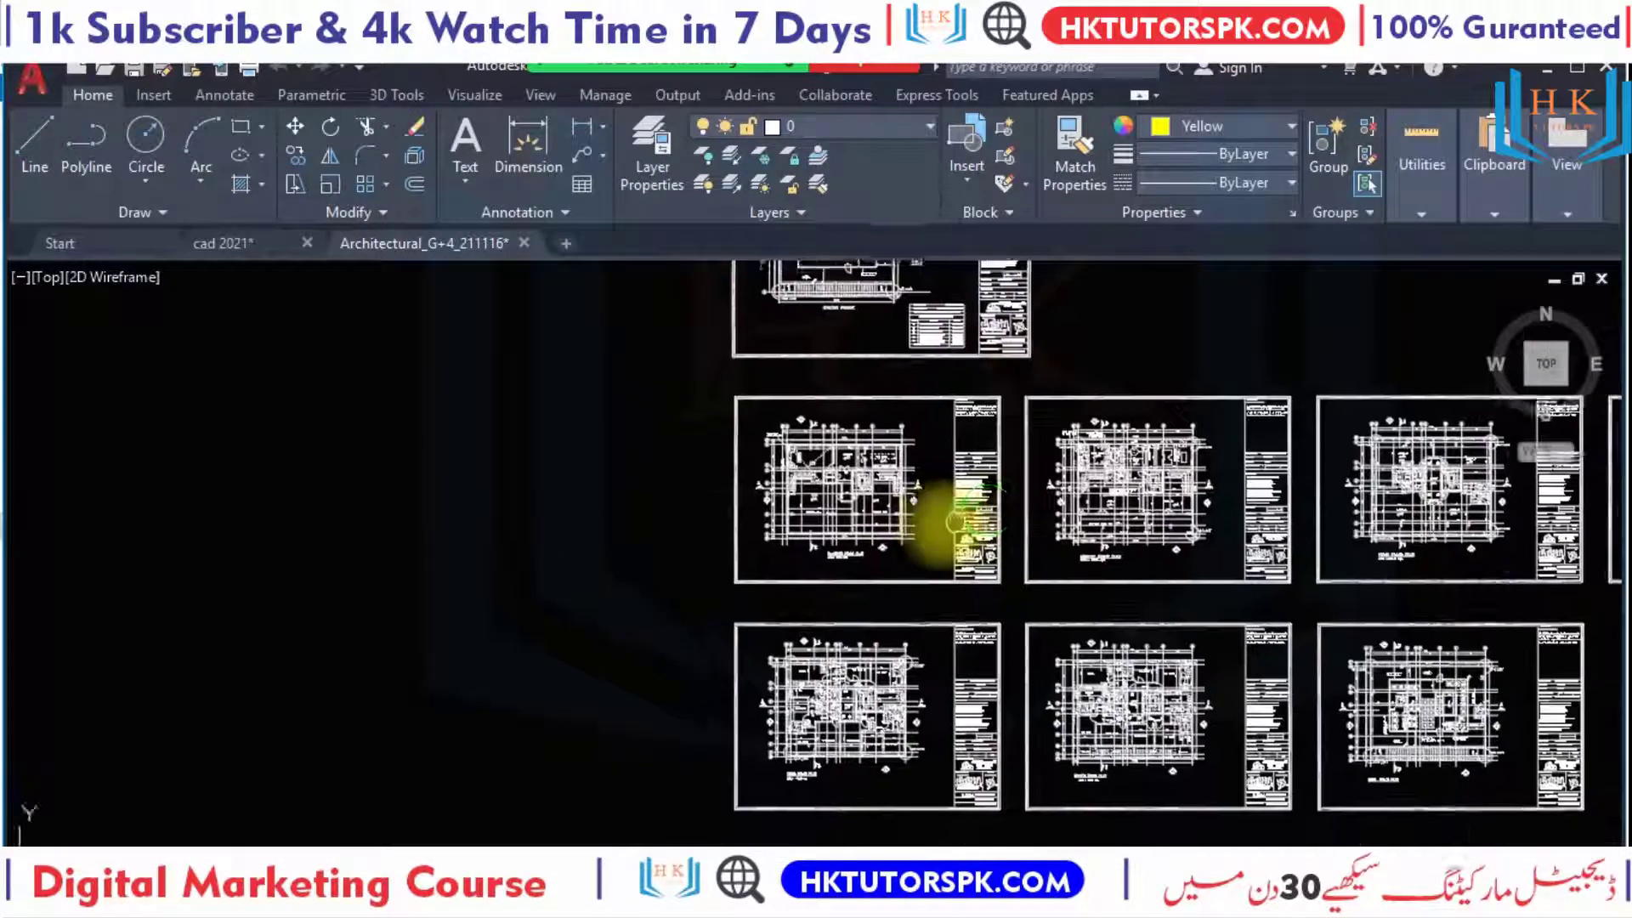
middle_click_drag(955, 521, 646, 581)
scroll(816, 627, "up", 4)
scroll(820, 629, "up", 1)
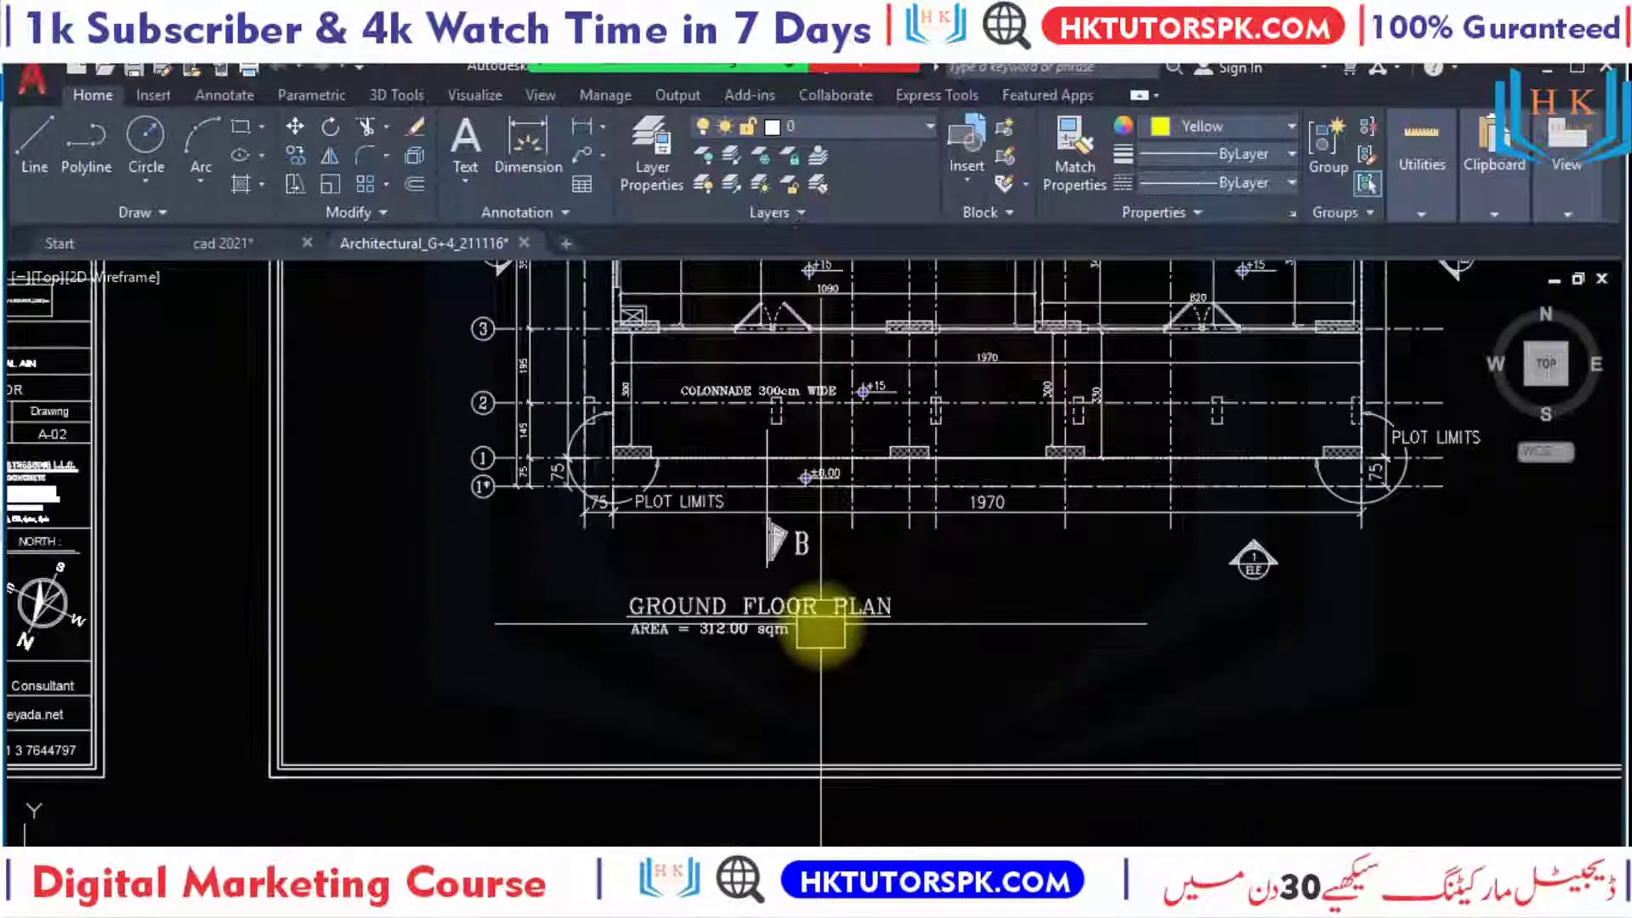
scroll(687, 581, "down", 4)
scroll(666, 626, "down", 1)
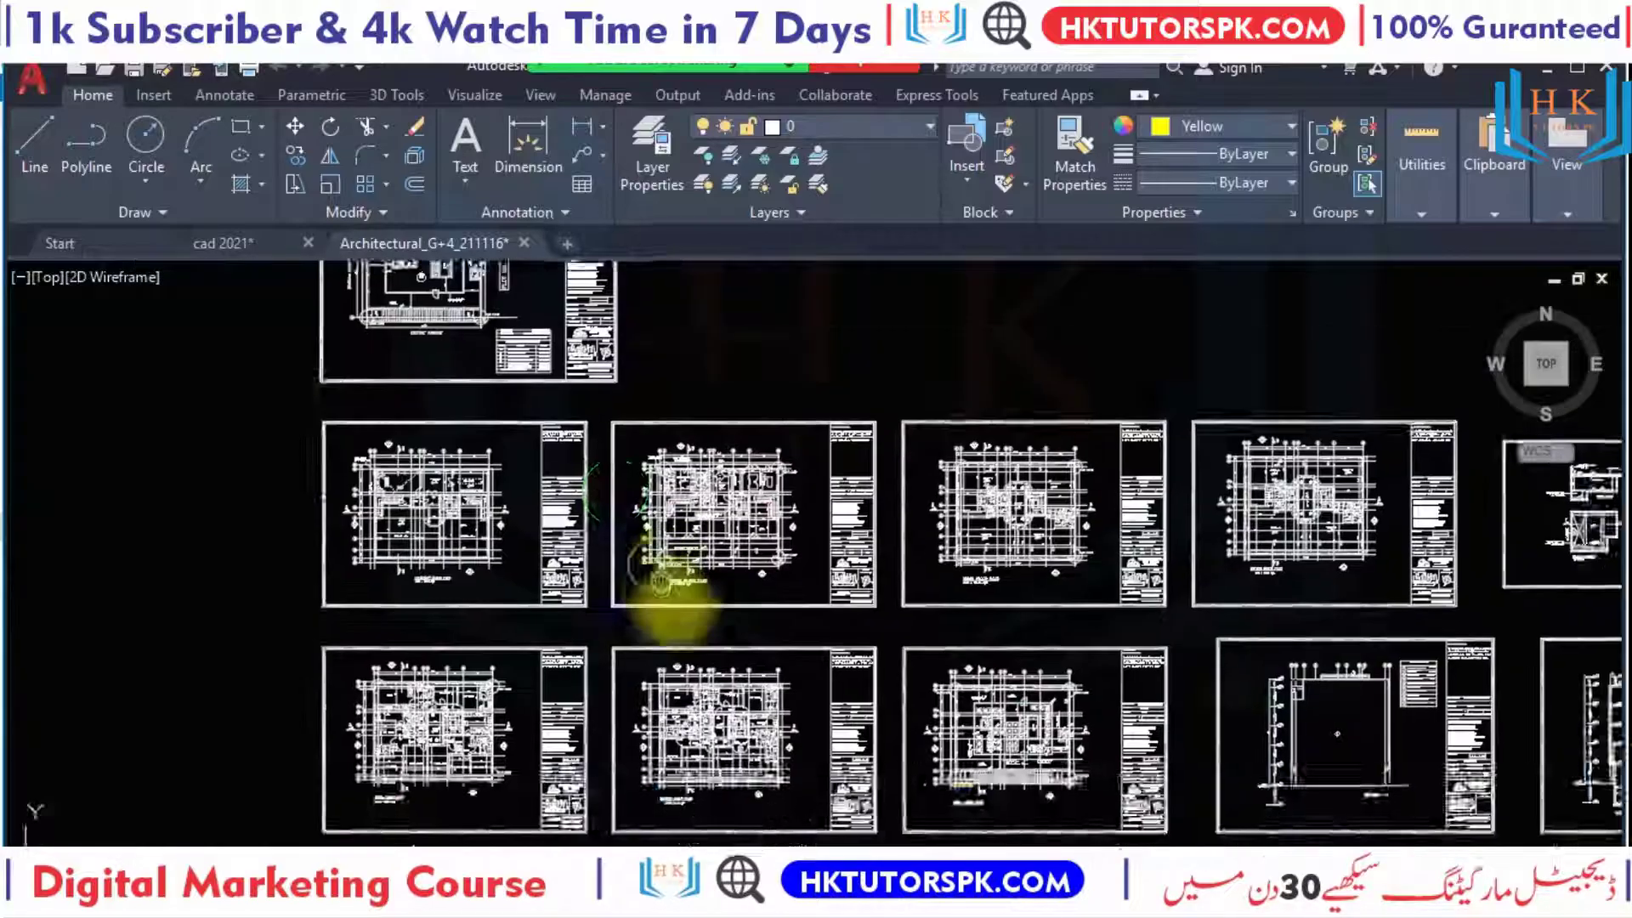
scroll(400, 572, "up", 1)
left_click(277, 651)
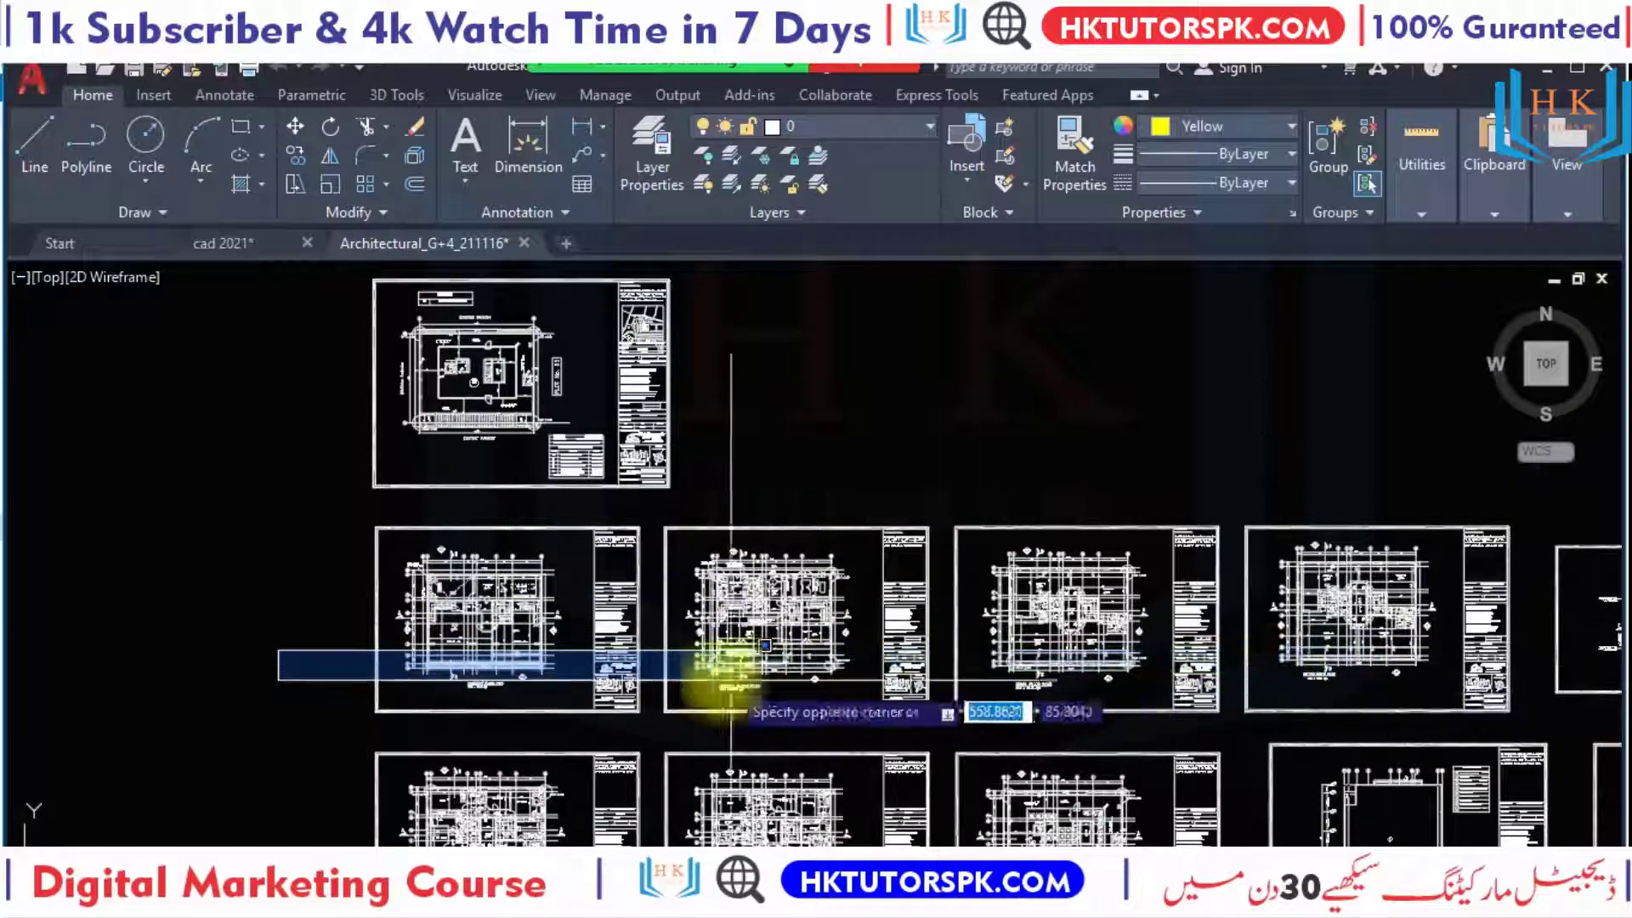
key("Escape")
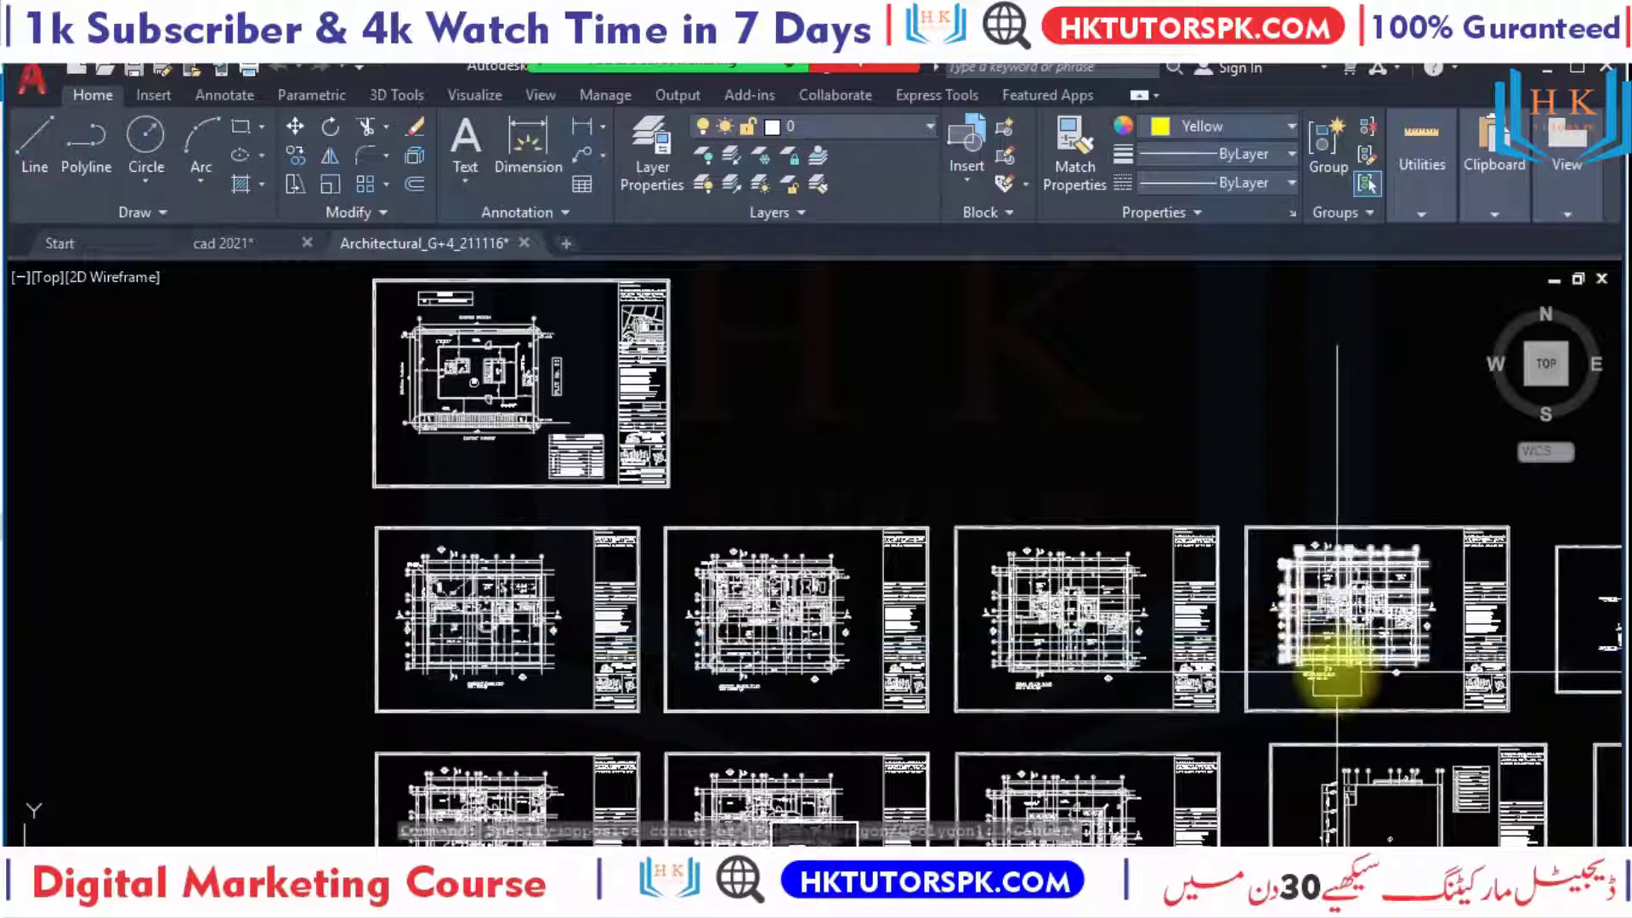
scroll(1341, 666, "up", 4)
scroll(1275, 697, "up", 1)
middle_click_drag(1275, 674, 1175, 671)
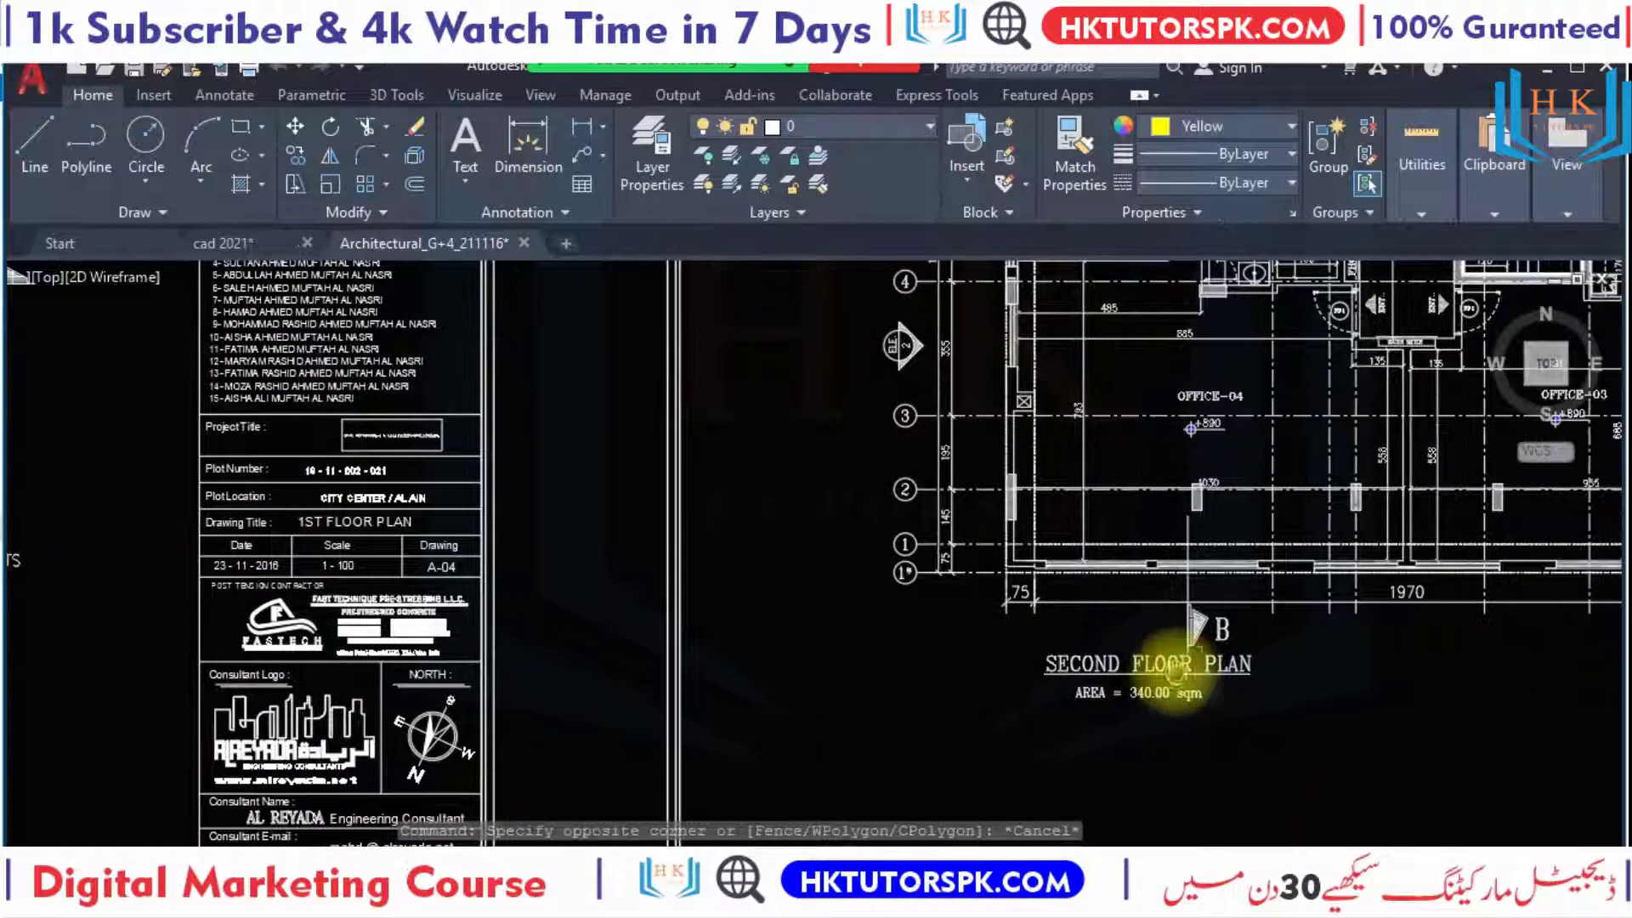
scroll(1291, 663, "up", 2)
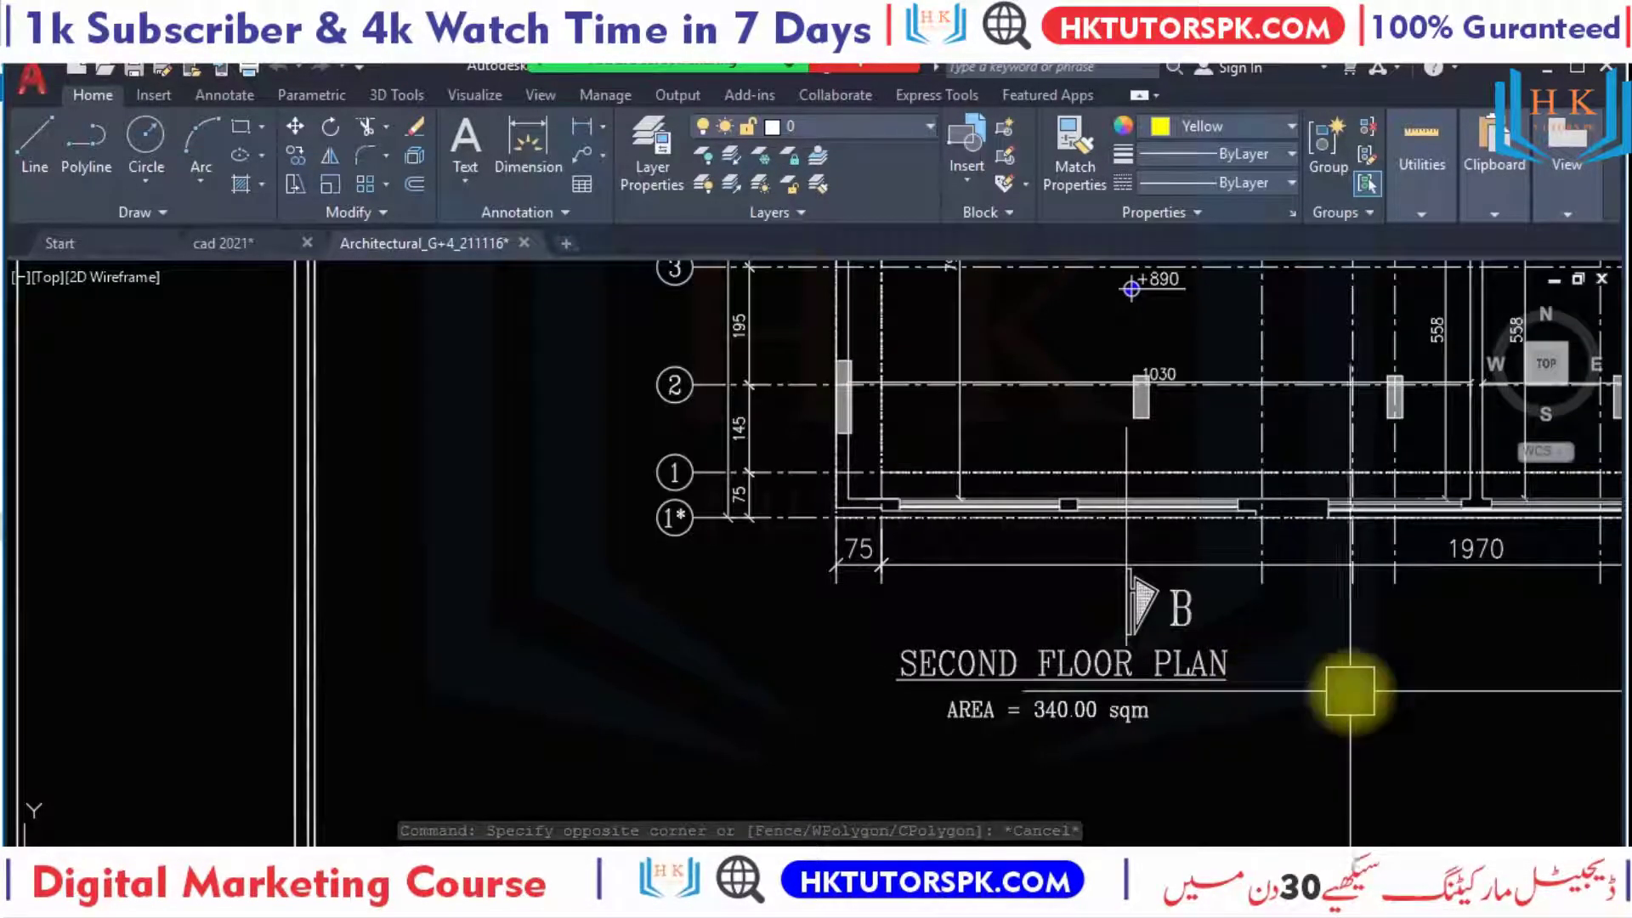
scroll(1290, 664, "down", 1)
scroll(1285, 672, "down", 2)
scroll(1280, 683, "down", 1)
scroll(1074, 721, "up", 2)
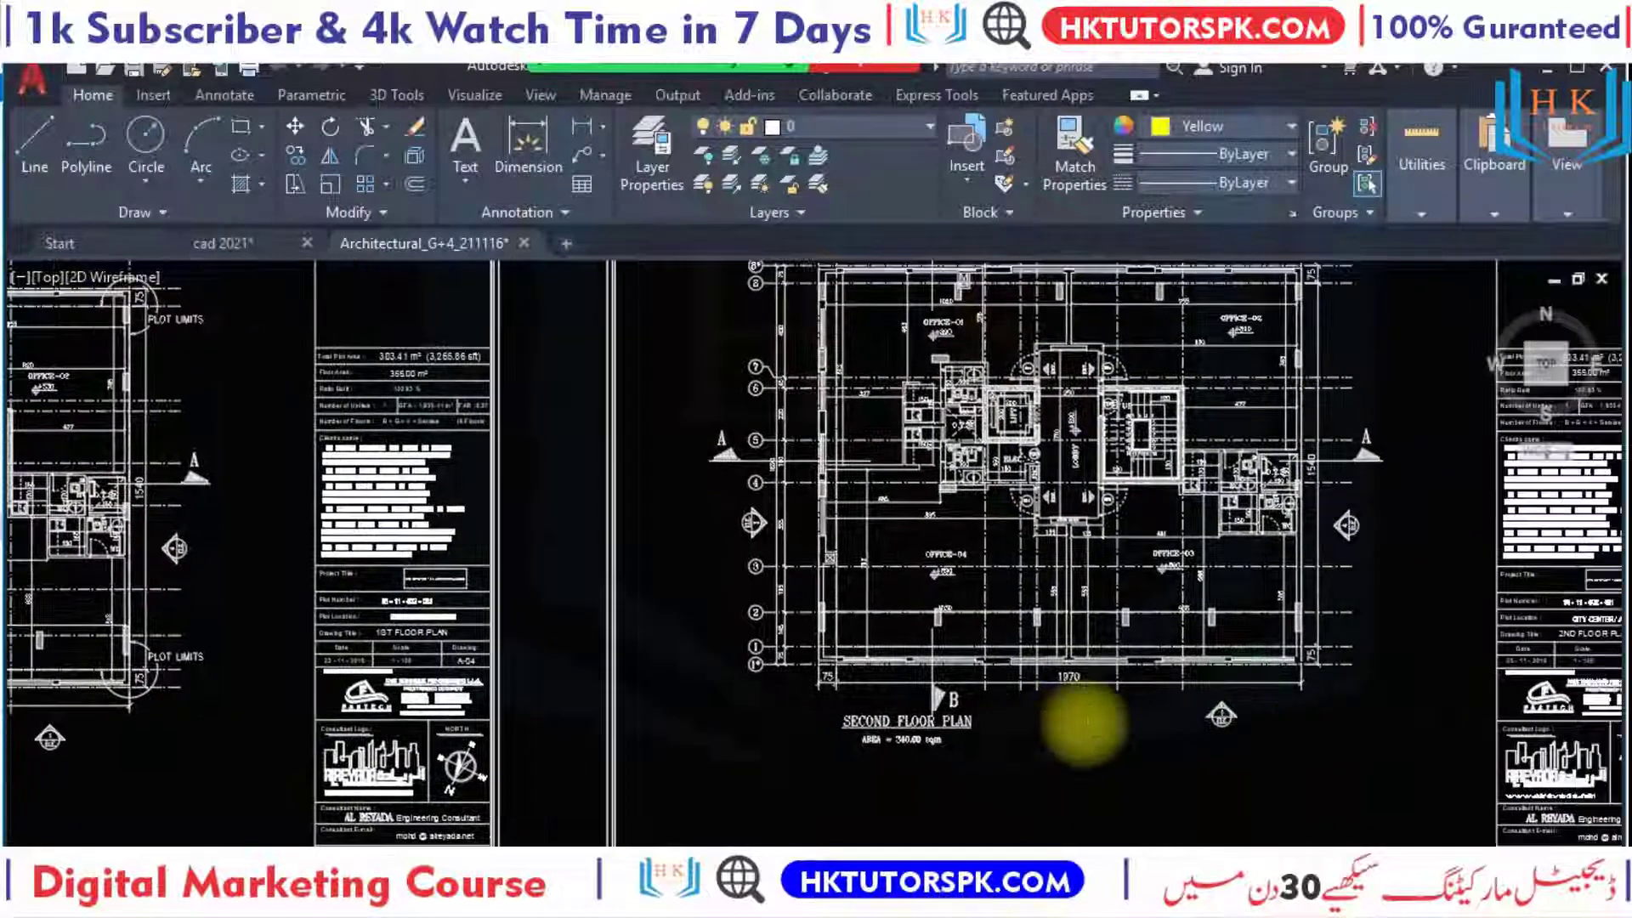
scroll(1212, 722, "up", 2)
scroll(1326, 738, "up", 2)
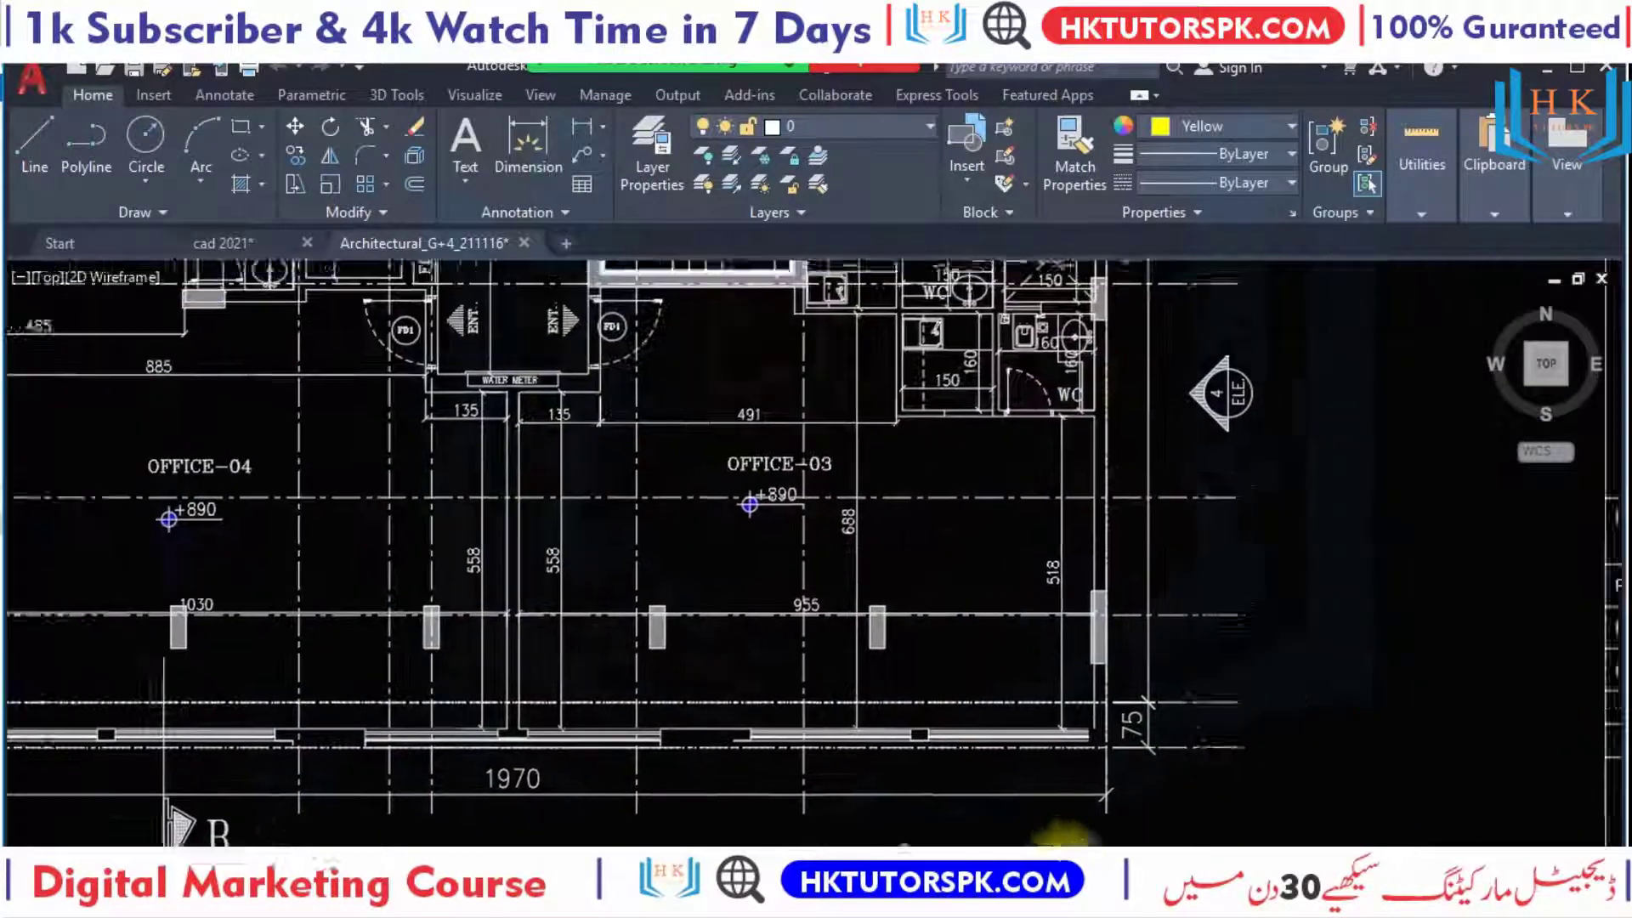
scroll(1293, 561, "down", 4)
scroll(1239, 693, "up", 2)
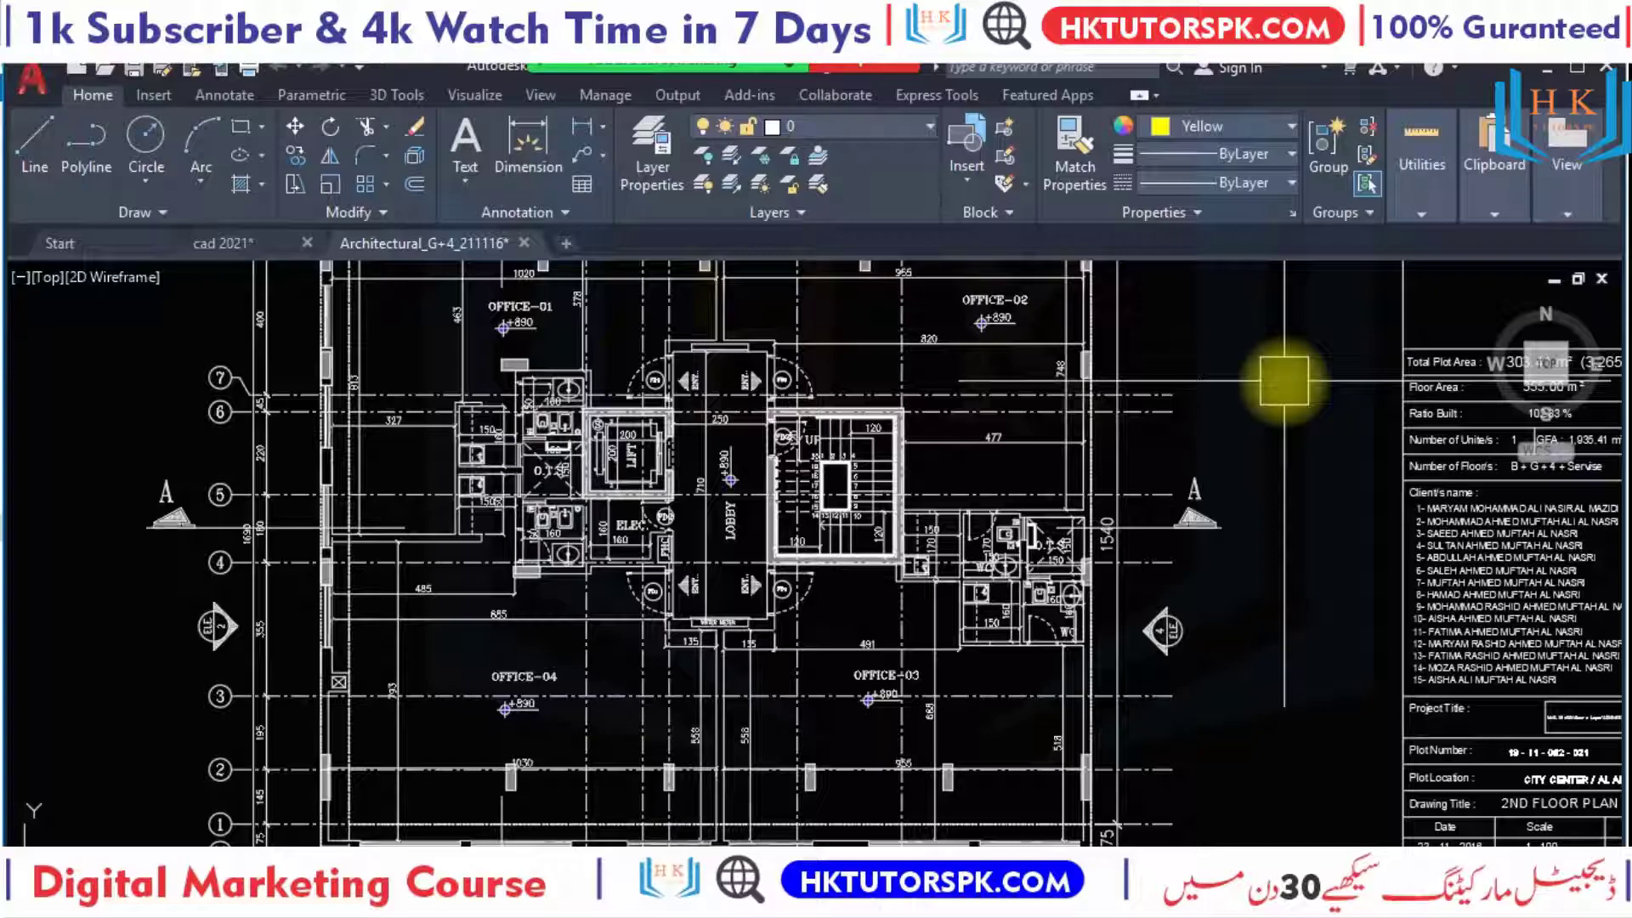
scroll(977, 474, "down", 6)
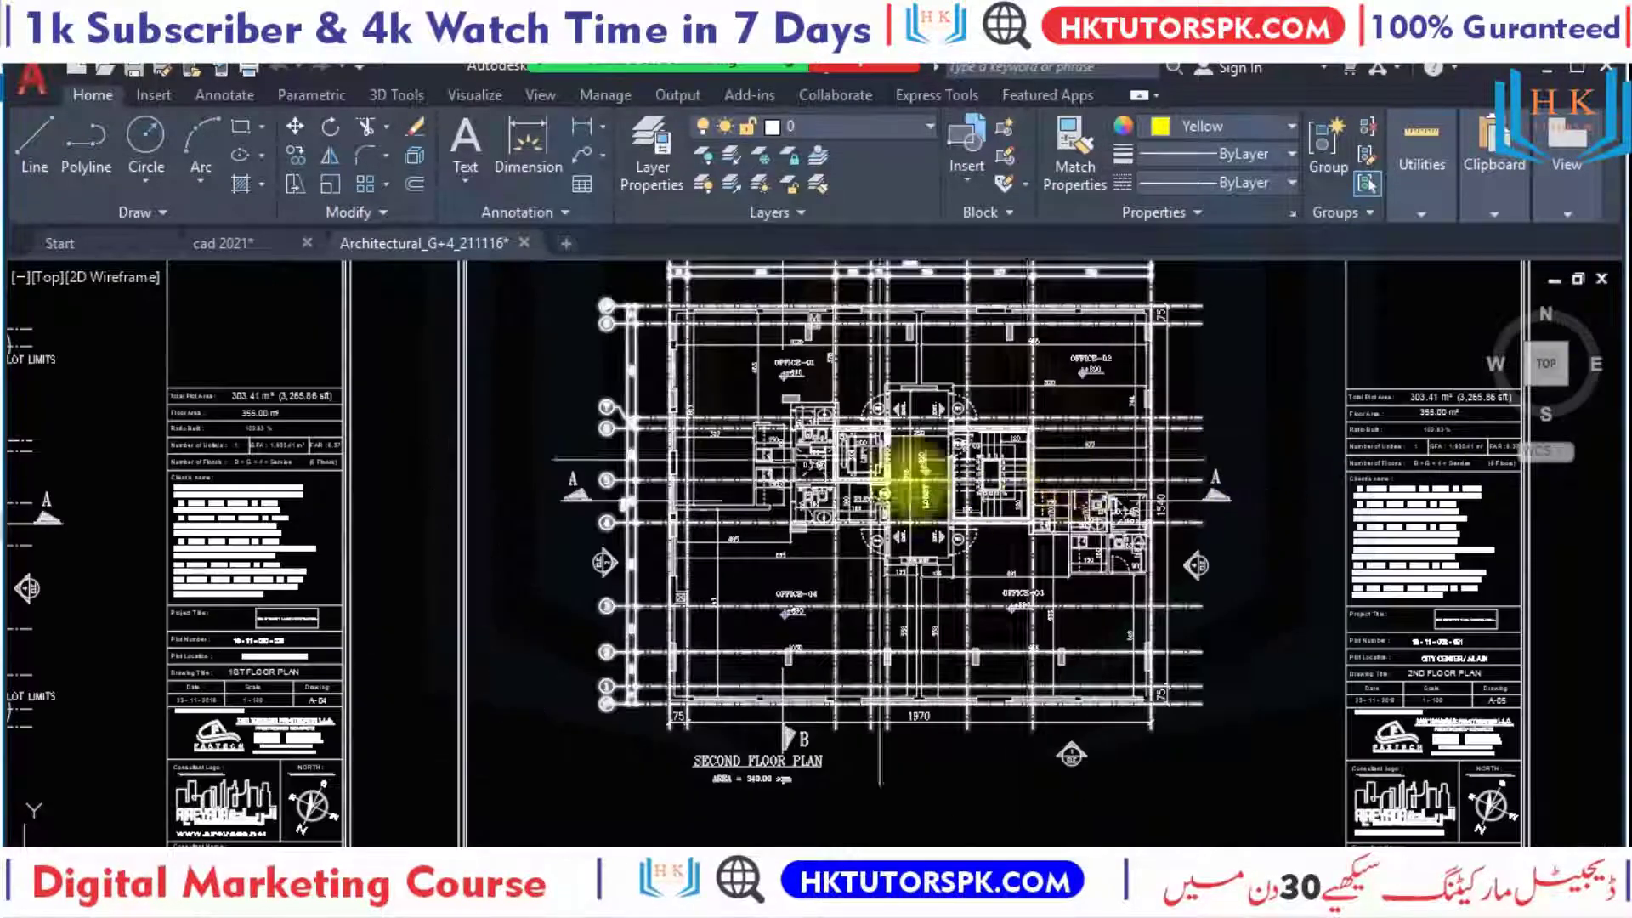
scroll(975, 510, "down", 3)
scroll(721, 466, "down", 1)
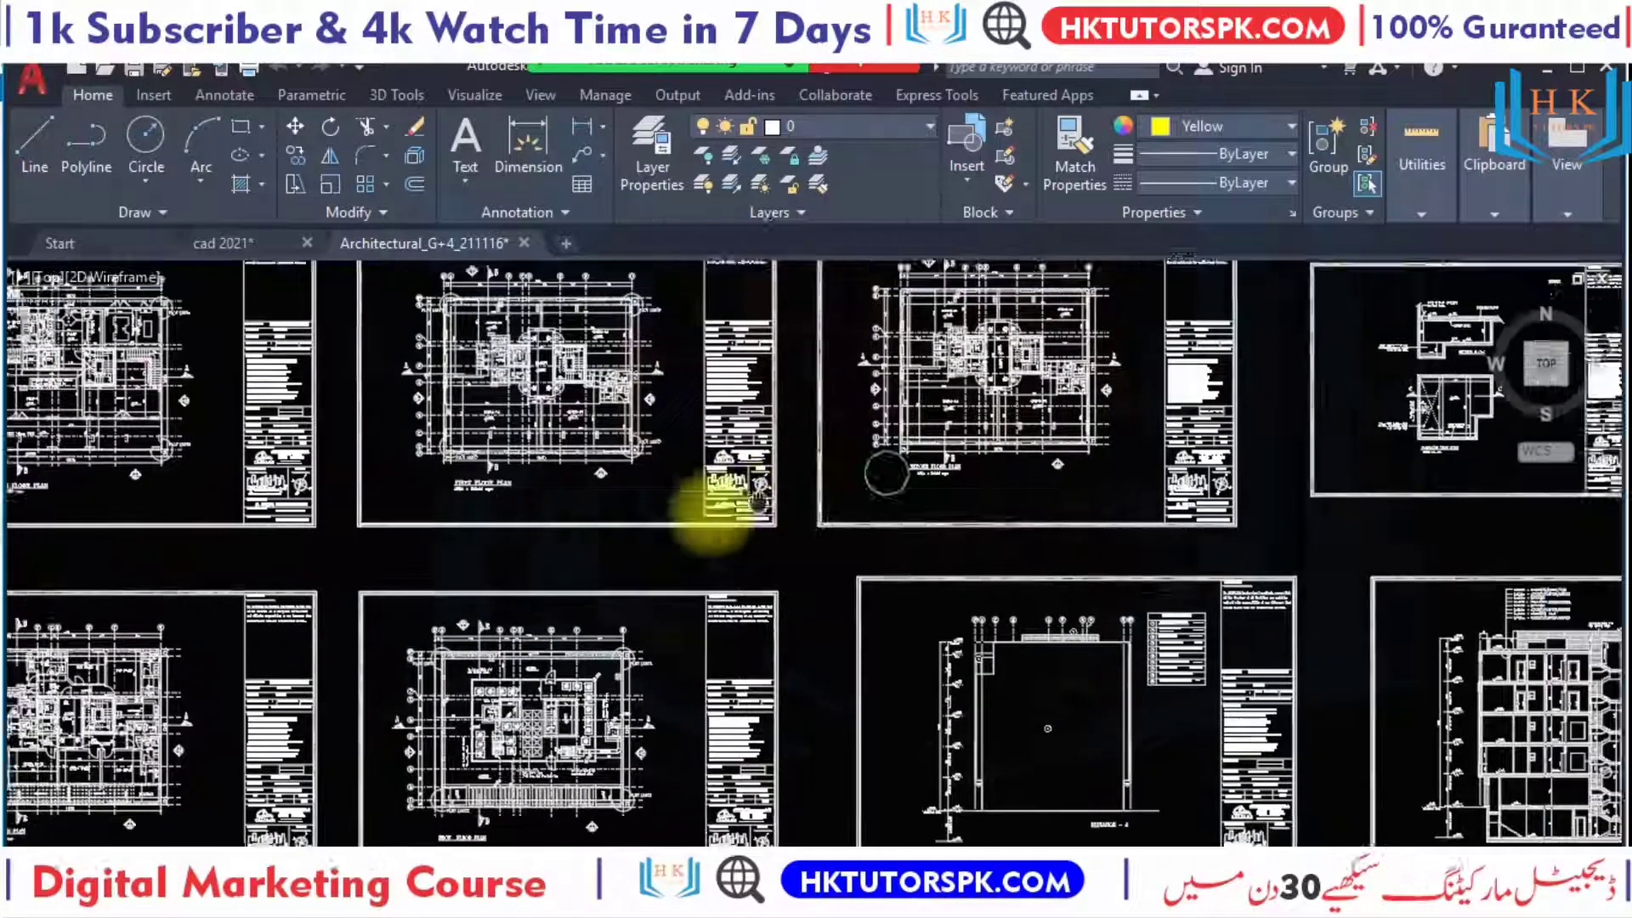
scroll(936, 472, "up", 1)
scroll(1140, 492, "up", 4)
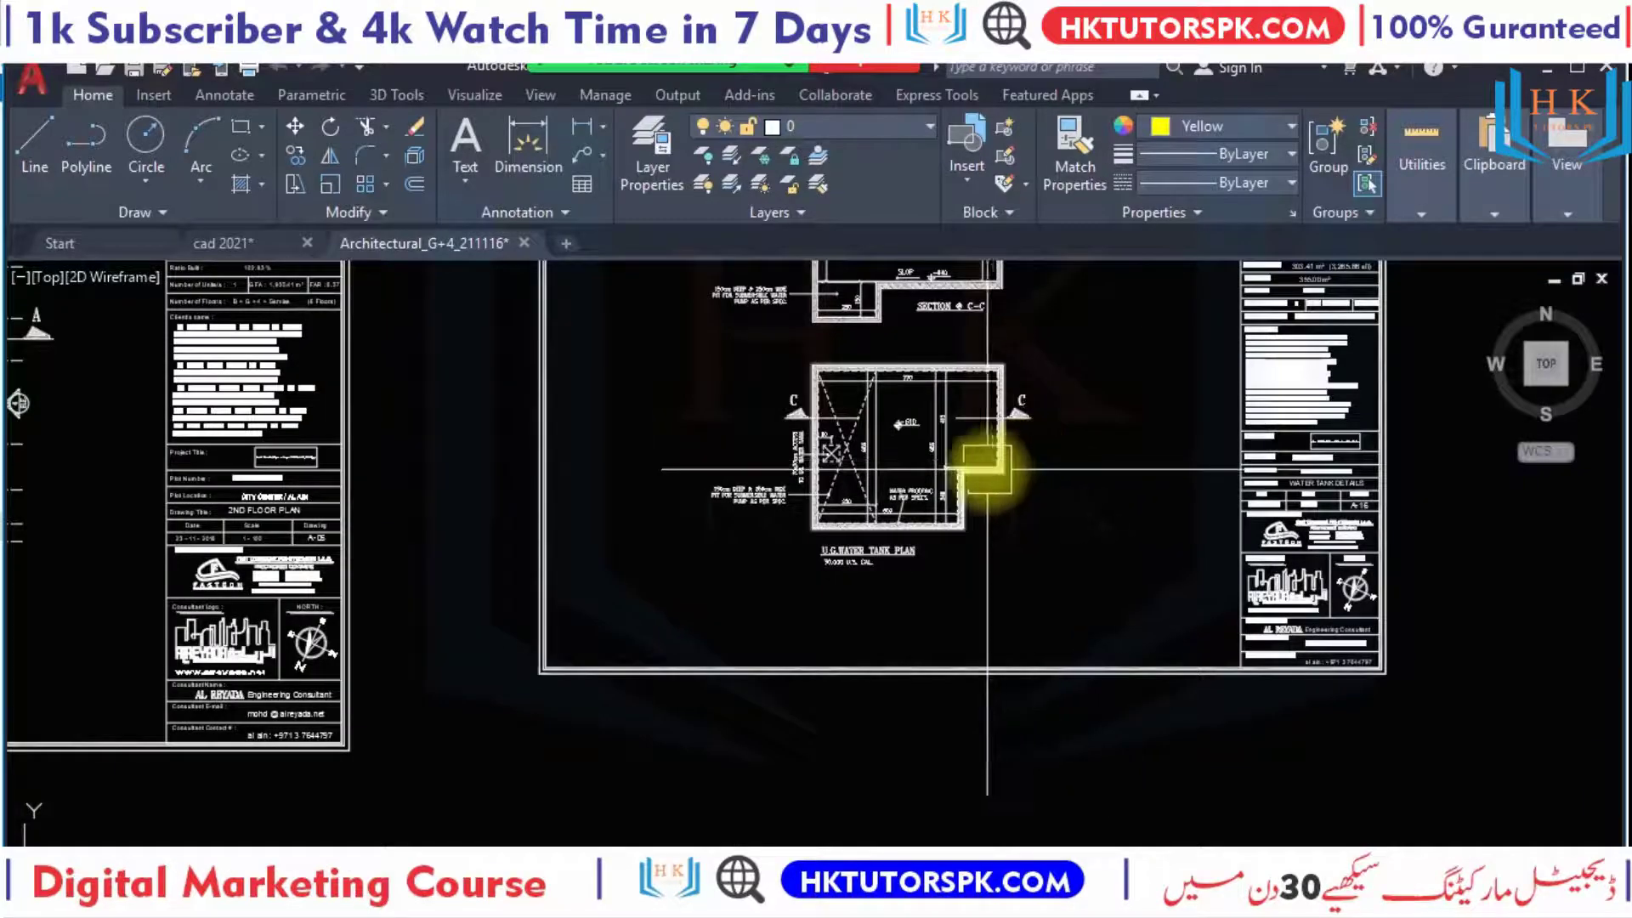
scroll(969, 467, "up", 3)
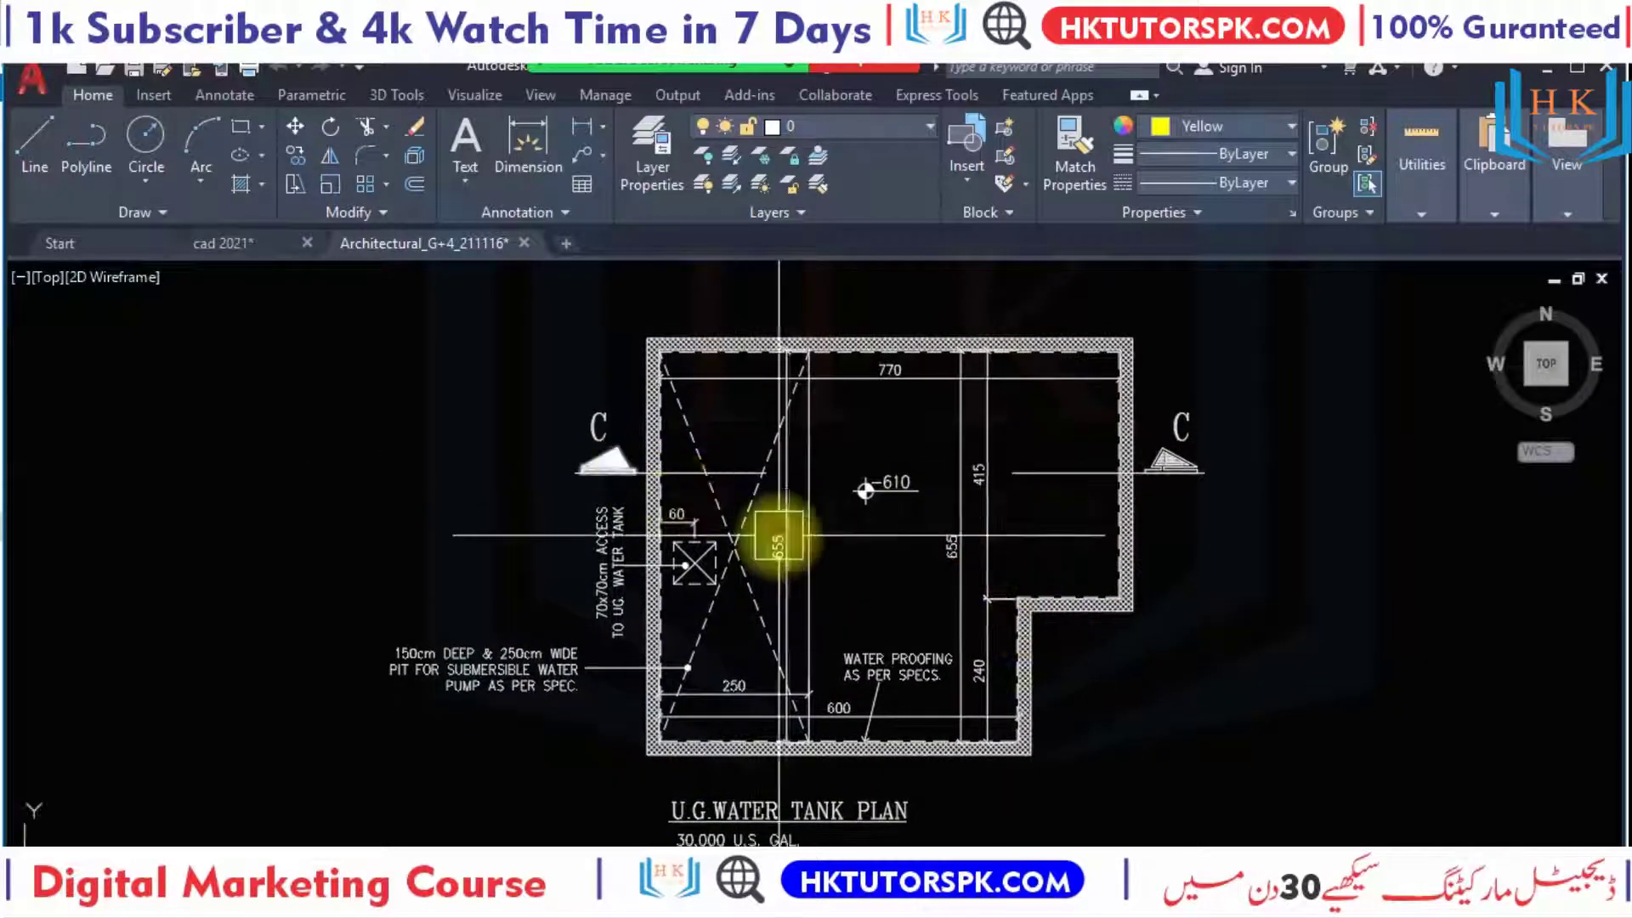
scroll(799, 578, "down", 3)
scroll(817, 610, "up", 4)
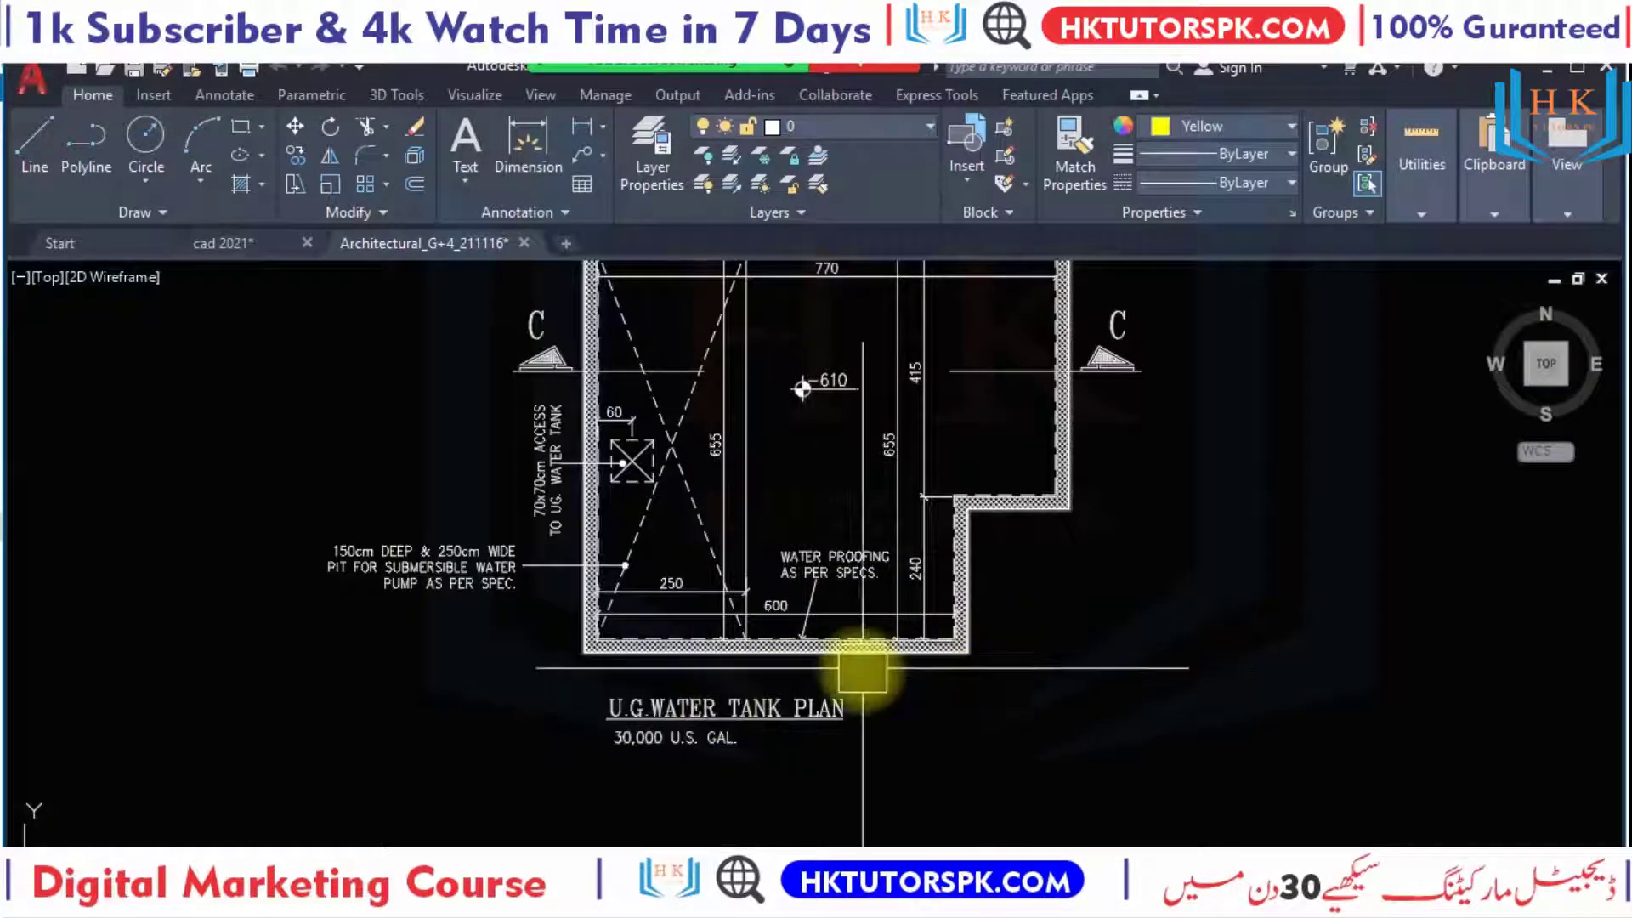
scroll(361, 580, "up", 2)
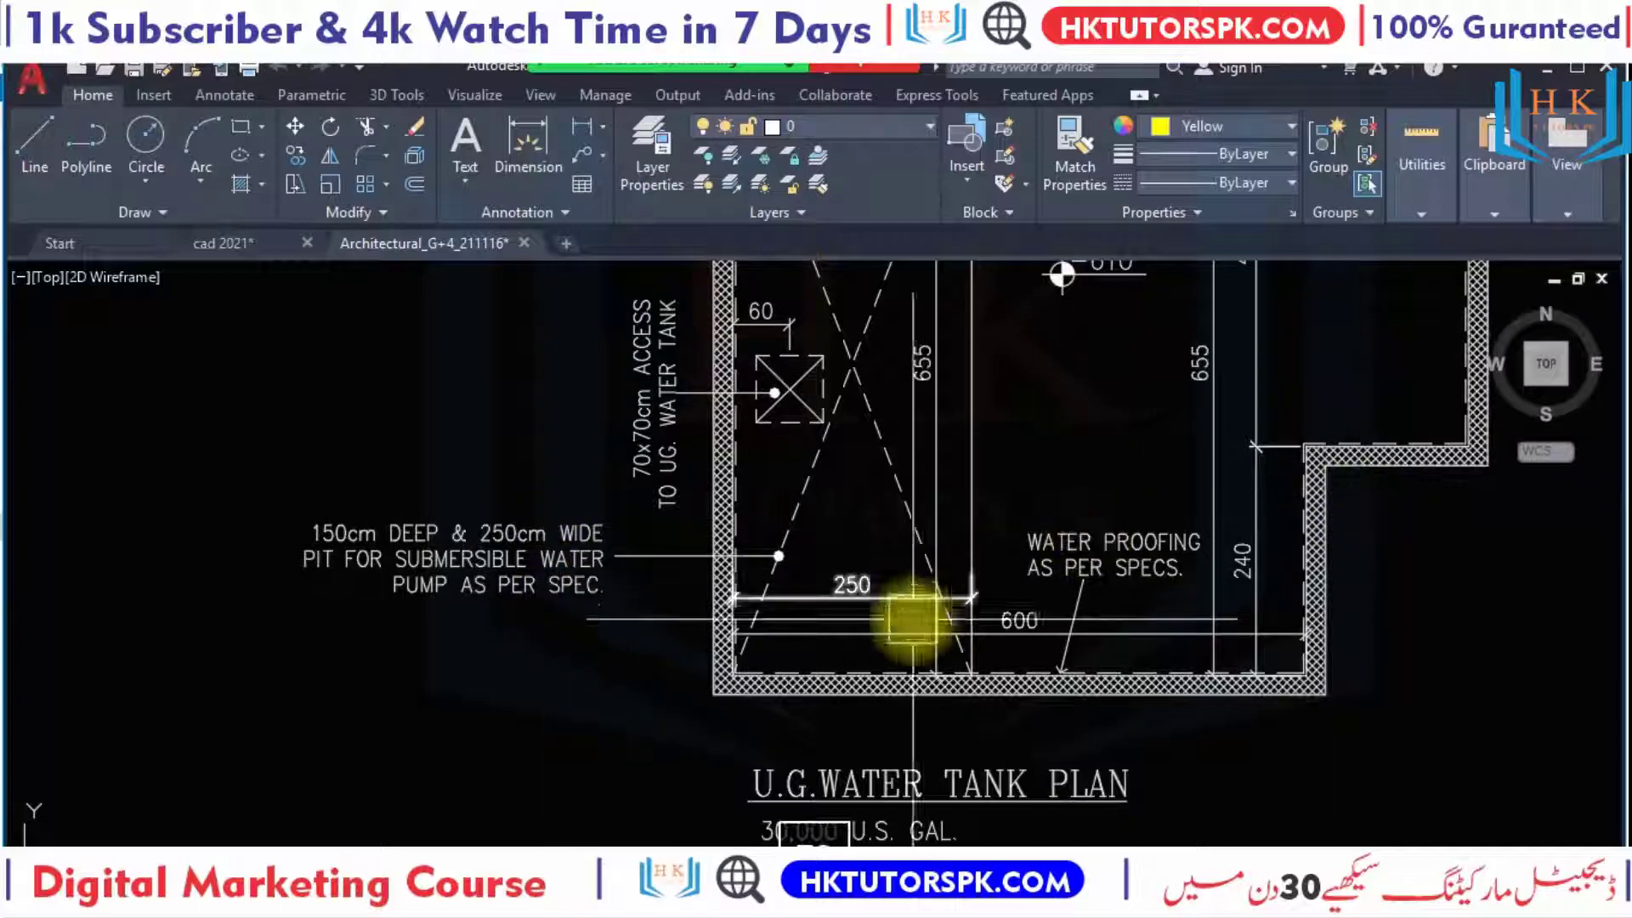
scroll(922, 605, "down", 3)
mouse_move(1031, 645)
middle_mouse_down()
mouse_move(692, 758)
mouse_move(884, 629)
middle_mouse_up()
middle_click_drag(616, 626, 527, 708)
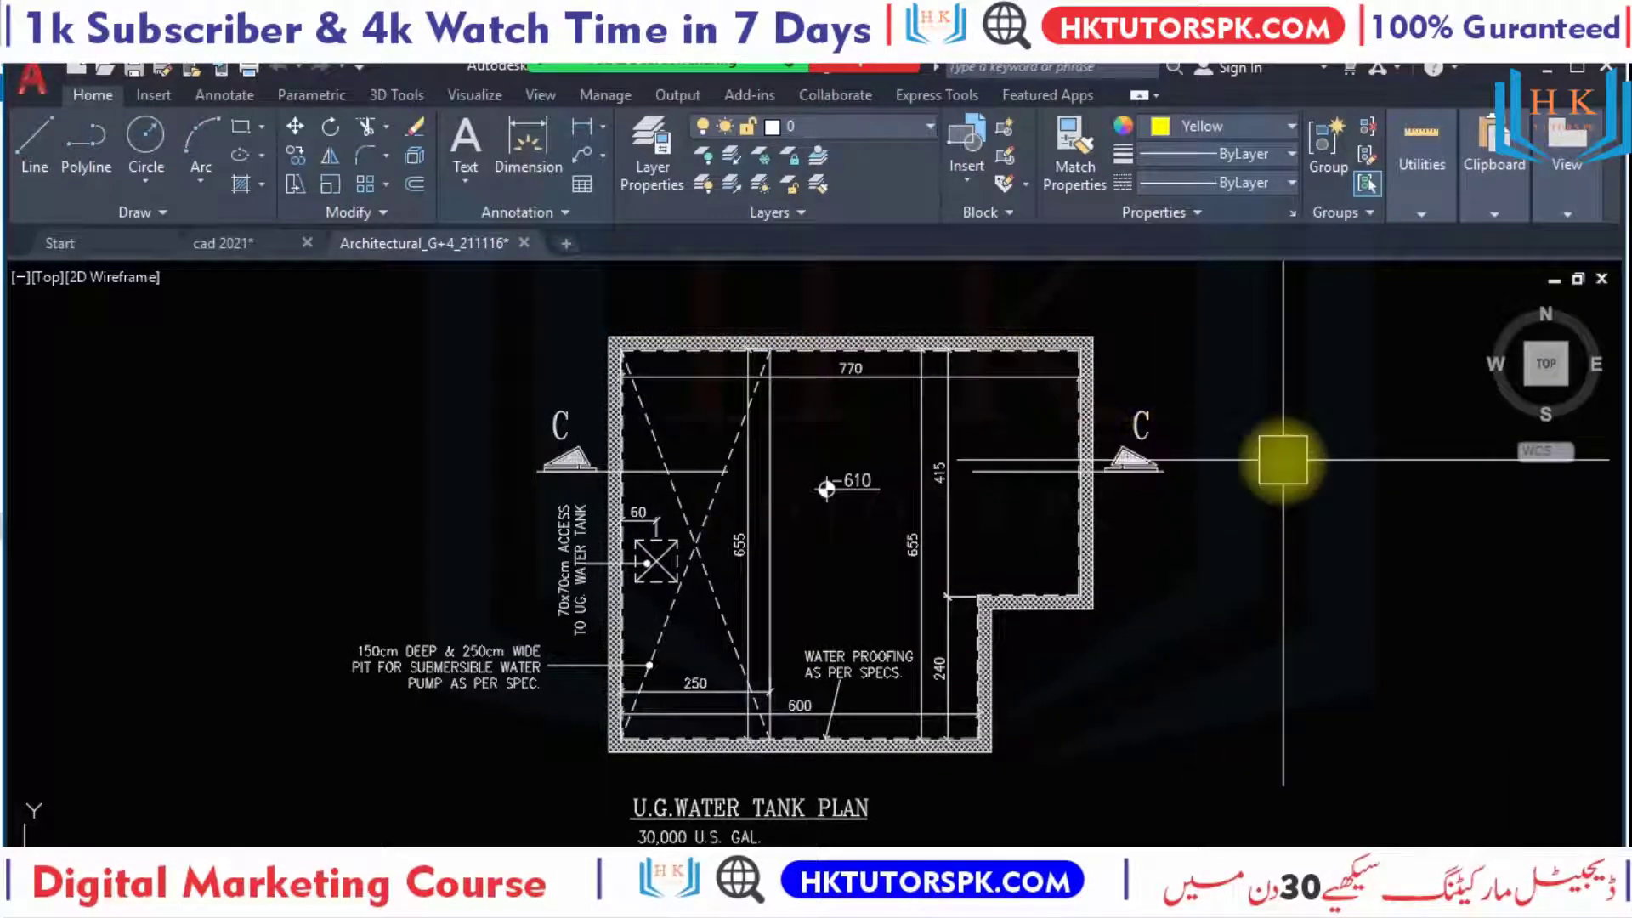
left_click(200, 458)
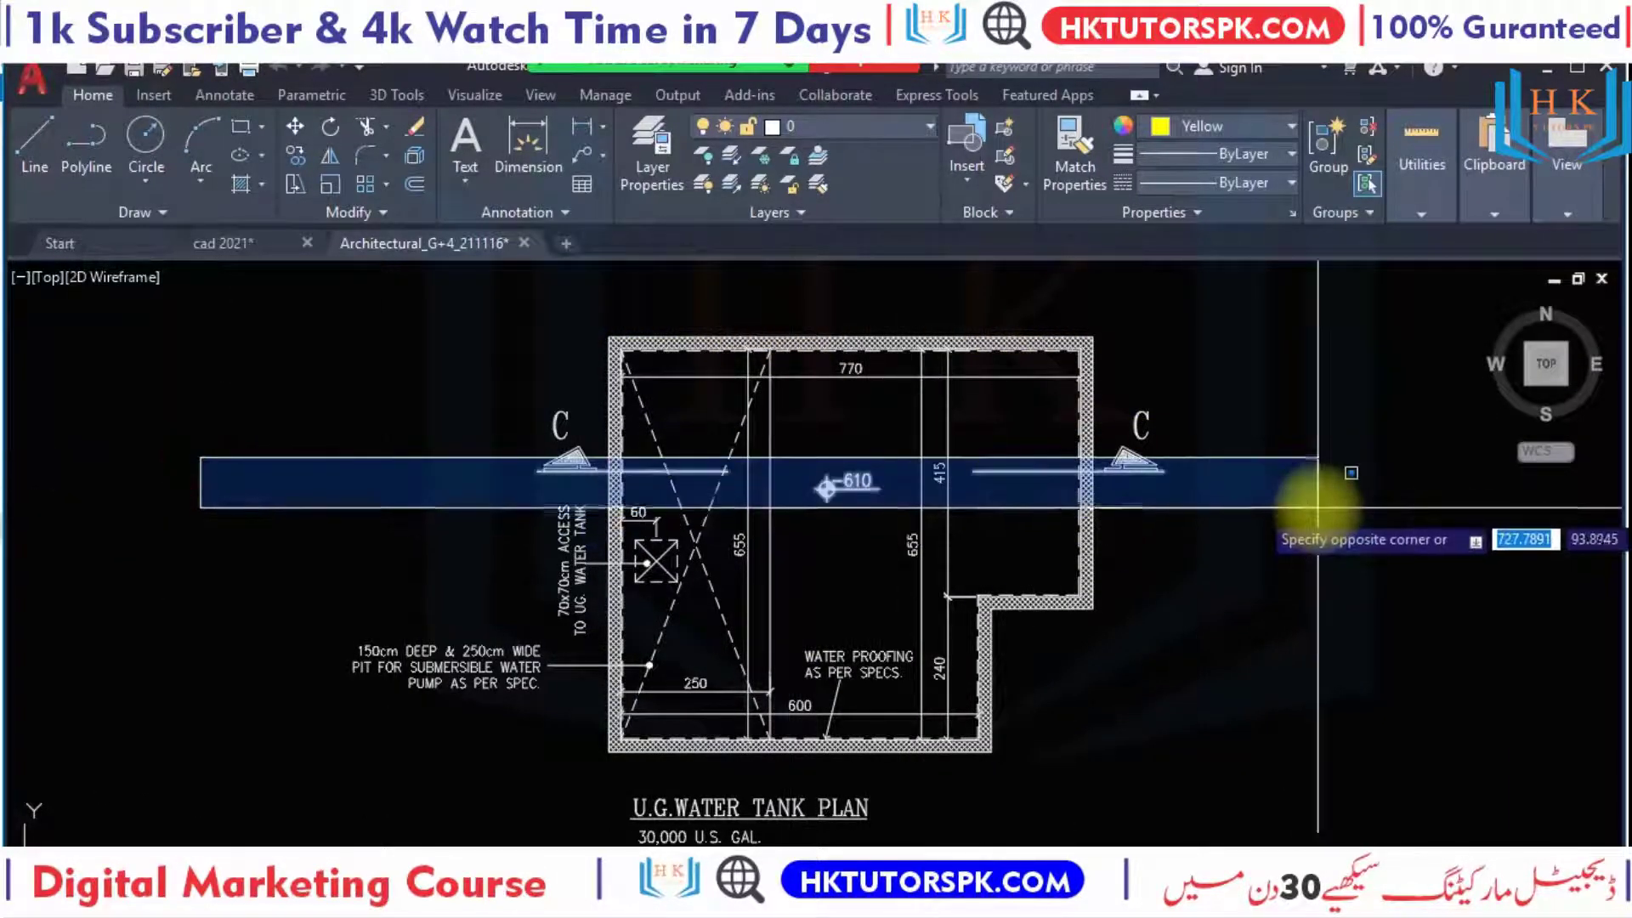
key("Escape")
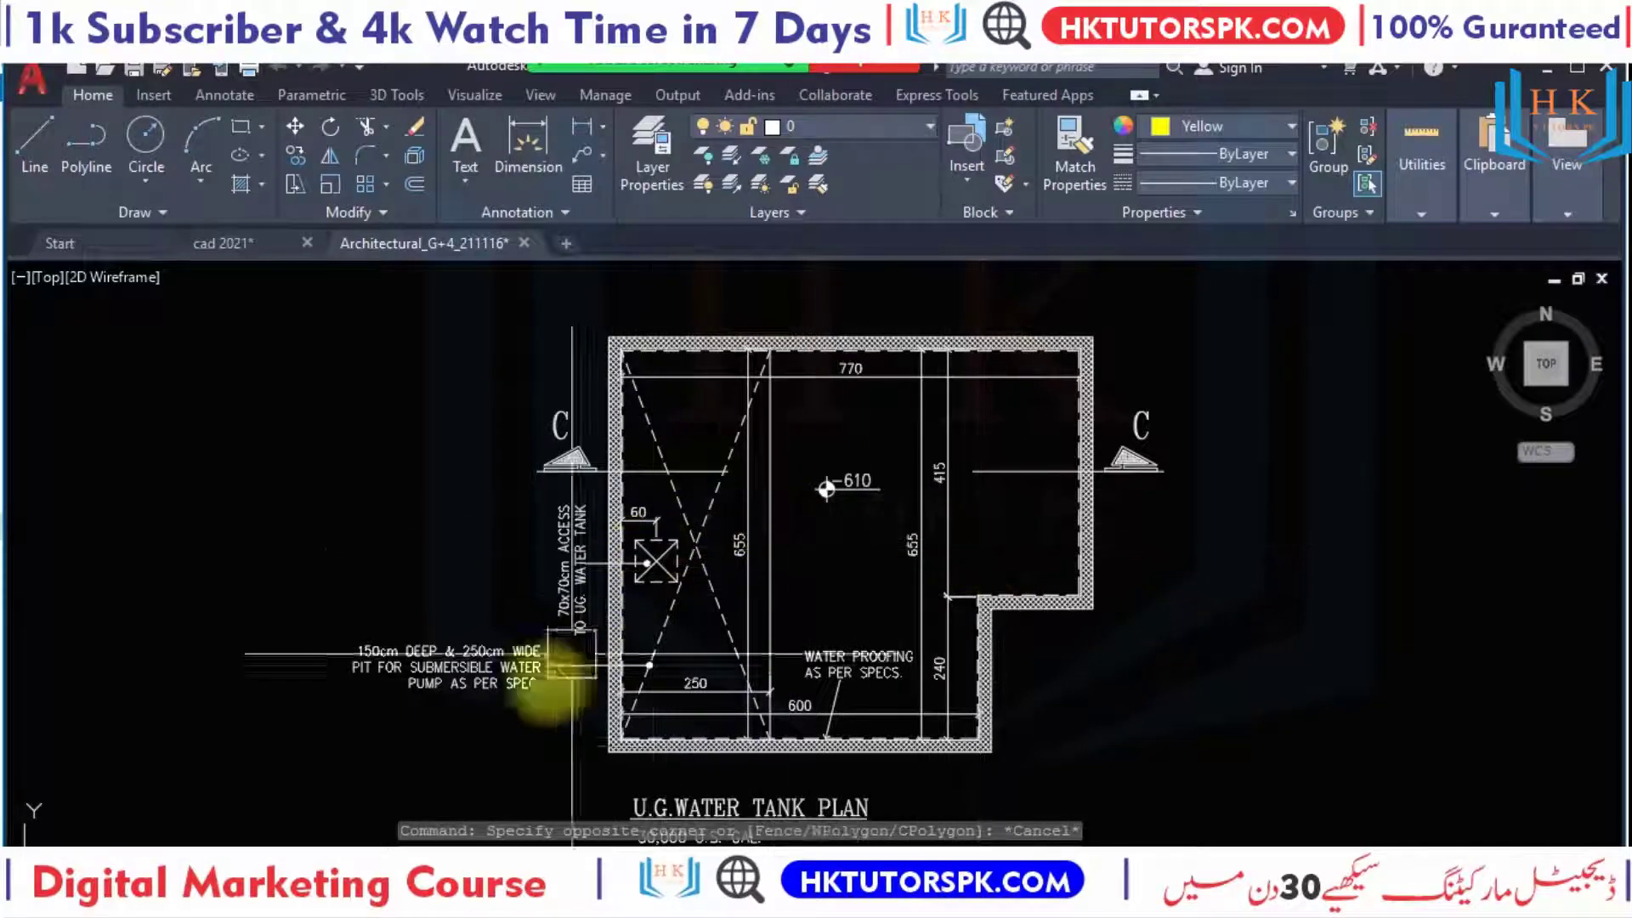
scroll(309, 710, "up", 1)
scroll(354, 692, "up", 1)
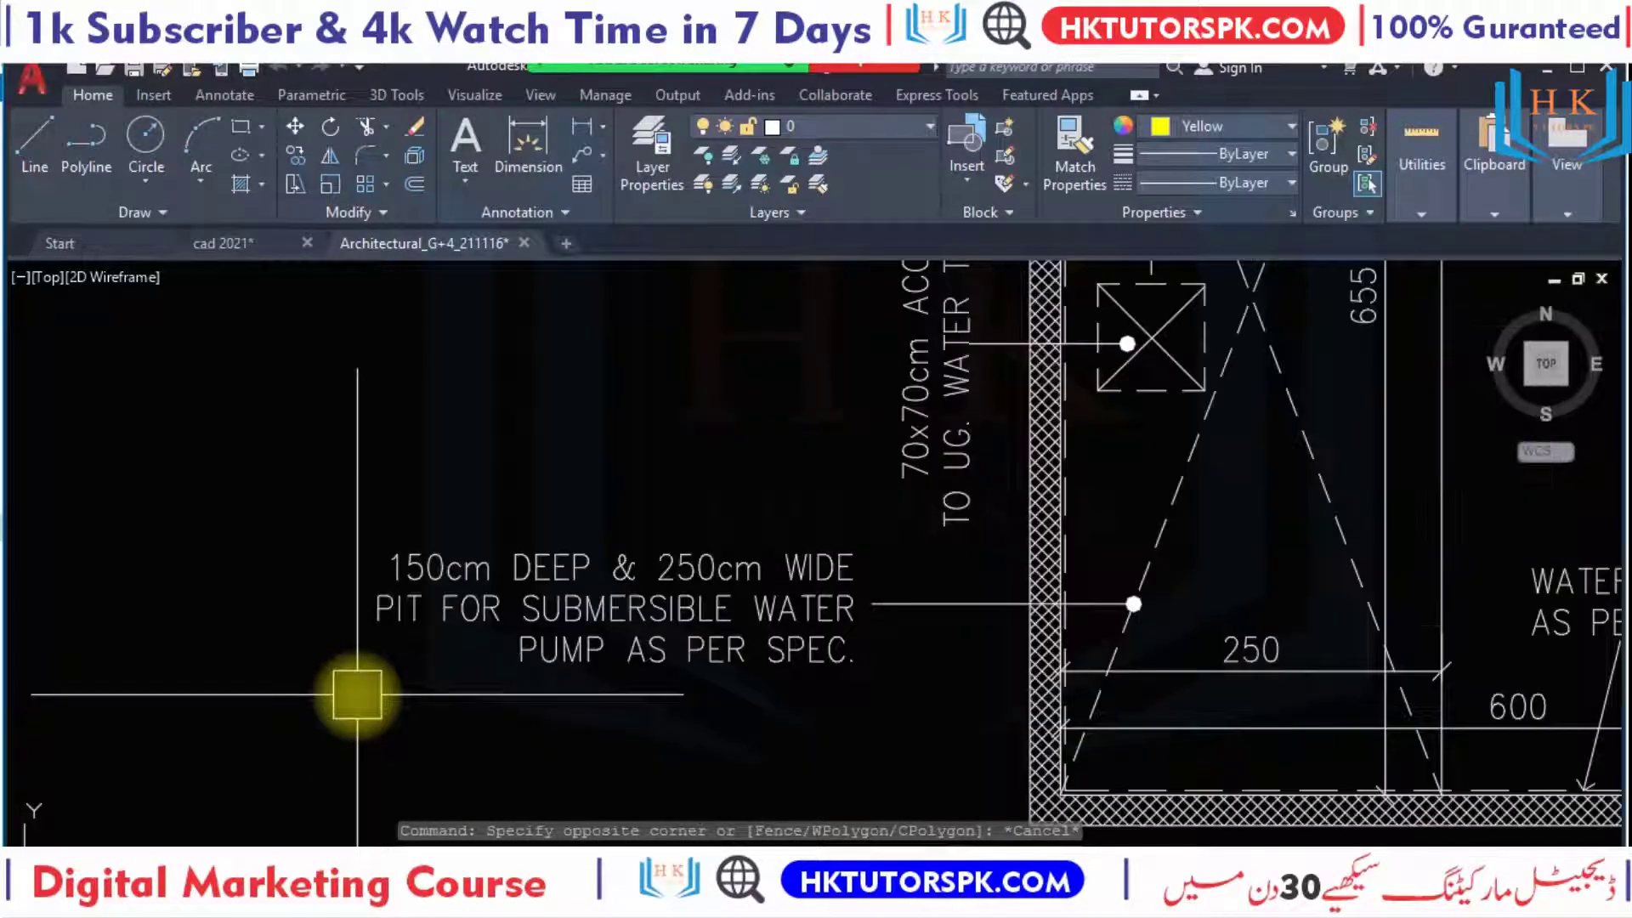
scroll(390, 655, "up", 1)
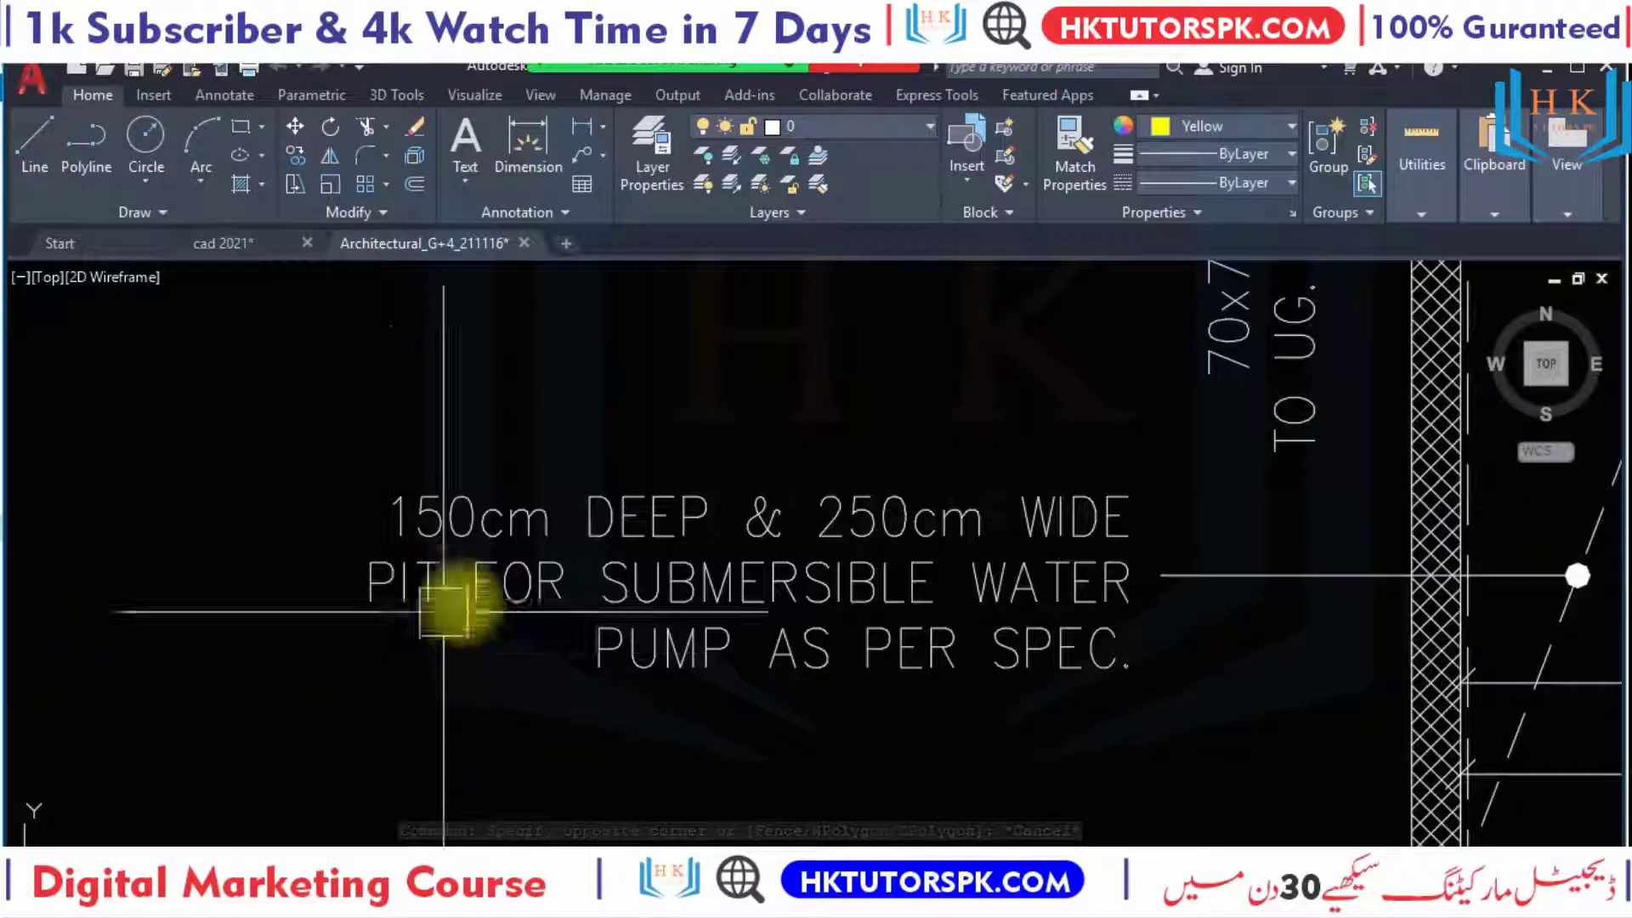
scroll(935, 578, "up", 1)
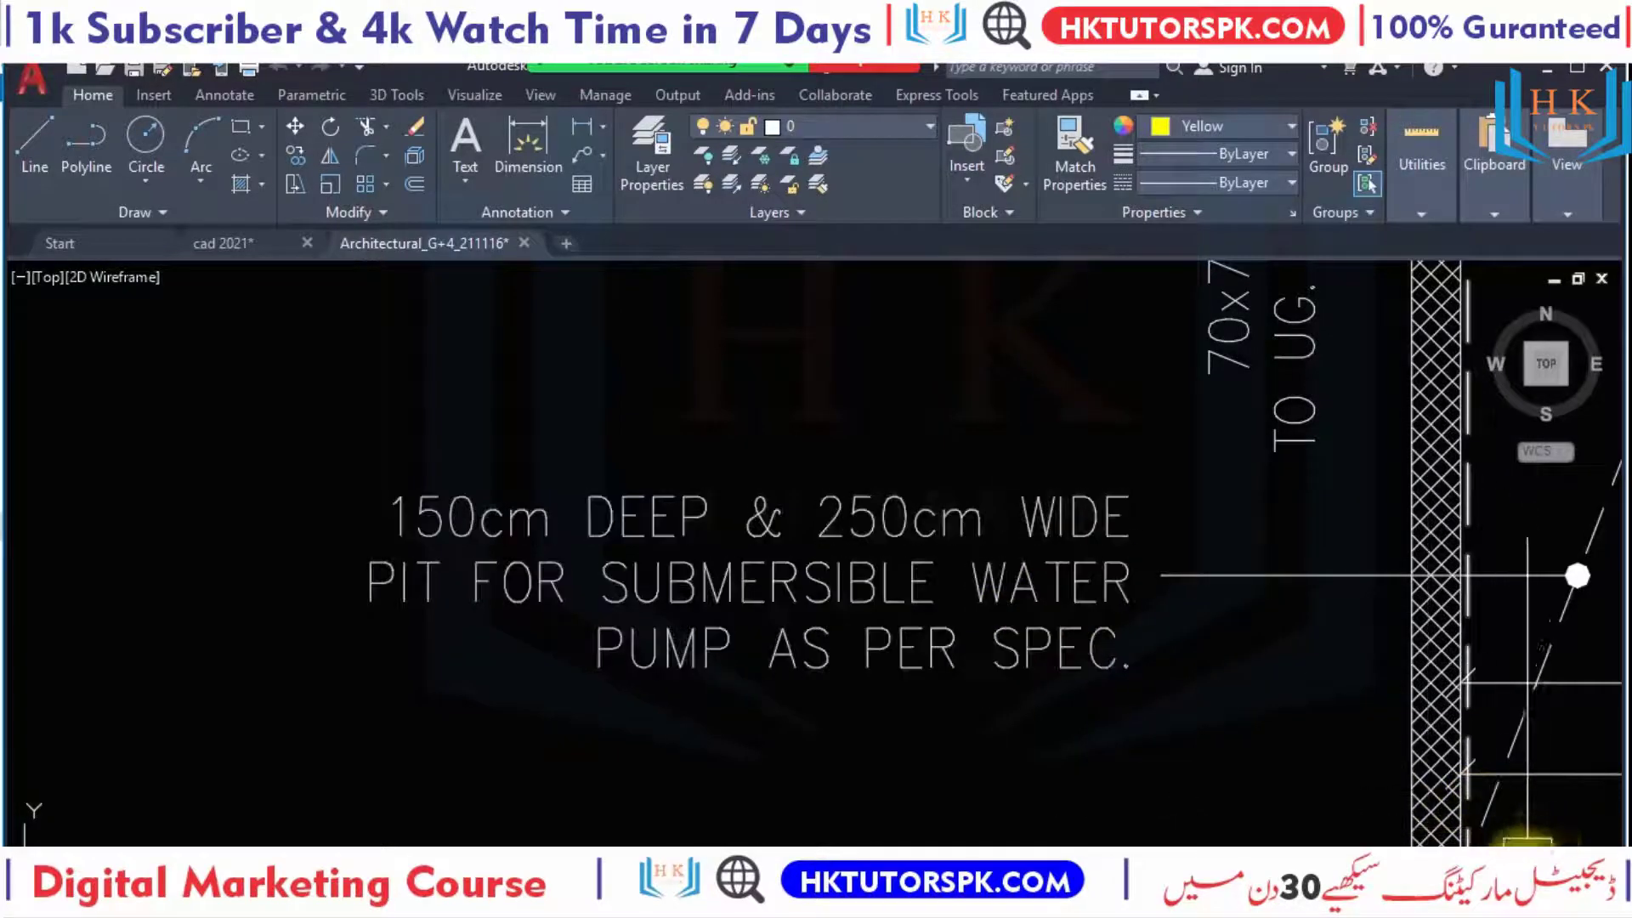
scroll(1275, 675, "down", 2)
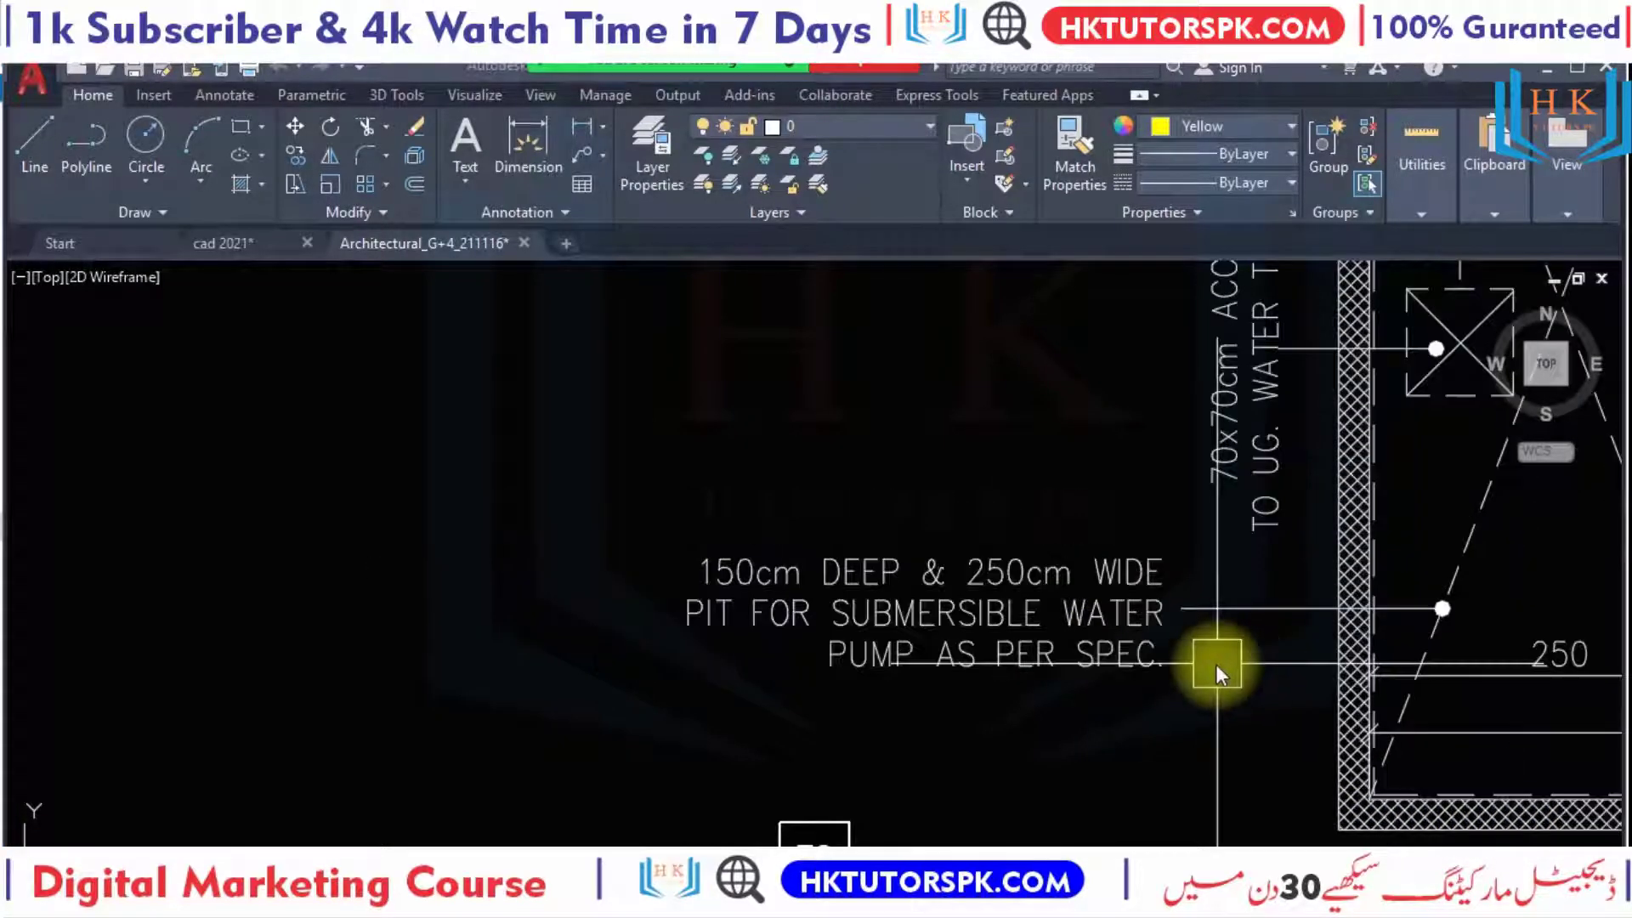
scroll(1213, 666, "down", 2)
scroll(799, 497, "down", 3)
scroll(1006, 528, "down", 2)
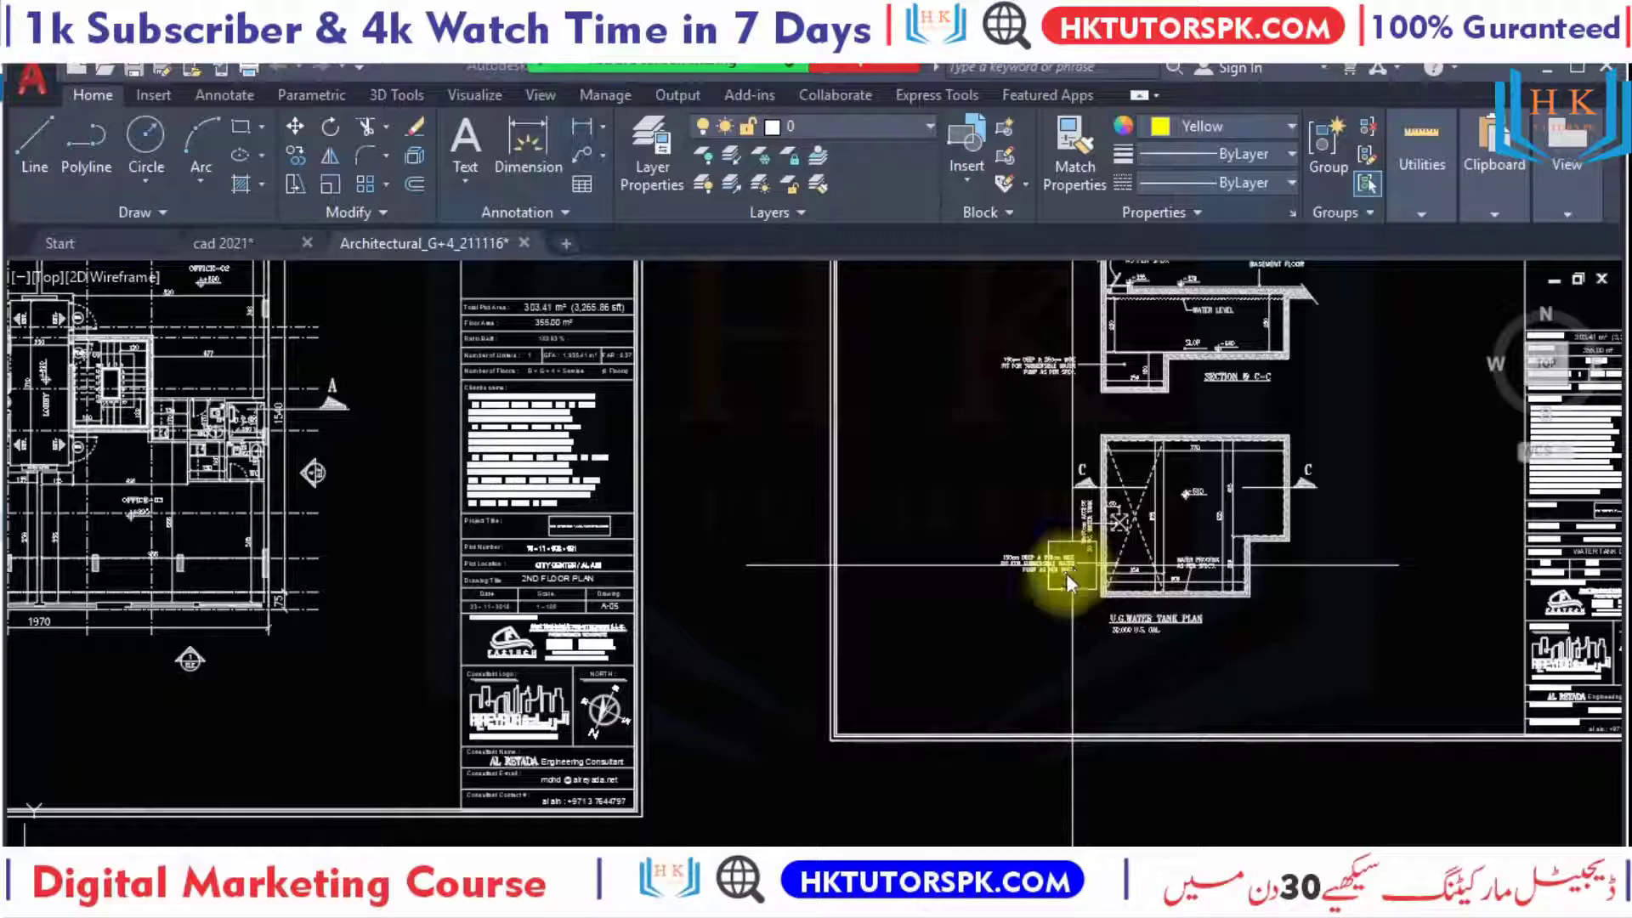
scroll(910, 553, "down", 3)
scroll(978, 561, "up", 2)
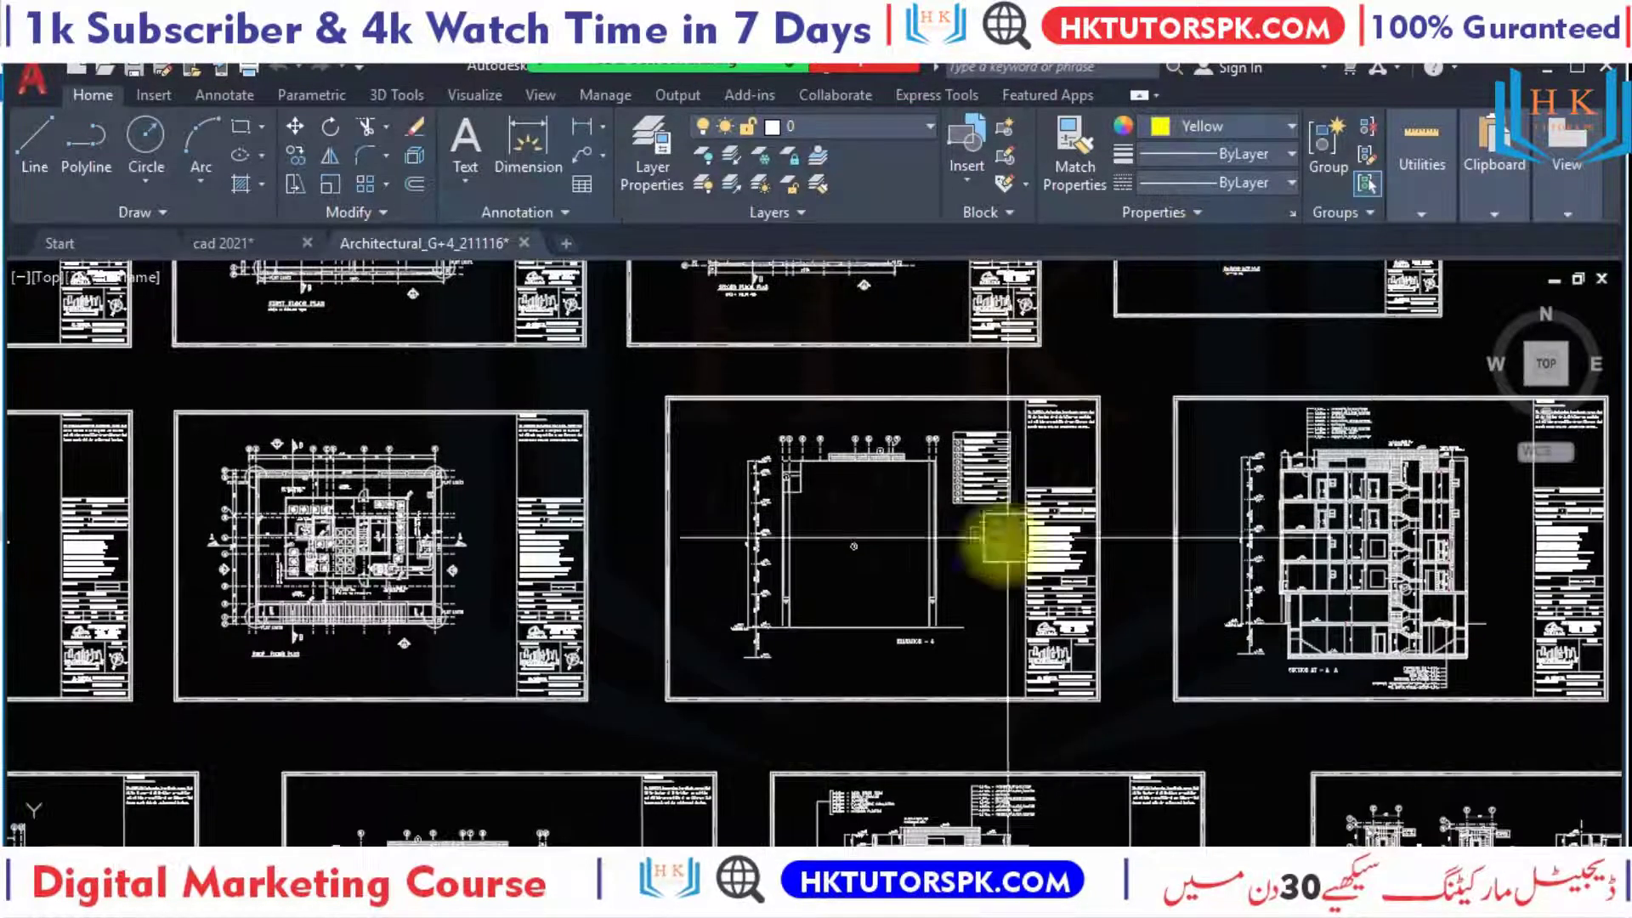
scroll(771, 630, "up", 3)
scroll(1201, 567, "up", 2)
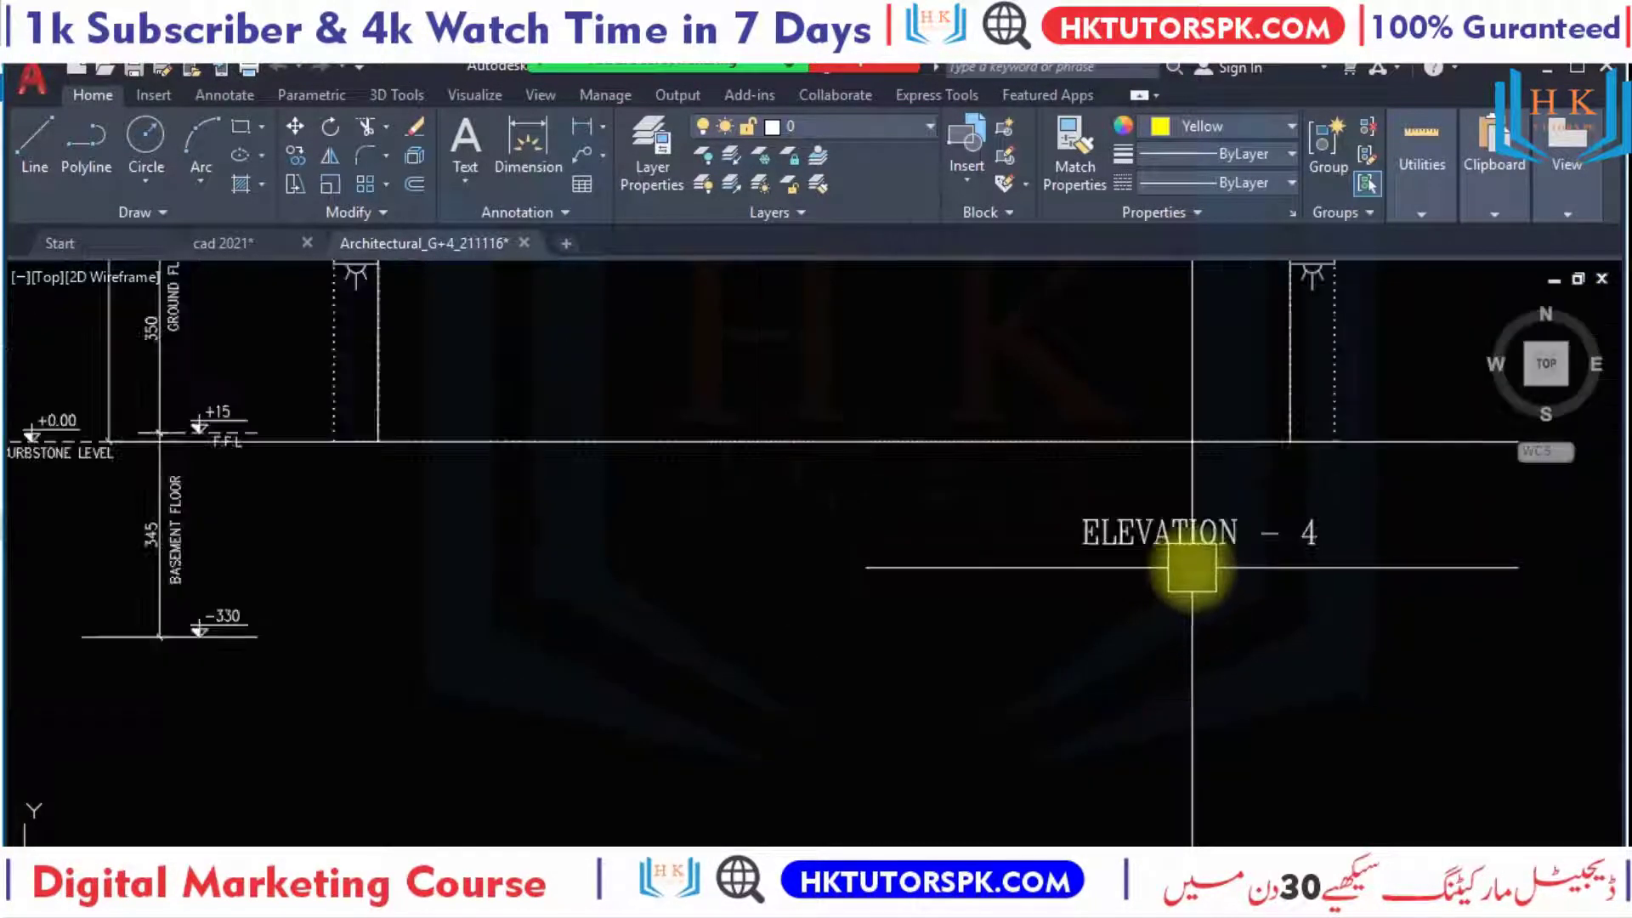
middle_click_drag(1191, 568, 1111, 714)
scroll(1107, 736, "down", 2)
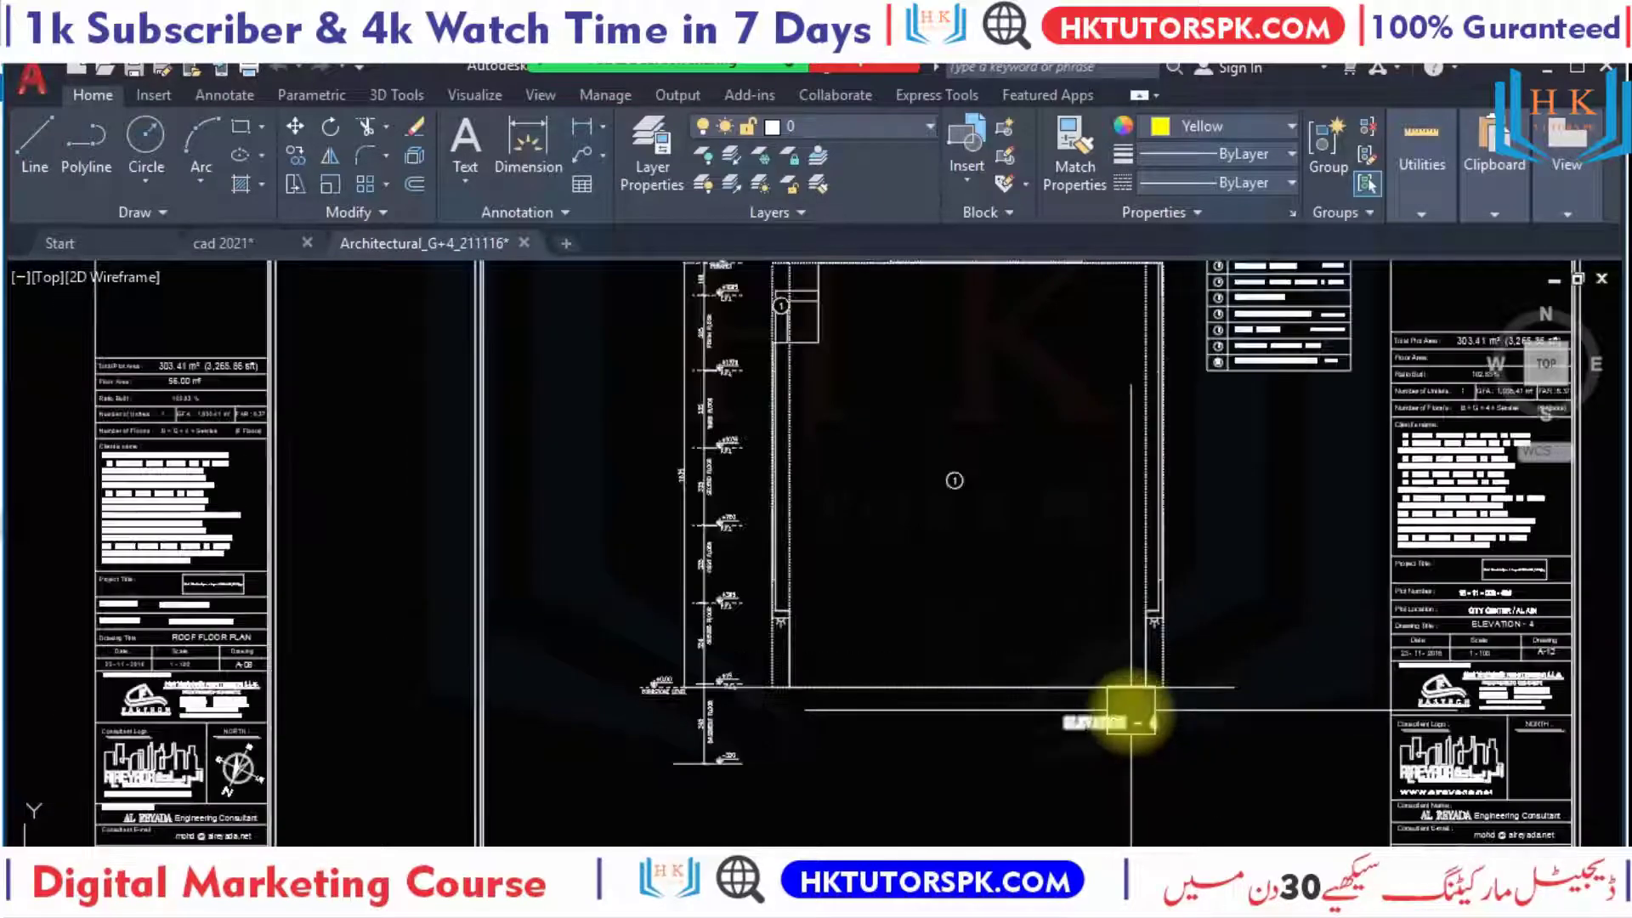
scroll(1131, 713, "down", 2)
middle_click_drag(776, 660, 1282, 641)
scroll(714, 721, "up", 3)
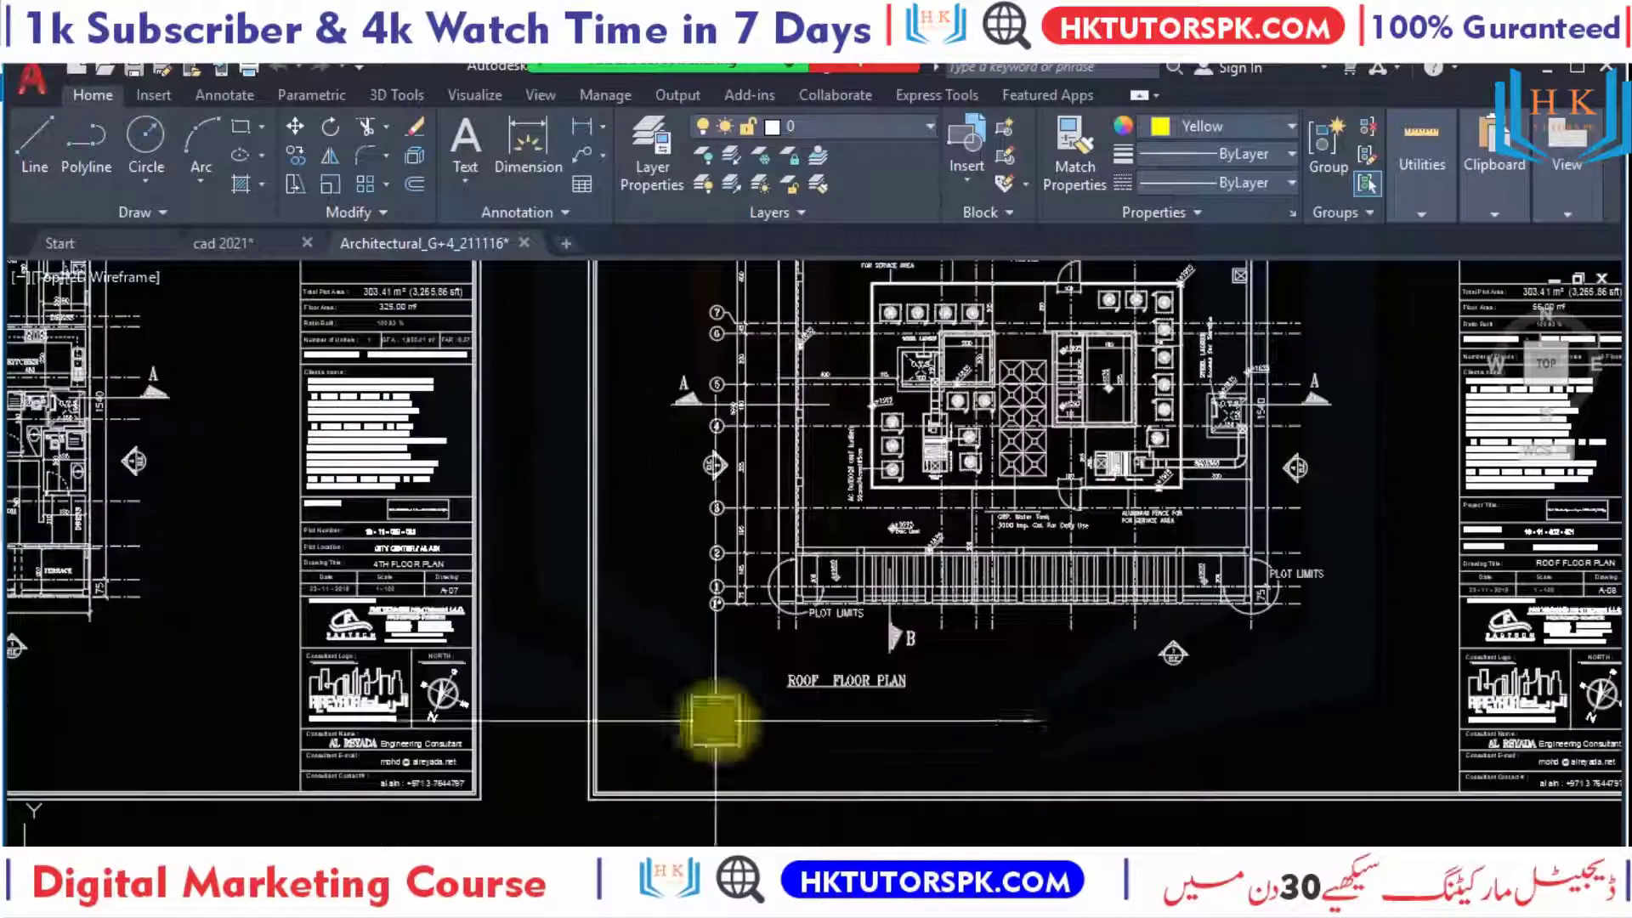
scroll(765, 740, "up", 4)
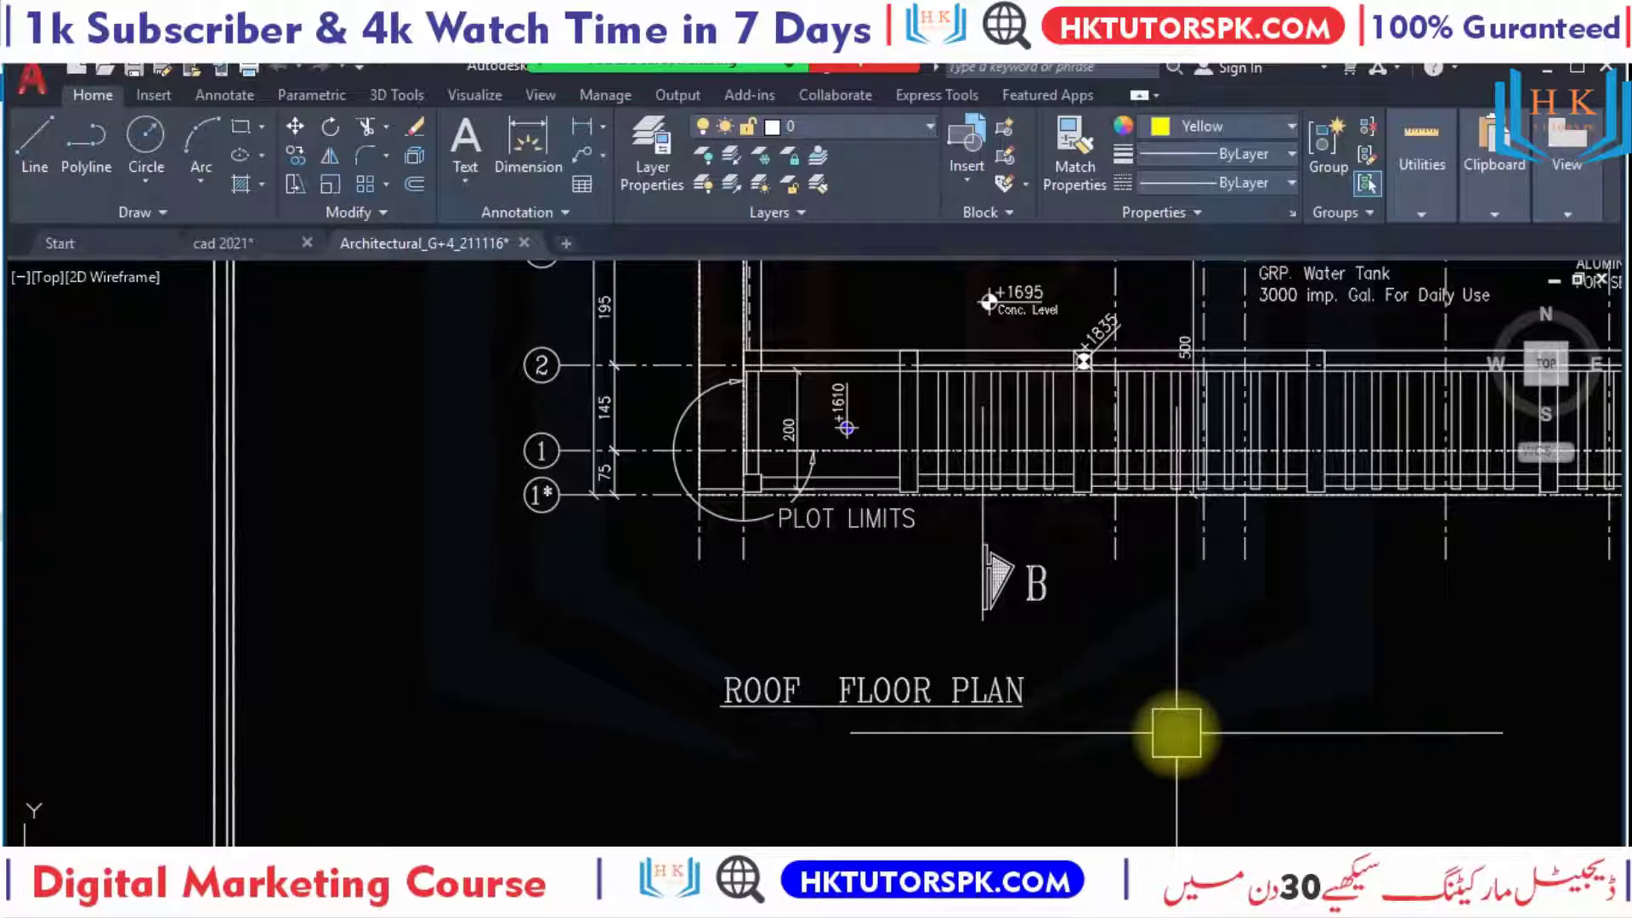
scroll(1139, 710, "down", 3)
scroll(1140, 710, "down", 2)
scroll(1105, 718, "up", 1)
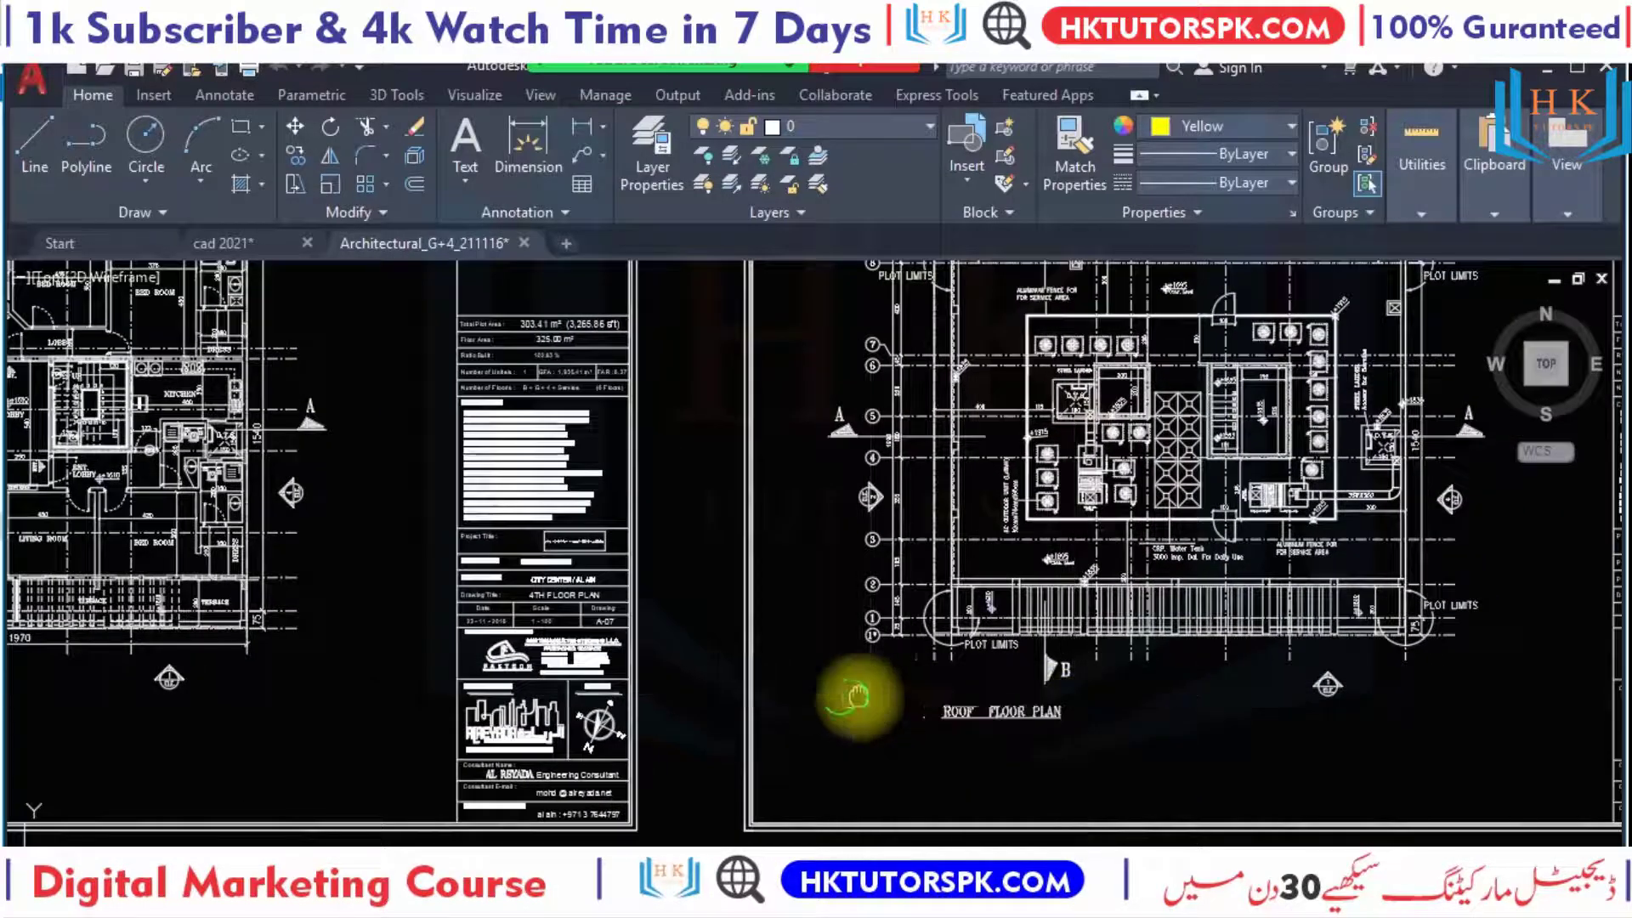
mouse_move(857, 697)
middle_mouse_down()
mouse_move(575, 710)
mouse_move(583, 747)
middle_mouse_up()
scroll(437, 739, "up", 1)
scroll(473, 691, "up", 2)
middle_click_drag(646, 656, 663, 727)
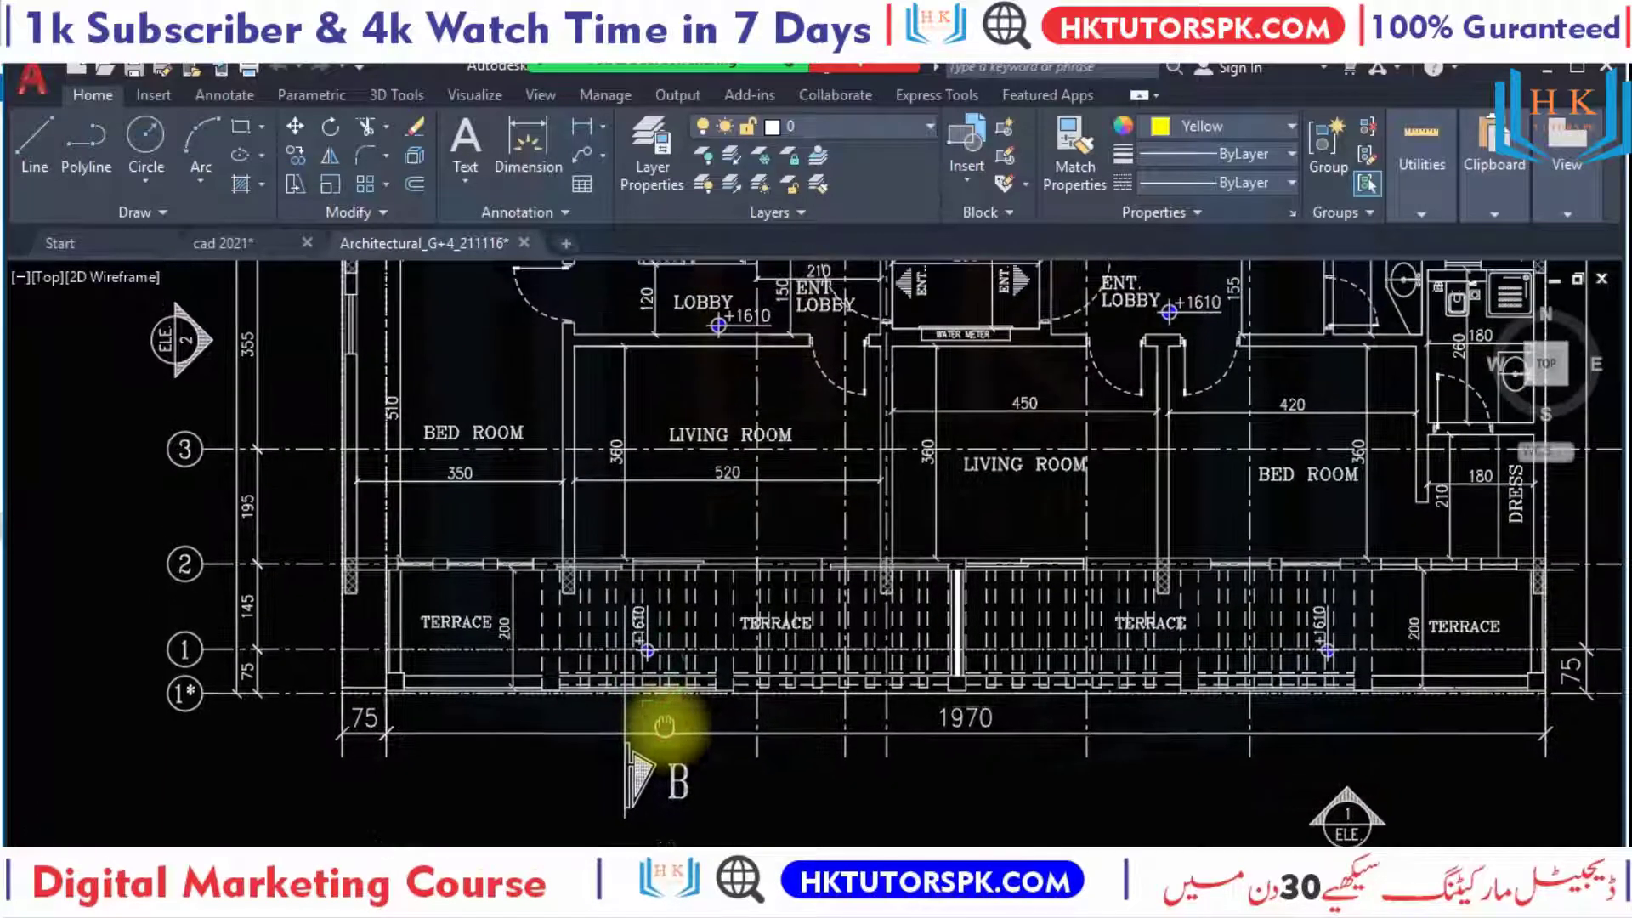
scroll(664, 726, "down", 3)
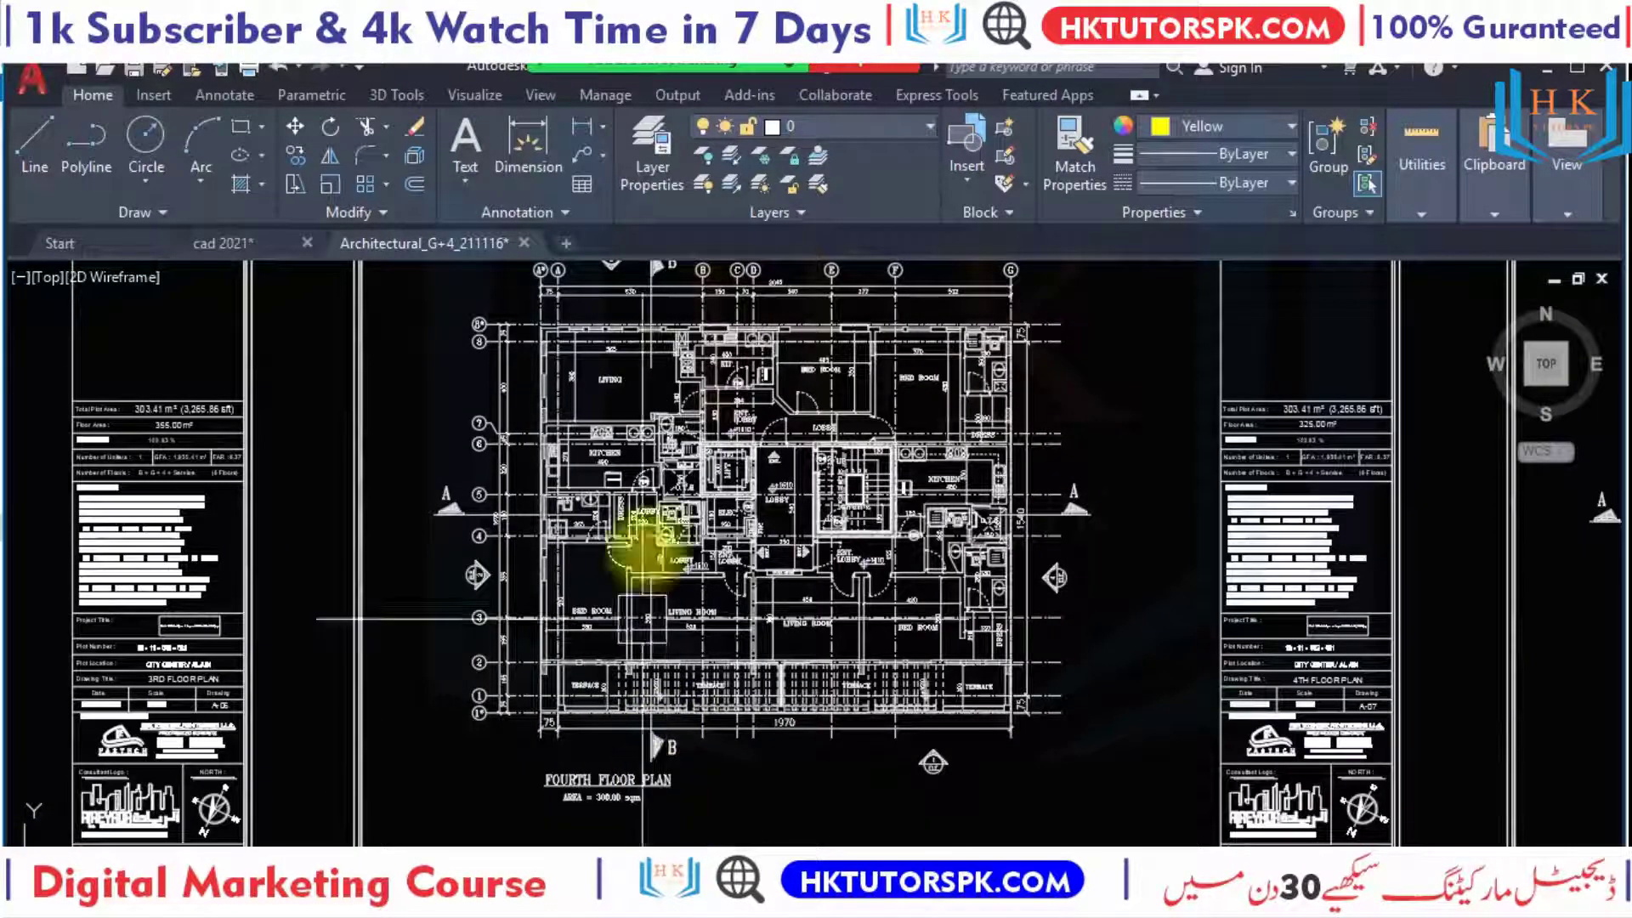
scroll(675, 354, "down", 1)
scroll(674, 408, "down", 3)
middle_click_drag(663, 298, 664, 342)
left_click(694, 328)
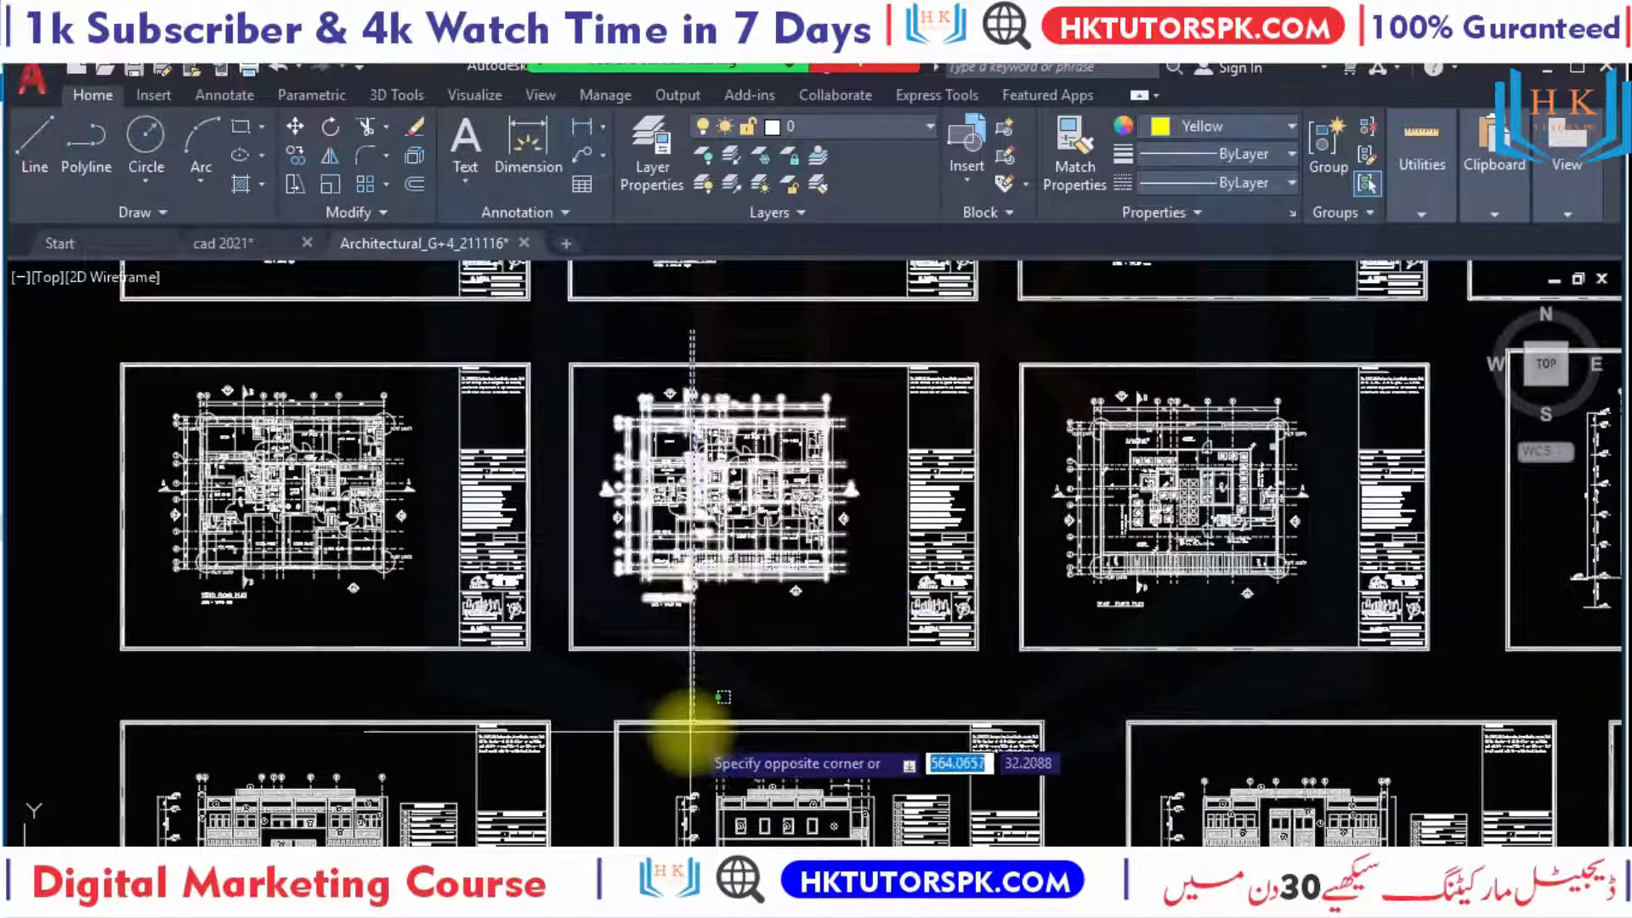
key("Escape")
scroll(850, 553, "up", 4)
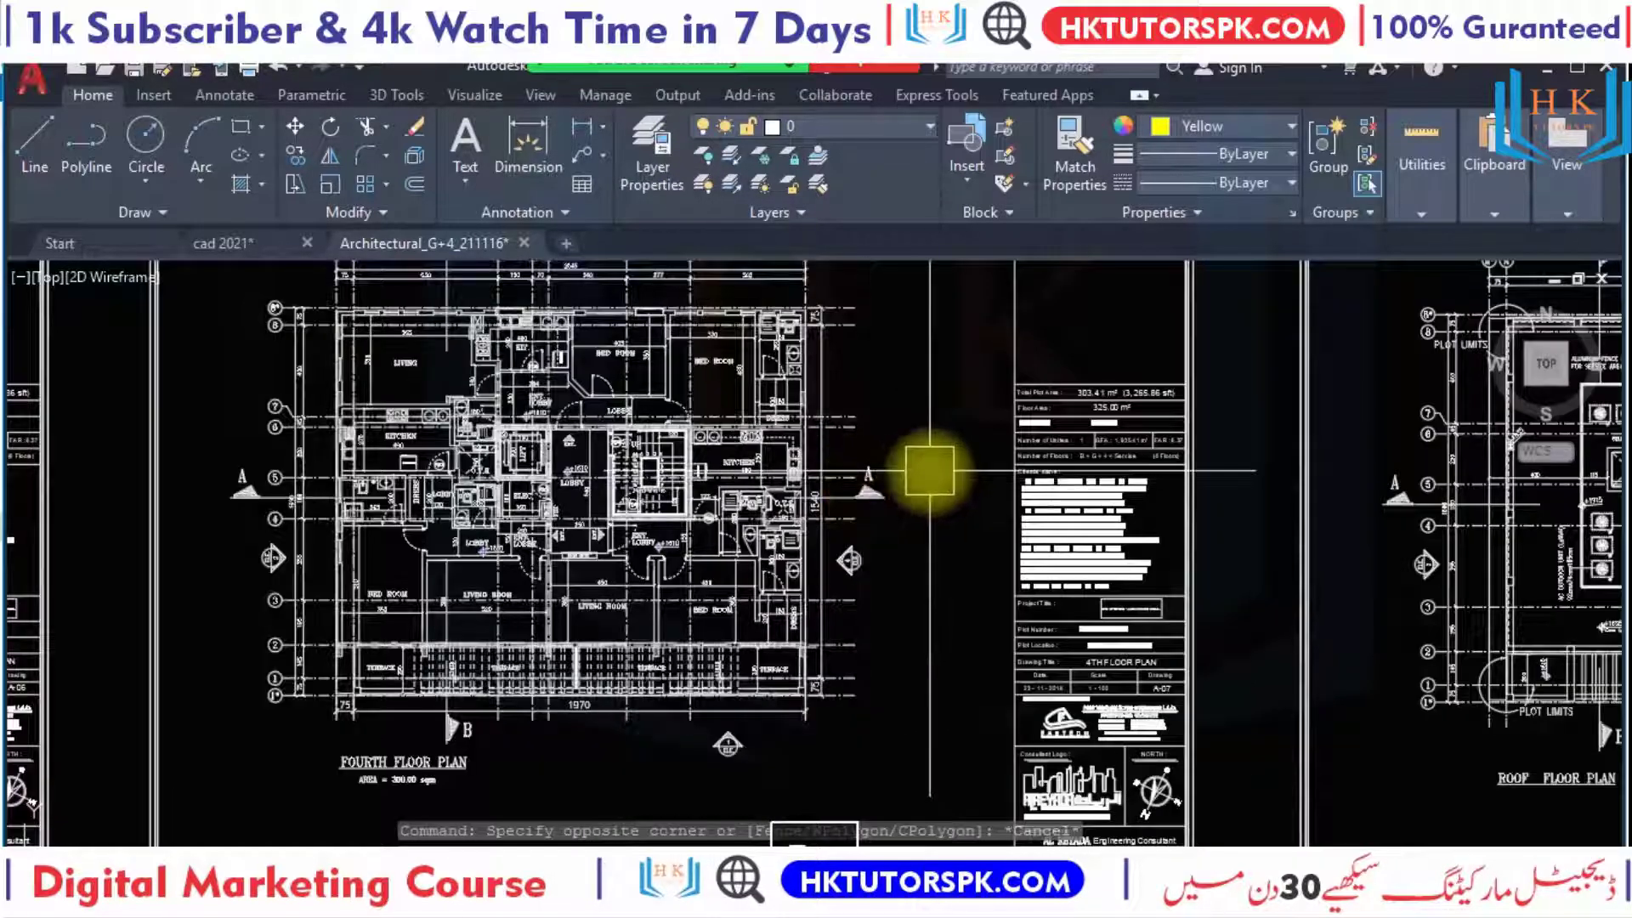
scroll(241, 467, "up", 1)
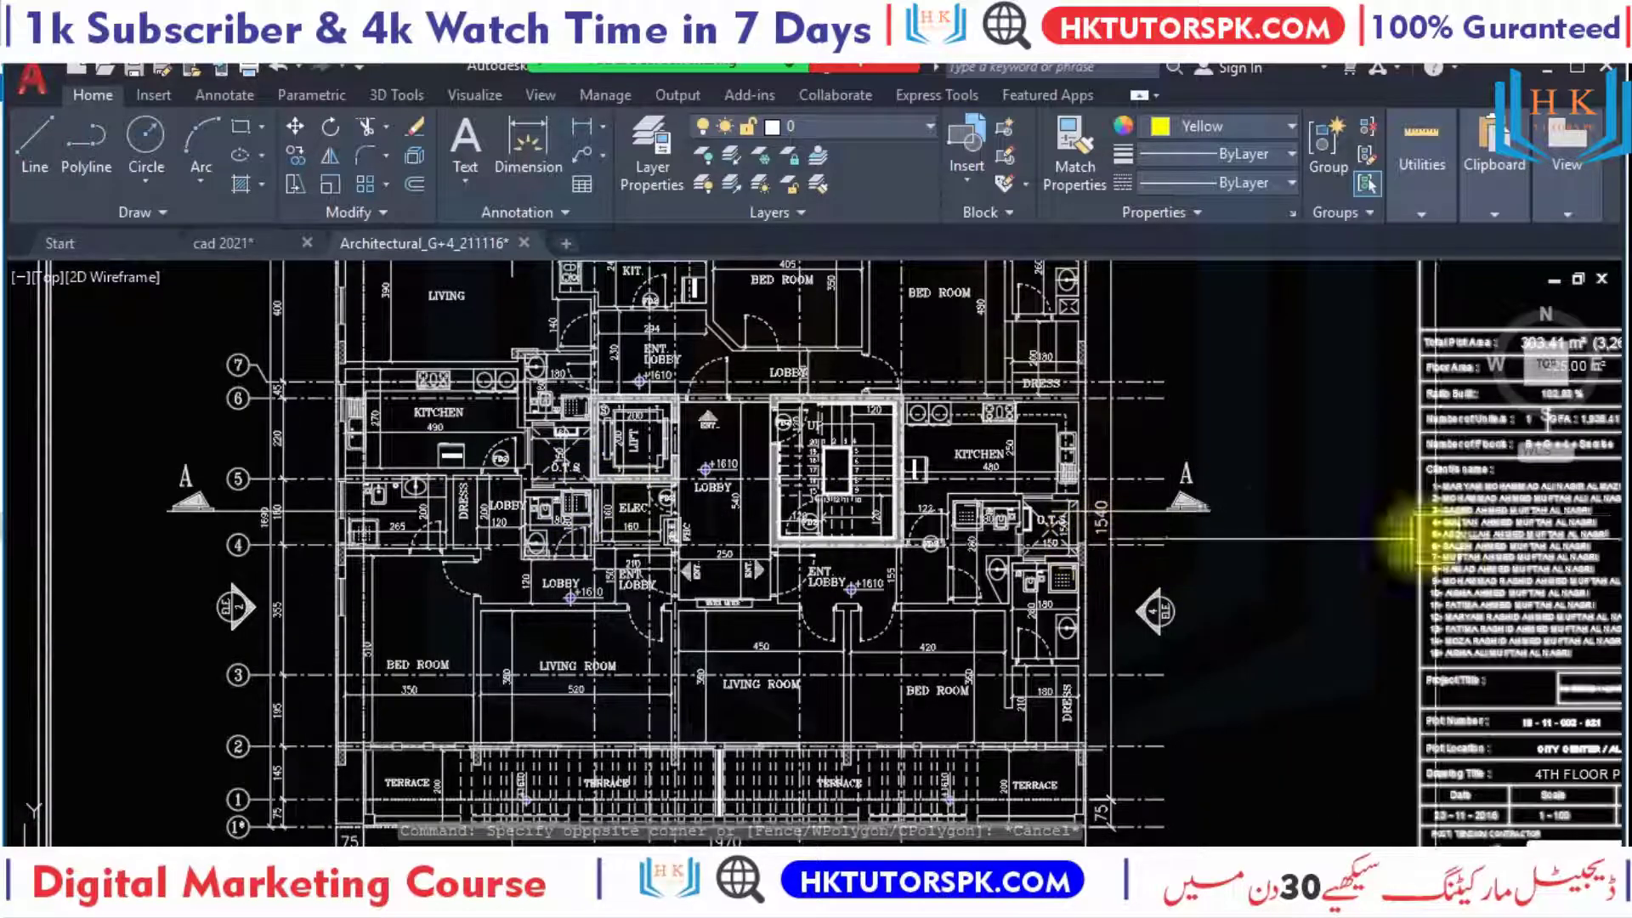
scroll(1256, 514, "down", 3)
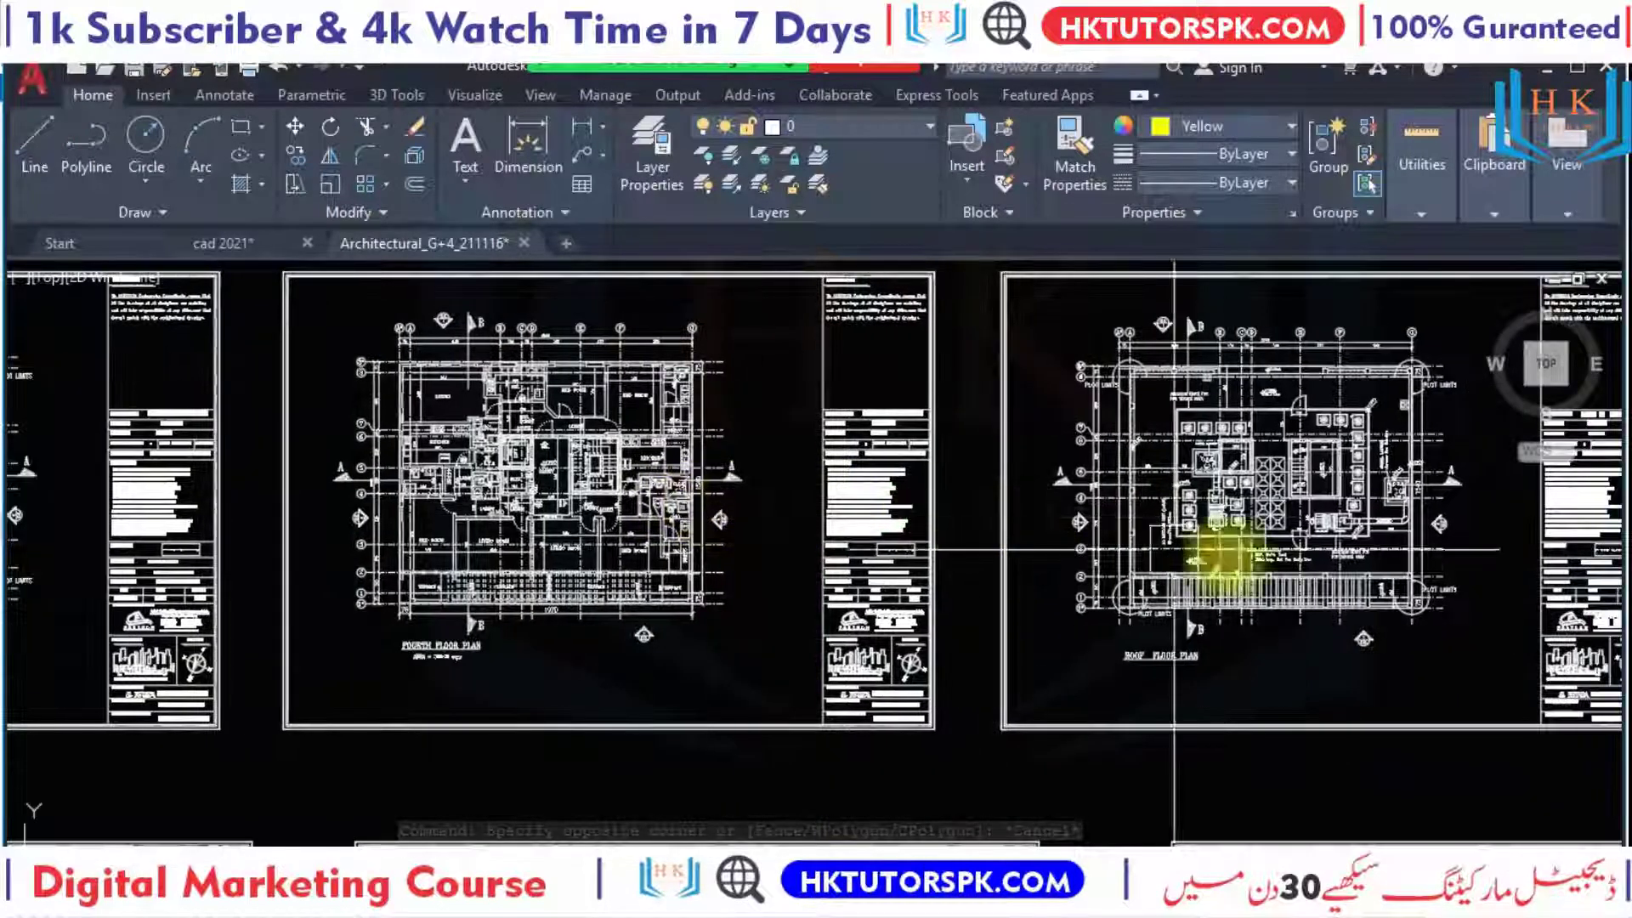
middle_click_drag(1221, 546, 765, 510)
middle_click_drag(1372, 557, 1224, 583)
scroll(1093, 601, "down", 2)
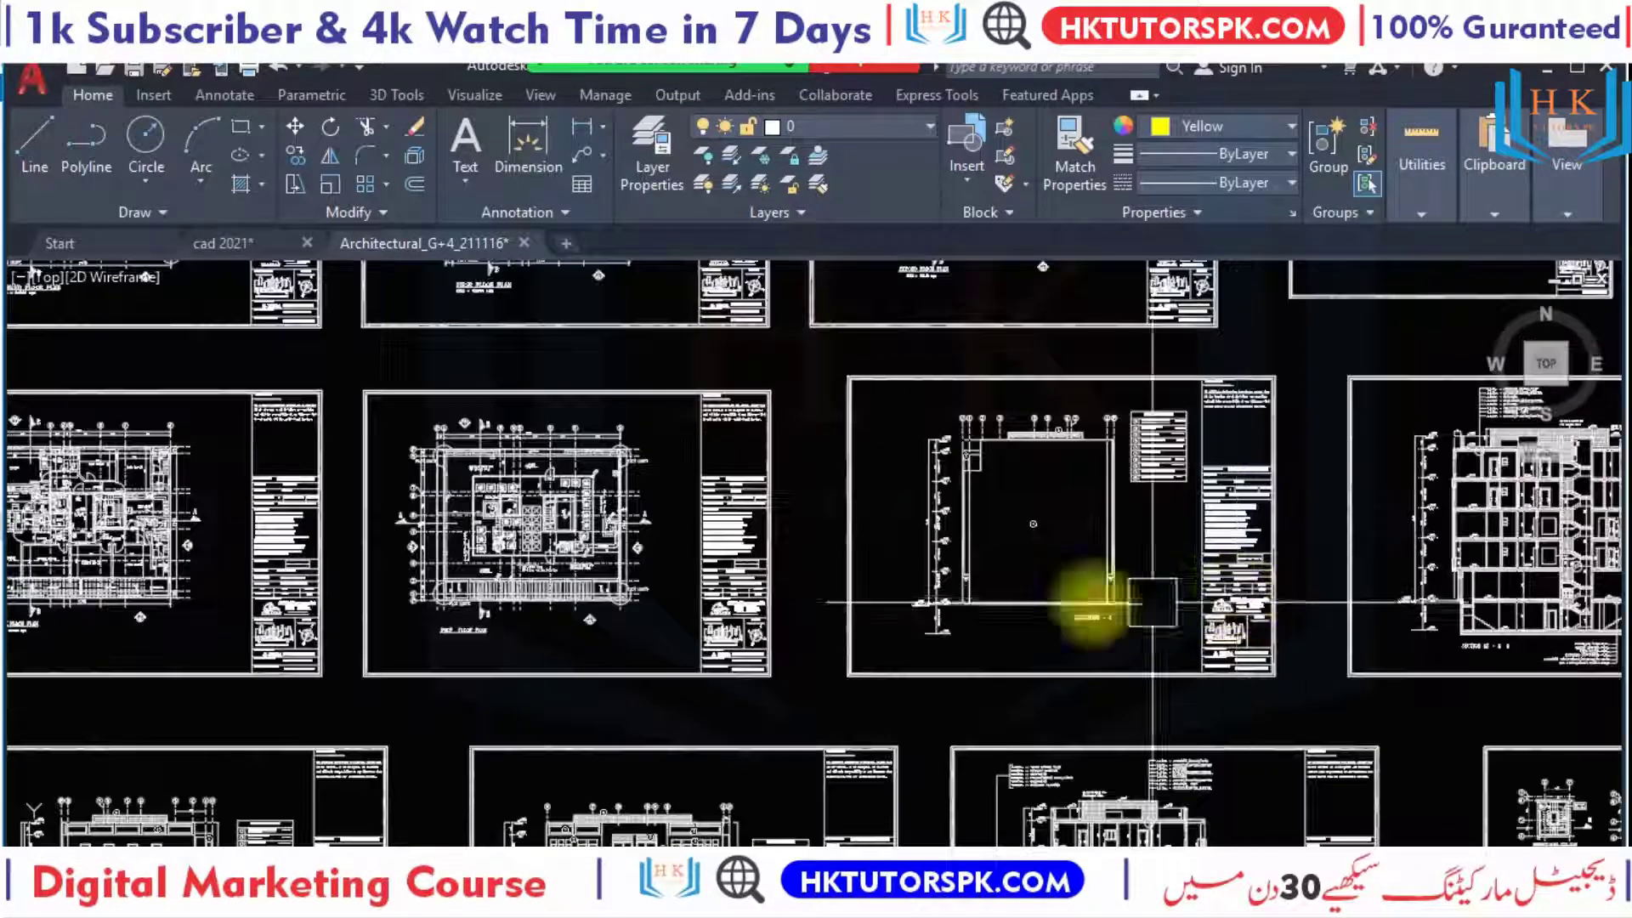
middle_click_drag(1093, 601, 655, 565)
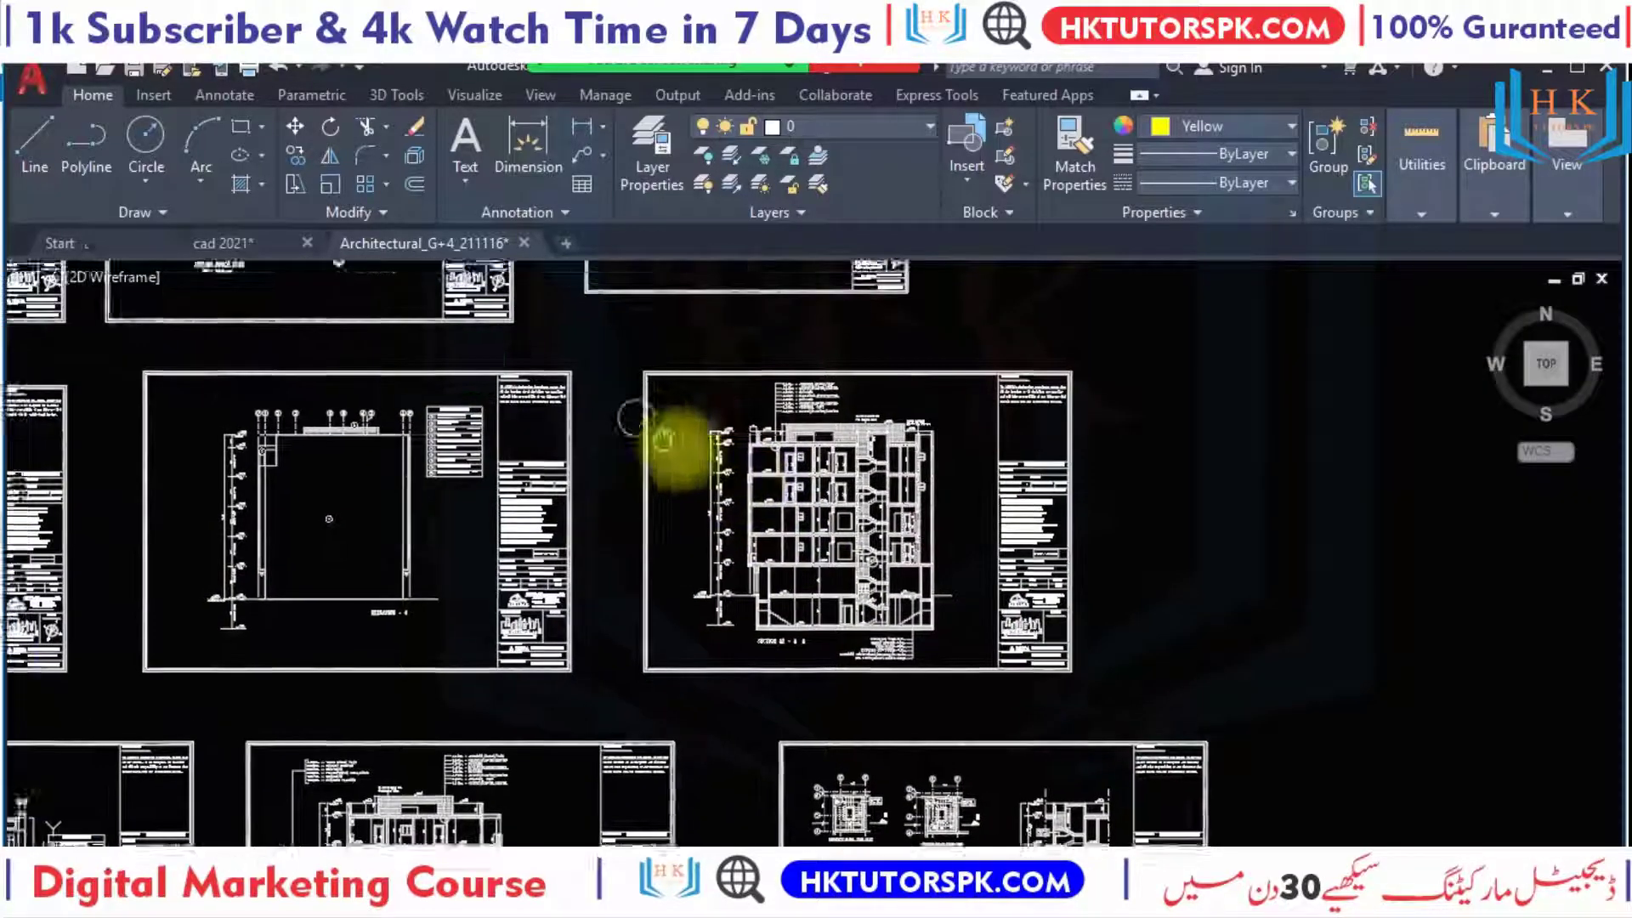
middle_click_drag(675, 438, 930, 613)
scroll(930, 613, "up", 2)
scroll(501, 574, "down", 2)
scroll(383, 620, "down", 1)
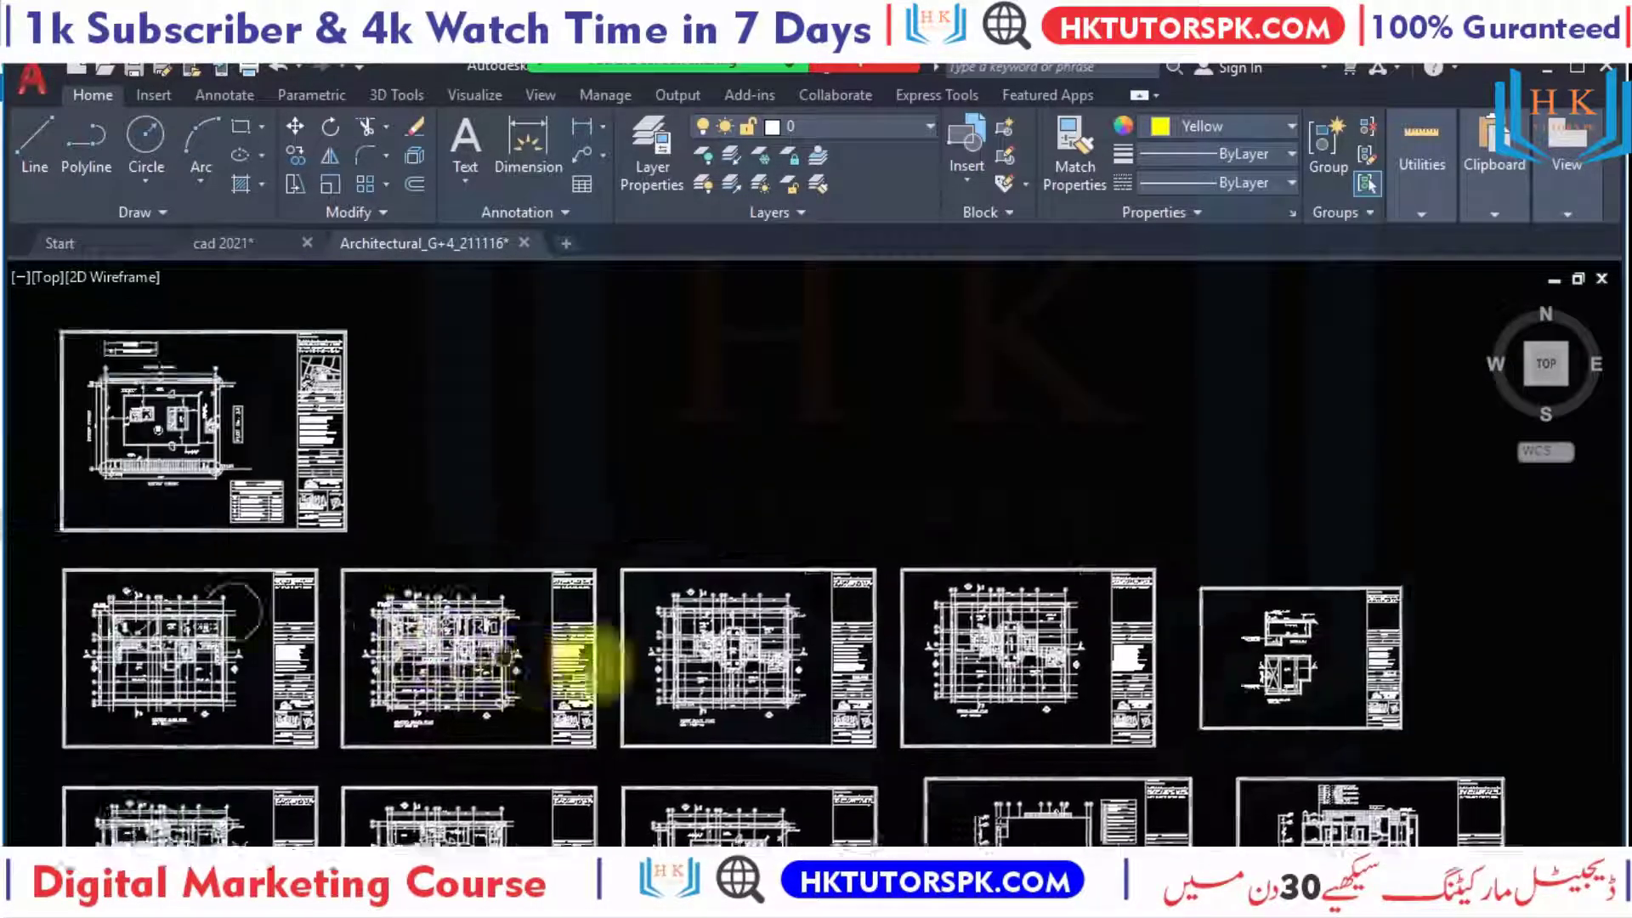
middle_click_drag(237, 601, 529, 583)
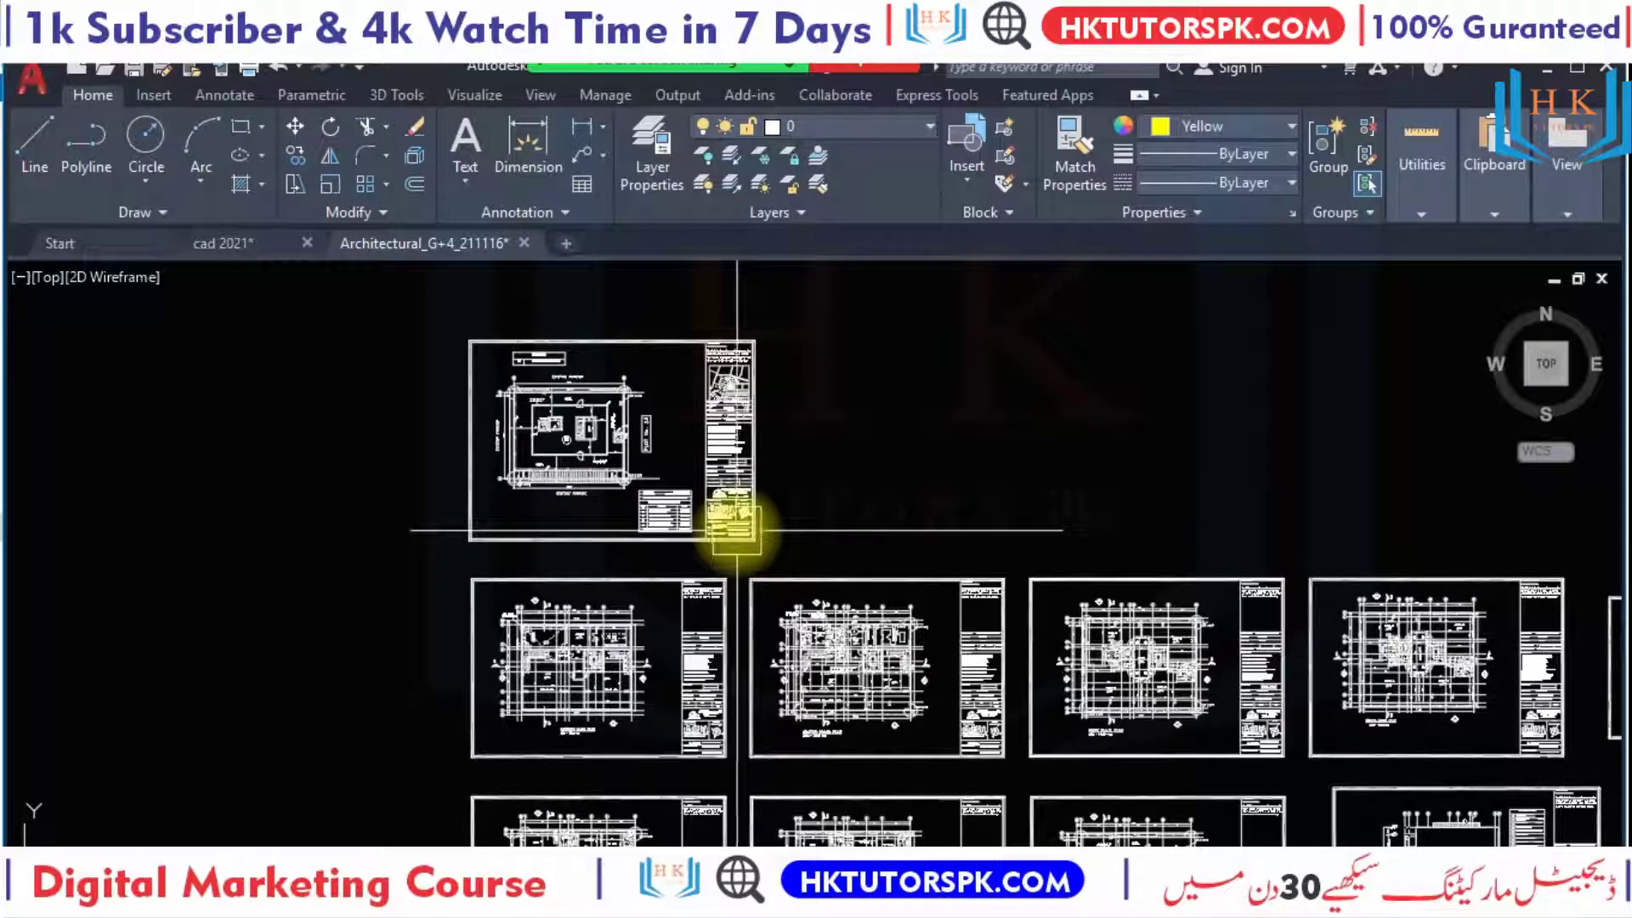
Start plotting a single sheet, dismiss the missing-plotter warning, and list available printers and PC3 plotters.
key("ctrl+p")
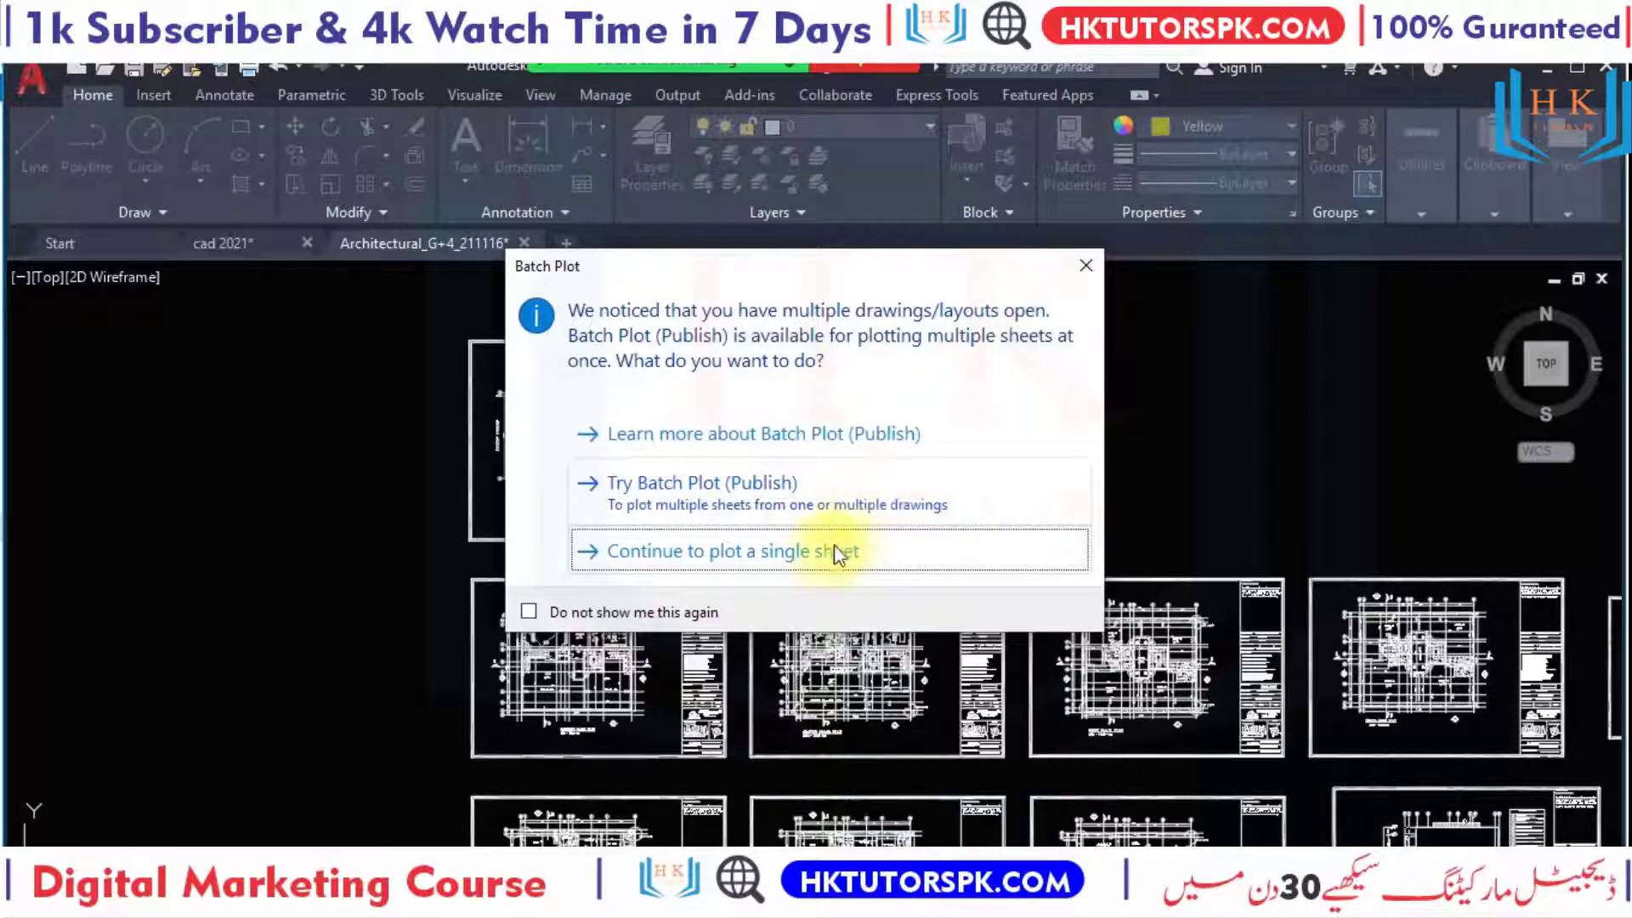
left_click(892, 558)
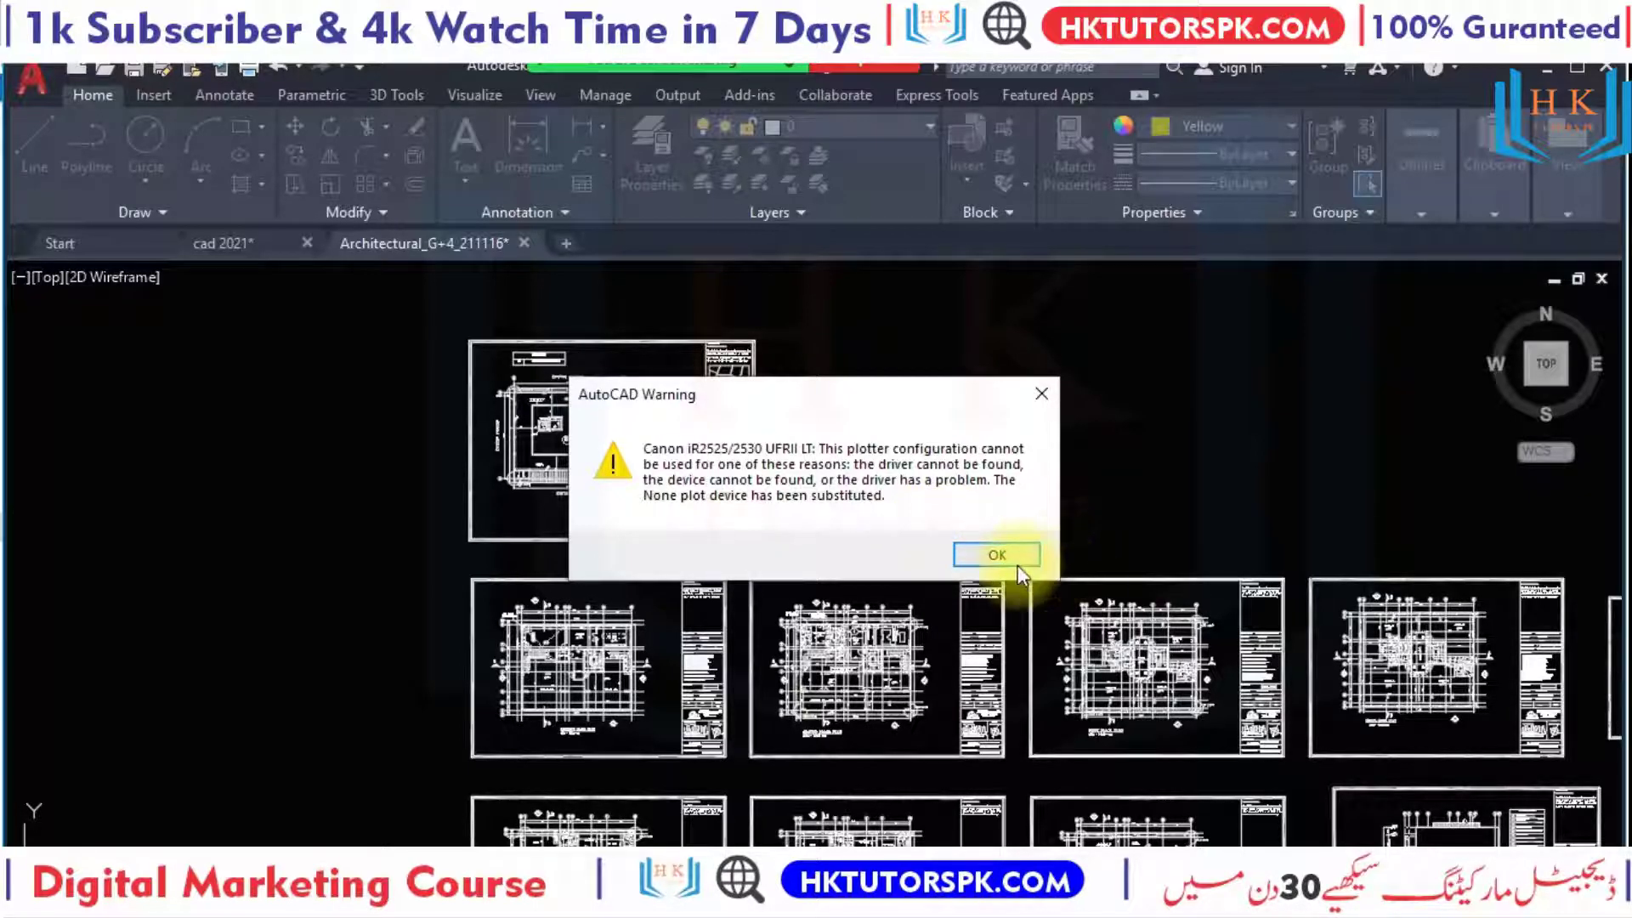
left_click(996, 554)
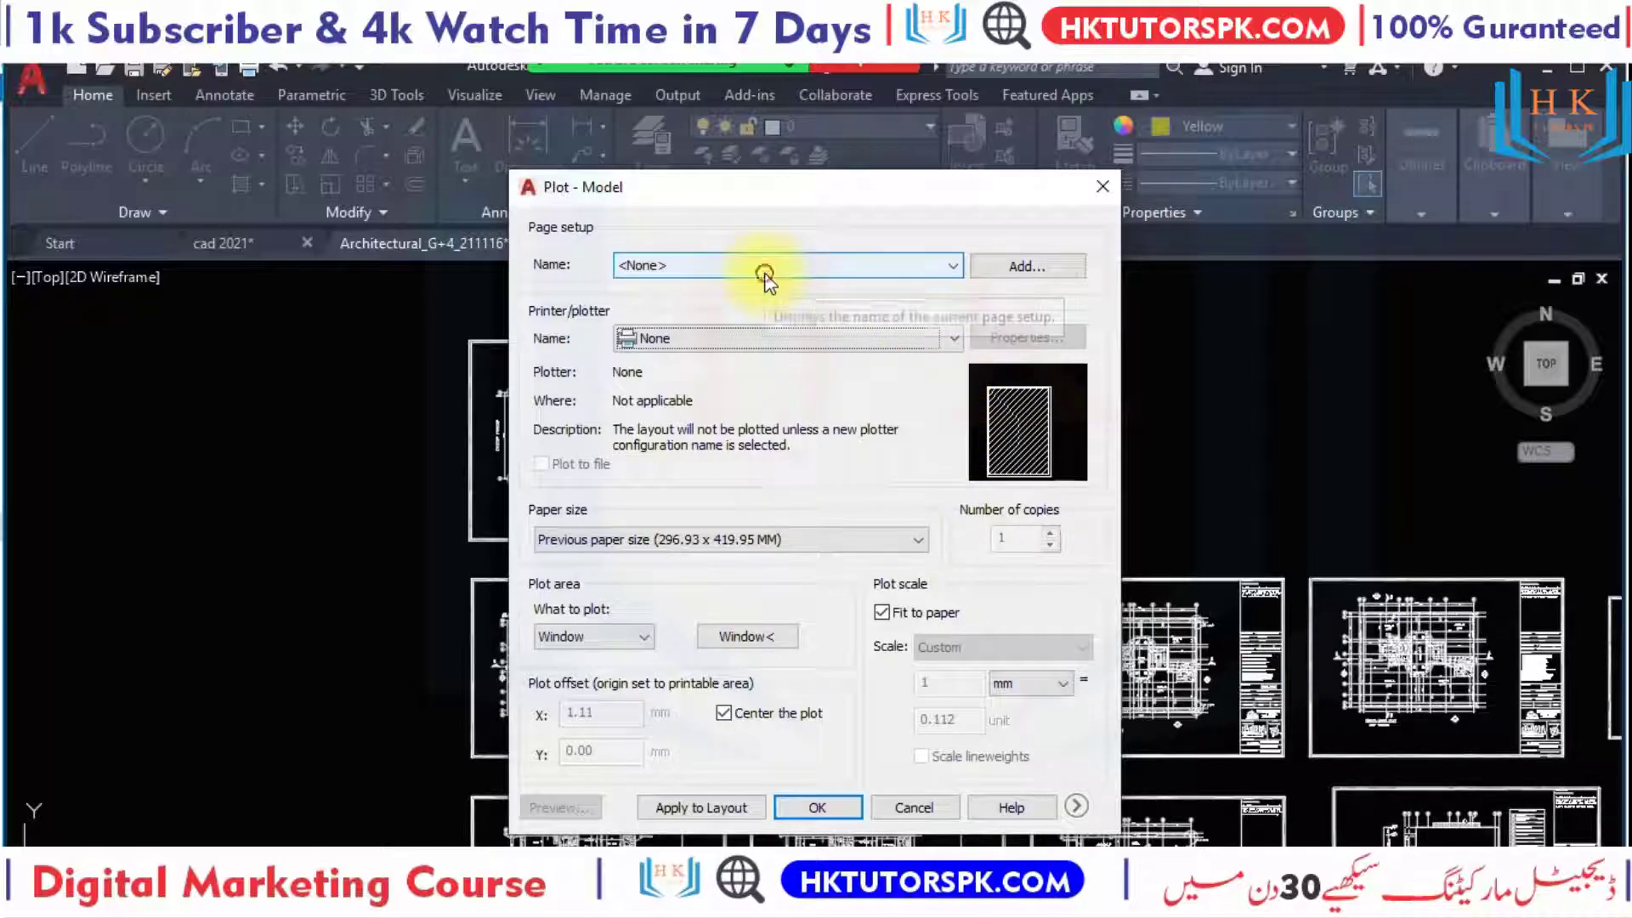
left_click(764, 275)
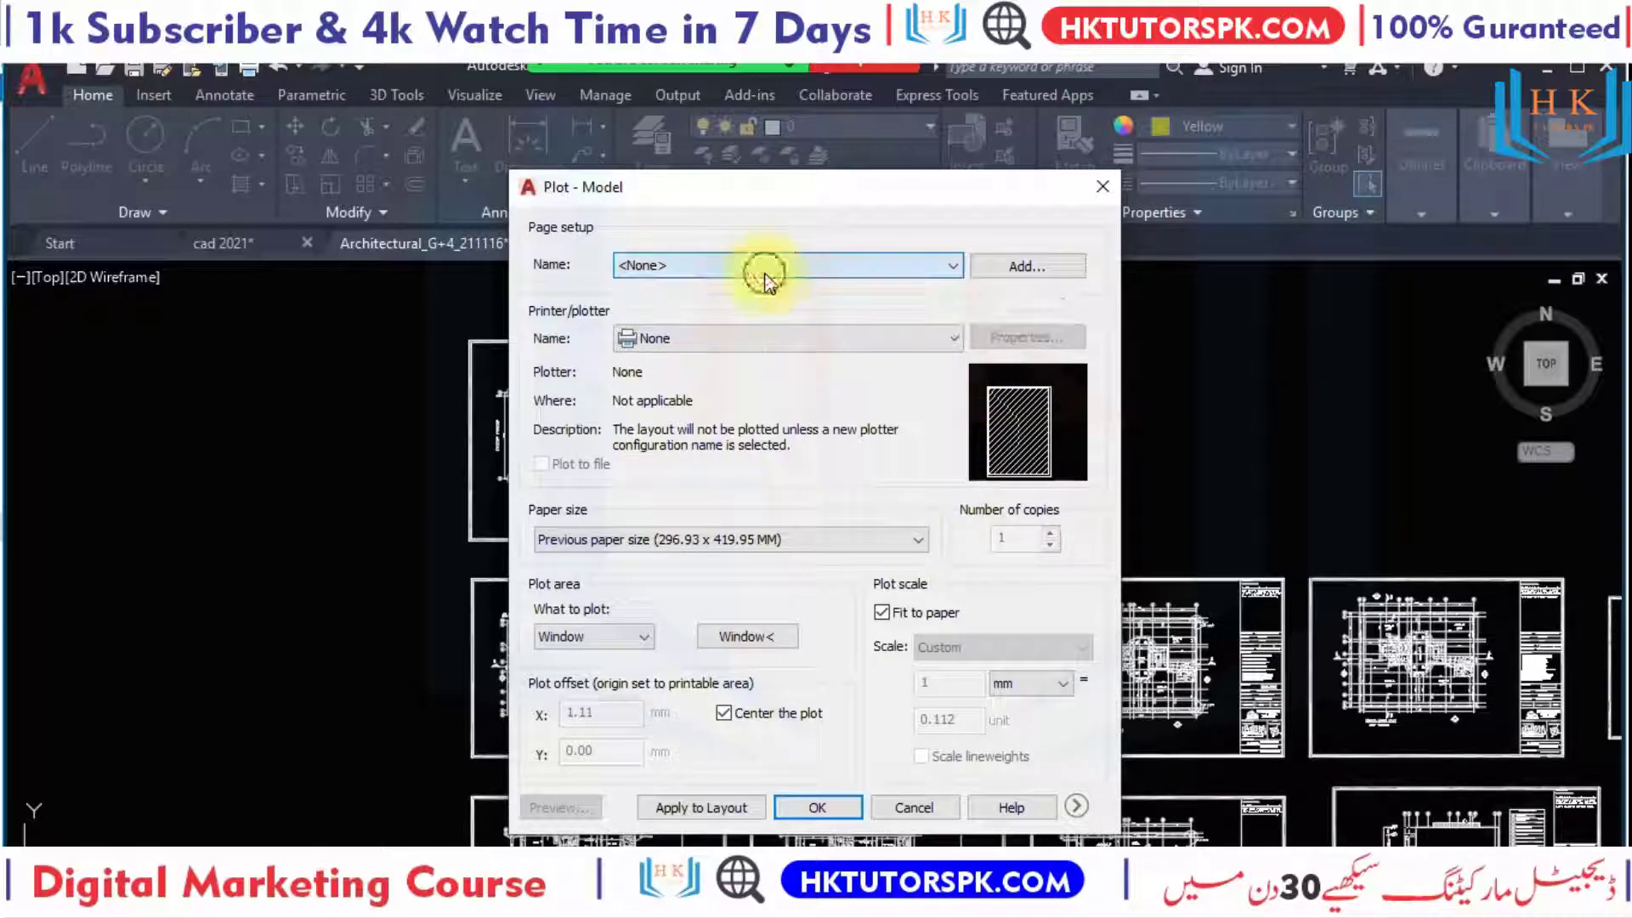
left_click(742, 342)
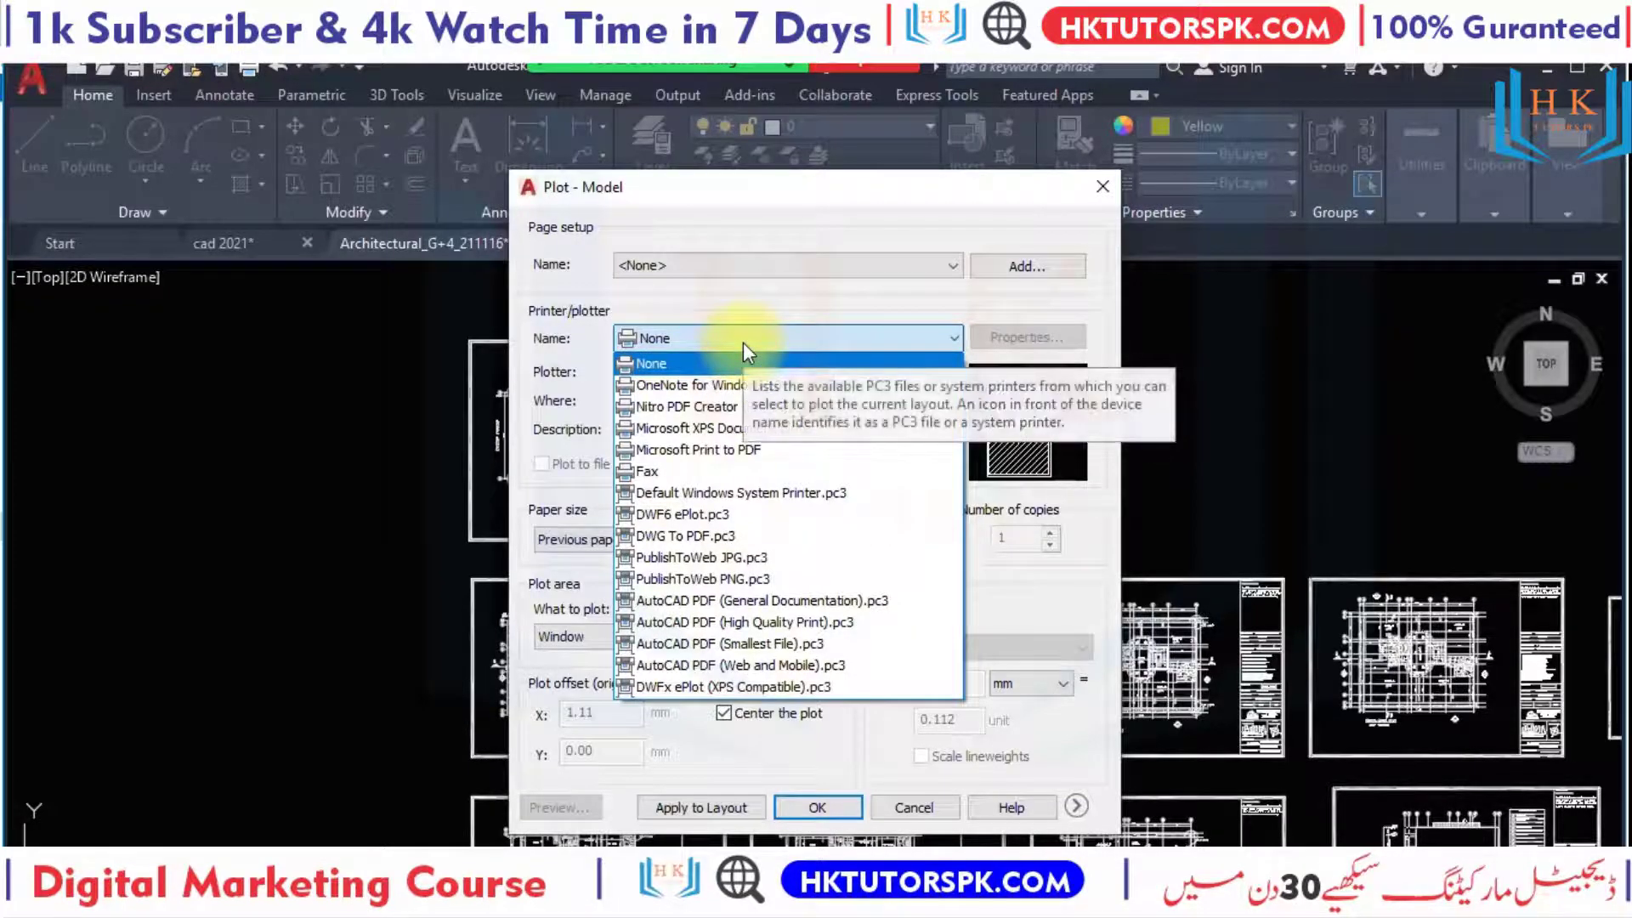
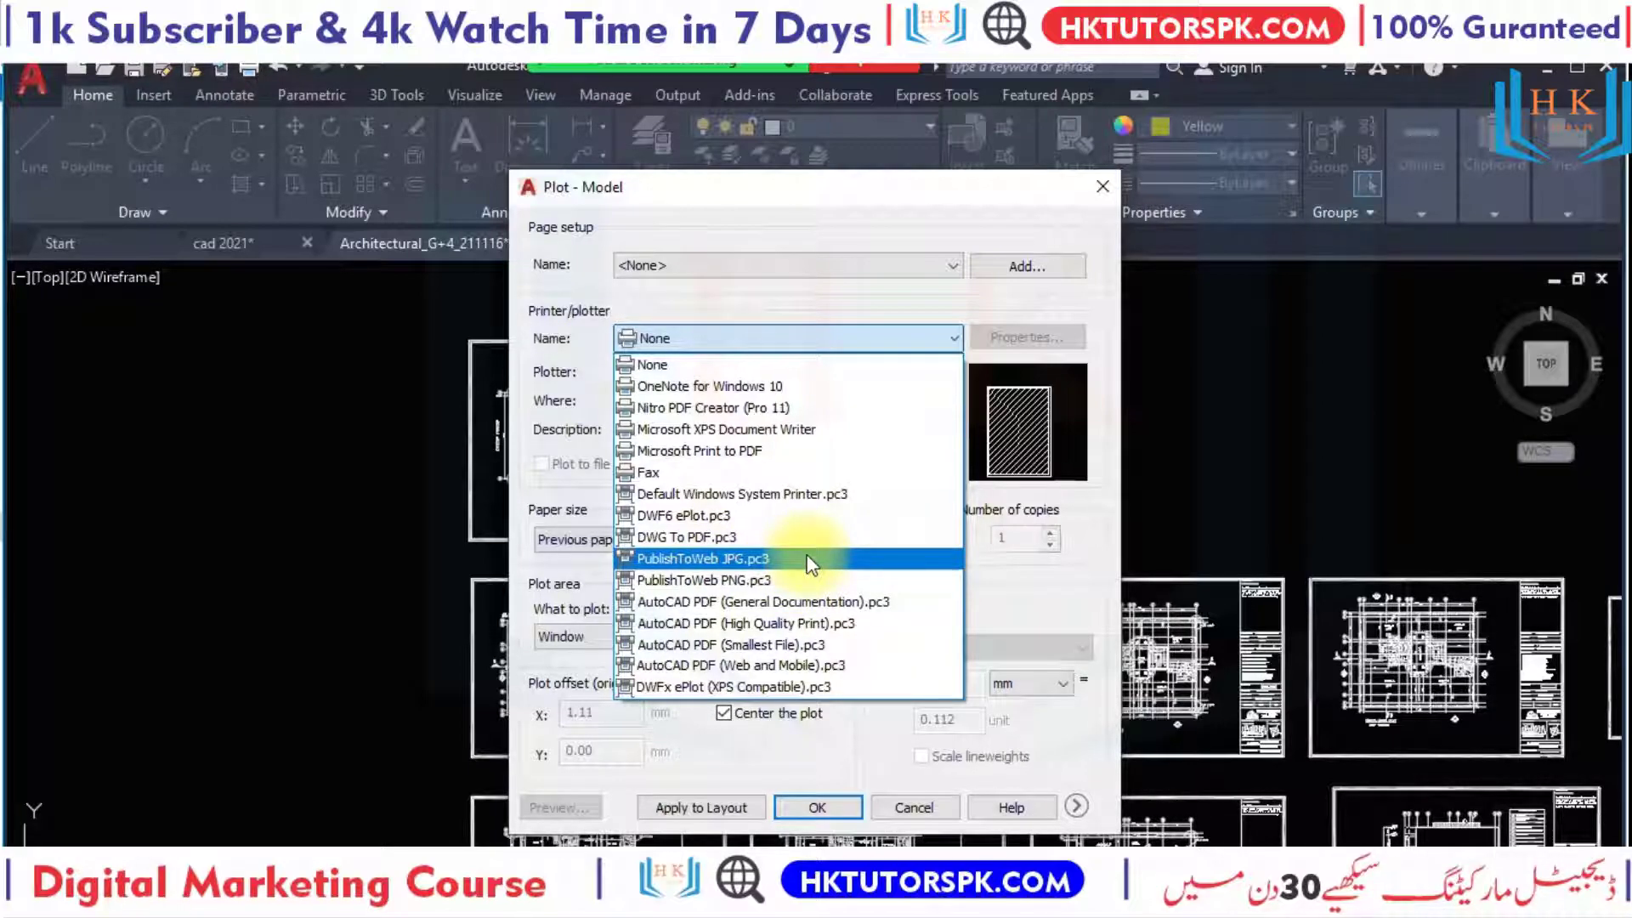
Set the plotter to DWG To PDF.pc3 with ARCH full bleed E paper size.
left_click(727, 539)
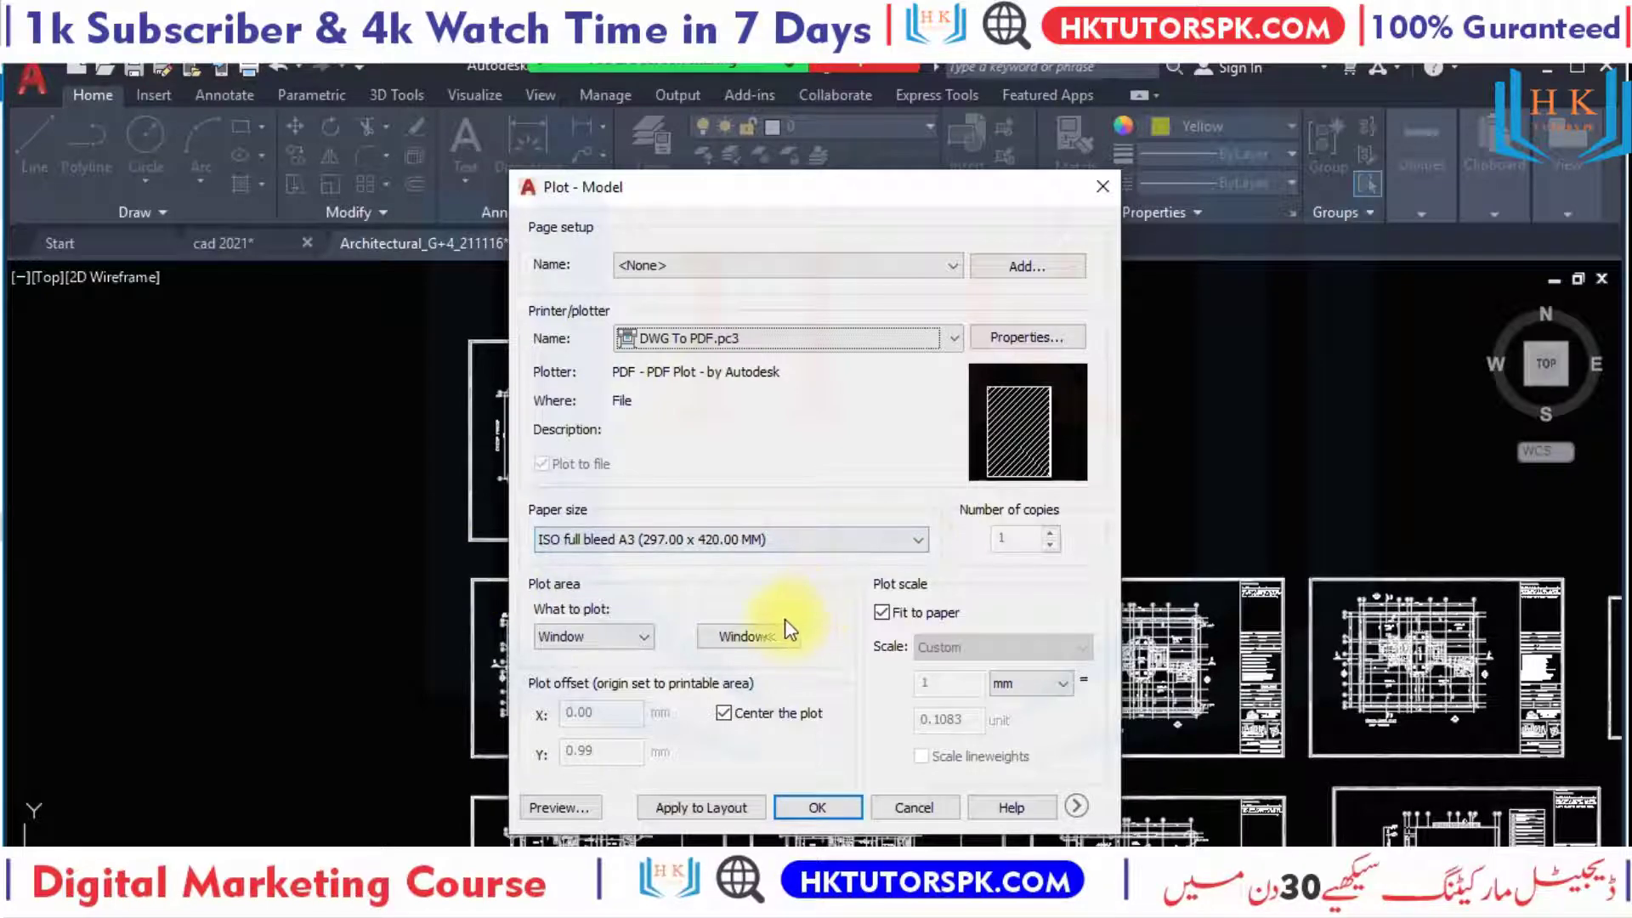
left_click(776, 553)
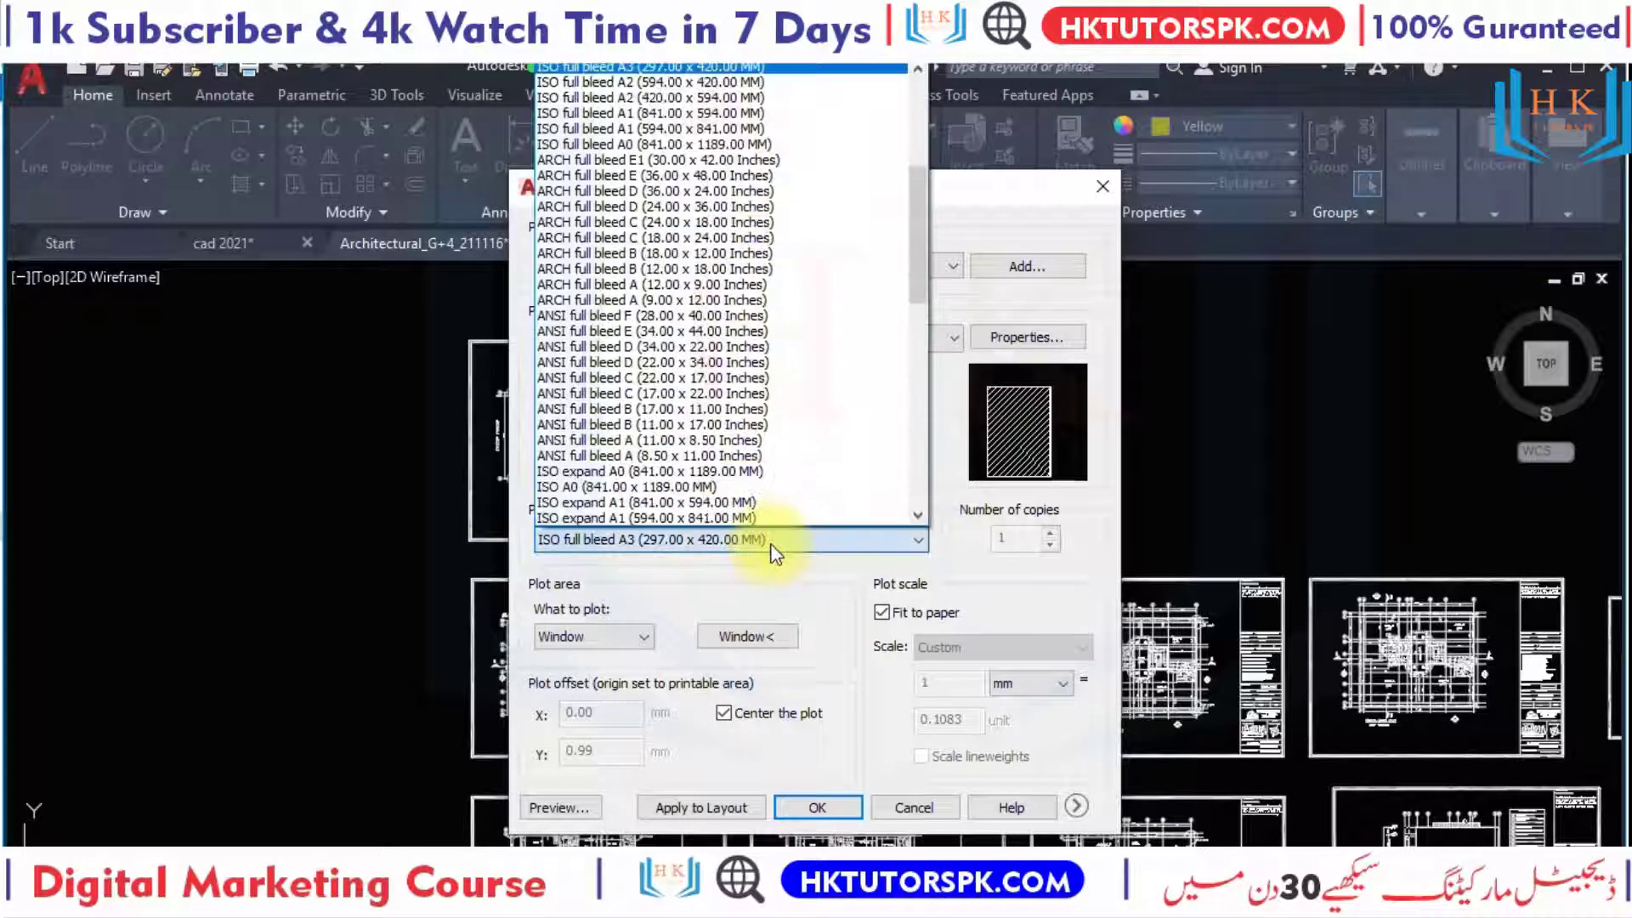
left_click(771, 545)
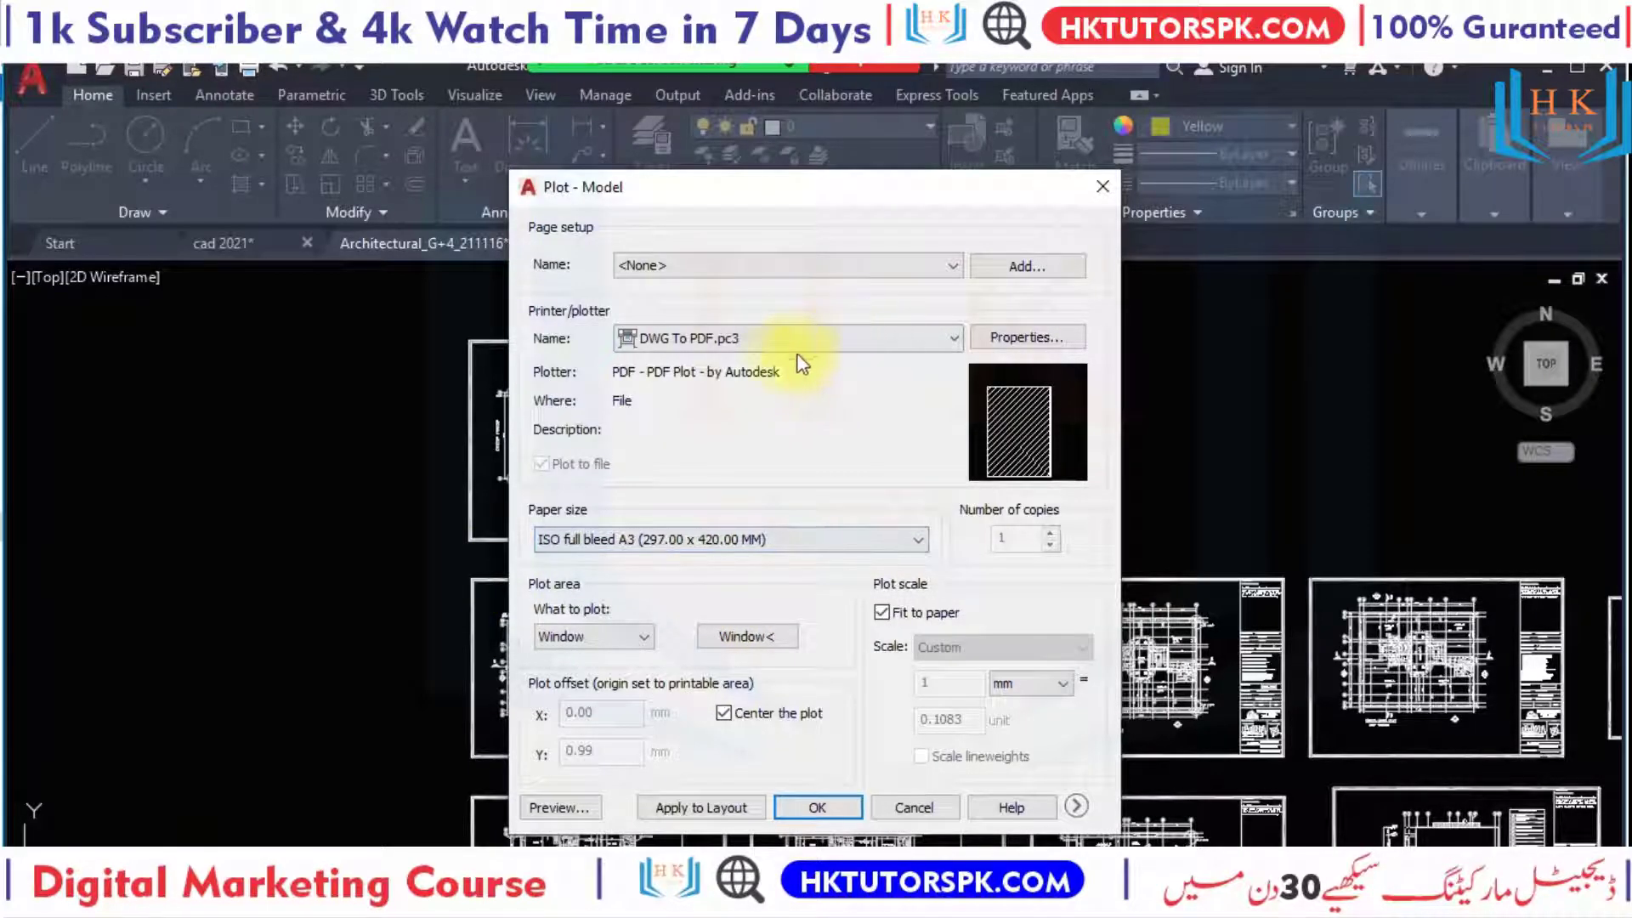
left_click(740, 537)
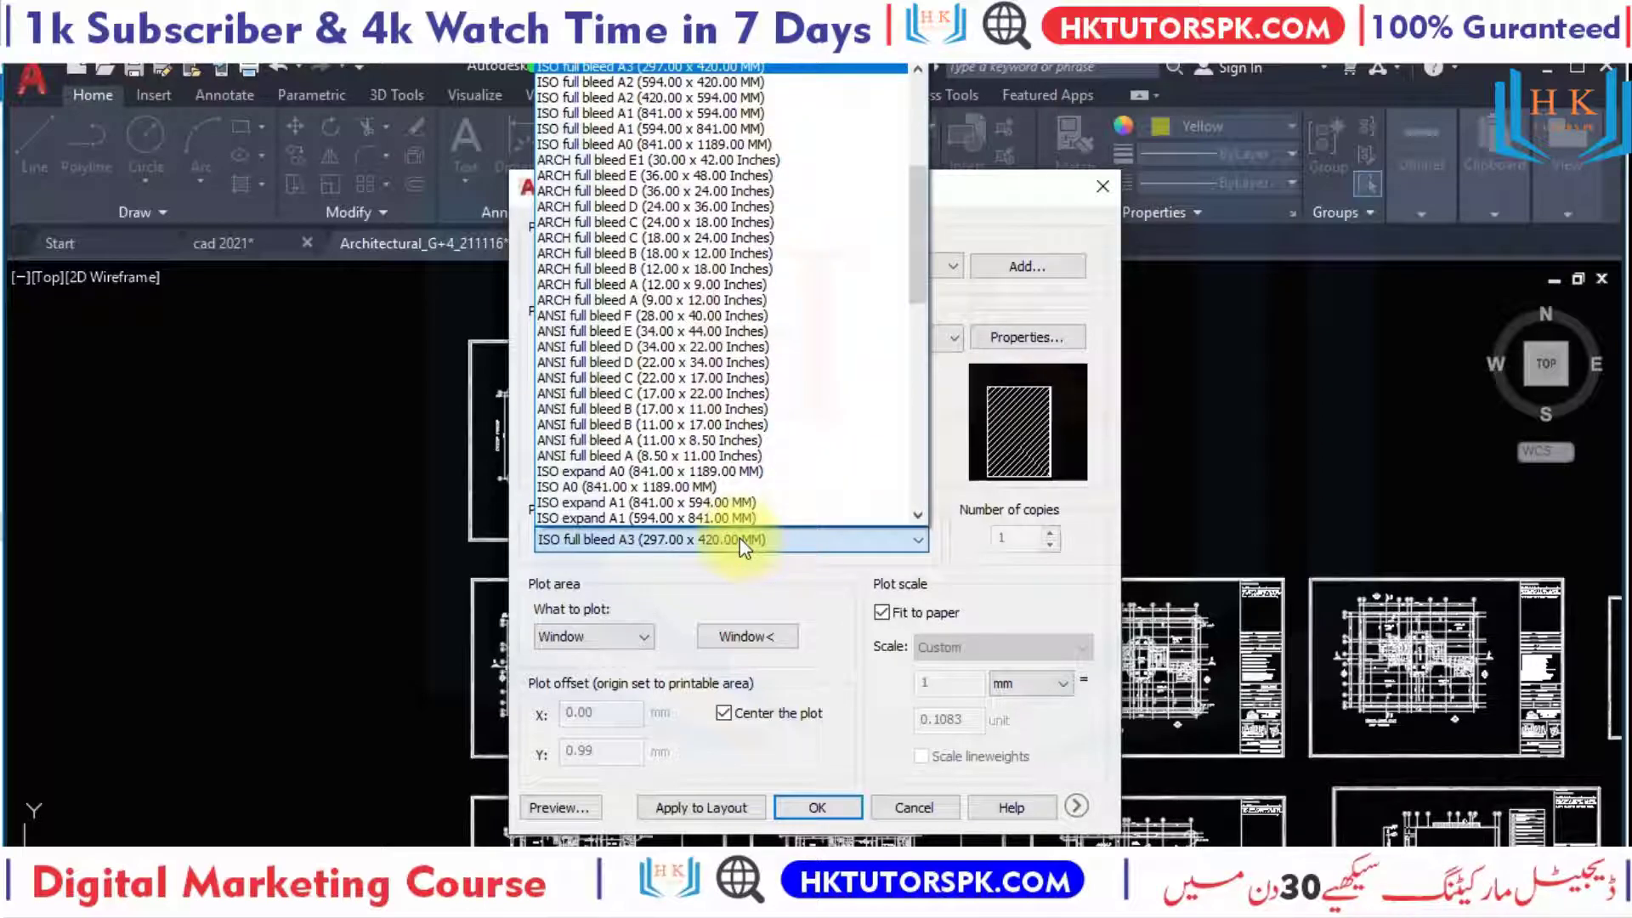
scroll(739, 537, "down", 2)
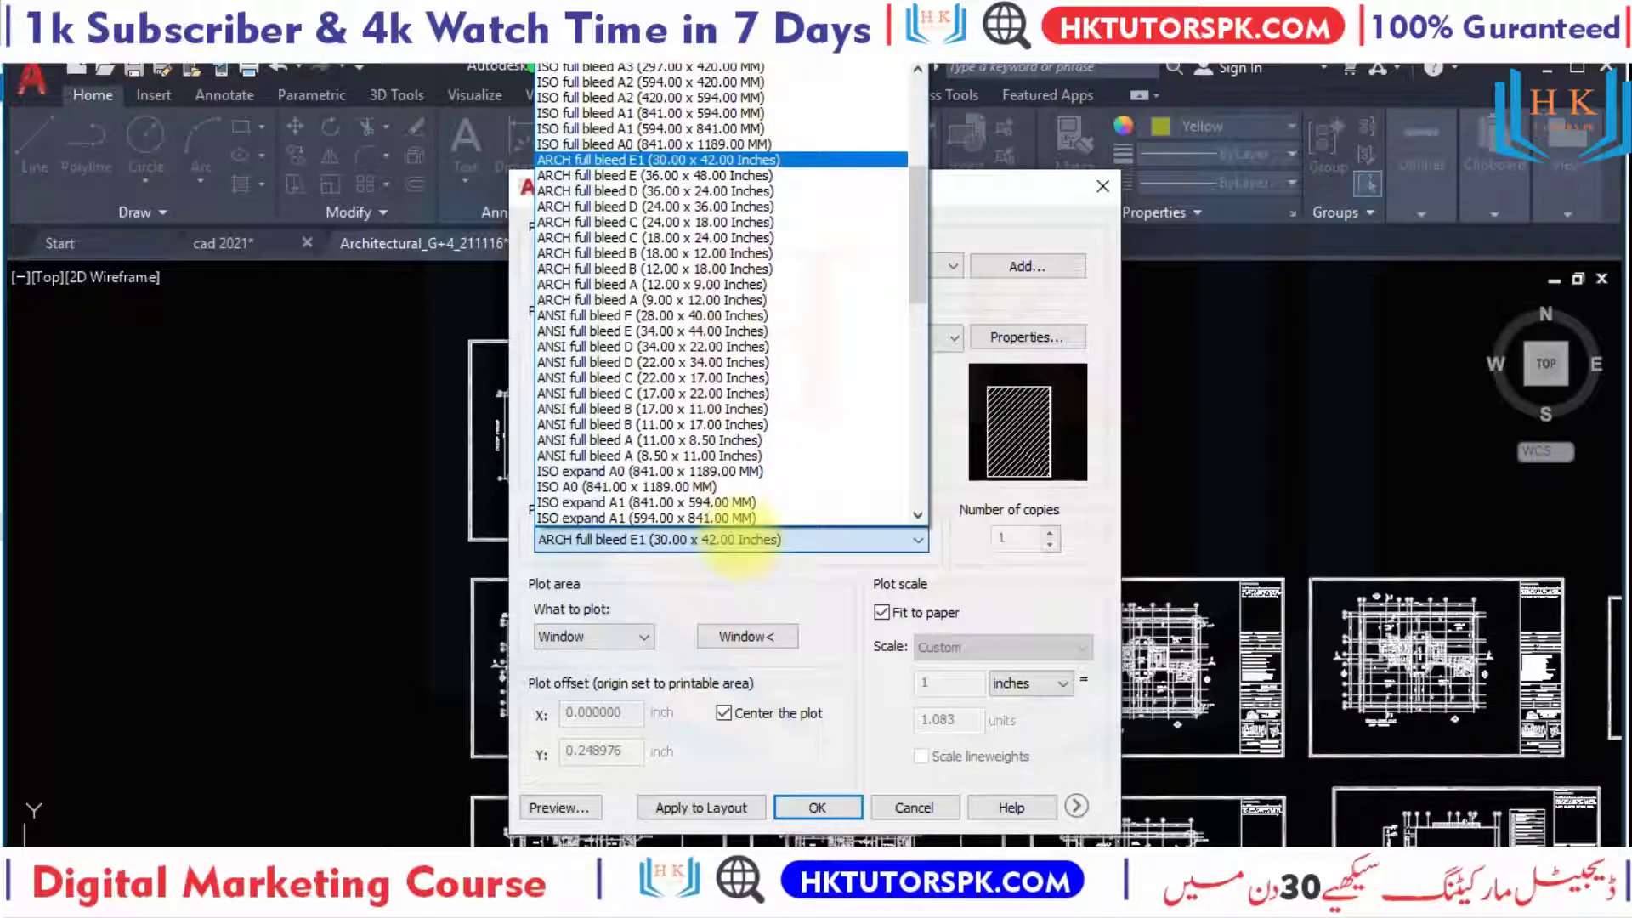
scroll(739, 540, "up", 1)
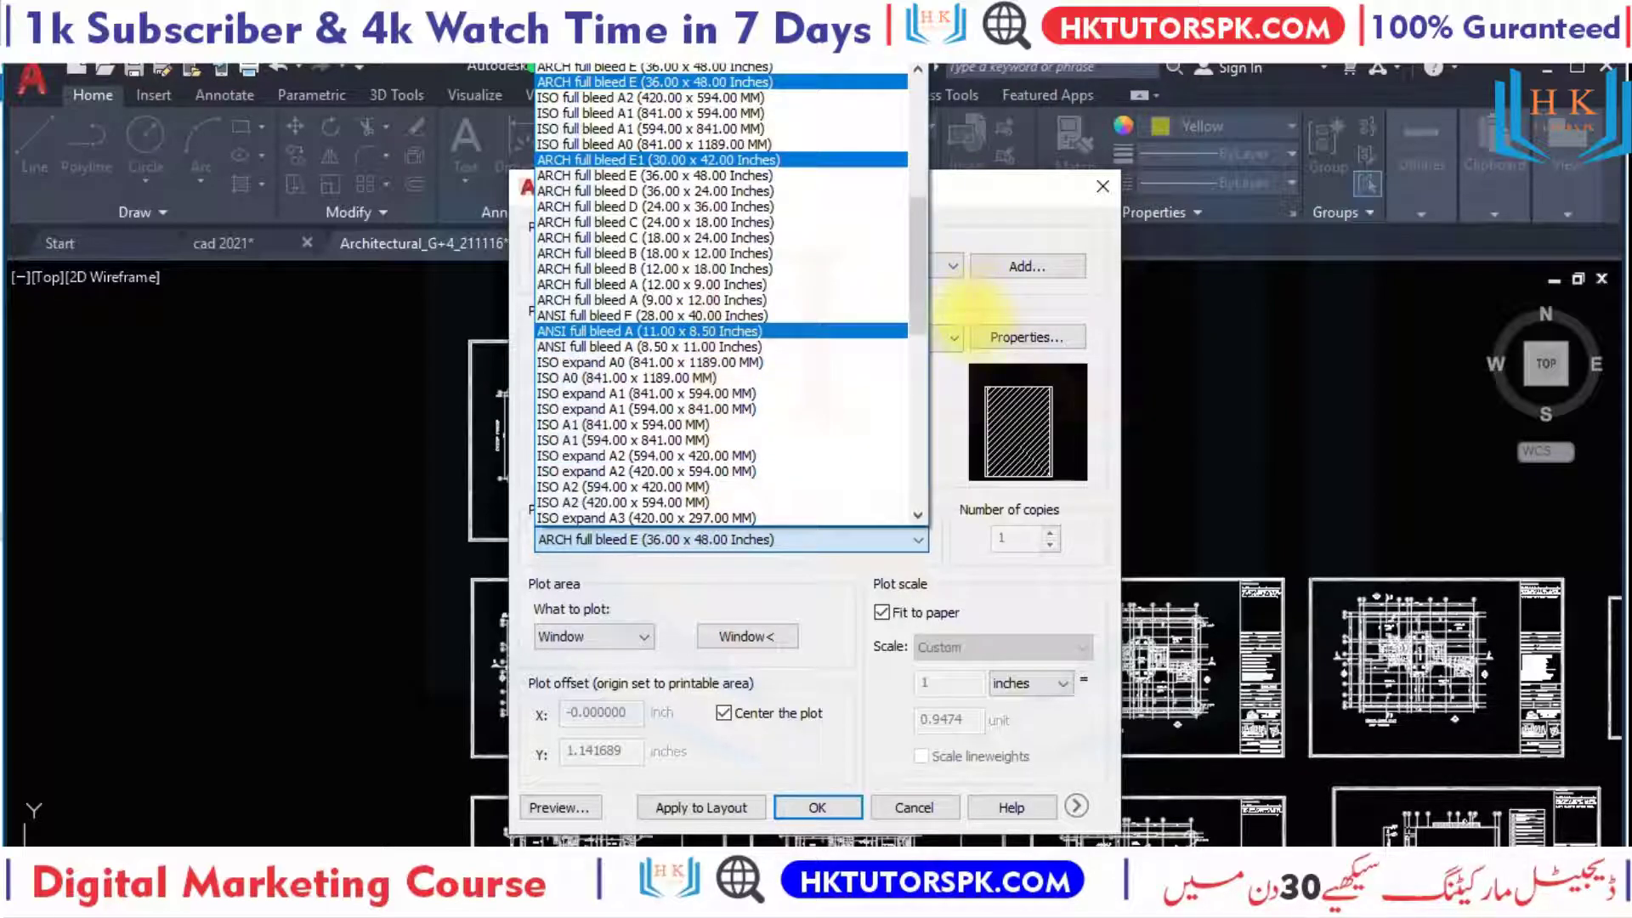
left_click(969, 304)
scroll(910, 344, "down", 1)
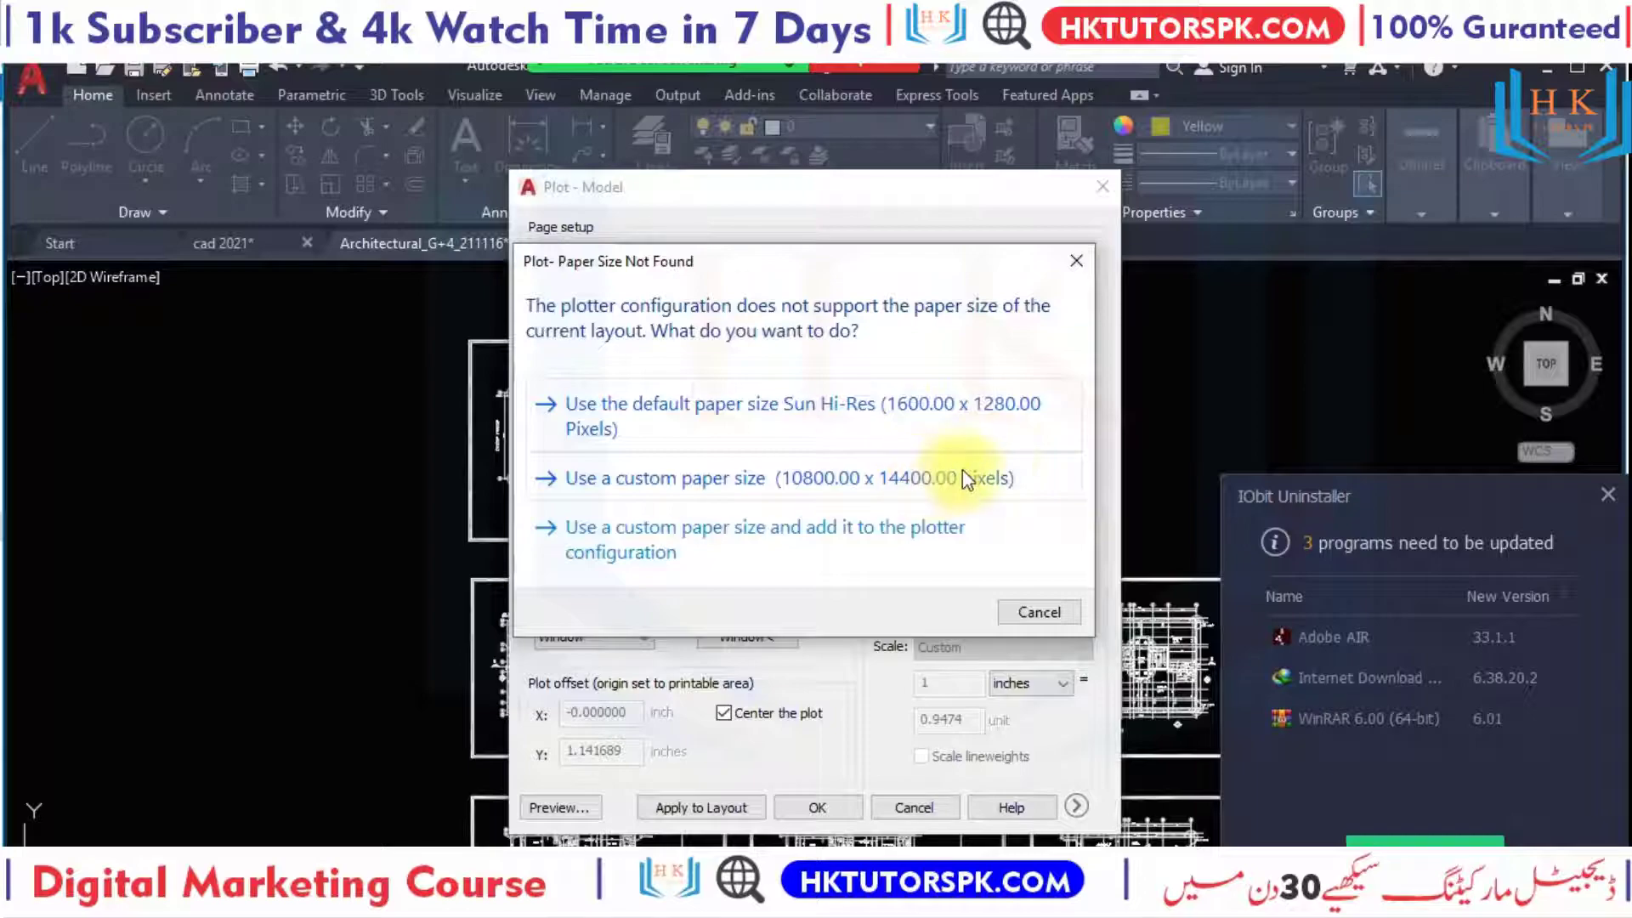
Choose a custom paper size, dismiss the five severe error messages, and accept None as plotter.
left_click(778, 483)
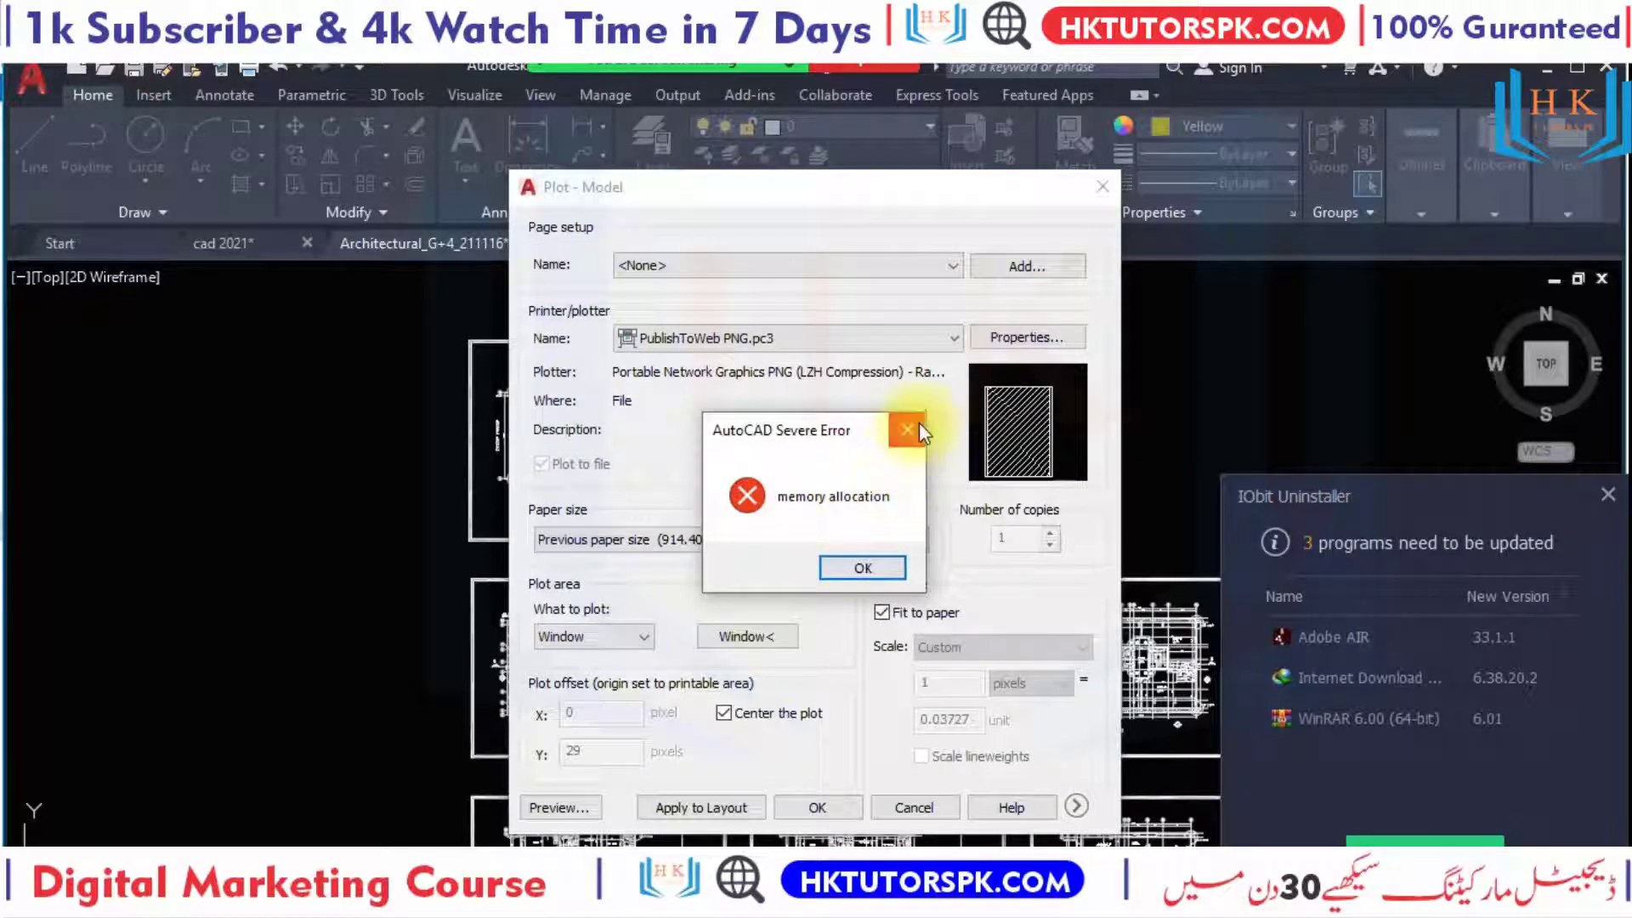
left_click(920, 422)
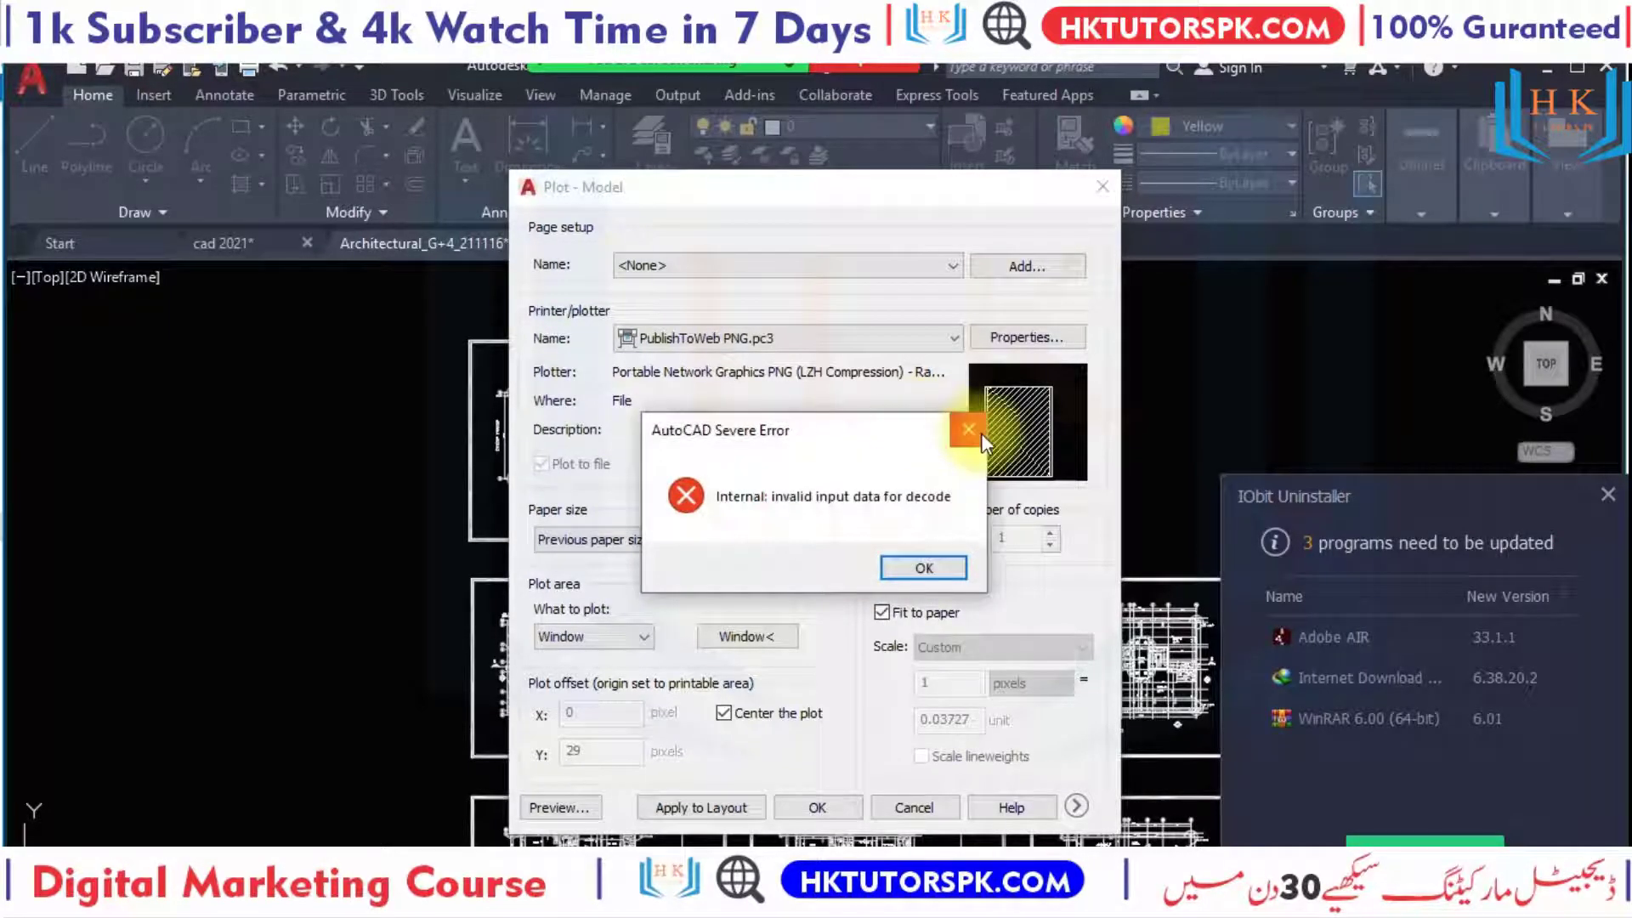
left_click(957, 425)
left_click(905, 421)
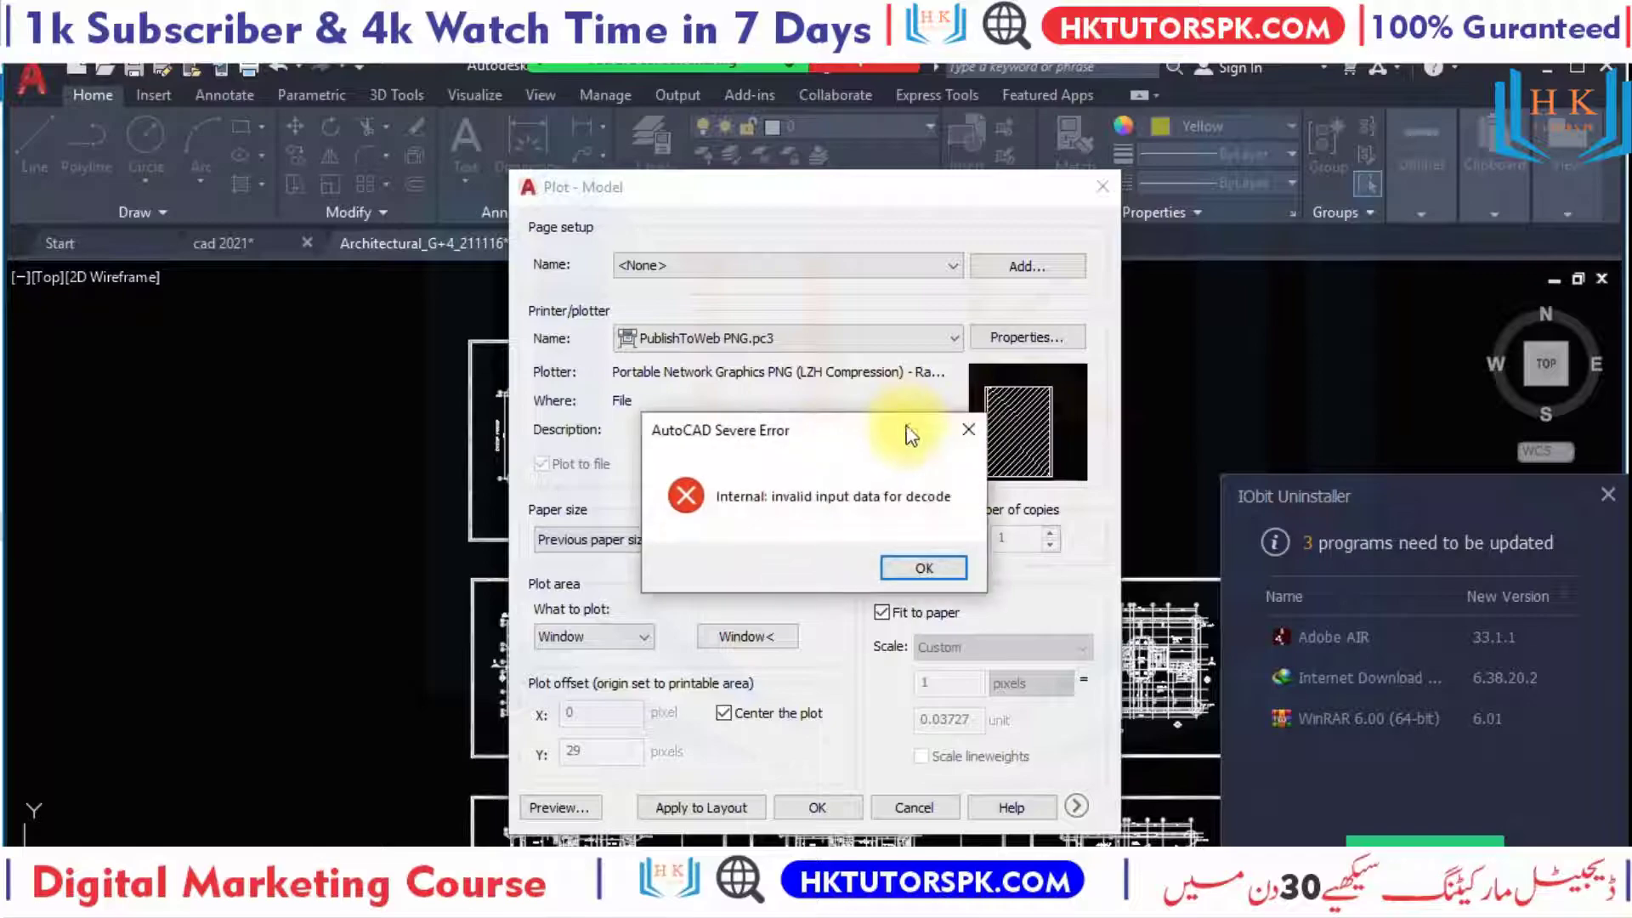
left_click(969, 429)
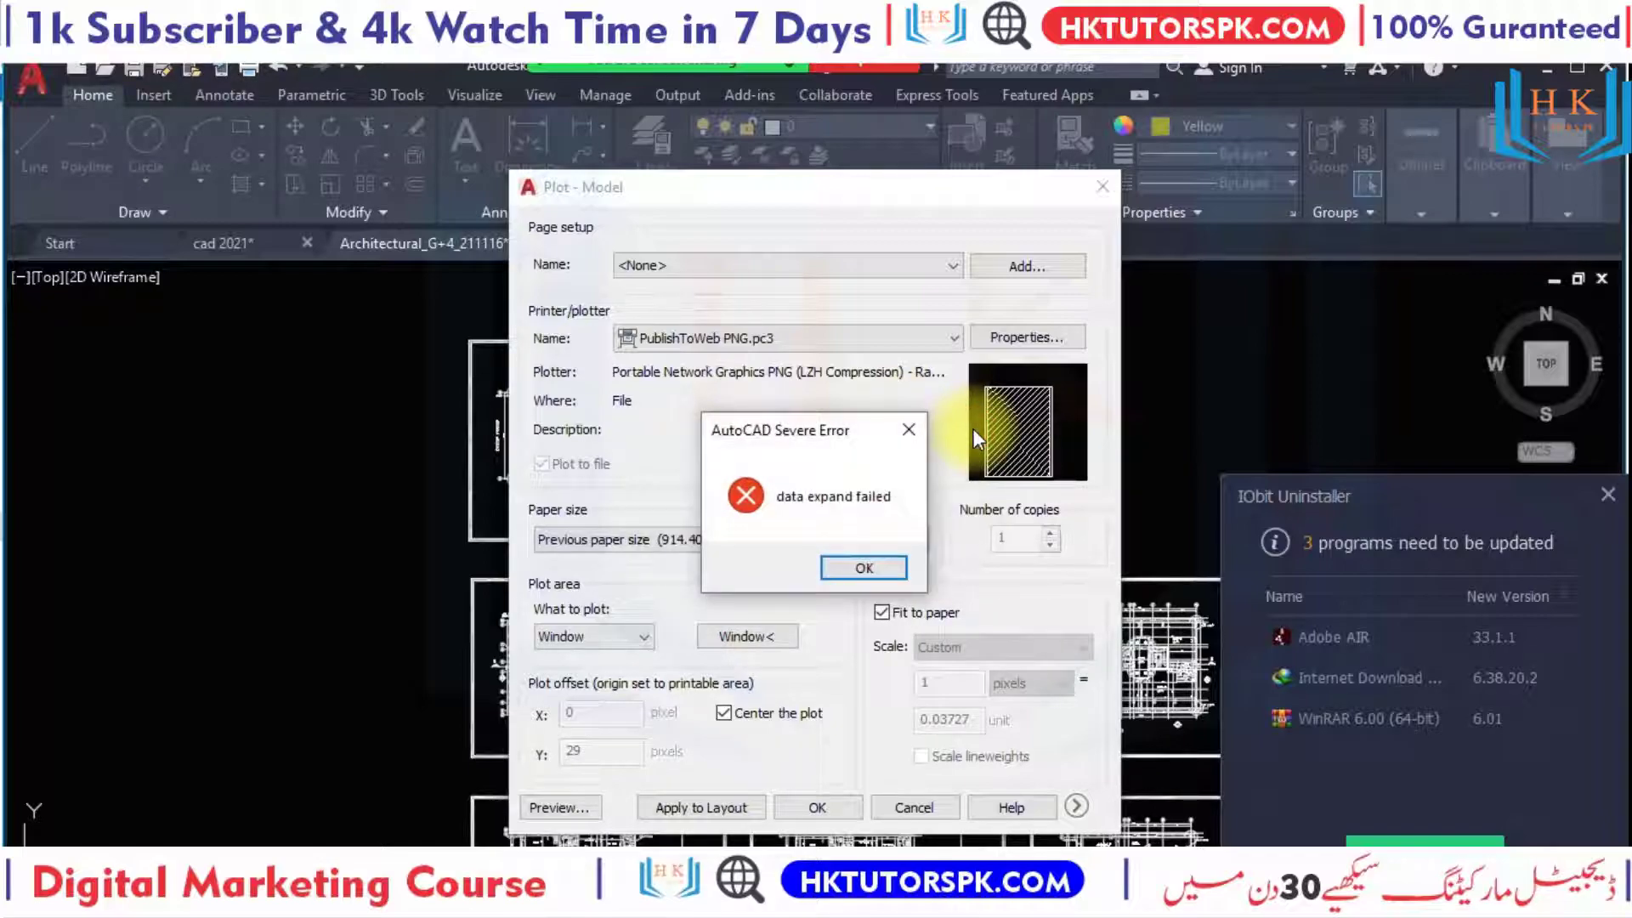
left_click(907, 429)
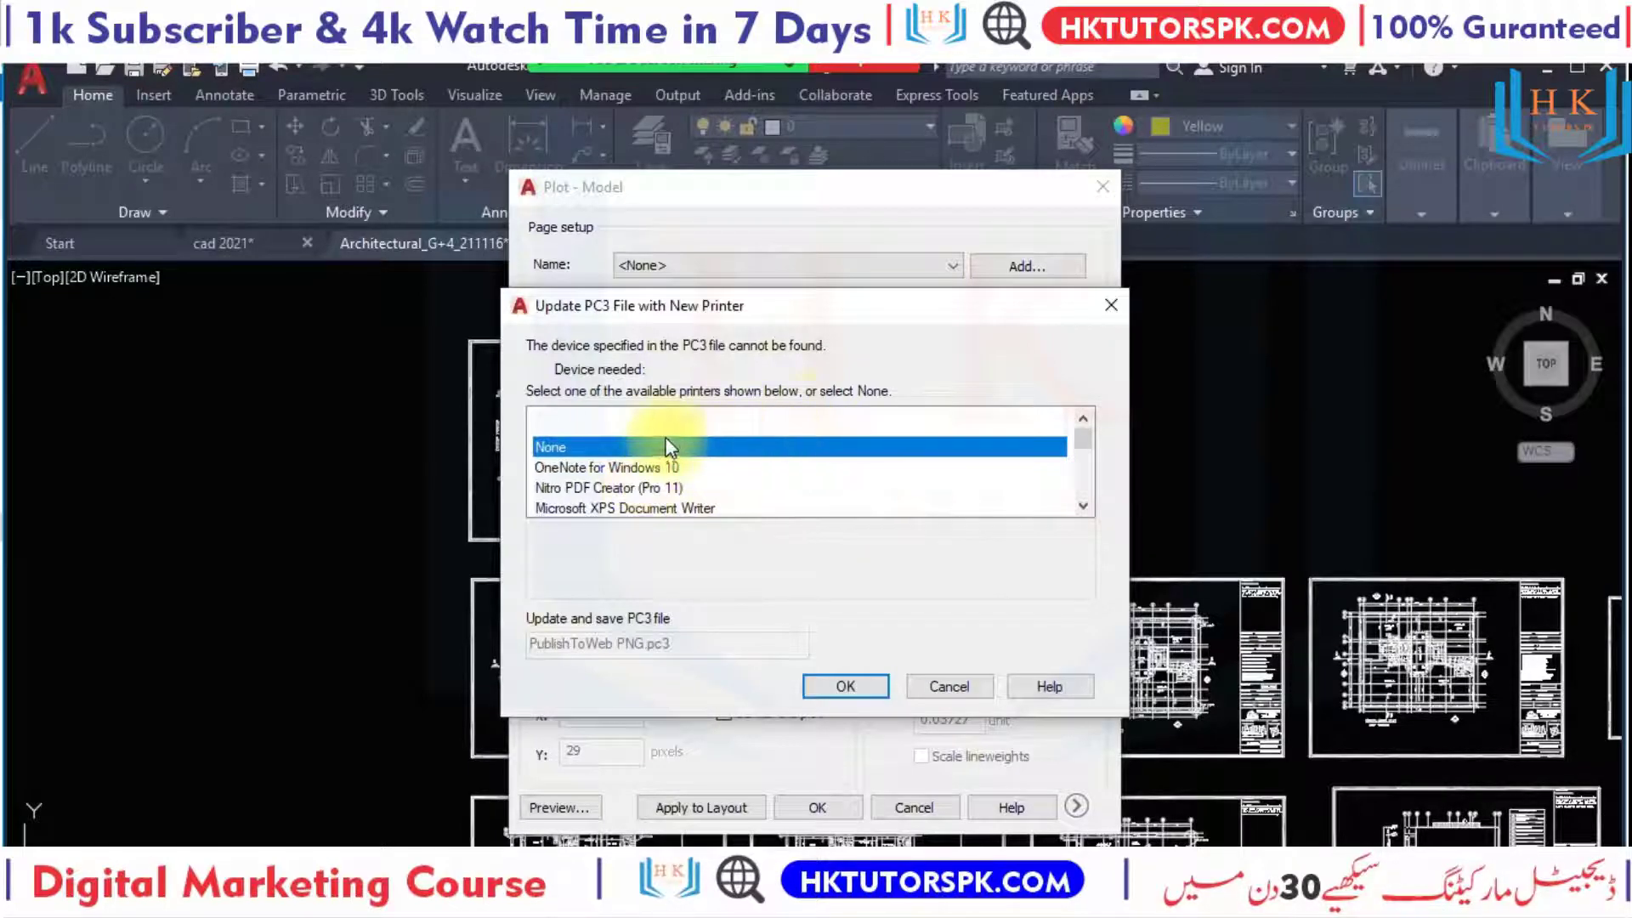
left_click(950, 687)
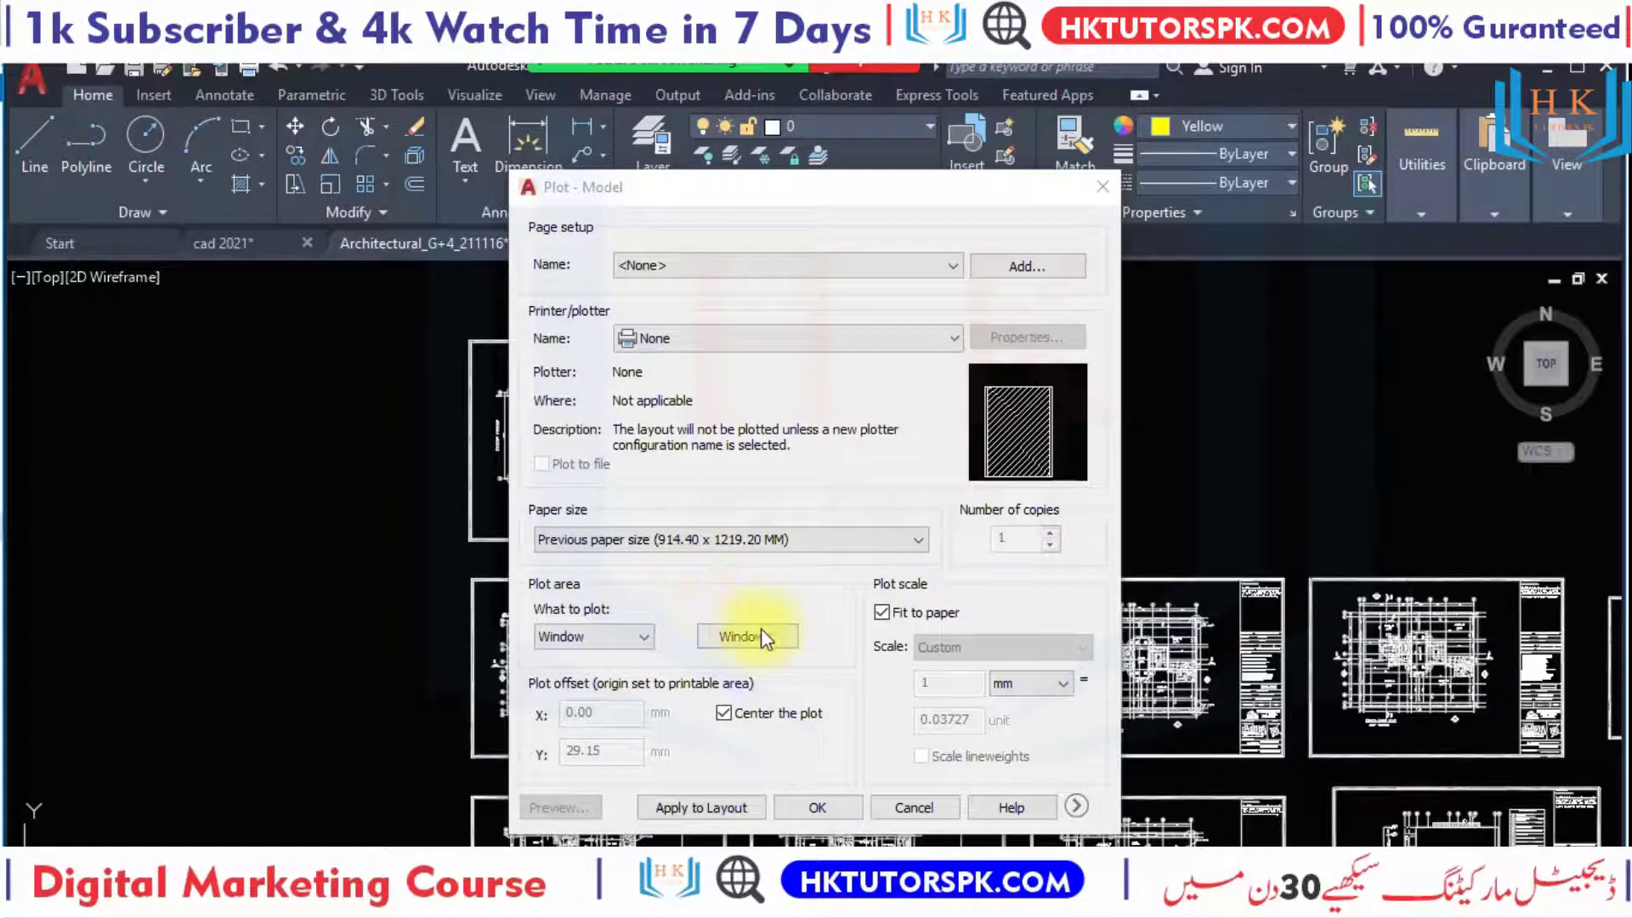
Keep Window as the plot area and pick the sheet's top-left corner.
left_click(638, 633)
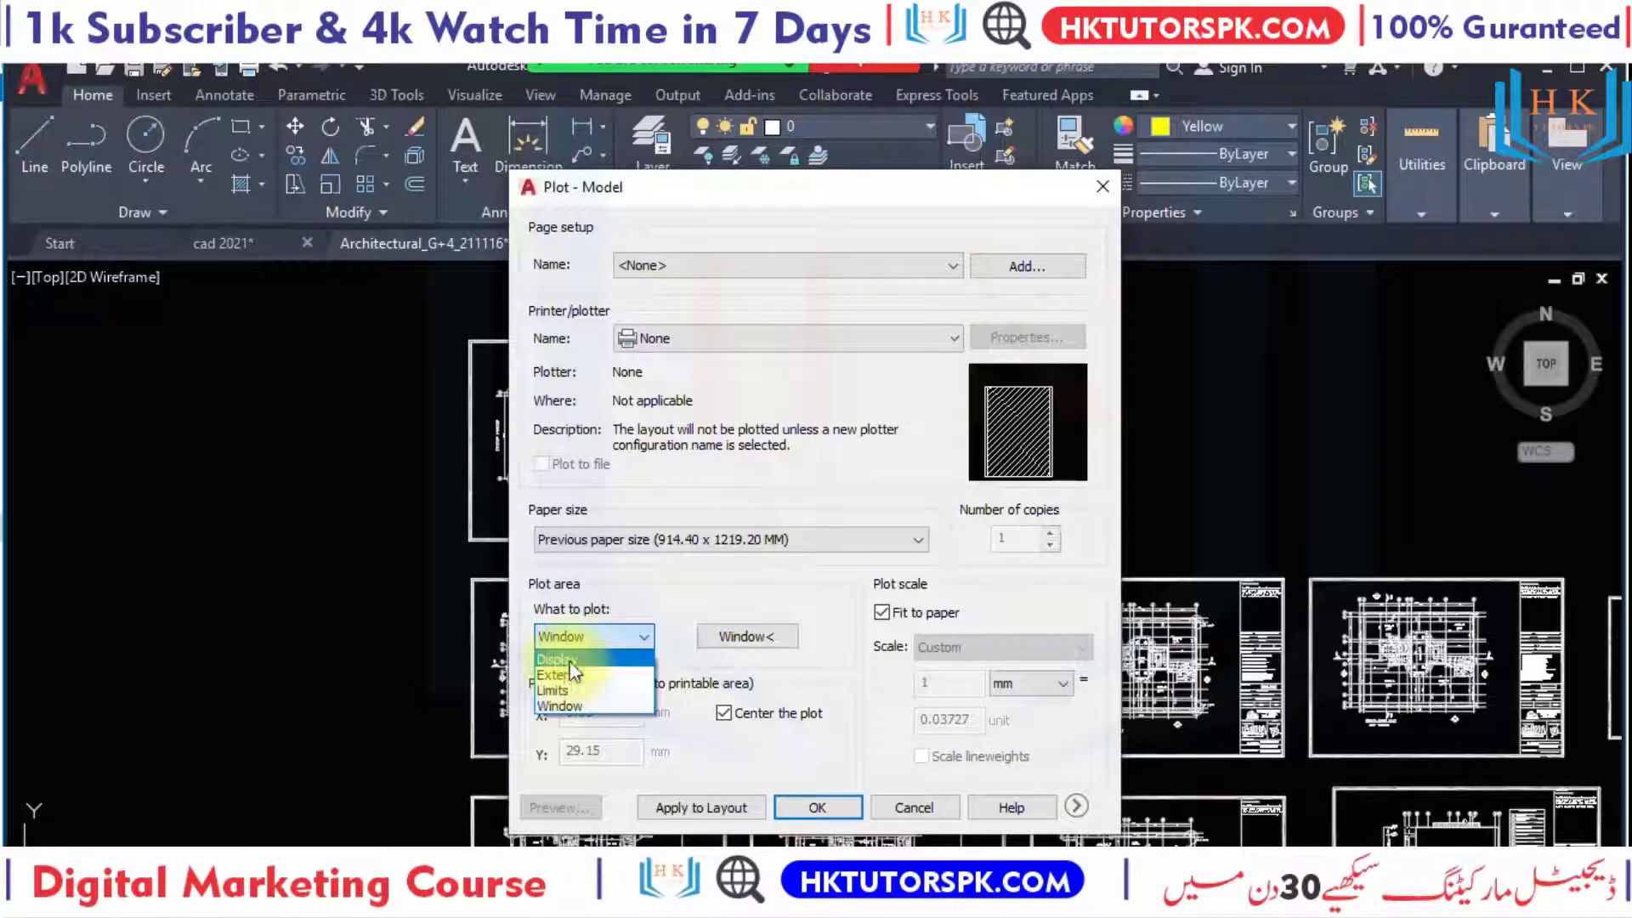
left_click(574, 706)
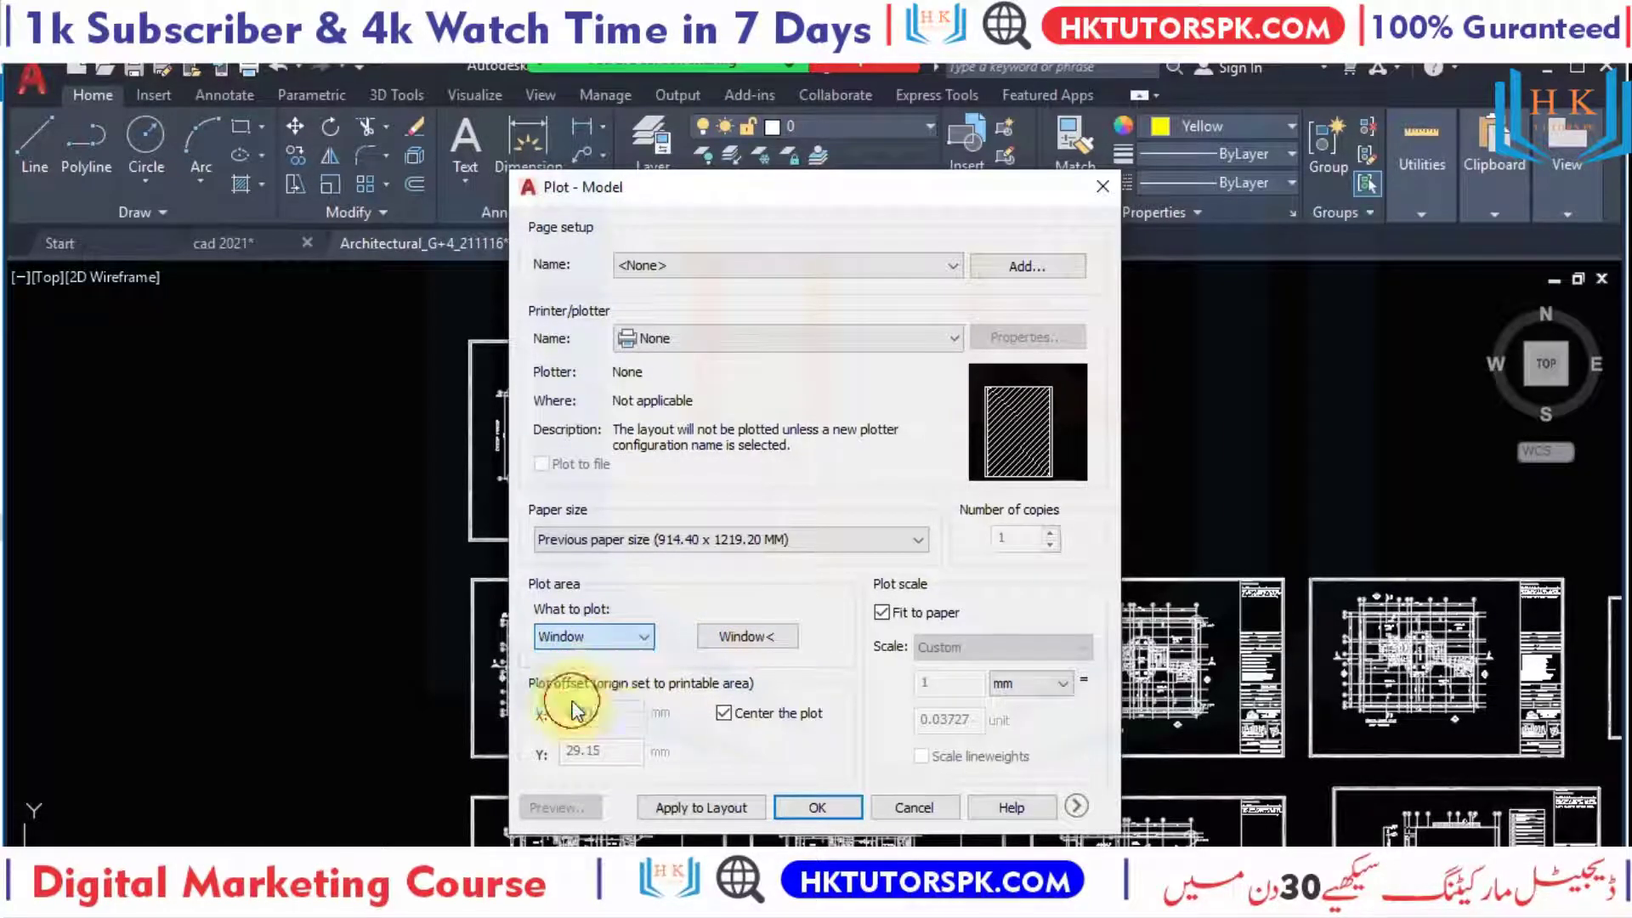
left_click(748, 635)
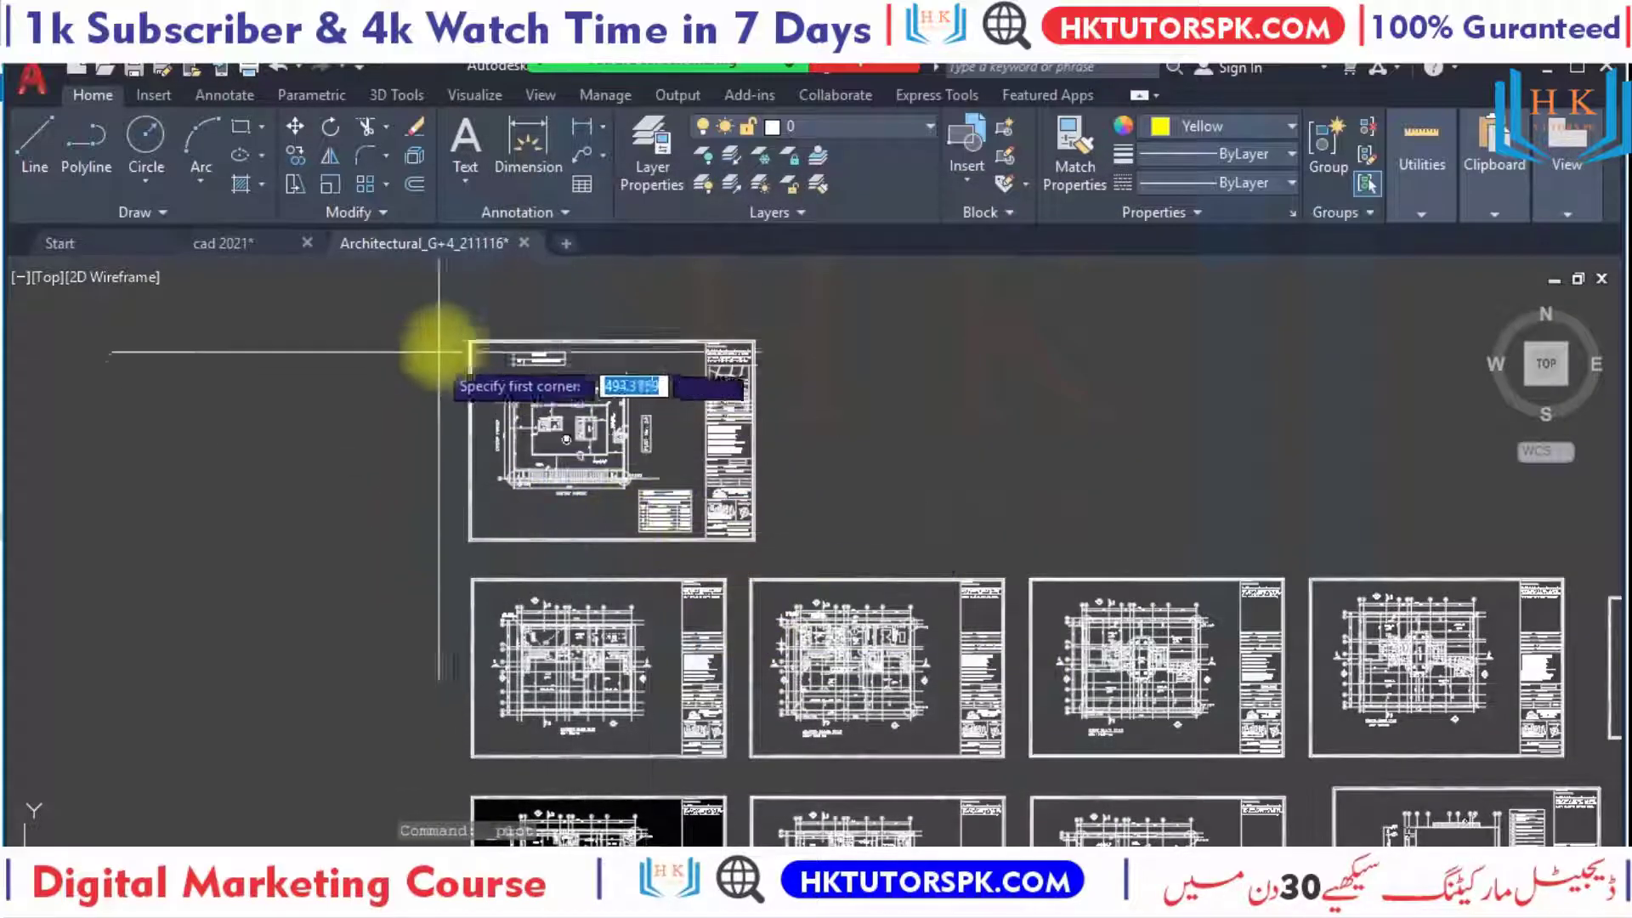
scroll(433, 344, "up", 2)
scroll(446, 340, "up", 2)
scroll(450, 337, "up", 4)
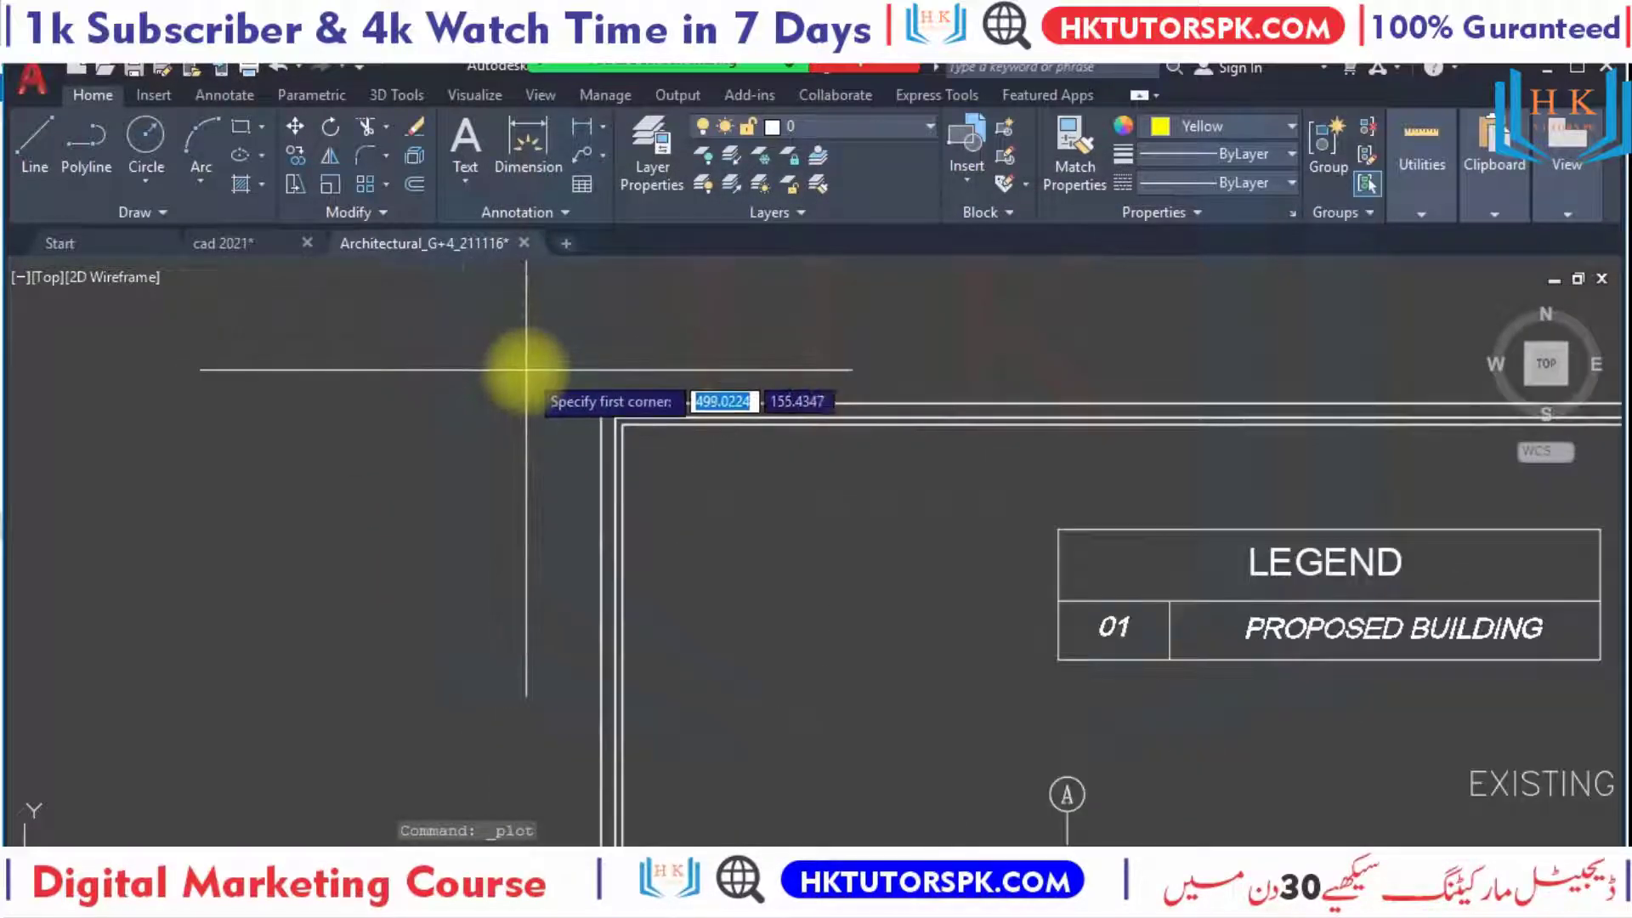
scroll(557, 382, "up", 2)
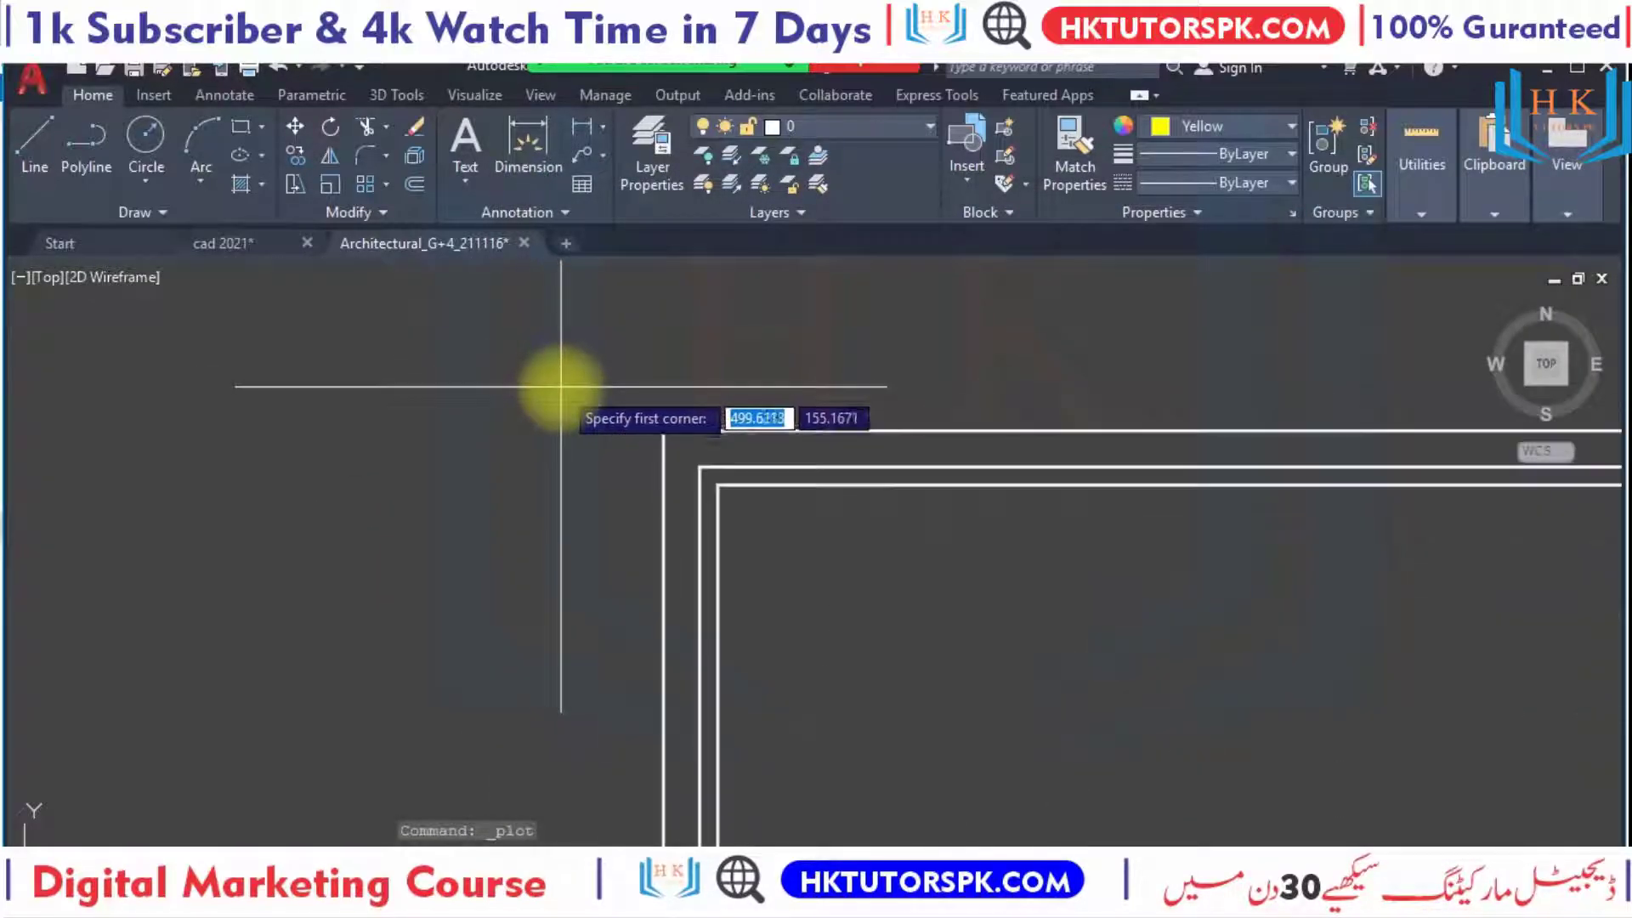
left_click(632, 406)
Pick the title block's bottom-right corner as the window's opposite corner and return to Plot settings.
middle_click_drag(772, 540, 627, 455)
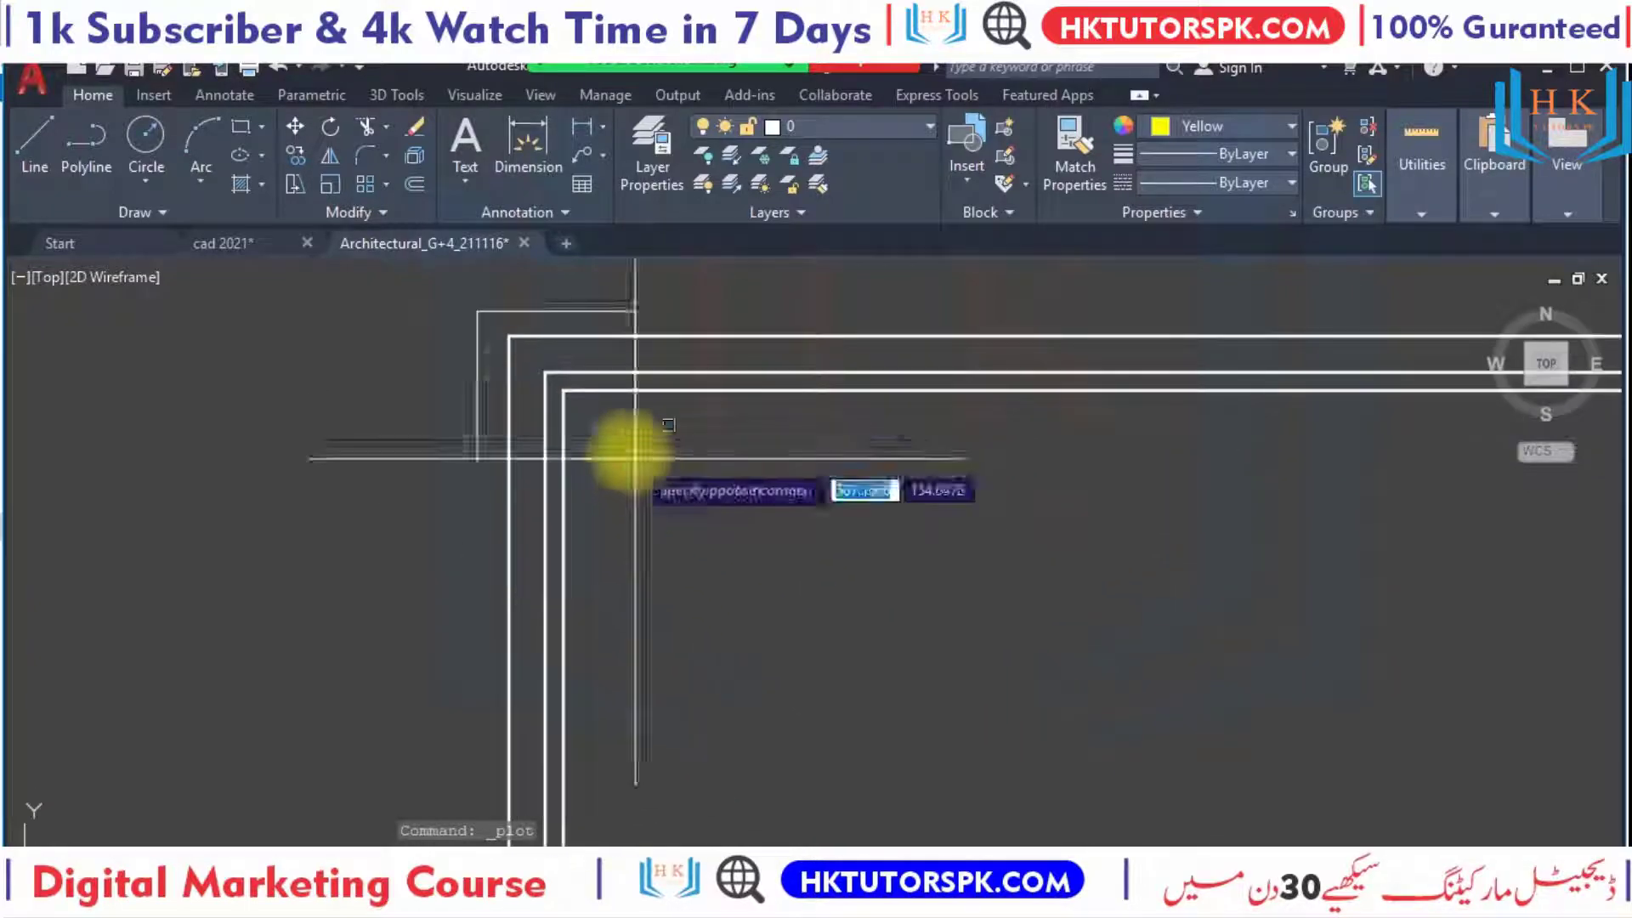
scroll(552, 399, "down", 1)
scroll(680, 523, "down", 2)
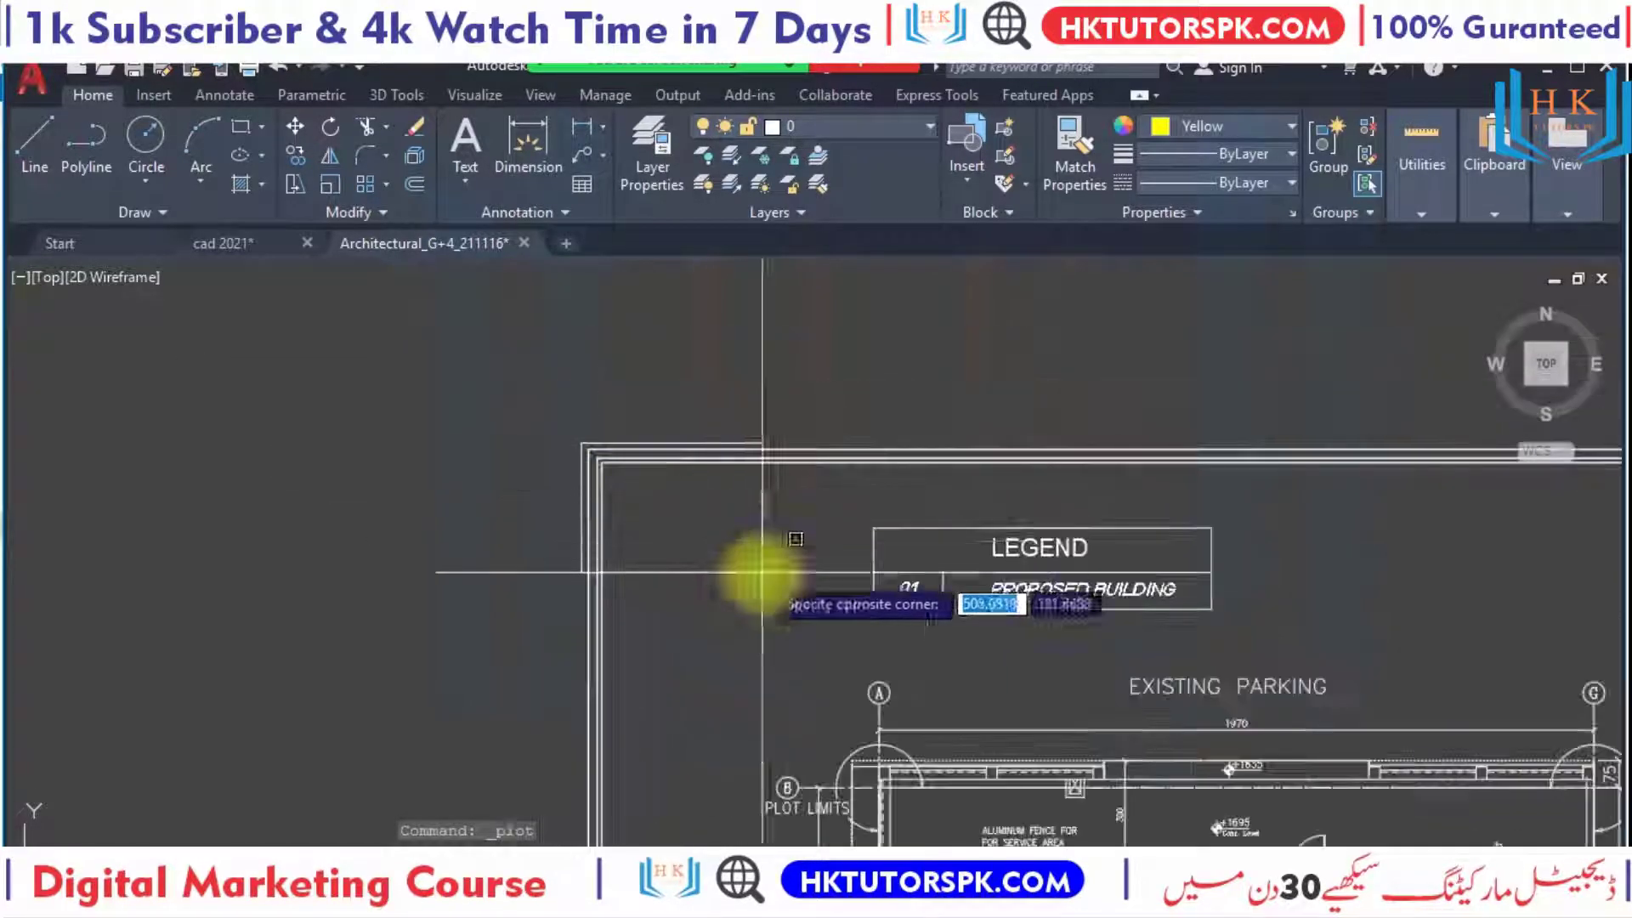
scroll(714, 442, "down", 2)
scroll(959, 550, "down", 1)
scroll(1130, 620, "down", 2)
scroll(991, 553, "up", 1)
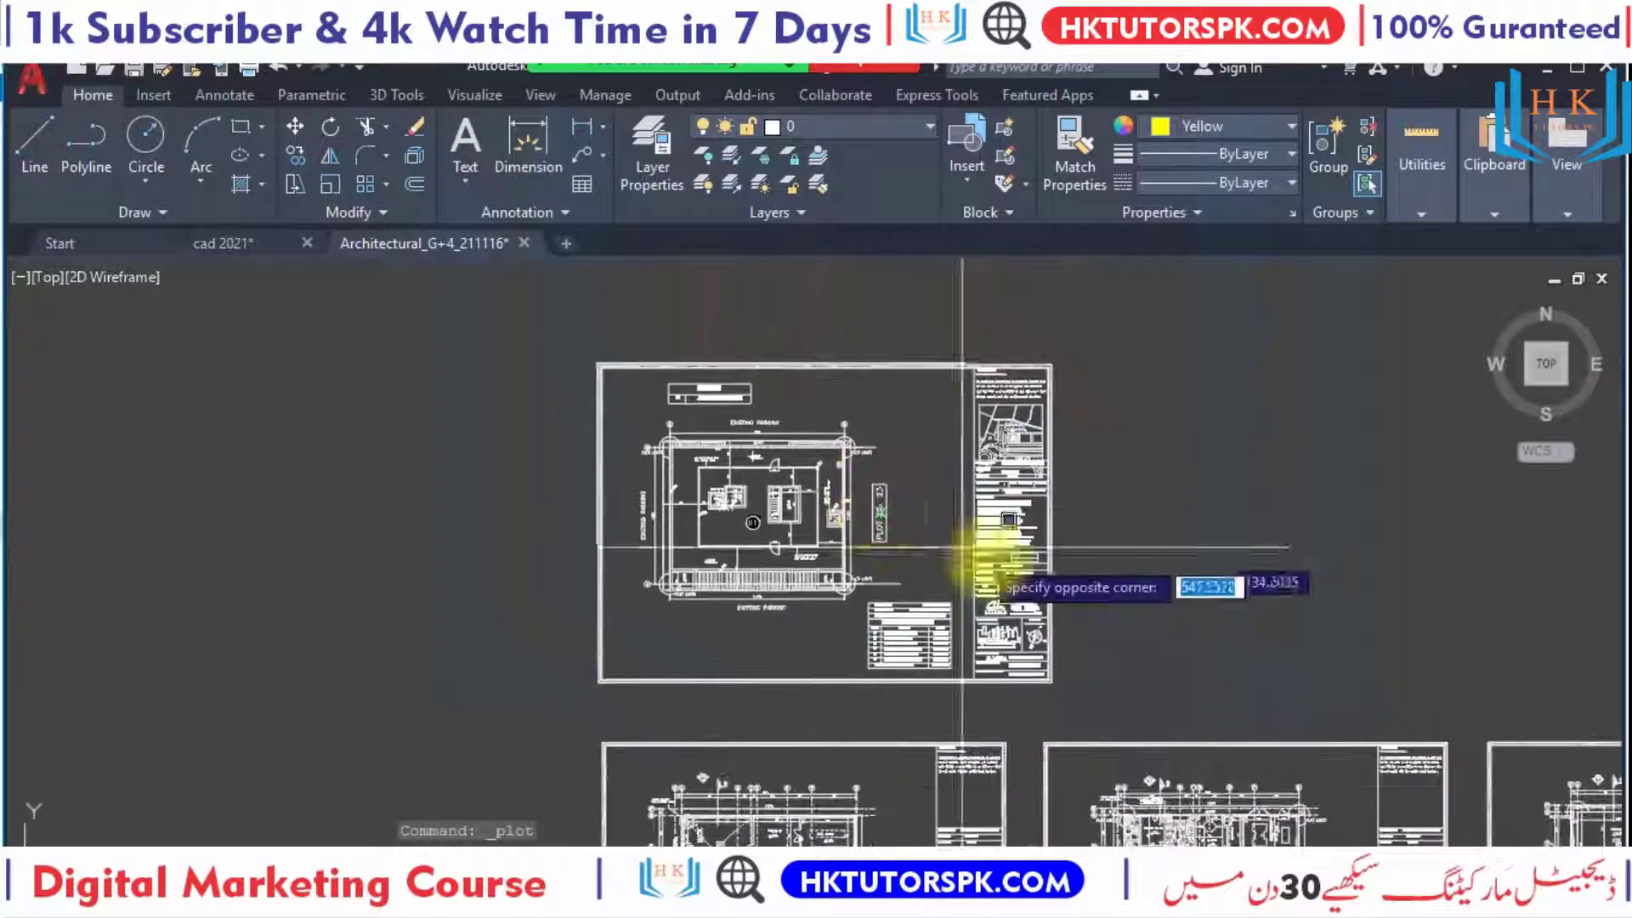
scroll(1063, 649, "up", 2)
left_click(1175, 753)
scroll(1105, 693, "up", 4)
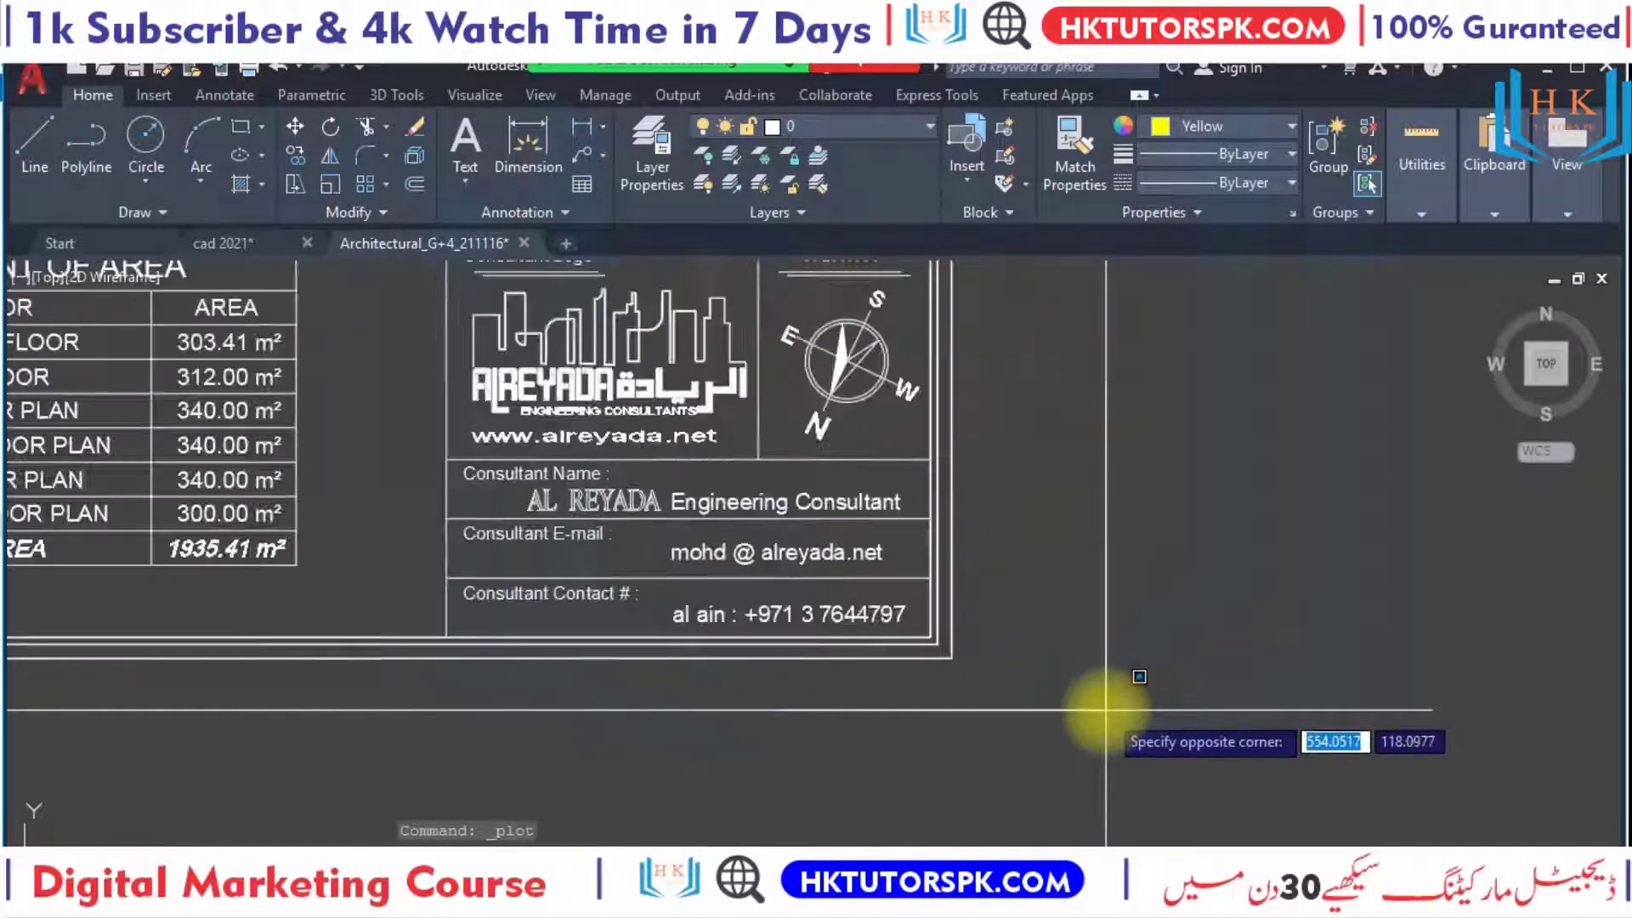
scroll(977, 646, "up", 1)
scroll(898, 618, "up", 2)
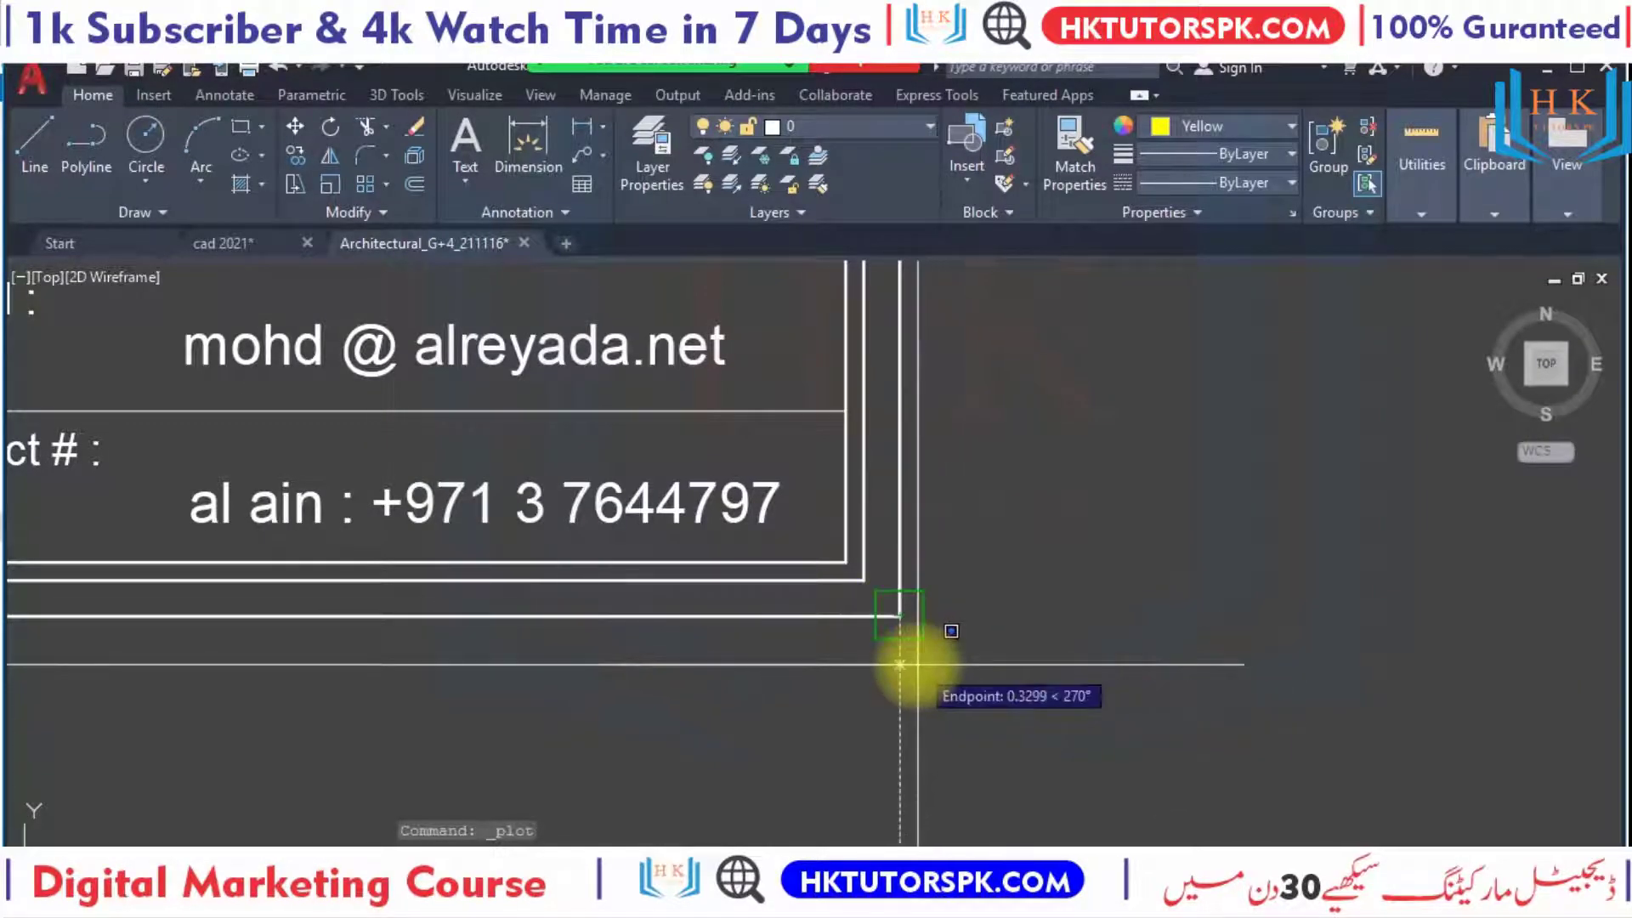
left_click(905, 659)
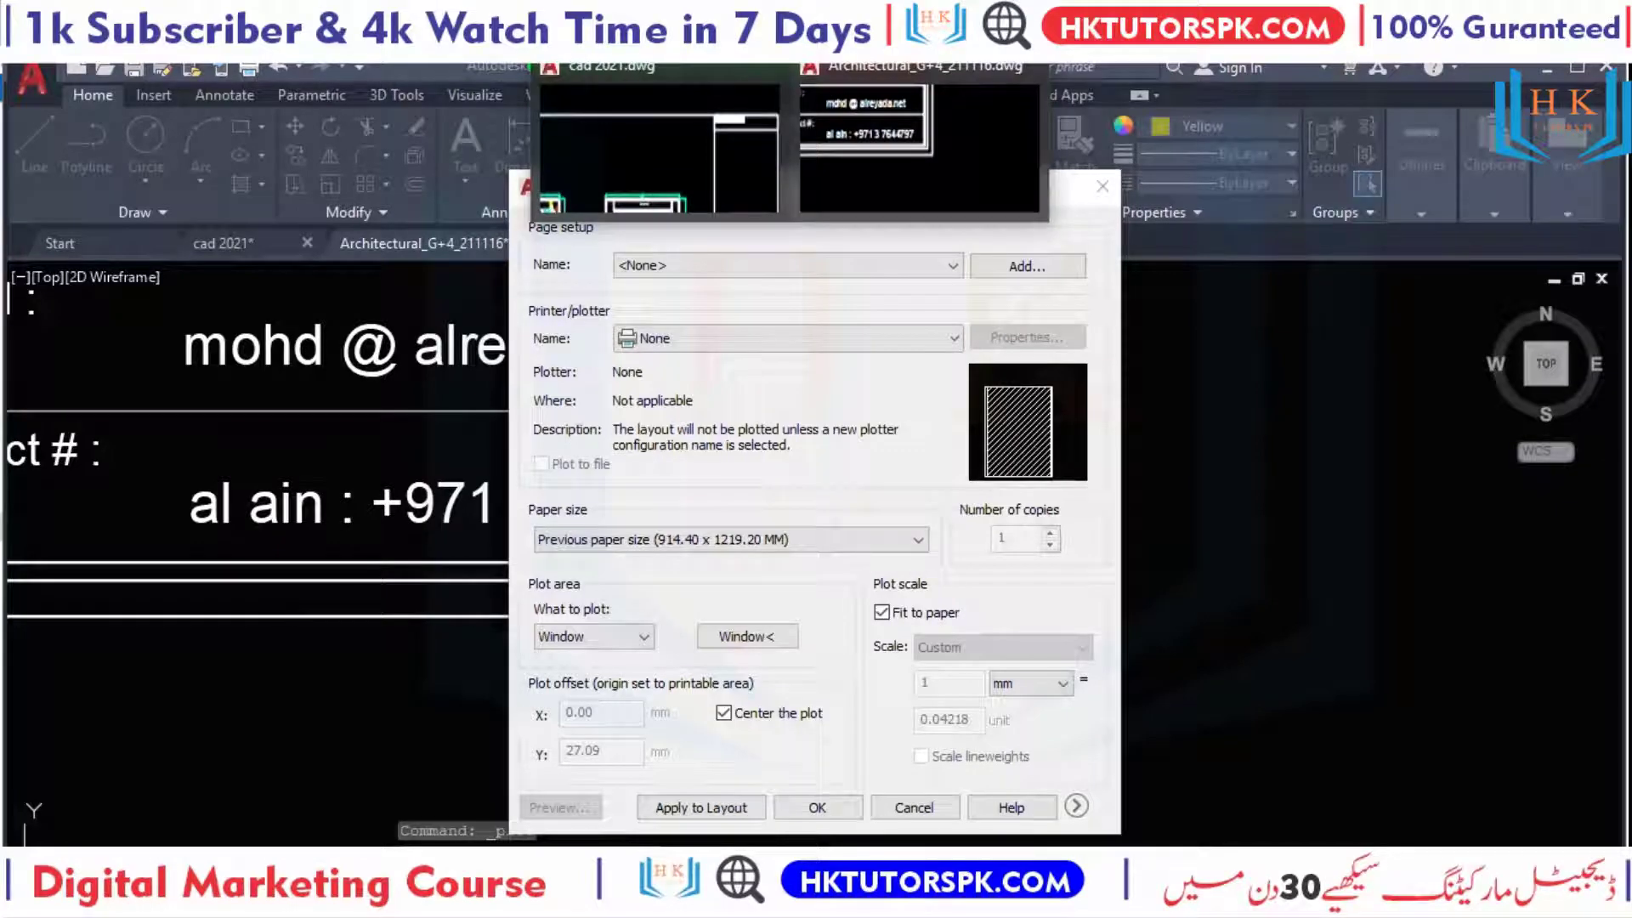
left_click(770, 82)
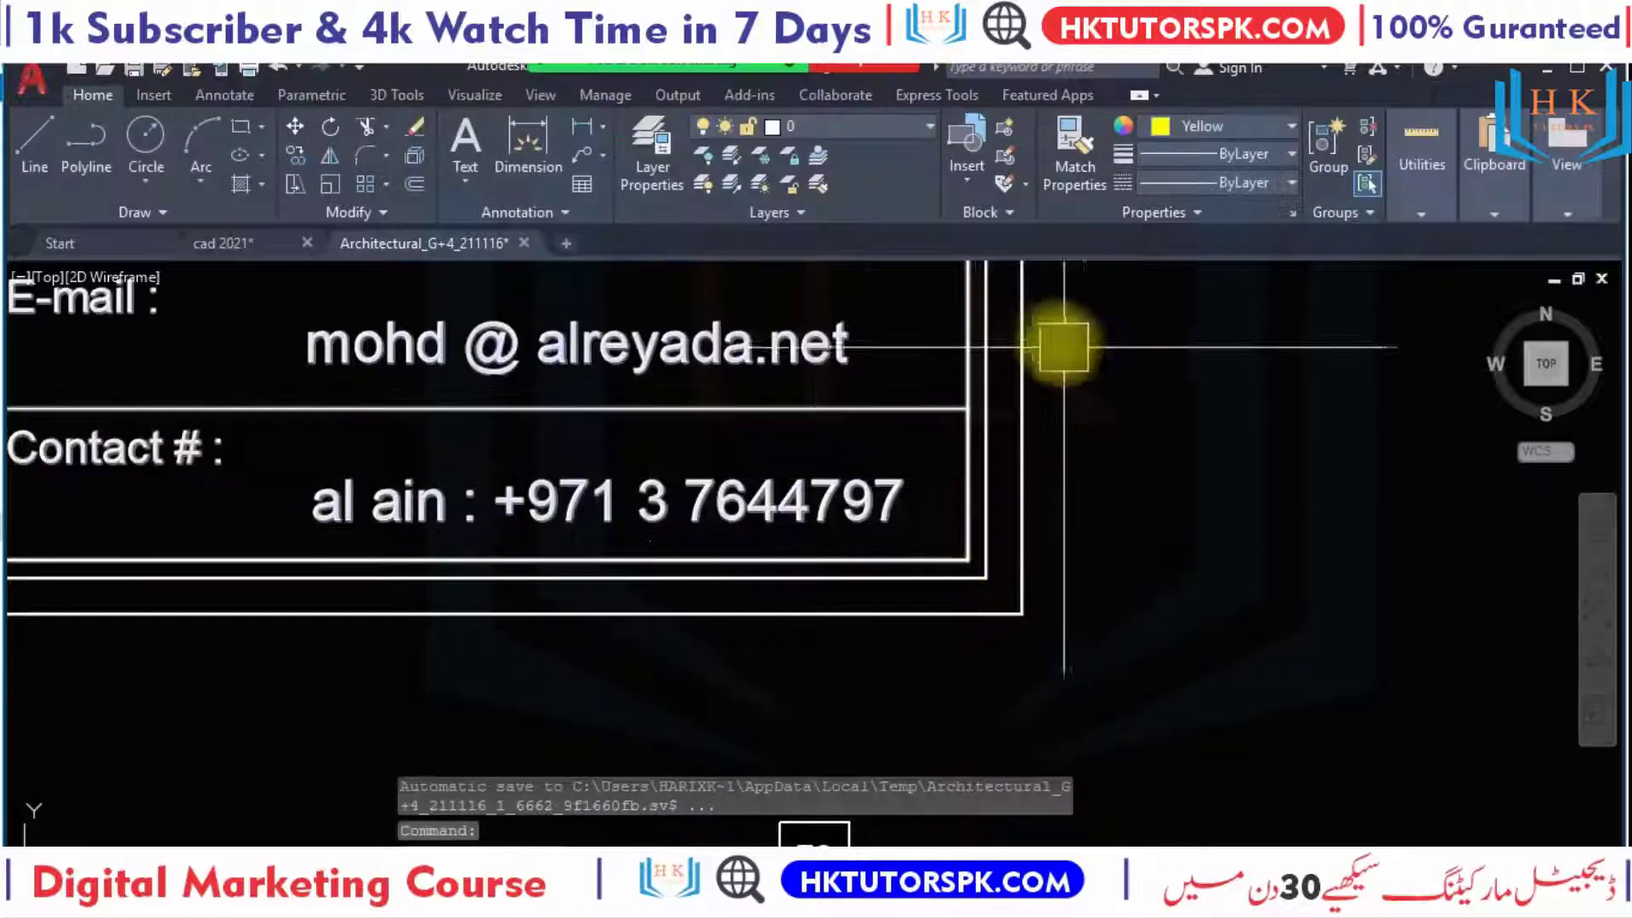
Replot a single sheet to PublishToWeb JPG.pc3 at the default Sun Hi-Res 1600 x 1280 size.
middle_click_drag(1057, 346, 1068, 404)
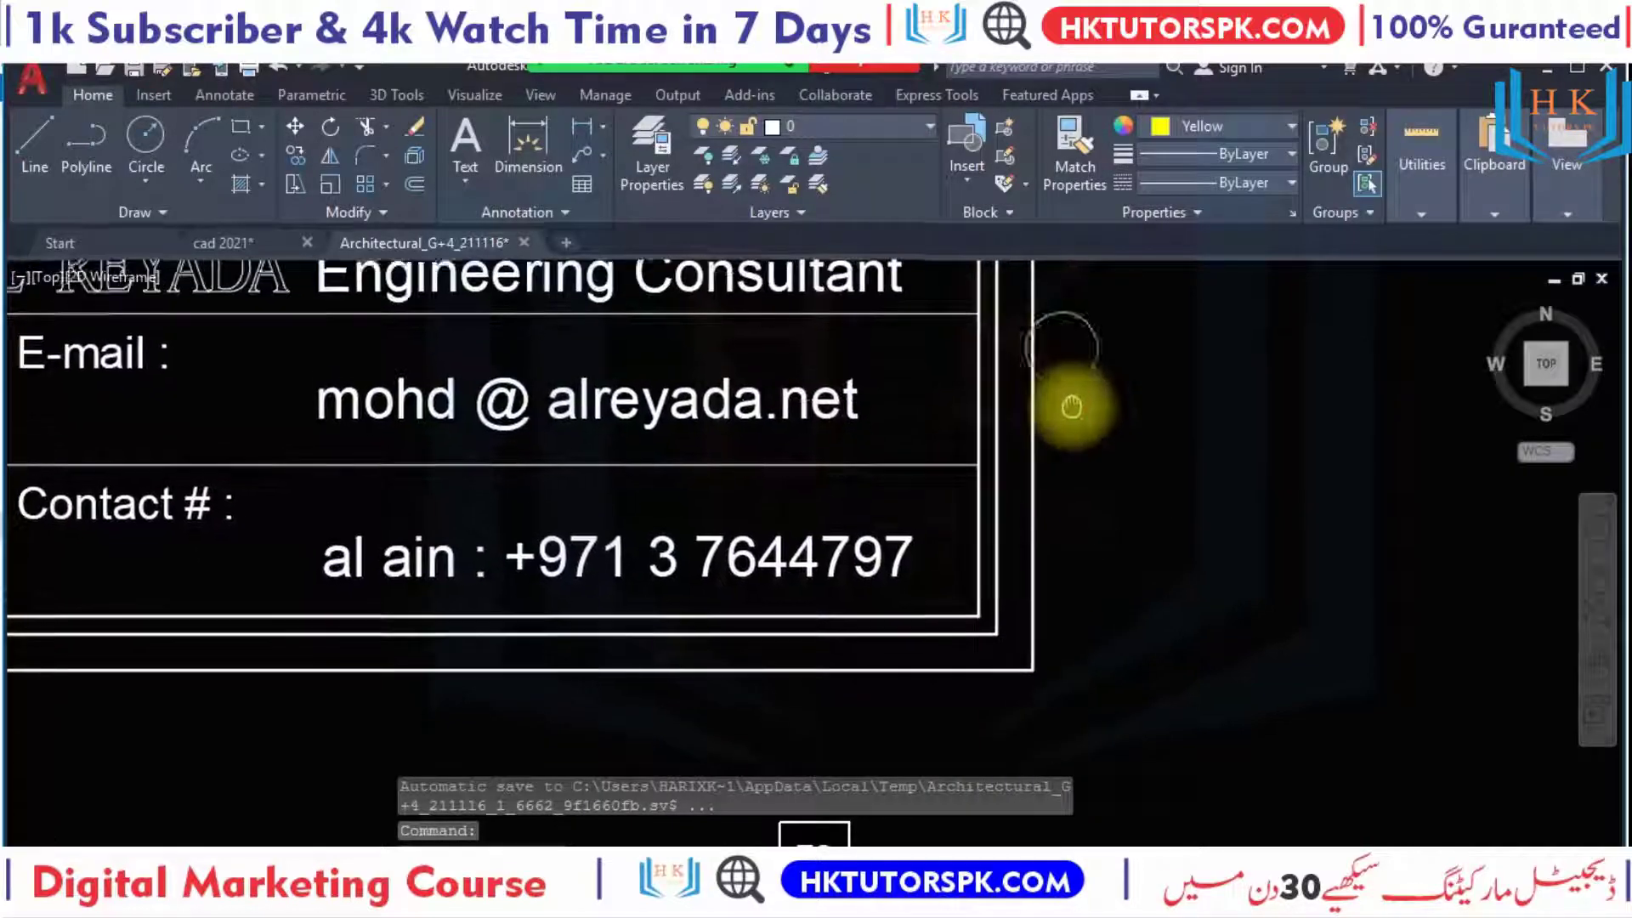
key("ctrl+p")
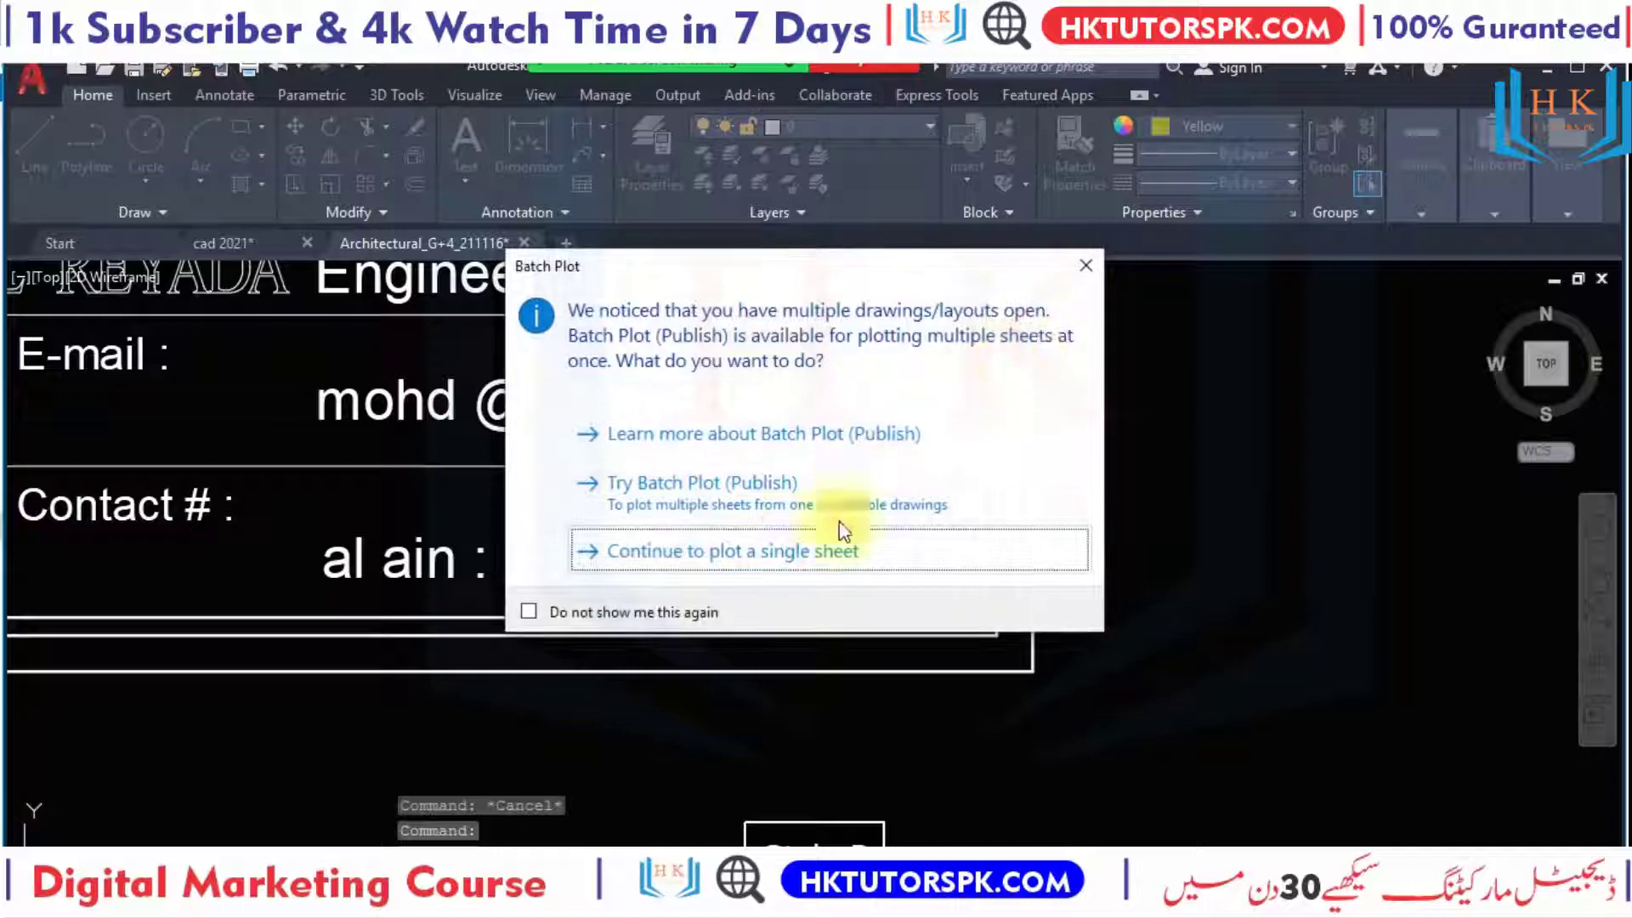
left_click(748, 561)
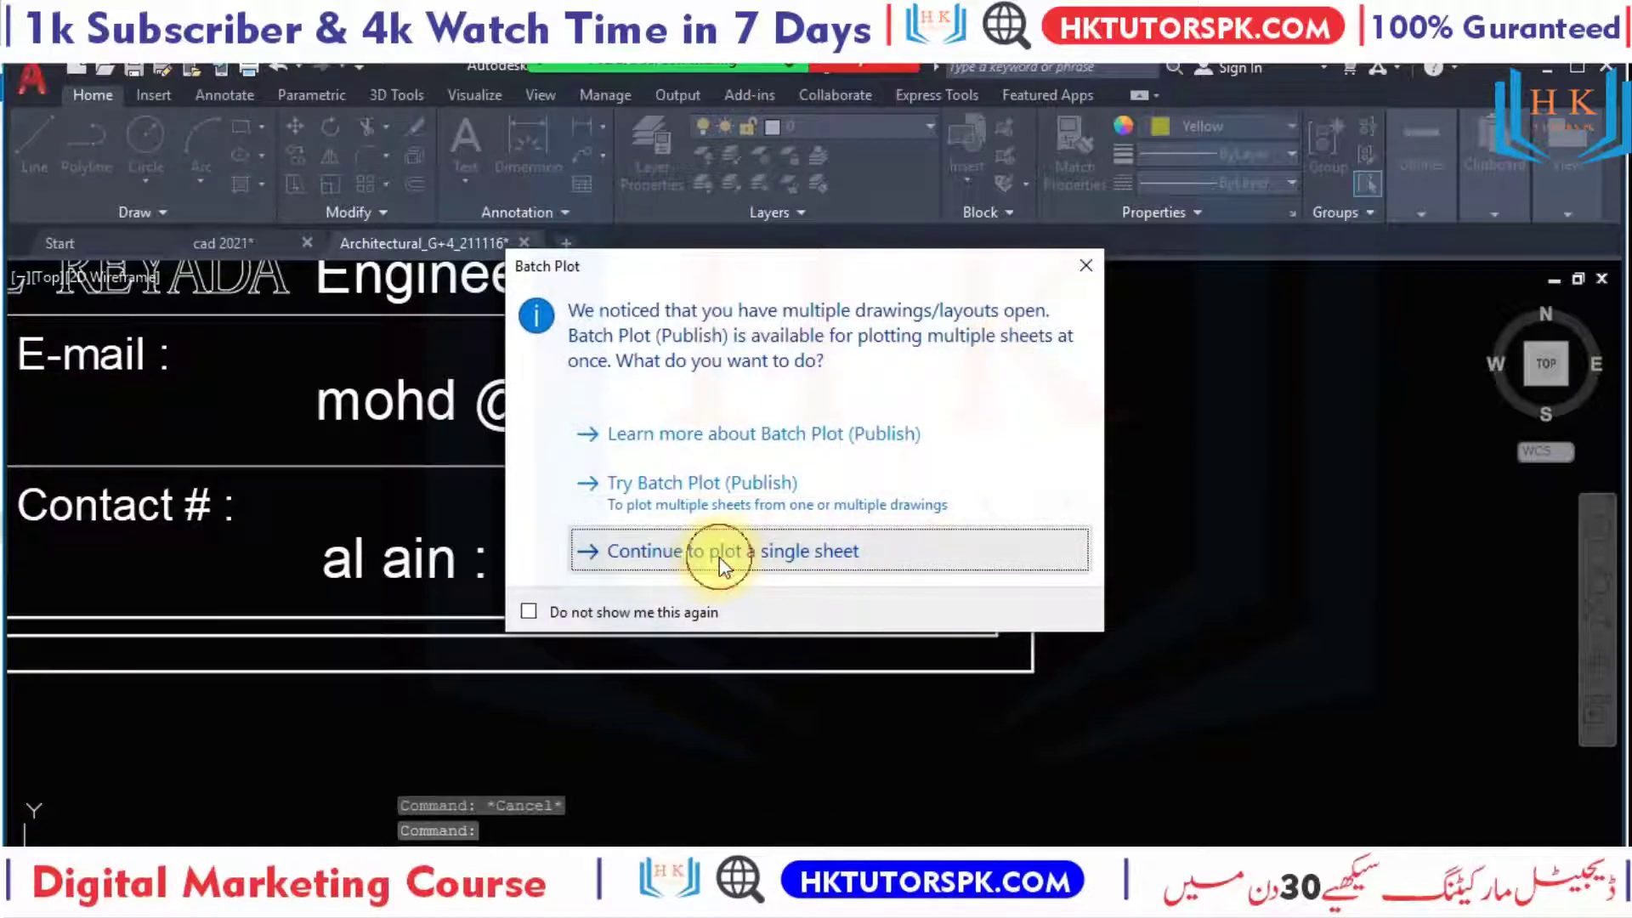
left_click(1040, 394)
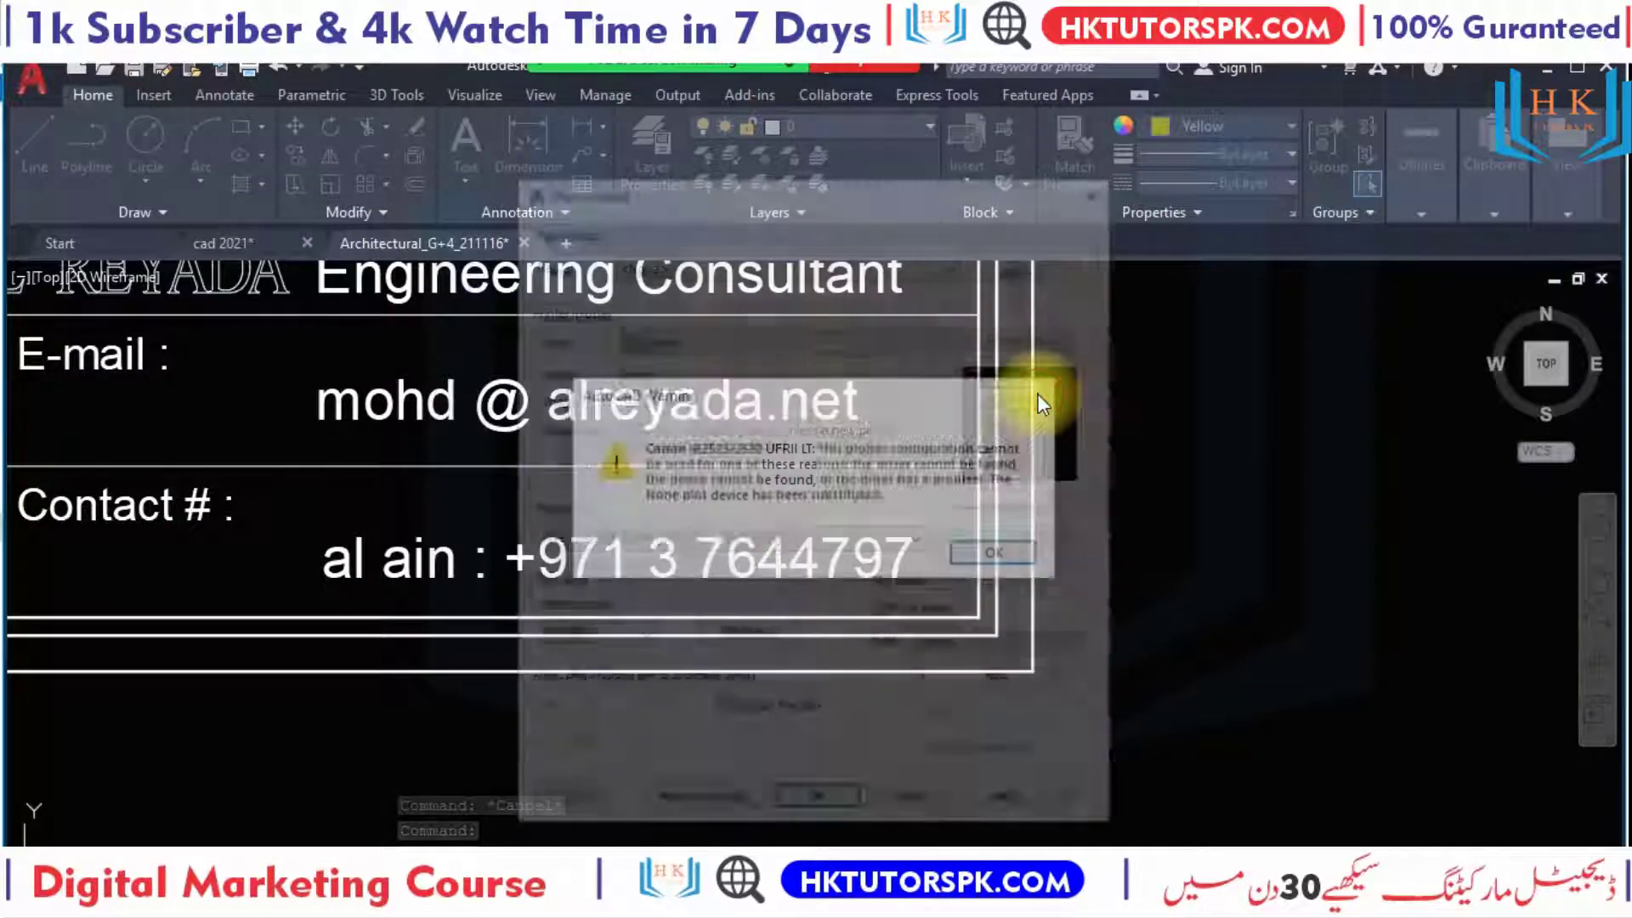
left_click(839, 340)
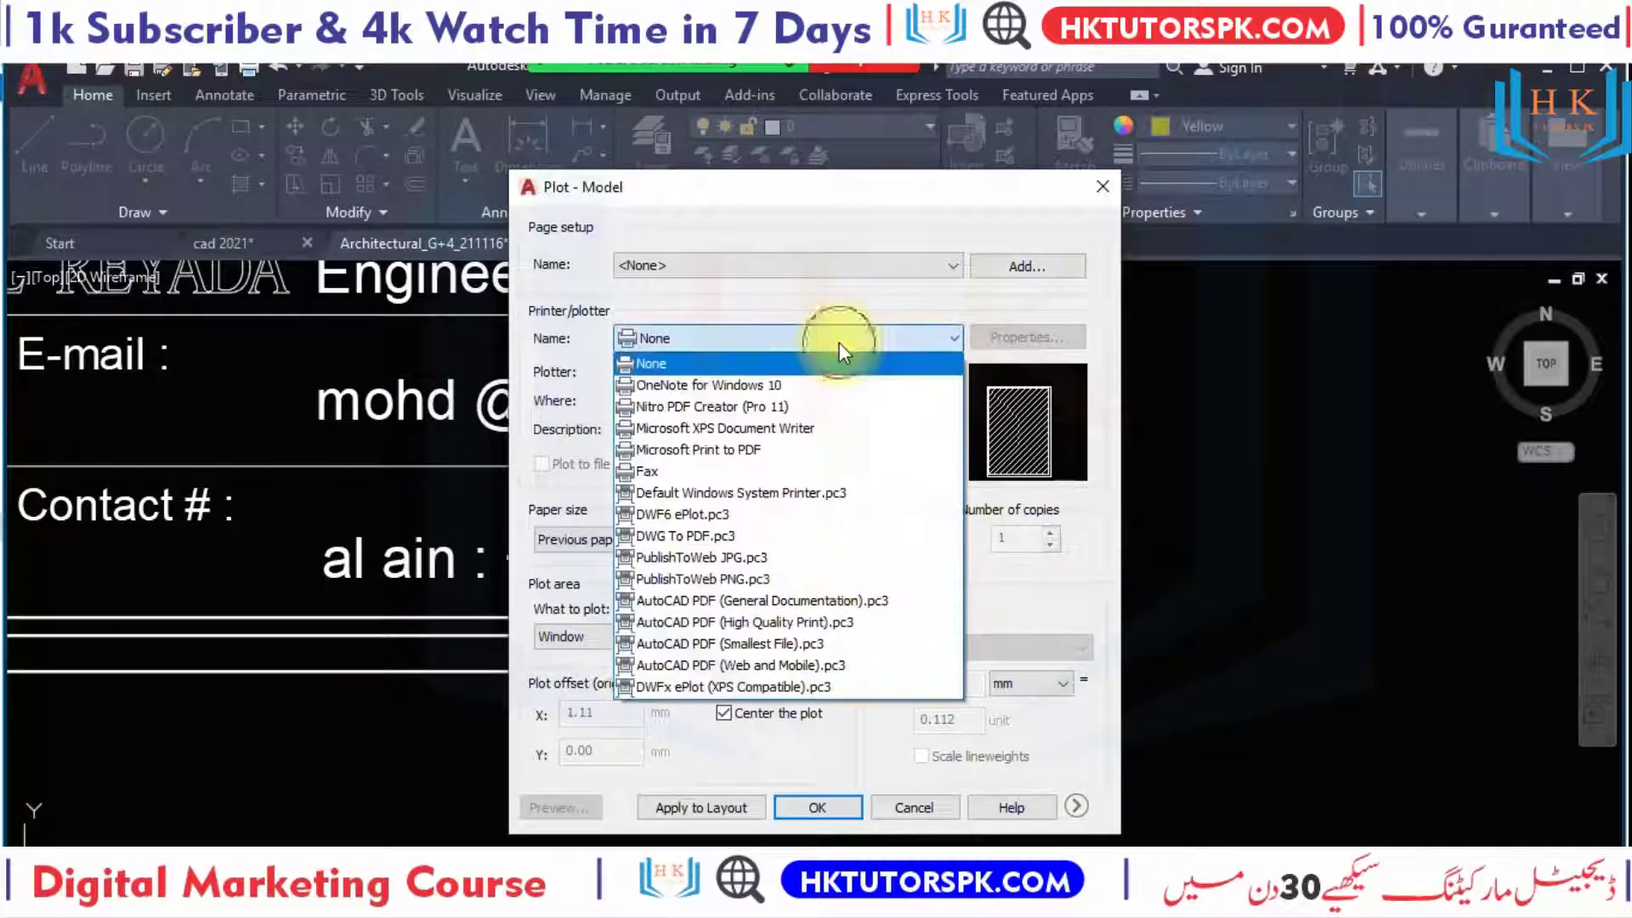
left_click(778, 559)
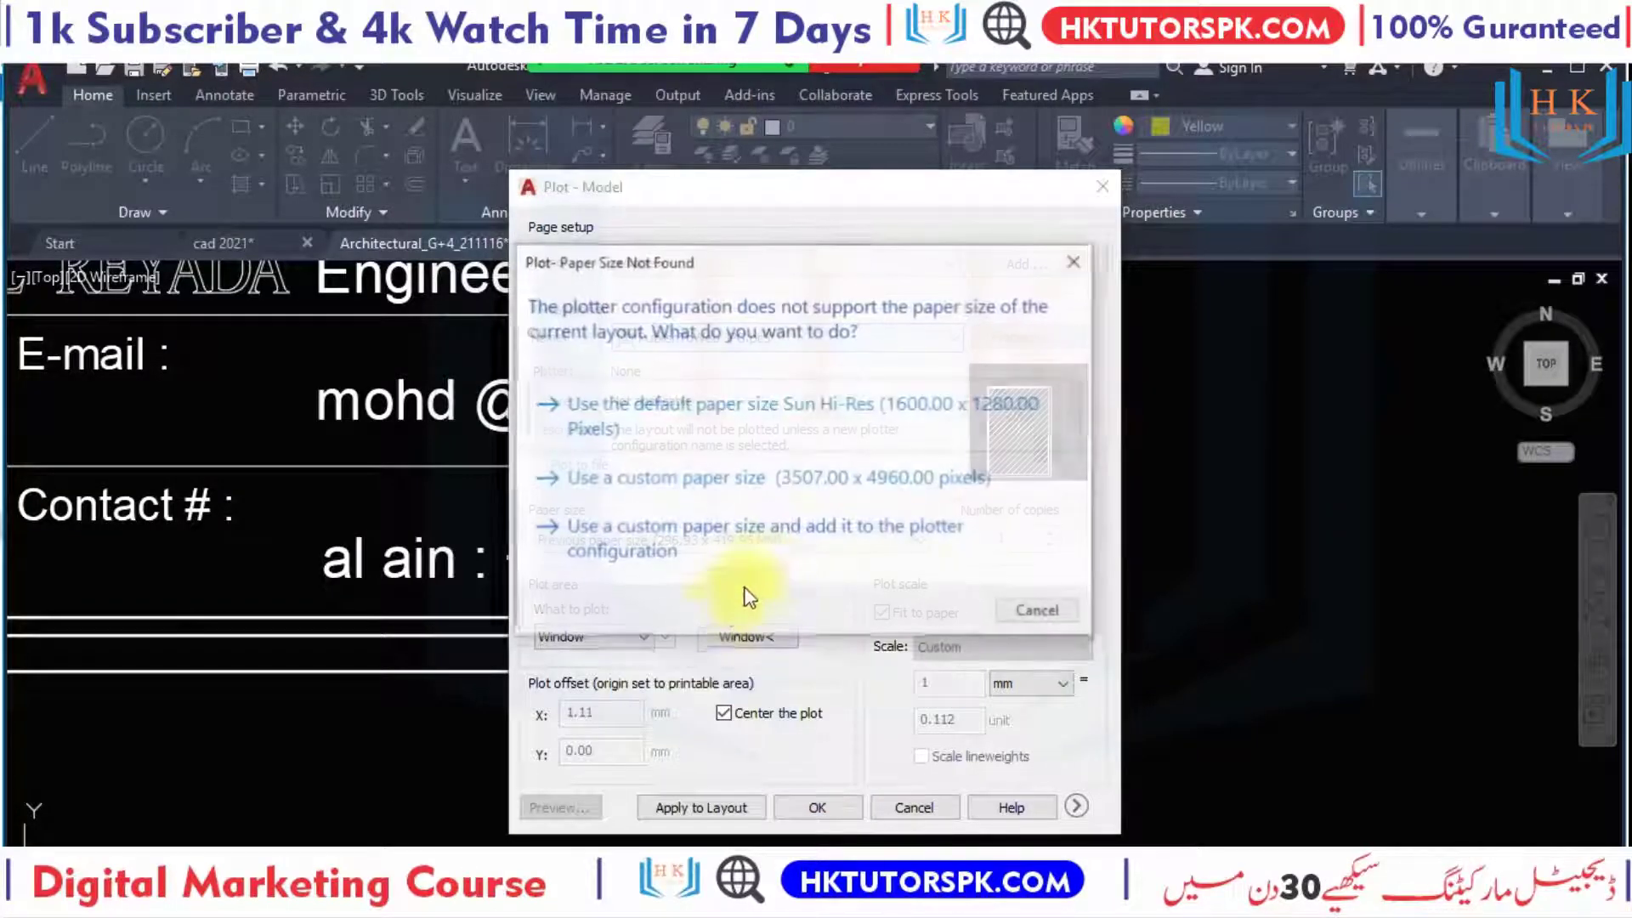
left_click(914, 419)
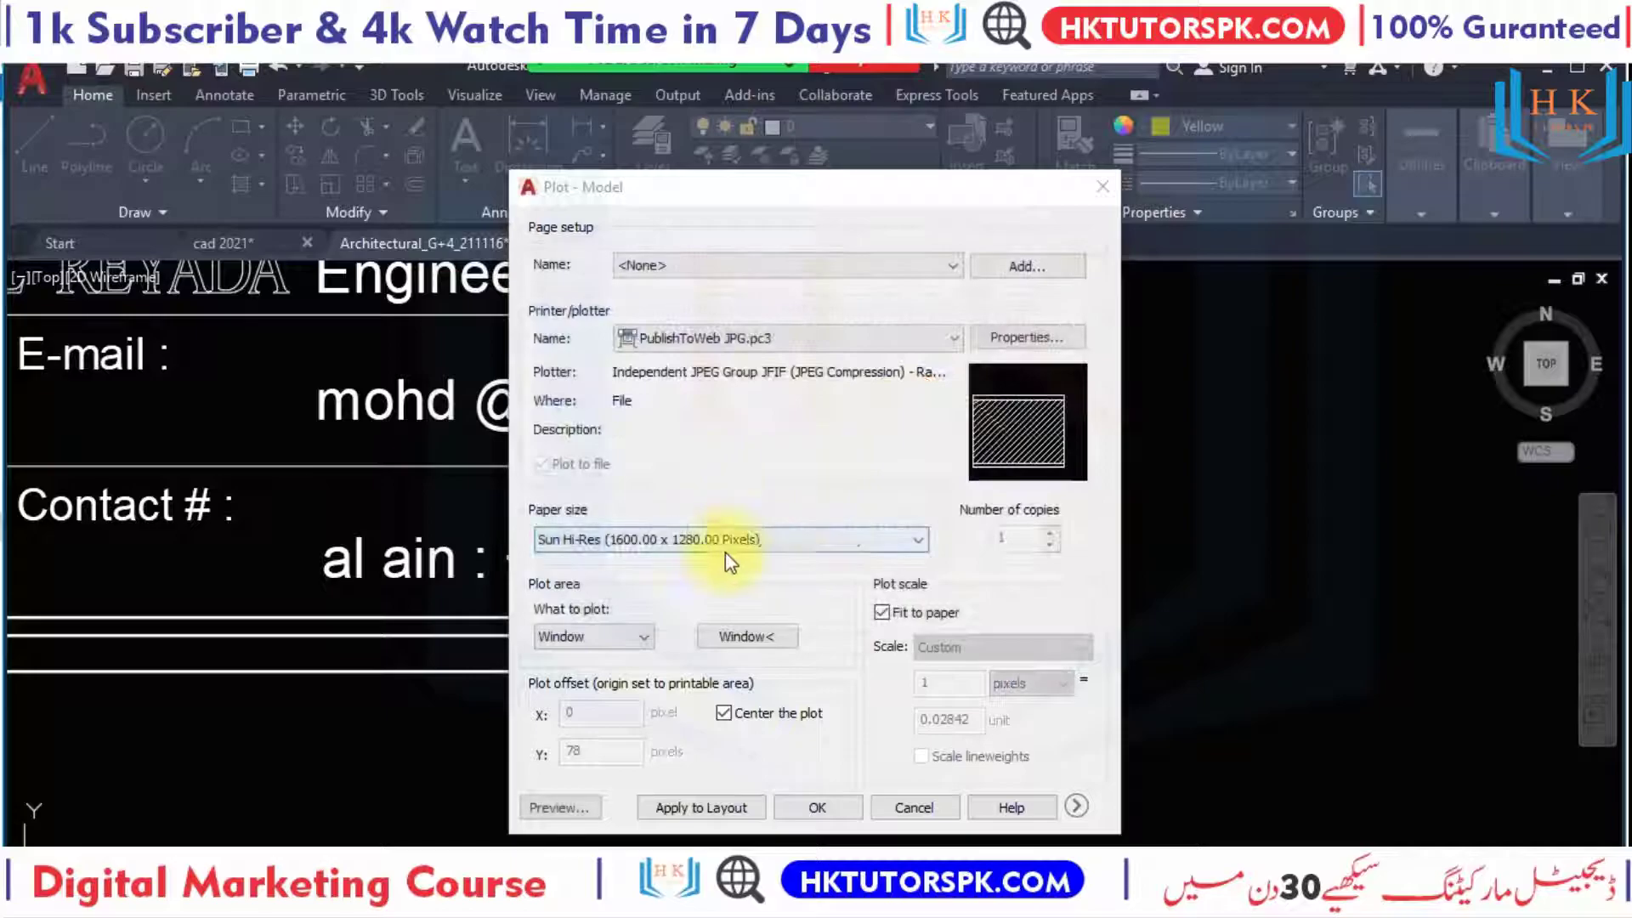
Re-pick the plot window with two corners framing the plan sheet.
left_click(736, 650)
scroll(547, 492, "down", 3)
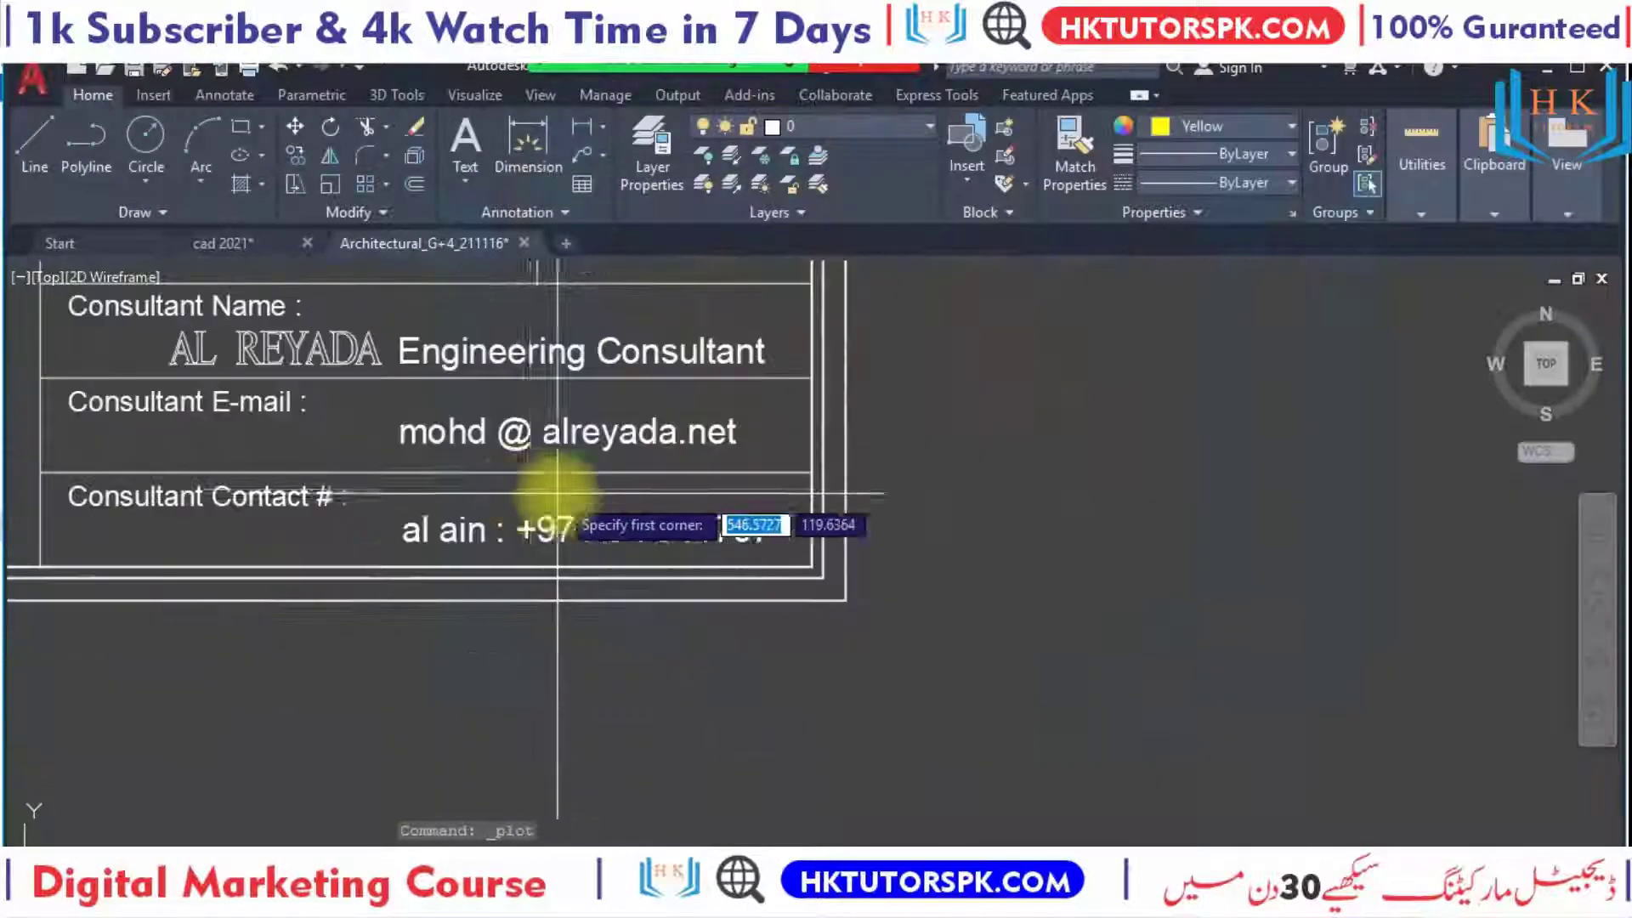
scroll(521, 473, "down", 5)
scroll(595, 595, "down", 3)
scroll(510, 544, "down", 3)
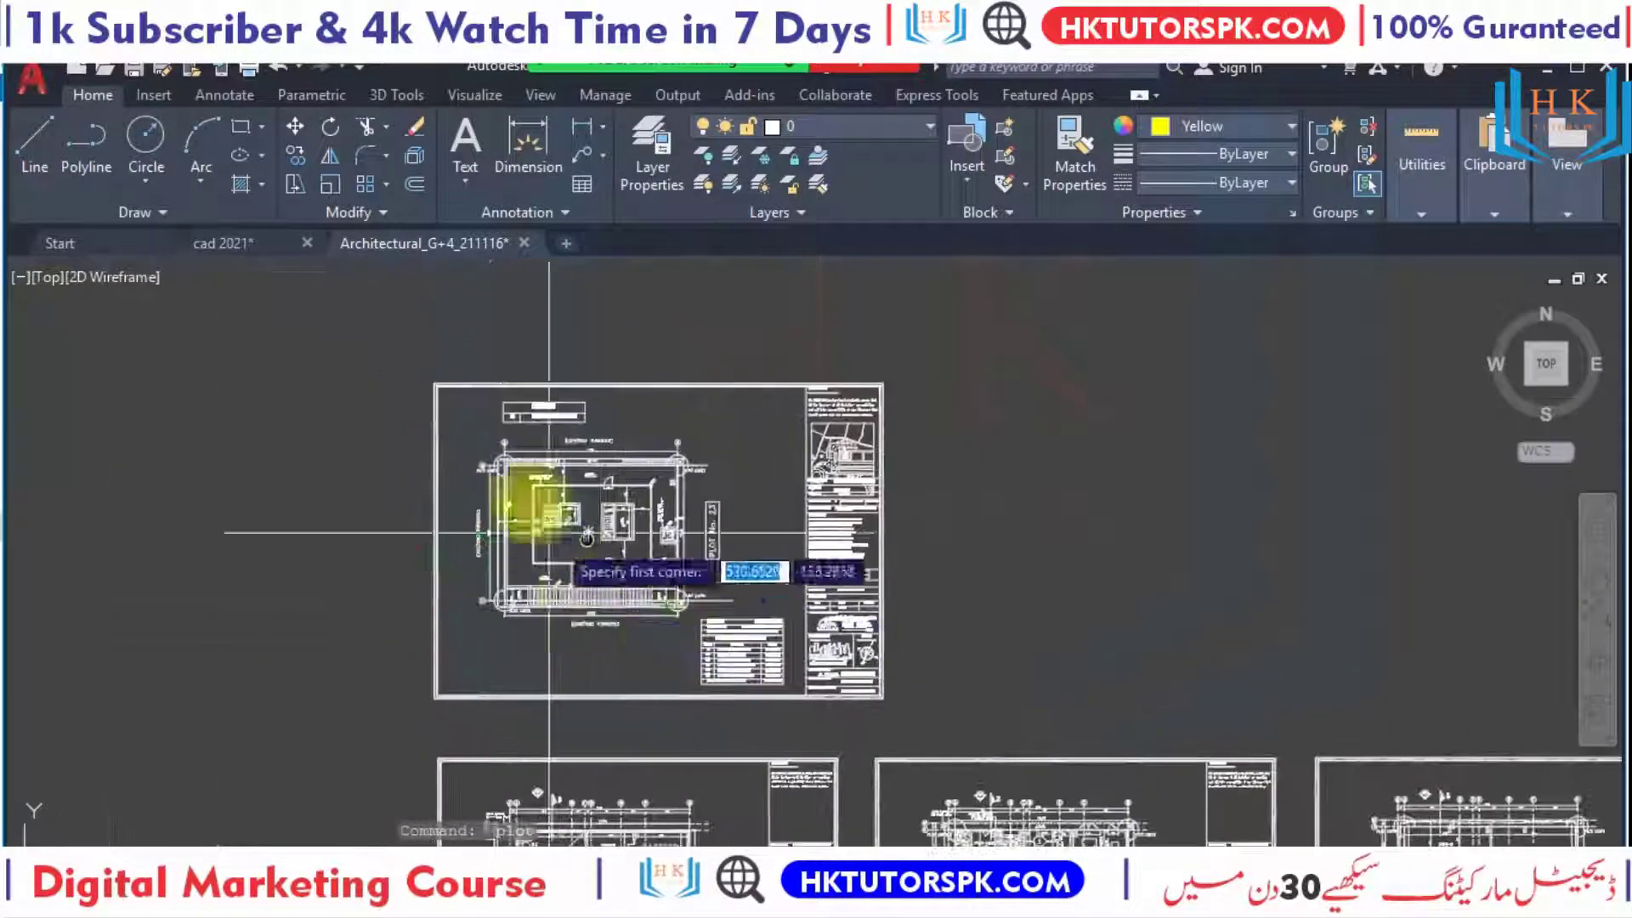
scroll(425, 391, "up", 5)
scroll(357, 361, "up", 5)
scroll(374, 380, "up", 2)
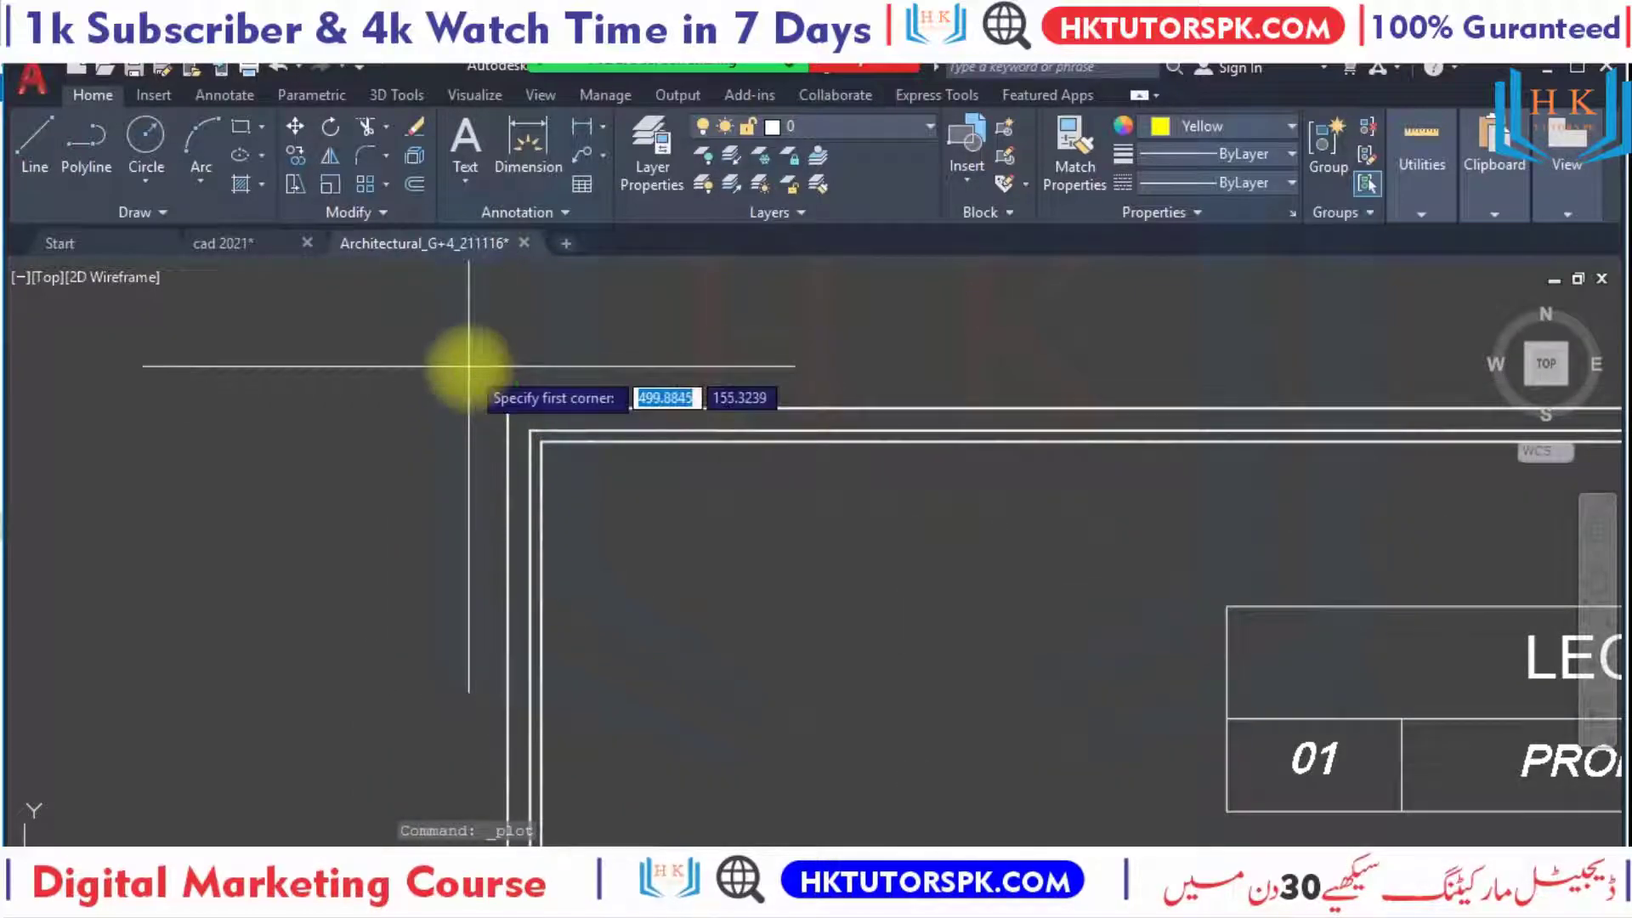
scroll(485, 374, "down", 2)
scroll(510, 425, "down", 2)
left_click(538, 465)
scroll(586, 476, "down", 2)
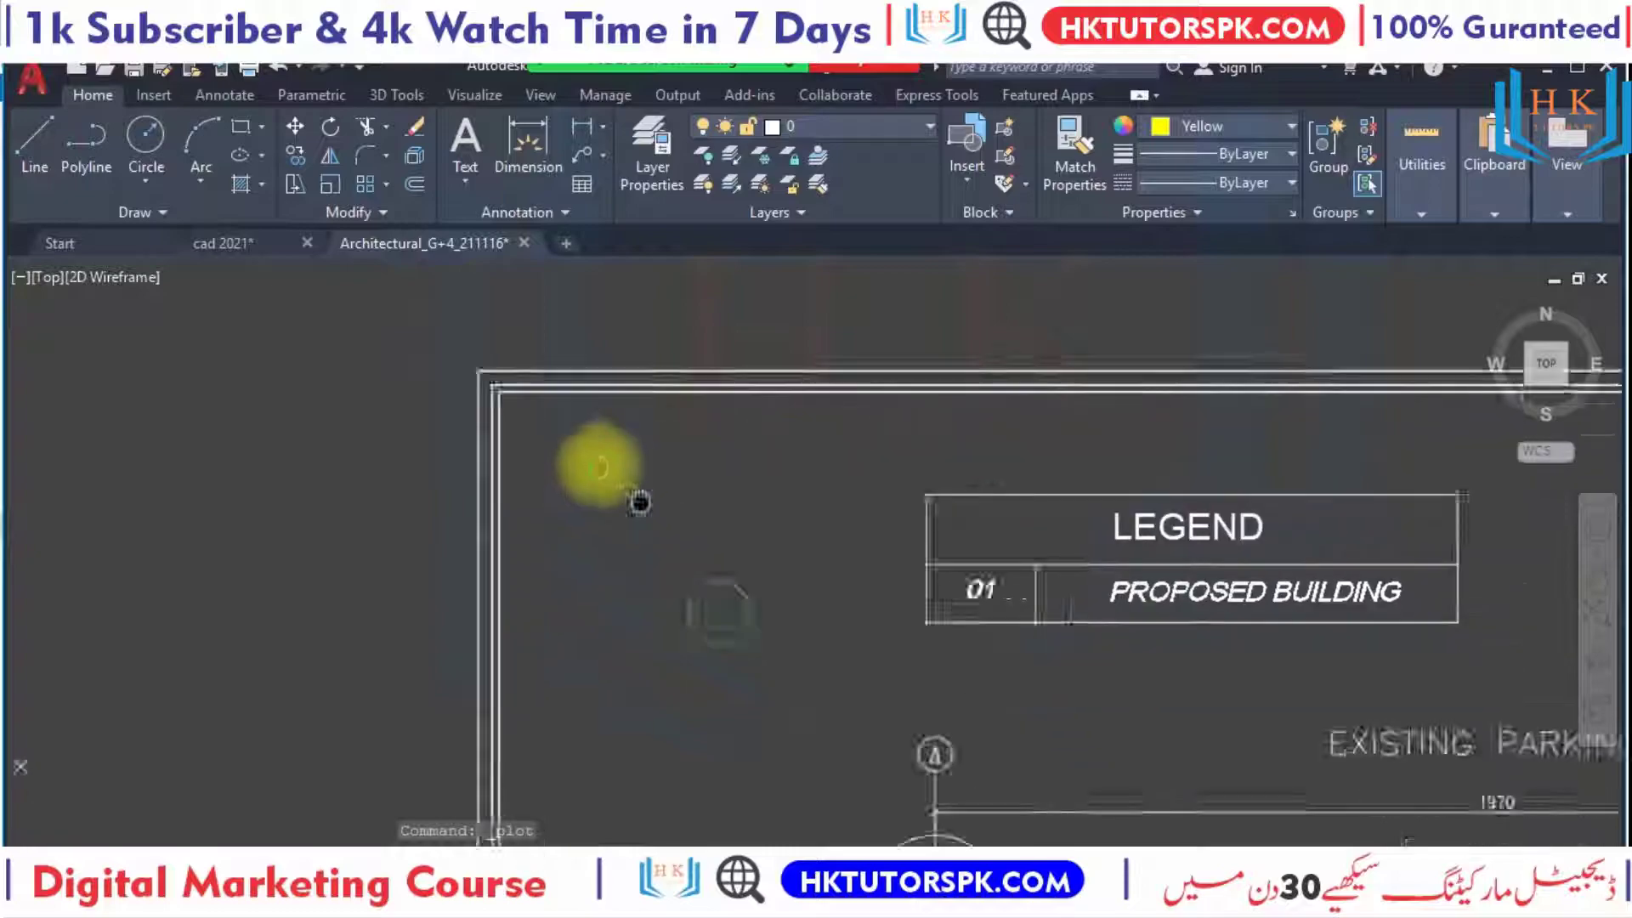
scroll(689, 570, "down", 3)
scroll(629, 527, "down", 2)
scroll(935, 637, "up", 1)
scroll(1064, 689, "up", 2)
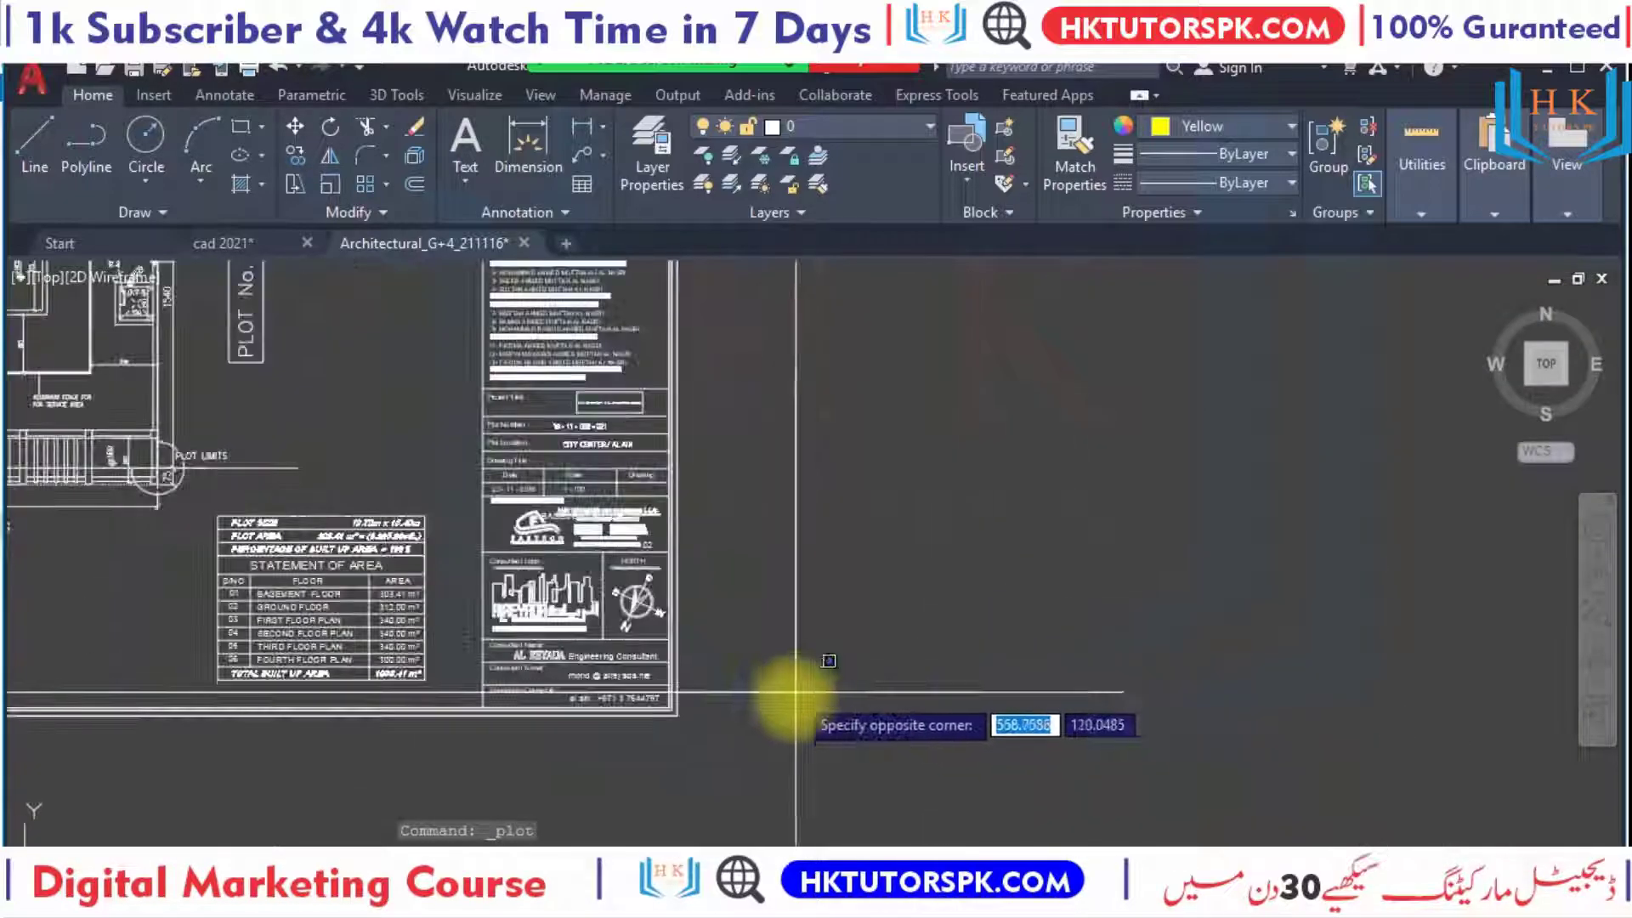
scroll(794, 692, "up", 2)
scroll(655, 754, "up", 3)
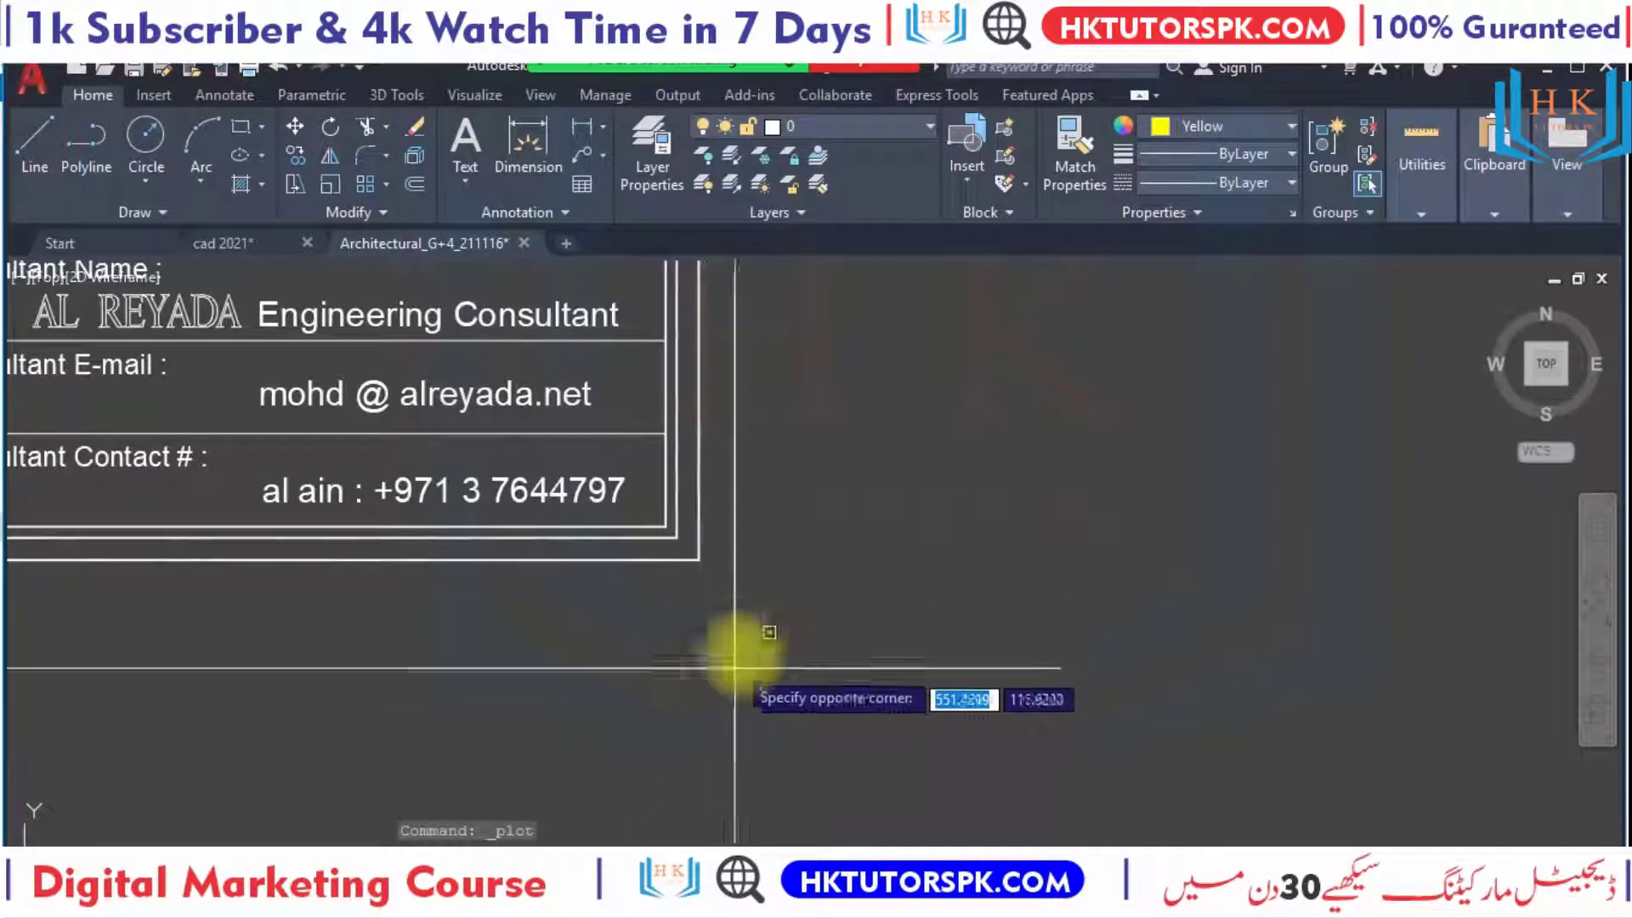
left_click(733, 612)
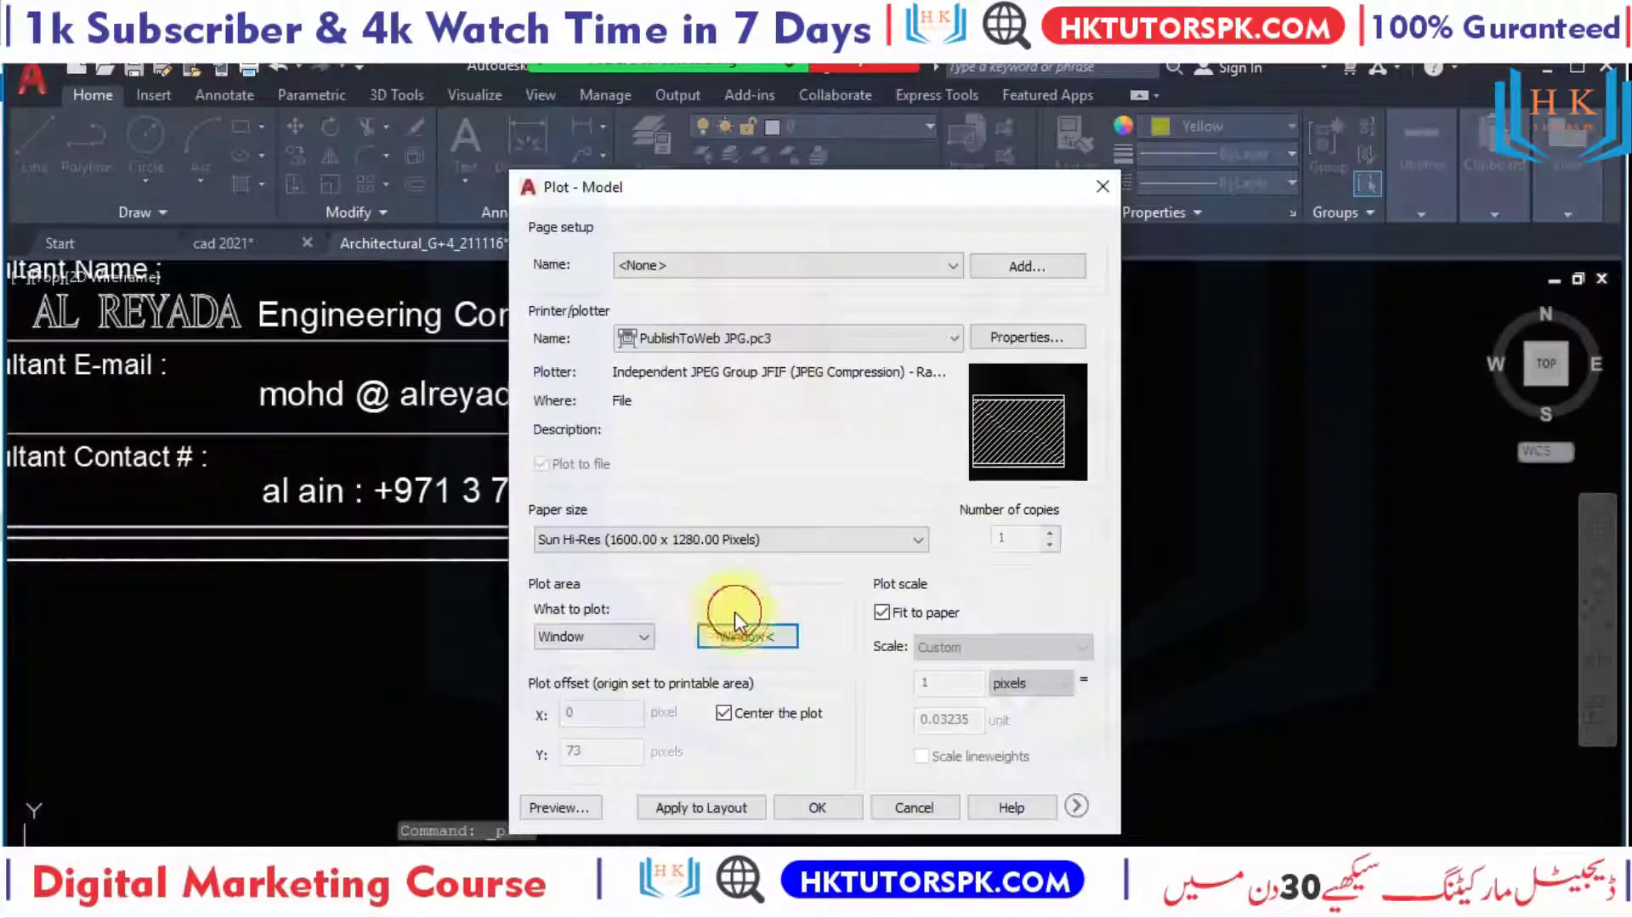
left_click(583, 809)
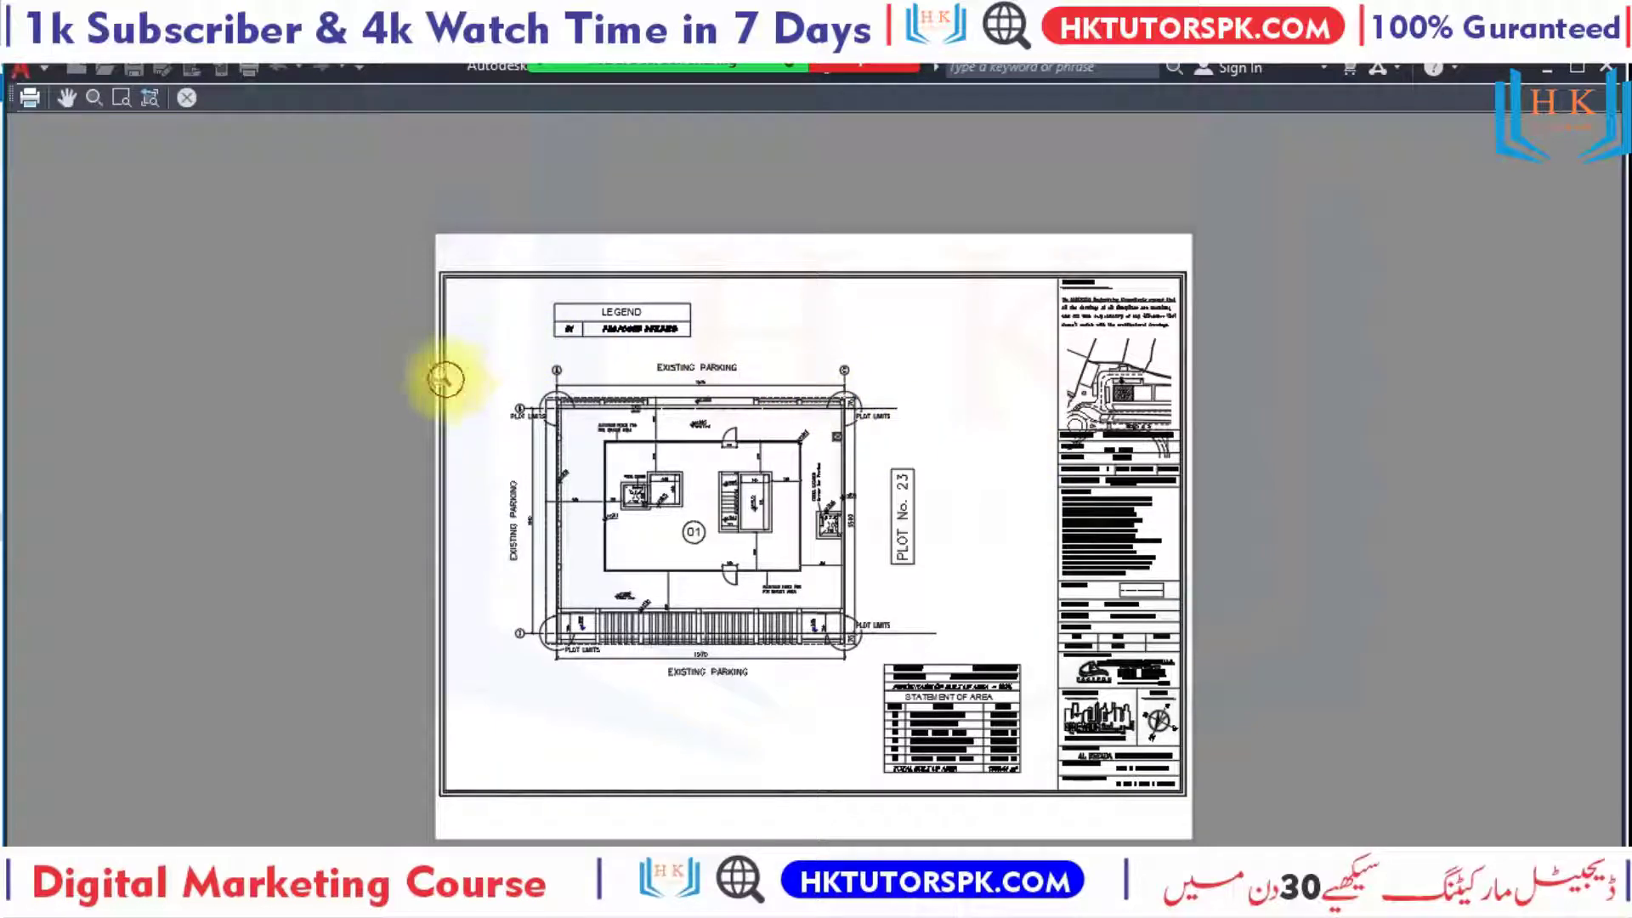
scroll(474, 413, "up", 2)
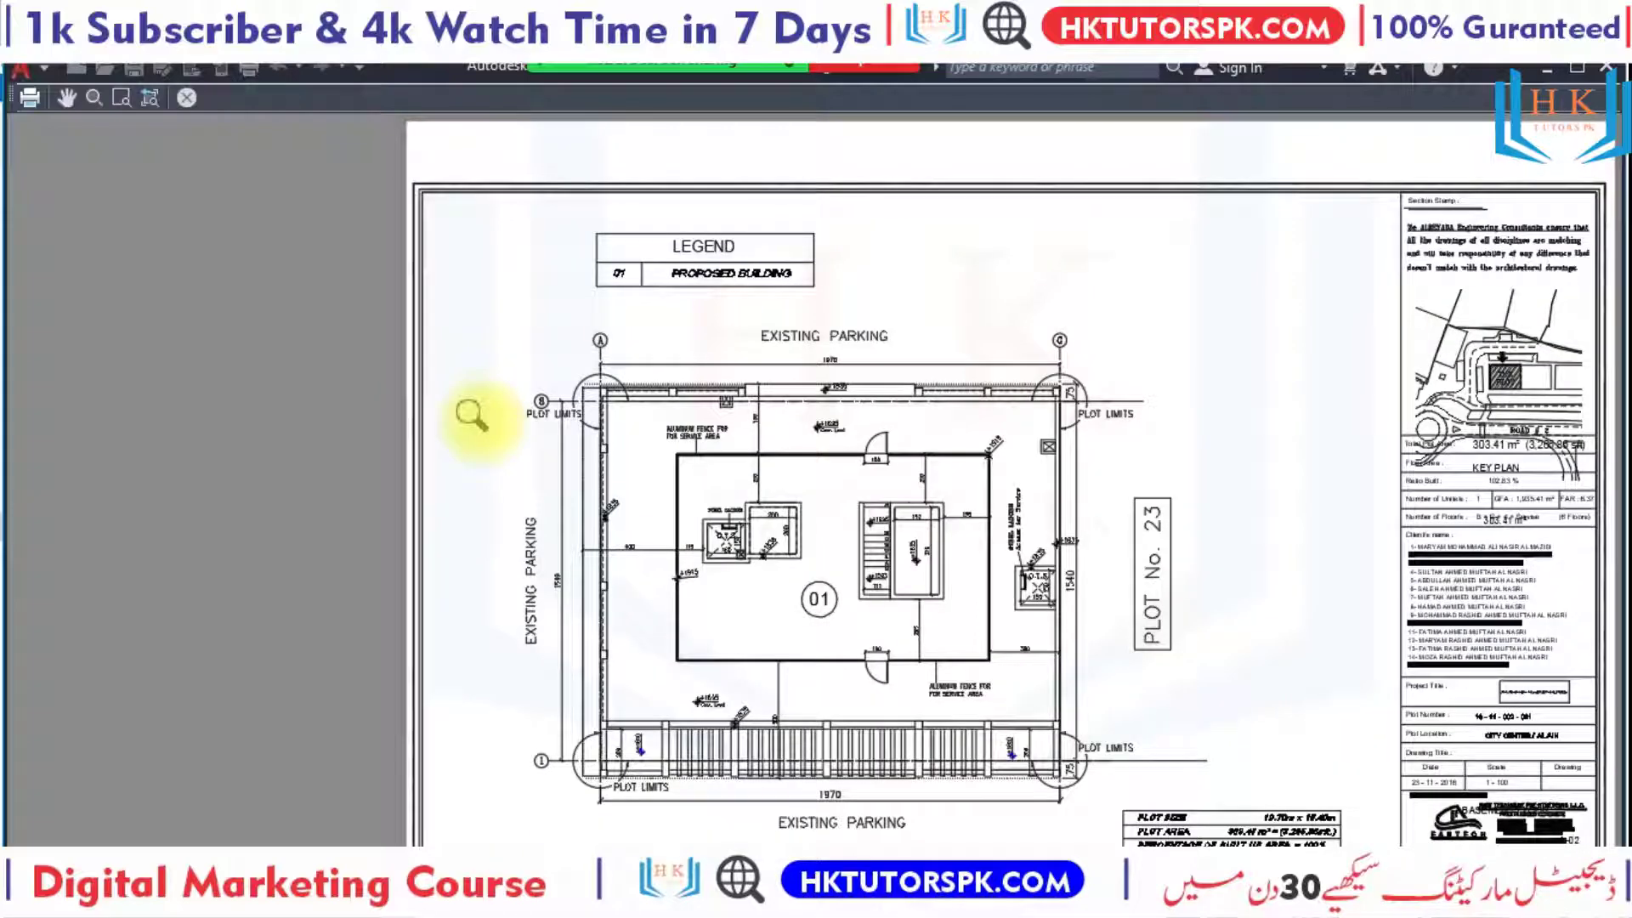
scroll(474, 413, "down", 3)
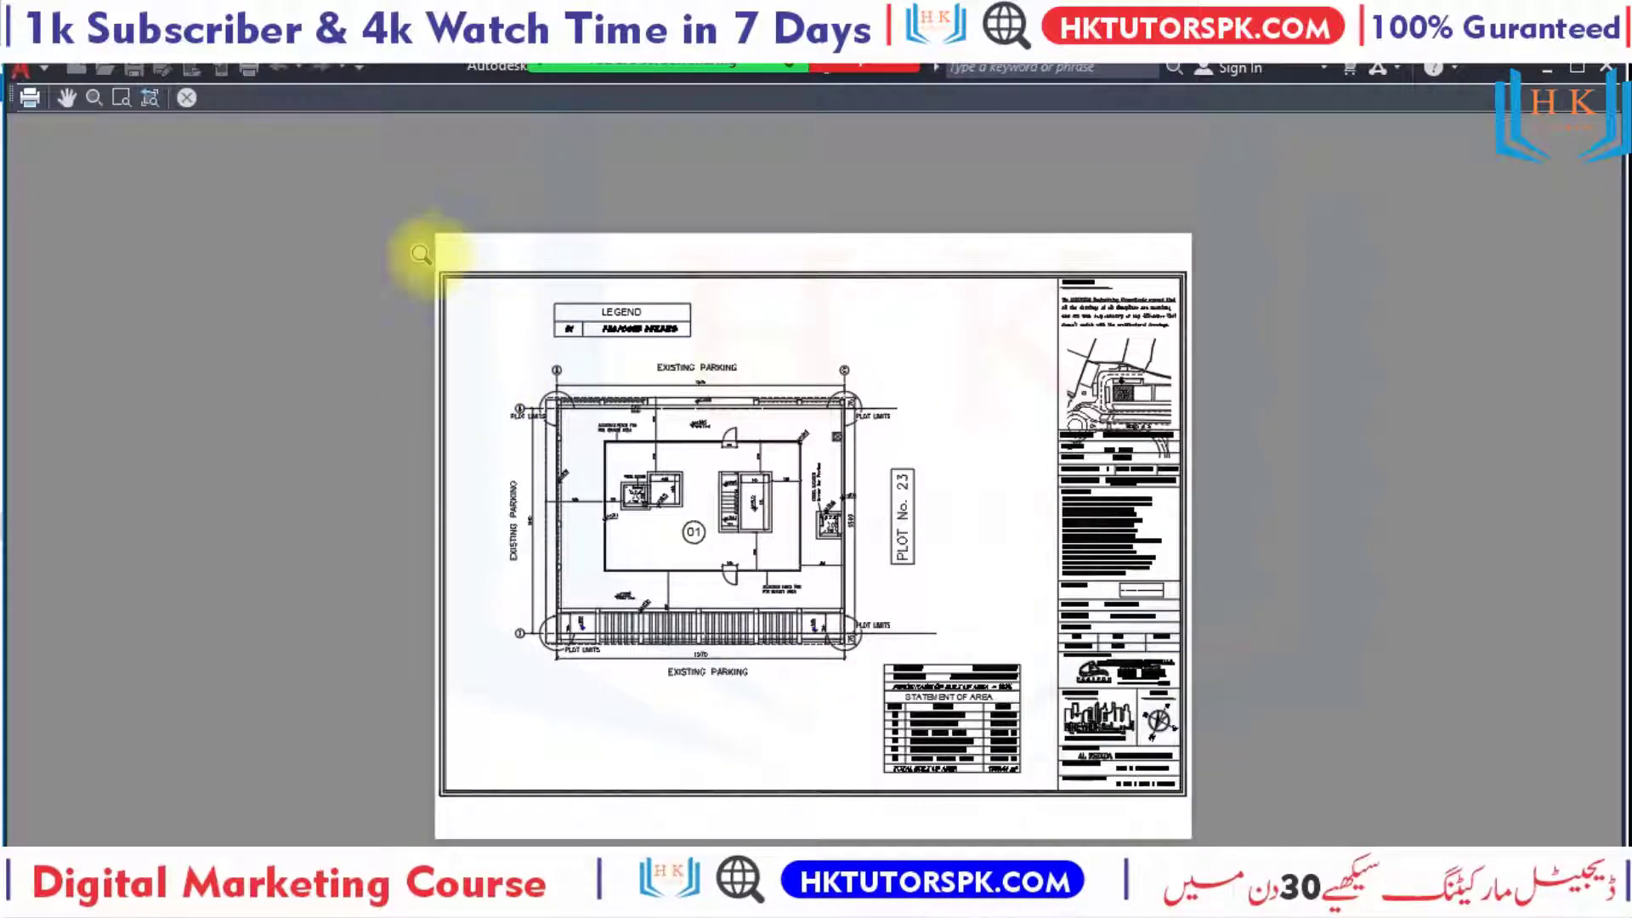
scroll(446, 238, "up", 3)
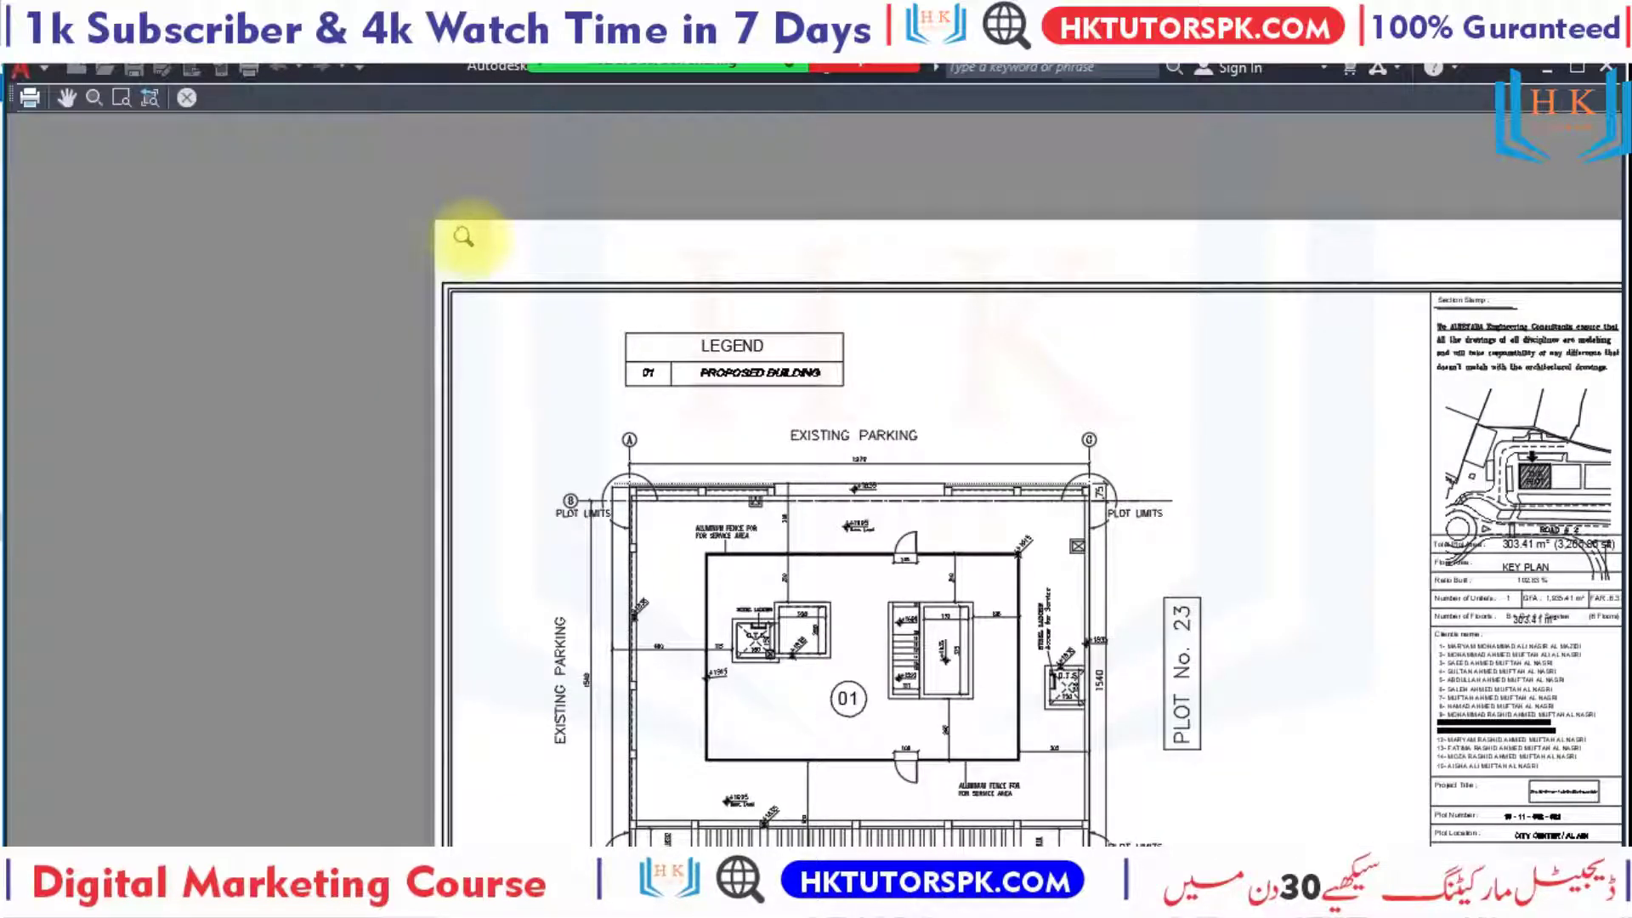
scroll(667, 270, "down", 3)
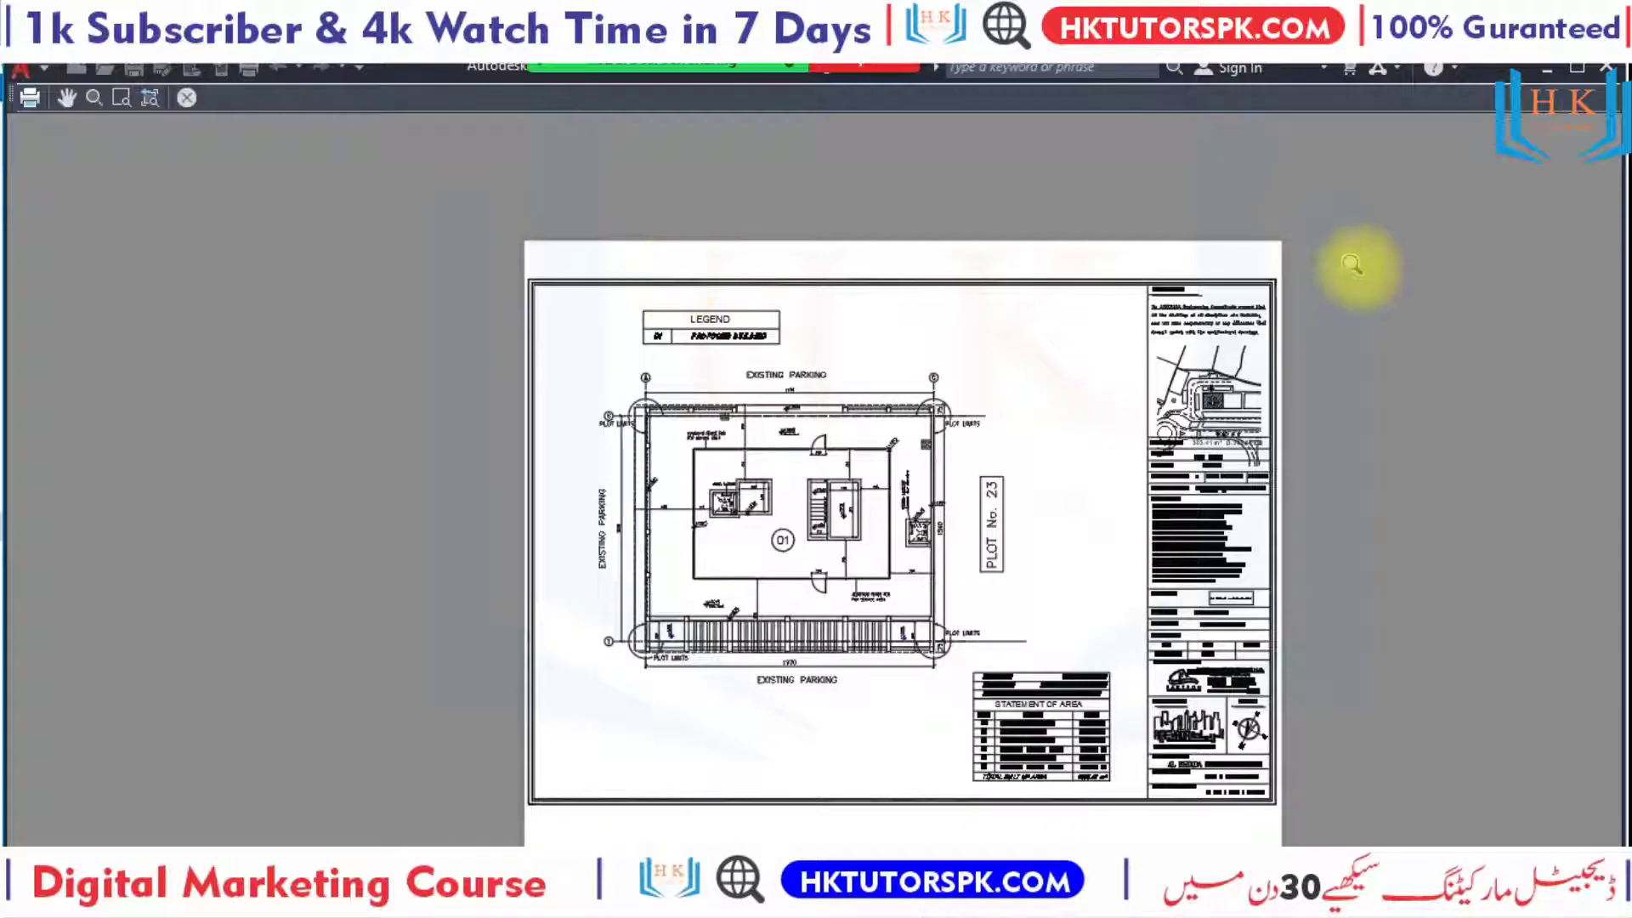
scroll(1254, 595, "down", 1)
scroll(1190, 672, "up", 3)
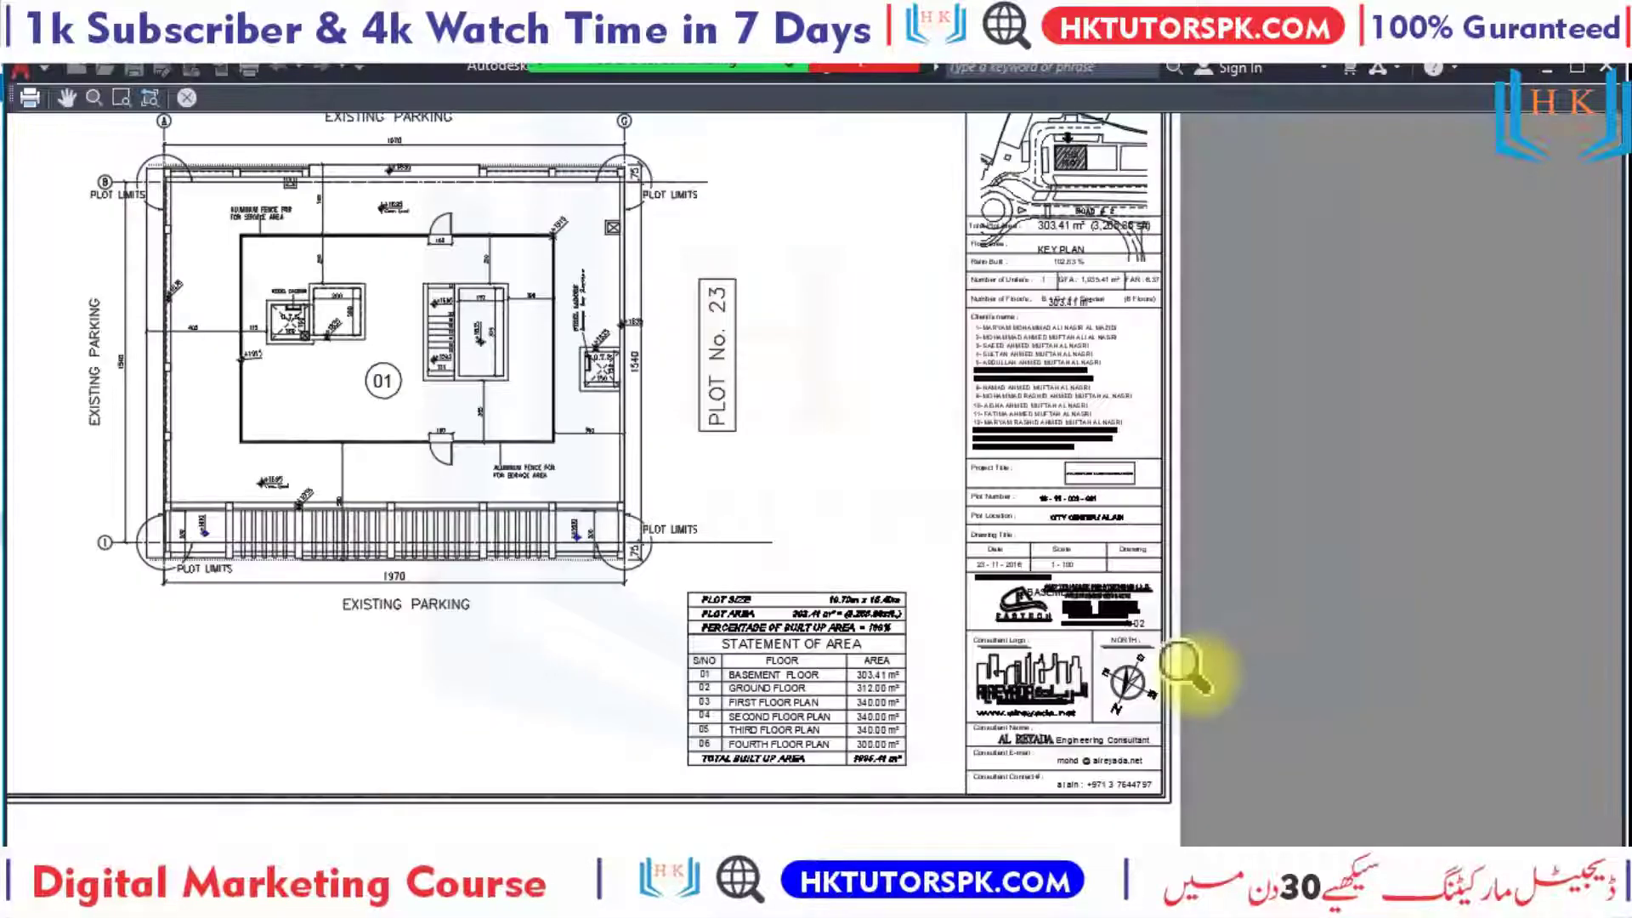
scroll(1185, 671, "down", 3)
scroll(687, 219, "down", 2)
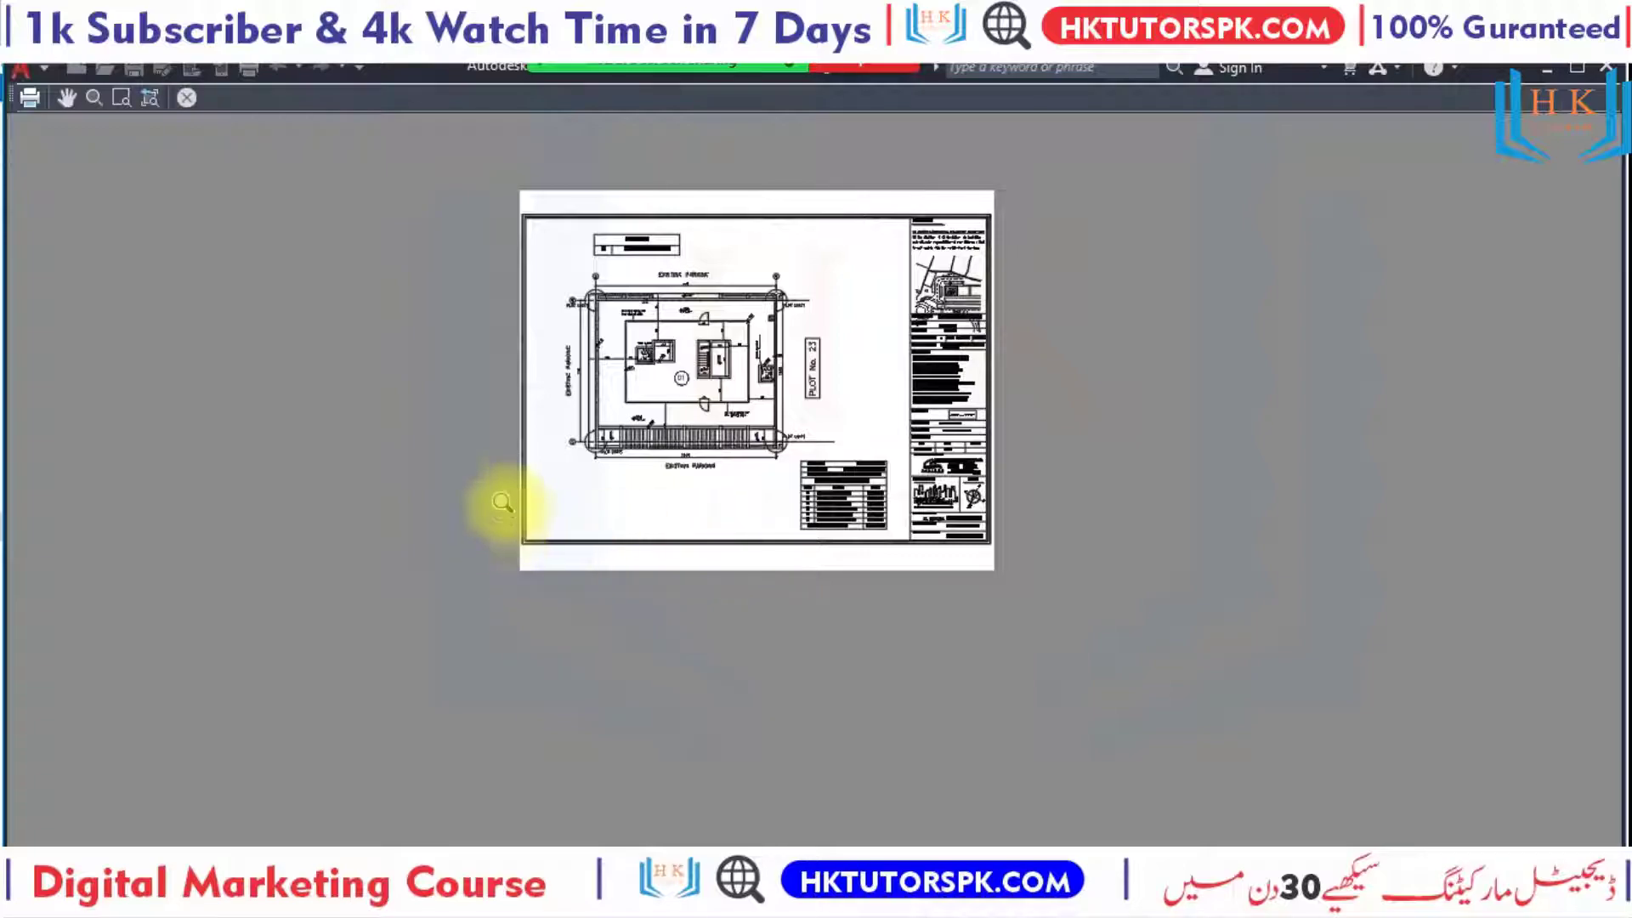
scroll(556, 459, "up", 3)
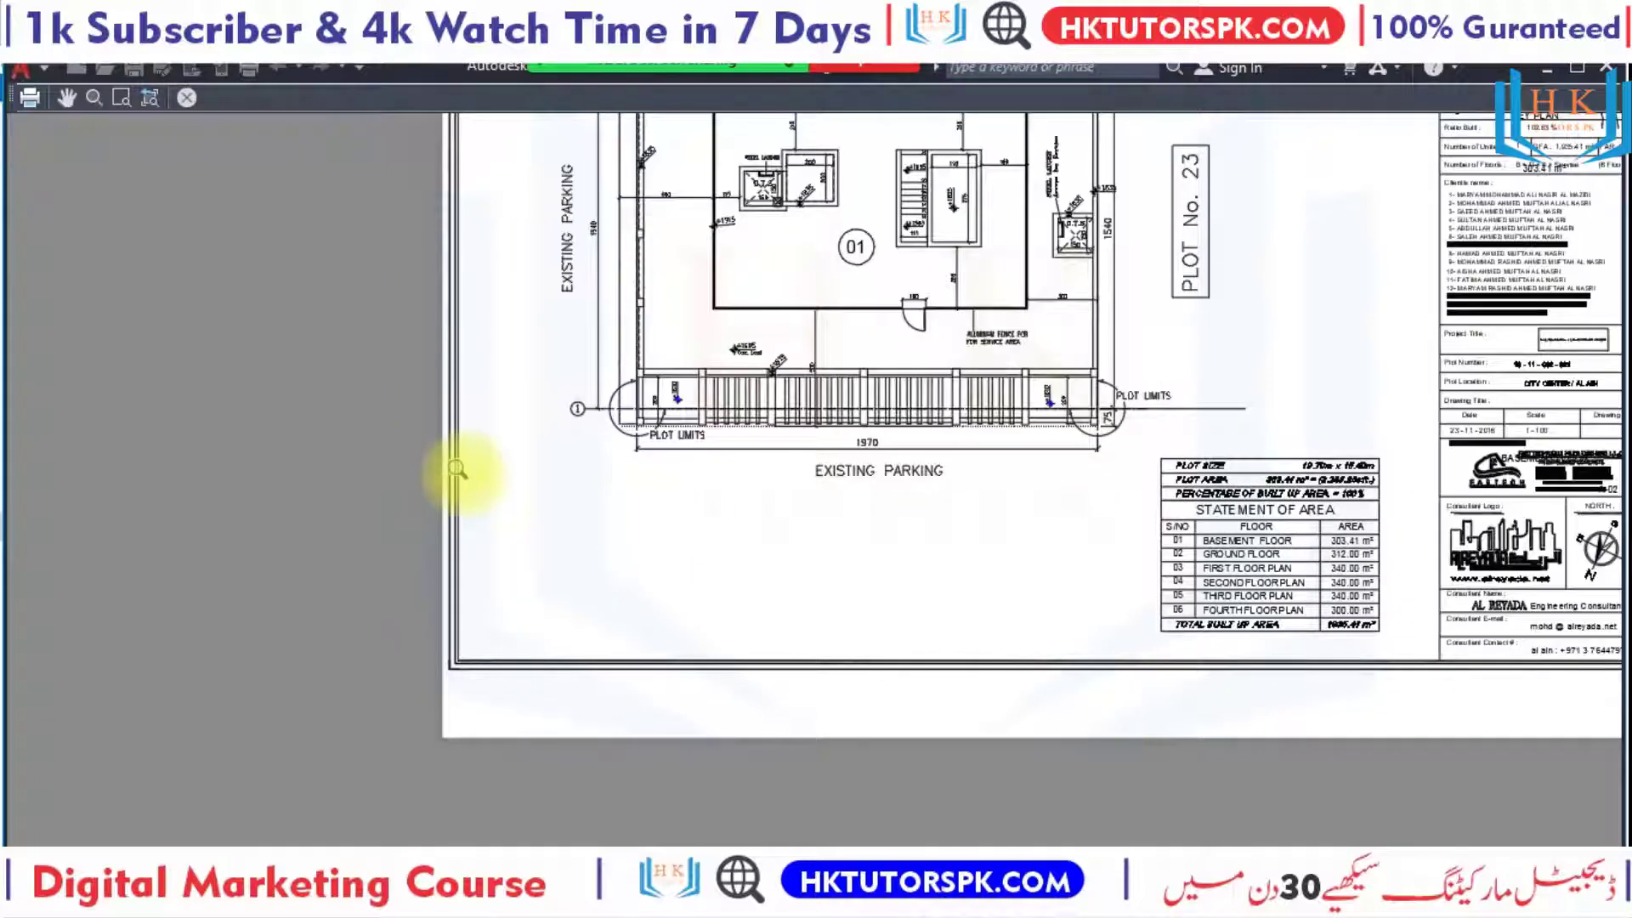
scroll(457, 468, "down", 2)
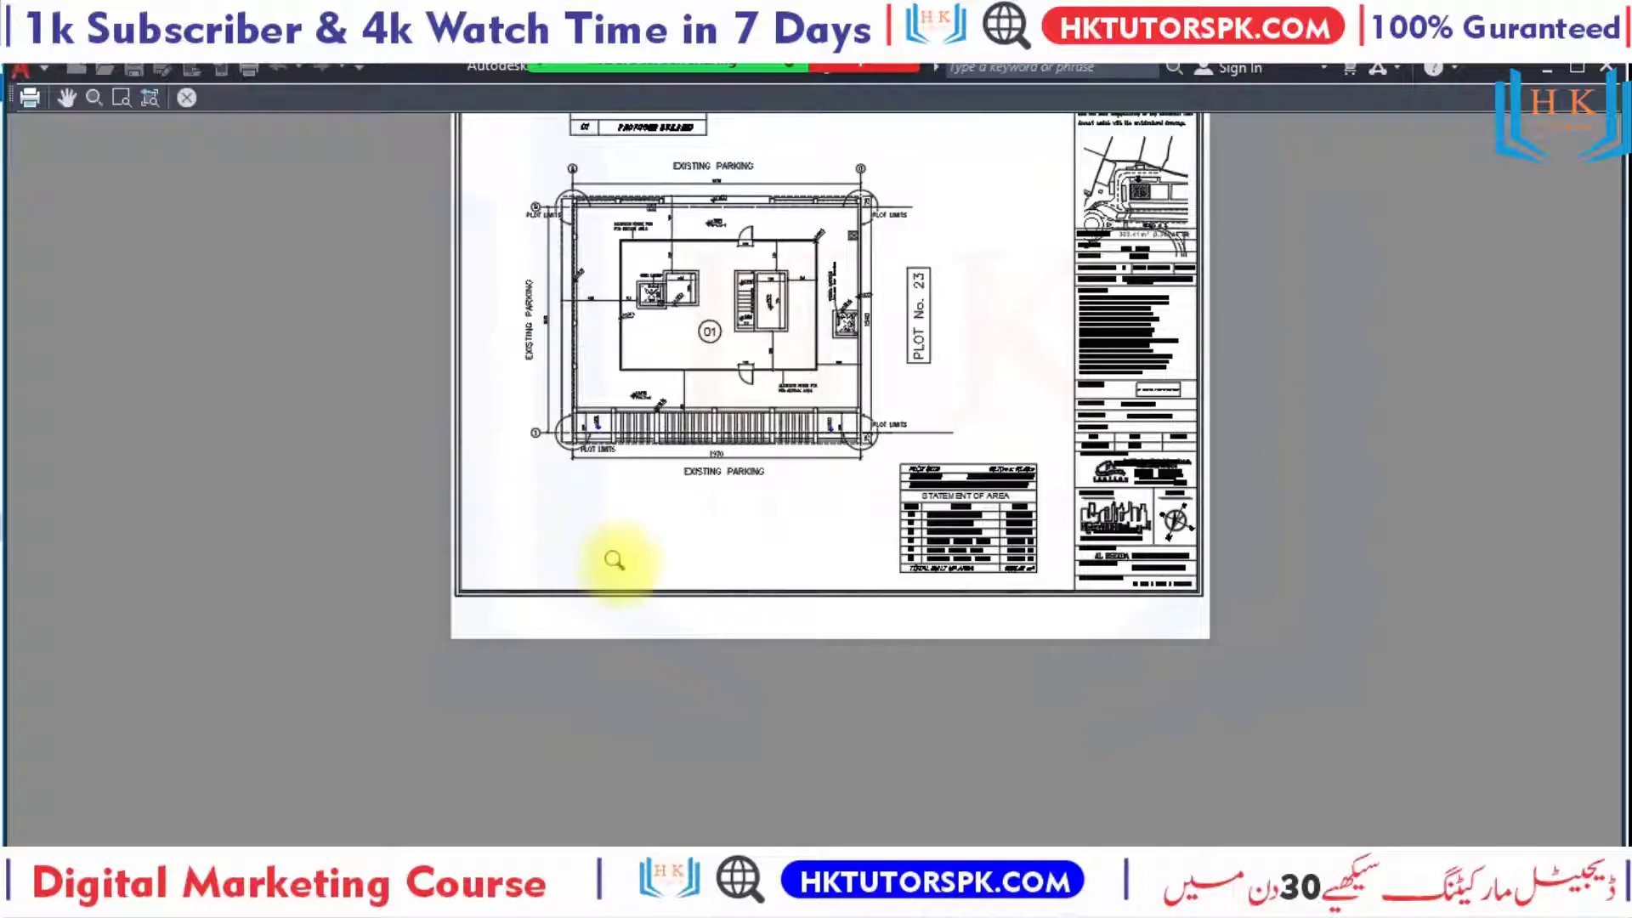
scroll(637, 583, "down", 2)
scroll(880, 531, "up", 2)
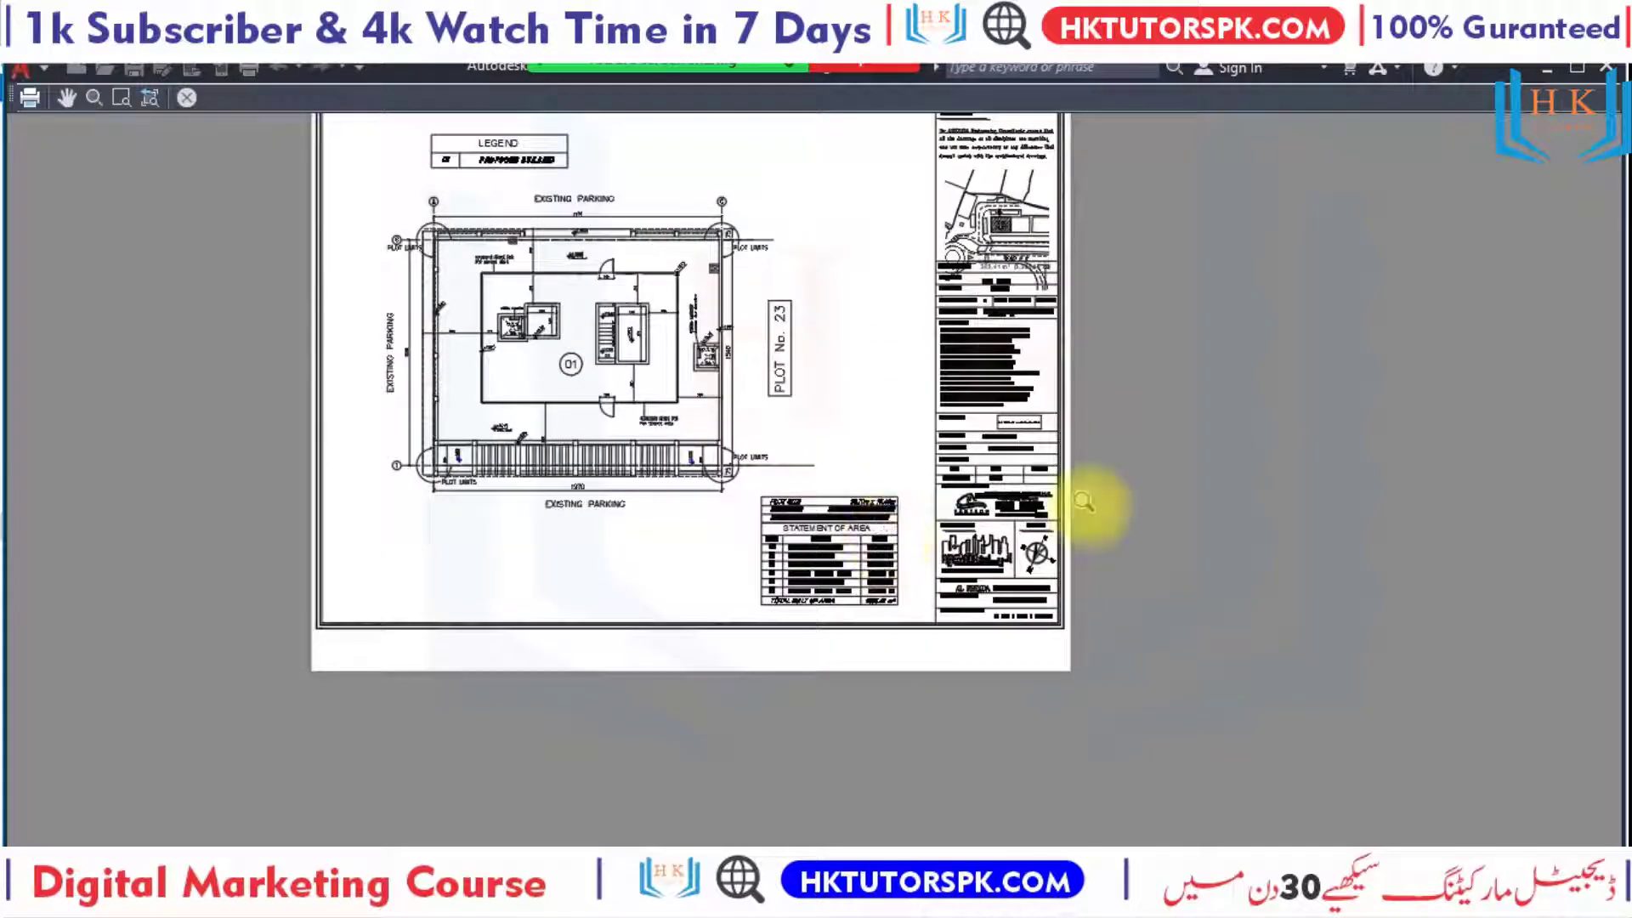
scroll(978, 586, "up", 2)
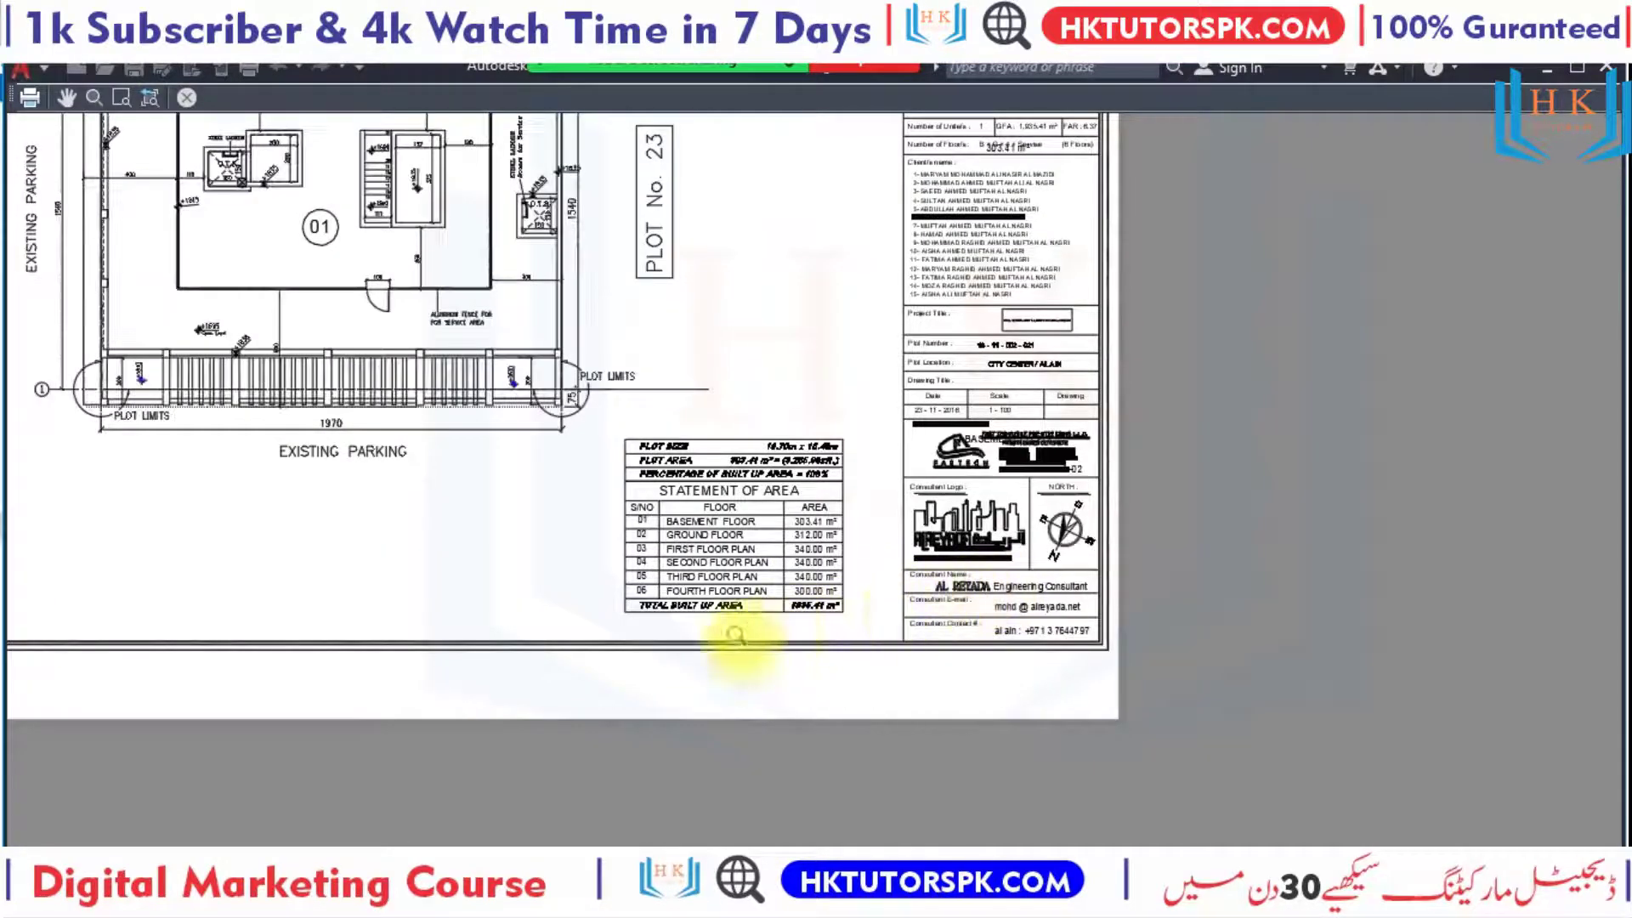
scroll(728, 644, "down", 2)
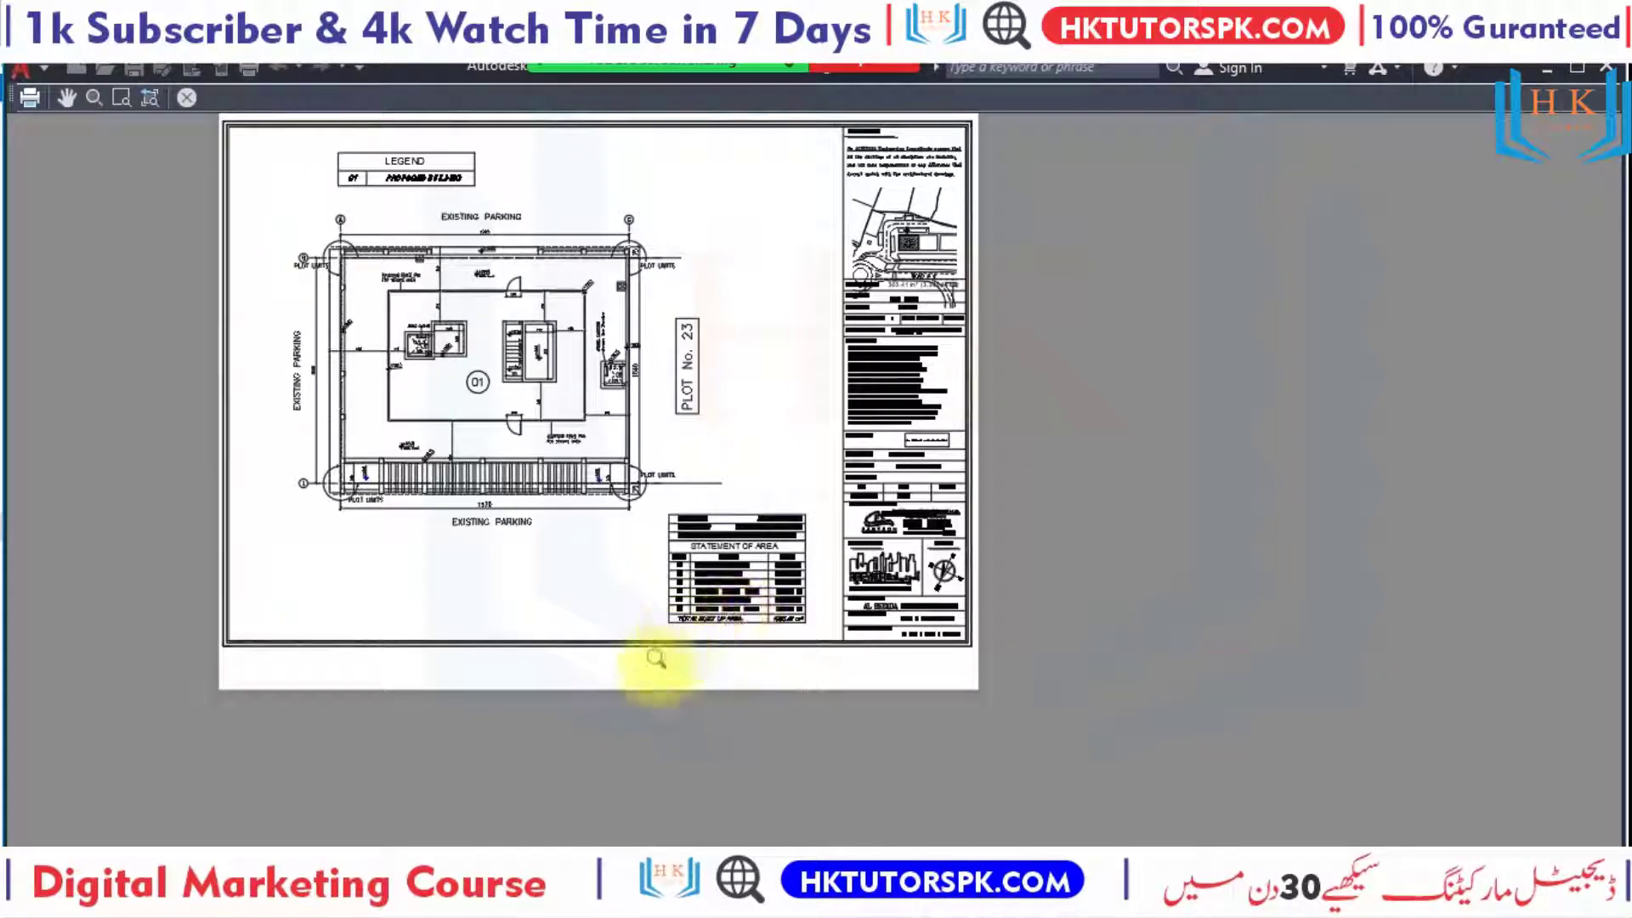
scroll(799, 552, "down", 1)
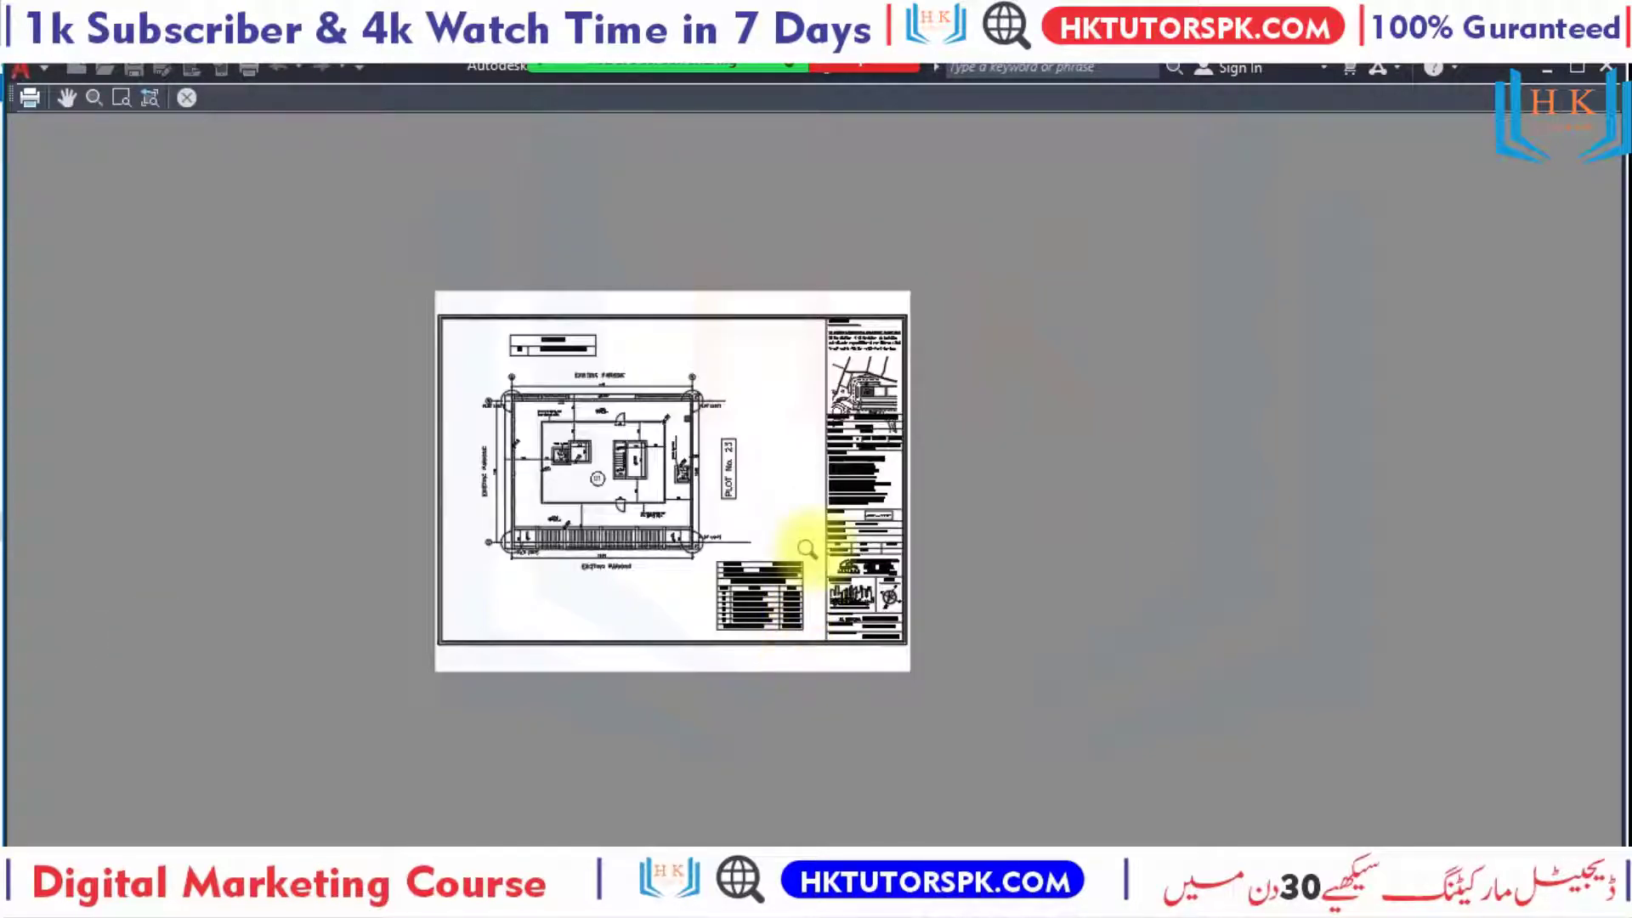
scroll(795, 544, "up", 1)
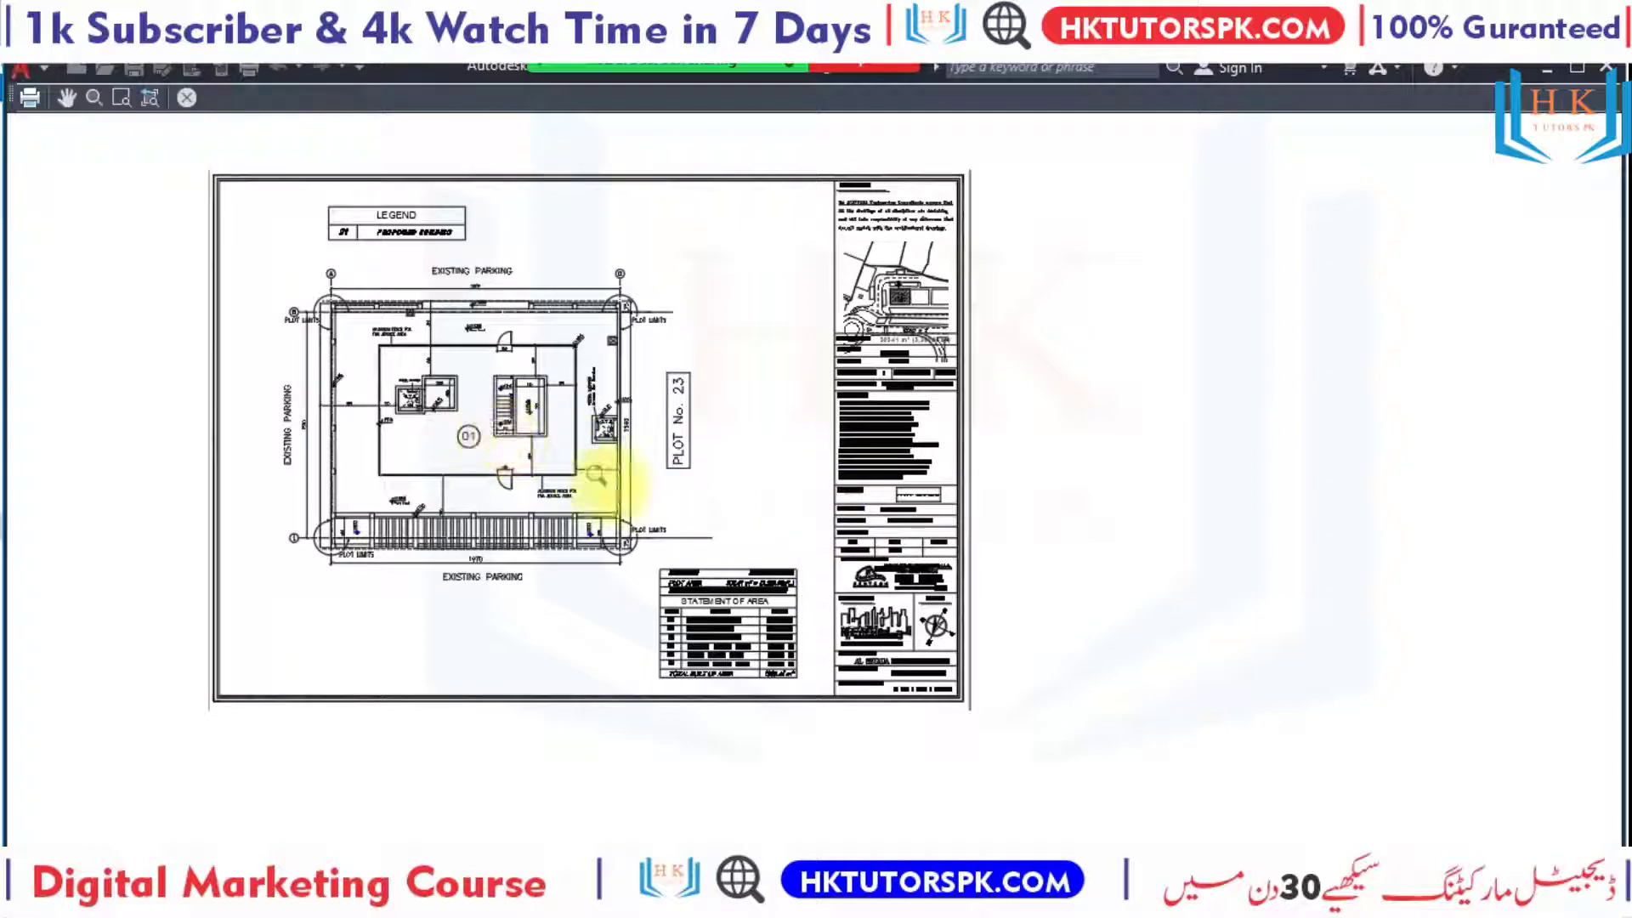
scroll(553, 450, "up", 2)
key("Escape")
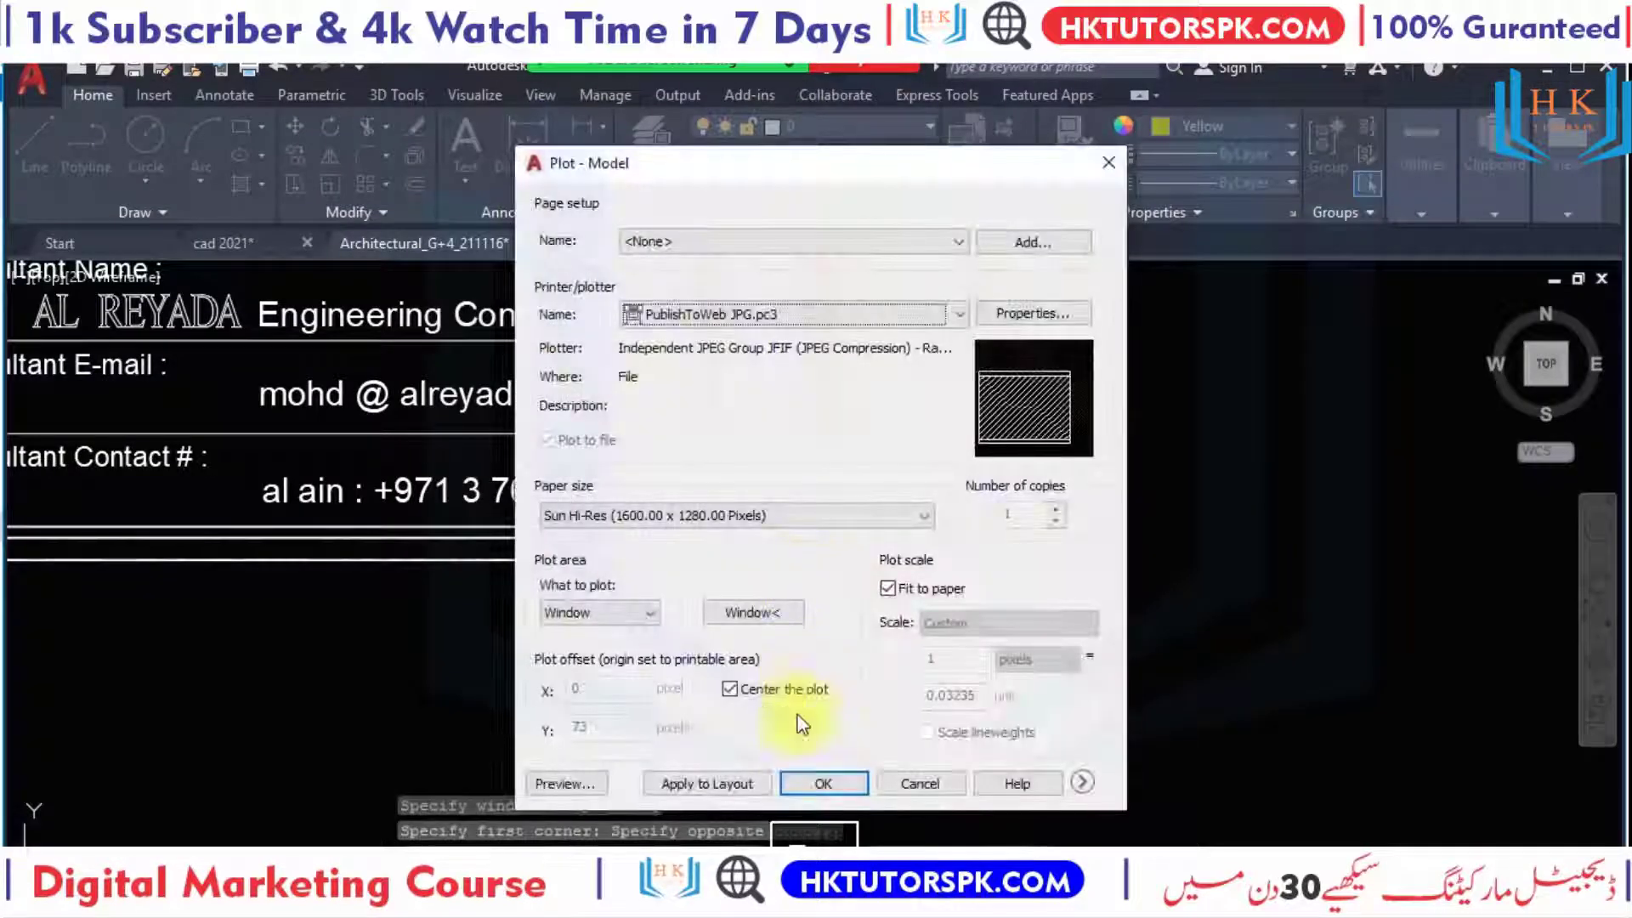
Confirm the plot and set the Browse for Plot File location to the Desktop.
left_click(837, 777)
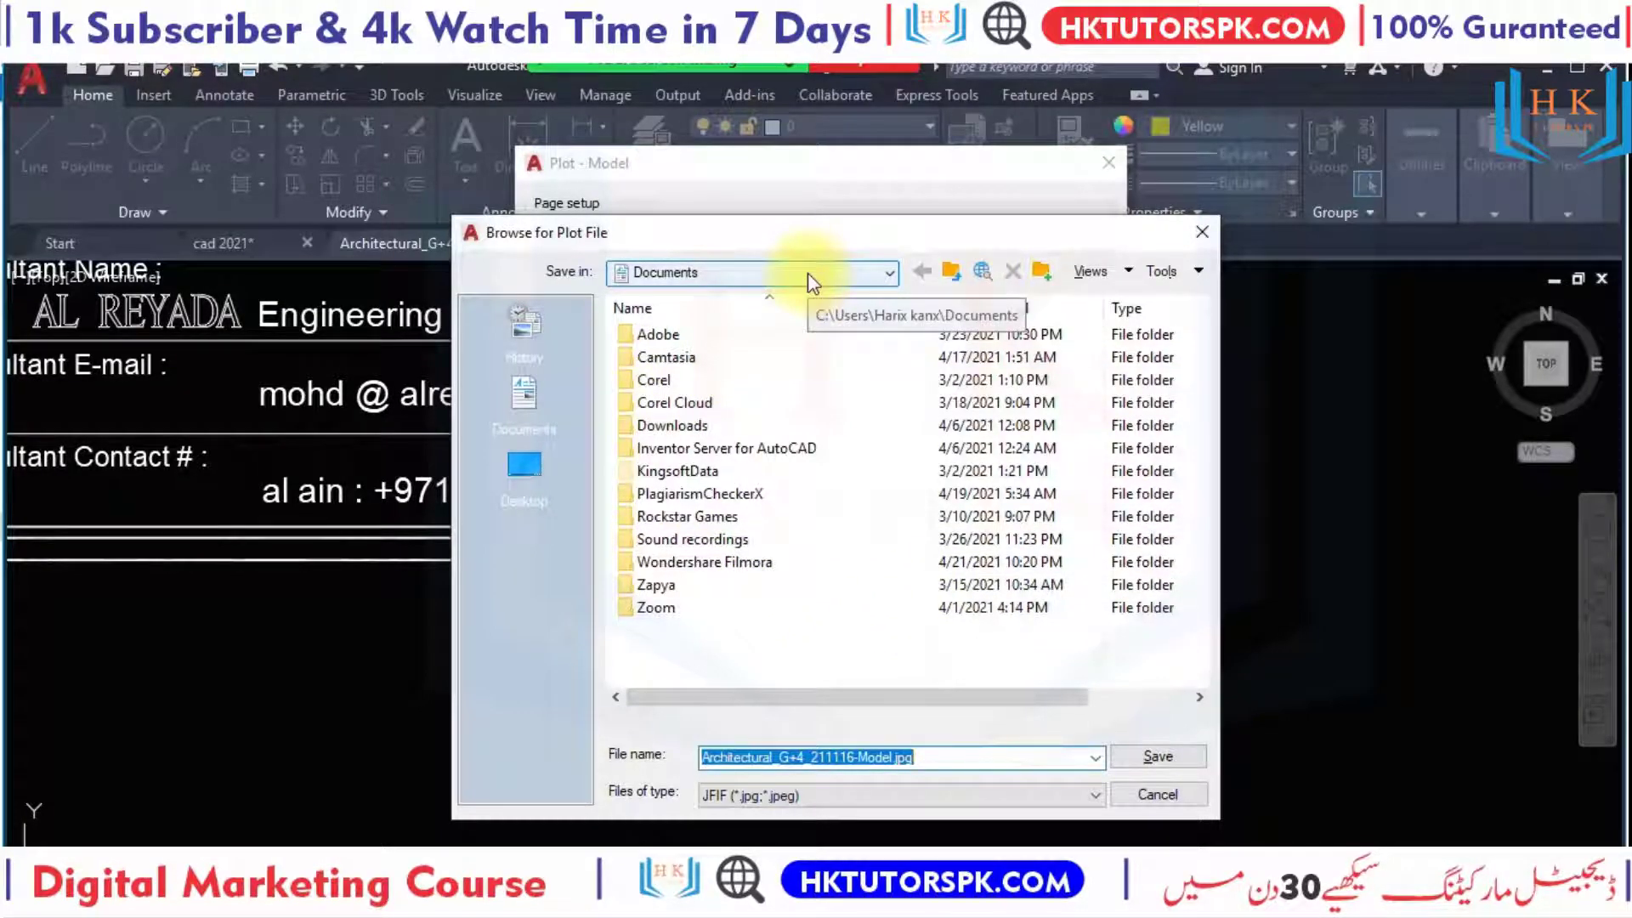
left_click(523, 488)
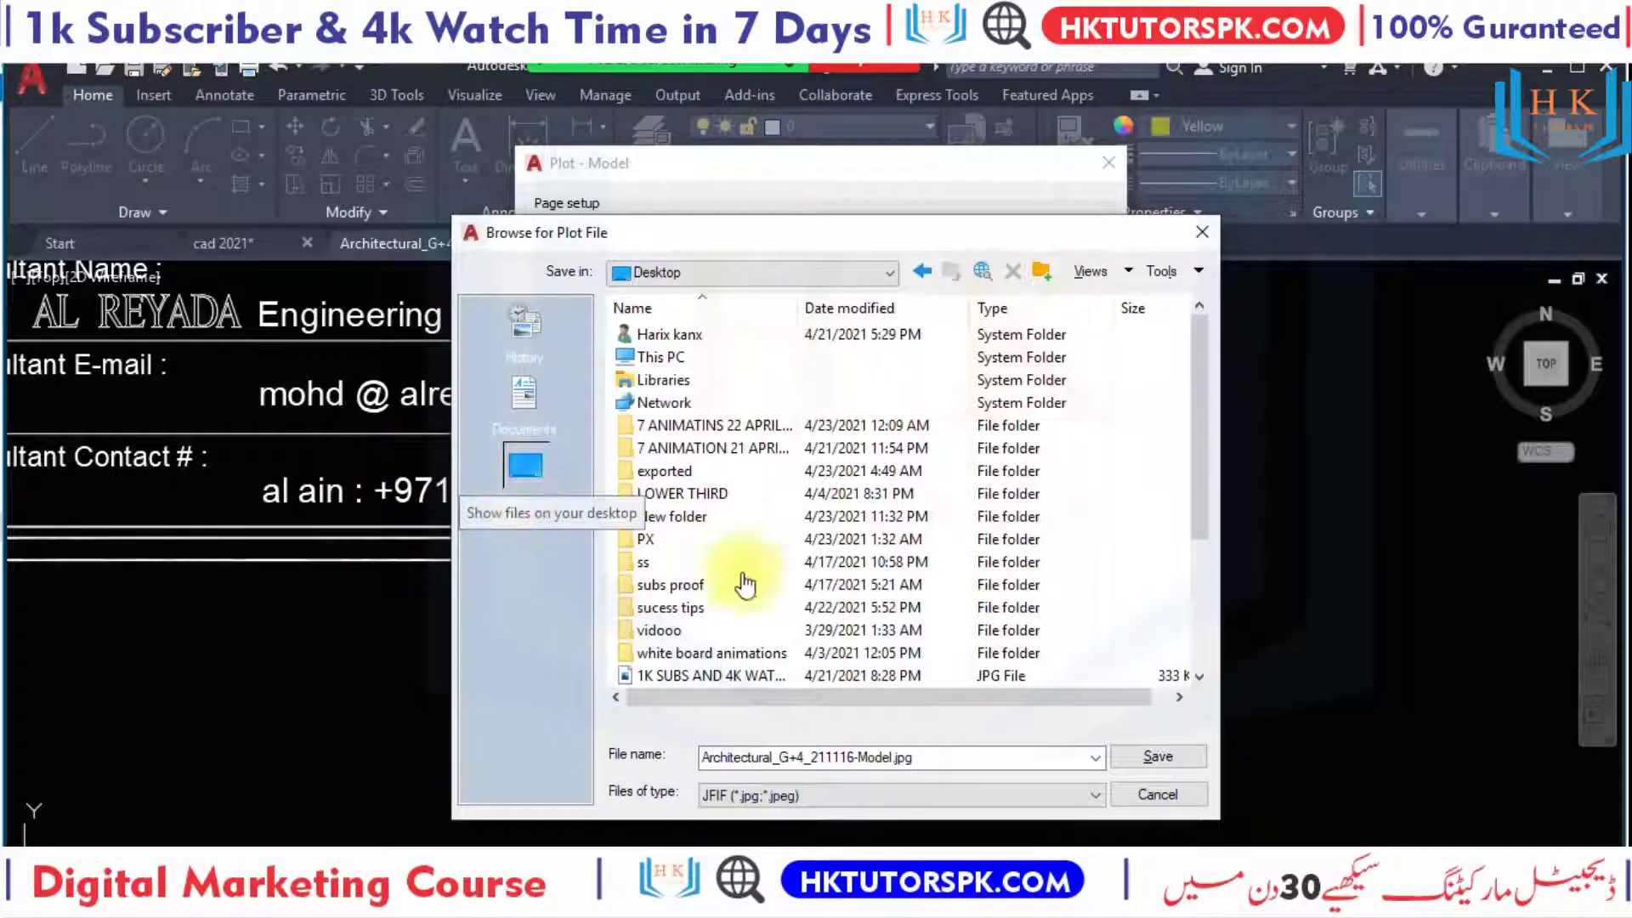
left_click(987, 763)
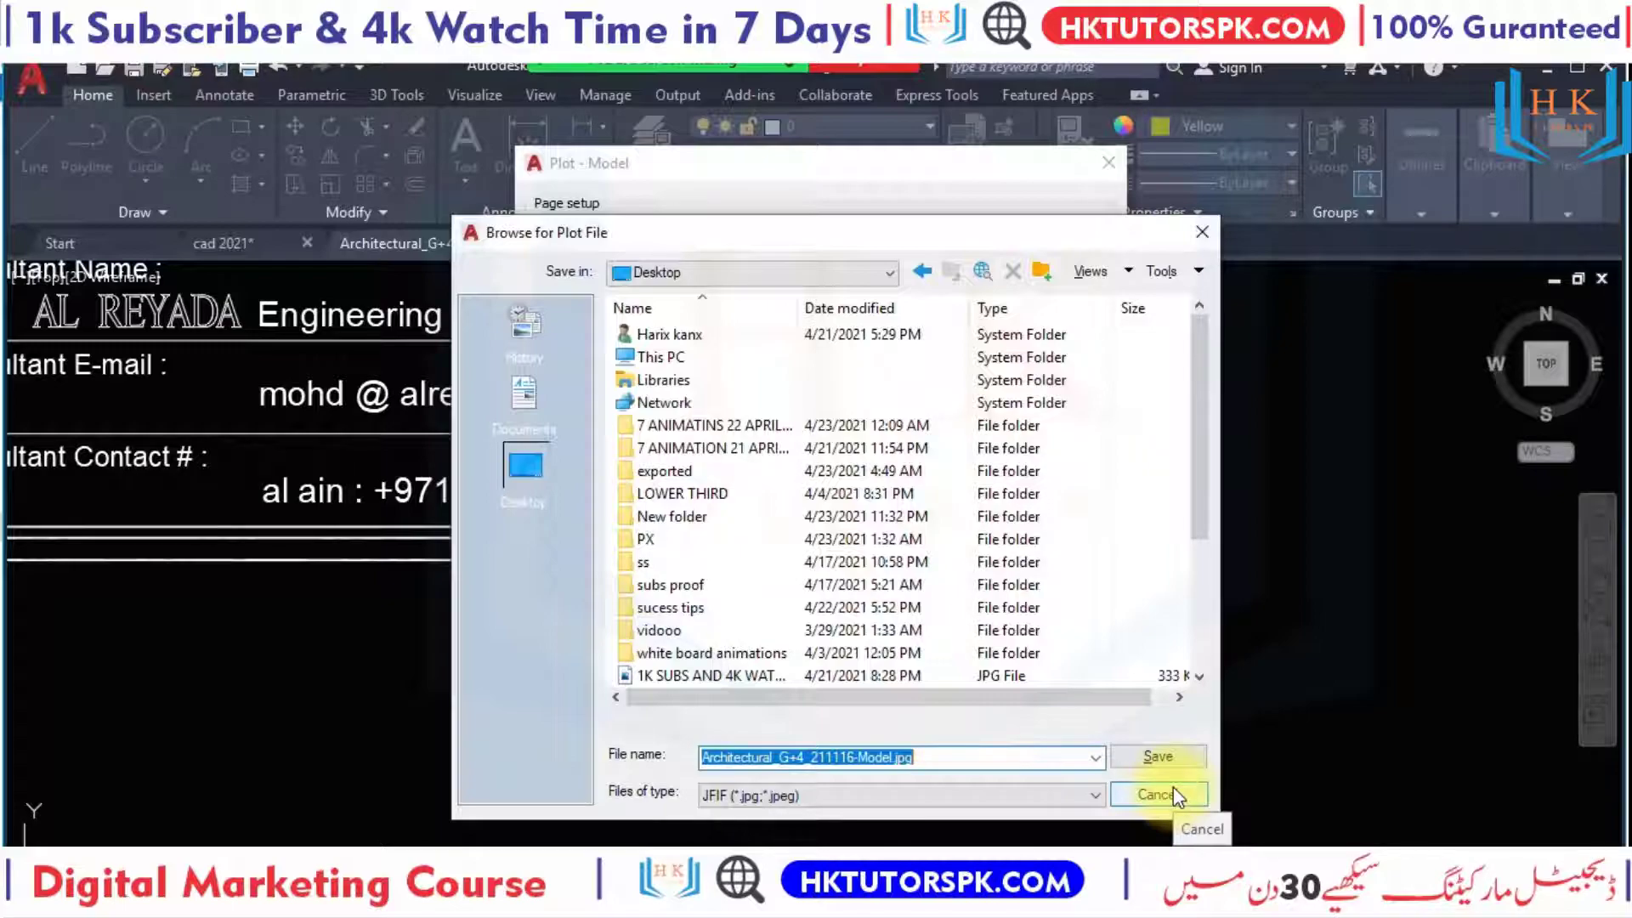
scroll(1057, 528, "down", 1)
scroll(978, 595, "down", 2)
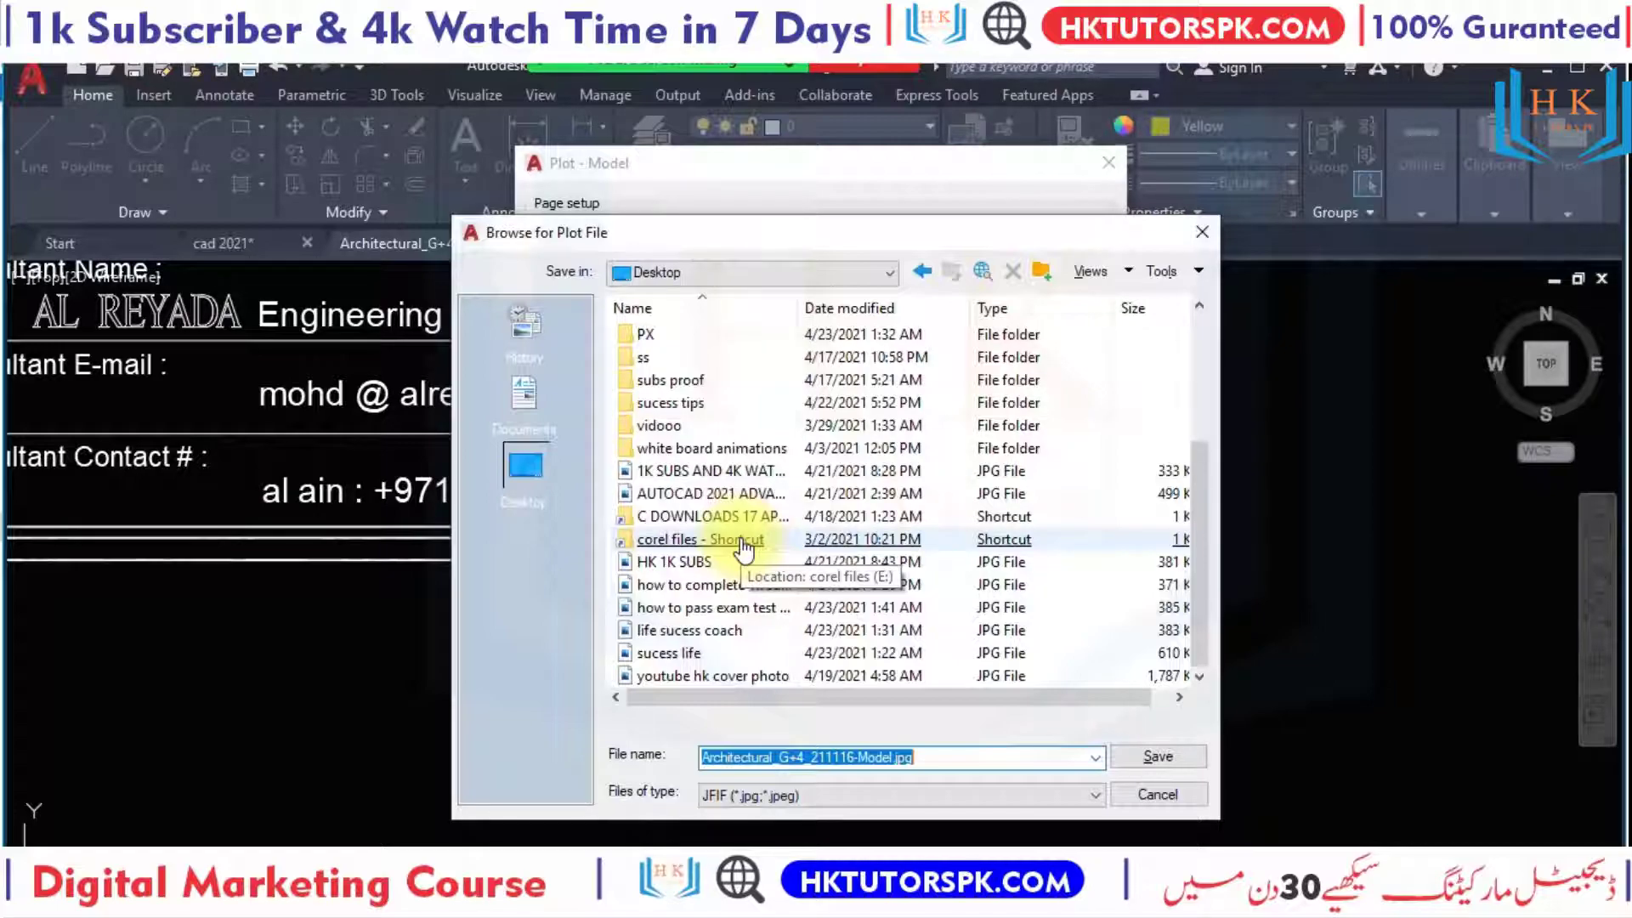
Browse the folders, return to the Desktop, and select the Architectural_G+4_211116-Model.jpg file name.
left_click(772, 453)
right_click(772, 455)
mouse_move(1007, 716)
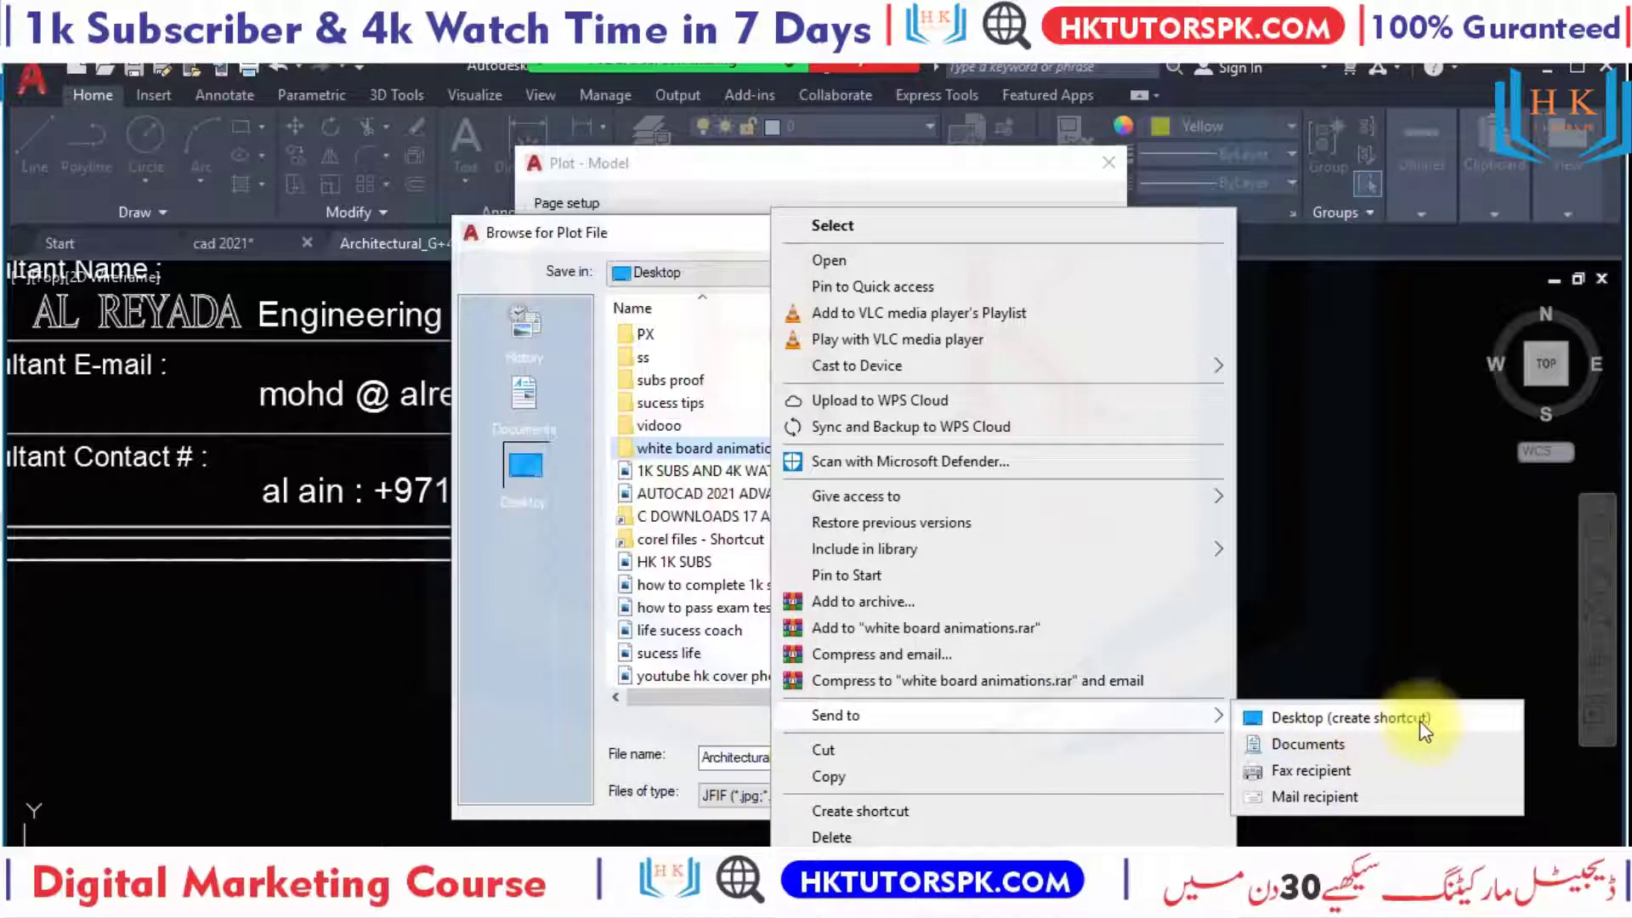
left_click(693, 230)
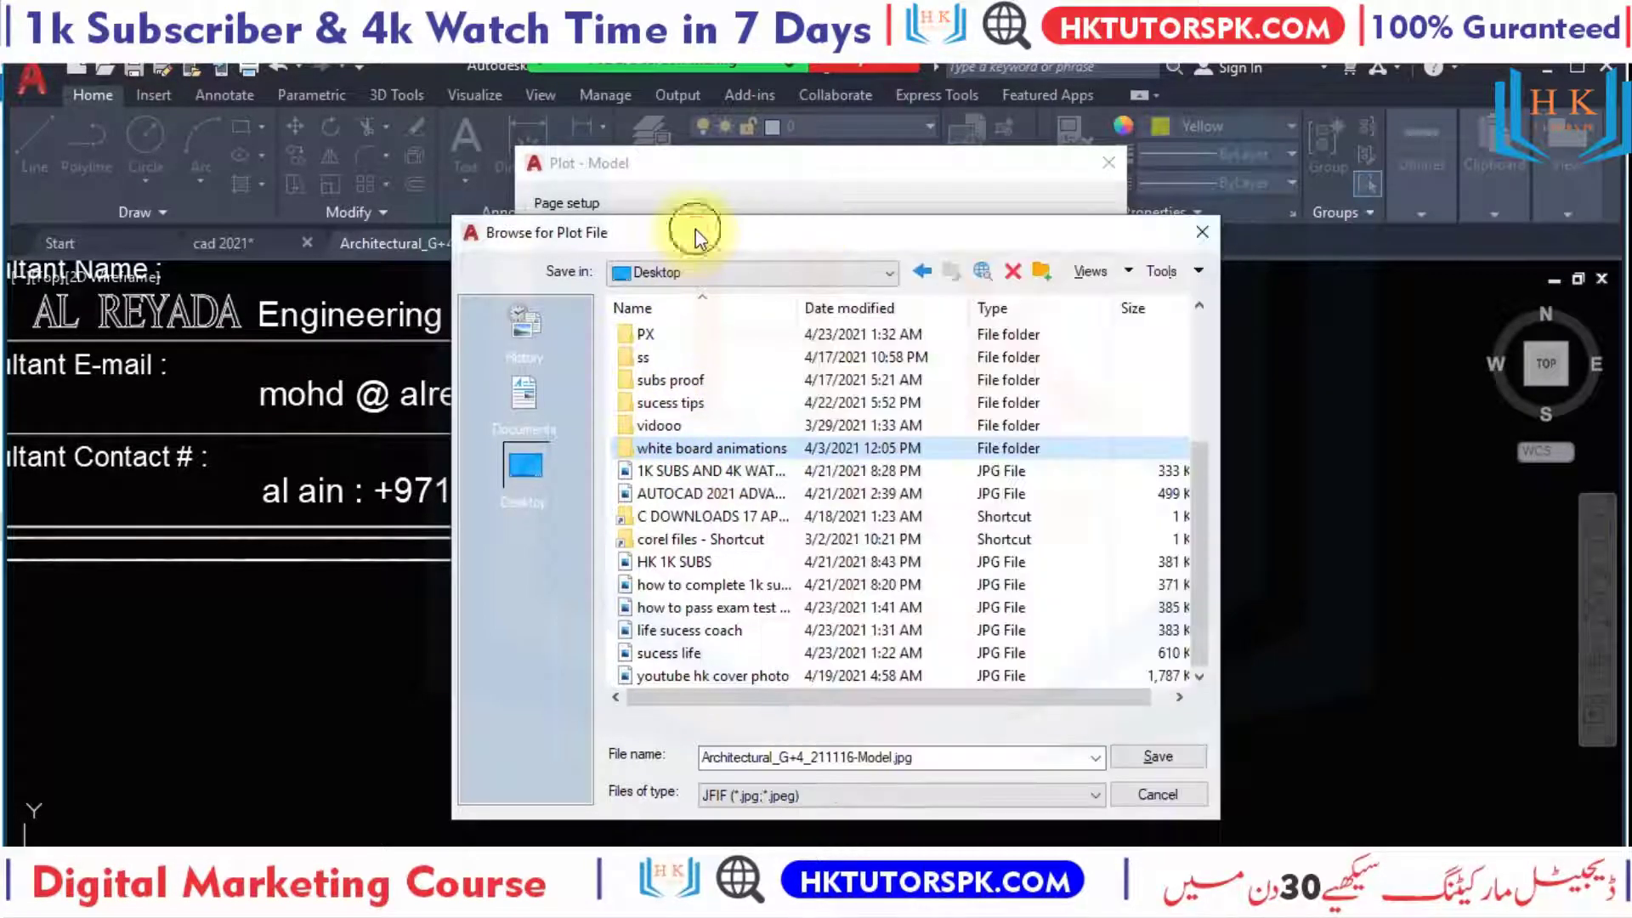
scroll(837, 528, "up", 2)
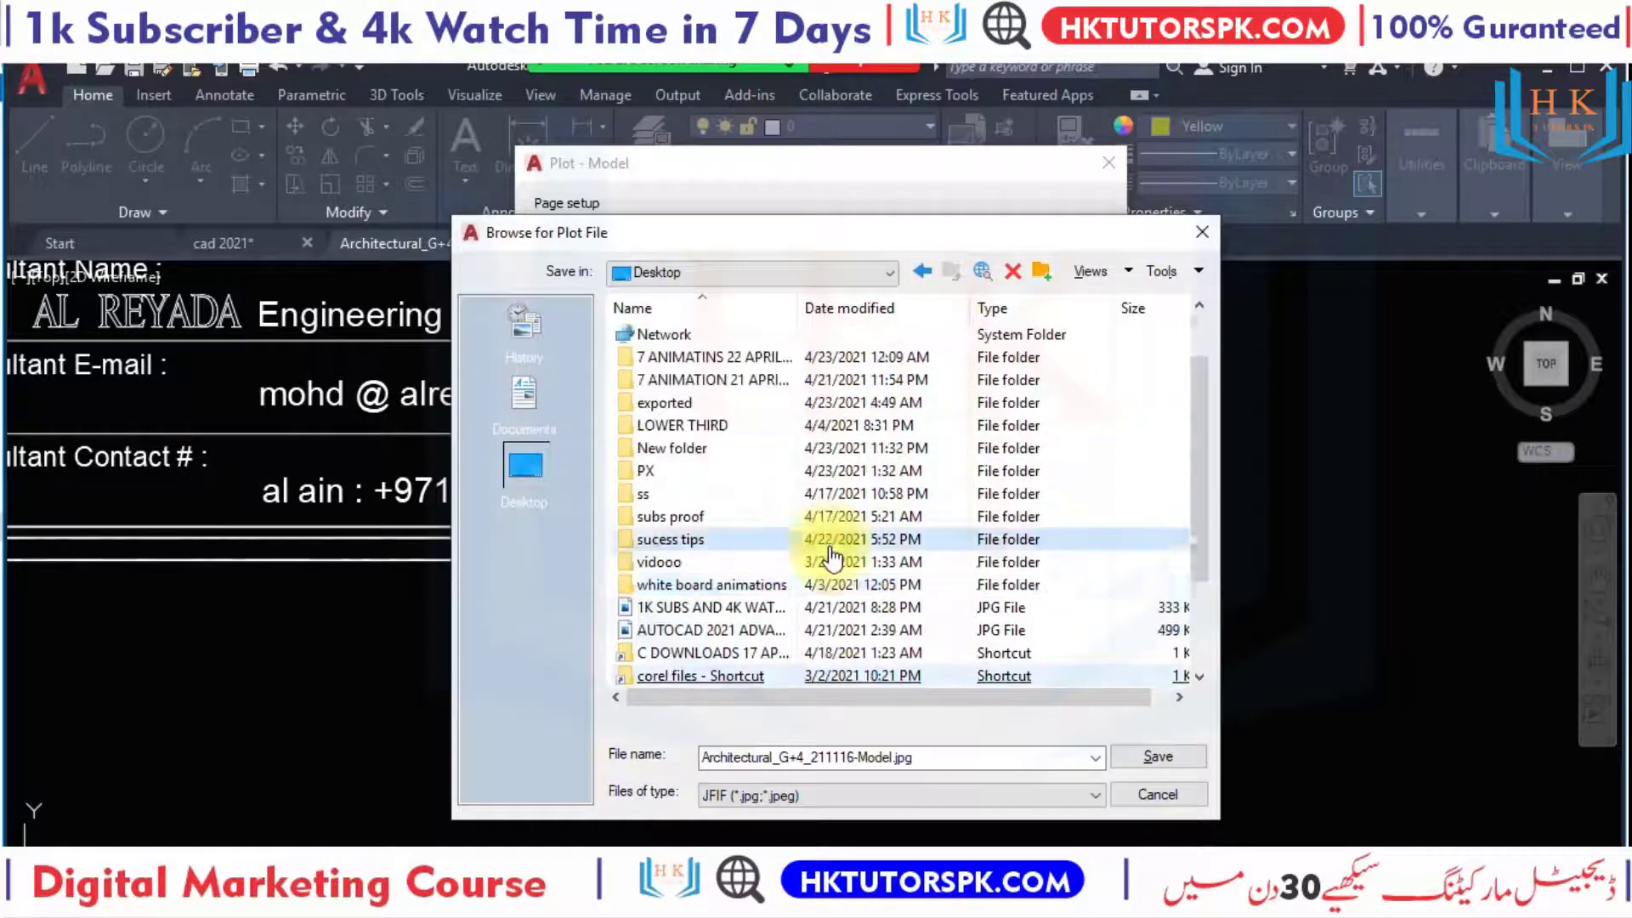
scroll(790, 510, "up", 1)
double_click(690, 357)
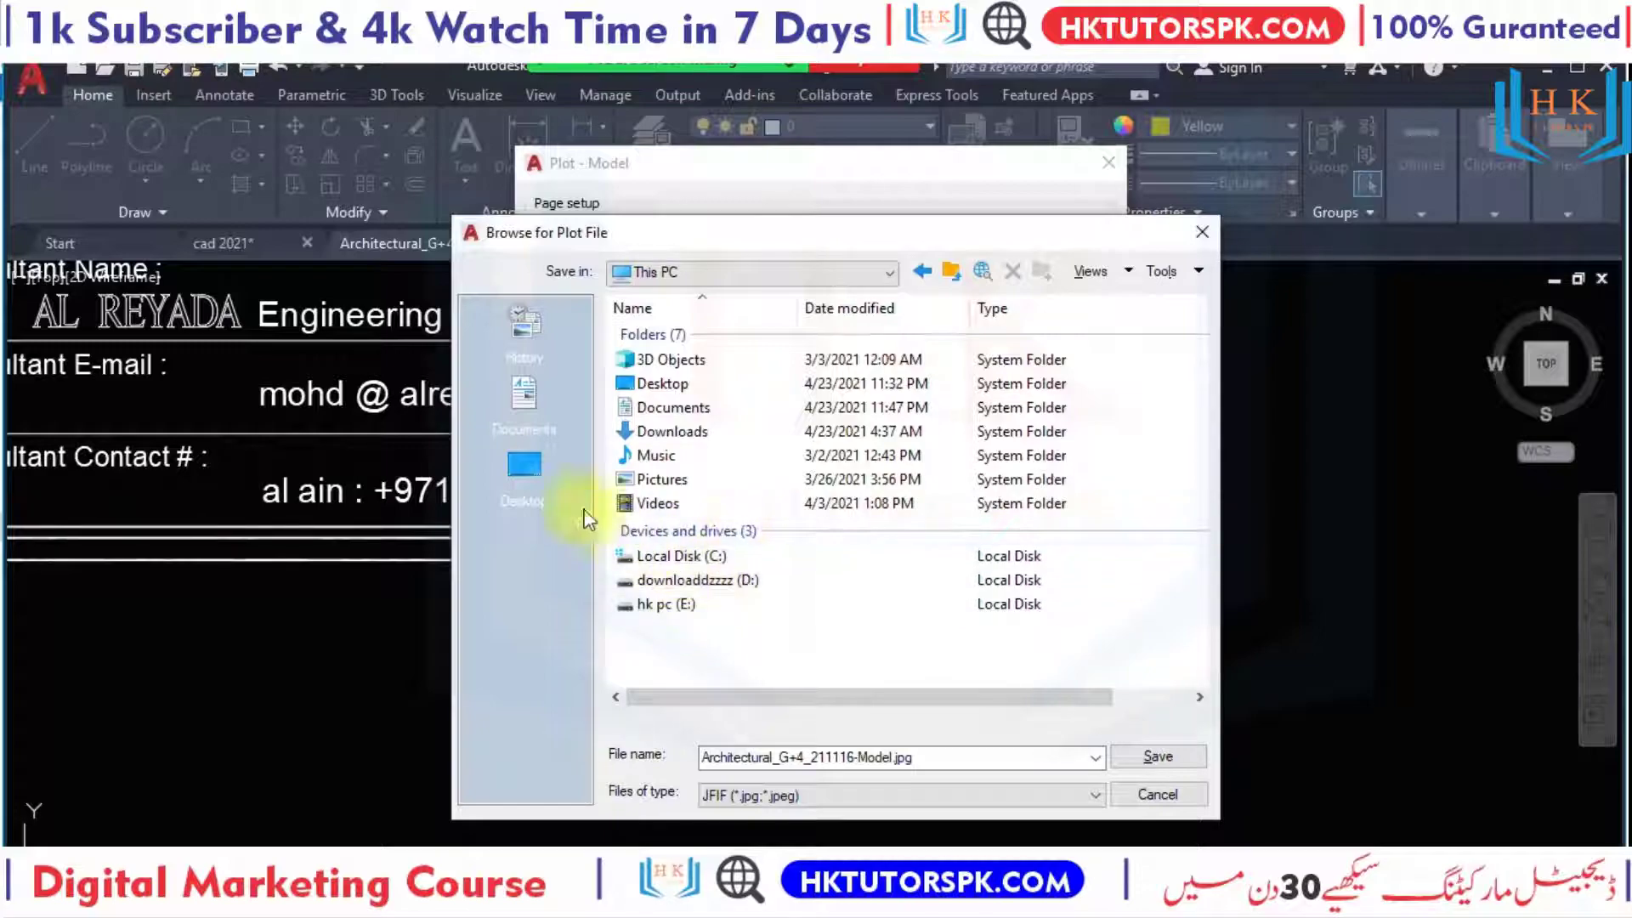
left_click(522, 469)
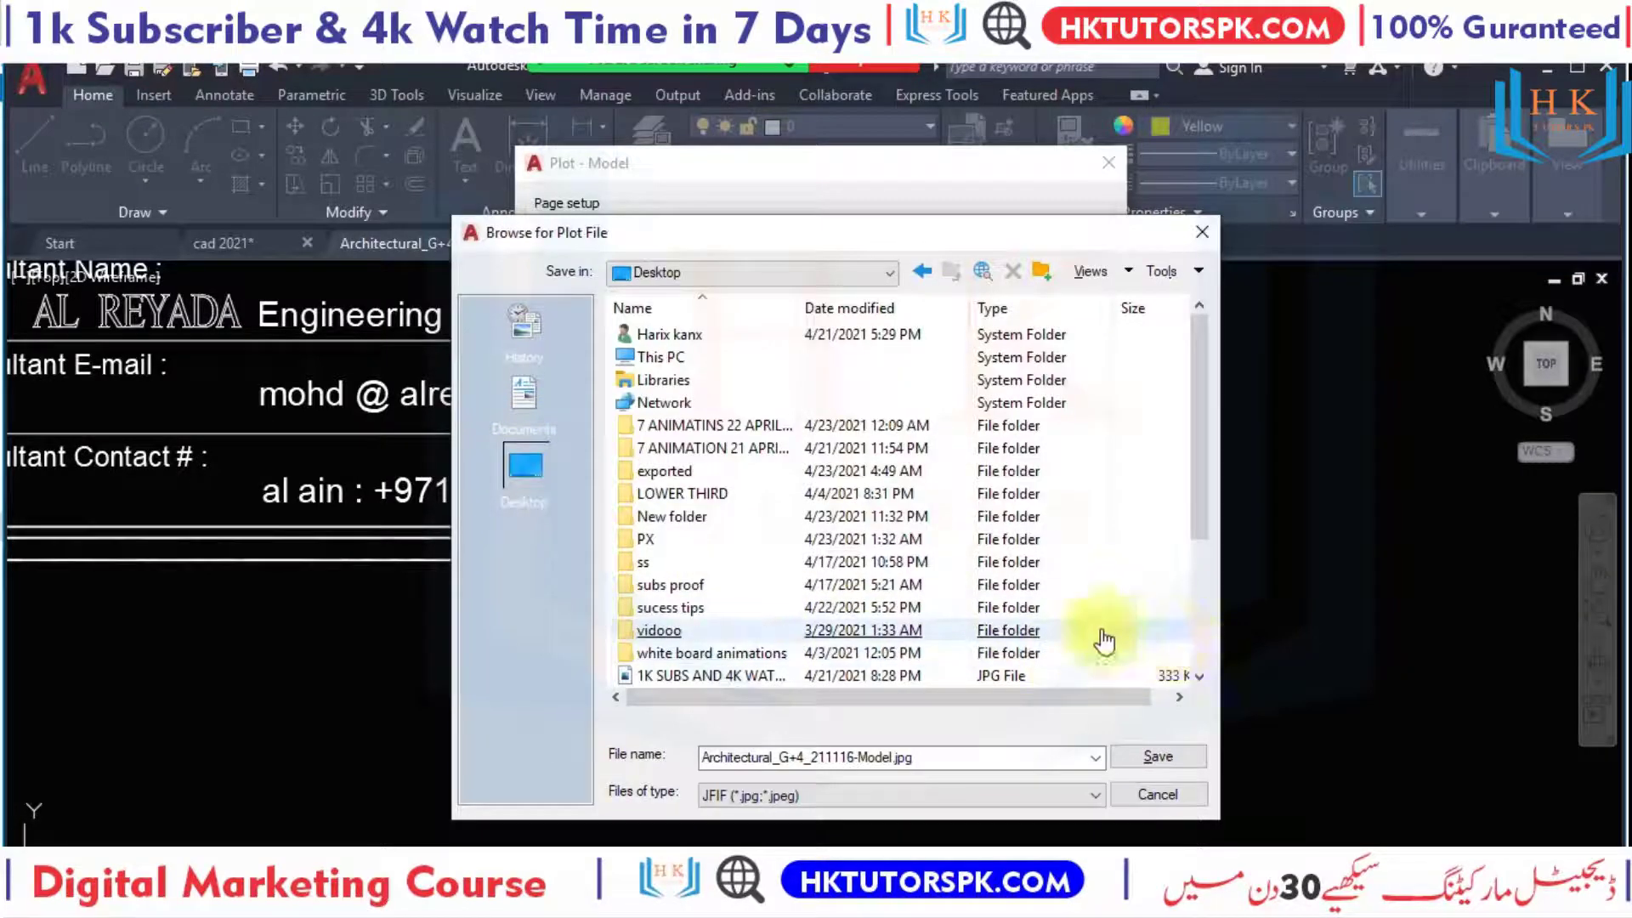
scroll(1100, 638, "down", 3)
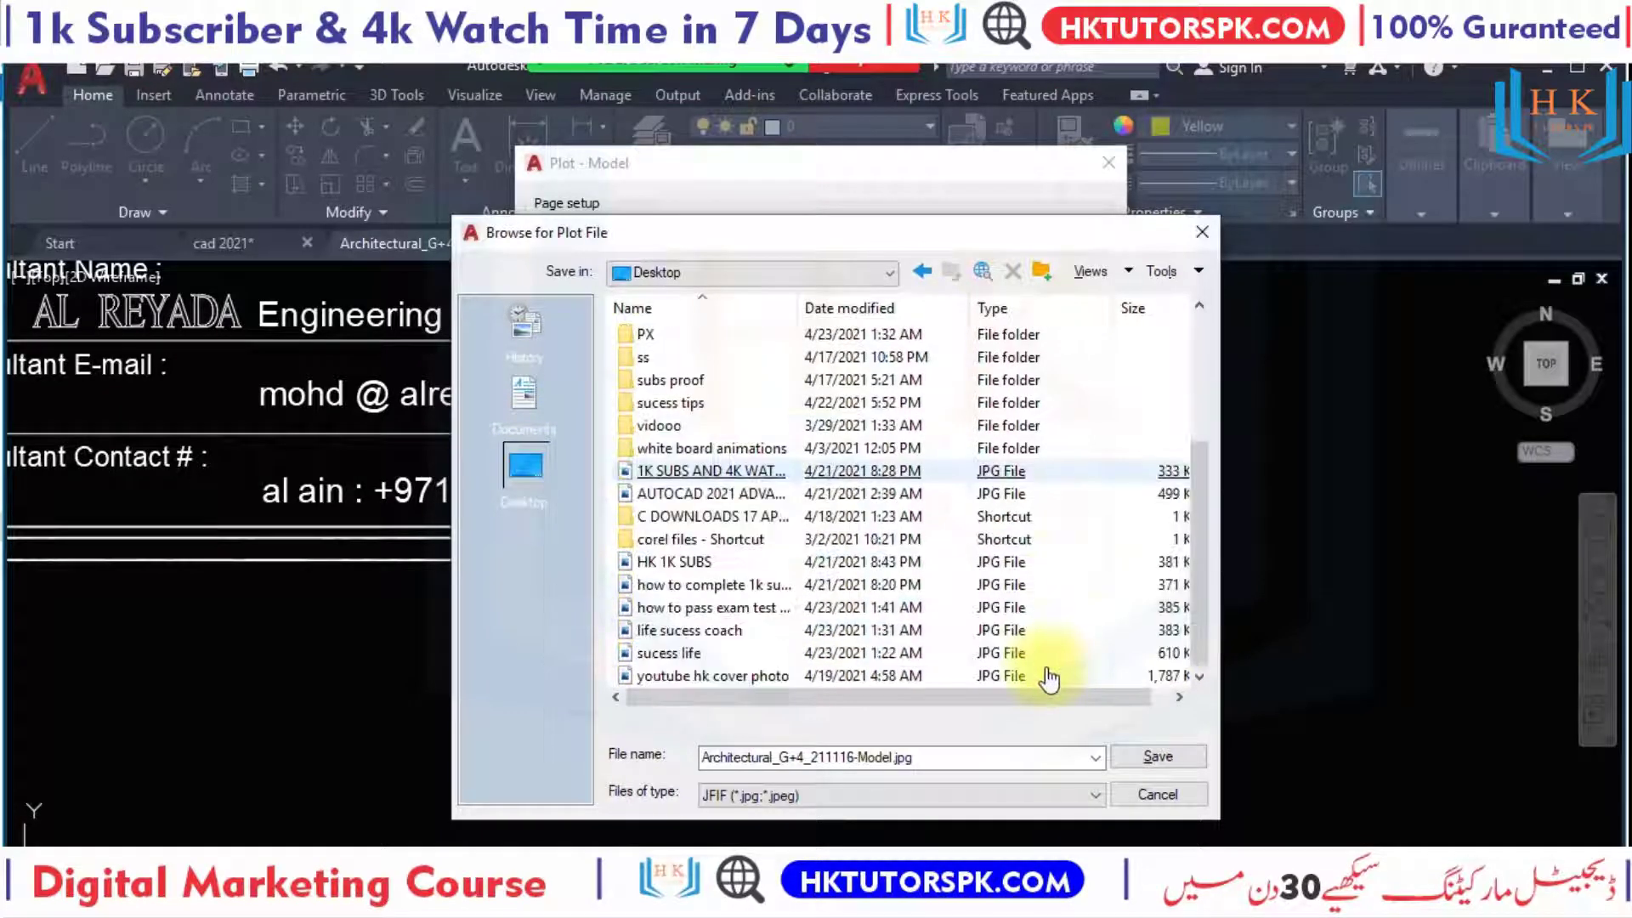
left_click(952, 763)
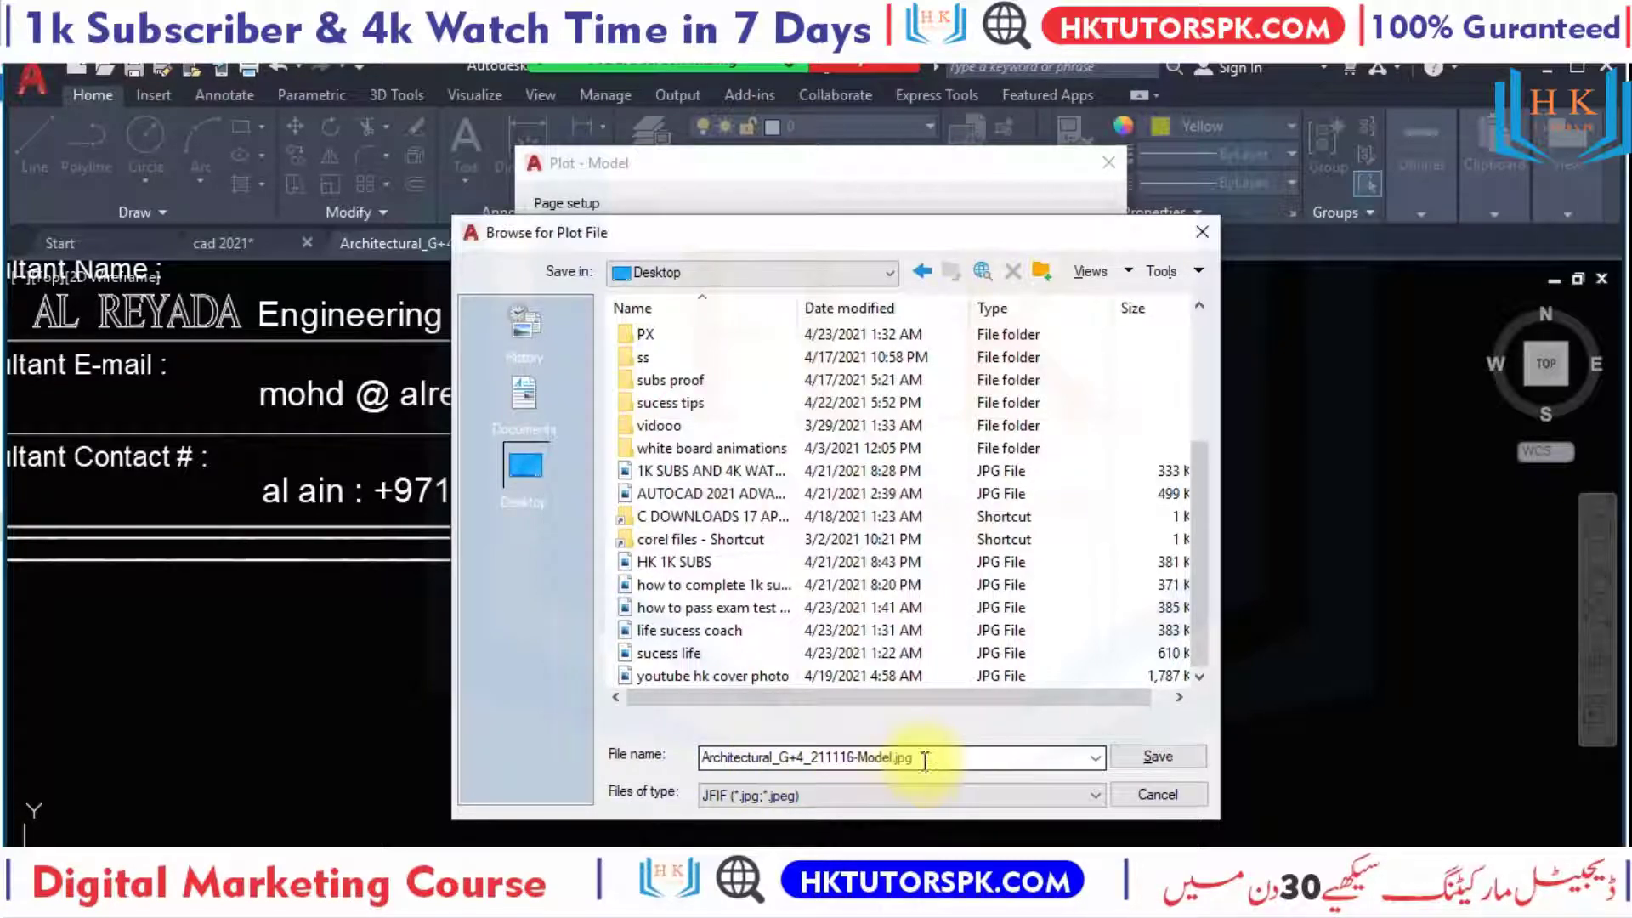
double_click(843, 759)
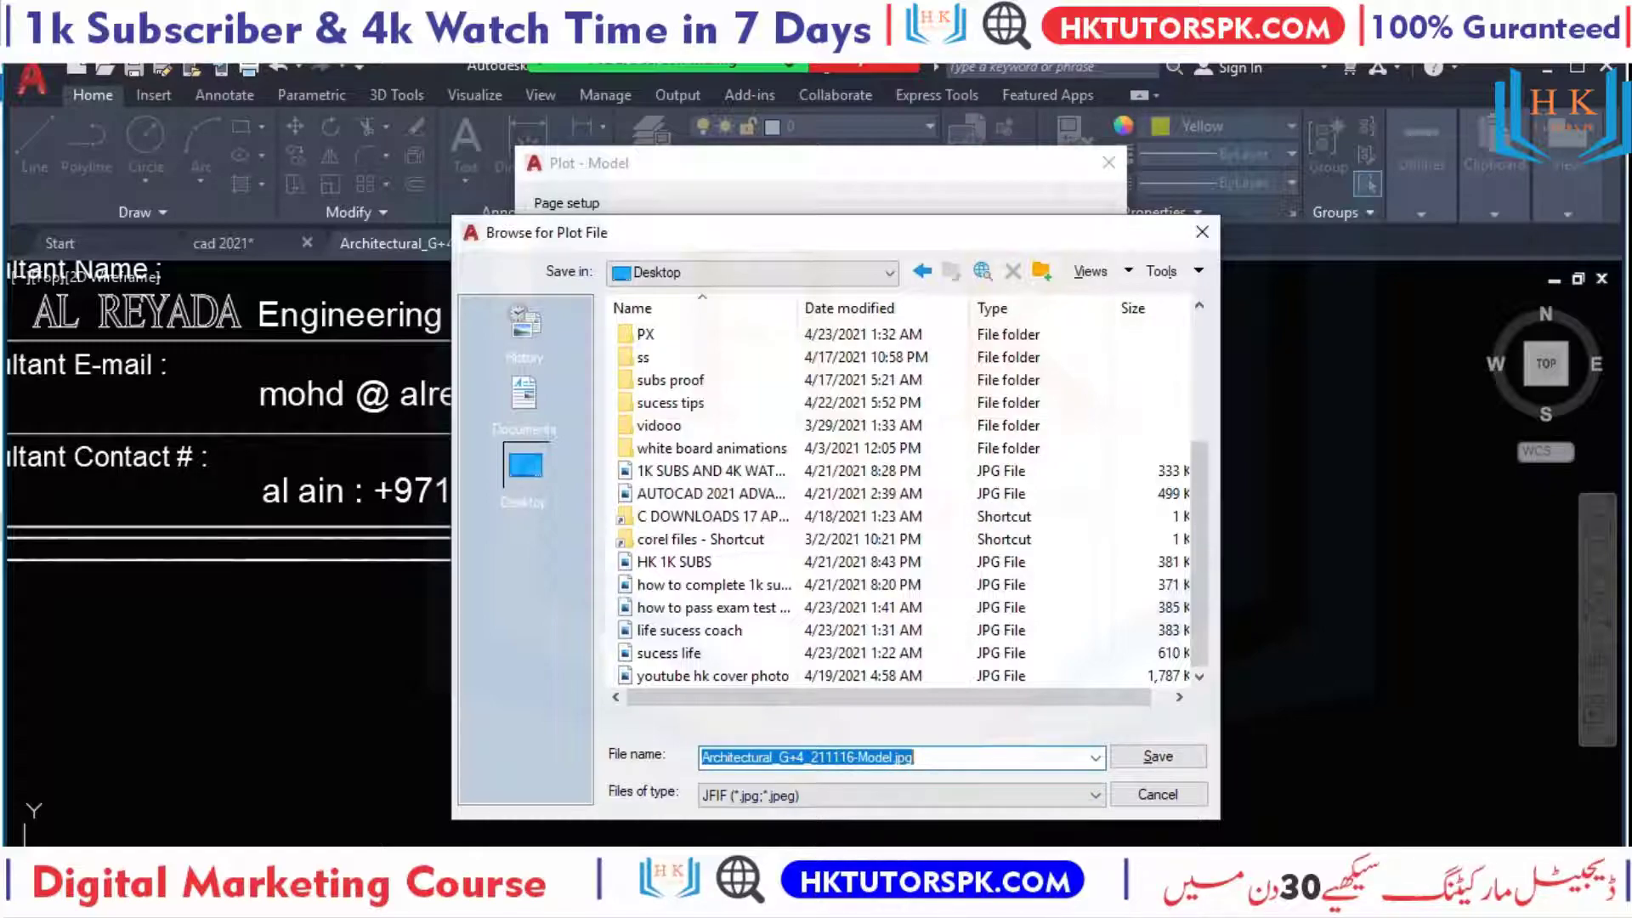
Name the output file BASEMENT and save the JPG plot to the Desktop.
type("BASEMENT")
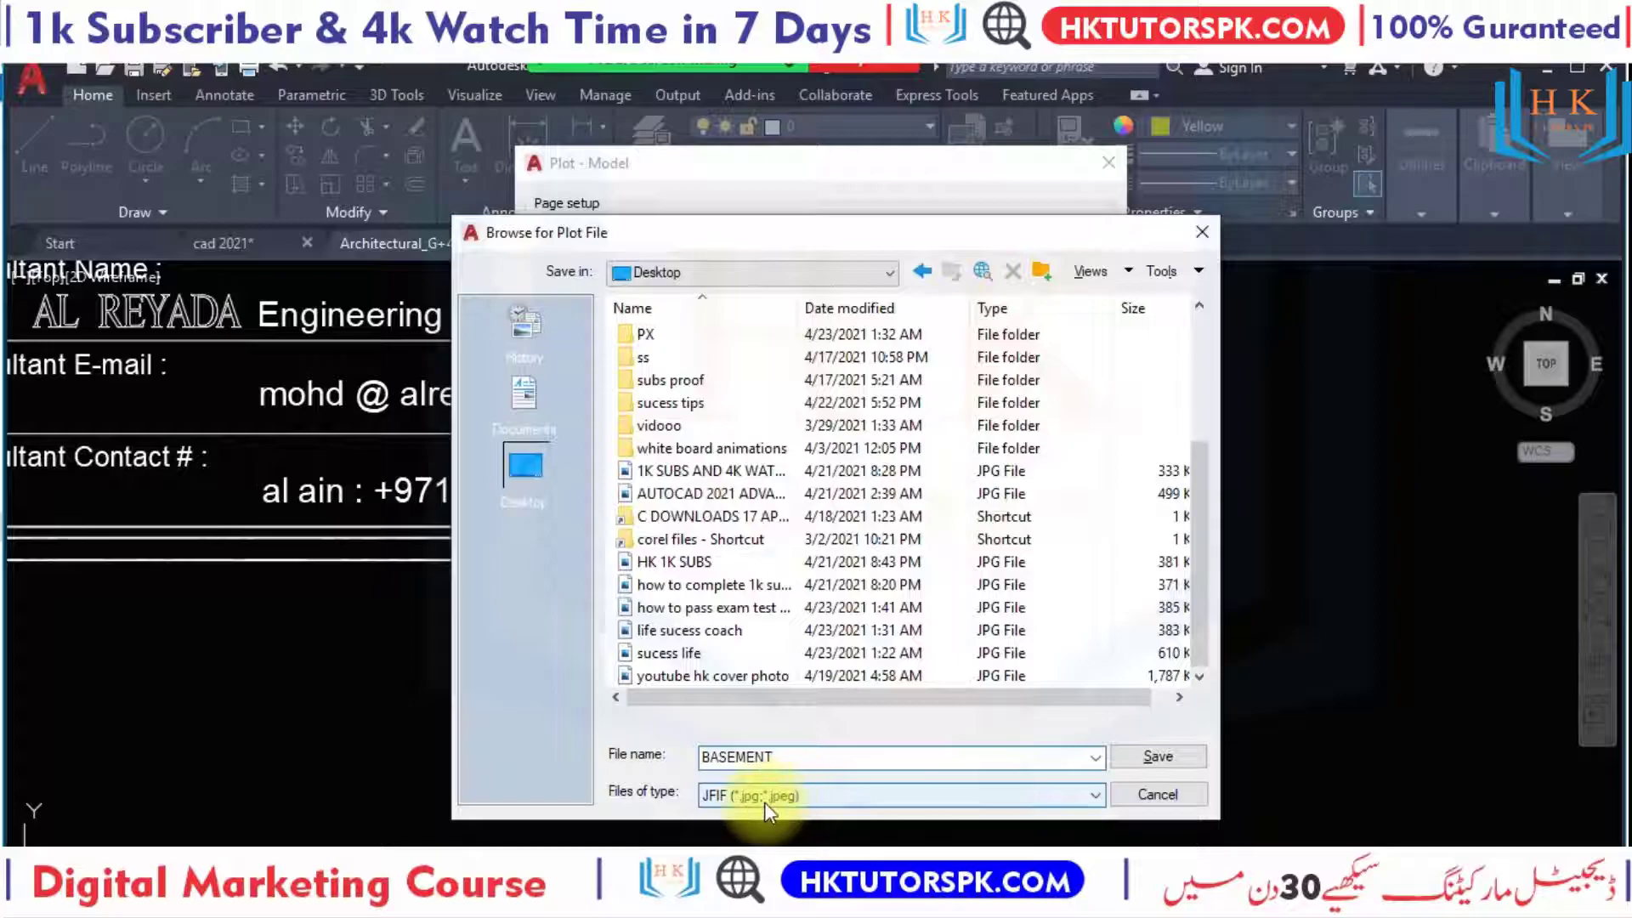
left_click(1200, 760)
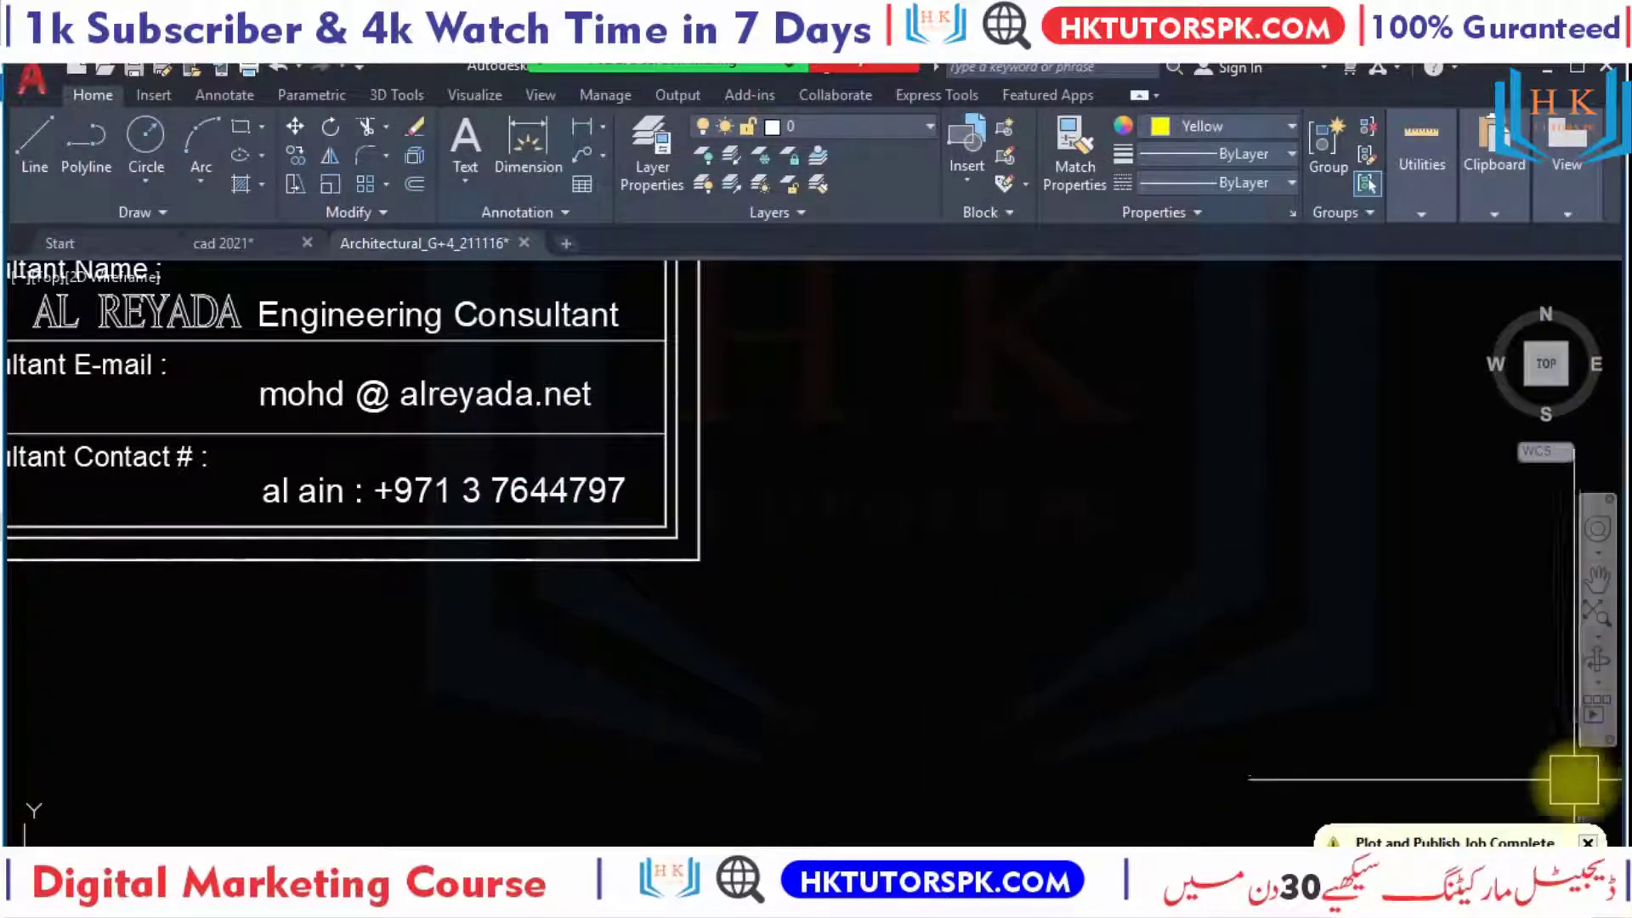
Dismiss the plot notice, minimize AutoCAD, File Explorer and WPS, then open BASEMENT.jpg.
left_click(1587, 842)
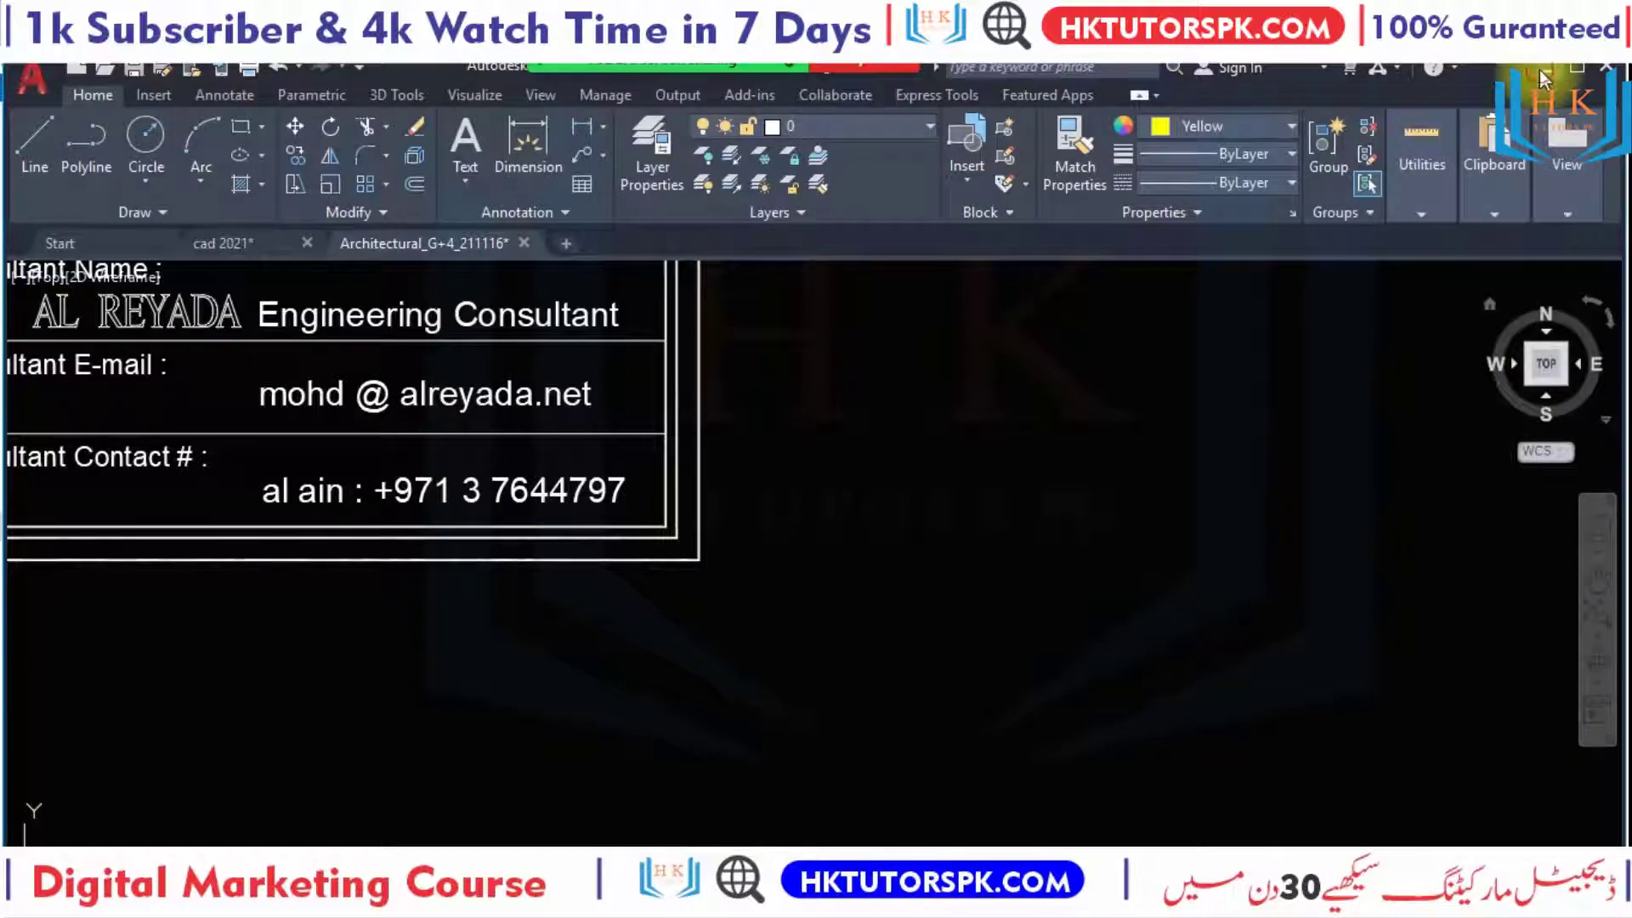
left_click(1541, 74)
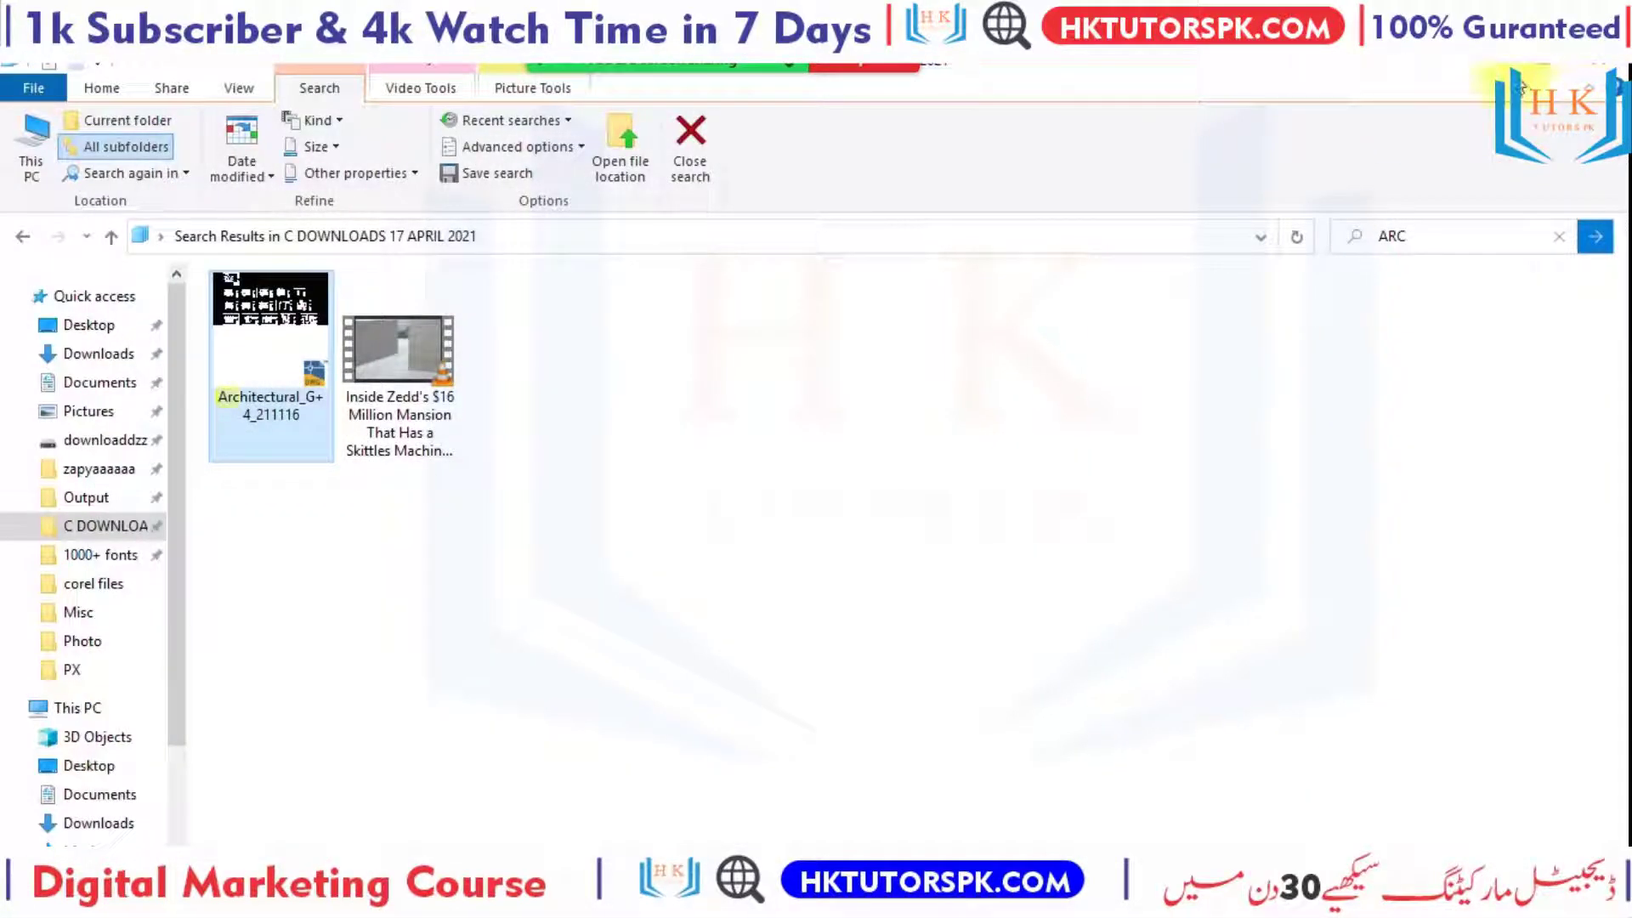
left_click(1509, 75)
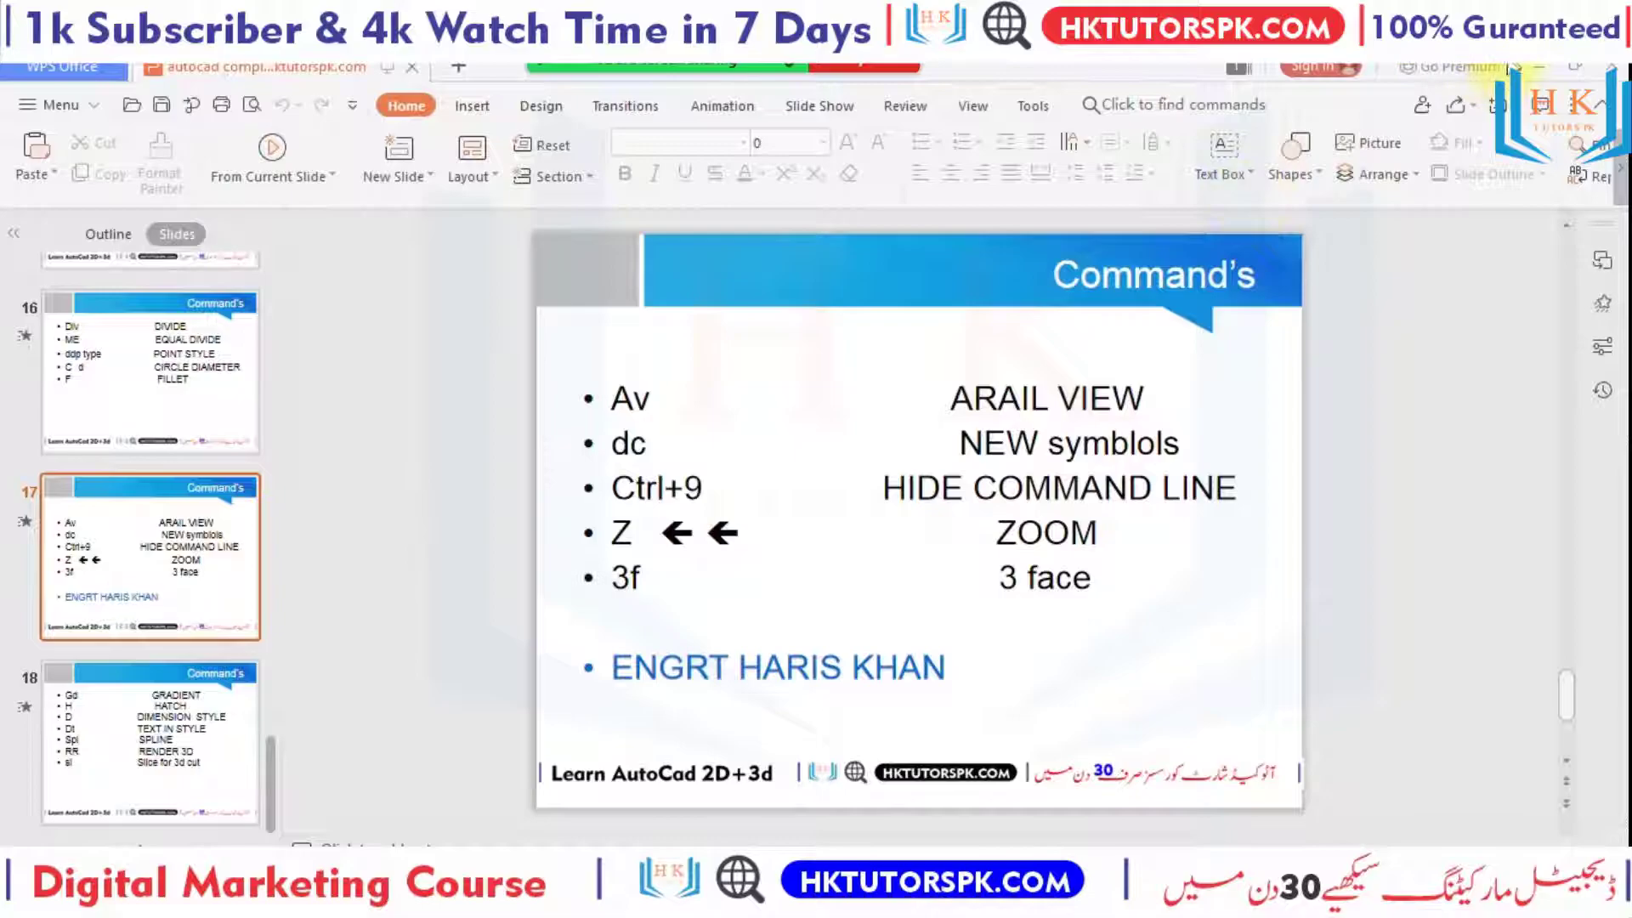
left_click(1543, 67)
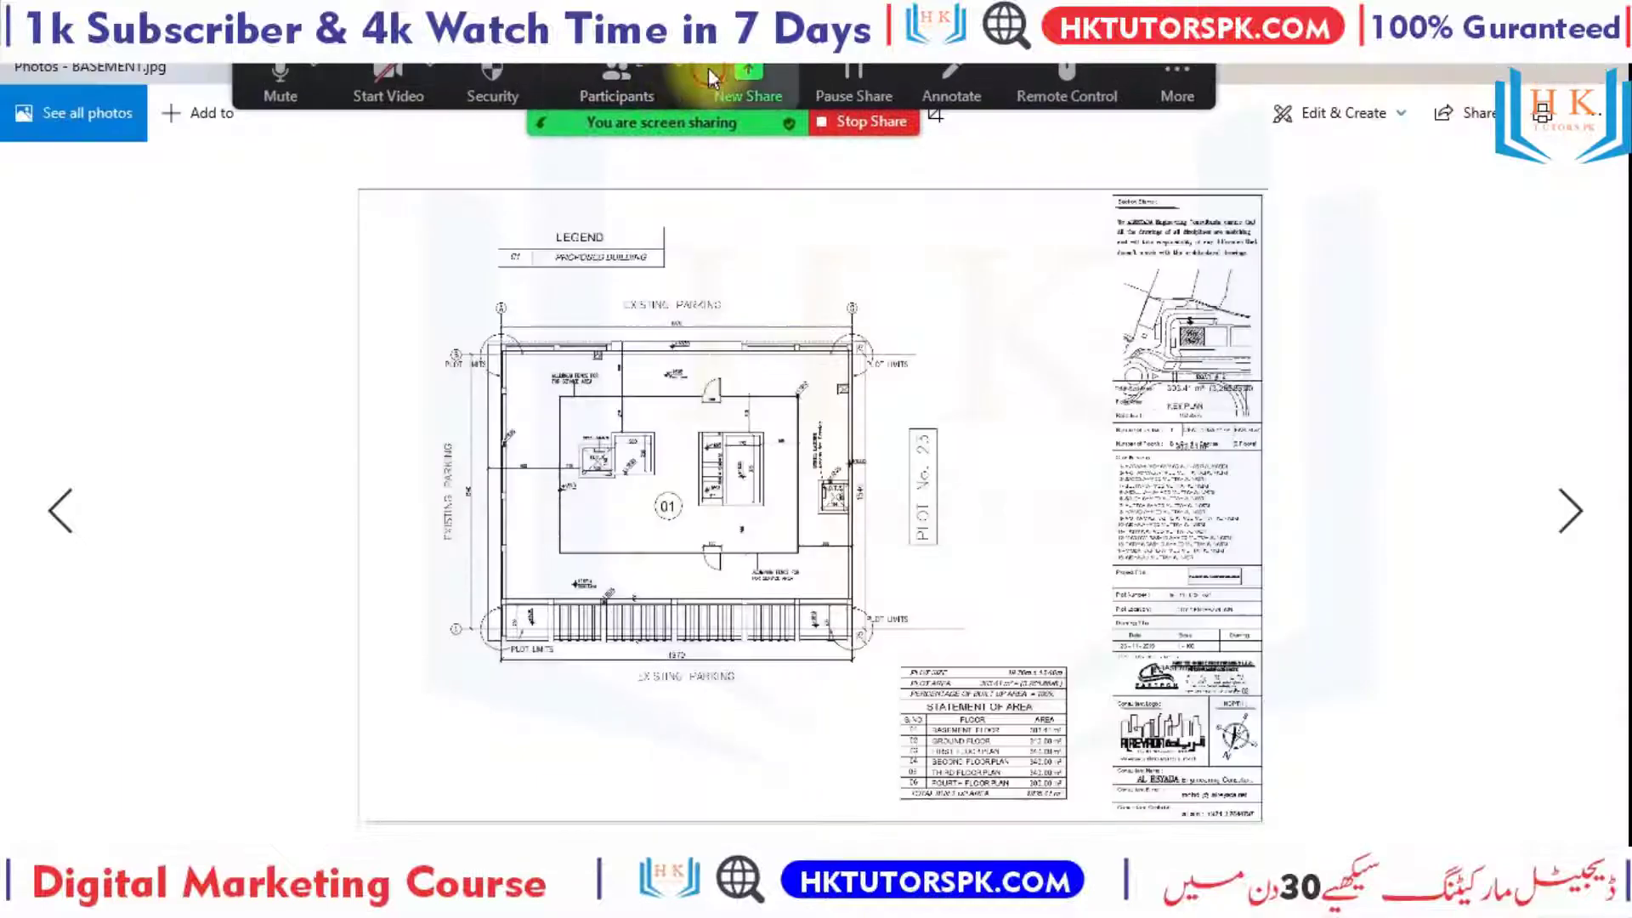
left_click(748, 85)
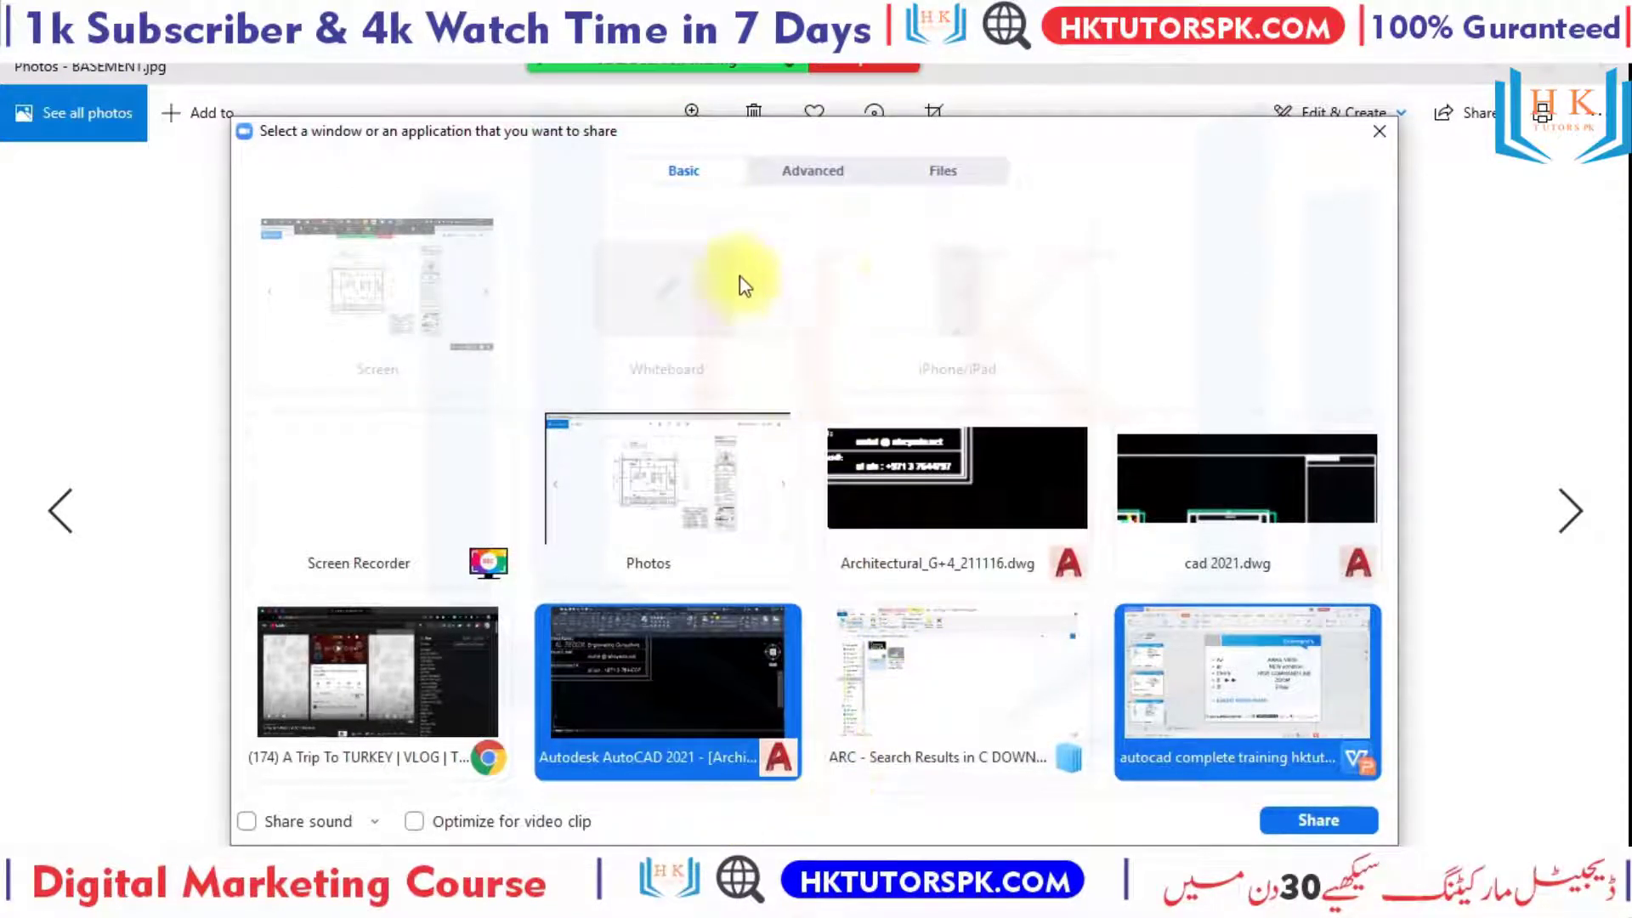
Share the Photos window, zoom into the BASEMENT plan, then zoom back out to the full sheet.
left_click(584, 507)
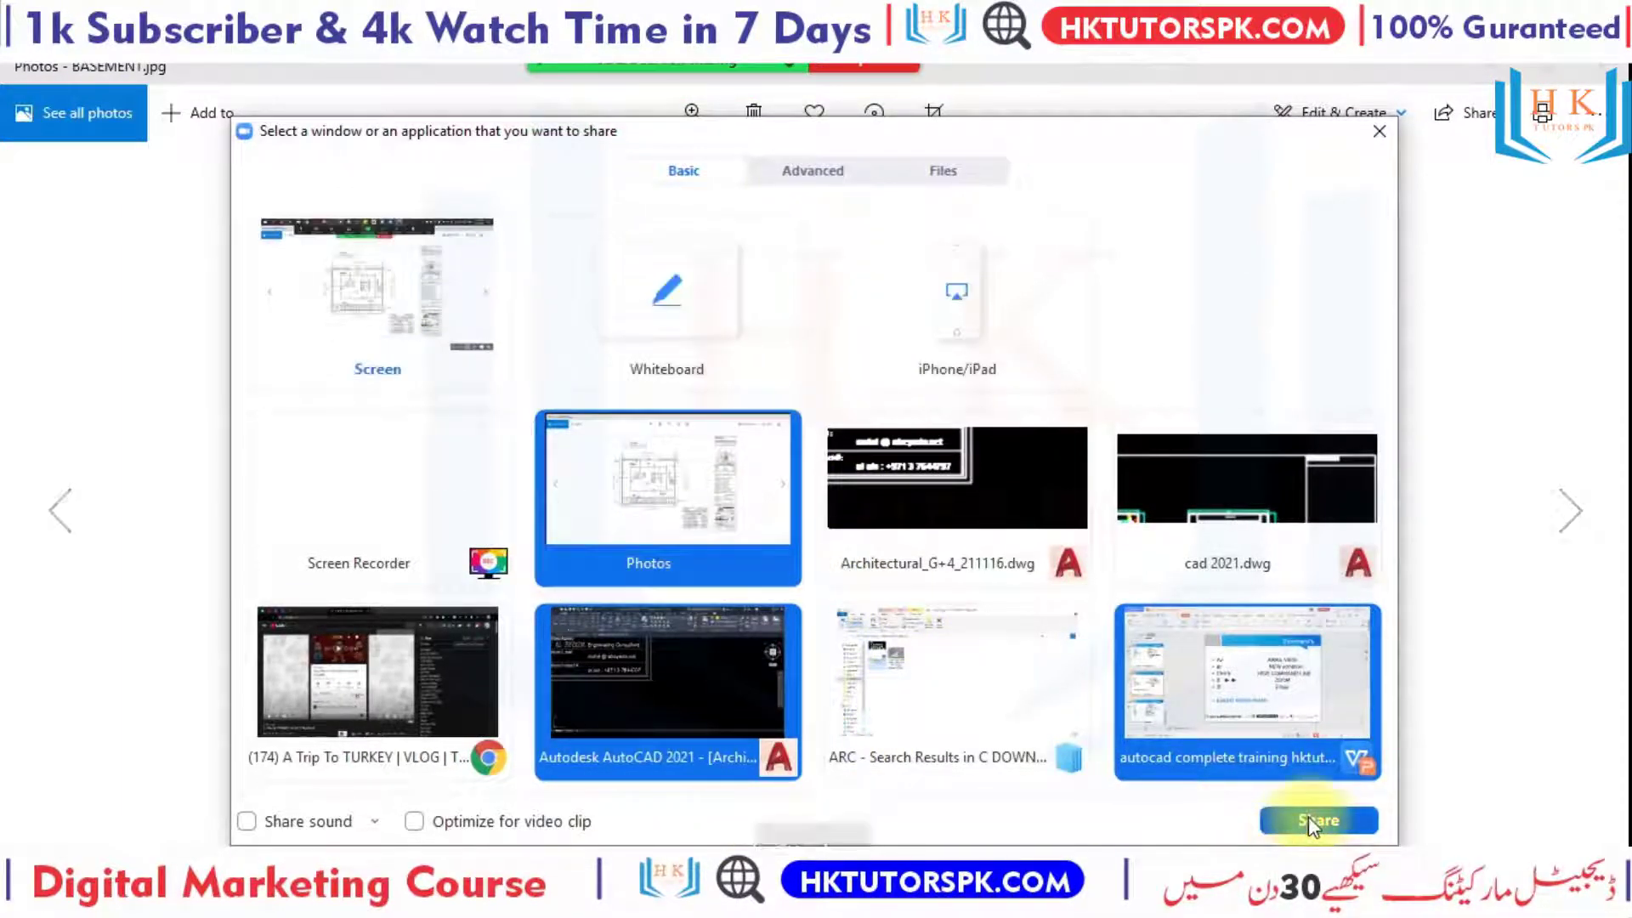
left_click(1308, 816)
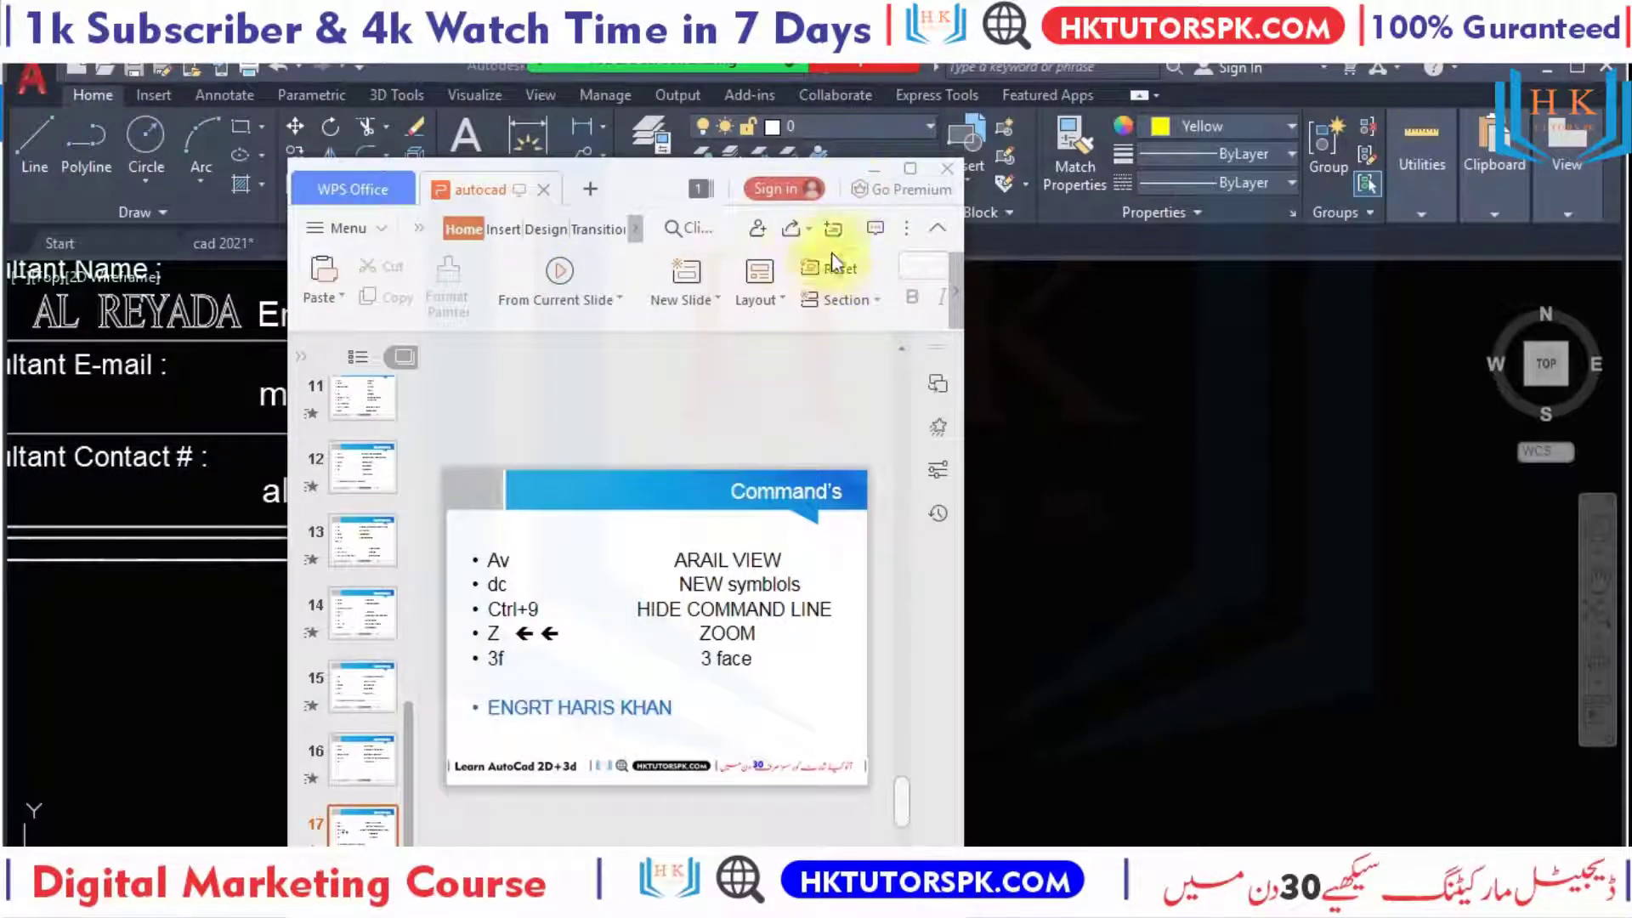
left_click(906, 163)
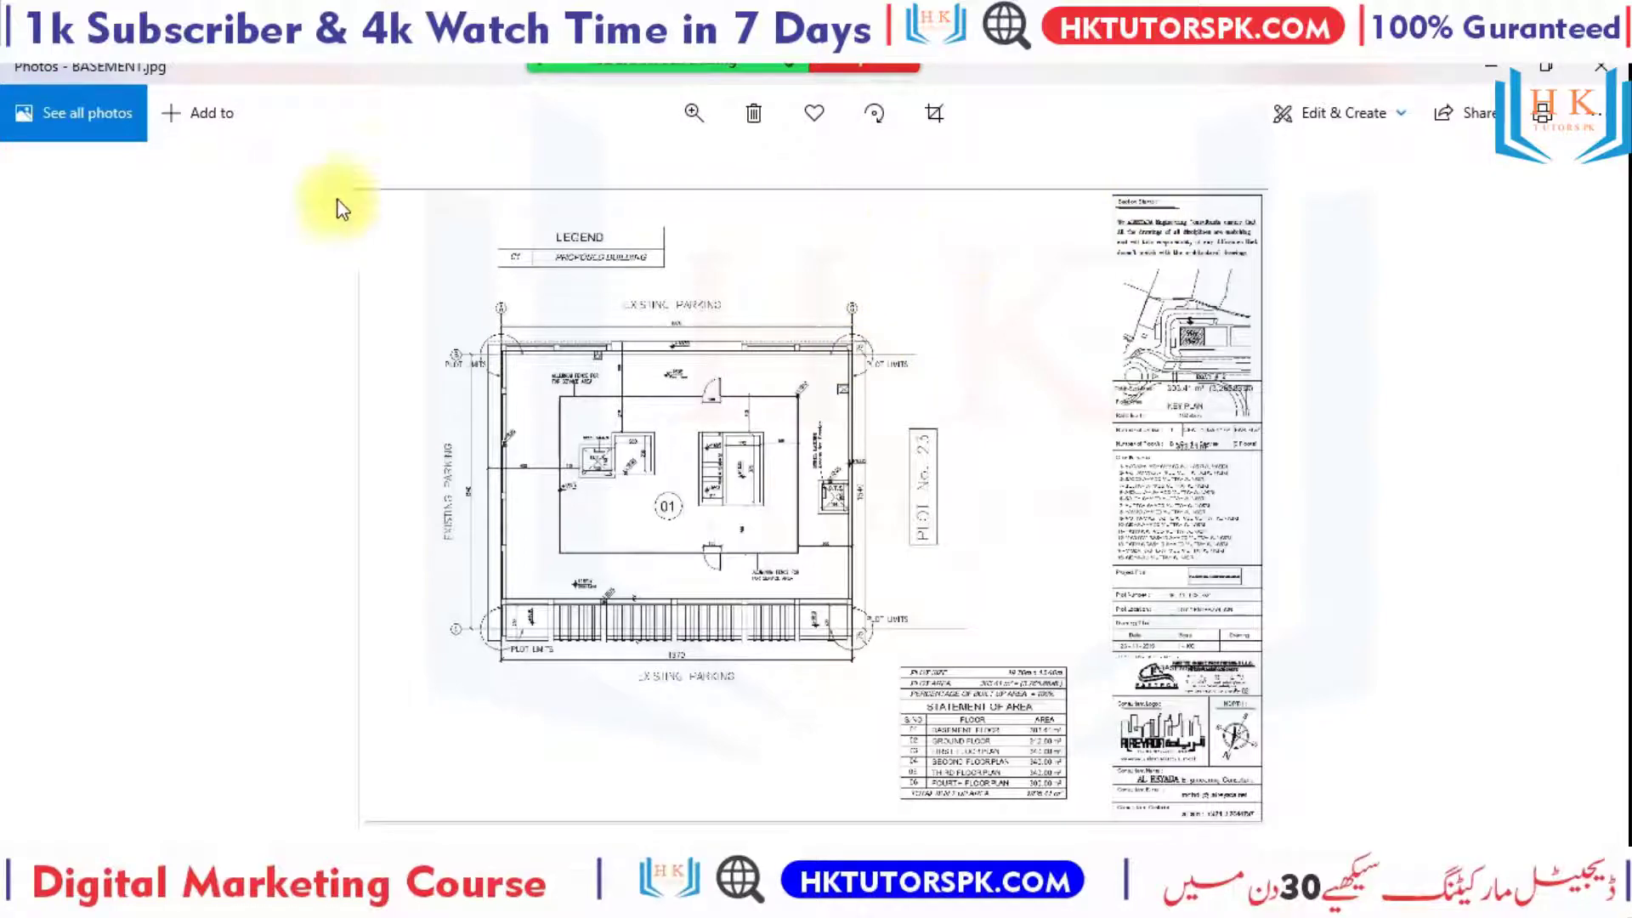
scroll(646, 335, "up", 2, "ctrl")
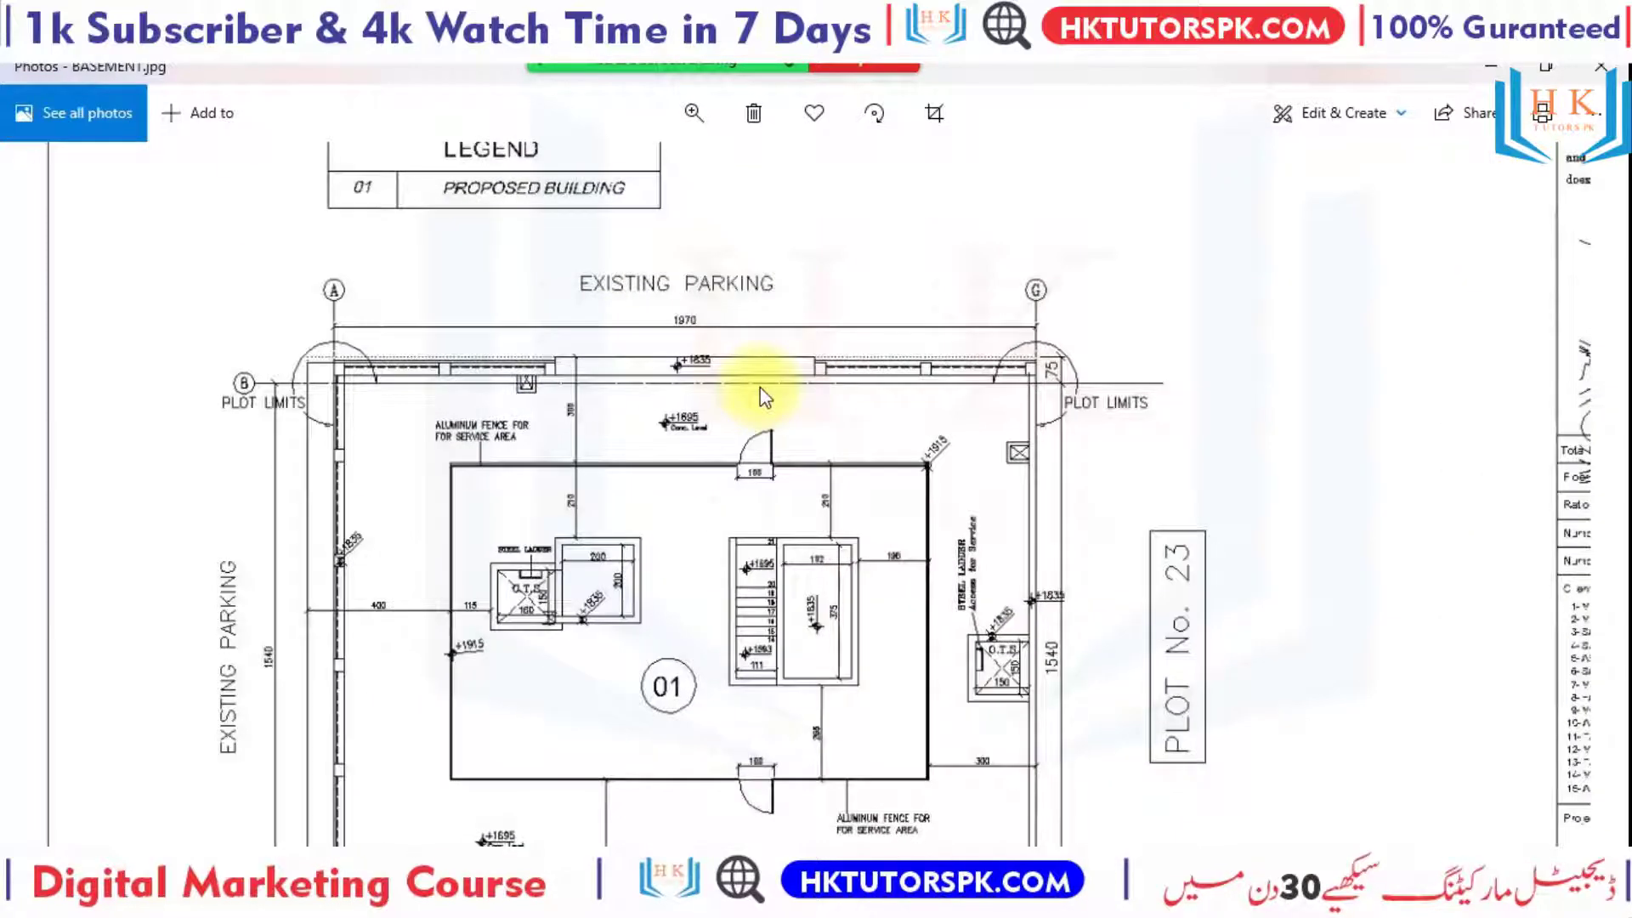
scroll(716, 470, "up", 2, "ctrl")
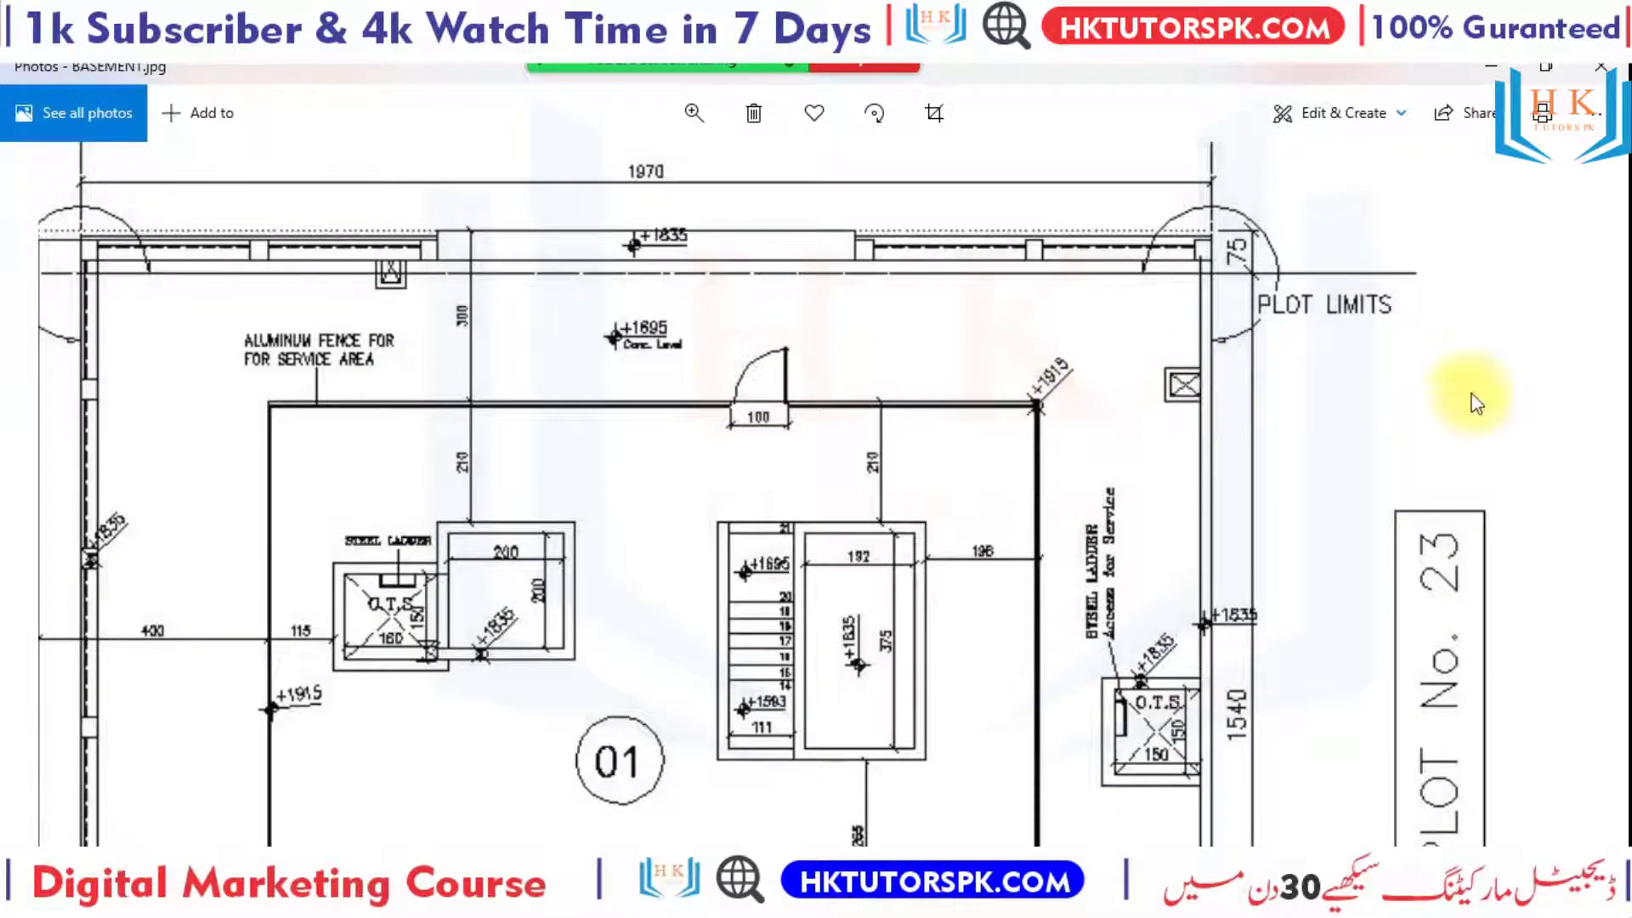
scroll(1323, 409, "down", 2, "ctrl")
scroll(1322, 409, "down", 2, "ctrl")
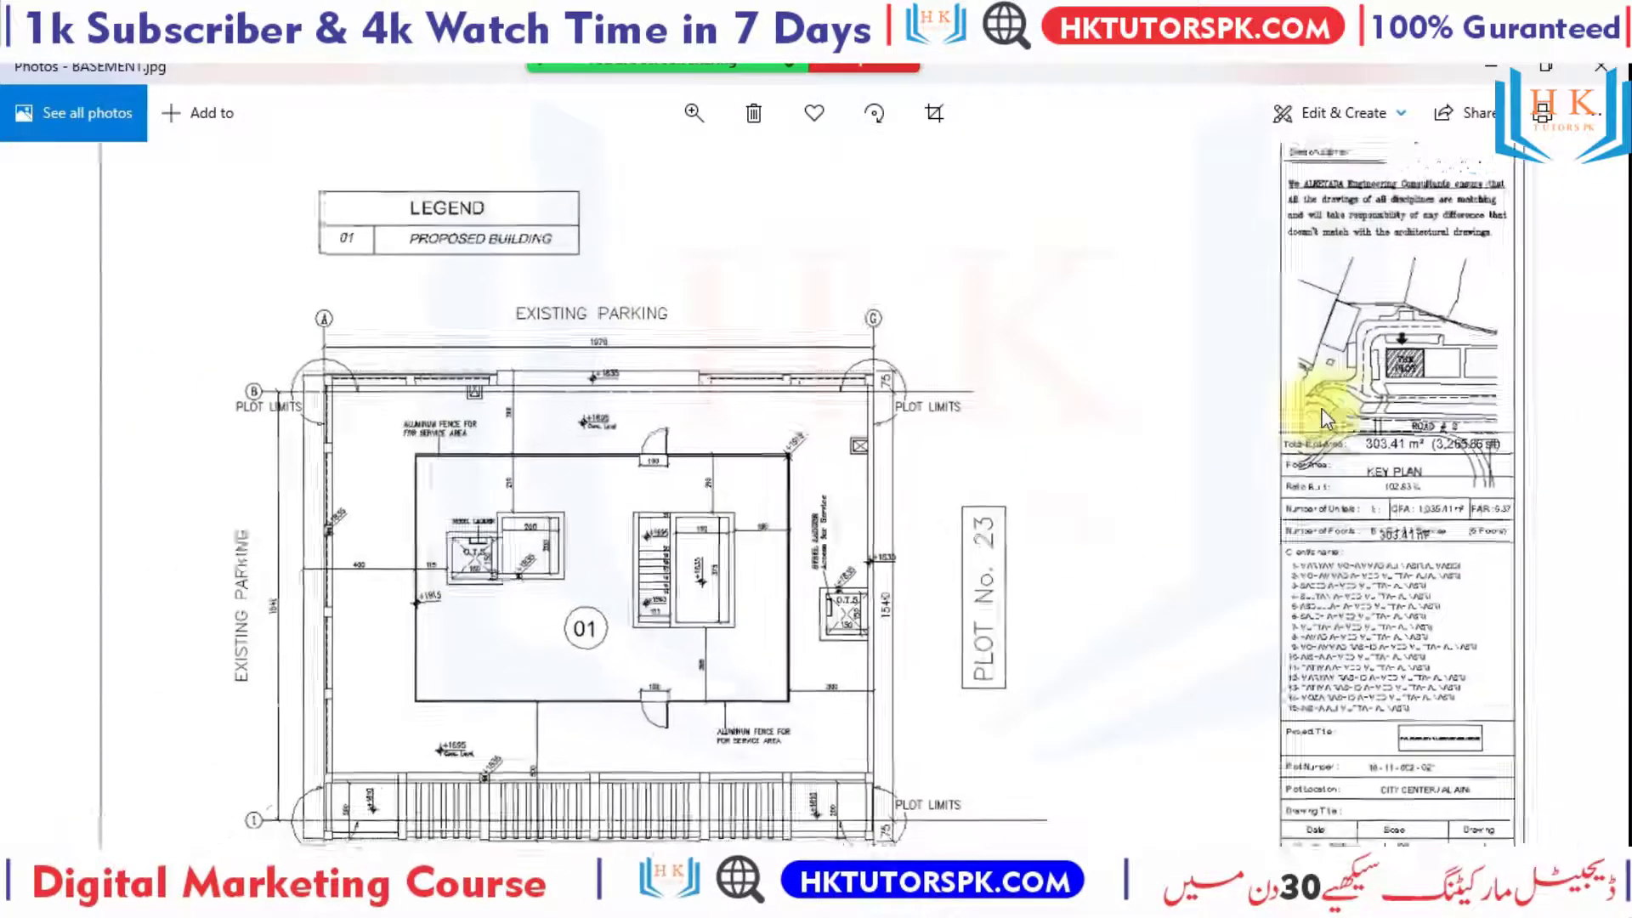
scroll(1323, 417, "down", 2, "ctrl")
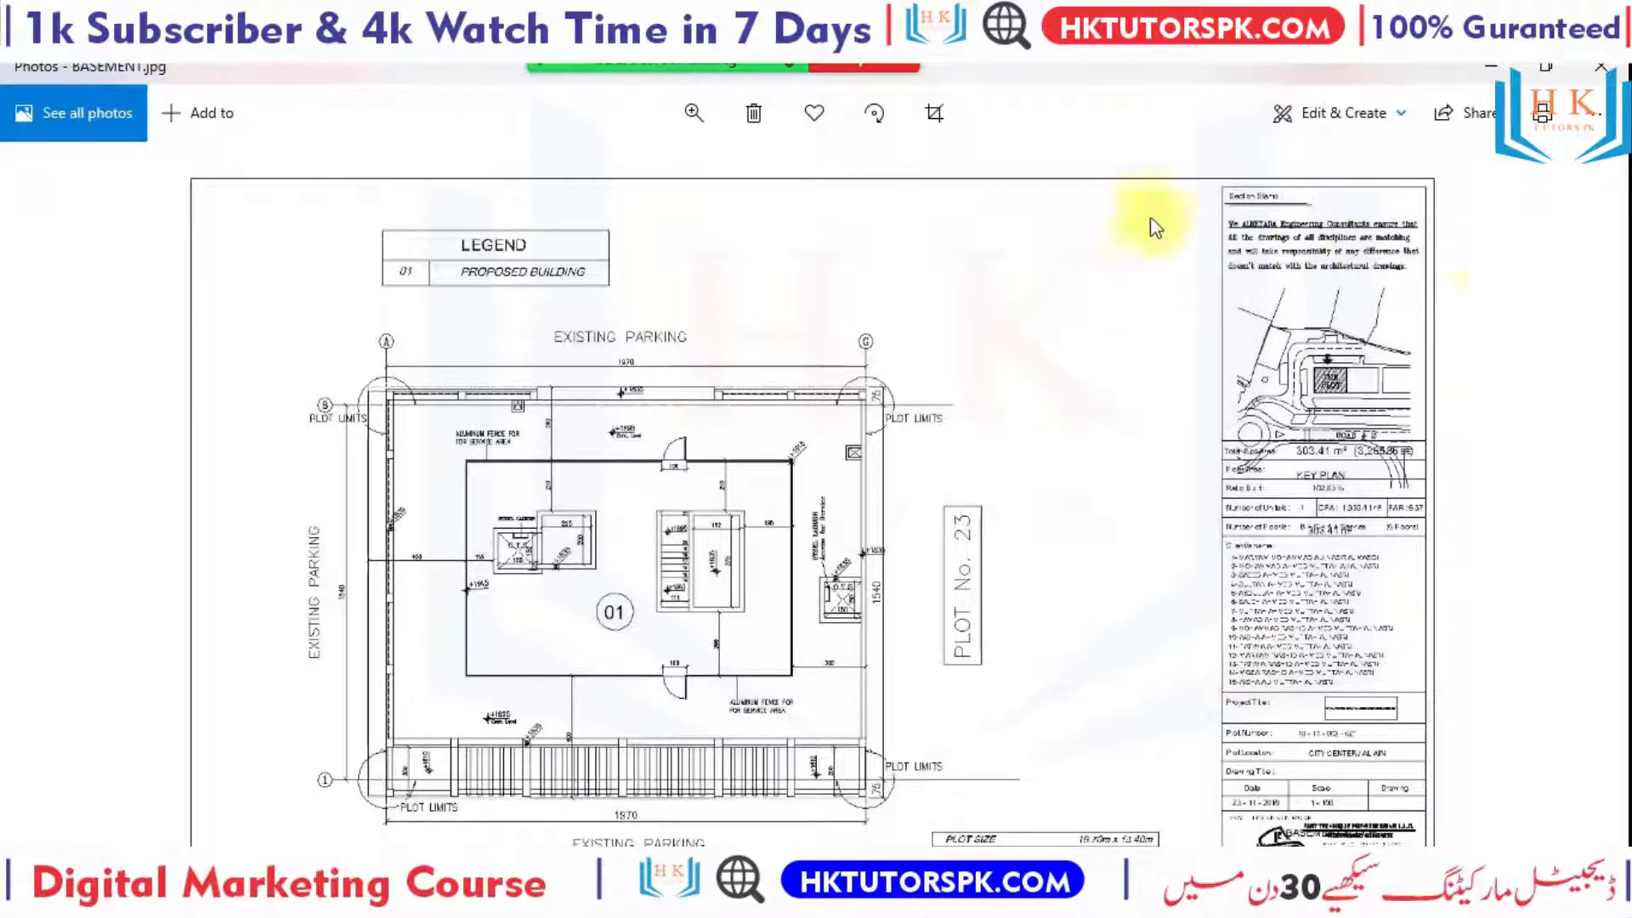
Close the BASEMENT image and return to the Architectural_G+4_211116 drawing in AutoCAD.
left_click(1620, 75)
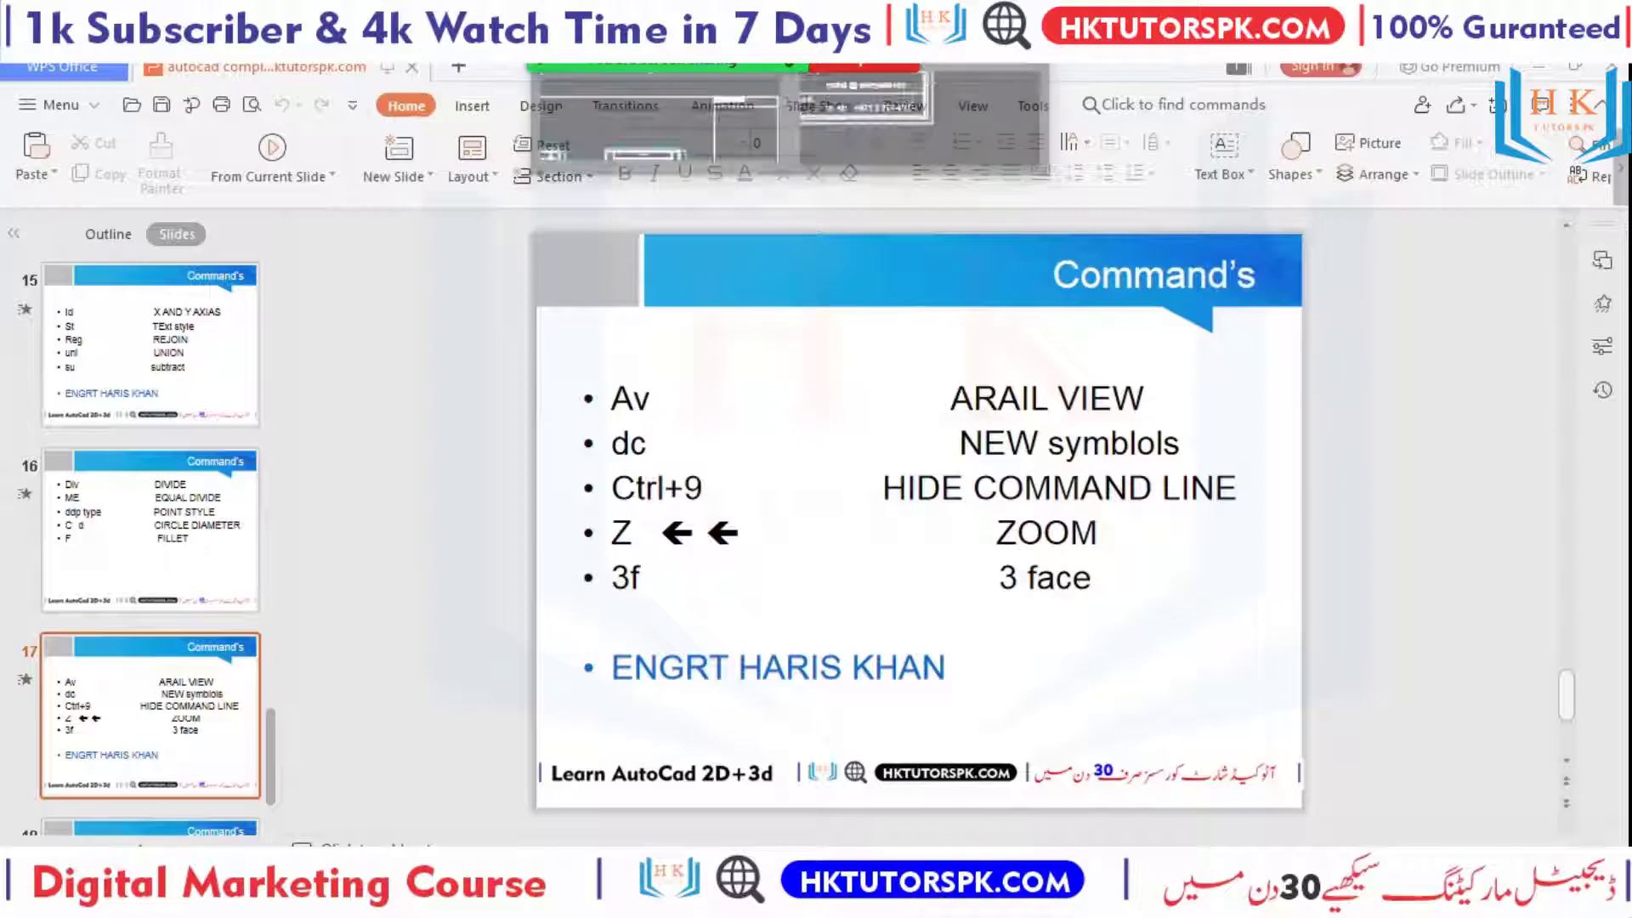
left_click(886, 130)
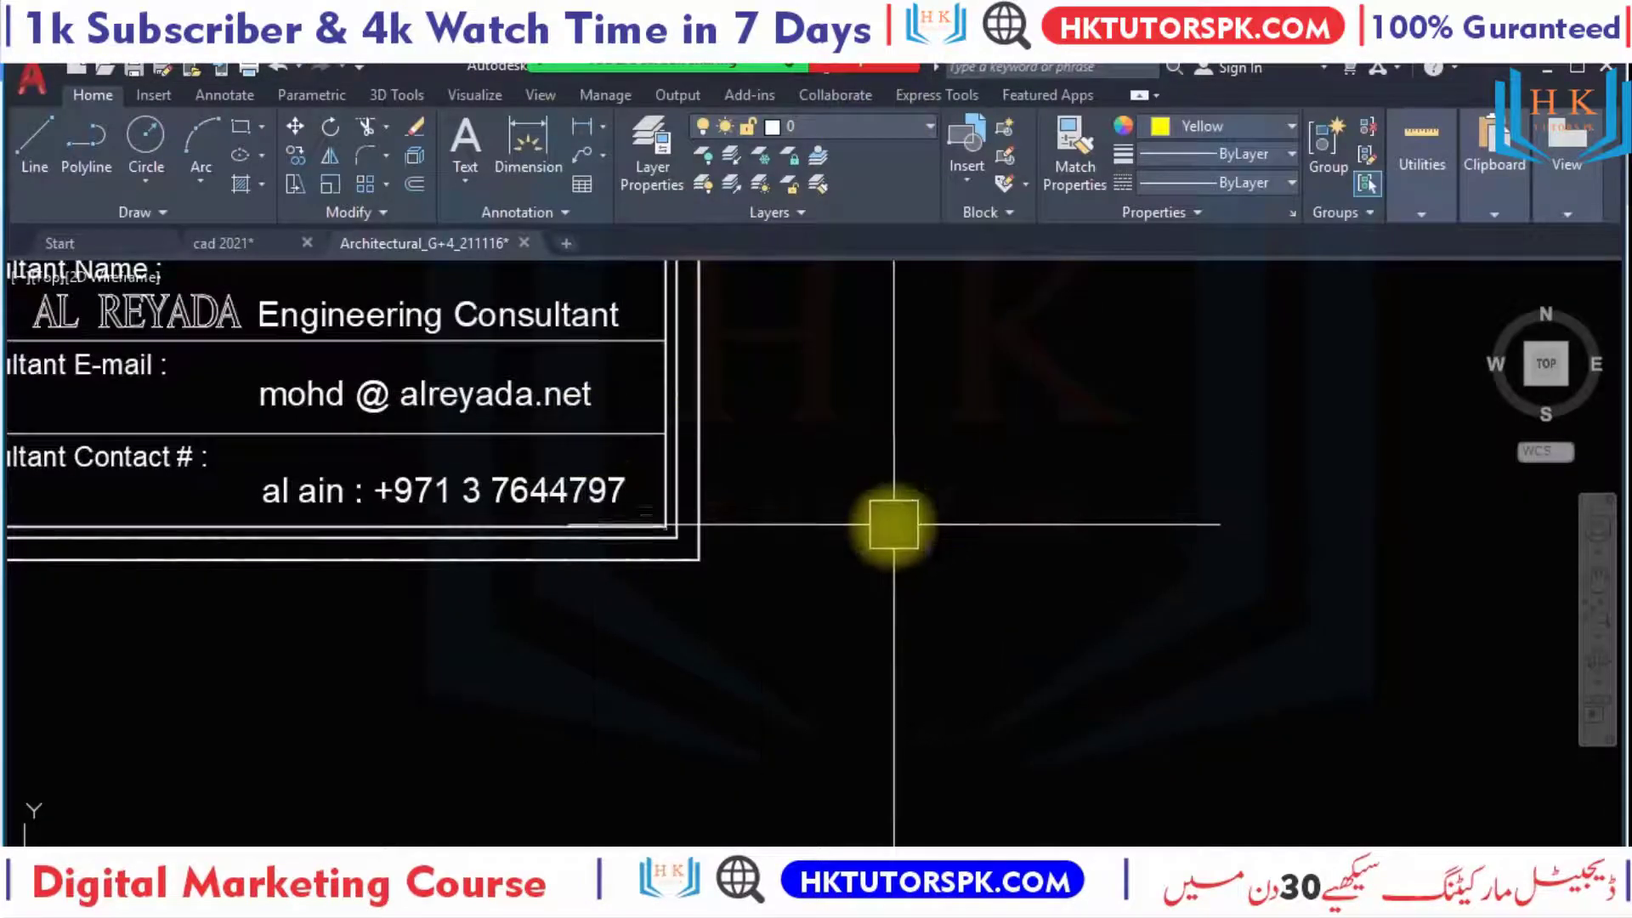
Zoom across the sheet grid and window-select the entire basement floor plan sheet.
scroll(893, 528, "down", 5)
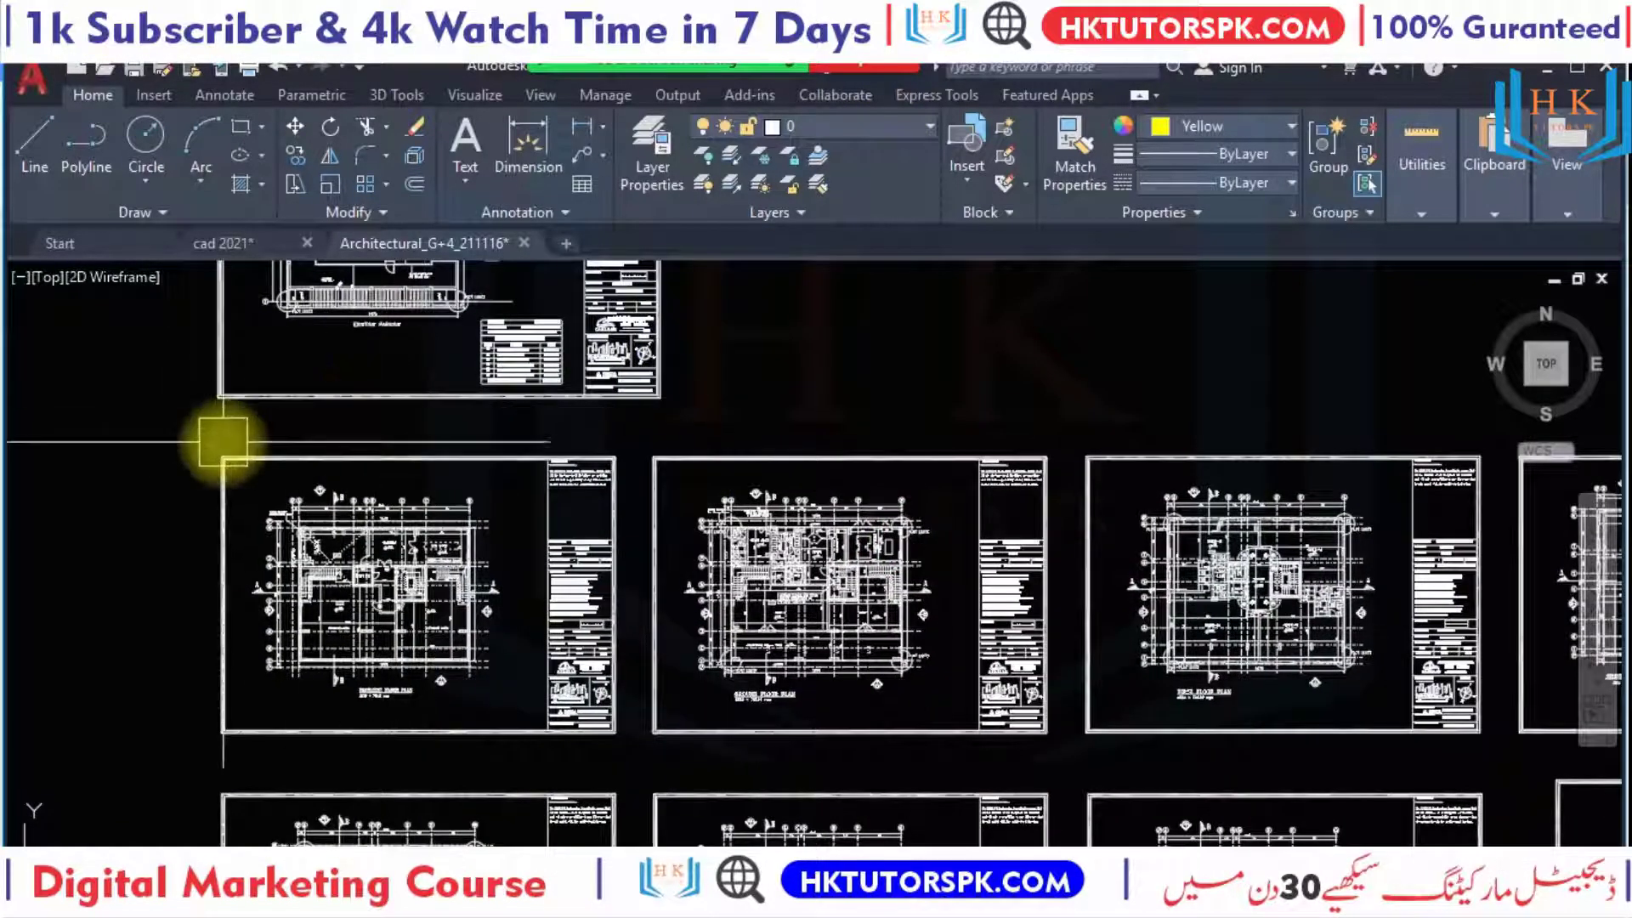
scroll(190, 459, "up", 2)
scroll(164, 368, "up", 2)
scroll(172, 371, "up", 1)
scroll(173, 372, "down", 3)
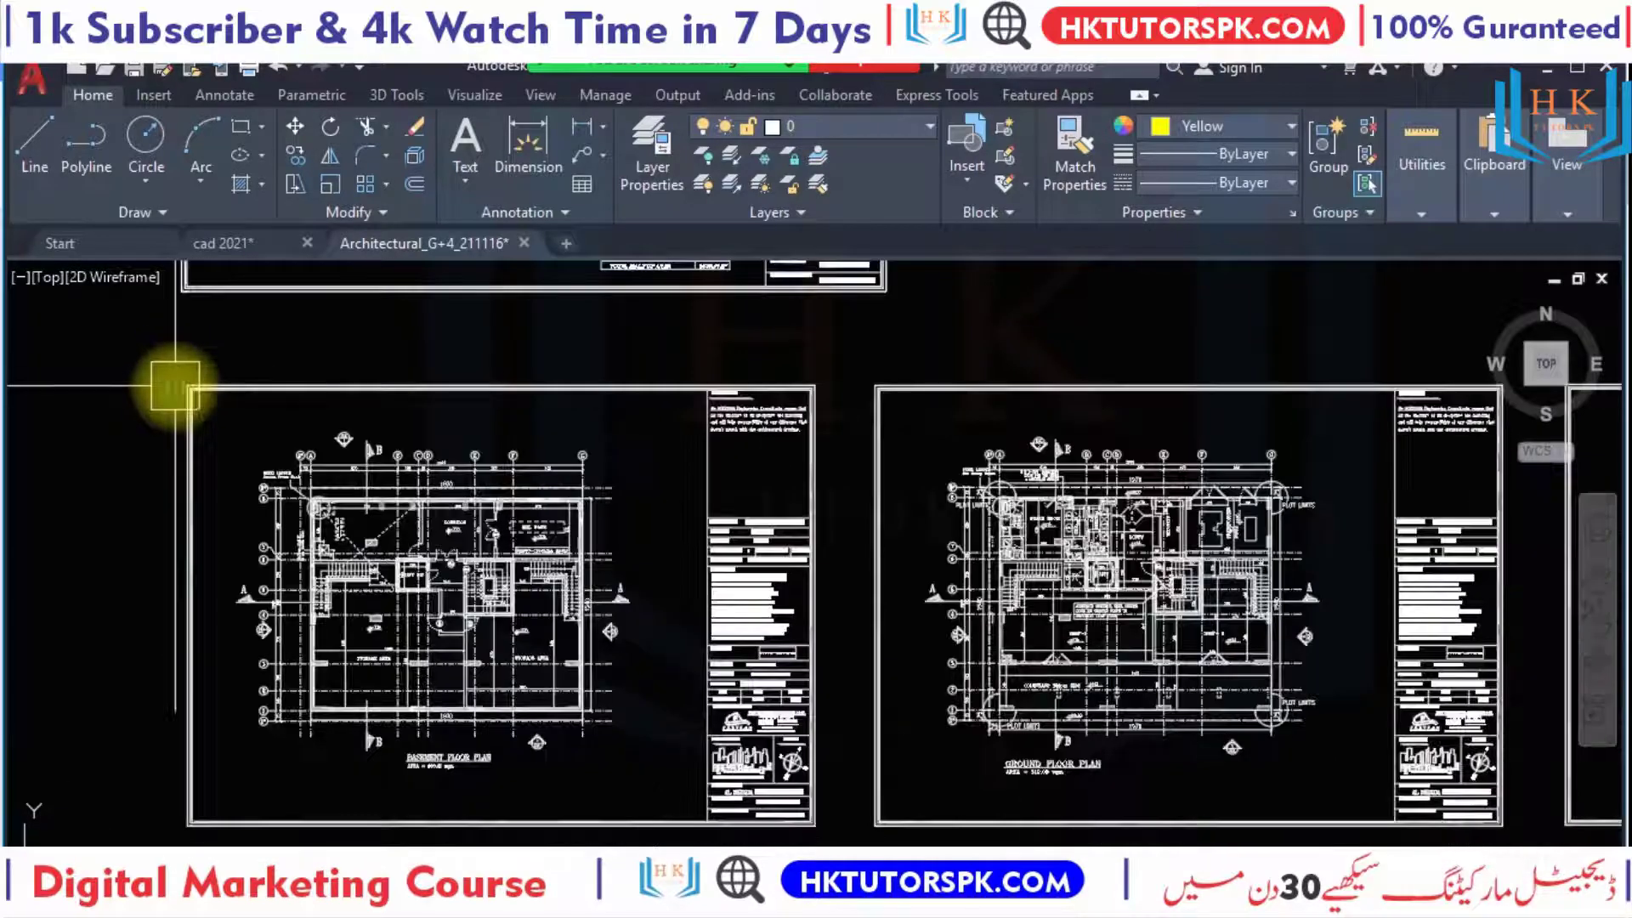
left_click(270, 295)
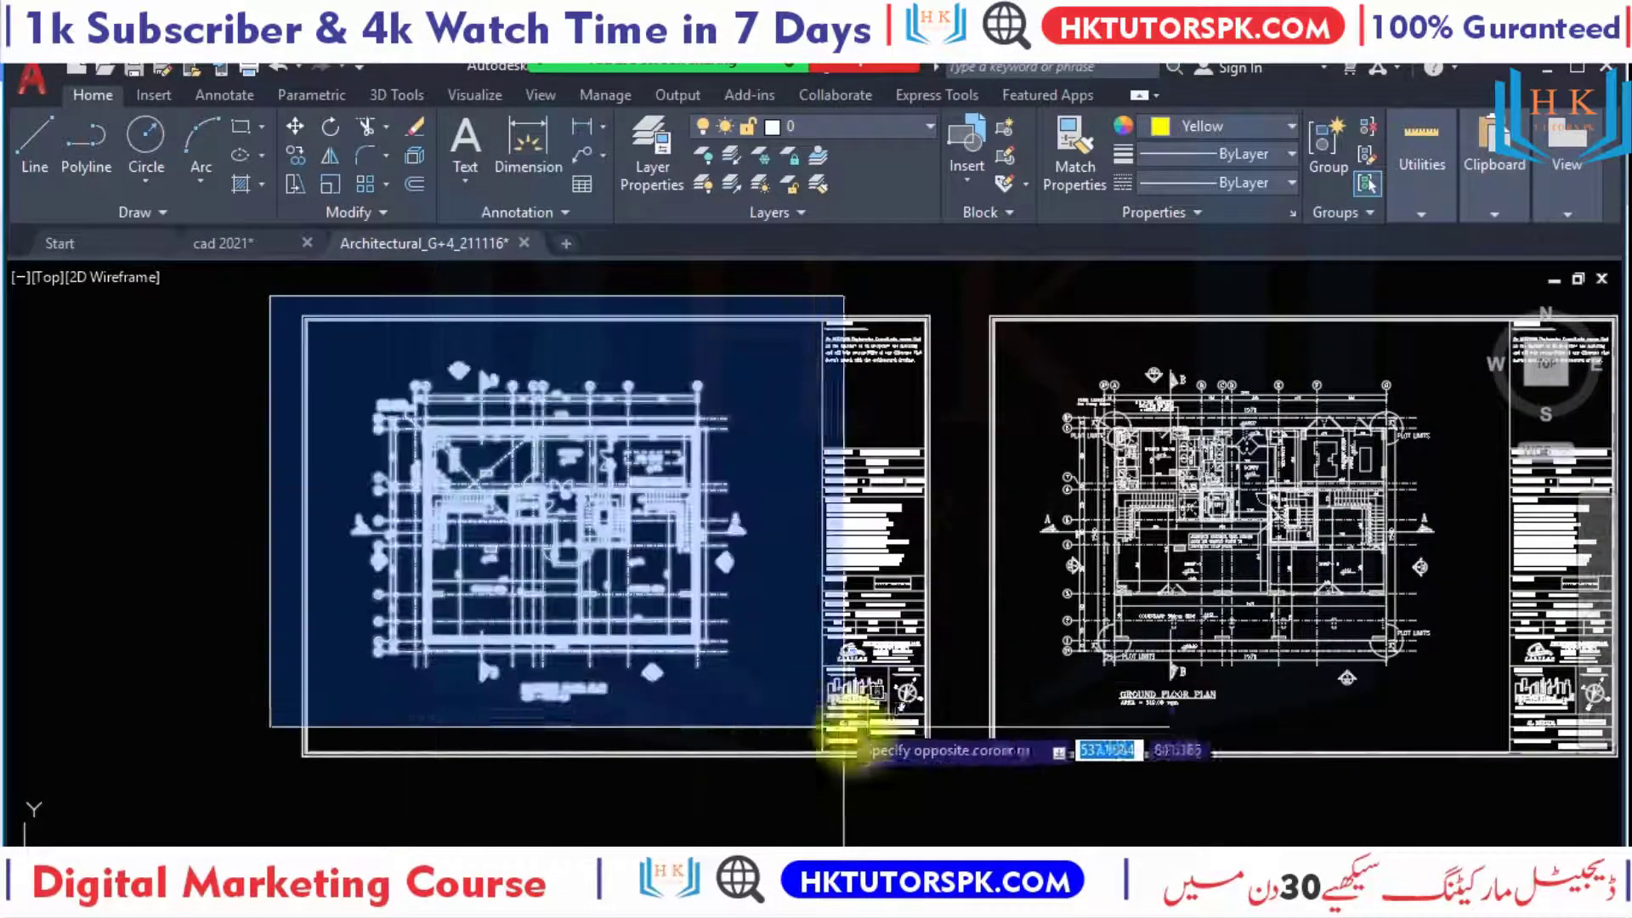
left_click(974, 816)
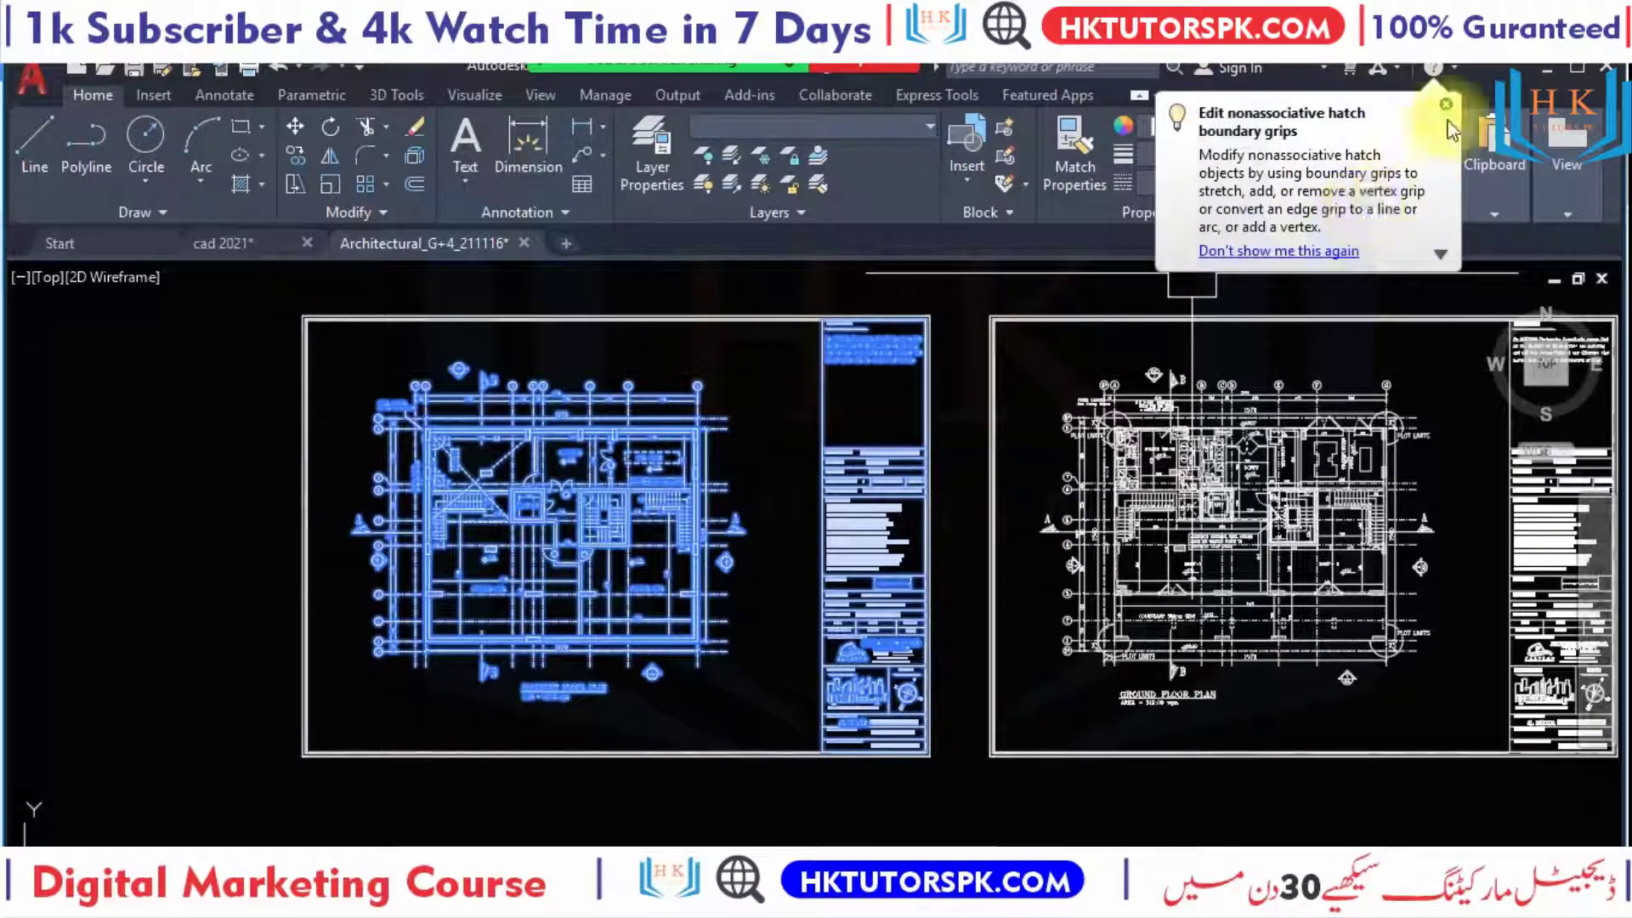
left_click(1447, 115)
Zoom and pan across the plan sheets, then clear the basement sheet selection.
scroll(601, 463, "down", 3)
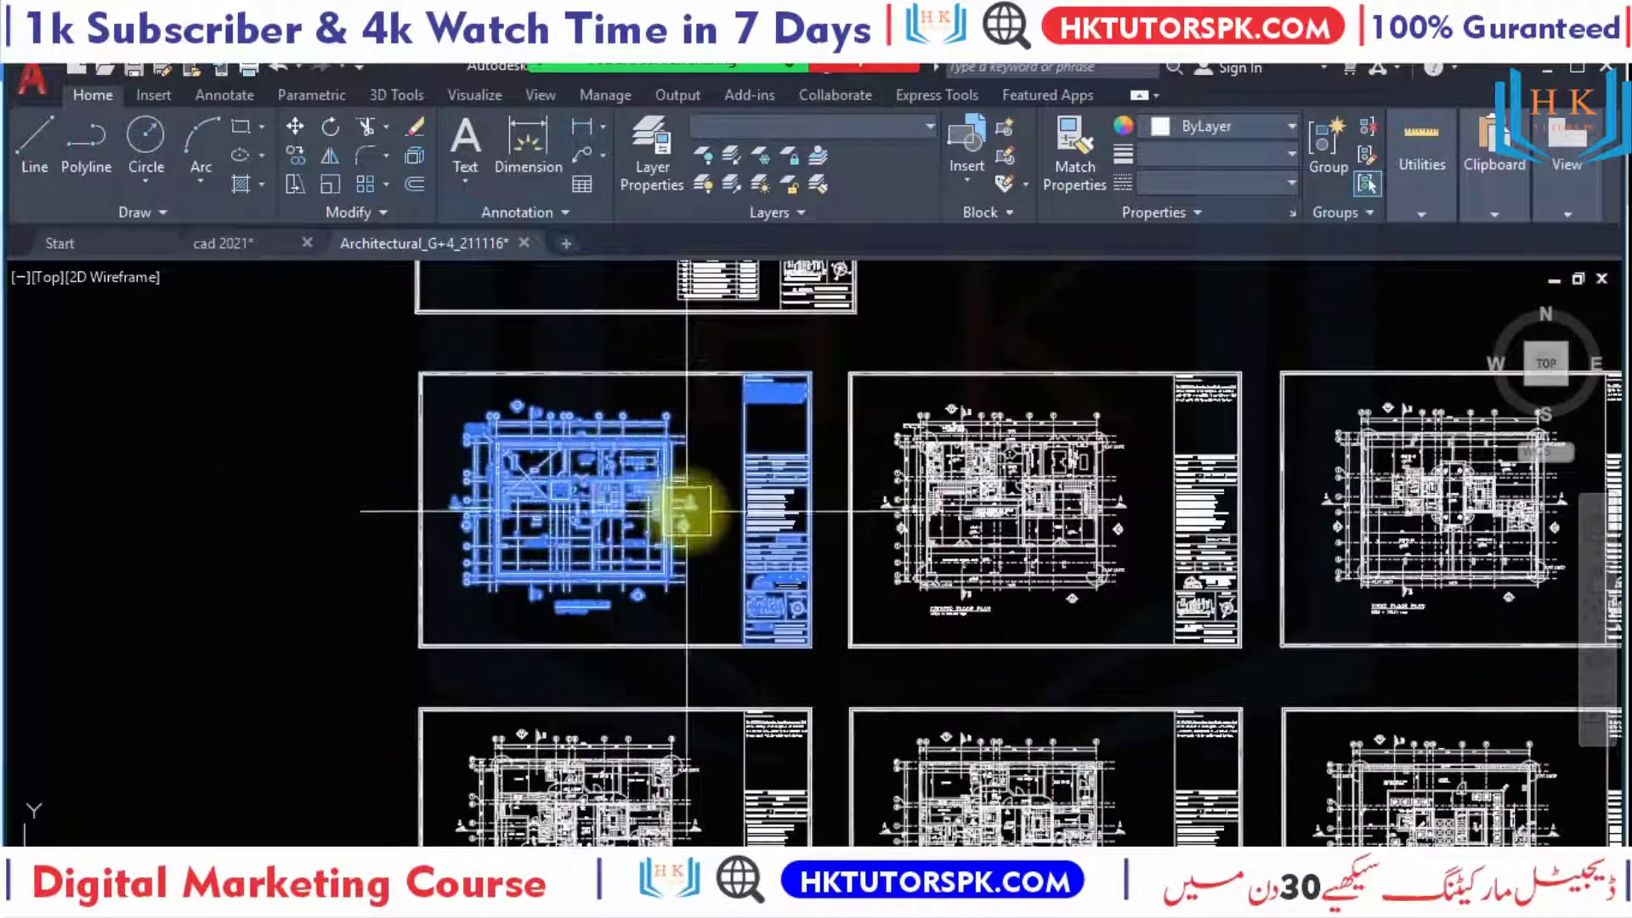
scroll(553, 588, "up", 1)
scroll(554, 588, "up", 3)
scroll(466, 638, "up", 3)
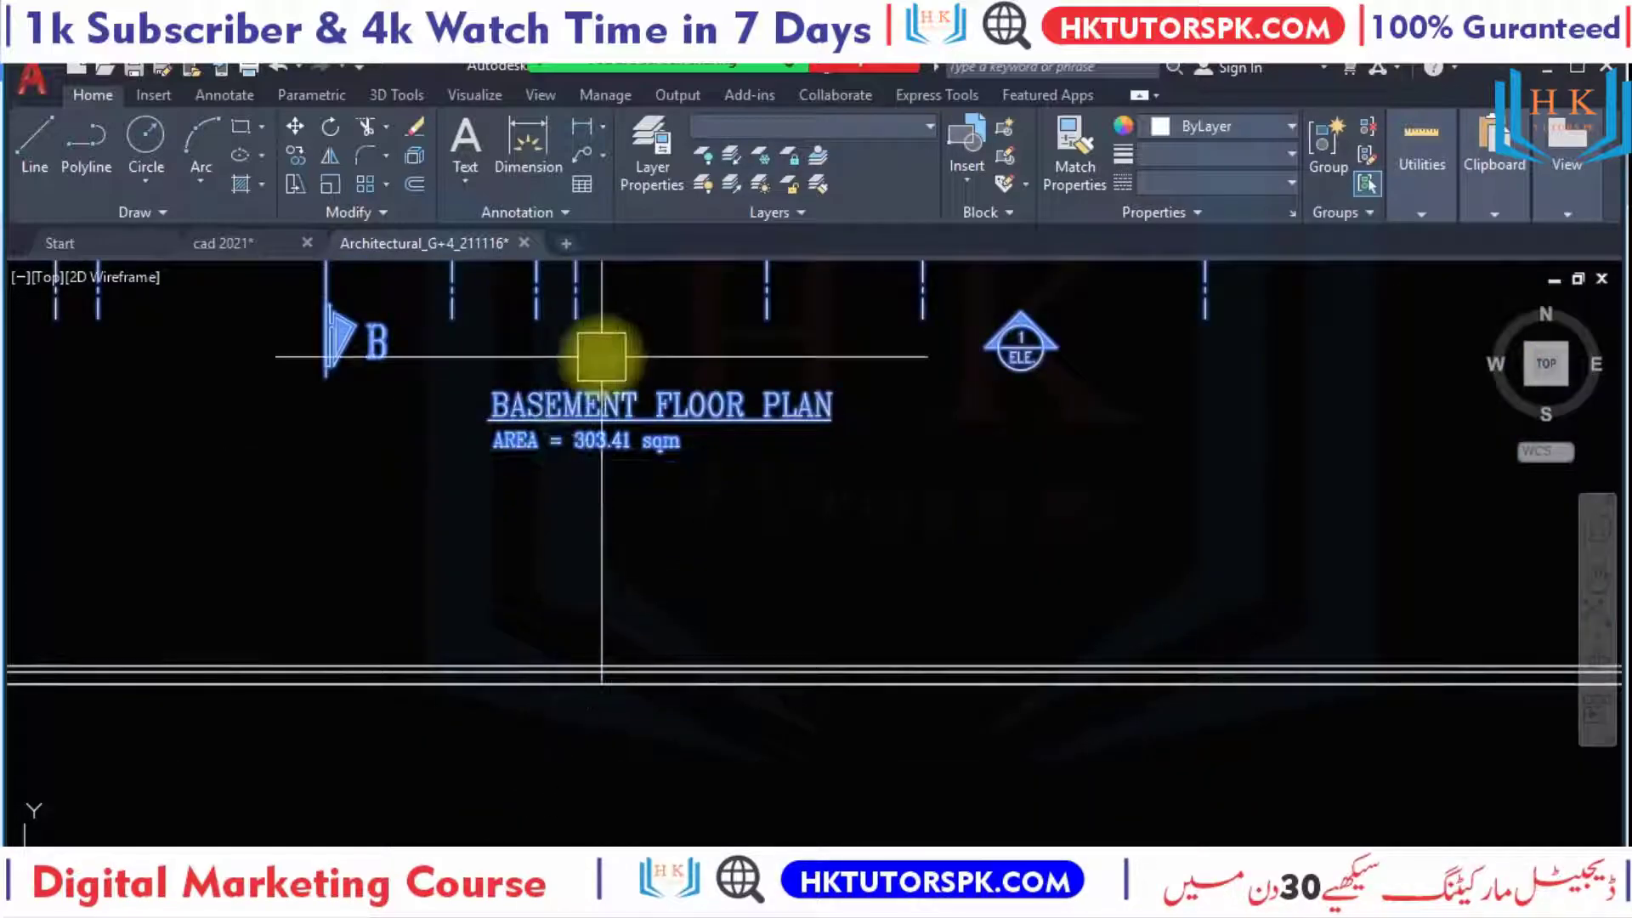
scroll(681, 388, "down", 3)
scroll(332, 564, "down", 2)
scroll(637, 638, "up", 3)
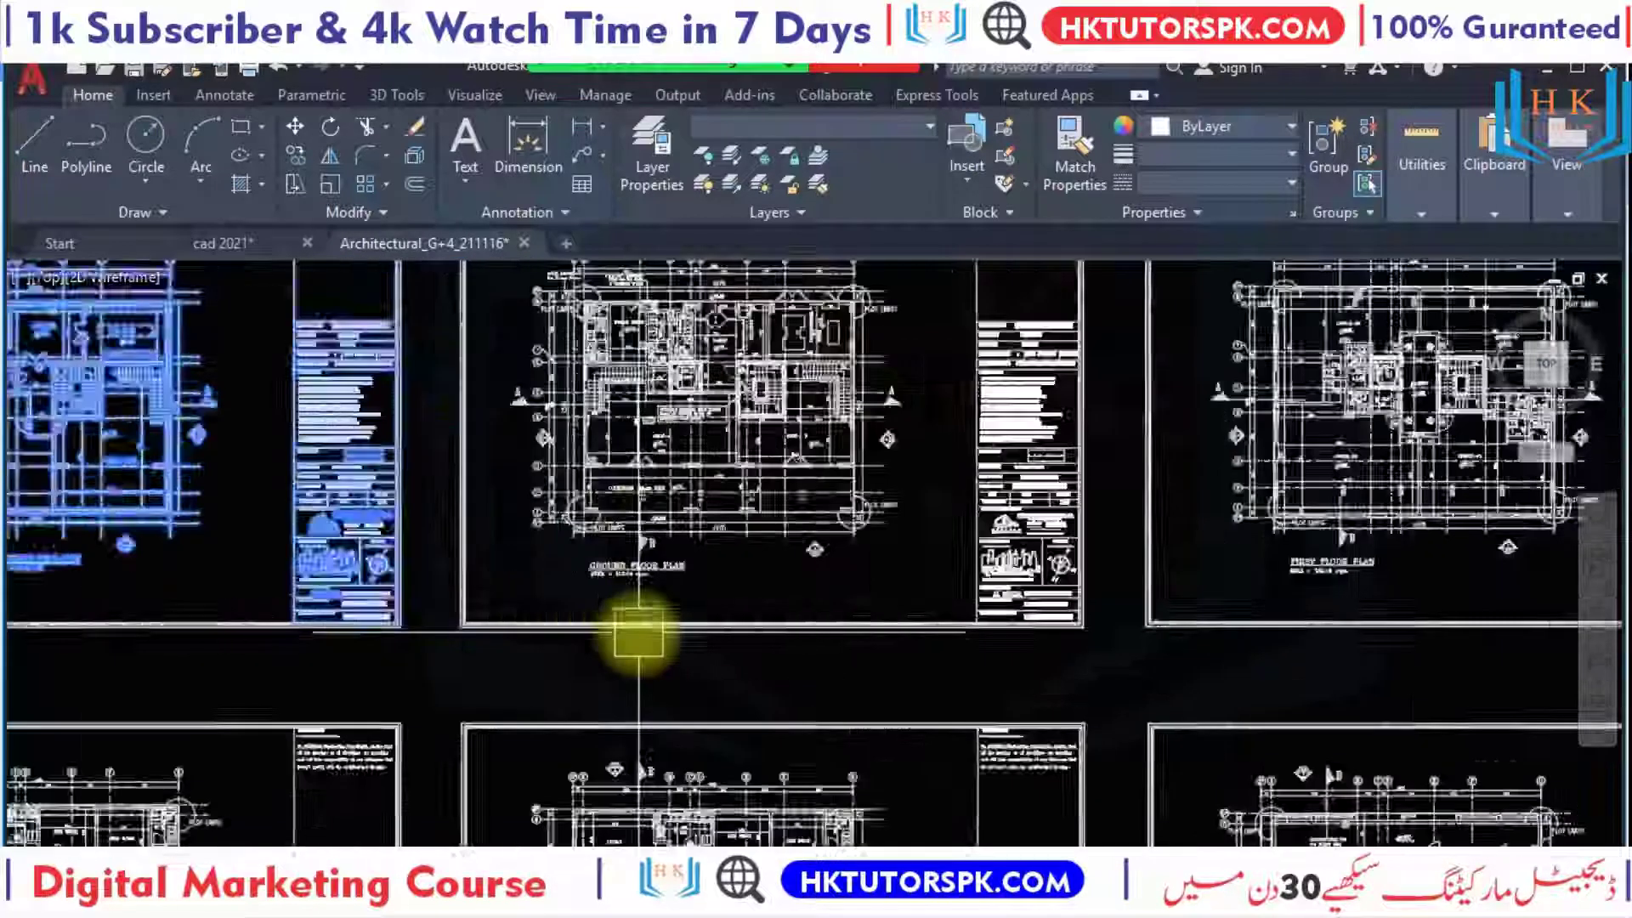
scroll(597, 508, "up", 2)
scroll(597, 508, "up", 2)
scroll(583, 470, "down", 4)
scroll(583, 473, "down", 3)
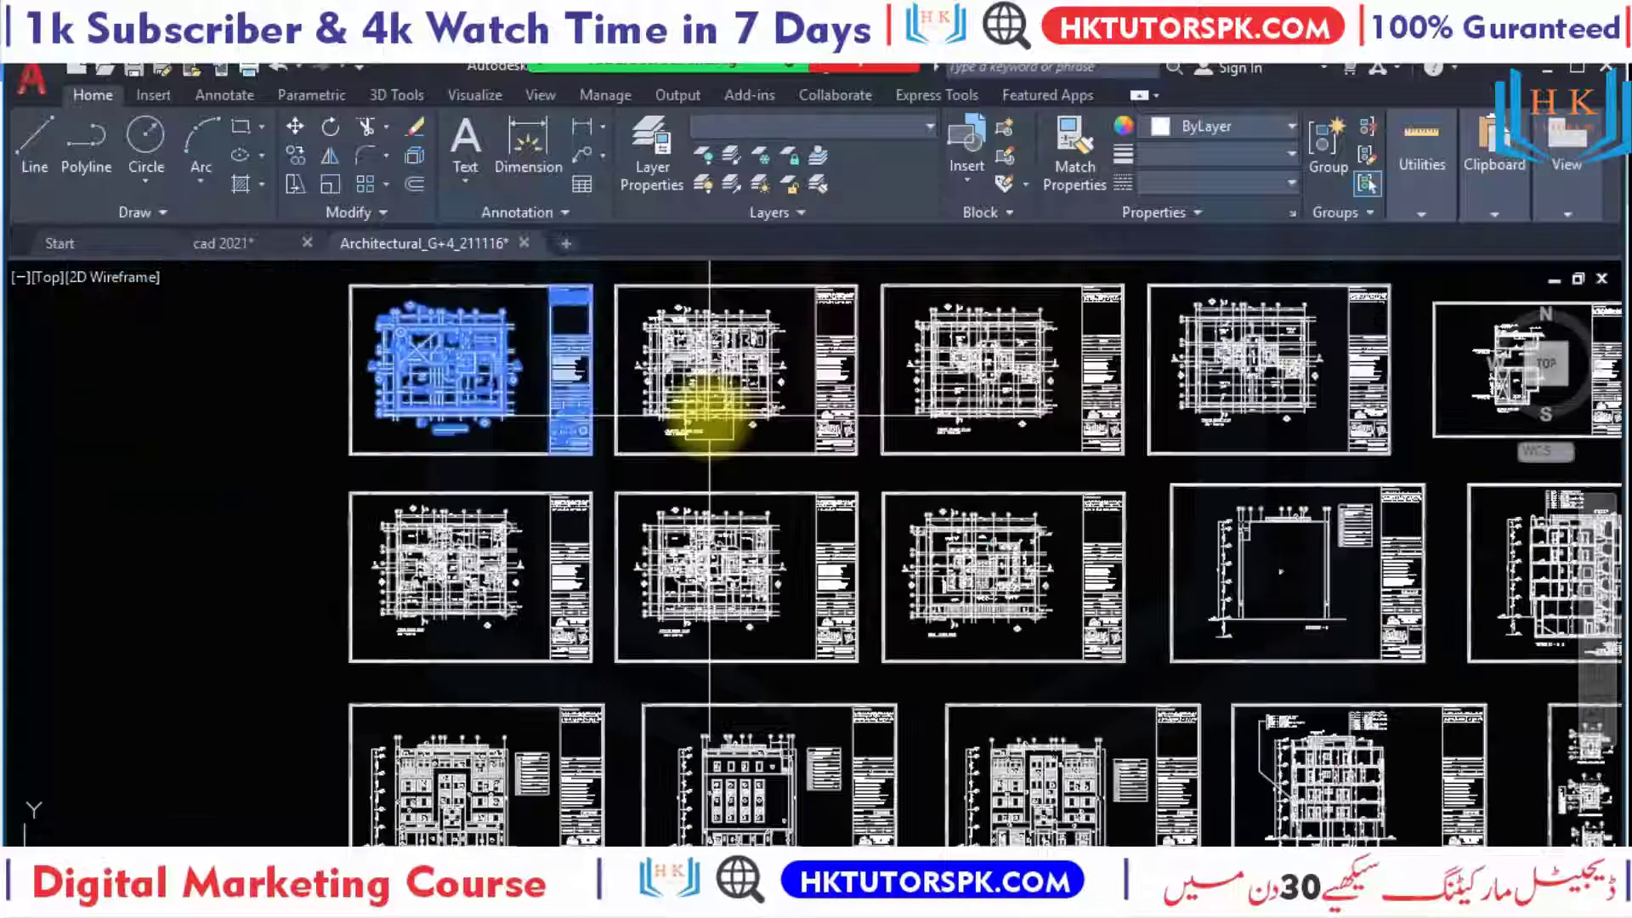
middle_click_drag(703, 408, 669, 548)
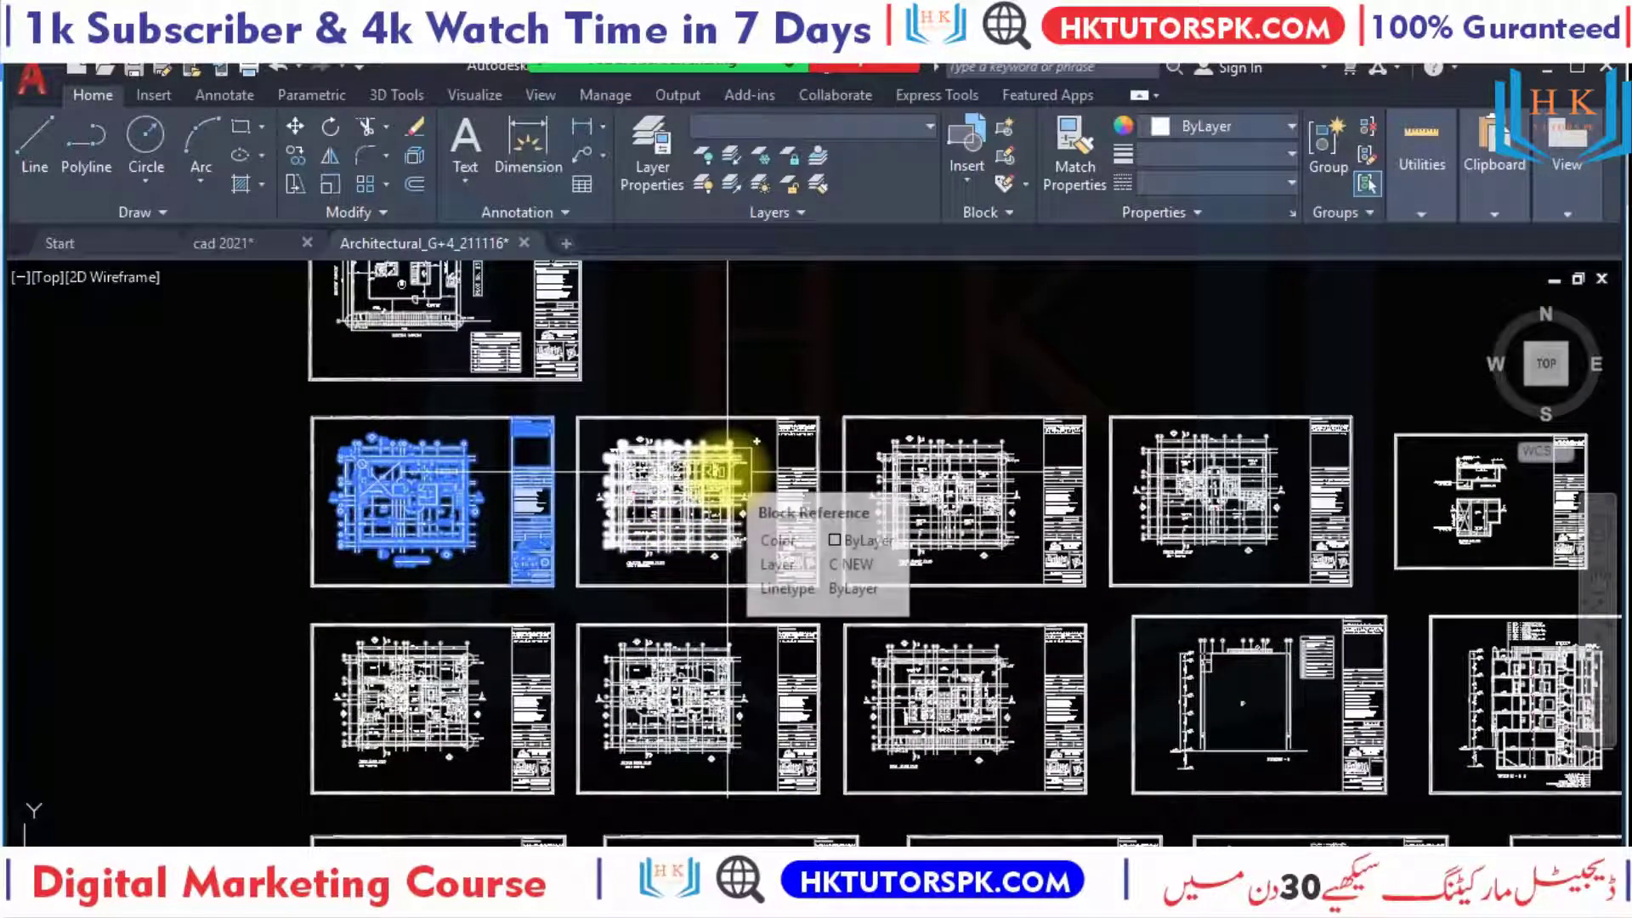
key("Escape")
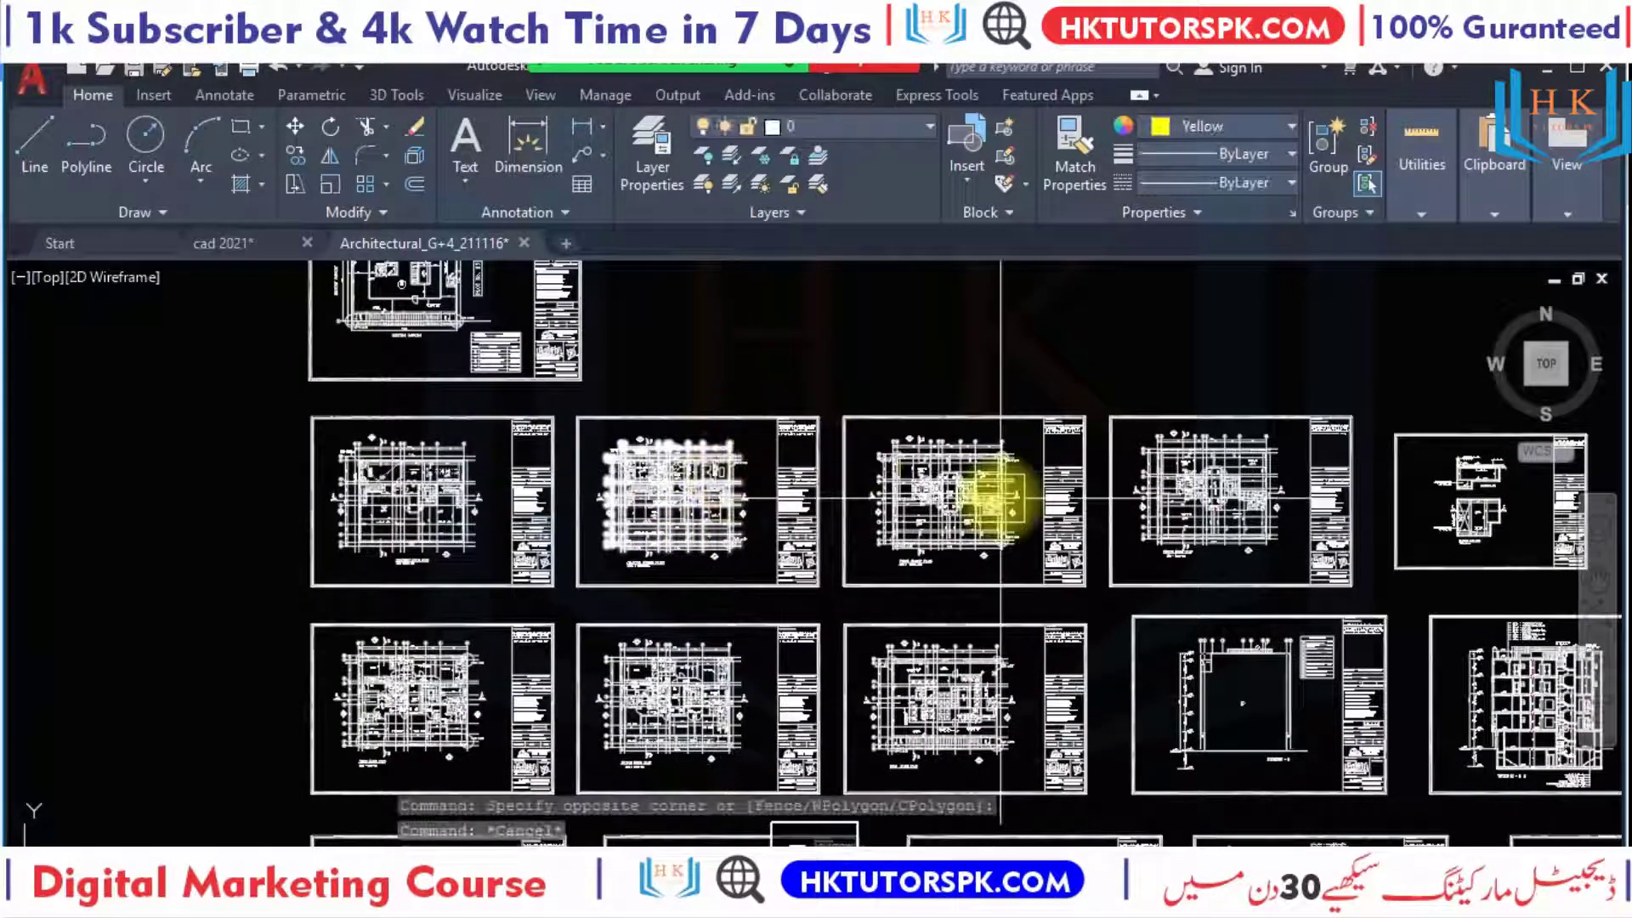
Move from the section sheet over to the front elevation, Elevation 3.
mouse_move(1293, 546)
middle_mouse_down()
mouse_move(1003, 648)
mouse_move(1002, 528)
middle_mouse_up()
scroll(1002, 528, "up", 1)
scroll(1184, 510, "up", 2)
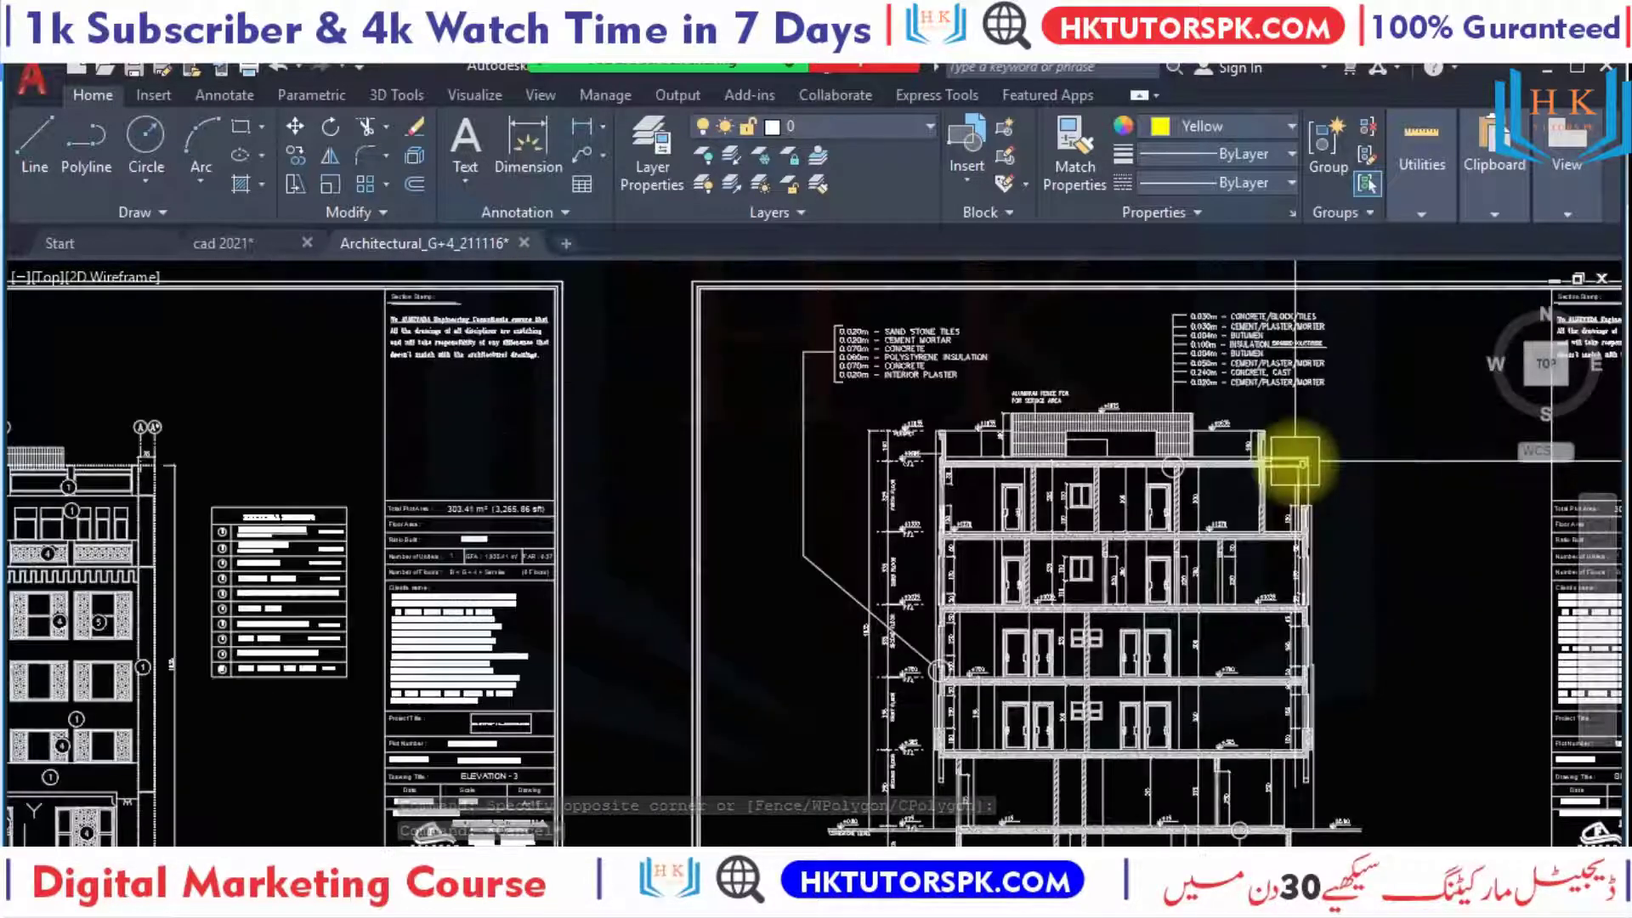
scroll(1293, 456, "up", 2)
middle_click_drag(986, 438, 1301, 546)
scroll(1103, 353, "down", 1)
scroll(1002, 393, "up", 1)
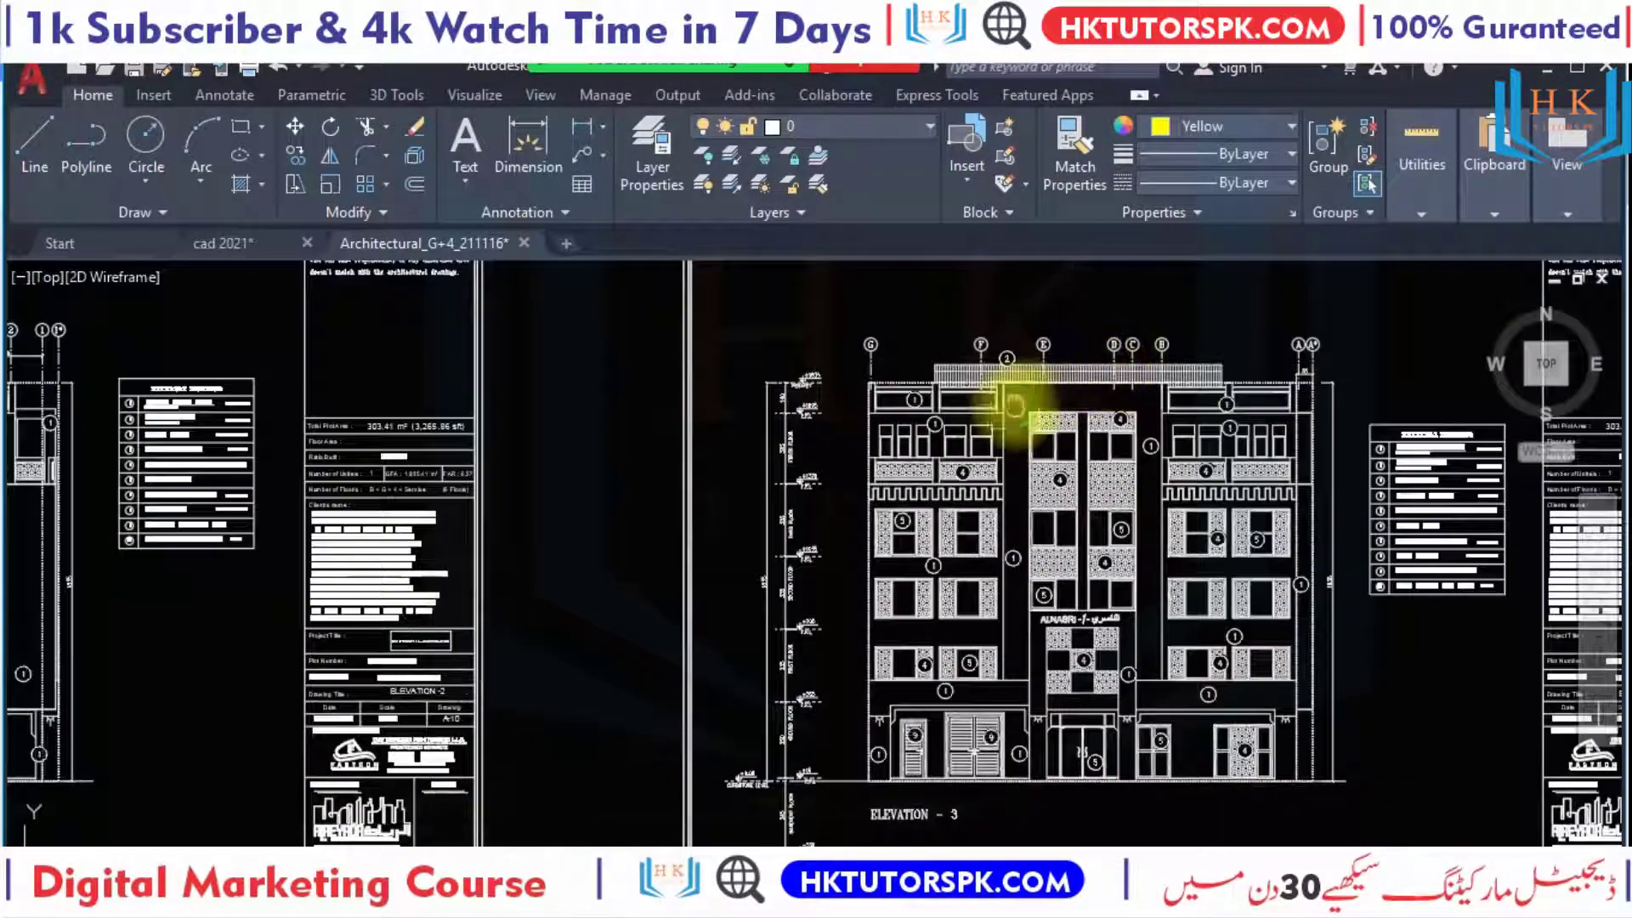
scroll(1113, 416, "up", 3)
scroll(1071, 547, "up", 2)
scroll(776, 412, "up", 2)
scroll(845, 425, "up", 2)
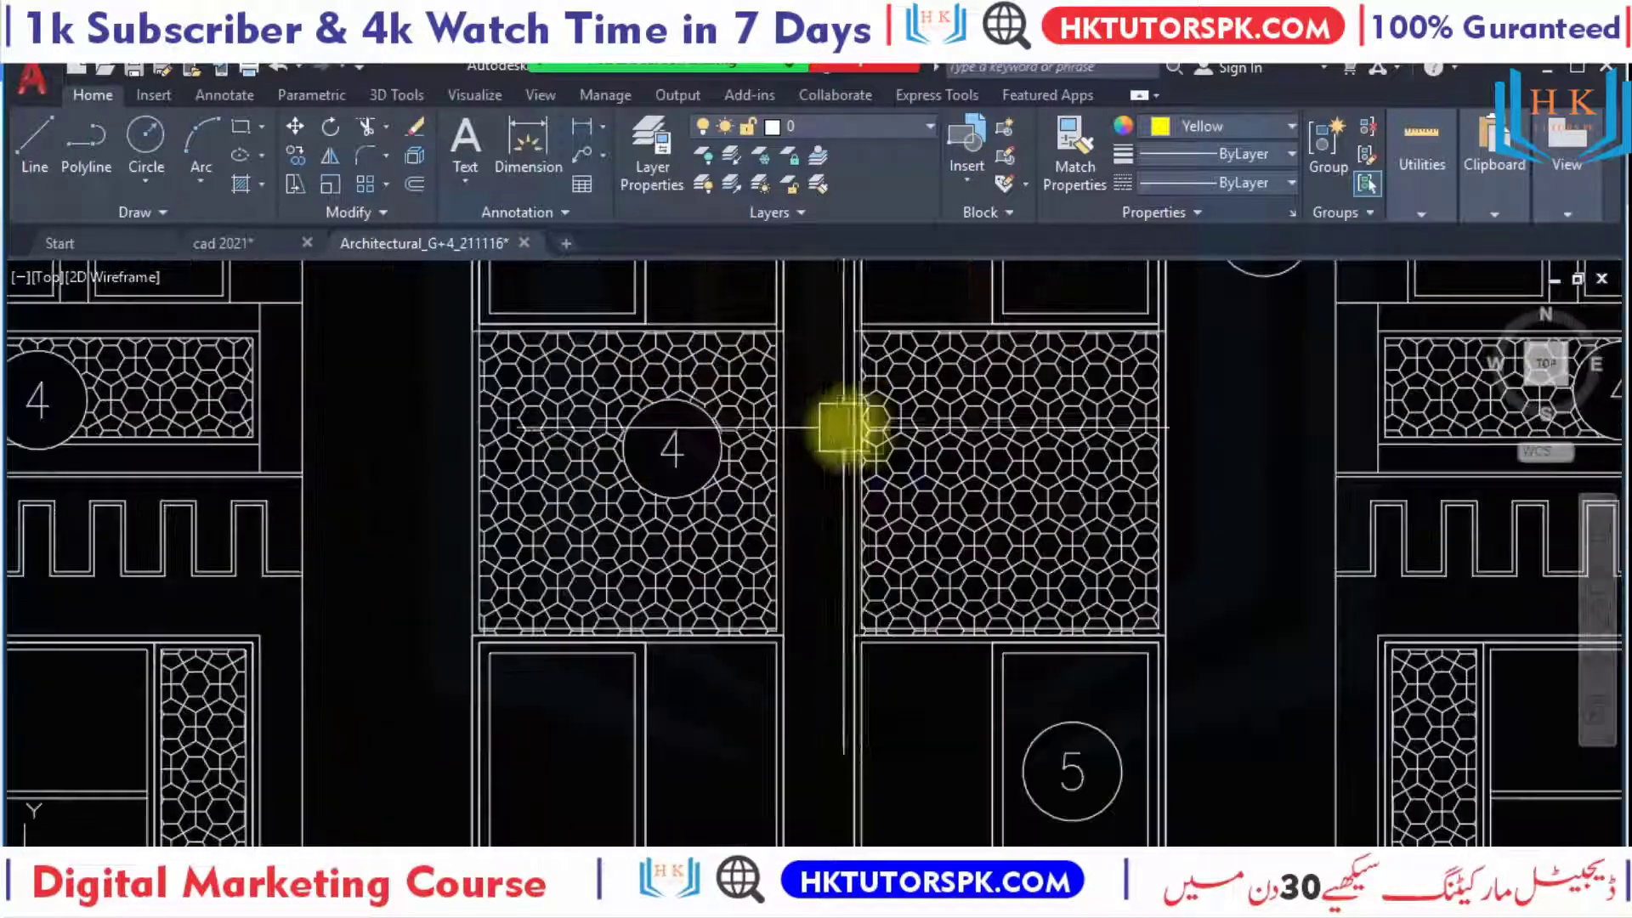
scroll(1176, 464, "up", 2)
scroll(1175, 463, "down", 3)
scroll(1159, 462, "down", 2)
Bring the External Finishing legend beside the elevation into view, including rows 5 and 6.
mouse_move(1158, 462)
middle_mouse_down()
mouse_move(1049, 462)
mouse_move(743, 517)
middle_mouse_up()
scroll(1330, 466, "up", 1)
scroll(1239, 430, "up", 2)
scroll(1231, 430, "up", 3)
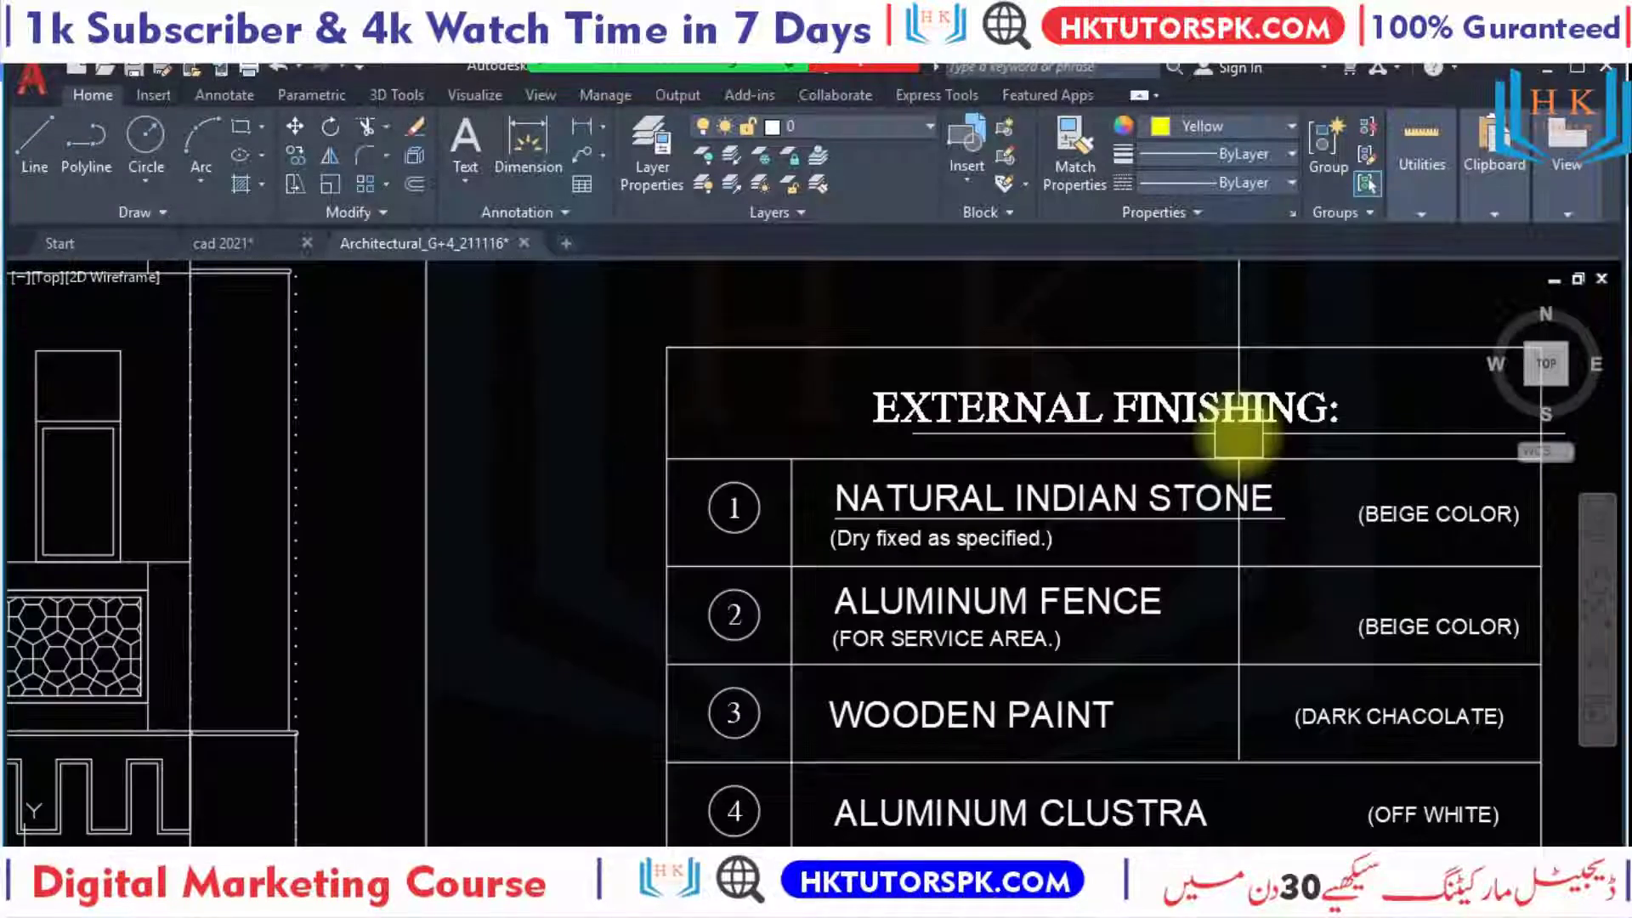
middle_click_drag(1388, 430, 1104, 361)
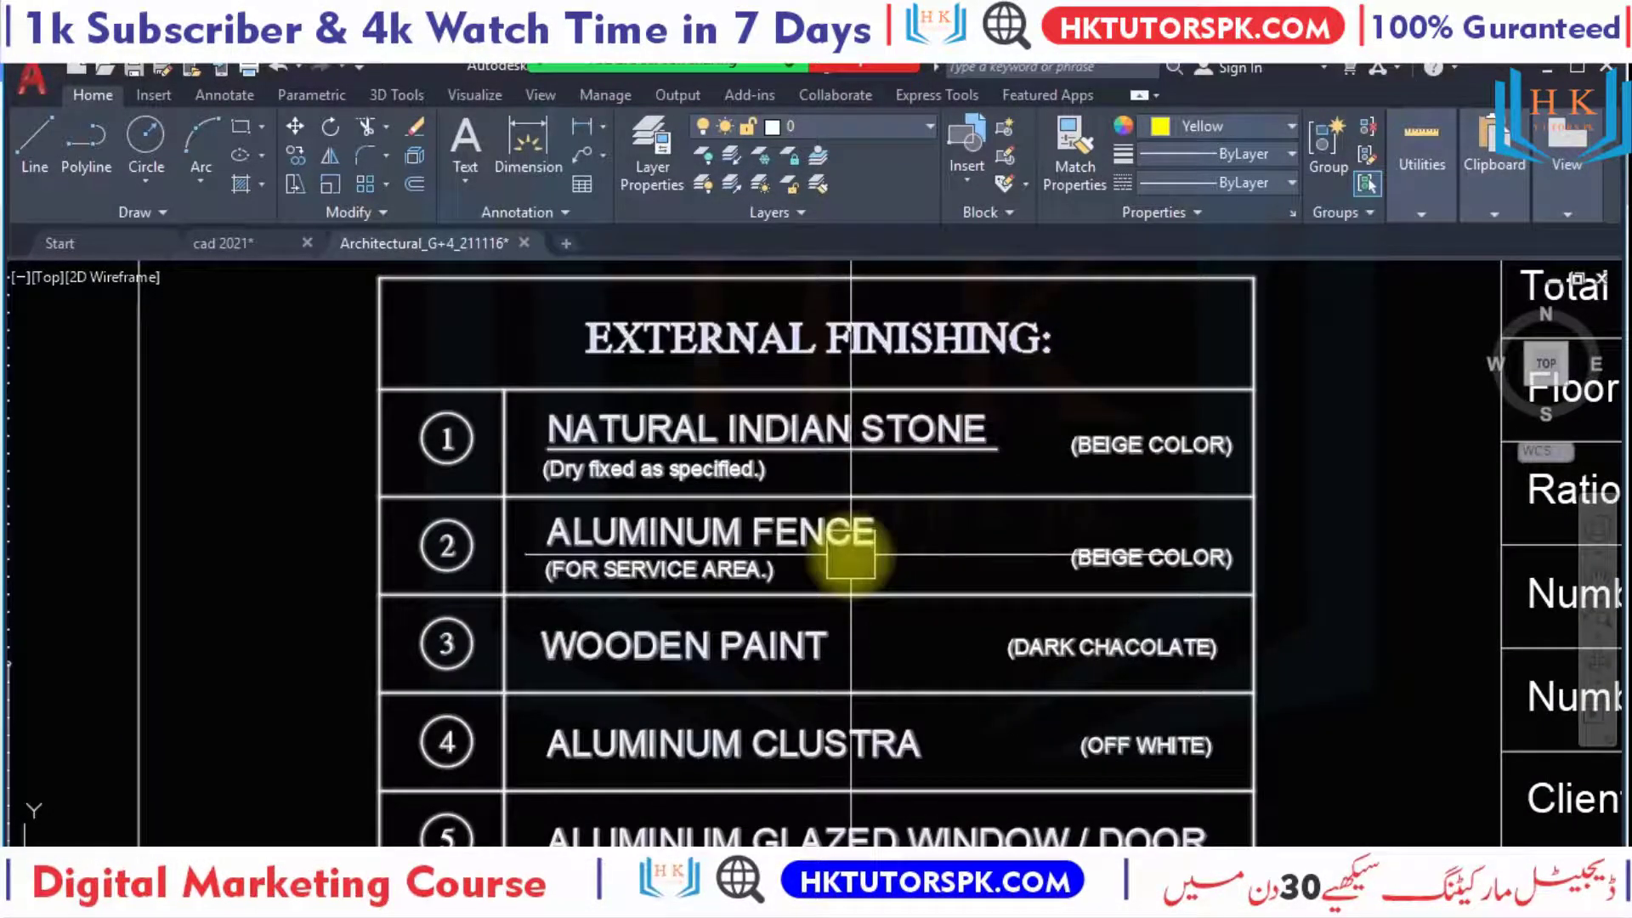
middle_click_drag(850, 554, 848, 452)
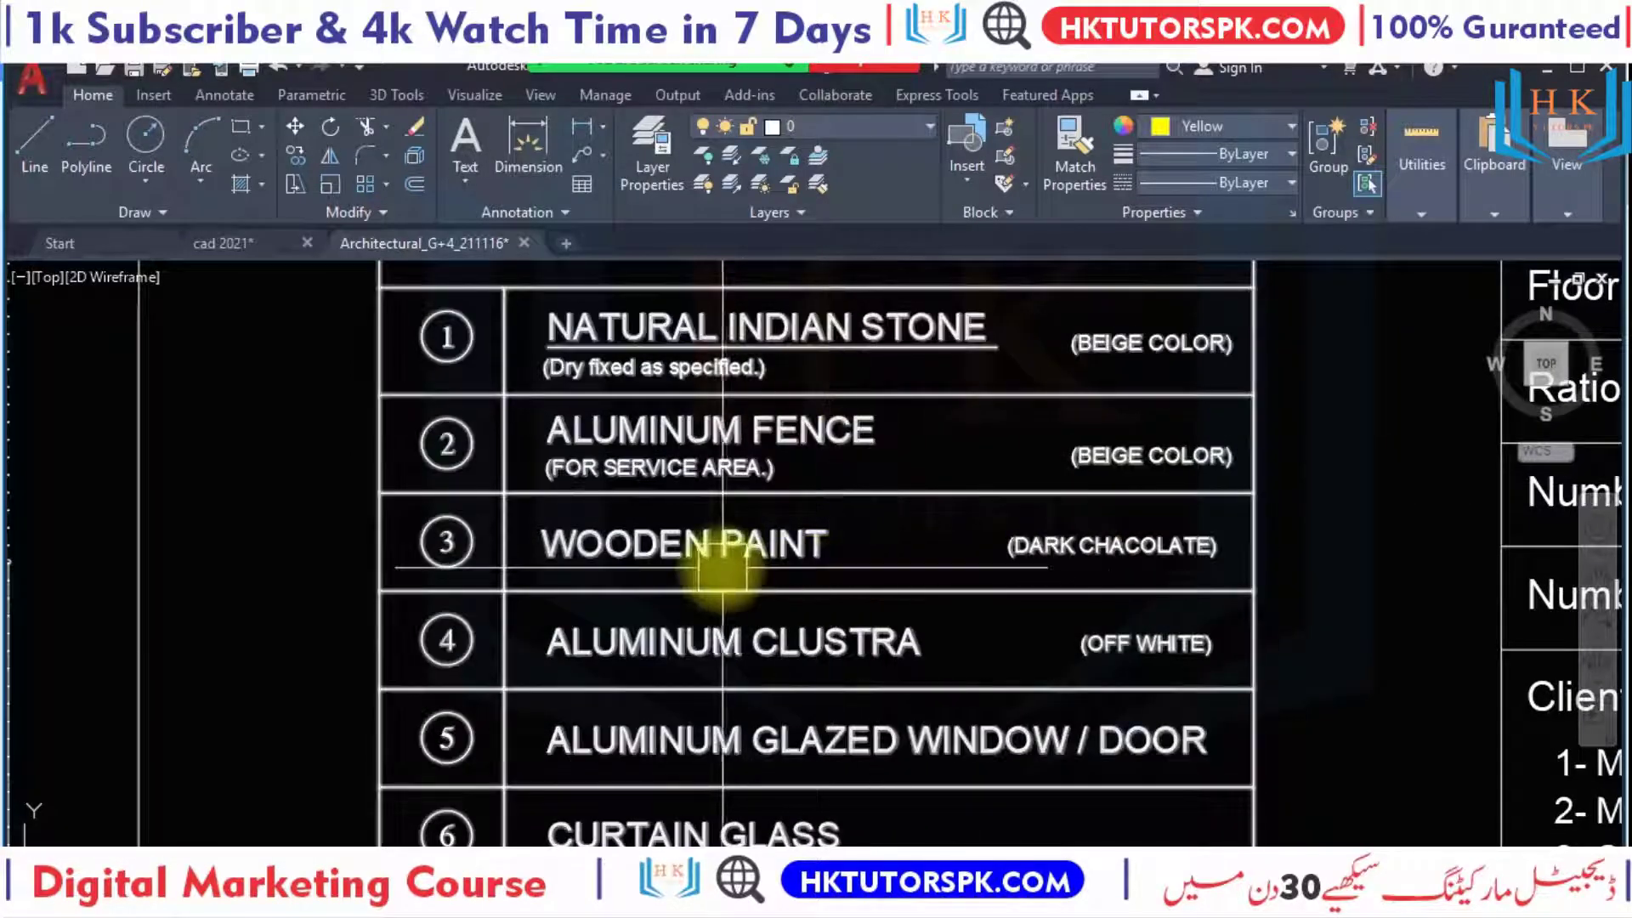
scroll(848, 536, "down", 5)
scroll(848, 539, "down", 3)
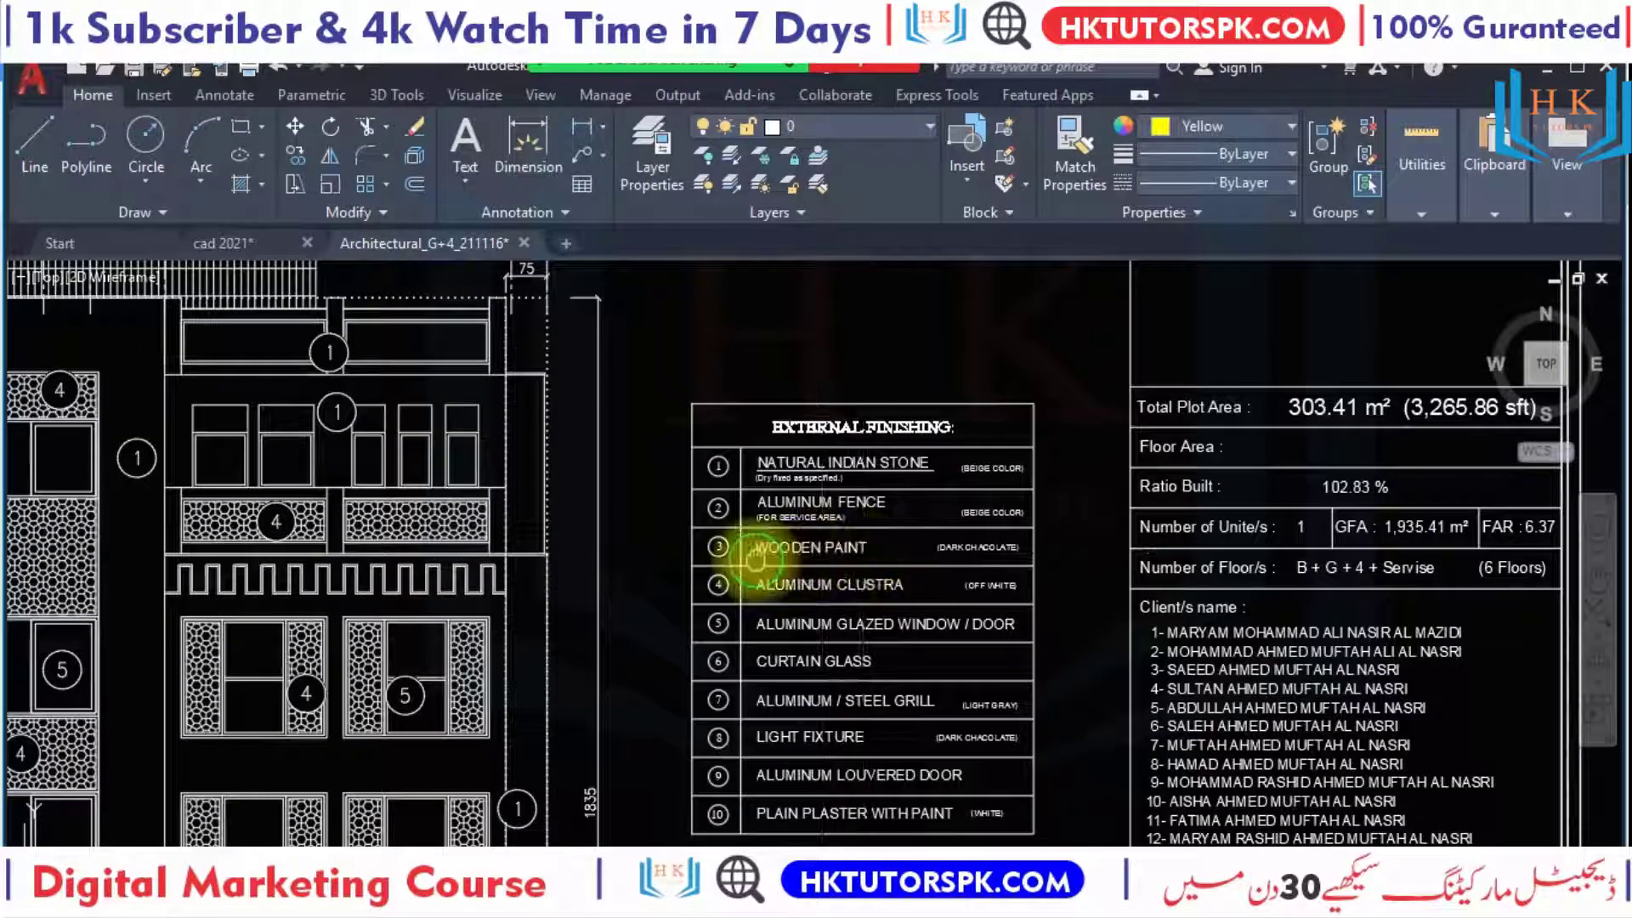
middle_click_drag(729, 557, 911, 534)
Zoom into the NATURAL INDIAN STONE entry, then view the elevation alongside the finishes table.
scroll(909, 441, "up", 2)
scroll(583, 363, "up", 2)
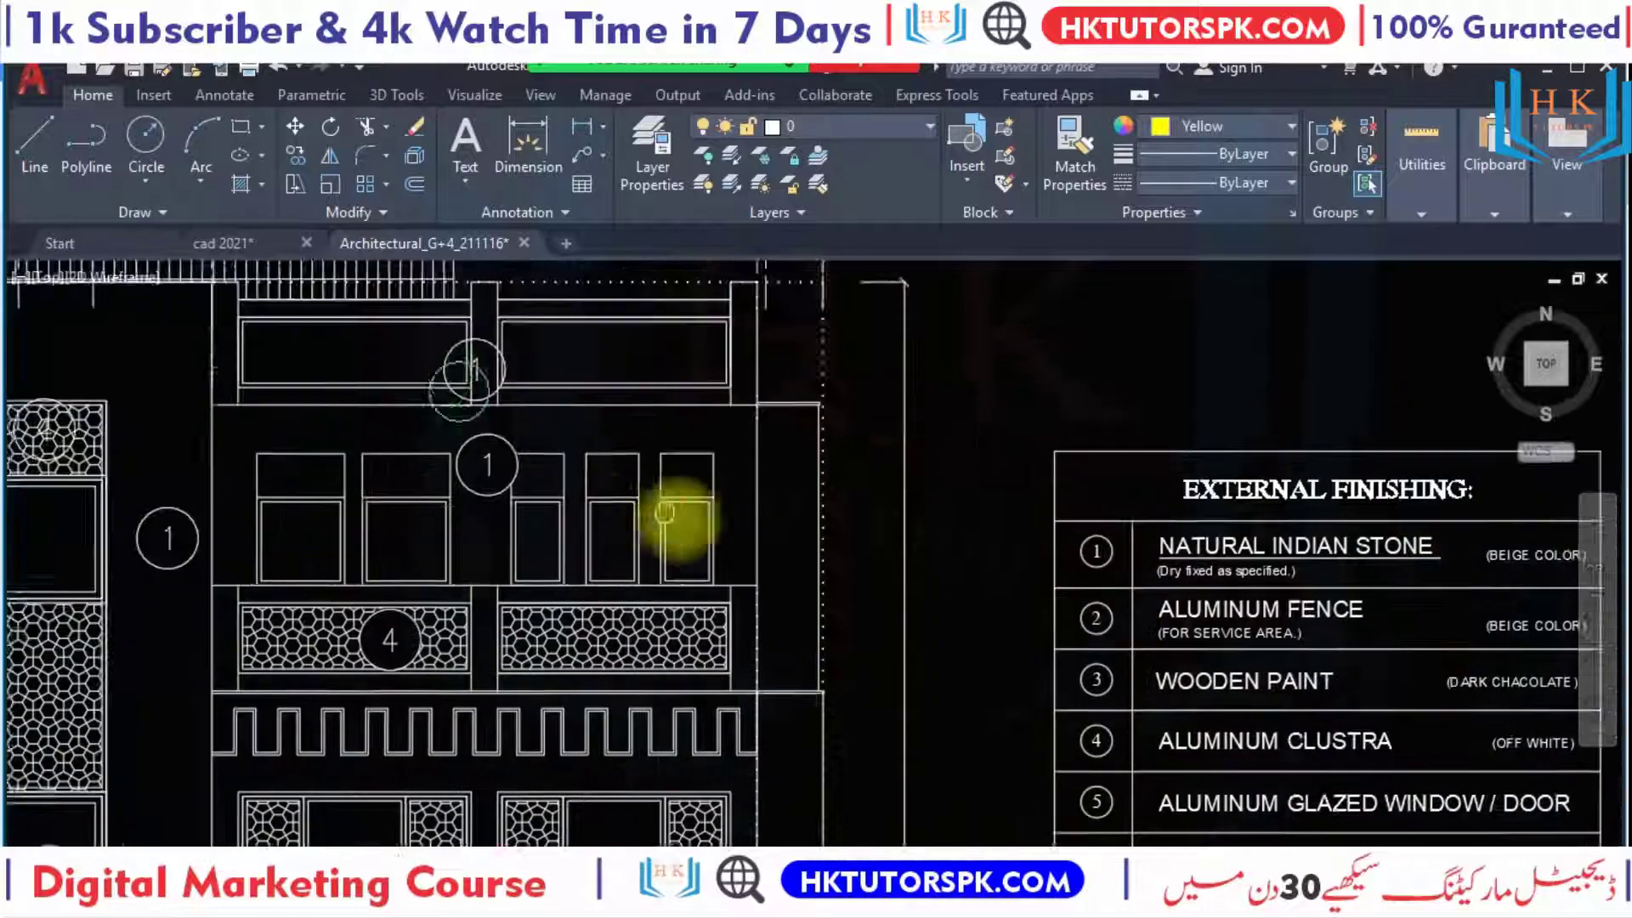
scroll(674, 521, "up", 2)
scroll(493, 463, "up", 2)
scroll(777, 539, "down", 5)
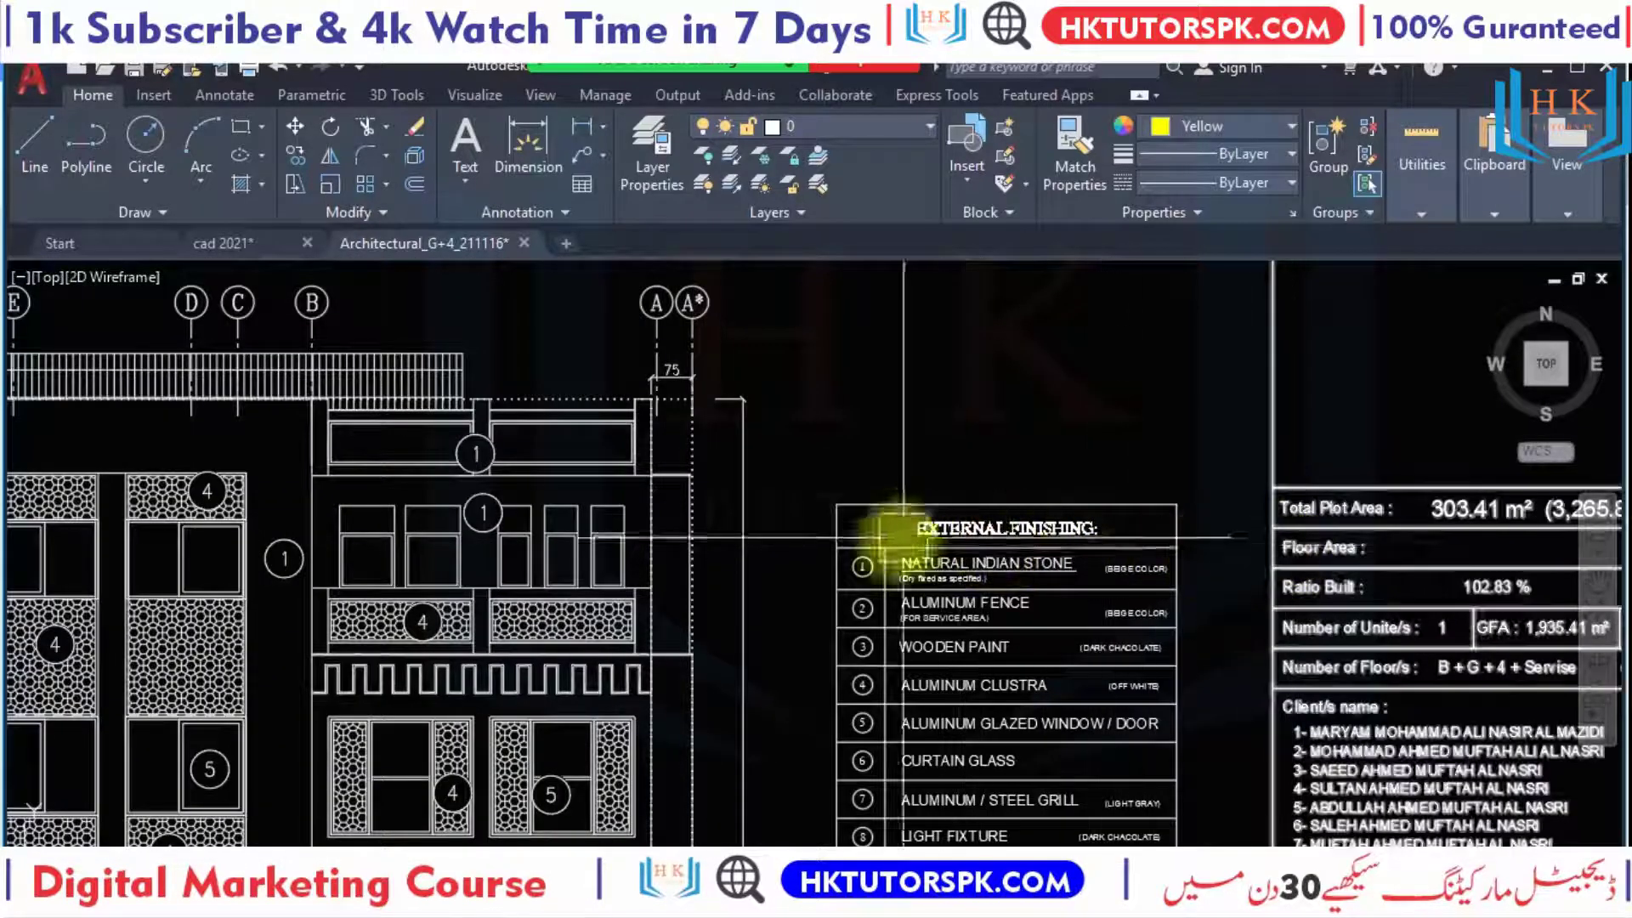
scroll(867, 553, "up", 3)
scroll(872, 580, "up", 2)
scroll(1078, 547, "up", 2)
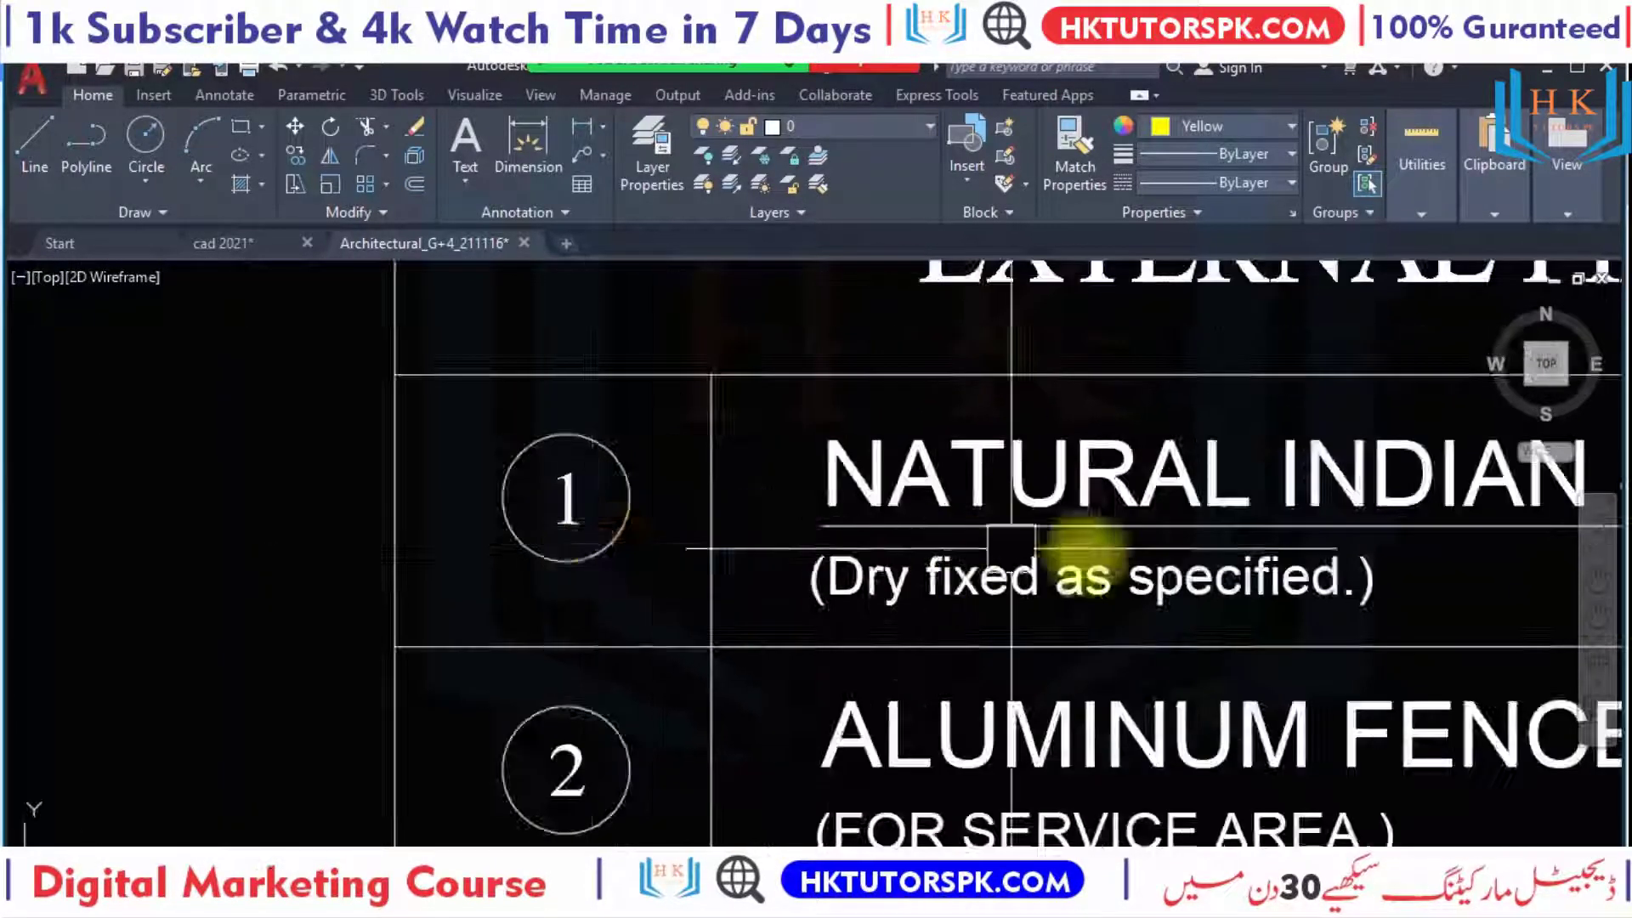
middle_click_drag(1152, 532, 549, 491)
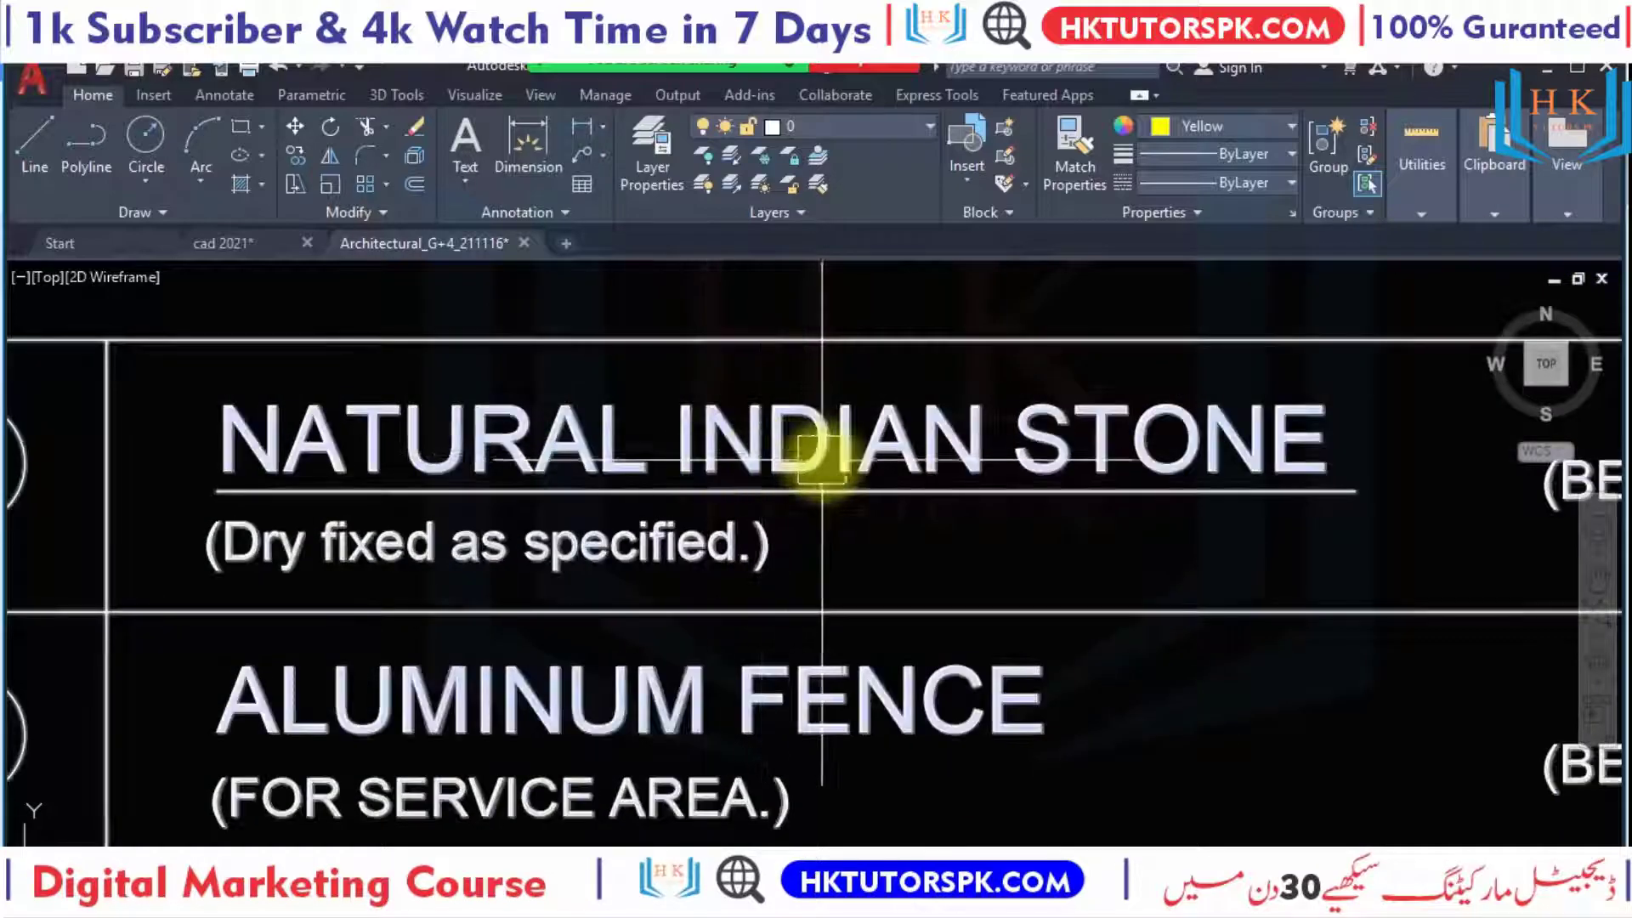
scroll(986, 439, "down", 2)
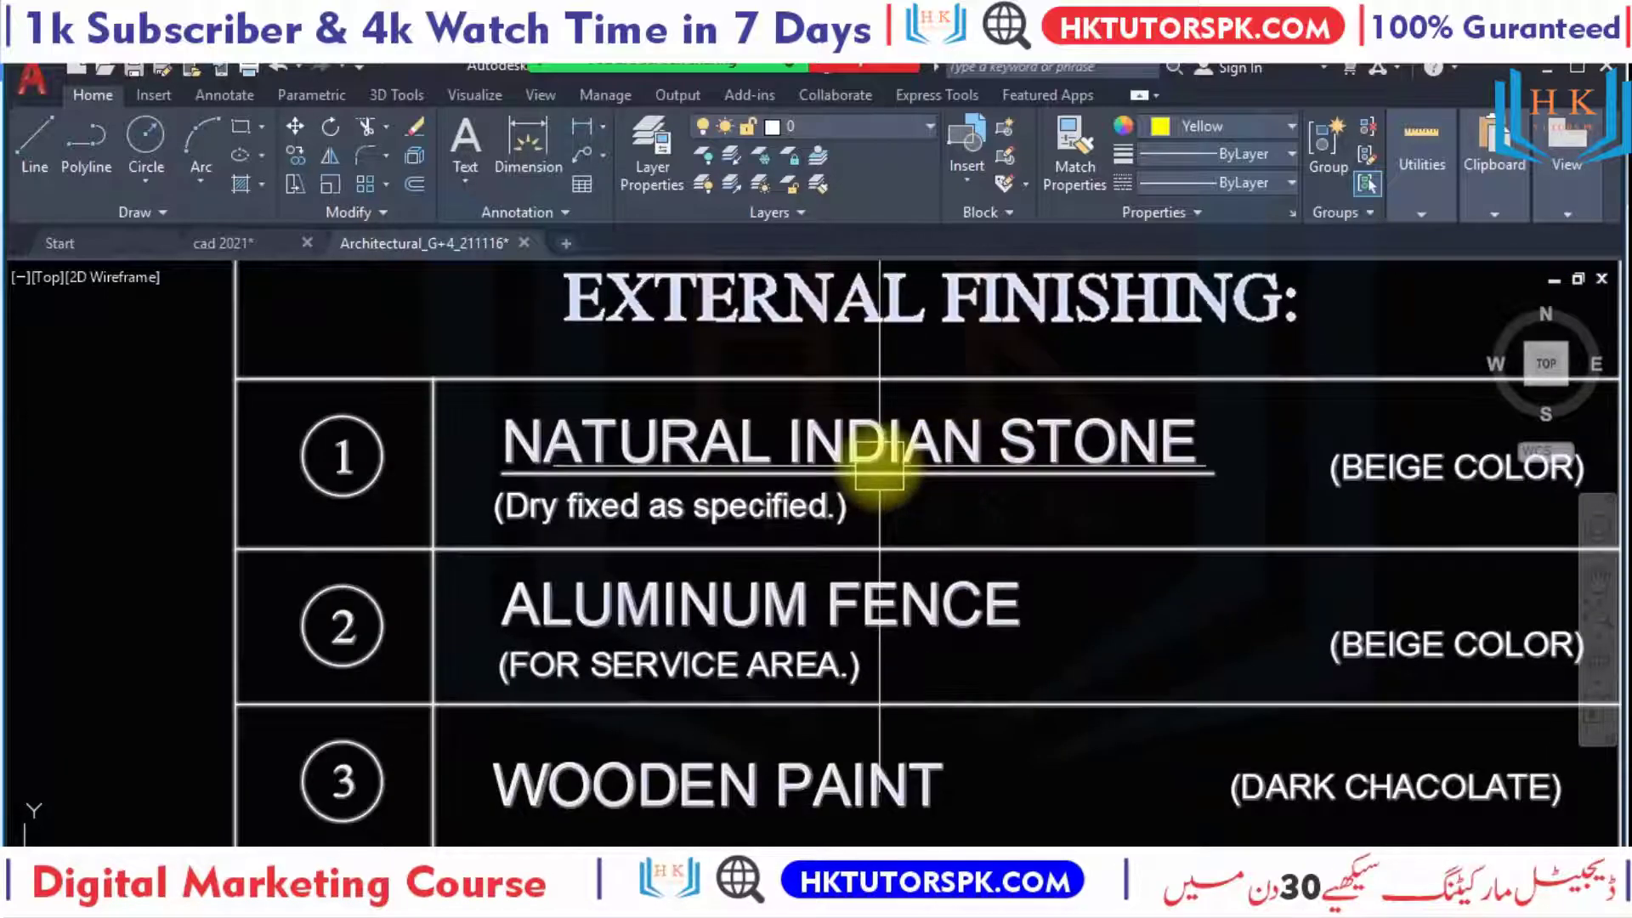
scroll(940, 447, "down", 5)
mouse_move(666, 455)
middle_mouse_down()
mouse_move(759, 503)
mouse_move(838, 492)
middle_mouse_up()
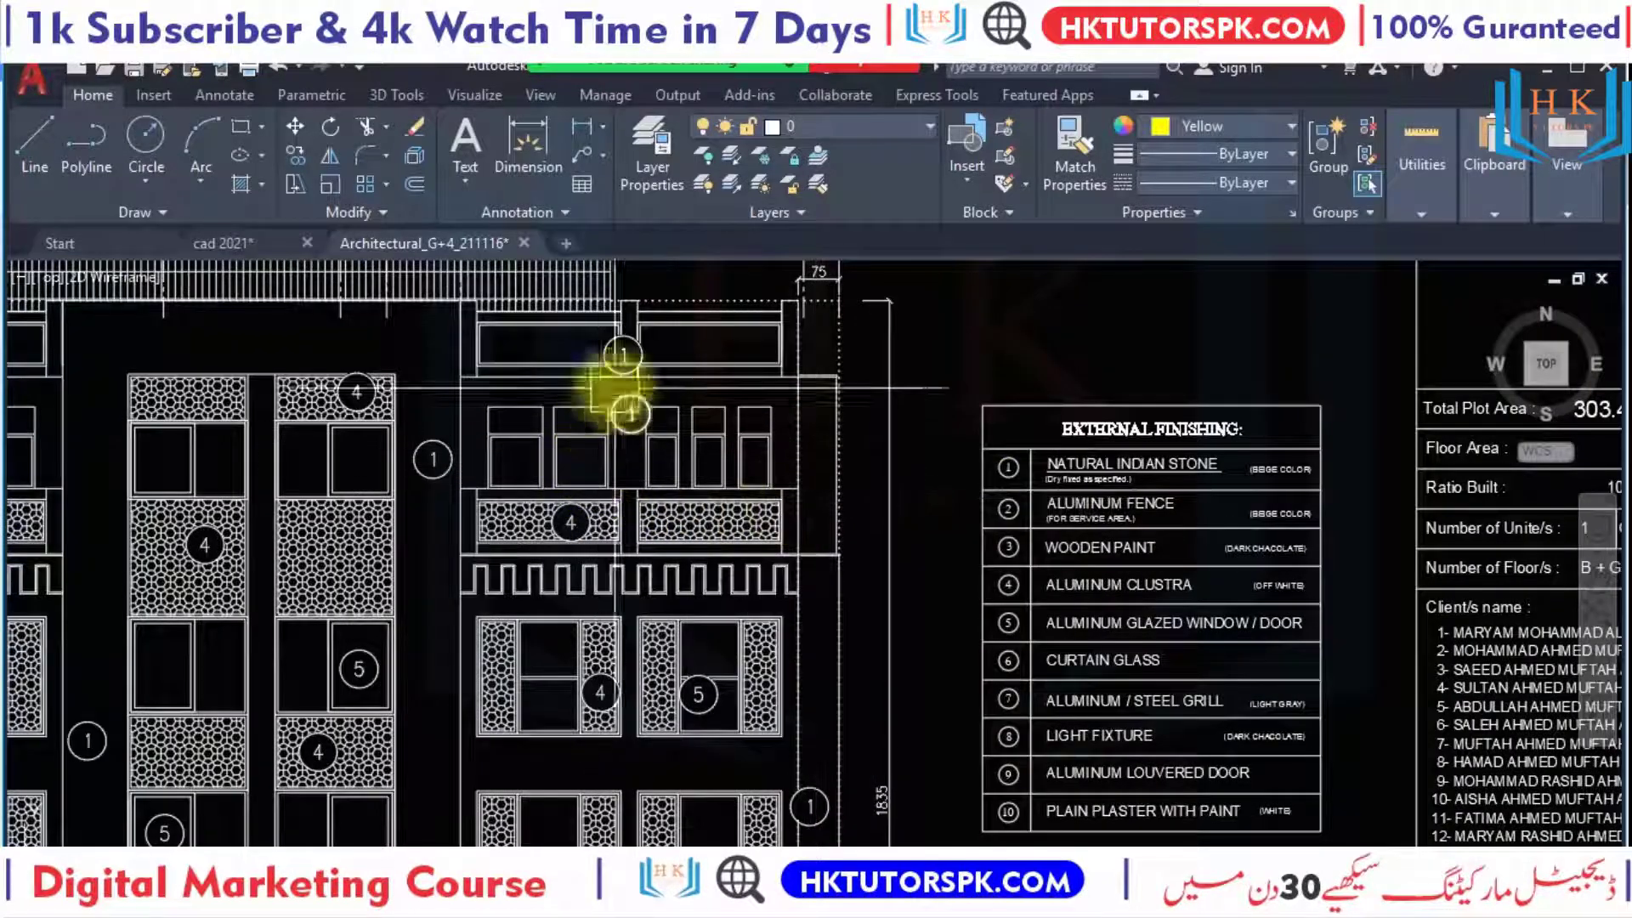
scroll(600, 375, "up", 2)
middle_click_drag(587, 374, 685, 400)
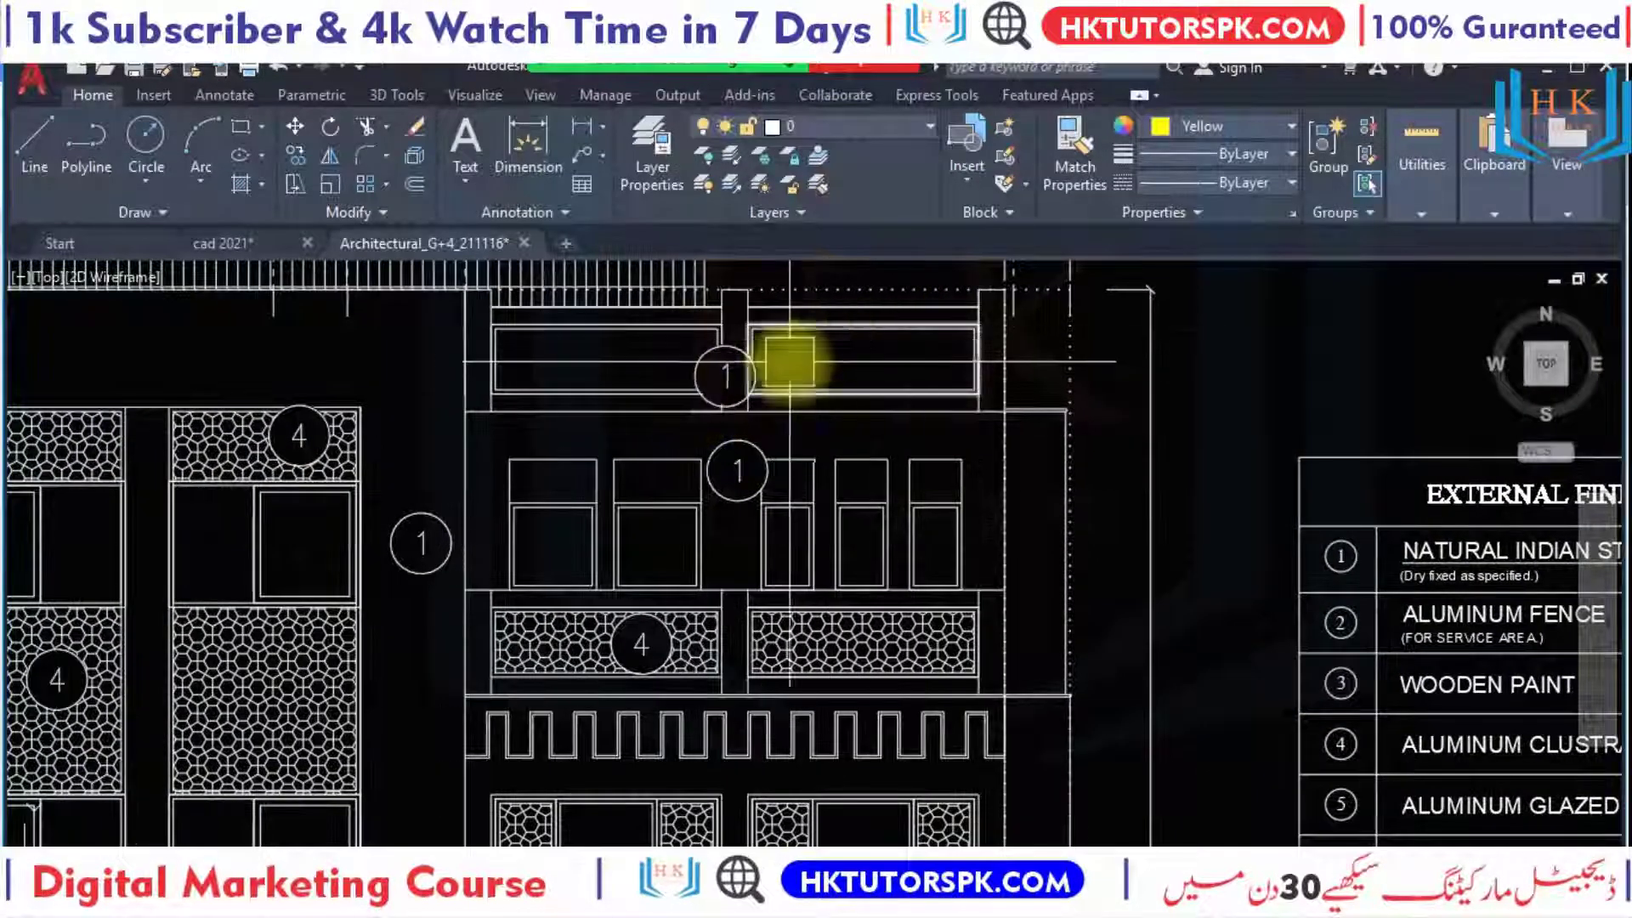
Pan across the elevation's lower floors and façade panels to centre the ALNASRI name label.
mouse_move(783, 365)
middle_mouse_down()
mouse_move(976, 467)
mouse_move(1105, 435)
mouse_move(932, 430)
mouse_move(532, 474)
middle_mouse_up()
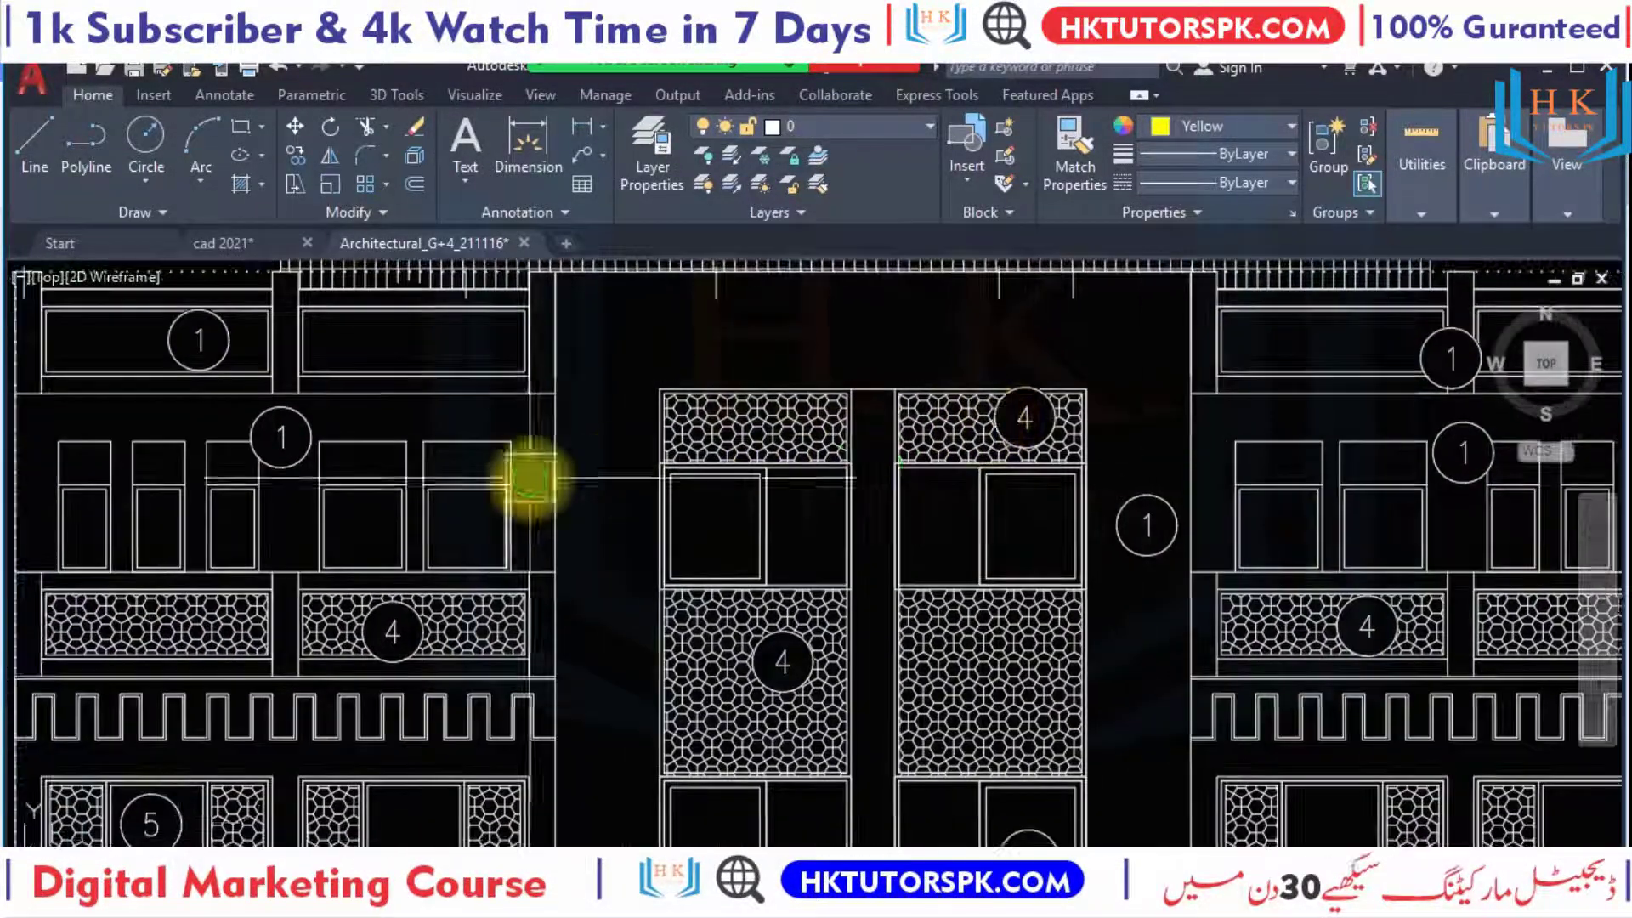
scroll(638, 589, "down", 3)
middle_click_drag(634, 573, 680, 477)
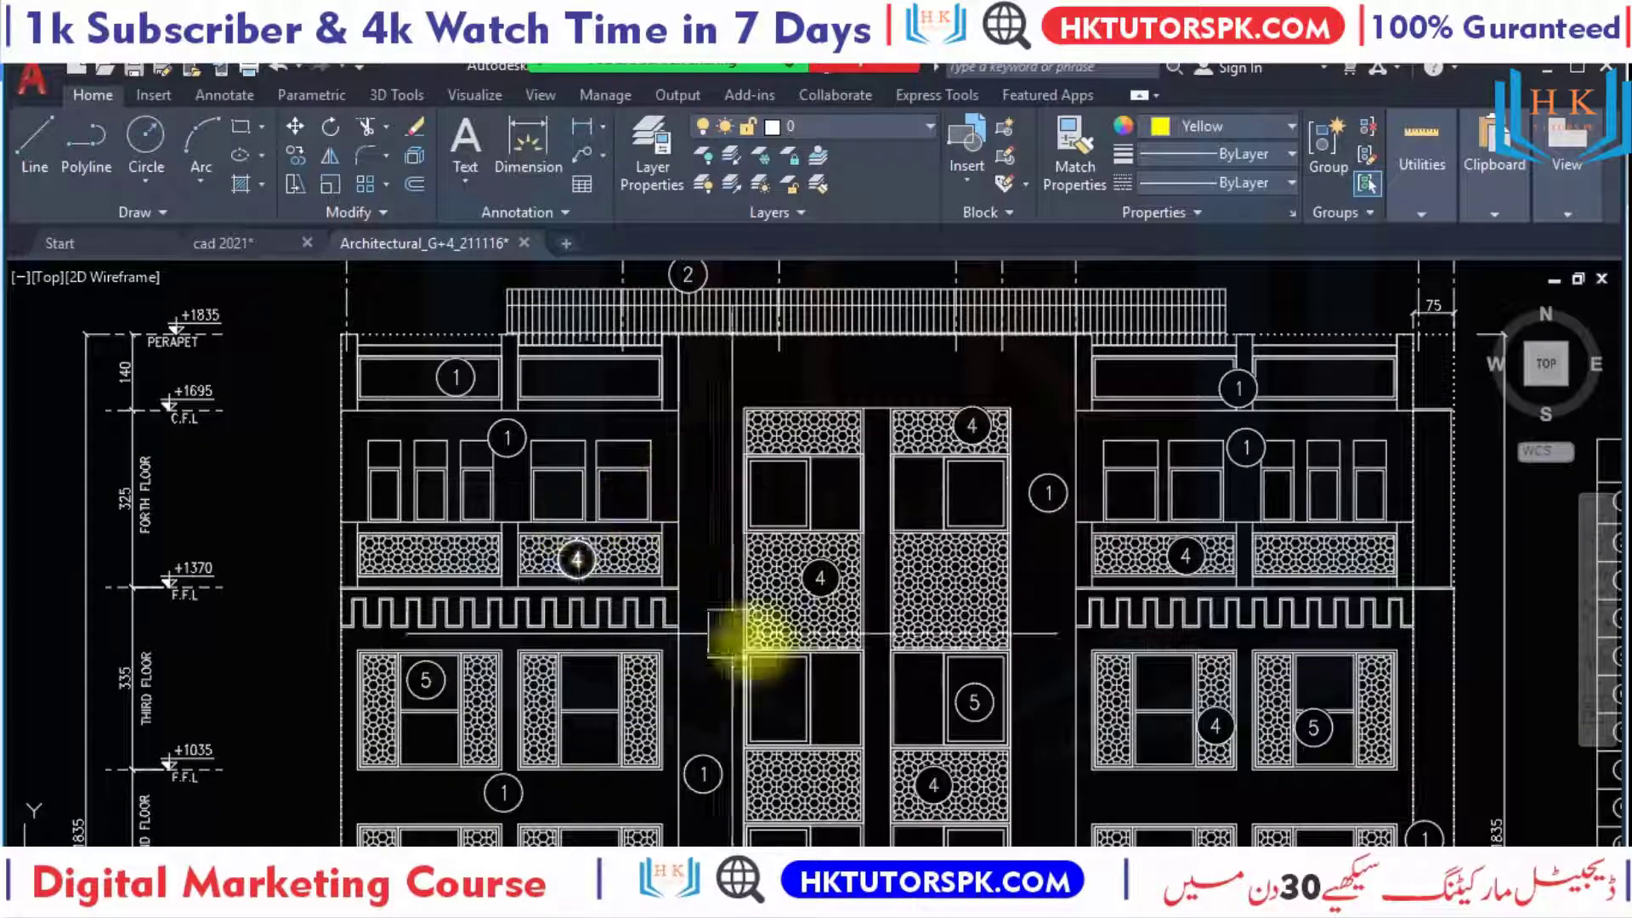
scroll(571, 608, "up", 2)
middle_click_drag(1139, 700, 816, 565)
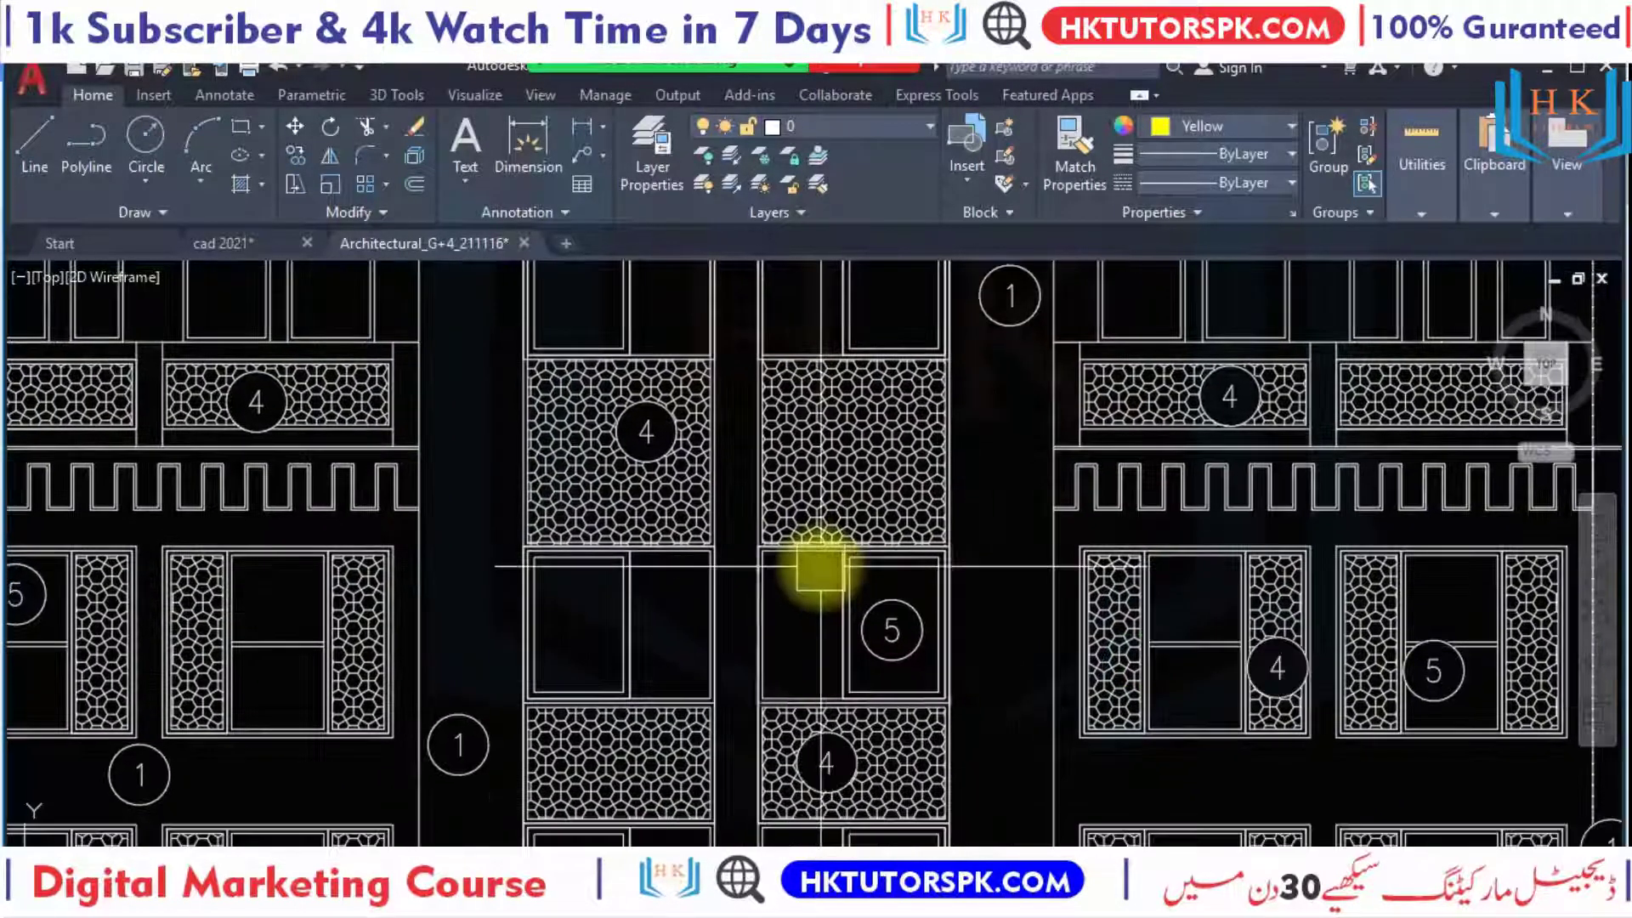
scroll(821, 535, "down", 1)
scroll(821, 527, "down", 1)
scroll(814, 689, "up", 4)
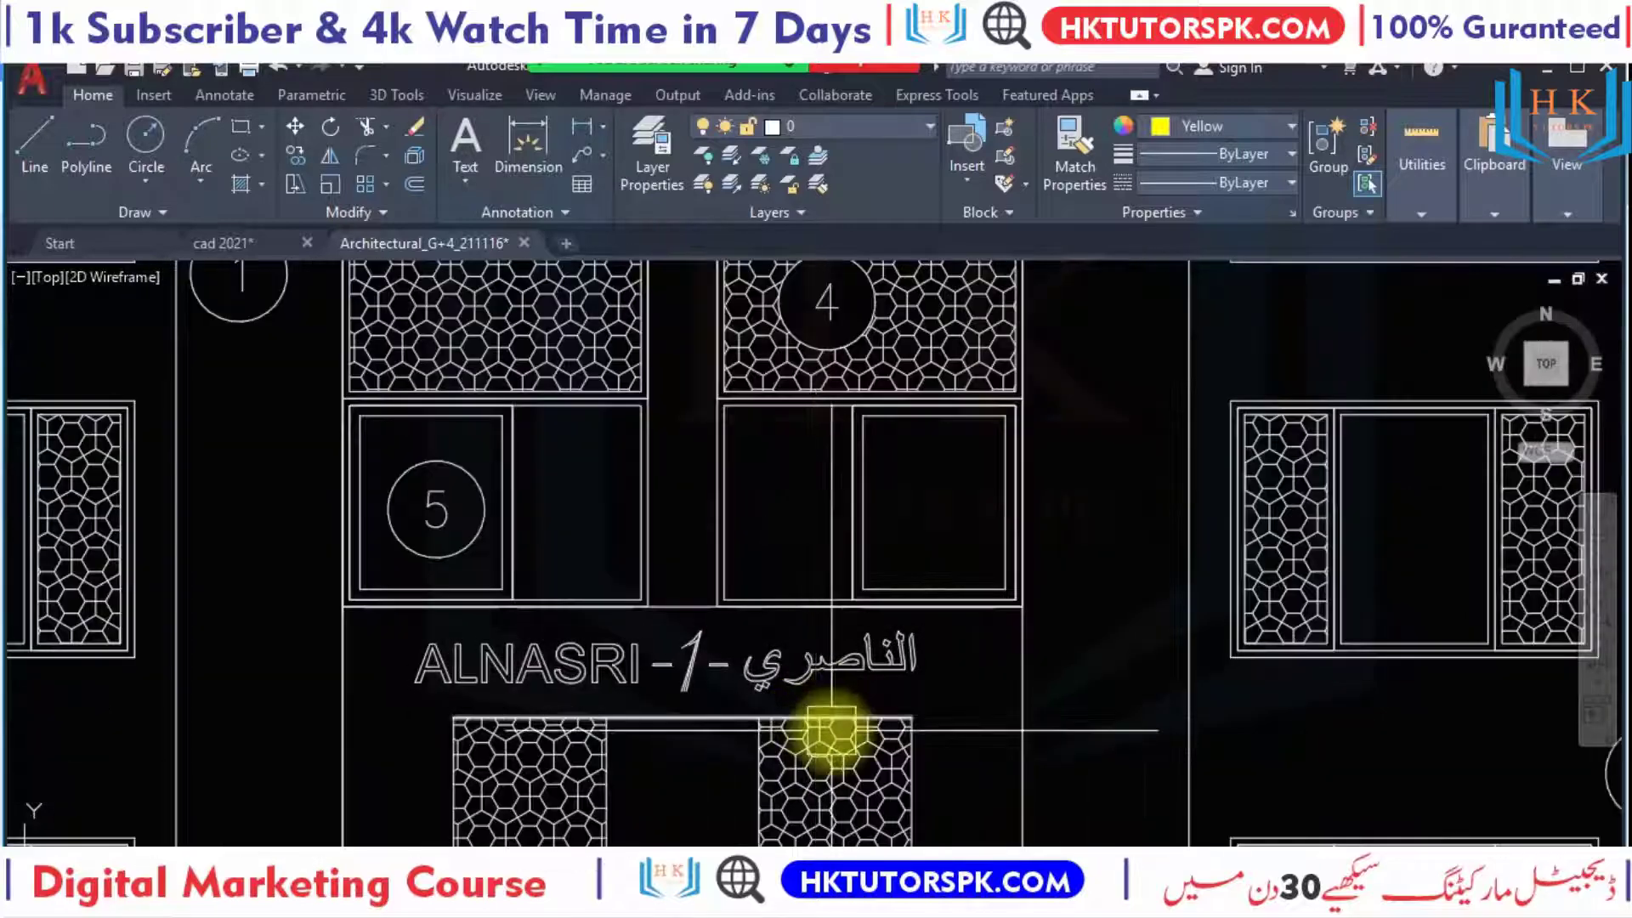
middle_click_drag(862, 712, 918, 495)
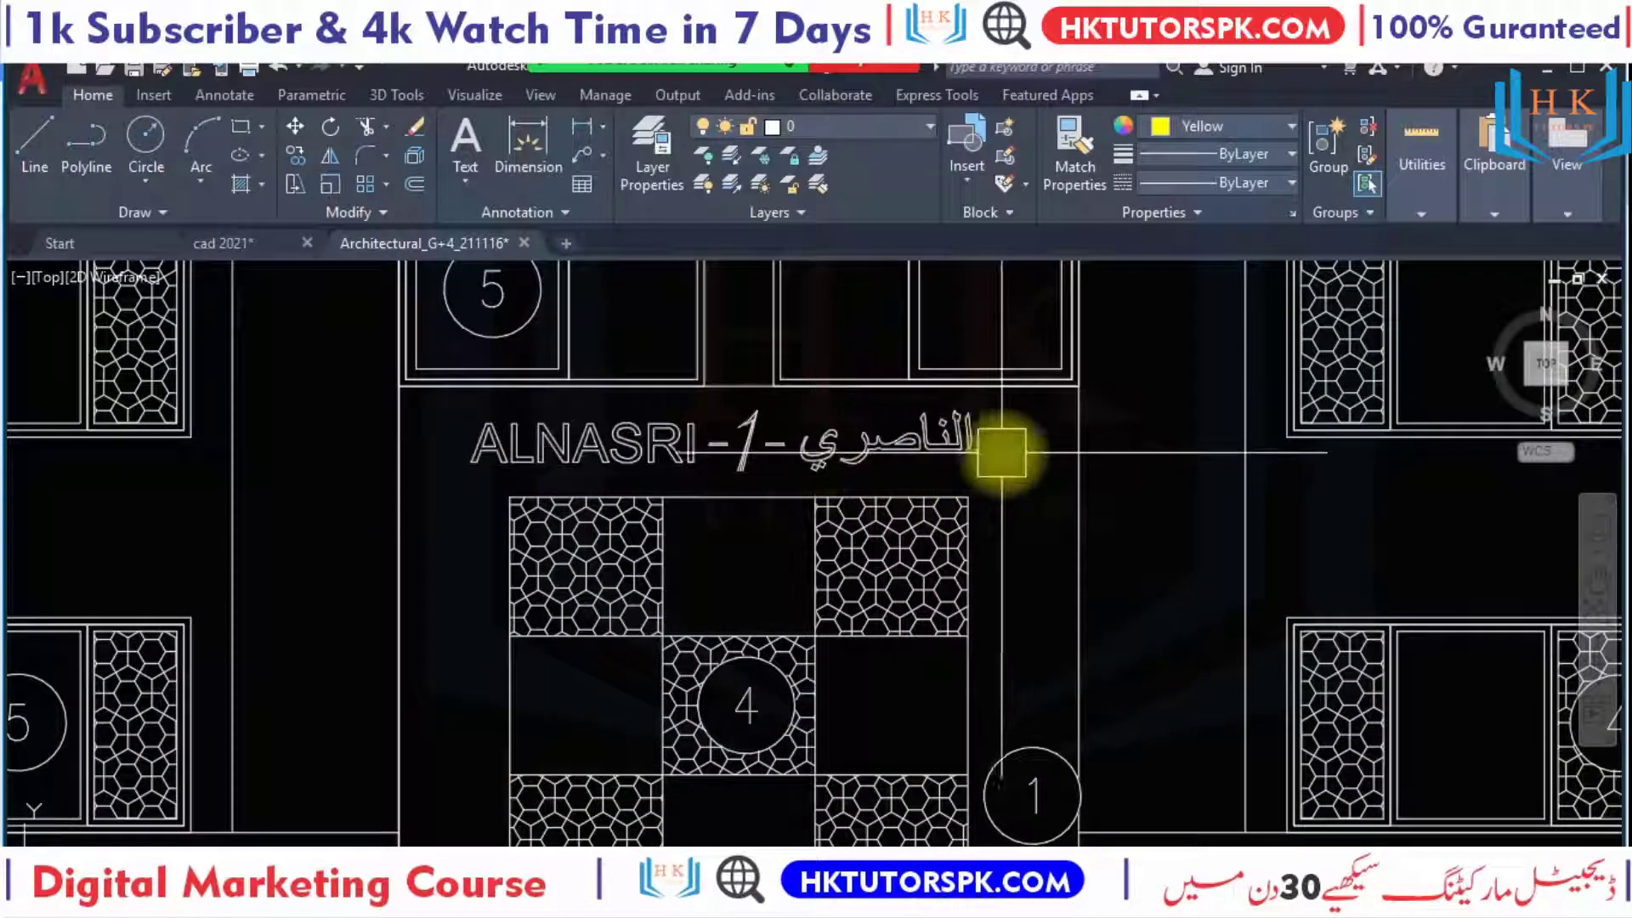
Zoom out from the elevation to an overview of the neighbouring drawing sheets.
middle_click_drag(1003, 442, 627, 656)
scroll(943, 451, "down", 5)
scroll(784, 515, "down", 3)
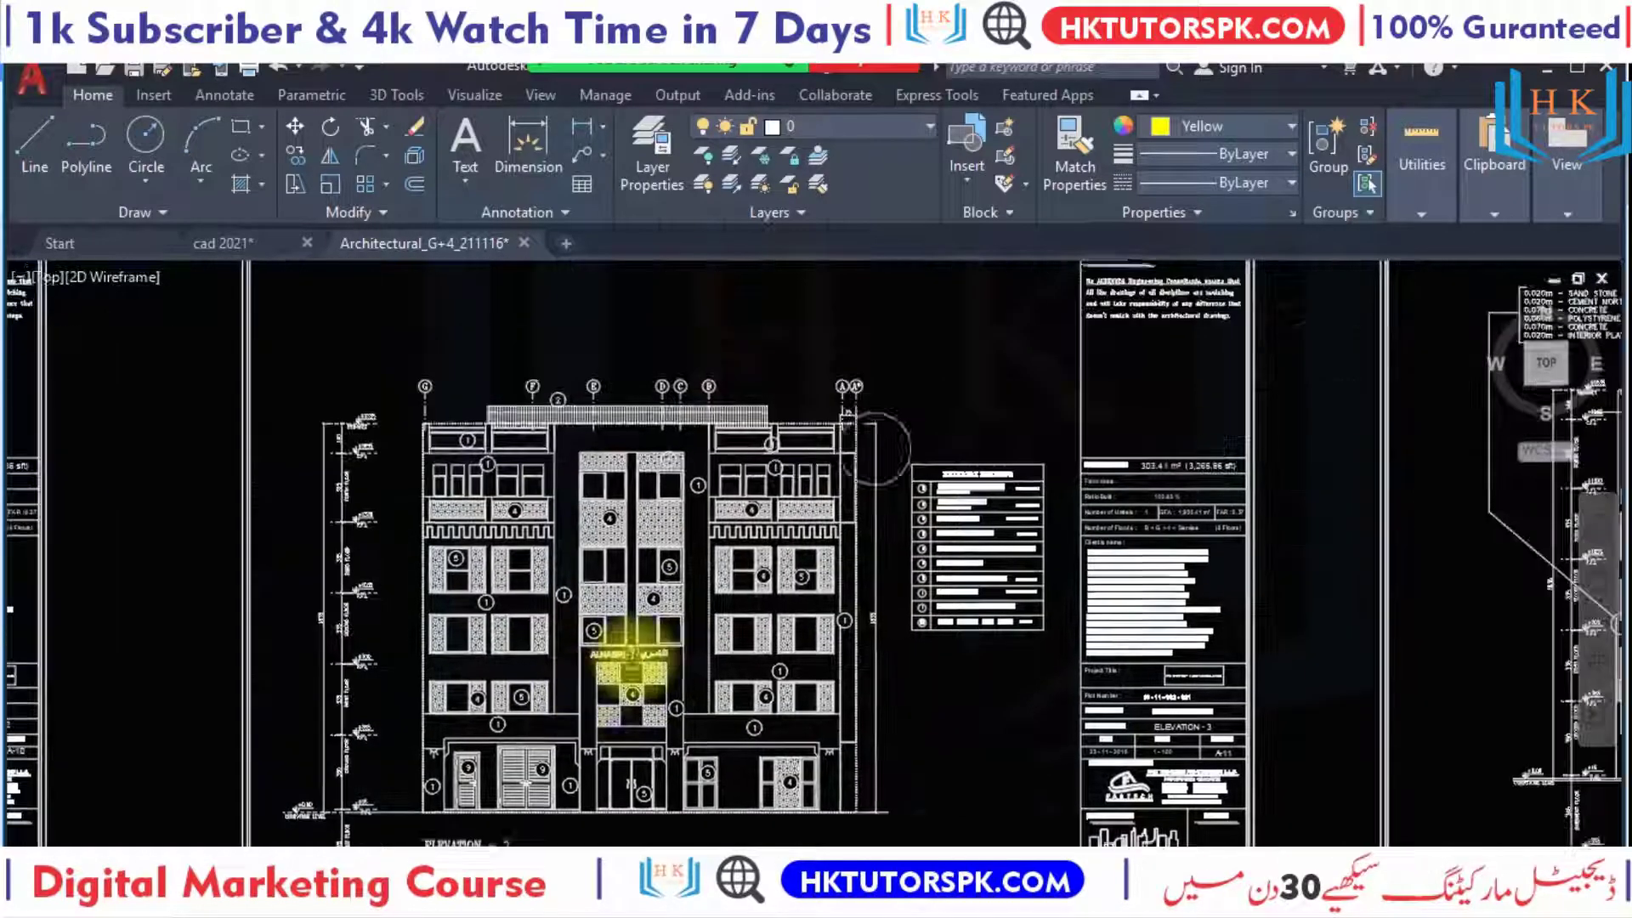
mouse_move(699, 456)
middle_mouse_down()
mouse_move(880, 465)
mouse_move(710, 492)
middle_mouse_up()
scroll(881, 466, "down", 3)
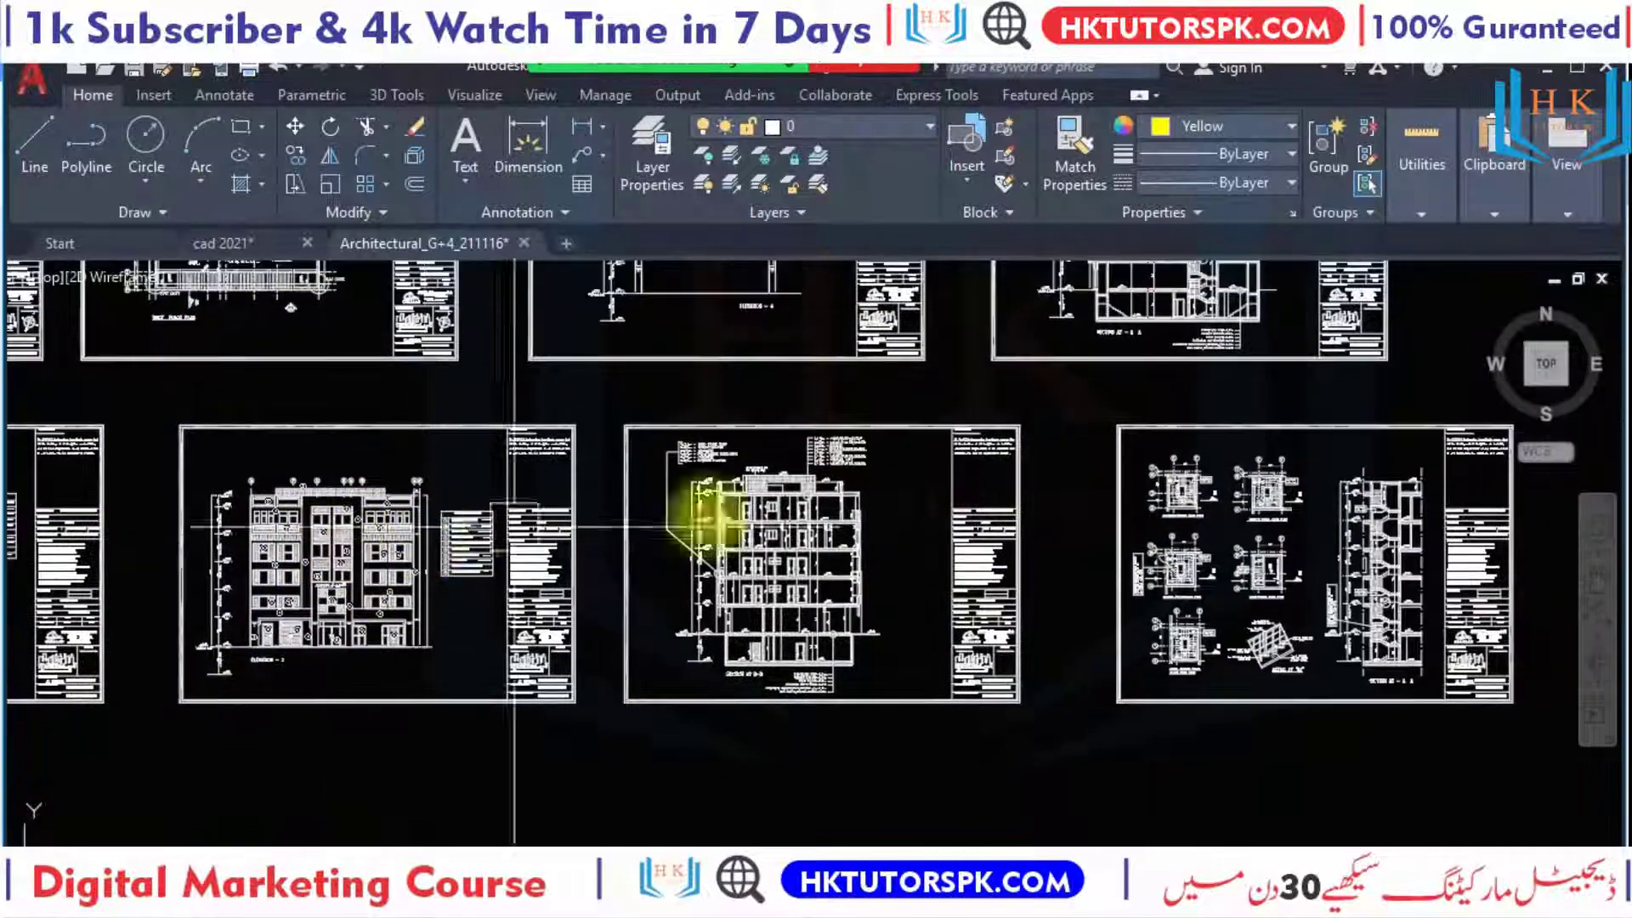
Bring the stair detail sheet into view with both stair plans visible.
scroll(748, 527, "up", 3)
scroll(932, 548, "up", 5)
scroll(929, 561, "down", 2)
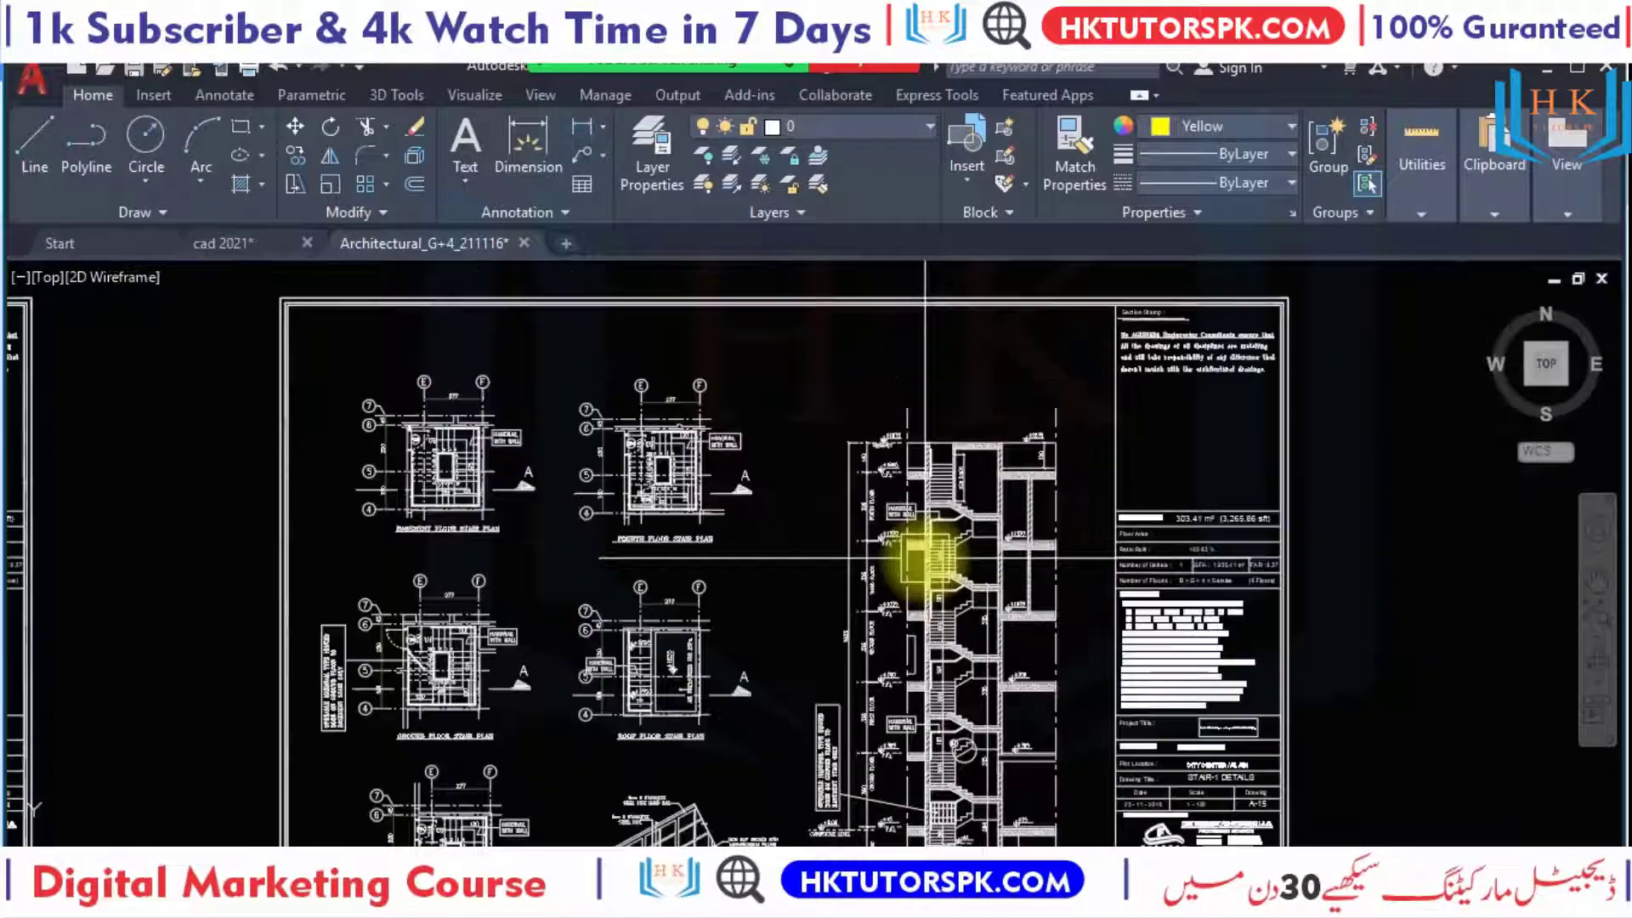
scroll(867, 568, "down", 2)
middle_click_drag(808, 572, 1009, 585)
scroll(1009, 584, "up", 1)
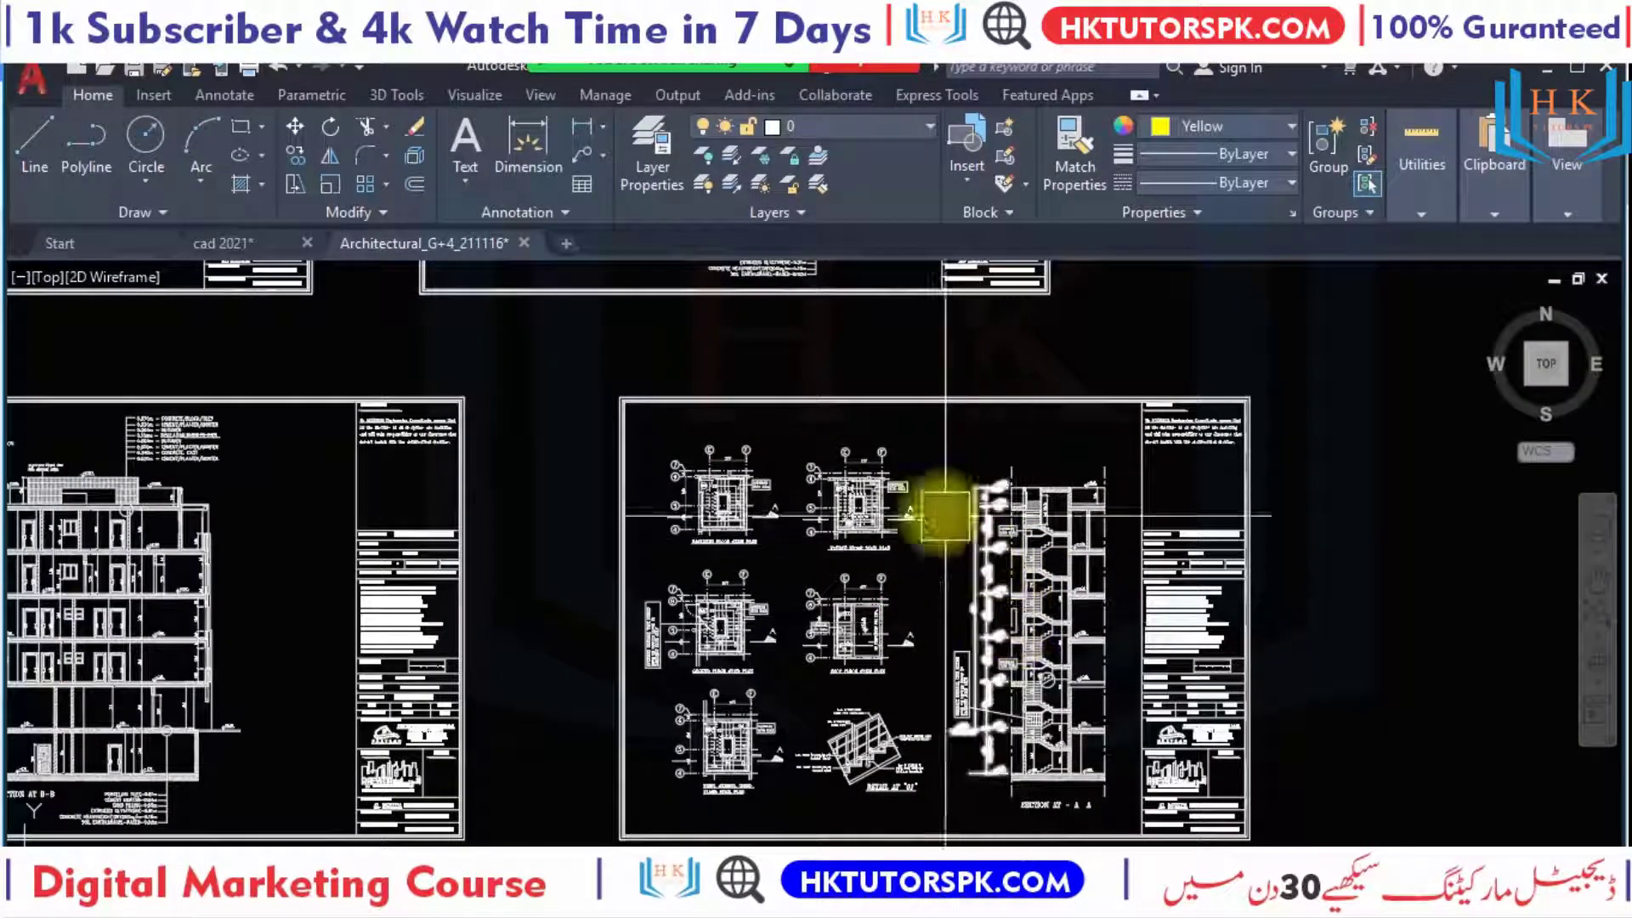
scroll(845, 493, "up", 3)
scroll(847, 491, "up", 3)
middle_click_drag(1117, 685, 1213, 656)
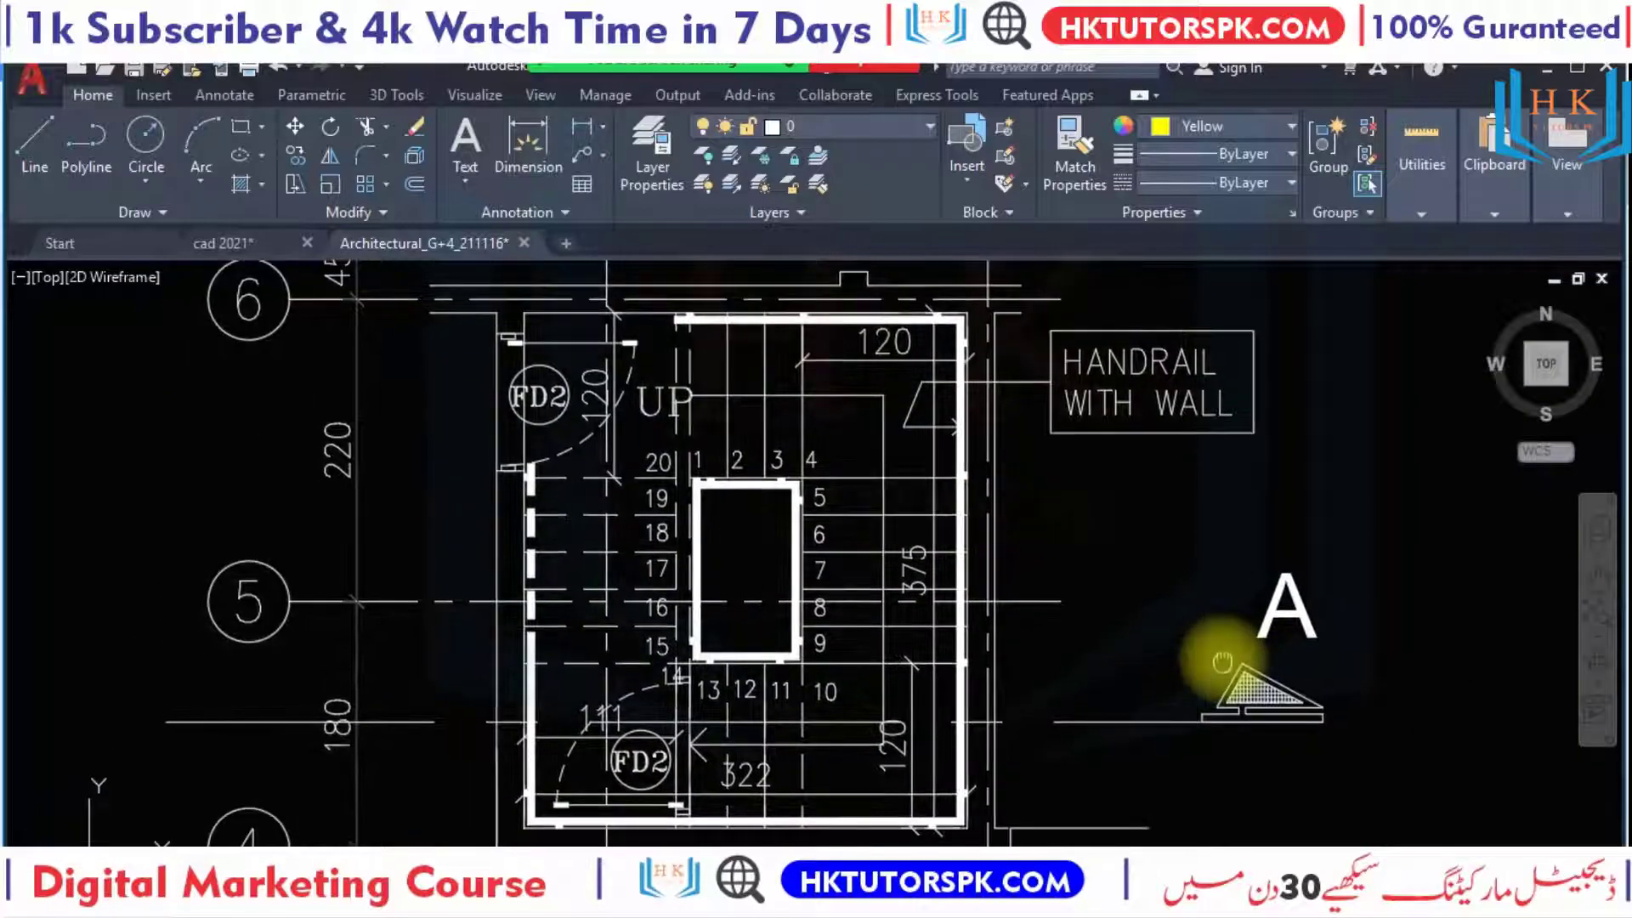
Show the basement and fourth-floor stair plans together.
scroll(1434, 663, "down", 2)
scroll(1433, 659, "down", 2)
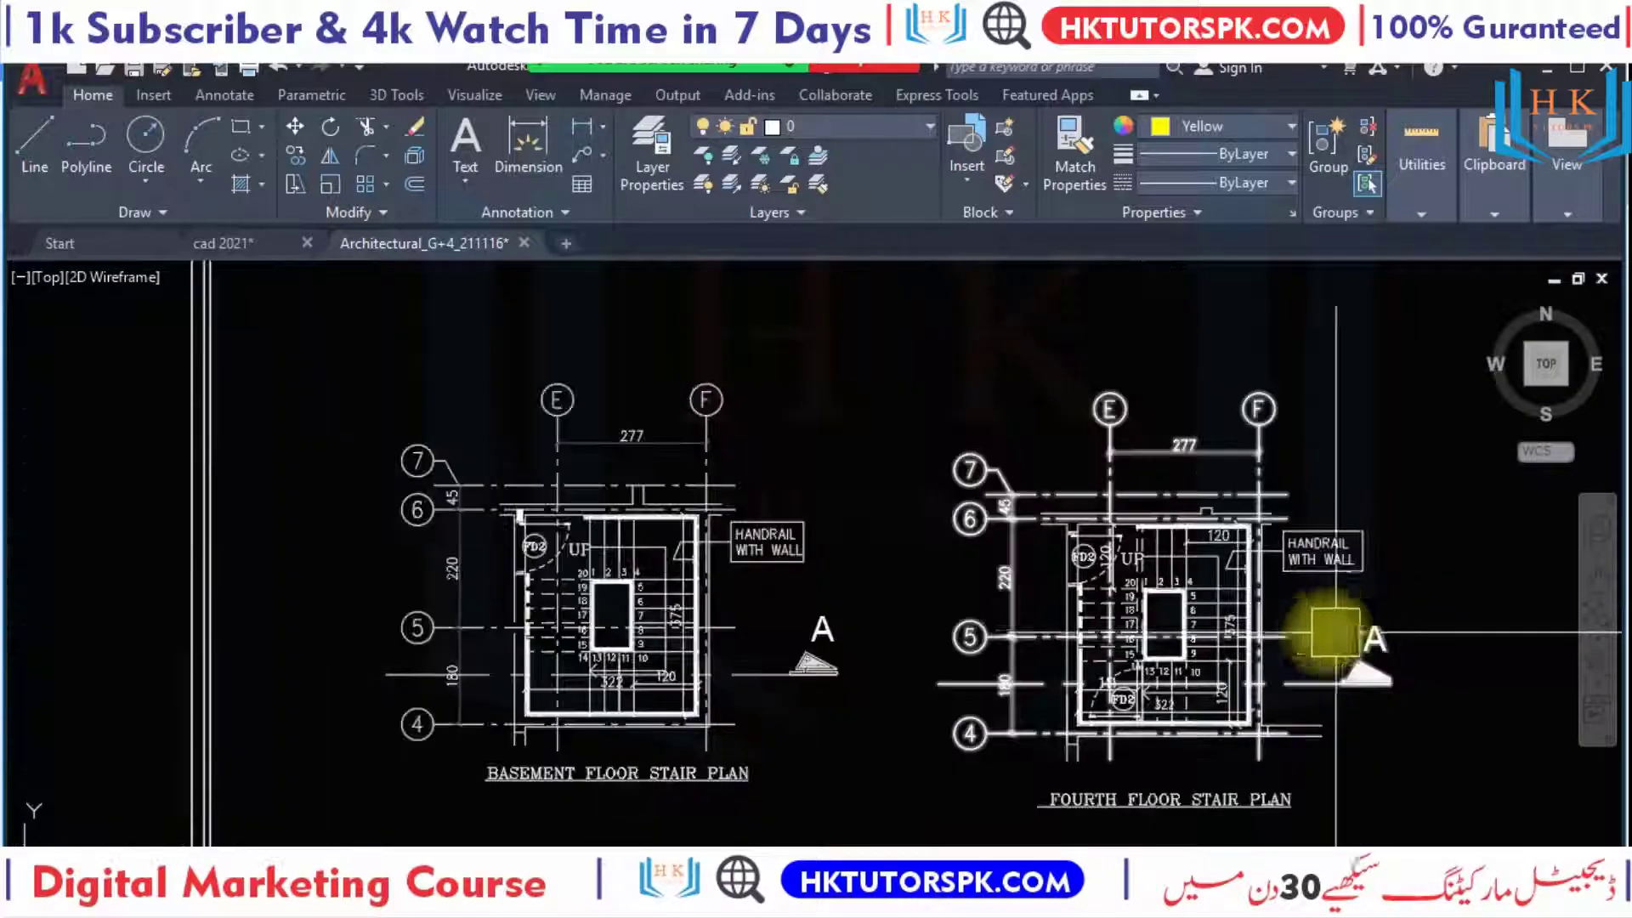
scroll(1275, 589, "up", 1)
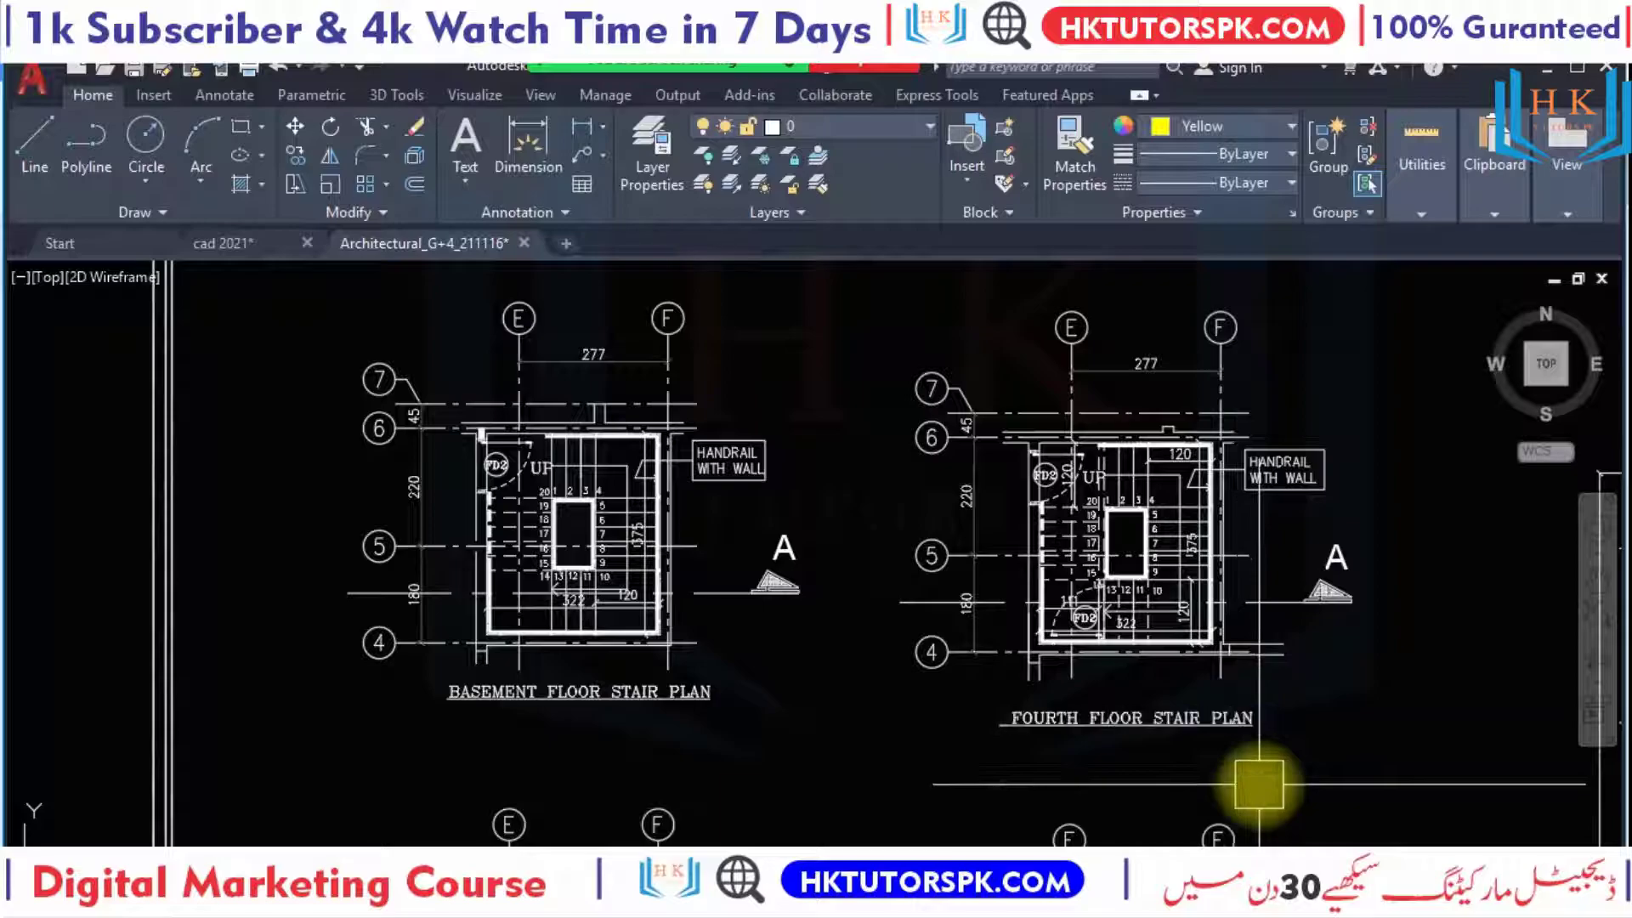
scroll(1241, 757, "up", 4)
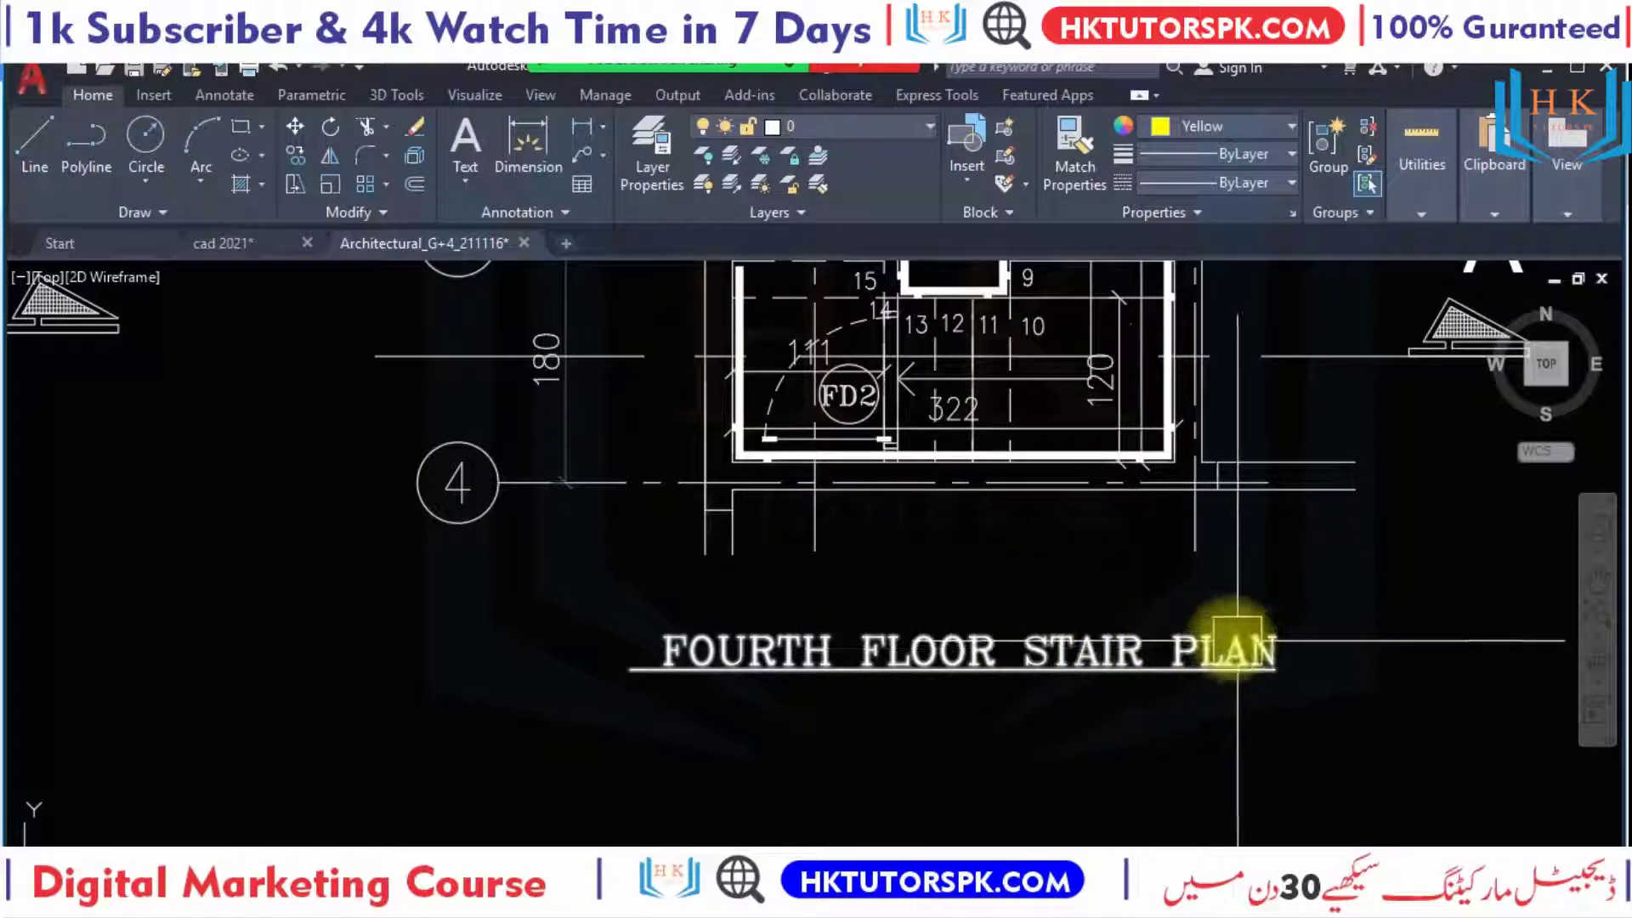
scroll(795, 572, "down", 2)
scroll(794, 572, "down", 1)
middle_click_drag(795, 572, 1159, 718)
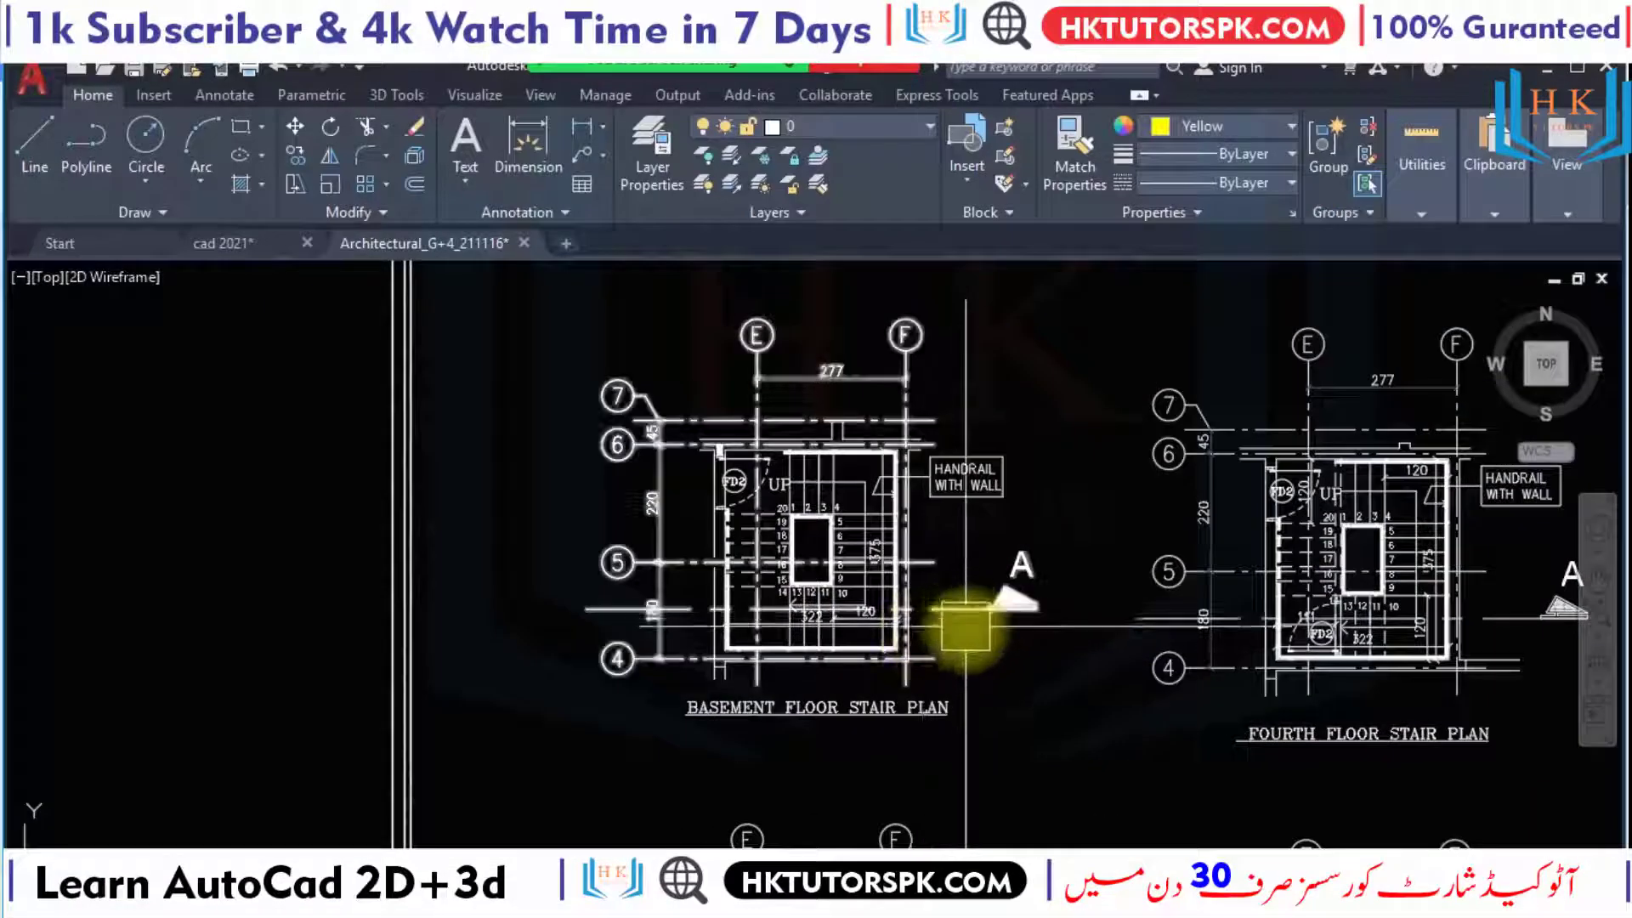
scroll(807, 754, "up", 3)
scroll(920, 521, "down", 3)
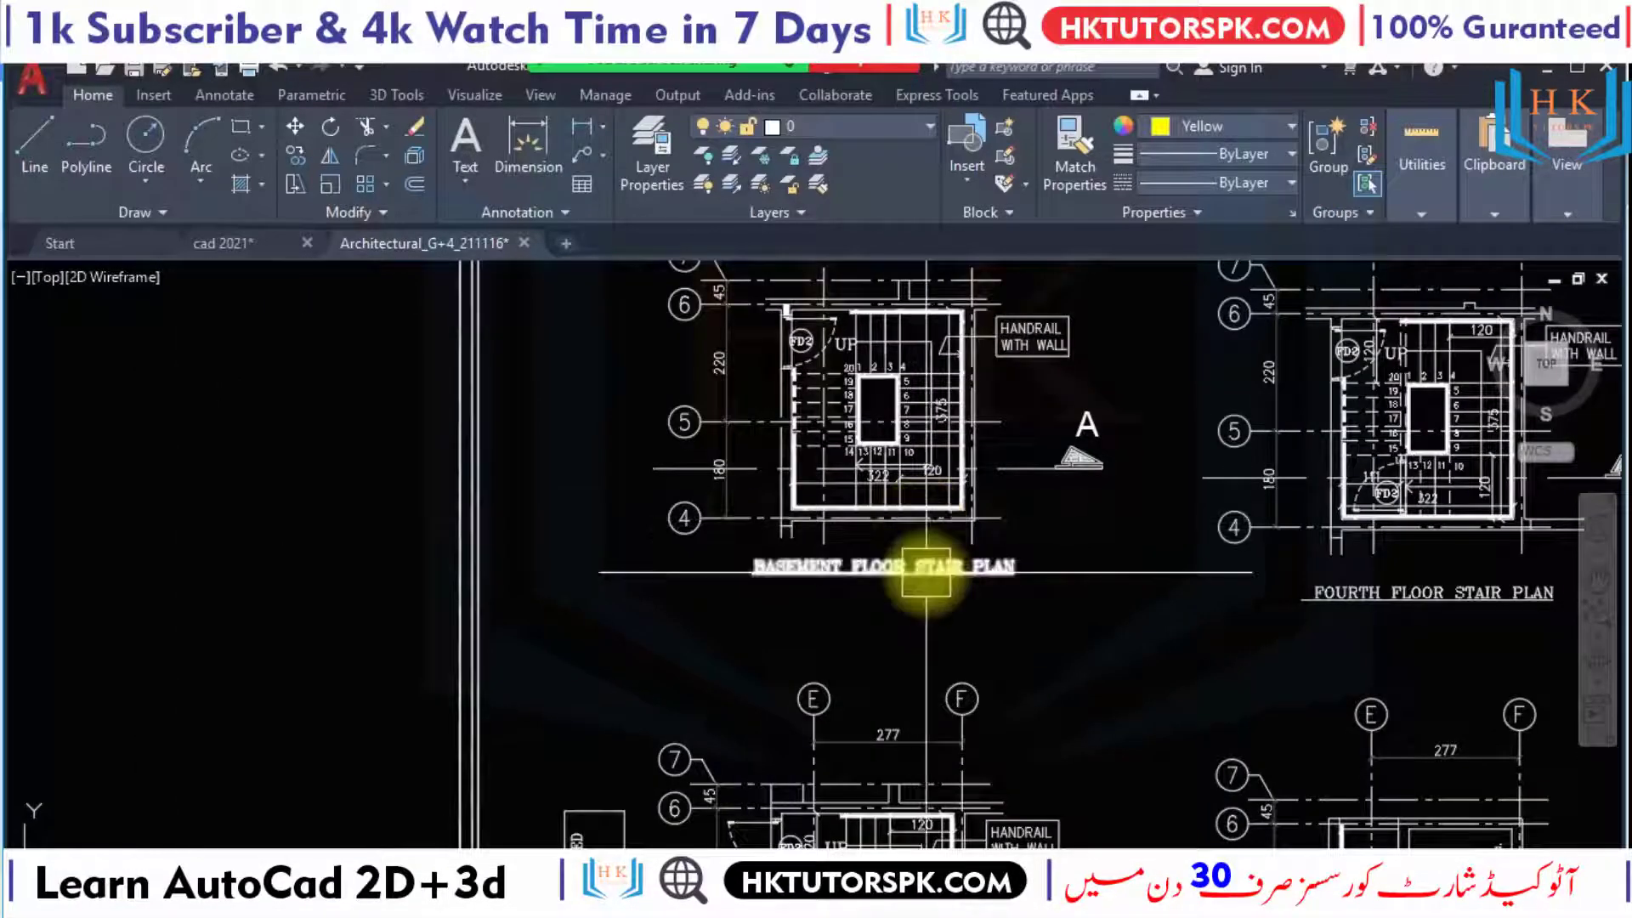
mouse_move(926, 571)
middle_mouse_down()
mouse_move(801, 503)
mouse_move(638, 685)
middle_mouse_up()
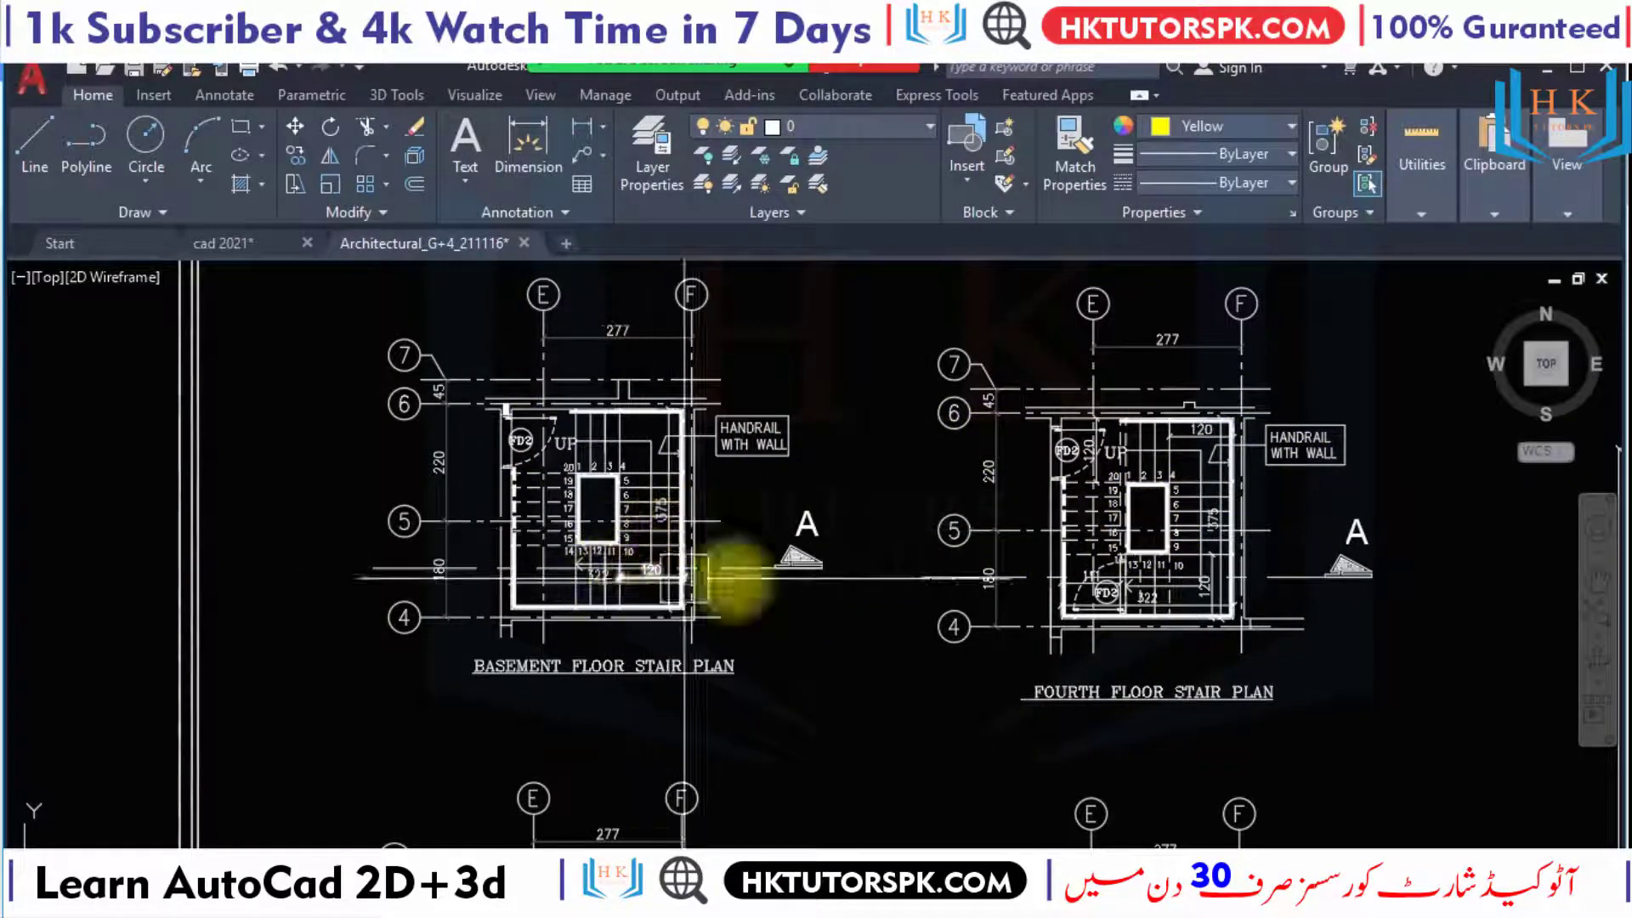
Zoom in on the basement stair plan details.
scroll(1169, 610, "up", 2)
scroll(1105, 616, "down", 1)
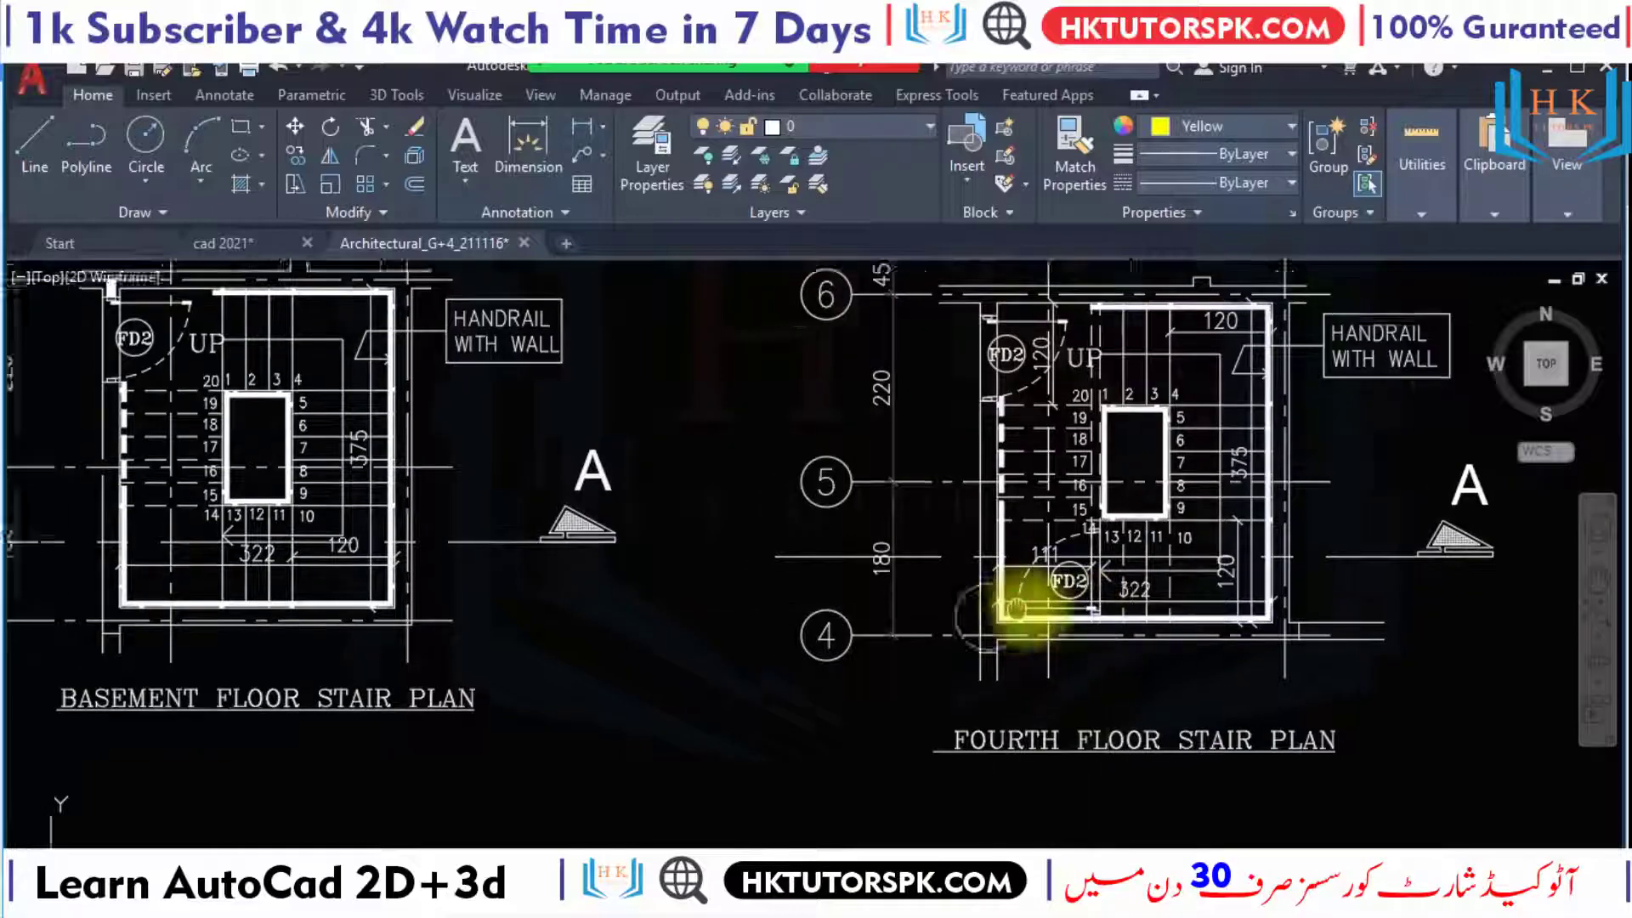
scroll(1020, 595, "up", 1)
scroll(1222, 587, "up", 2)
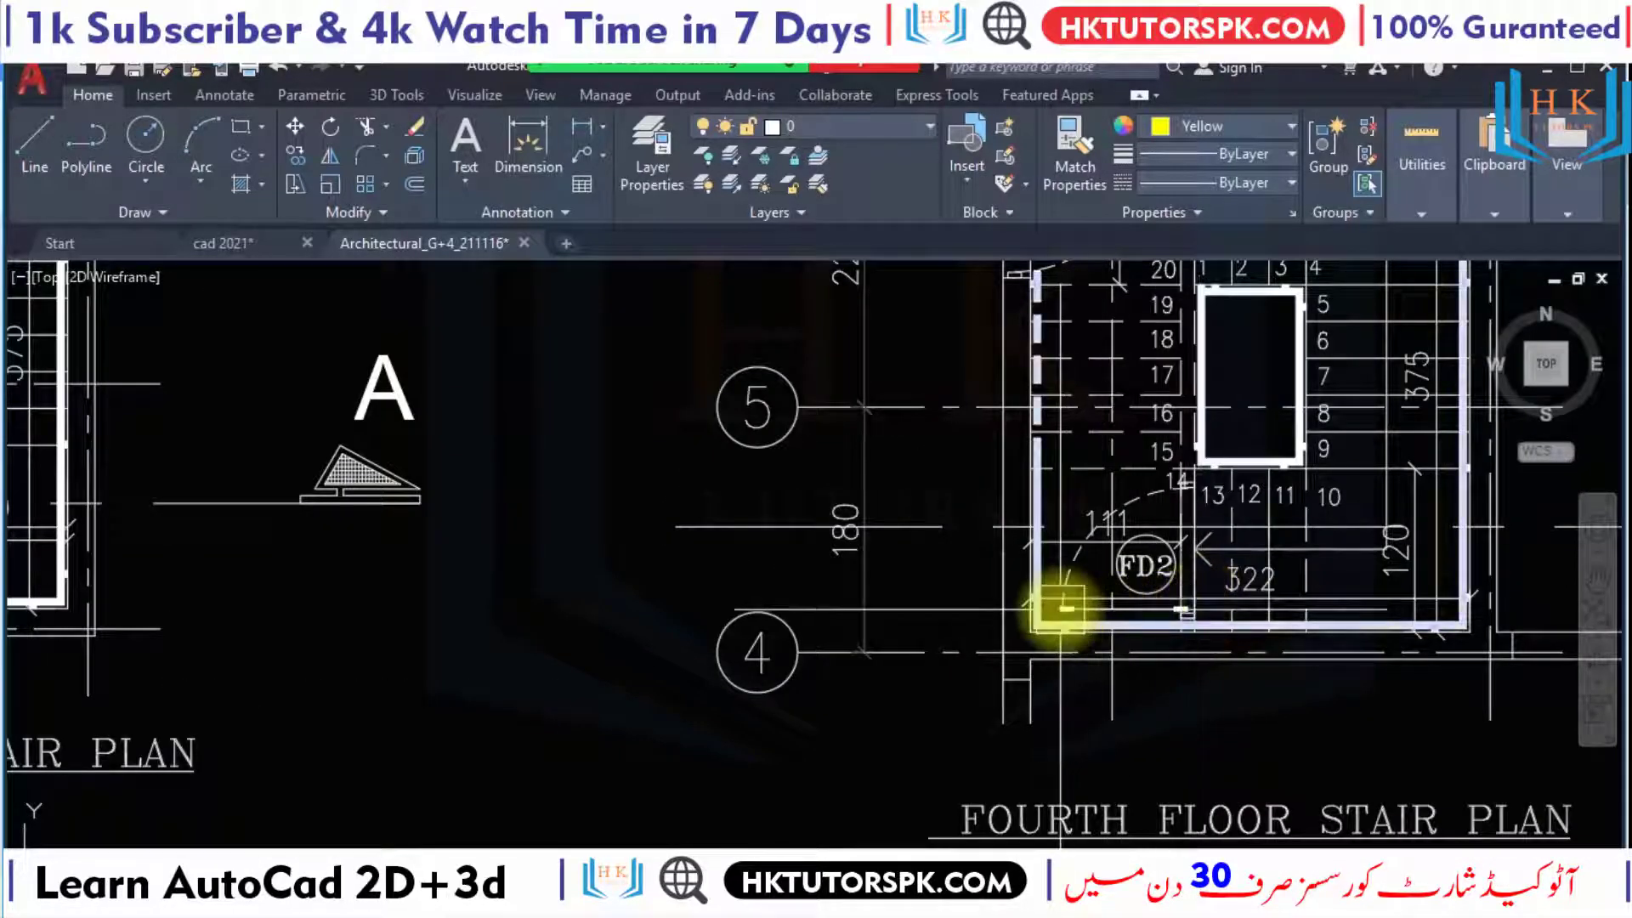
scroll(800, 595, "down", 2)
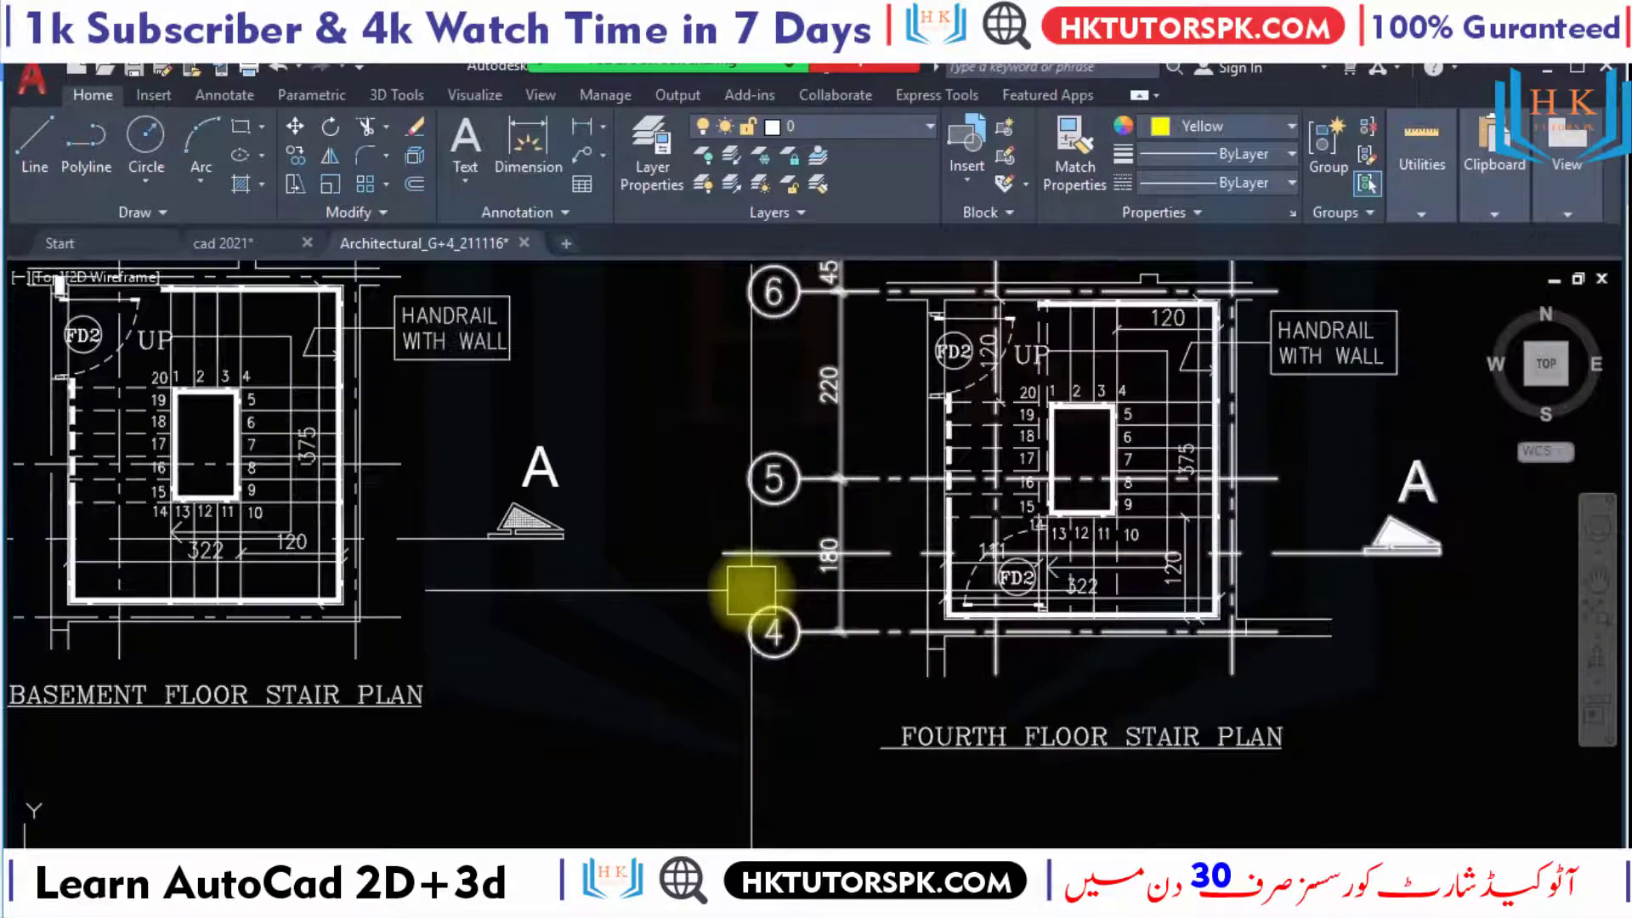
middle_click_drag(746, 583, 939, 619)
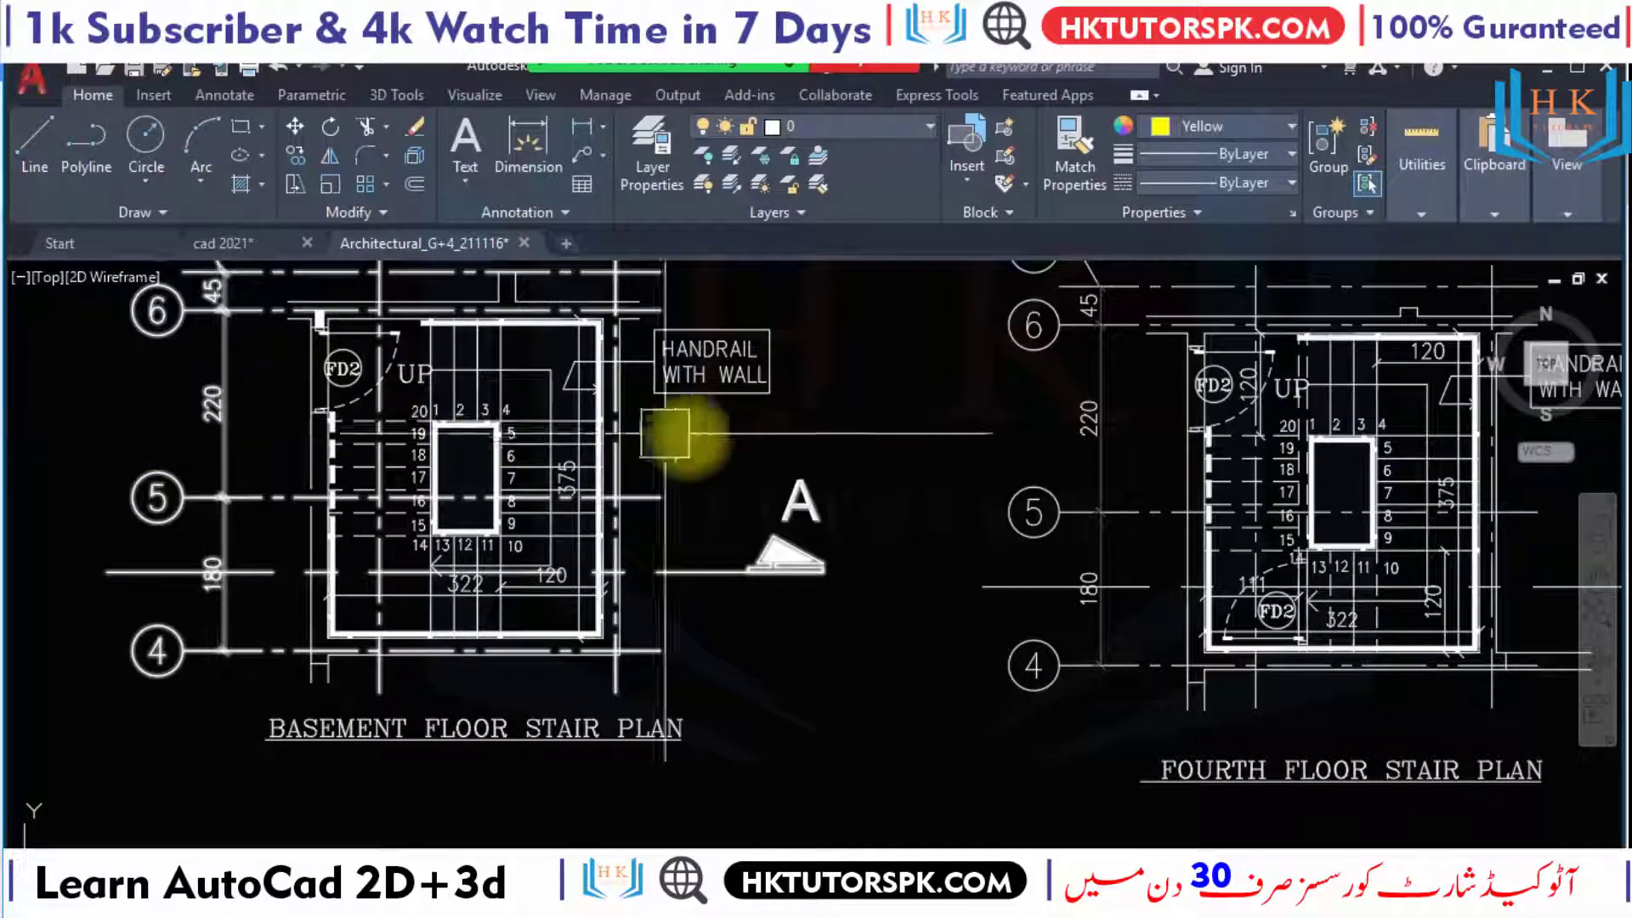
middle_click_drag(1110, 393, 914, 493)
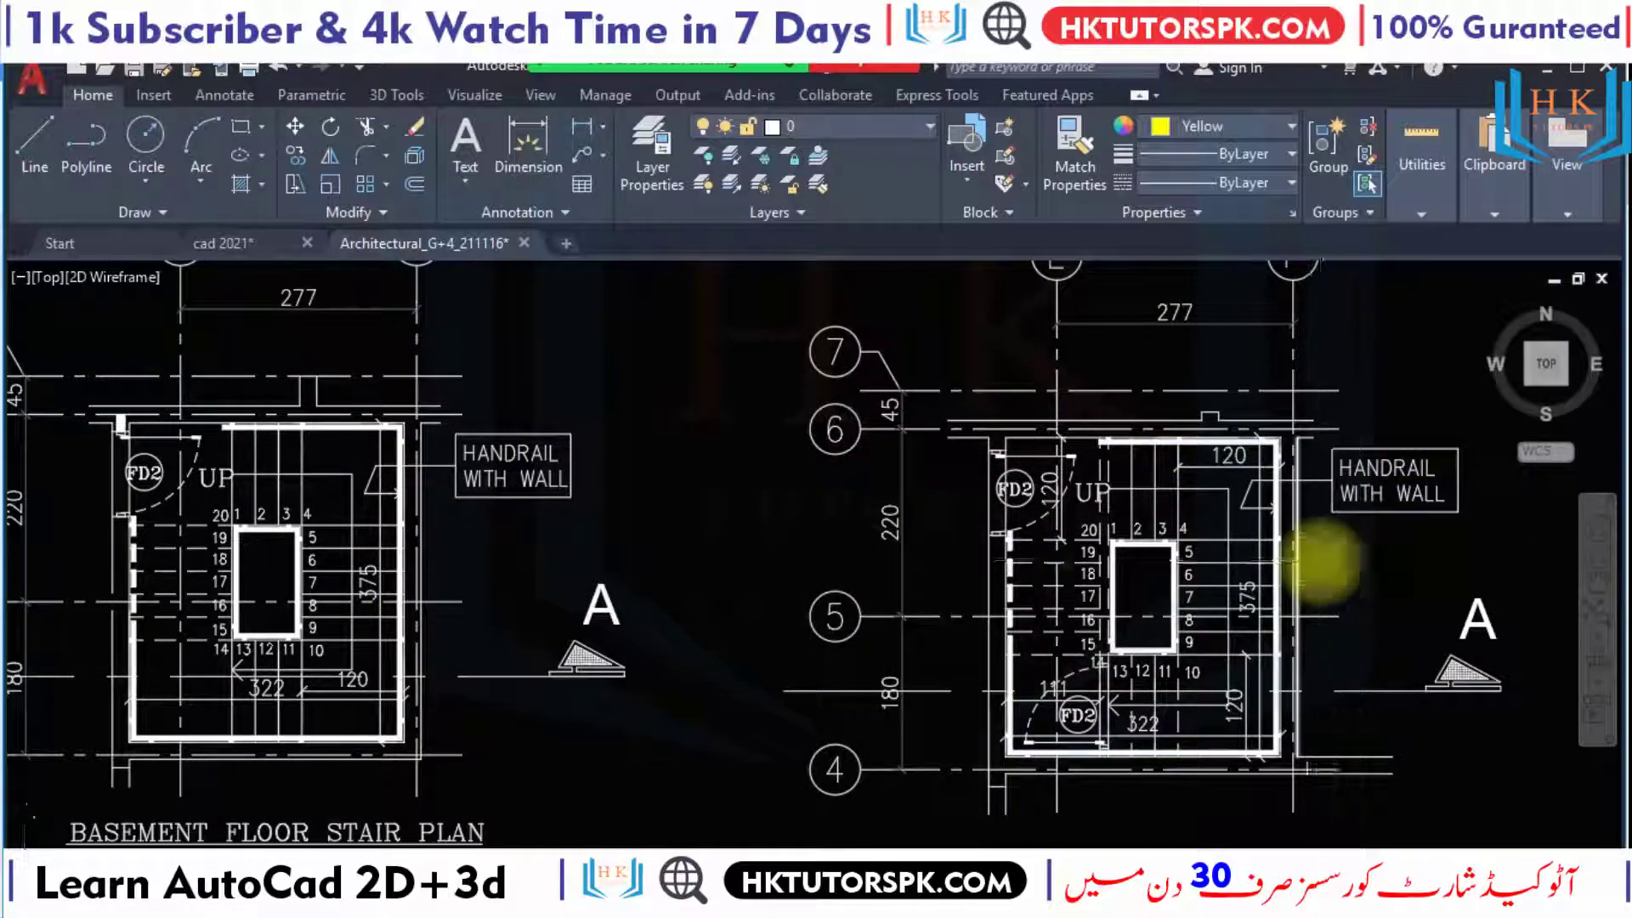
scroll(1322, 561, "down", 4)
Move to the lower row of stair plans and zoom into the handrail detail.
middle_click_drag(1293, 619, 1164, 387)
scroll(1179, 686, "up", 4)
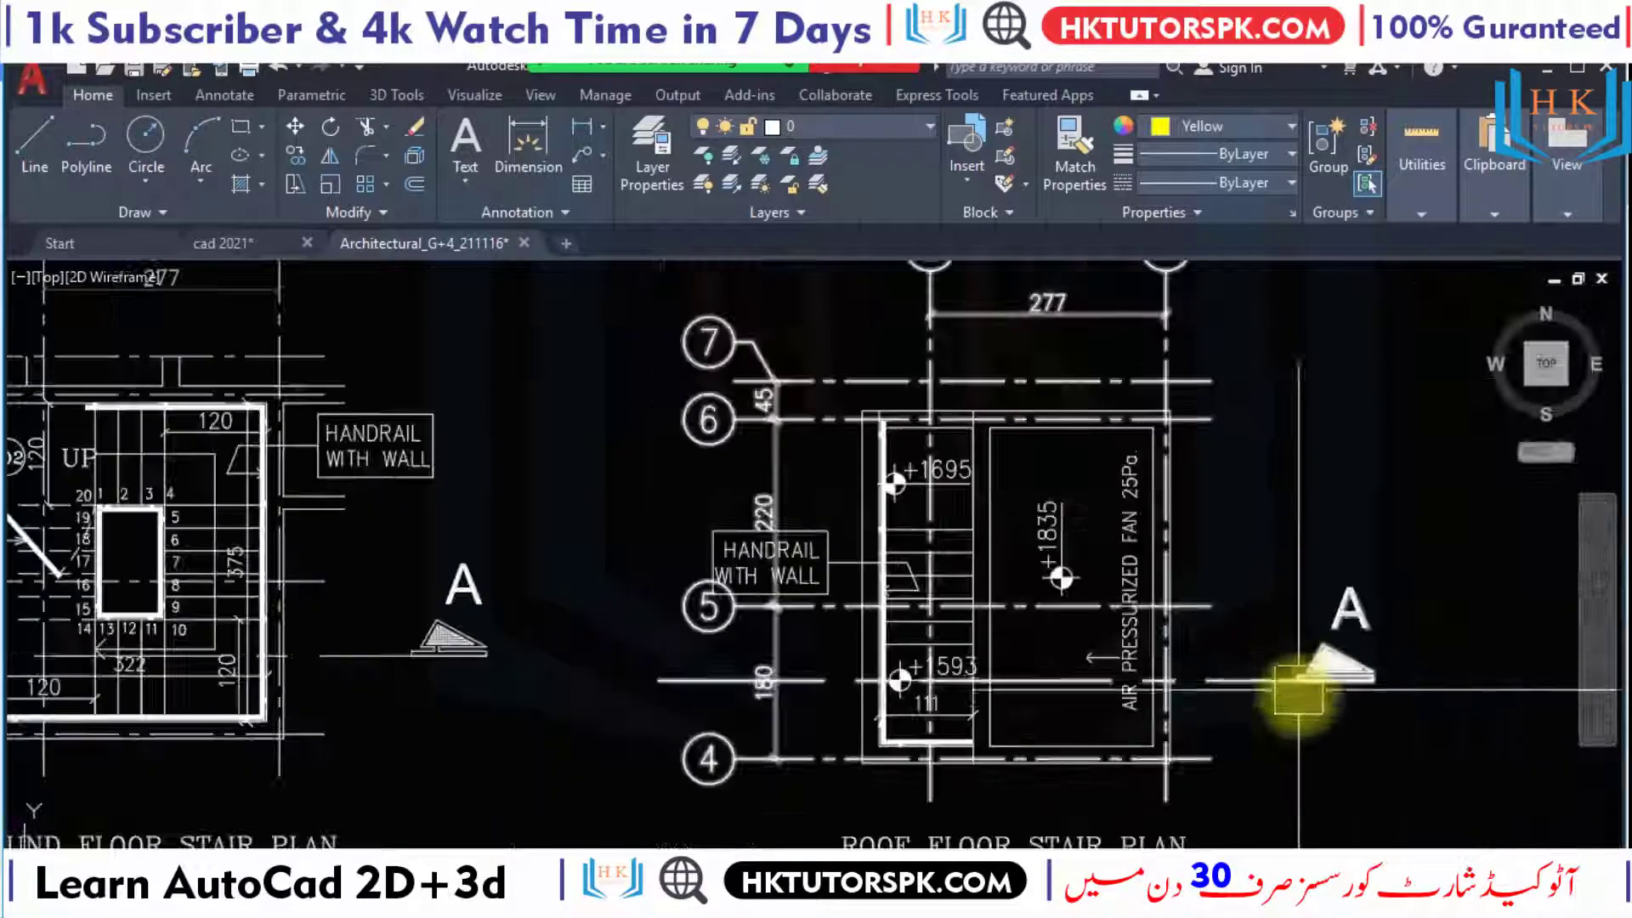
scroll(1228, 673, "down", 4)
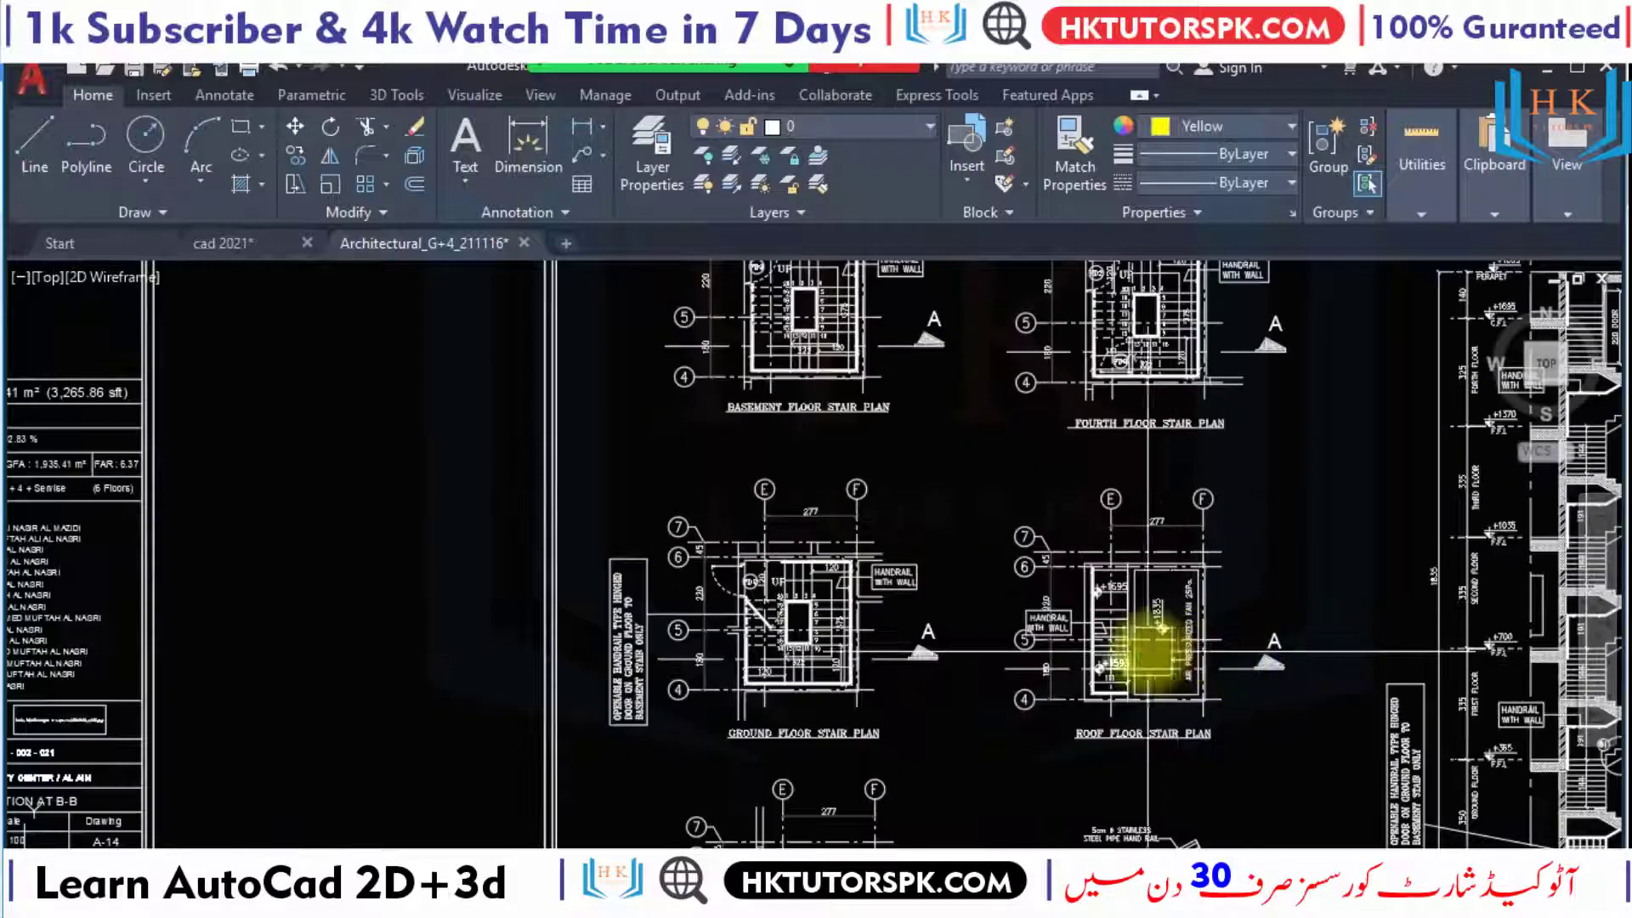
middle_click_drag(1139, 656, 986, 425)
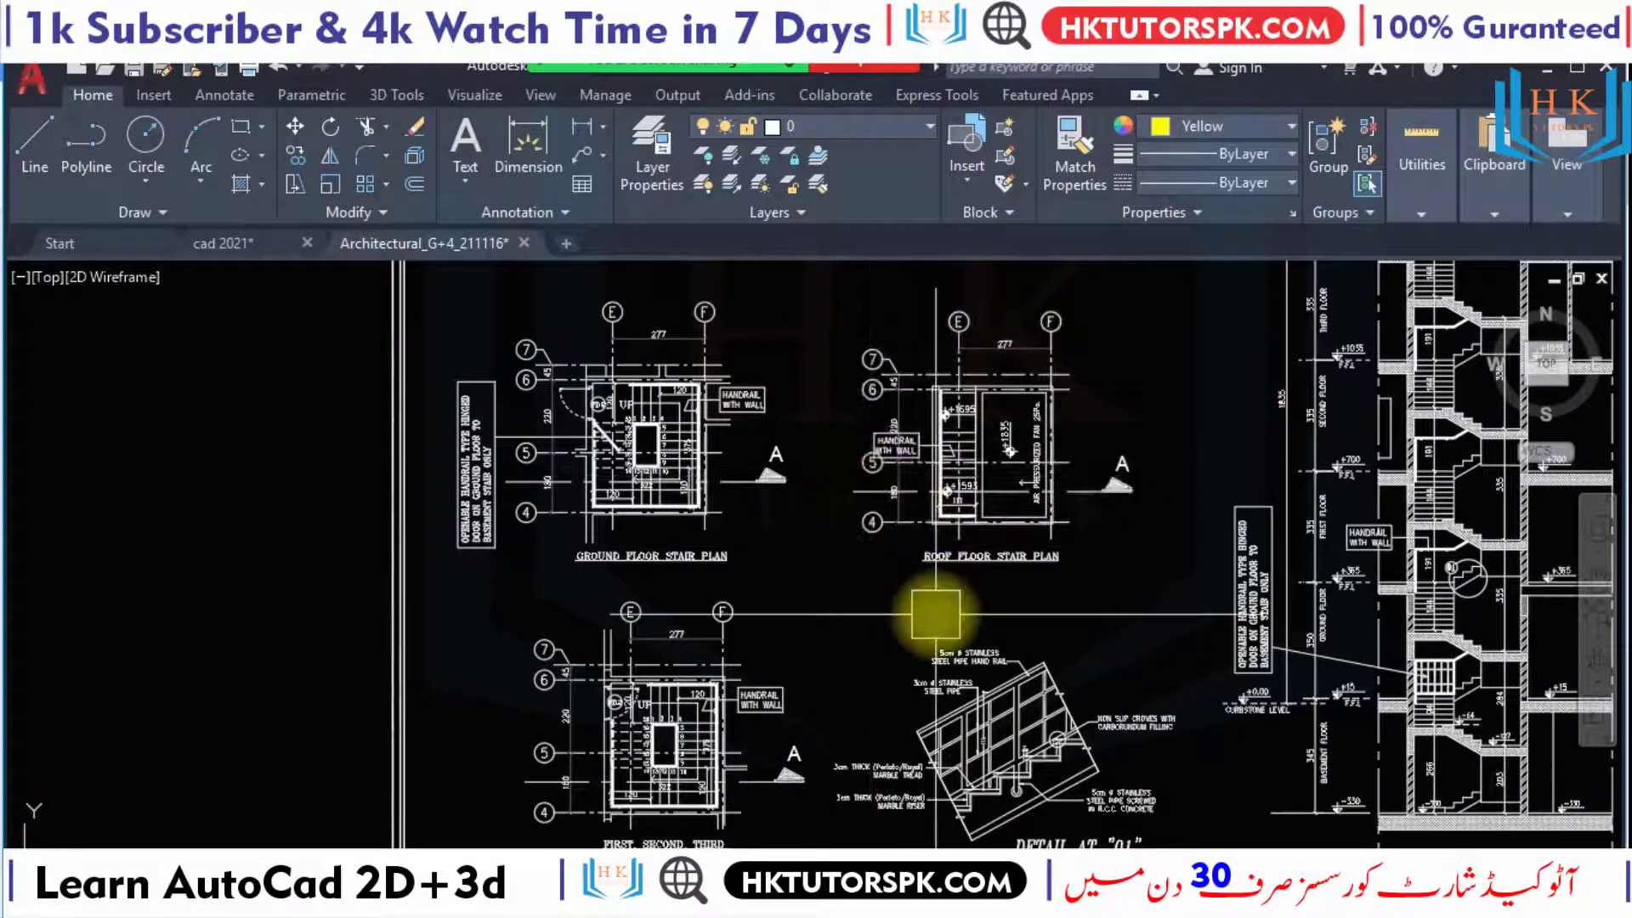
scroll(1063, 765, "up", 4)
Examine Detail at 01 and Section A-A's basement stairs down to -330.
scroll(1054, 744, "up", 4)
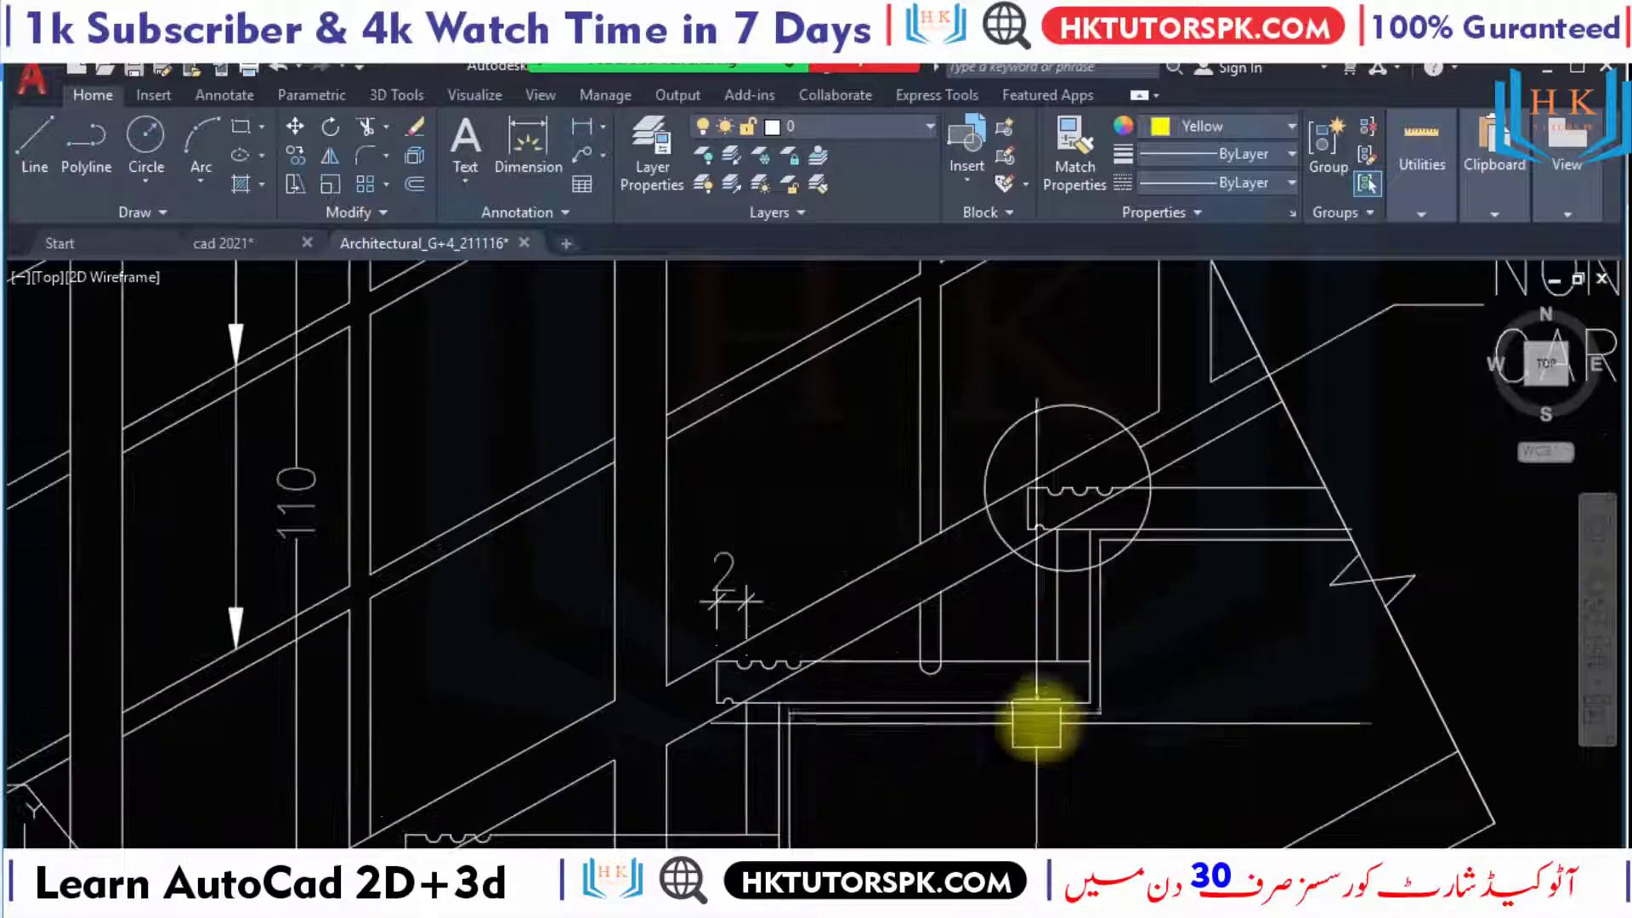
scroll(1054, 620, "down", 3)
scroll(850, 586, "down", 3)
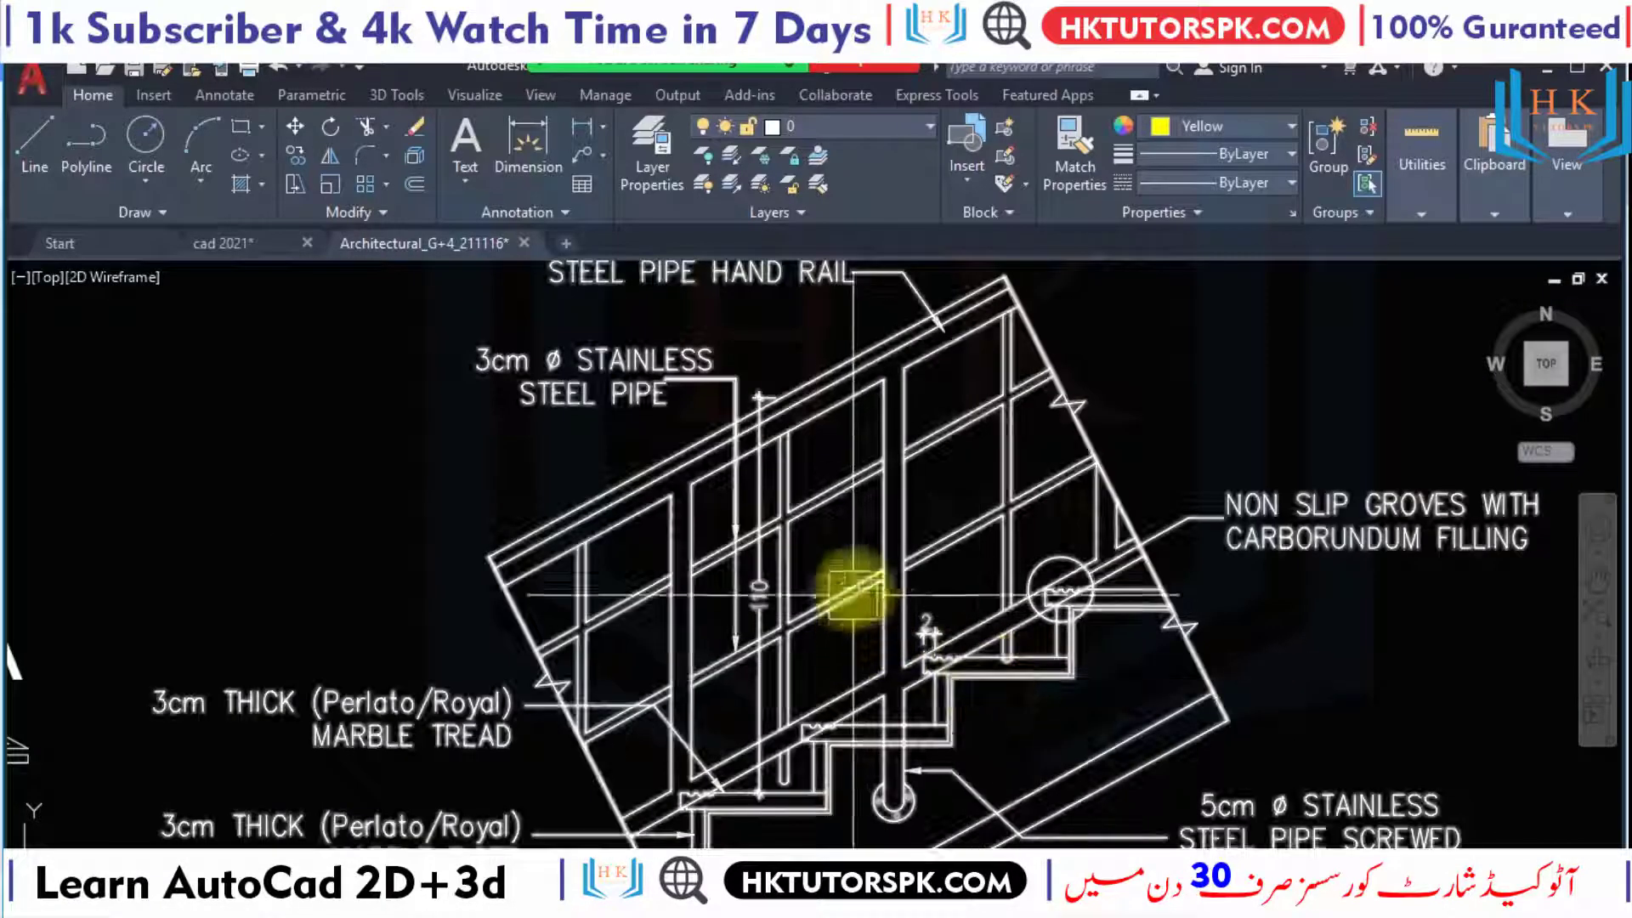
scroll(905, 552, "down", 2)
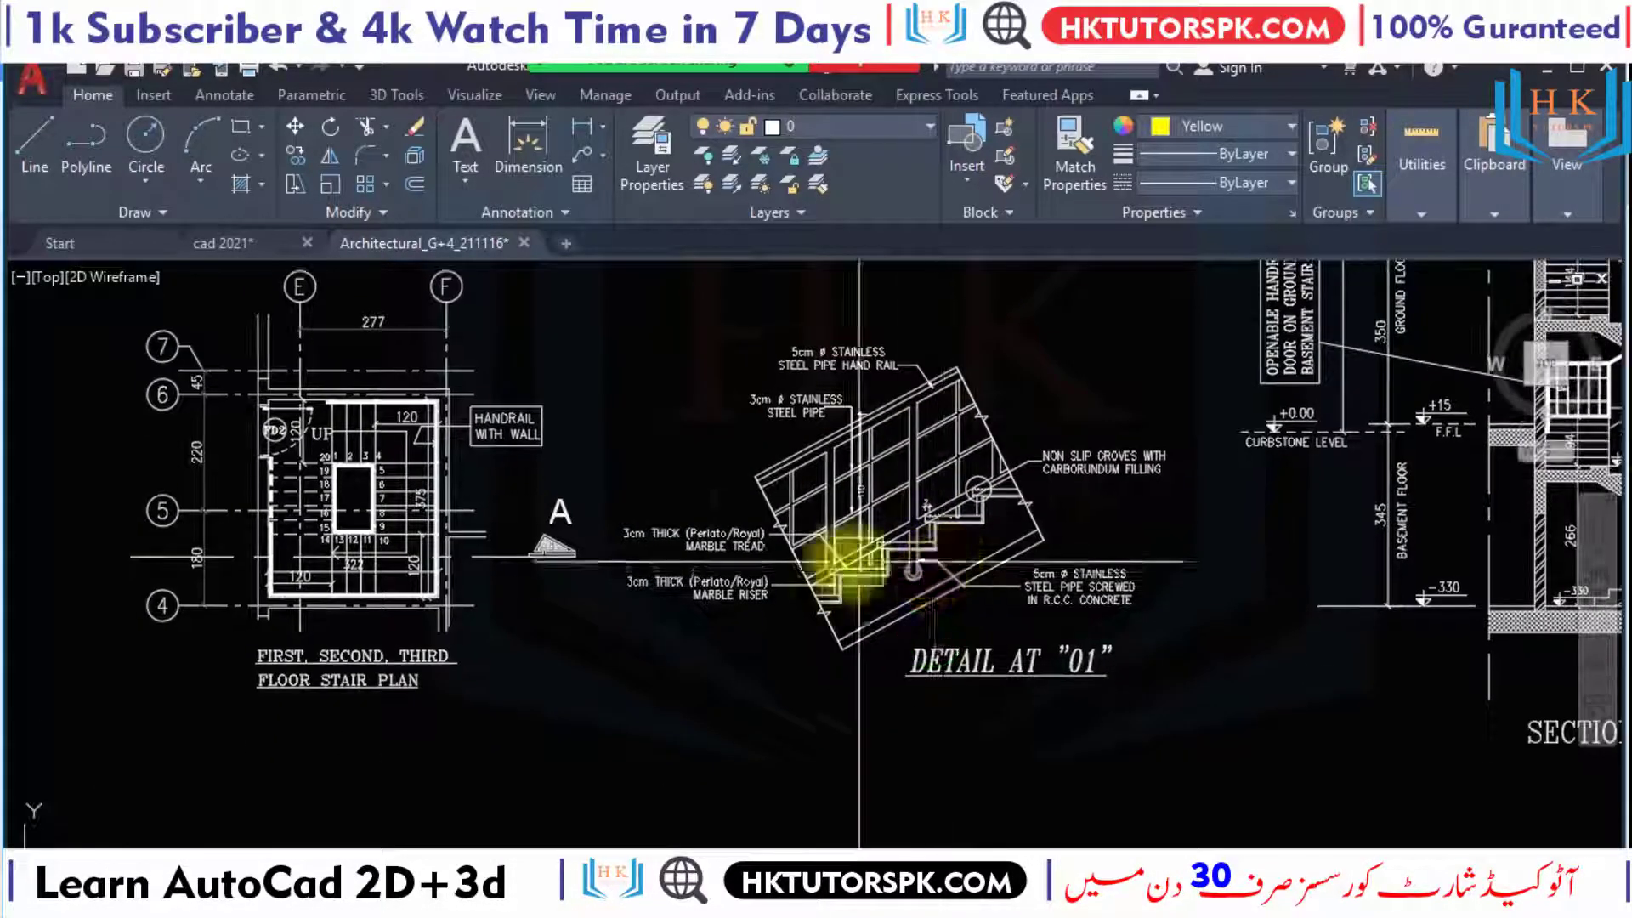
middle_click_drag(846, 554, 603, 623)
scroll(939, 583, "down", 1)
scroll(830, 620, "down", 2)
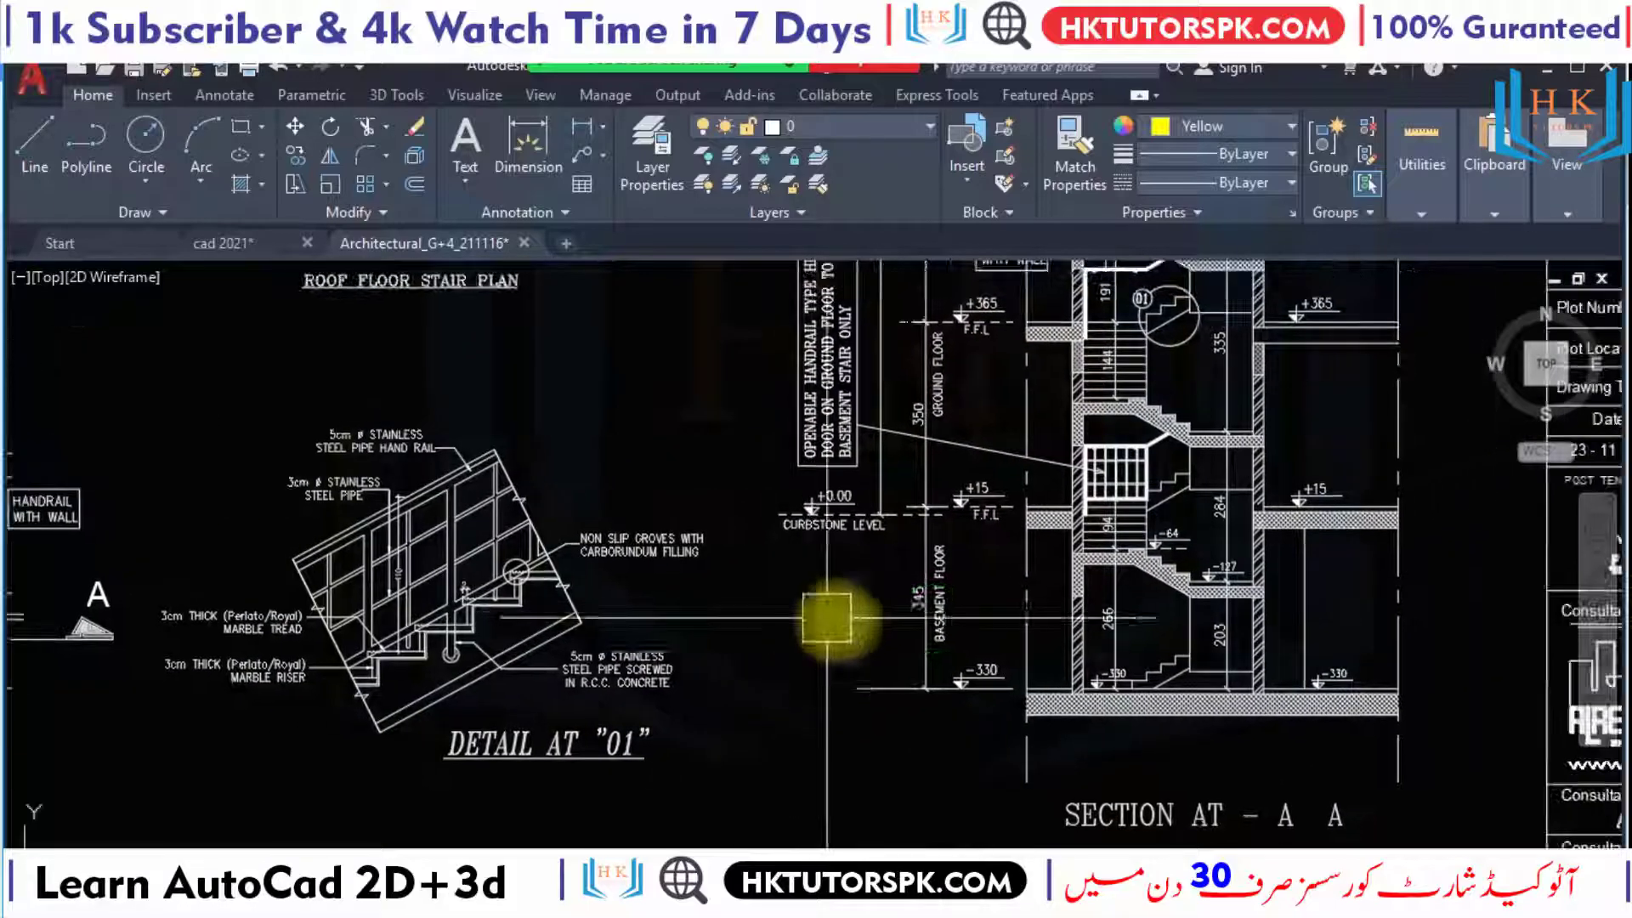
scroll(1134, 748, "down", 2)
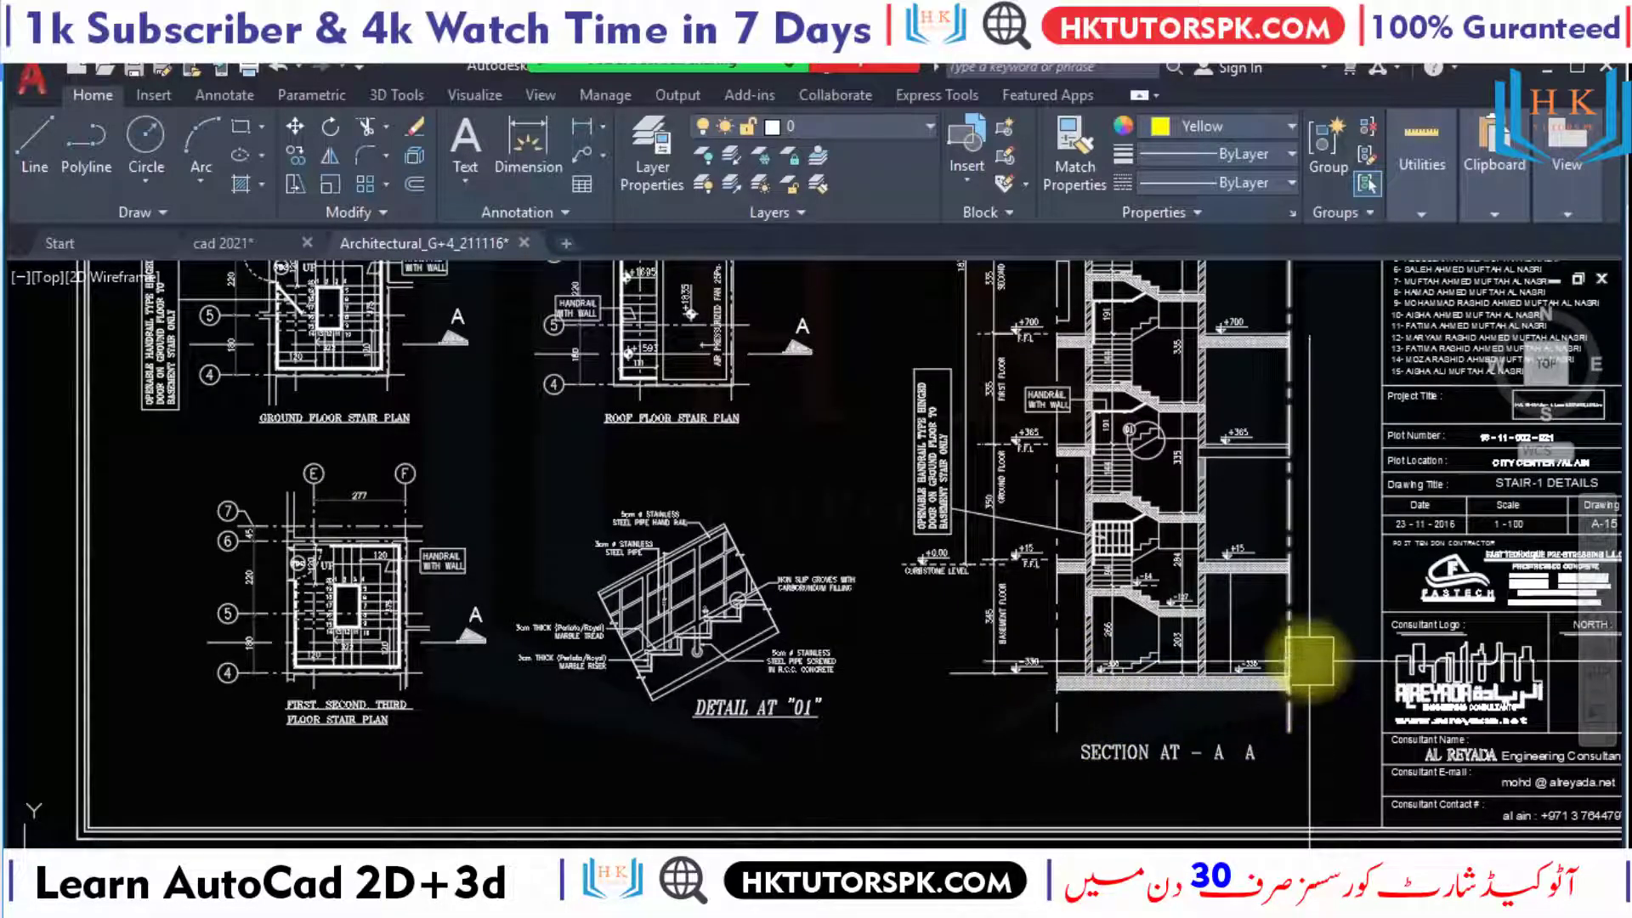
scroll(1151, 693, "up", 4)
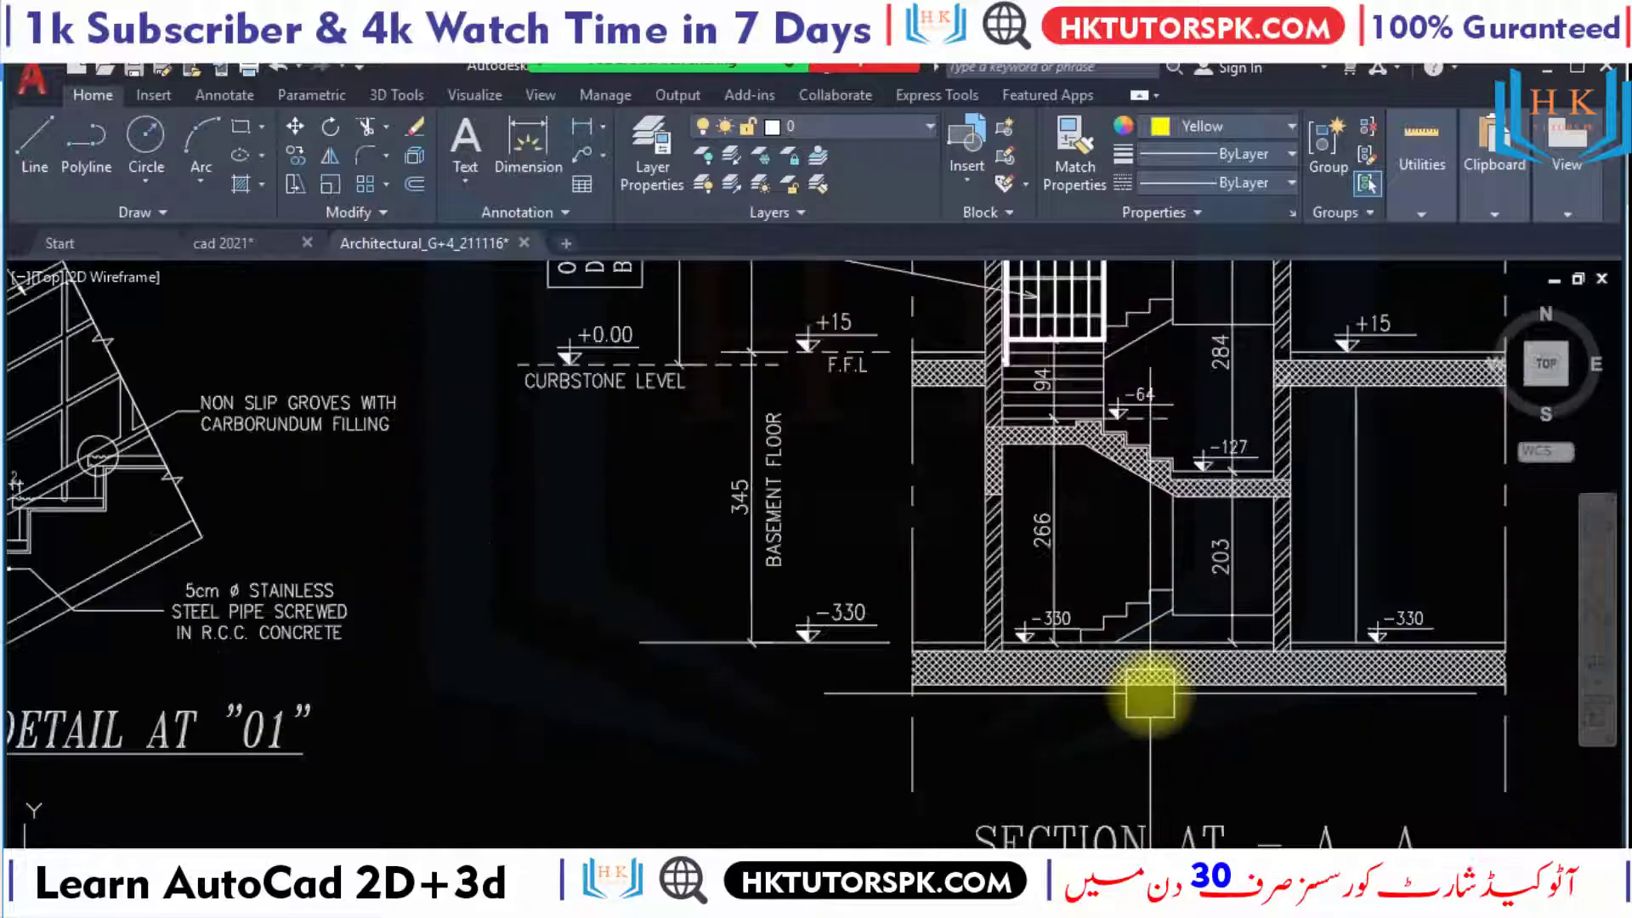
scroll(1148, 687, "up", 4)
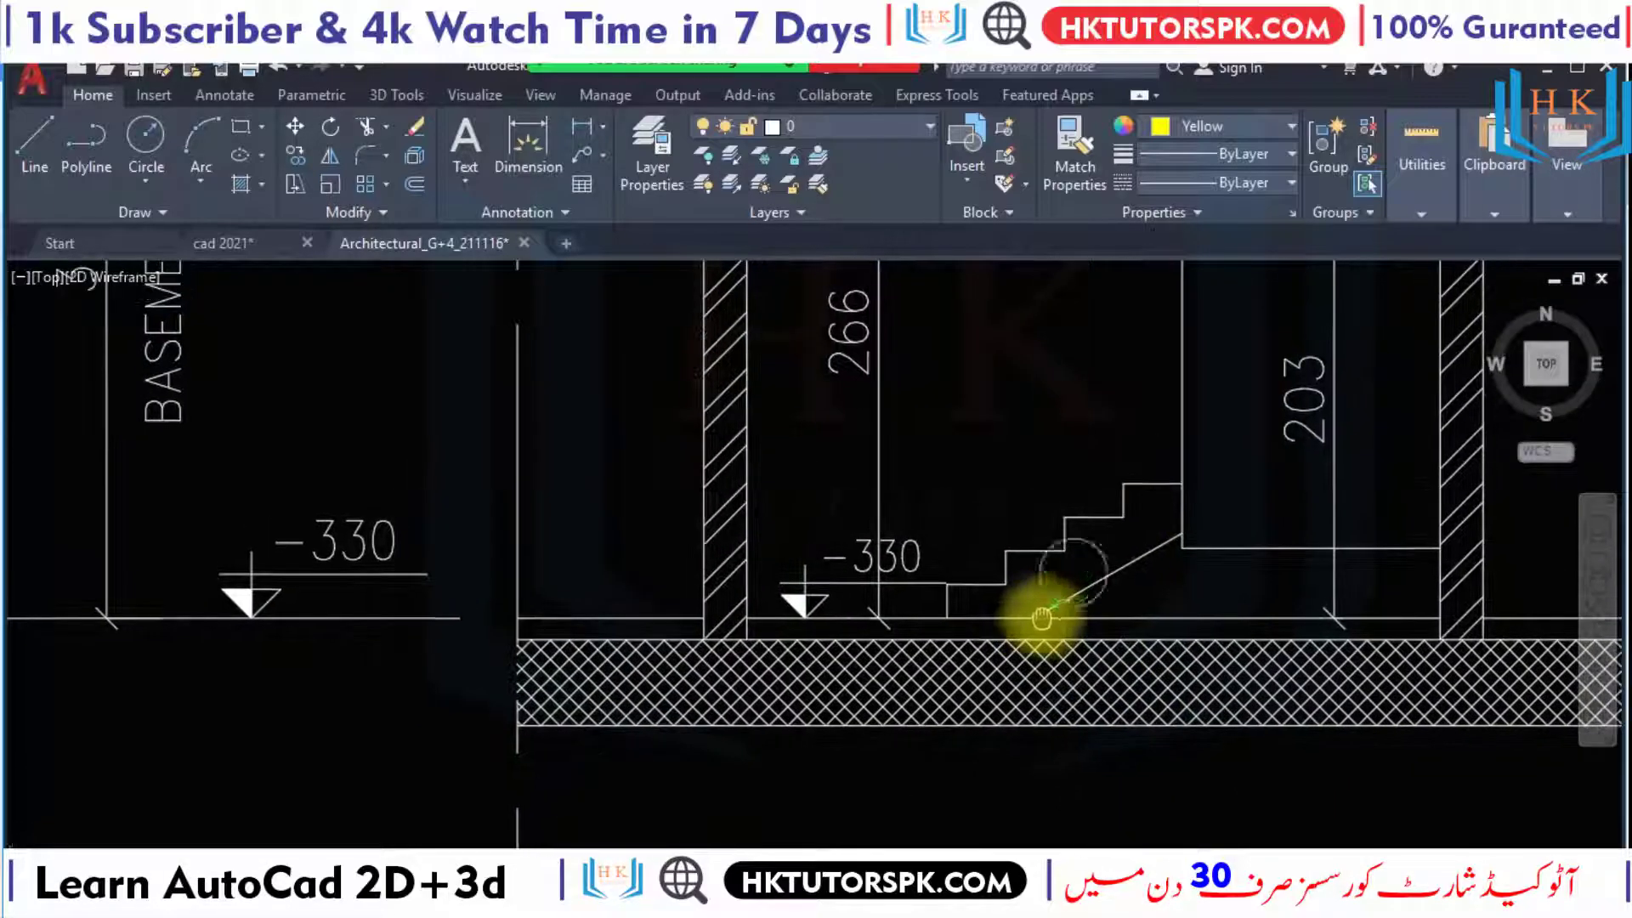
scroll(1116, 530, "up", 2)
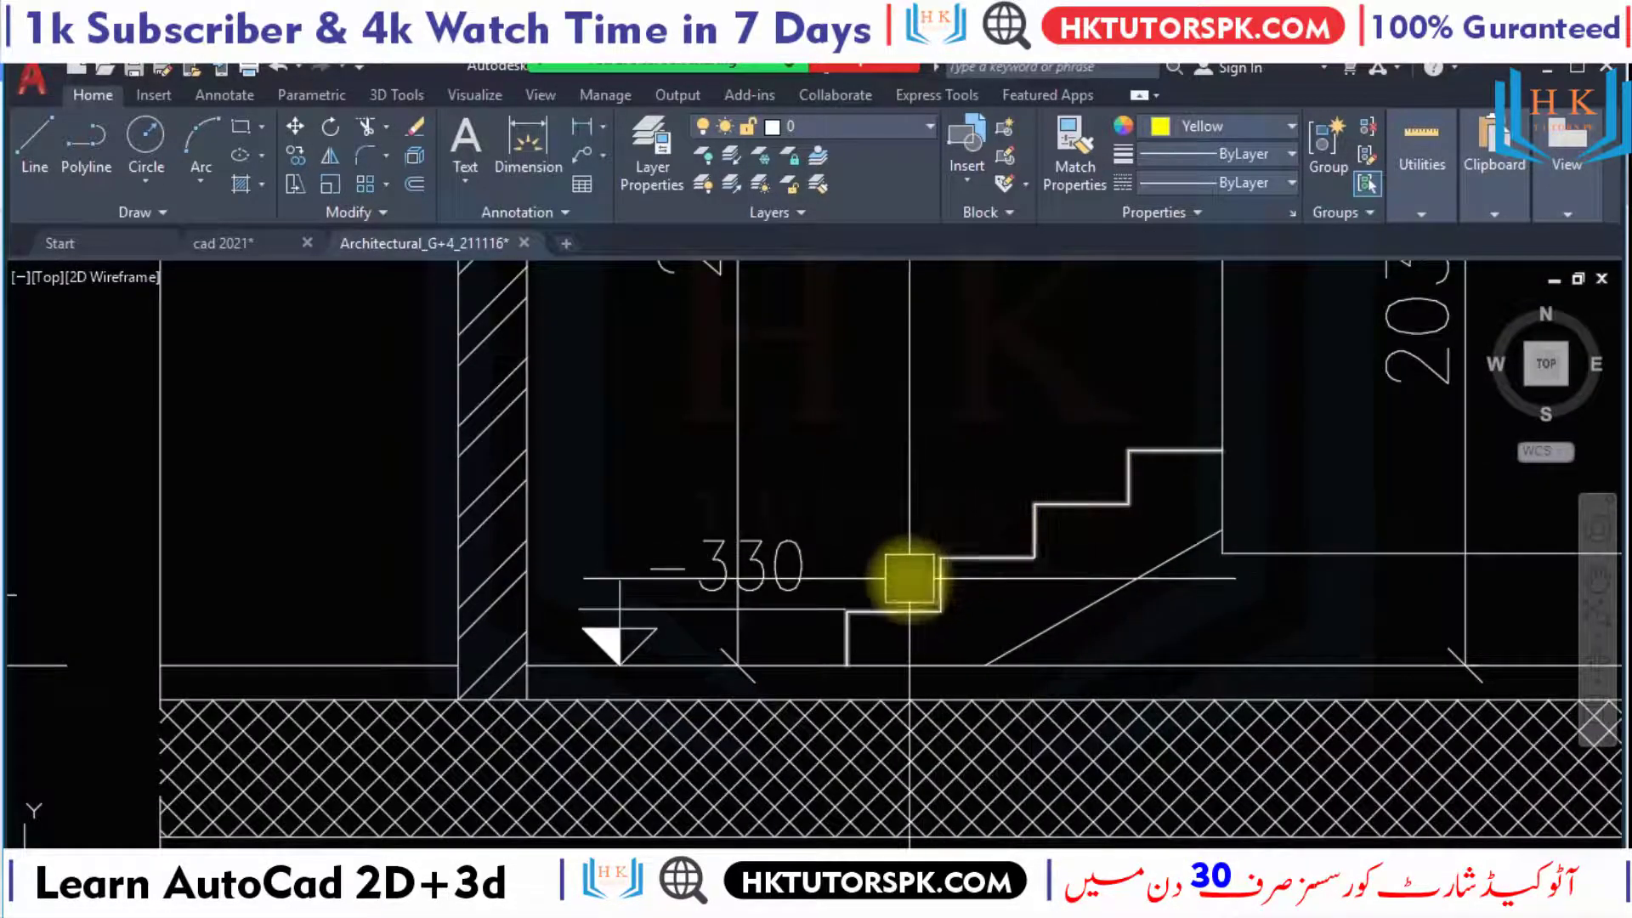
scroll(780, 592, "down", 2)
scroll(1056, 631, "down", 2)
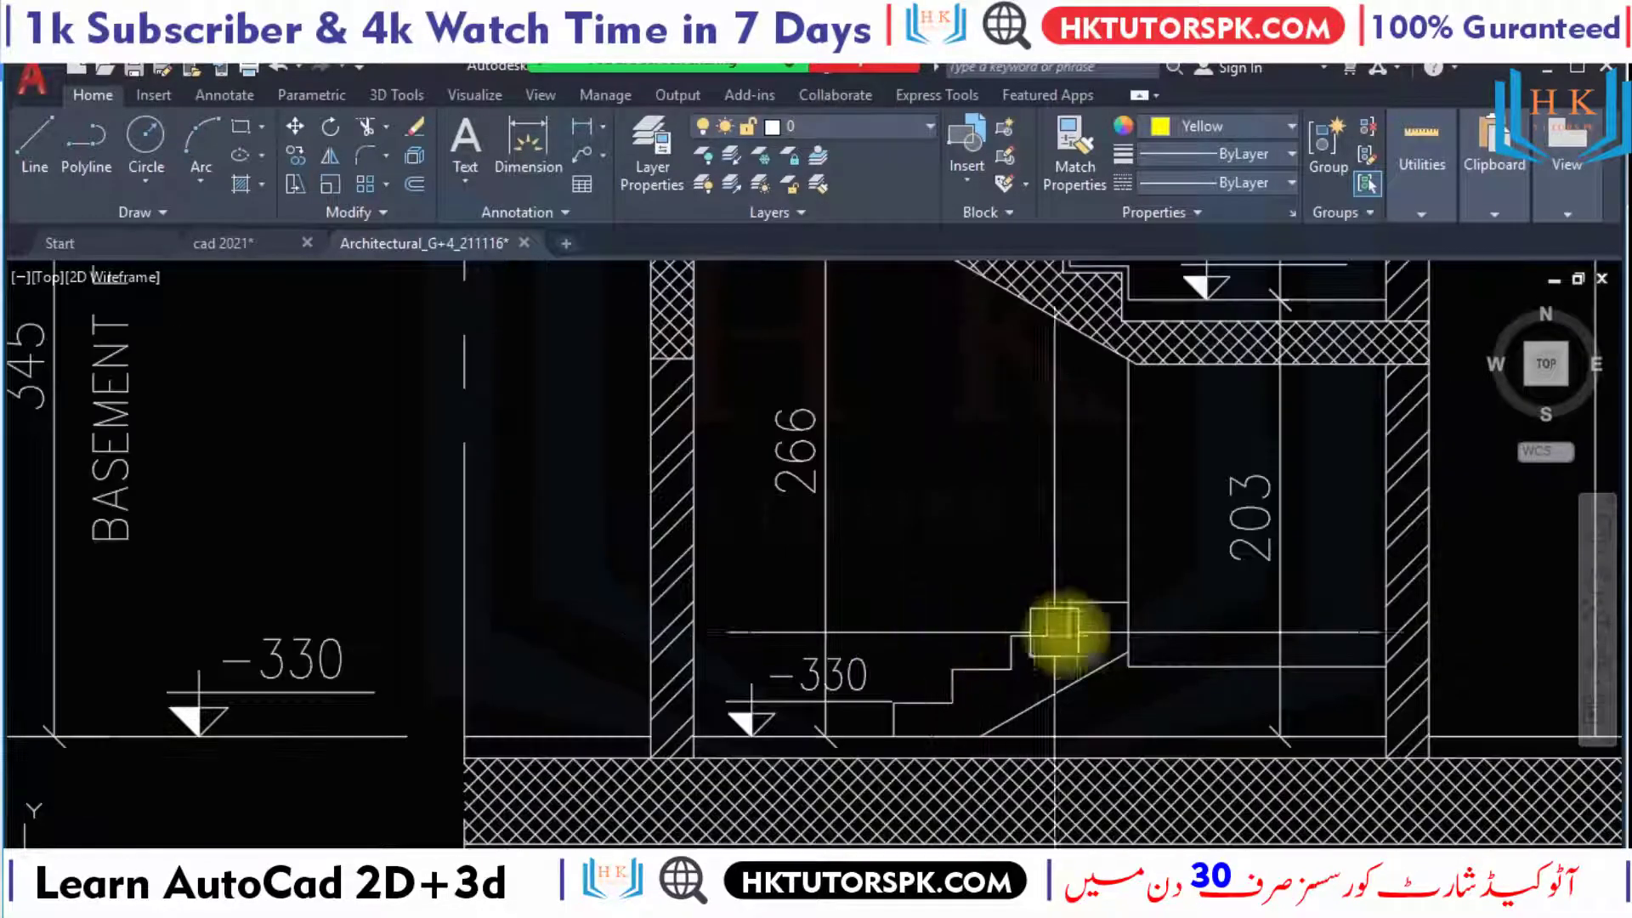
Zoom out over all plan and elevation sheets, then zoom into the ground floor plan sheet.
left_click(1102, 736)
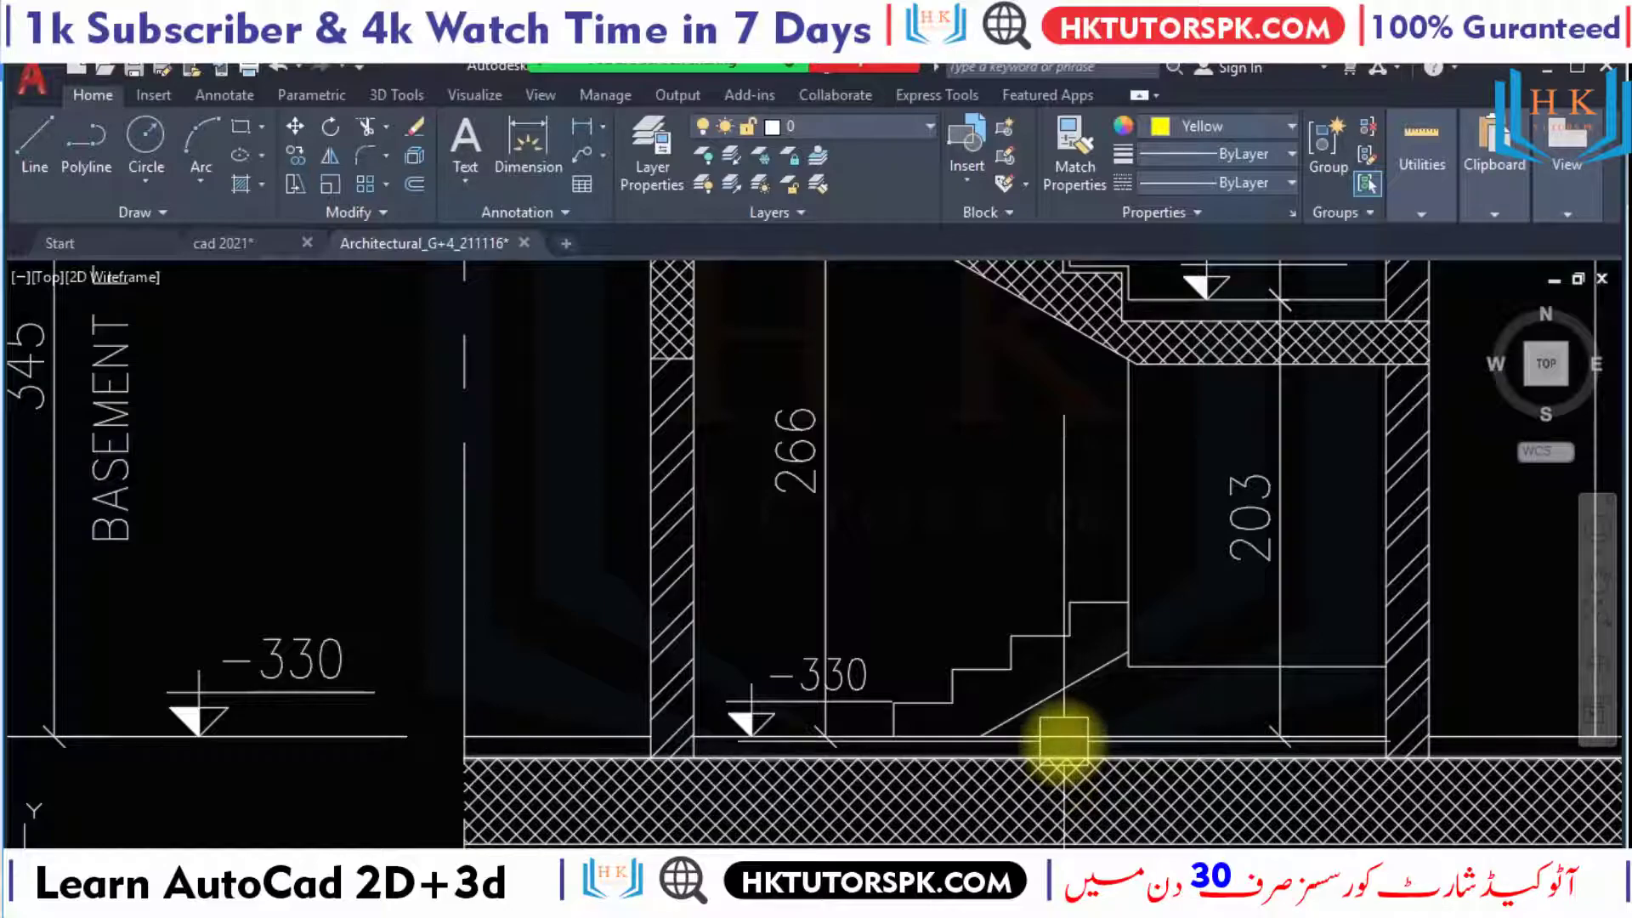
scroll(1065, 741, "down", 2)
scroll(1130, 645, "down", 2)
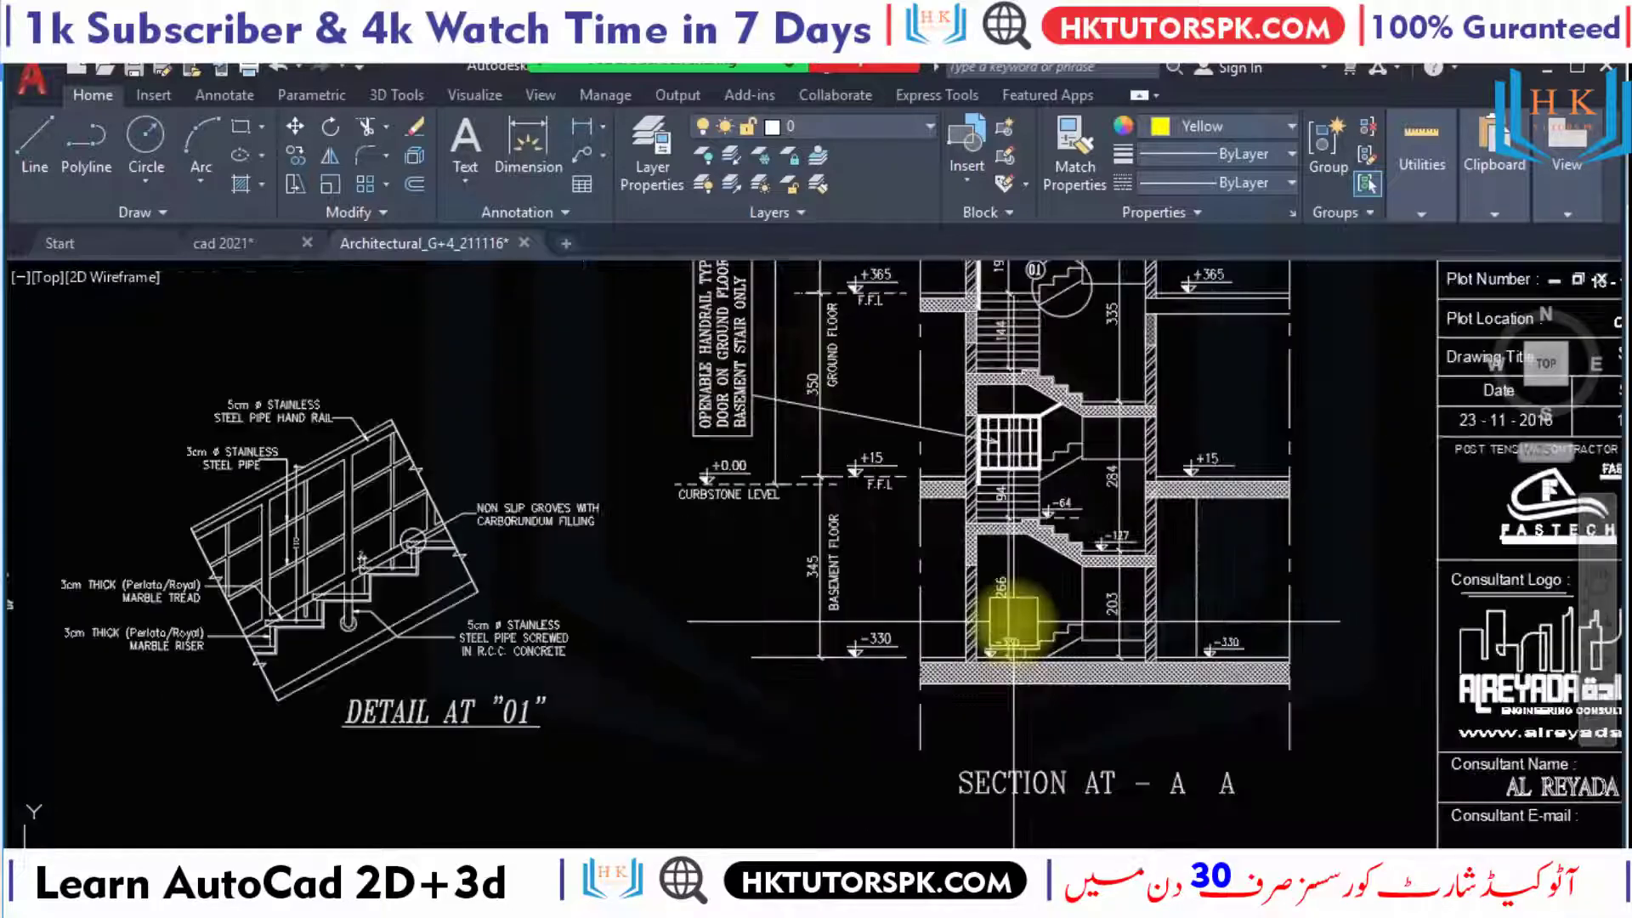
scroll(992, 637, "down", 2)
scroll(1264, 645, "down", 3)
scroll(748, 601, "down", 2)
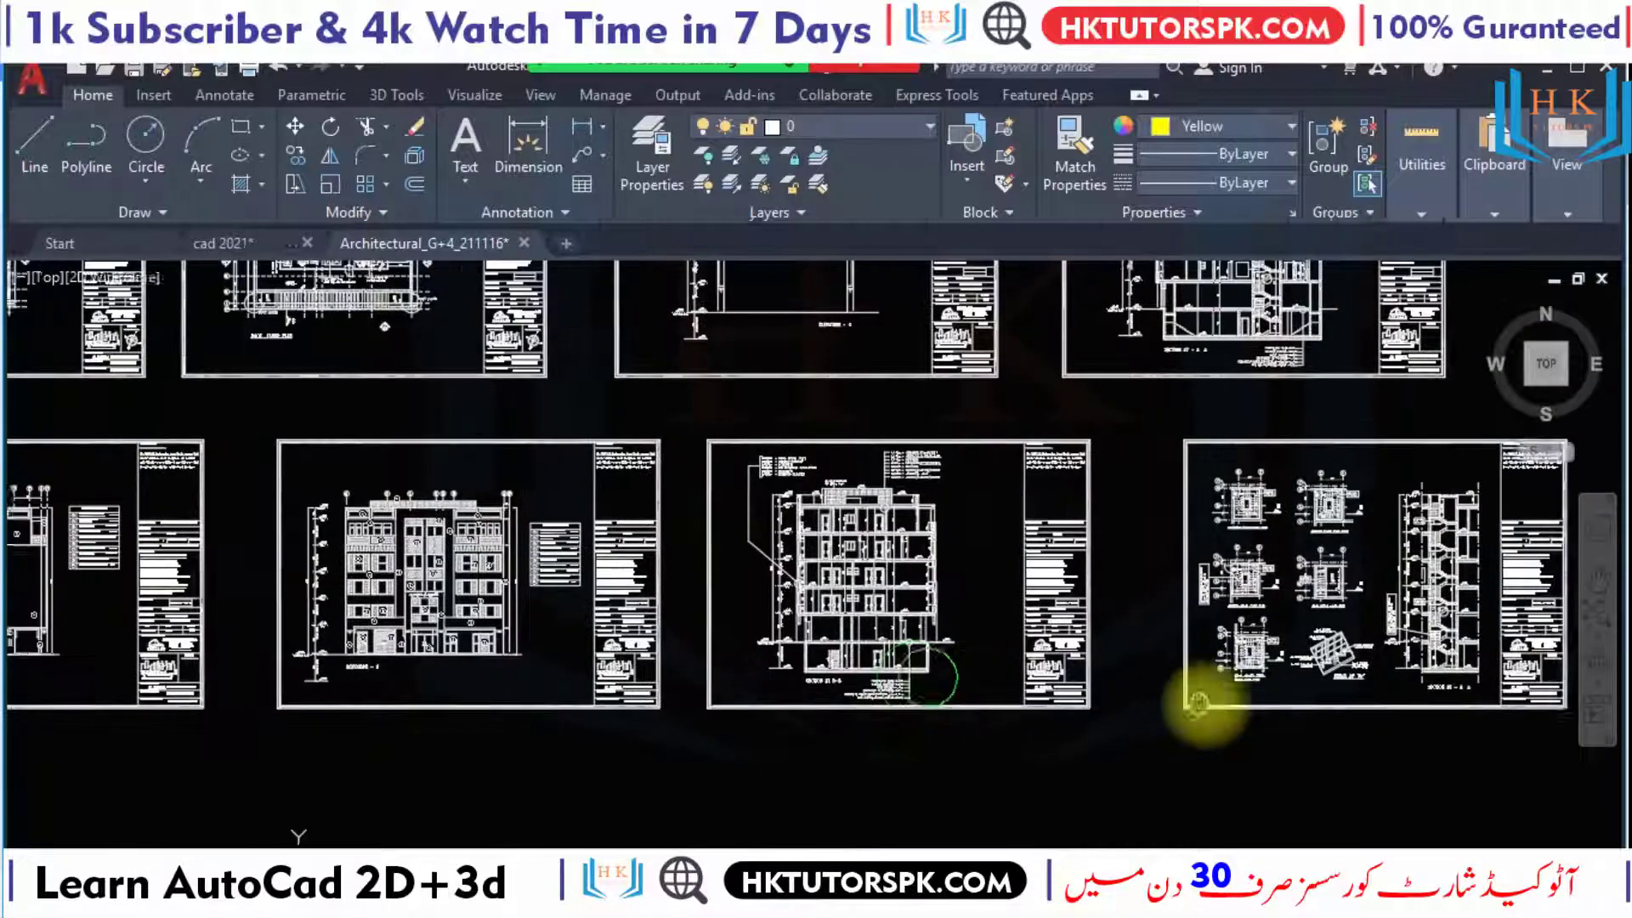
mouse_move(728, 655)
middle_mouse_down()
mouse_move(597, 656)
mouse_move(711, 656)
middle_mouse_up()
scroll(910, 364, "down", 2)
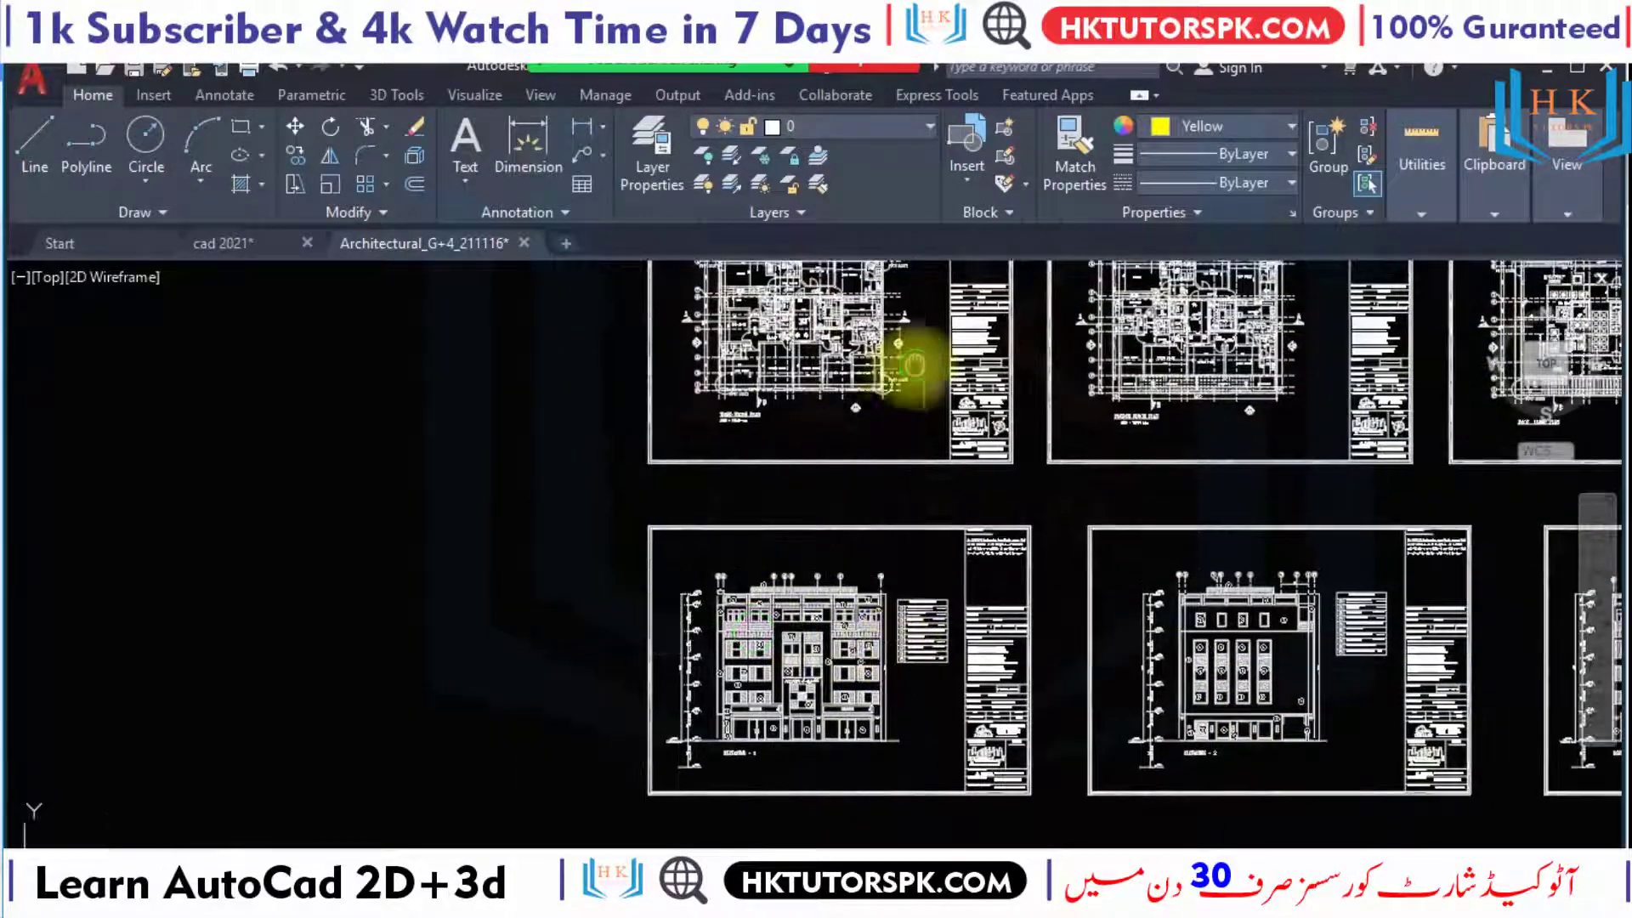
scroll(692, 474, "down", 2)
scroll(688, 412, "down", 2)
middle_click_drag(689, 412, 408, 521)
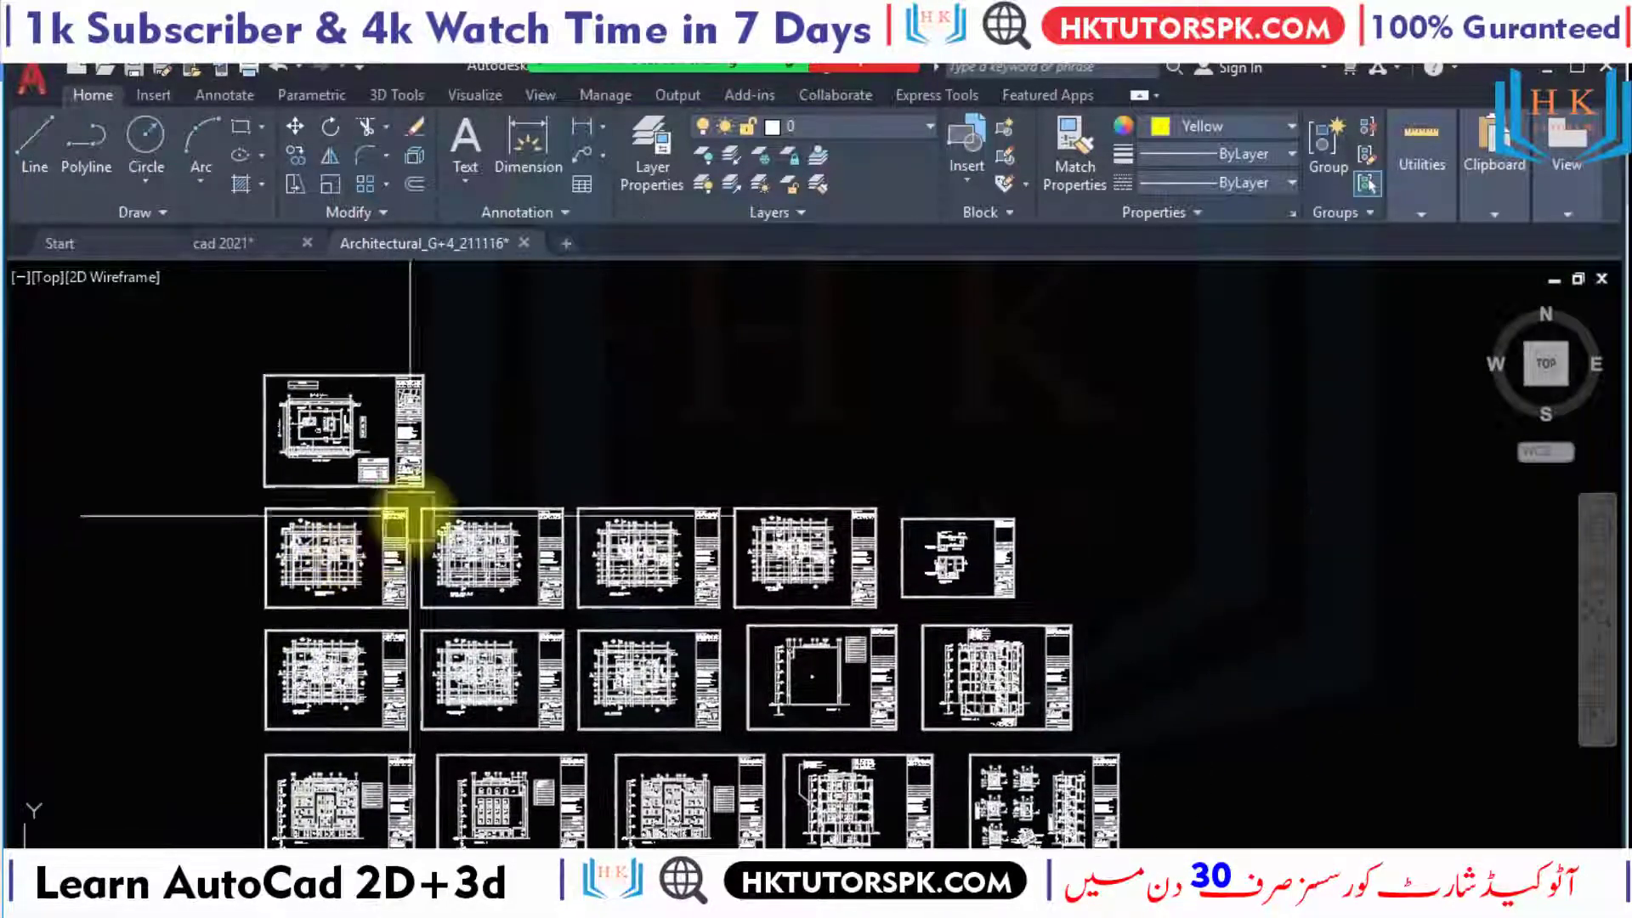
scroll(444, 583, "up", 3)
scroll(643, 562, "up", 2)
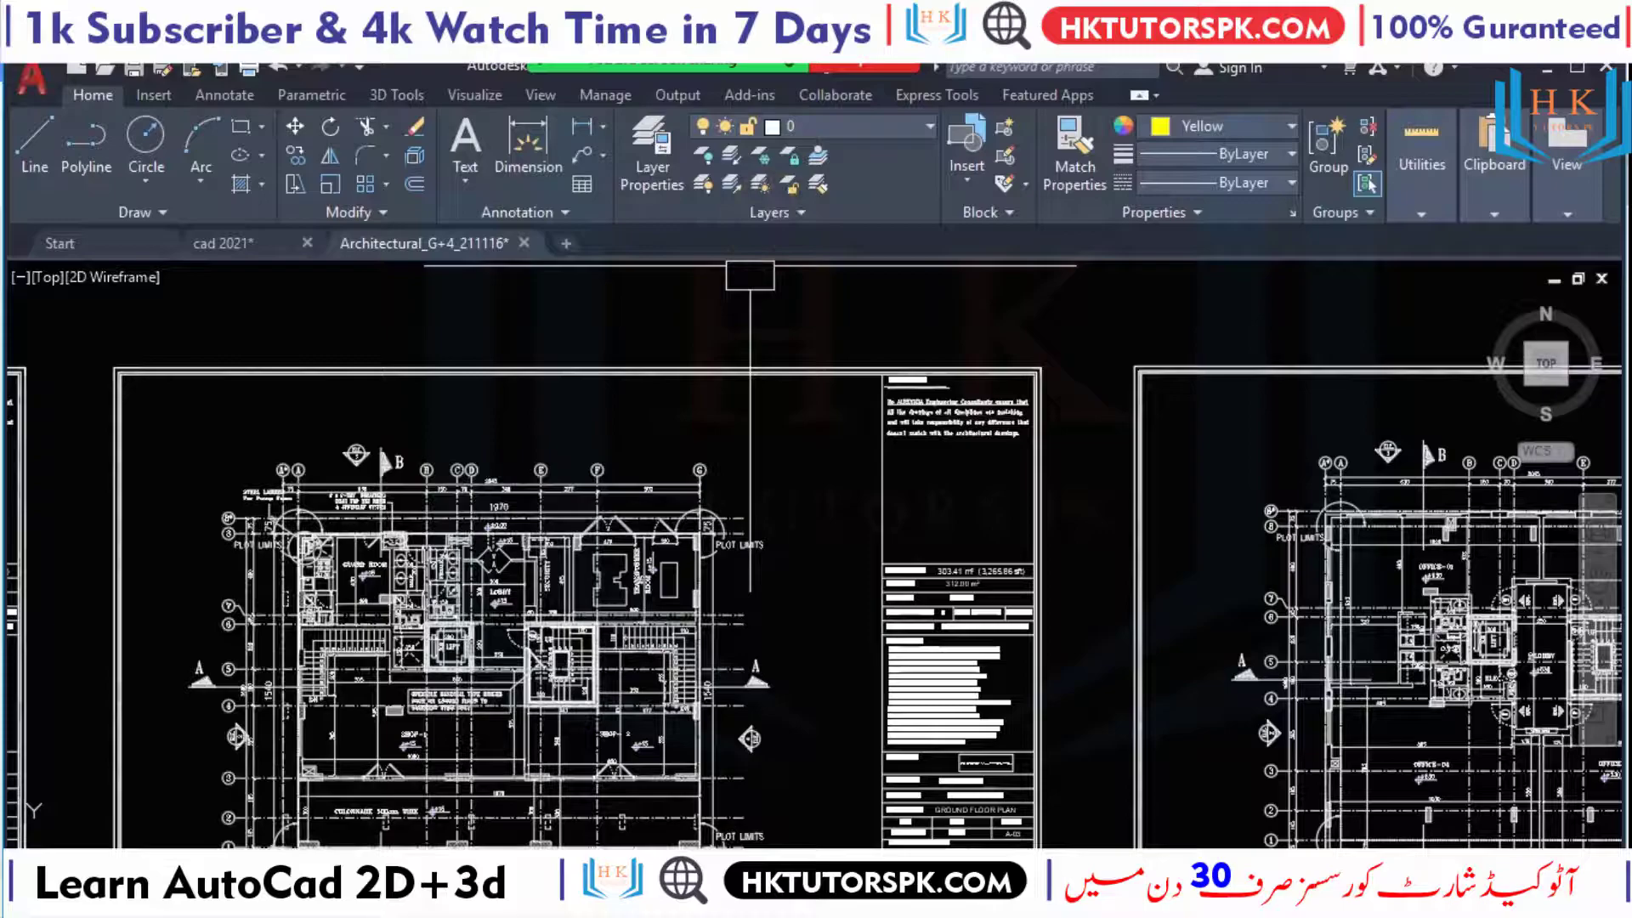
Switch to the cad 2021 drawing and survey its ground, first and 2nd floor plans.
left_click(228, 247)
scroll(922, 478, "down", 3)
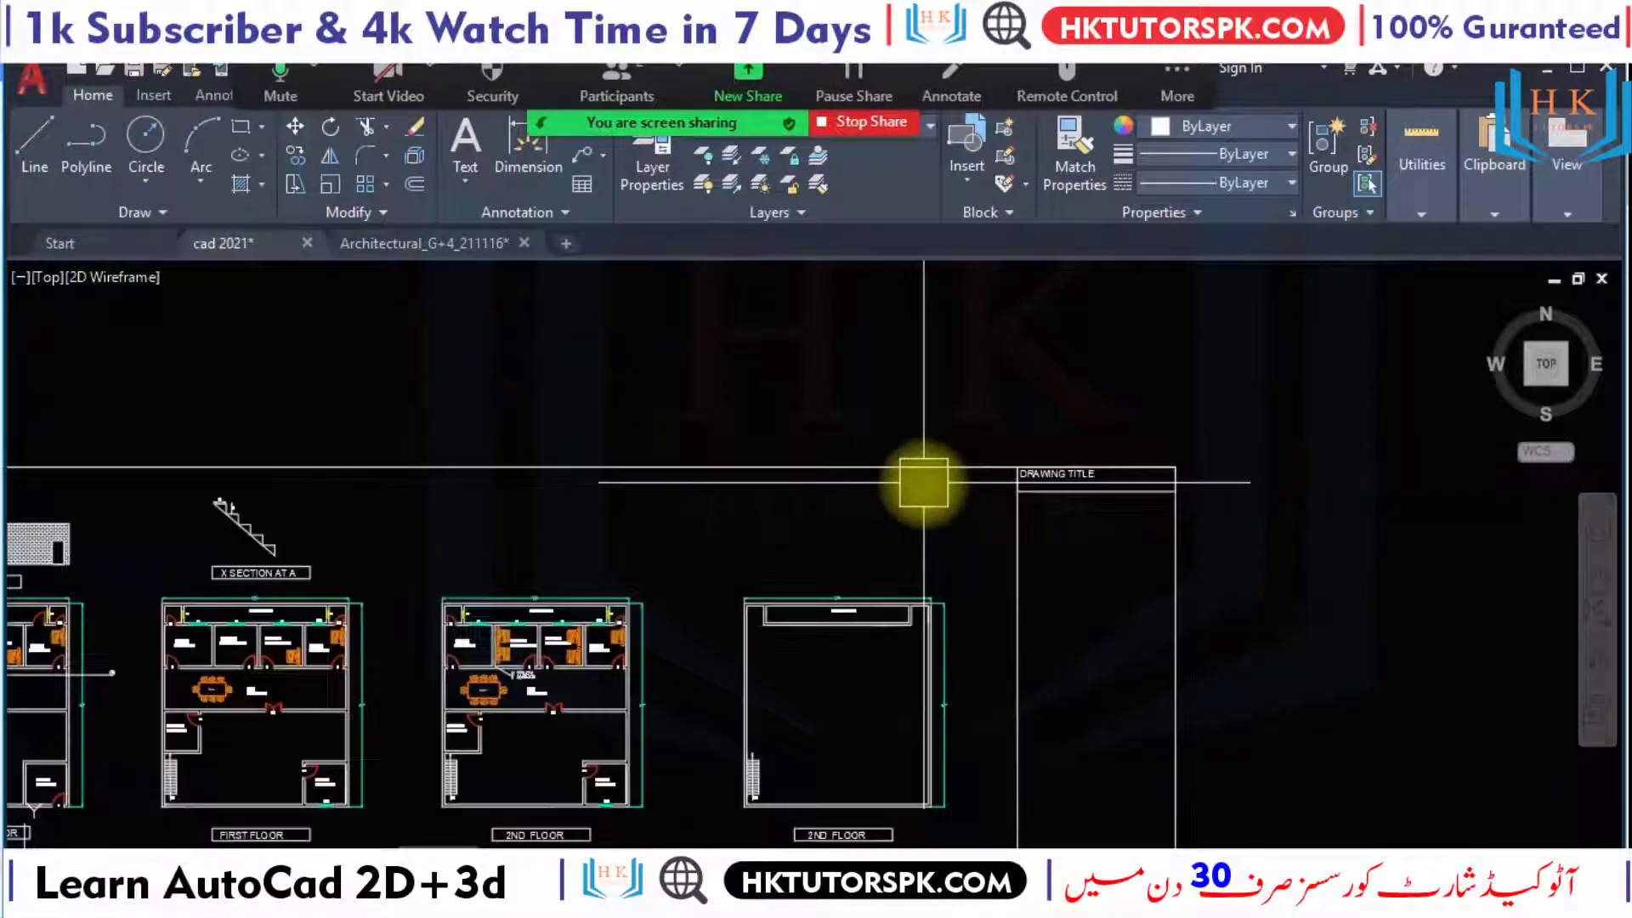
scroll(1021, 474, "up", 3)
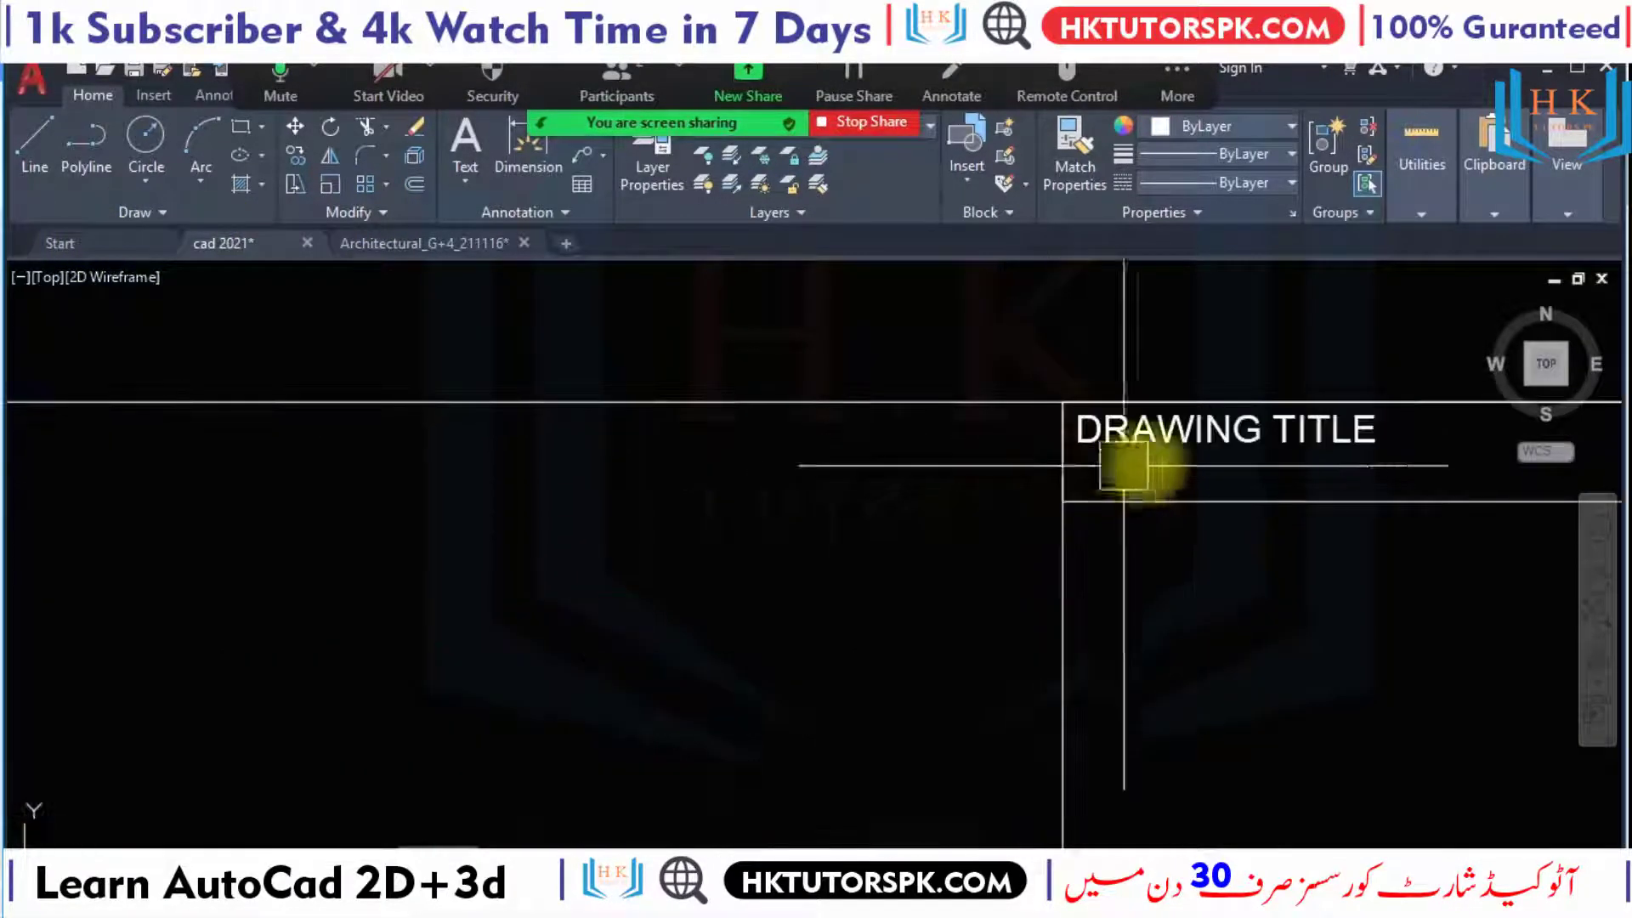
scroll(772, 583, "down", 4)
middle_click_drag(772, 583, 1107, 557)
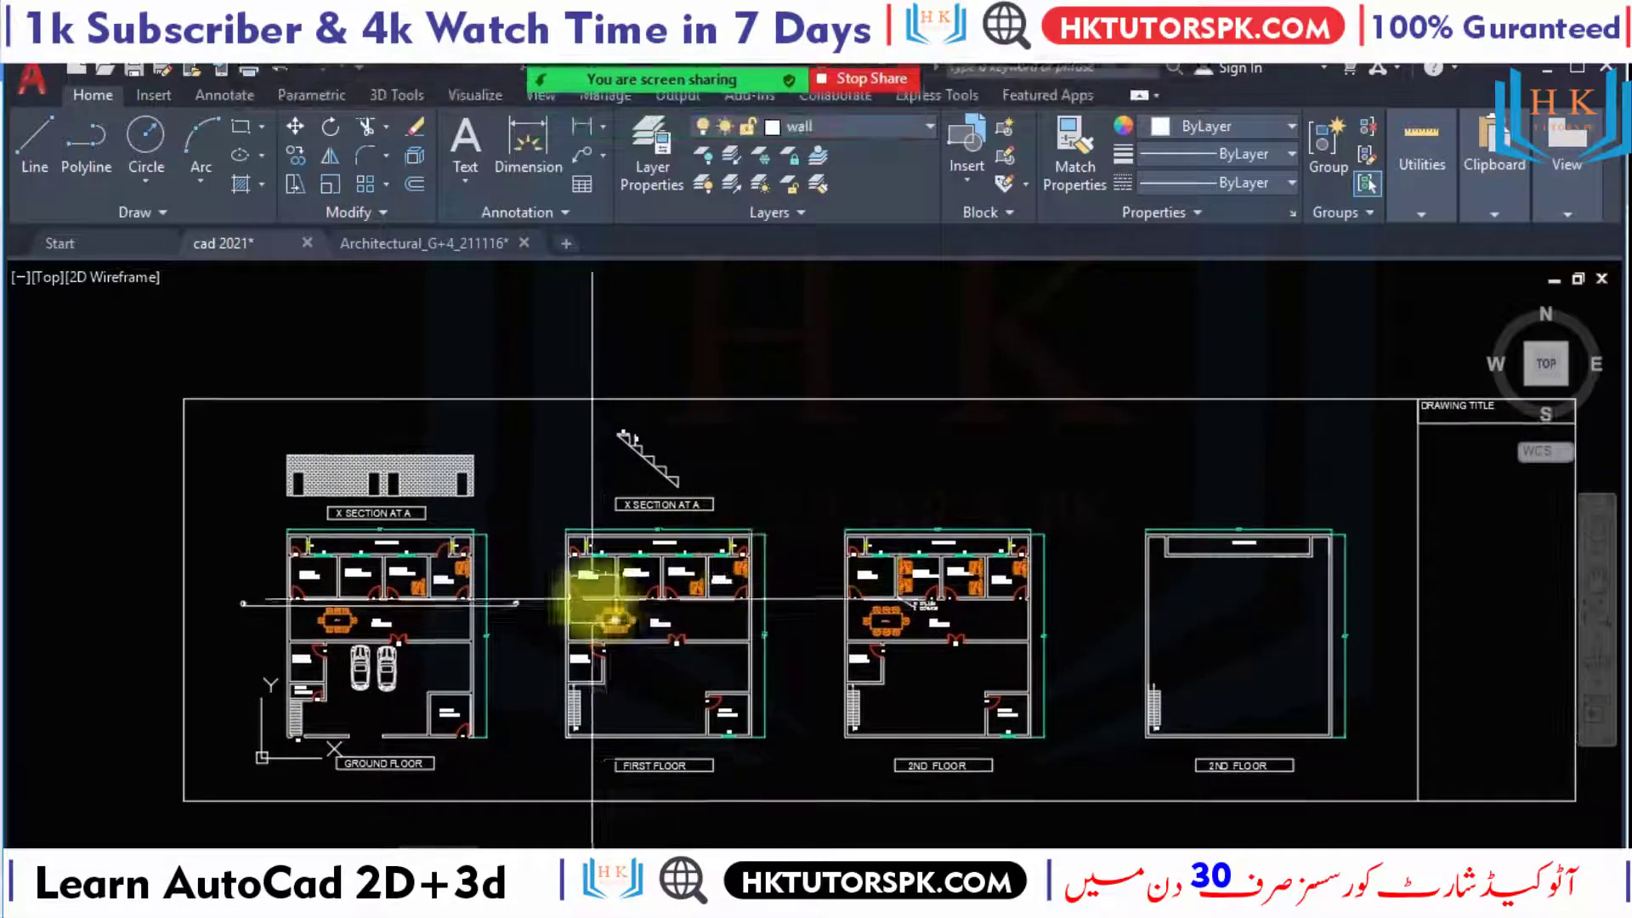
scroll(476, 586, "up", 2)
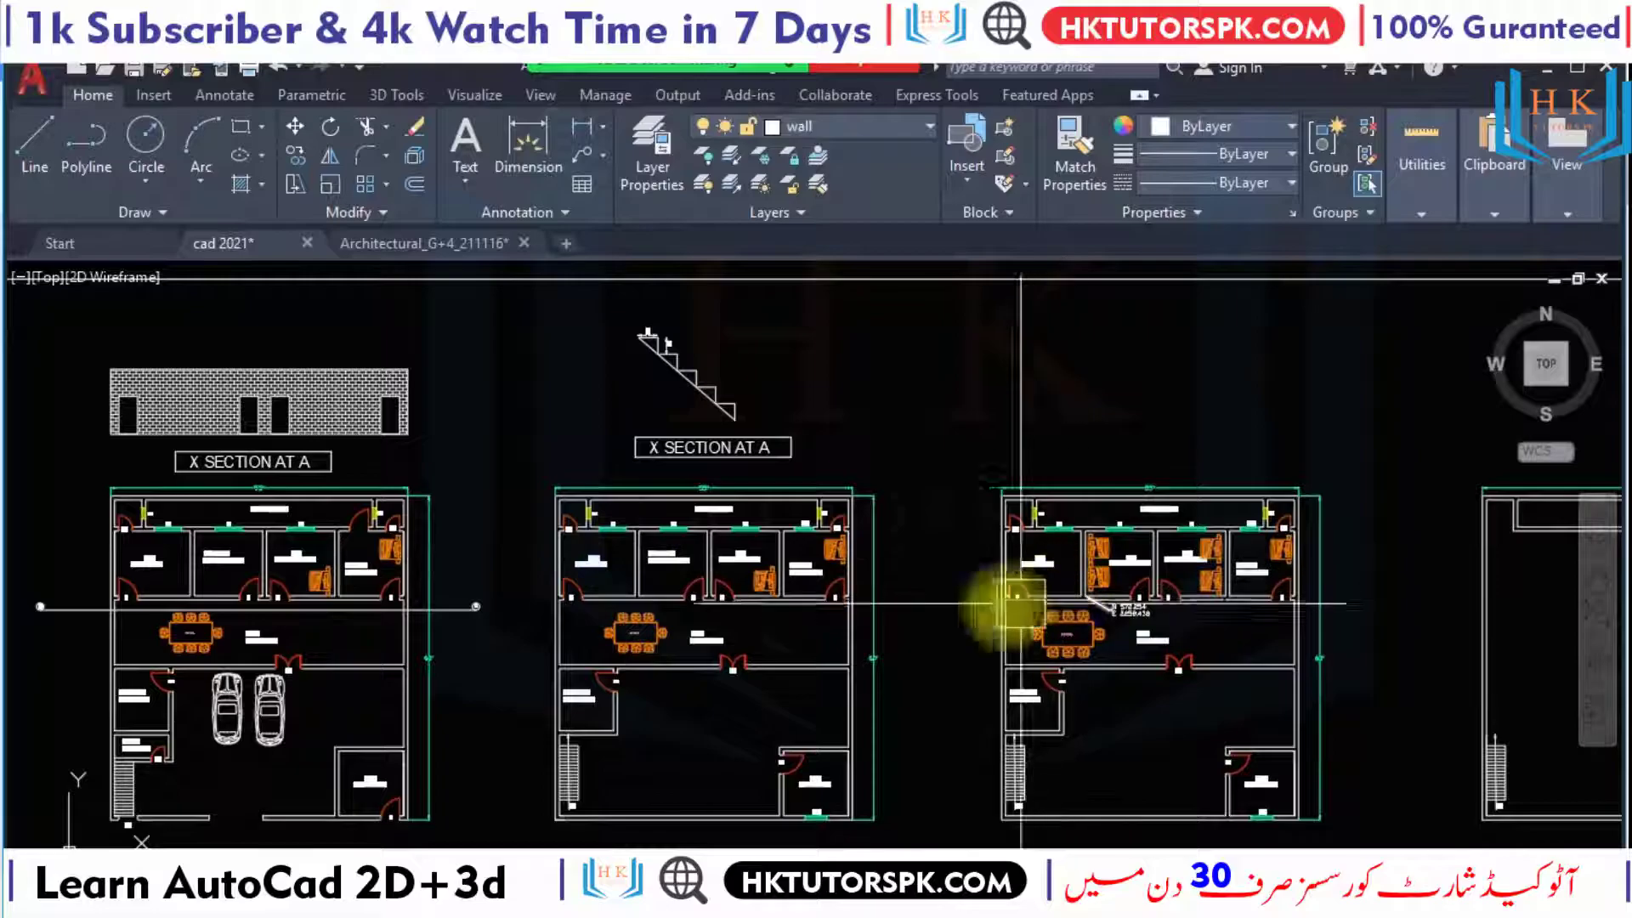
scroll(855, 603, "up", 2)
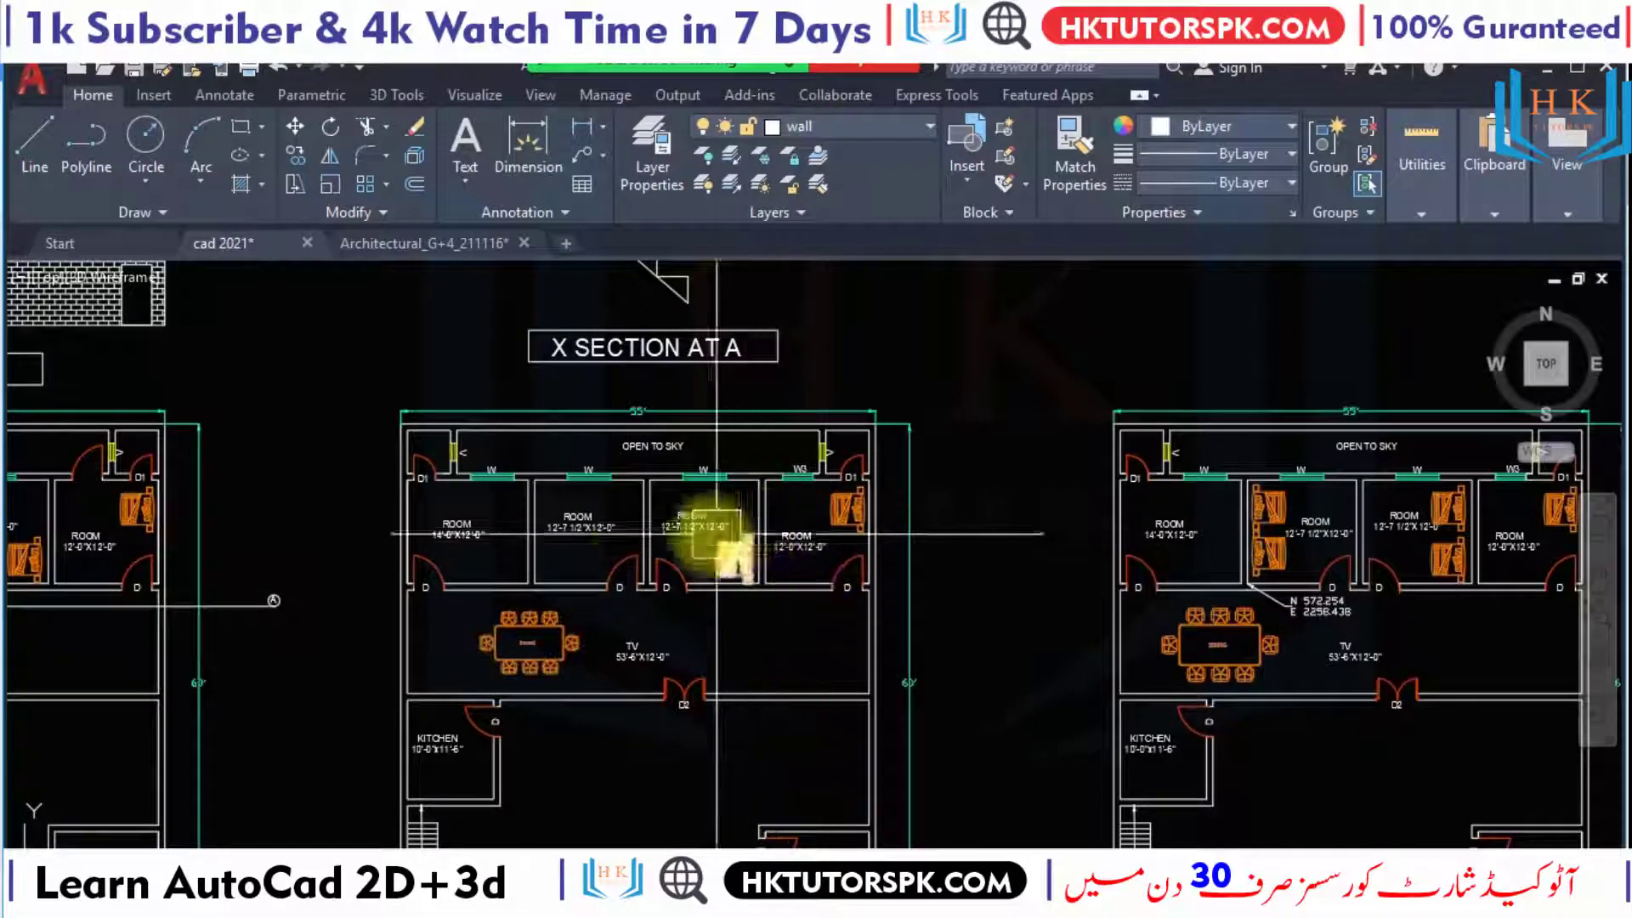
scroll(574, 561, "up", 2)
left_click(439, 247)
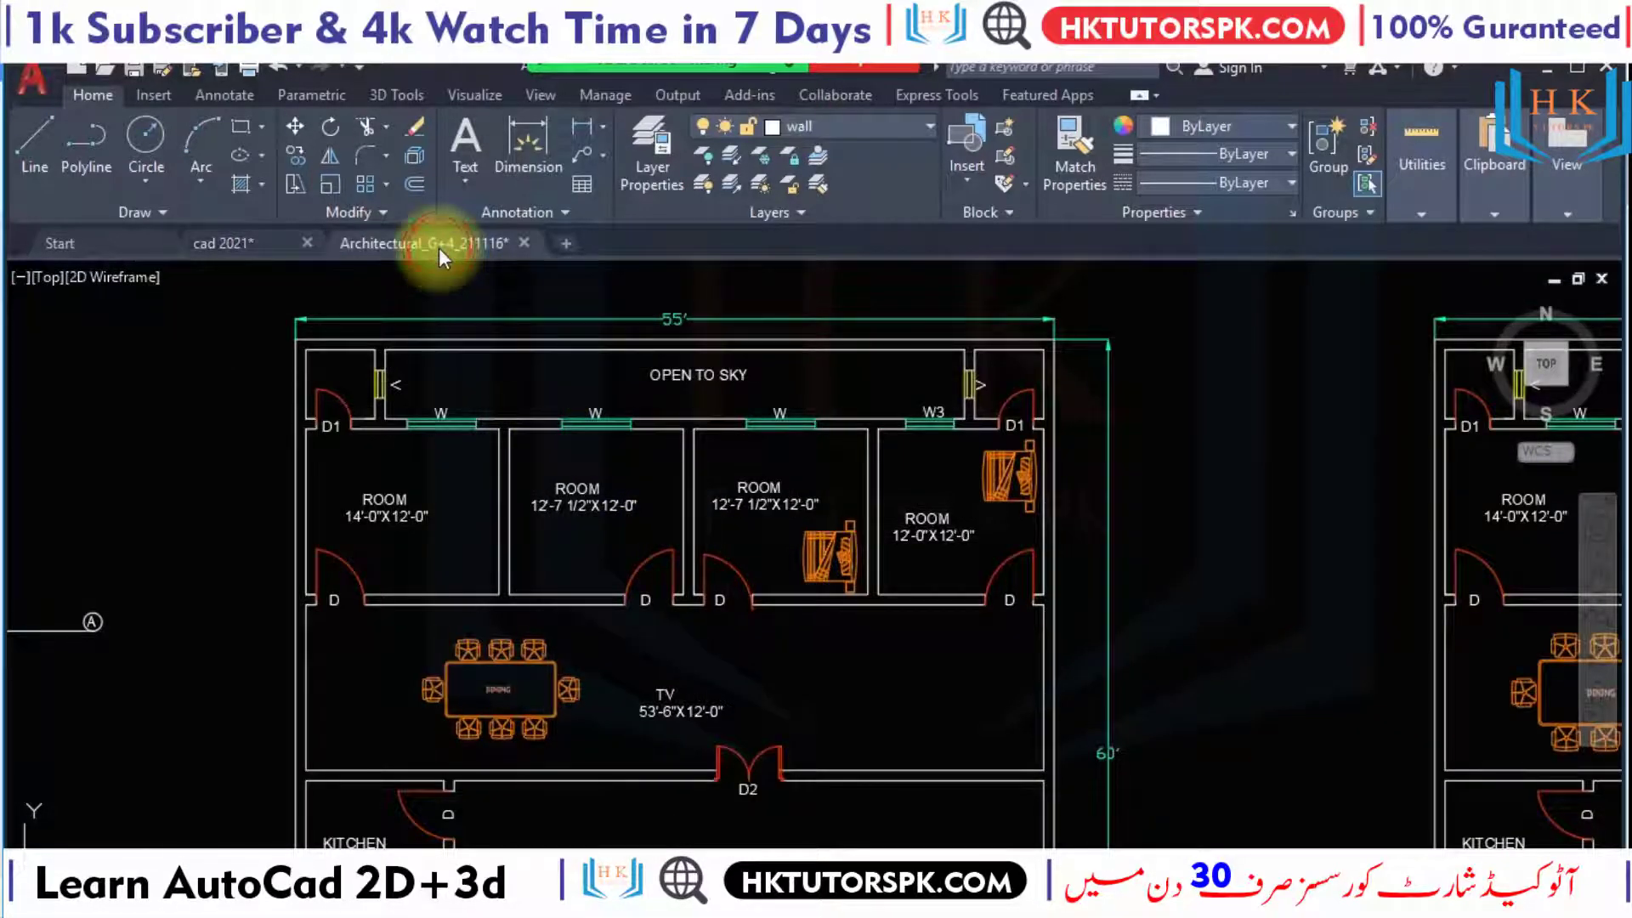
scroll(688, 568, "up", 3)
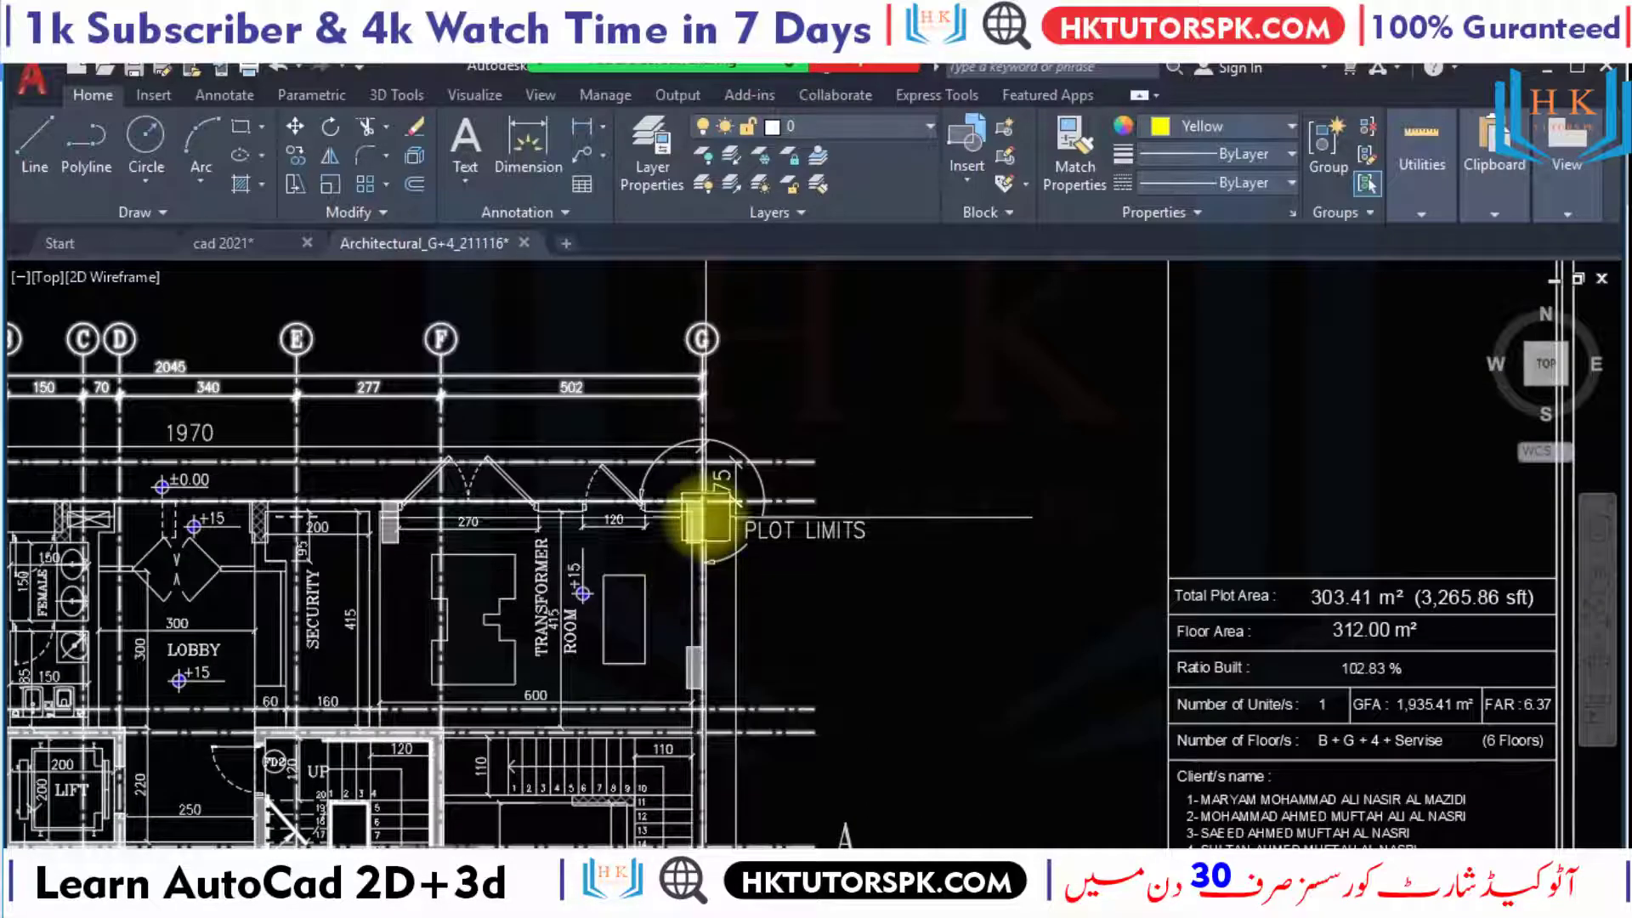
scroll(703, 512, "up", 5)
scroll(617, 553, "down", 2)
scroll(617, 554, "down", 2)
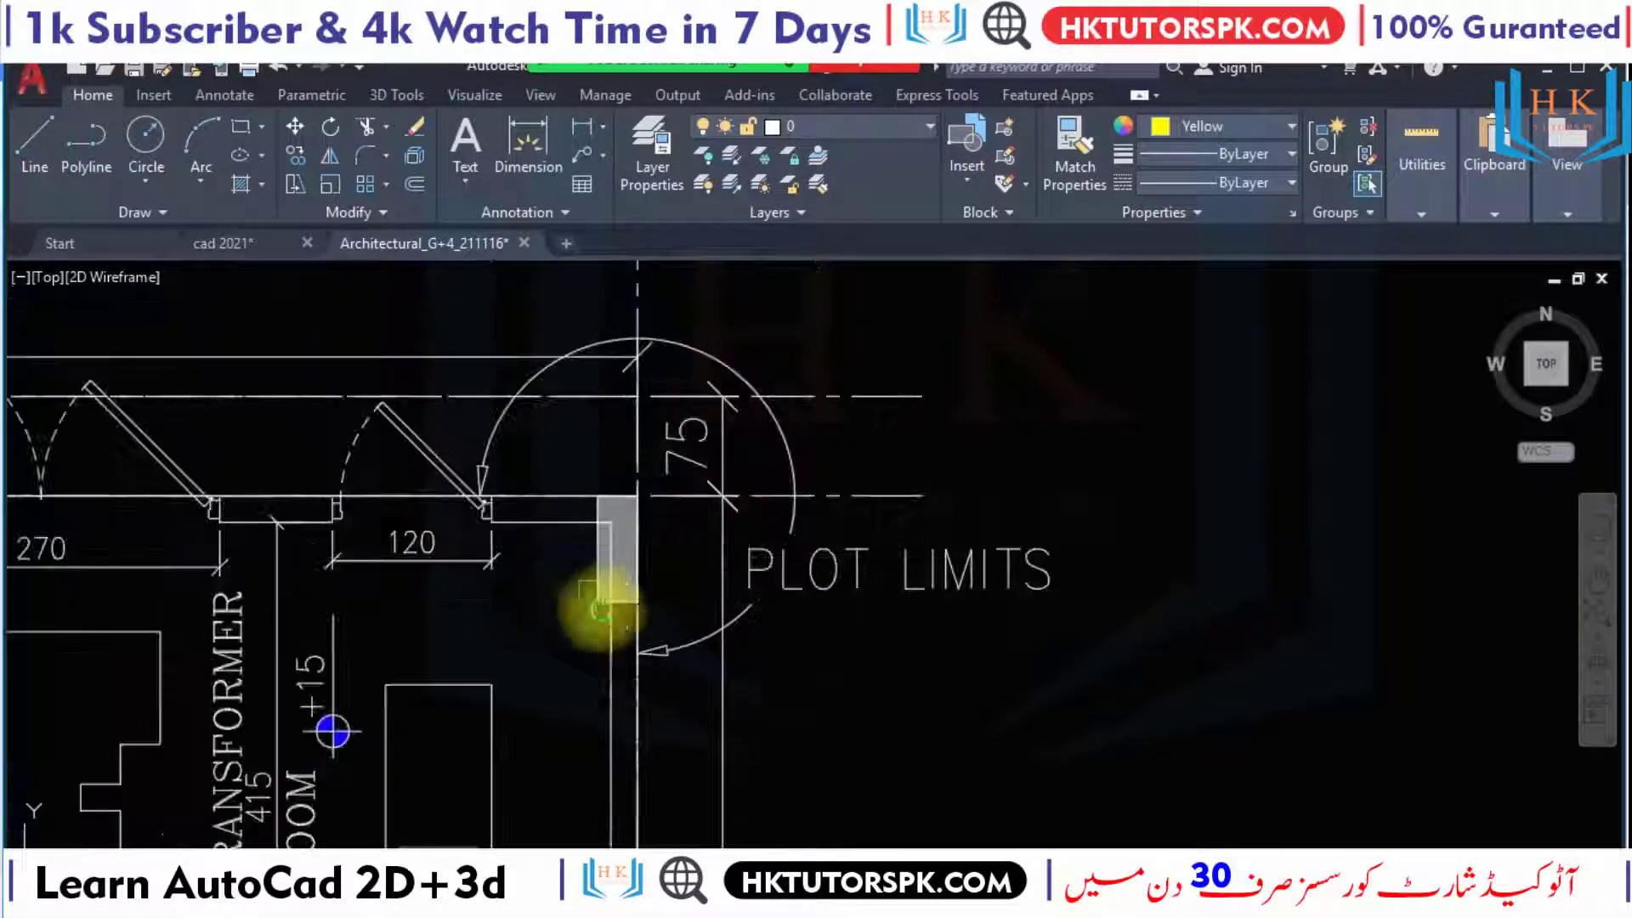
mouse_move(601, 601)
middle_mouse_down()
mouse_move(941, 510)
mouse_move(884, 406)
middle_mouse_up()
scroll(884, 406, "down", 4)
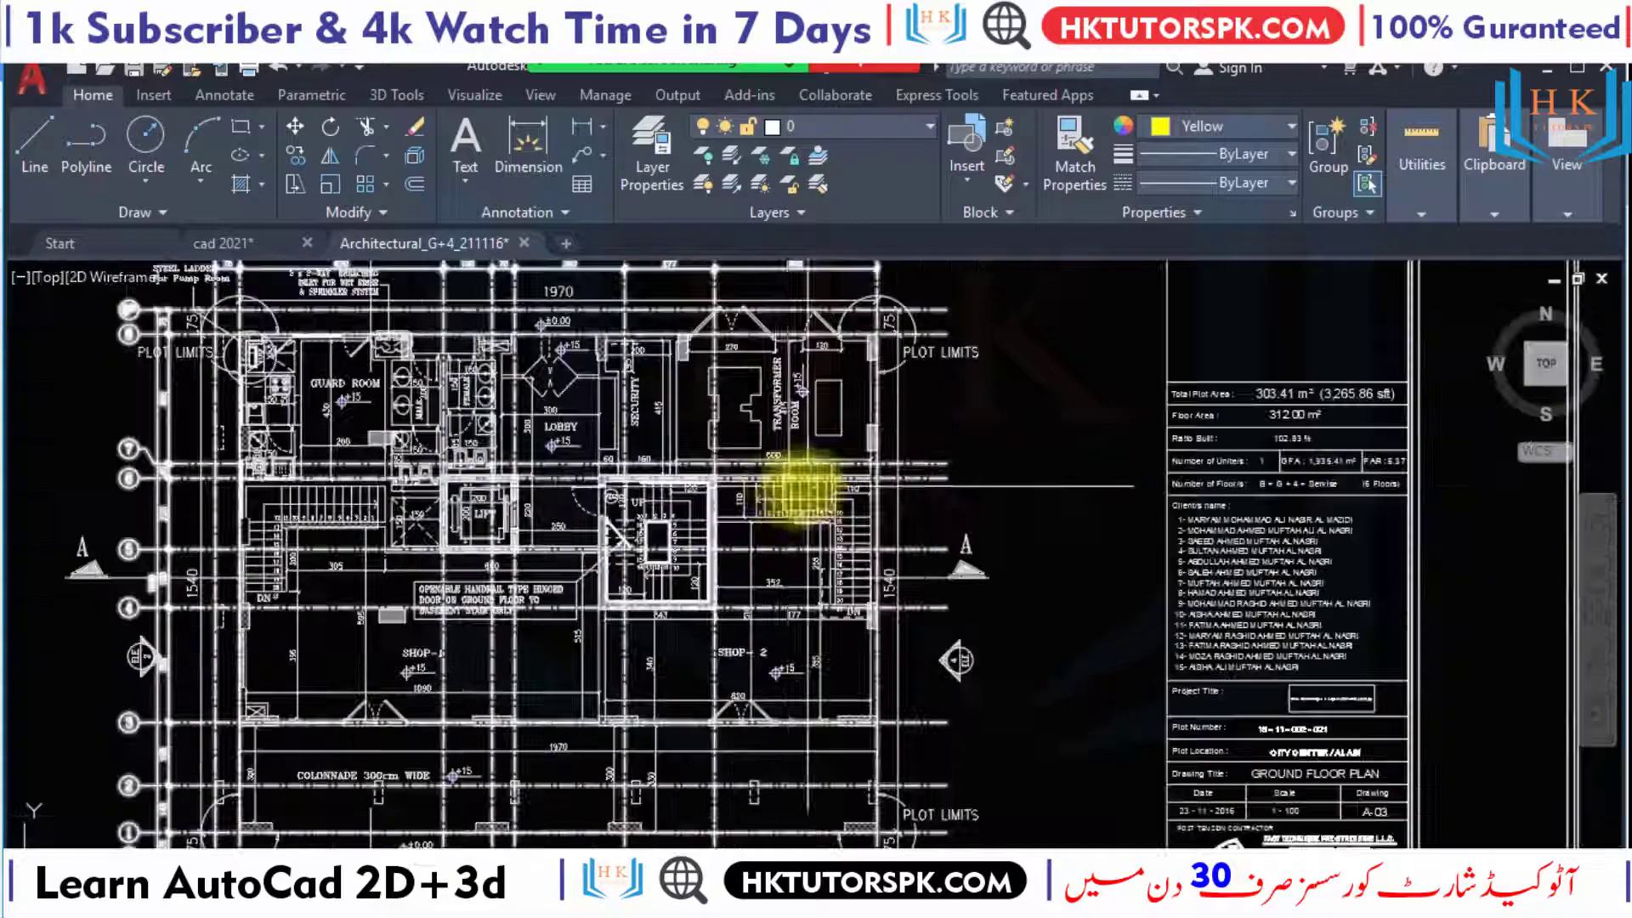
scroll(431, 353, "up", 1)
scroll(438, 287, "up", 1)
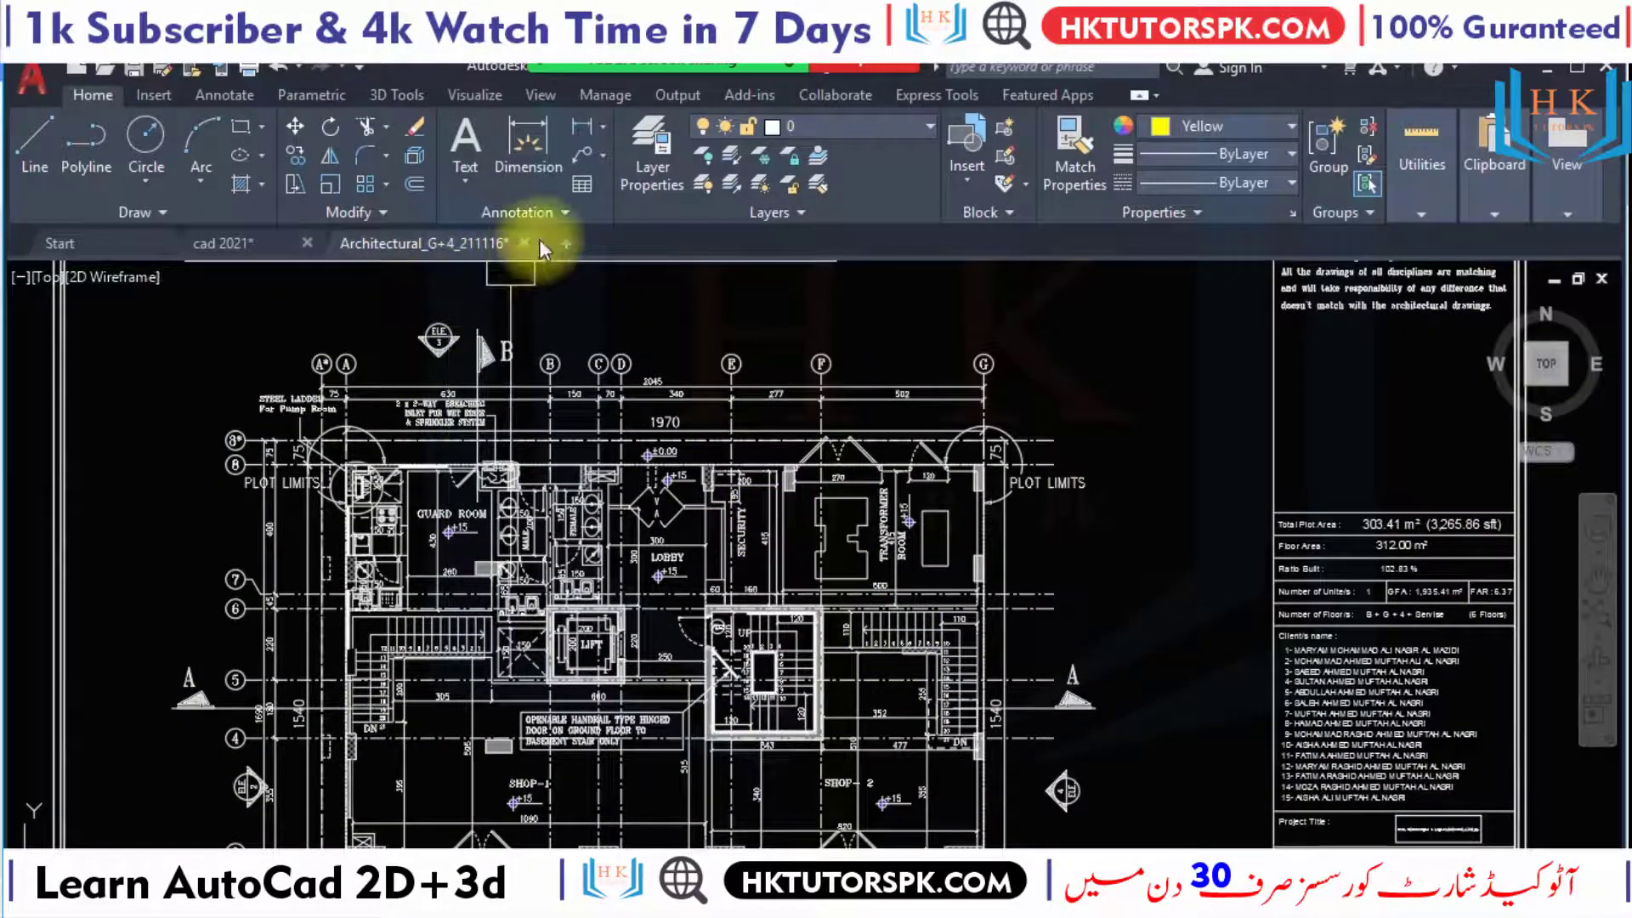
key("alt+Tab")
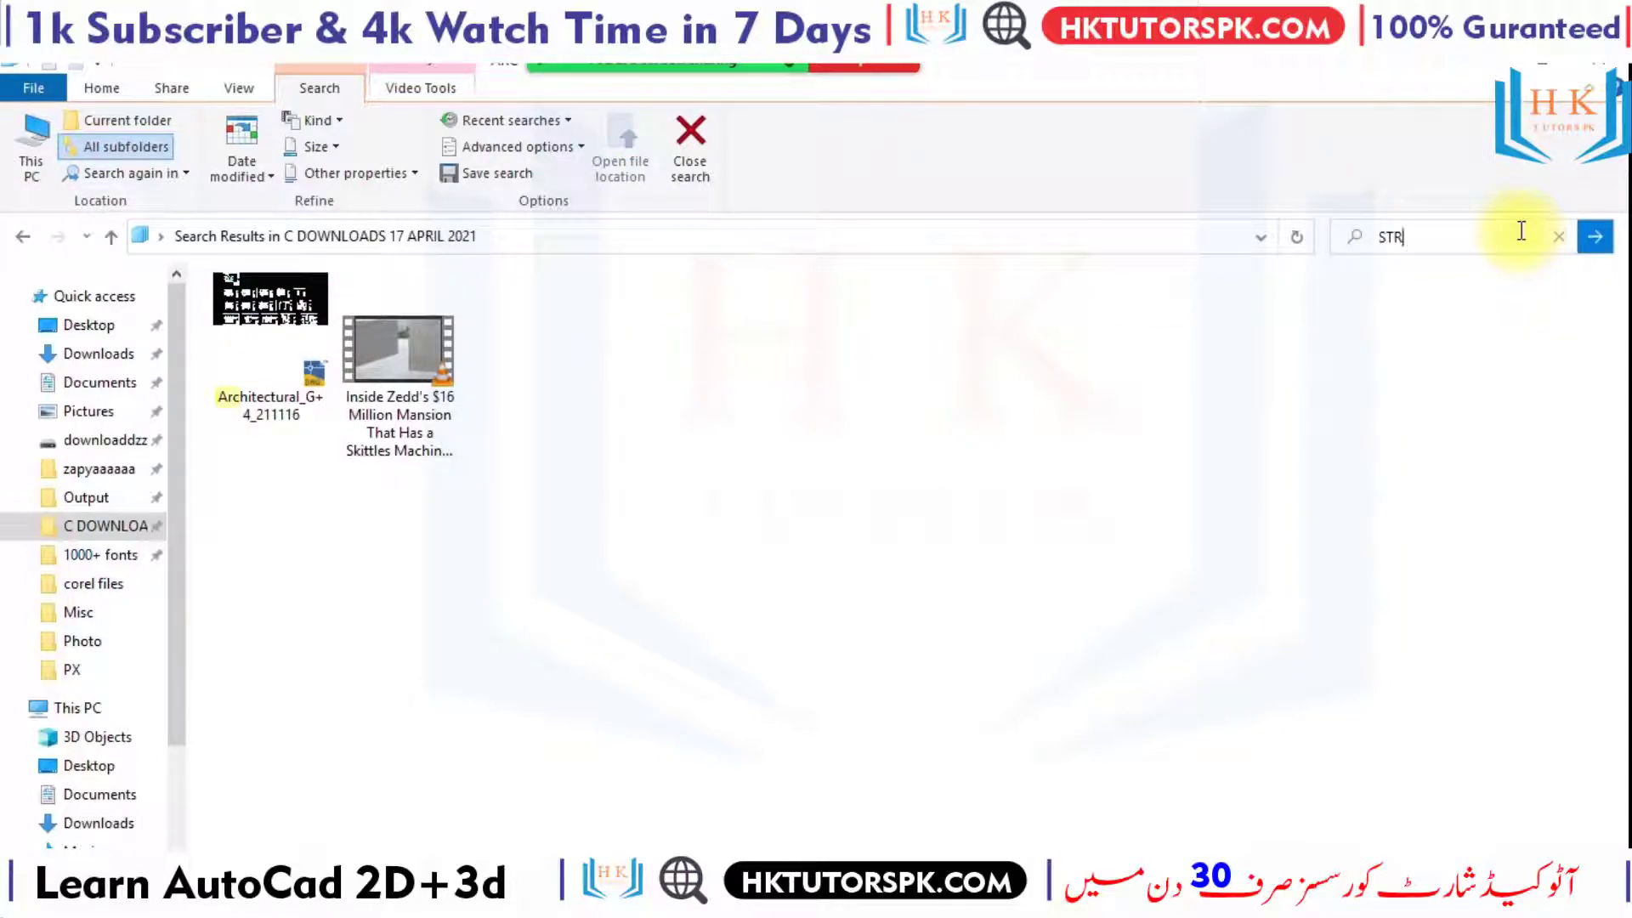
left_click(1594, 237)
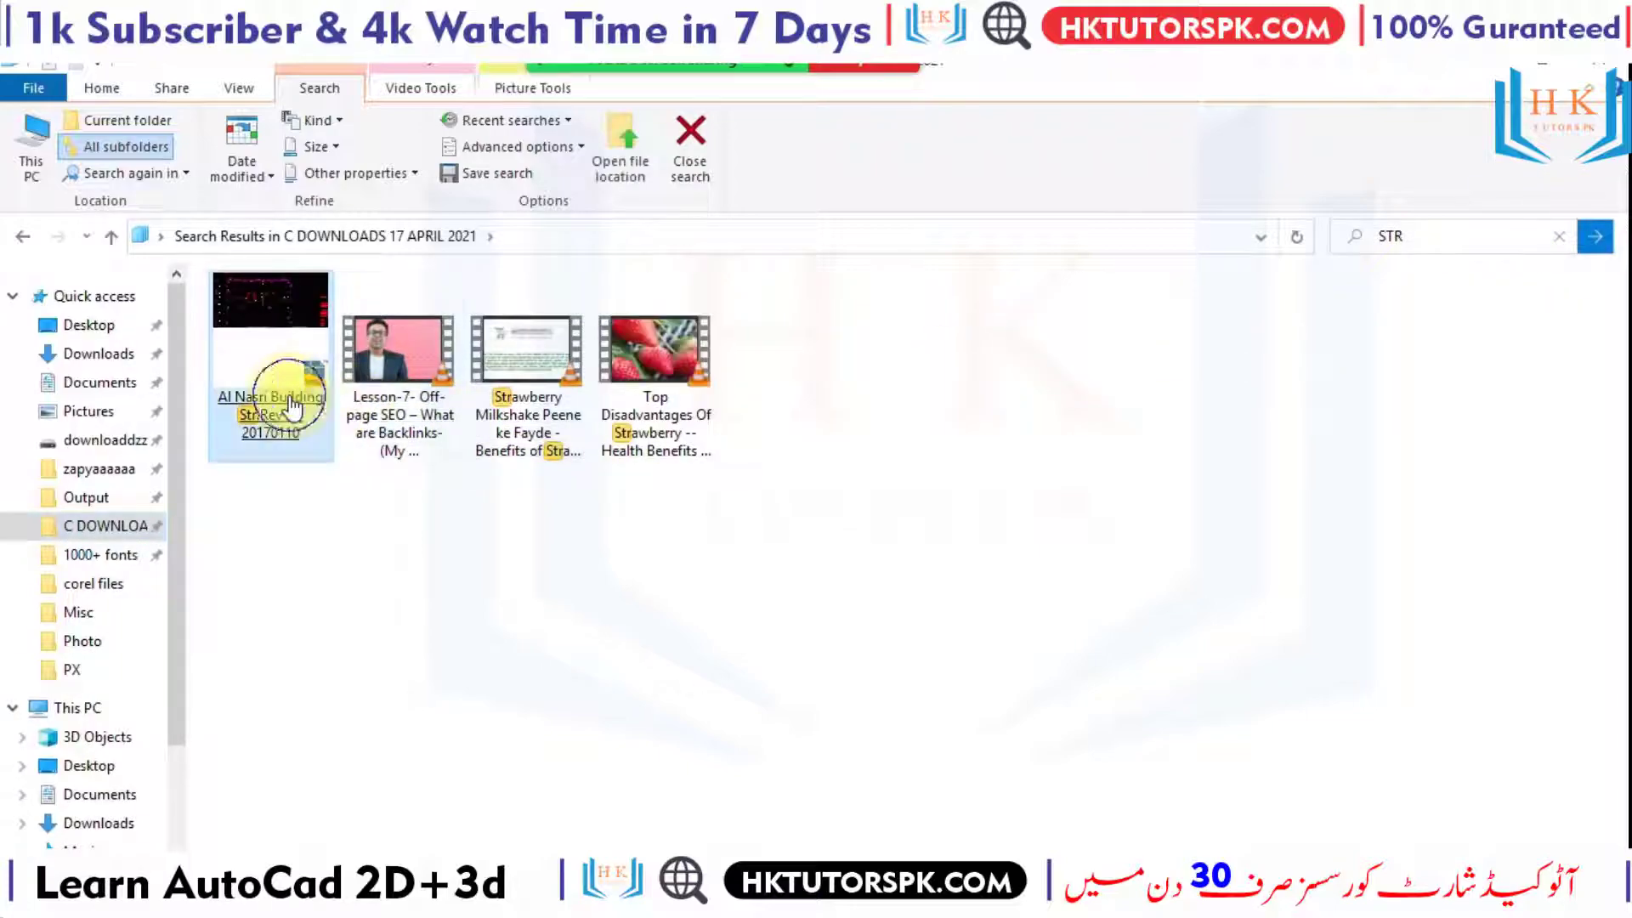
right_click(291, 405)
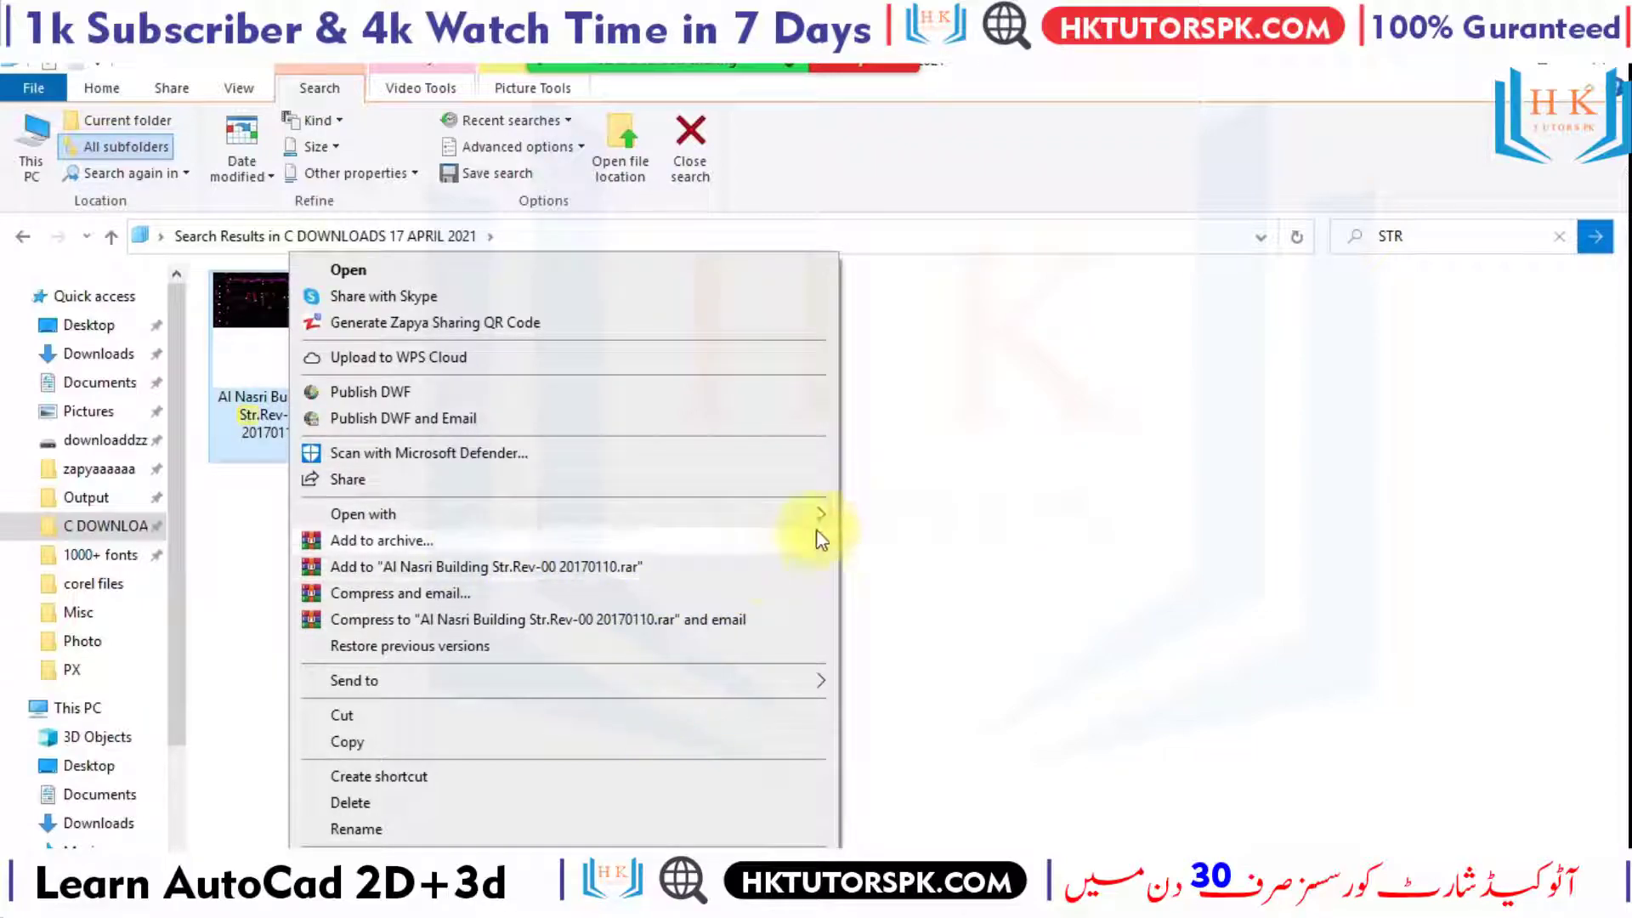
mouse_move(363, 513)
left_click(962, 542)
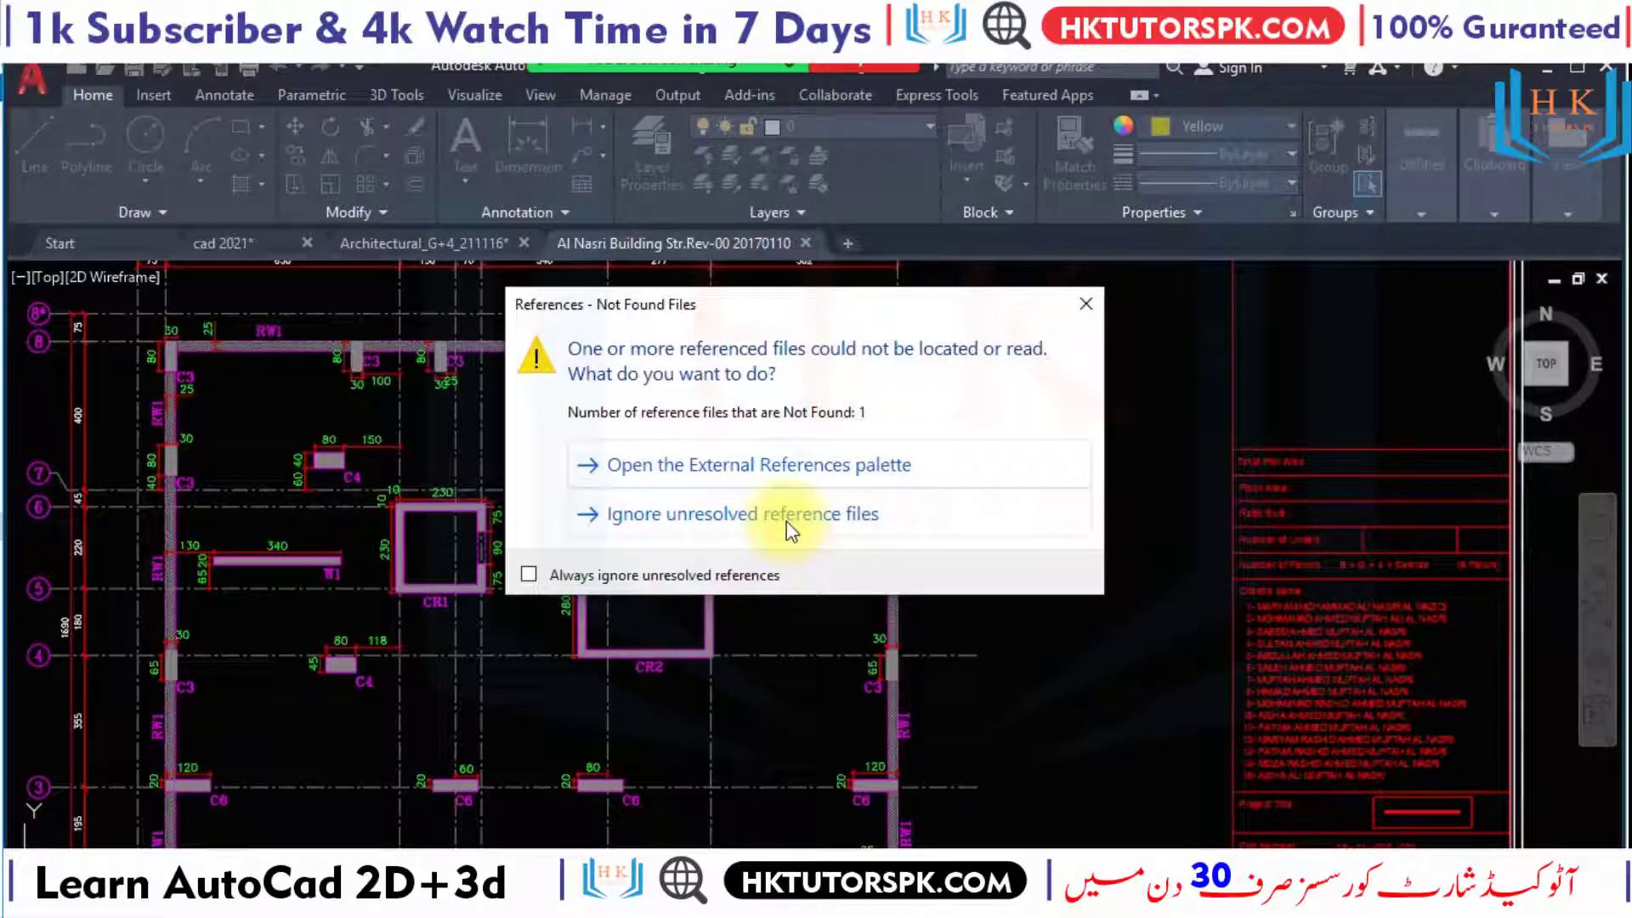
Ignore the unresolved reference file and zoom into the structural column plan.
left_click(788, 526)
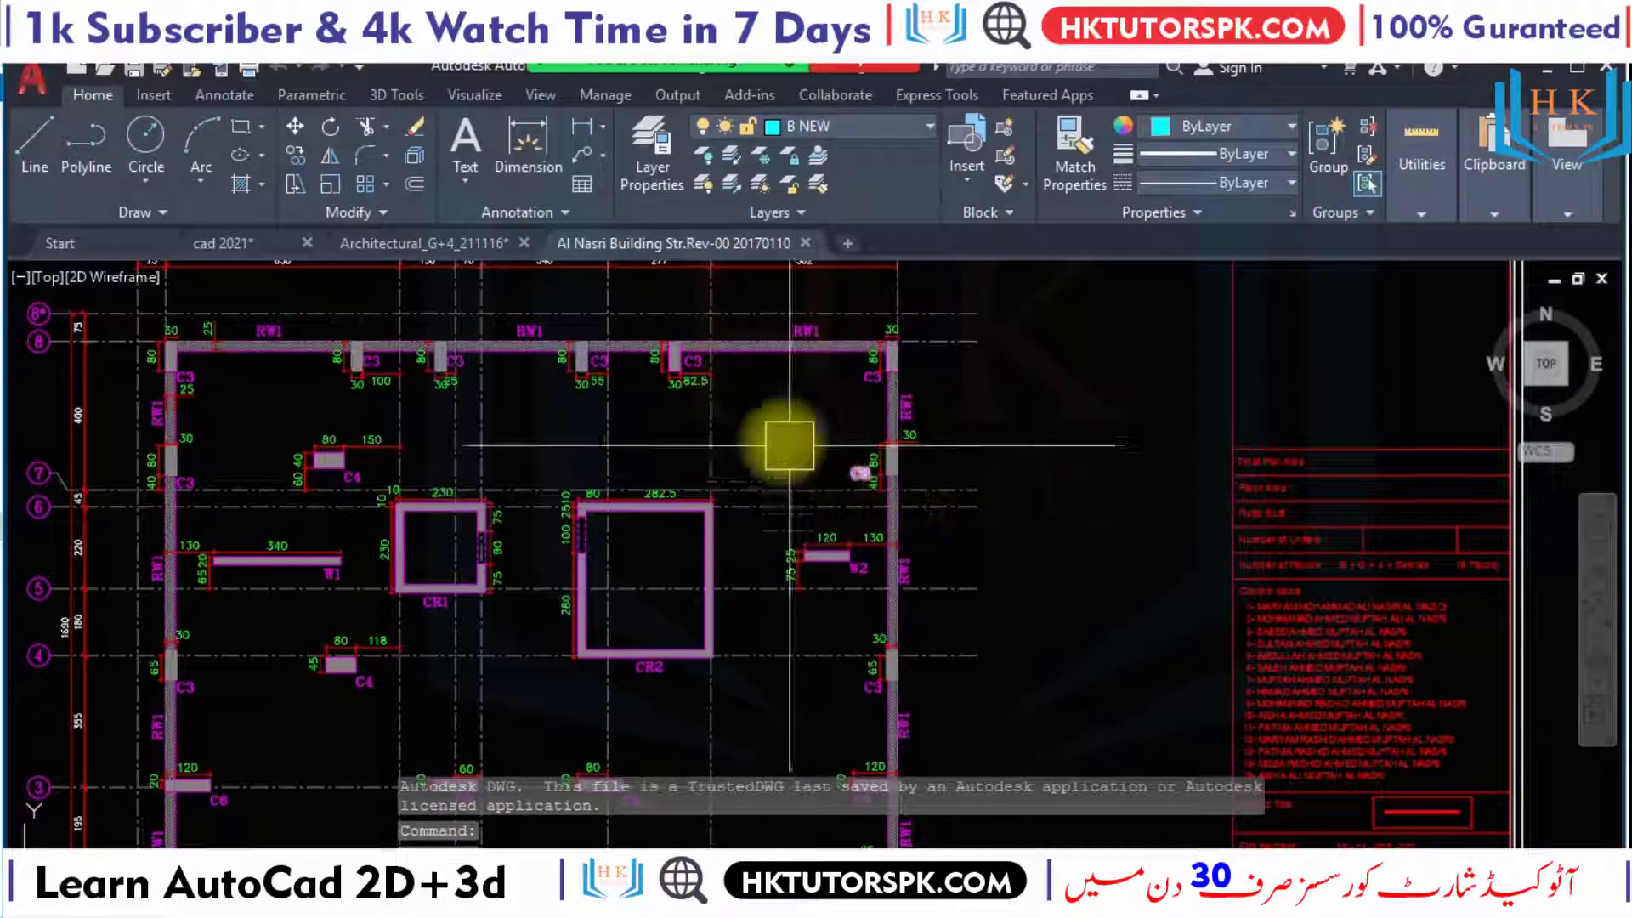
scroll(939, 547, "up", 2)
scroll(947, 546, "up", 2)
scroll(875, 462, "up", 2)
scroll(822, 431, "up", 1)
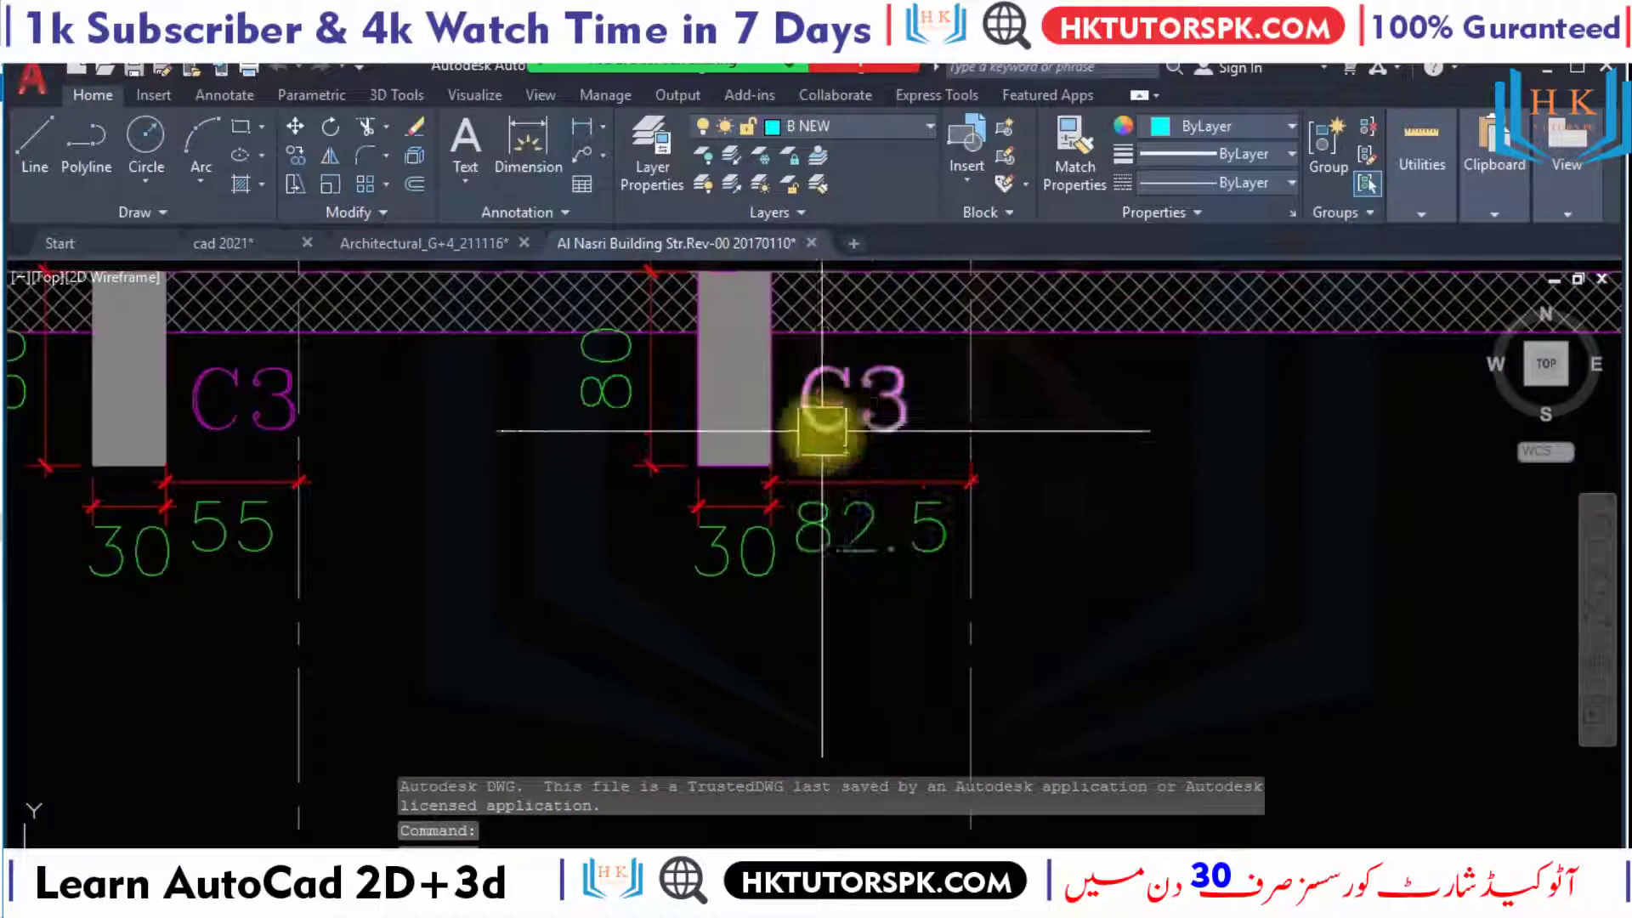
Pan along the C3 columns beside the RW1 walls to inspect their dimensions.
middle_click_drag(821, 431, 875, 510)
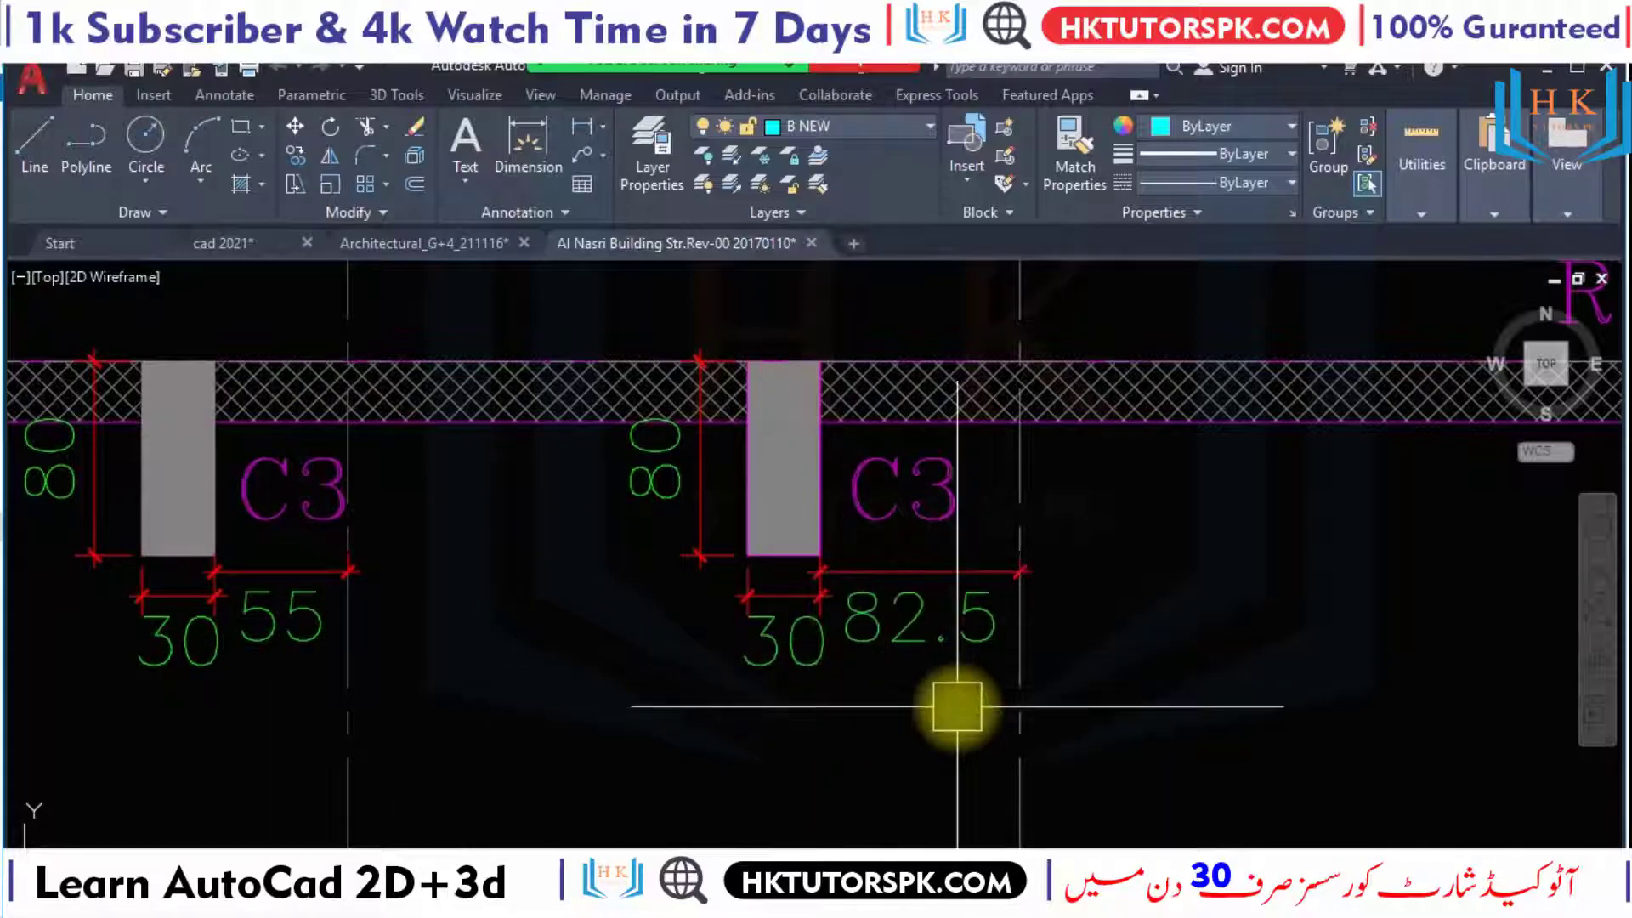
scroll(816, 699, "down", 1)
scroll(743, 583, "up", 1)
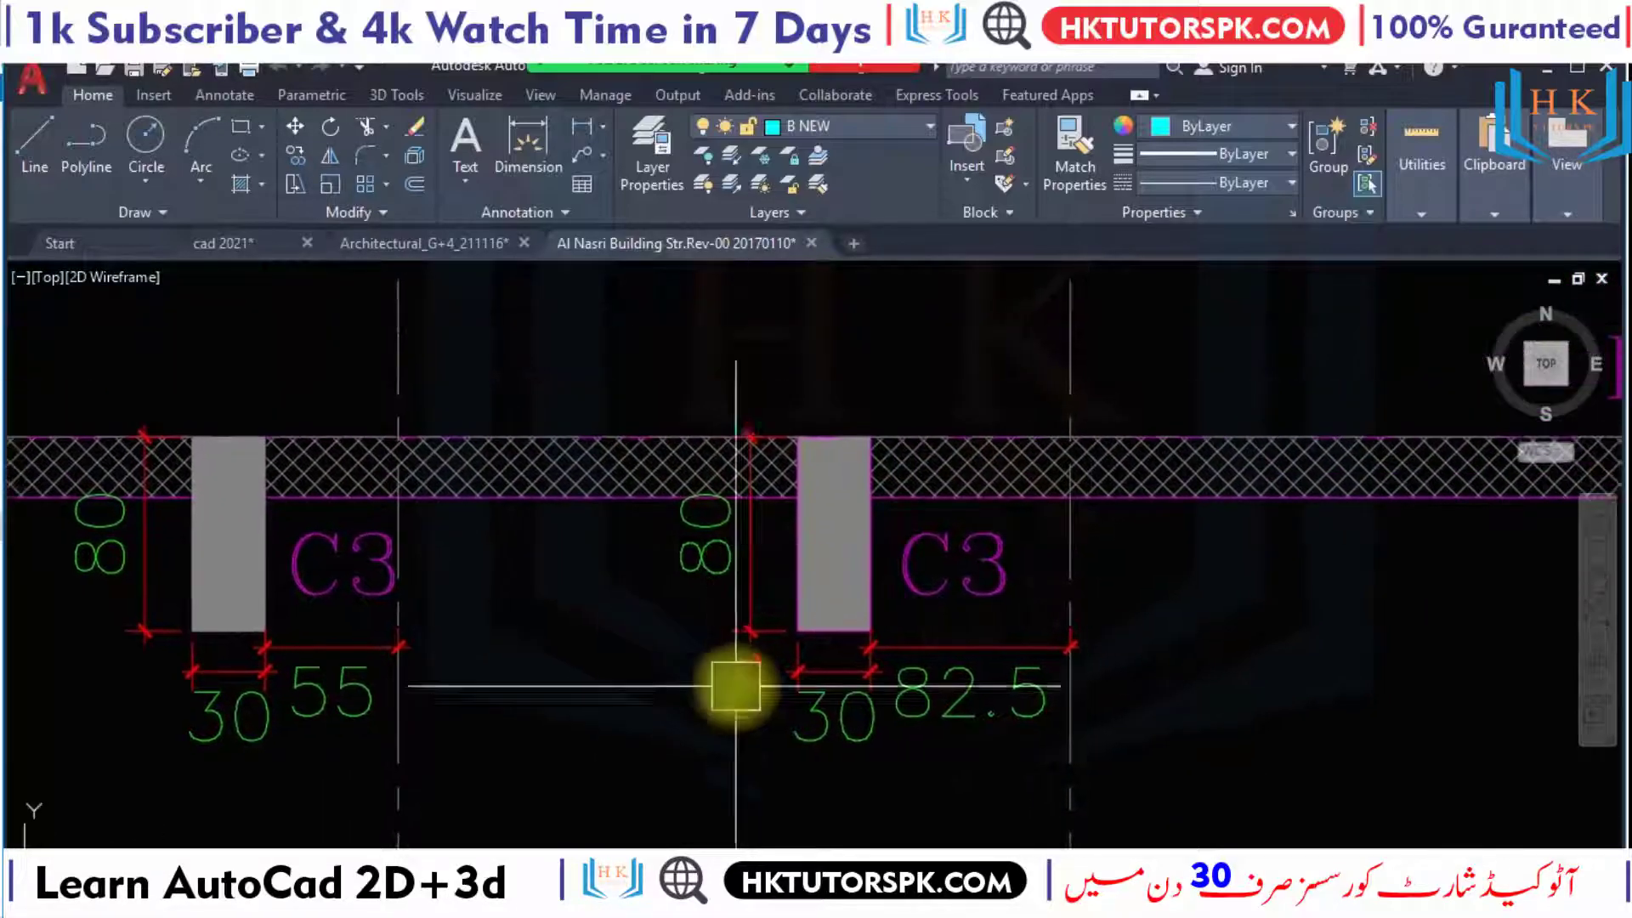
scroll(735, 686, "down", 3)
scroll(714, 599, "up", 2)
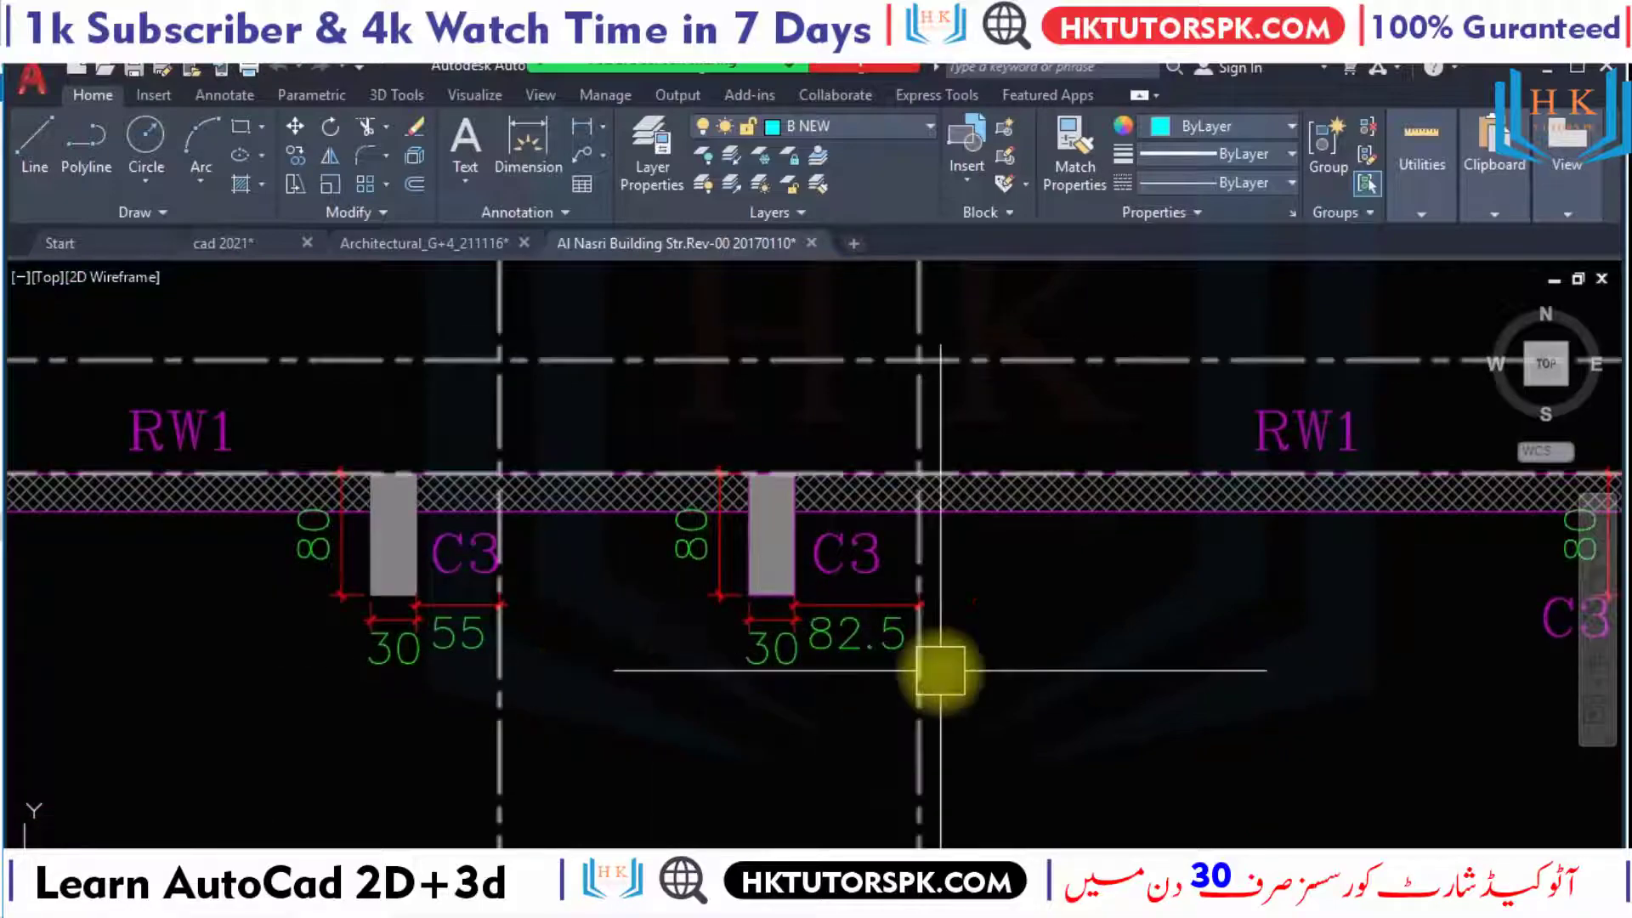
Inspect the right-hand C3 column and follow the RW1 wall down to the lower C3.
middle_click_drag(1166, 667, 958, 666)
middle_click_drag(1312, 583, 856, 583)
middle_click_drag(856, 660, 905, 550)
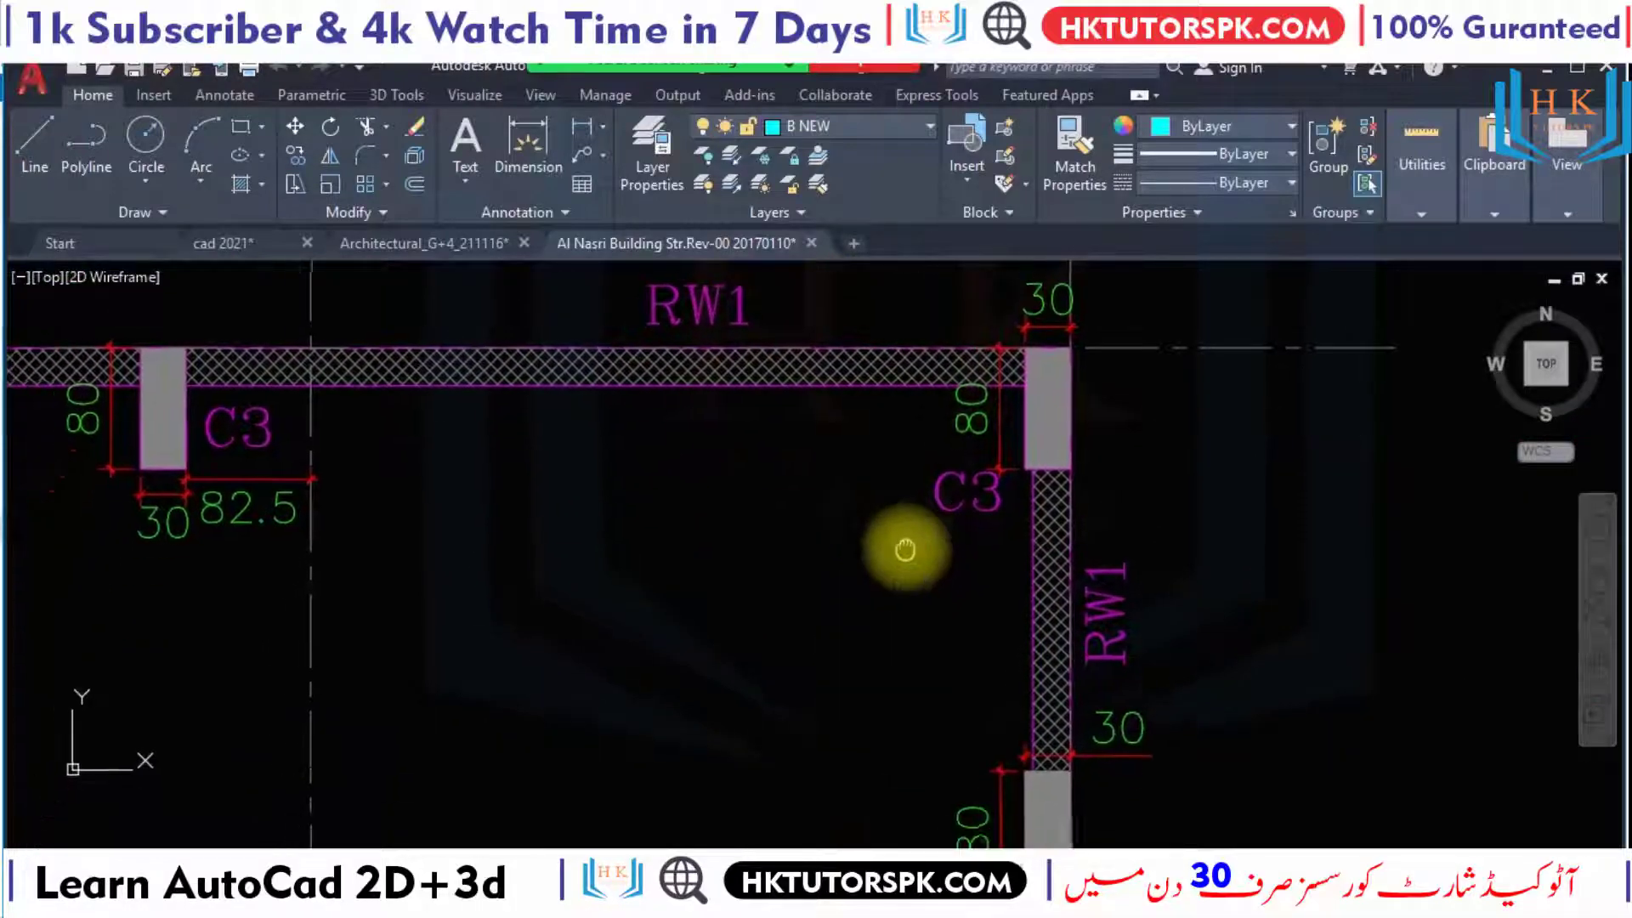
middle_click_drag(850, 499, 844, 365)
middle_click_drag(965, 811, 958, 556)
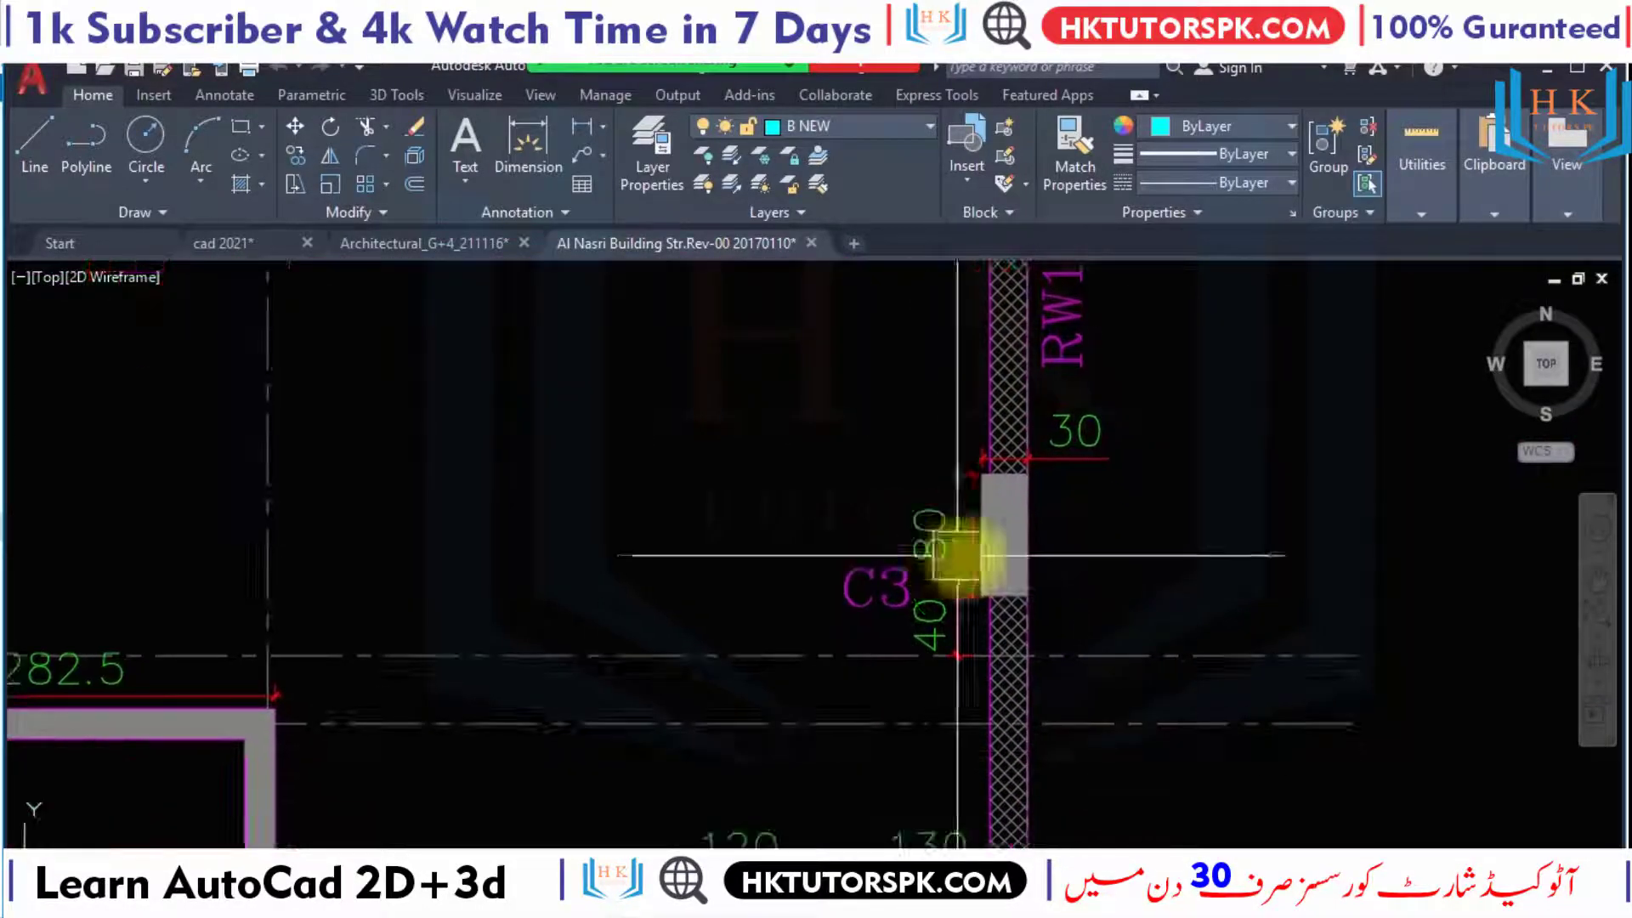
scroll(1055, 514, "up", 2)
scroll(1020, 553, "down", 1)
scroll(1060, 499, "down", 4)
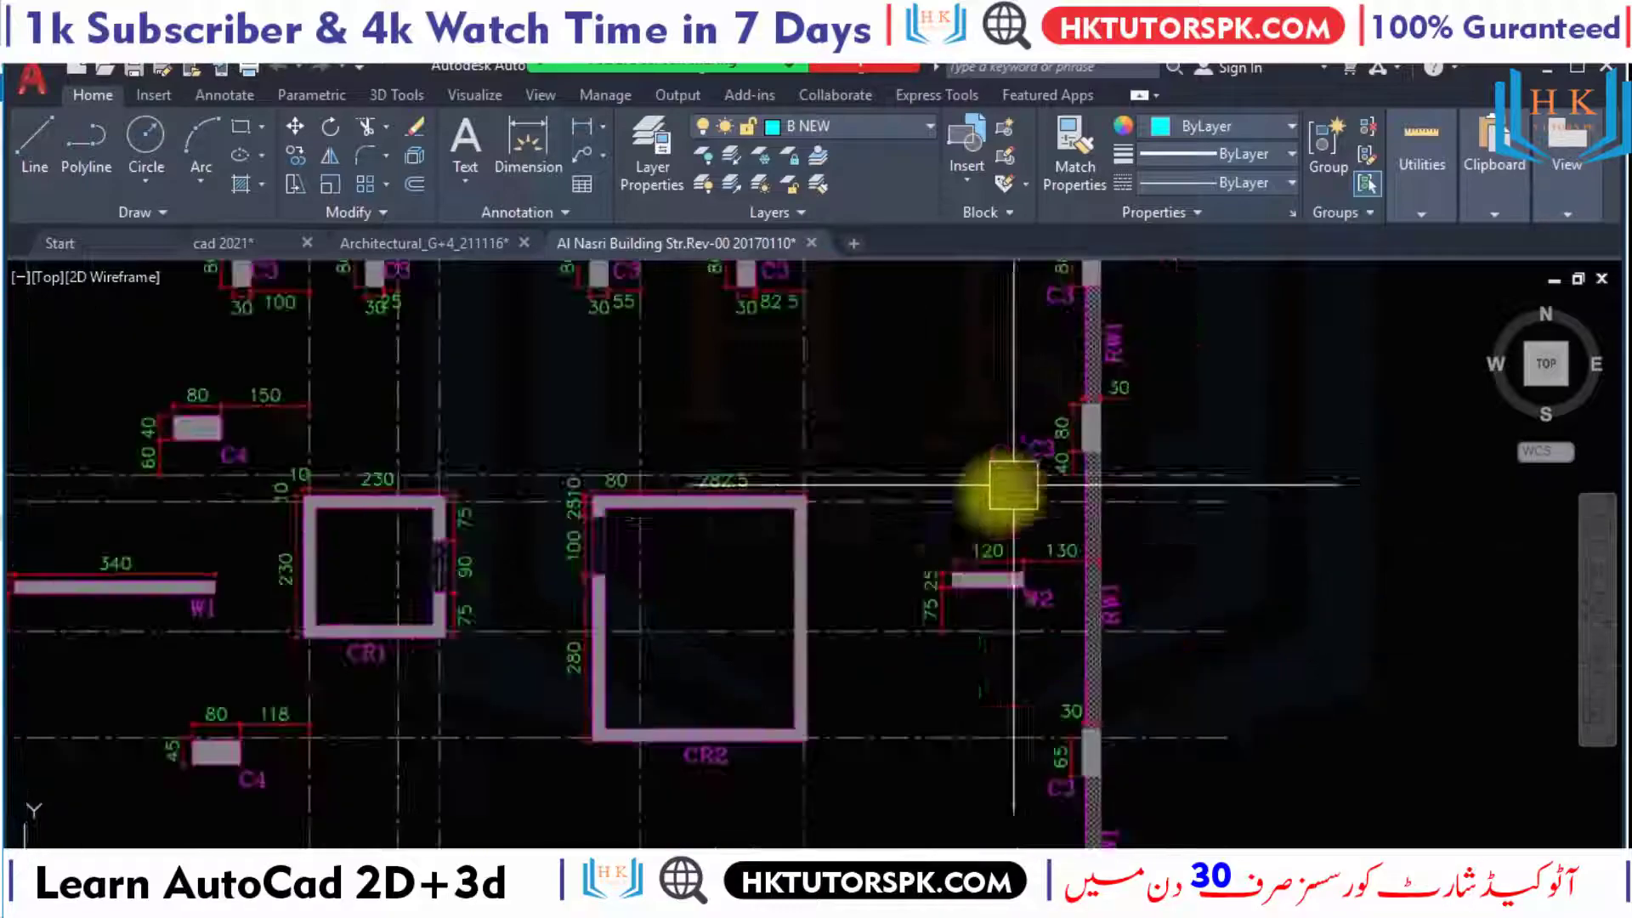
scroll(729, 831, "up", 2)
Examine the C6 columns near the RW1 wall, then zoom back out.
middle_click_drag(729, 830, 703, 346)
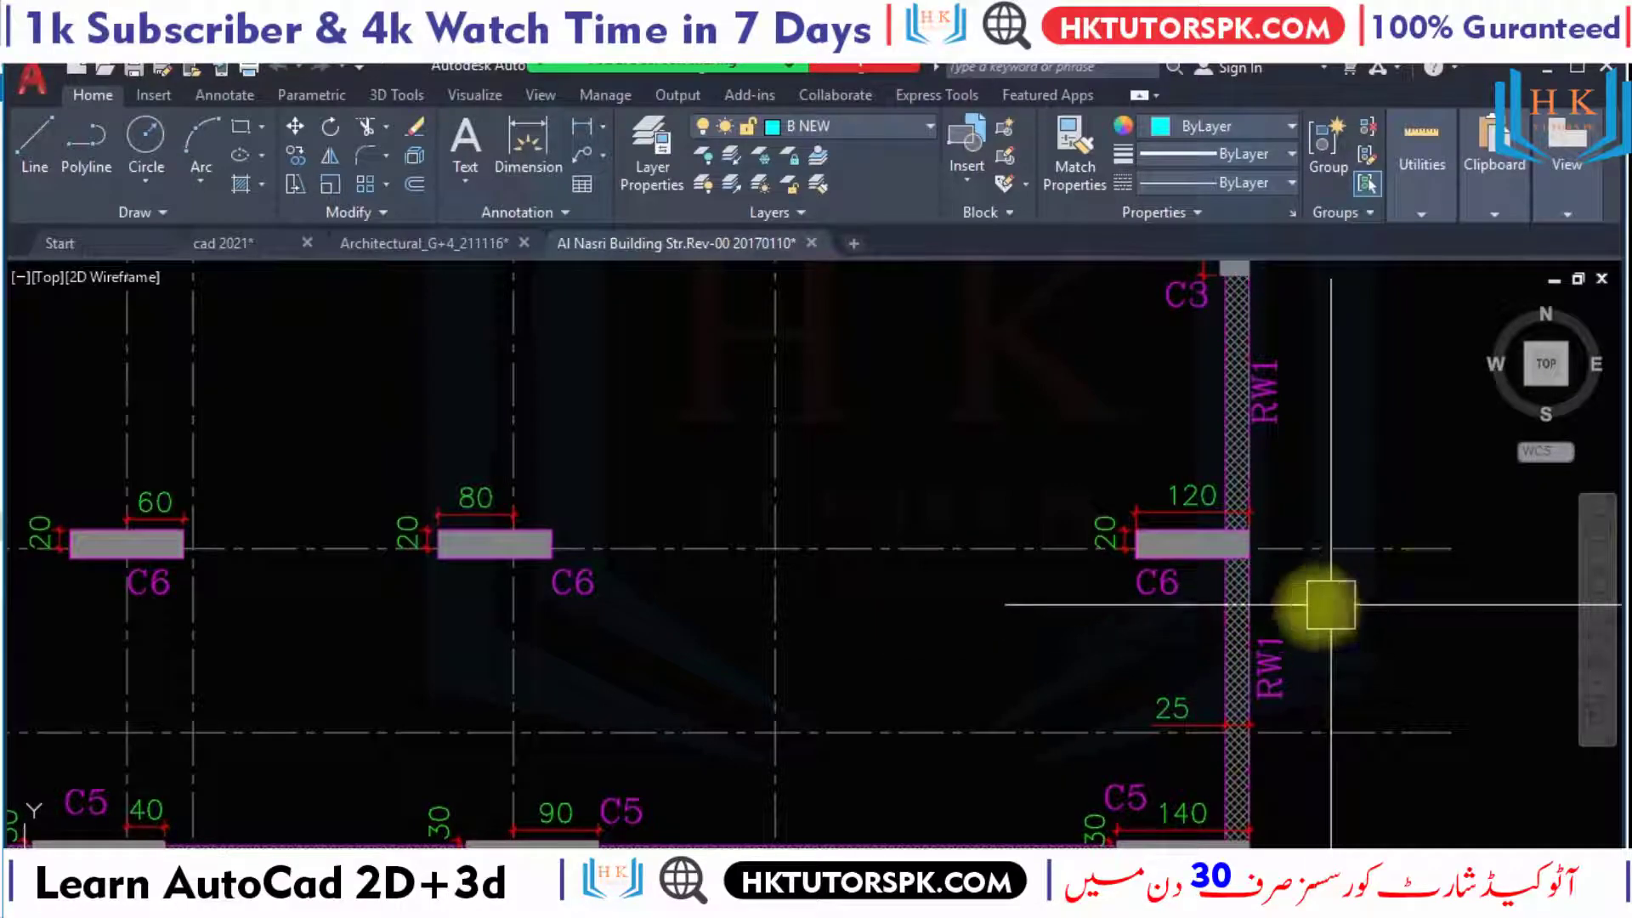
scroll(1275, 518, "up", 1)
scroll(1062, 510, "down", 1)
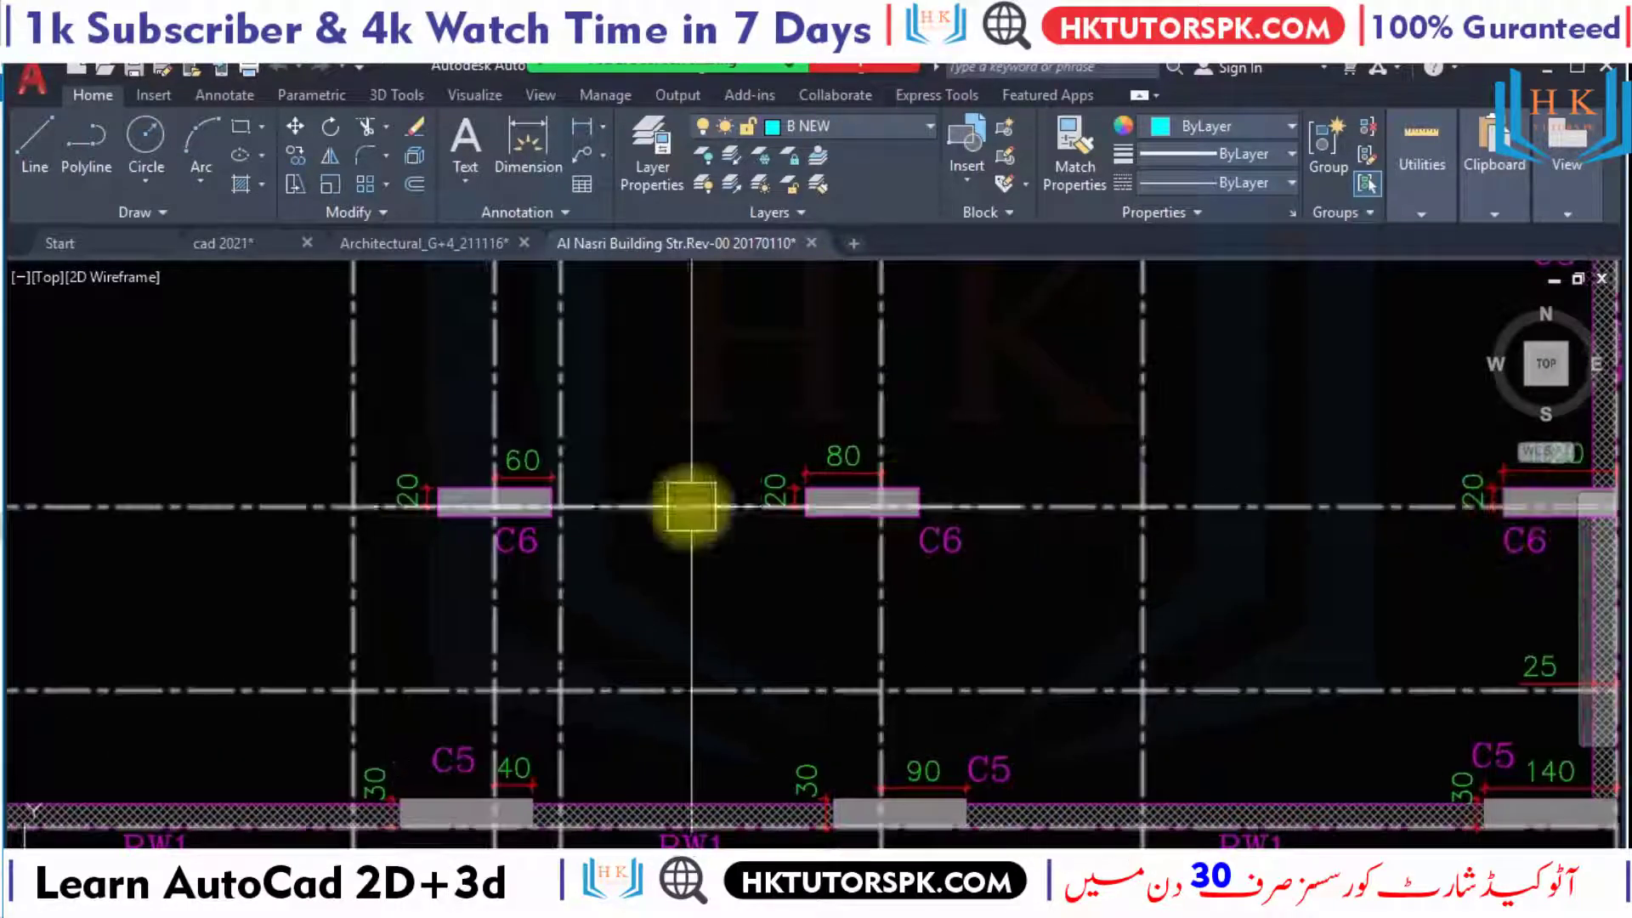
scroll(887, 467, "up", 1)
scroll(952, 529, "up", 2)
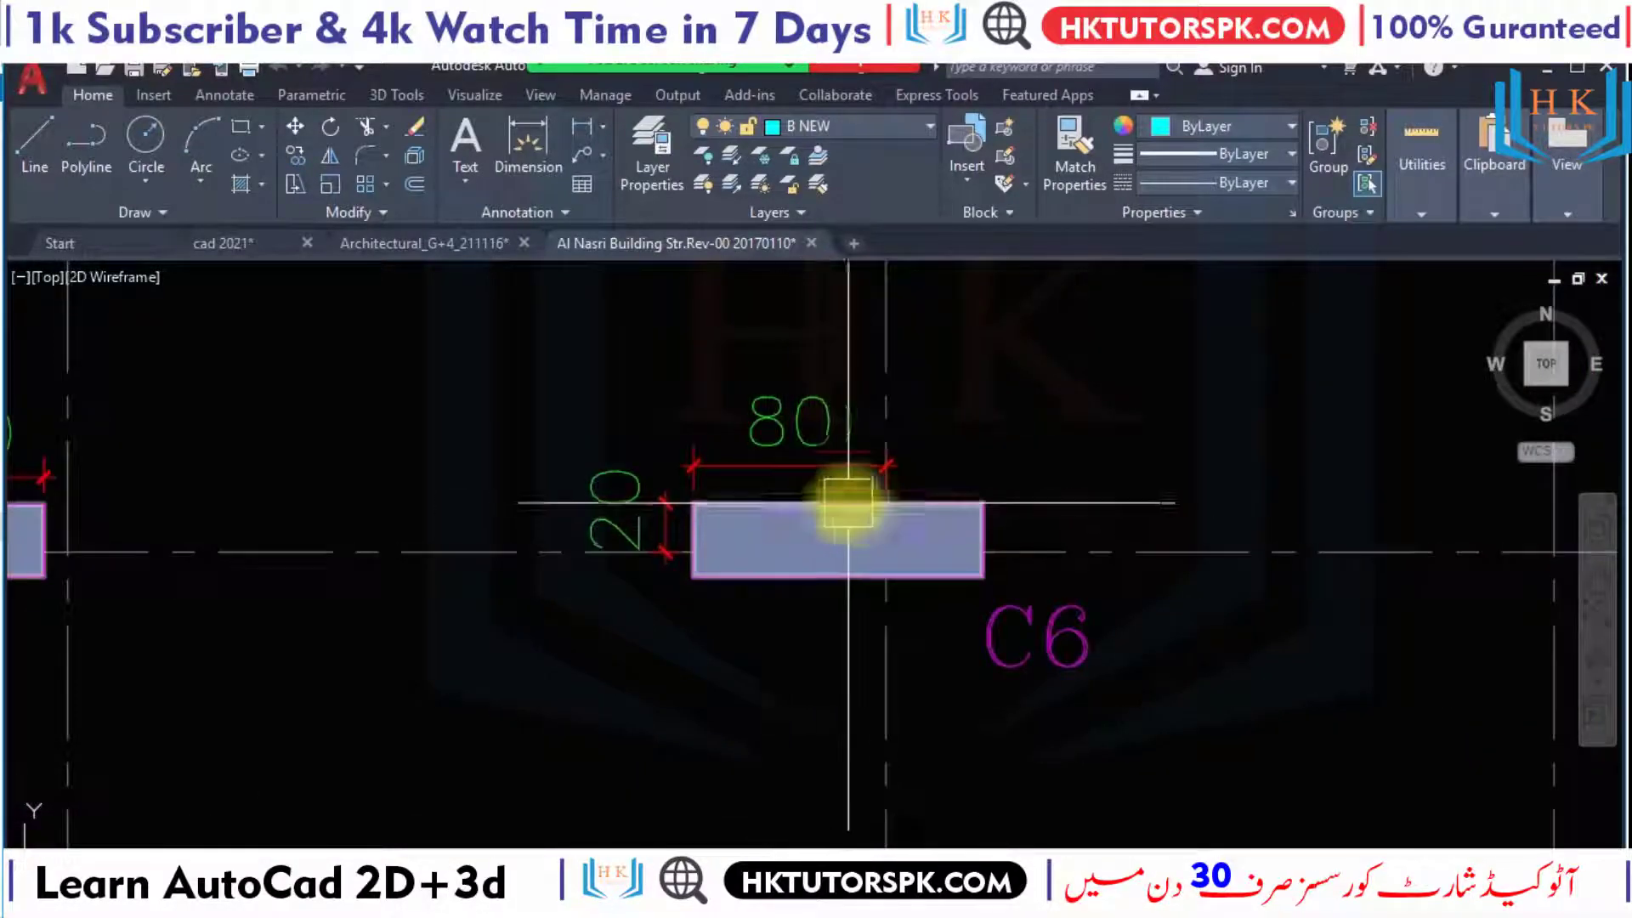
scroll(816, 510, "down", 1)
scroll(765, 544, "down", 1)
scroll(765, 552, "down", 1)
scroll(777, 527, "down", 1)
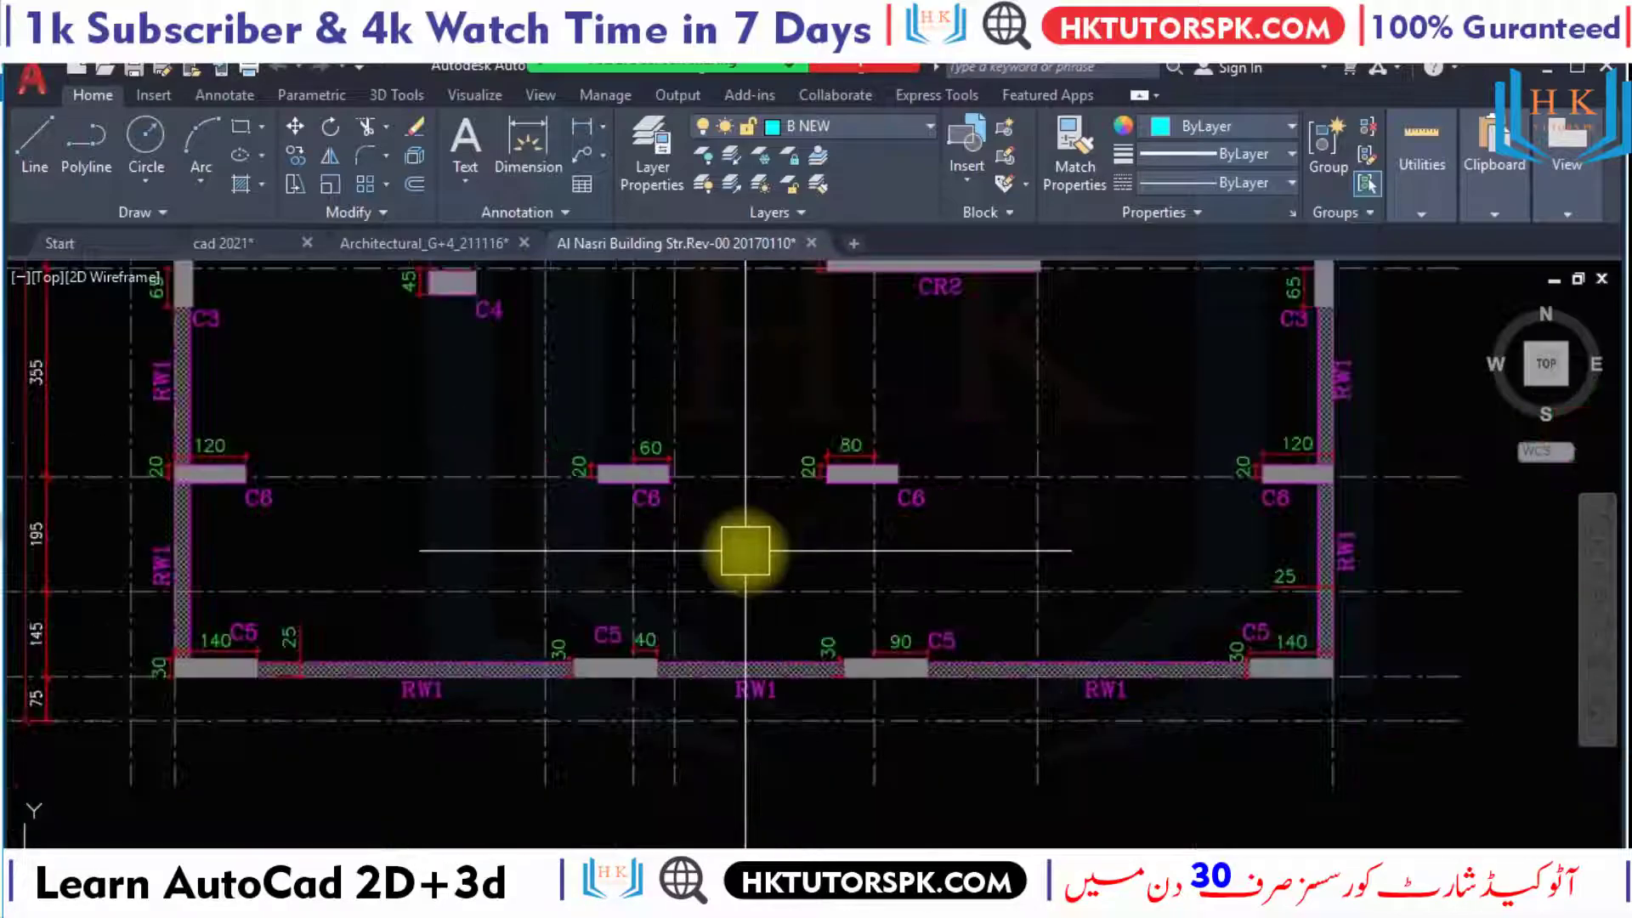
scroll(747, 553, "down", 1)
scroll(845, 583, "down", 1)
Bring the S-100 Basement Floor Column Layout title block and column-type legend into view.
middle_click_drag(858, 592, 656, 583)
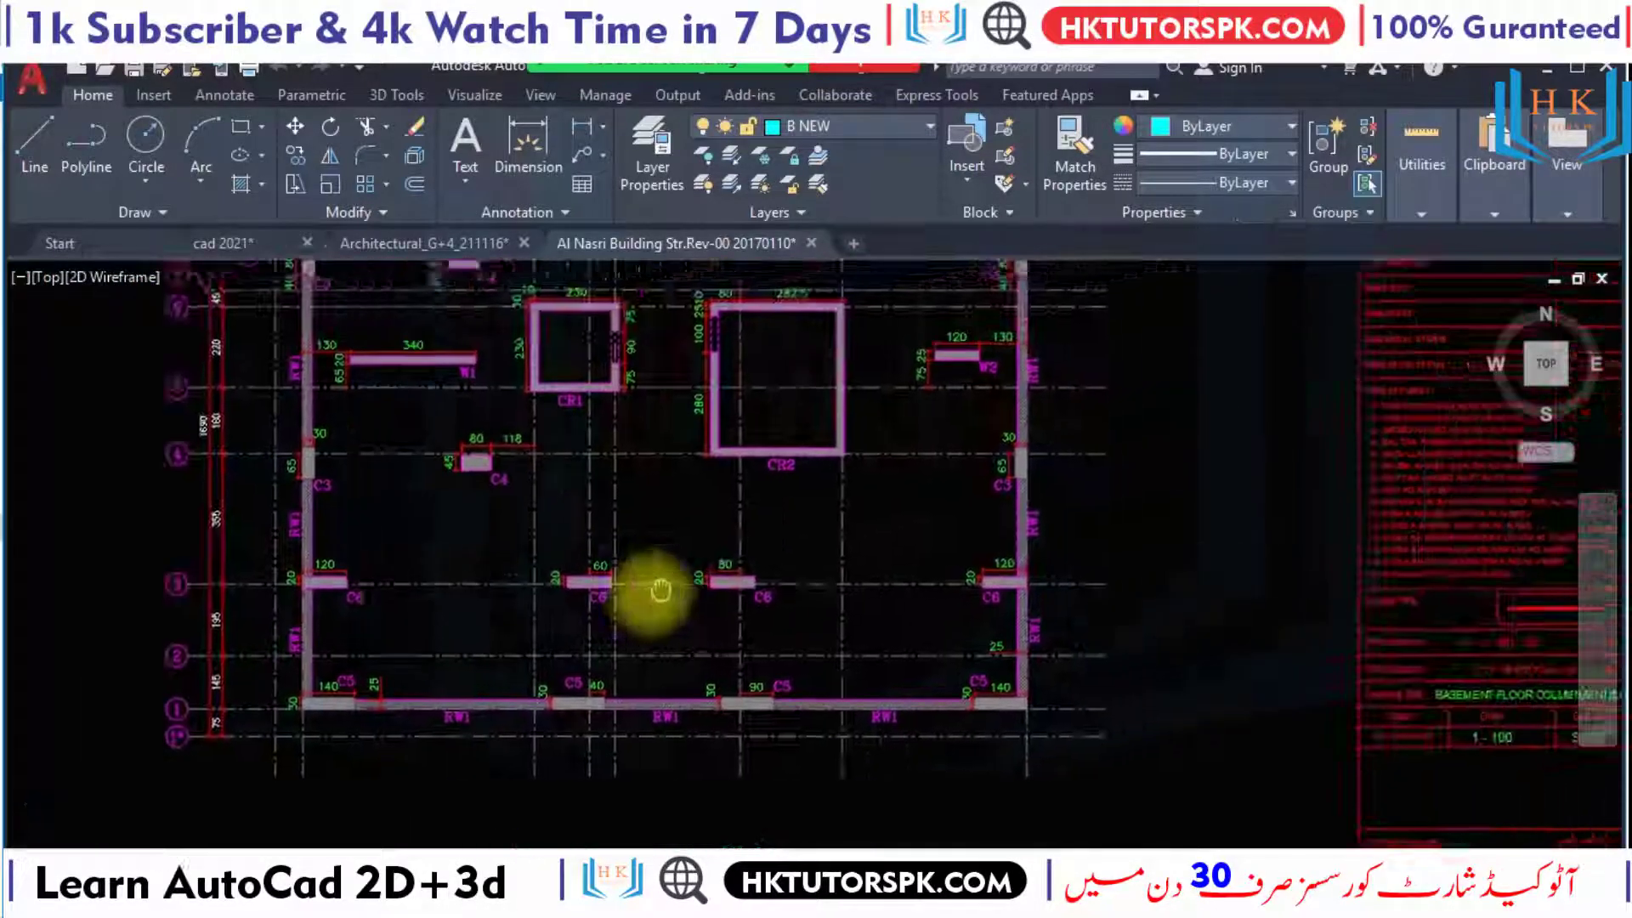
mouse_move(1356, 565)
middle_mouse_down()
mouse_move(1068, 584)
mouse_move(1037, 544)
middle_mouse_up()
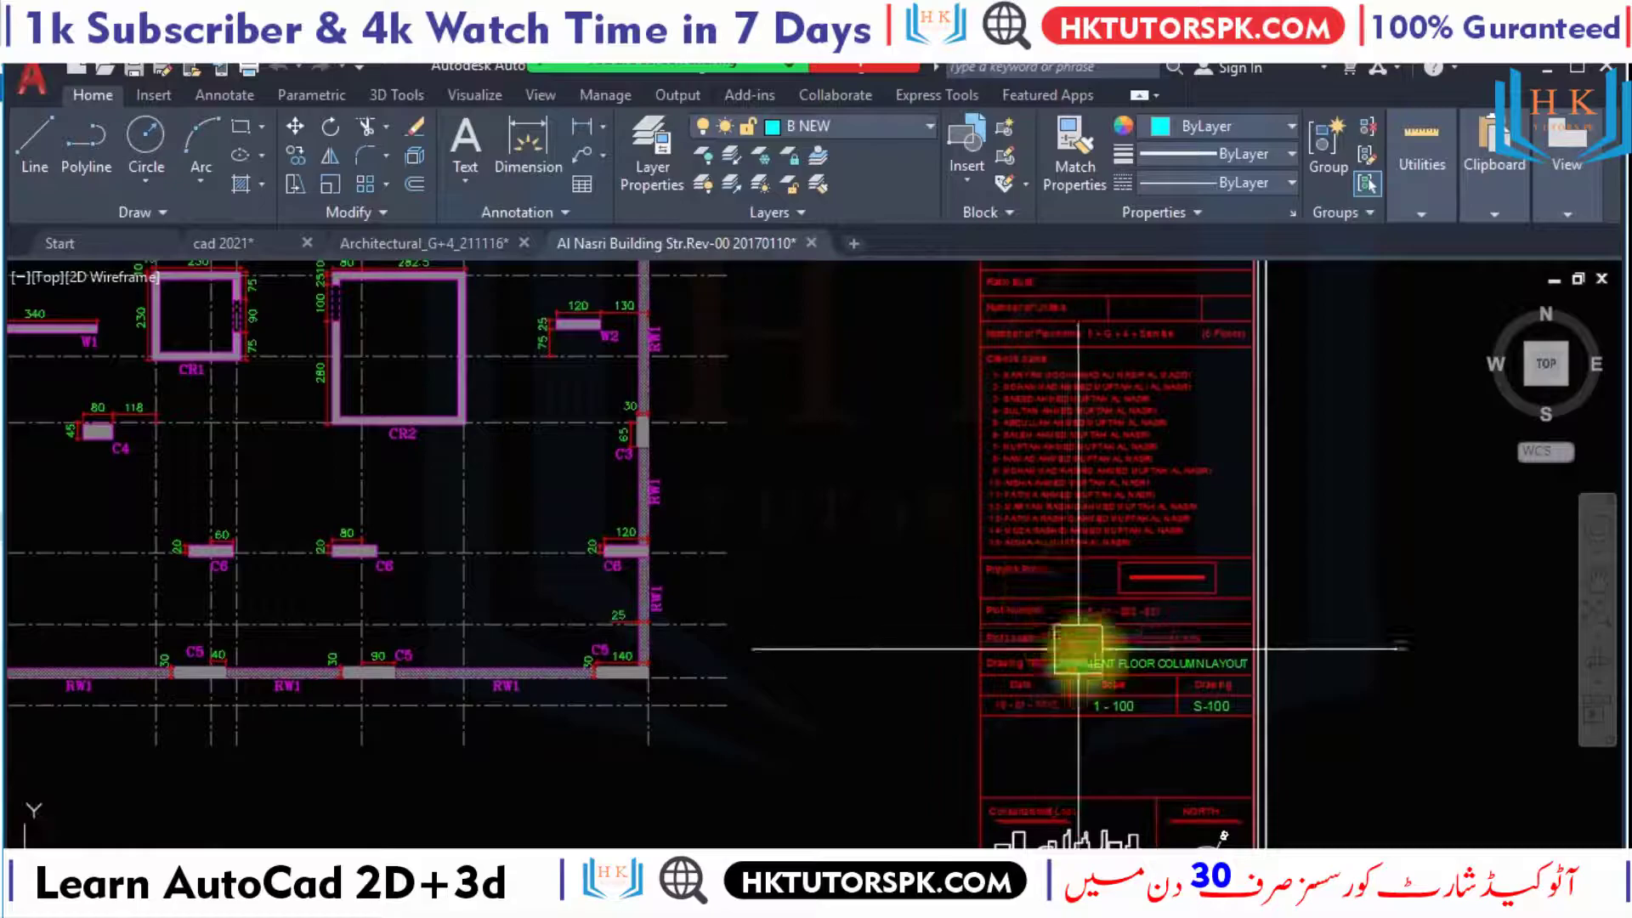
middle_click_drag(1165, 448, 1111, 631)
scroll(1038, 572, "down", 1)
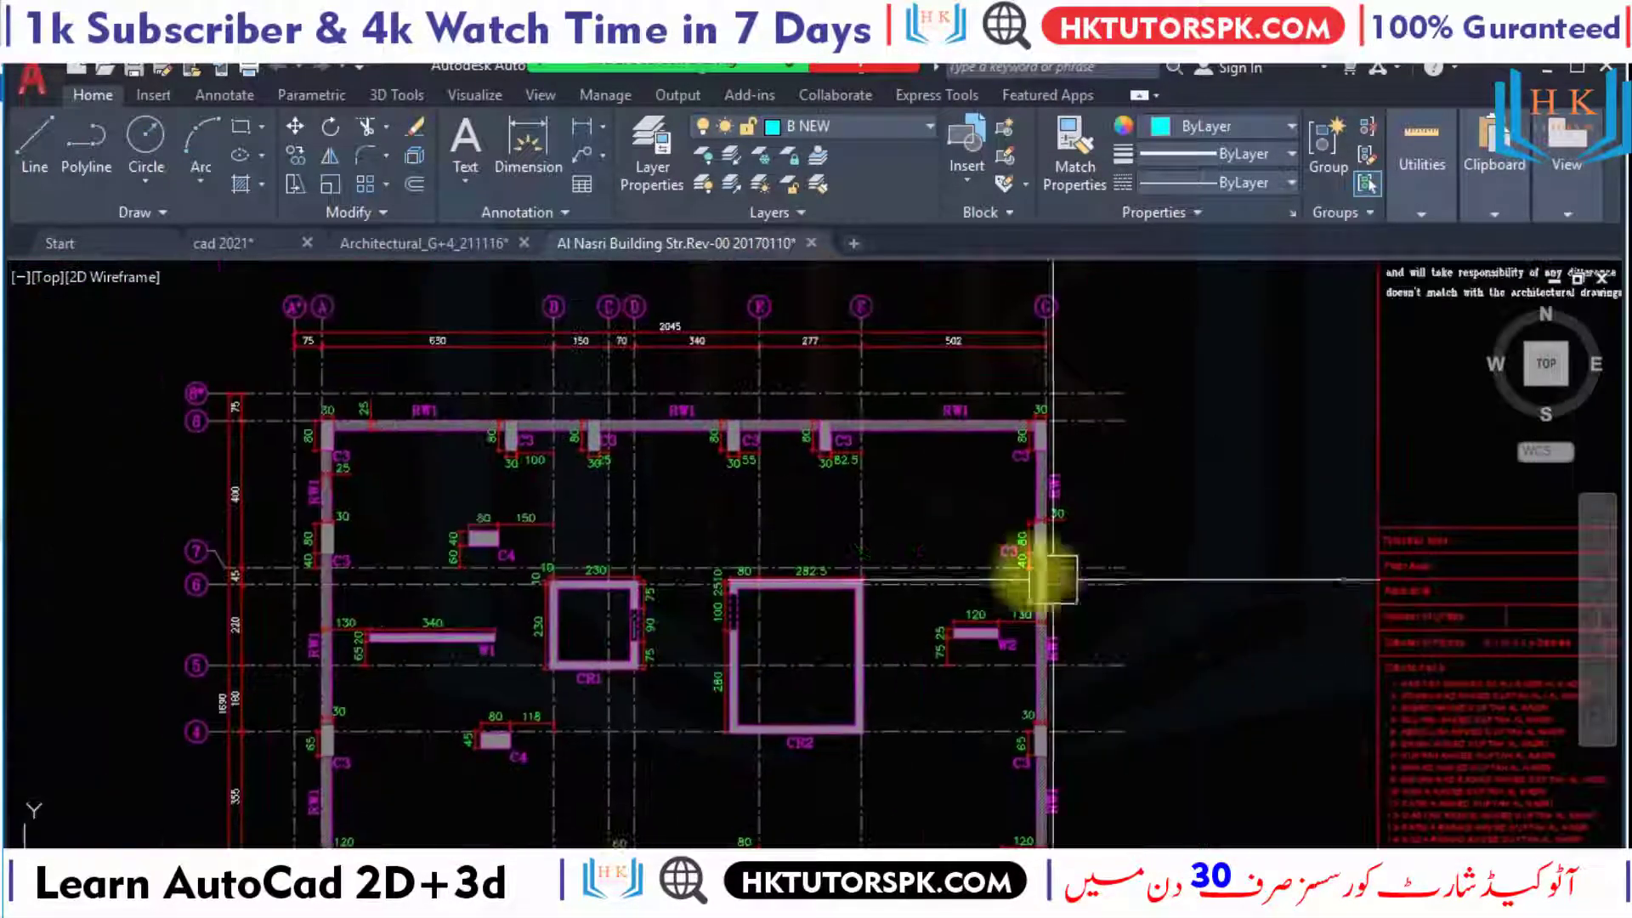
scroll(1009, 554, "down", 1)
middle_click_drag(1060, 507, 893, 383)
scroll(940, 534, "up", 2)
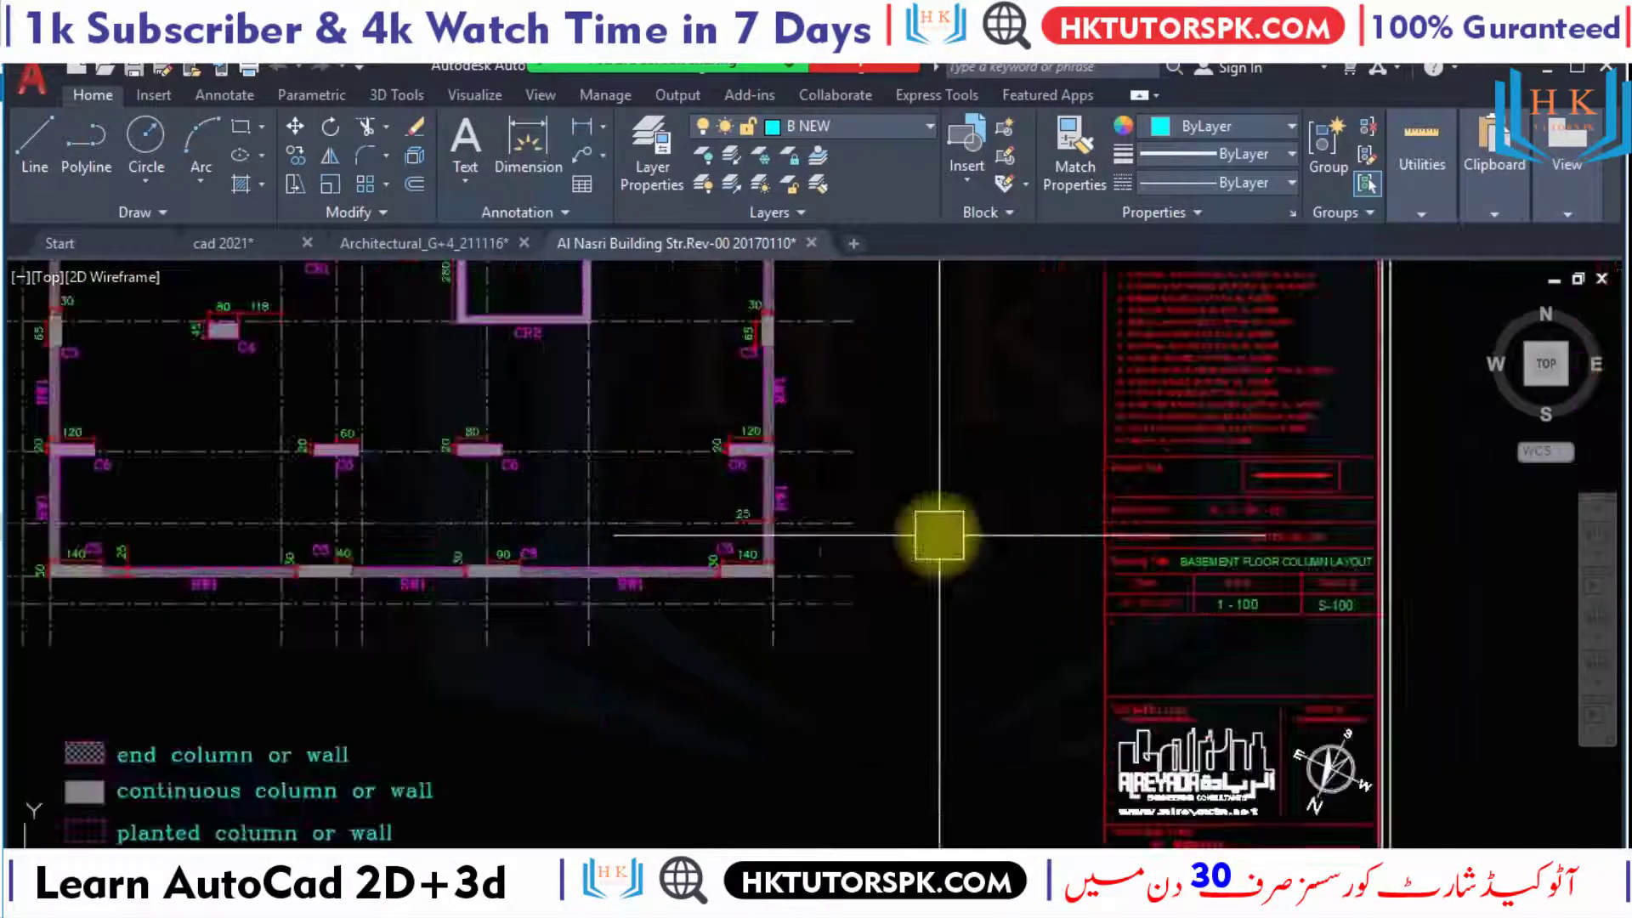
middle_click_drag(606, 685, 940, 477)
scroll(624, 553, "up", 2)
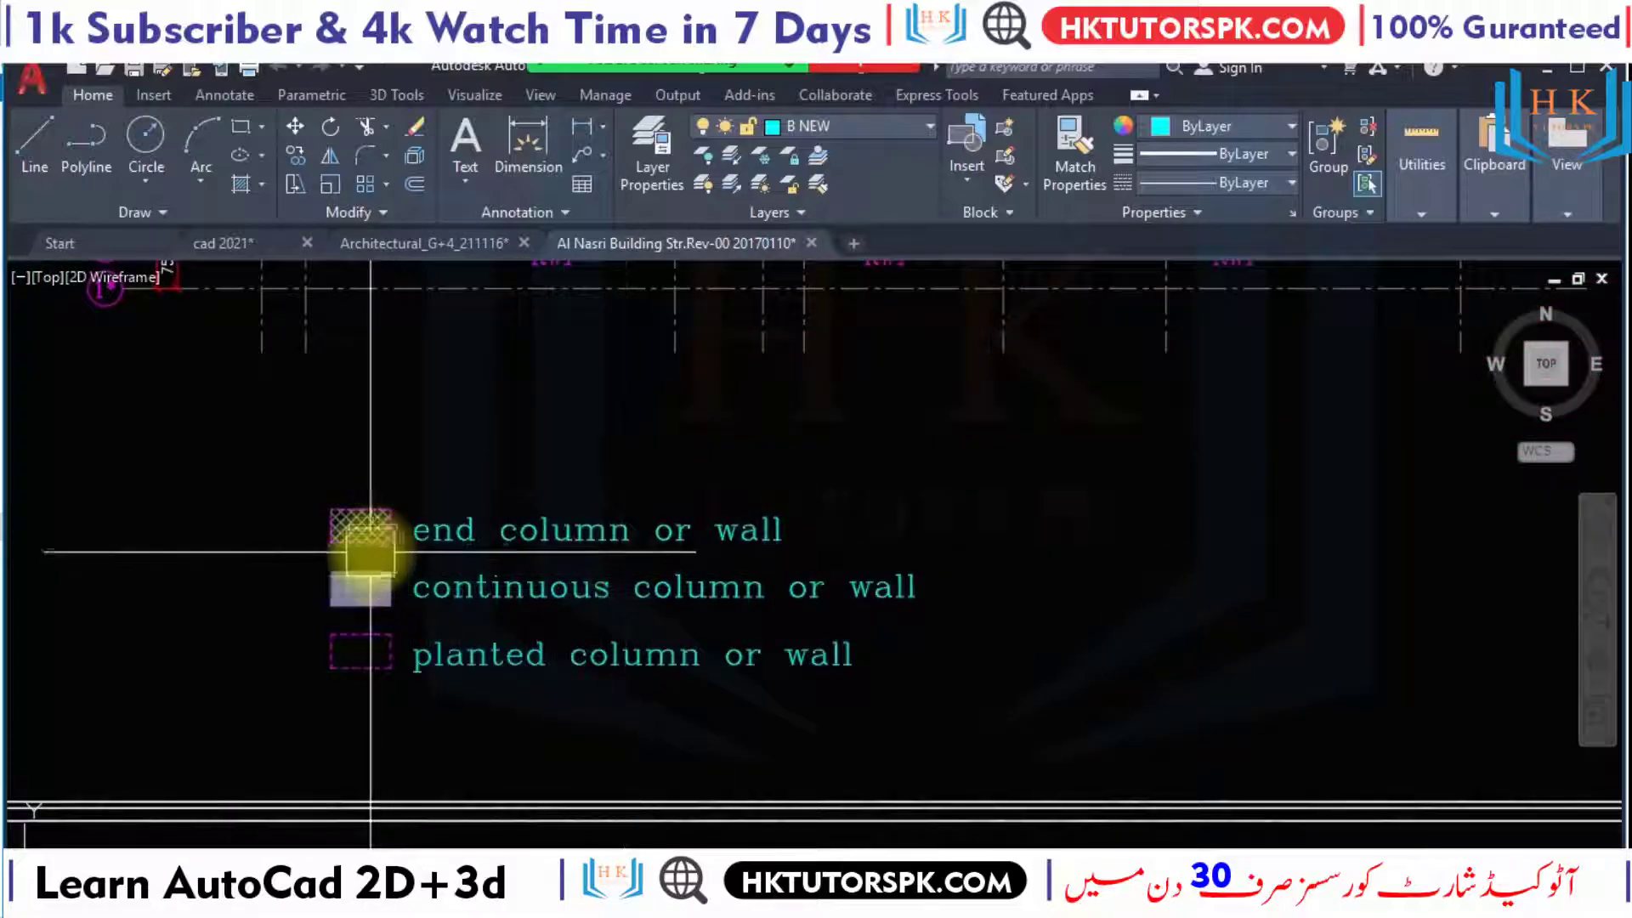
scroll(374, 549, "up", 2)
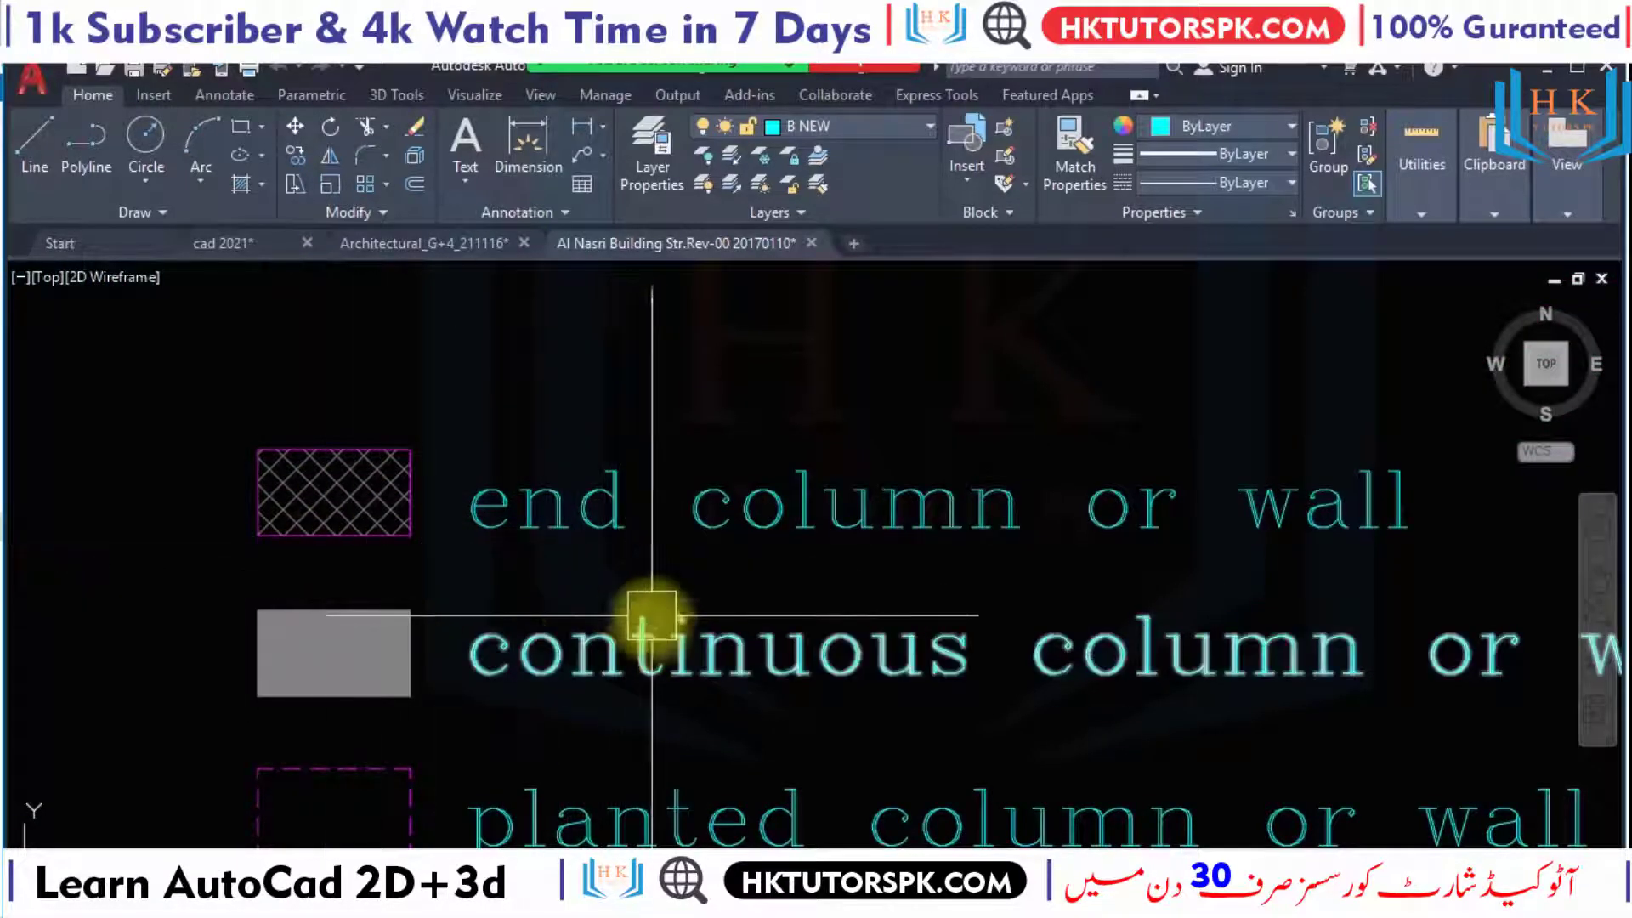
mouse_move(754, 657)
middle_mouse_down()
mouse_move(401, 572)
mouse_move(893, 572)
middle_mouse_up()
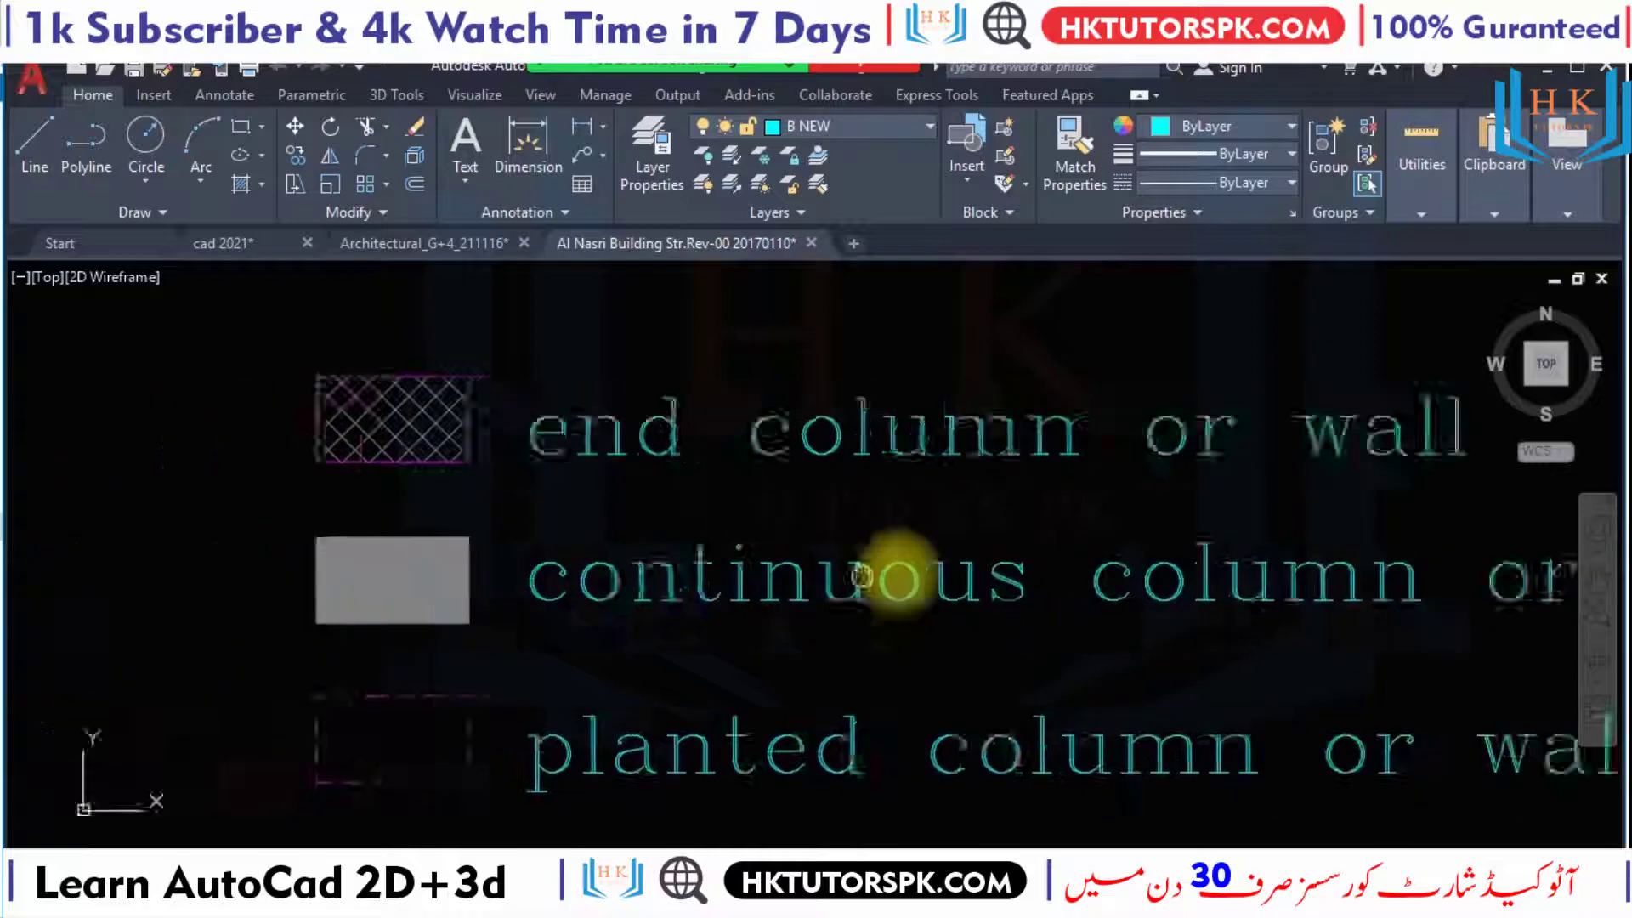
middle_click_drag(758, 655, 528, 506)
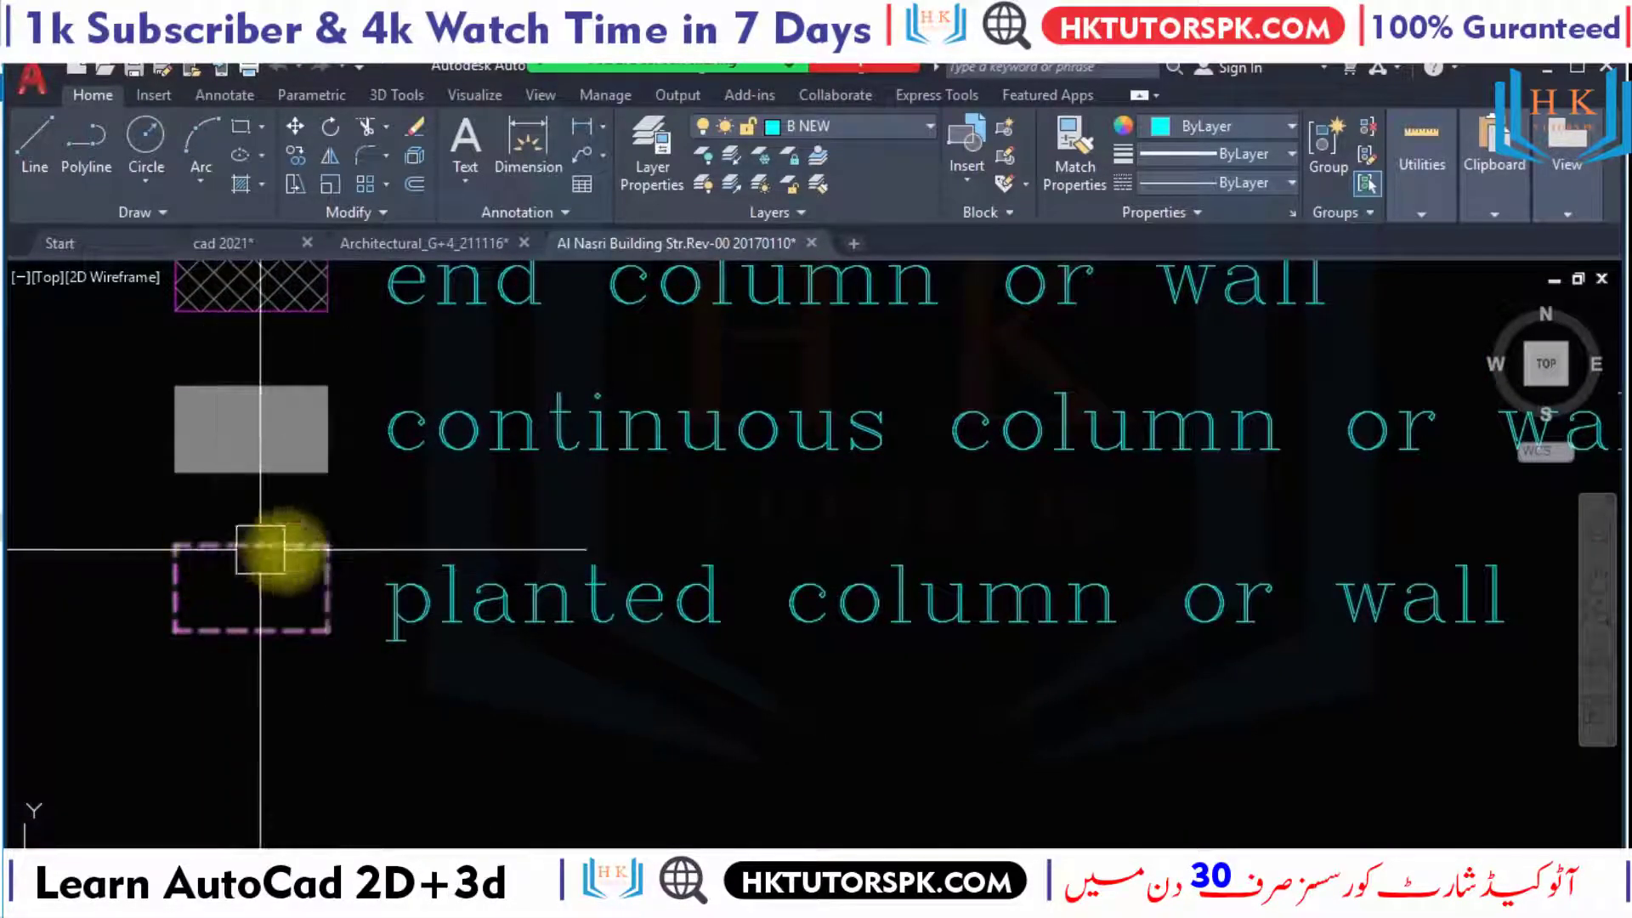
middle_click_drag(929, 626, 488, 675)
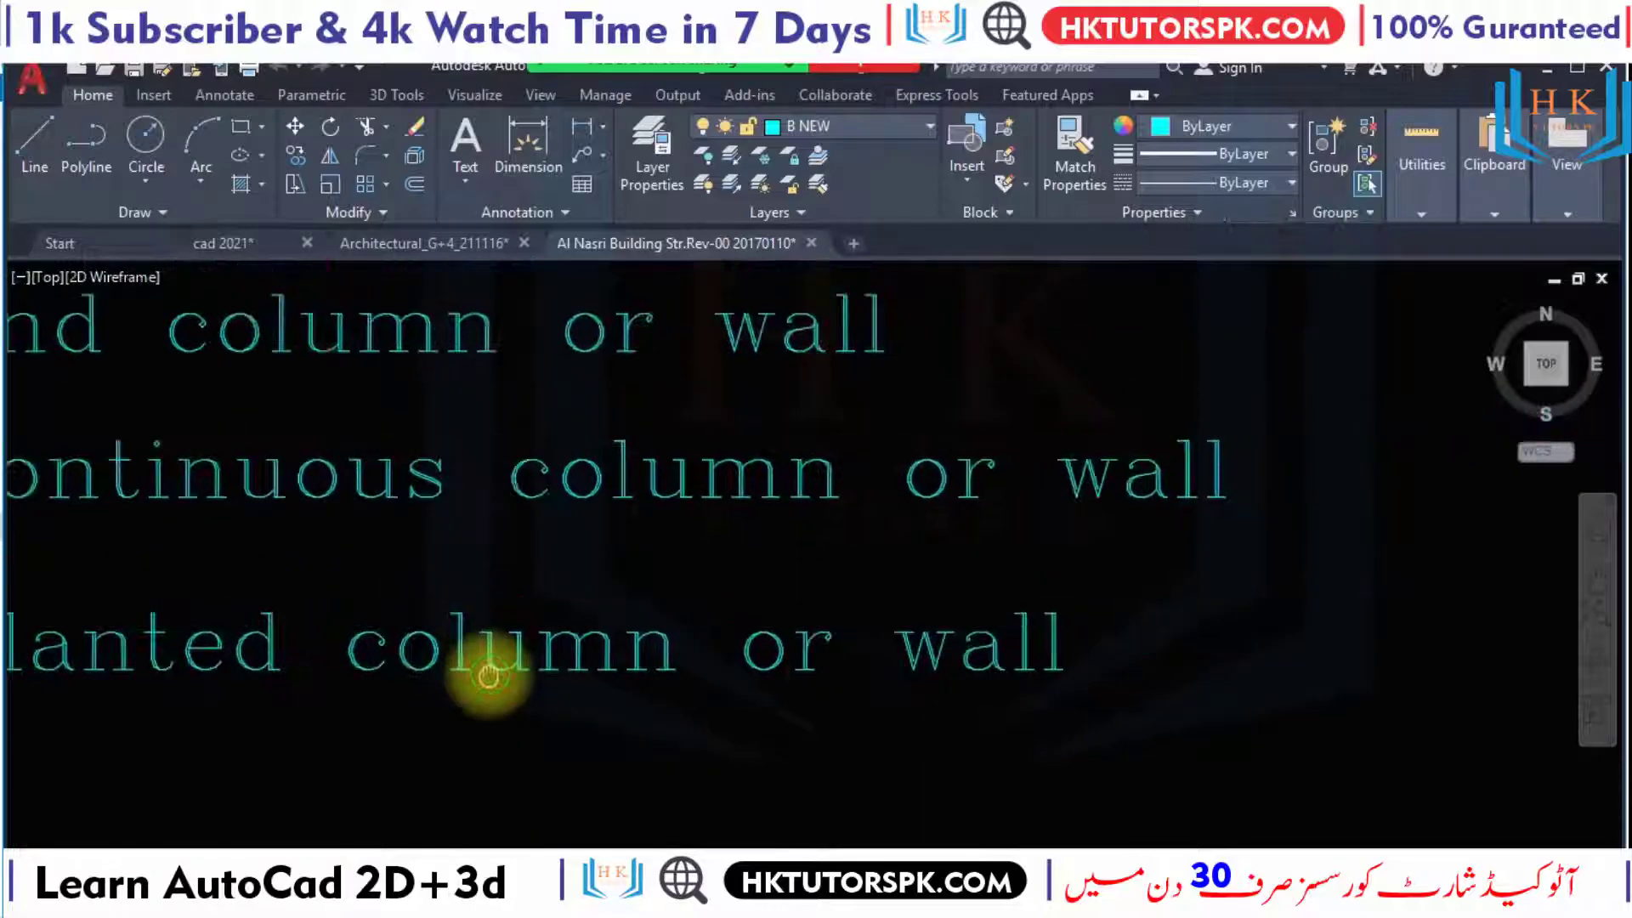
scroll(1057, 601, "down", 3)
scroll(904, 575, "down", 3)
scroll(875, 510, "down", 5)
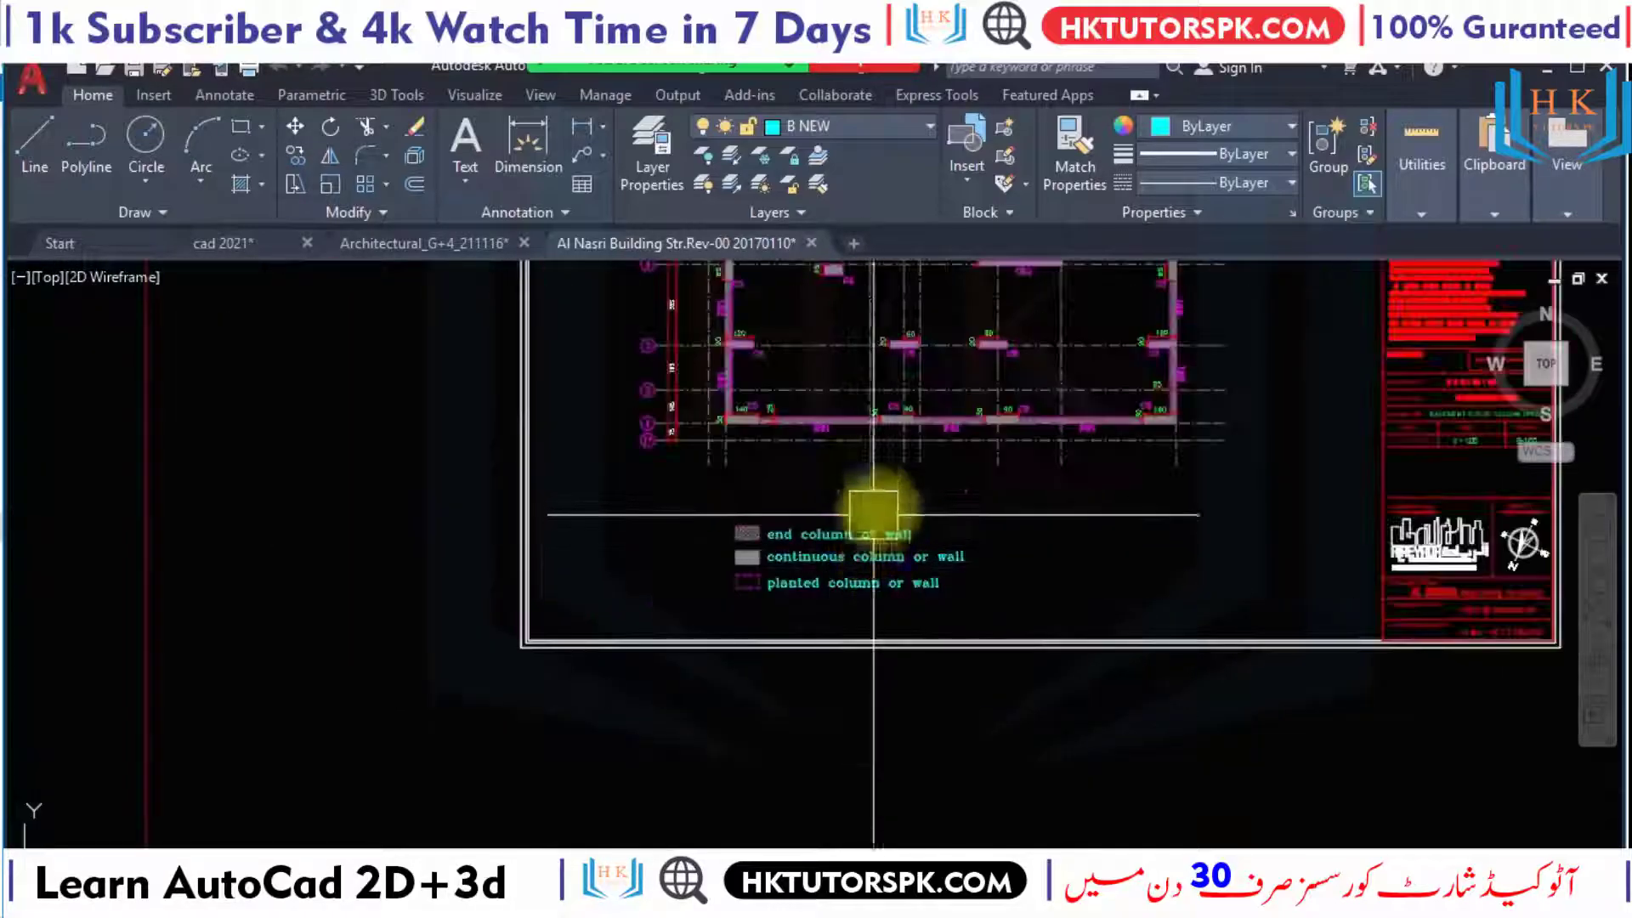
middle_click_drag(875, 510, 859, 563)
scroll(859, 563, "up", 5)
scroll(969, 459, "up", 4)
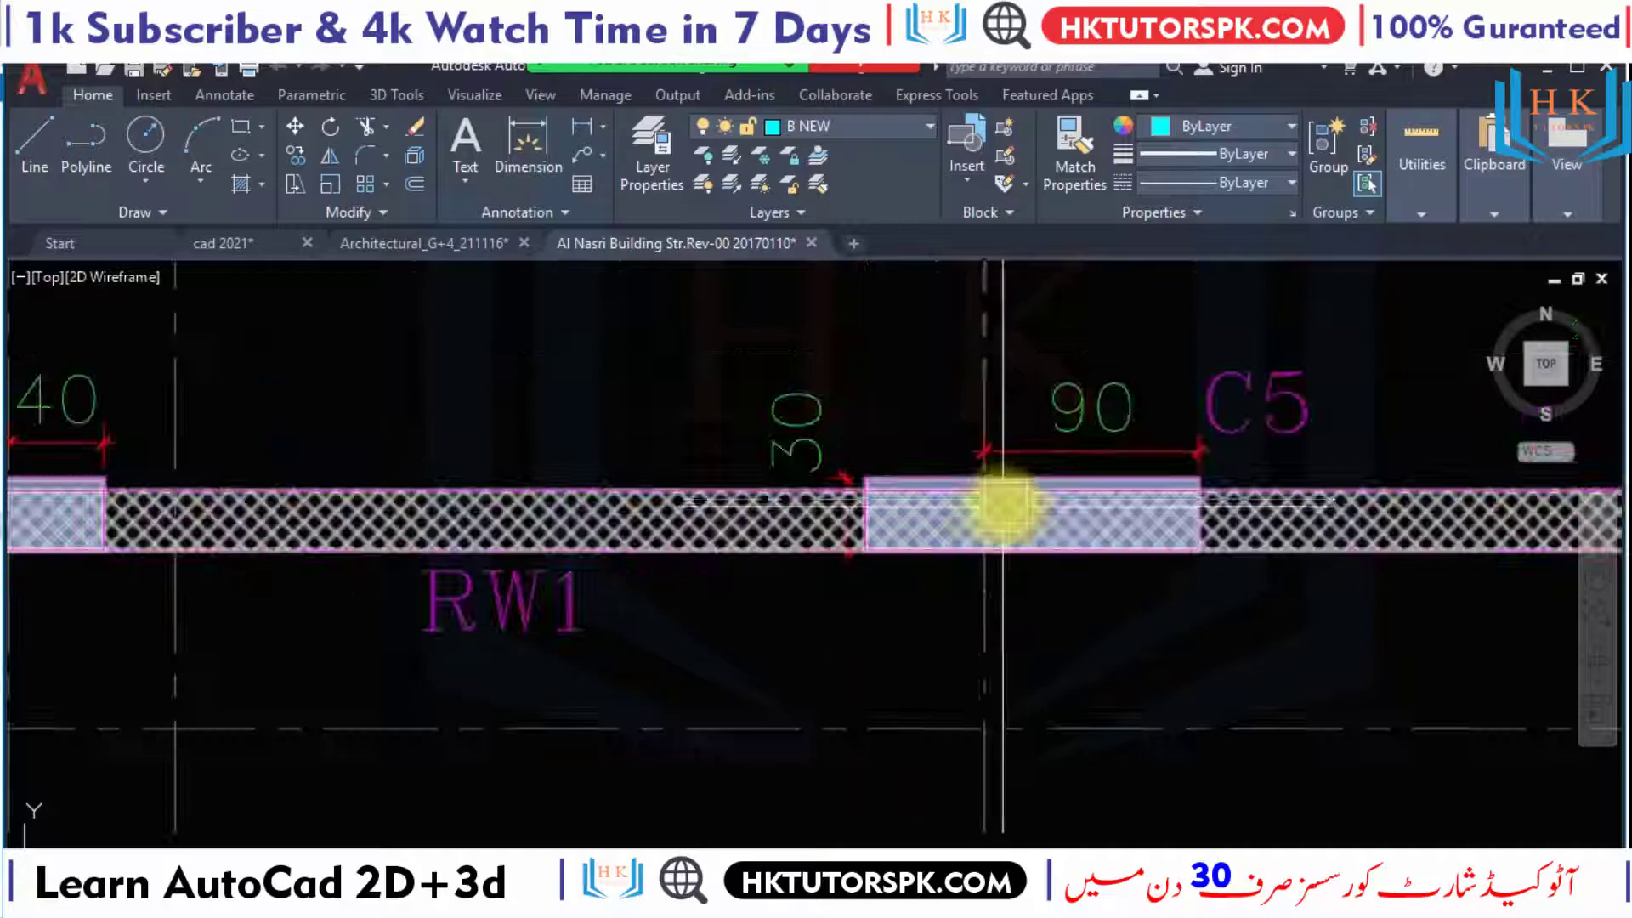
scroll(868, 529, "up", 2)
middle_click_drag(683, 718, 966, 430)
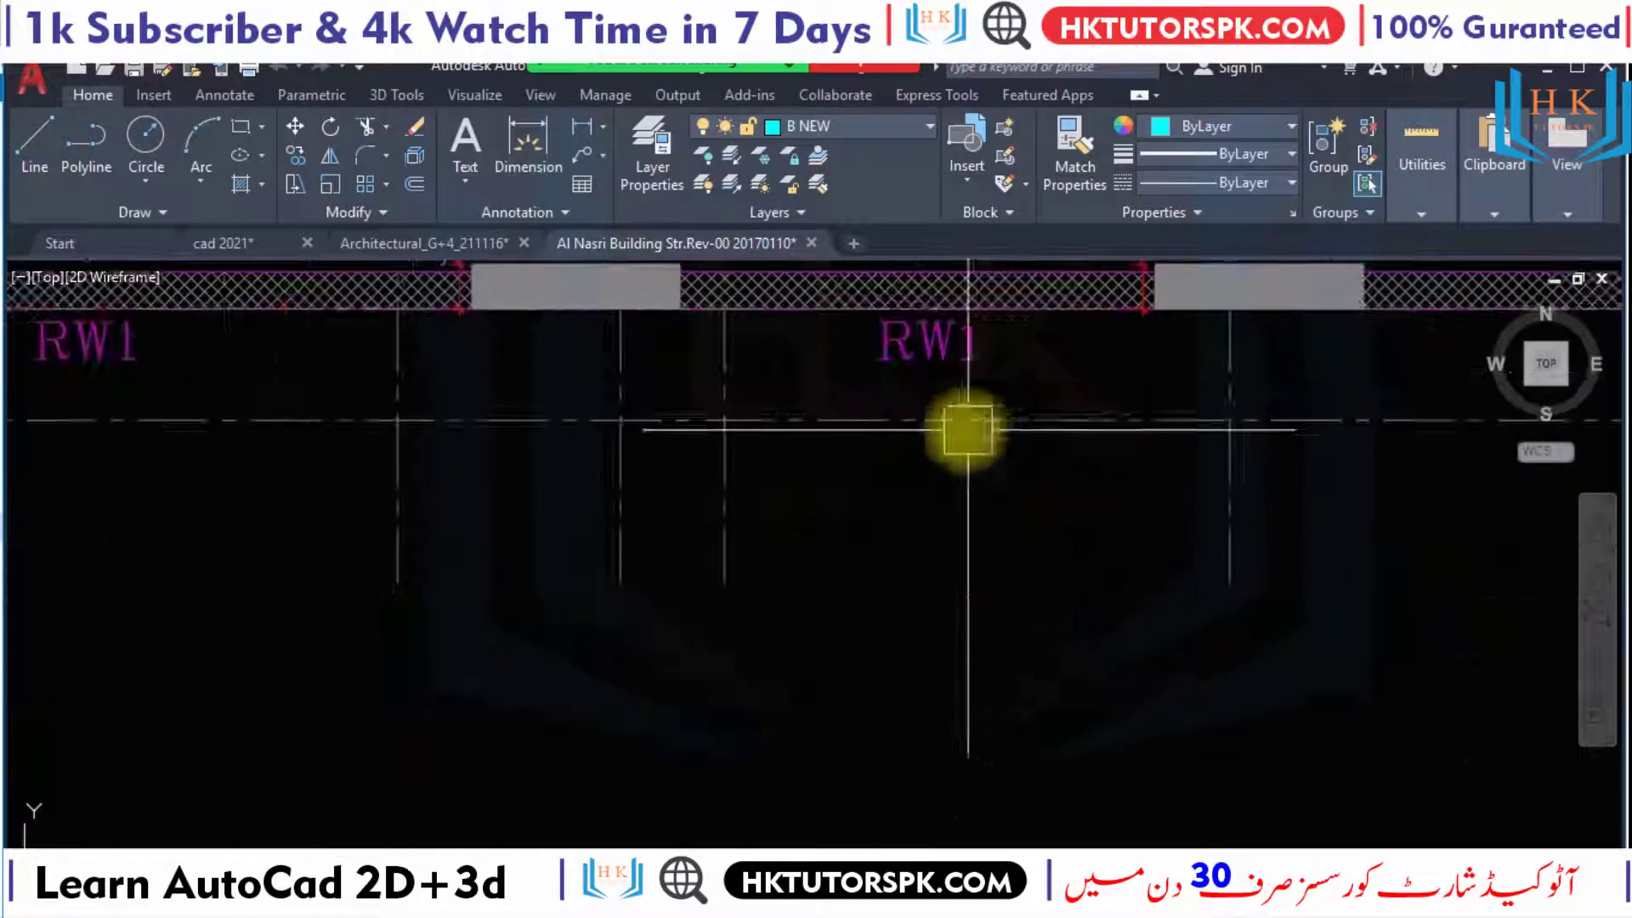
scroll(715, 659, "down", 5)
scroll(401, 595, "up", 4)
scroll(223, 652, "up", 1)
scroll(510, 569, "down", 2)
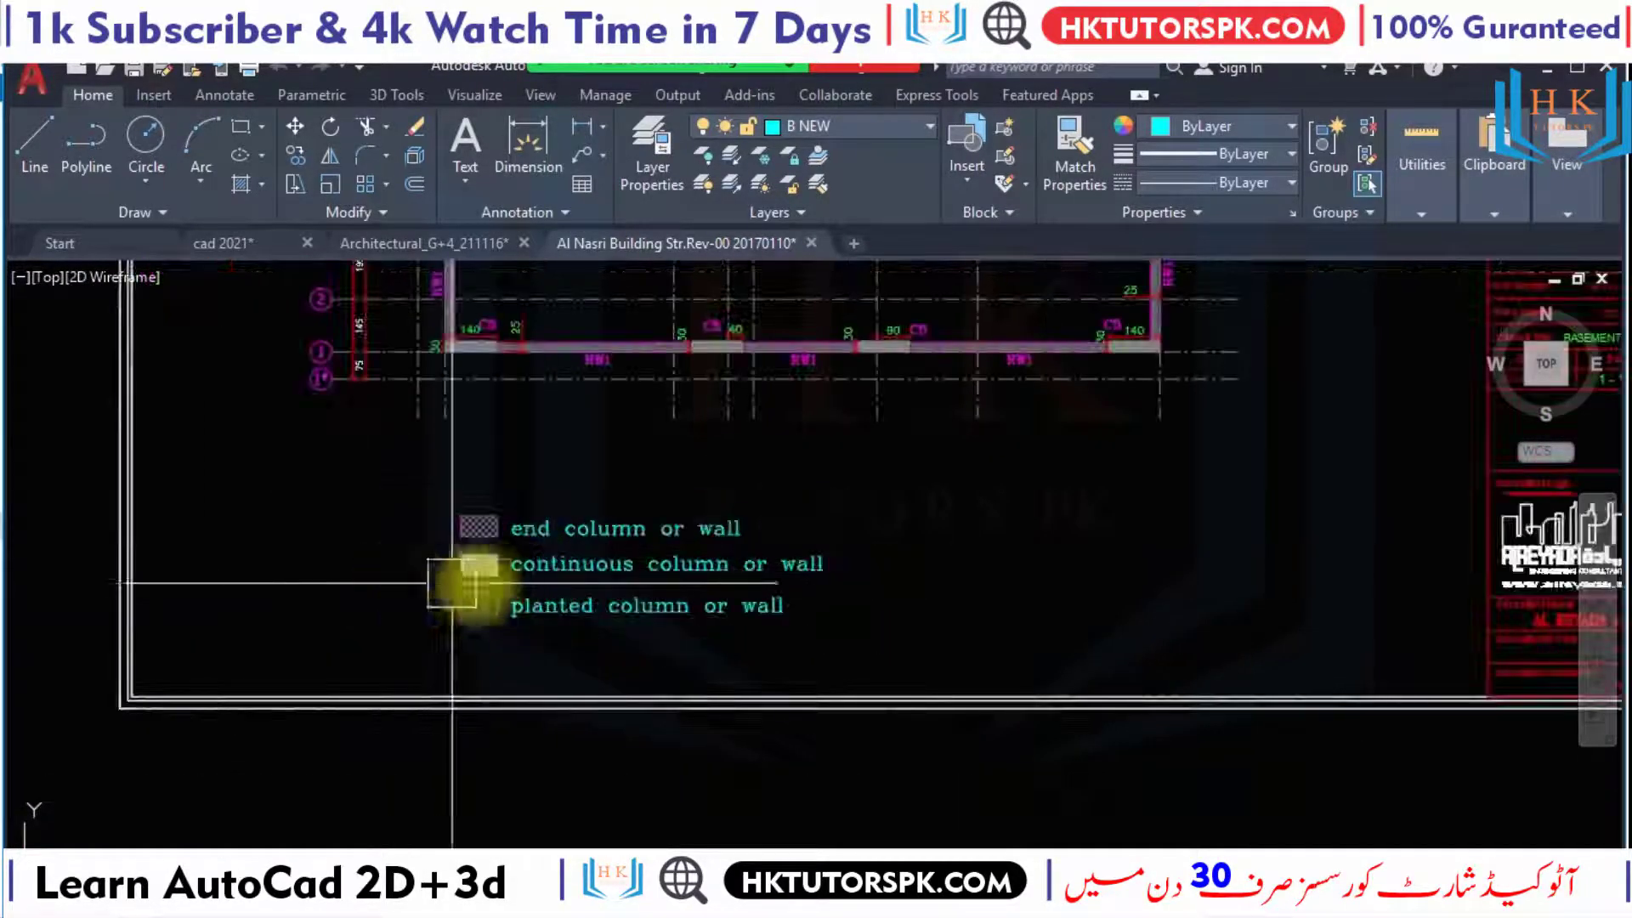
Read the title block's drawing title S-100 and scale 1 - 100.
middle_click_drag(763, 540, 547, 644)
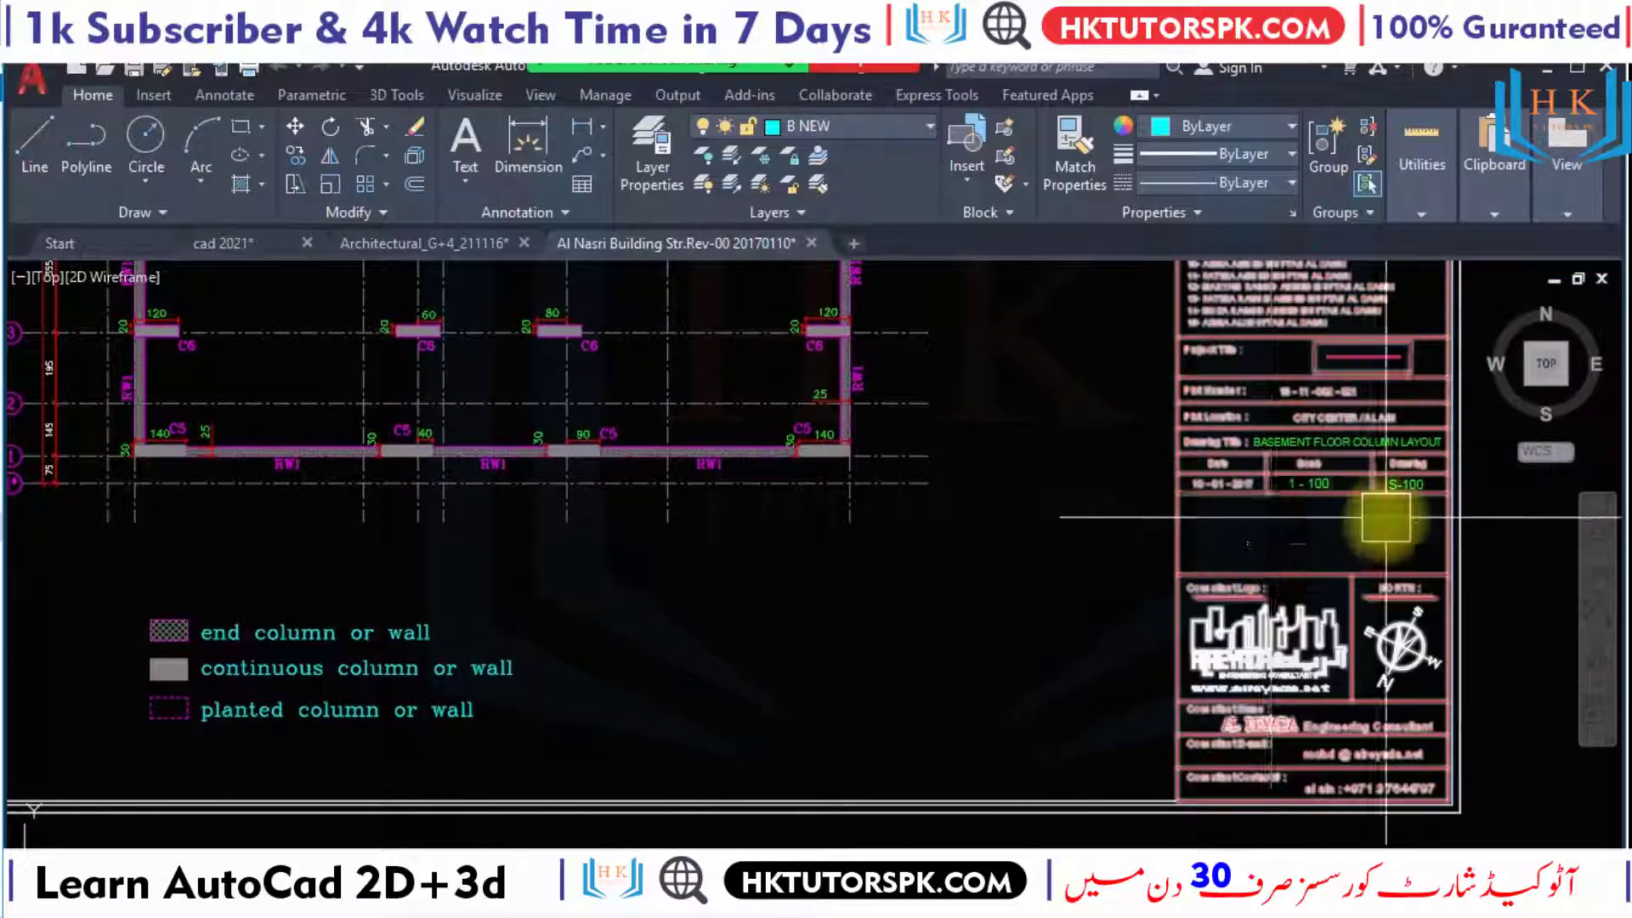
middle_click_drag(1295, 560, 1202, 575)
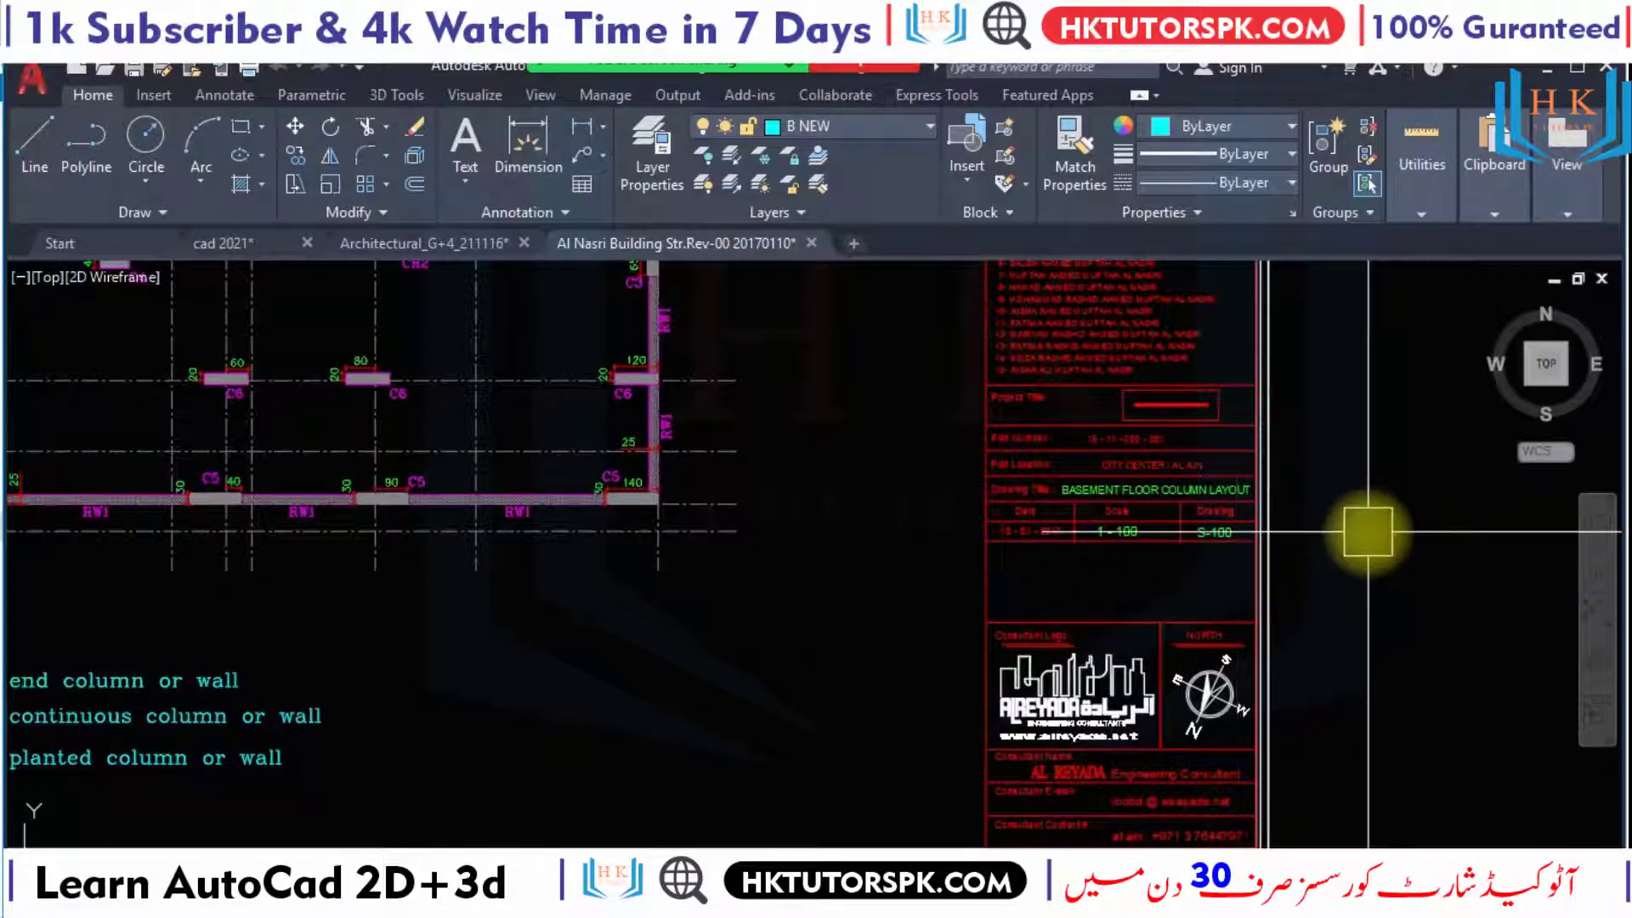
scroll(1304, 547, "up", 3)
scroll(1233, 510, "up", 1)
scroll(1004, 455, "down", 2)
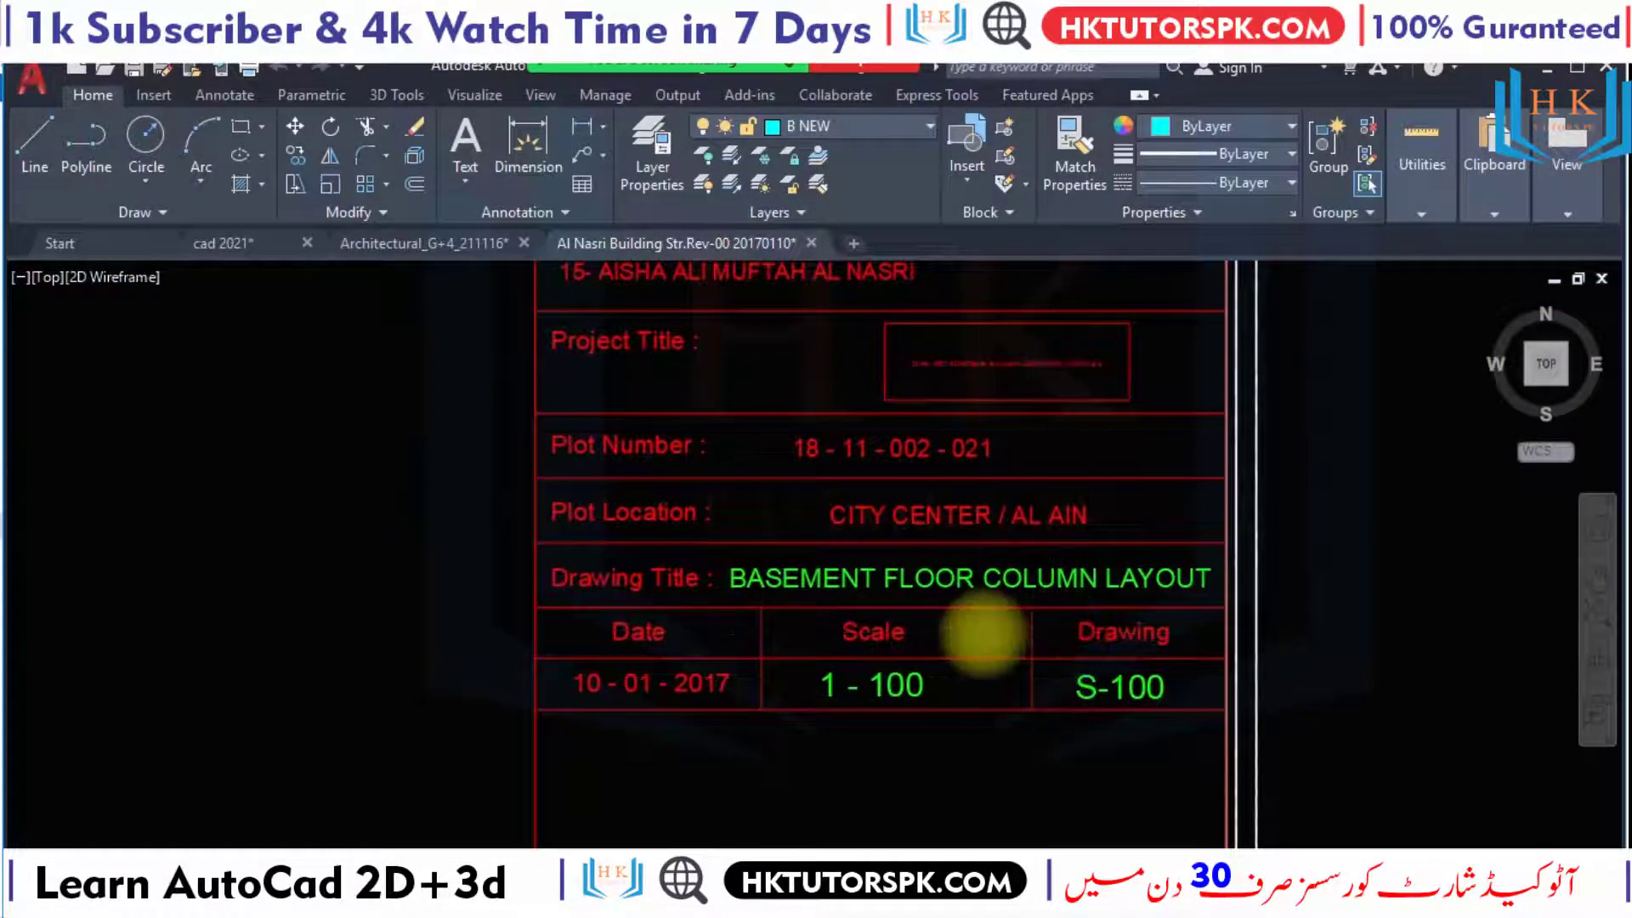
scroll(983, 637, "up", 3)
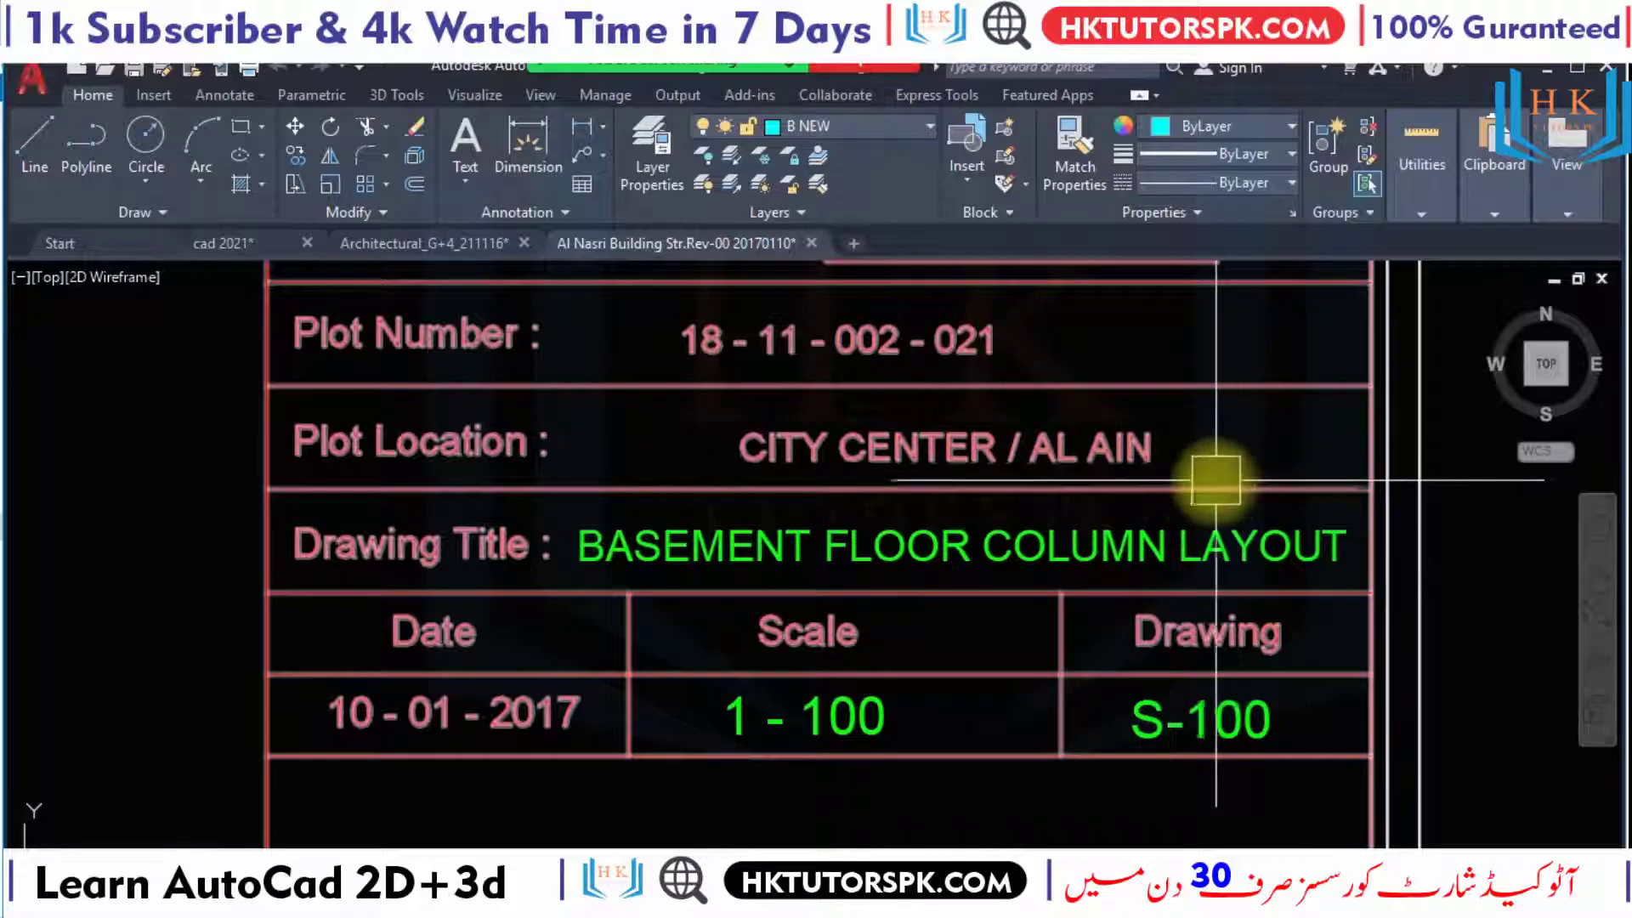
scroll(1237, 442, "down", 1)
scroll(1181, 485, "down", 1)
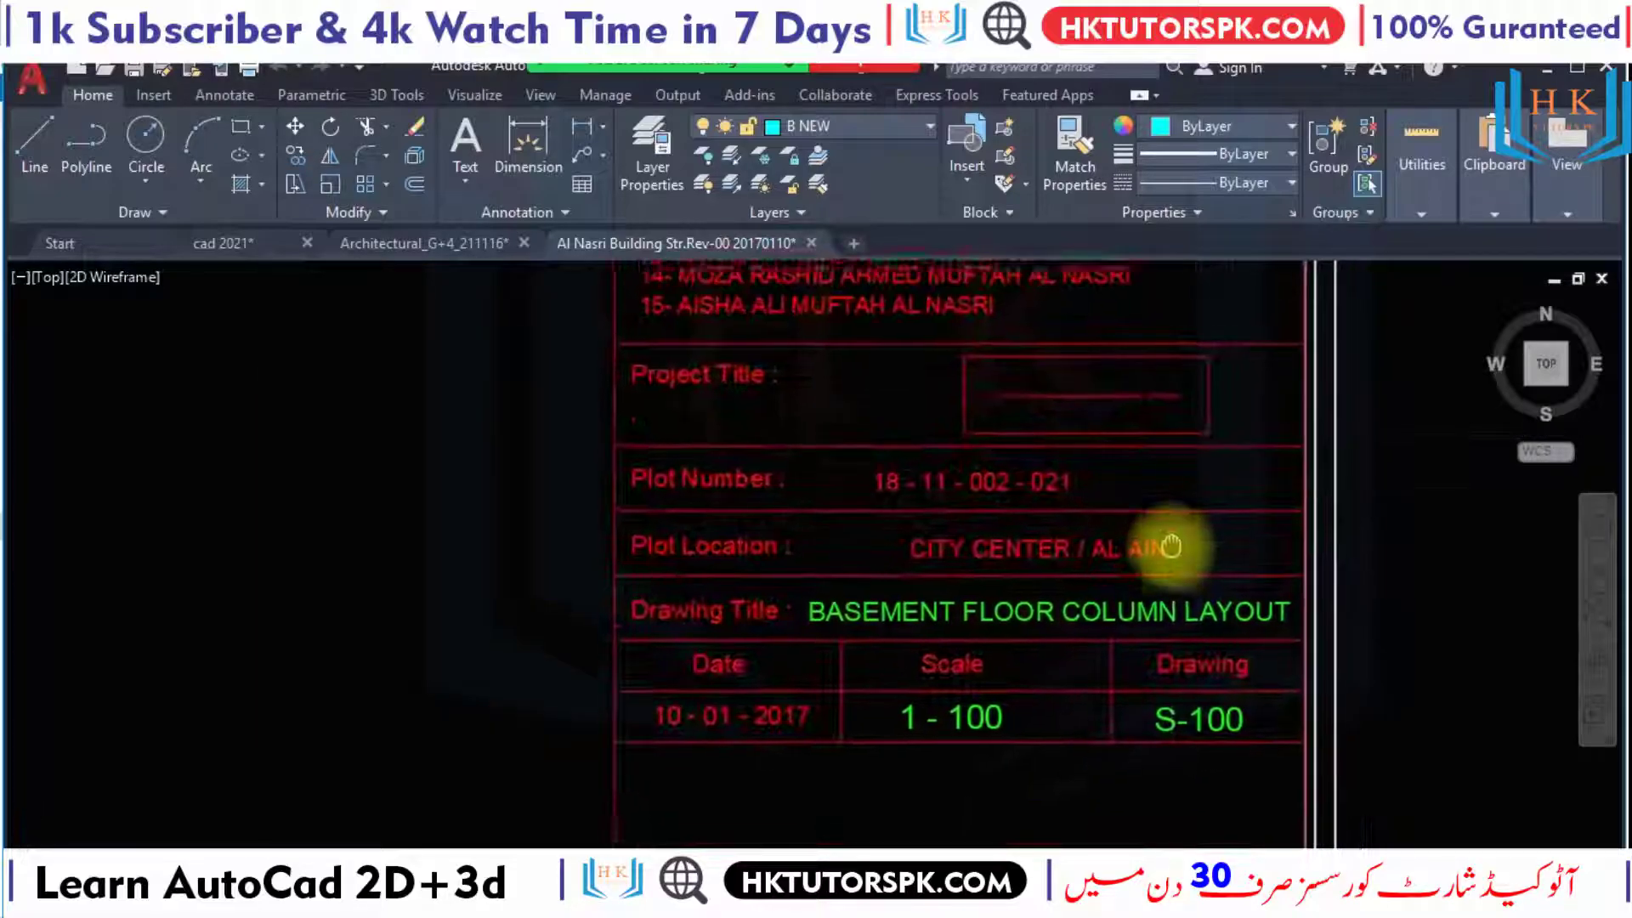
scroll(908, 507, "down", 1)
scroll(1088, 480, "up", 2)
scroll(935, 476, "up", 2)
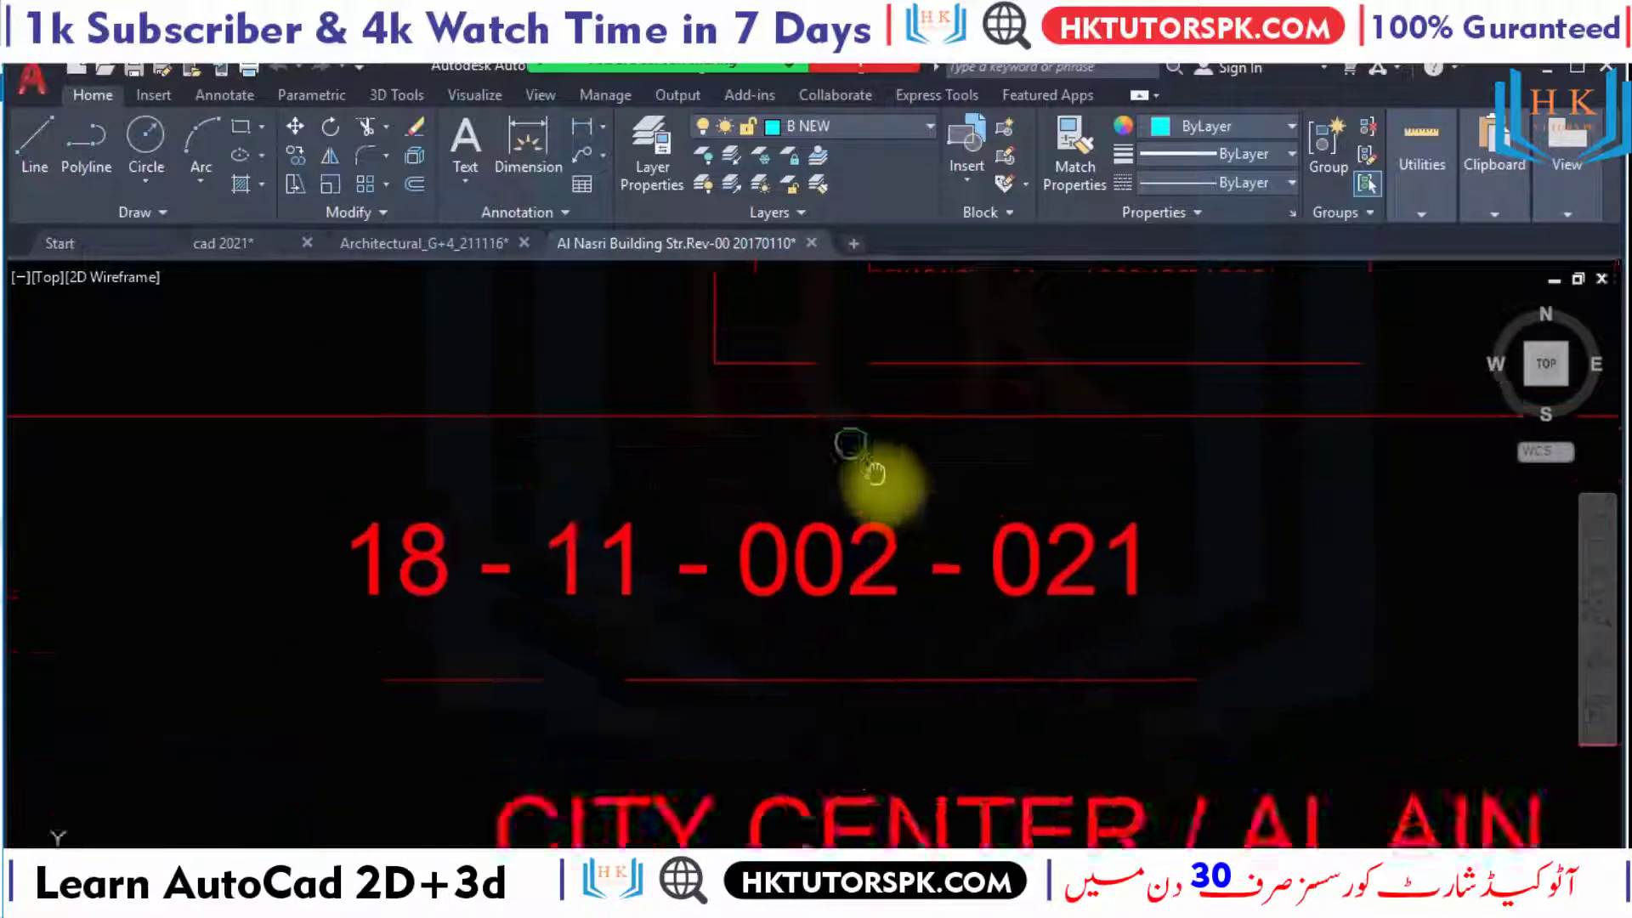
scroll(978, 595, "up", 2)
scroll(1073, 638, "down", 2)
scroll(1096, 671, "down", 2)
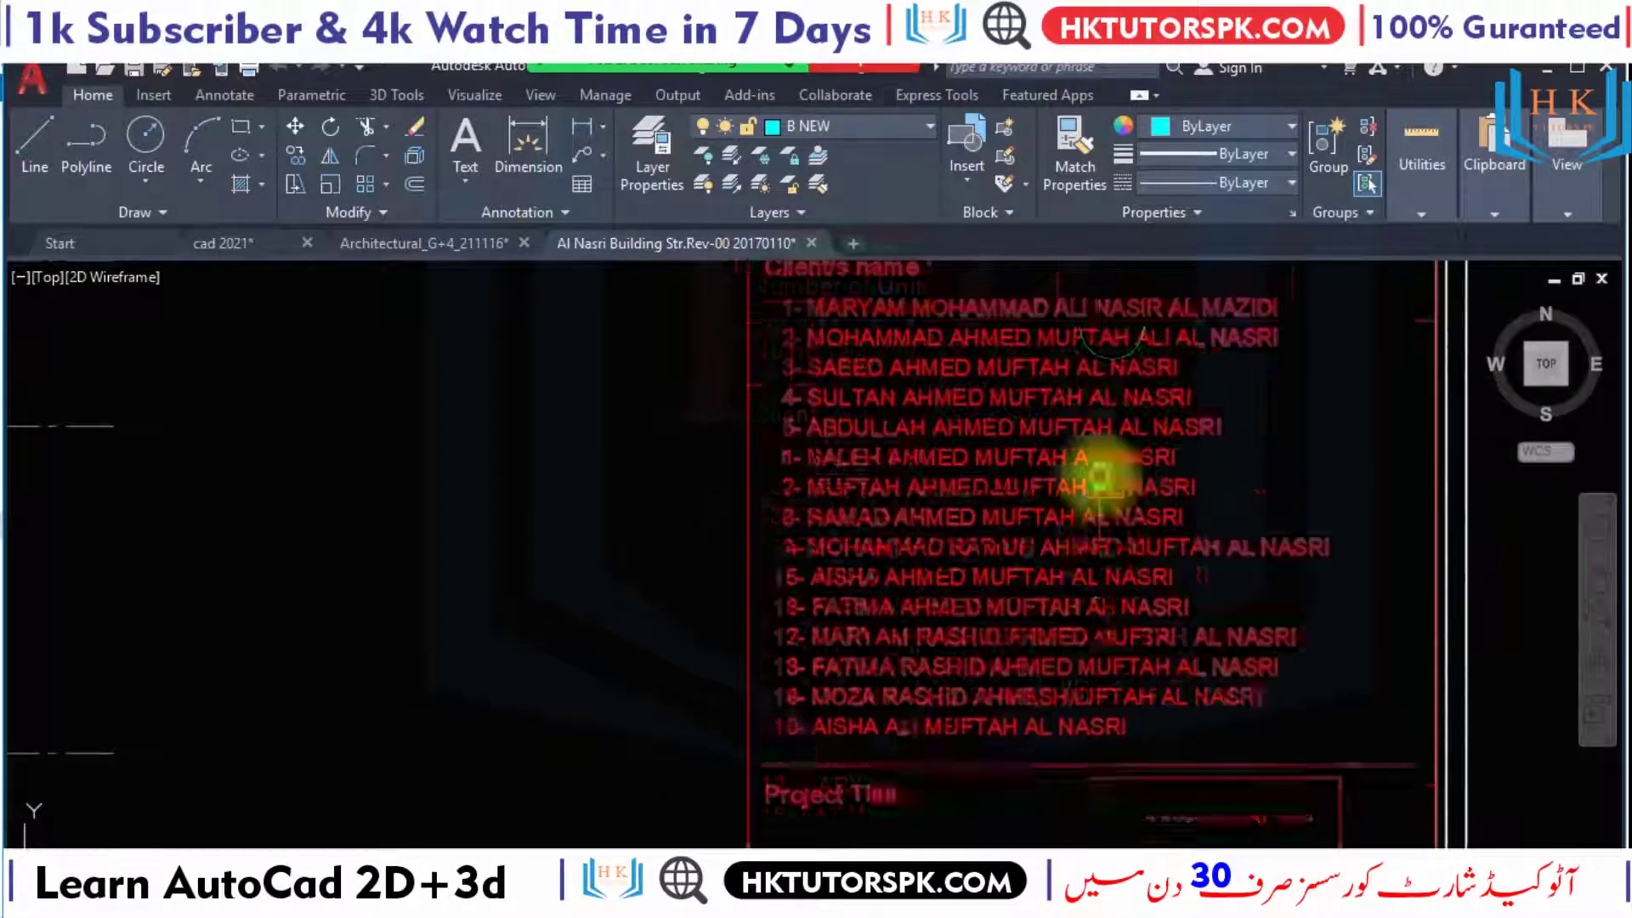
scroll(1063, 481, "down", 3)
scroll(1067, 497, "up", 1)
scroll(1105, 459, "up", 3)
scroll(1173, 553, "up", 2)
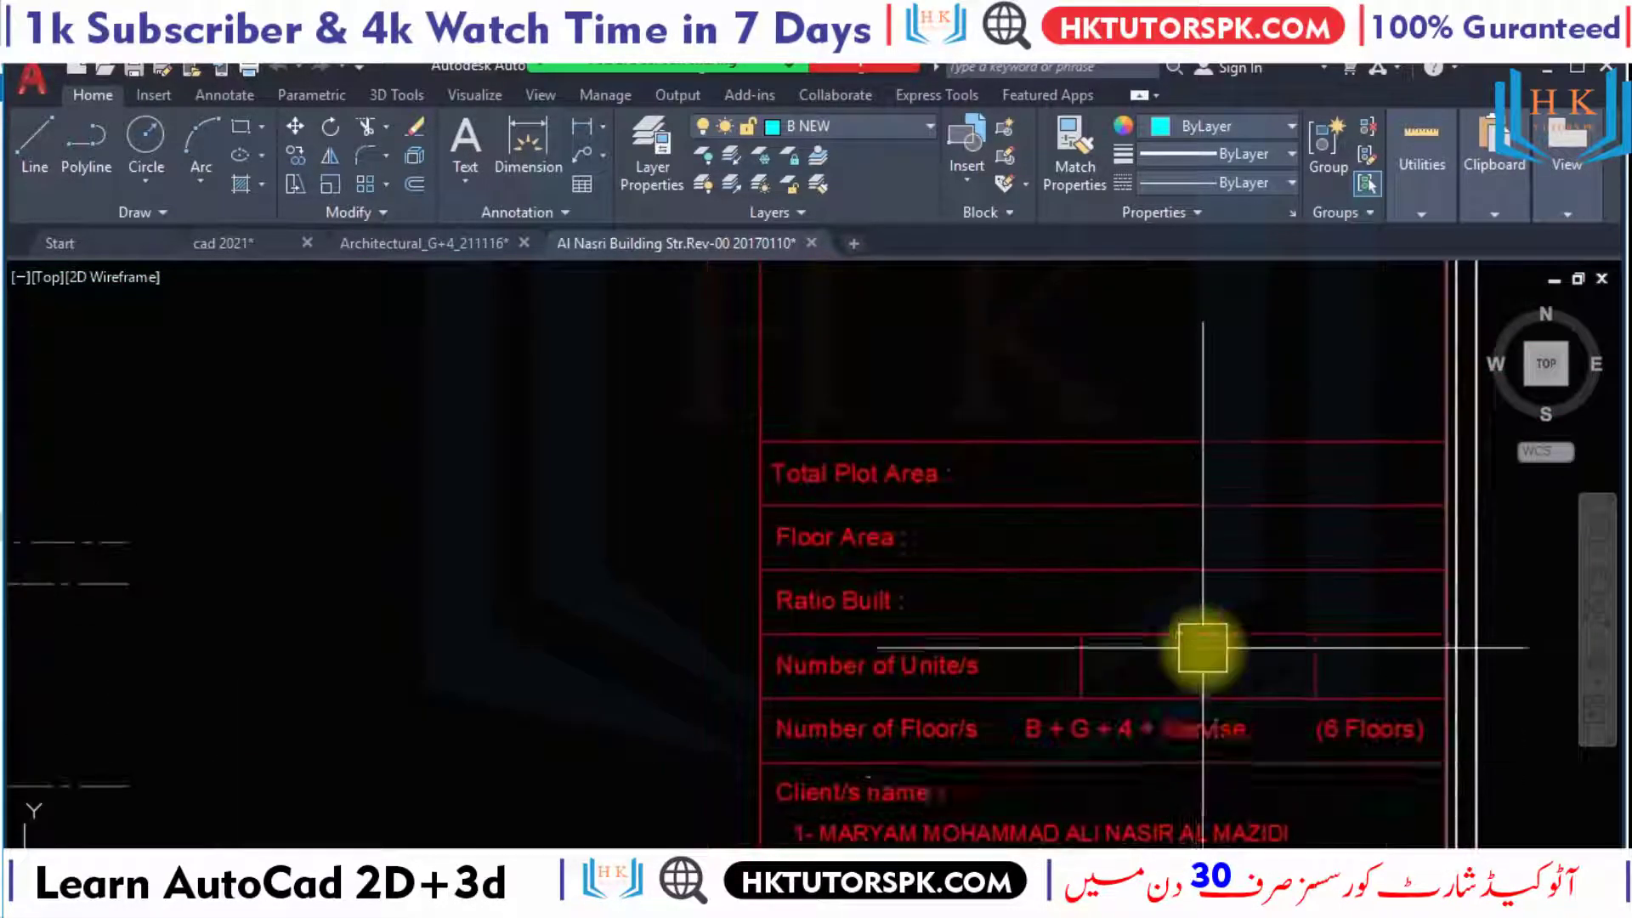
scroll(1387, 748, "up", 2)
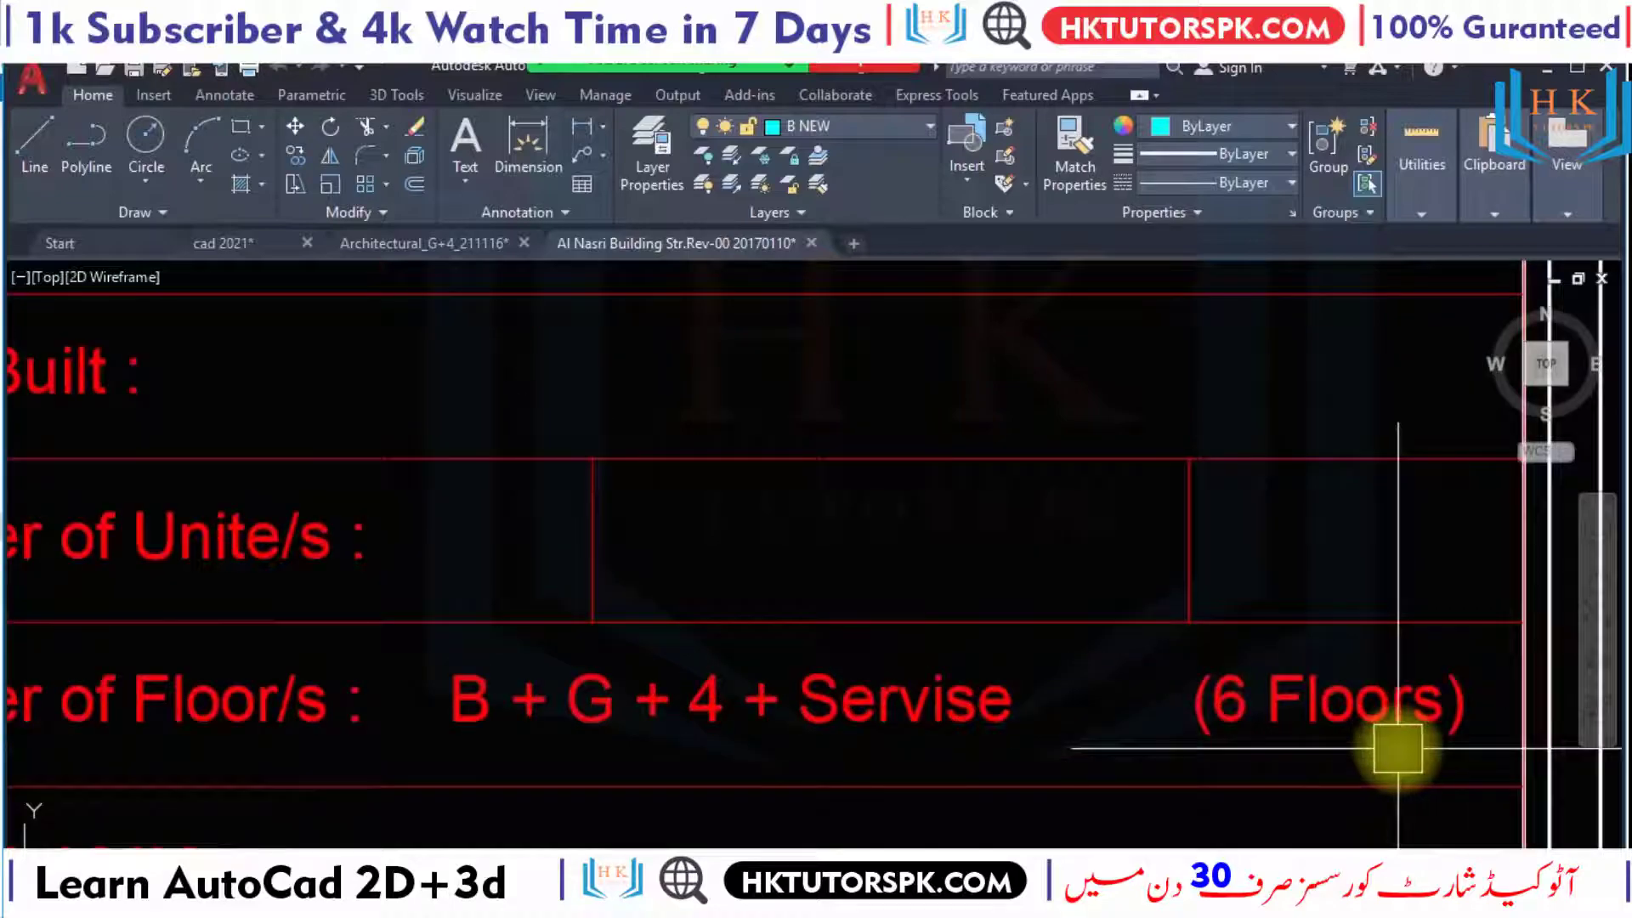
scroll(948, 723, "down", 2)
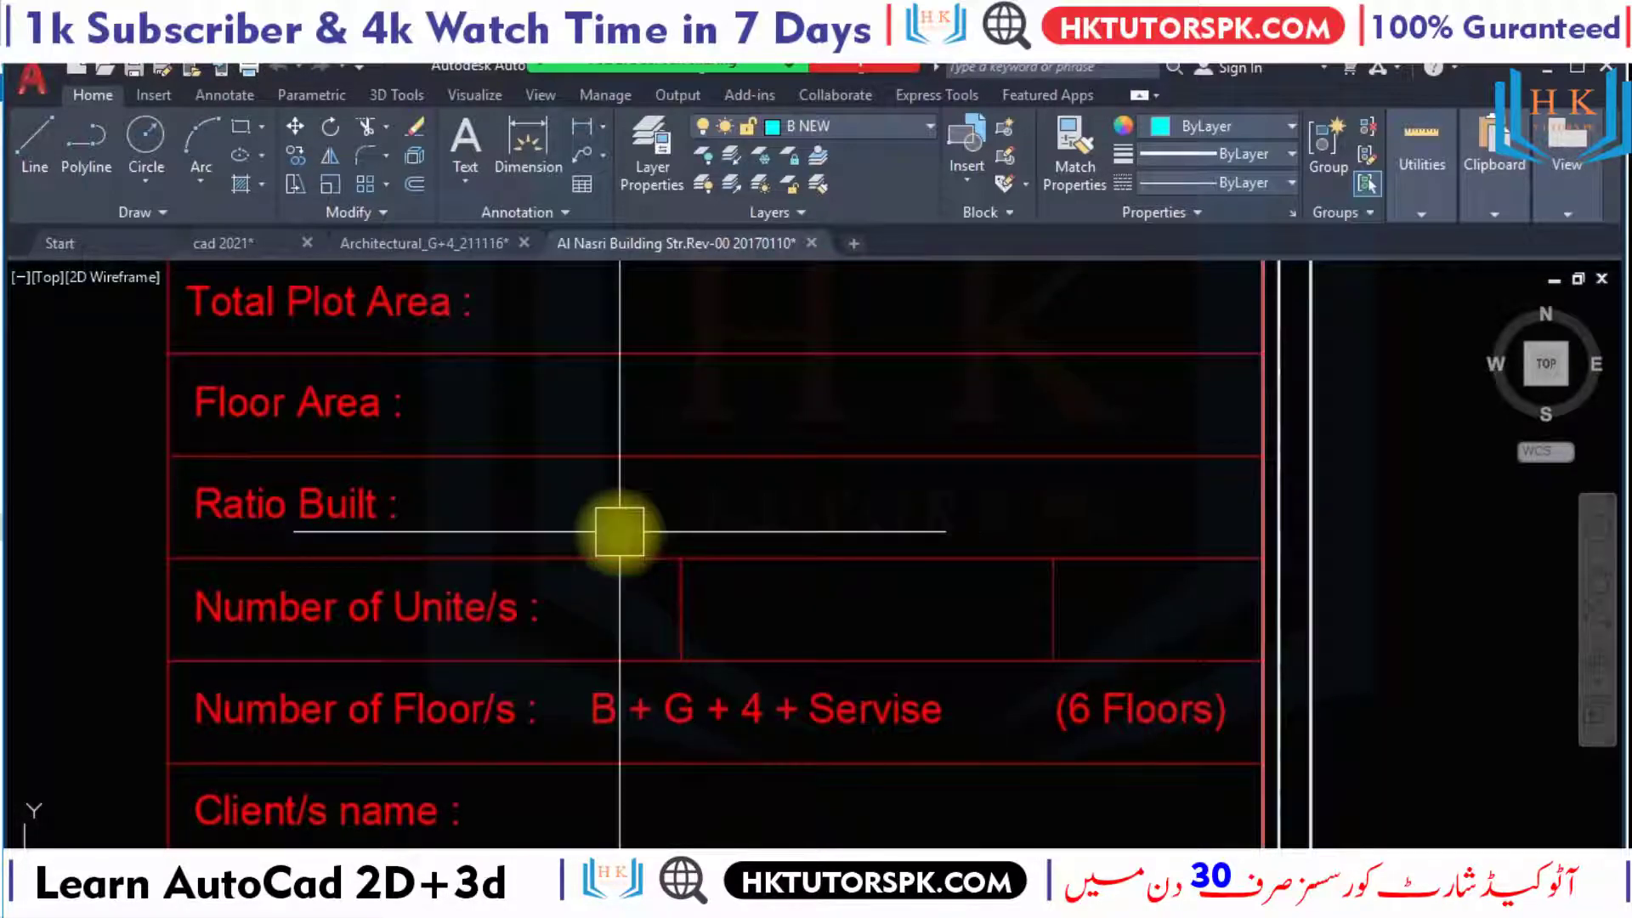
Check the Total Plot Area row, then zoom back out to the plan.
middle_click_drag(620, 532, 703, 657)
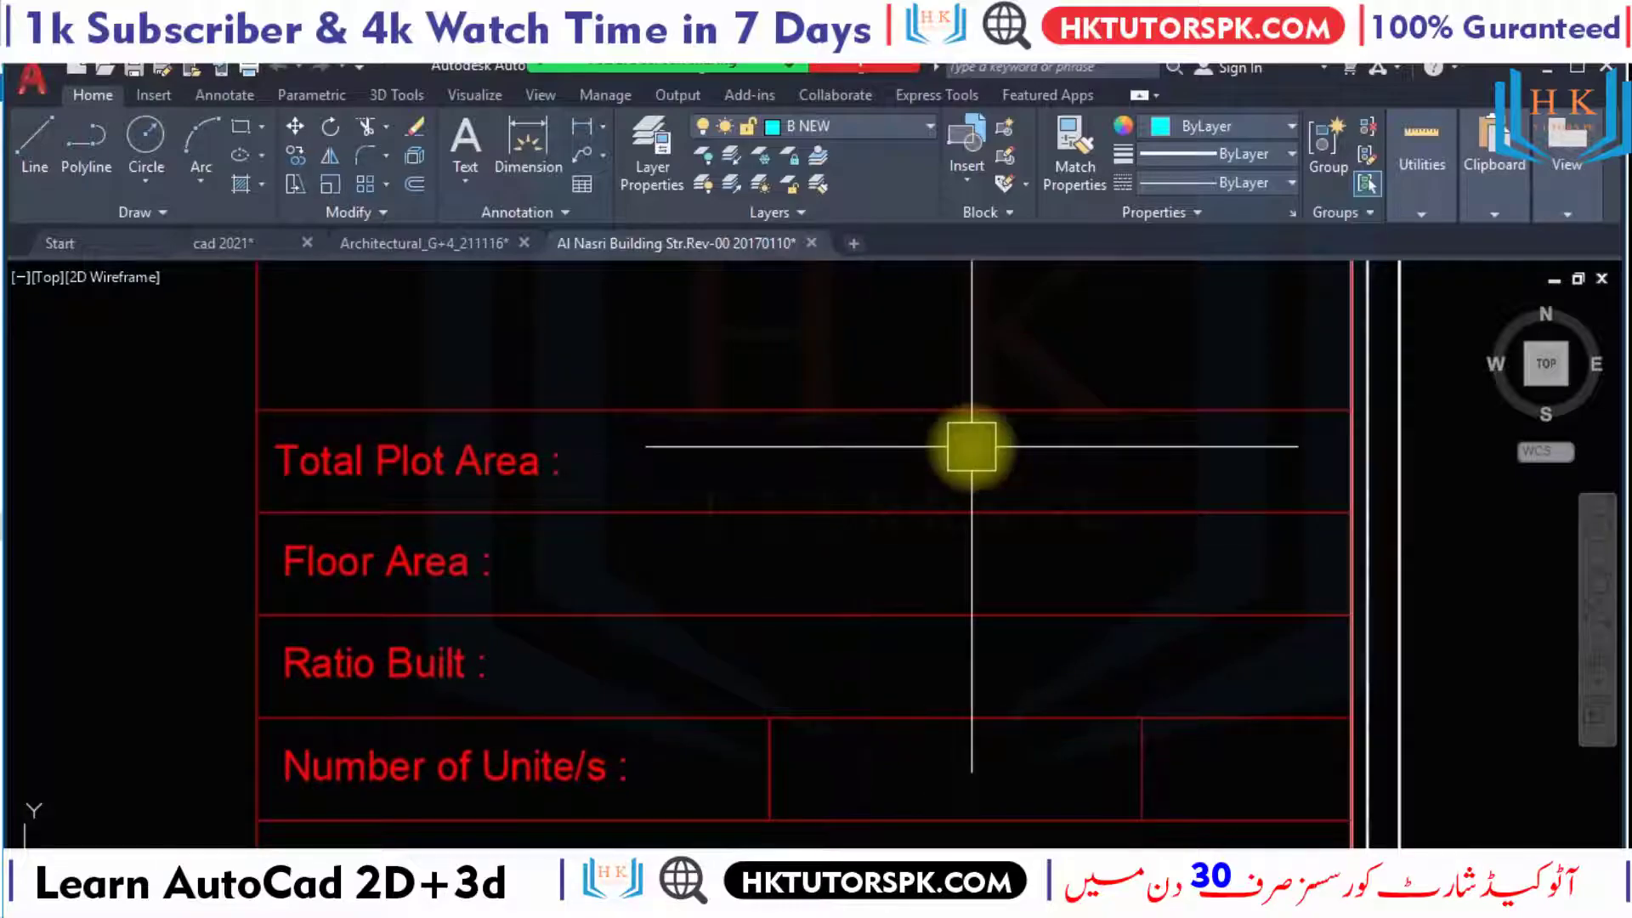
scroll(971, 446, "down", 2)
scroll(947, 491, "down", 2)
scroll(1195, 776, "down", 3)
scroll(1086, 546, "down", 1)
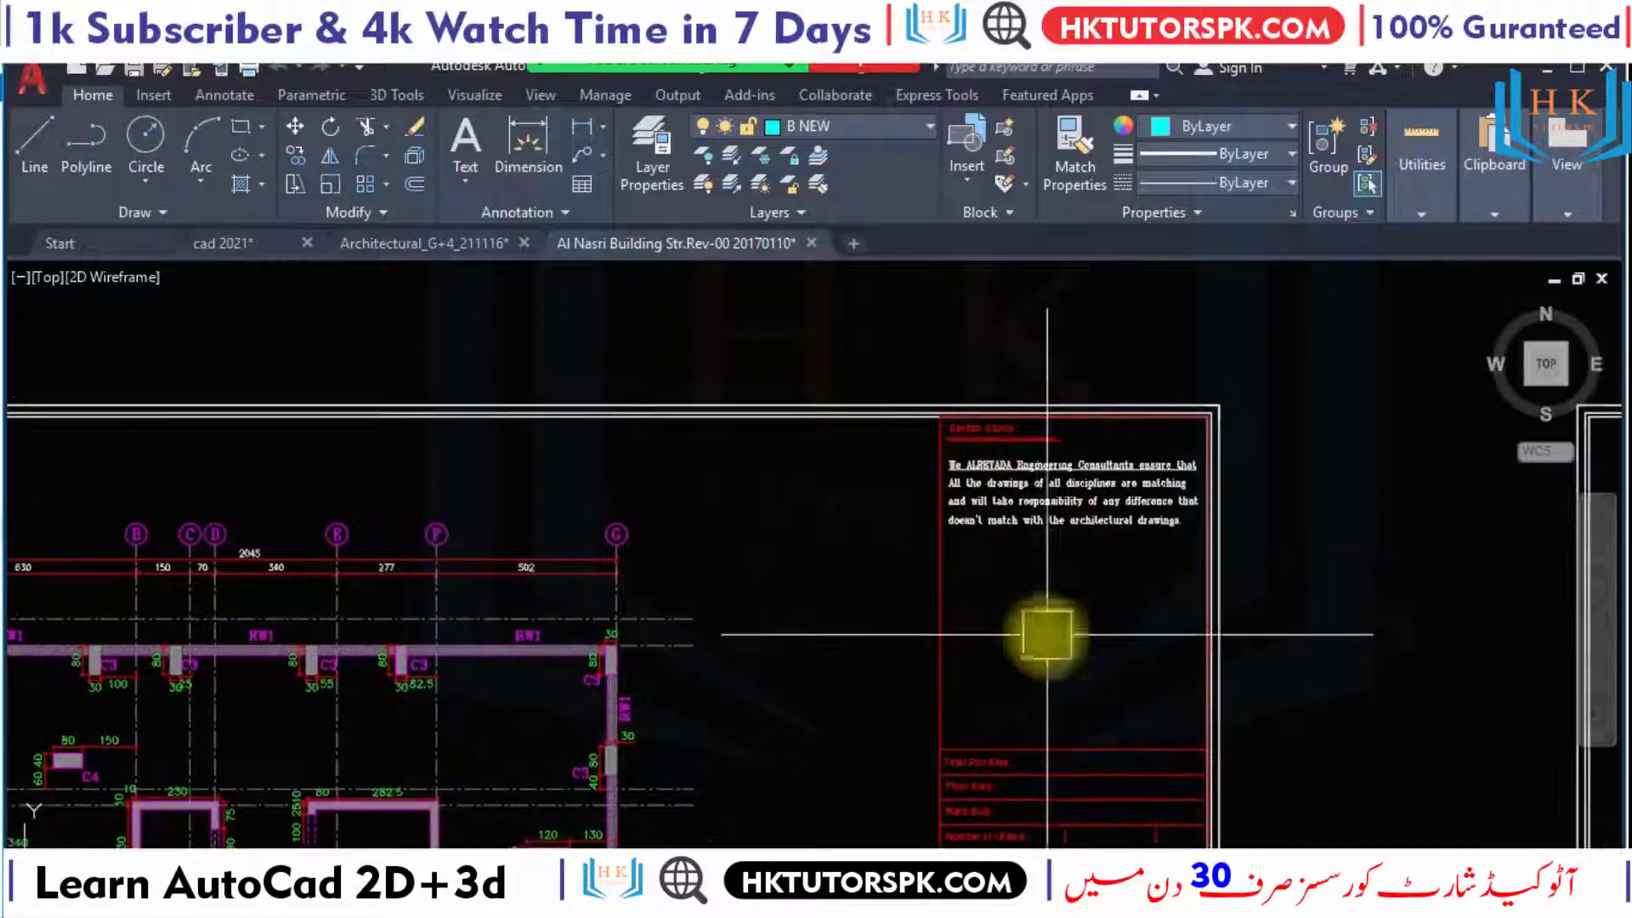
scroll(1048, 634, "down", 3)
Zoom into the General Notes sheet and read the ACI 318 code note.
mouse_move(921, 557)
middle_mouse_down()
mouse_move(1023, 595)
mouse_move(875, 583)
mouse_move(954, 465)
middle_mouse_up()
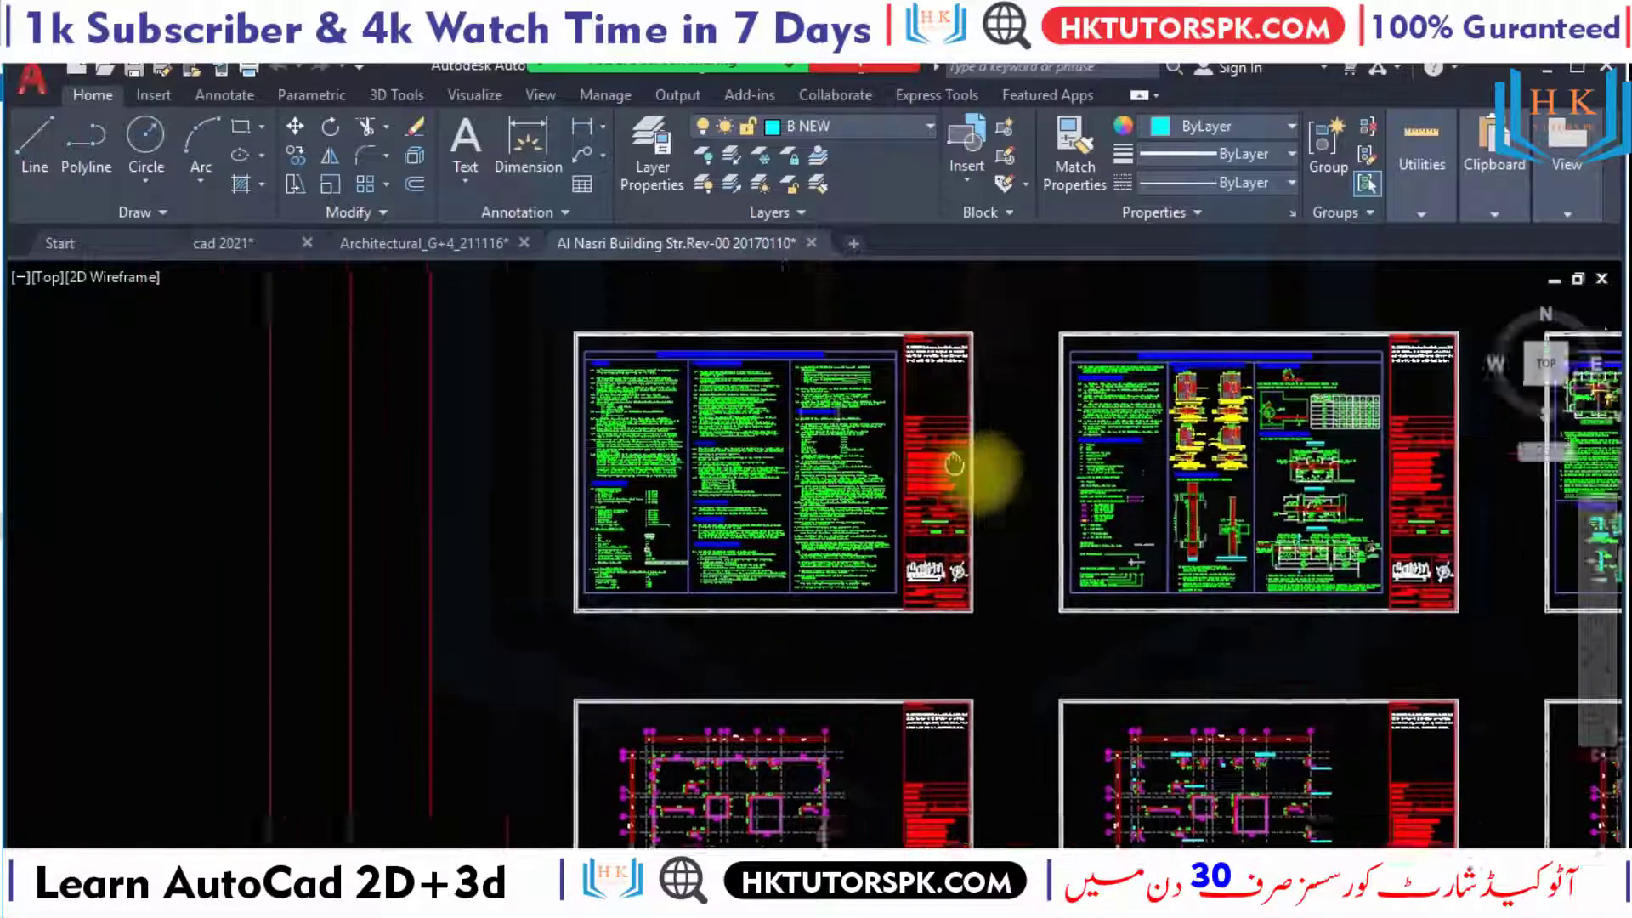
scroll(776, 506, "up", 2)
scroll(692, 365, "up", 2)
scroll(776, 564, "up", 1)
scroll(693, 474, "up", 1)
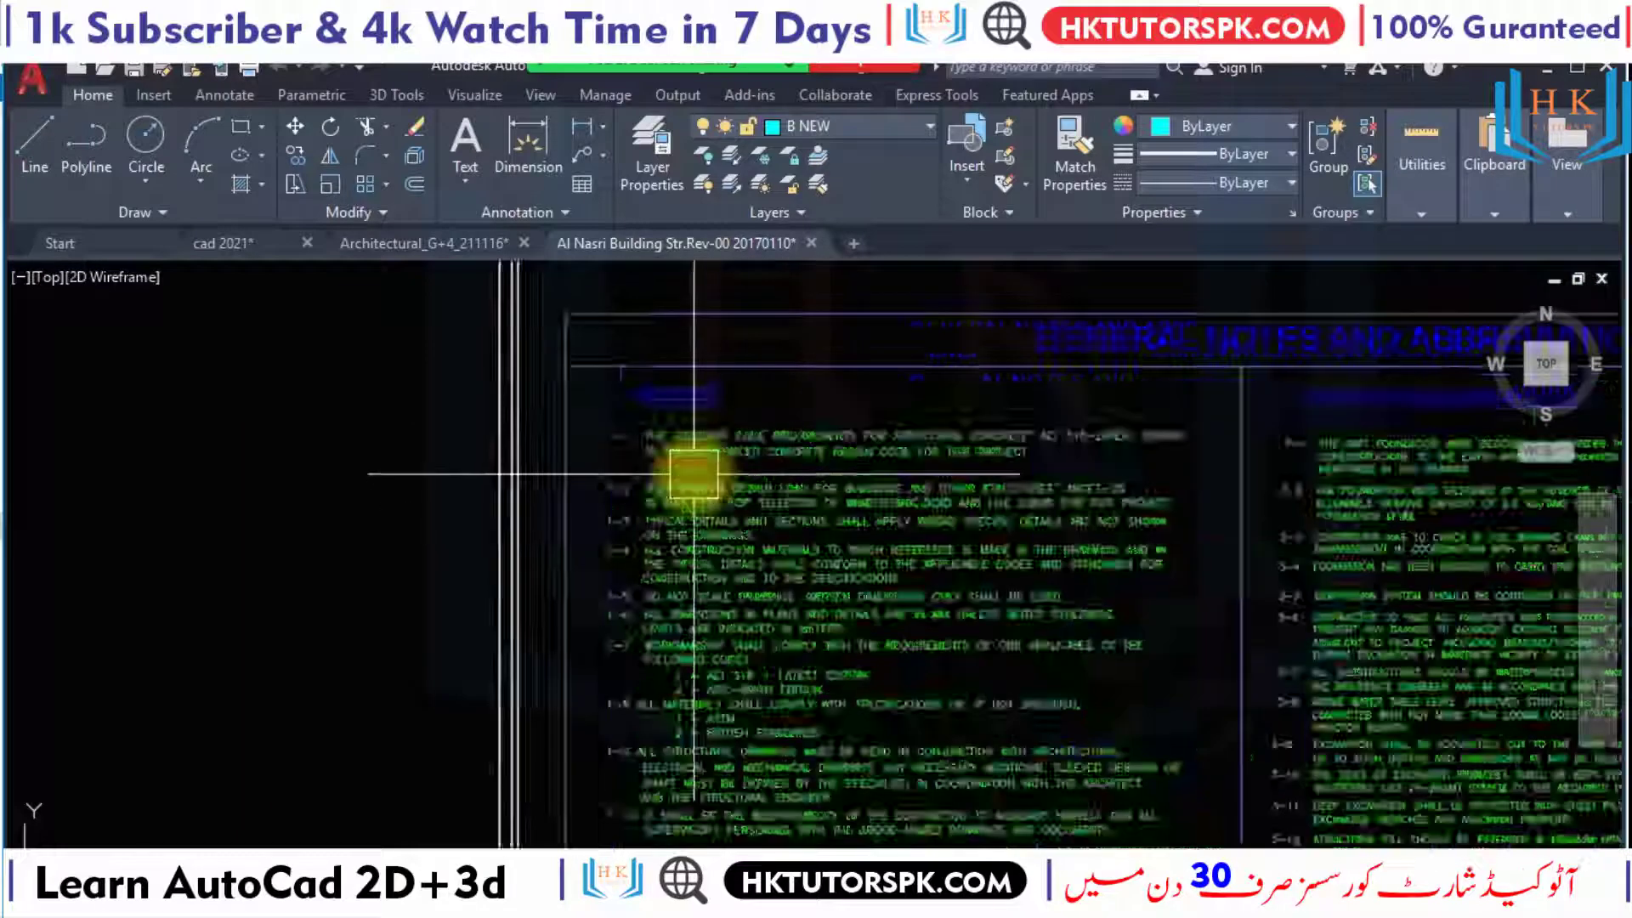
scroll(693, 473, "up", 3)
scroll(685, 476, "up", 1)
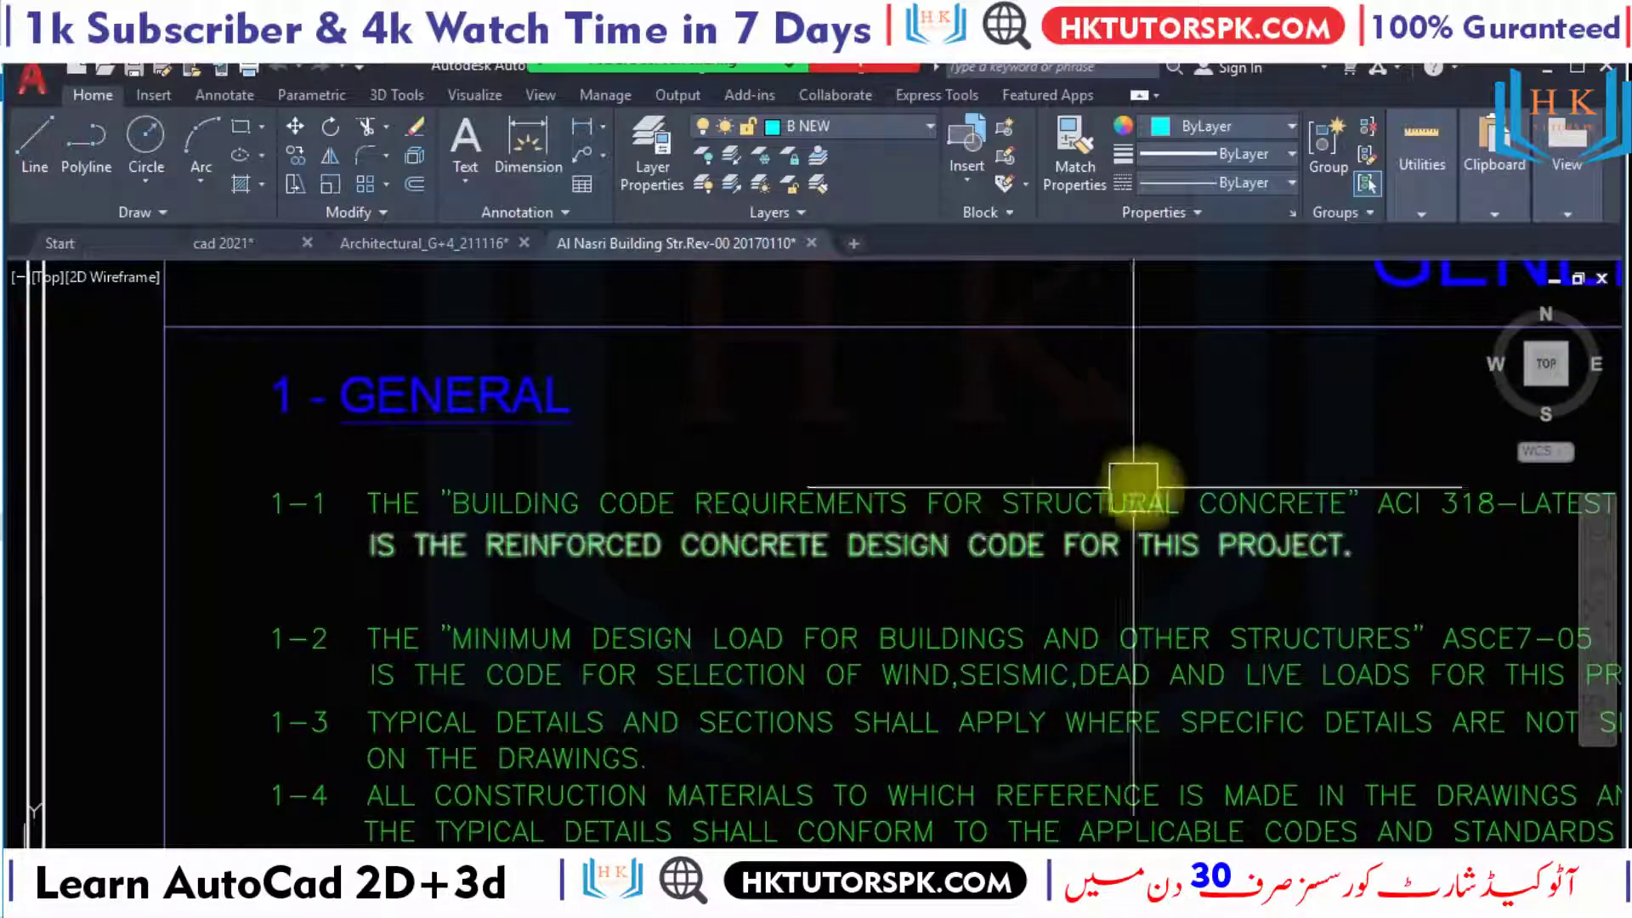
scroll(1133, 487, "down", 1)
middle_click_drag(976, 484, 710, 510)
scroll(991, 583, "up", 2)
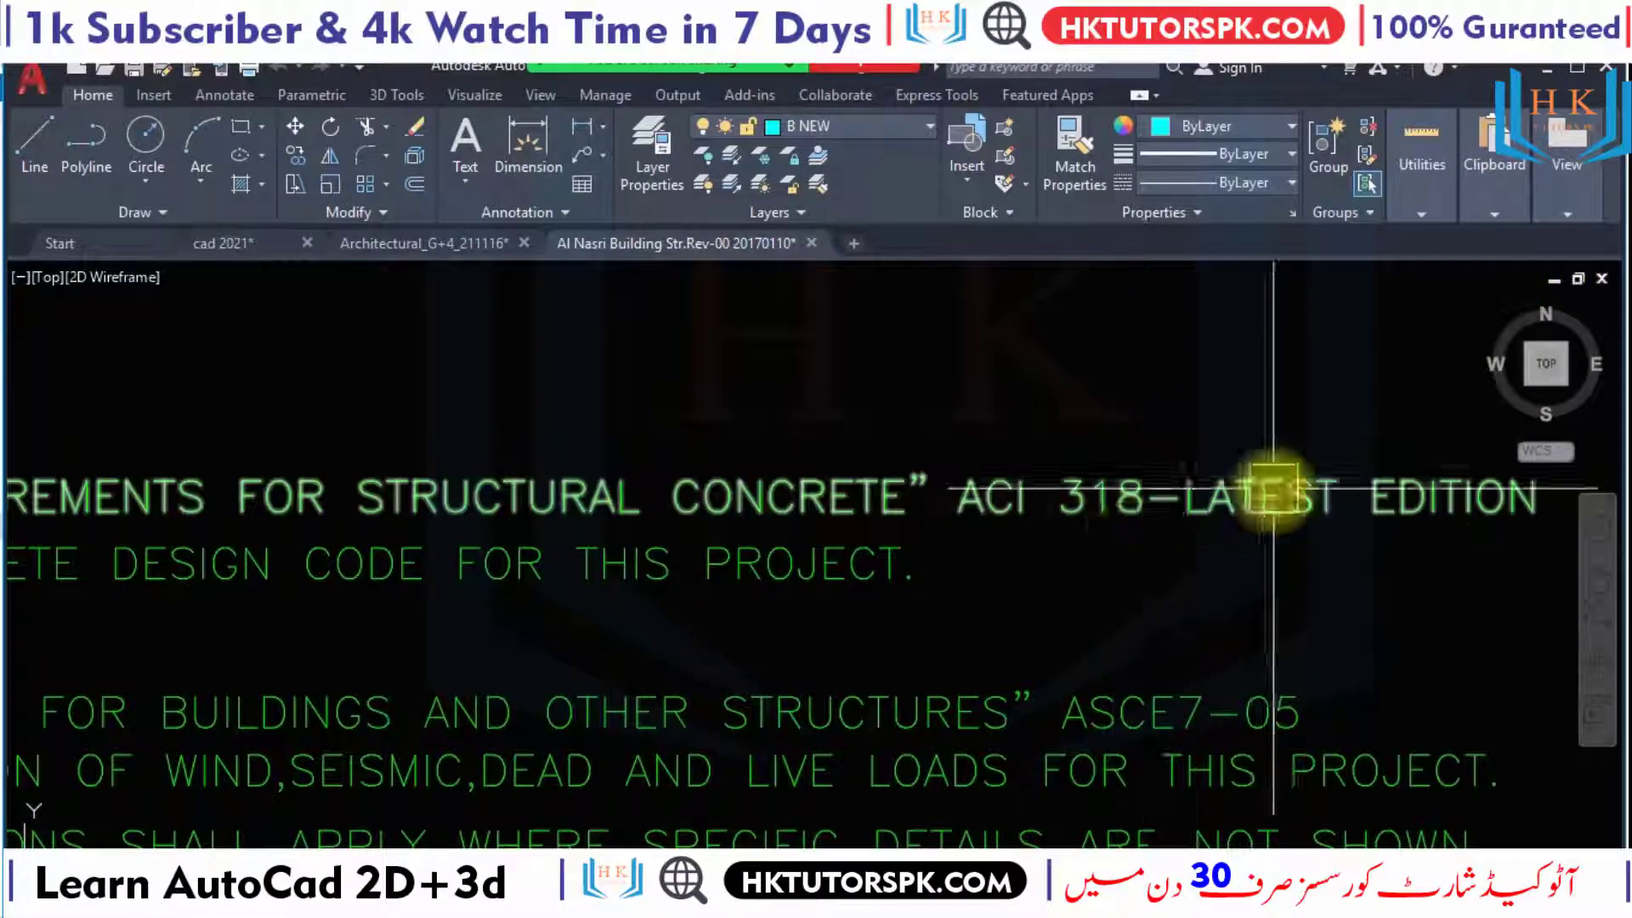
scroll(1271, 486, "down", 2)
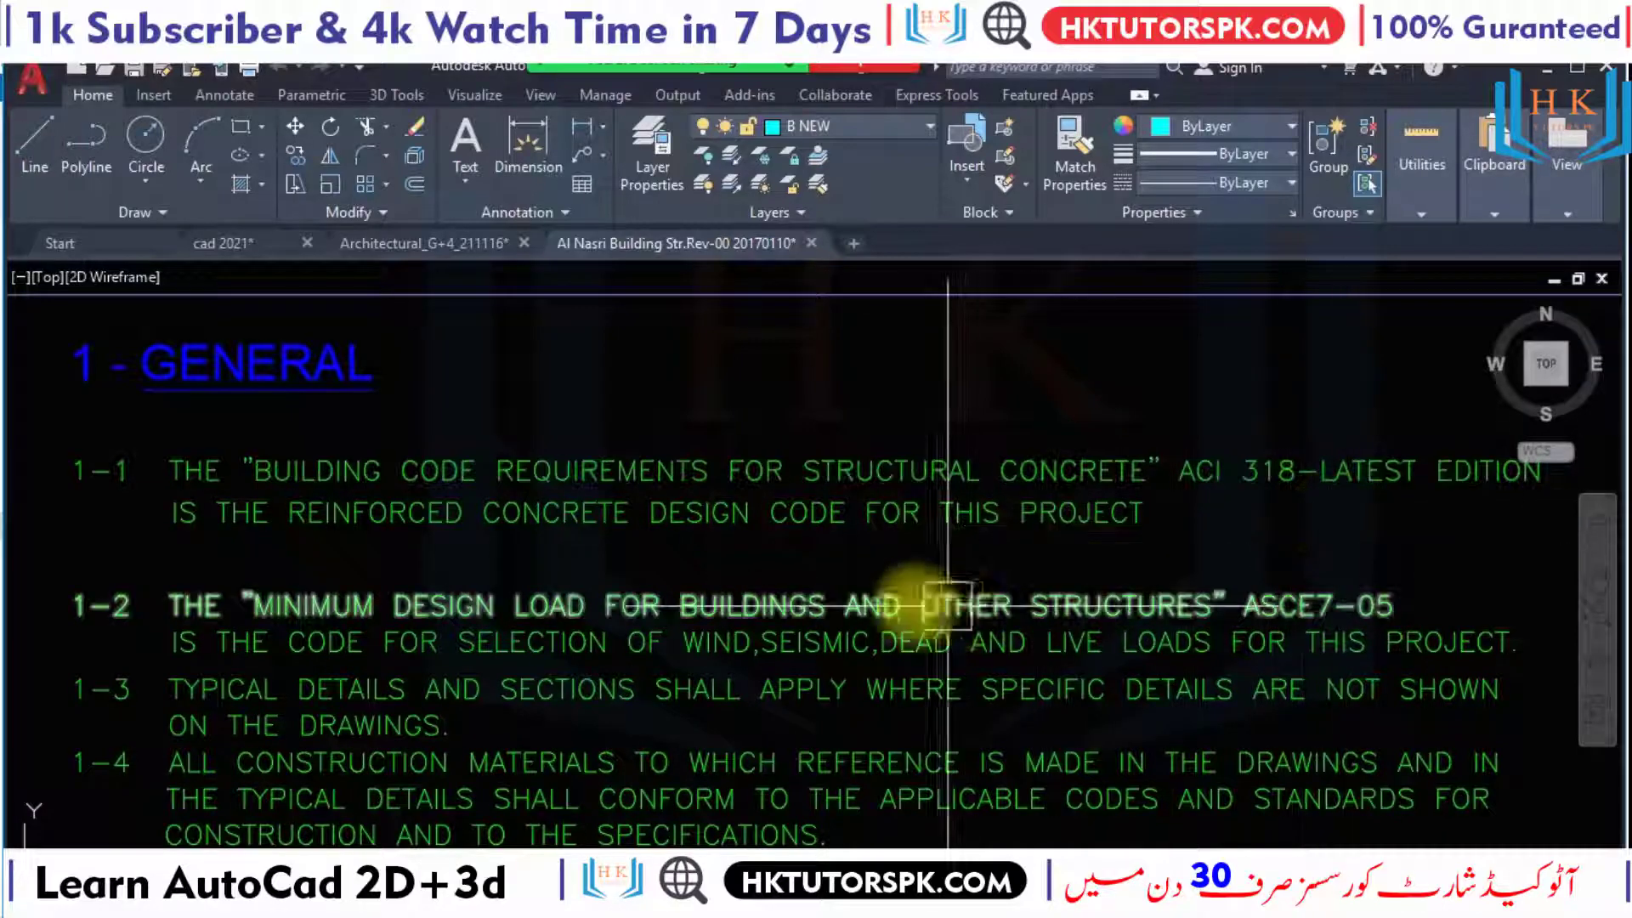
Read general notes 1-5, 1-6 and 7-2 covering ASCE7-05 and concrete strengths.
middle_click_drag(247, 633, 244, 533)
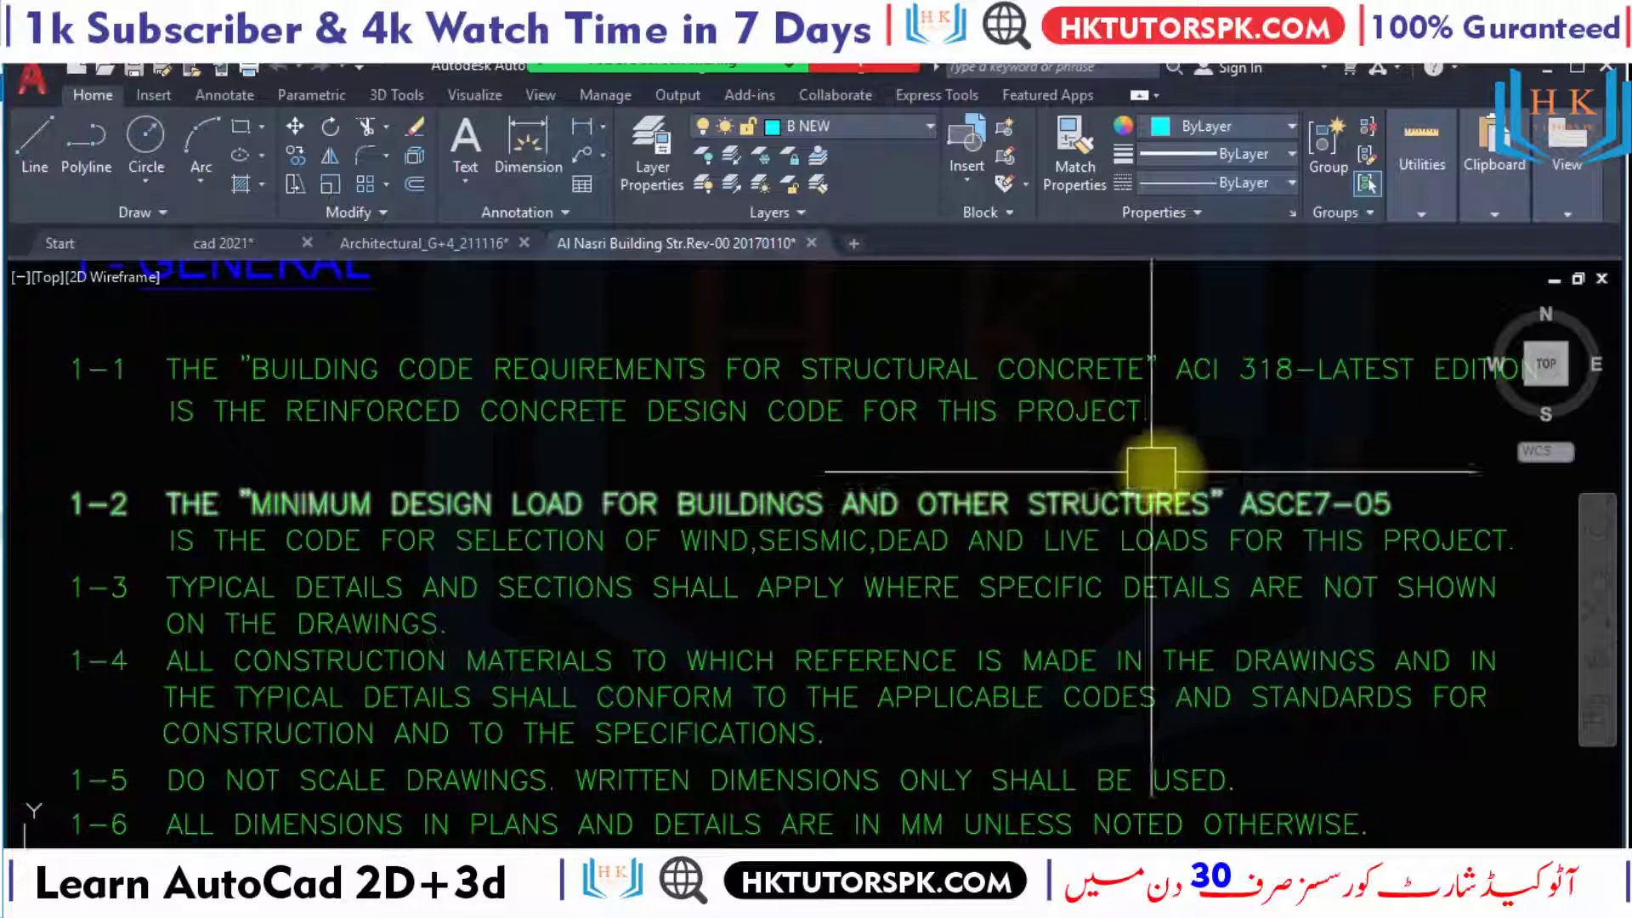
scroll(1402, 510, "up", 2)
scroll(1139, 494, "up", 2)
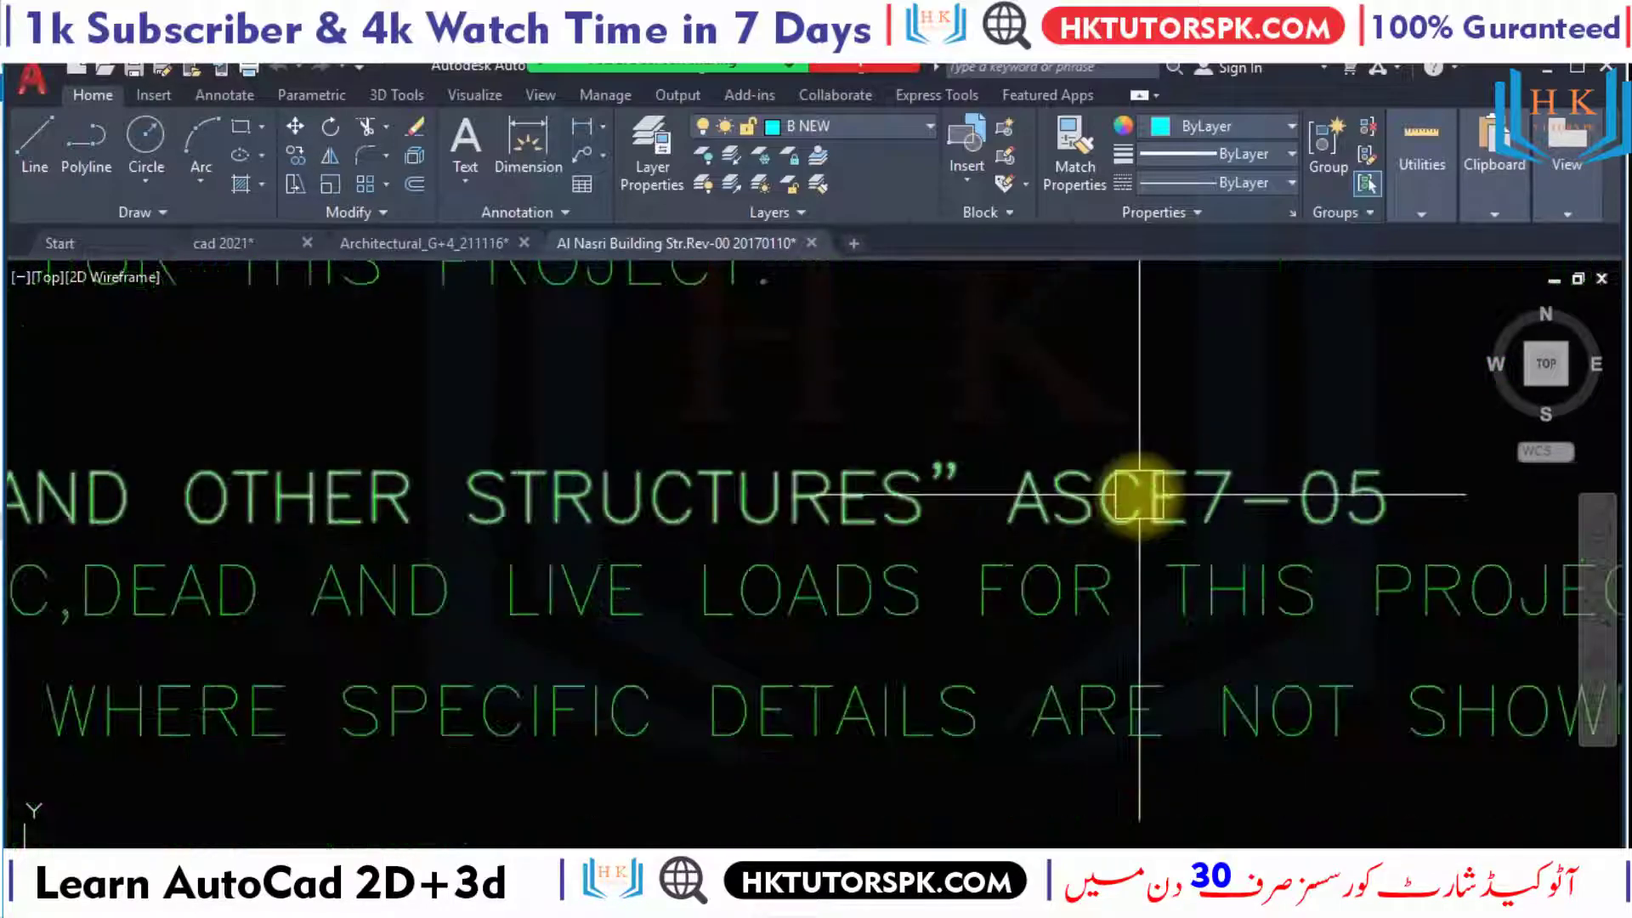
scroll(1311, 507, "down", 2)
scroll(1241, 521, "down", 3)
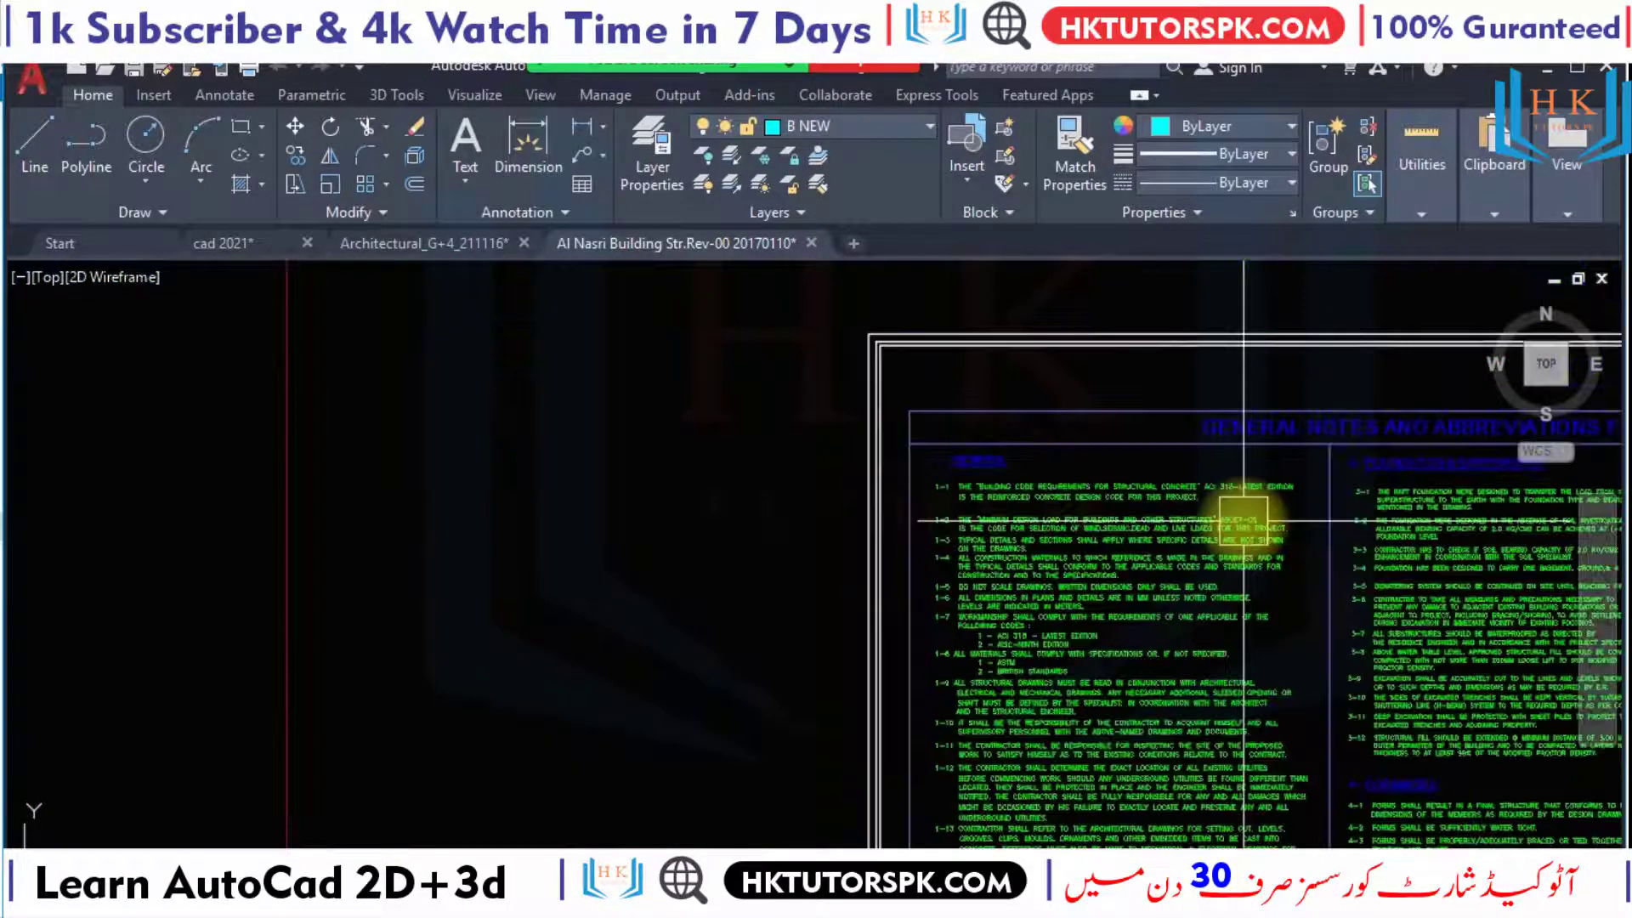
scroll(875, 463, "up", 2)
scroll(1086, 500, "up", 1)
scroll(892, 546, "up", 2)
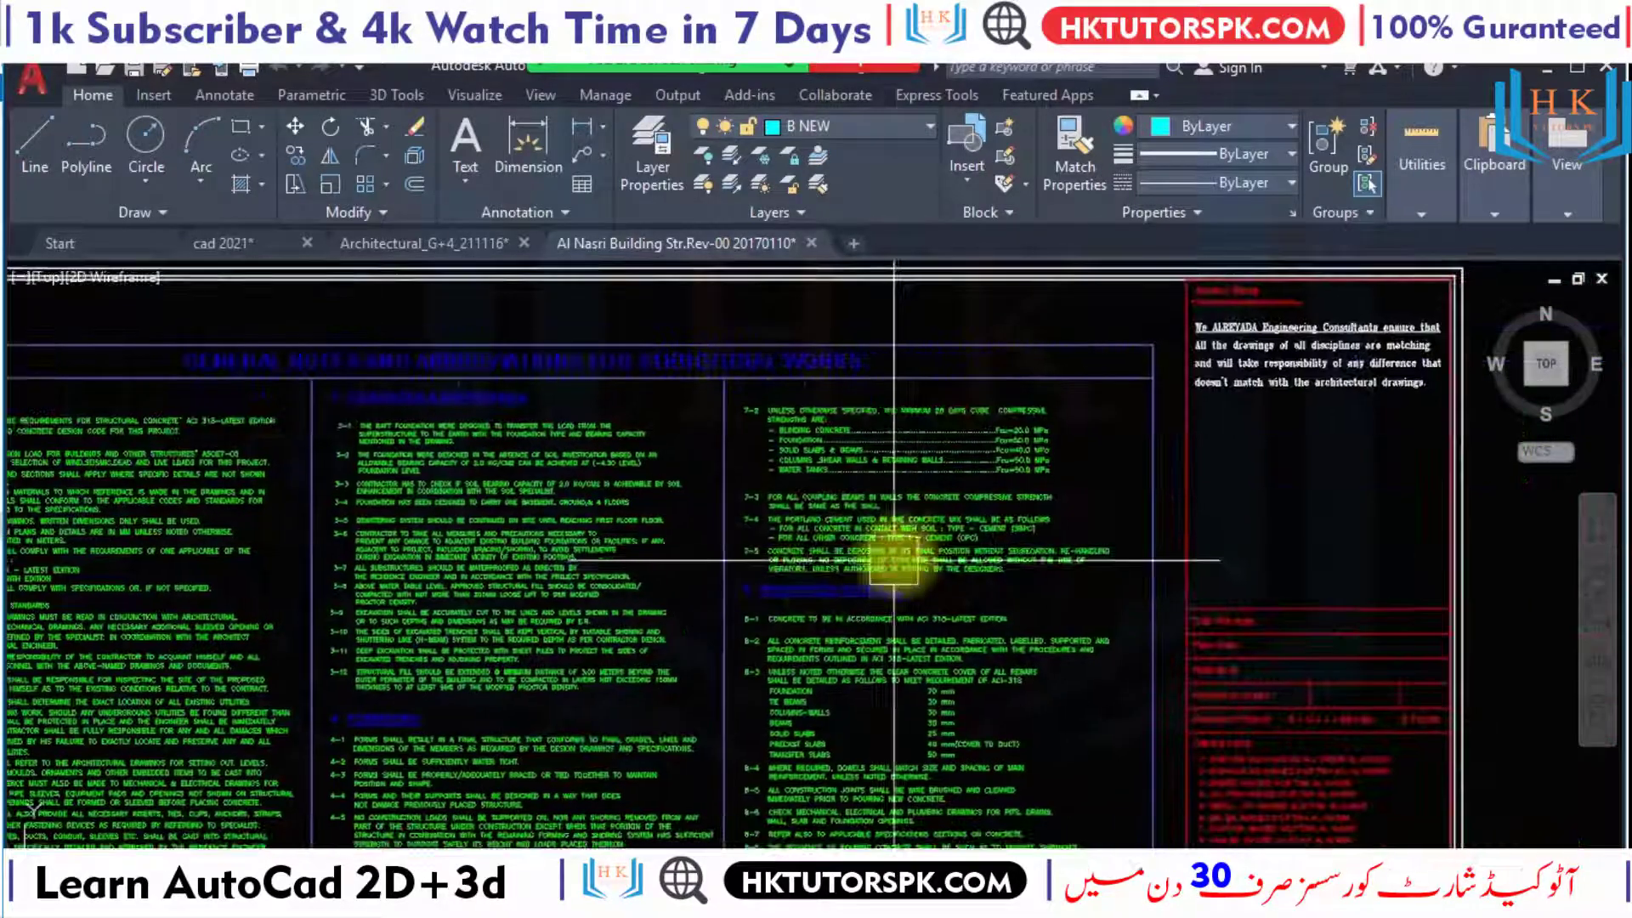
scroll(966, 445, "up", 2)
scroll(1097, 411, "up", 1)
scroll(666, 399, "up", 3)
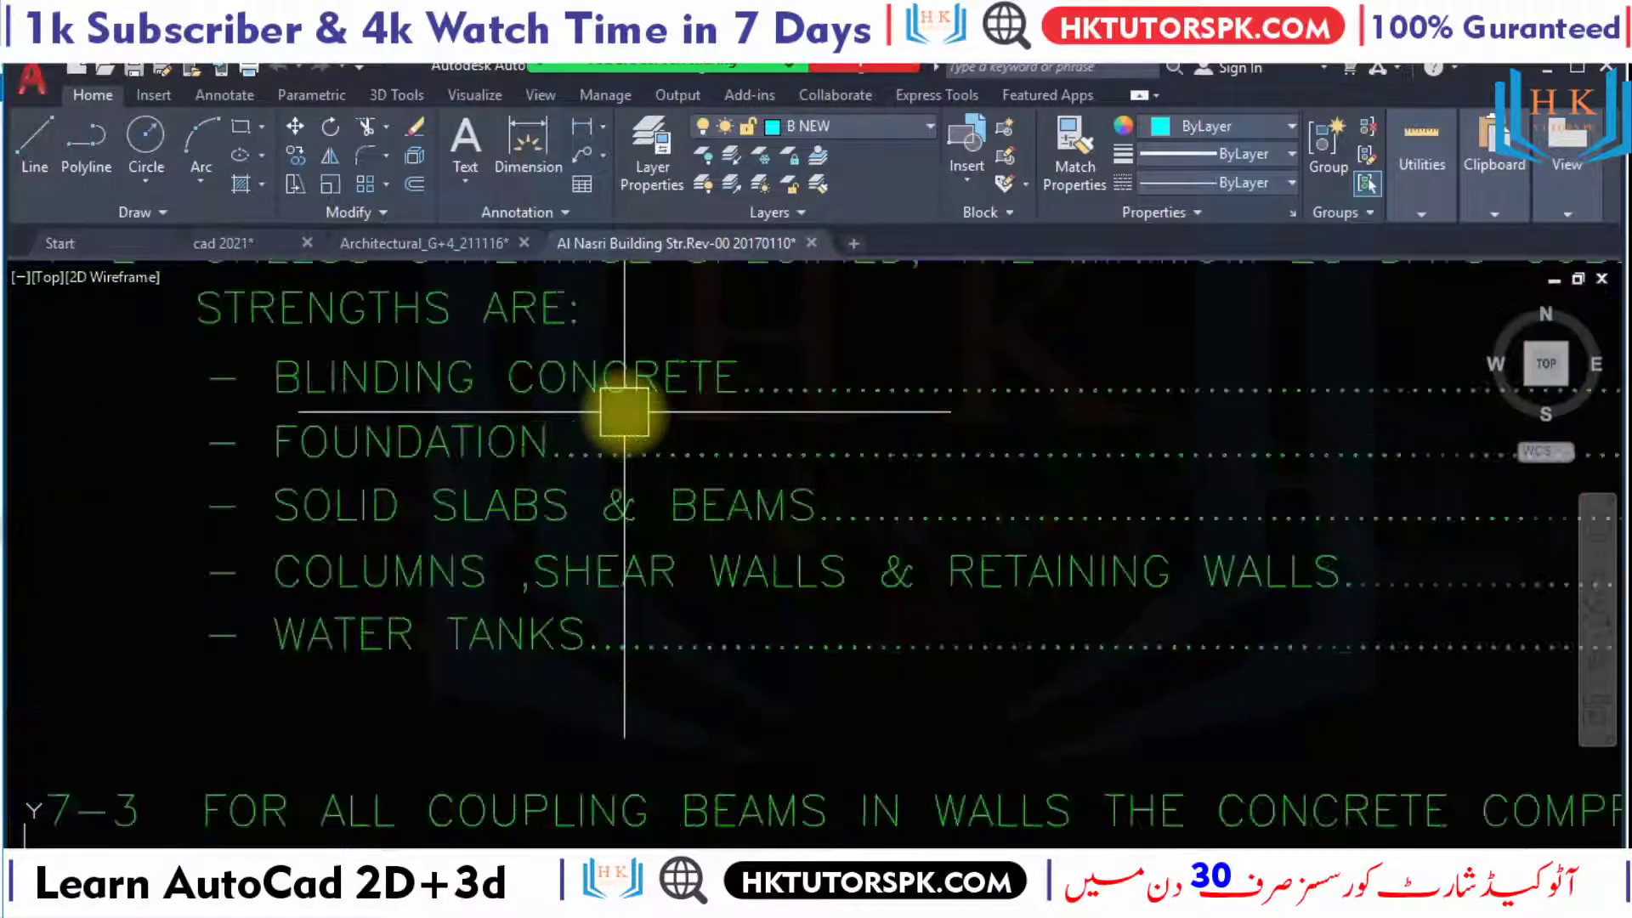
scroll(636, 407, "down", 3)
scroll(700, 430, "down", 3)
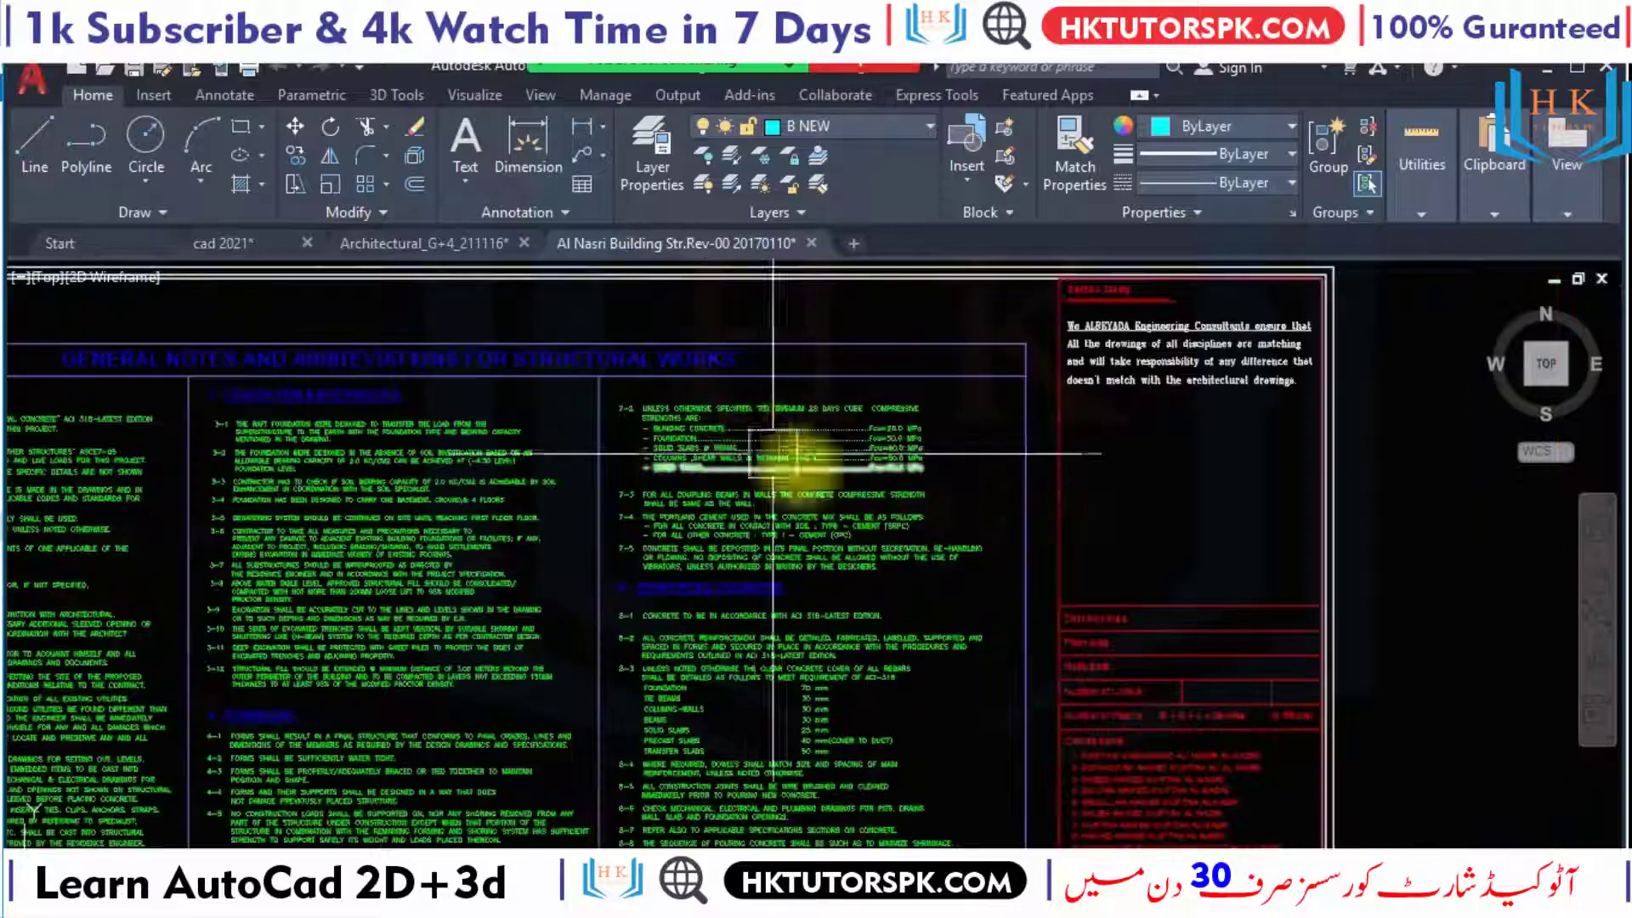
scroll(794, 467, "down", 2)
scroll(947, 667, "down", 3)
Zoom out and bring the punching shear detail sheet into view.
scroll(1173, 498, "up", 3)
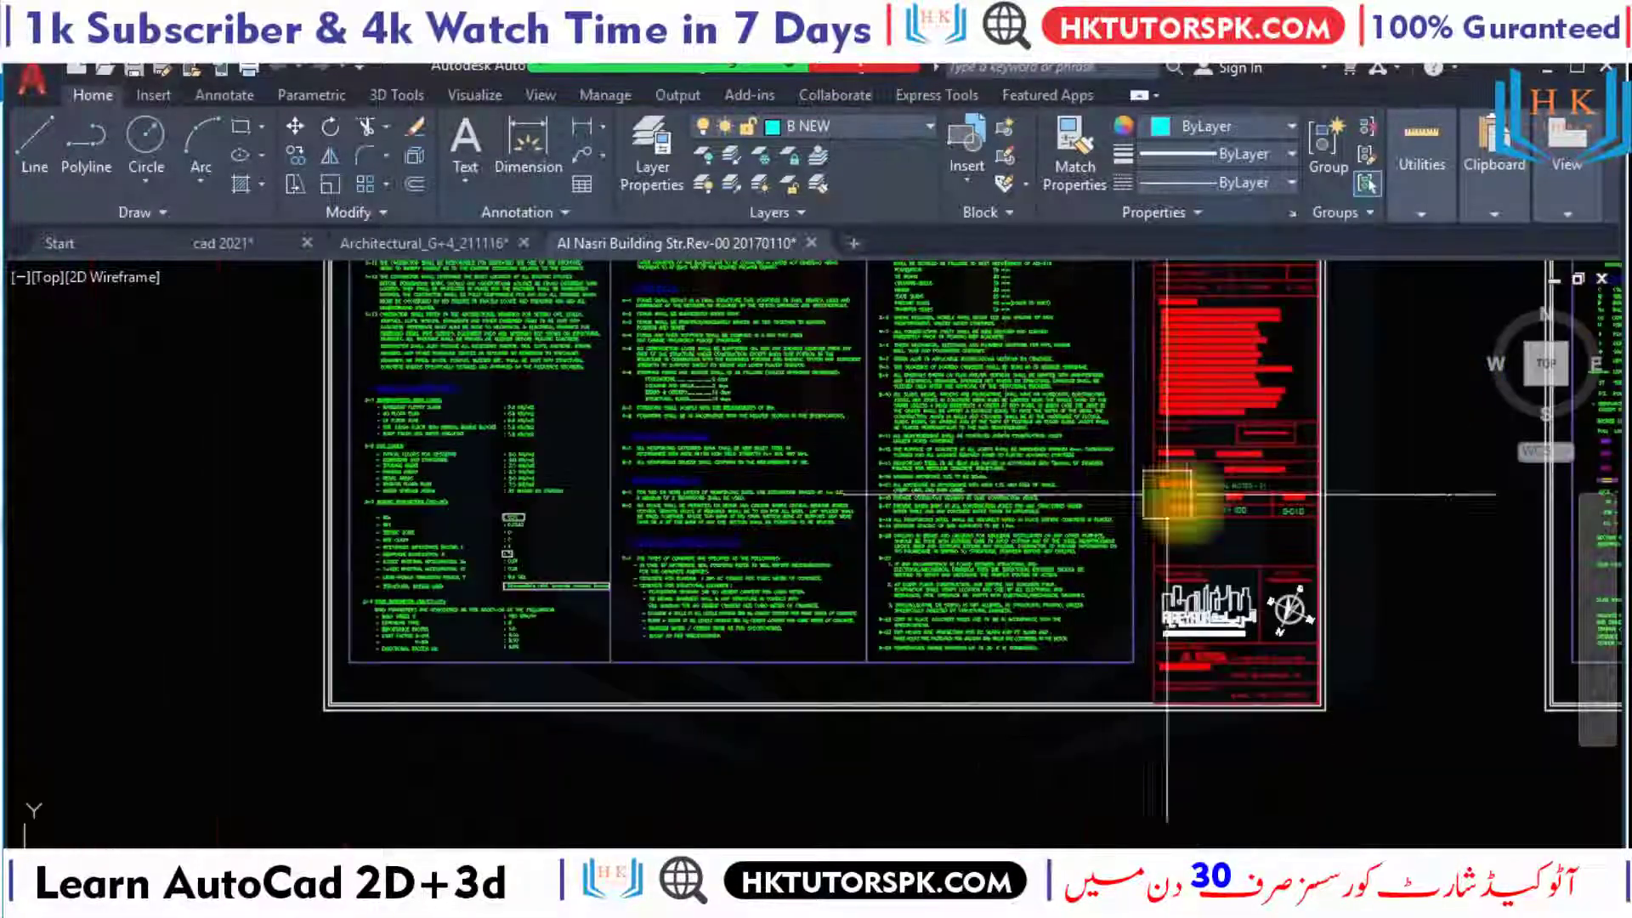
scroll(1320, 625, "up", 5)
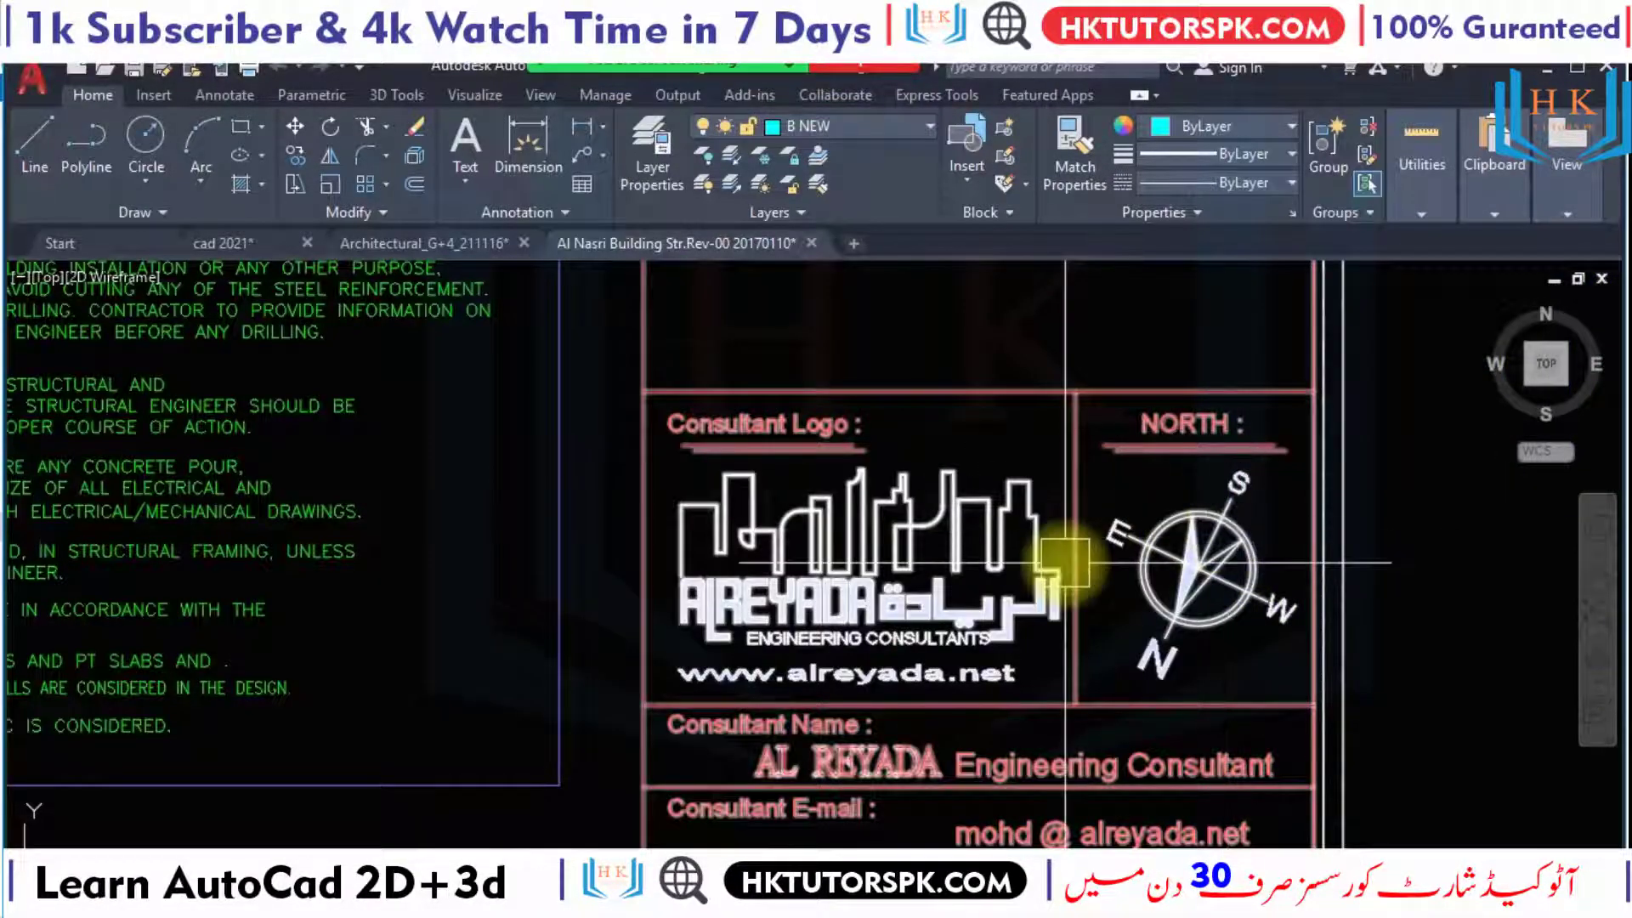
scroll(1065, 562, "down", 5)
scroll(939, 583, "down", 3)
middle_click_drag(1129, 575, 574, 737)
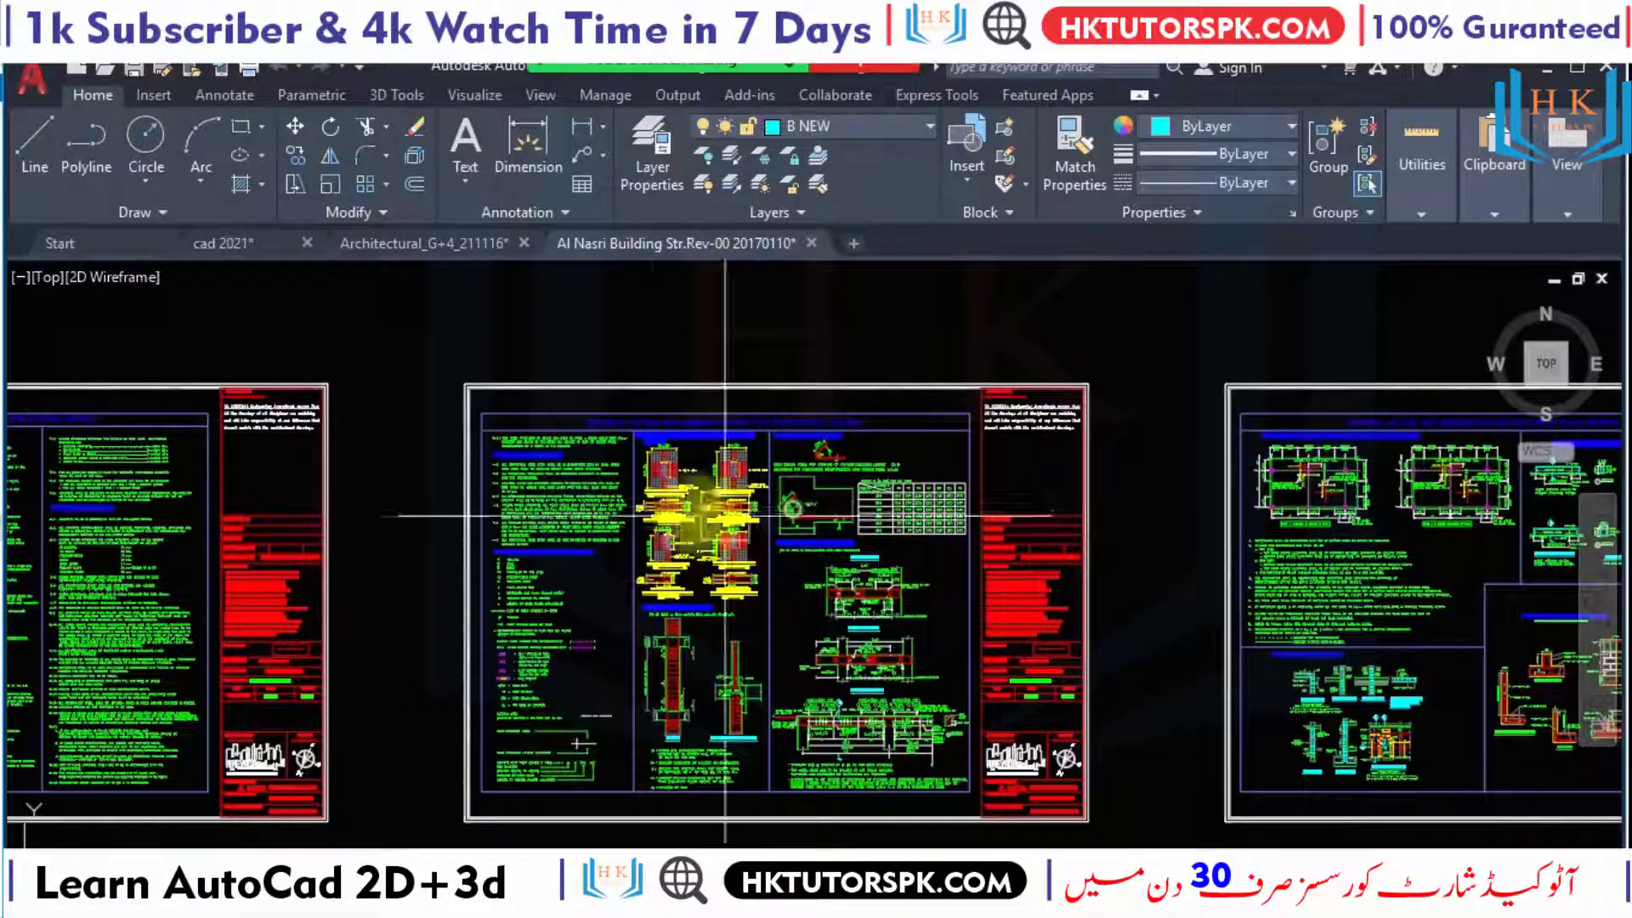
Review the lower punching shear details and beam elevations.
scroll(725, 515, "up", 4)
scroll(747, 400, "up", 3)
scroll(929, 408, "up", 2)
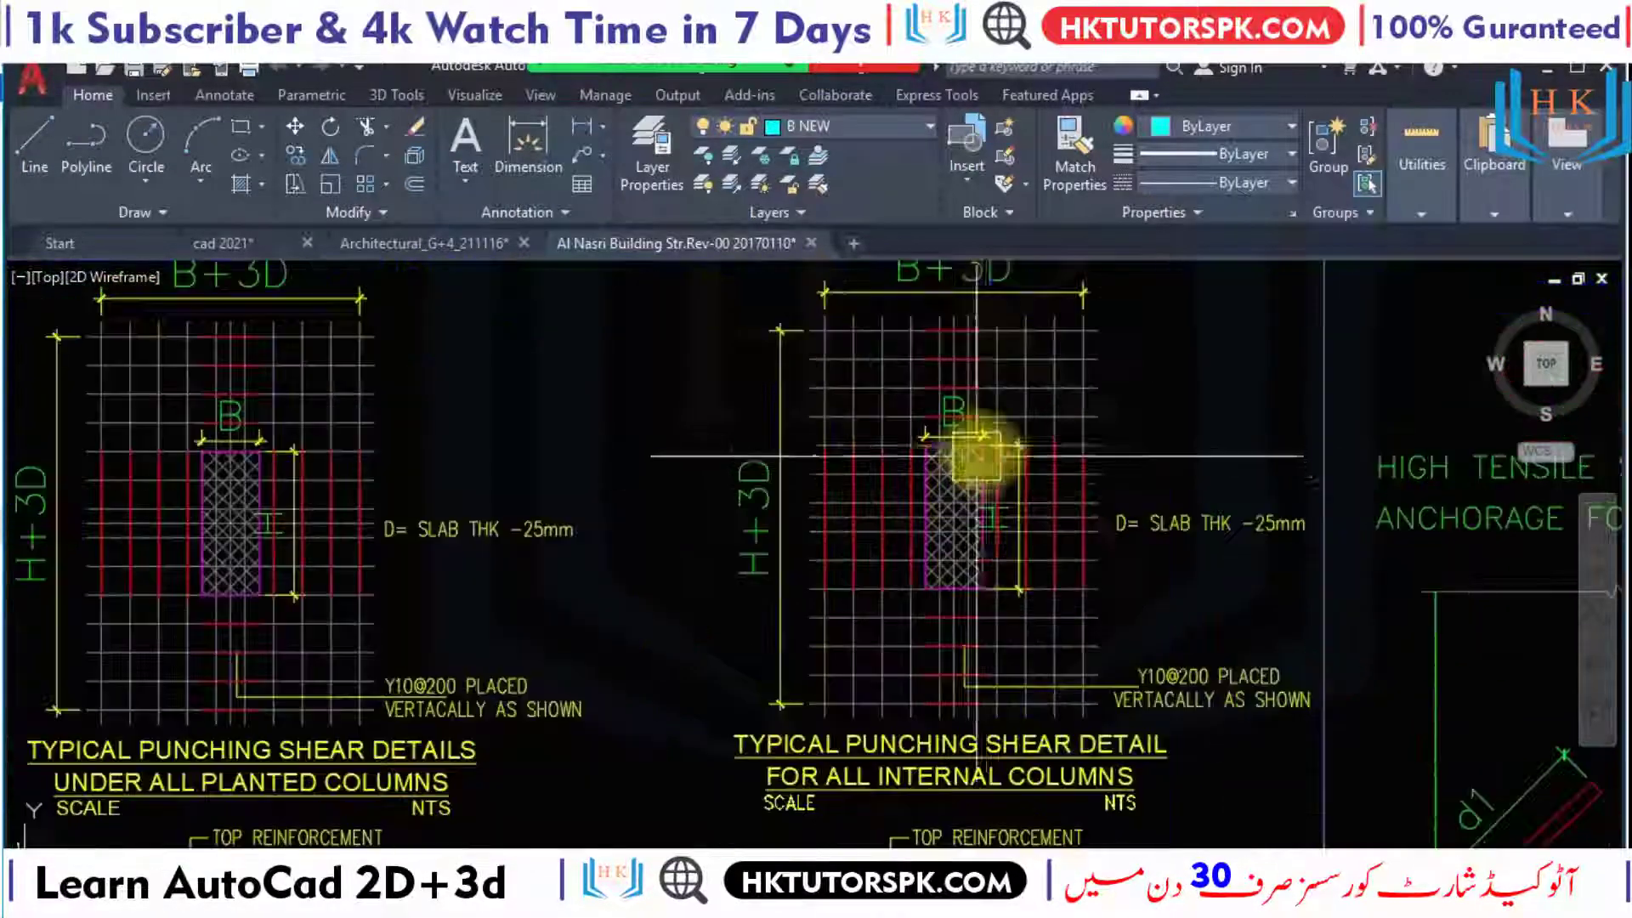
scroll(1020, 416, "up", 2)
scroll(977, 466, "down", 4)
scroll(957, 484, "down", 2)
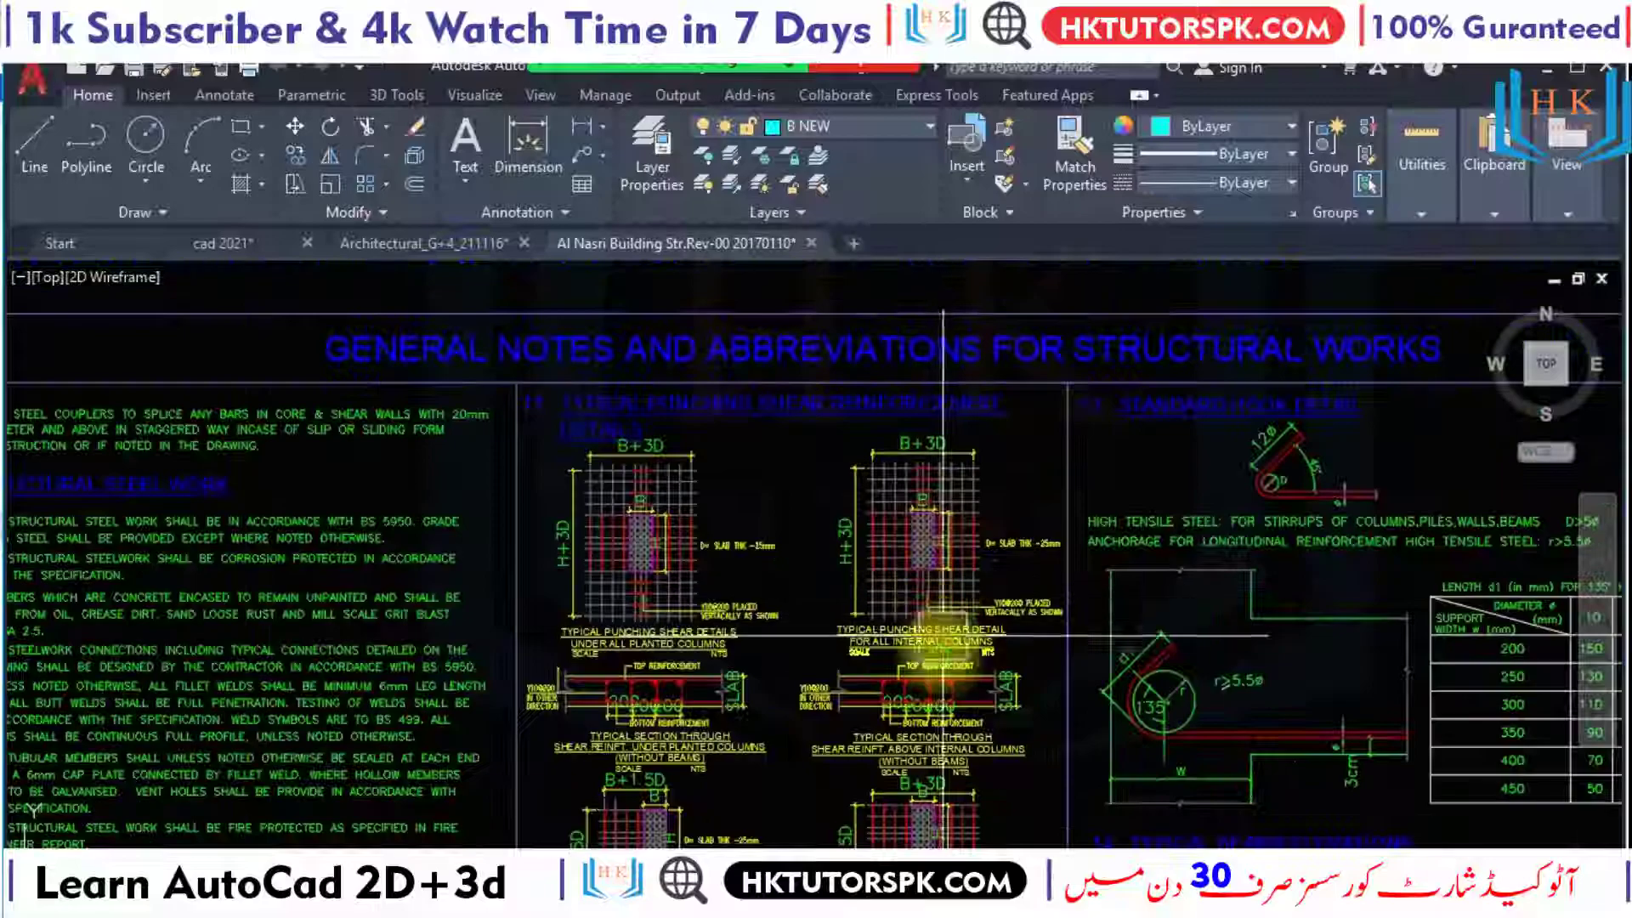
middle_click_drag(943, 633, 891, 416)
scroll(890, 416, "up", 1)
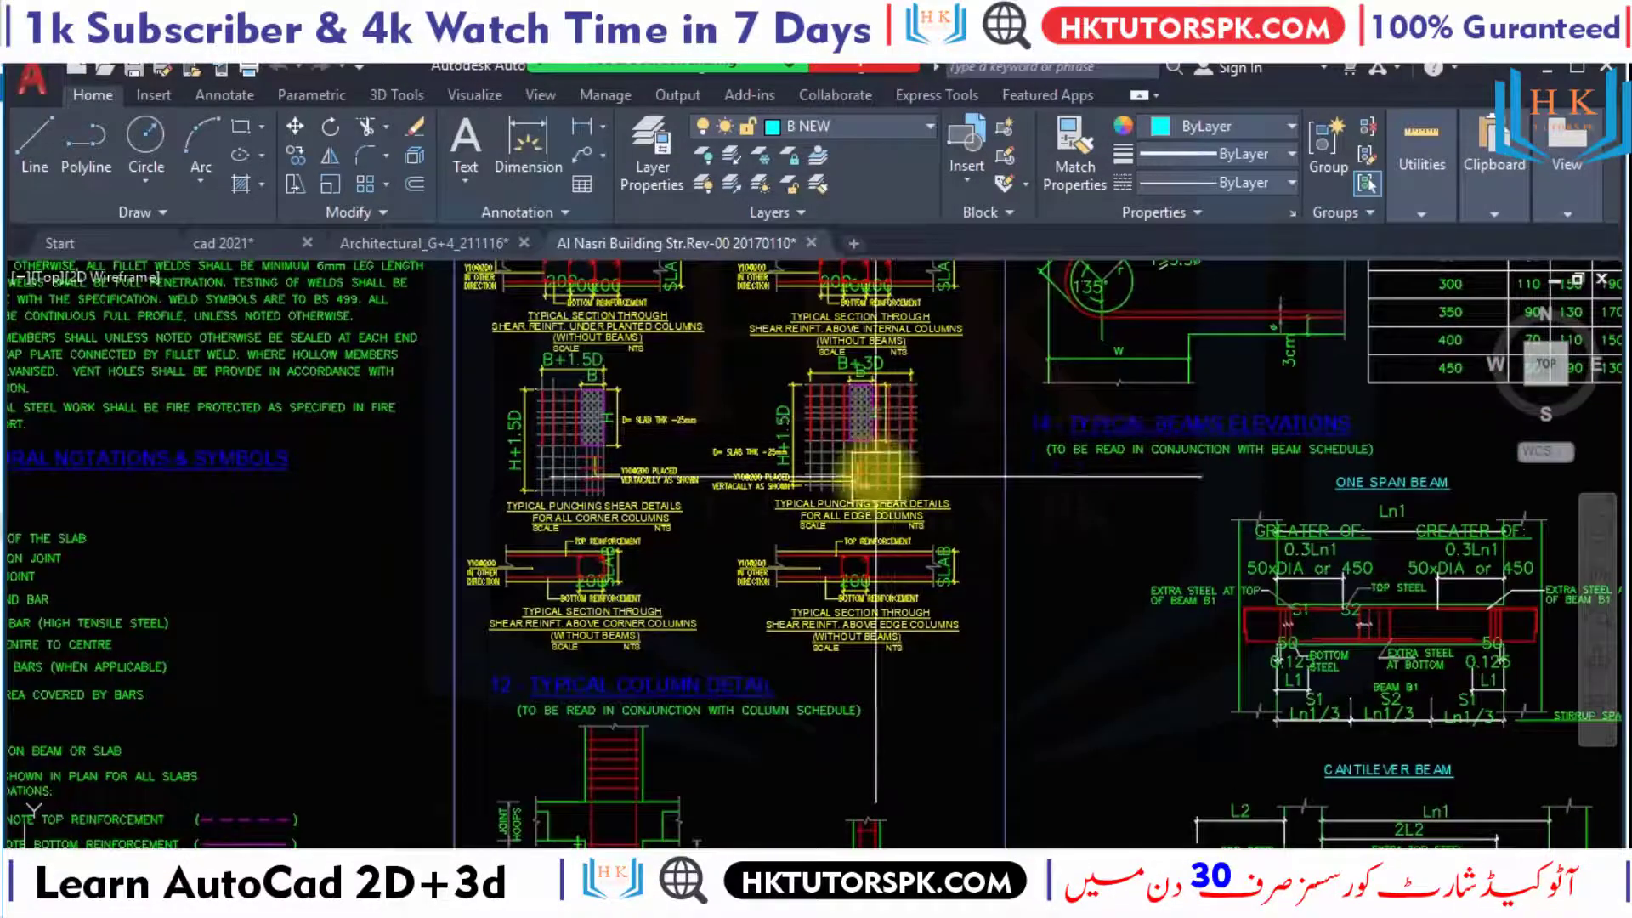
scroll(954, 565, "up", 2)
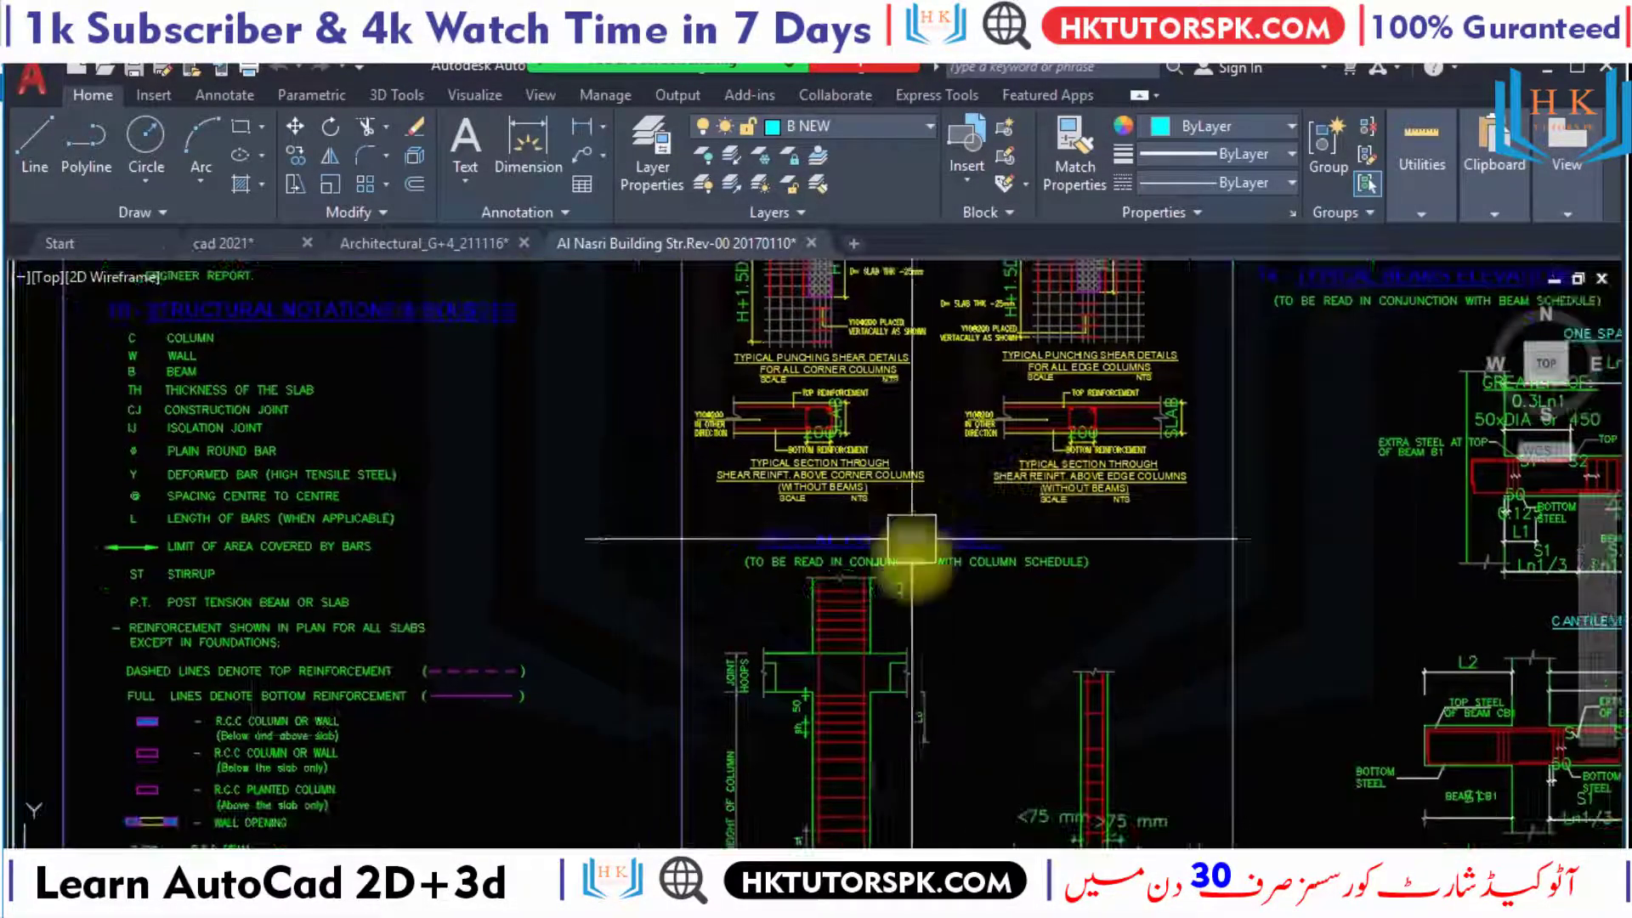
scroll(931, 643, "down", 2)
Zoom in on the Typical Column Detail and its top break line.
middle_click_drag(931, 644, 952, 629)
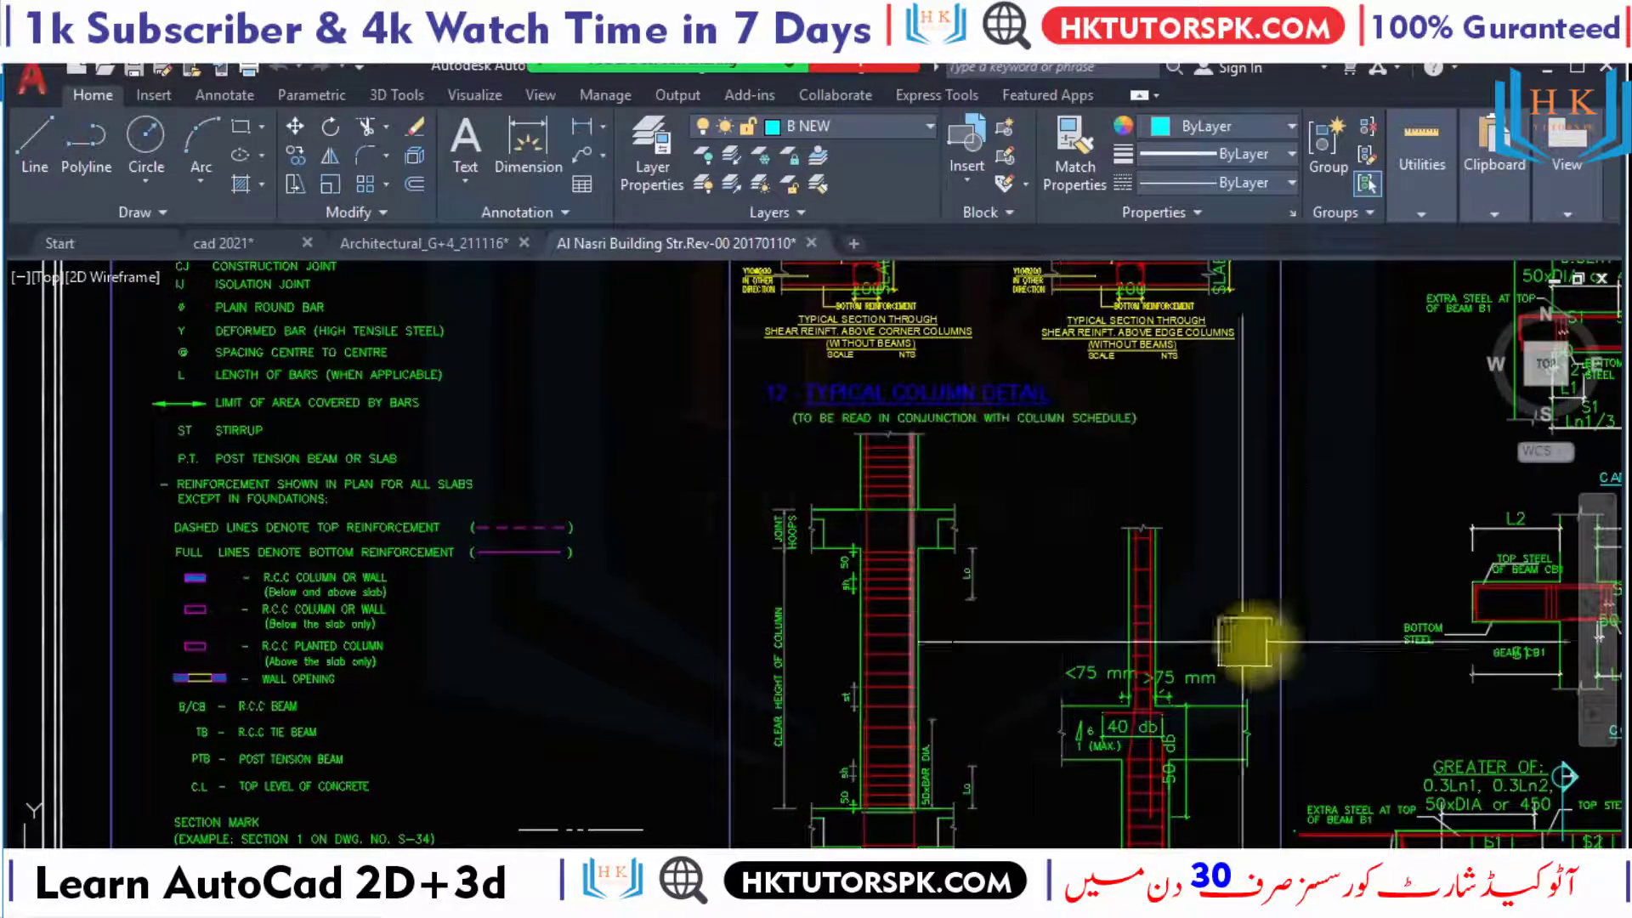
scroll(1244, 642, "up", 4)
scroll(1034, 407, "up", 2)
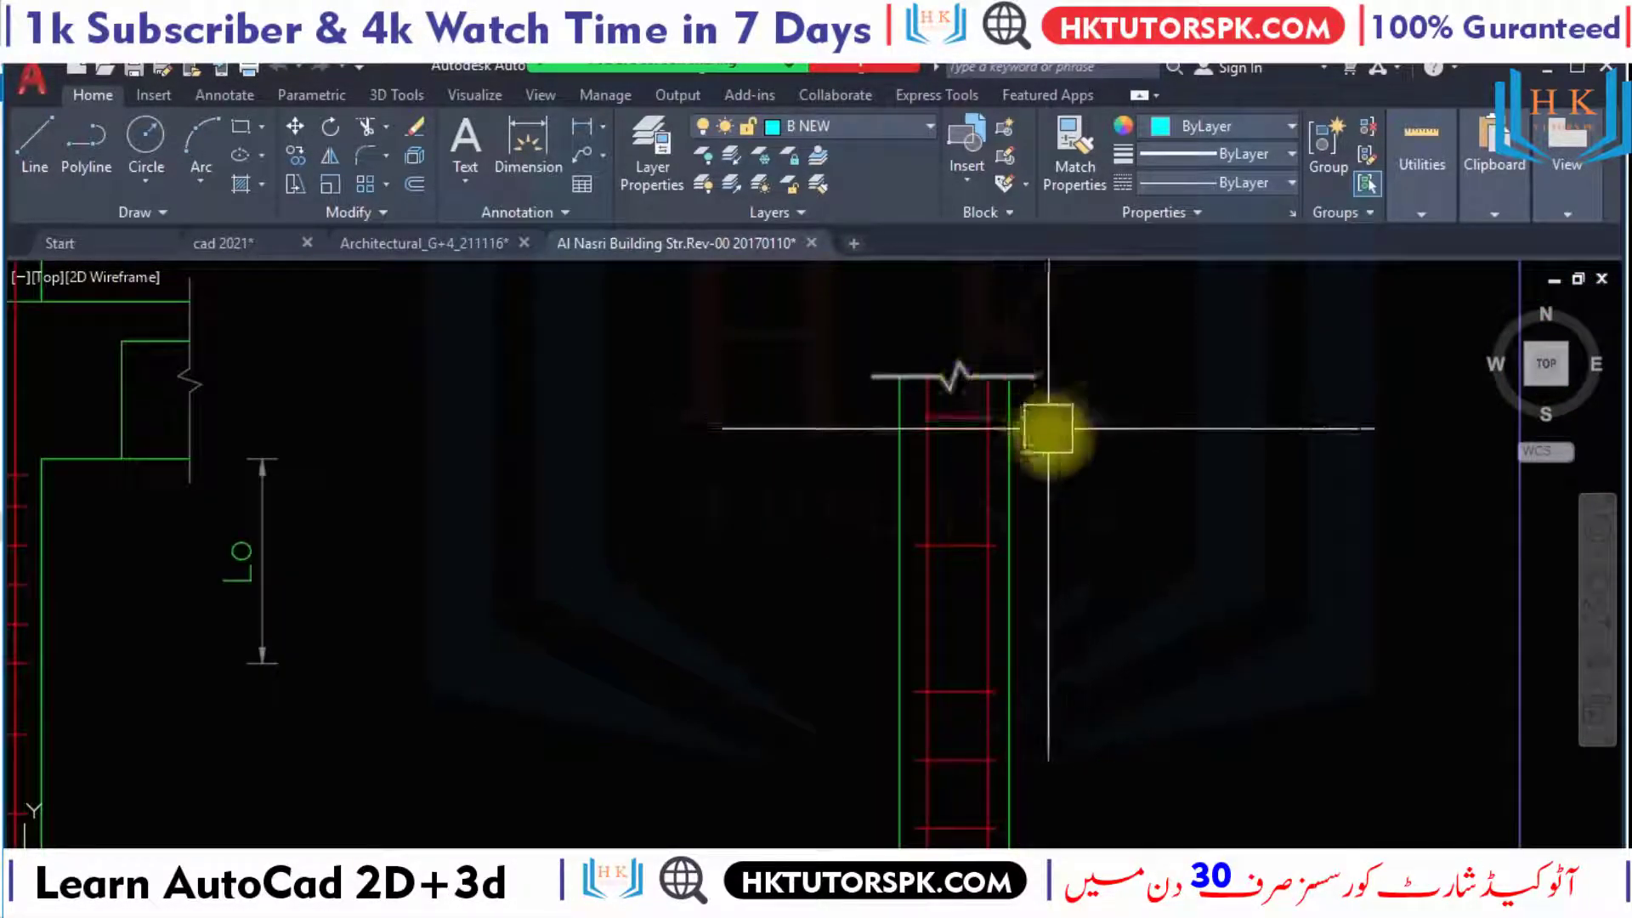
middle_click_drag(1048, 428, 1129, 644)
scroll(1049, 568, "up", 3)
scroll(1038, 521, "up", 5)
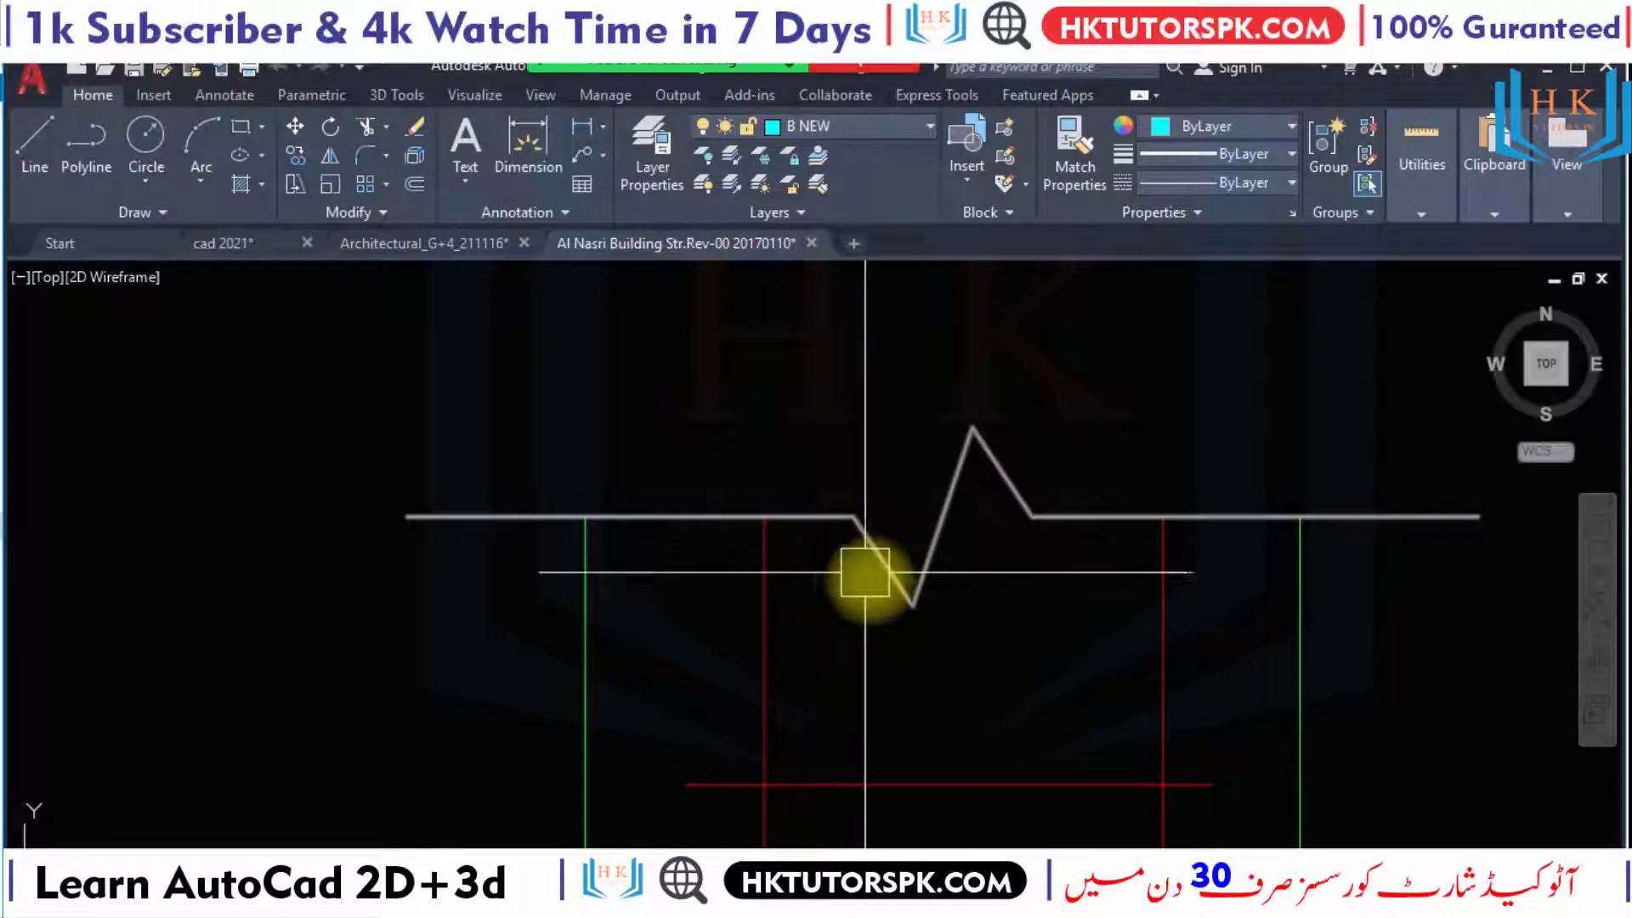
middle_click_drag(943, 502, 940, 620)
scroll(900, 765, "down", 3)
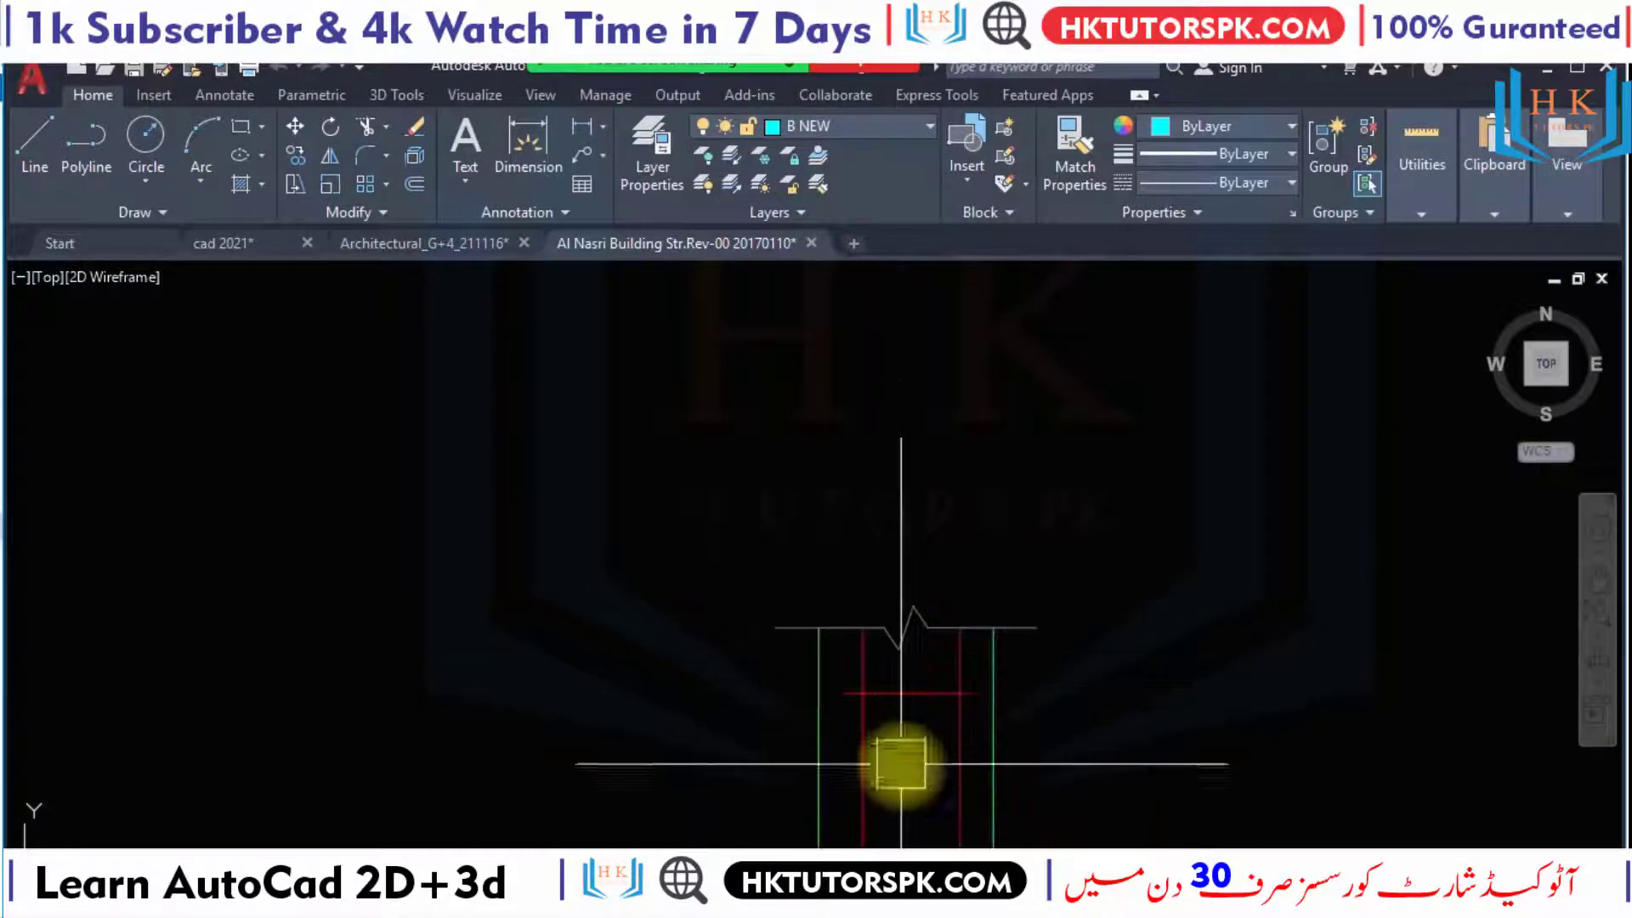
scroll(951, 644, "down", 2)
left_click(937, 428)
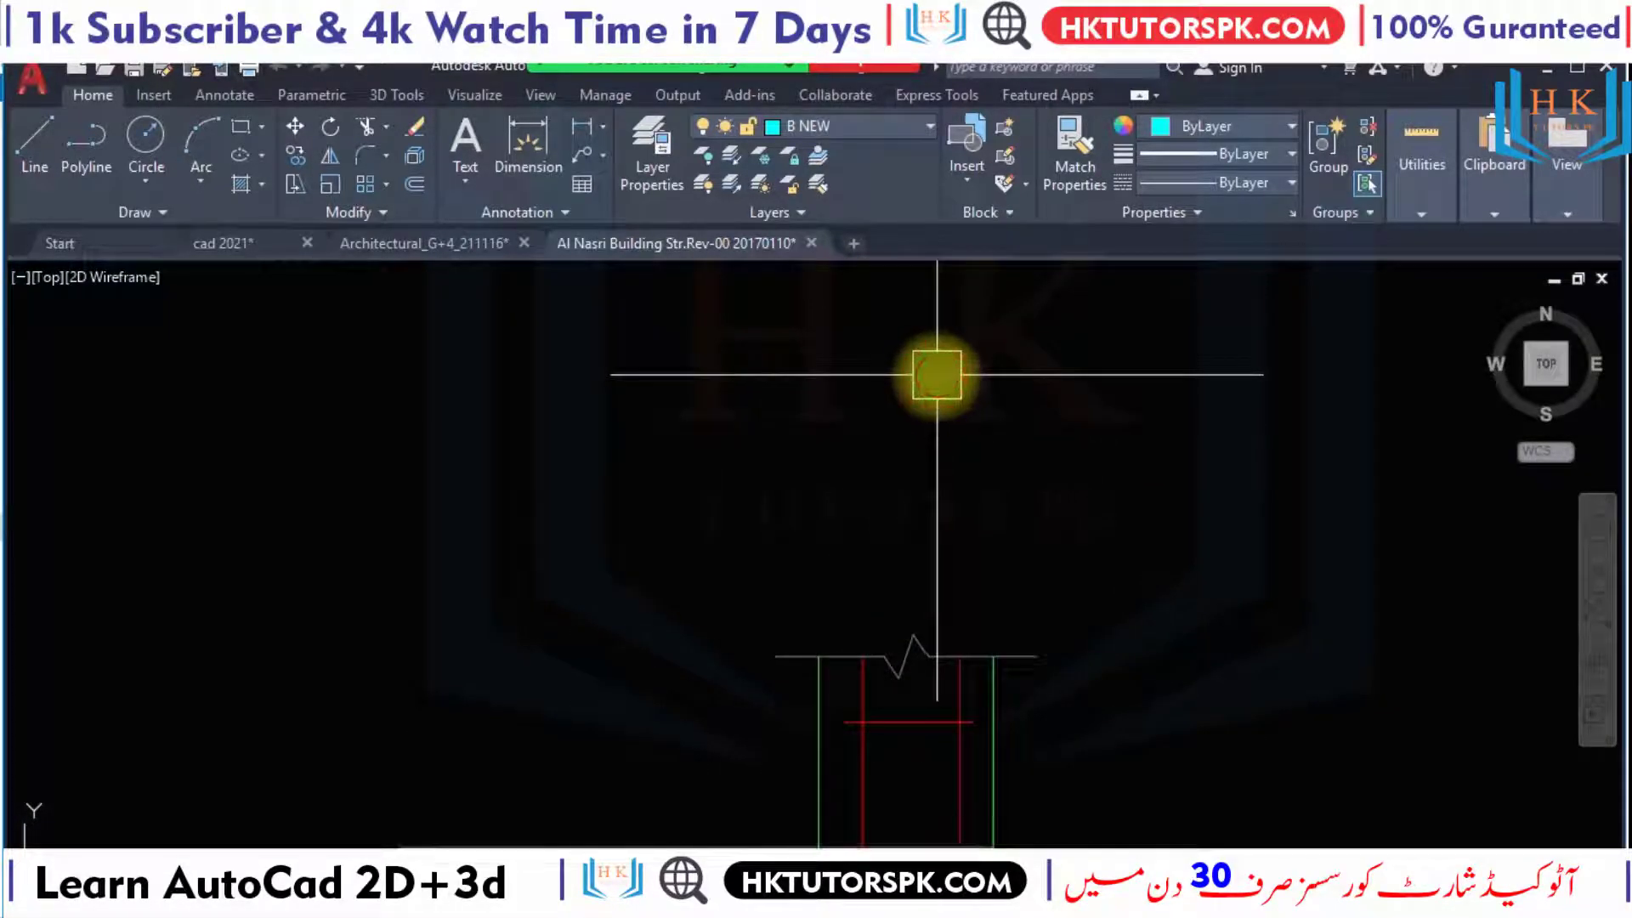
Zoom closer into the column reinforcement, cancelling an accidental selection window.
scroll(936, 437, "up", 2)
scroll(935, 437, "up", 2)
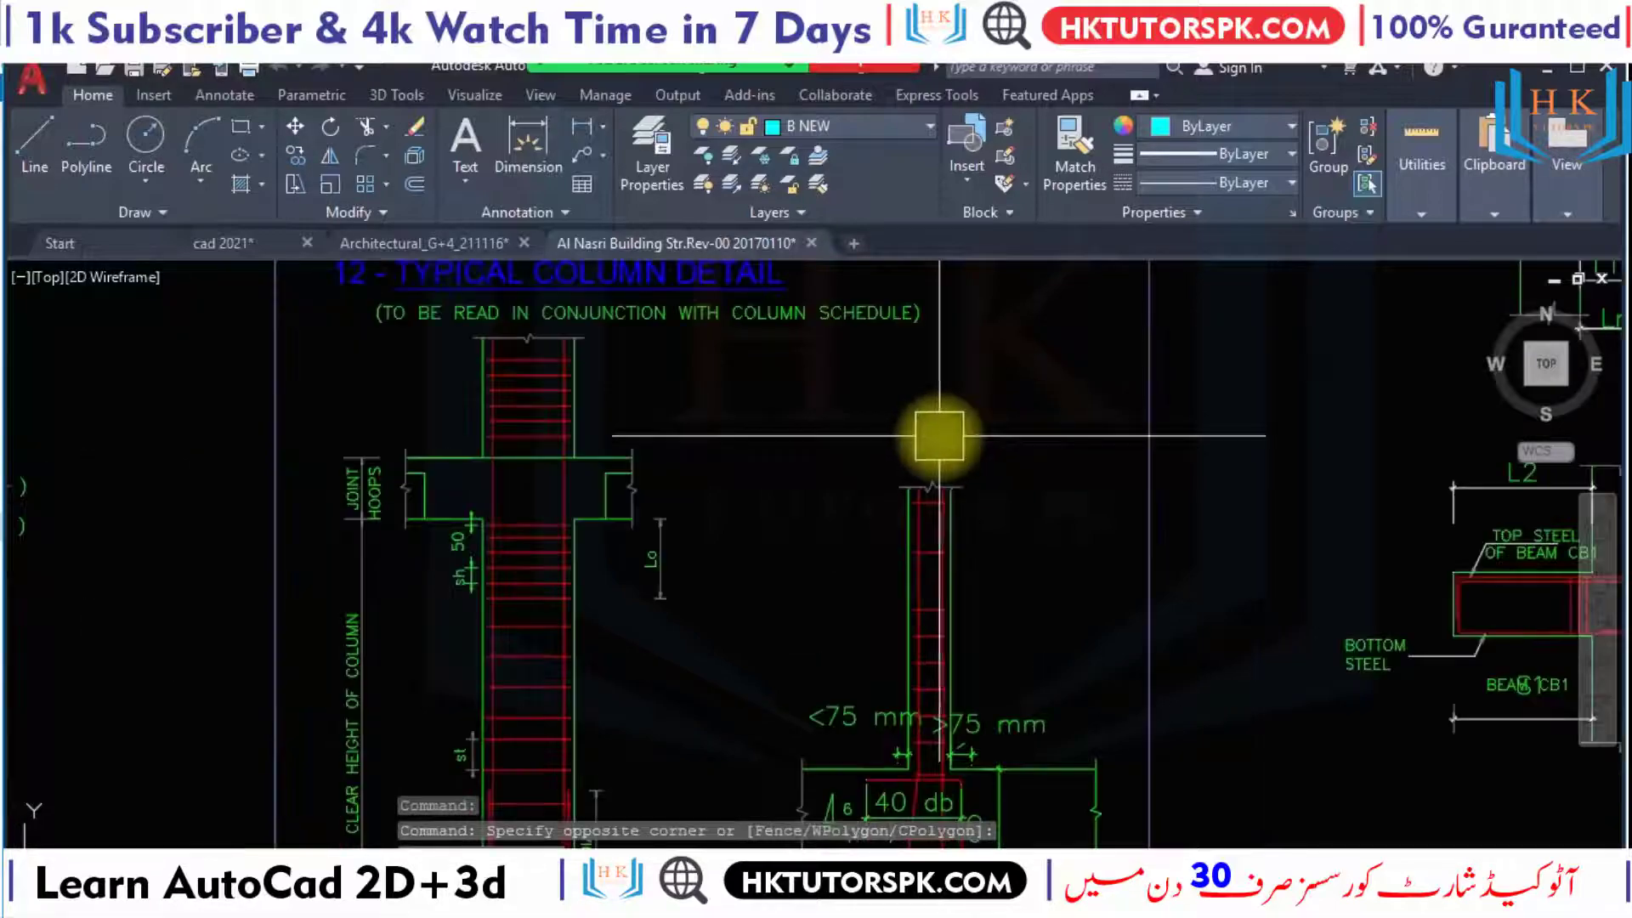
scroll(1042, 534, "up", 2)
scroll(983, 426, "up", 2)
scroll(991, 467, "up", 3)
scroll(991, 383, "up", 2)
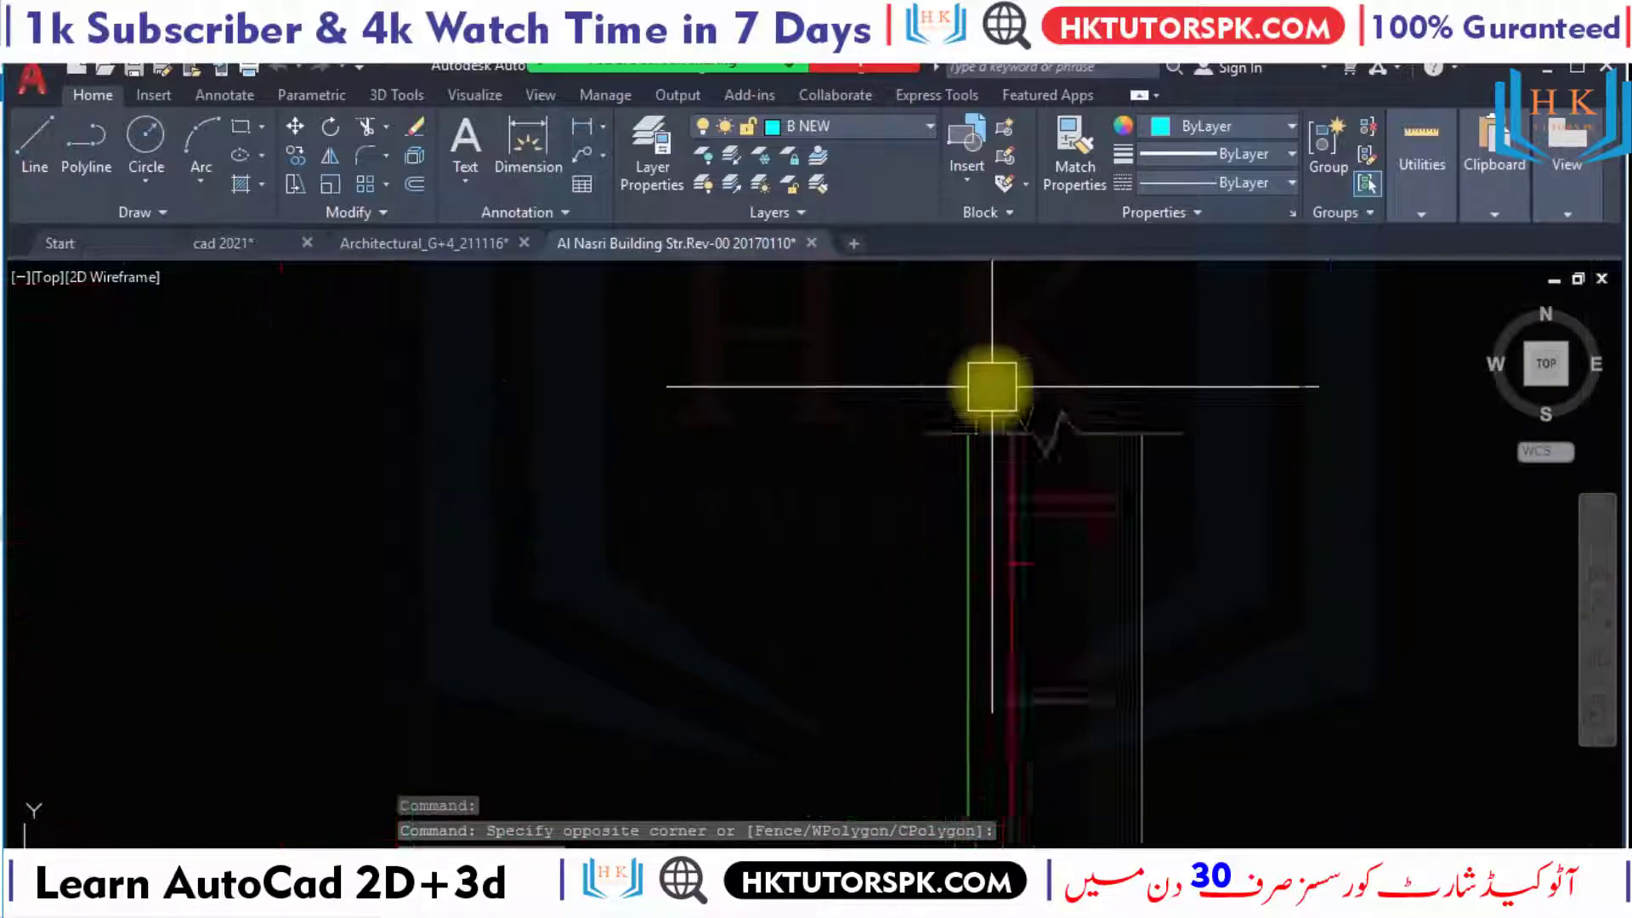
scroll(893, 393, "up", 3)
left_click(892, 393)
key("Escape")
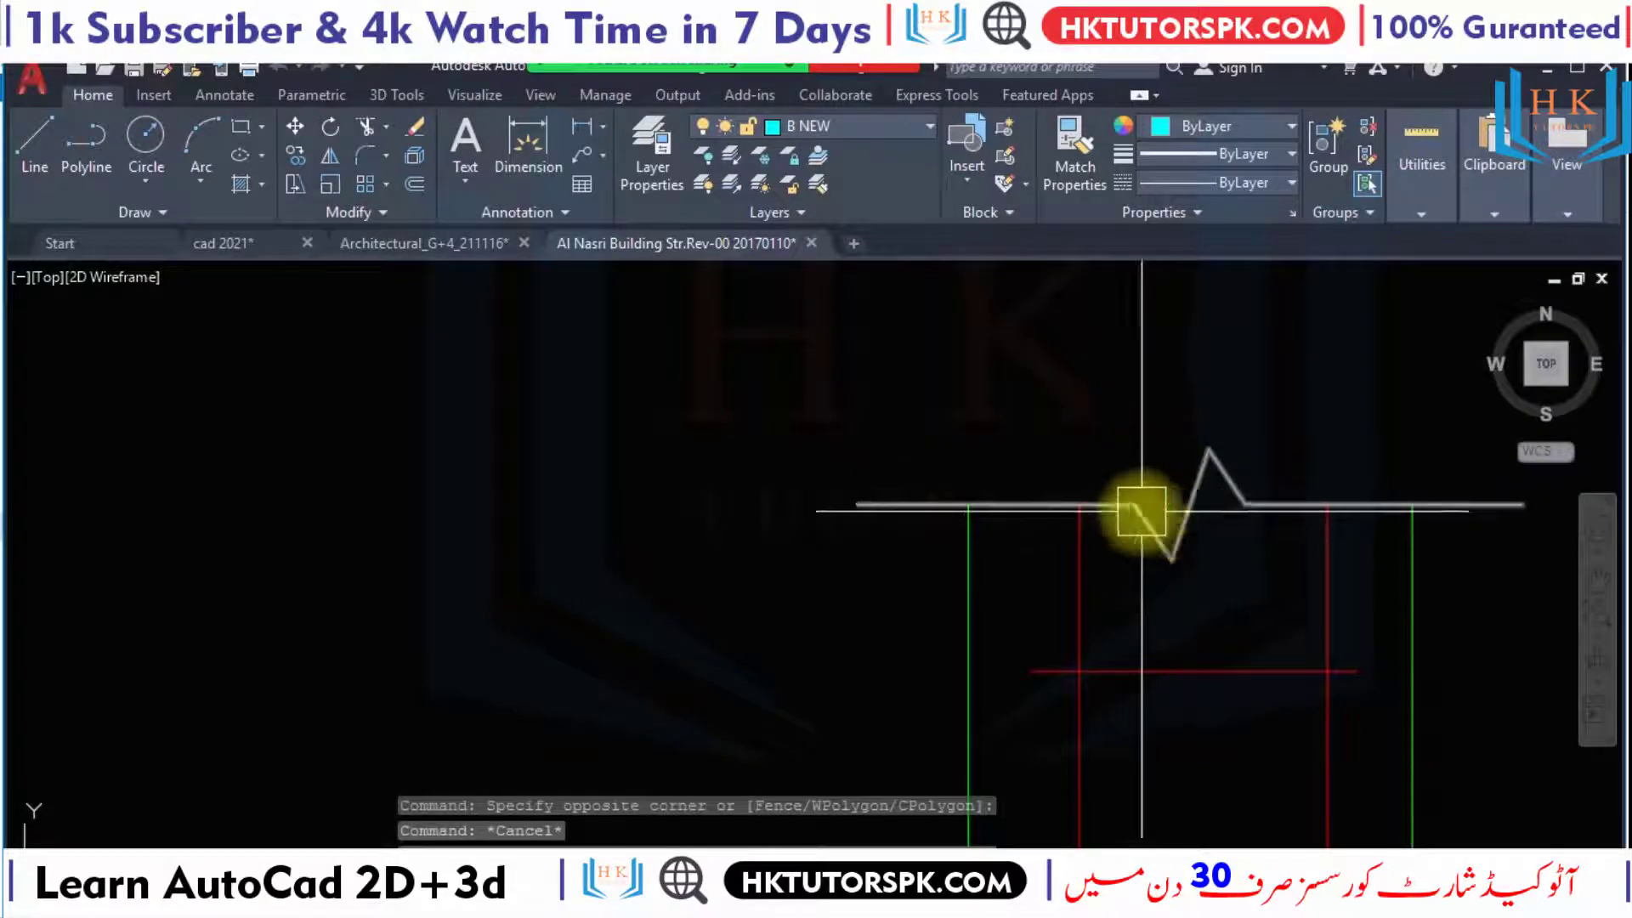
scroll(1326, 523, "down", 5)
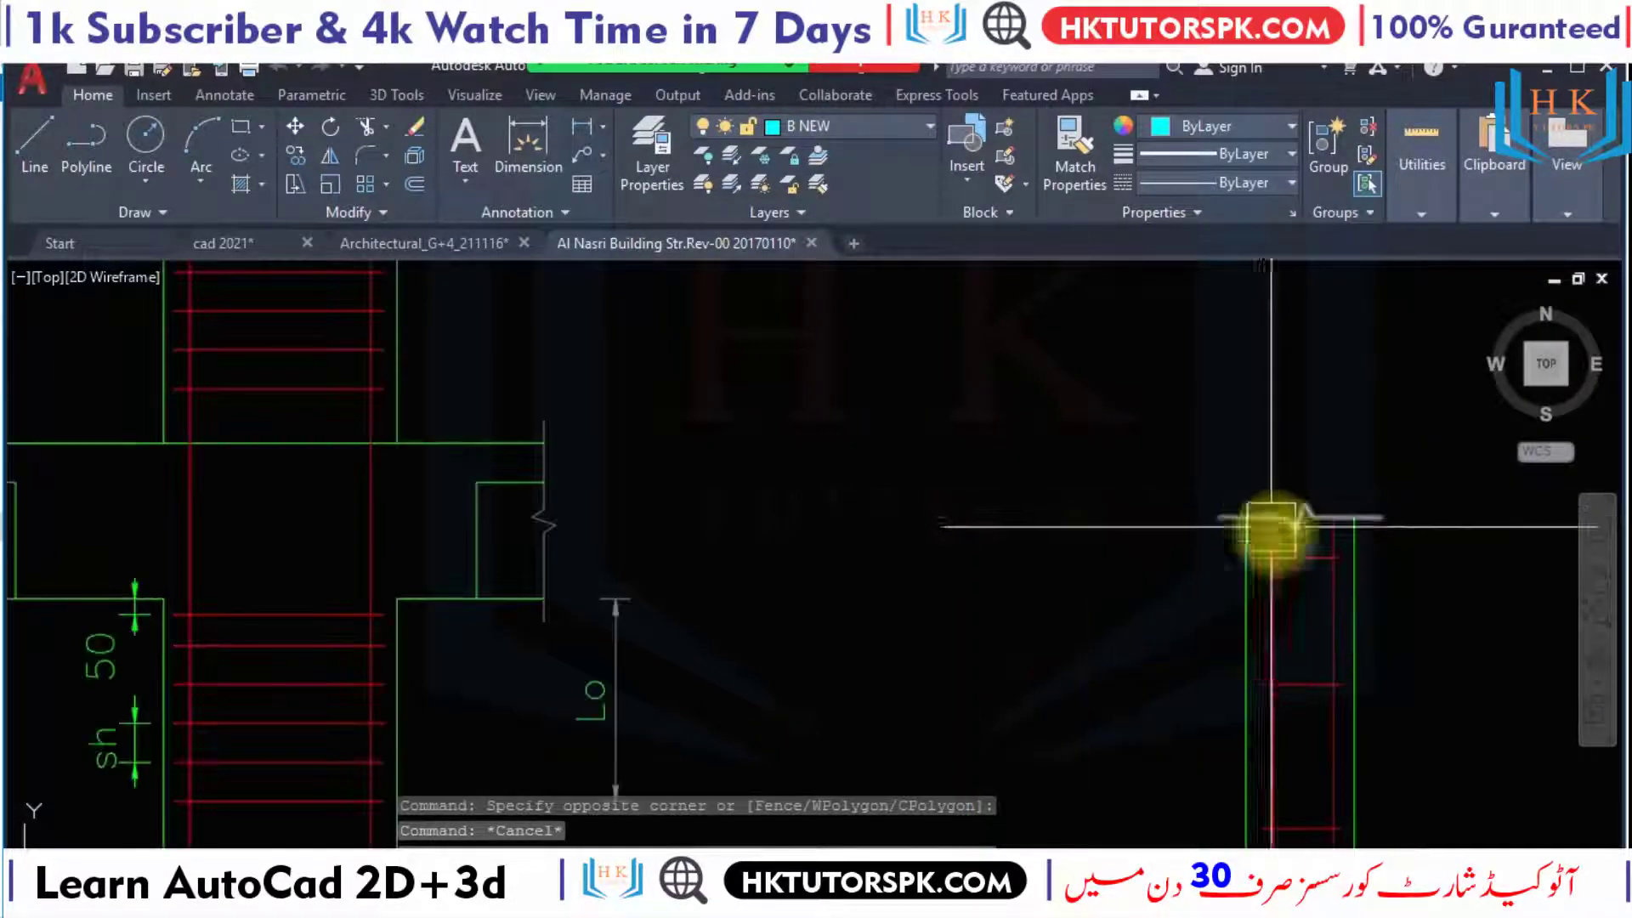
scroll(1270, 529, "down", 2)
scroll(966, 445, "down", 3)
scroll(893, 572, "up", 1)
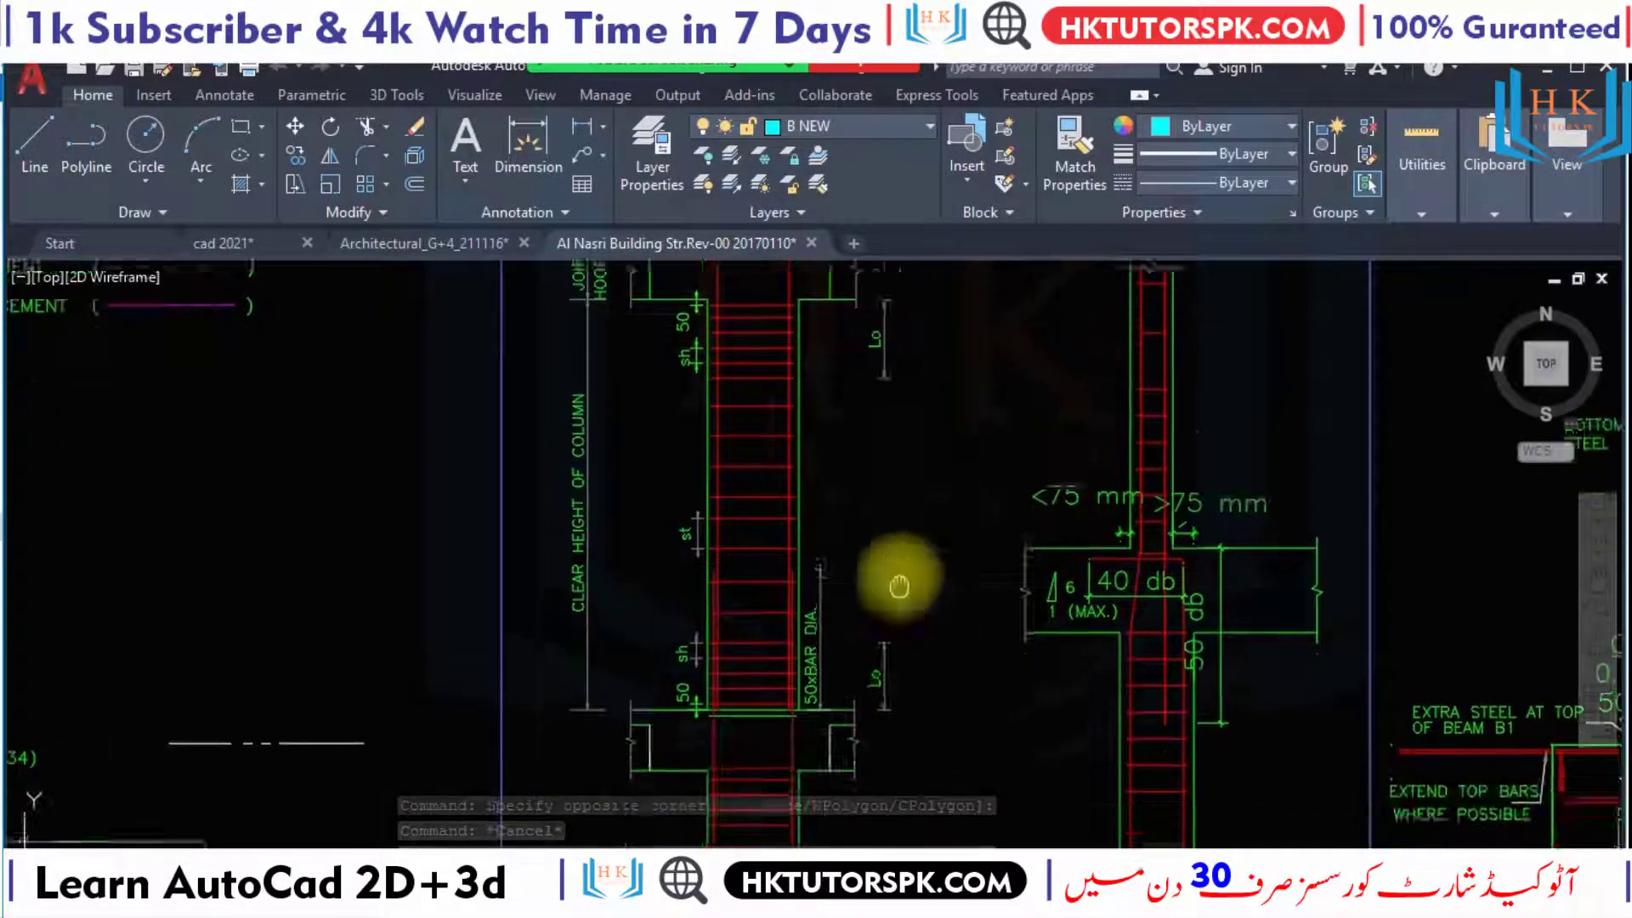
Review the column junction details and notes, then zoom out toward the 135° hook table.
mouse_move(892, 572)
middle_mouse_down()
mouse_move(1009, 409)
mouse_move(783, 445)
middle_mouse_up()
scroll(685, 374, "up", 4)
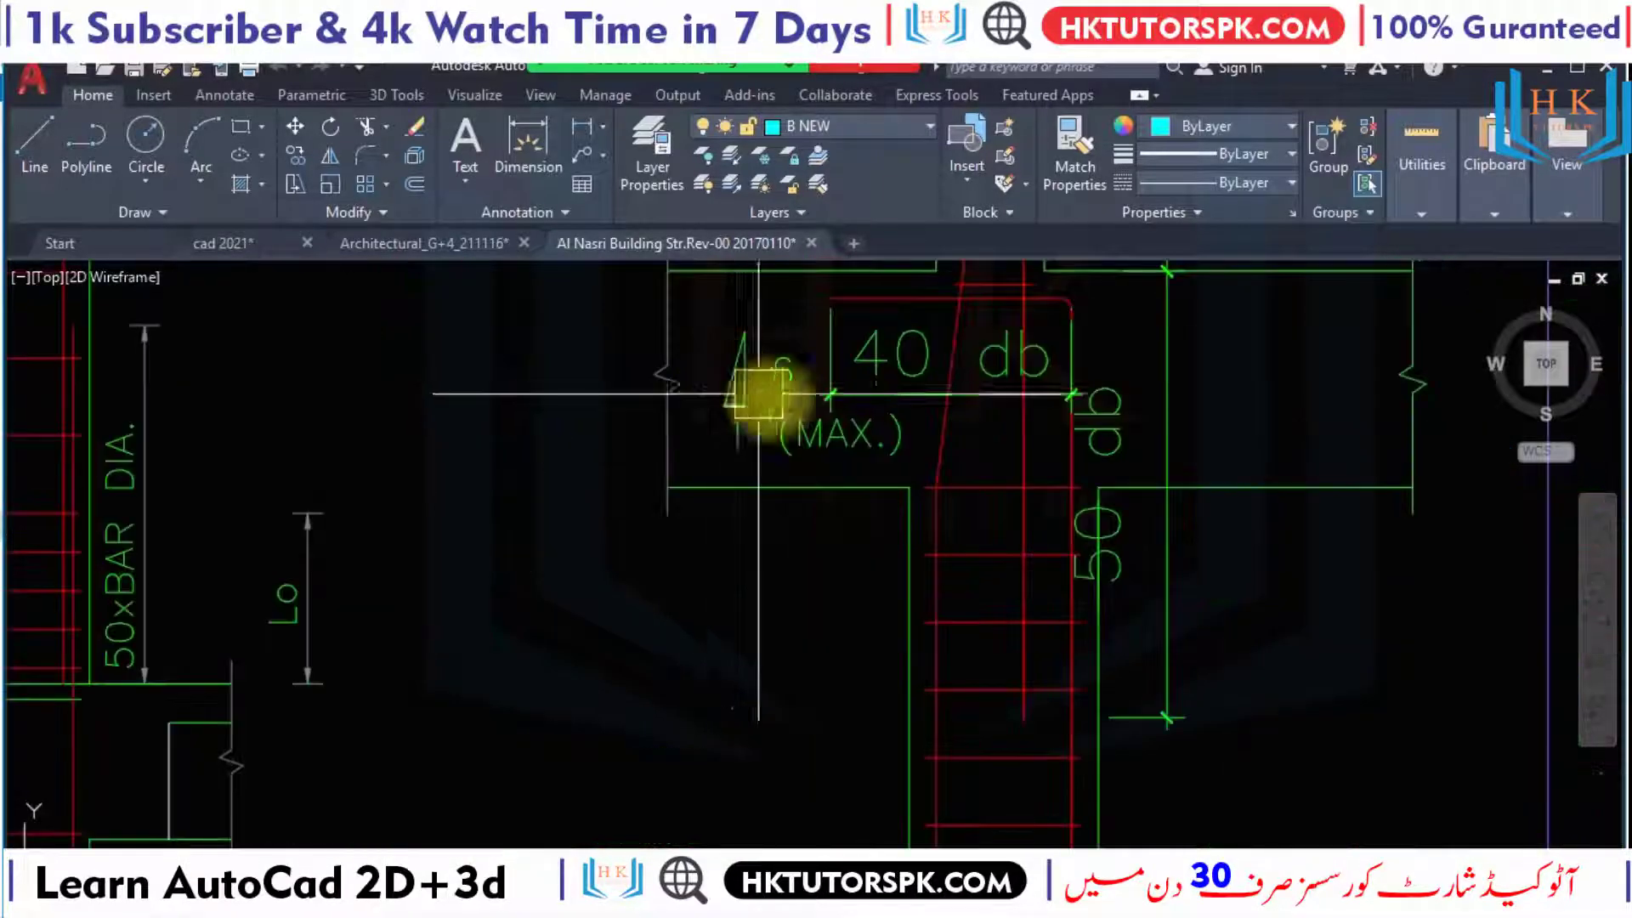
scroll(789, 561, "down", 3)
scroll(940, 656, "down", 1)
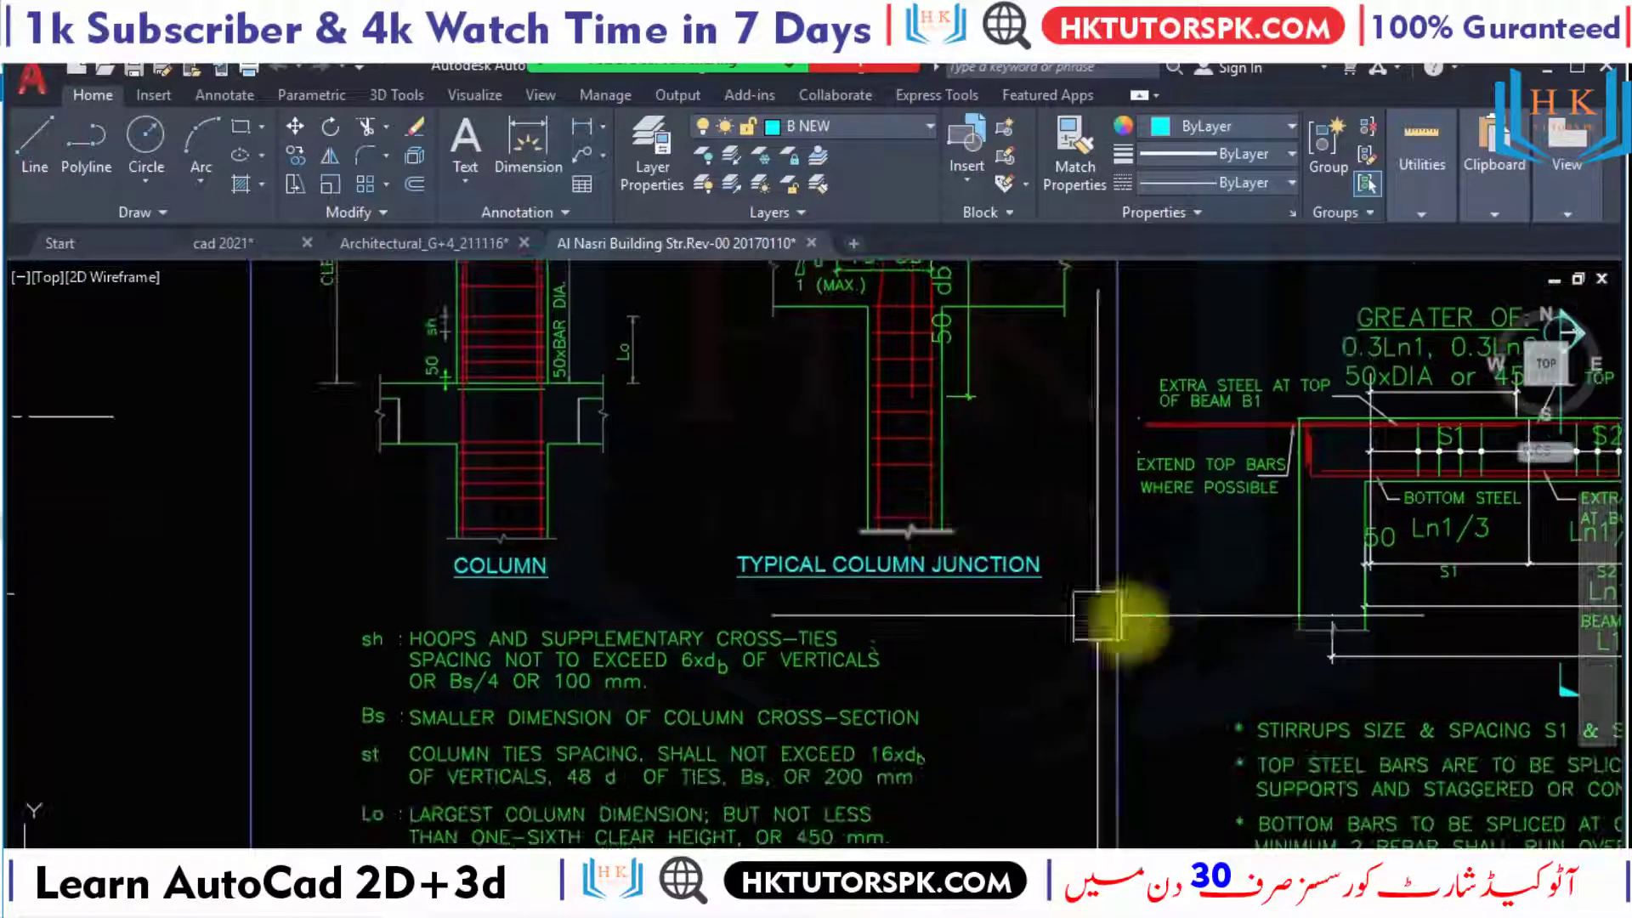
mouse_move(1104, 620)
middle_mouse_down()
mouse_move(1418, 586)
mouse_move(929, 601)
middle_mouse_up()
scroll(929, 600, "down", 3)
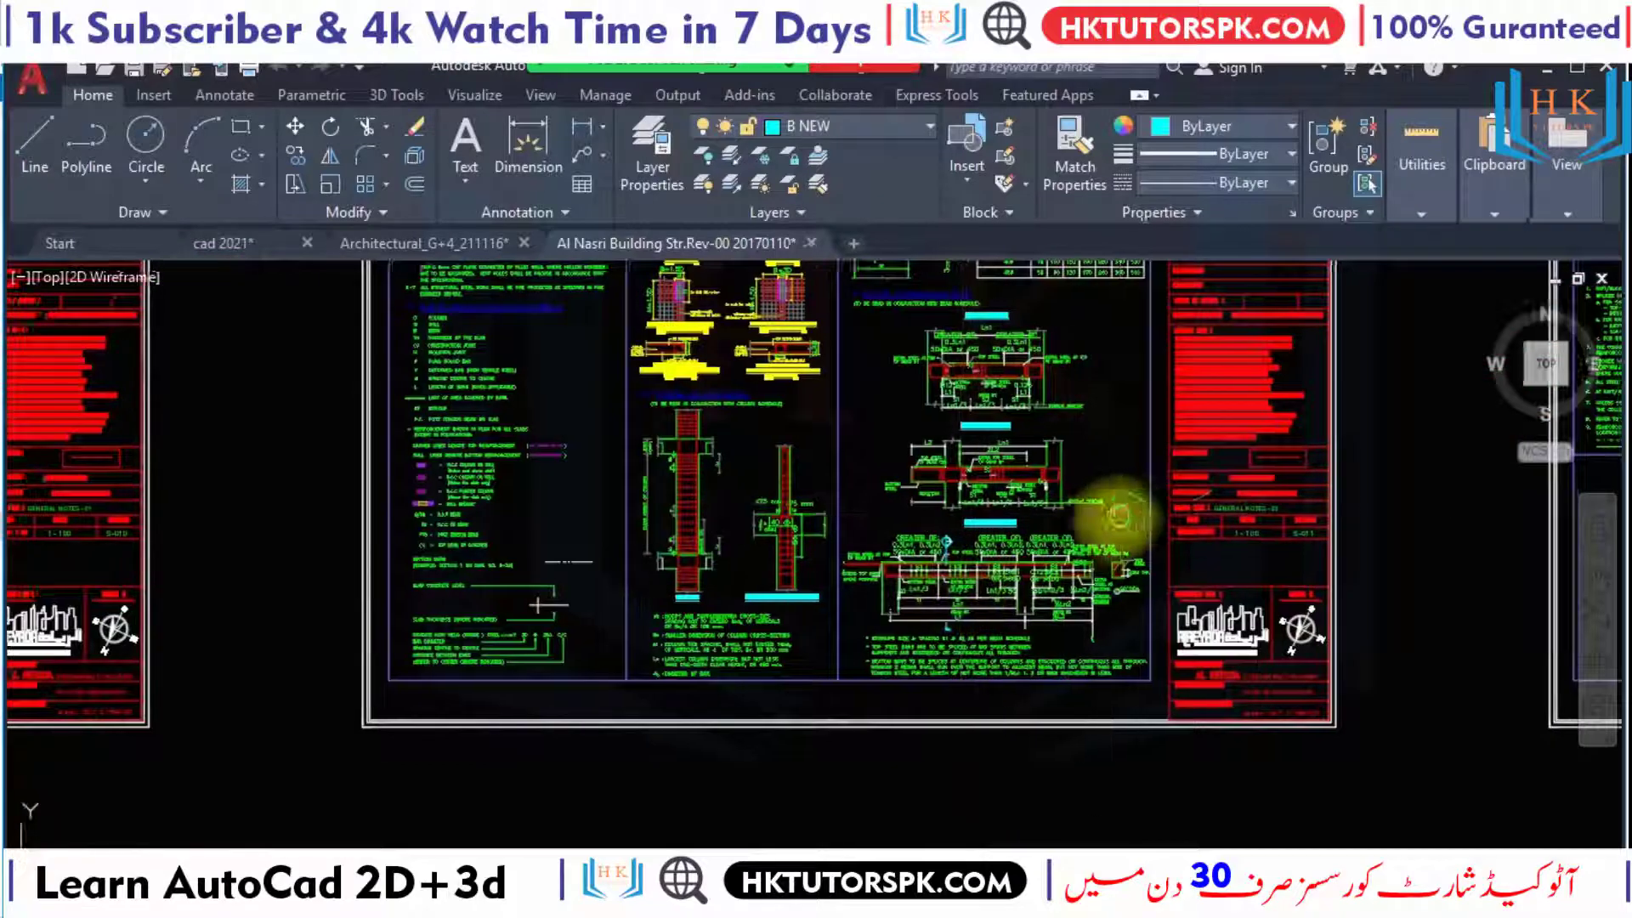
scroll(921, 408, "down", 2)
Zoom into the 135° hook length table and frame its title and hook details.
scroll(892, 467, "up", 3)
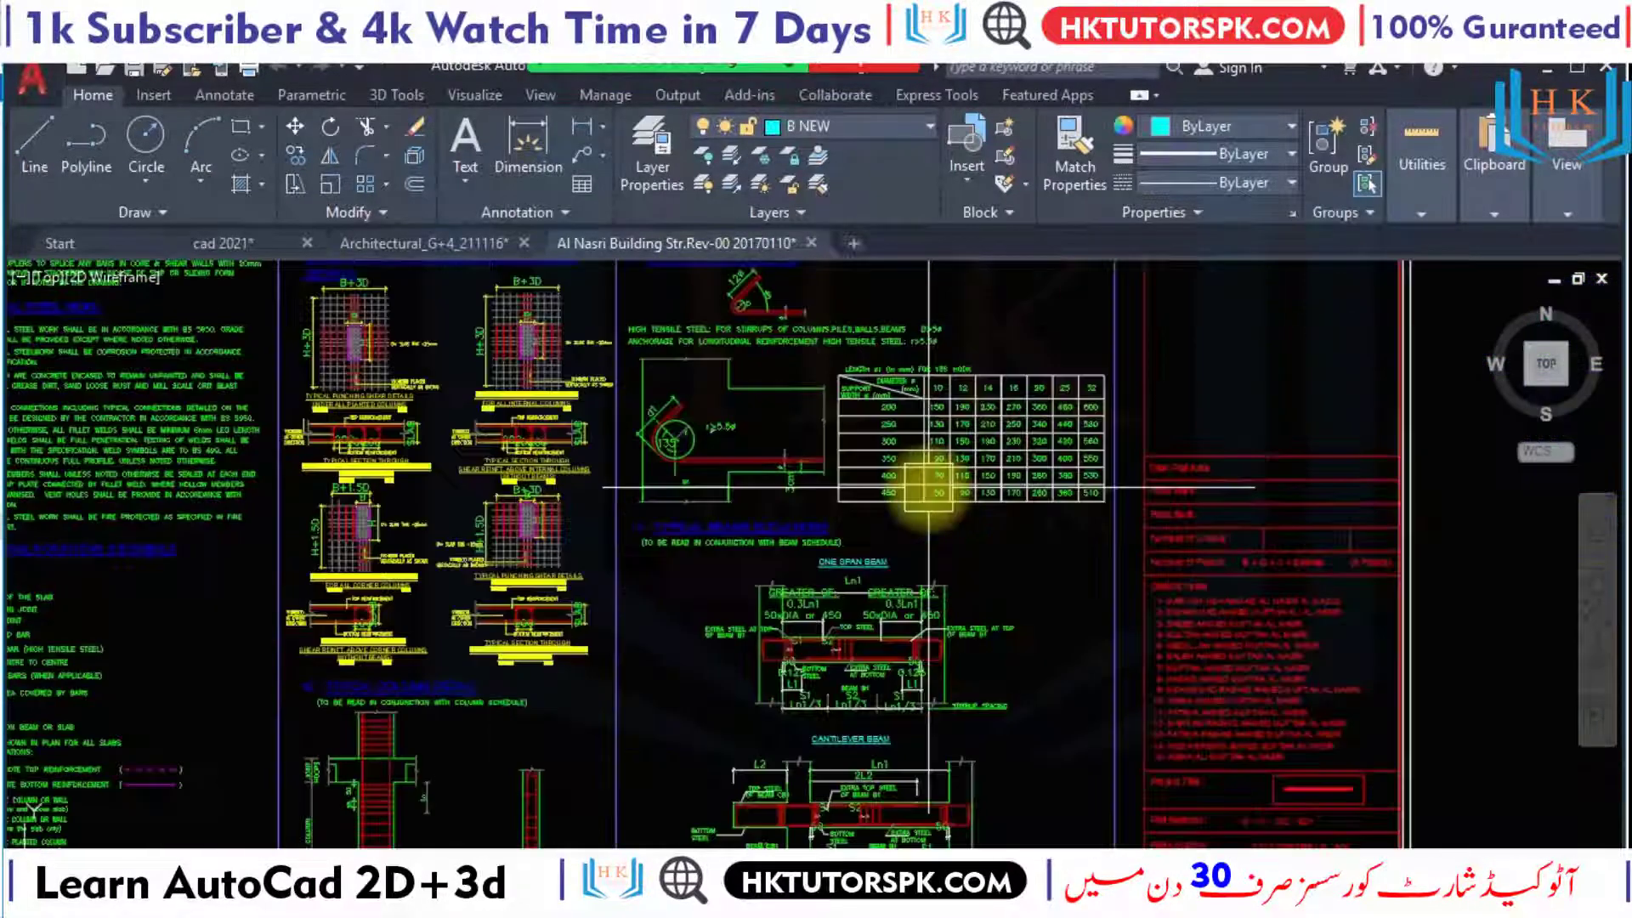
scroll(921, 481, "up", 2)
scroll(992, 359, "up", 4)
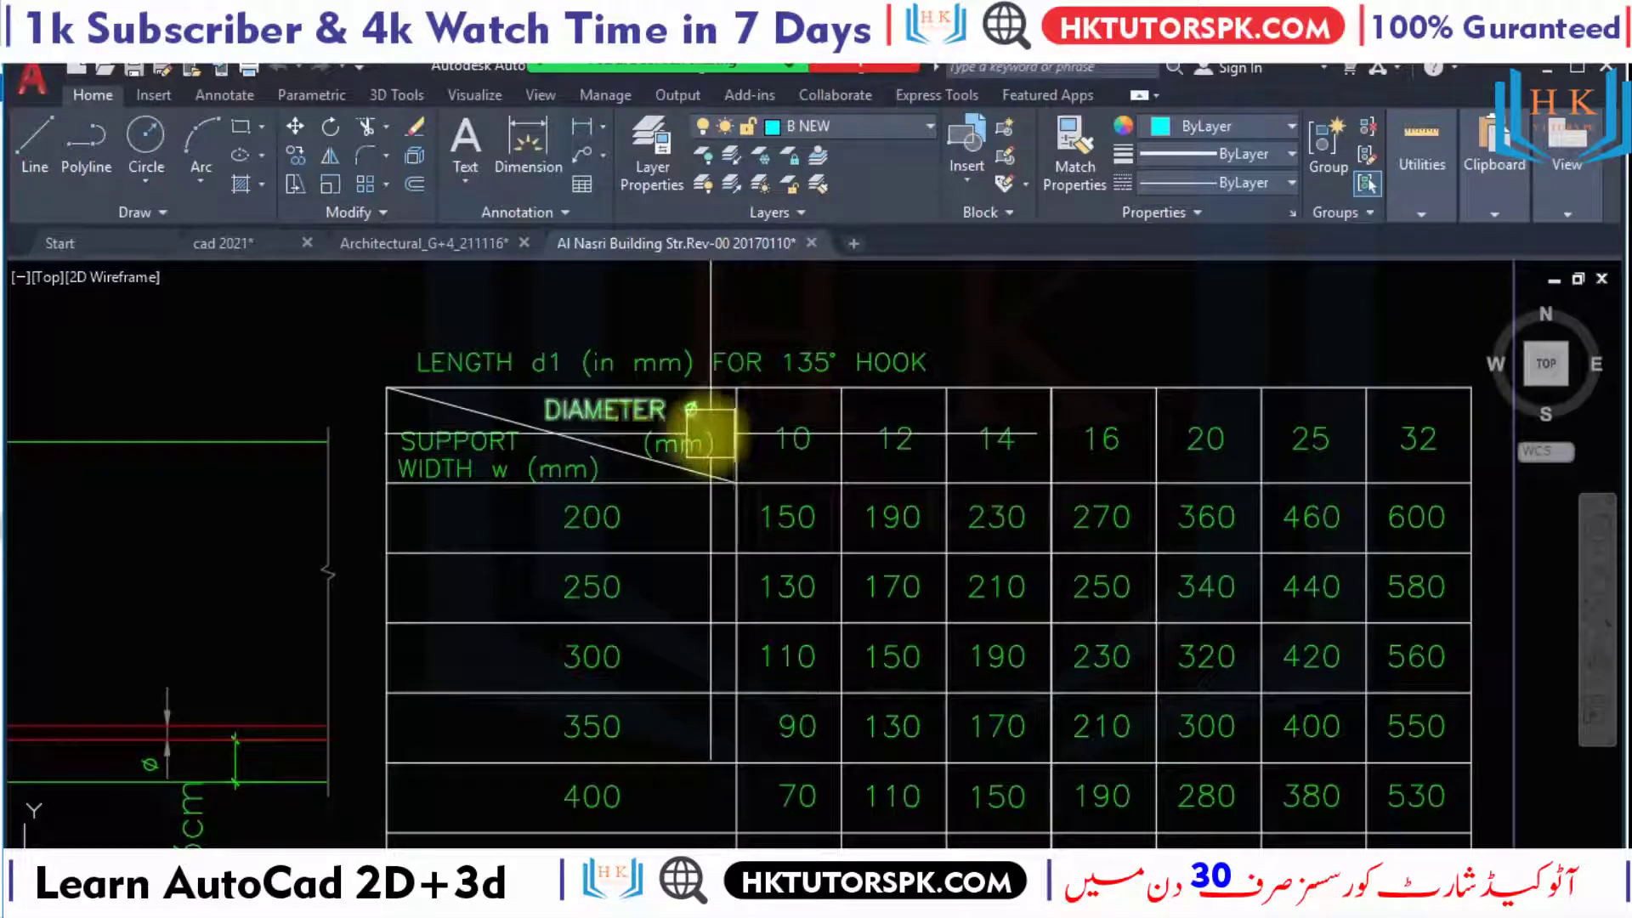
scroll(683, 485, "up", 1)
scroll(676, 474, "up", 3)
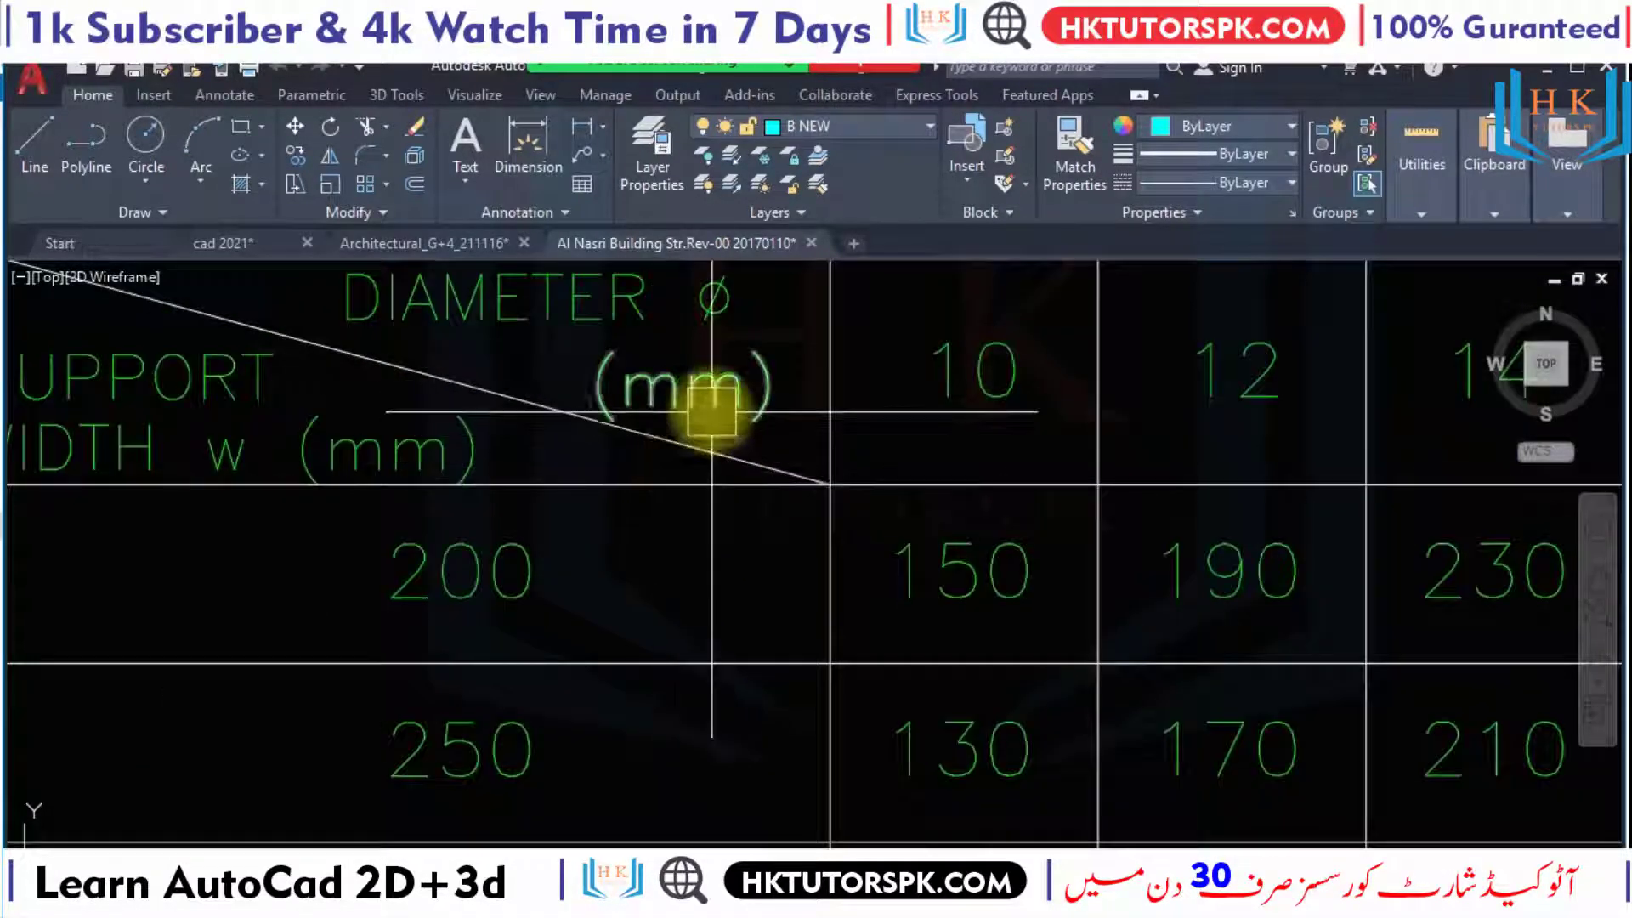
scroll(1007, 411, "down", 2)
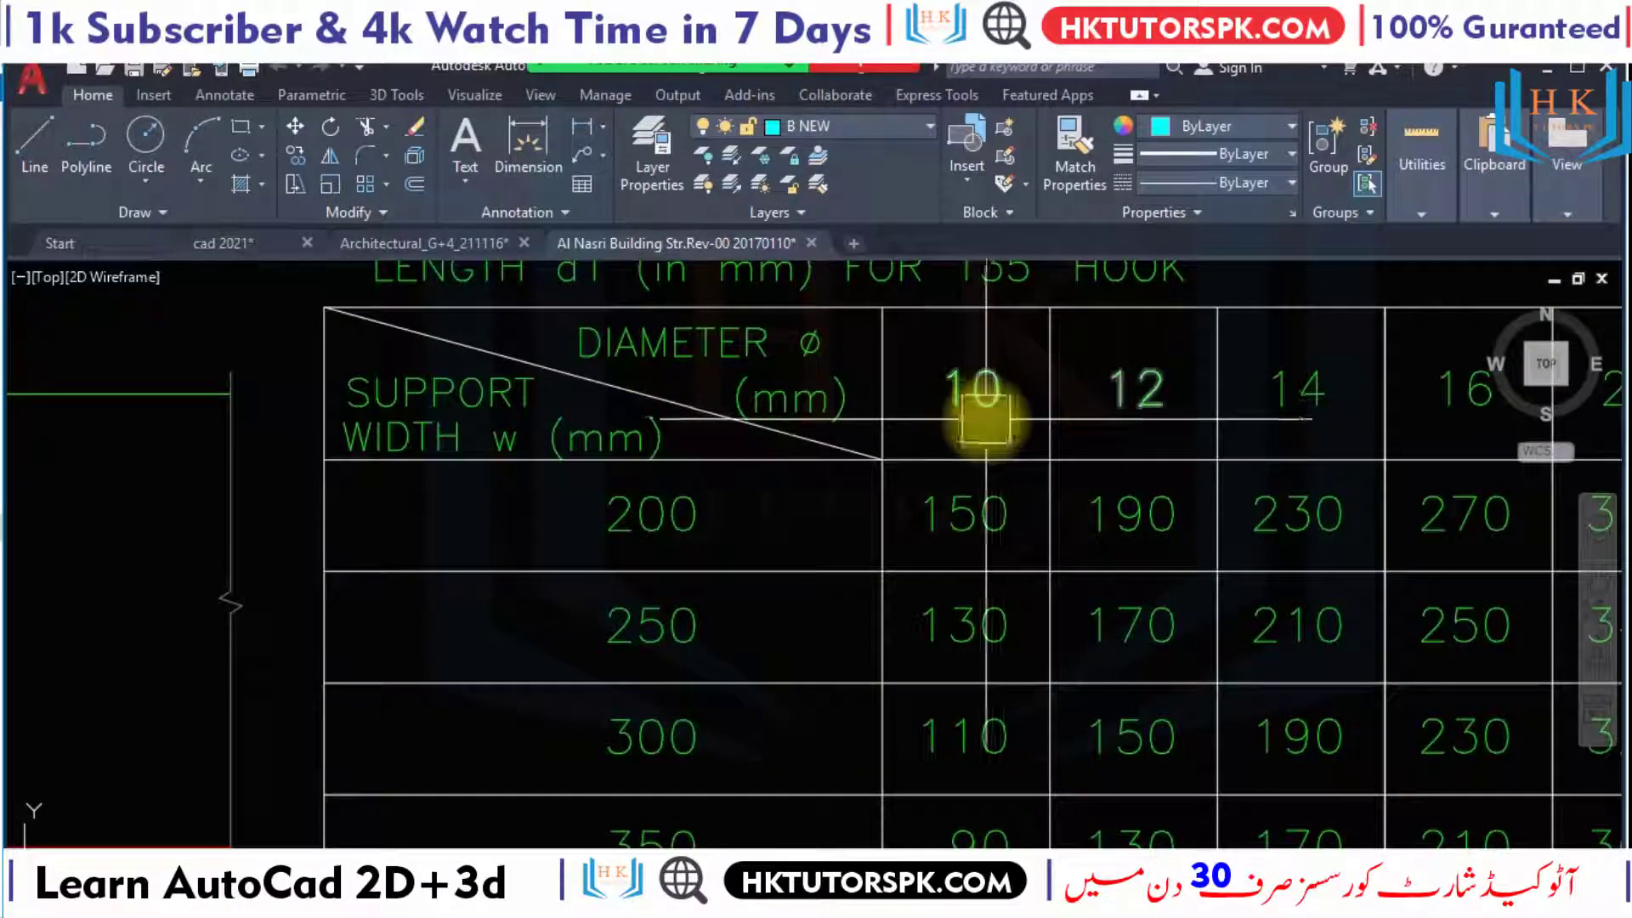
middle_click_drag(986, 418, 627, 474)
scroll(1100, 492, "down", 2)
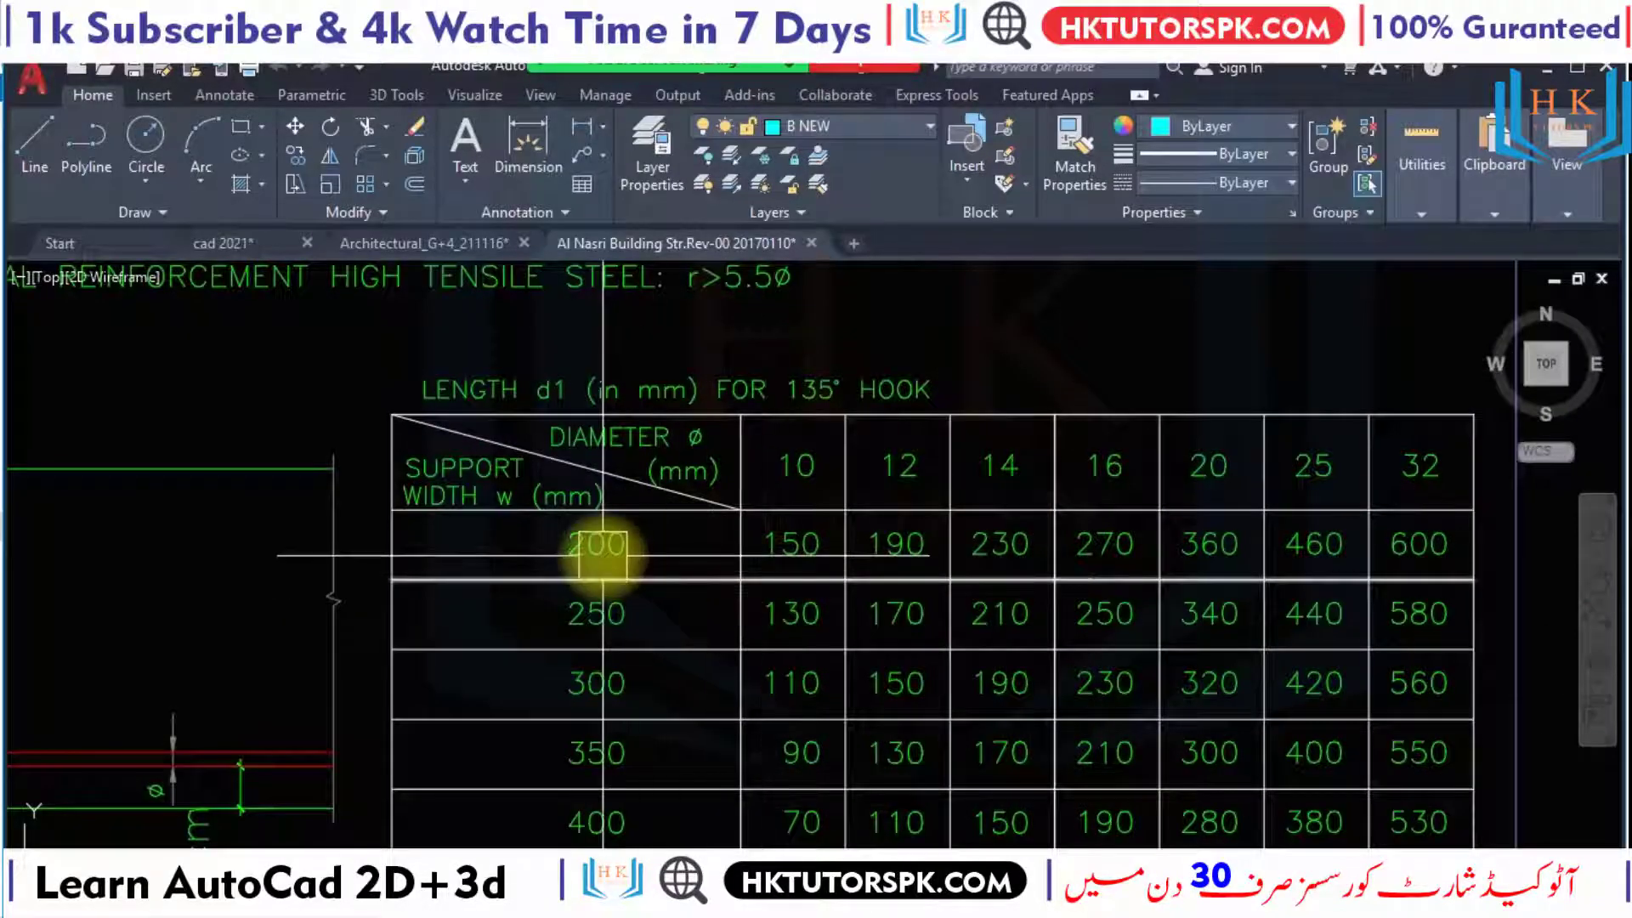
middle_click_drag(890, 664, 918, 444)
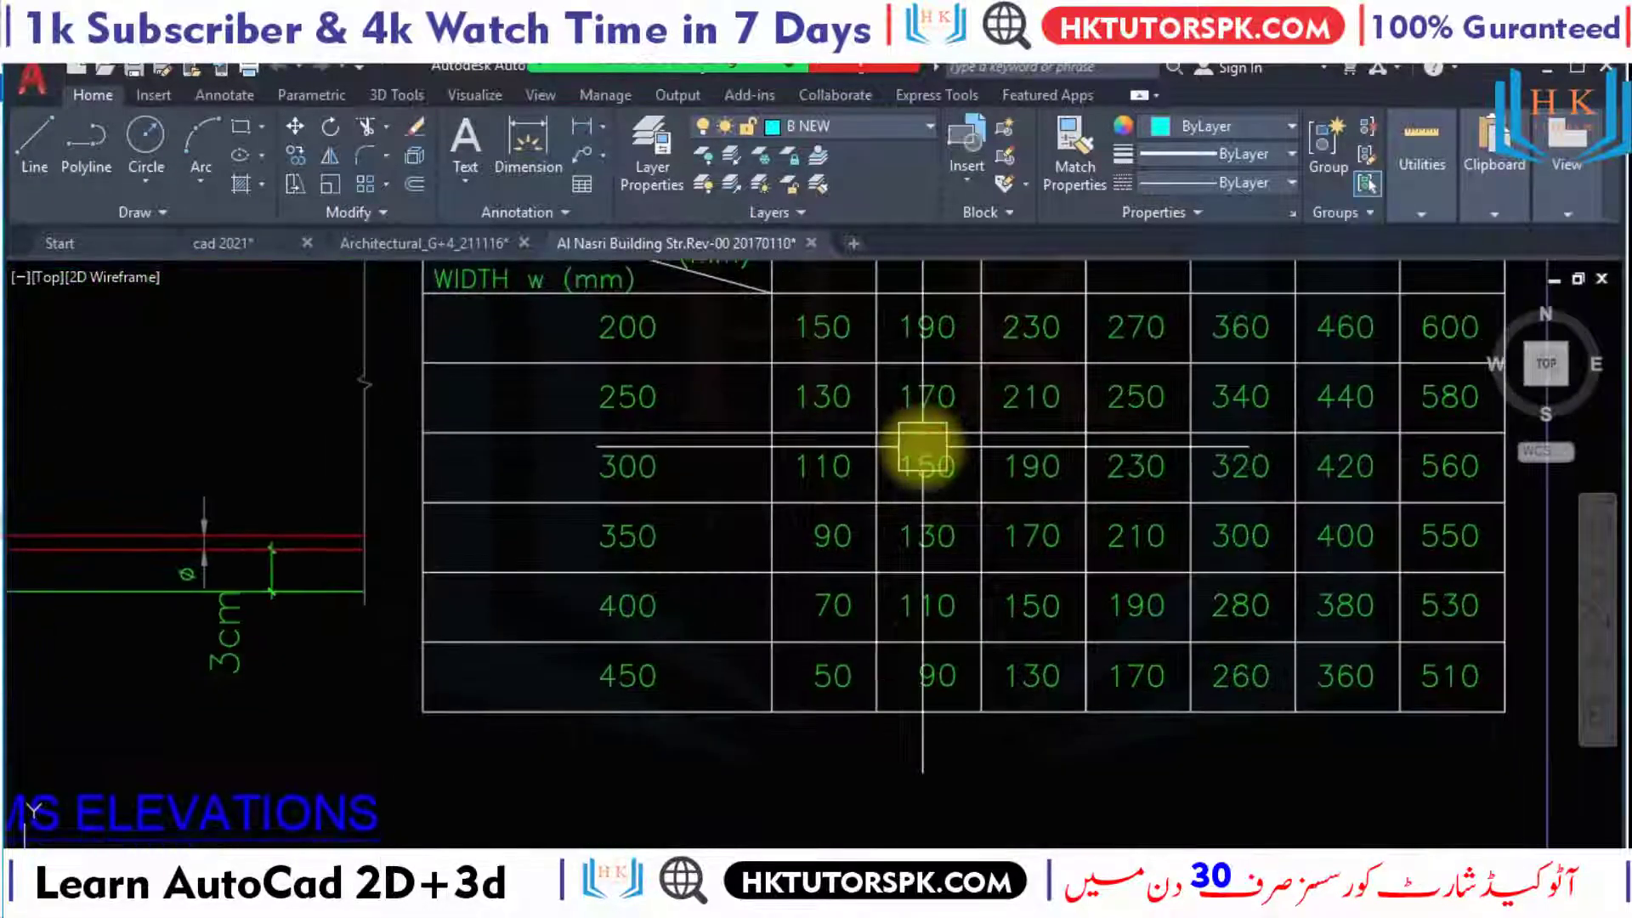
Zoom out and pan over to the underground water tank slab layout sheet.
scroll(1038, 554, "down", 3)
scroll(919, 613, "down", 1)
scroll(949, 569, "down", 4)
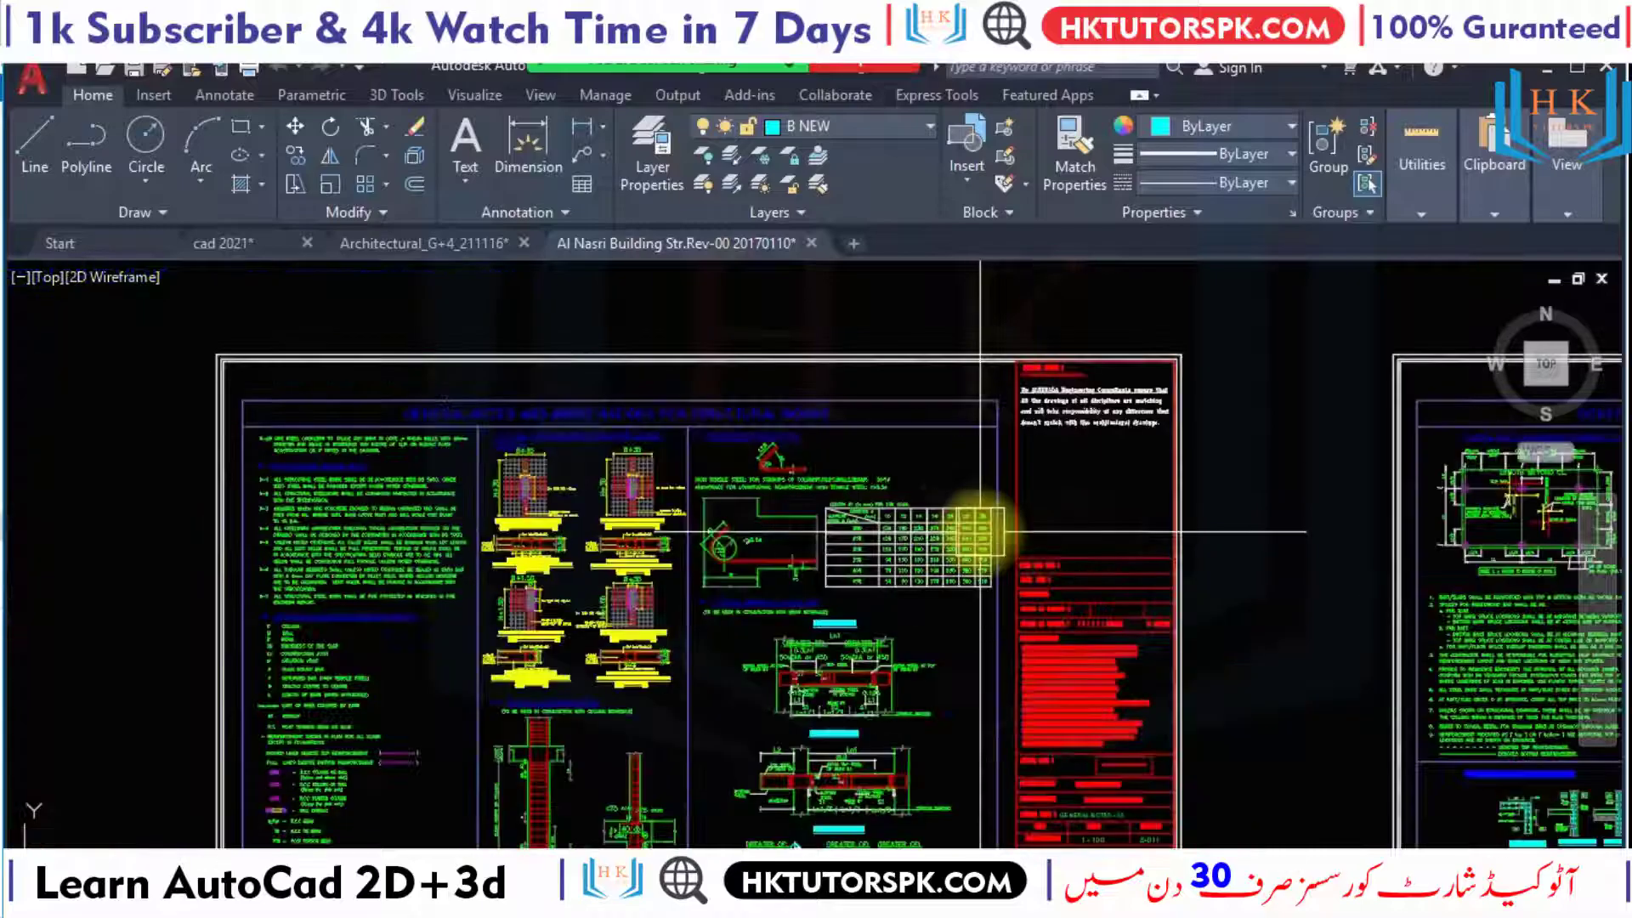
scroll(955, 430, "down", 3)
scroll(947, 674, "down", 3)
mouse_move(946, 674)
middle_mouse_down()
mouse_move(929, 553)
mouse_move(898, 490)
middle_mouse_up()
scroll(903, 620, "up", 2)
middle_click_drag(903, 620, 831, 346)
scroll(830, 401, "up", 4)
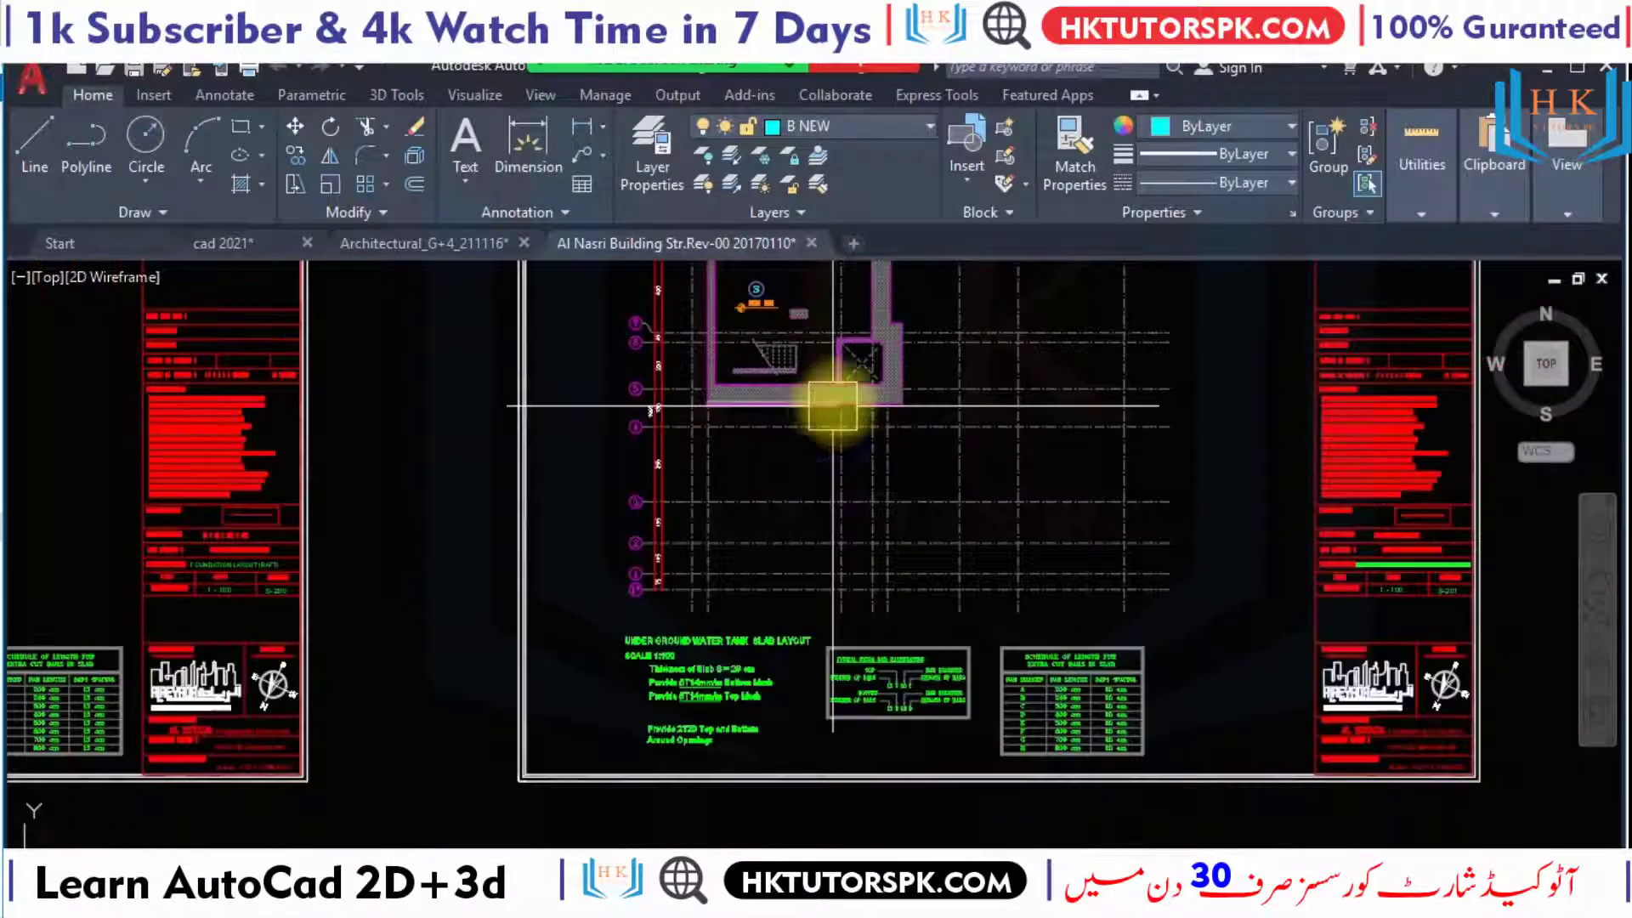
mouse_move(1039, 371)
middle_mouse_down()
mouse_move(1031, 473)
mouse_move(1129, 626)
mouse_move(1205, 627)
mouse_move(1140, 533)
middle_mouse_up()
Zoom out to the overview grid of slab layout, stair and section sheets.
scroll(1139, 532, "down", 2)
scroll(1067, 572, "down", 3)
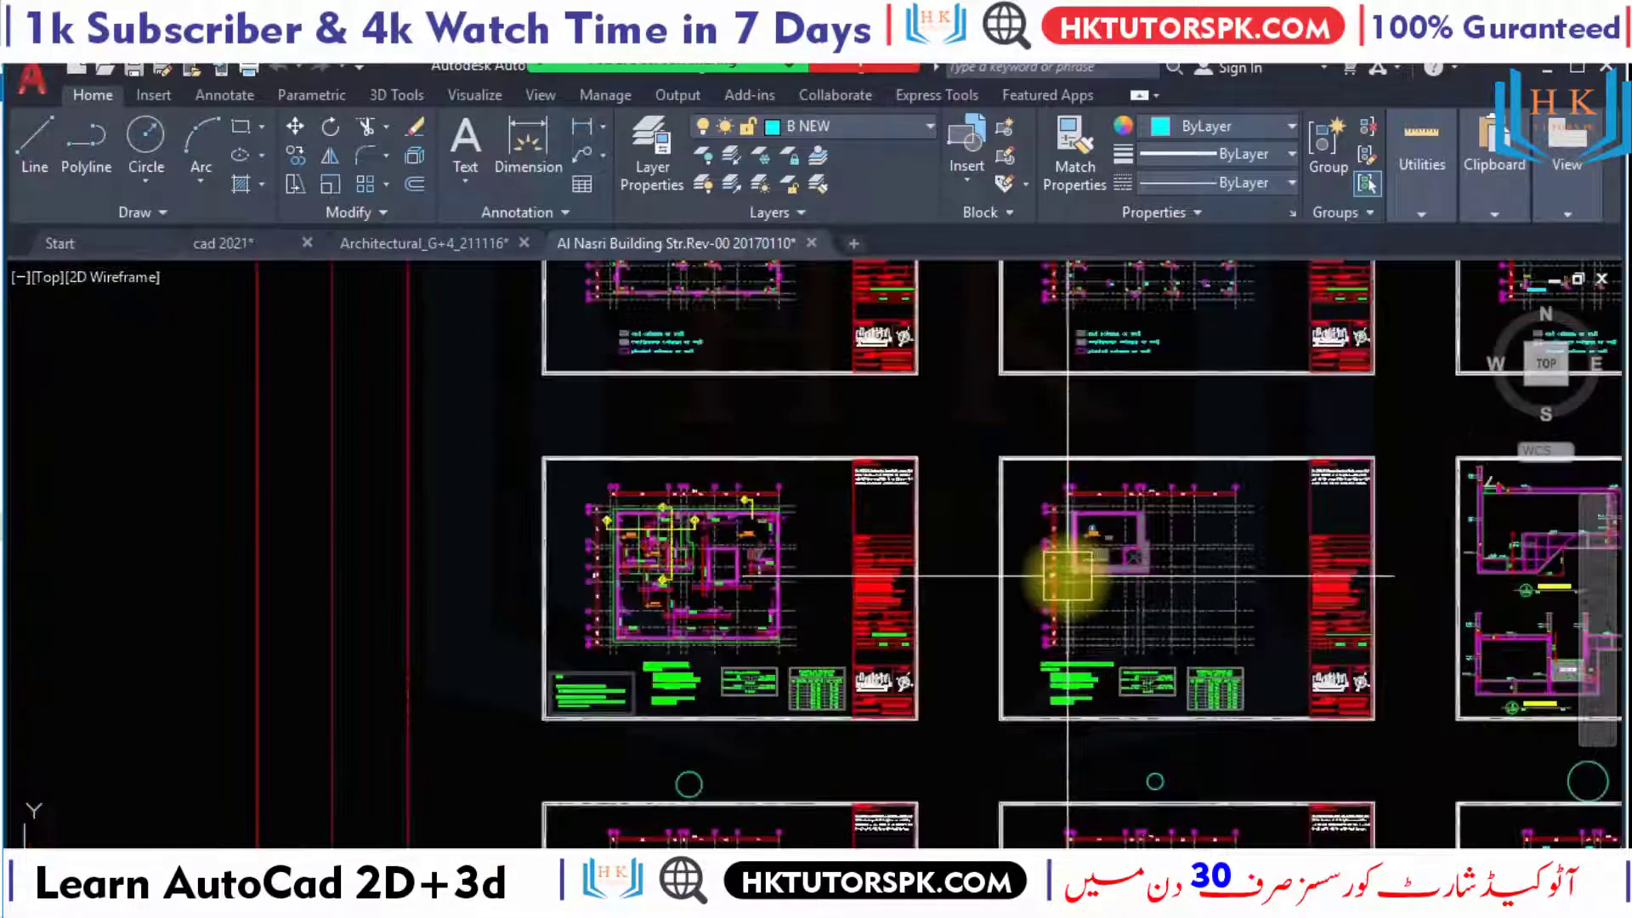
scroll(908, 605, "down", 1)
middle_click_drag(908, 605, 667, 510)
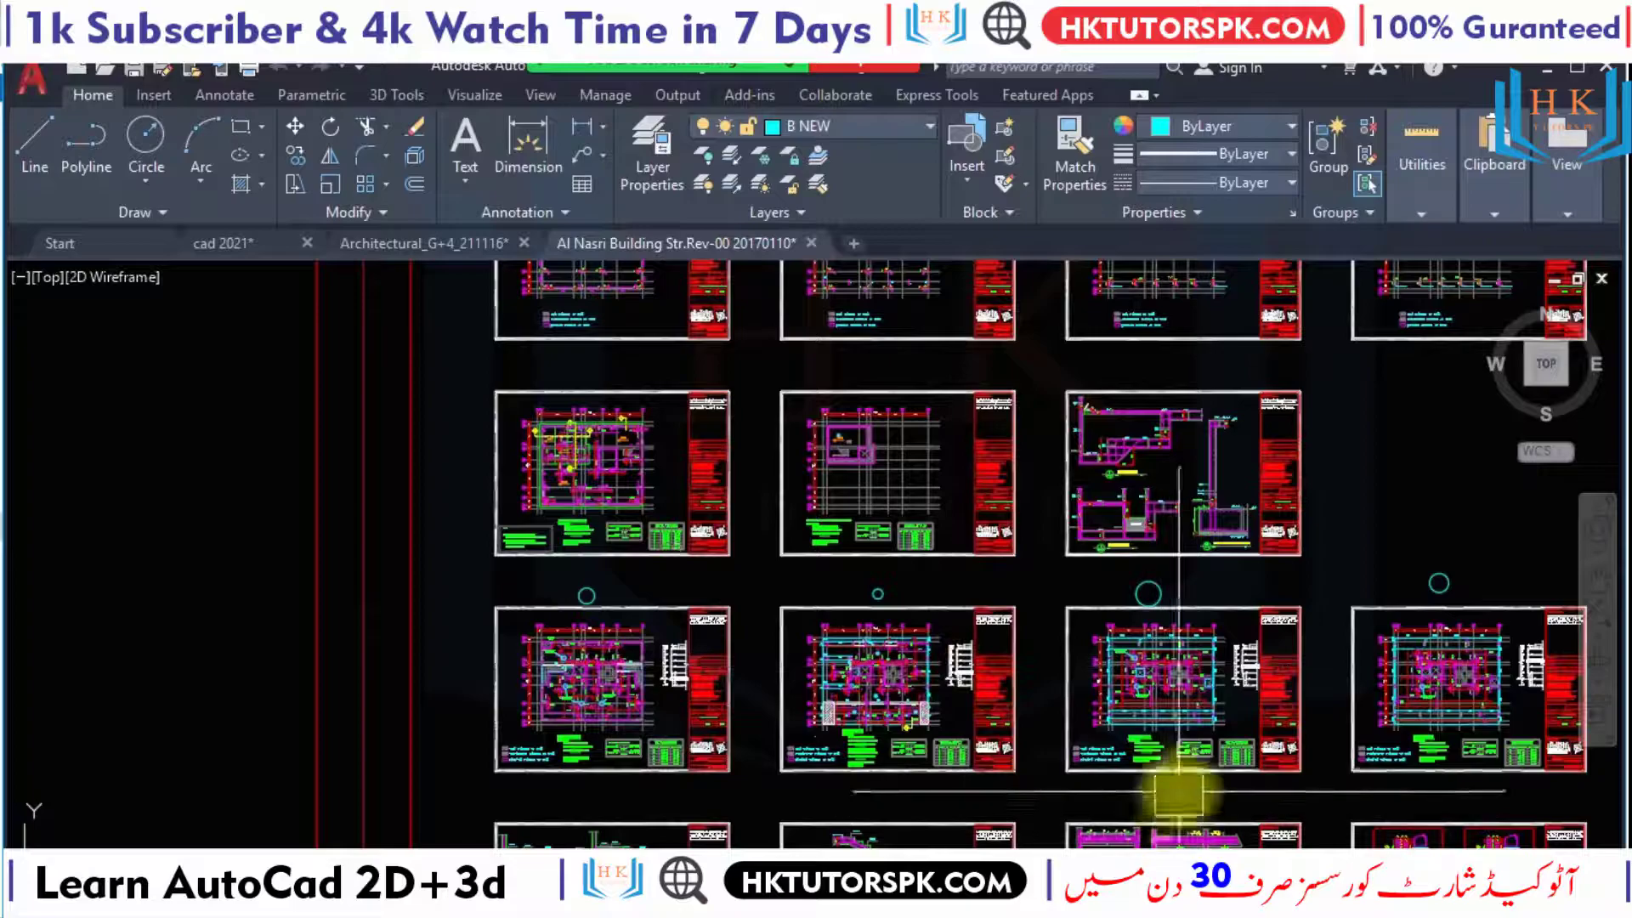
mouse_move(1178, 795)
middle_mouse_down()
mouse_move(1129, 474)
mouse_move(575, 430)
middle_mouse_up()
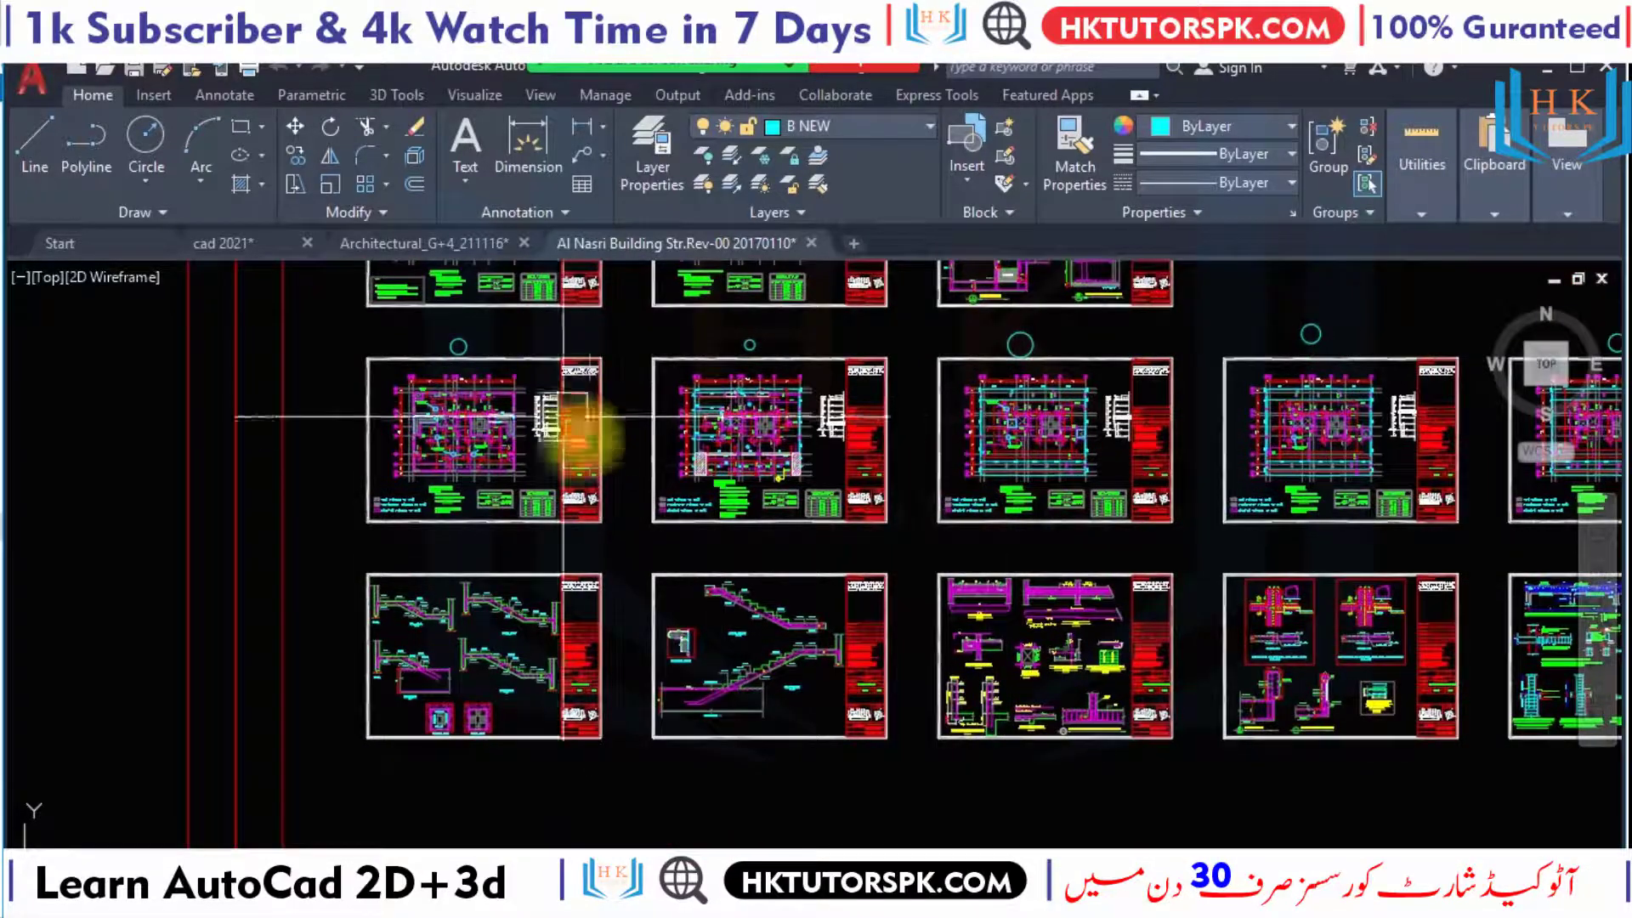
Switch to the Architectural_G+4 drawing, briefly checking the Al Nasri drawing before returning.
left_click(416, 243)
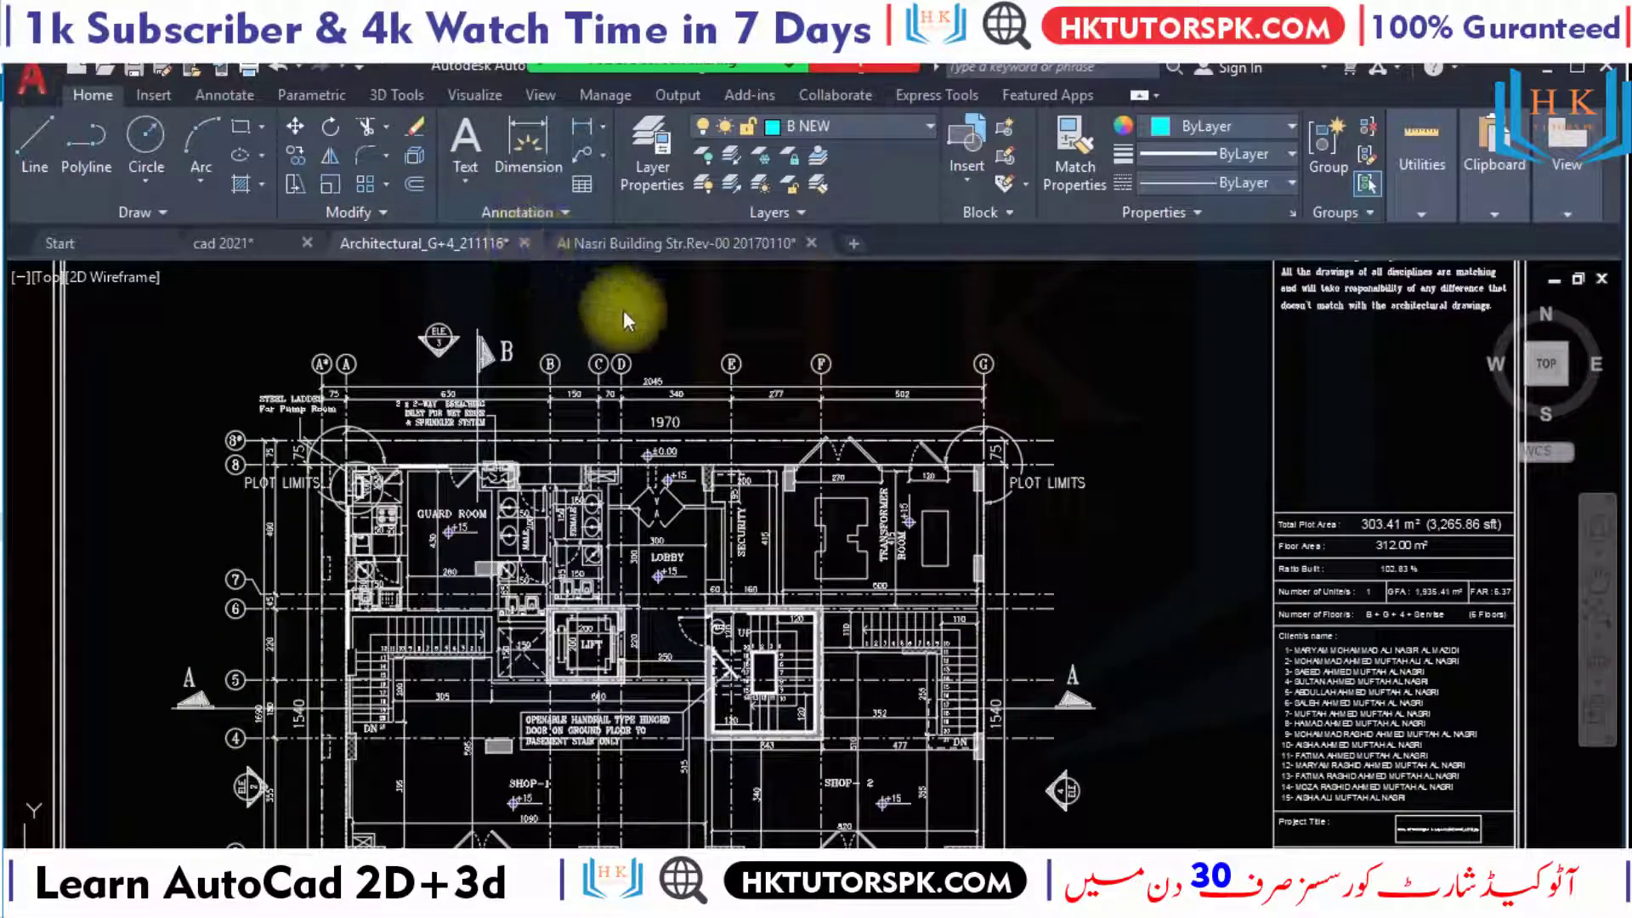
scroll(910, 390, "down", 1)
scroll(903, 459, "down", 3)
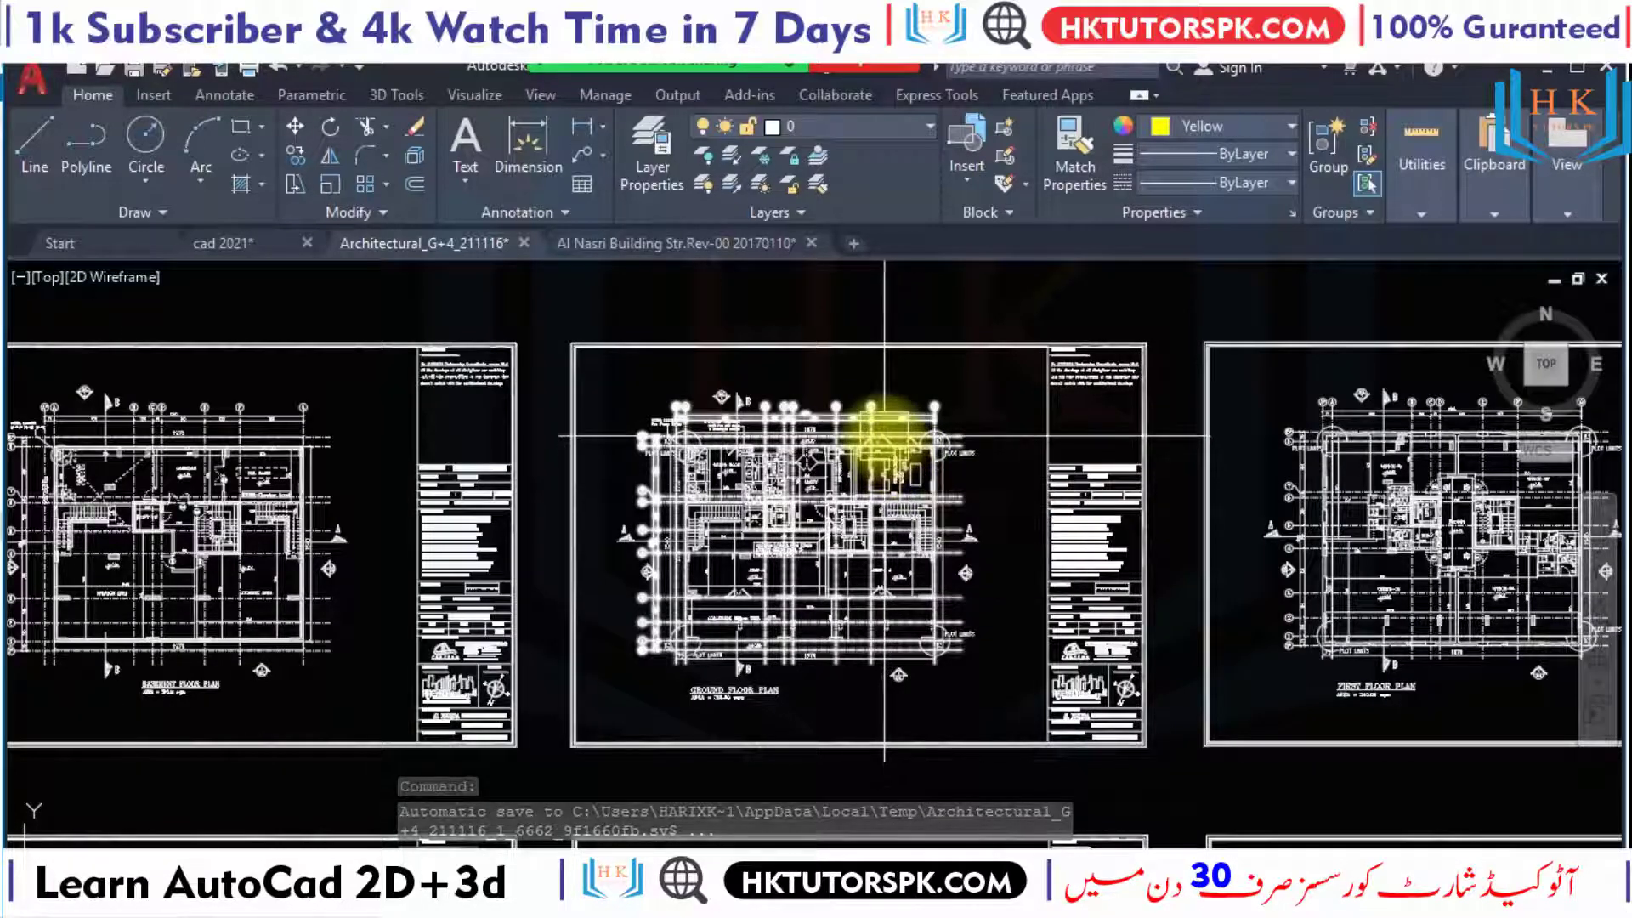
left_click(701, 242)
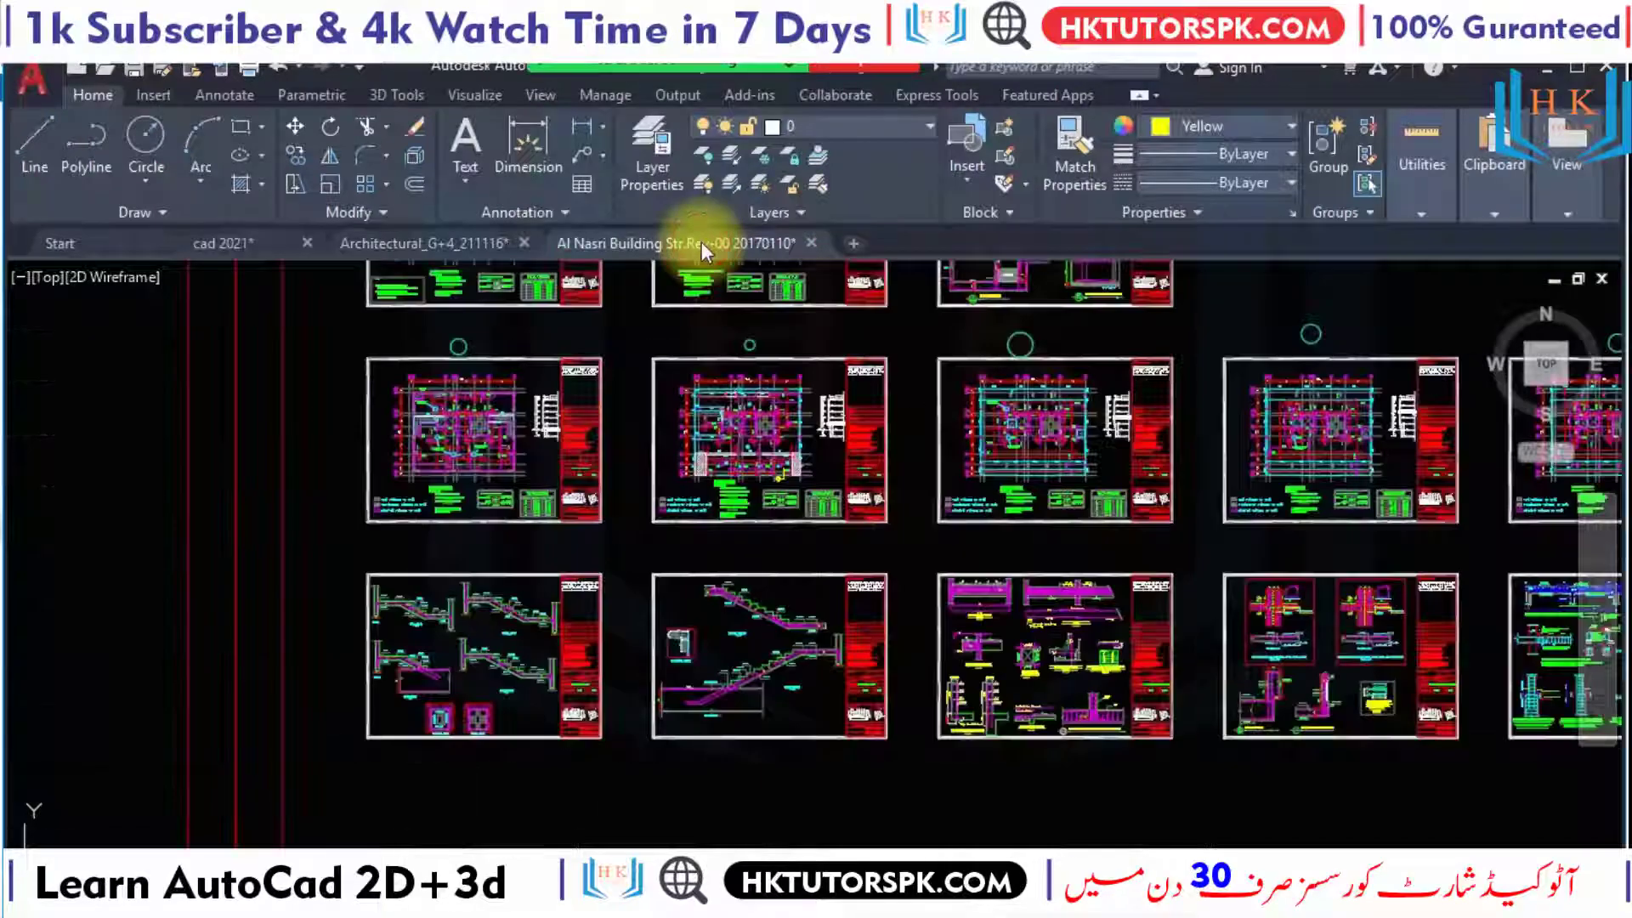
left_click(415, 245)
Zoom and pan to the Basement Floor Plan sheet with its title block.
scroll(692, 429, "down", 3)
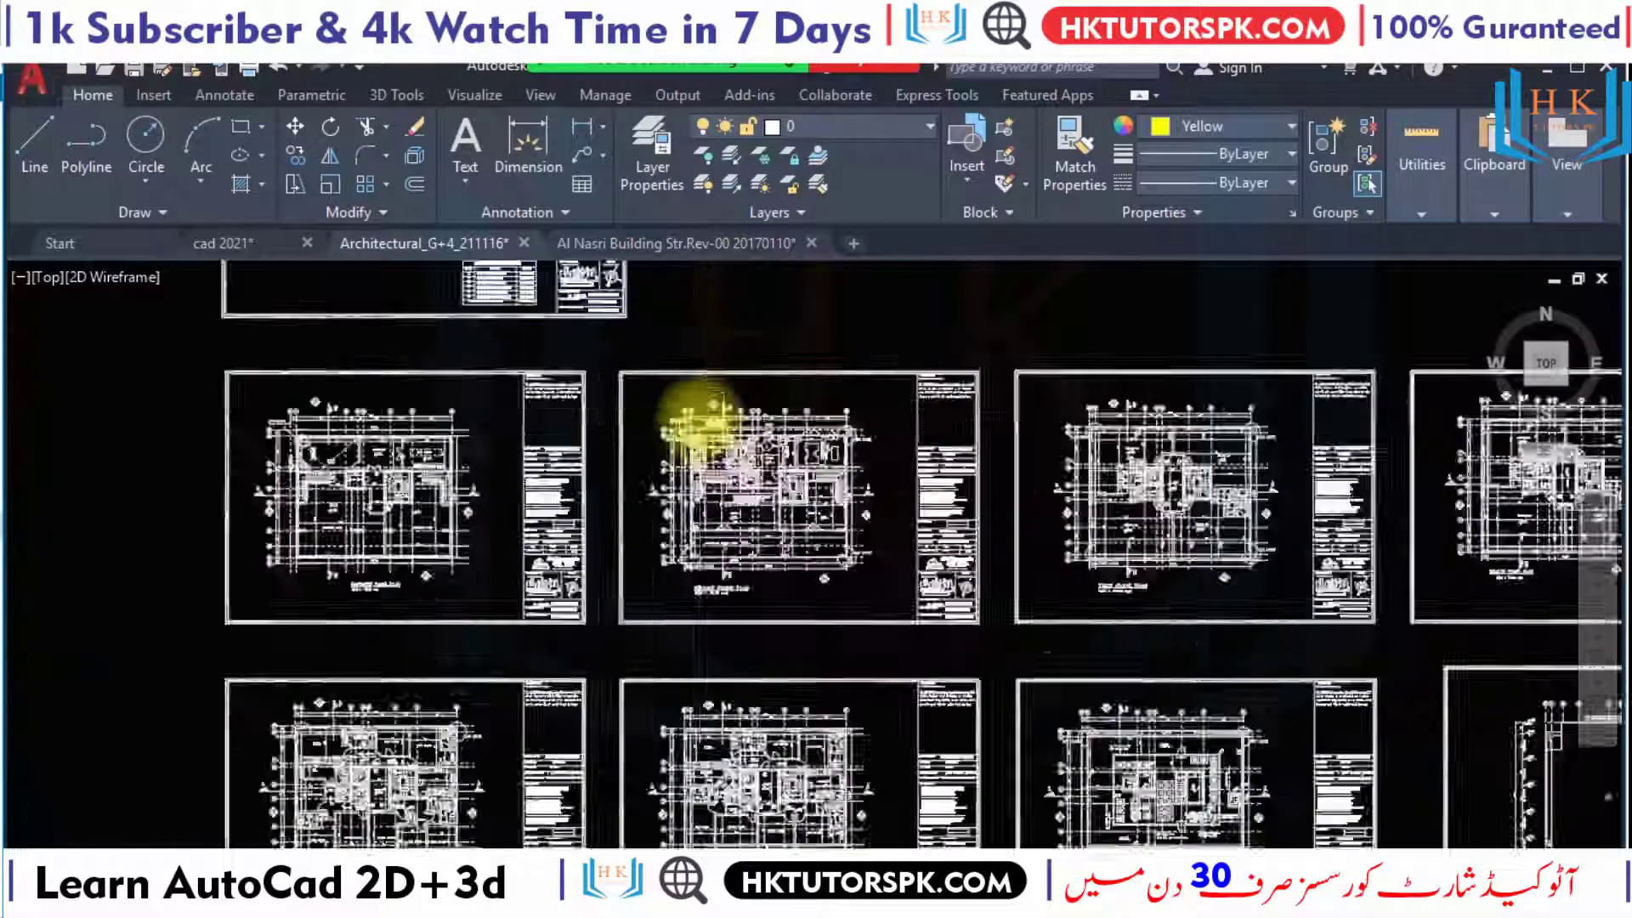
scroll(595, 464, "down", 2)
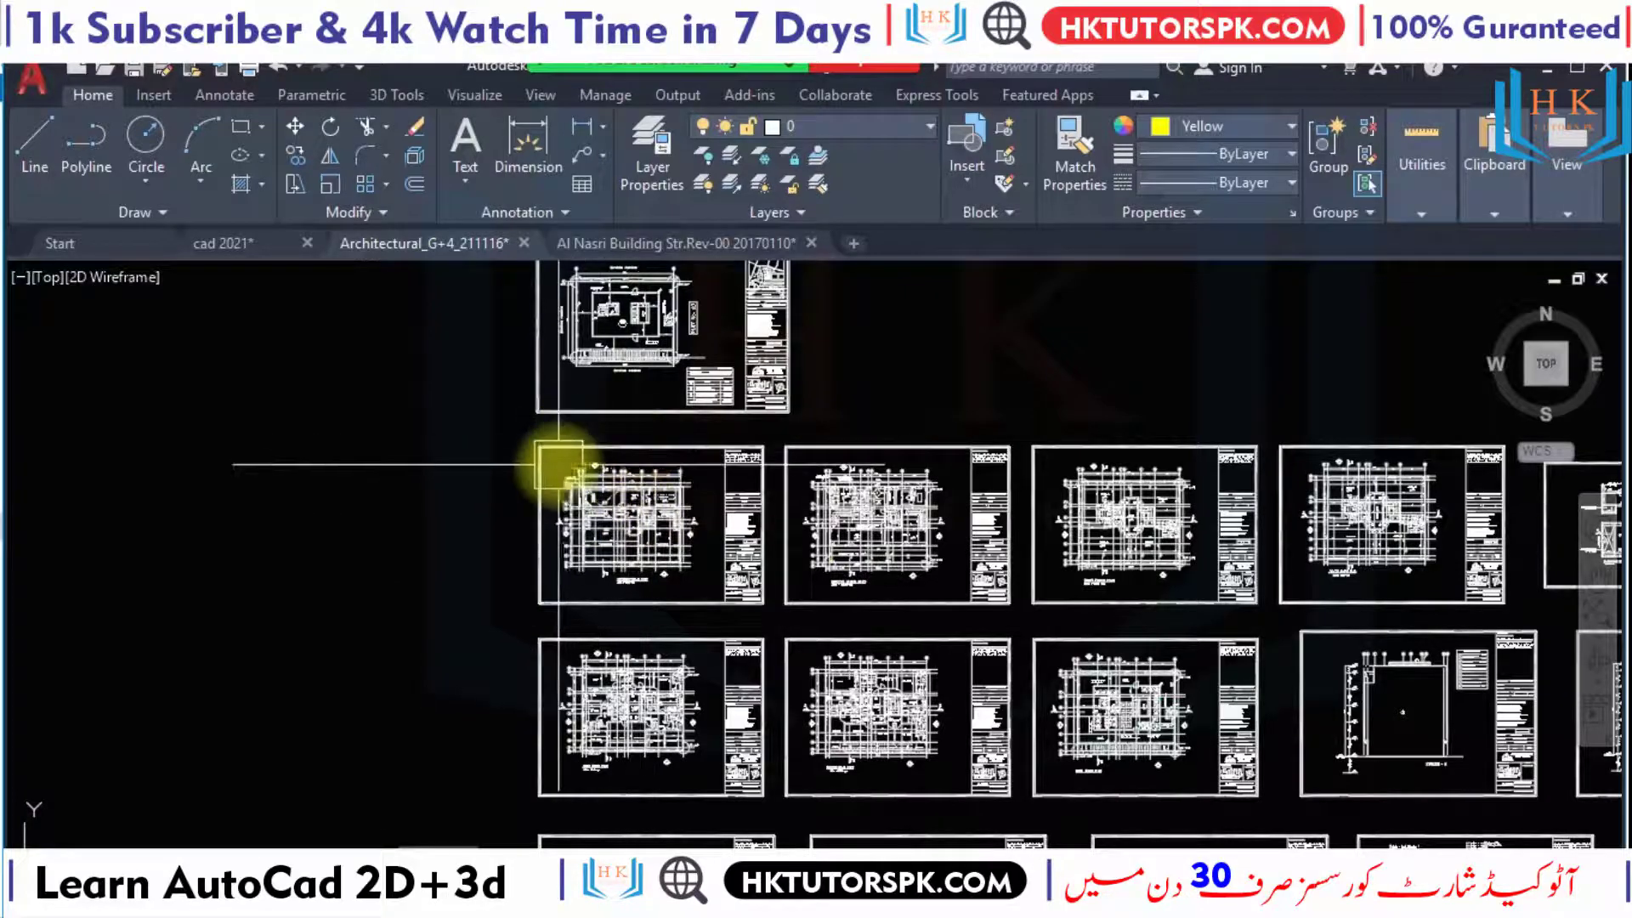
scroll(476, 459, "up", 3)
scroll(451, 458, "up", 1)
mouse_move(499, 437)
middle_mouse_down()
mouse_move(354, 394)
mouse_move(283, 348)
middle_mouse_up()
scroll(340, 400, "up", 2)
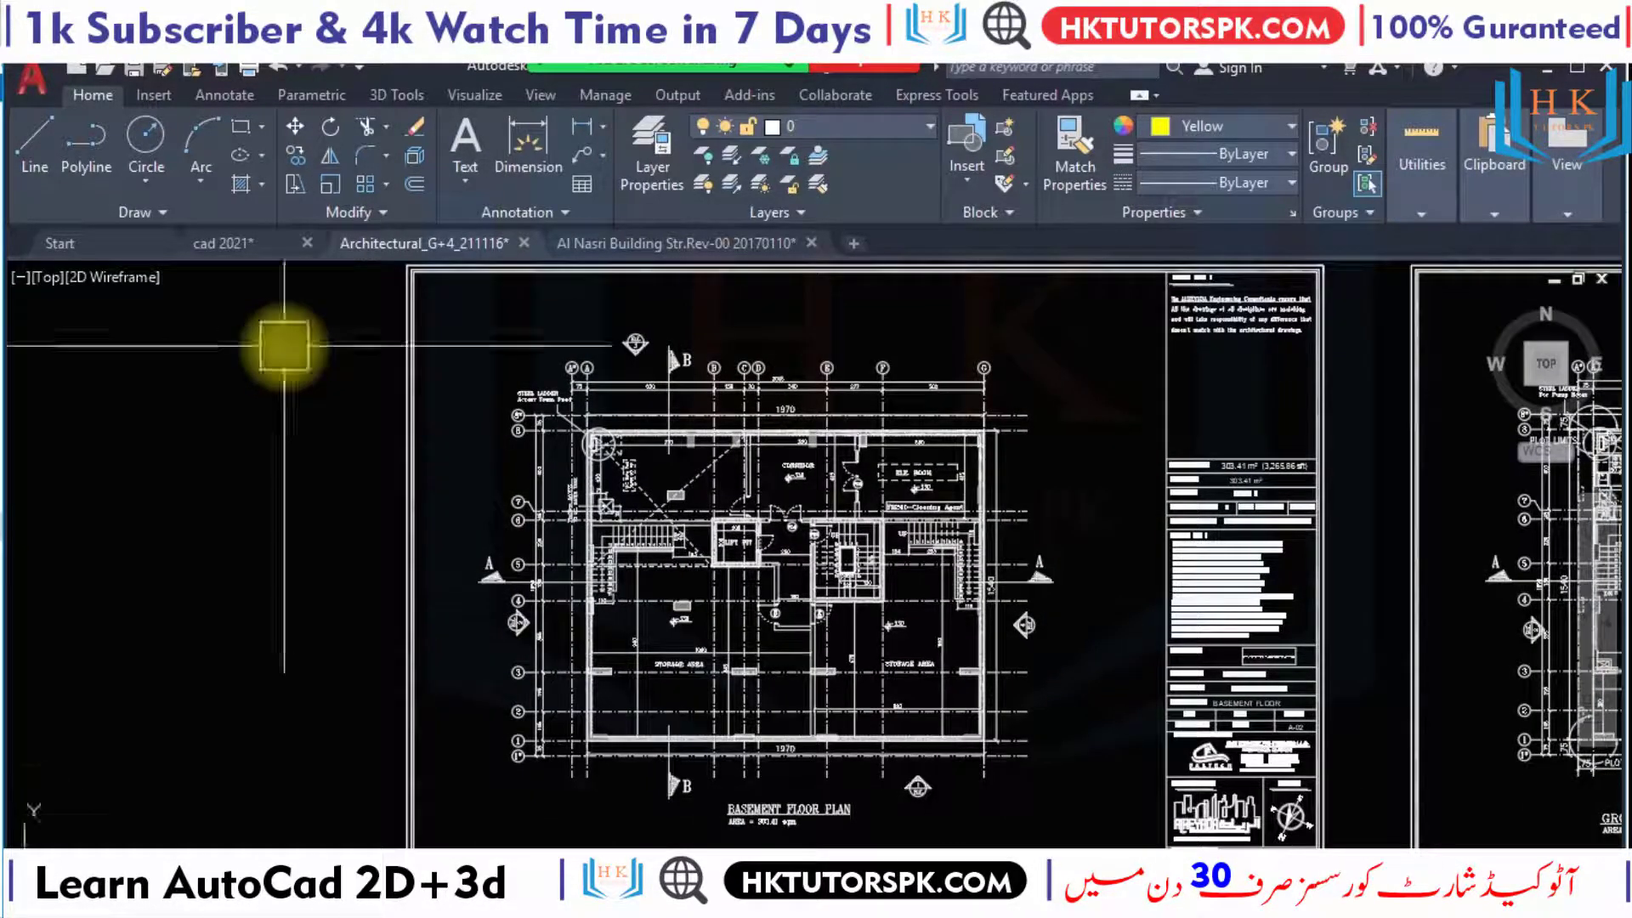
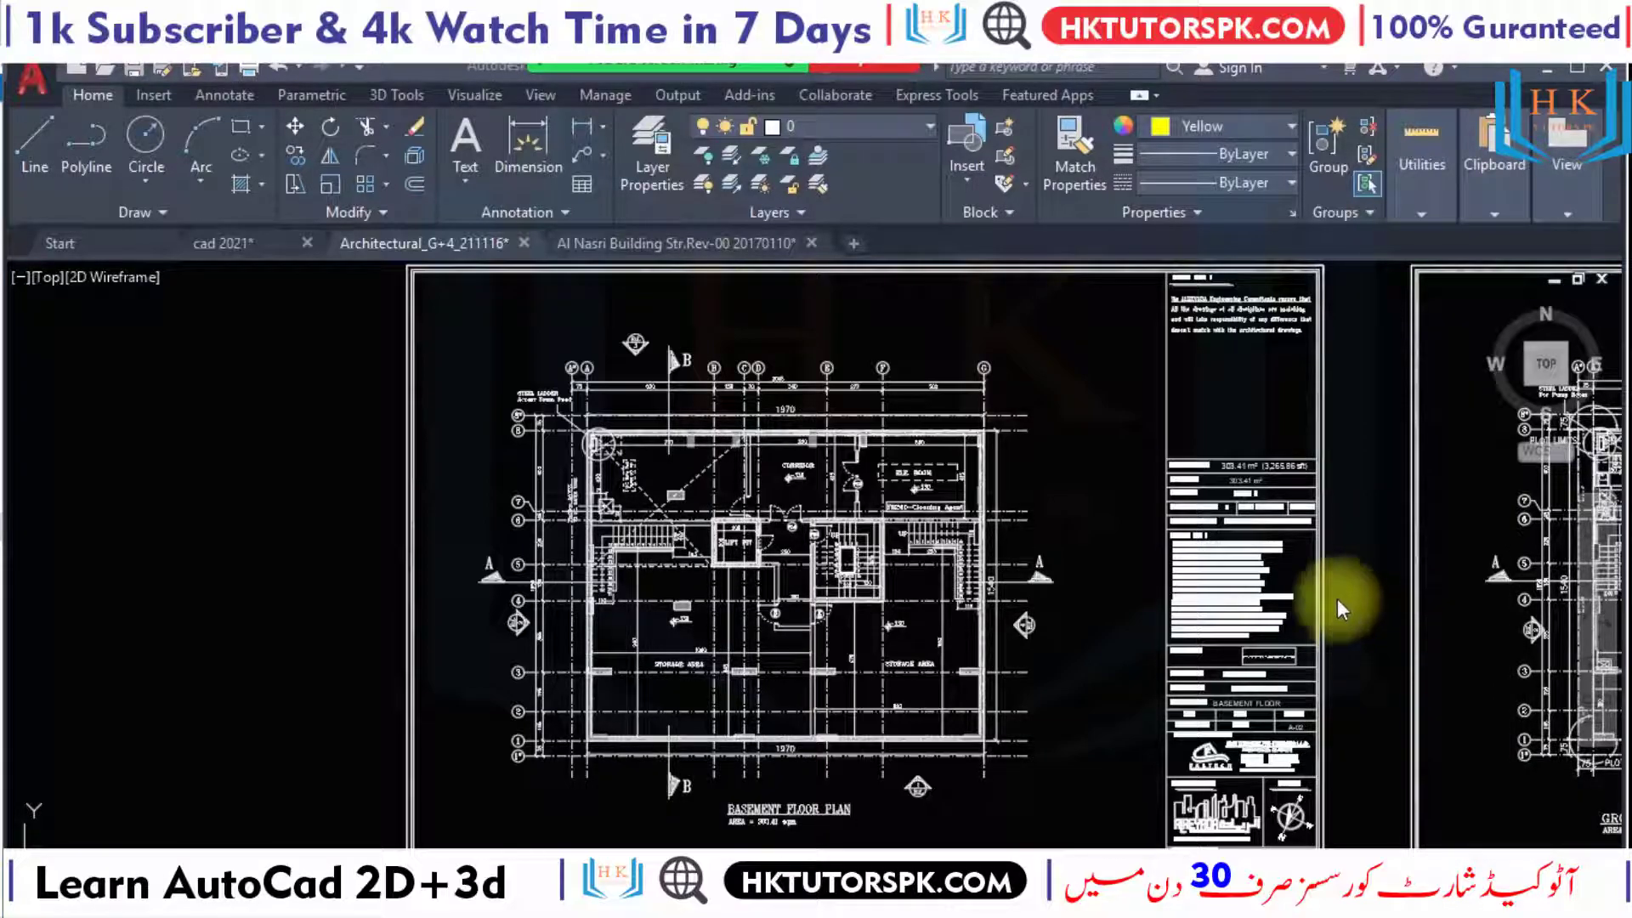
Glance at the Al Nasri structural drawing, then return to the cad 2021 floor plans.
scroll(826, 471, "down", 3)
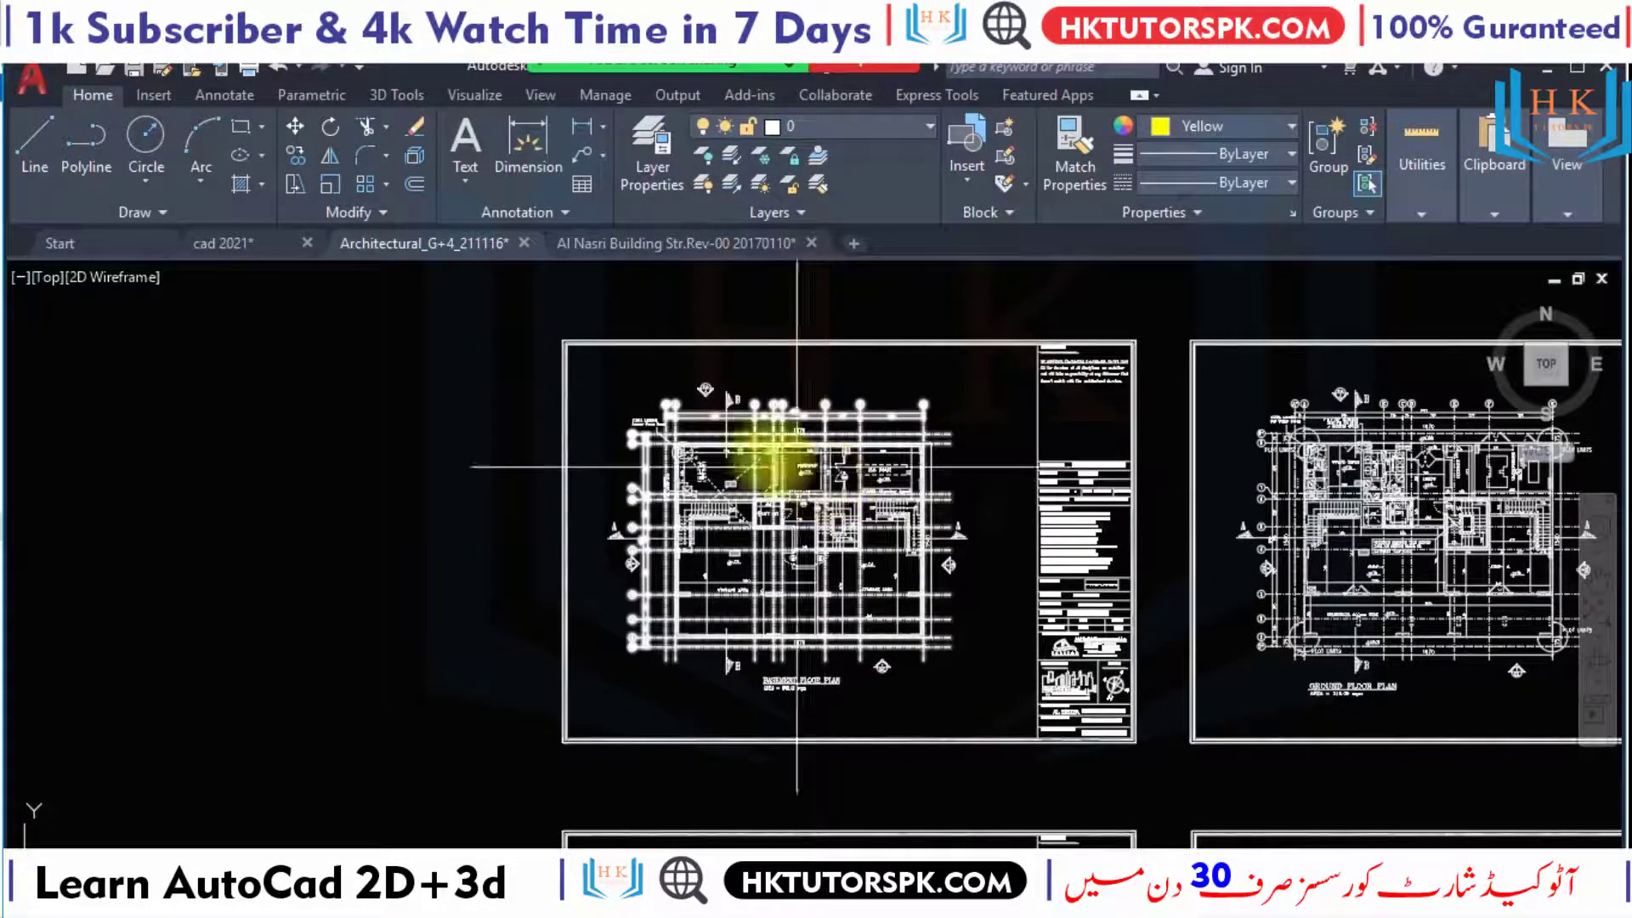
left_click(659, 245)
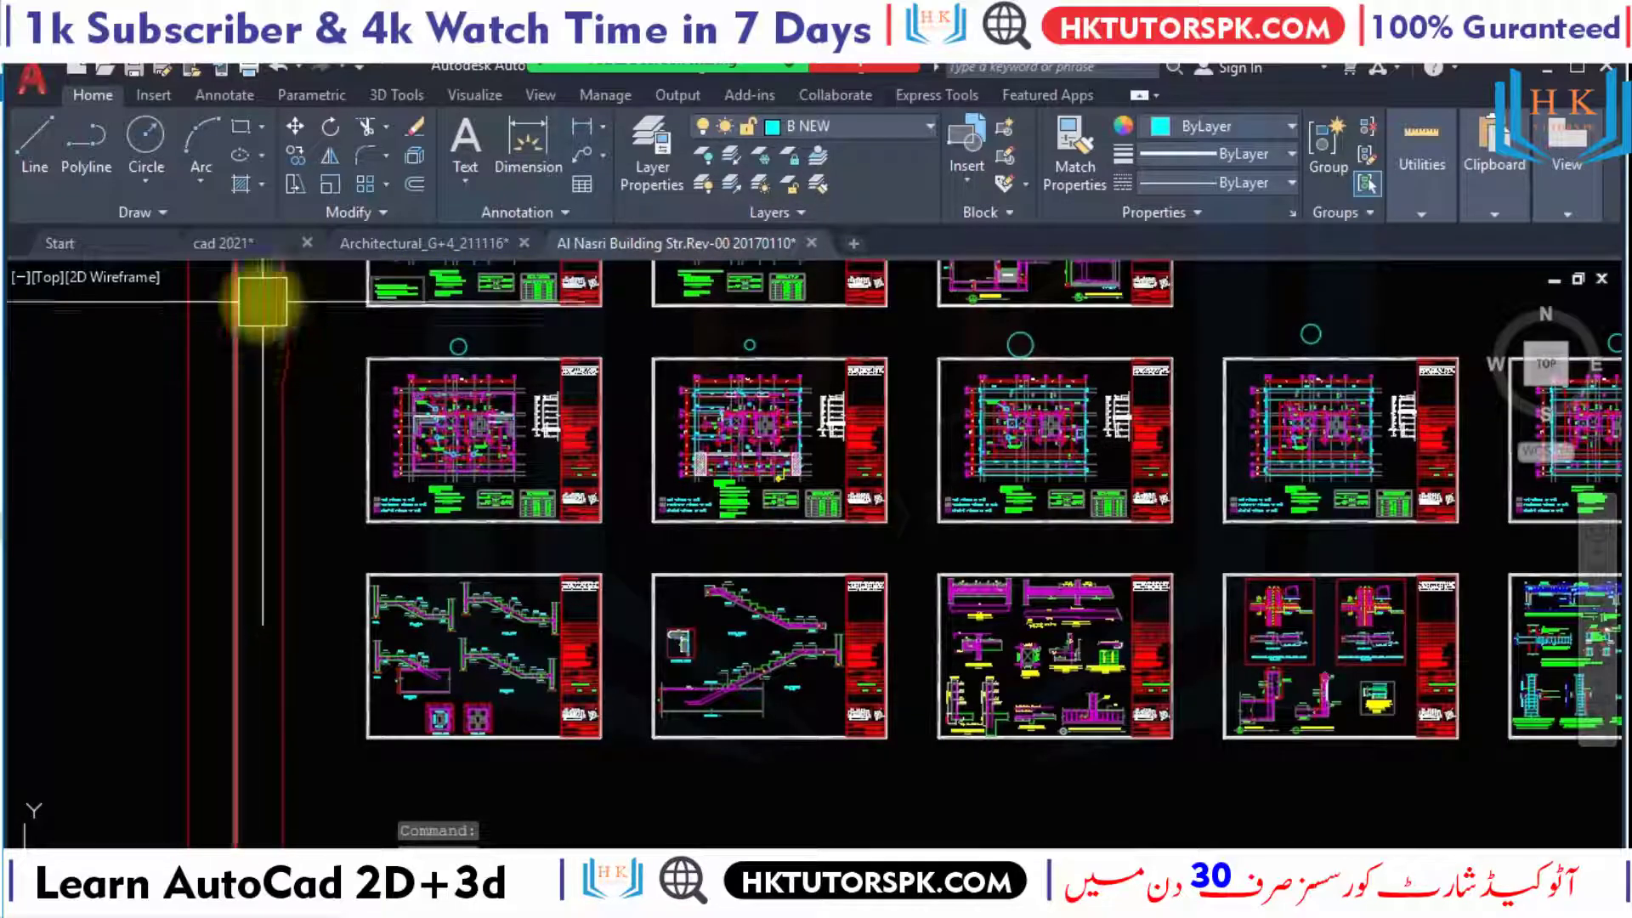
left_click(226, 244)
Pan and zoom around cad 2021 to bring the DRAWING TITLE frame into view.
scroll(1183, 446, "down", 5)
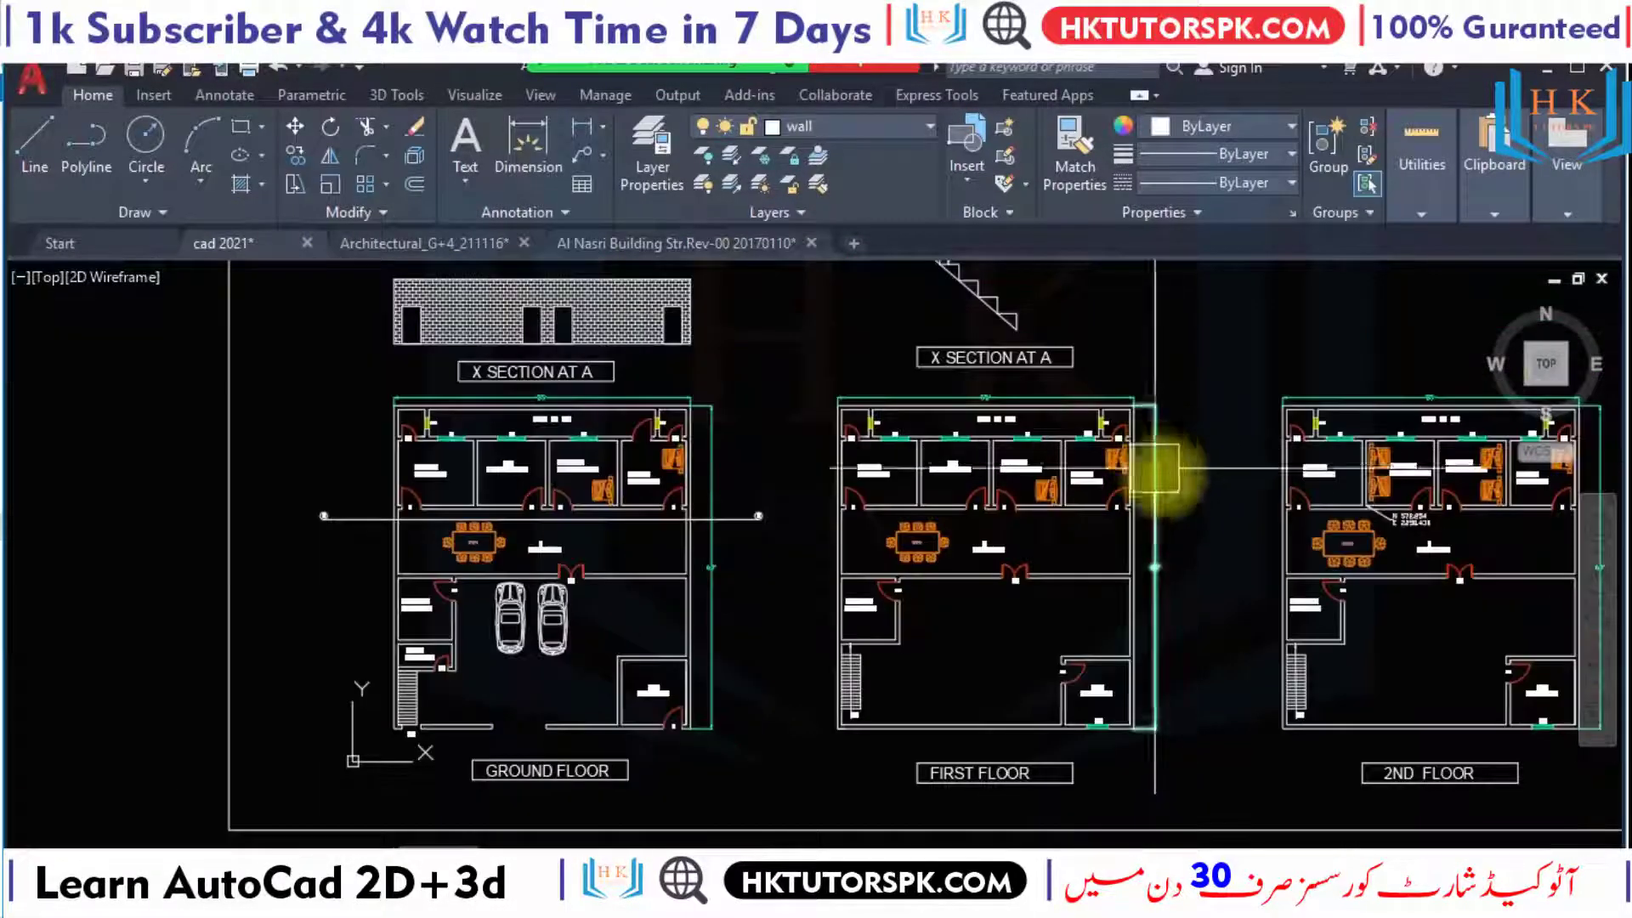
middle_click_drag(1165, 465, 437, 620)
scroll(437, 620, "down", 2)
scroll(1051, 408, "up", 2)
scroll(1051, 408, "up", 3)
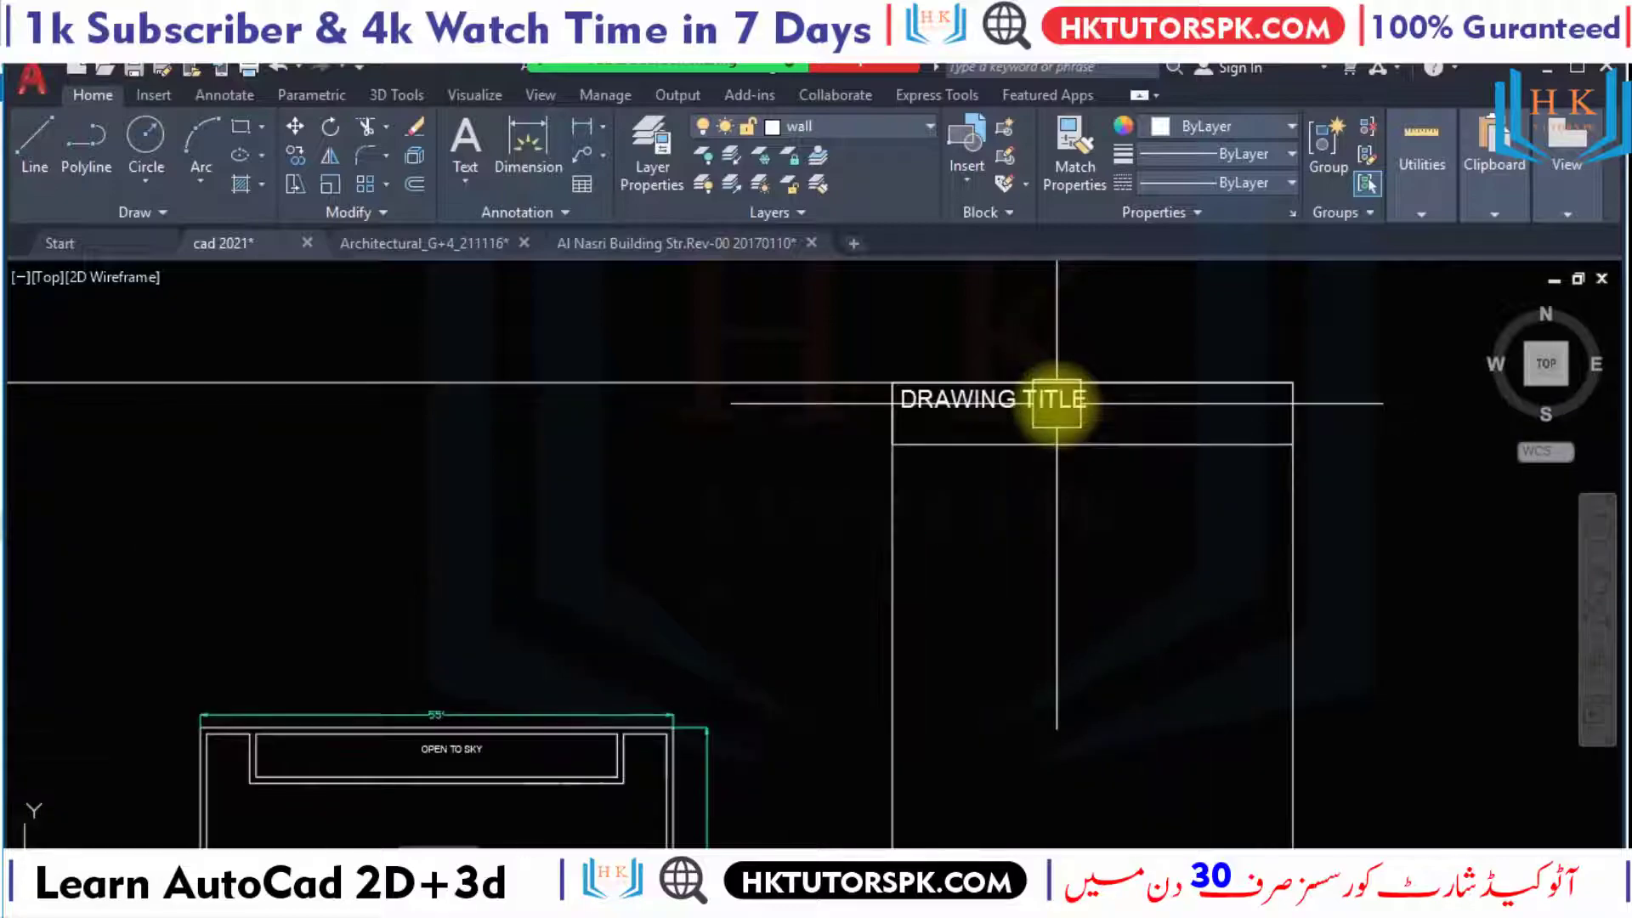
scroll(1057, 400, "up", 4)
middle_click_drag(1158, 451, 1071, 529)
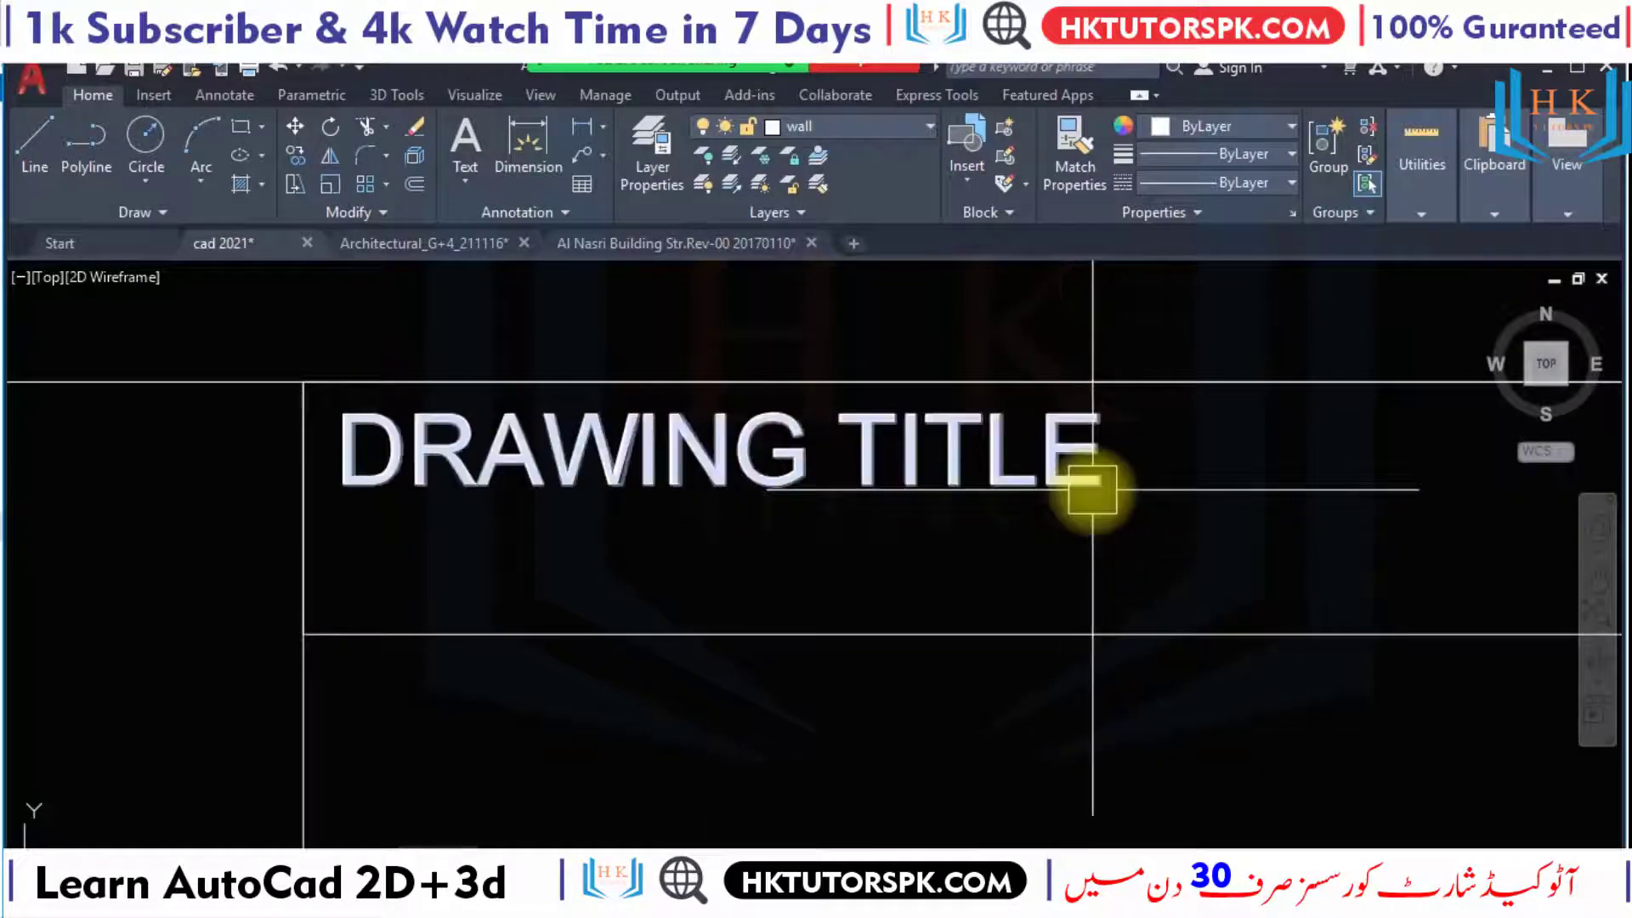
scroll(1060, 510, "down", 2)
scroll(994, 564, "down", 2)
middle_click_drag(855, 773, 832, 387)
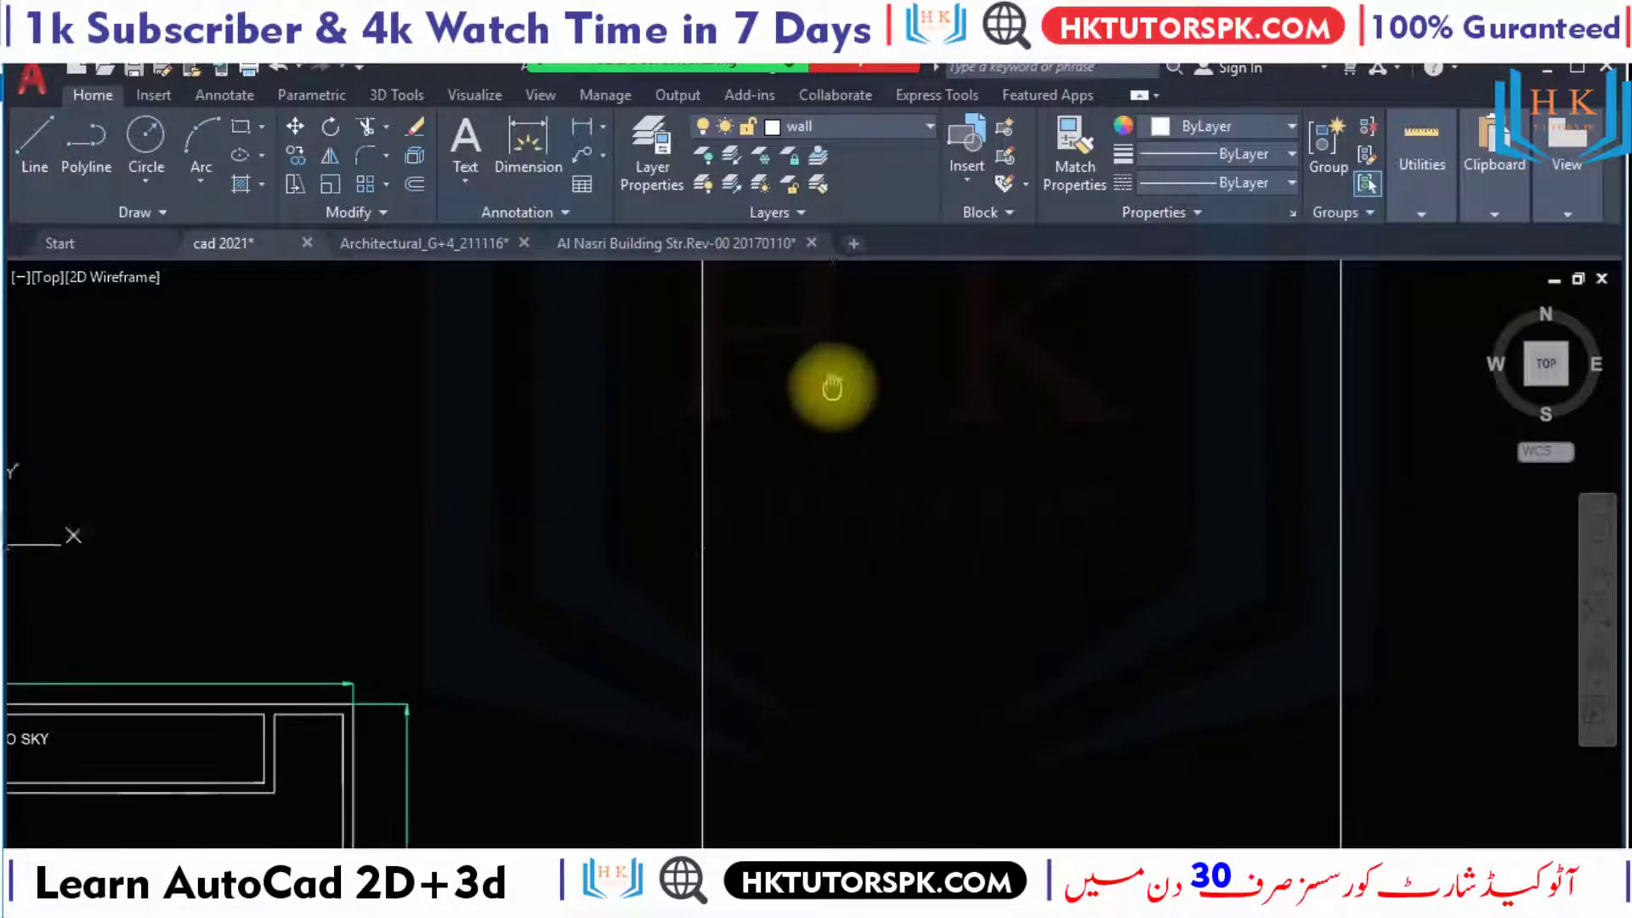
scroll(840, 458, "down", 1)
mouse_move(840, 458)
middle_mouse_down()
mouse_move(711, 532)
mouse_move(773, 517)
middle_mouse_up()
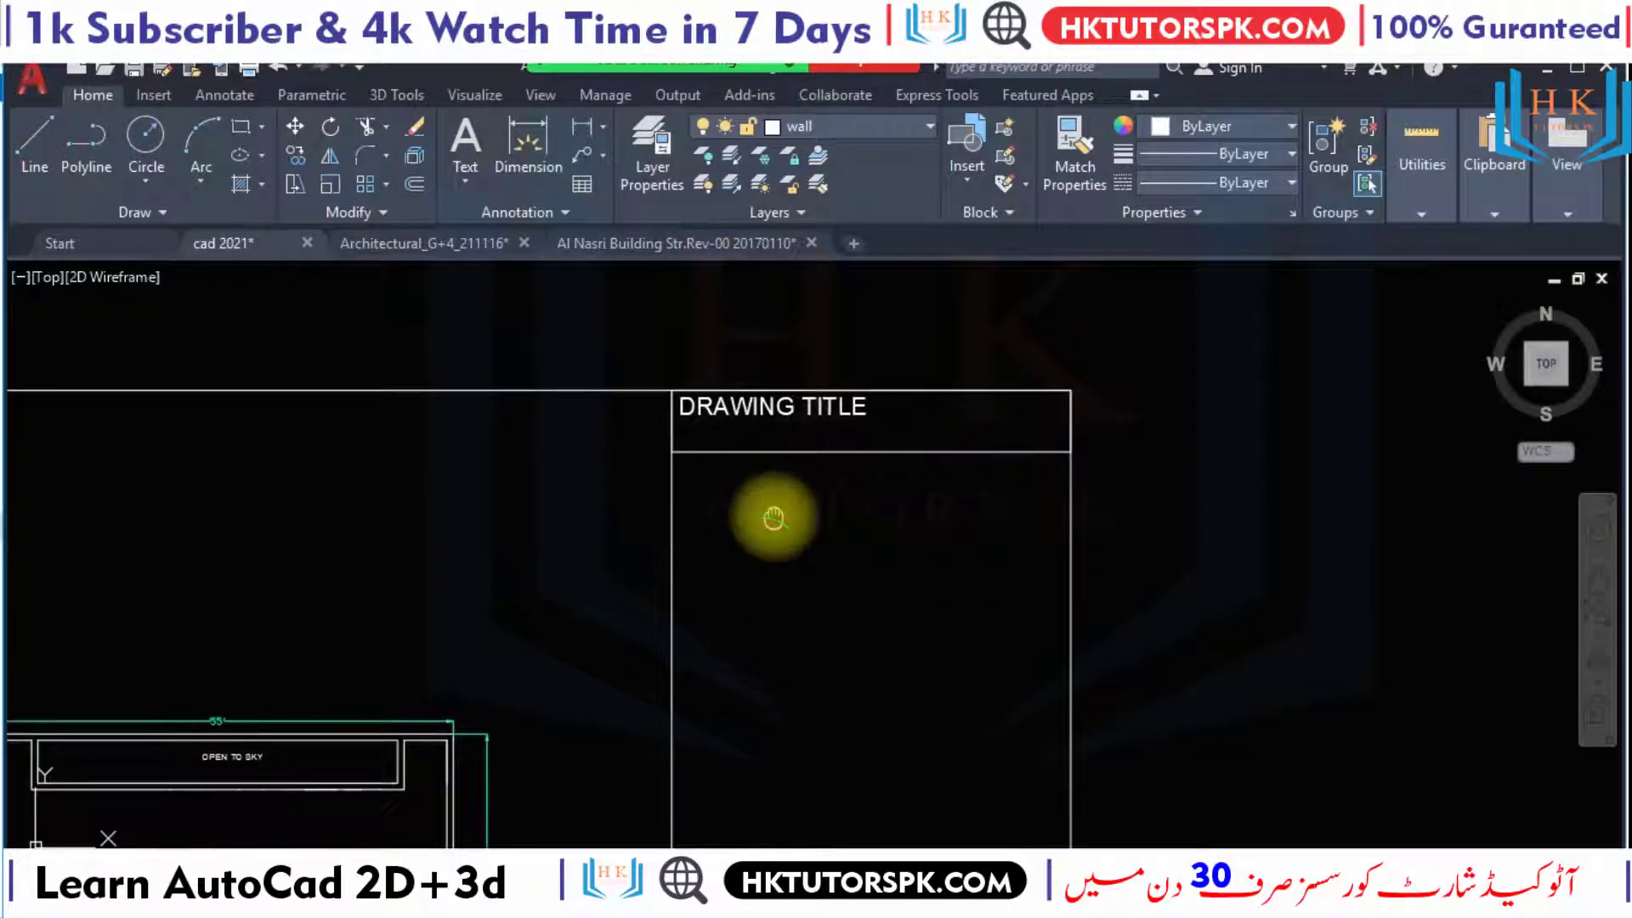
scroll(867, 554, "down", 2)
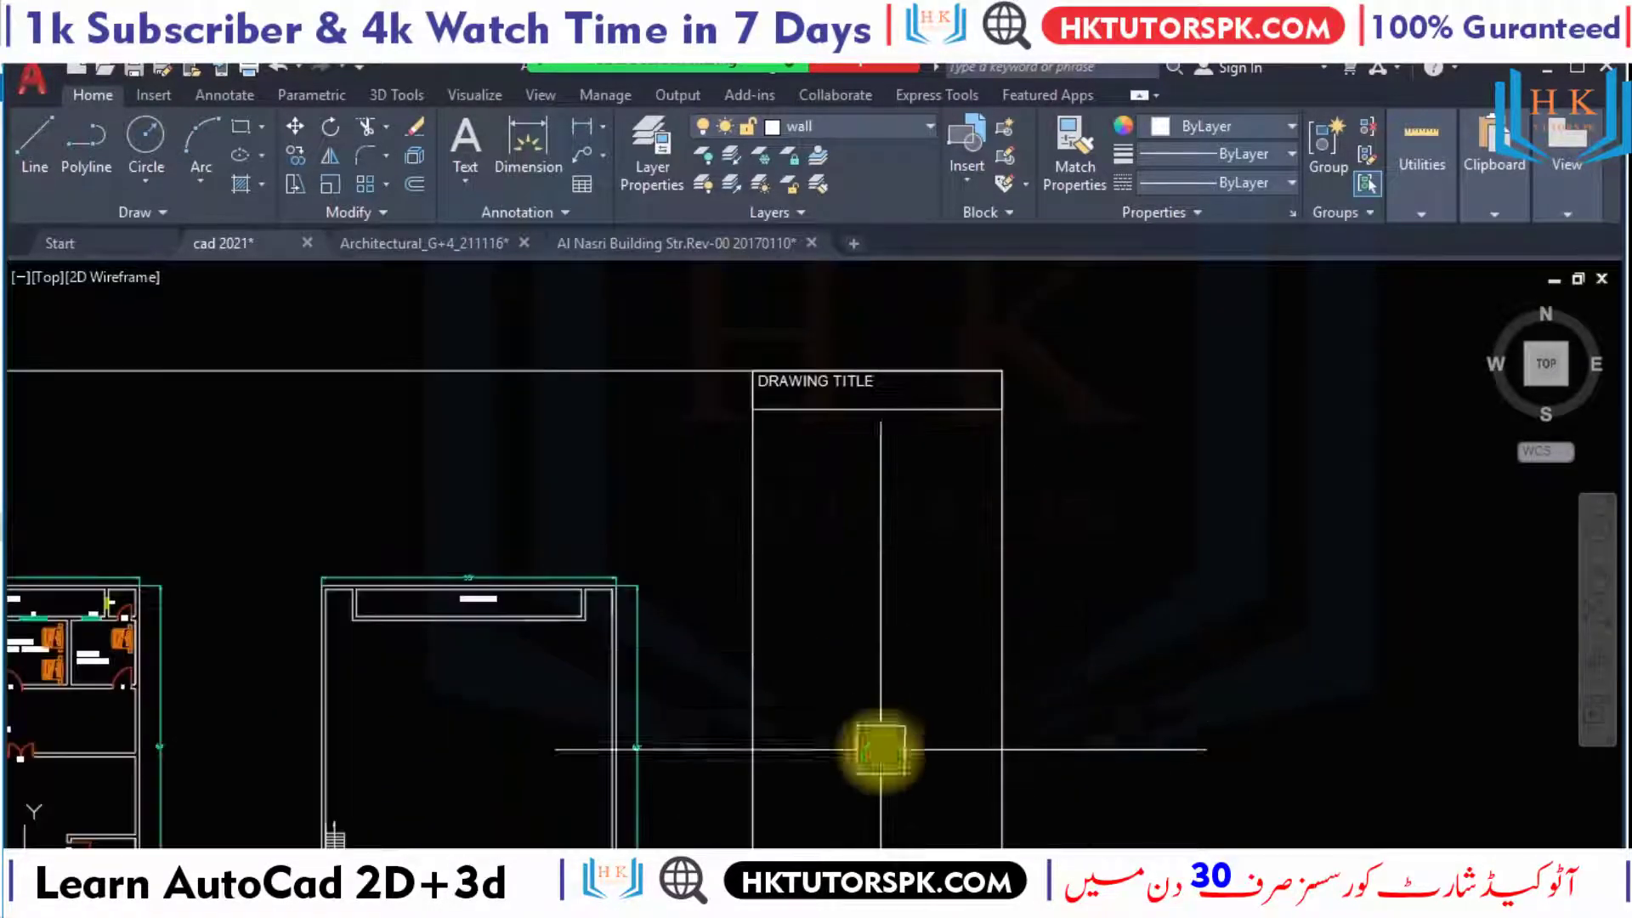
scroll(788, 350, "down", 1)
Make trial window and lasso selections beside the title frame, then switch to the Al Nasri Building drawing.
left_click(788, 350)
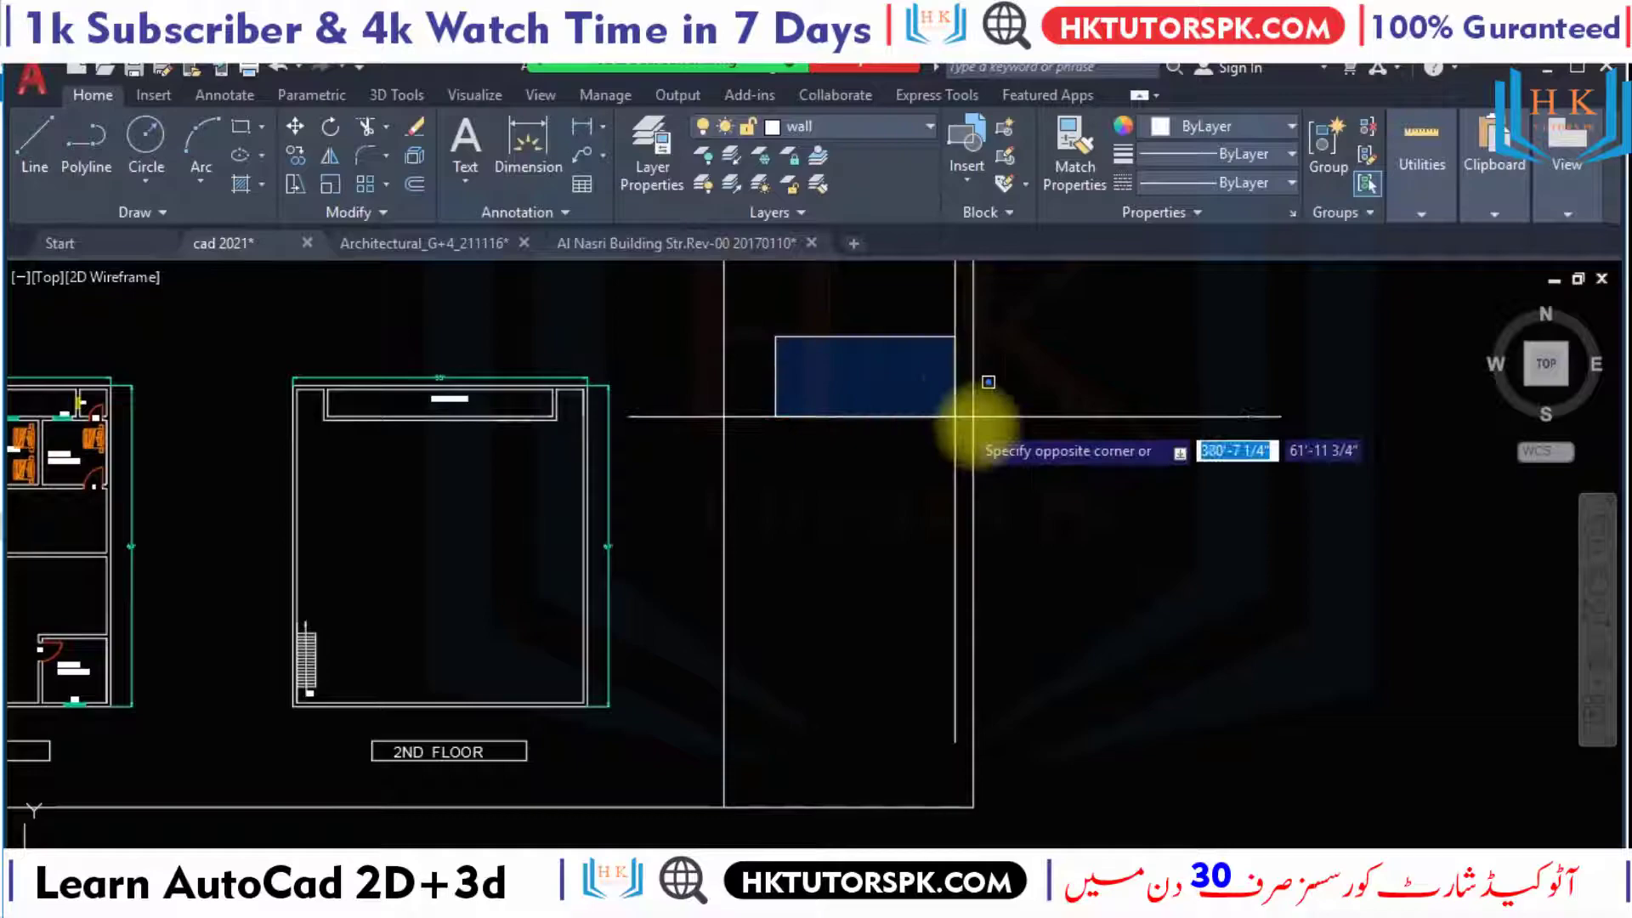
left_click(908, 440)
left_click(908, 595)
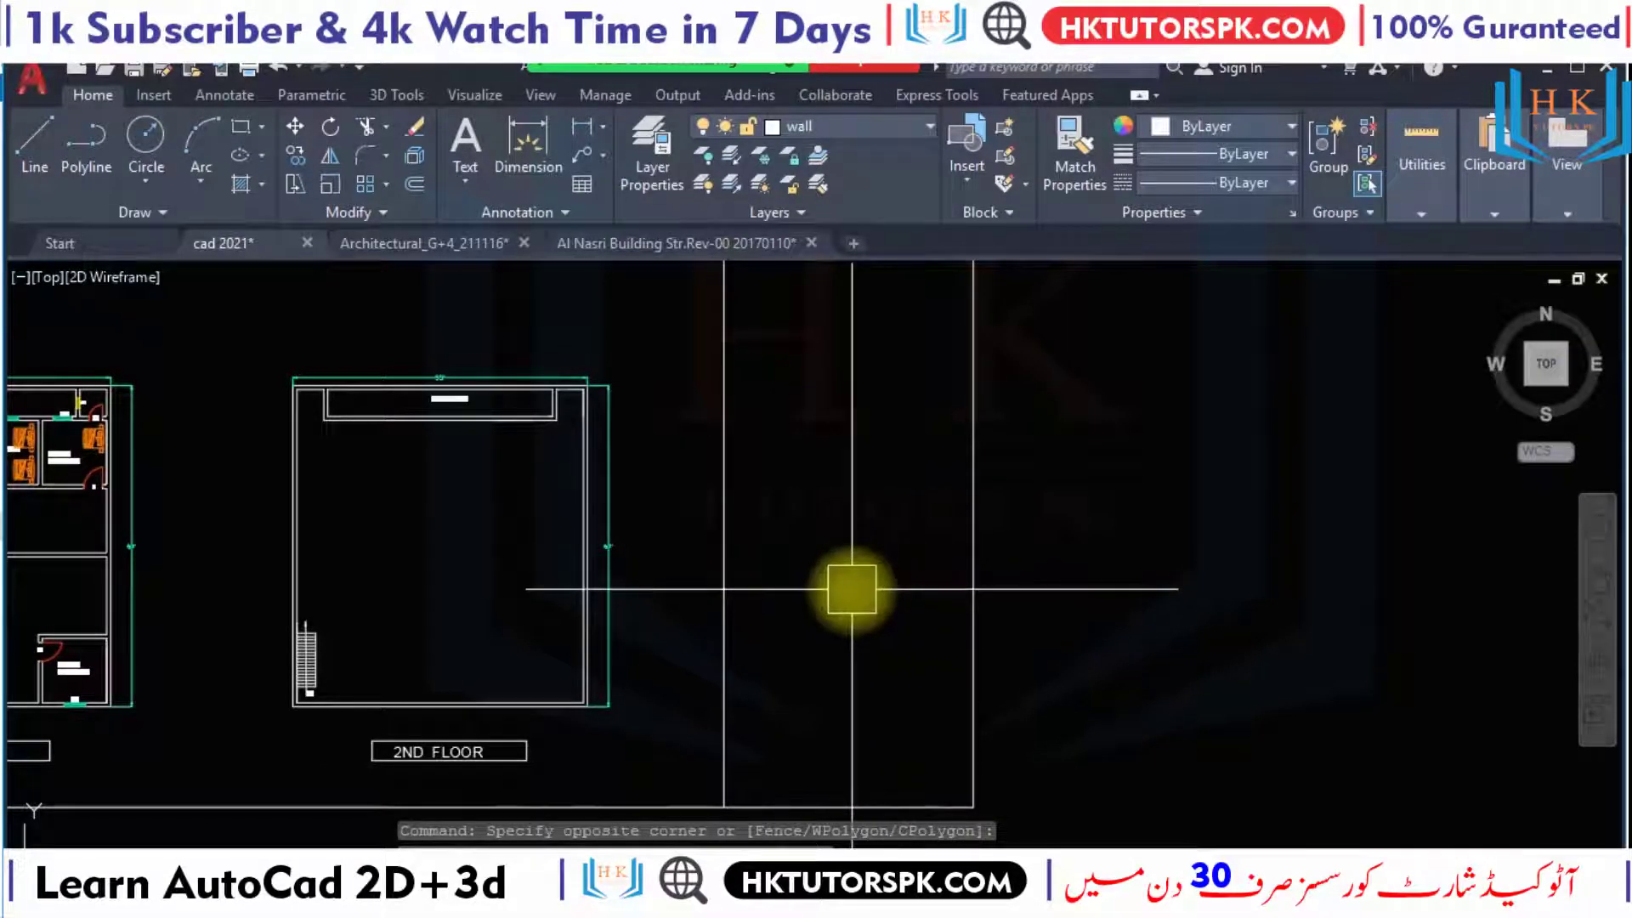
left_click_drag(812, 617, 967, 663)
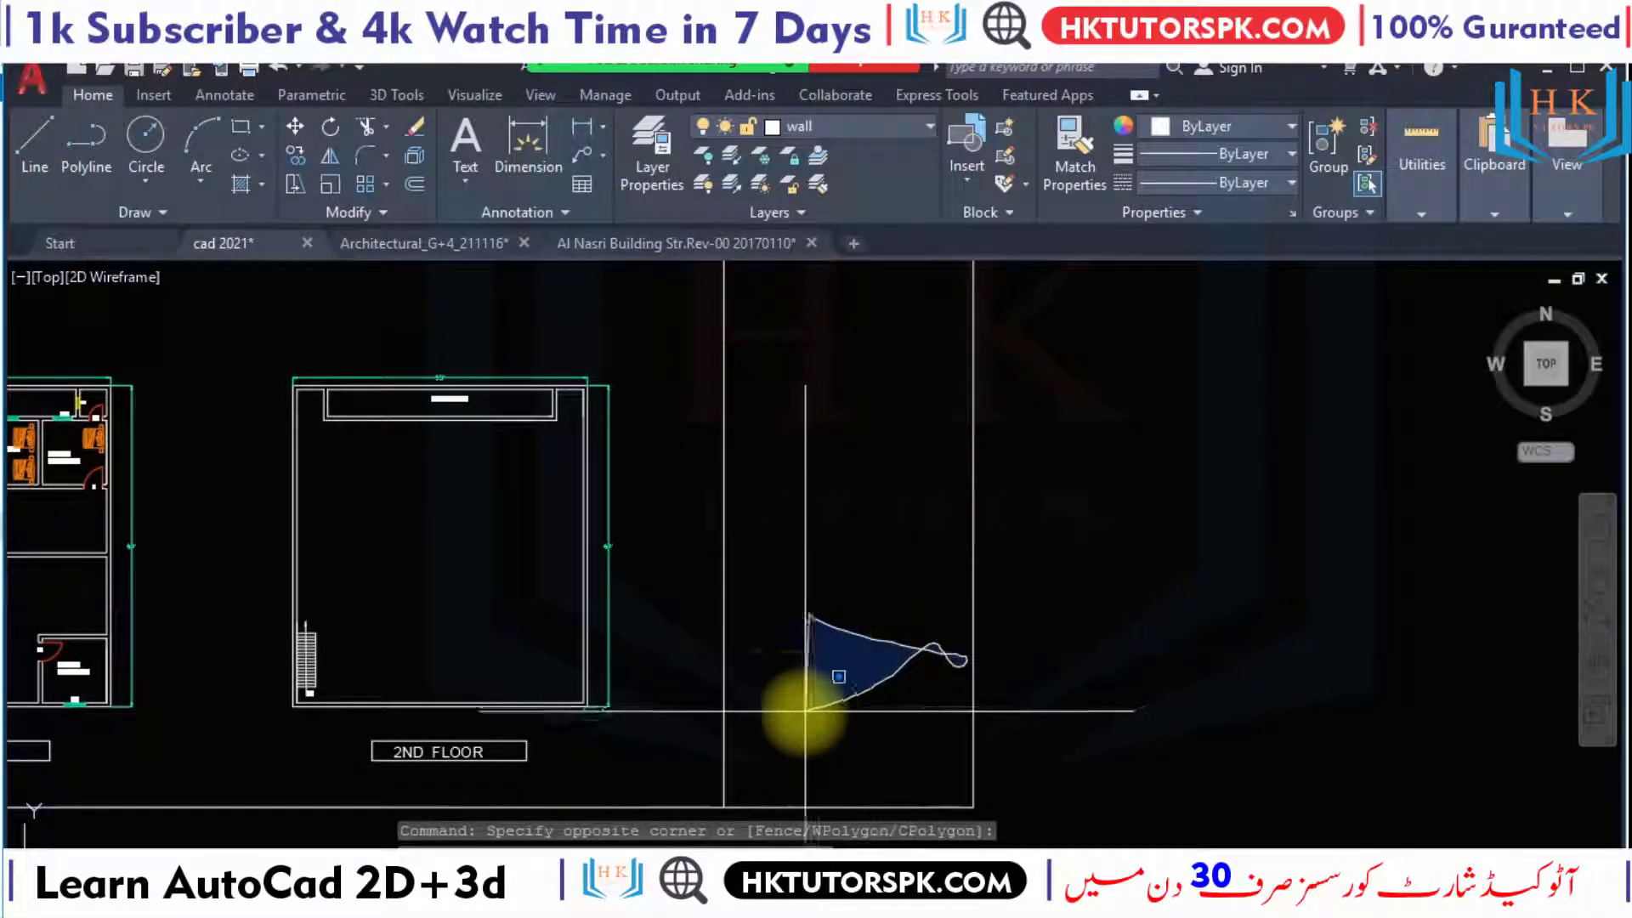
left_click_drag(935, 644, 958, 484)
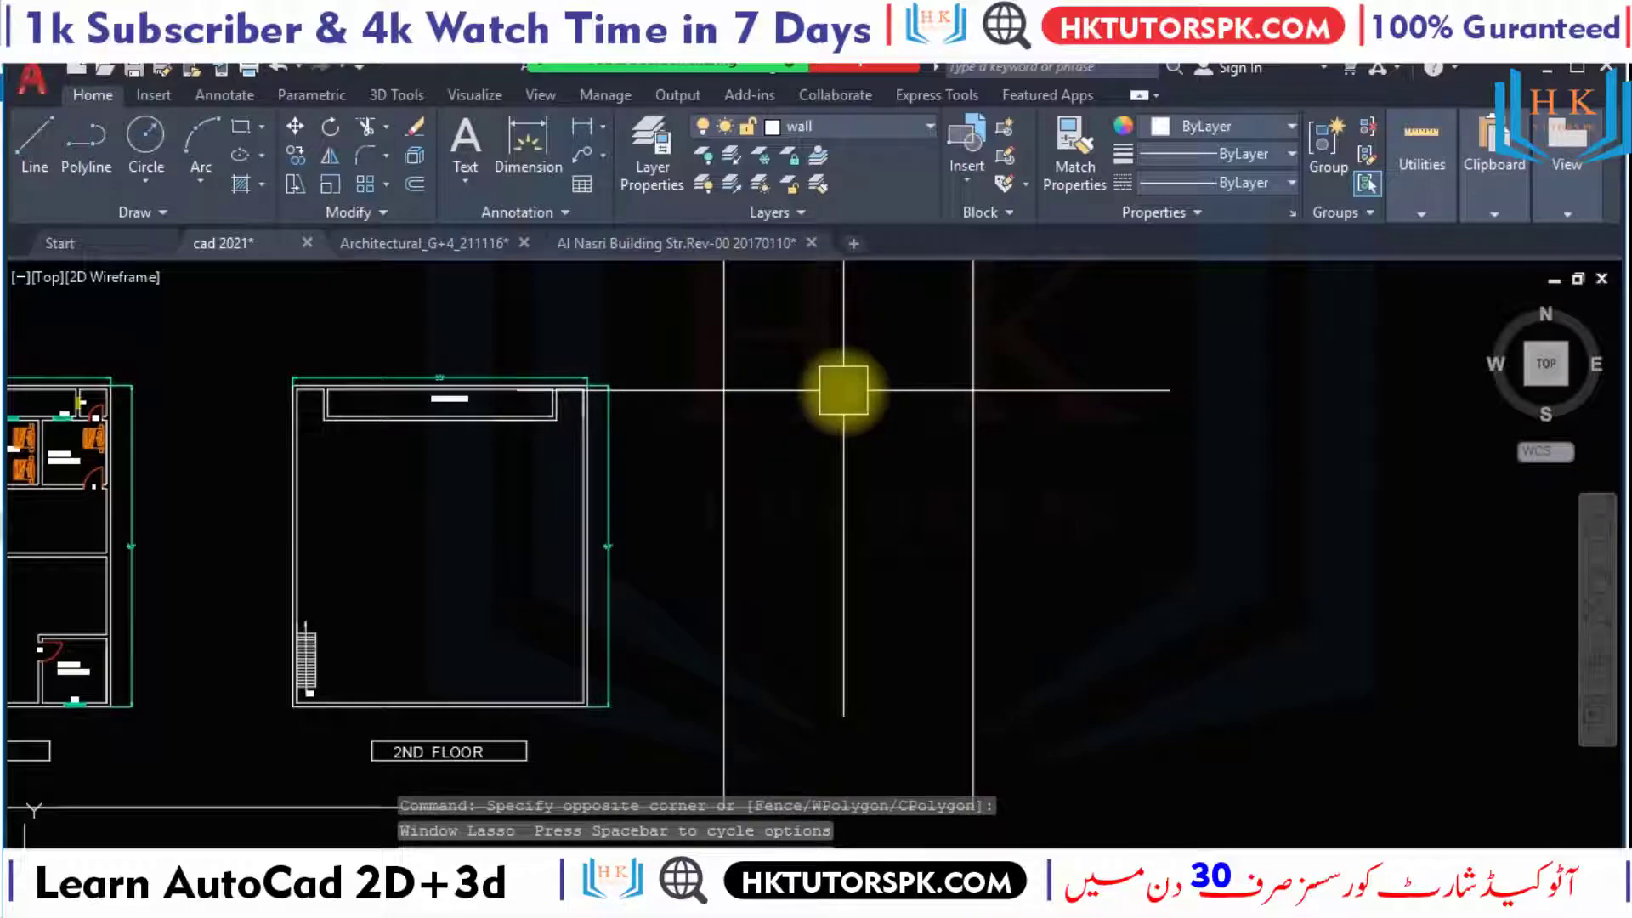
left_click(639, 240)
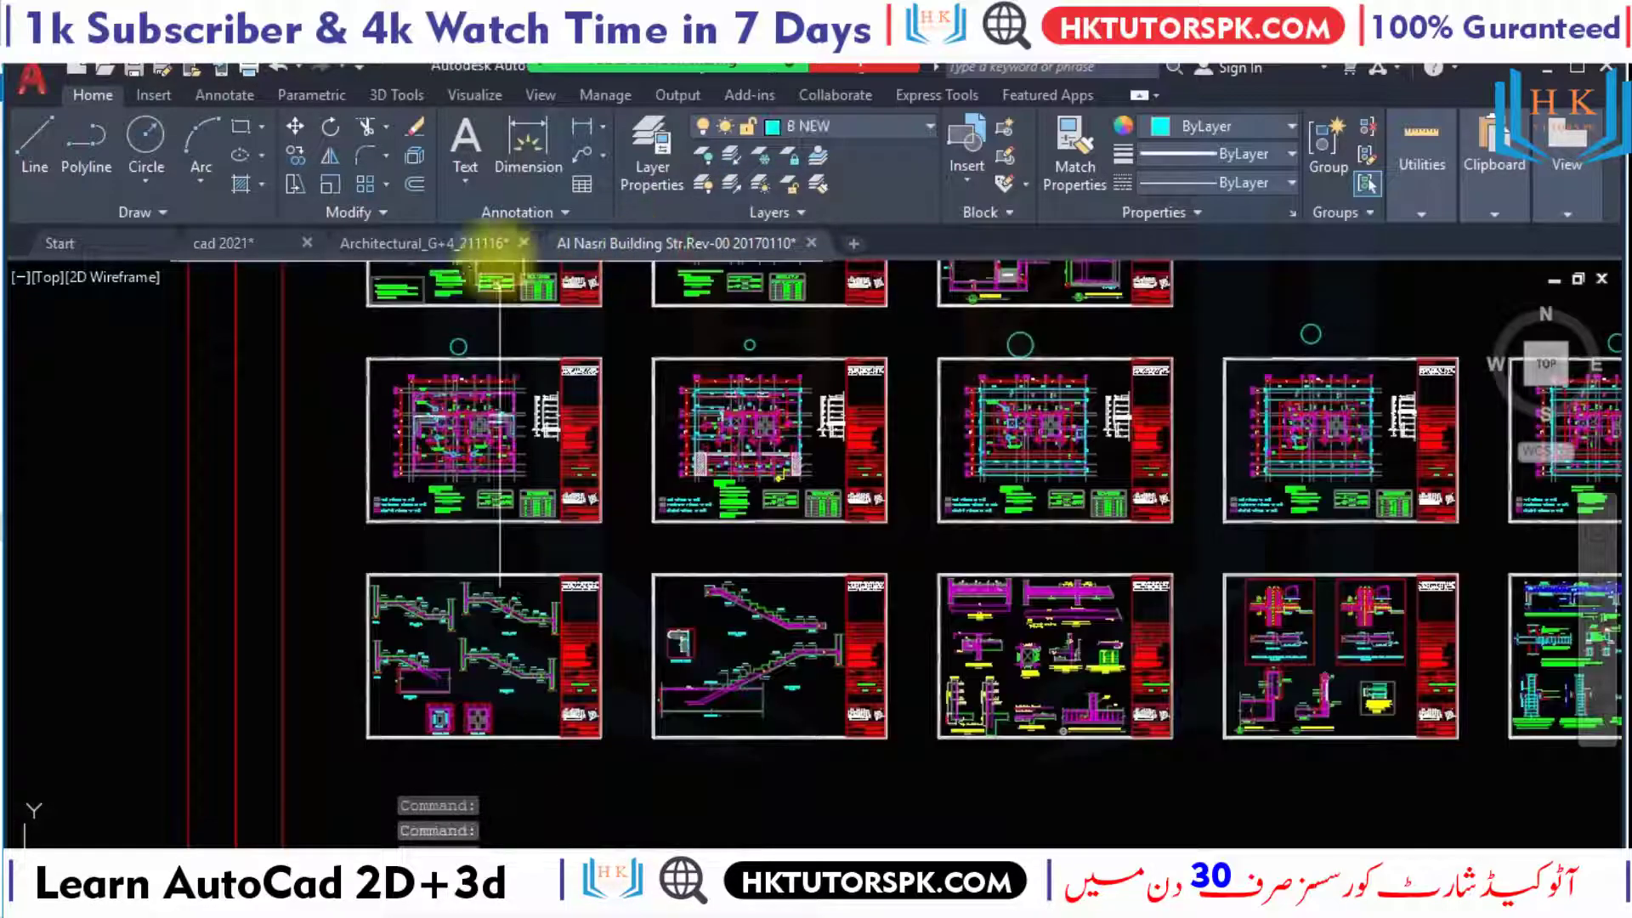
Glance at Architectural_G+4_211116, then return to cad 2021 and frame its DRAWING TITLE box.
left_click(424, 246)
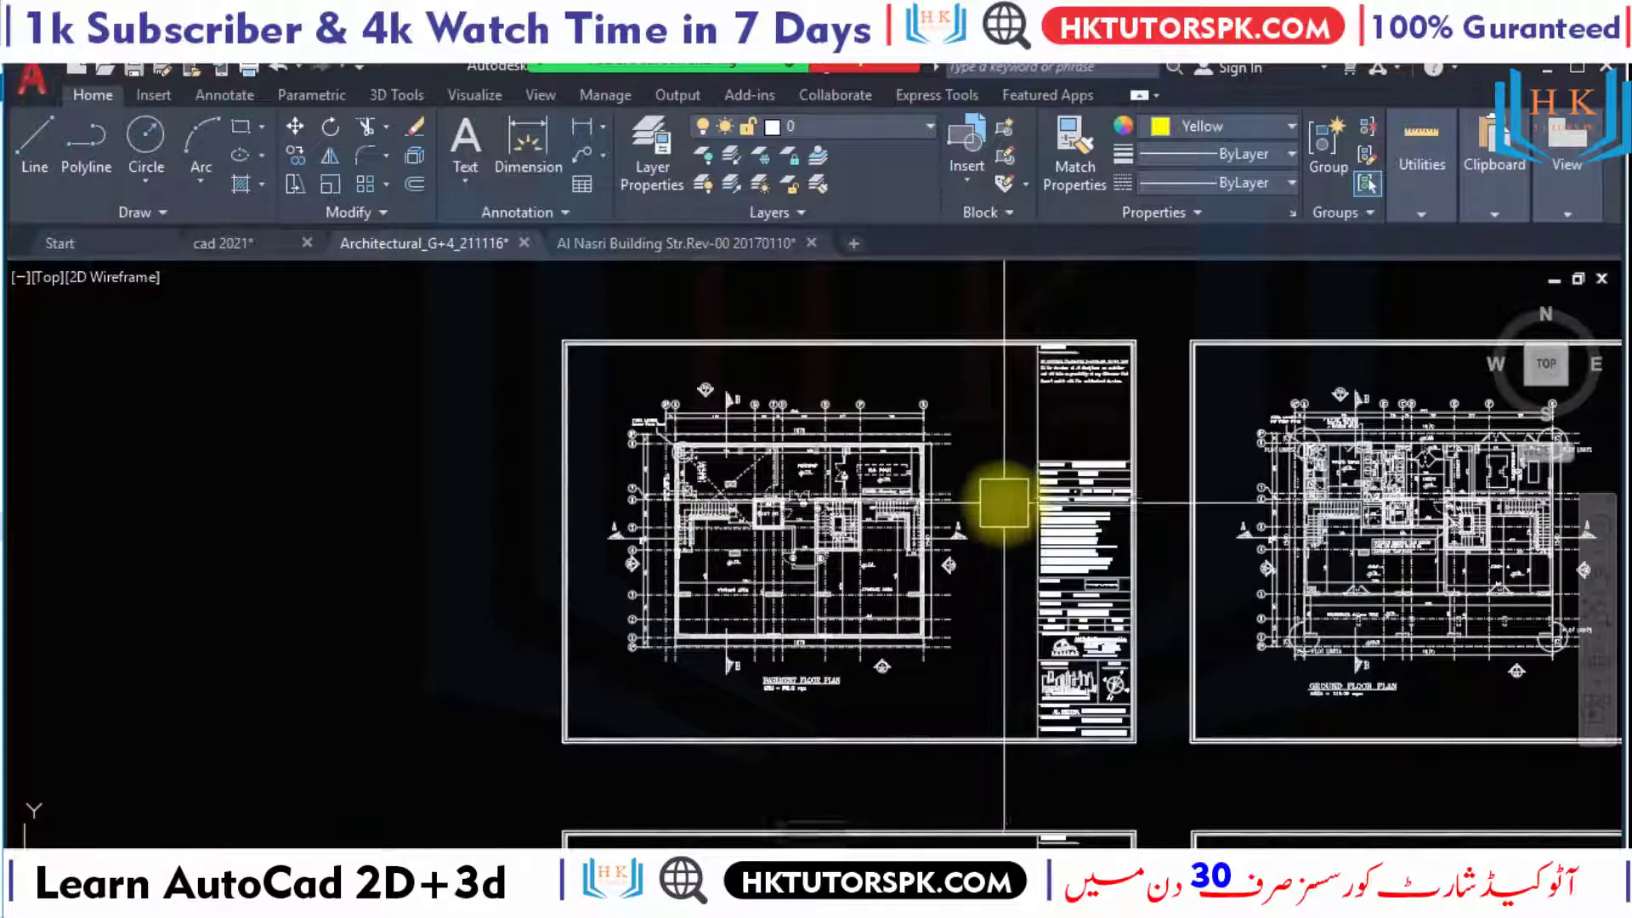
left_click(274, 246)
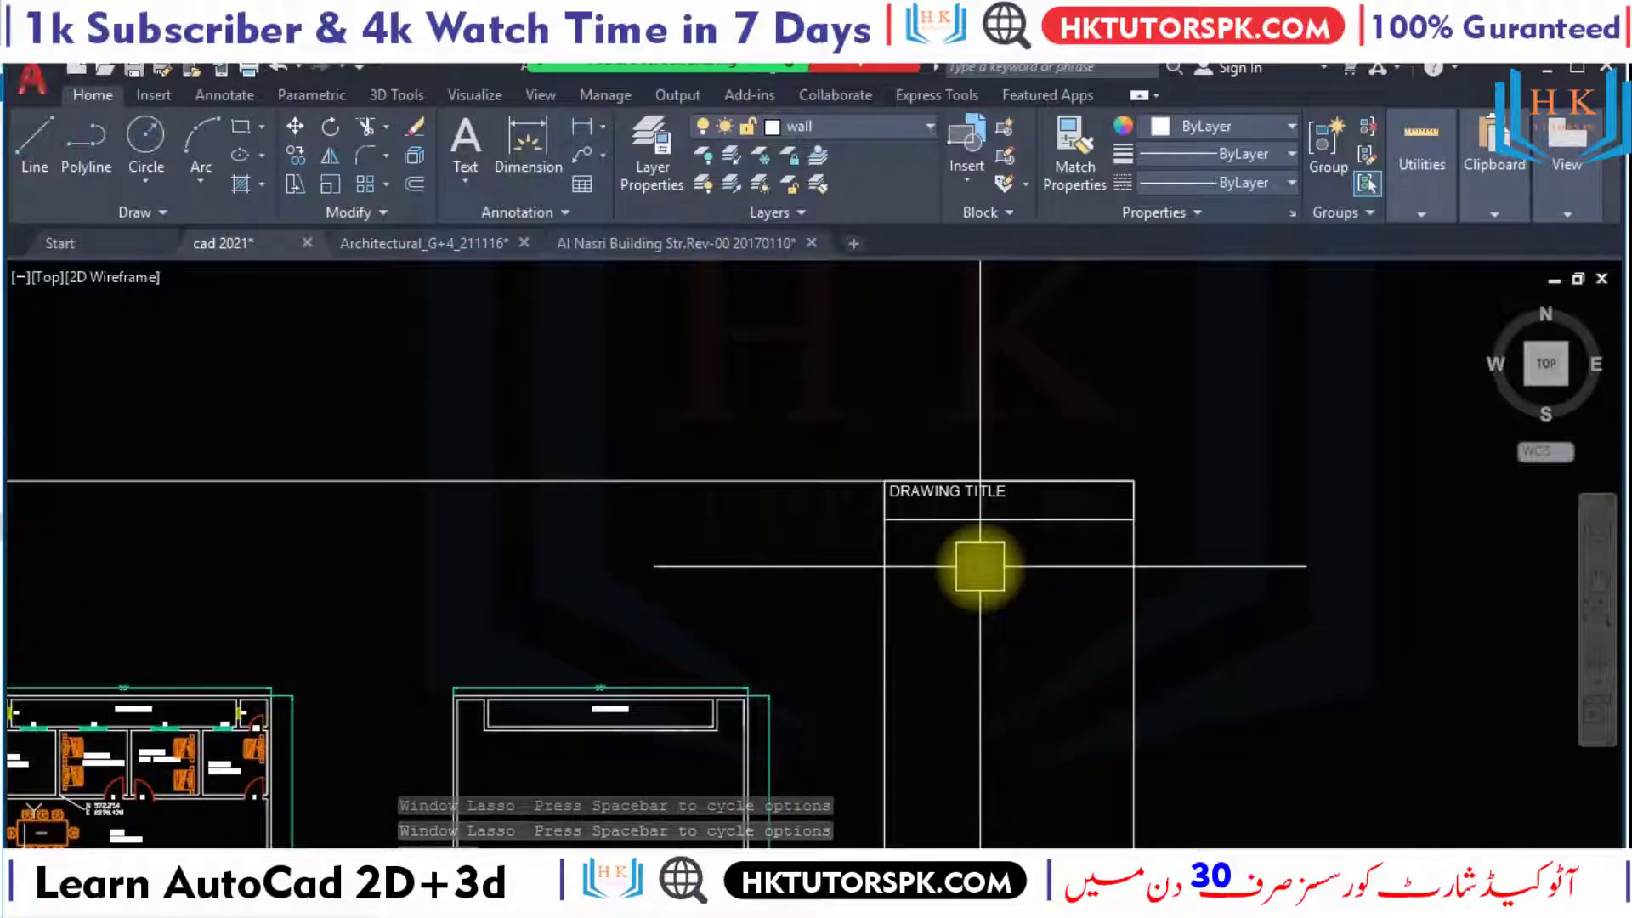
scroll(952, 493, "up", 2)
scroll(1031, 493, "up", 4)
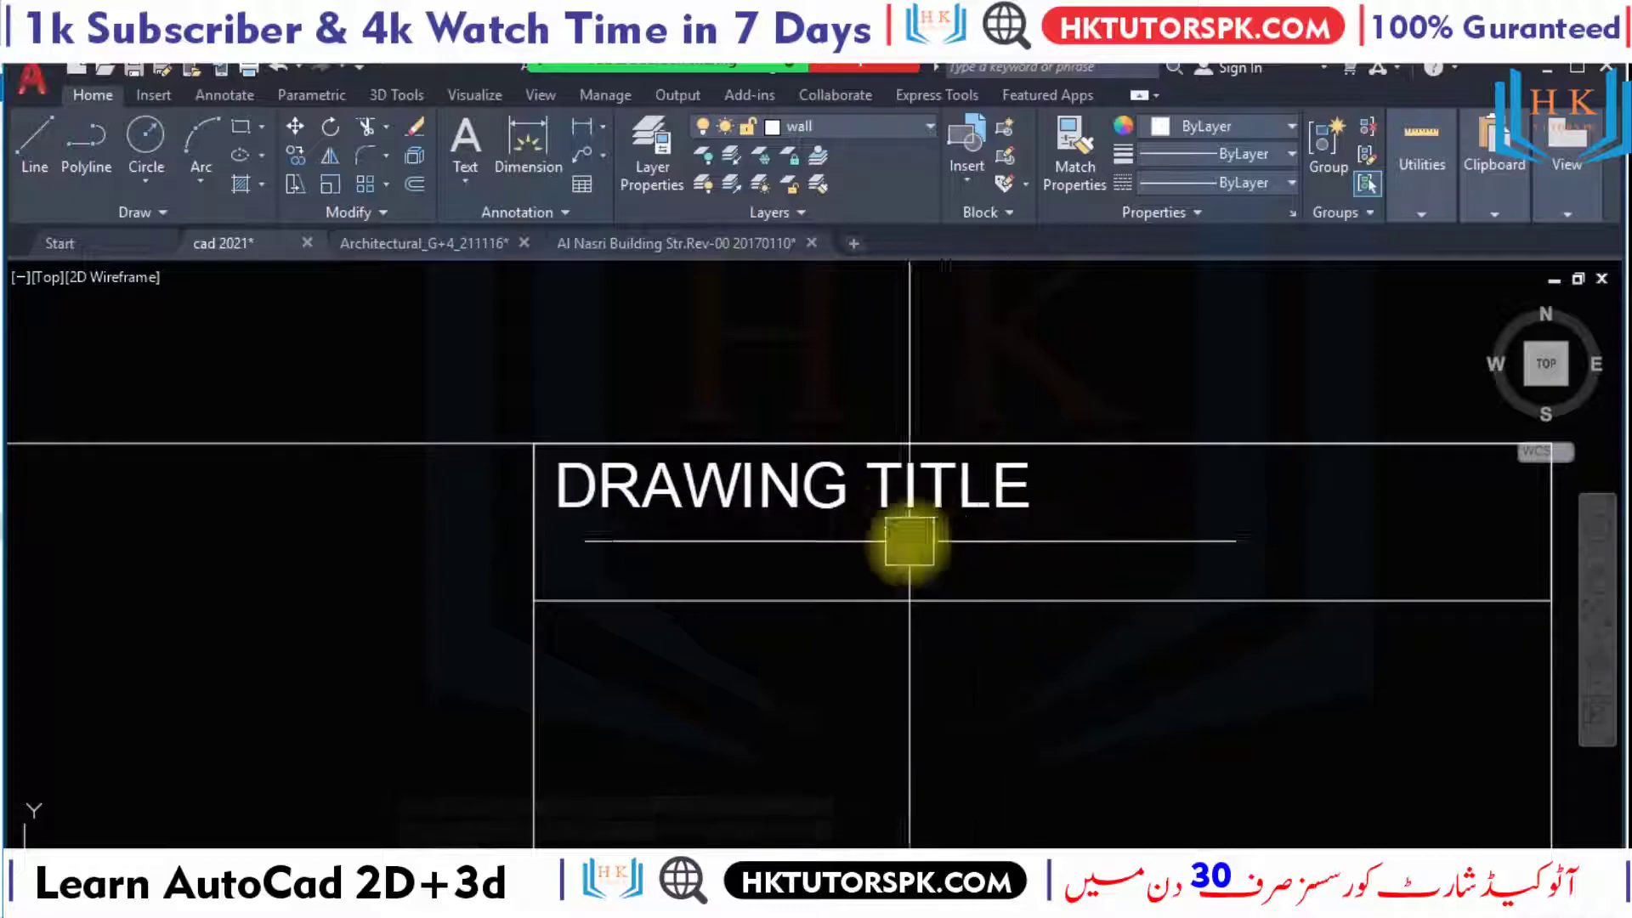
mouse_move(923, 516)
middle_mouse_down()
mouse_move(925, 481)
mouse_move(791, 468)
middle_mouse_up()
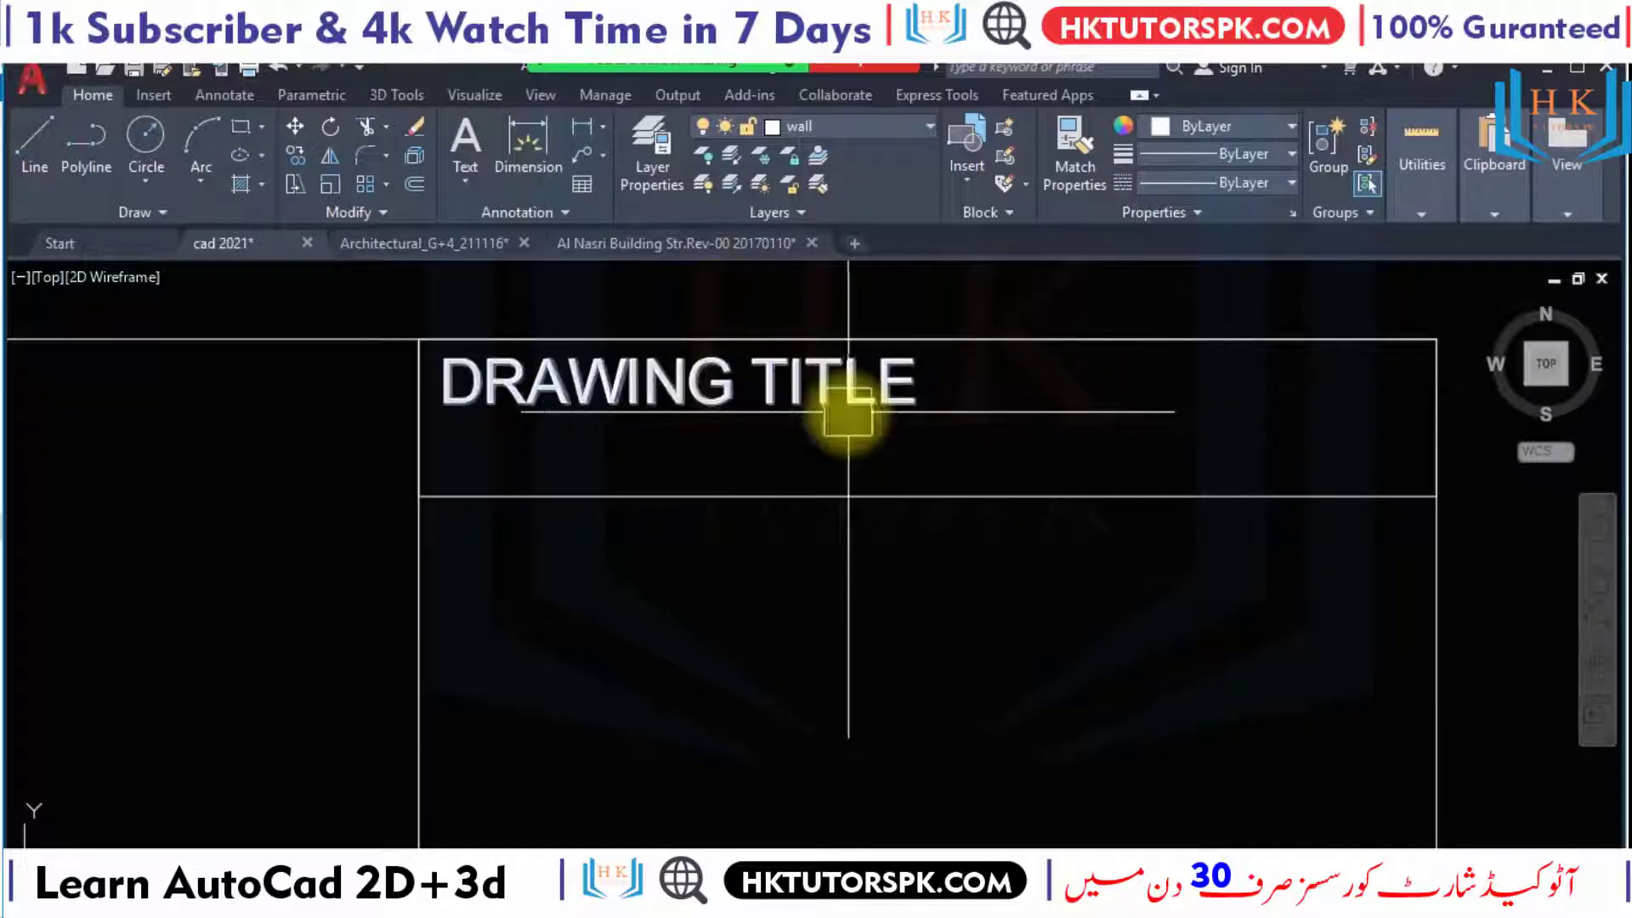
middle_click_drag(850, 408, 953, 417)
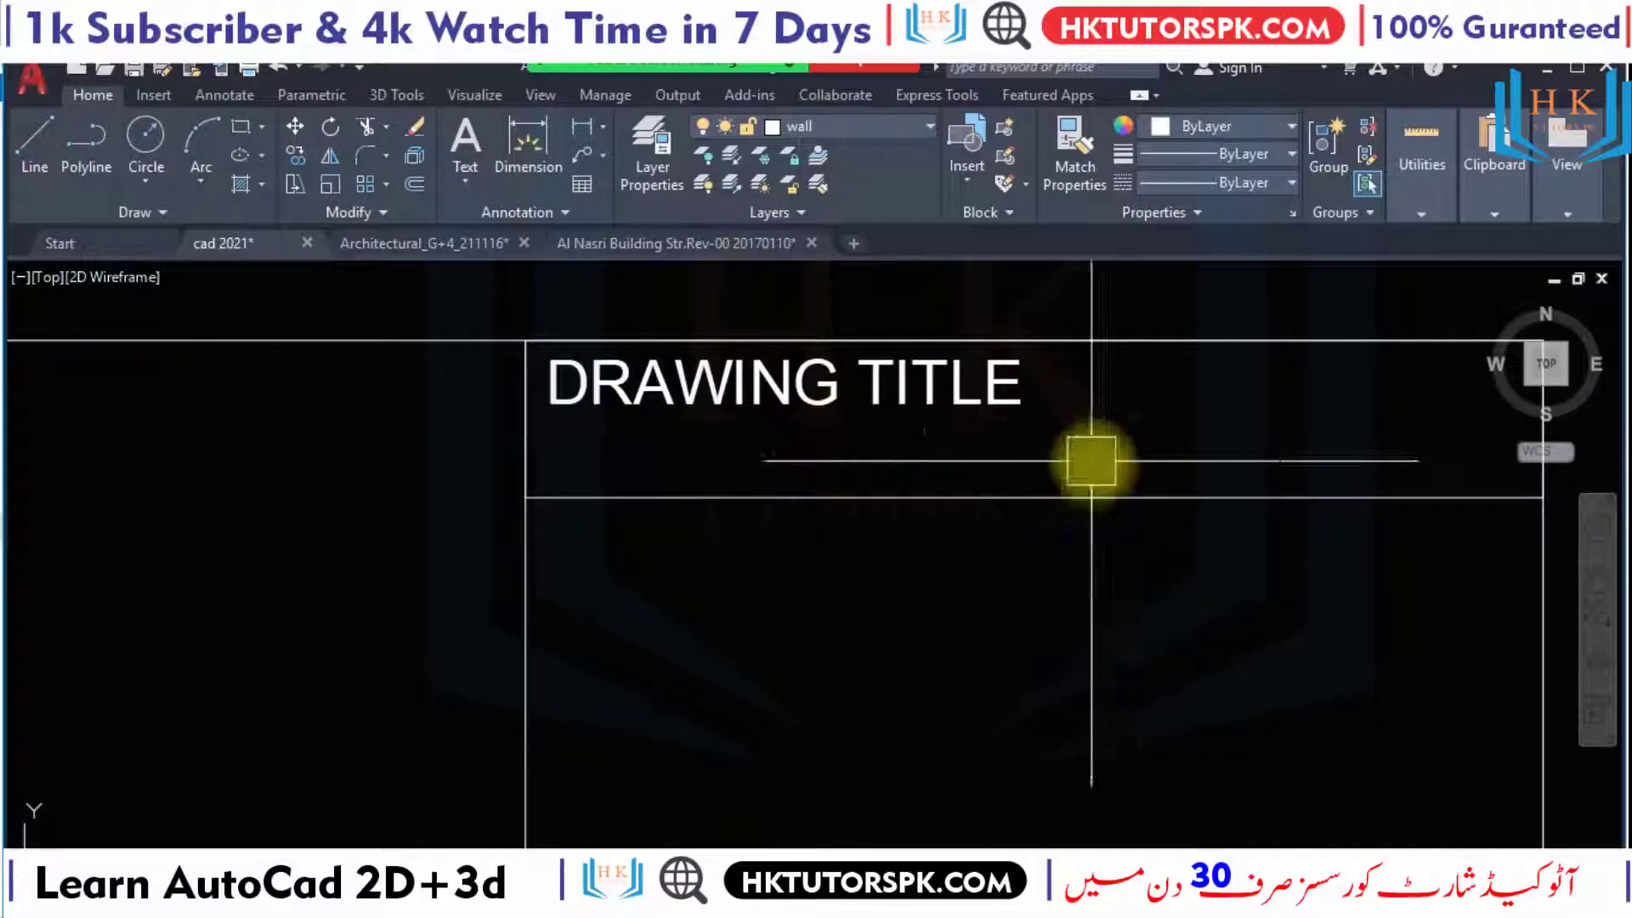
scroll(919, 442, "down", 2)
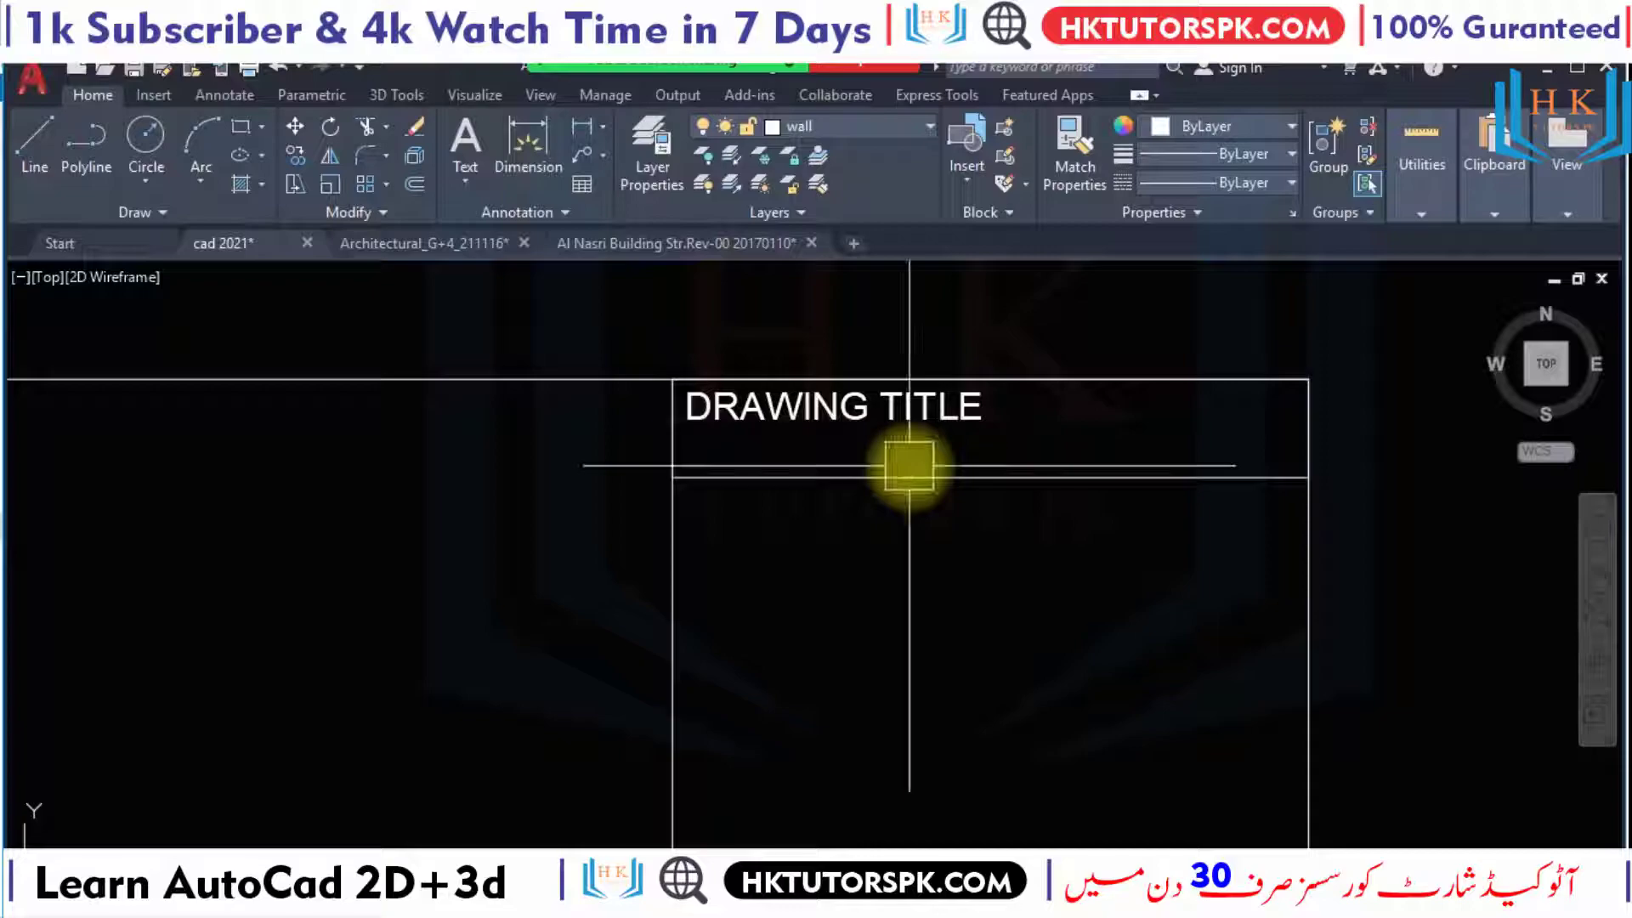
left_click(394, 250)
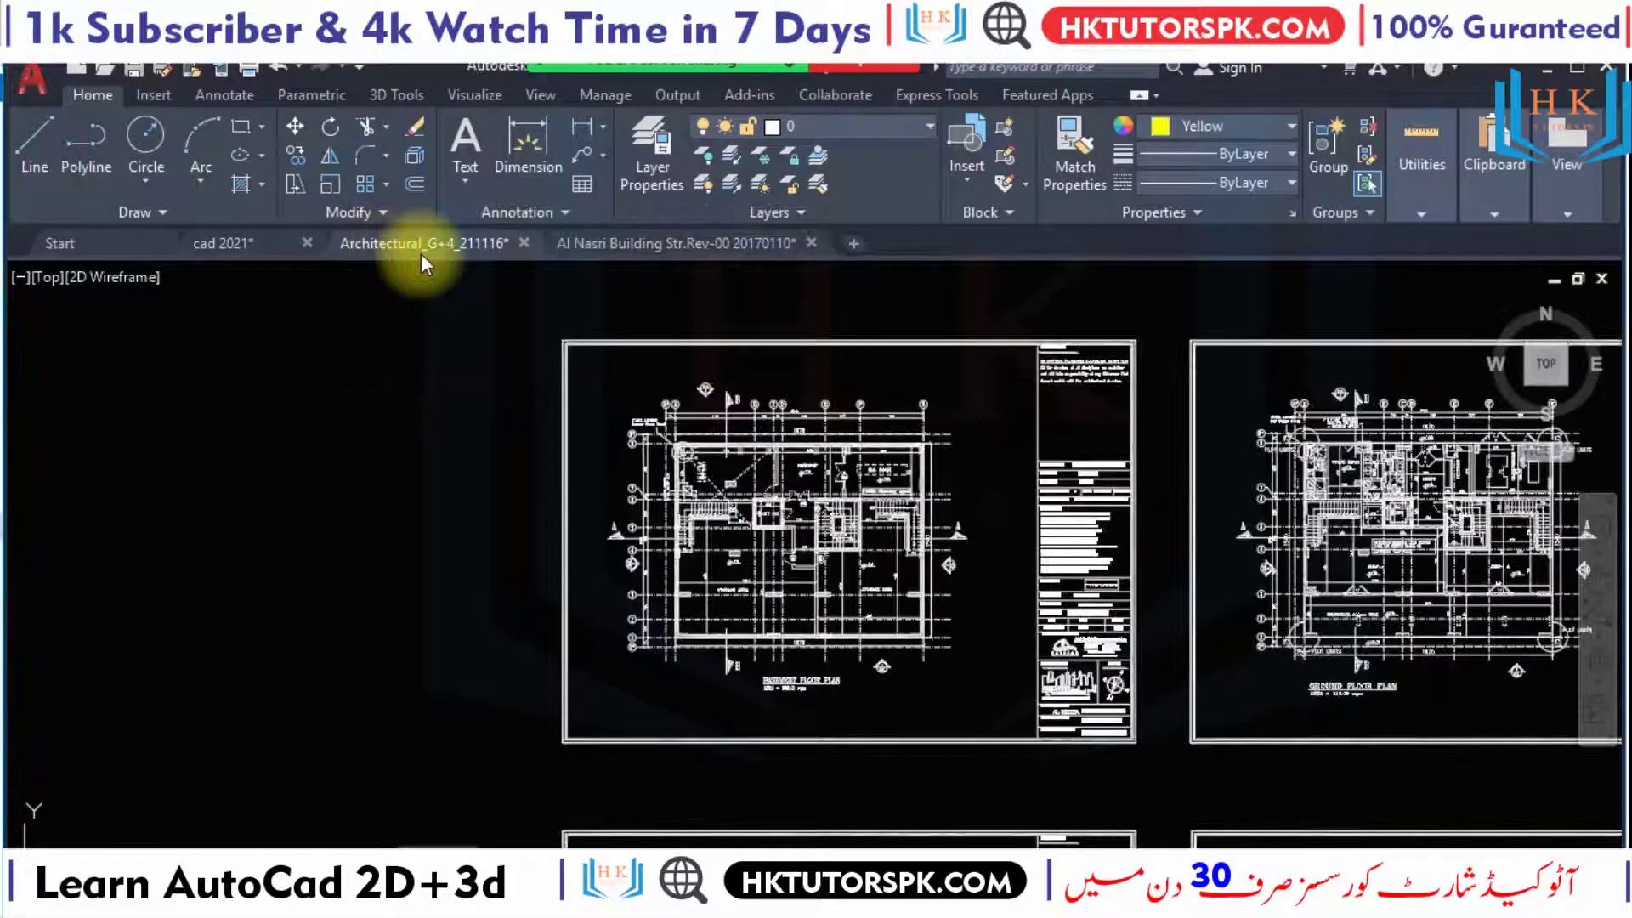
scroll(1006, 508, "up", 2)
scroll(1007, 508, "up", 2)
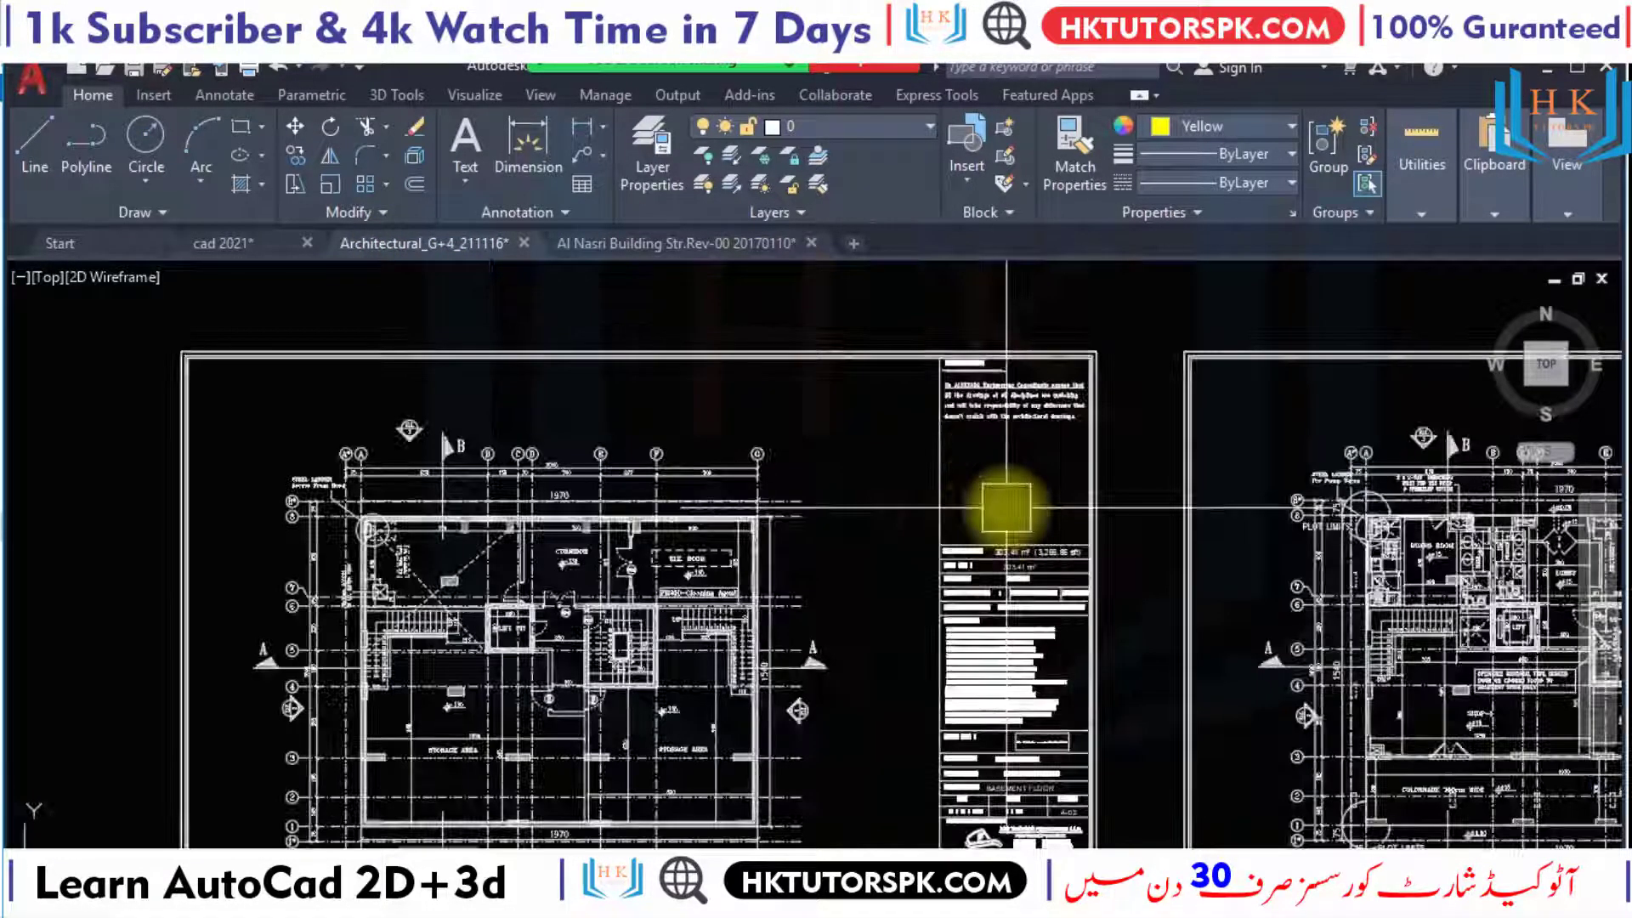
scroll(1006, 509, "up", 3)
middle_click_drag(1007, 509, 922, 641)
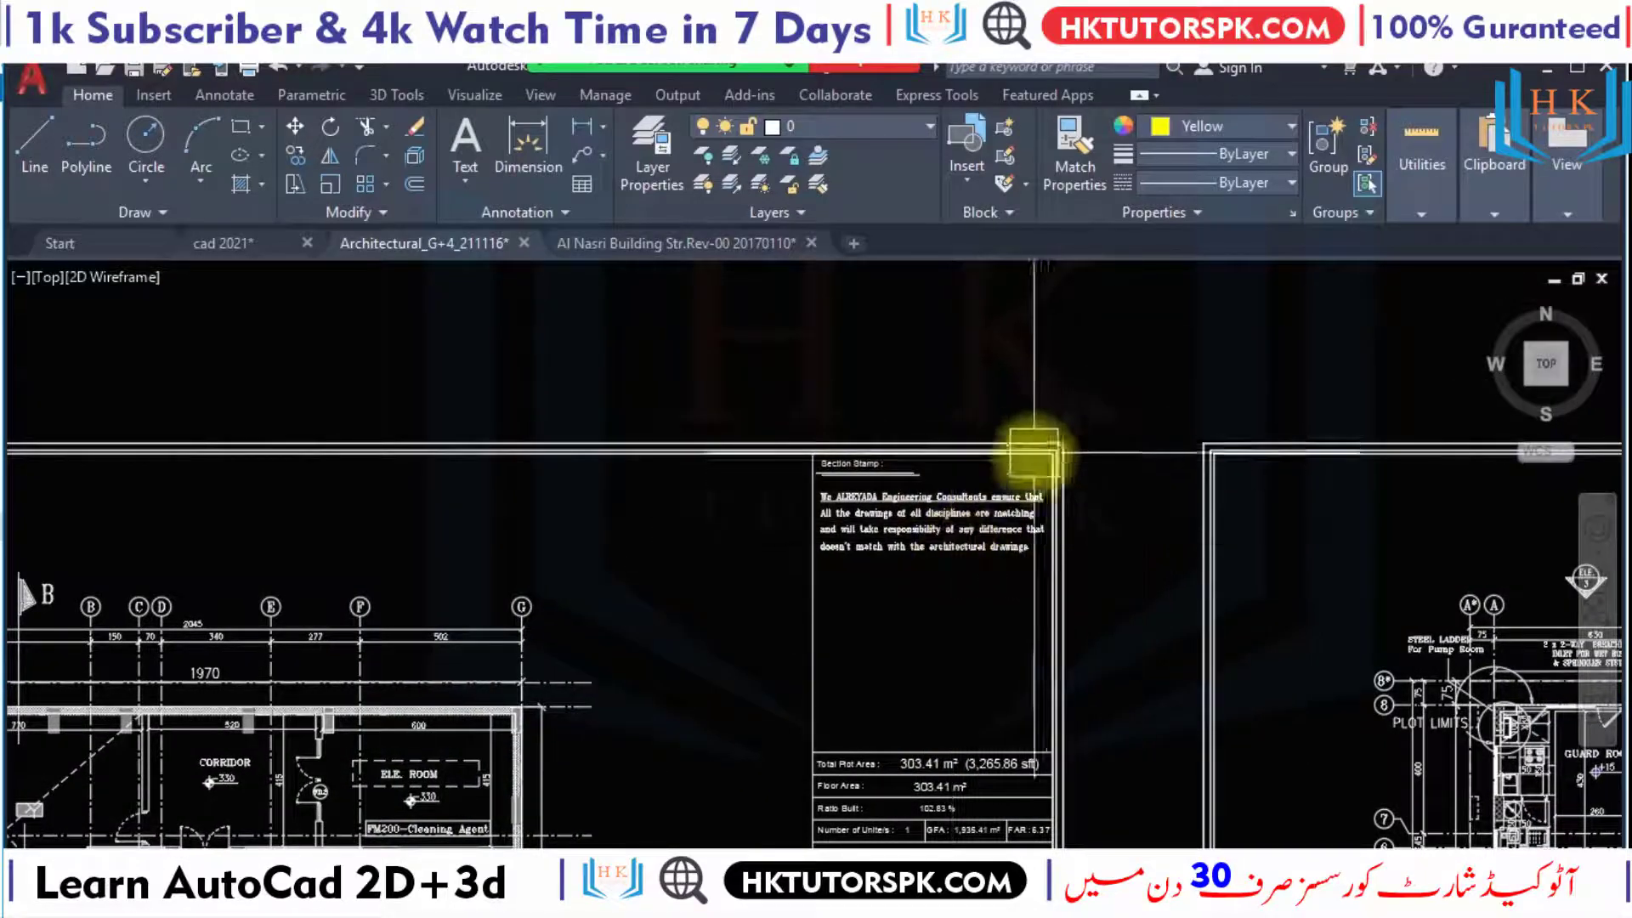
middle_click_drag(1031, 455, 1003, 351)
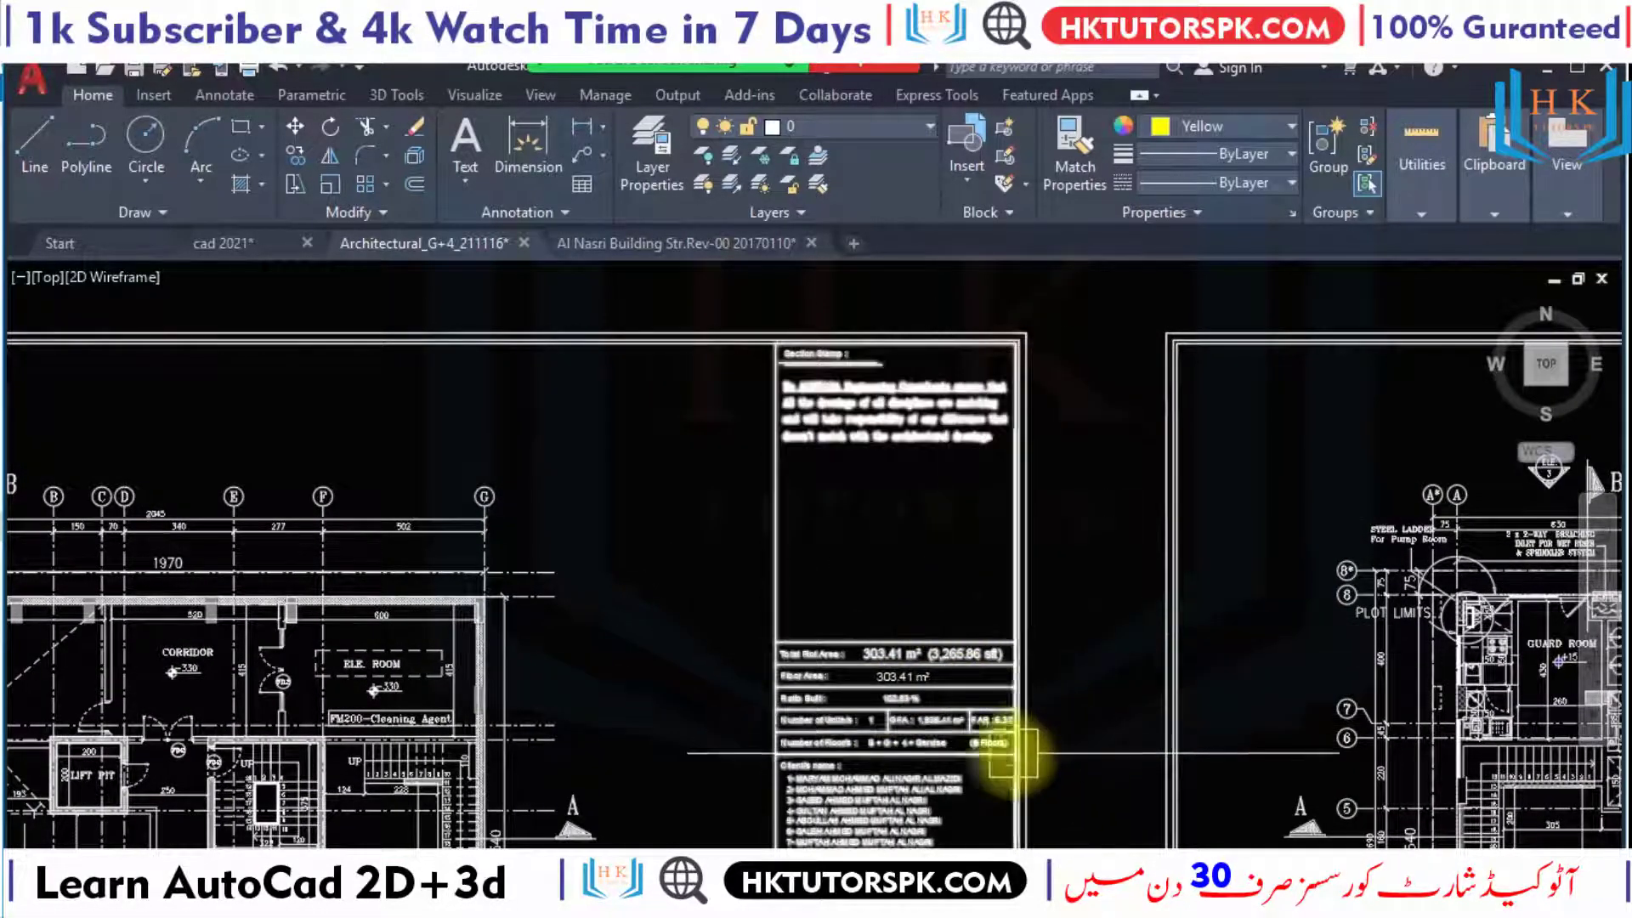
middle_click_drag(905, 765, 899, 618)
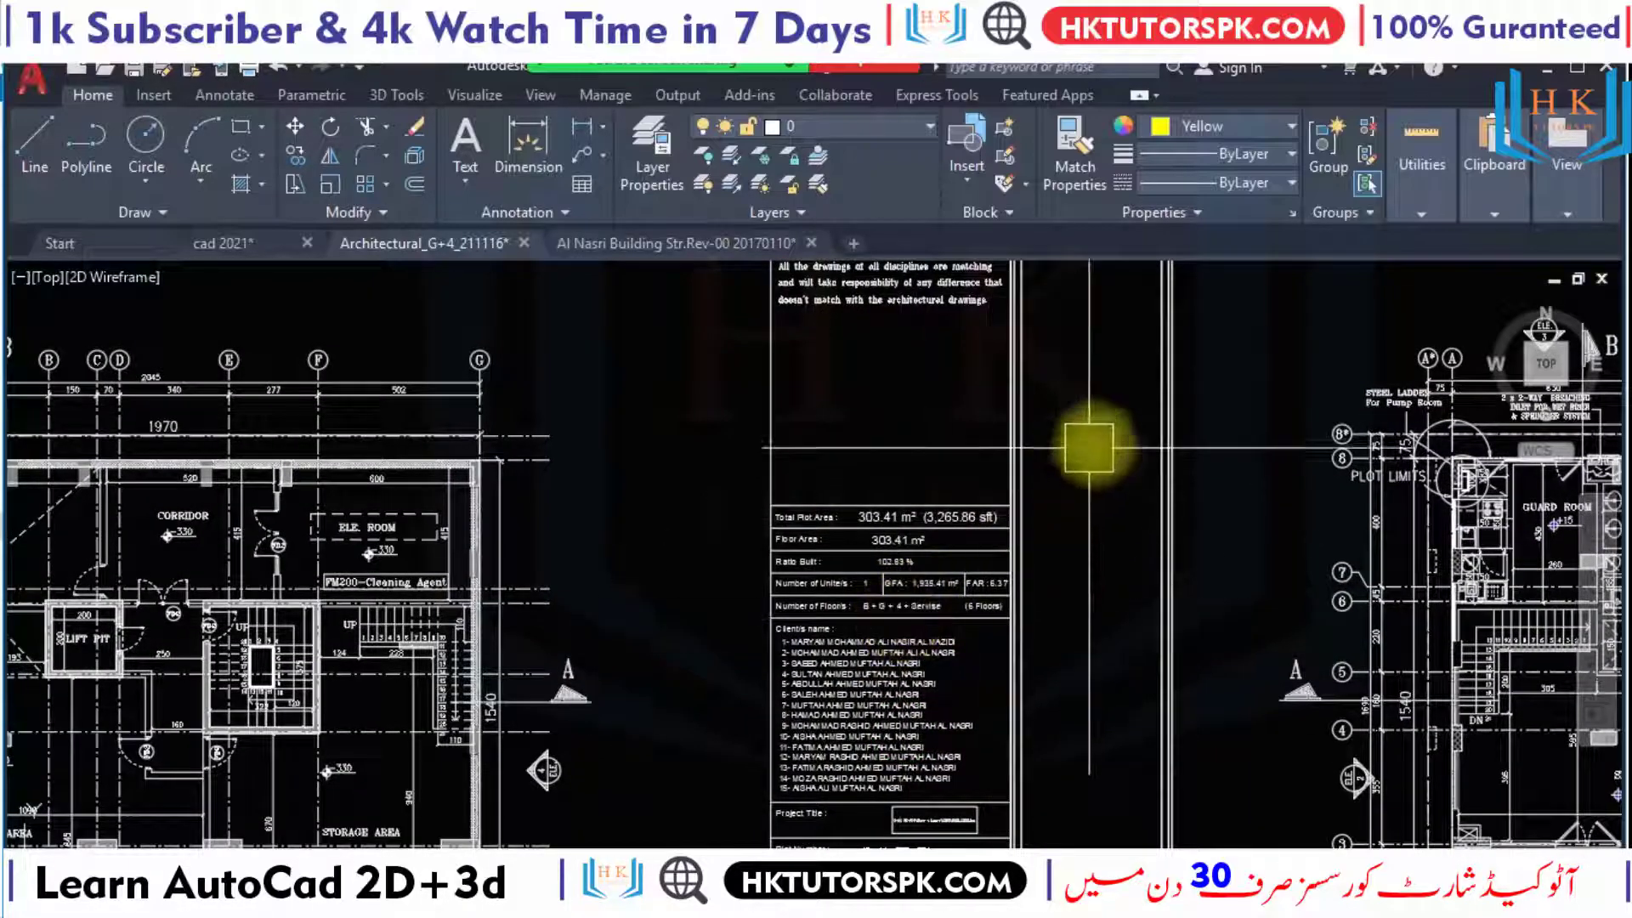
middle_click_drag(1060, 546, 1060, 504)
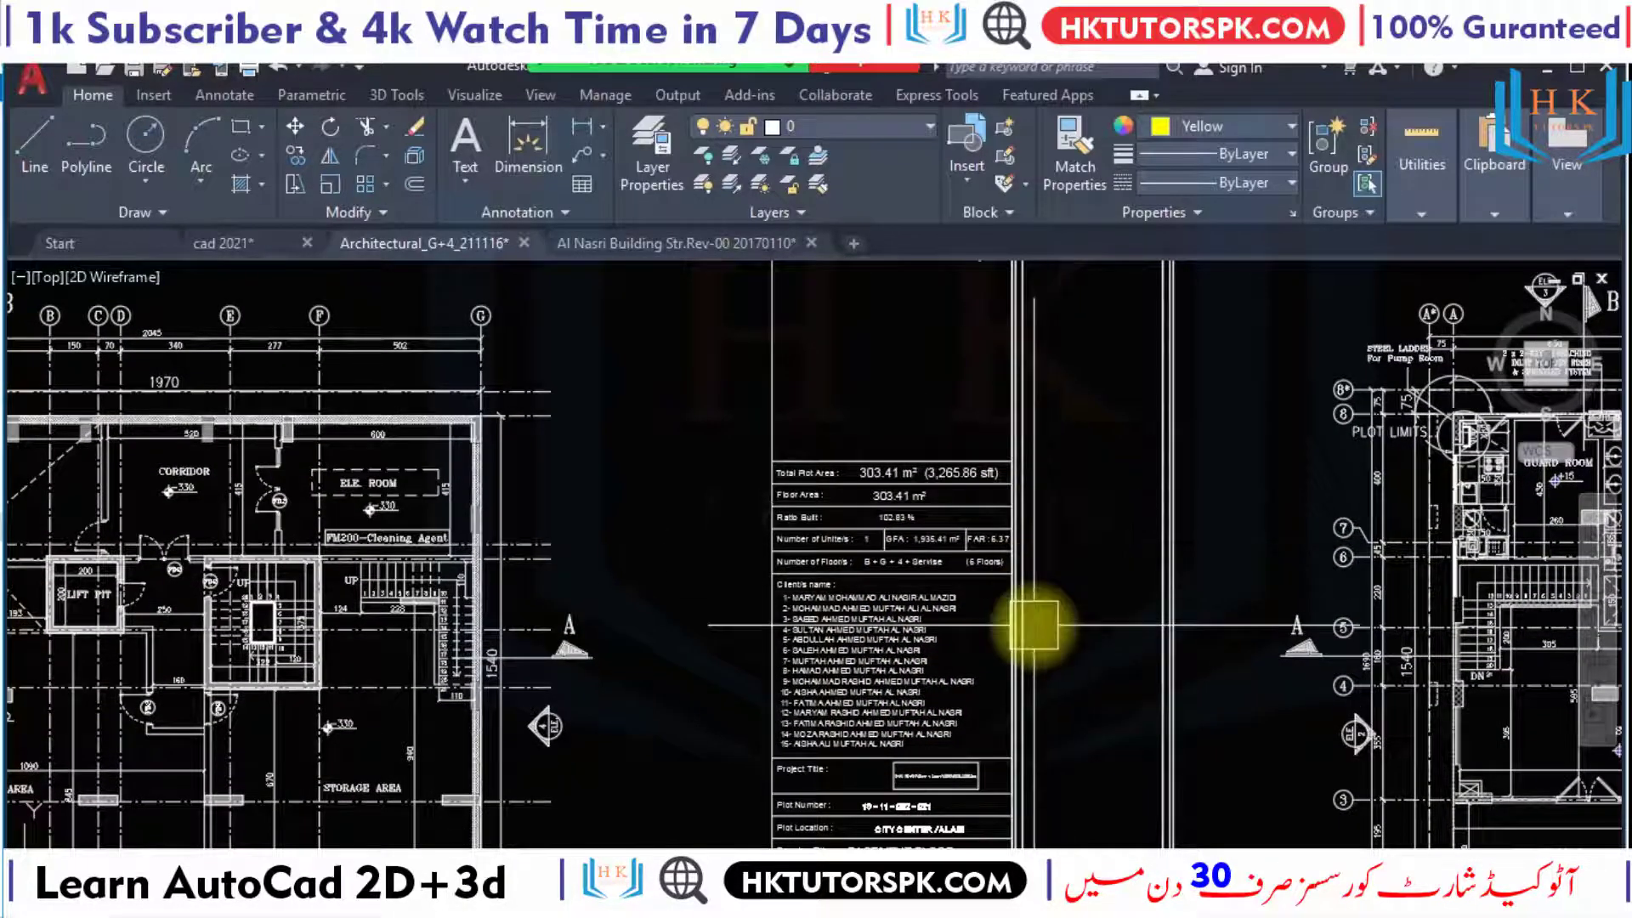
middle_click_drag(1043, 558, 1003, 510)
scroll(977, 527, "up", 2)
scroll(893, 544, "up", 1)
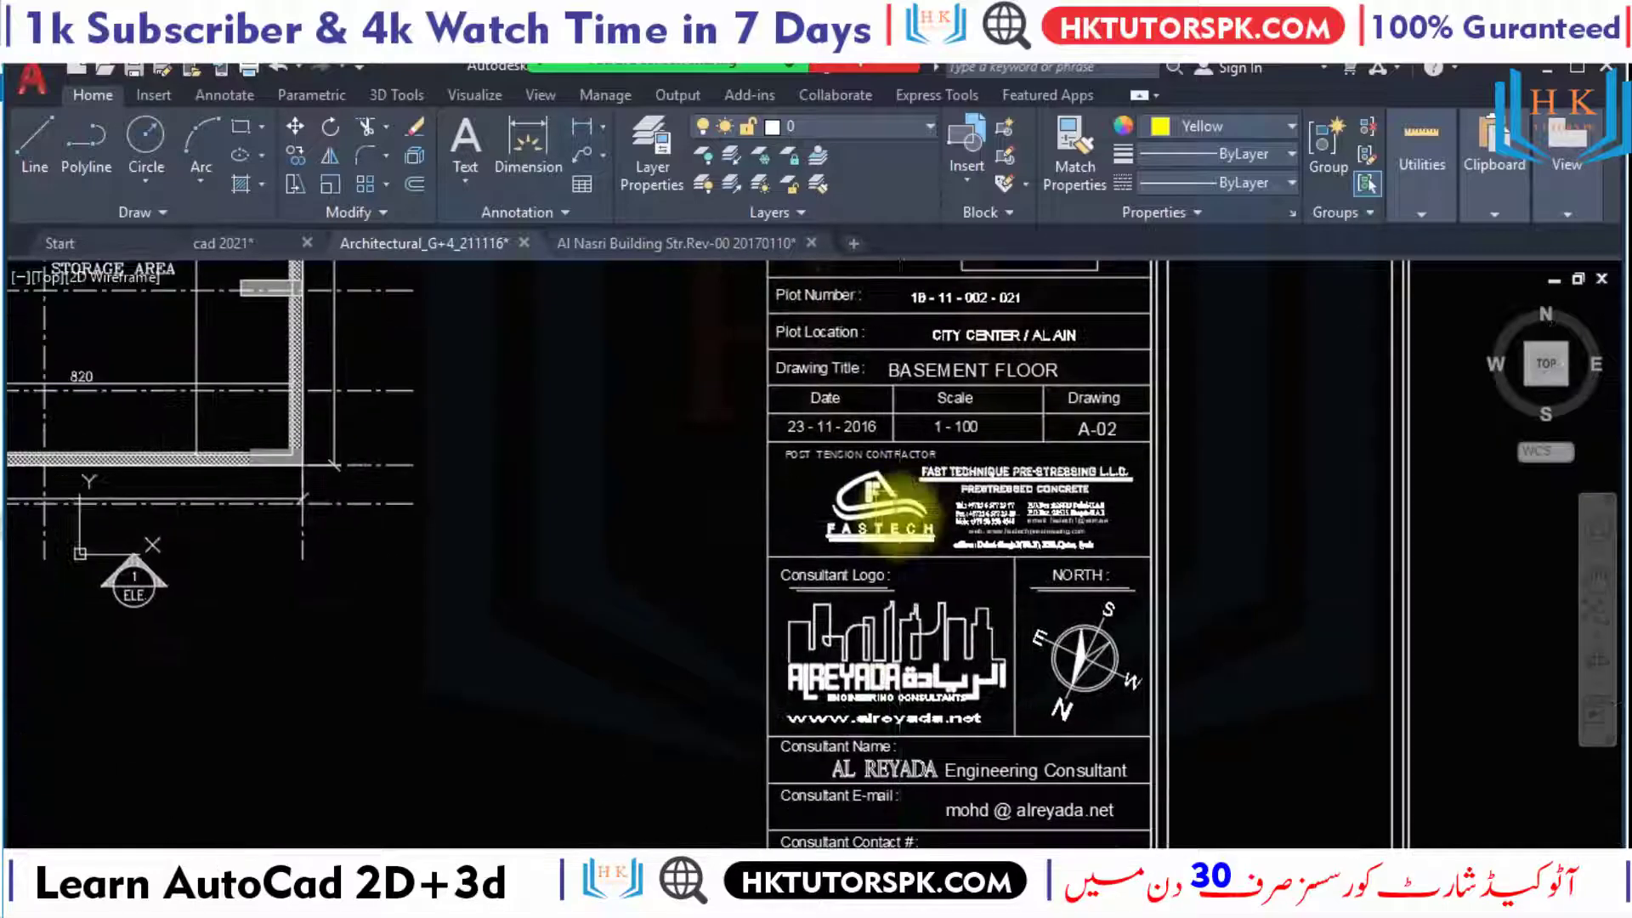
scroll(866, 548, "up", 1)
scroll(858, 547, "down", 1)
scroll(850, 544, "up", 2)
scroll(837, 542, "down", 2)
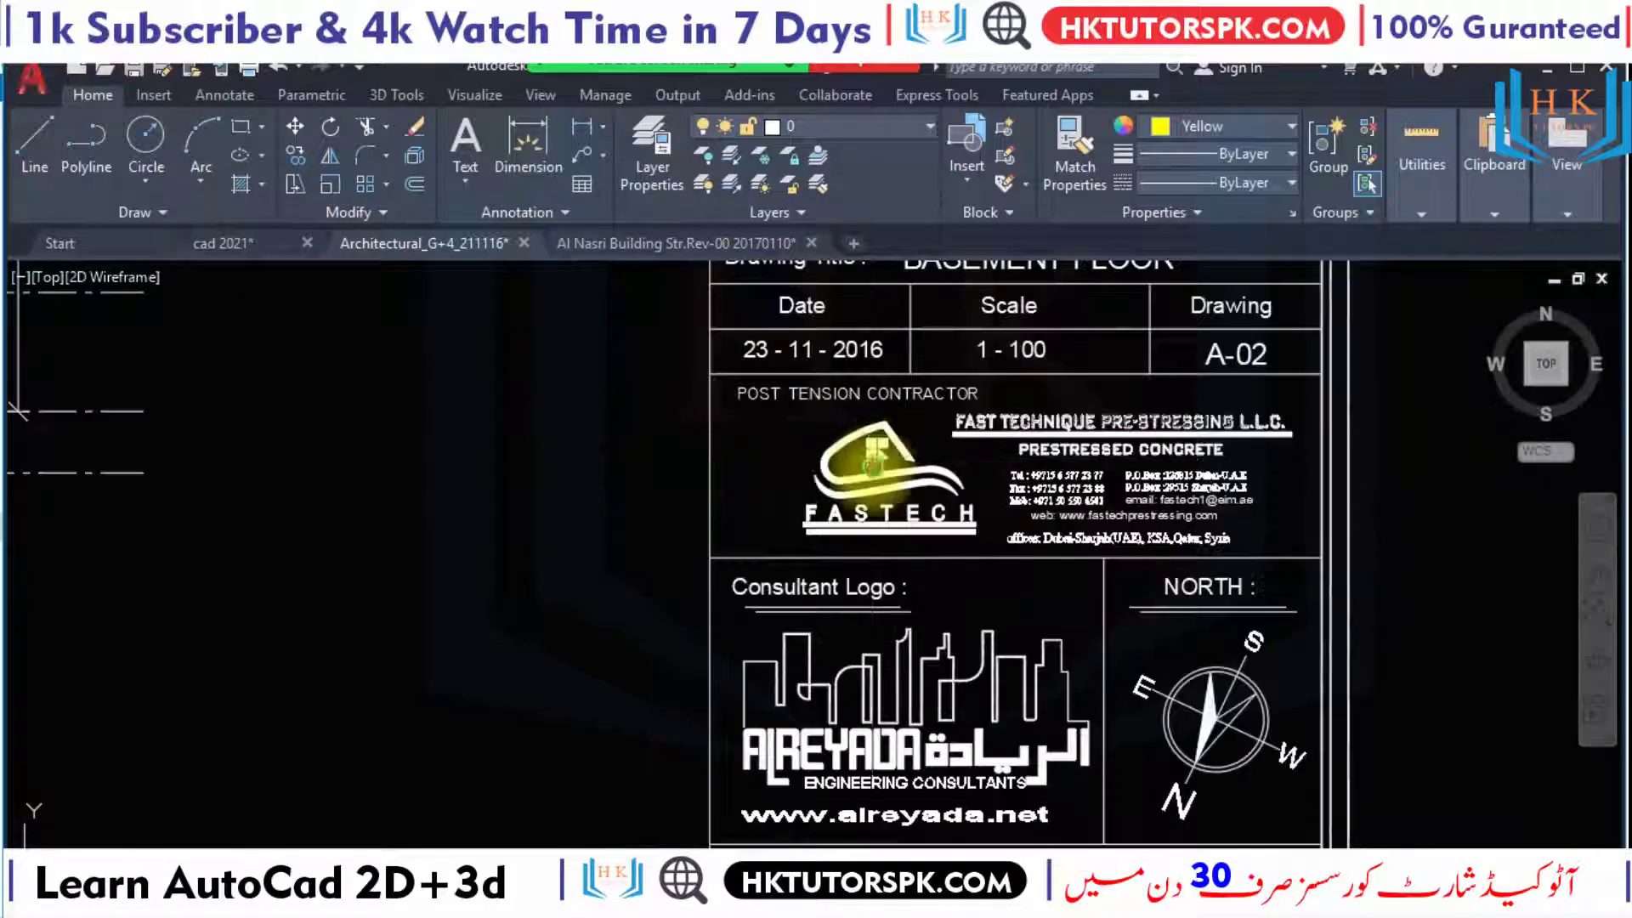
scroll(824, 540, "up", 1)
scroll(824, 540, "down", 5)
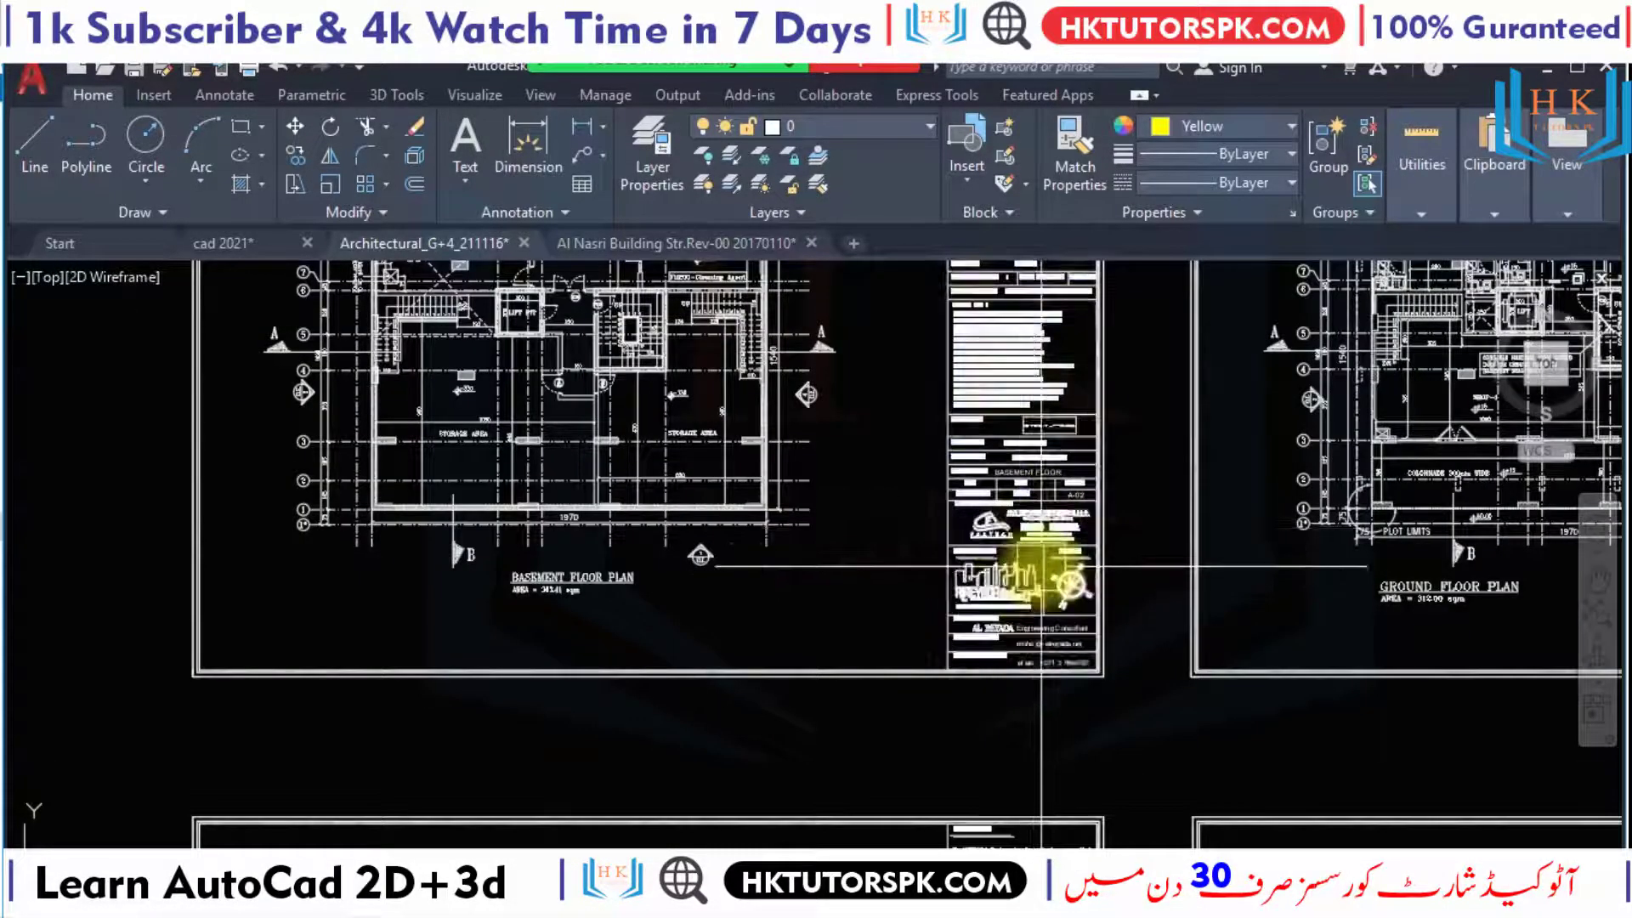
middle_click_drag(1042, 565, 966, 508)
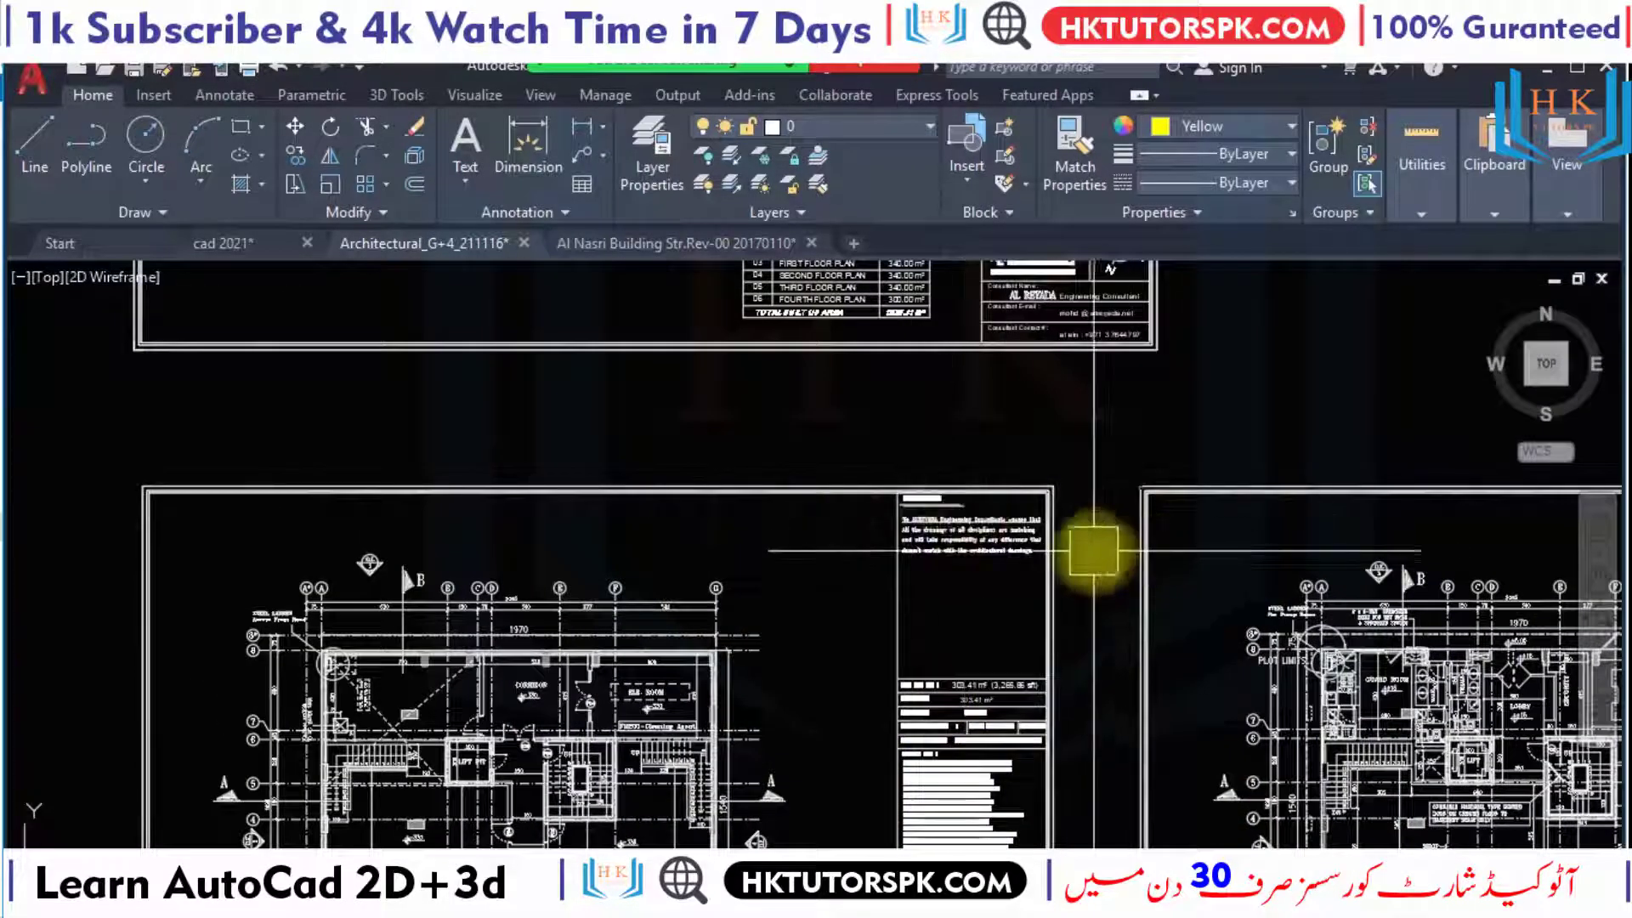
middle_click_drag(1093, 550, 1012, 619)
scroll(984, 711, "up", 2)
scroll(1032, 431, "up", 1)
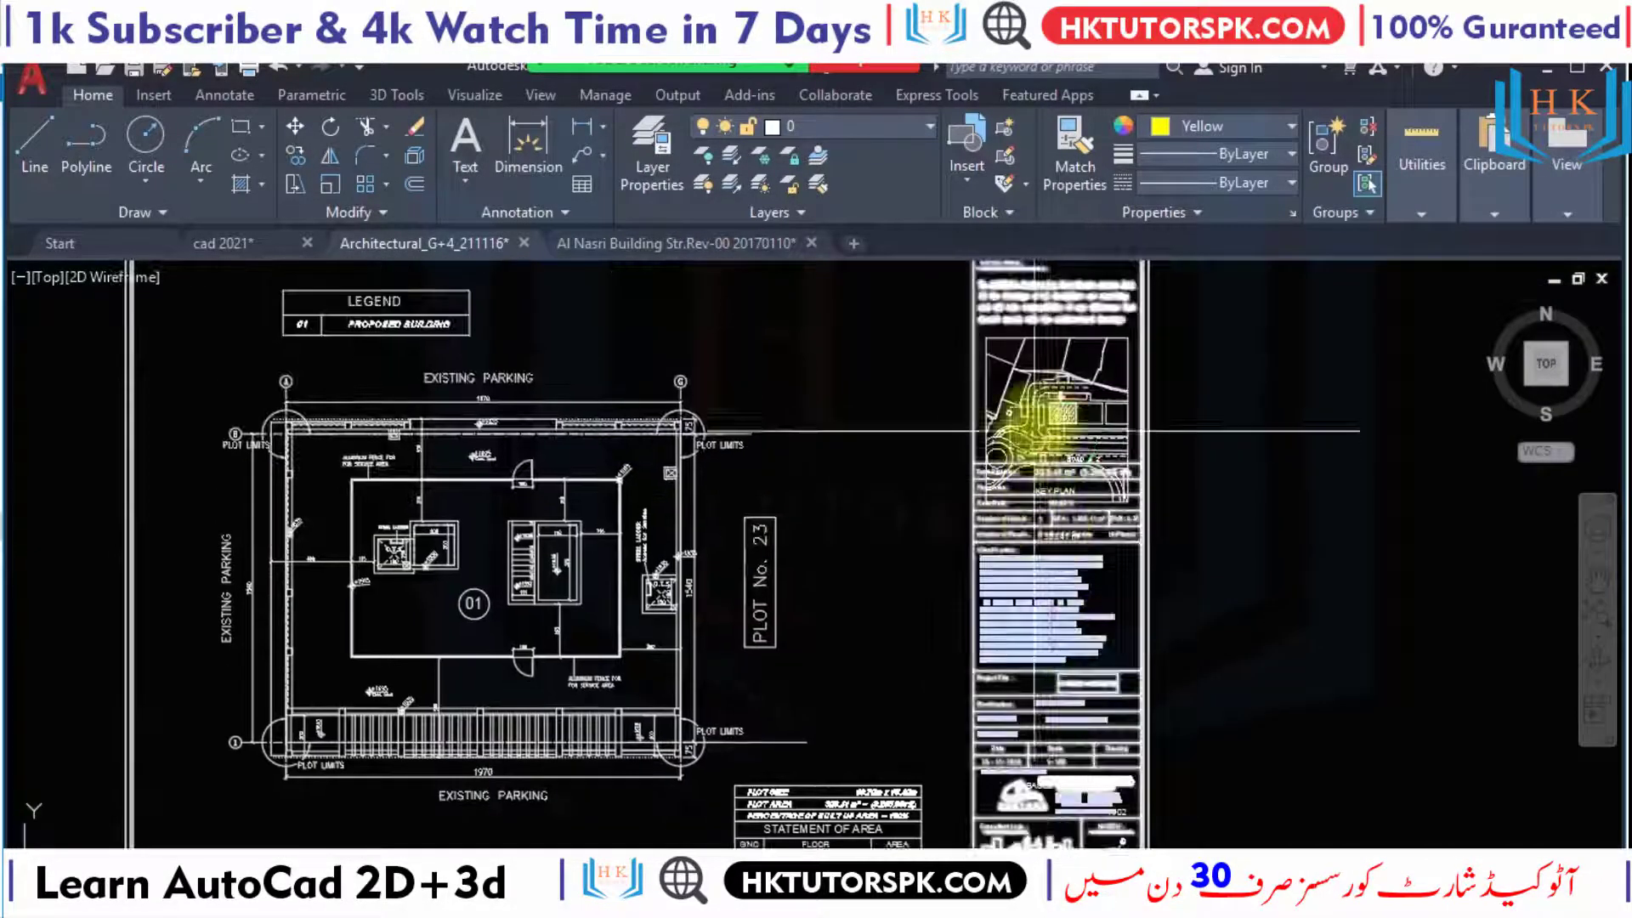
scroll(1034, 431, "up", 1)
scroll(1002, 538, "down", 3)
scroll(947, 539, "down", 1)
middle_click_drag(947, 539, 941, 325)
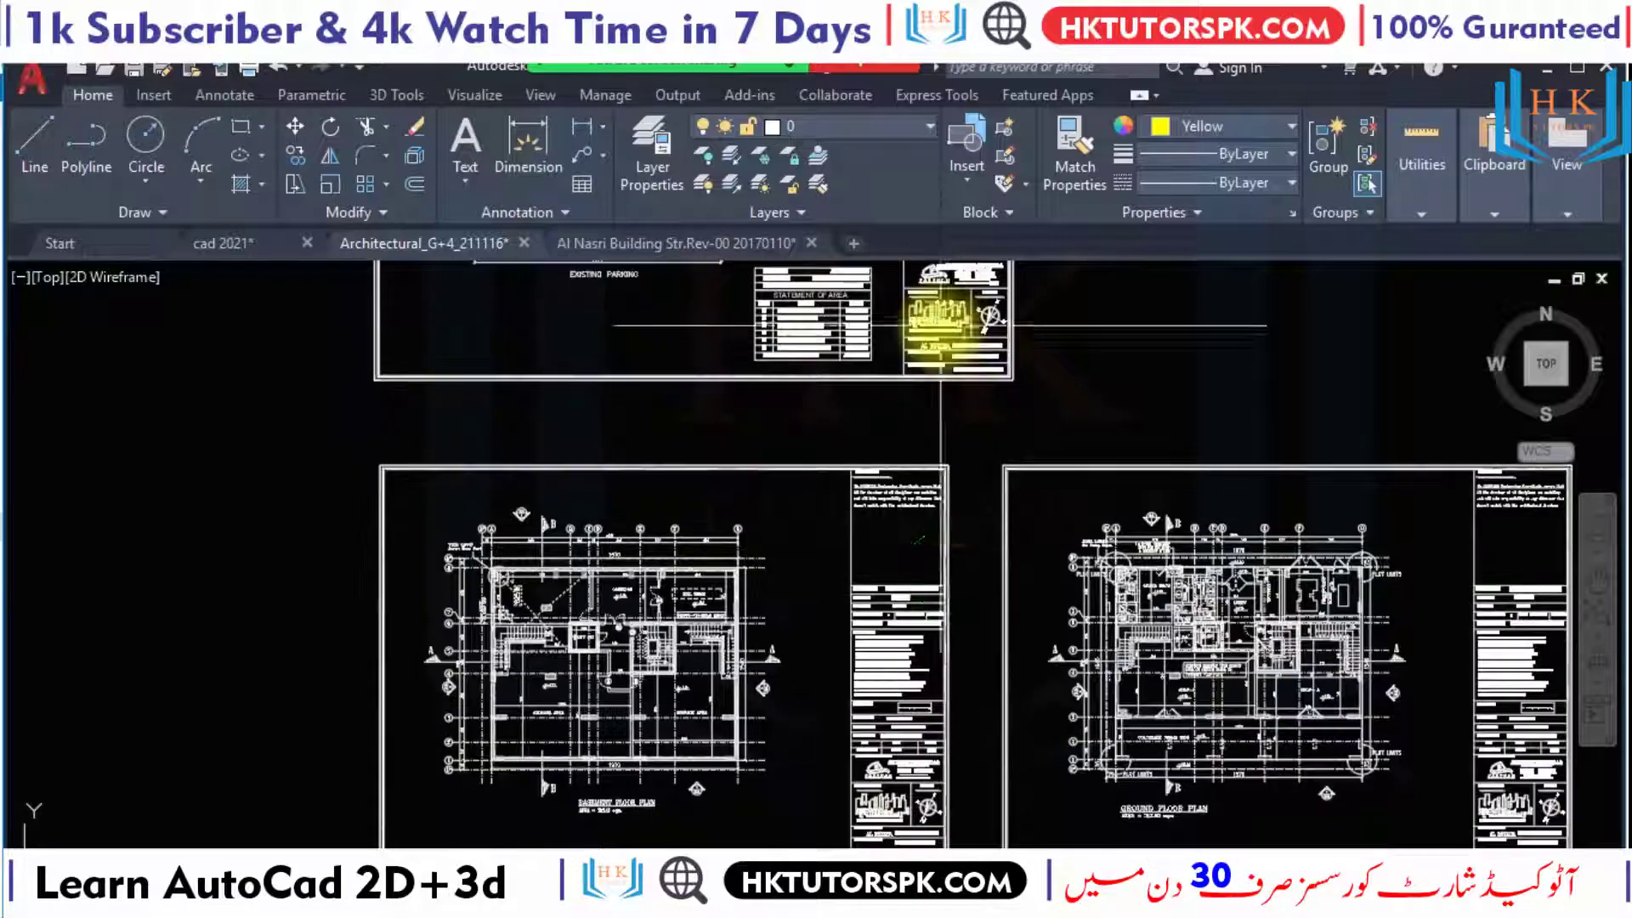
scroll(929, 583, "up", 3)
scroll(1031, 510, "up", 2)
middle_click_drag(1042, 484, 794, 537)
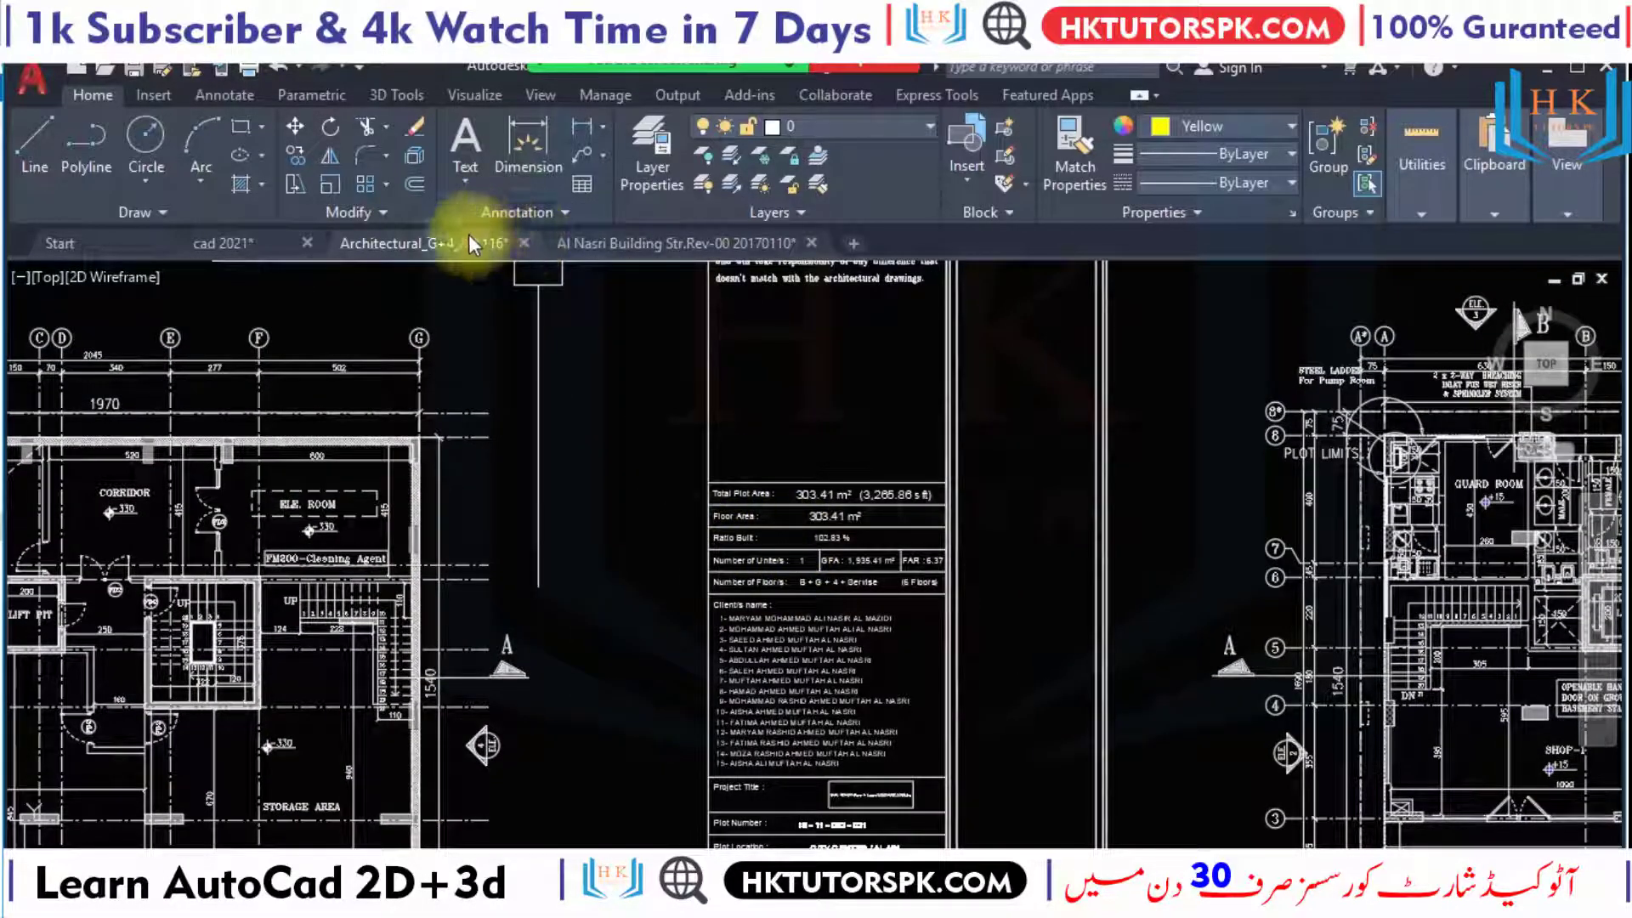
Switch to cad 2021 and frame the sheet border with its title box.
left_click(228, 241)
middle_click_drag(1048, 514, 1048, 429)
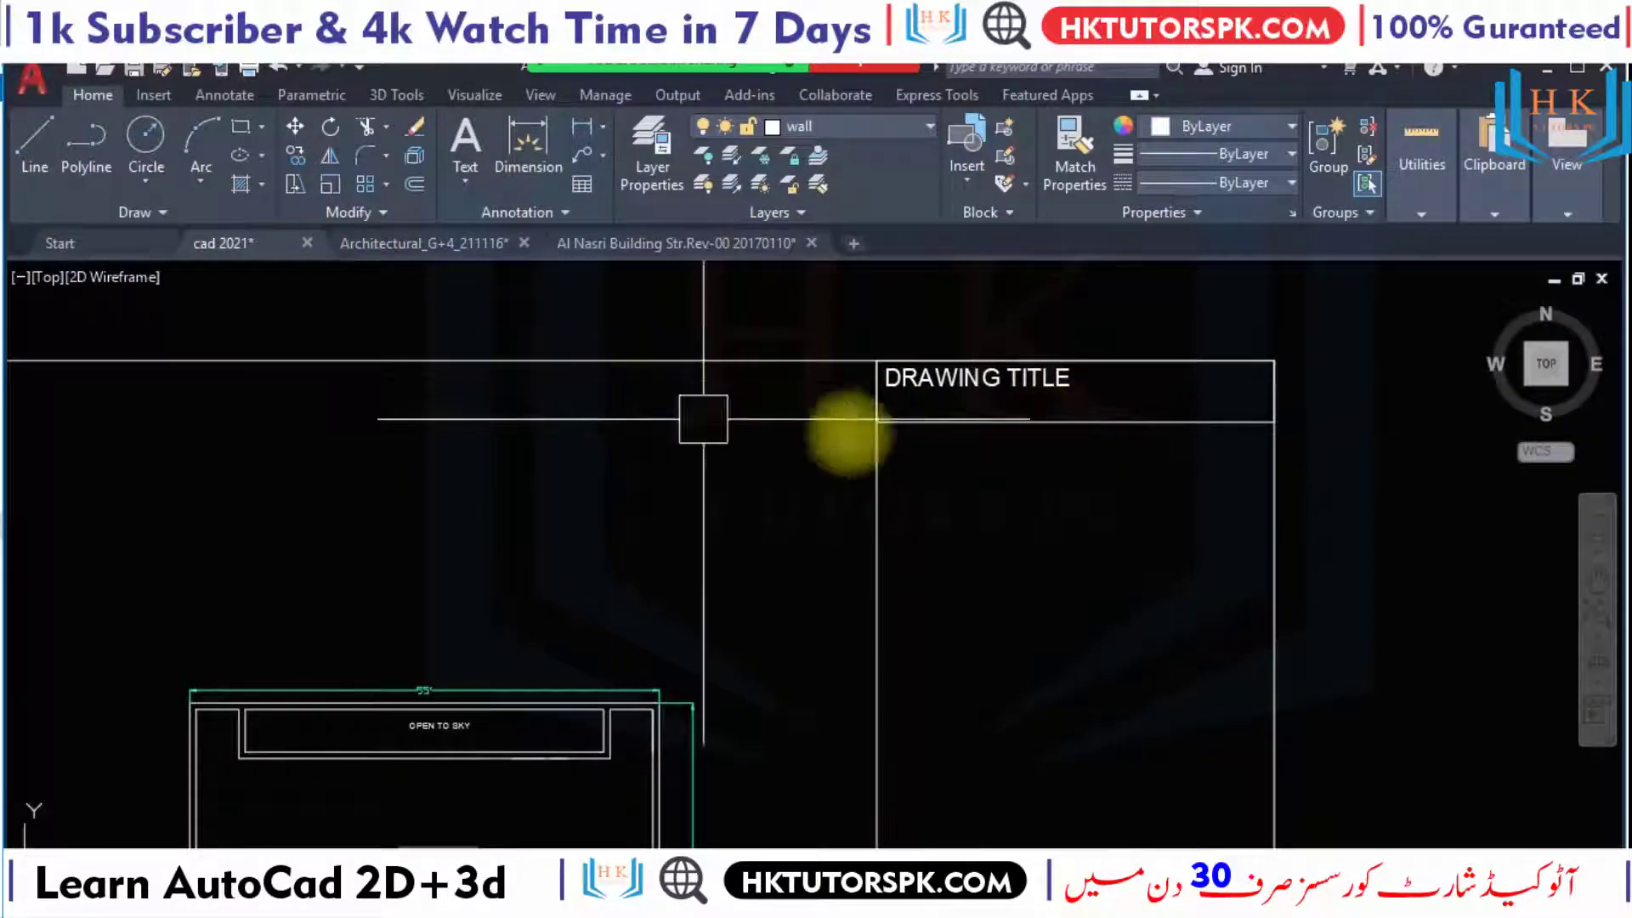
middle_click_drag(1160, 470, 1119, 335)
scroll(1097, 501, "down", 3)
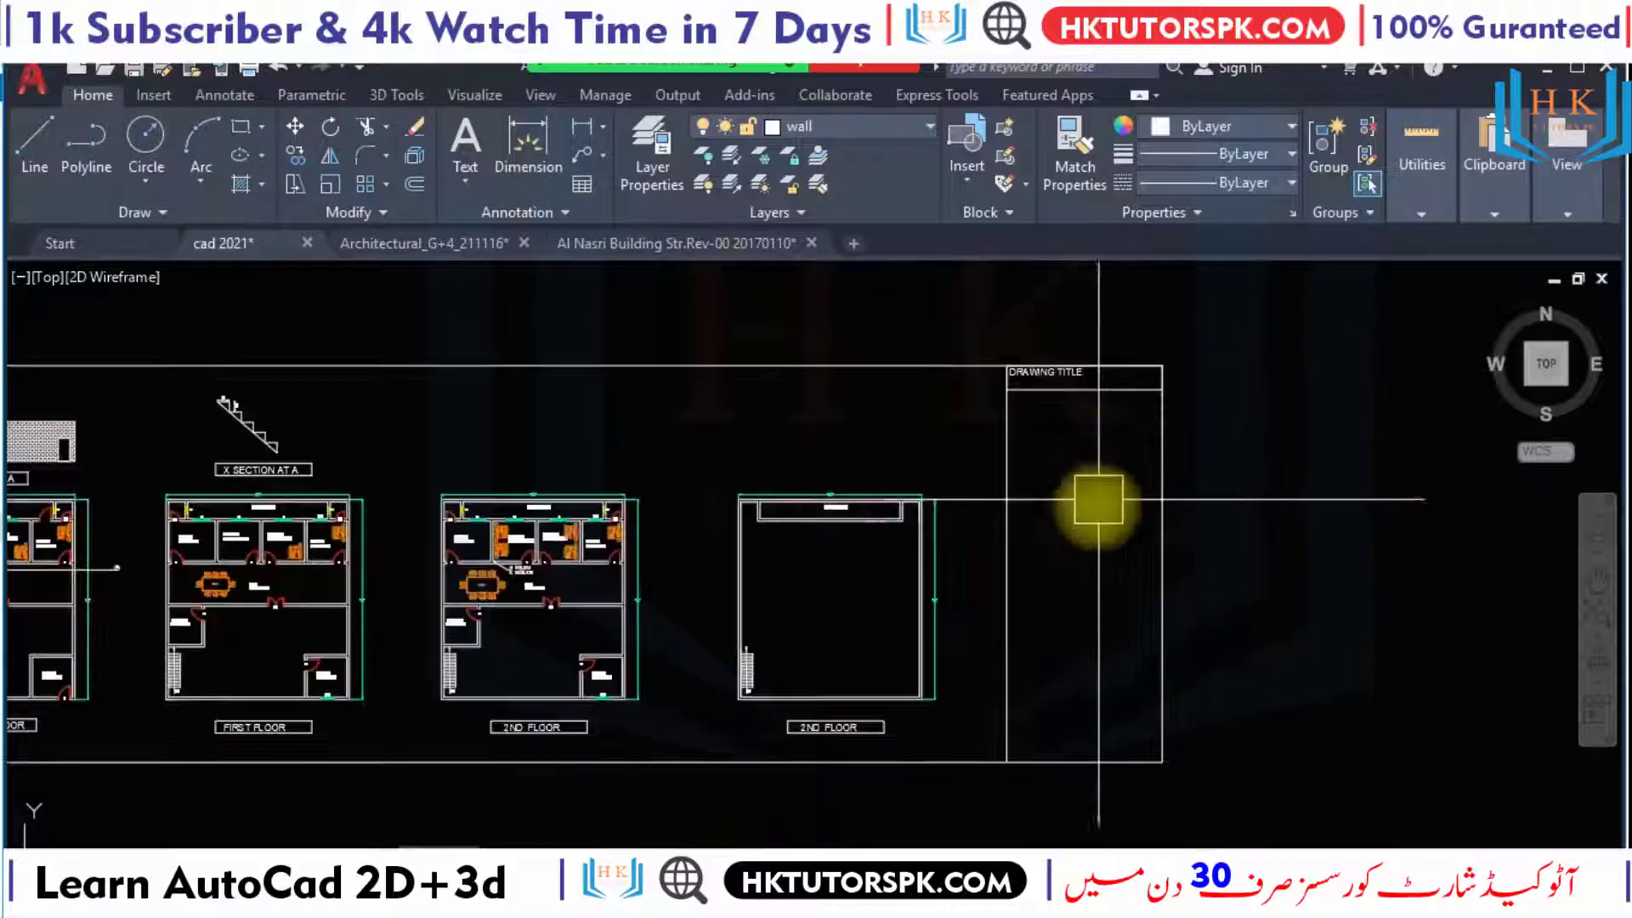
scroll(1122, 547, "down", 2)
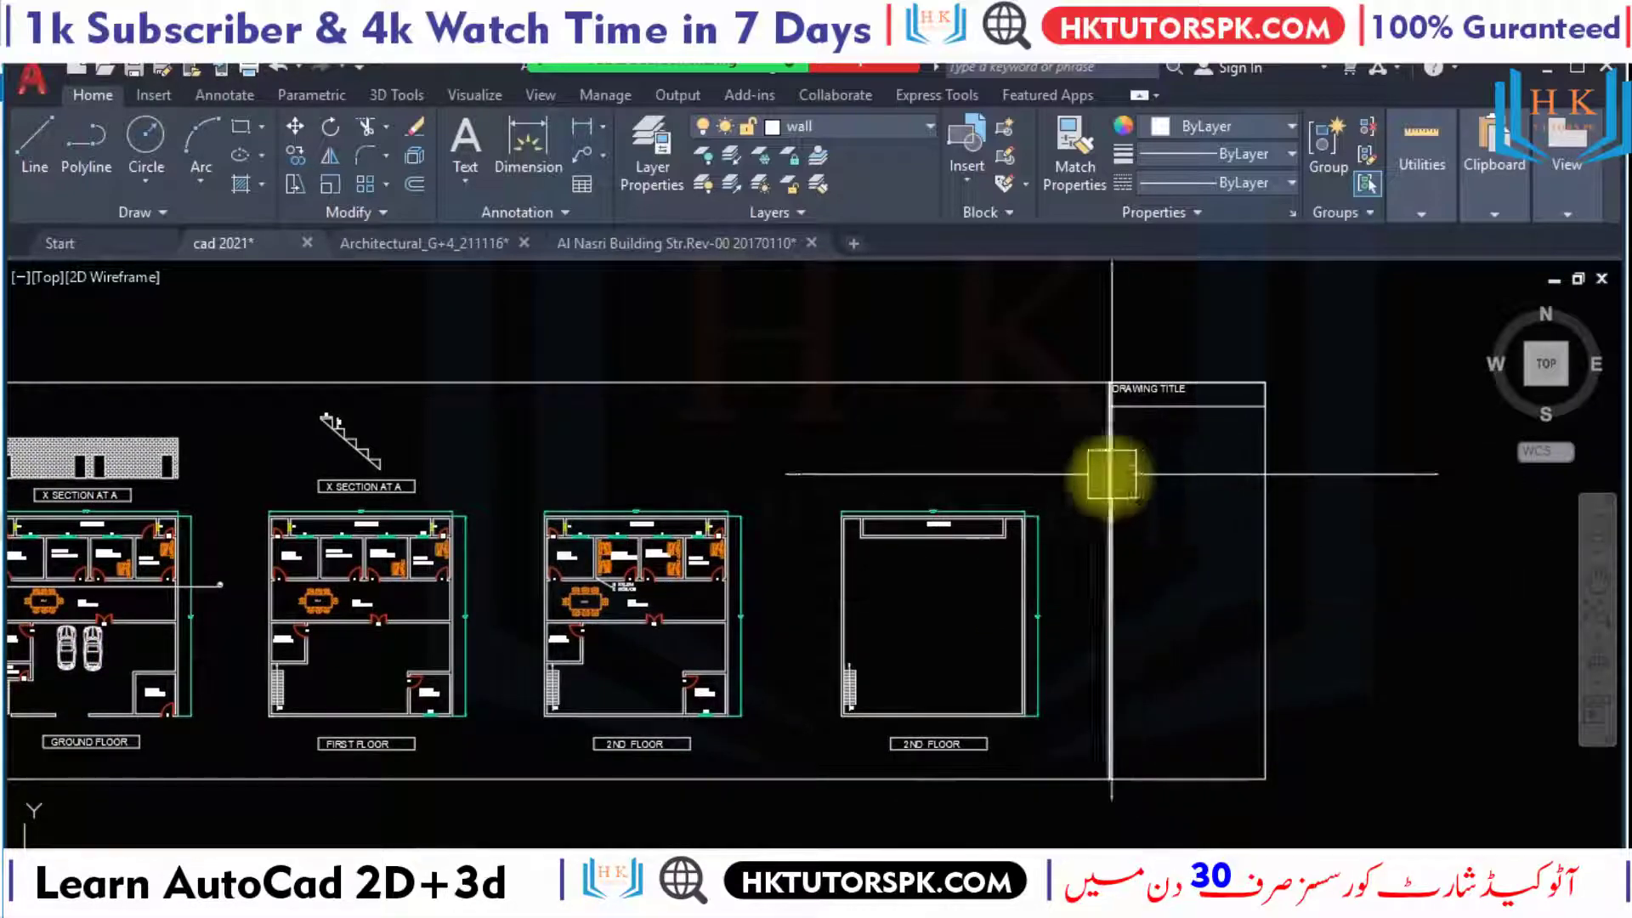
scroll(1215, 510, "down", 2)
scroll(1079, 409, "up", 2)
middle_click_drag(1104, 466, 1071, 421)
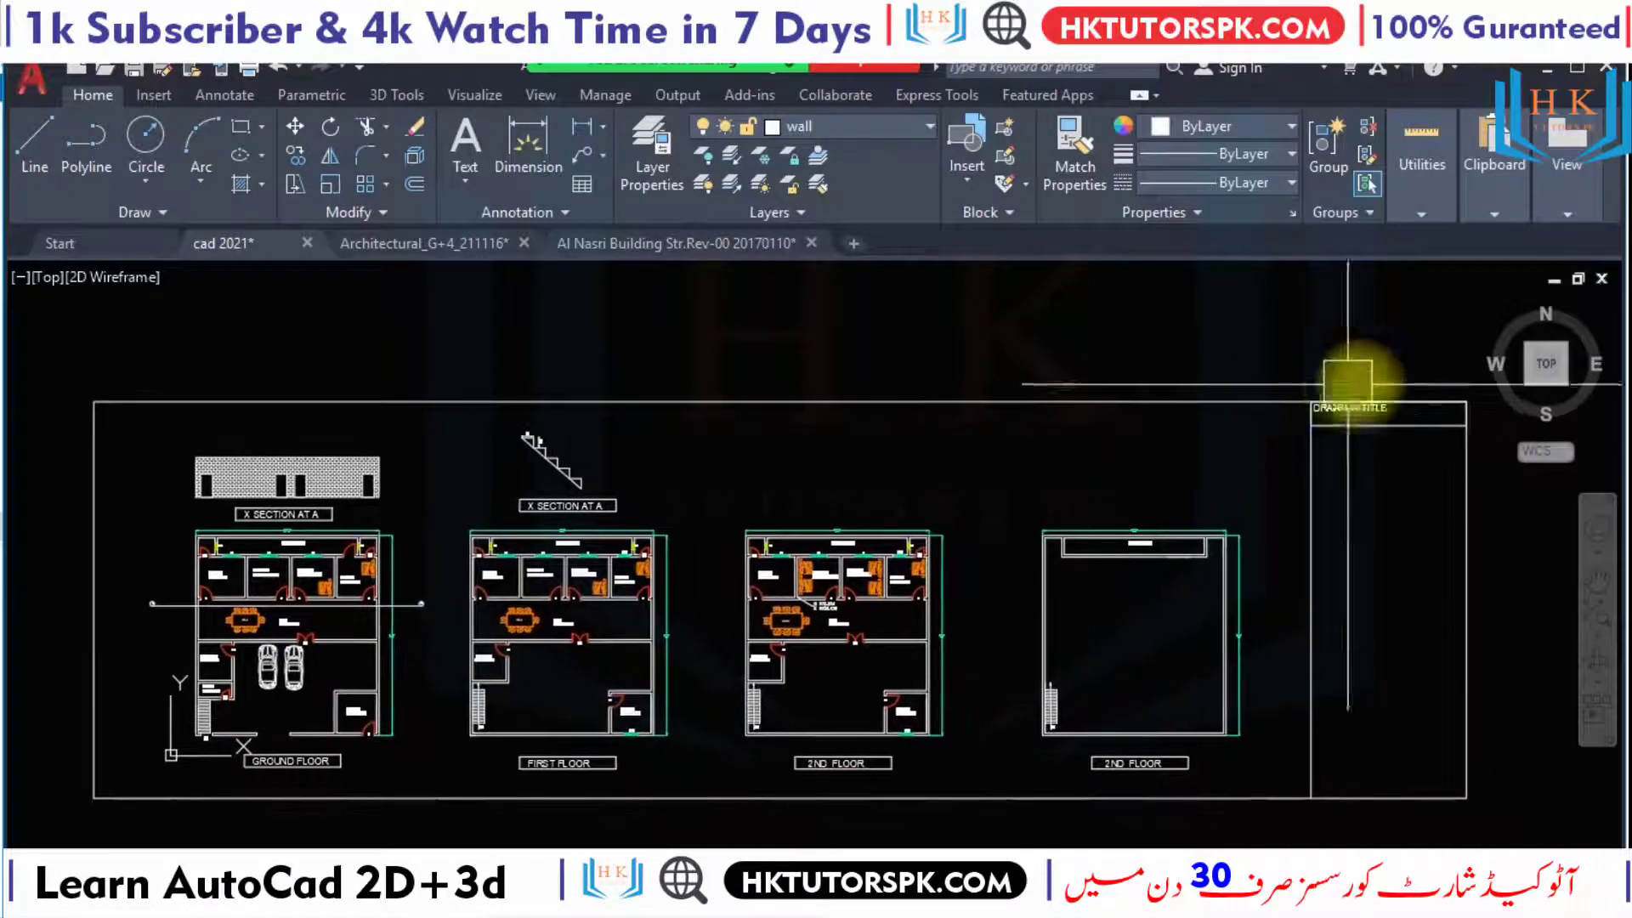
middle_click_drag(1464, 401, 1354, 375)
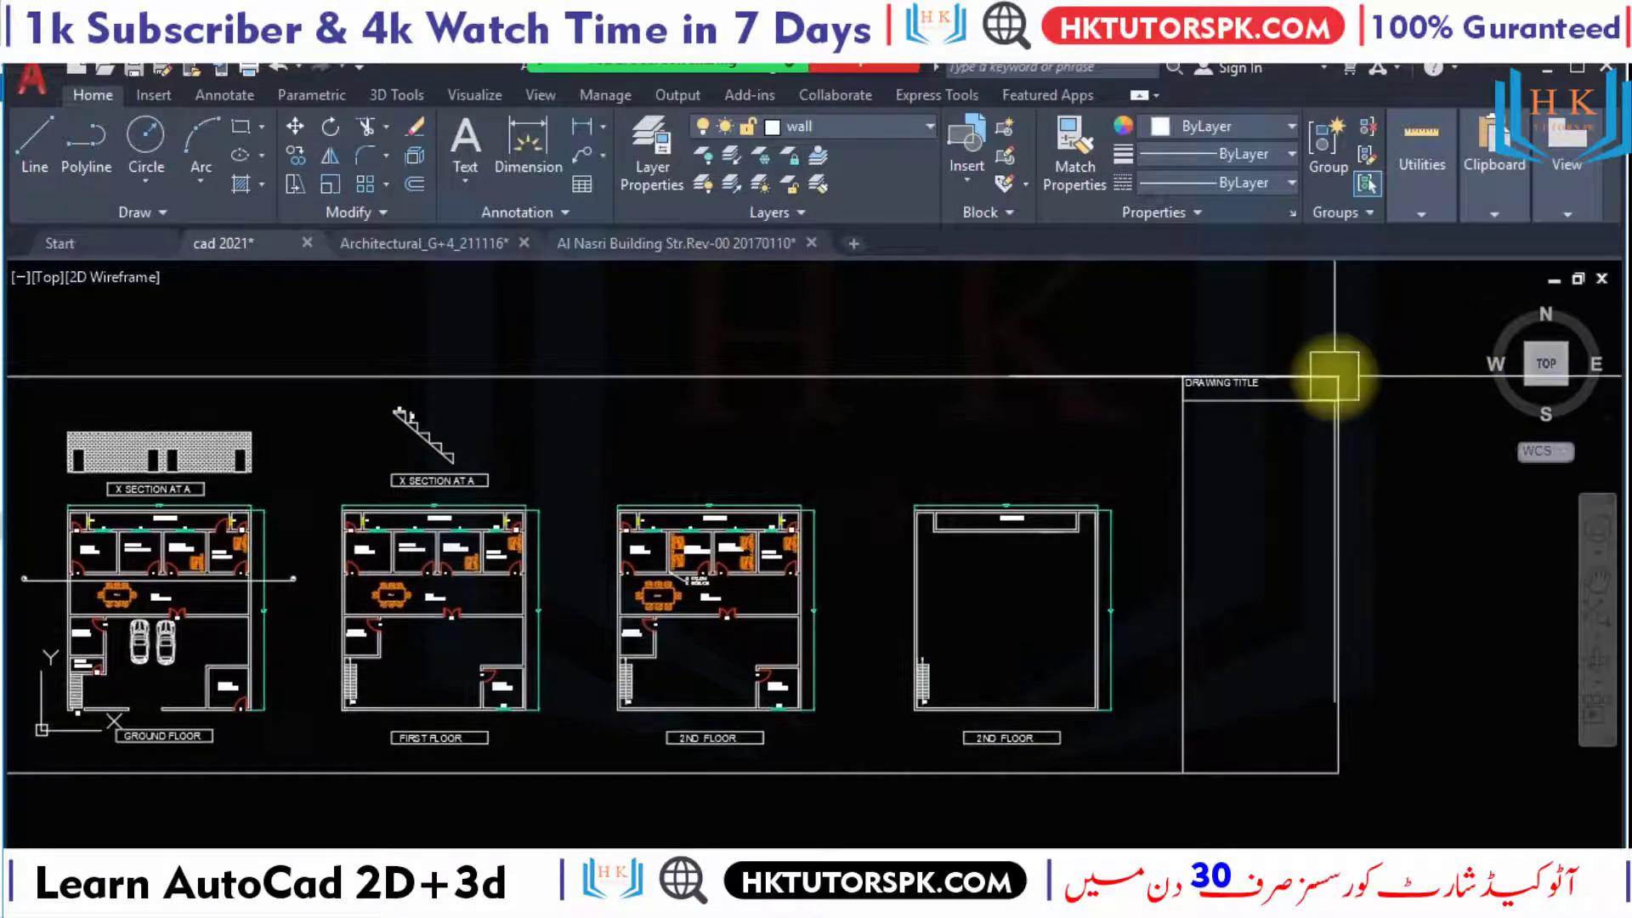
middle_click_drag(1115, 457, 1227, 456)
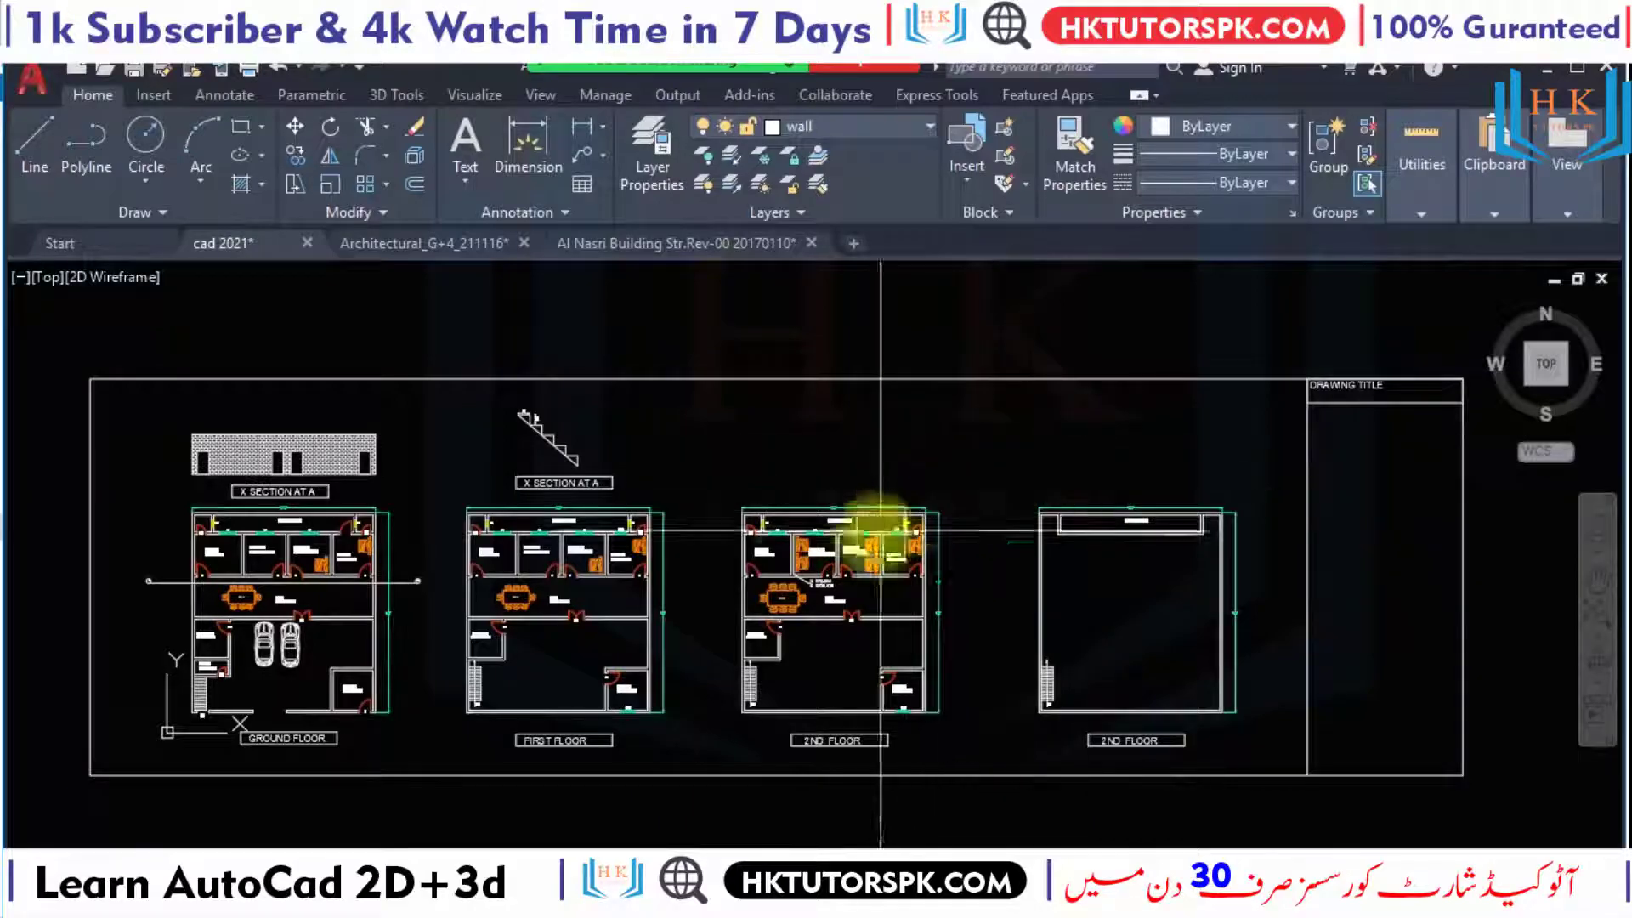
Zoom in on the ground-floor plan and start window selections around it.
scroll(361, 582, "up", 1)
scroll(601, 492, "up", 2)
scroll(546, 335, "up", 2)
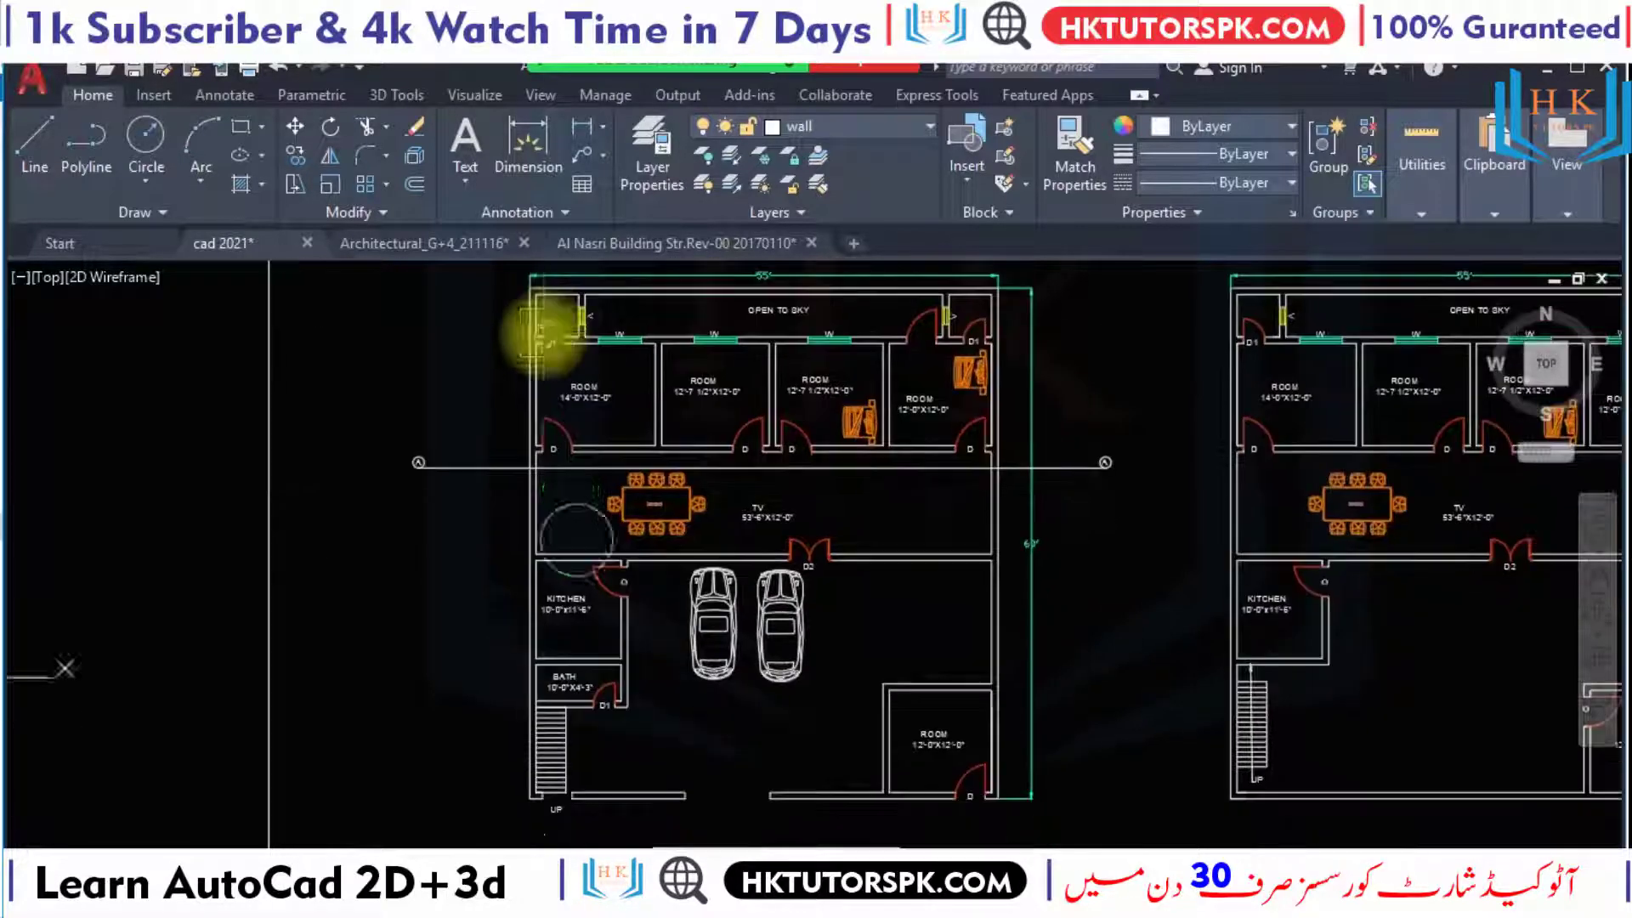
scroll(511, 332, "up", 1)
middle_click_drag(511, 332, 445, 426)
left_click(444, 426)
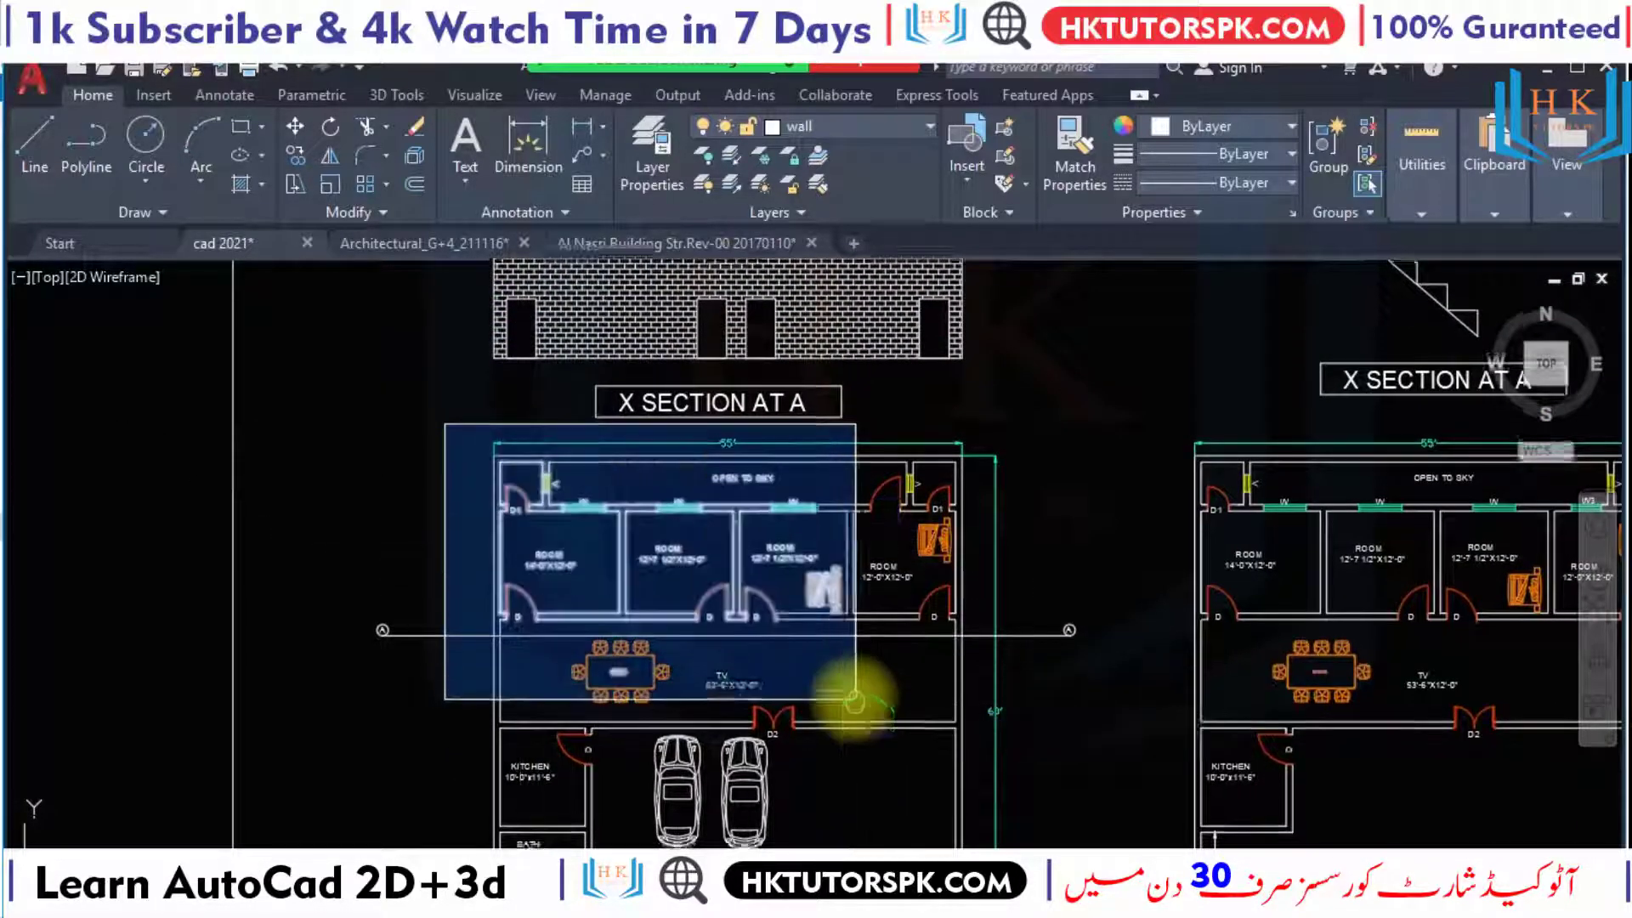
middle_click_drag(848, 716, 835, 588)
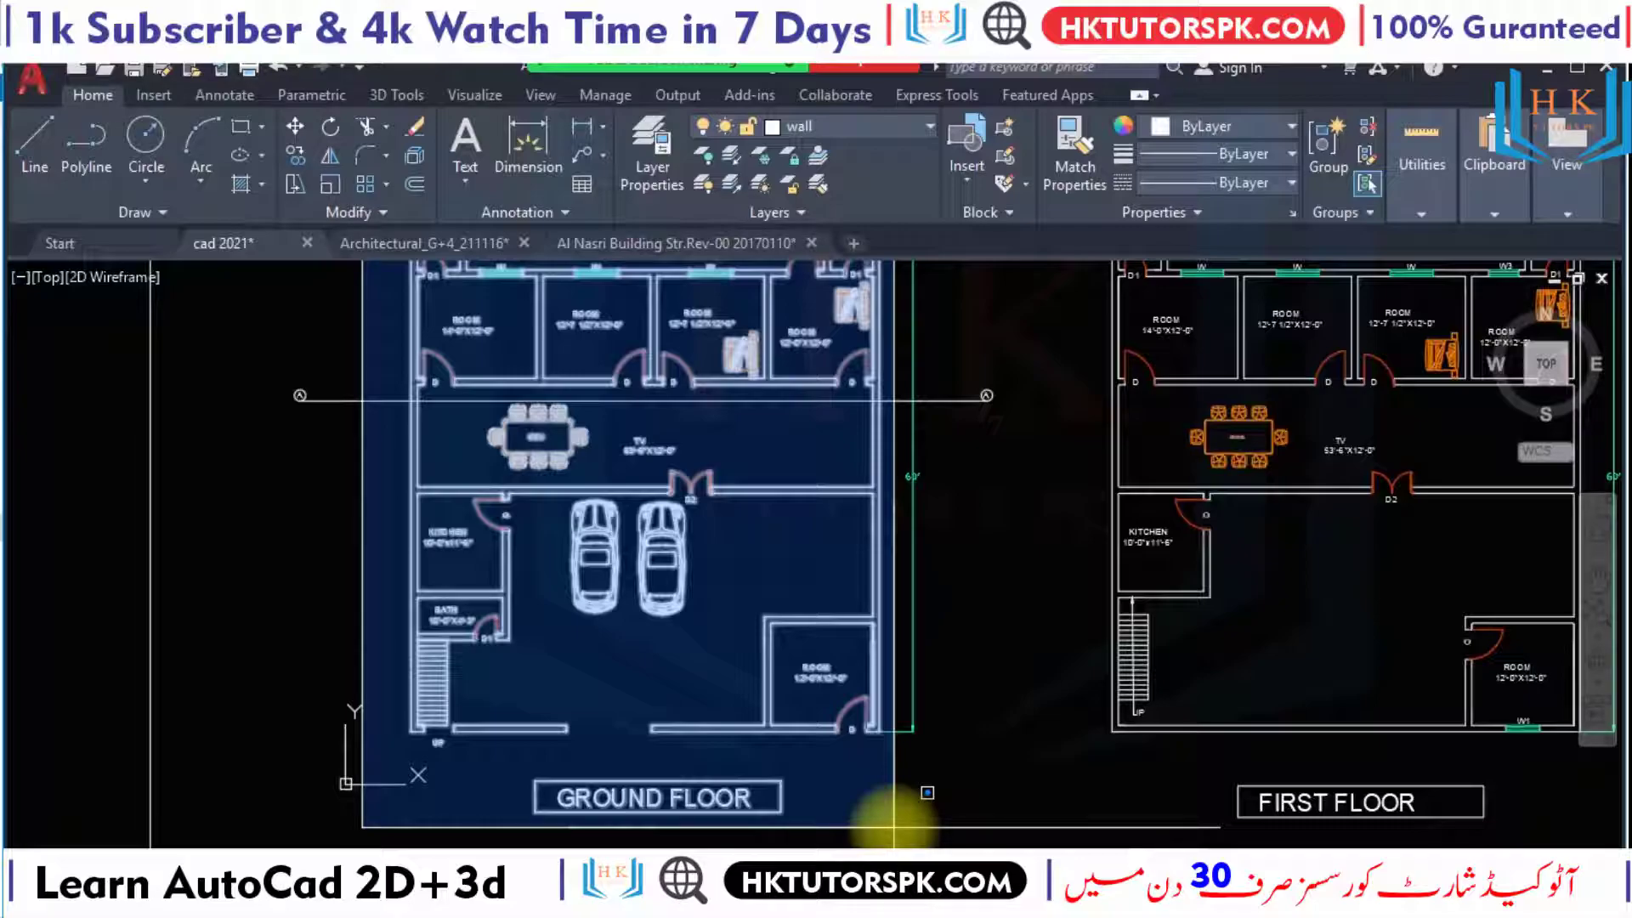
scroll(894, 812, "down", 3)
scroll(911, 795, "down", 2)
scroll(930, 680, "down", 3)
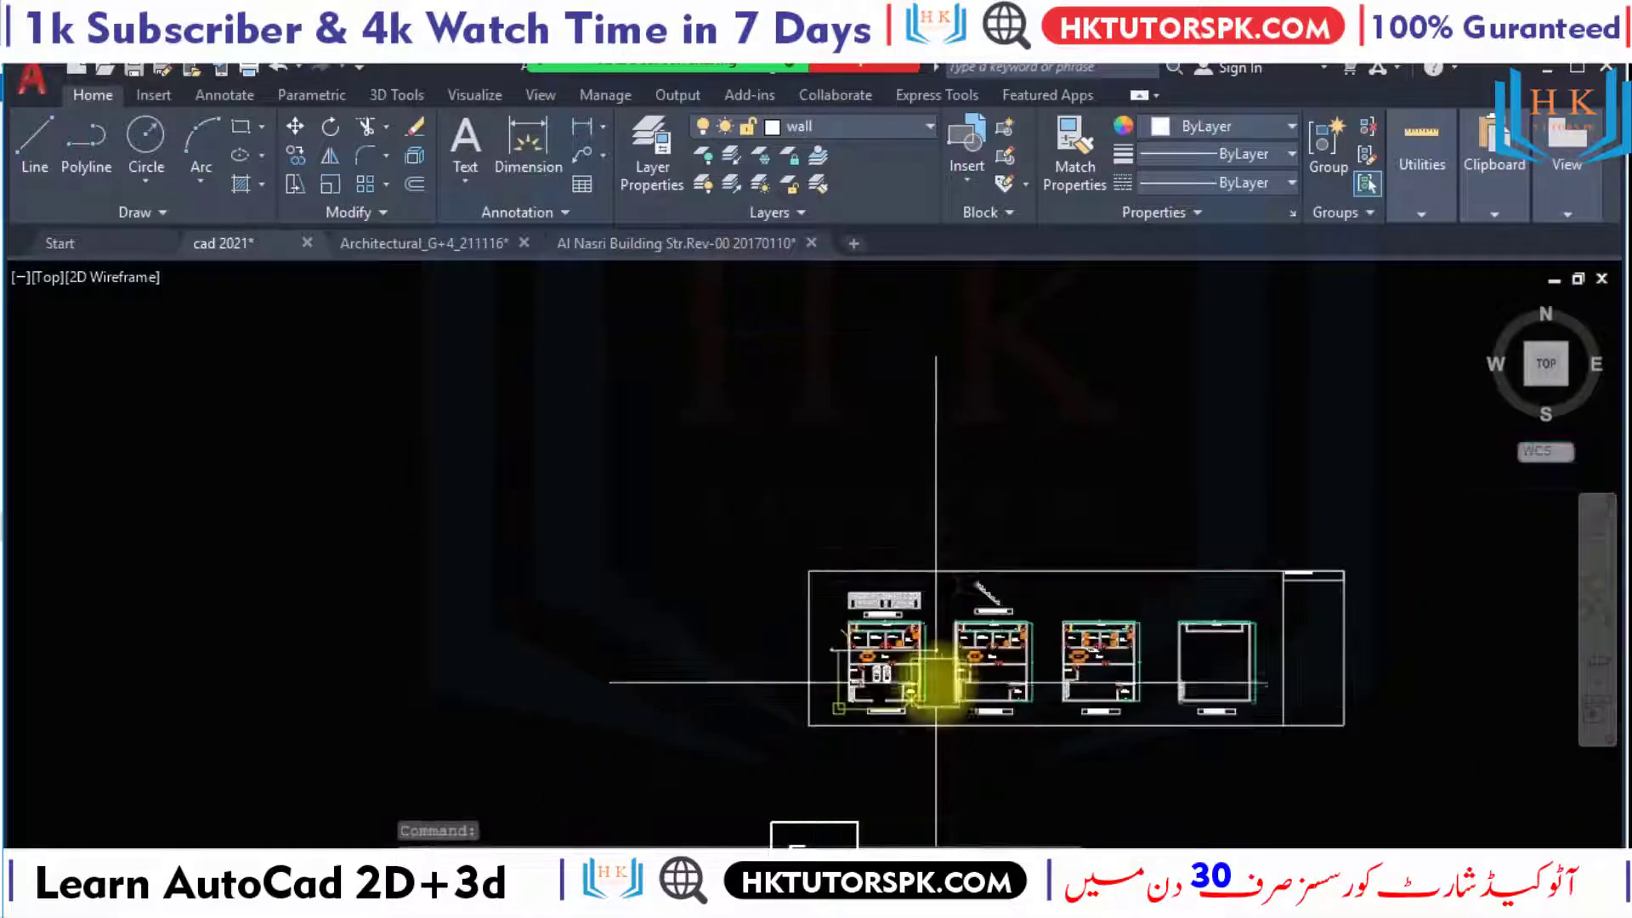
scroll(1366, 646, "up", 2)
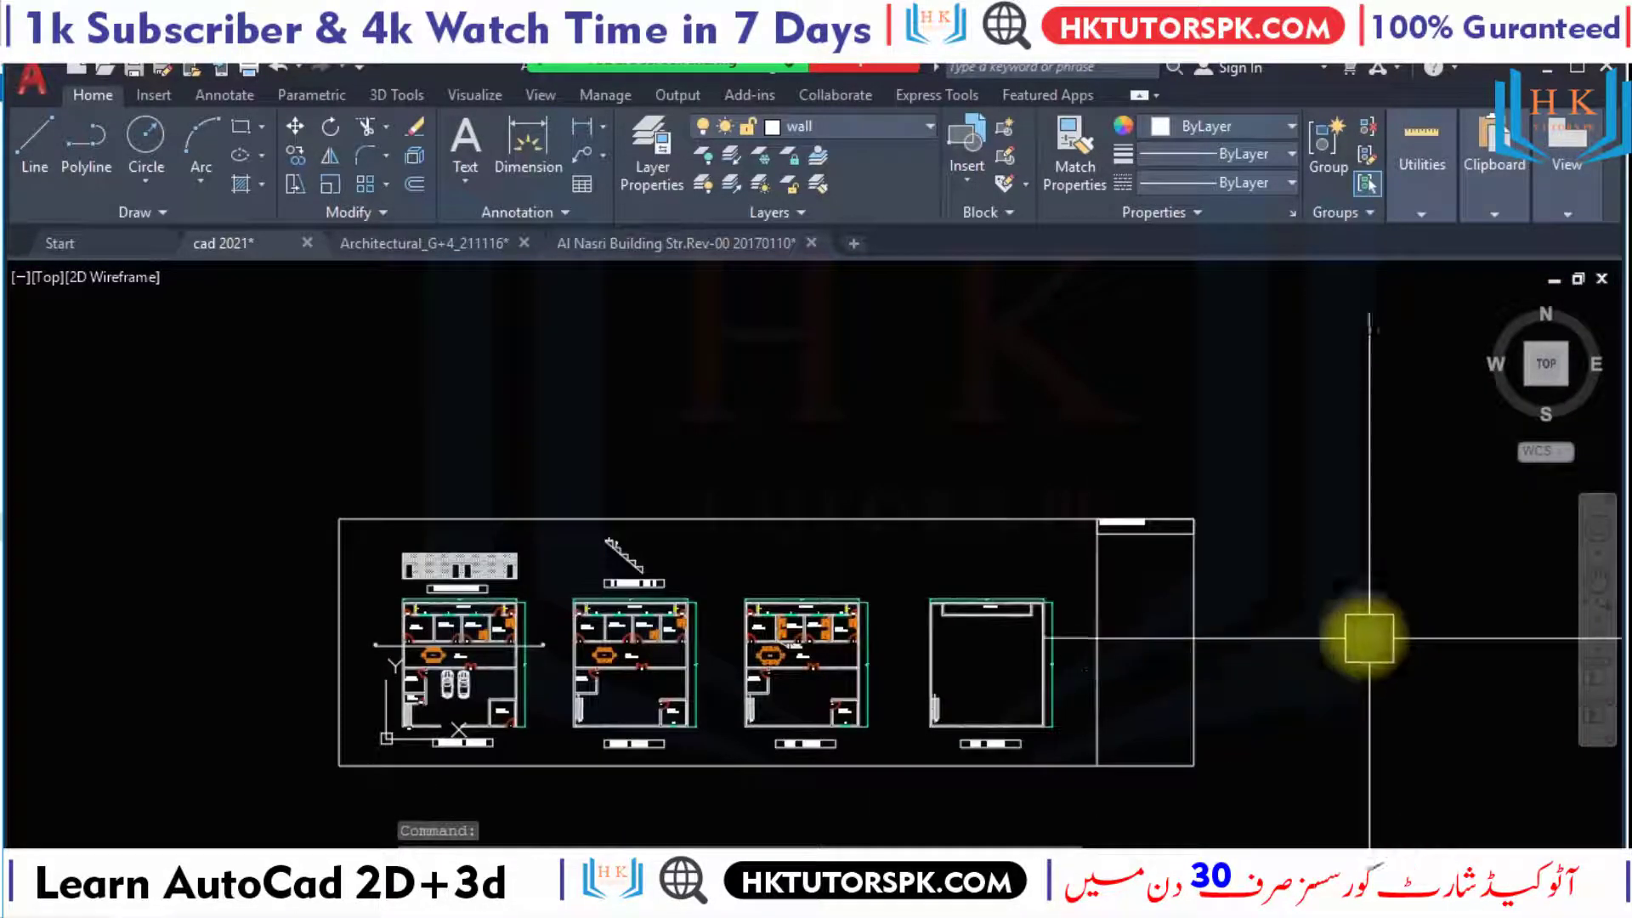
left_click(1266, 468)
key("Escape")
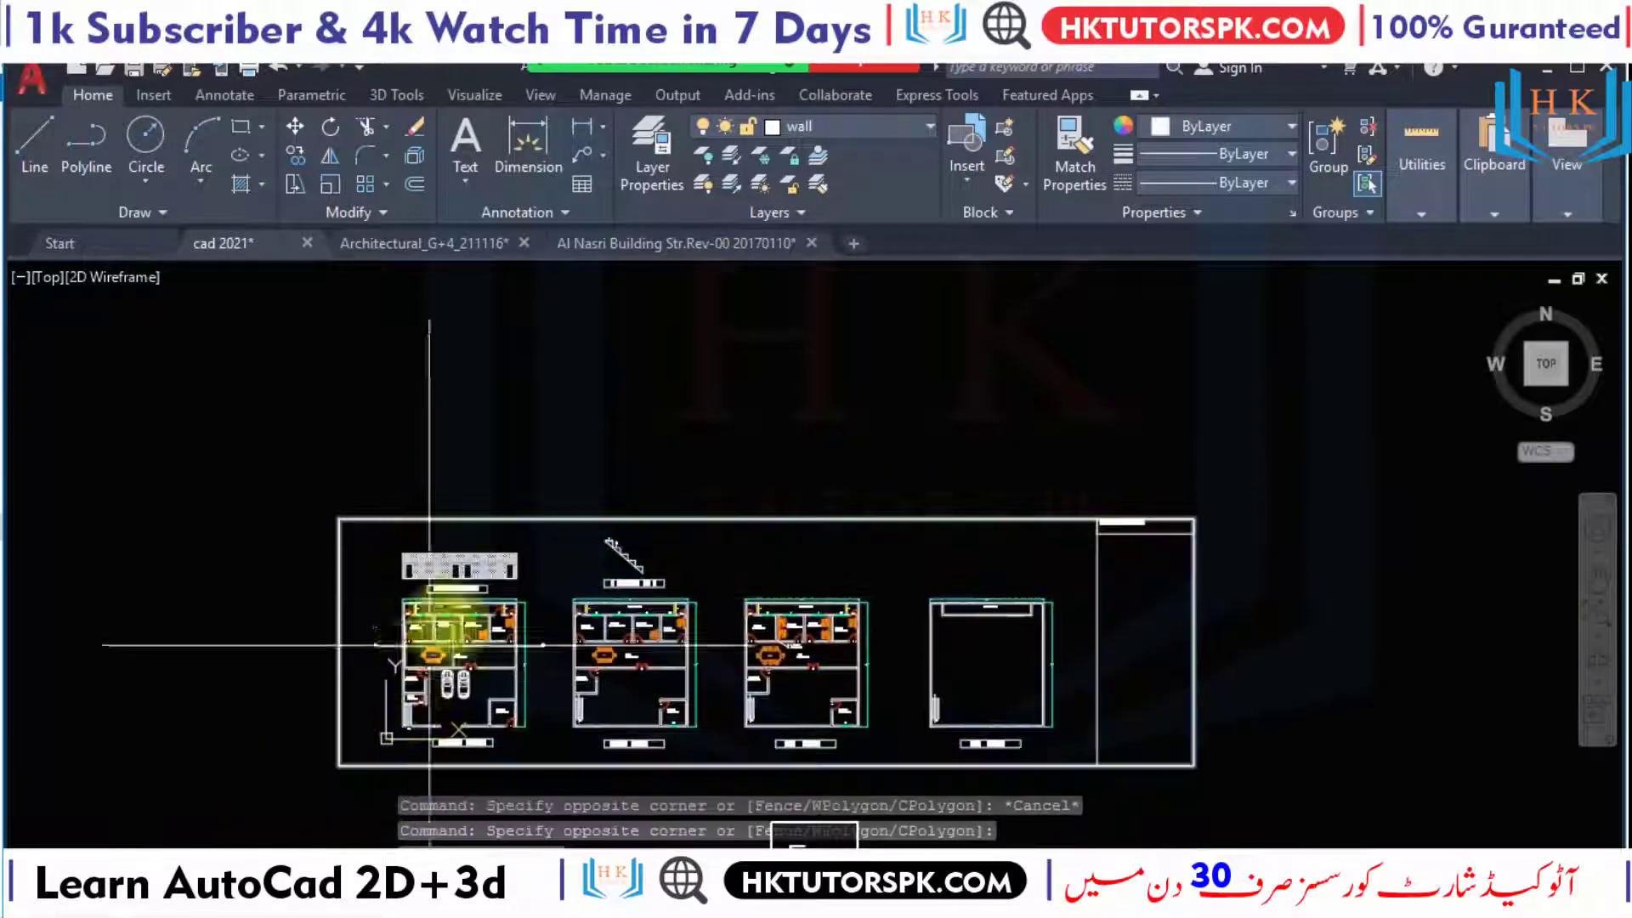
scroll(384, 617, "up", 3)
middle_click_drag(498, 554, 463, 390)
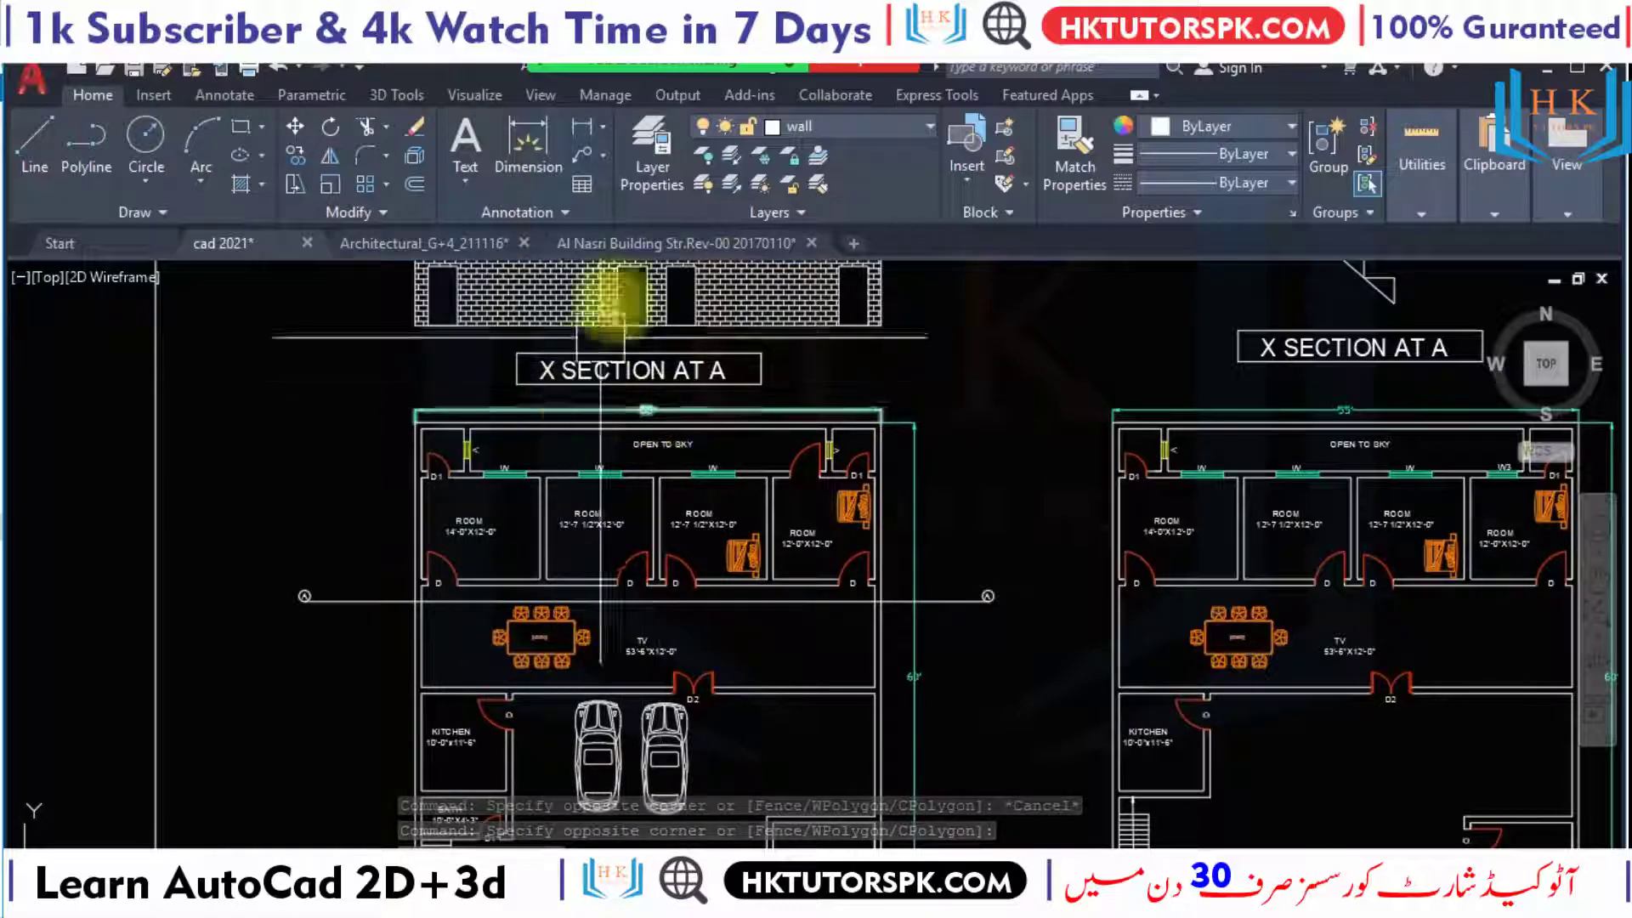
left_click(415, 242)
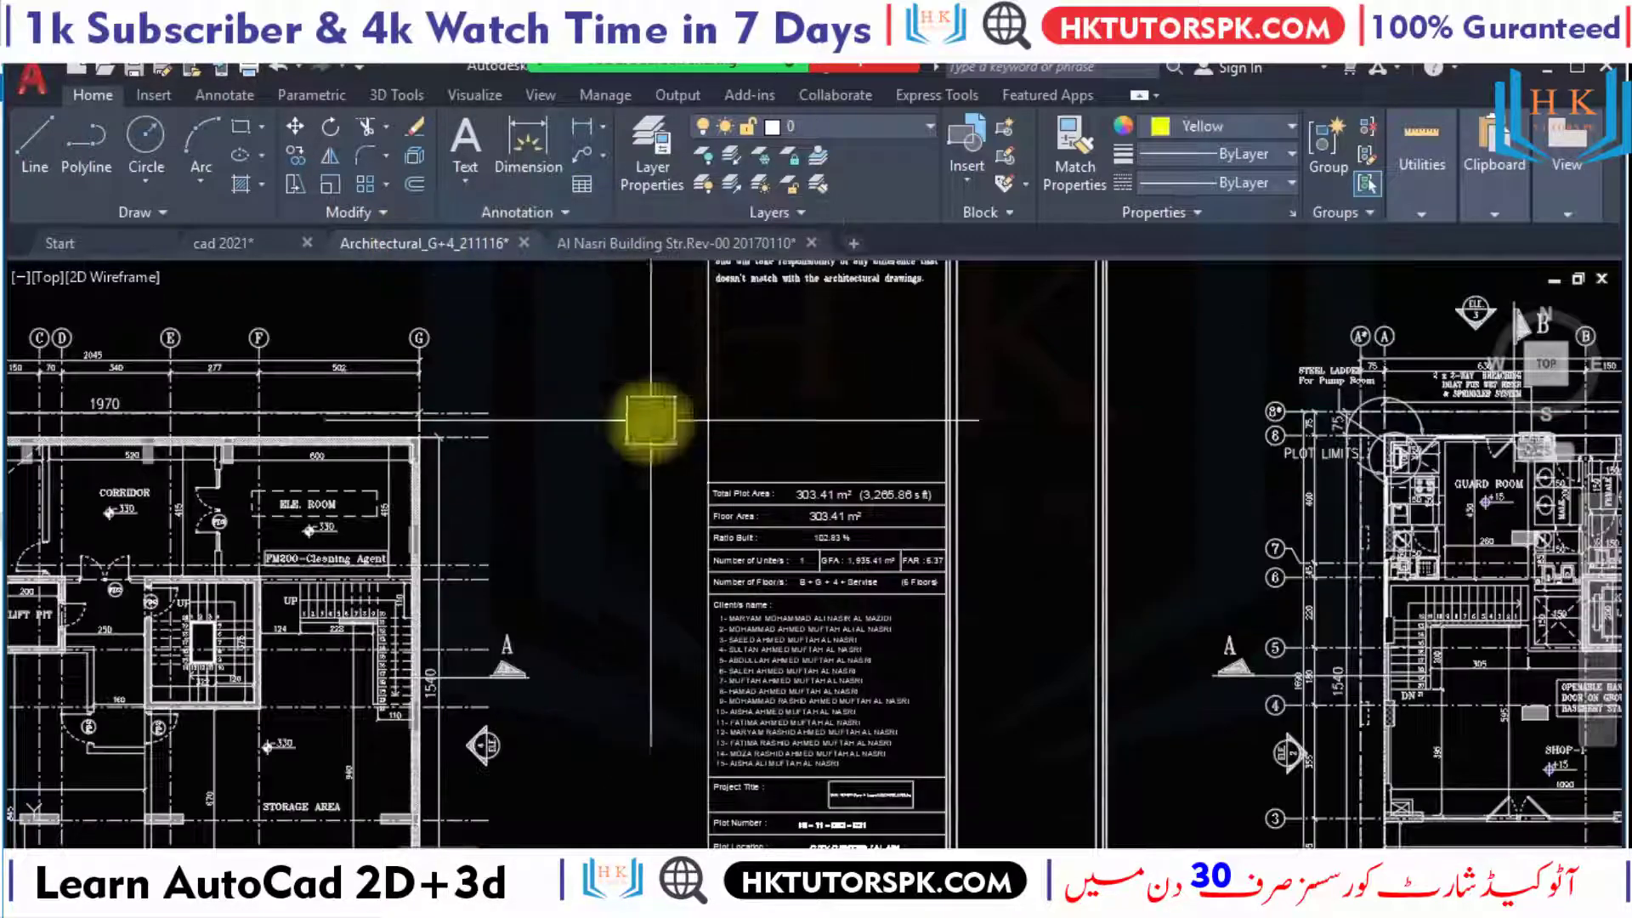
scroll(495, 540, "up", 1)
scroll(620, 547, "up", 3)
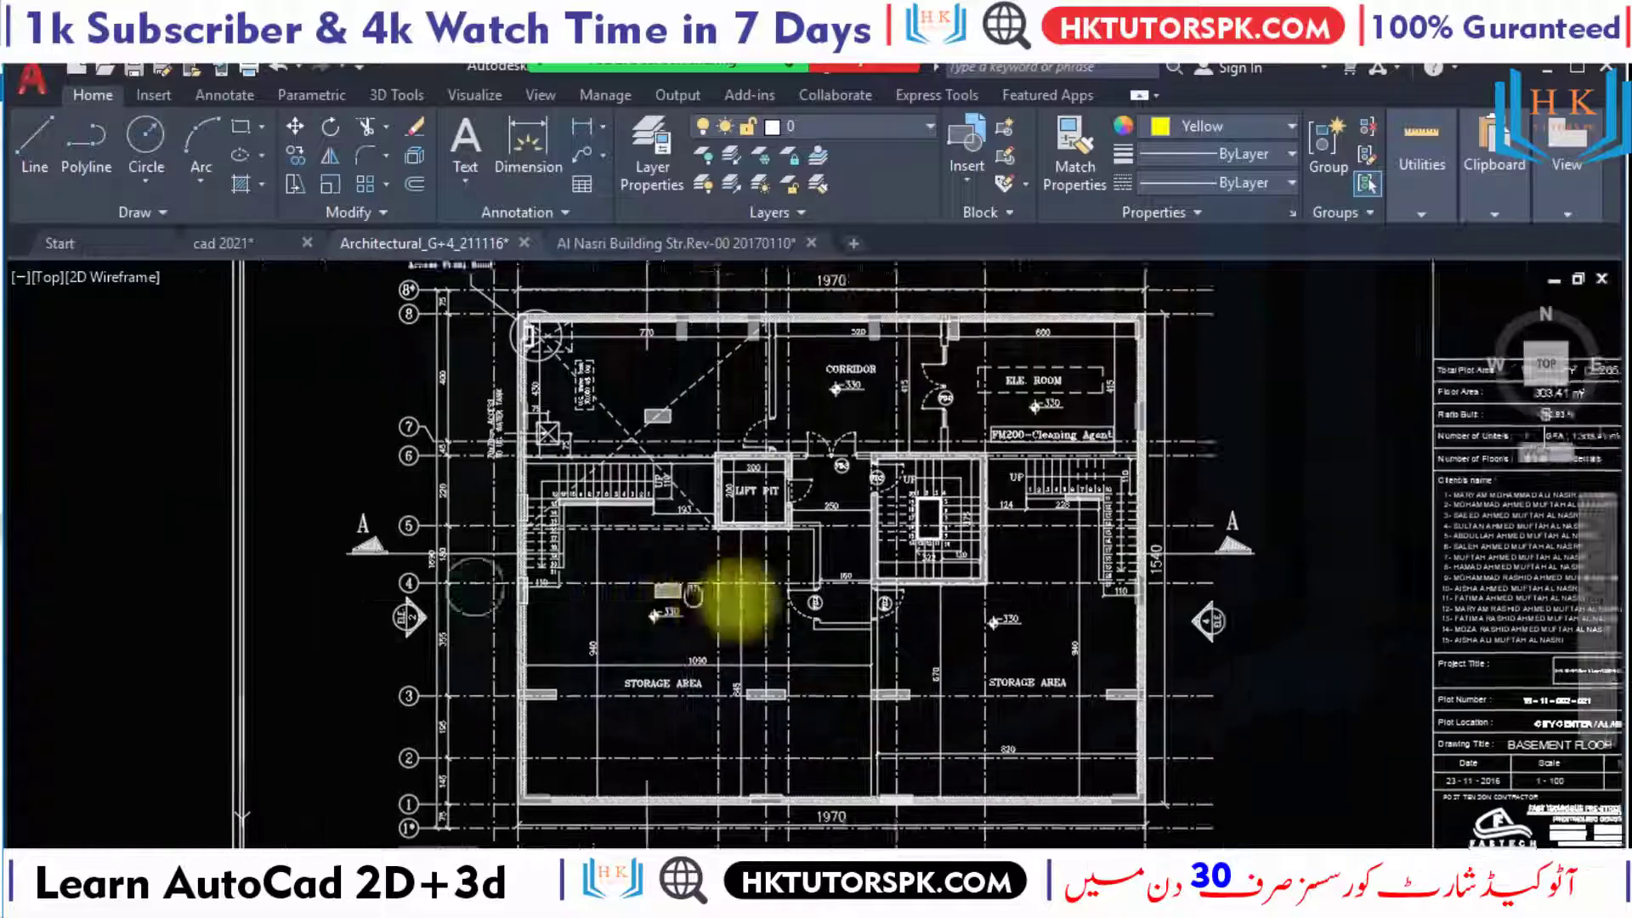
scroll(790, 587, "down", 1)
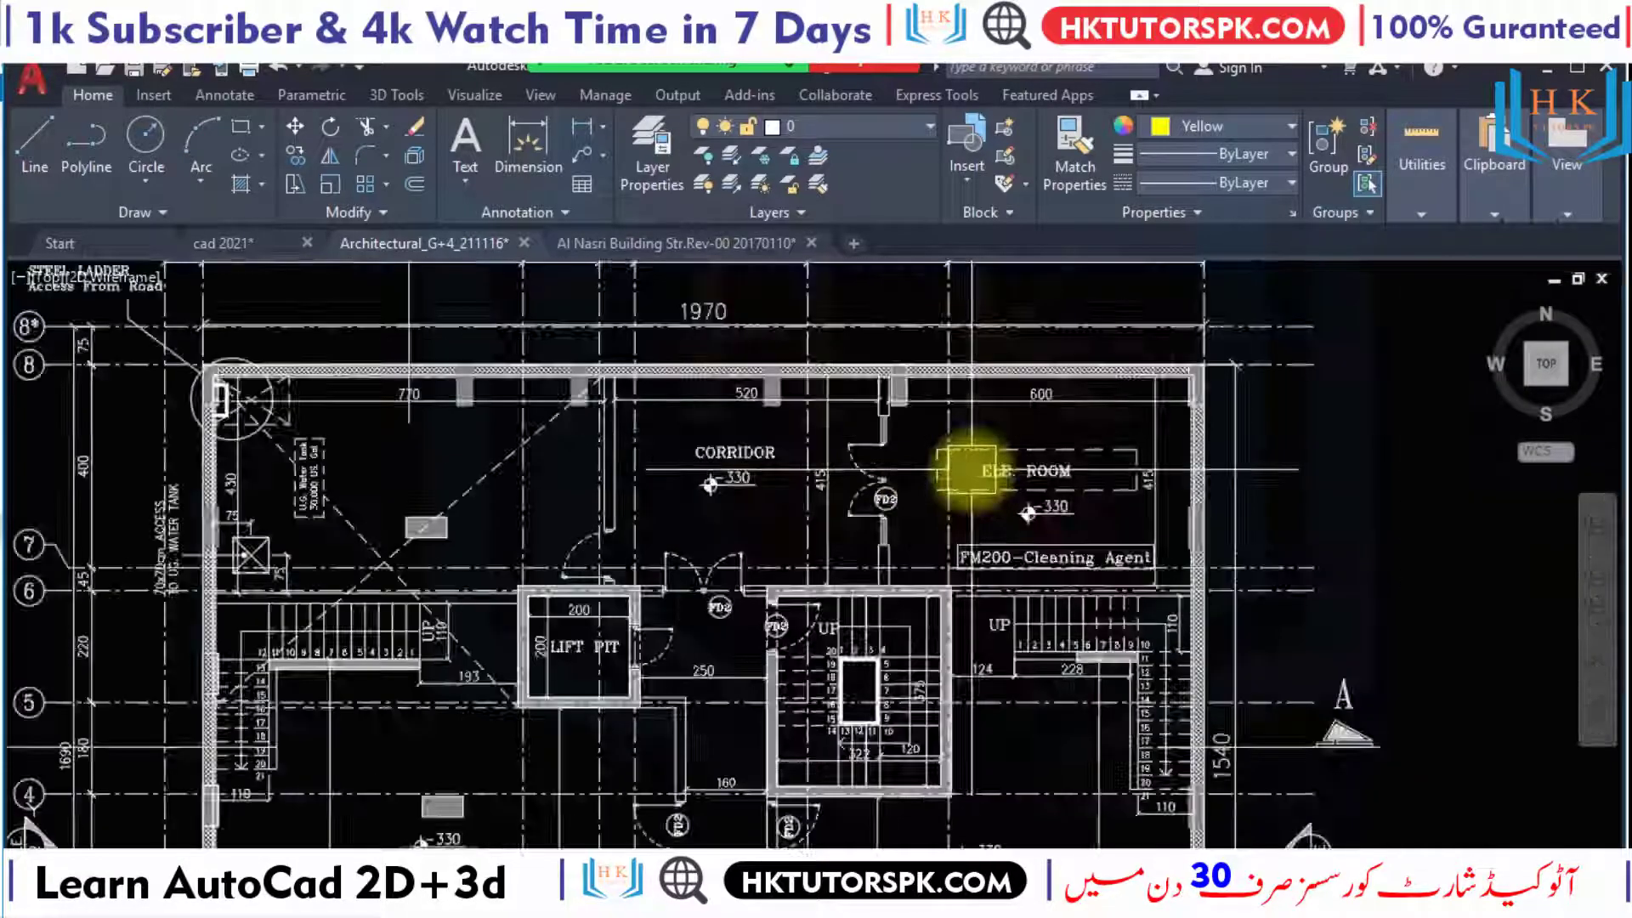
scroll(966, 470, "up", 4)
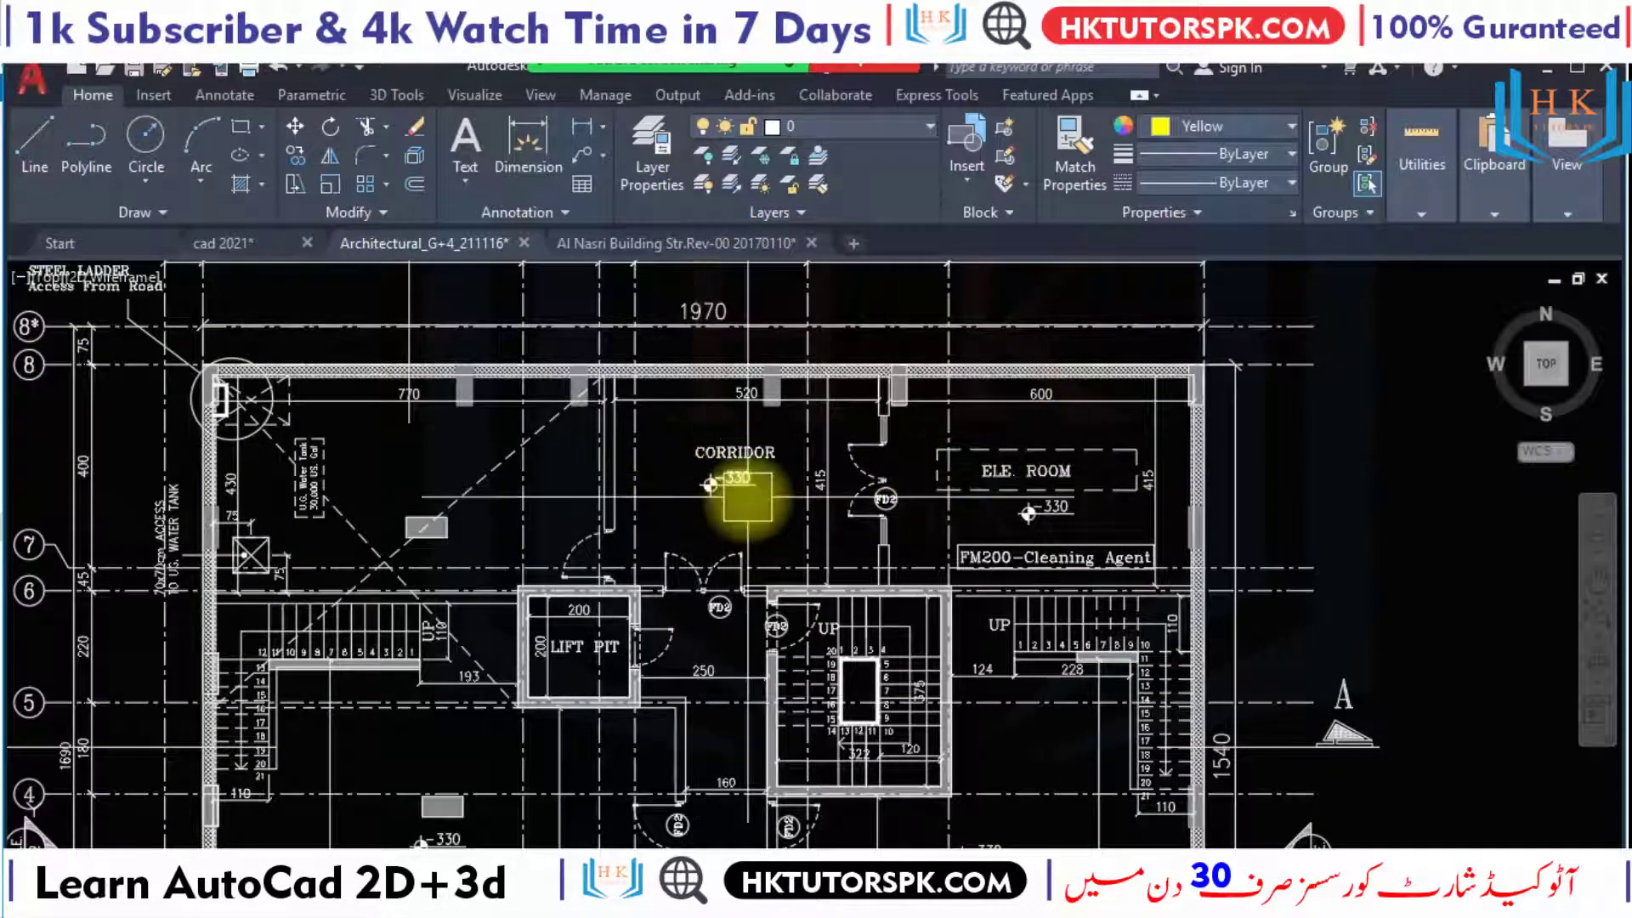
scroll(747, 499, "down", 4)
scroll(754, 492, "down", 1)
scroll(880, 442, "up", 1)
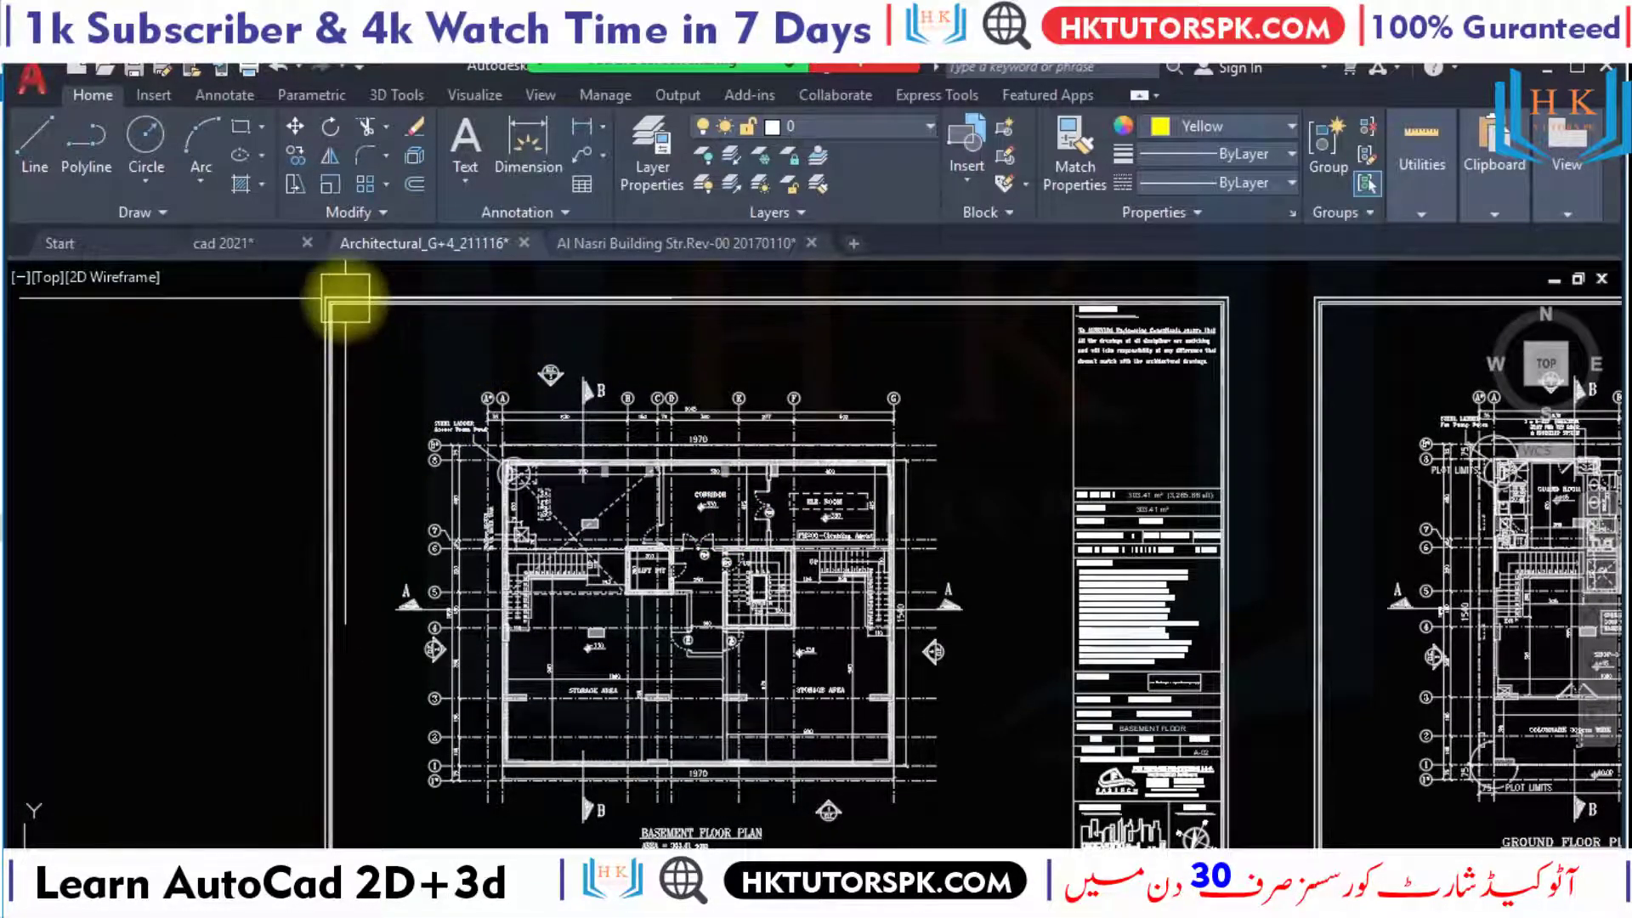
left_click(238, 253)
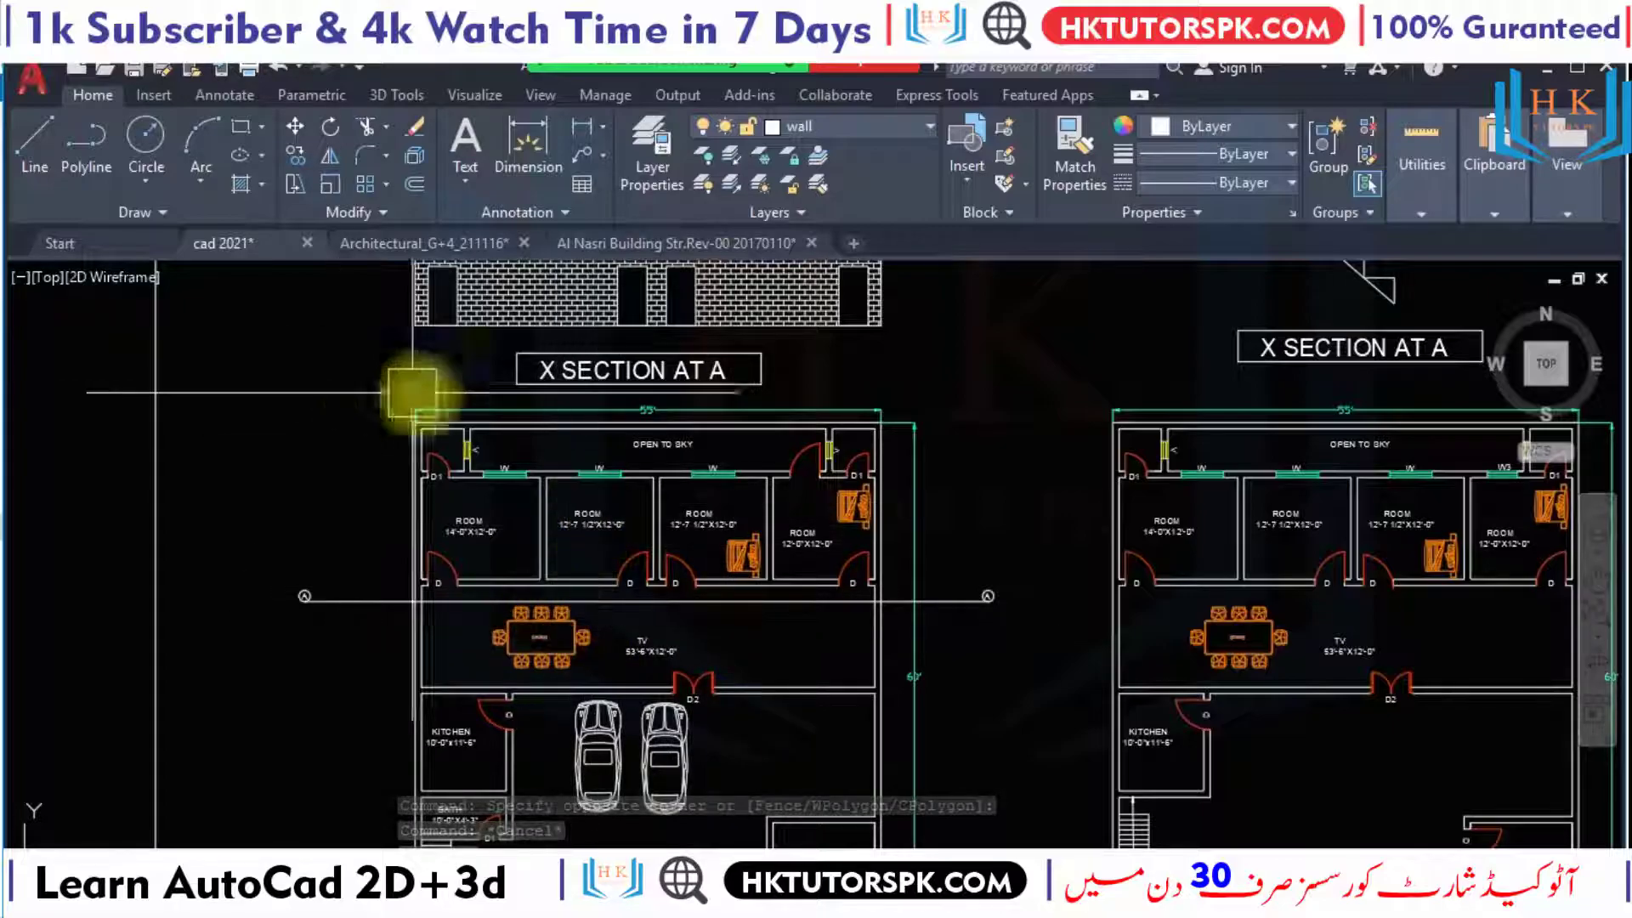
scroll(429, 395, "up", 2)
Window-select the ground-floor plan and pan up to the upper rooms and OPEN TO SKY area.
left_click(348, 359)
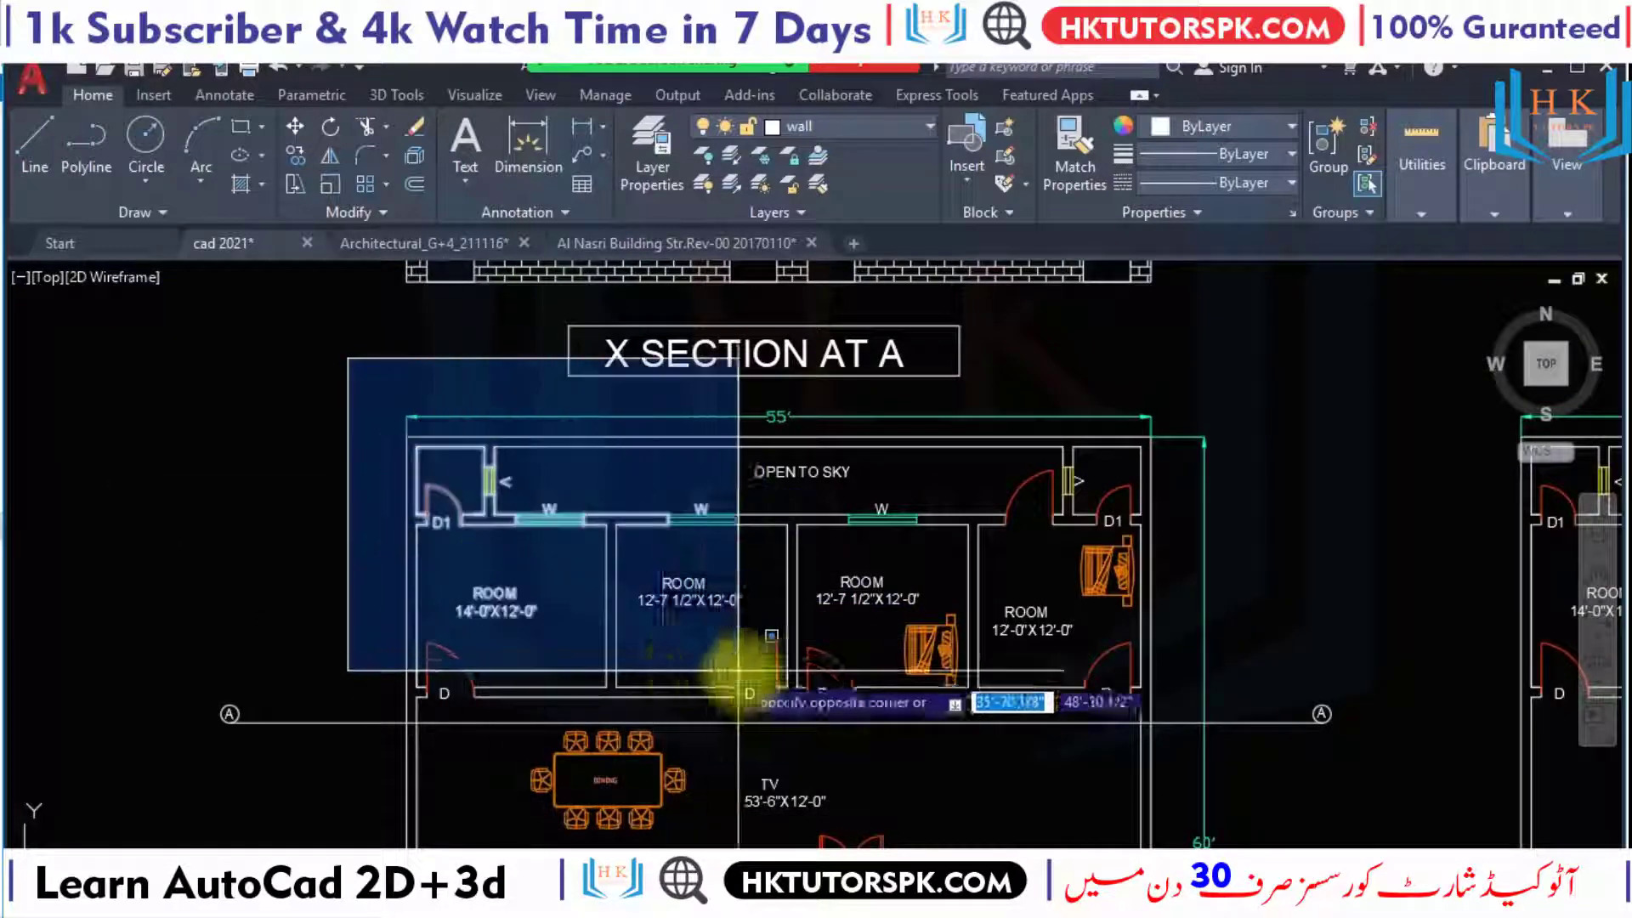
middle_click_drag(1216, 736, 1130, 529)
scroll(1105, 629, "down", 2)
middle_click_drag(1094, 730, 1112, 546)
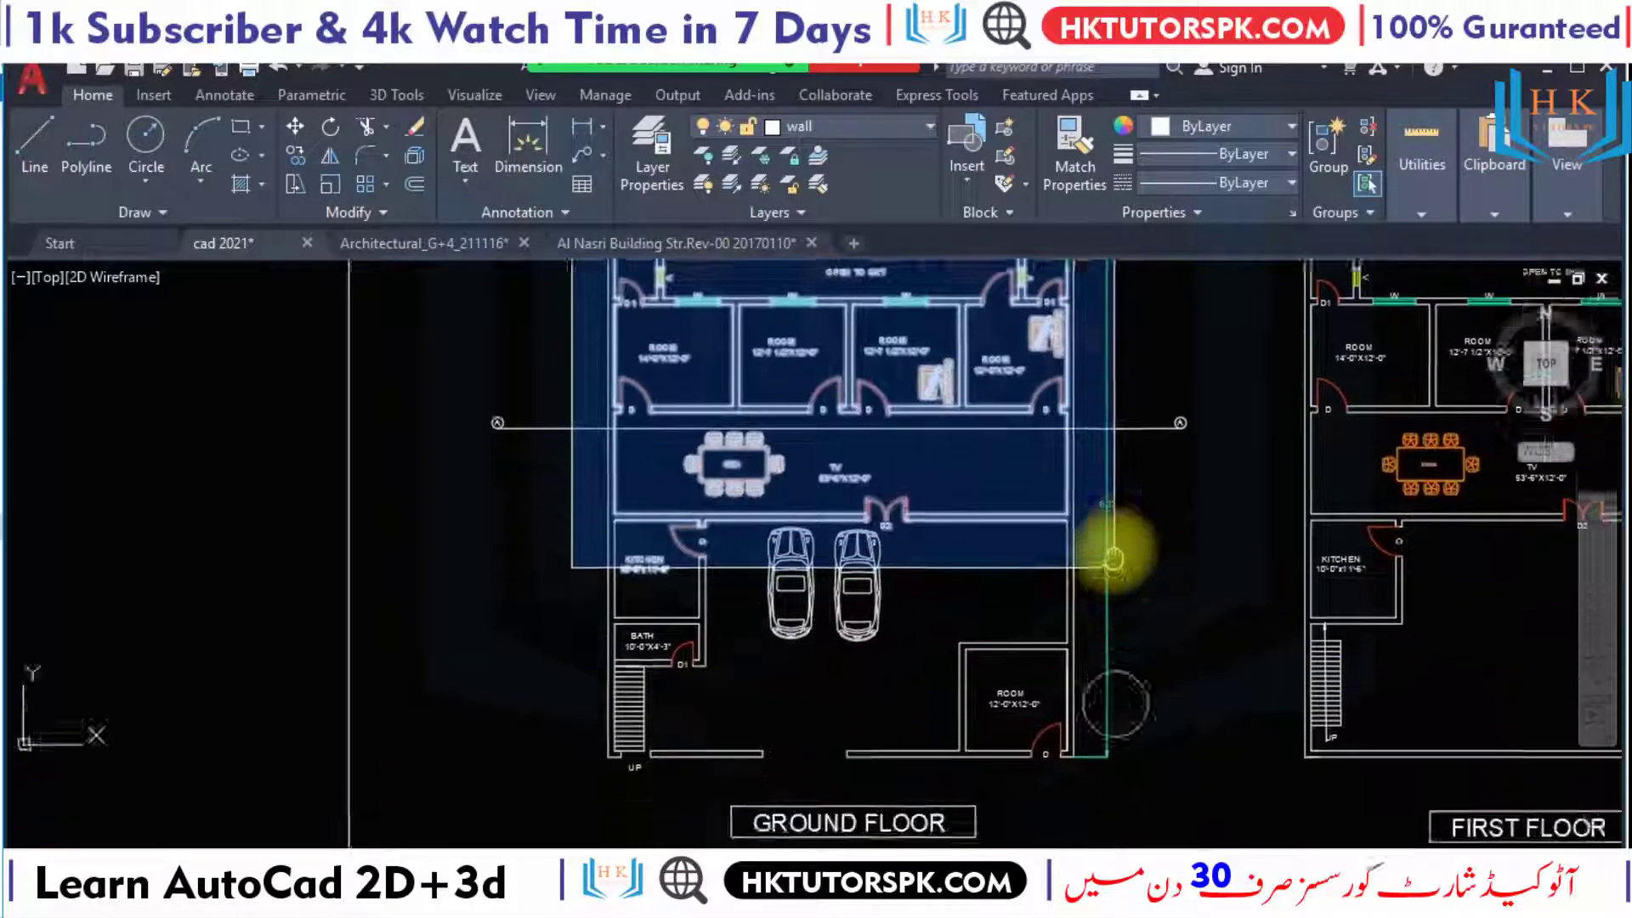
scroll(1077, 761, "up", 2)
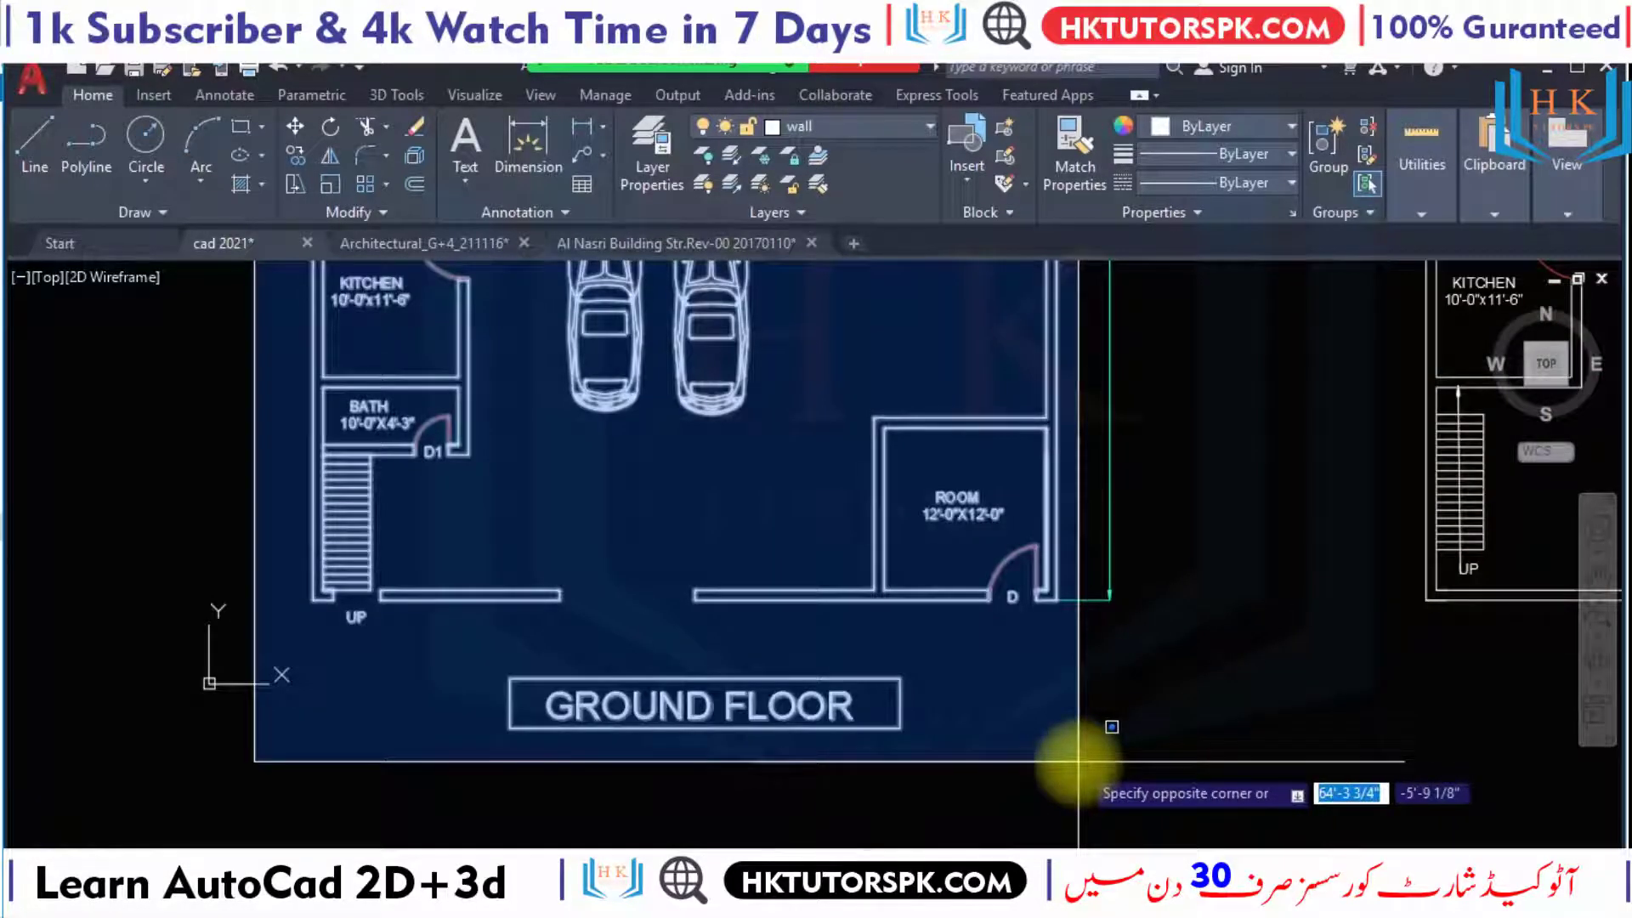
left_click(1078, 761)
middle_click_drag(667, 445, 794, 666)
middle_click_drag(1250, 245, 1283, 330)
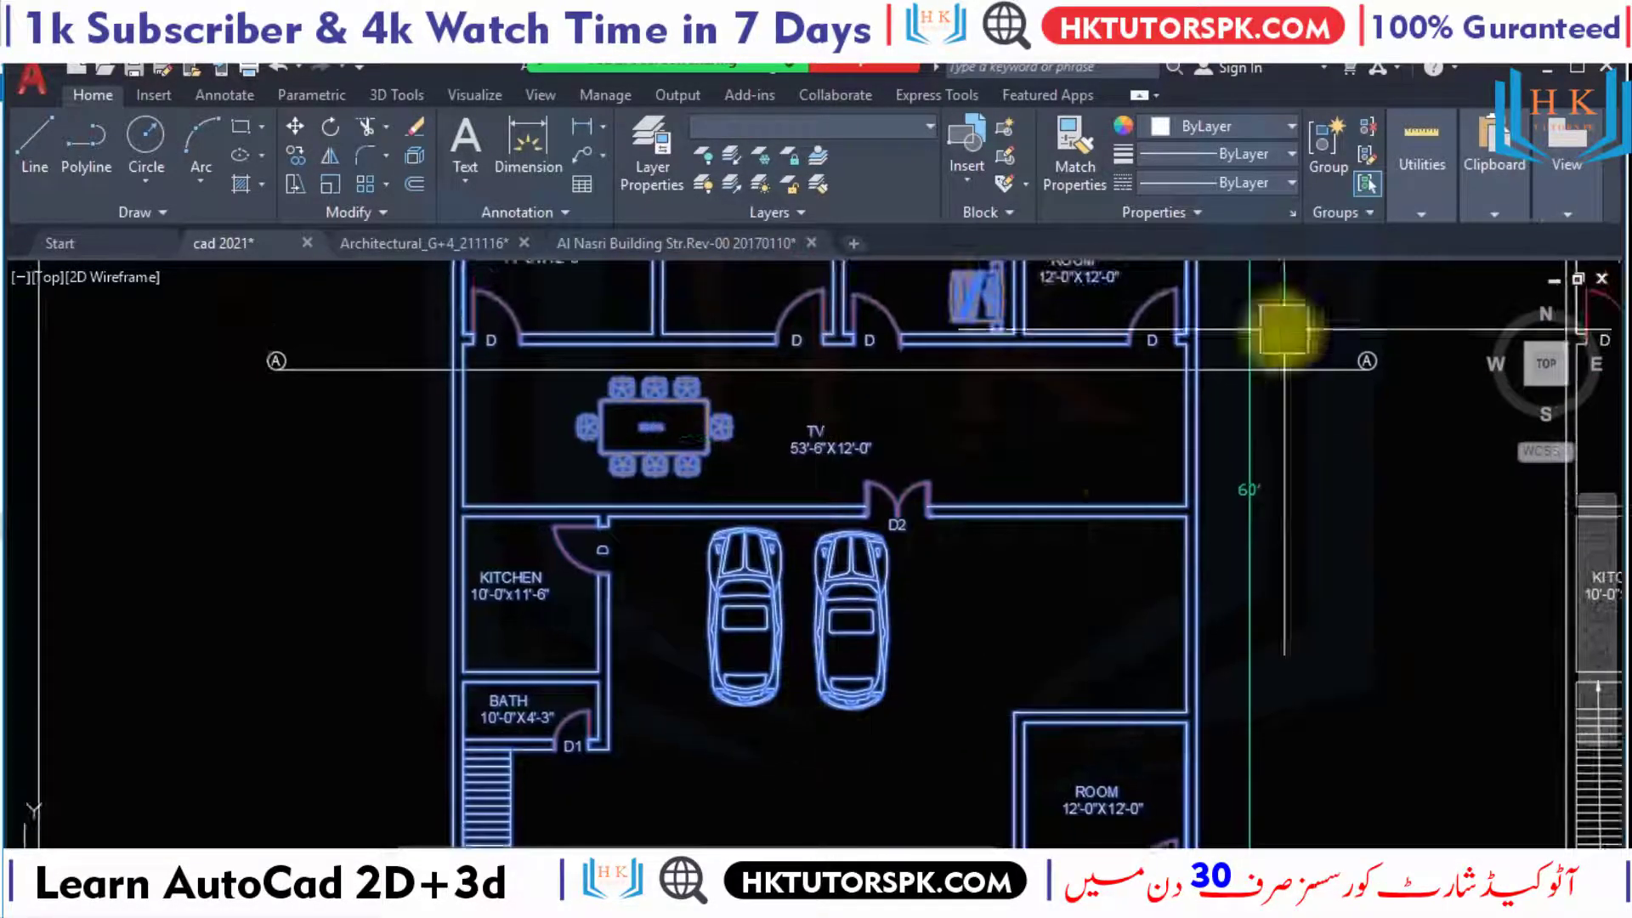
middle_click_drag(929, 437, 929, 666)
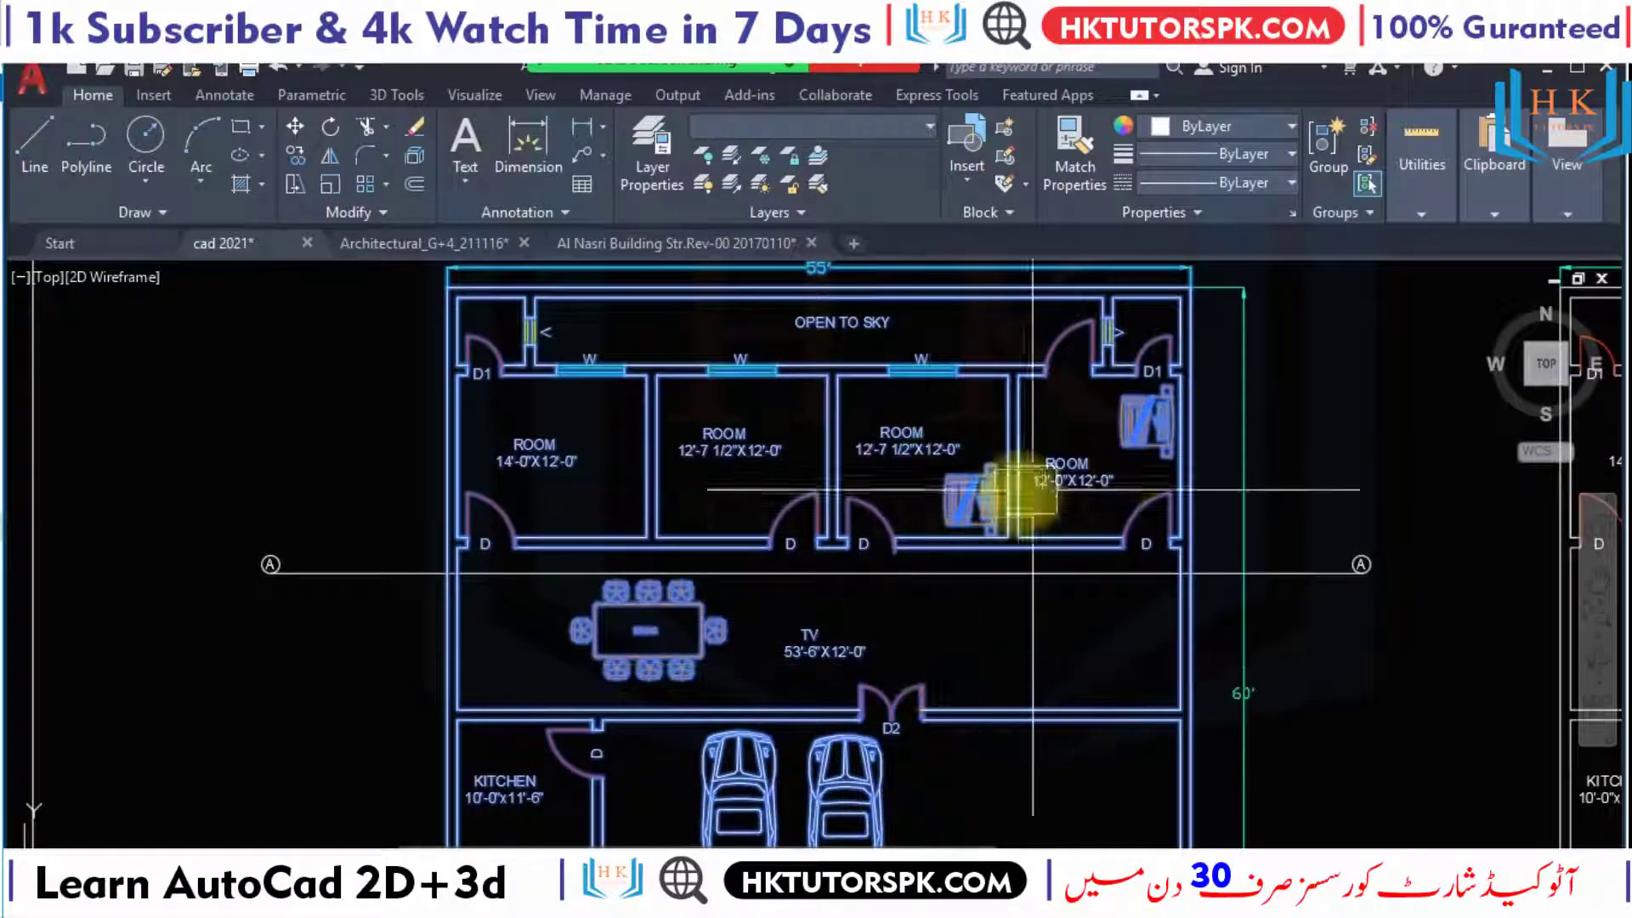
Switch to Architectural_G+4_211116 and zoom in on the lift pit and stairs.
left_click(431, 241)
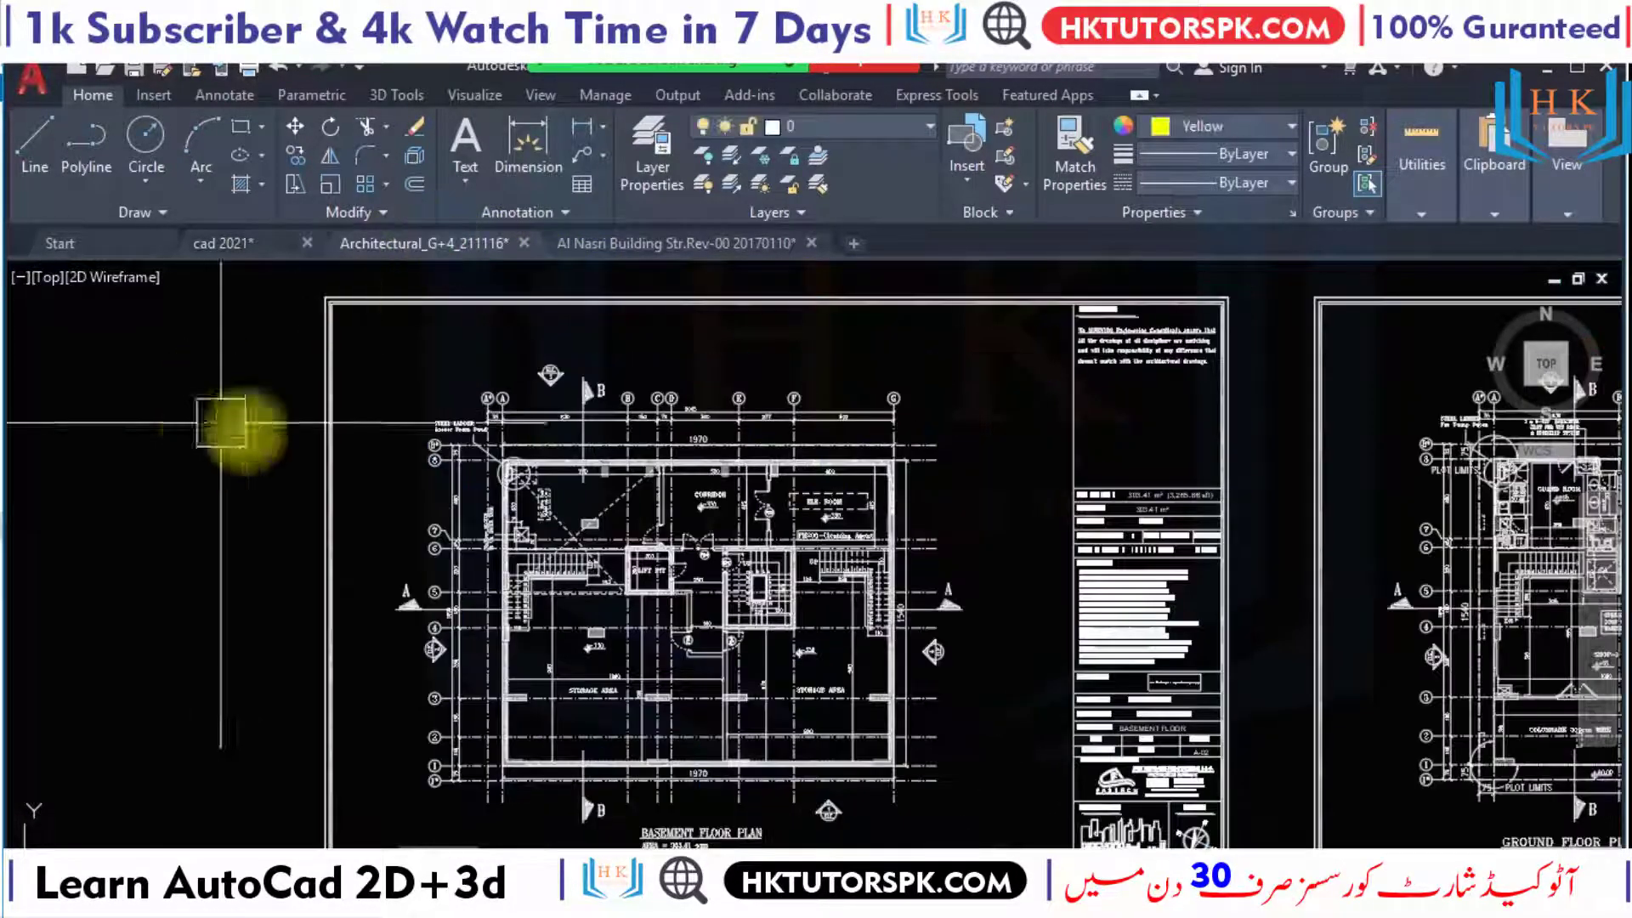
scroll(519, 340, "up", 1)
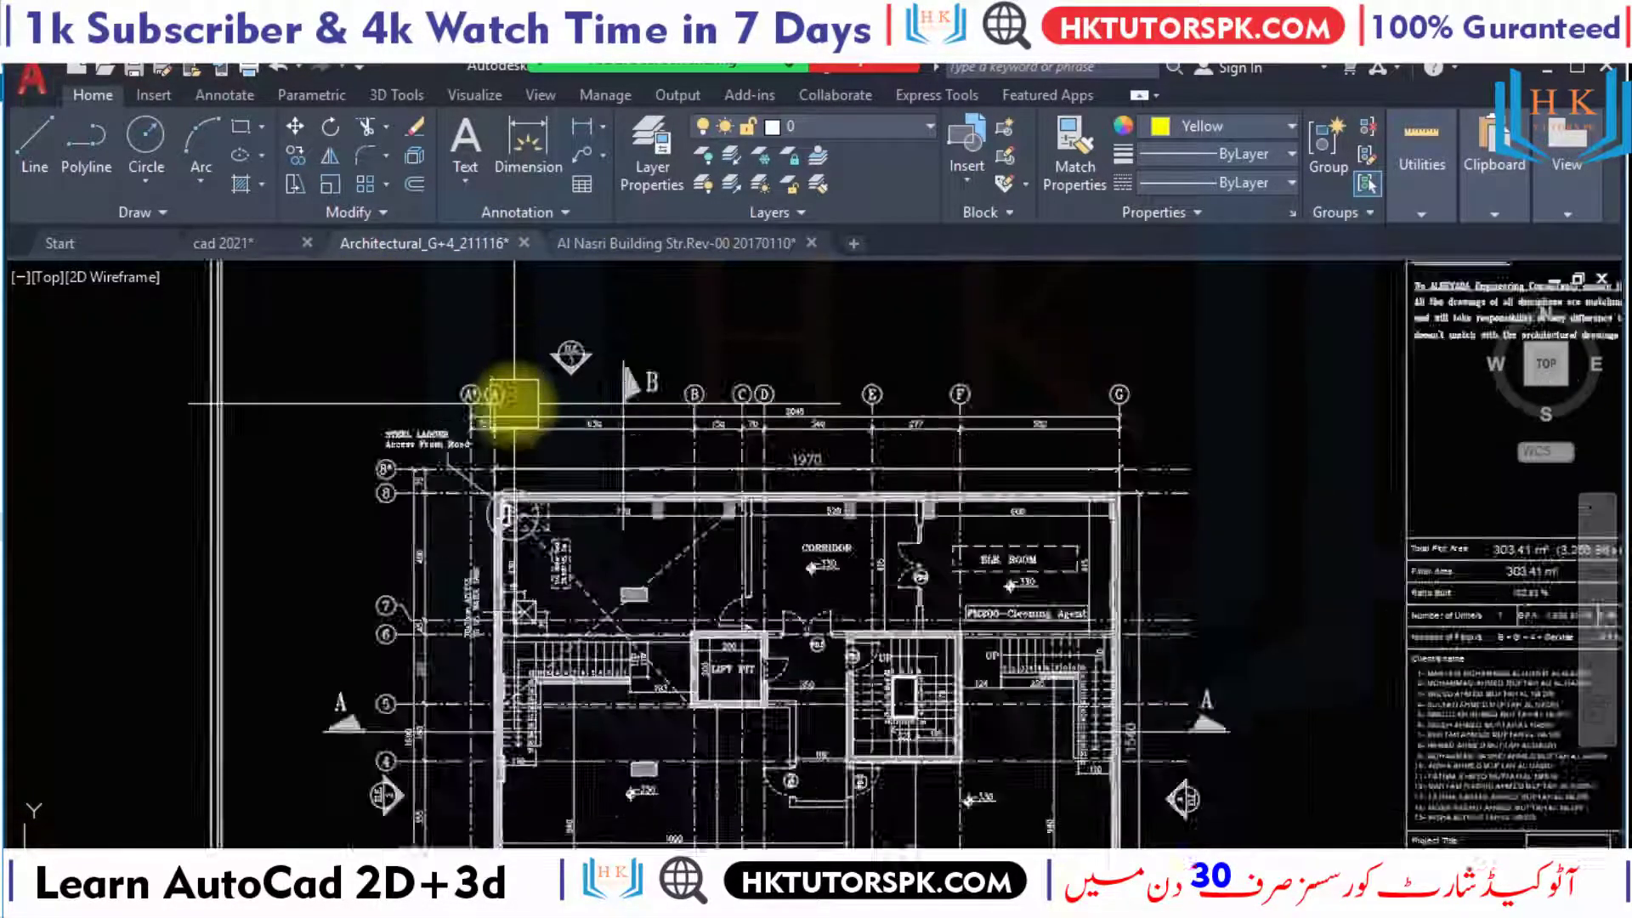
scroll(532, 386, "up", 2)
scroll(729, 529, "up", 2)
middle_click_drag(616, 627, 593, 400)
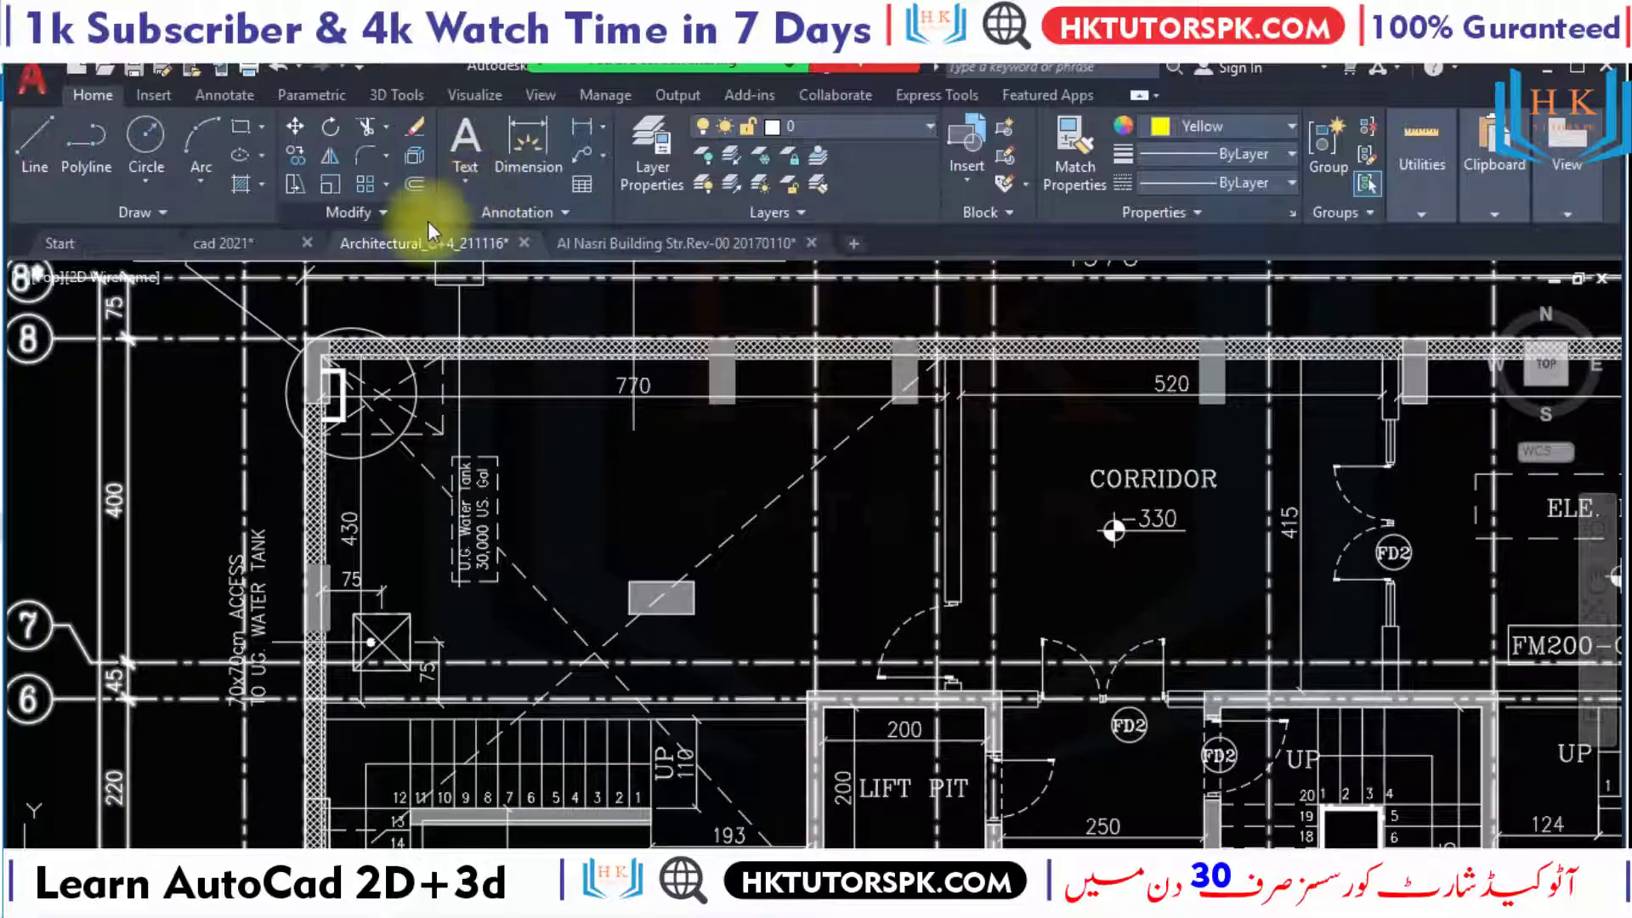
Review the three cad 2021 floor plans, then return to Architectural_G+4_211116 via the taskbar.
left_click(204, 245)
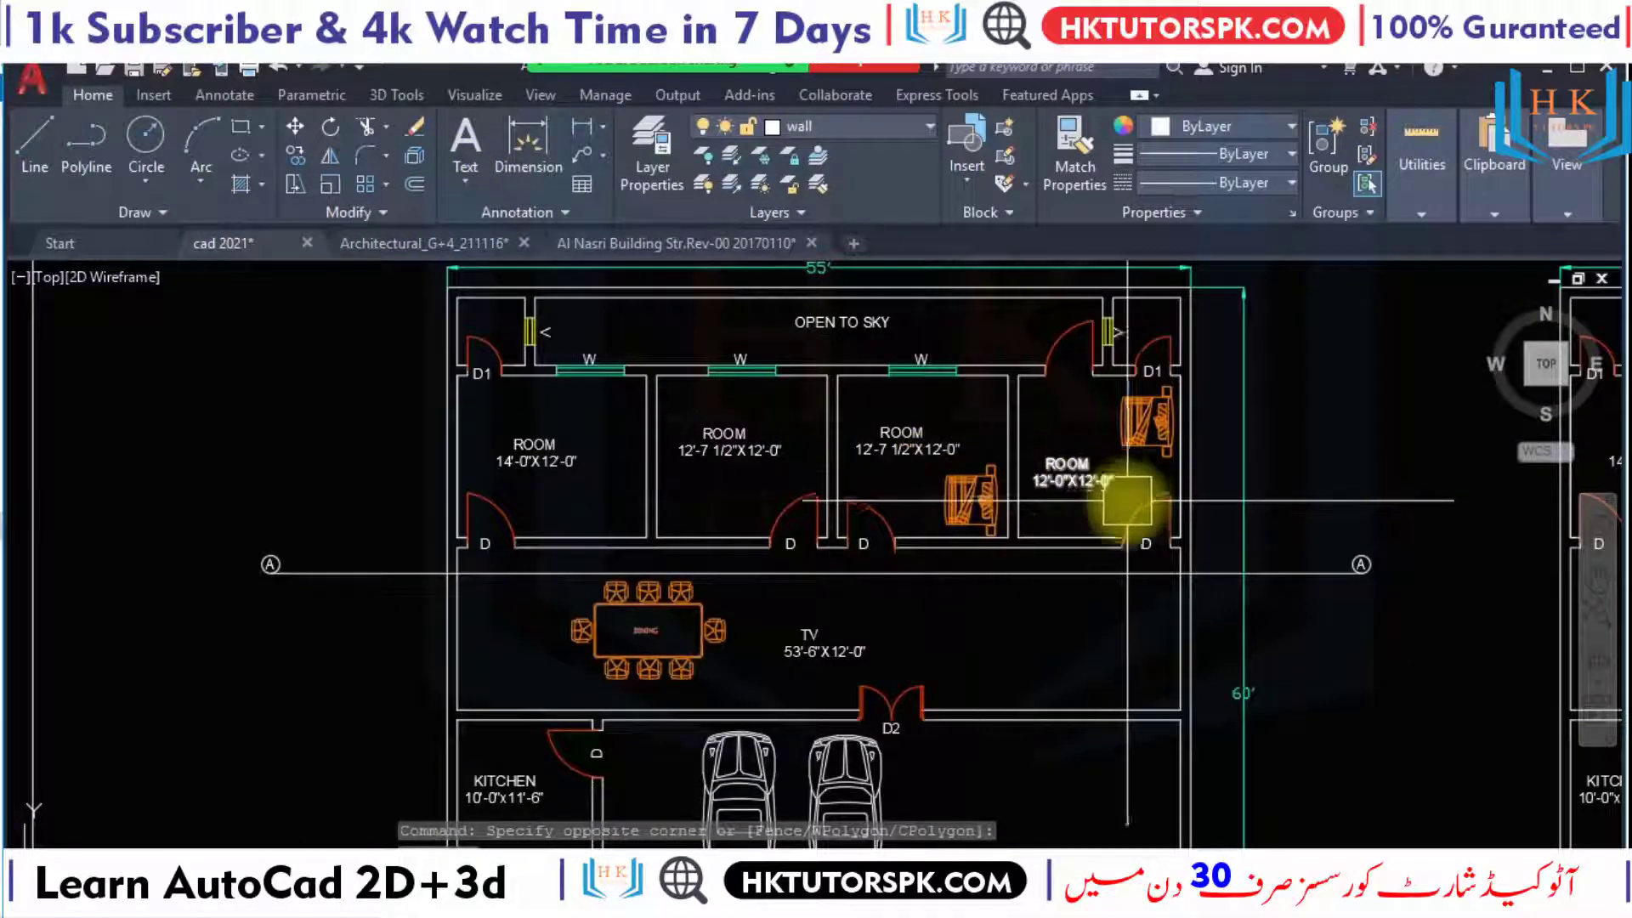
scroll(985, 585, "down", 2)
scroll(985, 584, "down", 2)
middle_click_drag(1093, 564, 875, 663)
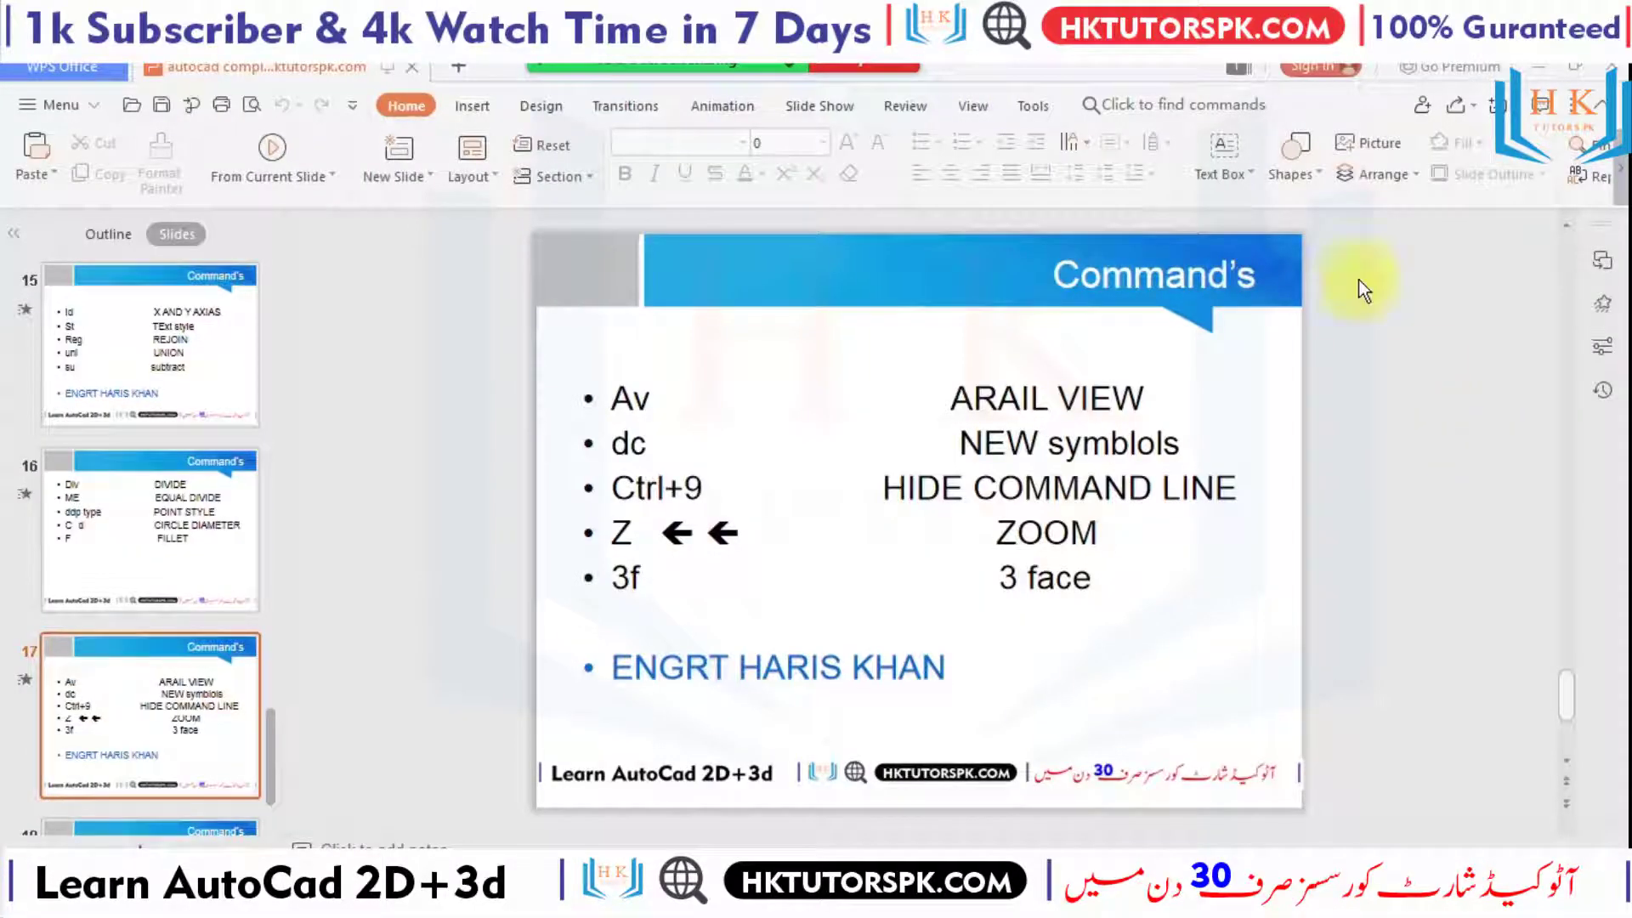
left_click(799, 34)
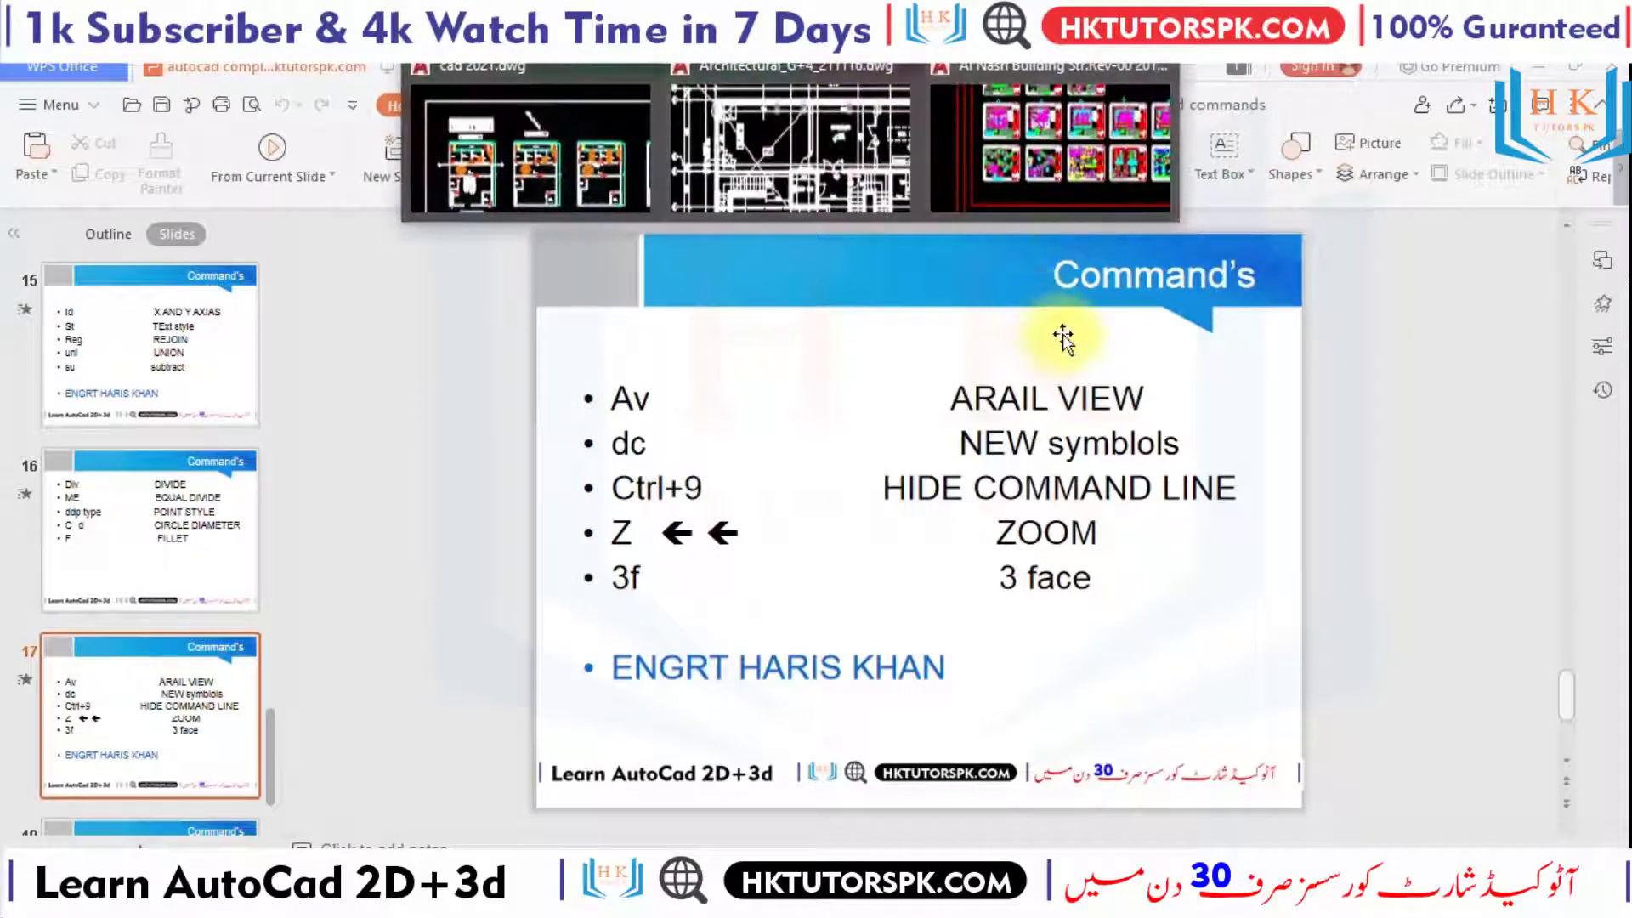
left_click(832, 141)
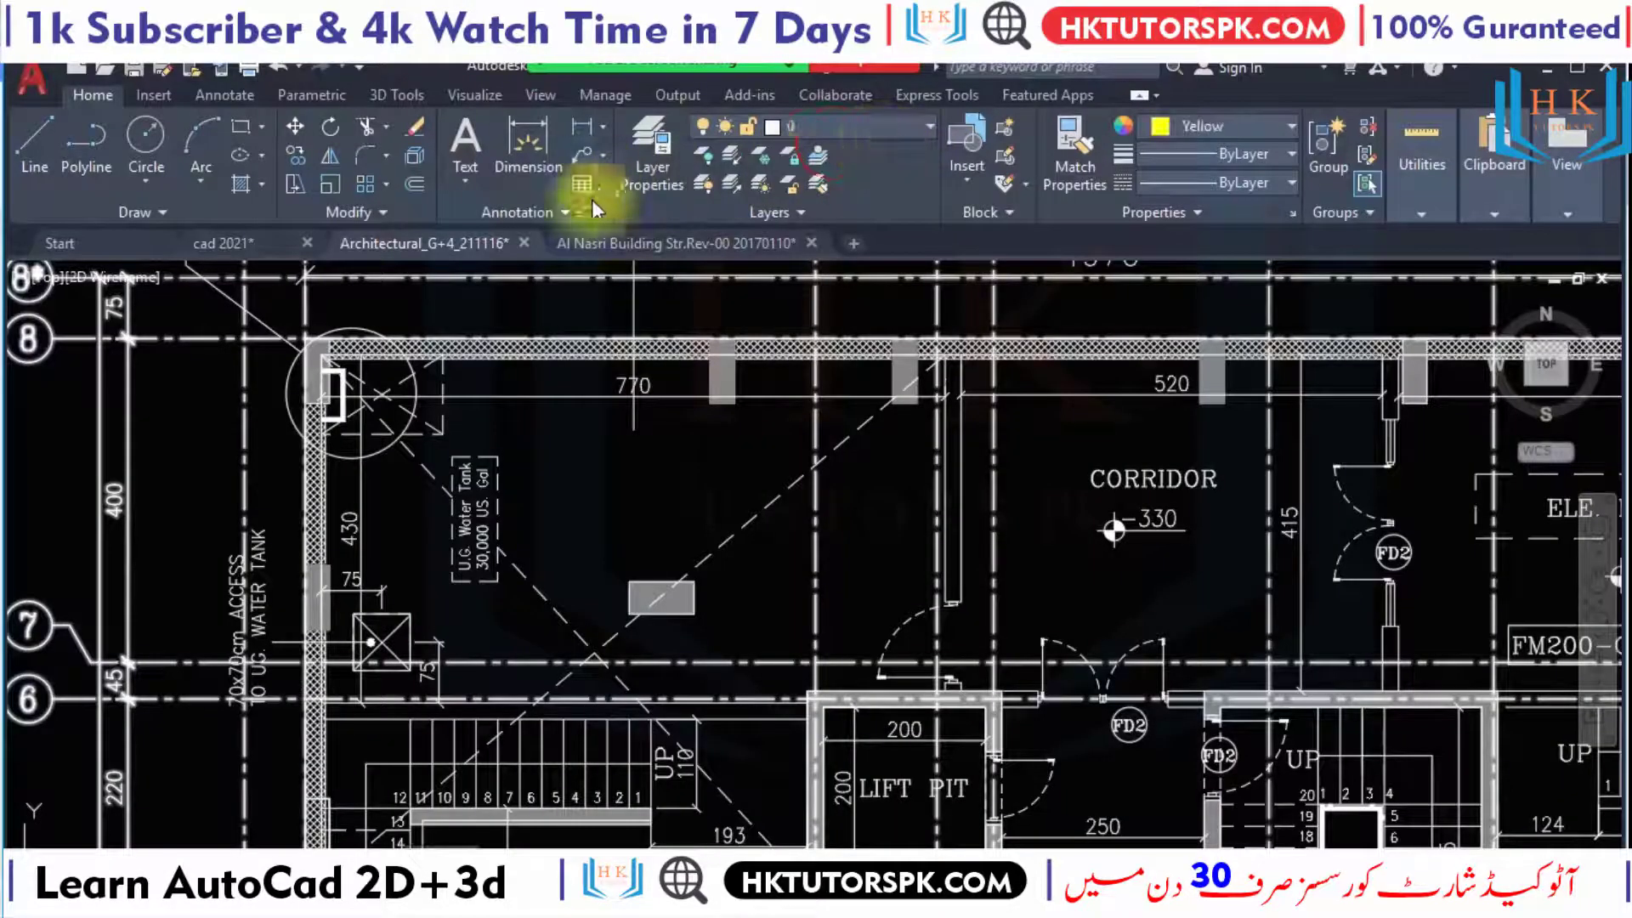
Close the Al Nasri Building tab, answering No to saving, and show cad 2021 again.
left_click(814, 244)
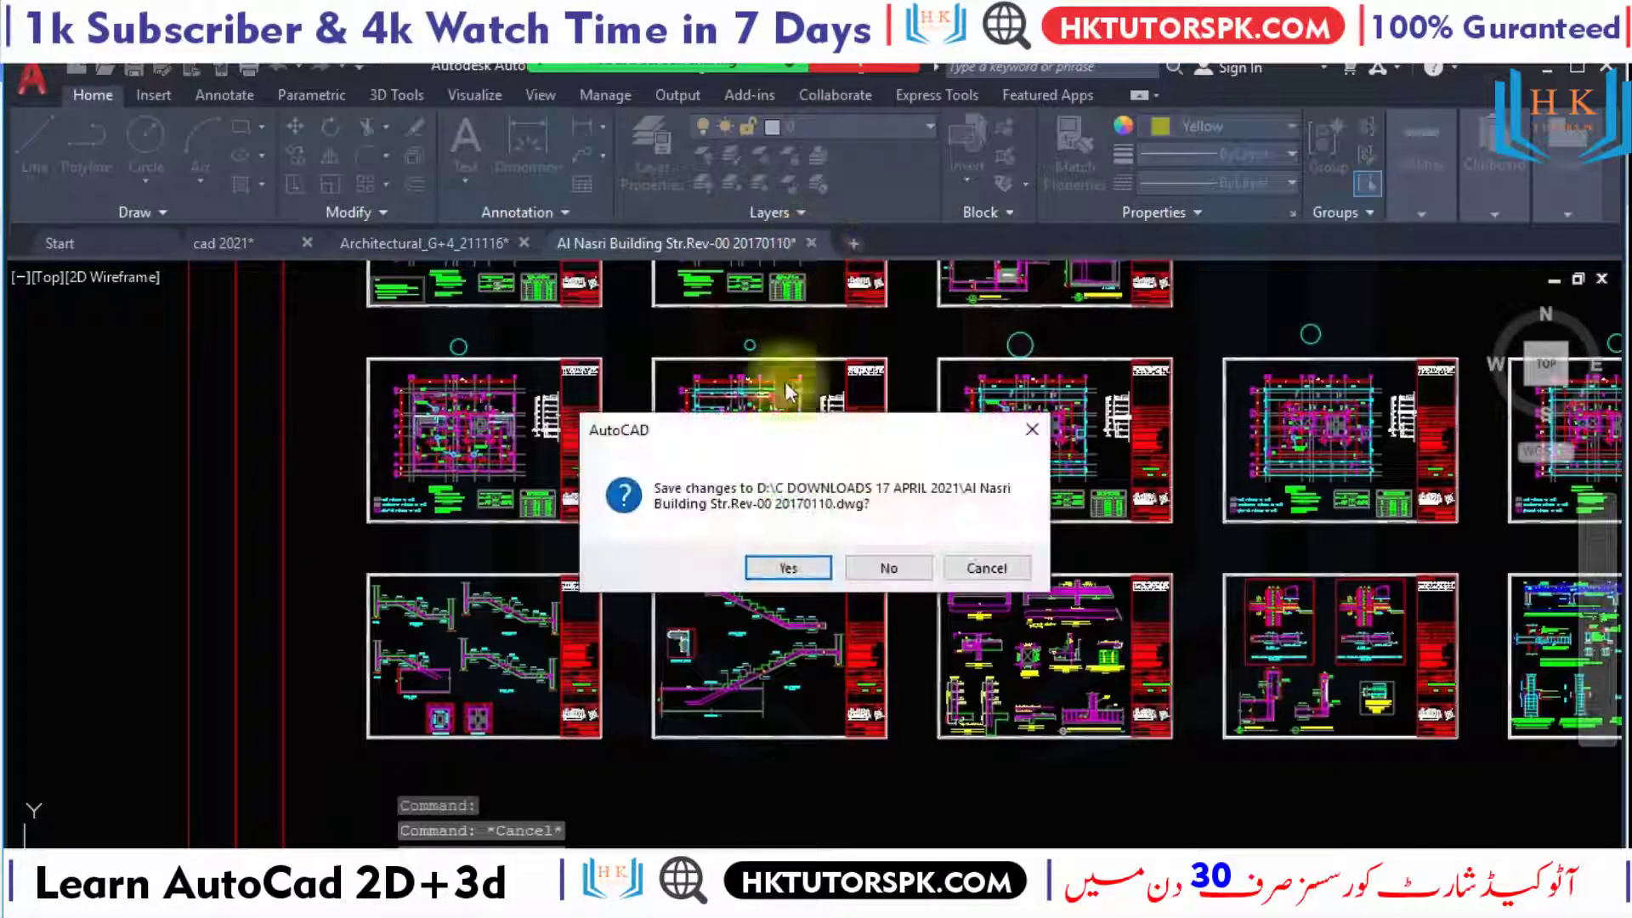
left_click(889, 568)
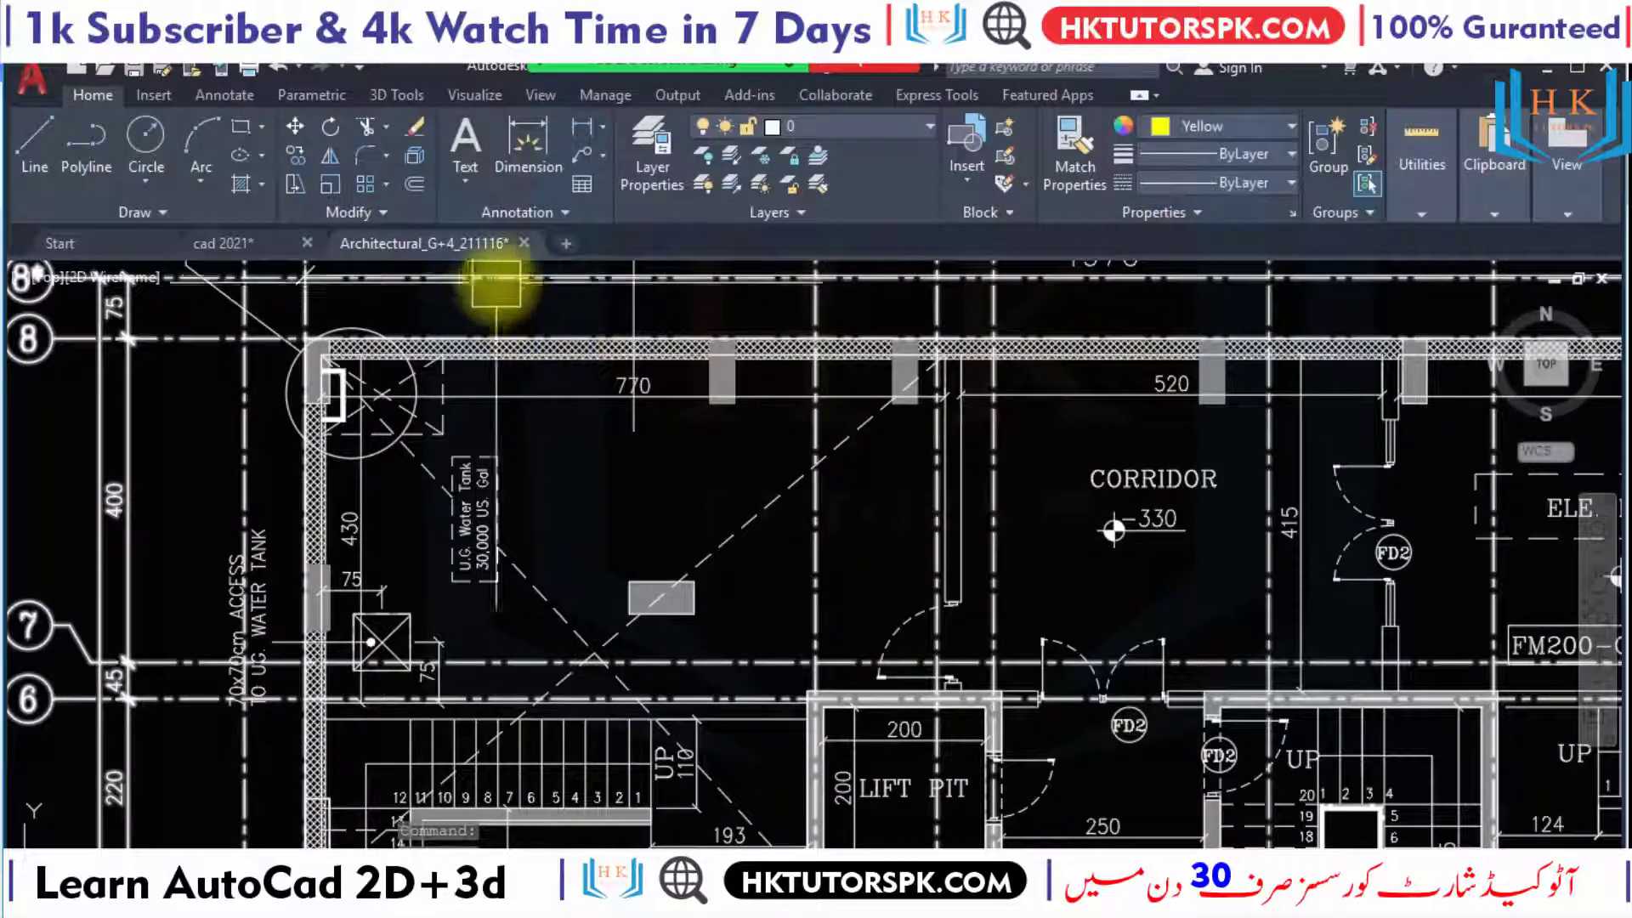
left_click(250, 255)
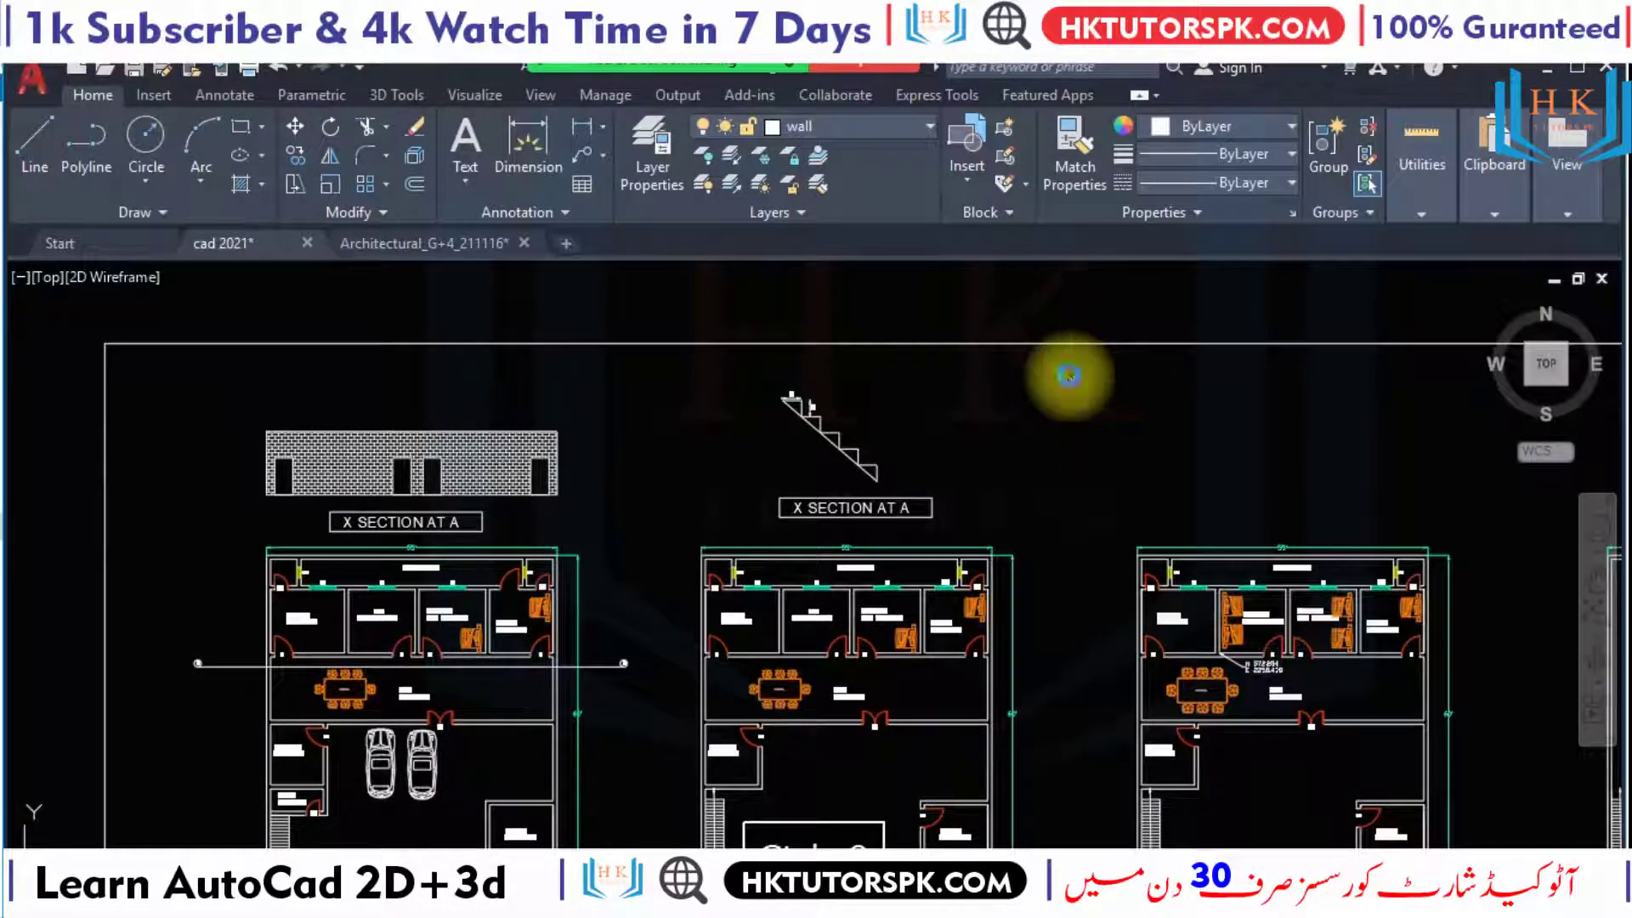
Hide the command line with Ctrl+9, confirming Yes in the Close Window prompt.
key("ctrl+9")
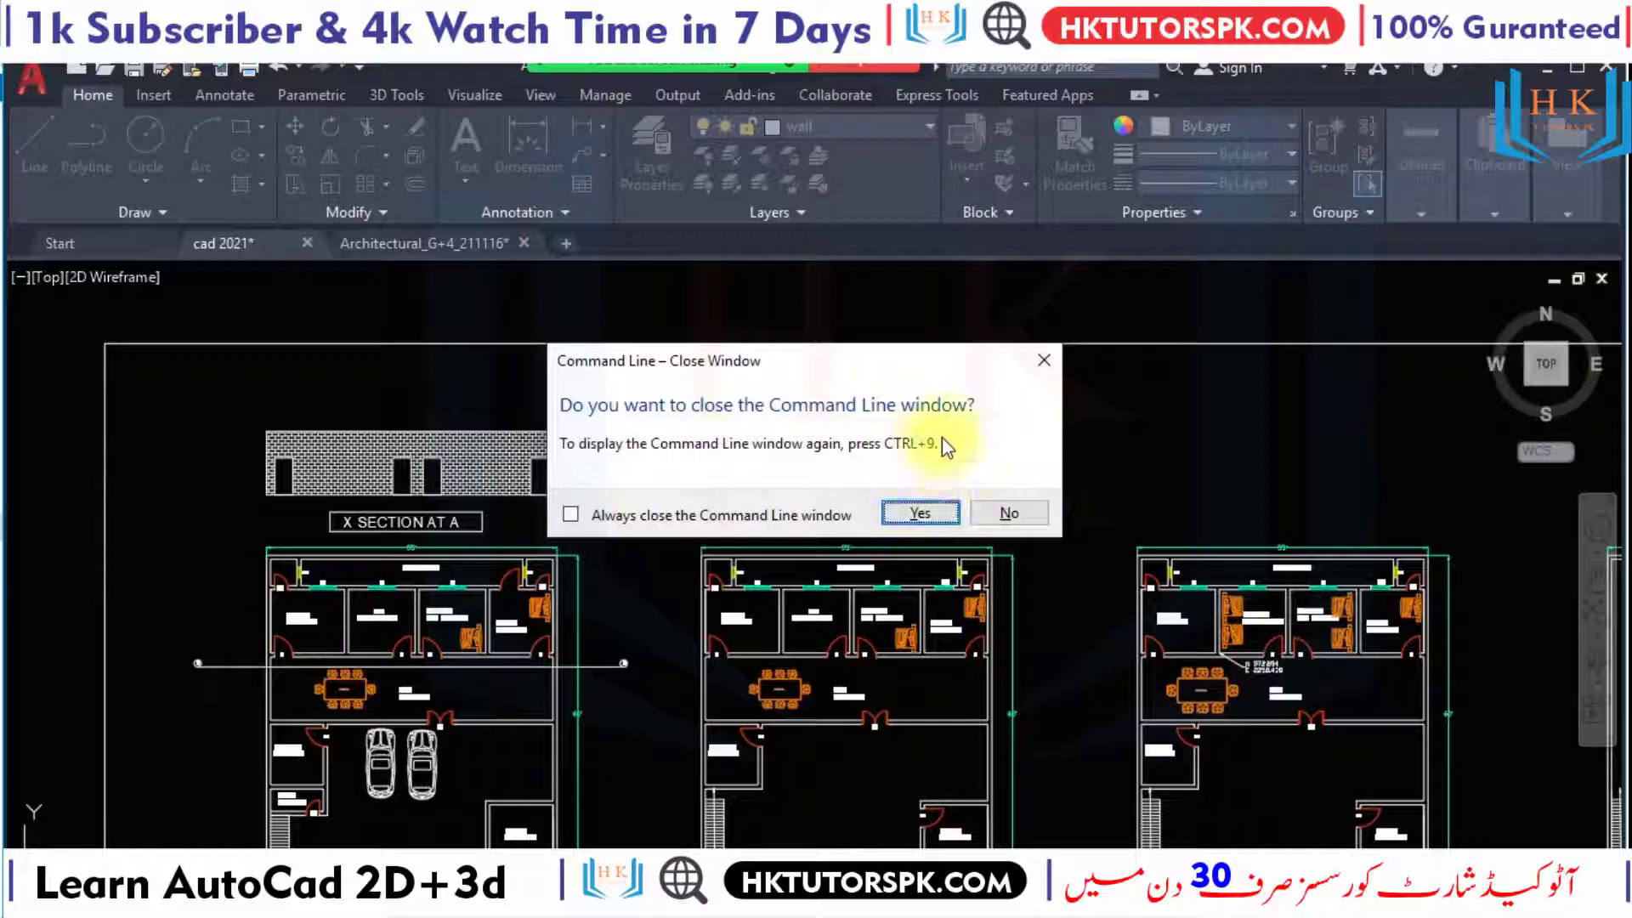
left_click(1024, 522)
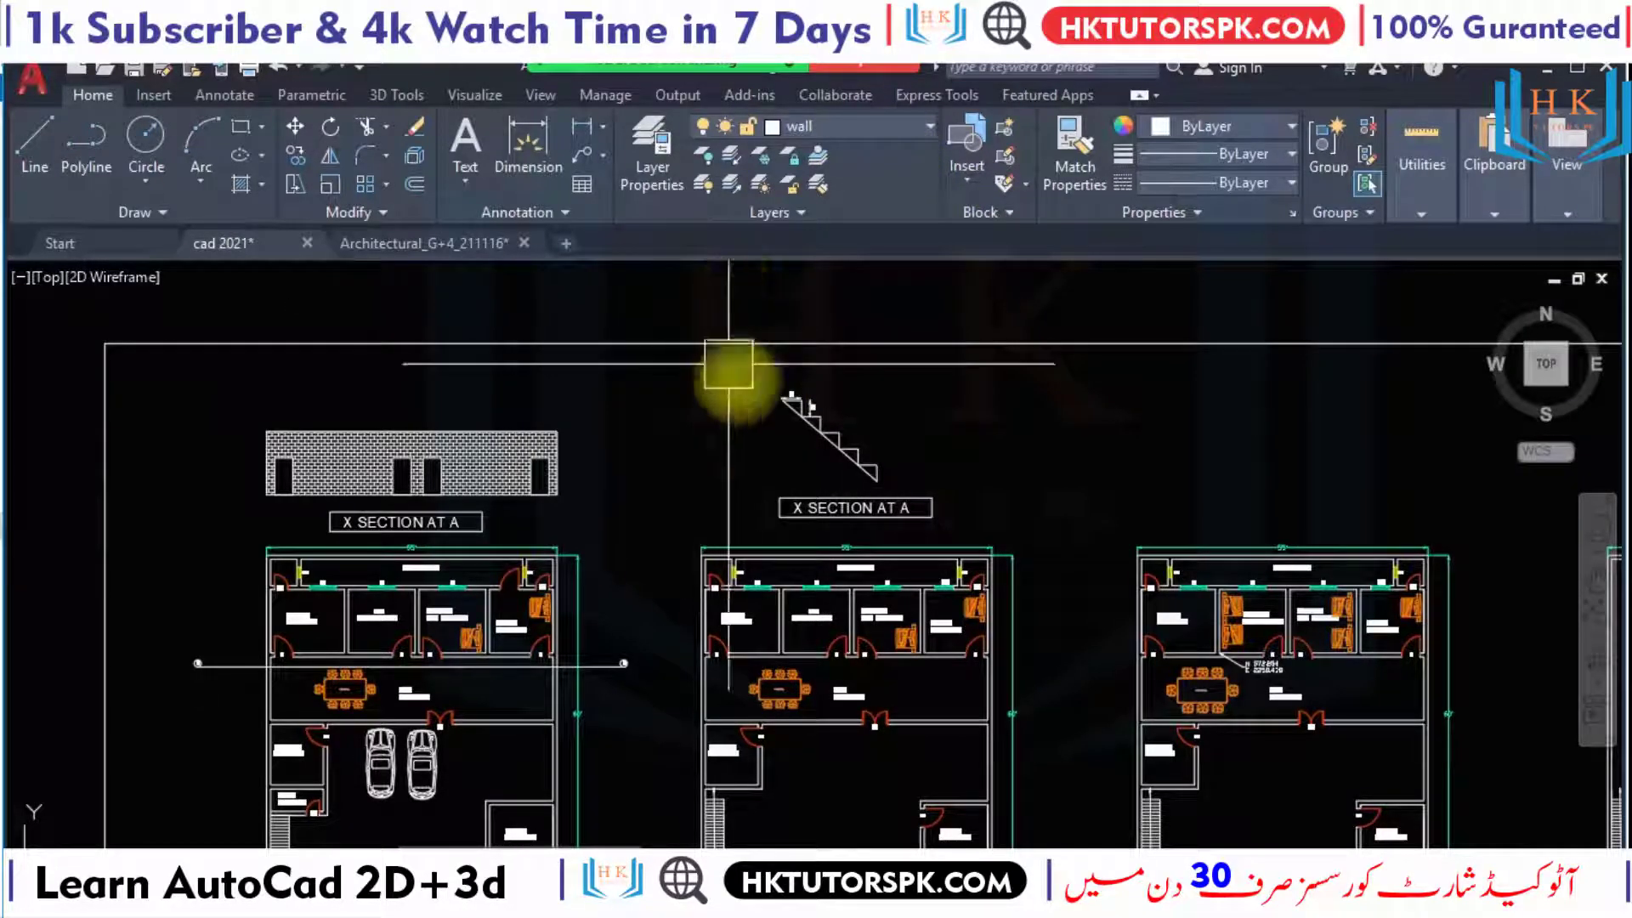
Draw a long horizontal line in the blank space above the floor plans.
mouse_move(1003, 490)
middle_mouse_down()
mouse_move(960, 521)
mouse_move(776, 539)
middle_mouse_up()
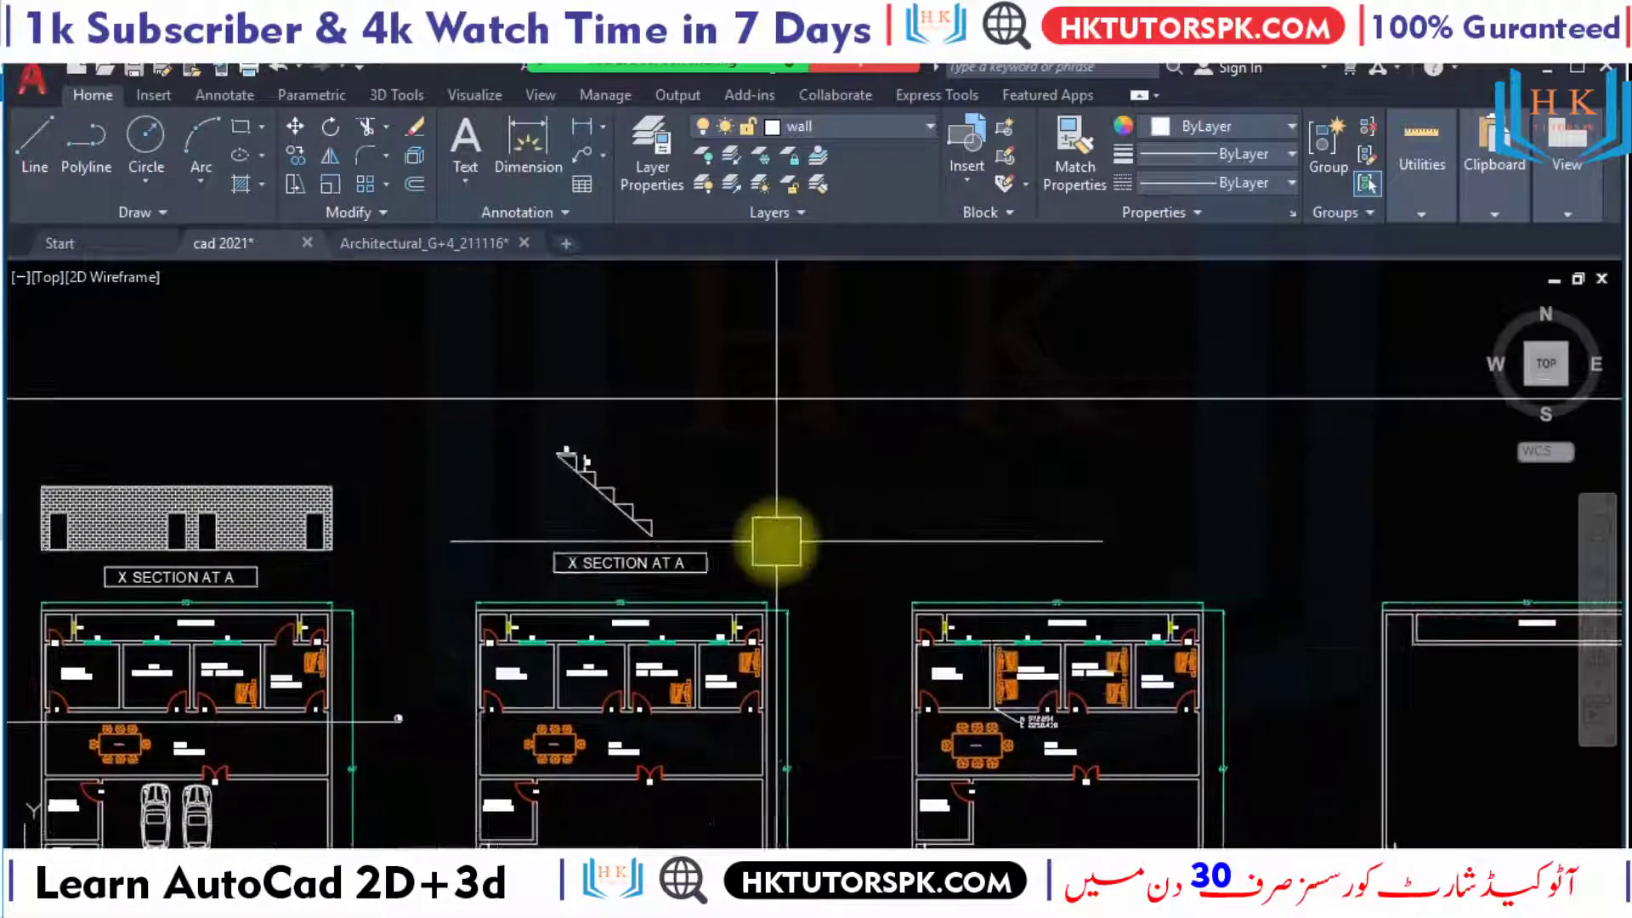
type("l")
key("Return")
middle_click_drag(922, 511, 747, 583)
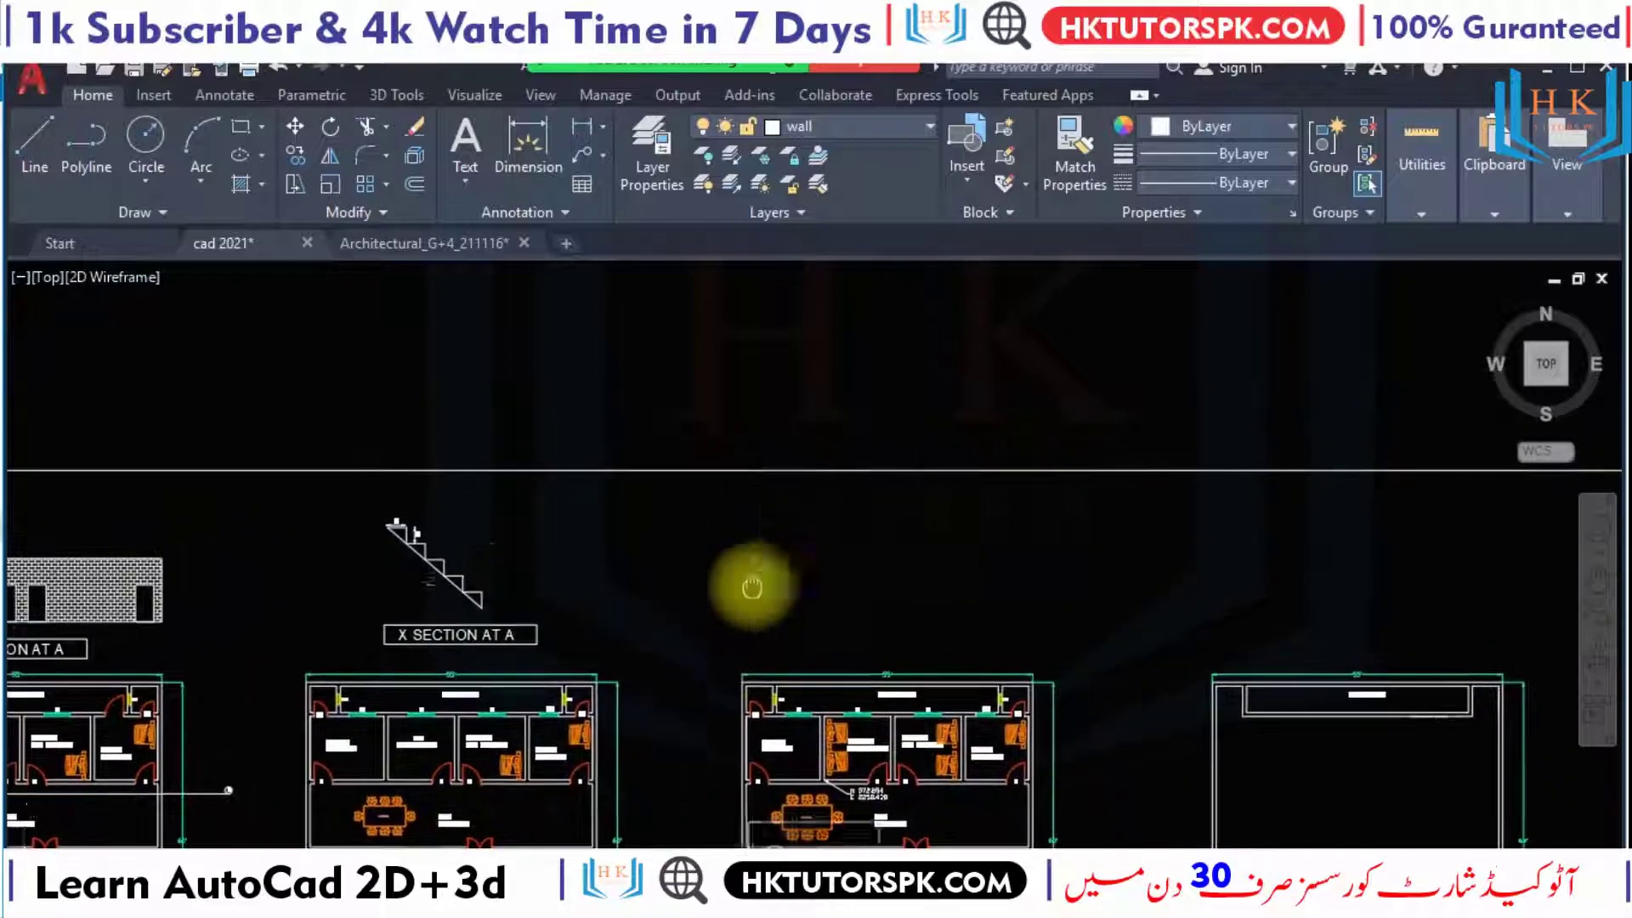
left_click(677, 363)
left_click(931, 363)
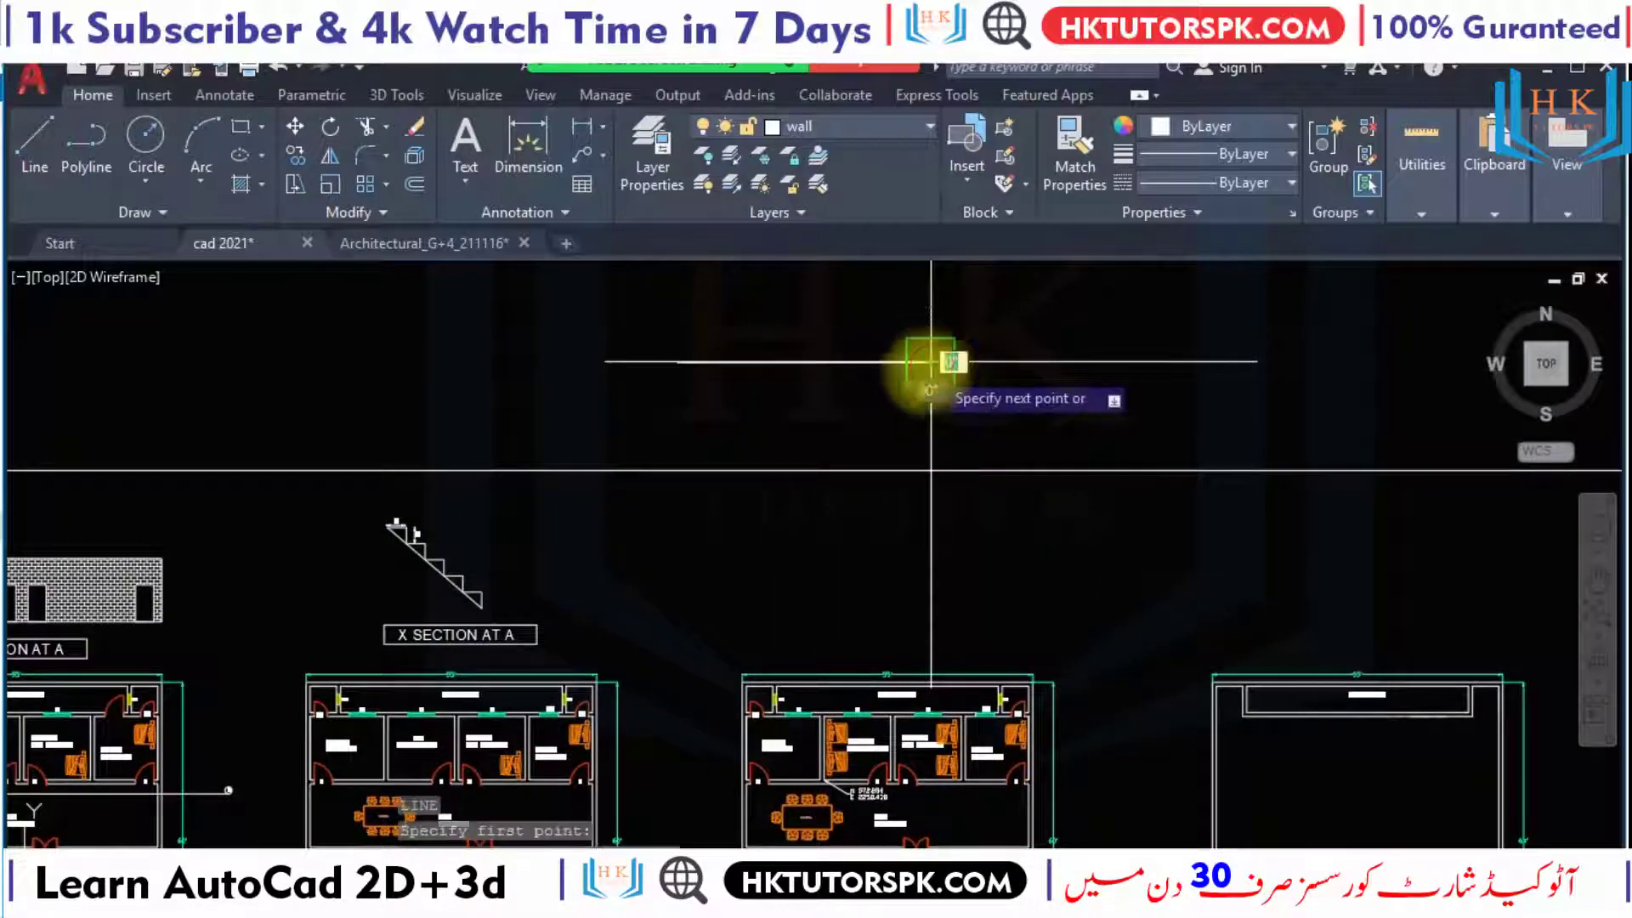
key("Escape")
mouse_move(903, 379)
middle_mouse_down()
mouse_move(799, 360)
mouse_move(736, 493)
mouse_move(573, 573)
middle_mouse_up()
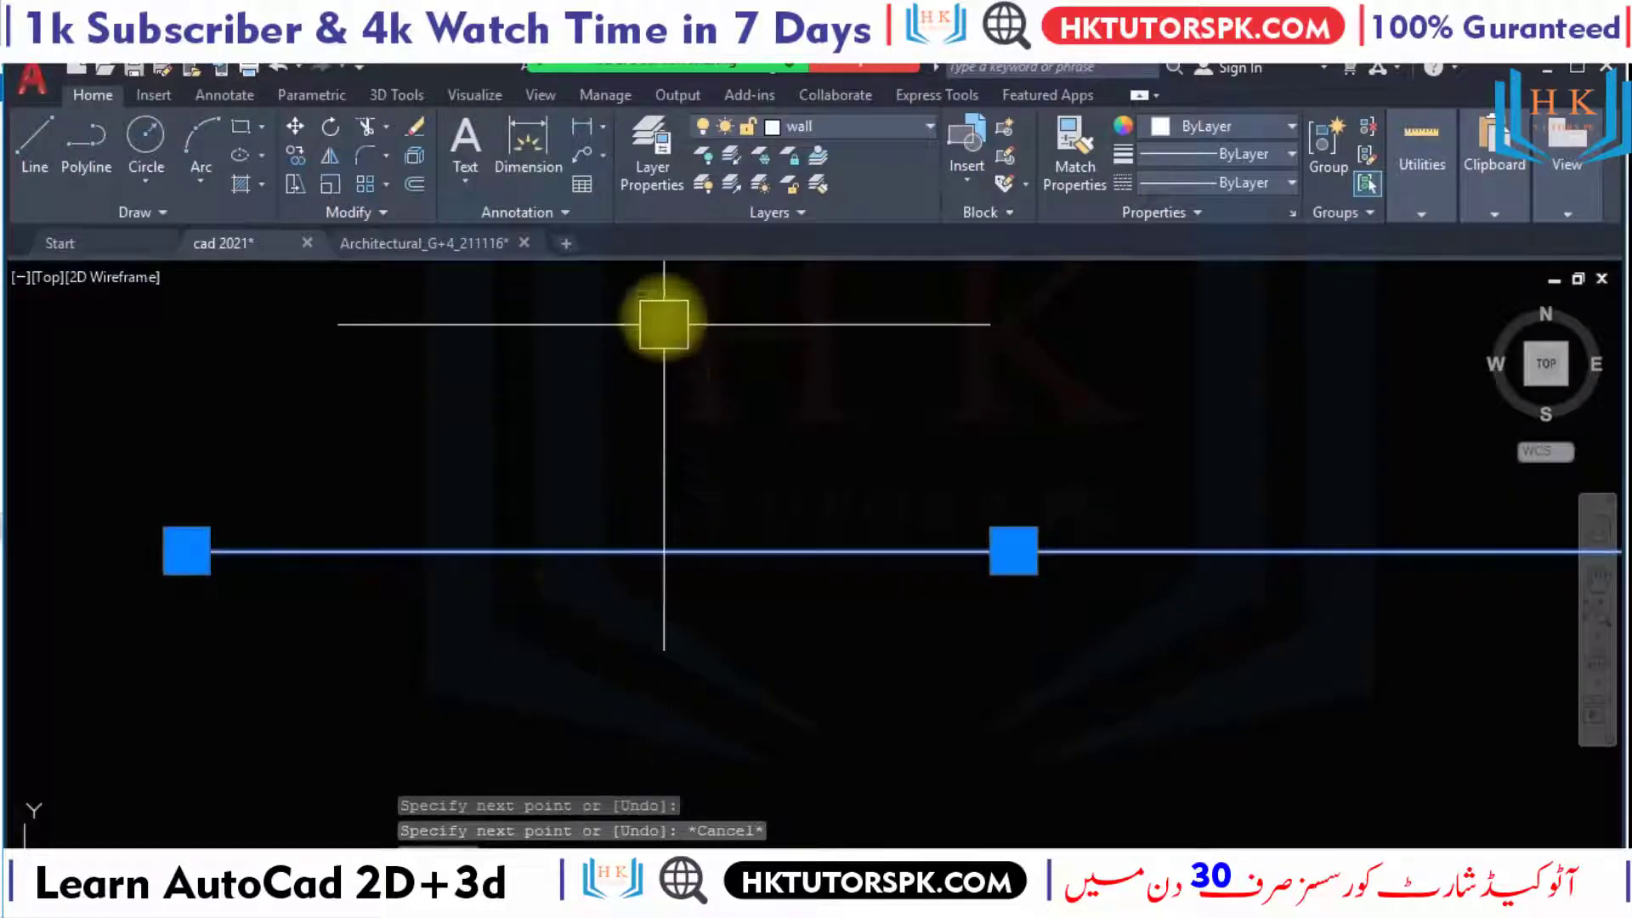
Check the layer list, then open the Layer Properties Manager with LA.
left_click(880, 134)
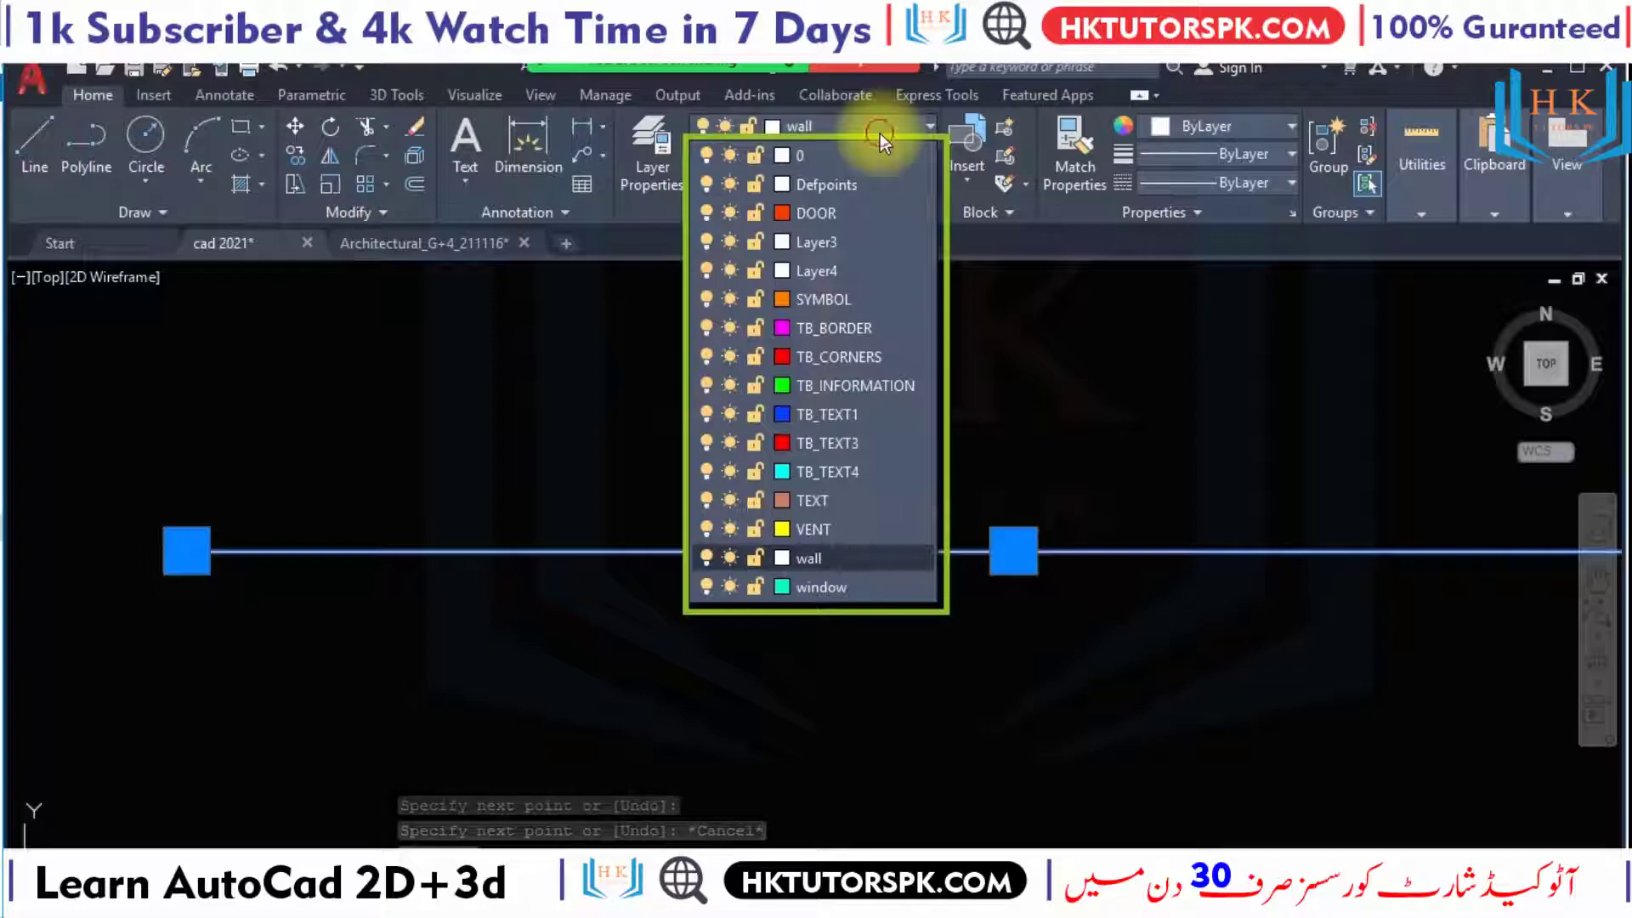
key("Escape")
key("Escape")
key("Escape")
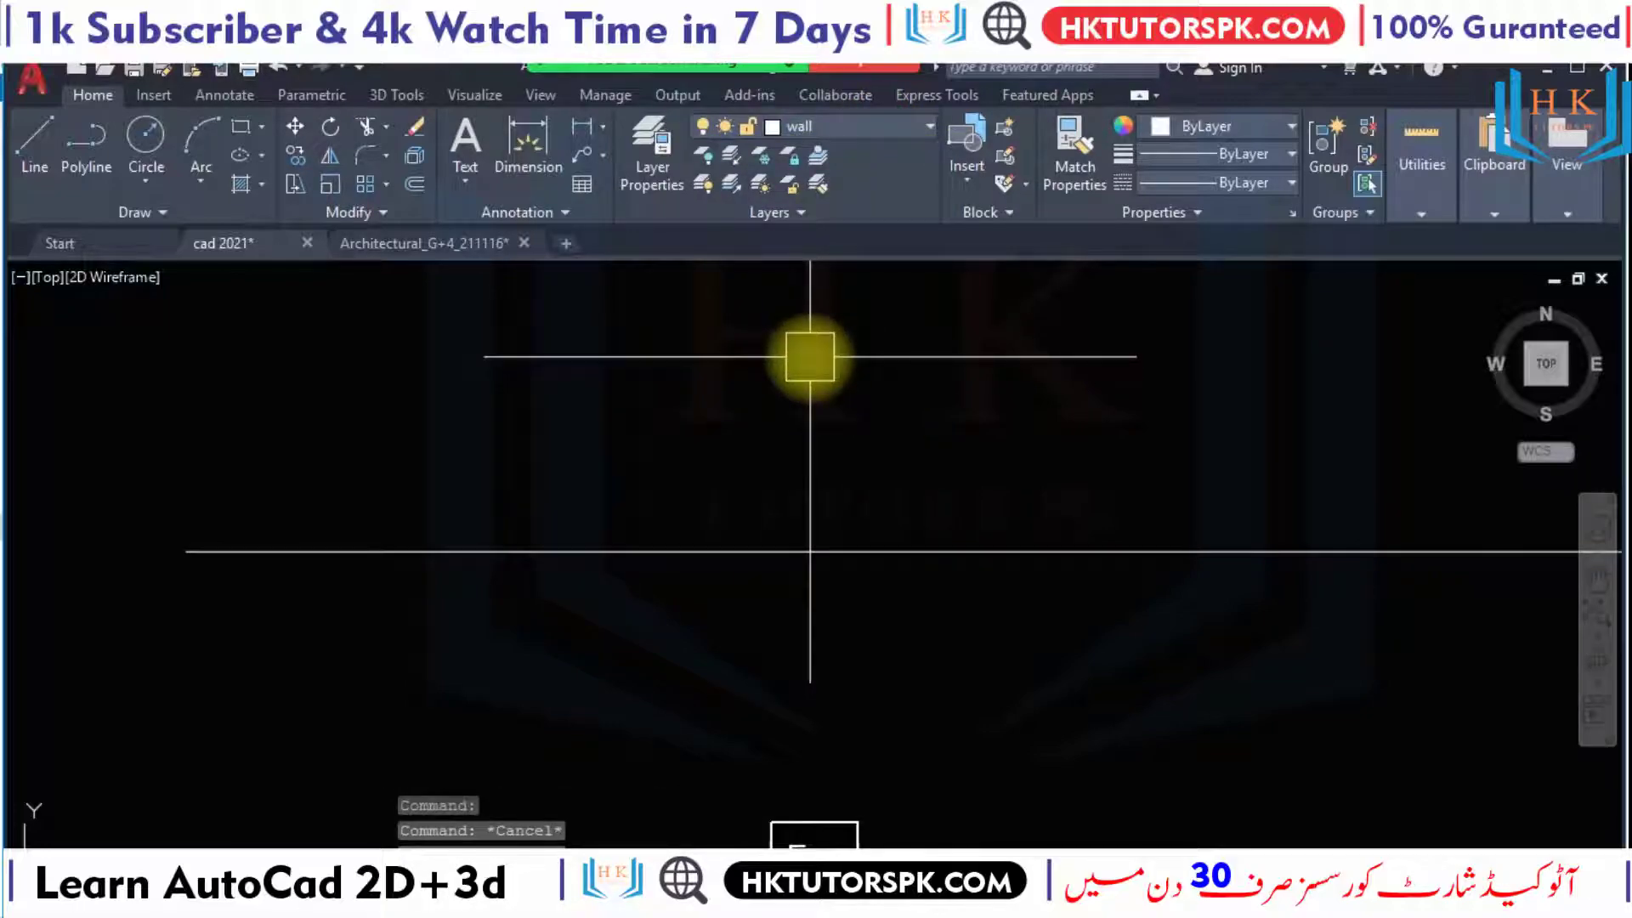
type("la")
key("Return")
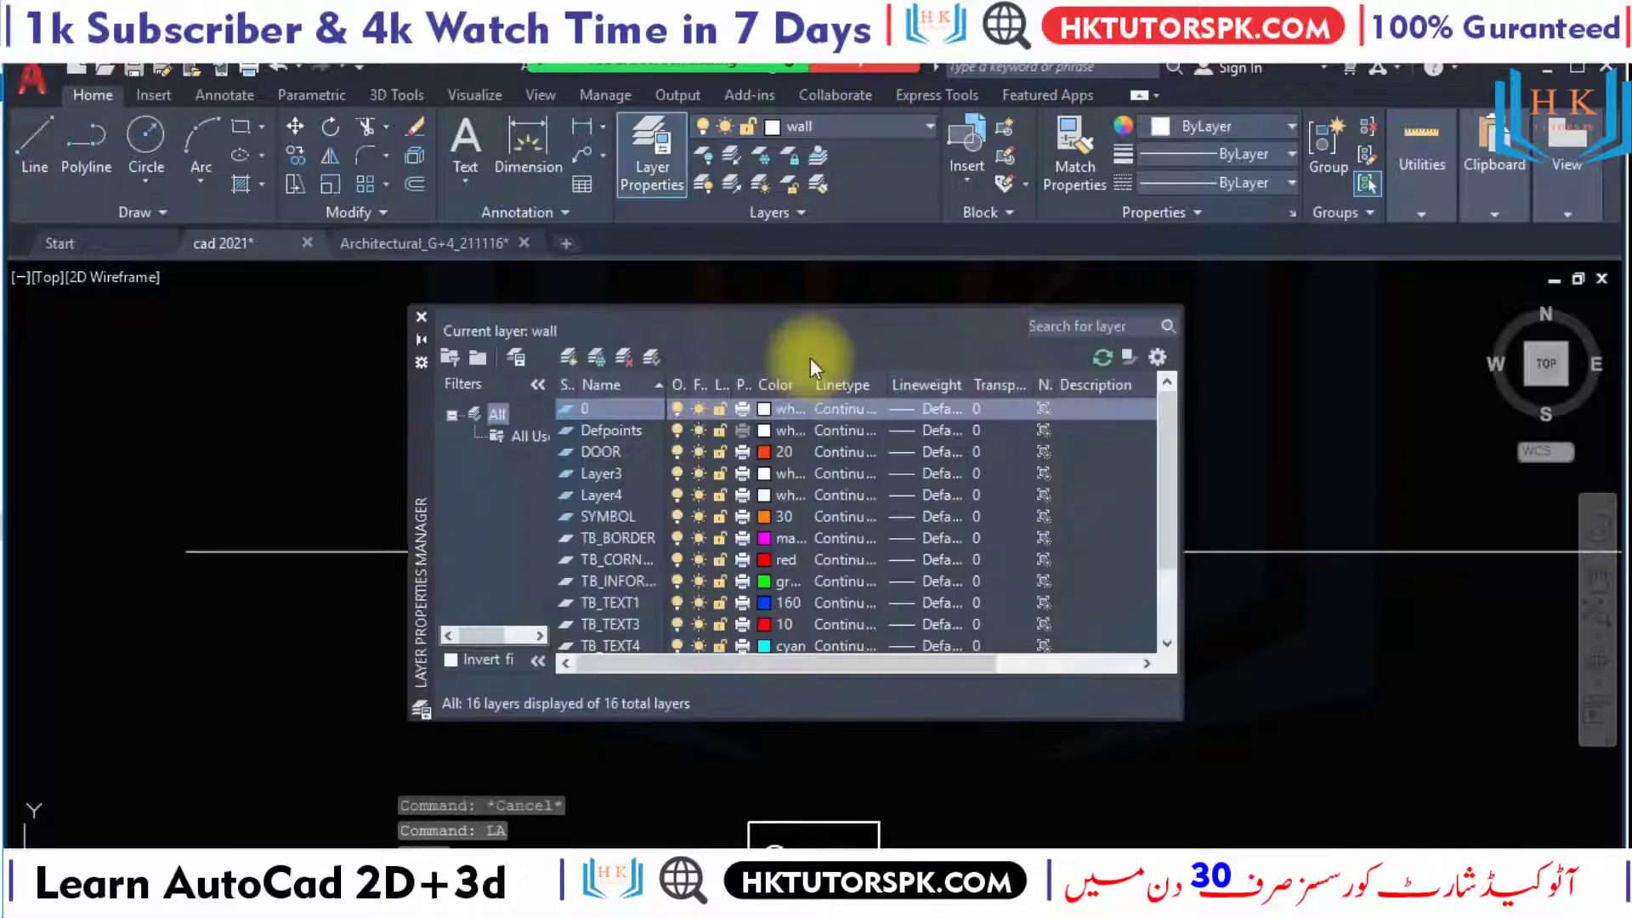
Check layer 0's lineweight options unchanged, then open its linetype list showing only Continuous.
left_click(908, 410)
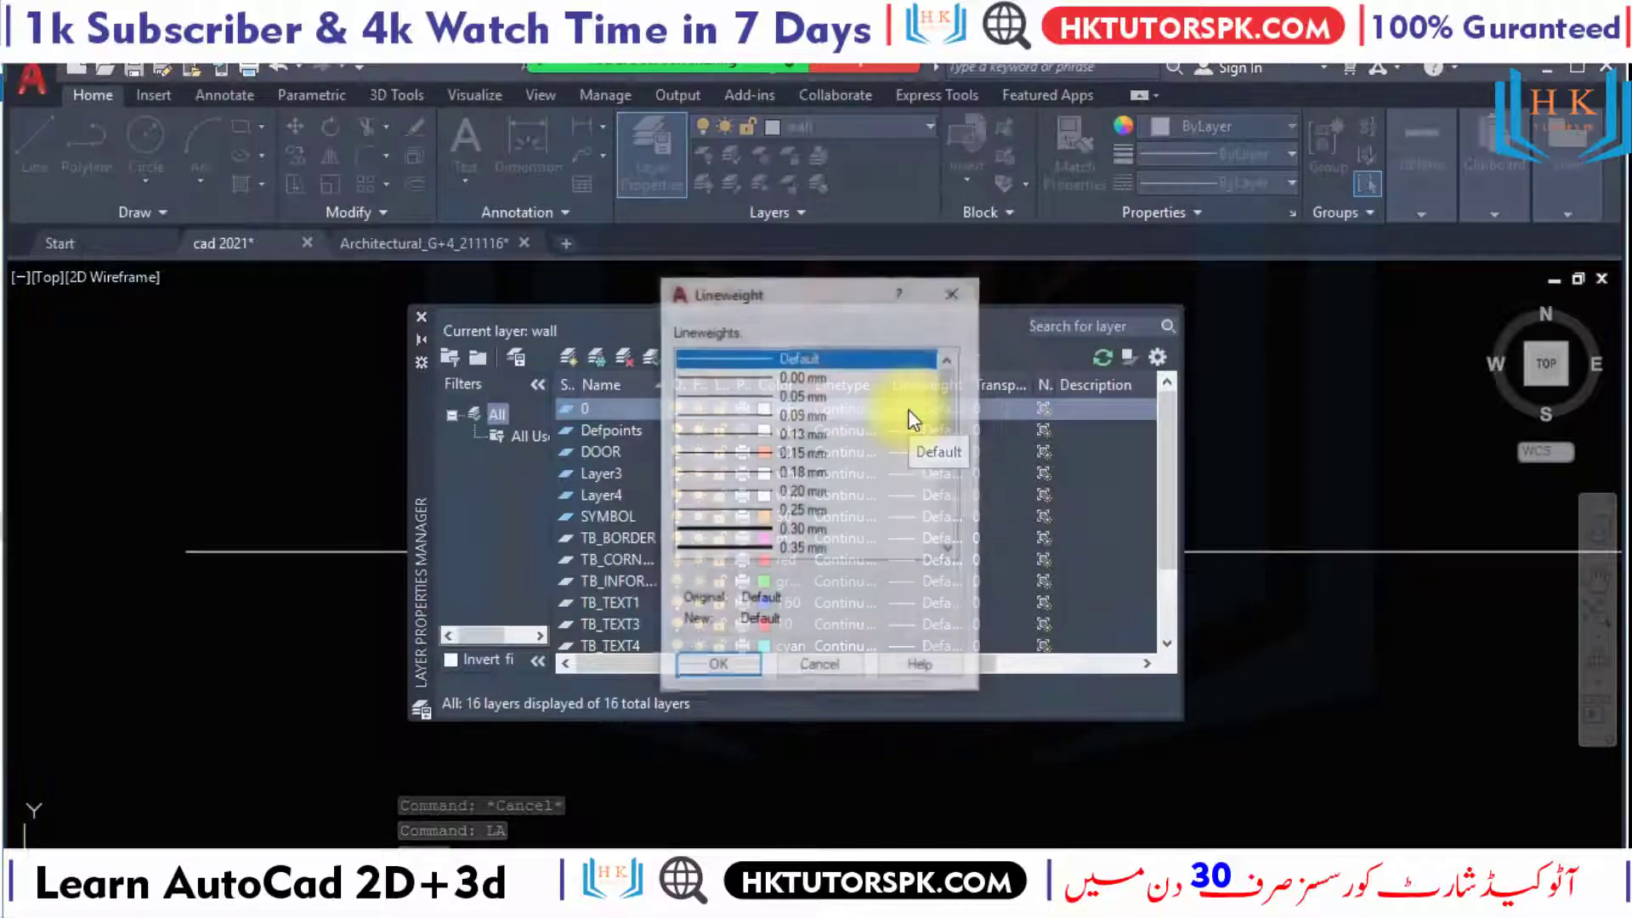
scroll(837, 465, "down", 2)
scroll(837, 465, "up", 2)
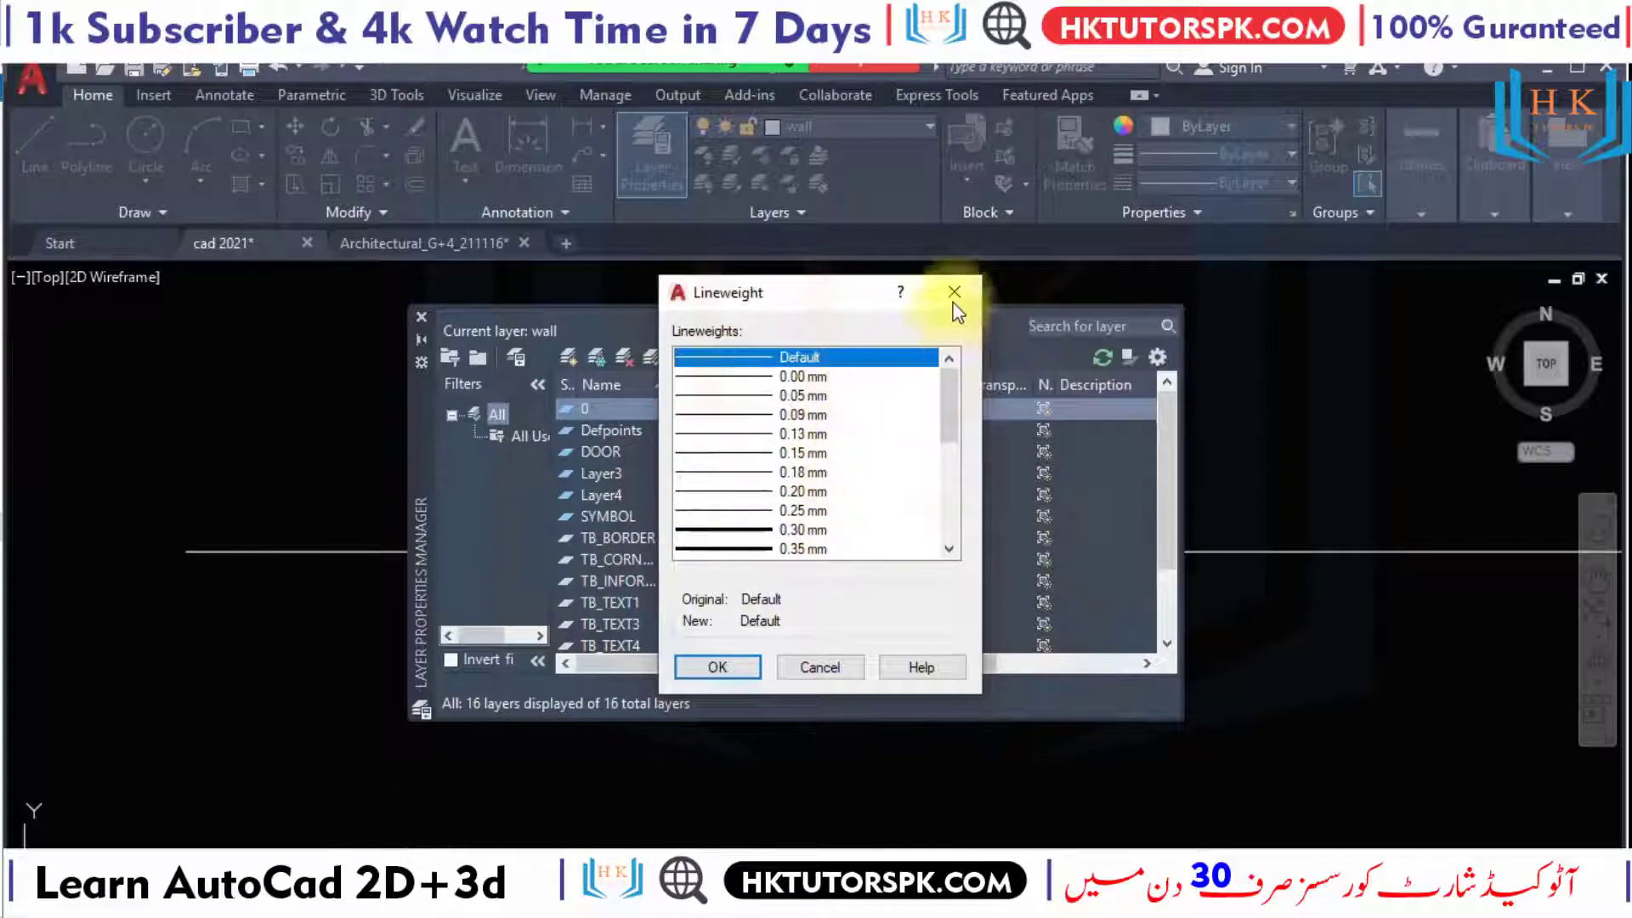
left_click(955, 293)
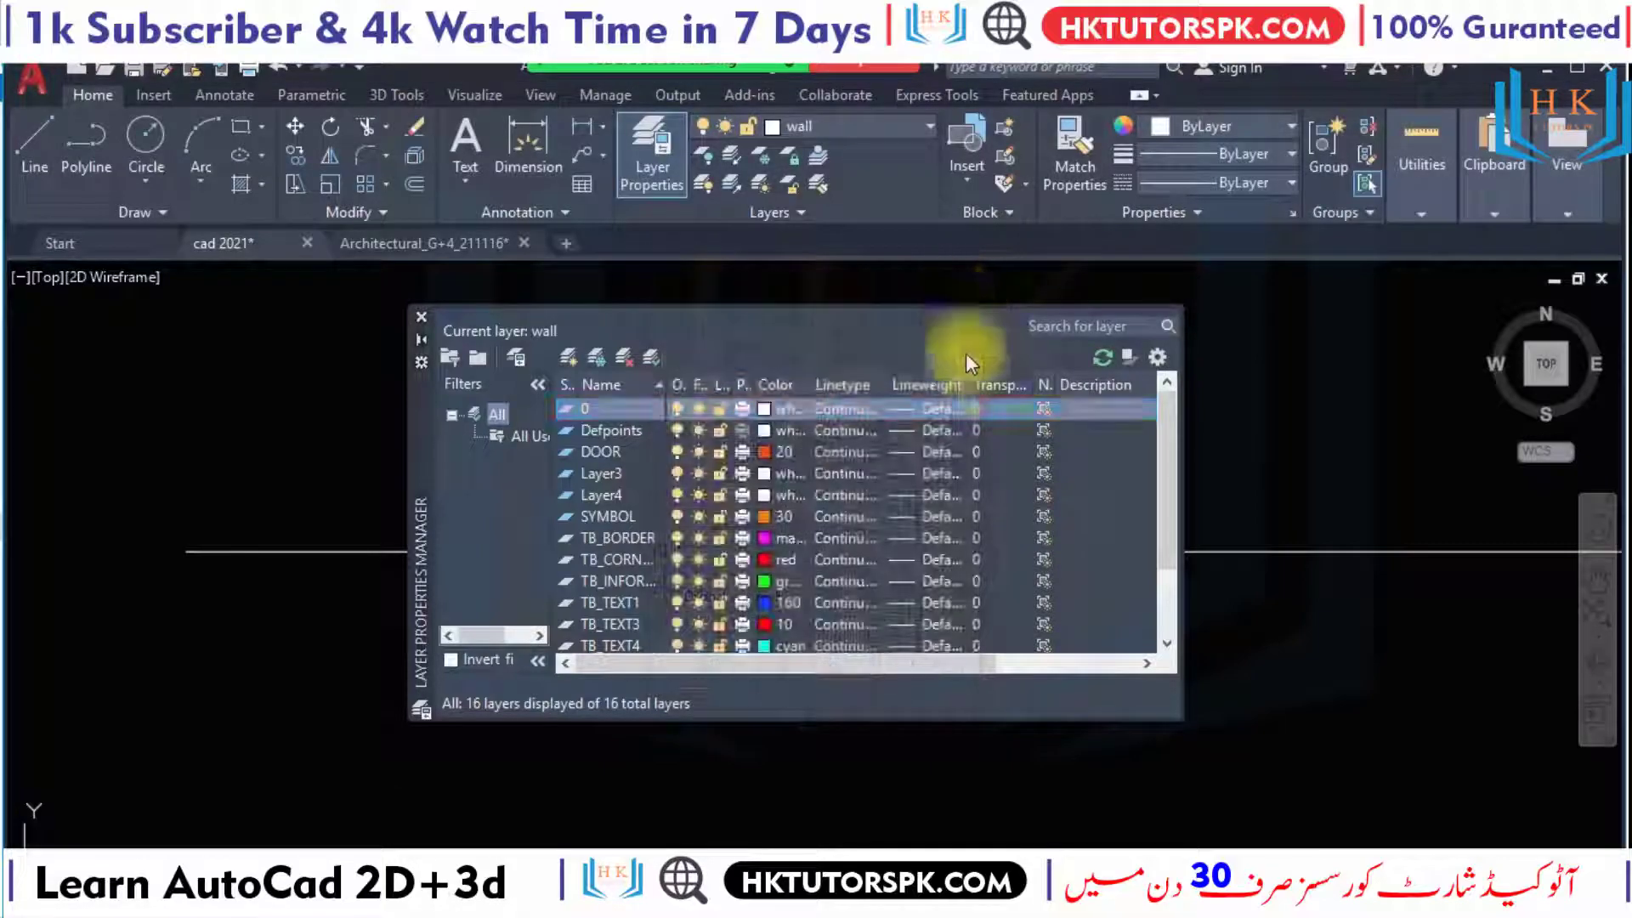
left_click(843, 412)
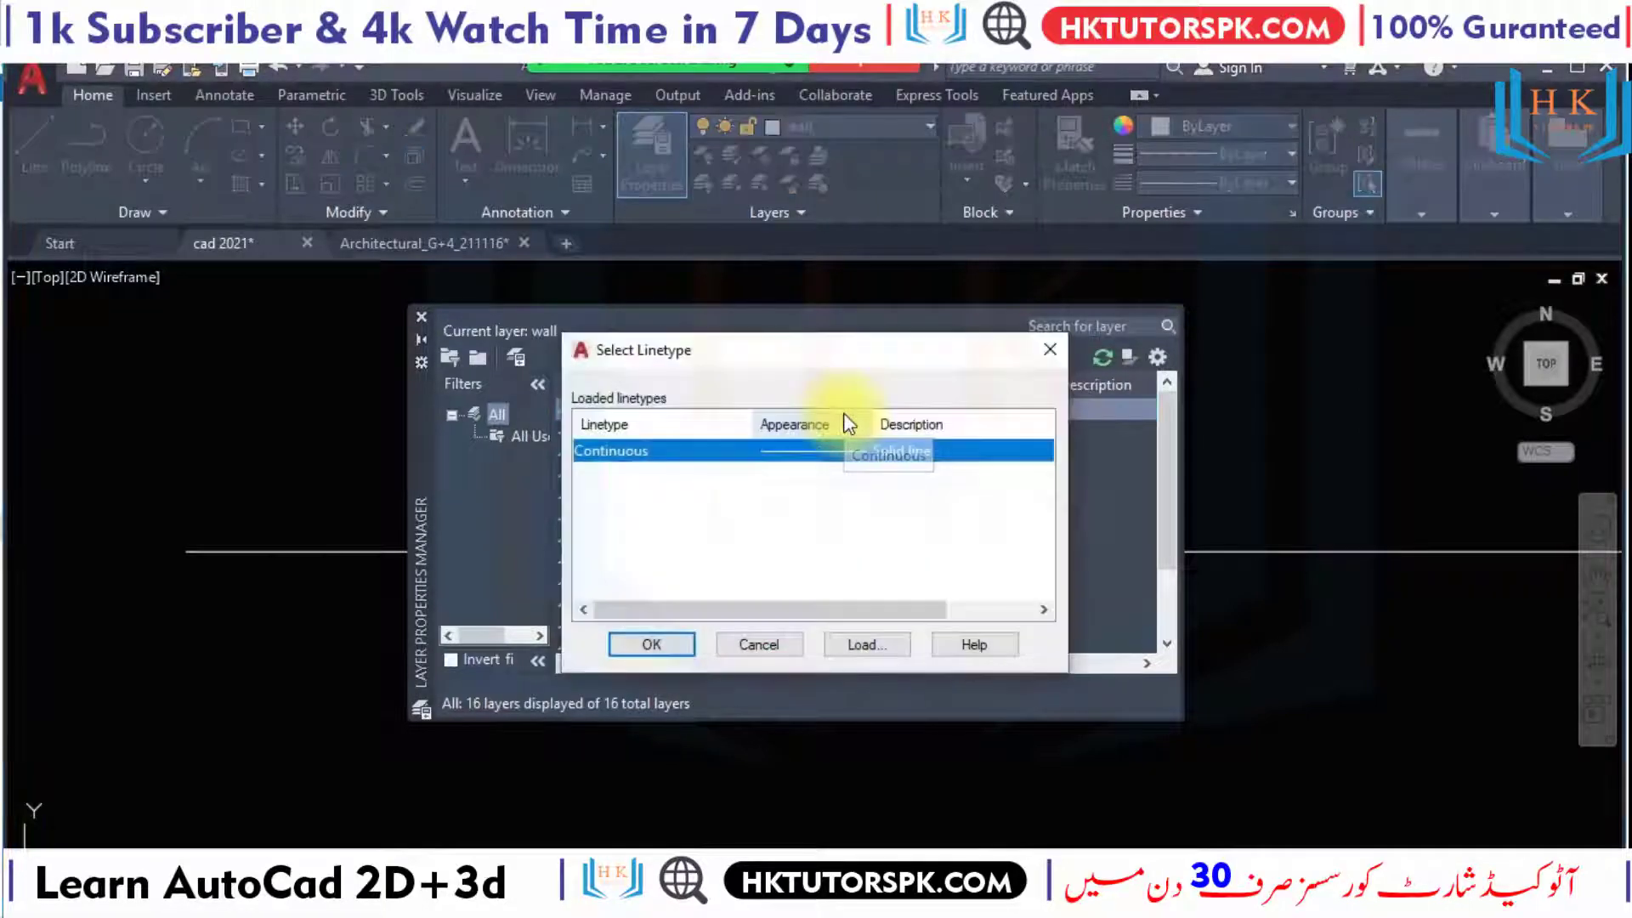
Browse the available linetypes and load DASHED into the drawing.
left_click(867, 651)
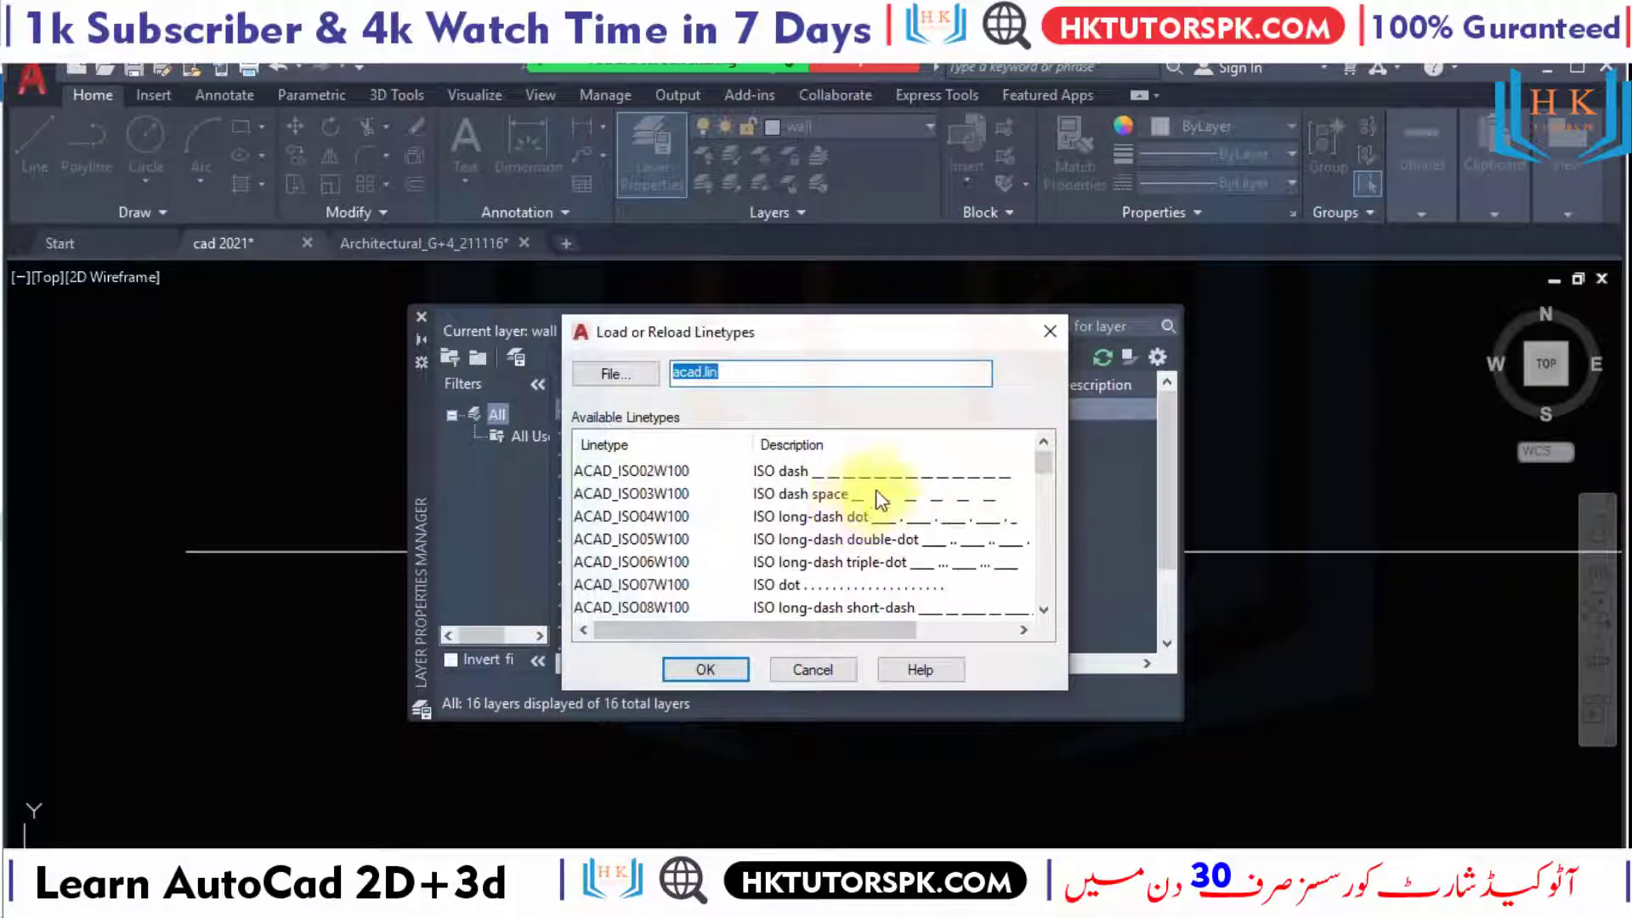
left_click(897, 491)
left_click(906, 514)
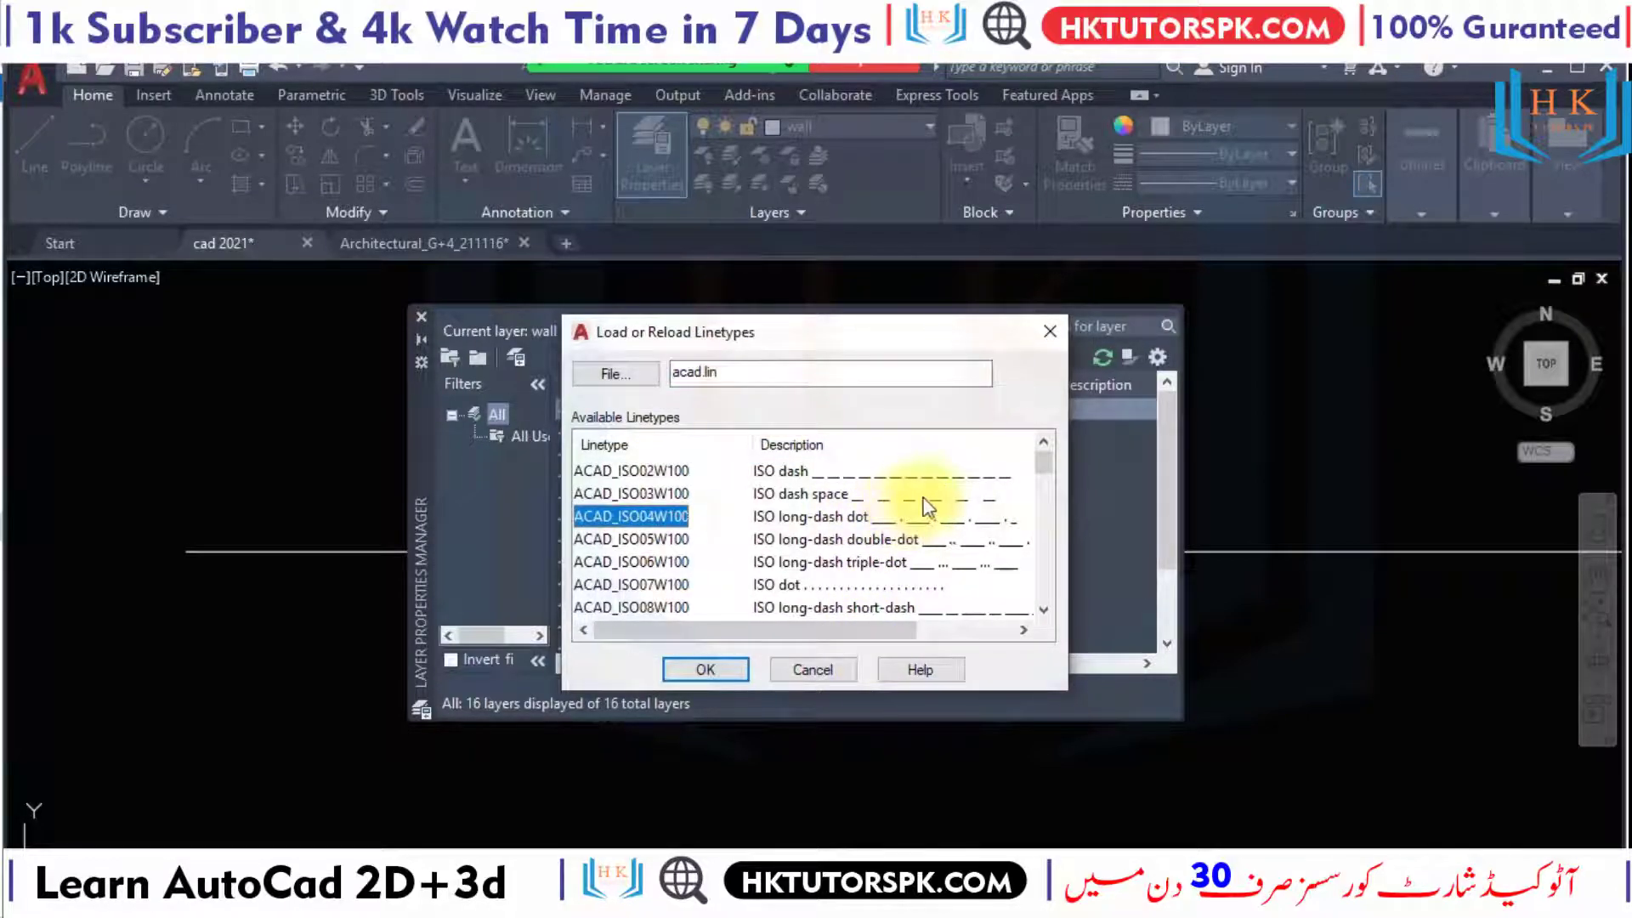
scroll(961, 578, "down", 2)
scroll(955, 566, "down", 2)
scroll(954, 568, "down", 2)
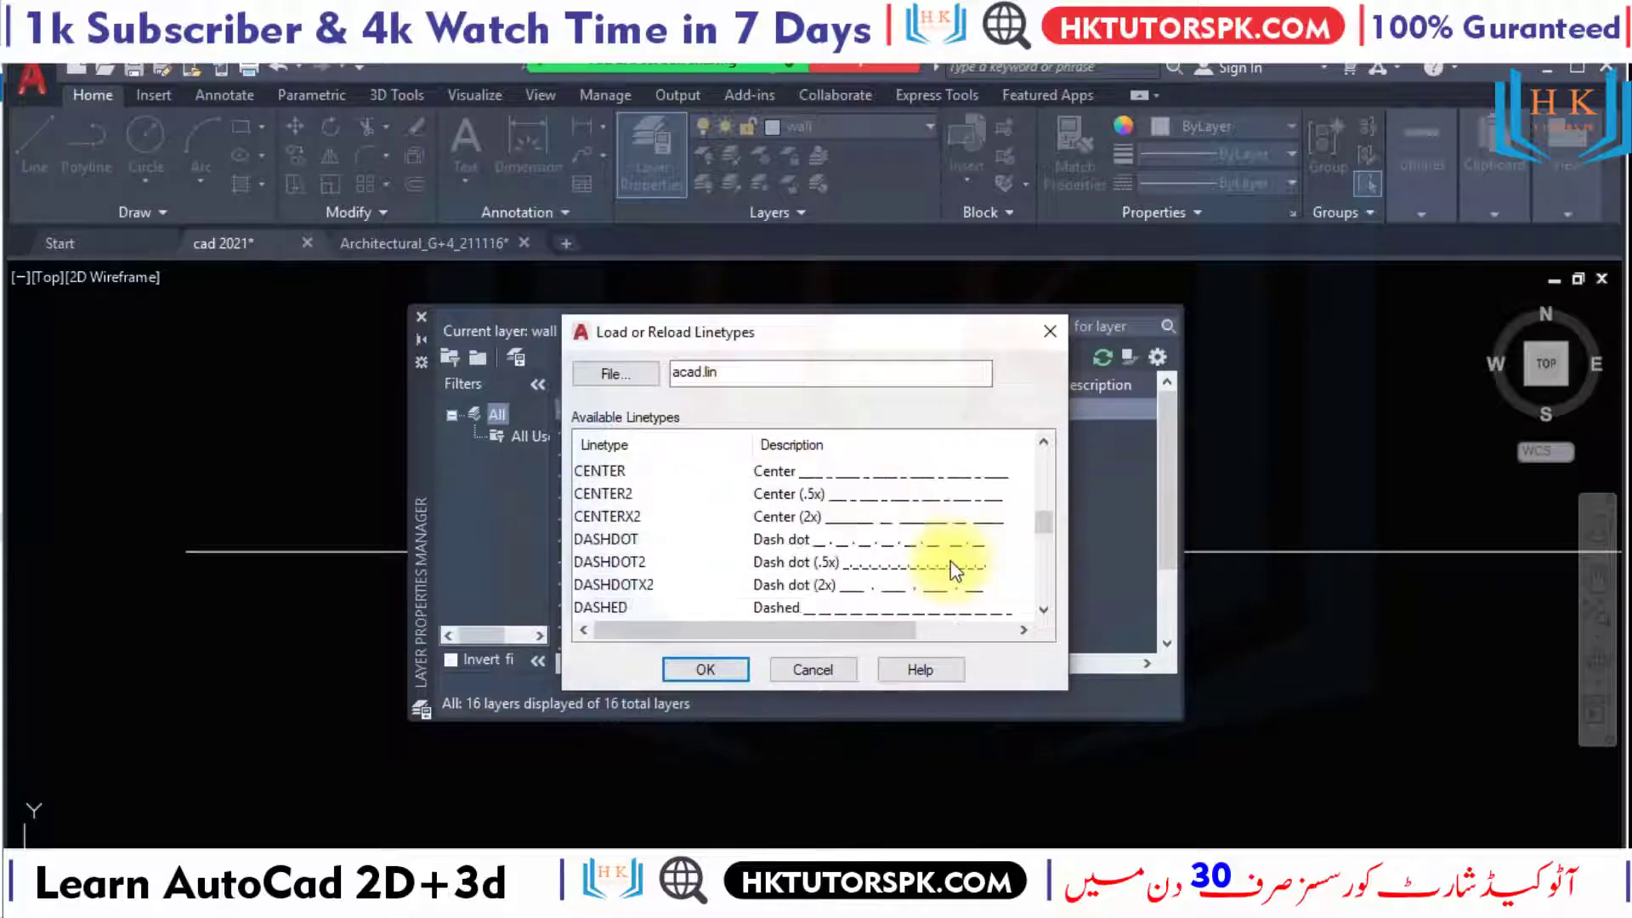
scroll(944, 567, "down", 1)
scroll(918, 561, "down", 3)
scroll(906, 565, "down", 2)
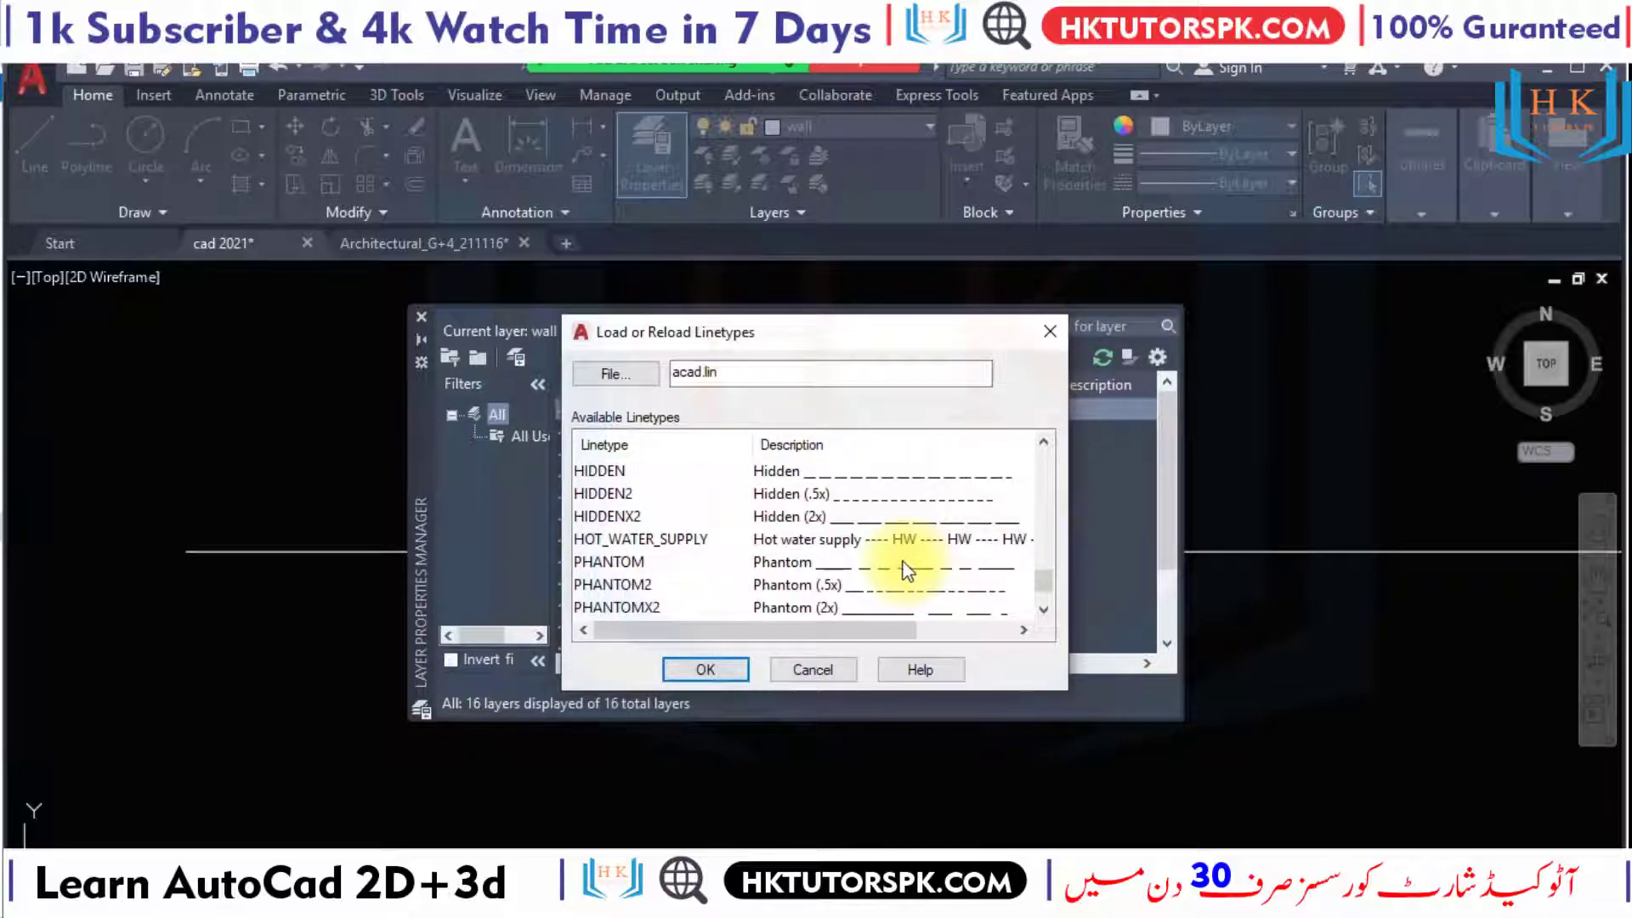
left_click(776, 546)
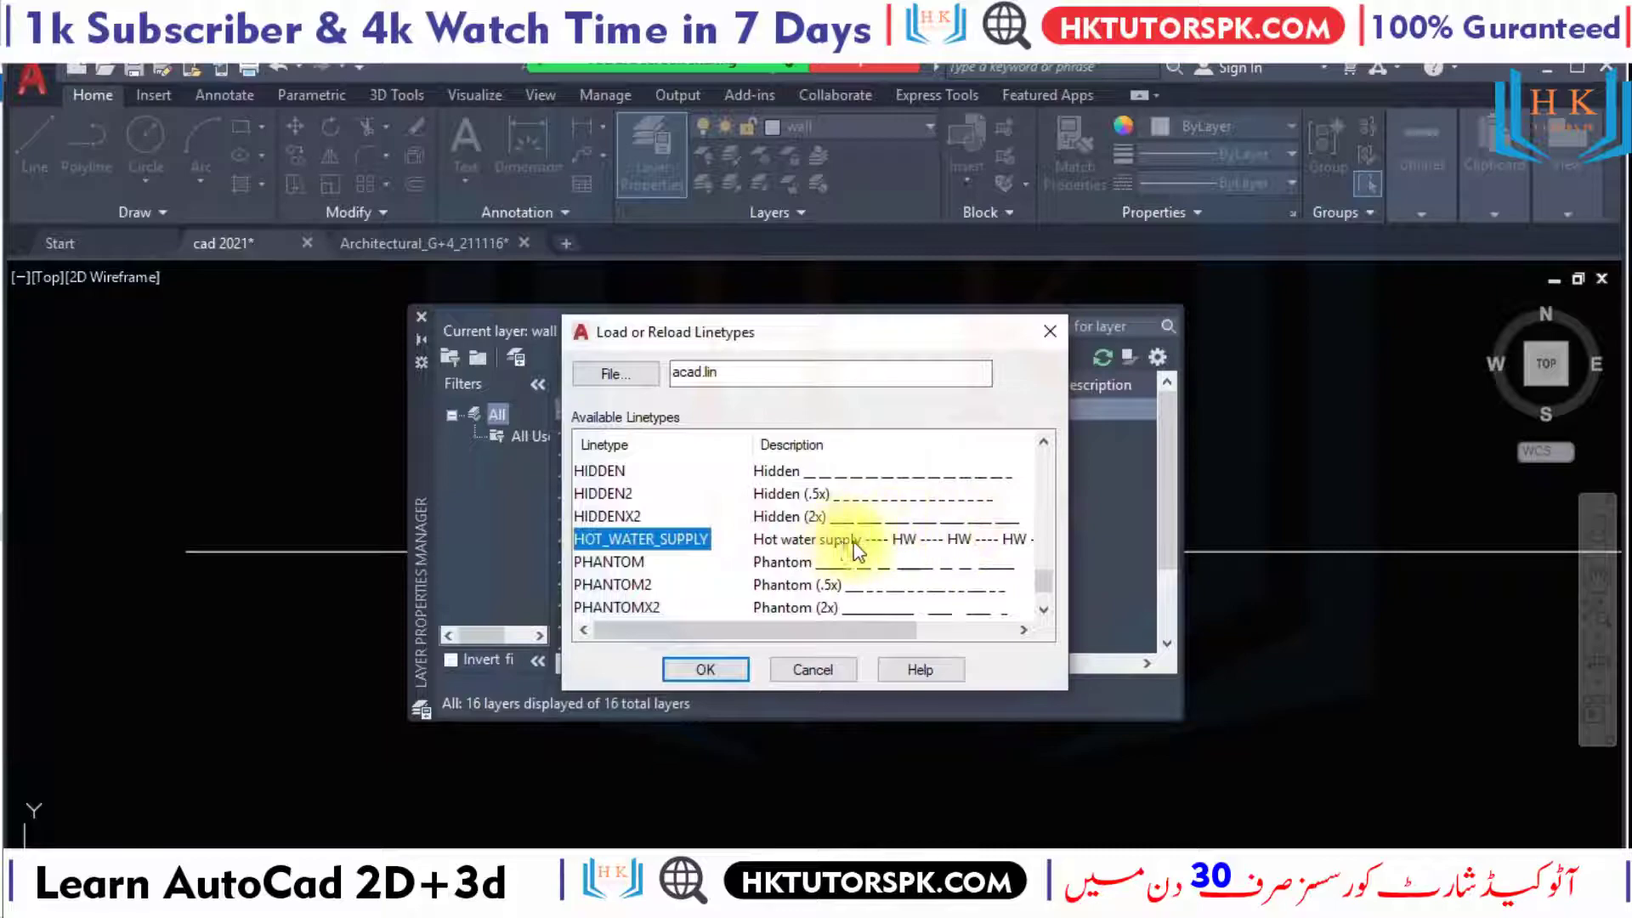
scroll(769, 563, "down", 1)
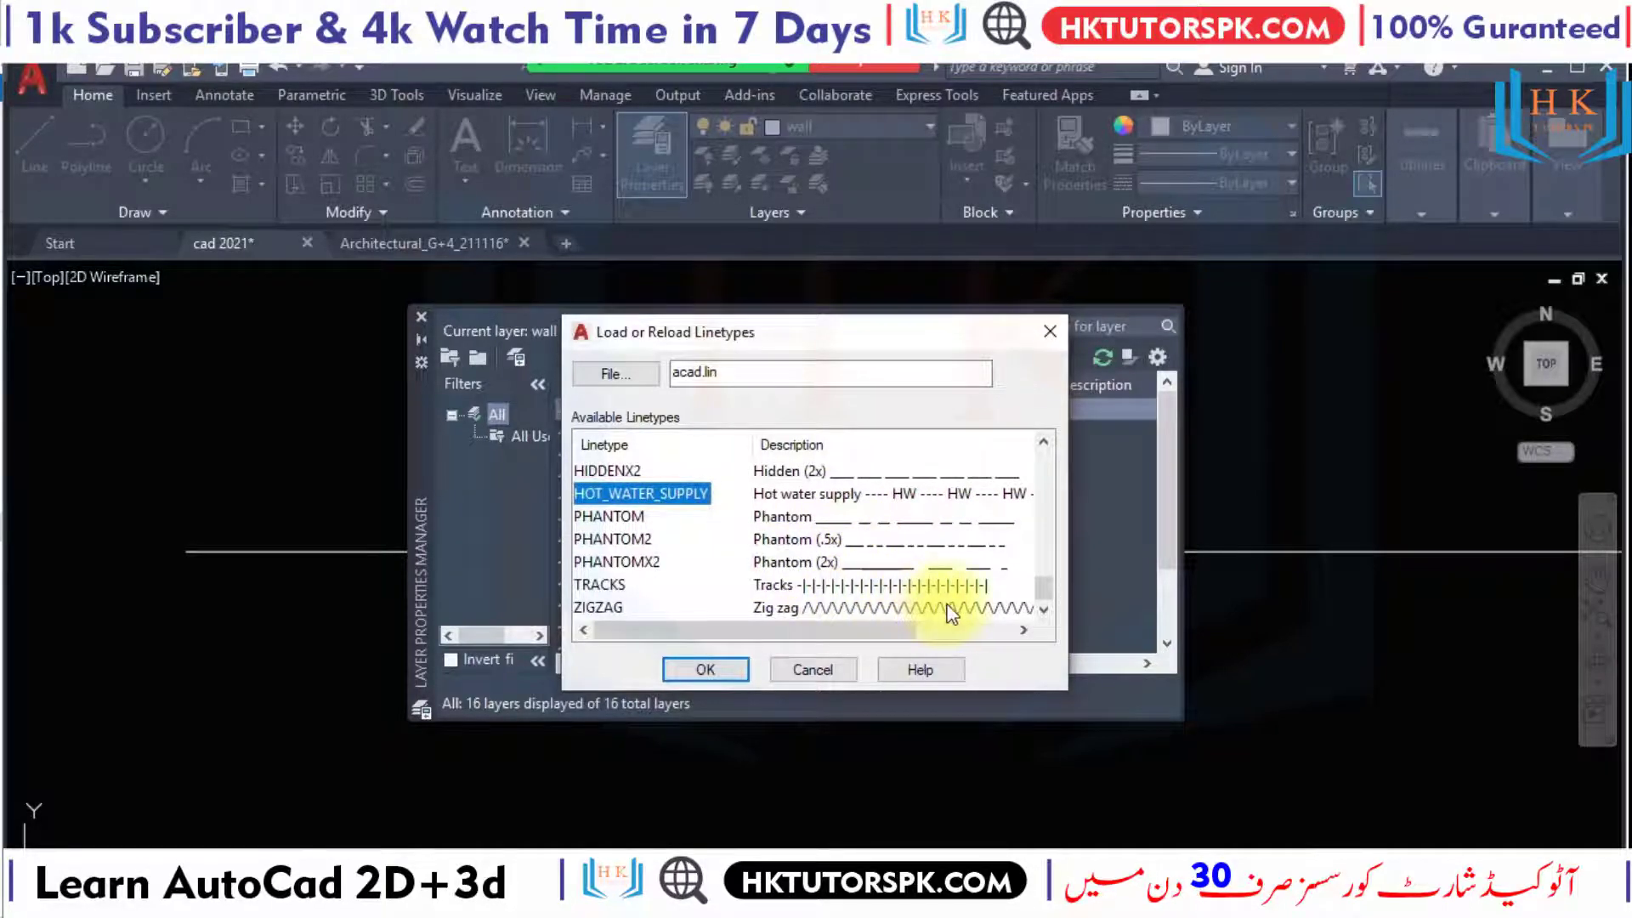
scroll(848, 532, "up", 2)
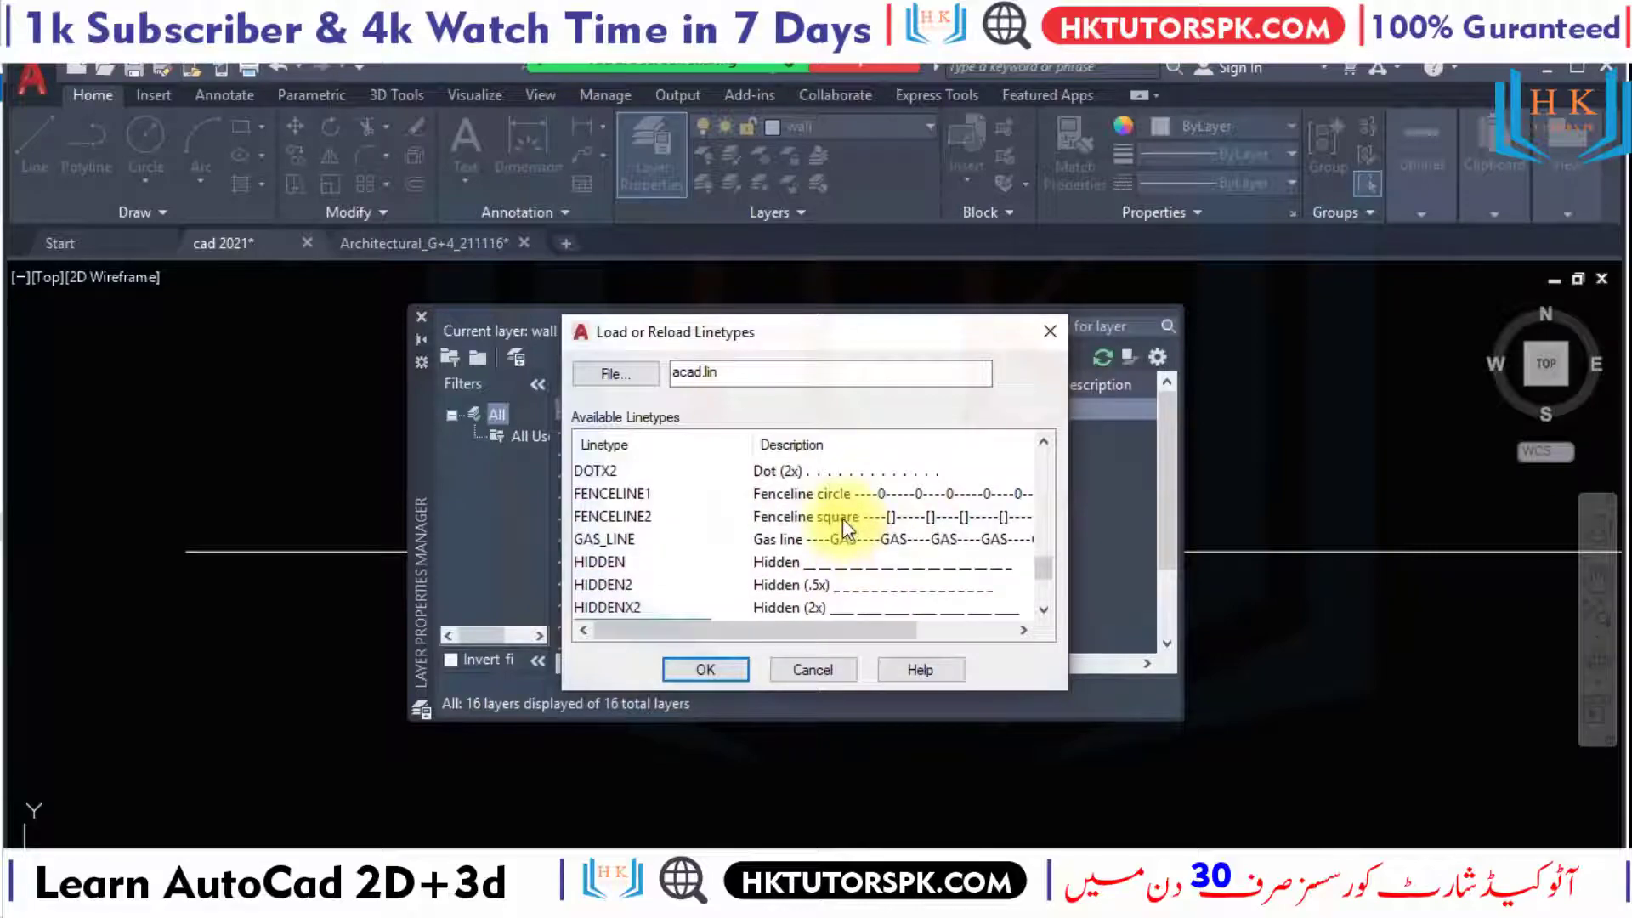
scroll(843, 520, "up", 1)
scroll(844, 523, "up", 1)
scroll(843, 518, "up", 2)
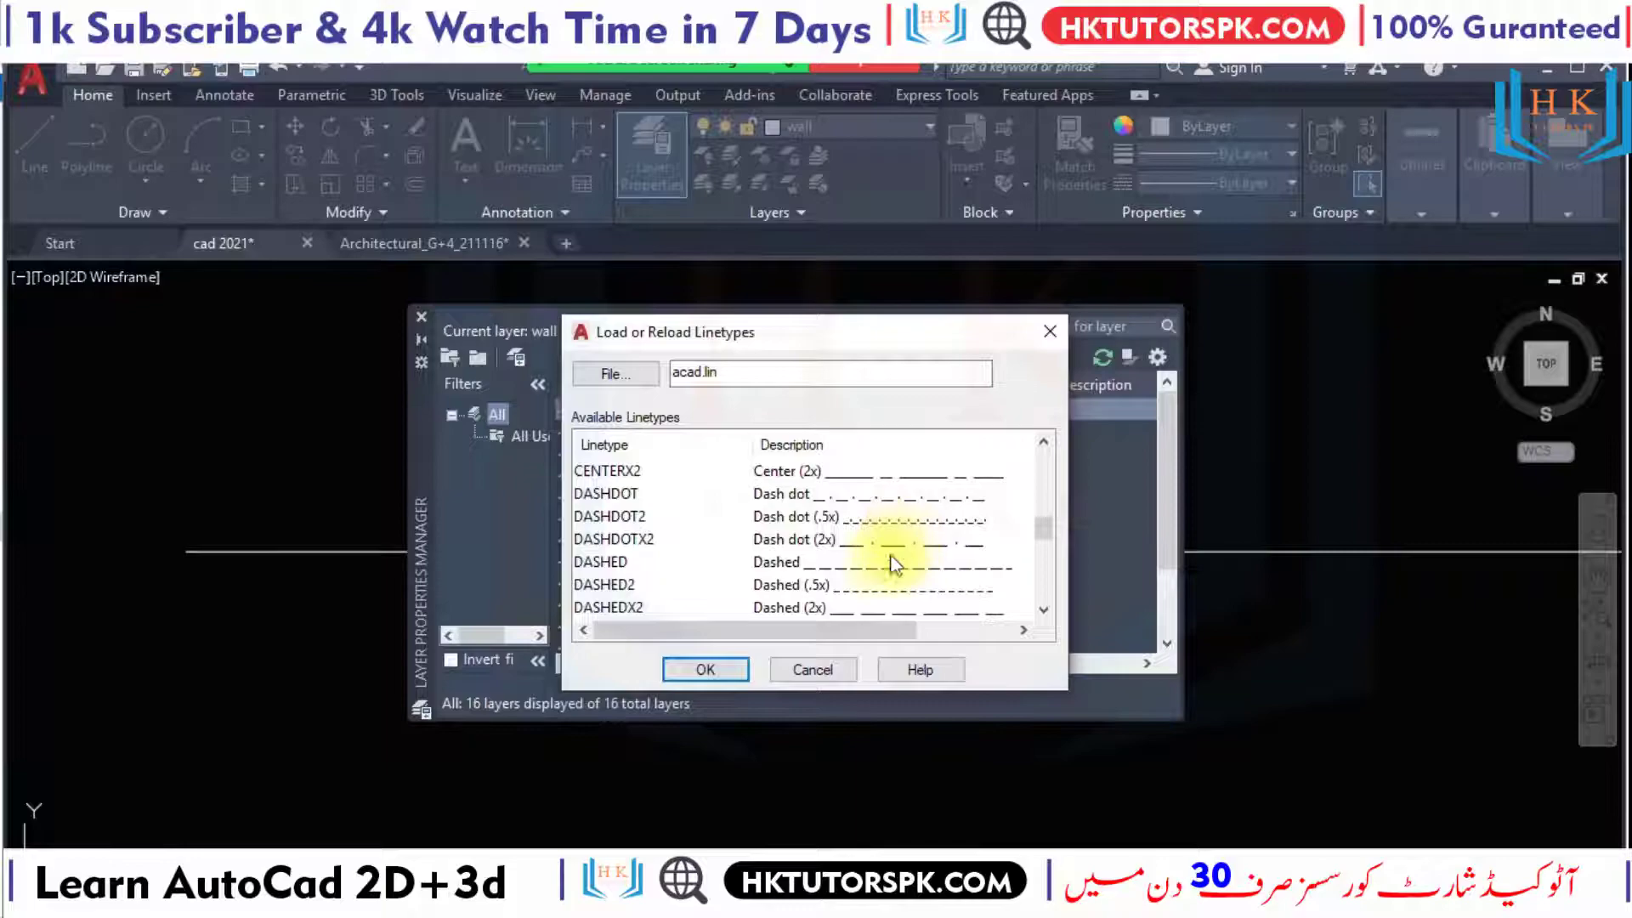
left_click(734, 675)
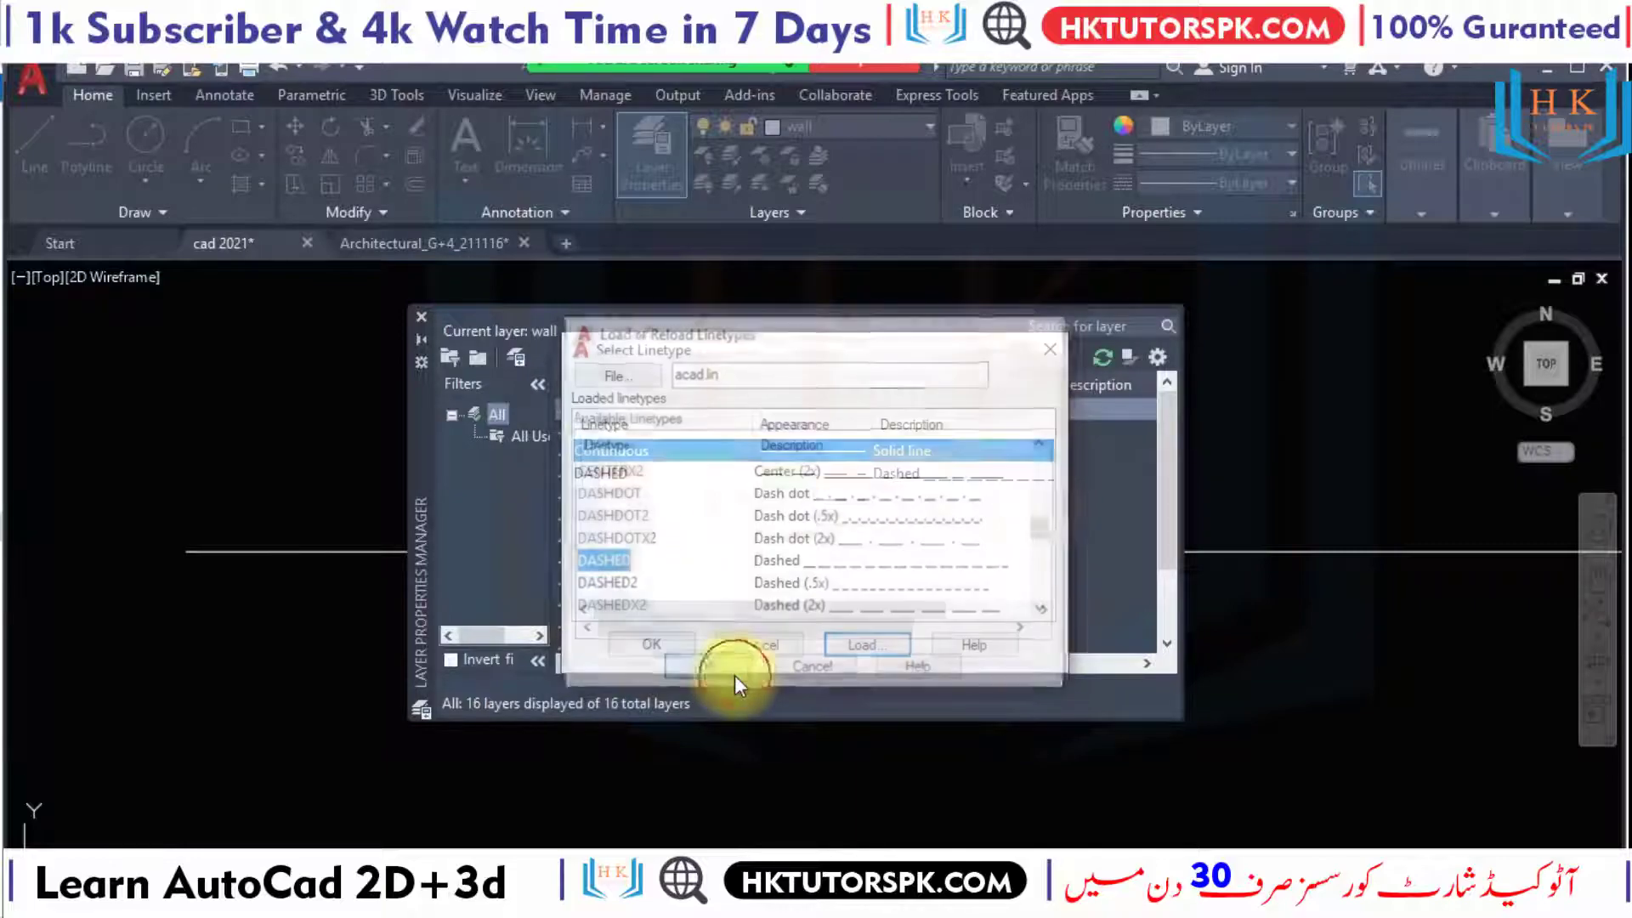
left_click(691, 650)
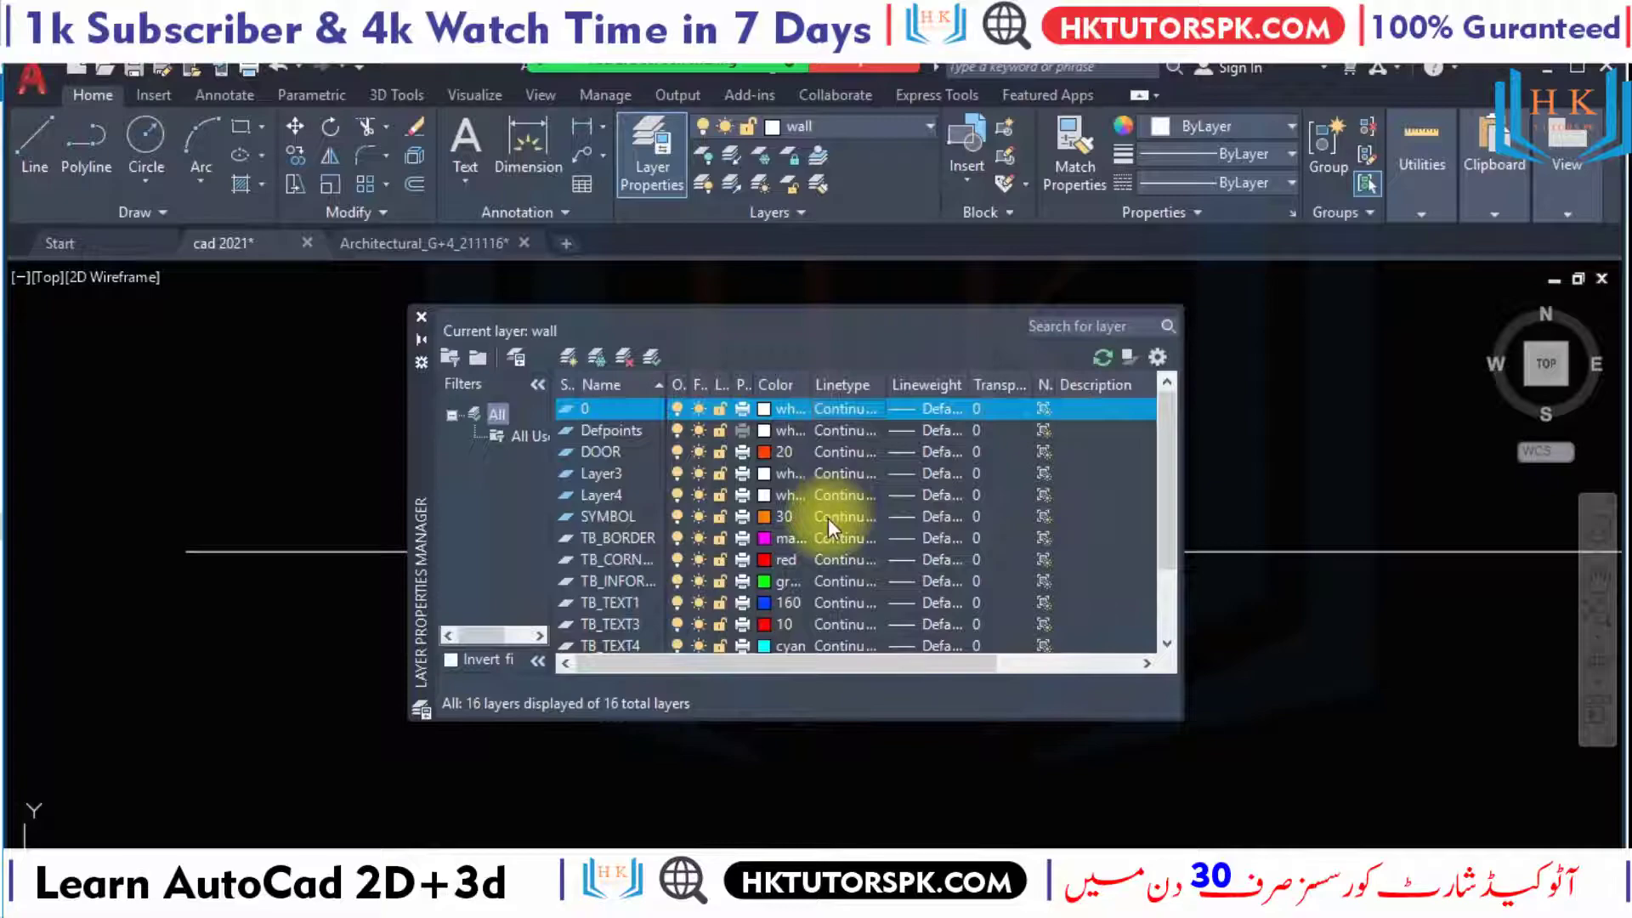
Assign the DASHED linetype to layer TB_TEXT1 and collapse the layer palette.
scroll(828, 517, "down", 2)
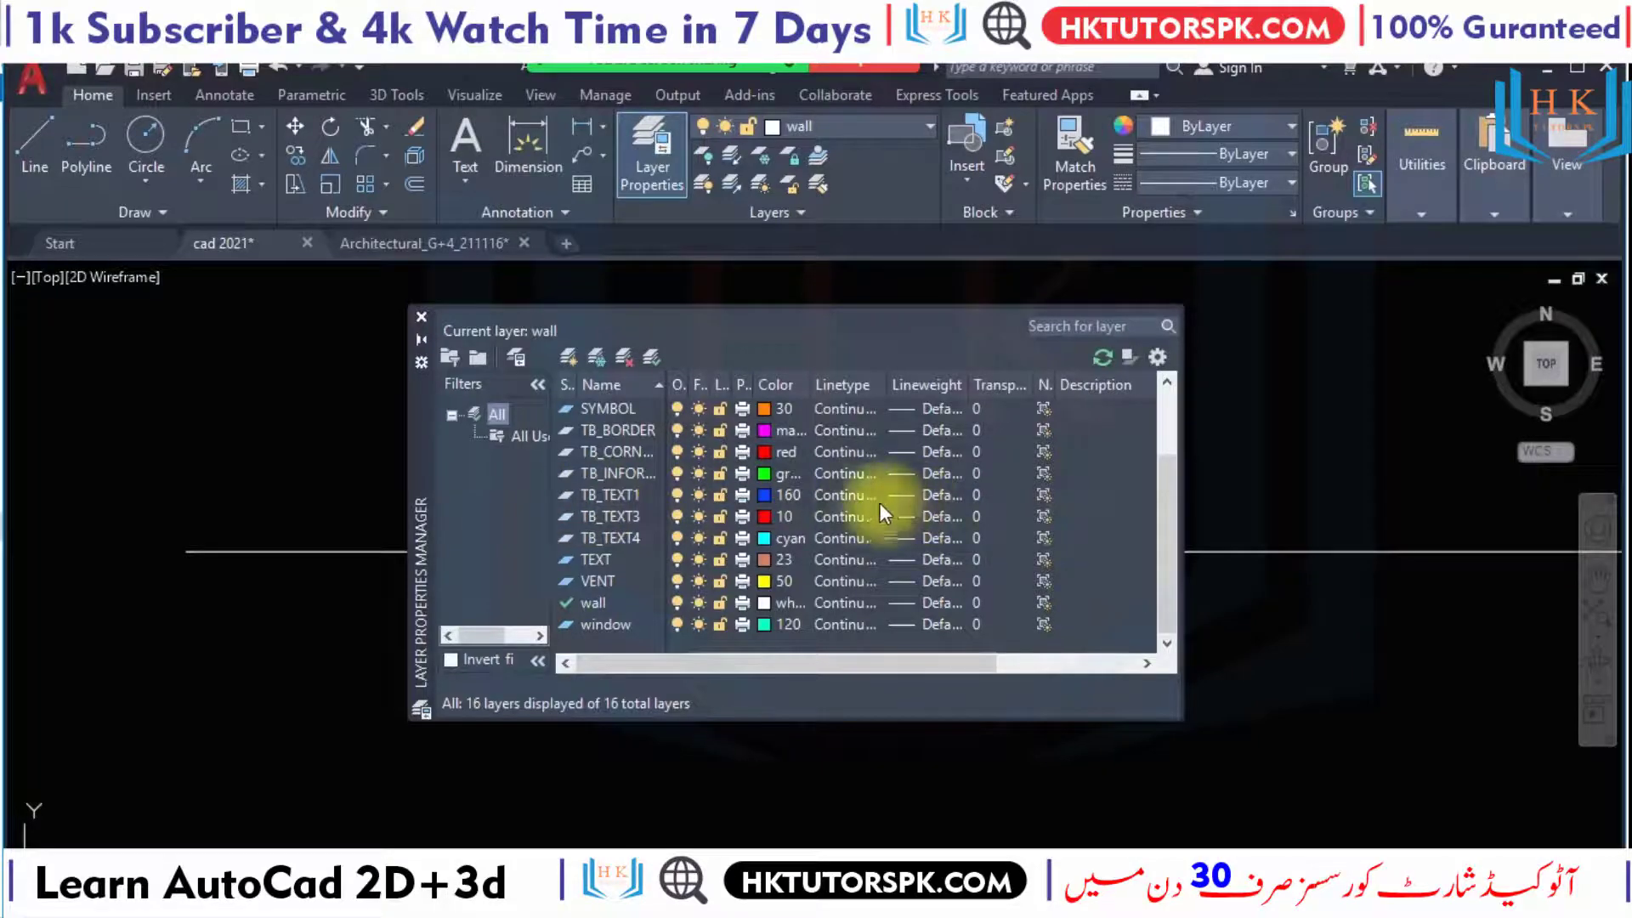
left_click(838, 498)
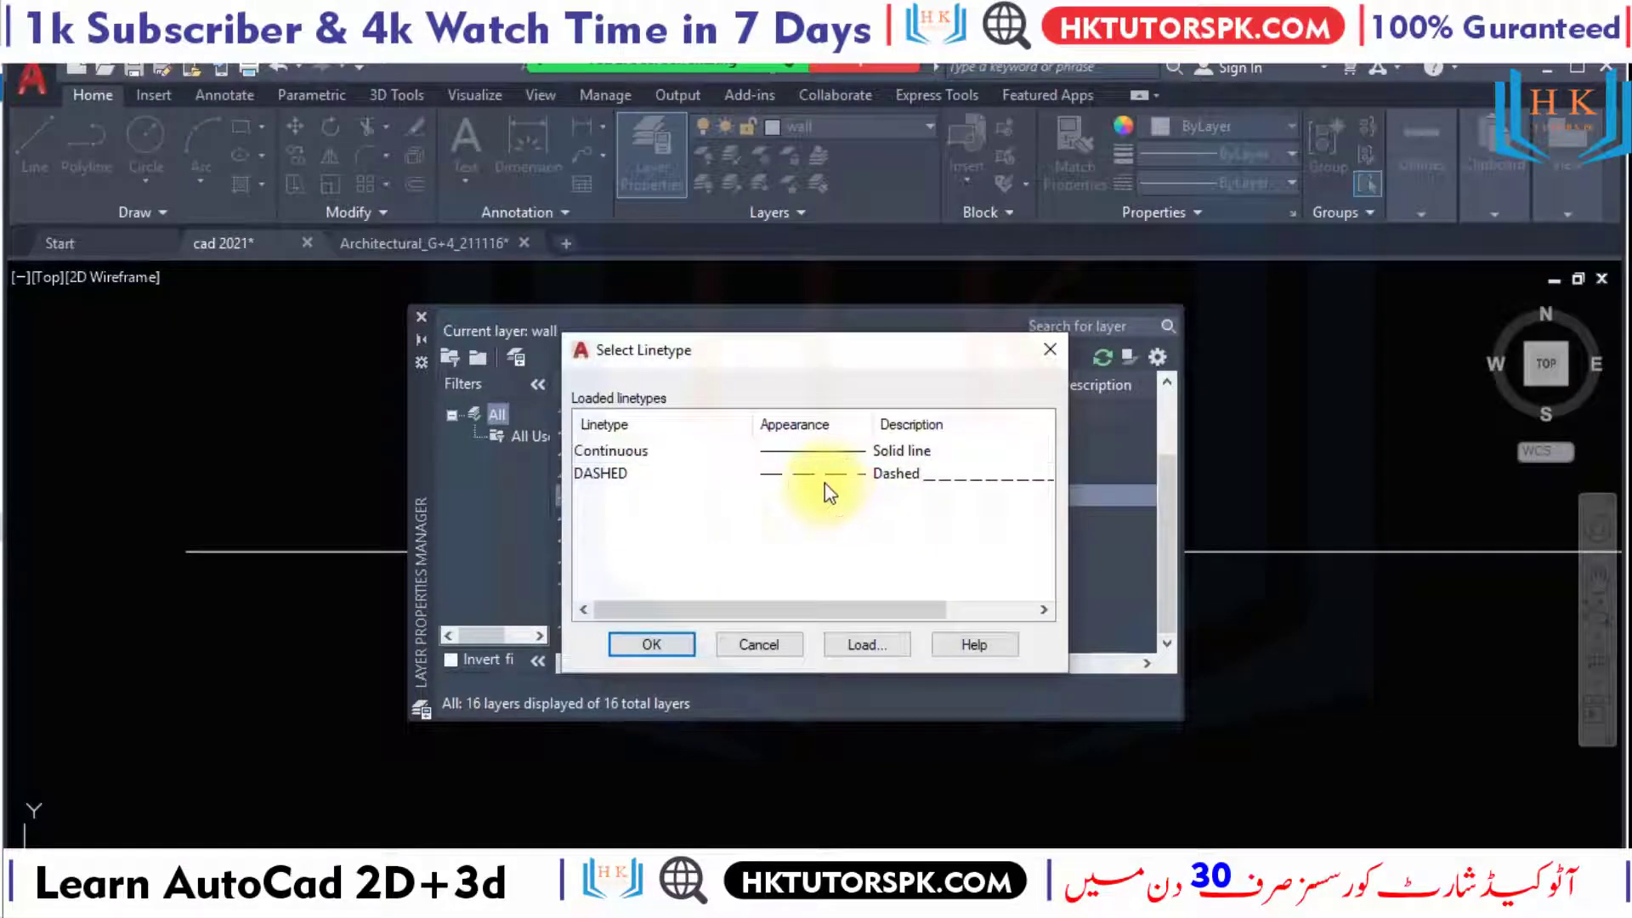
left_click(825, 483)
left_click(659, 641)
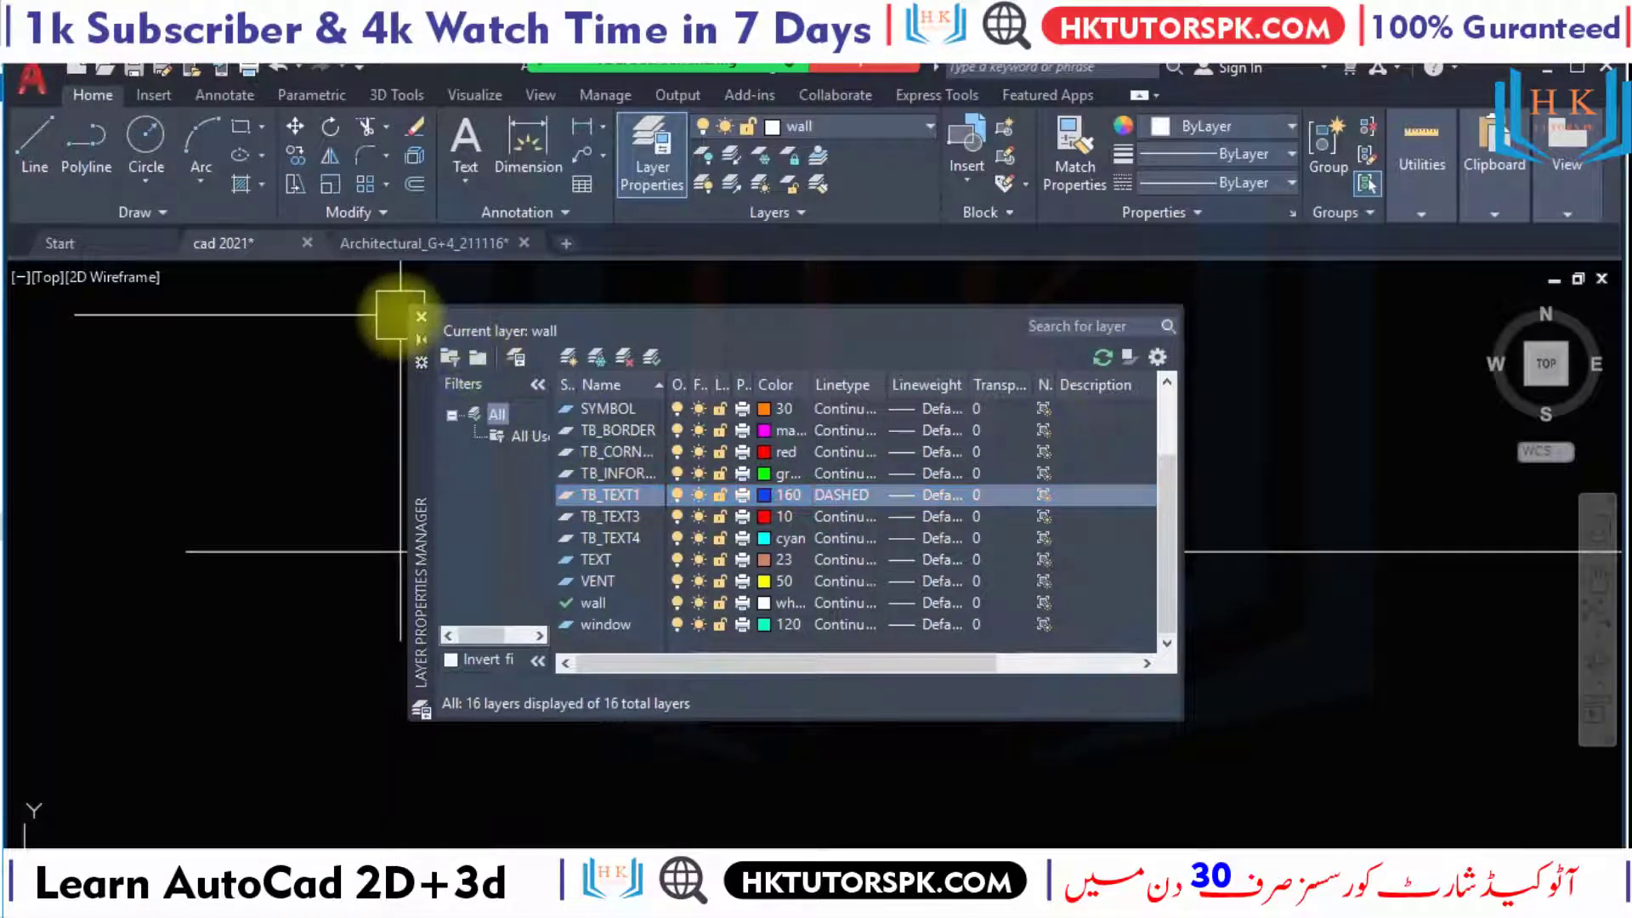
left_click(421, 339)
Move the long horizontal line onto layer TB_TEXT1 and zoom to see its dashes.
left_click(811, 567)
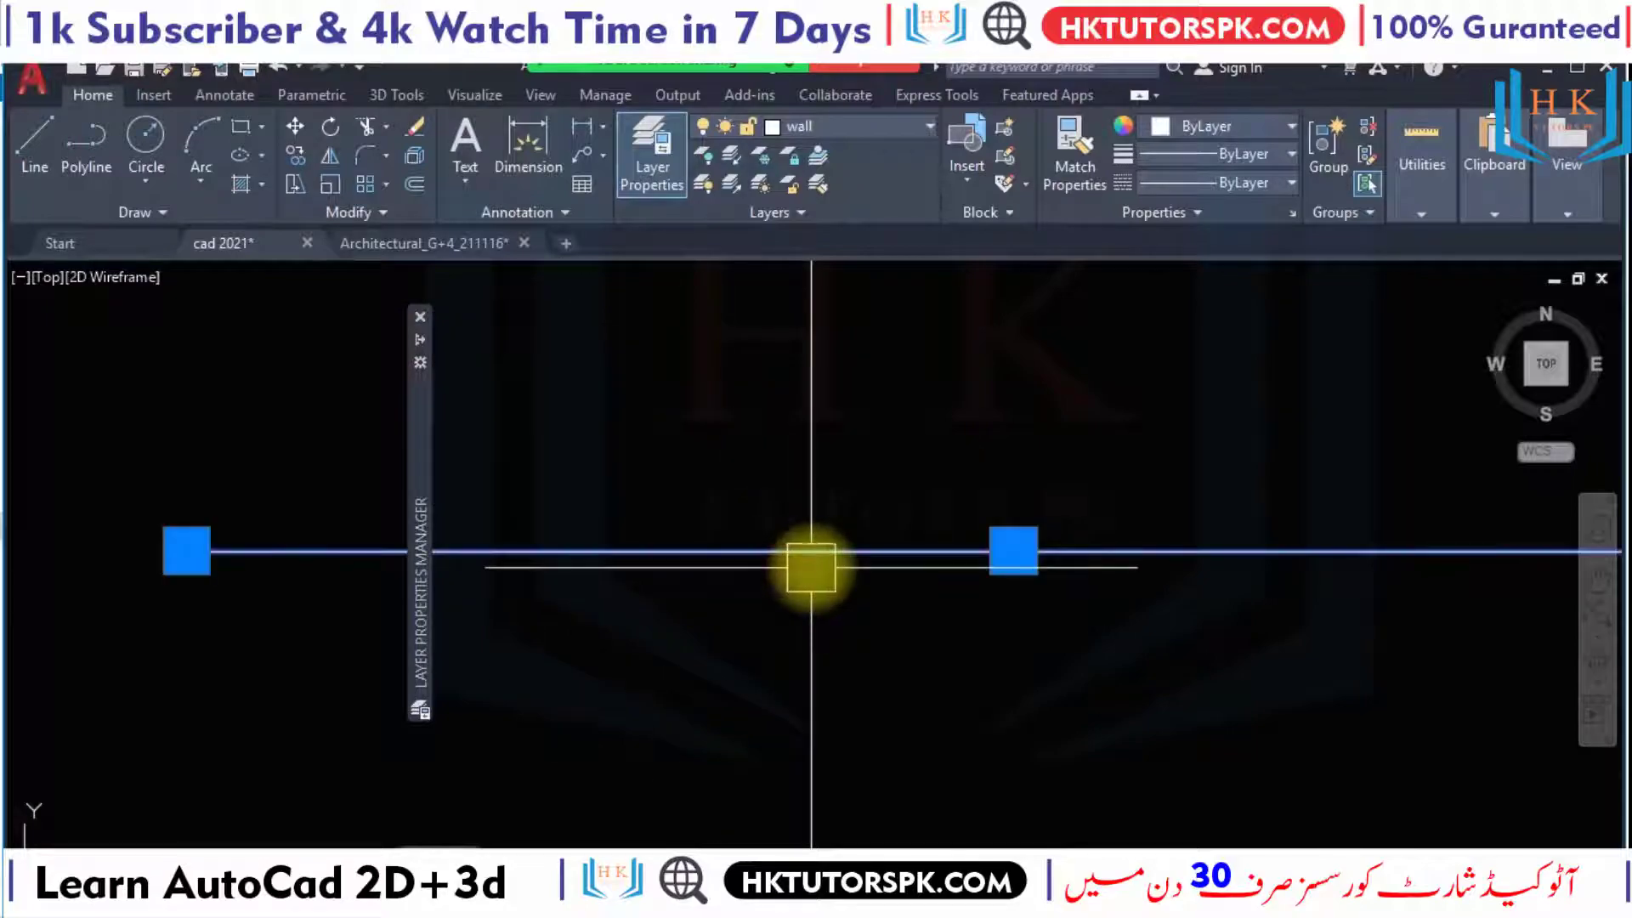
left_click(886, 126)
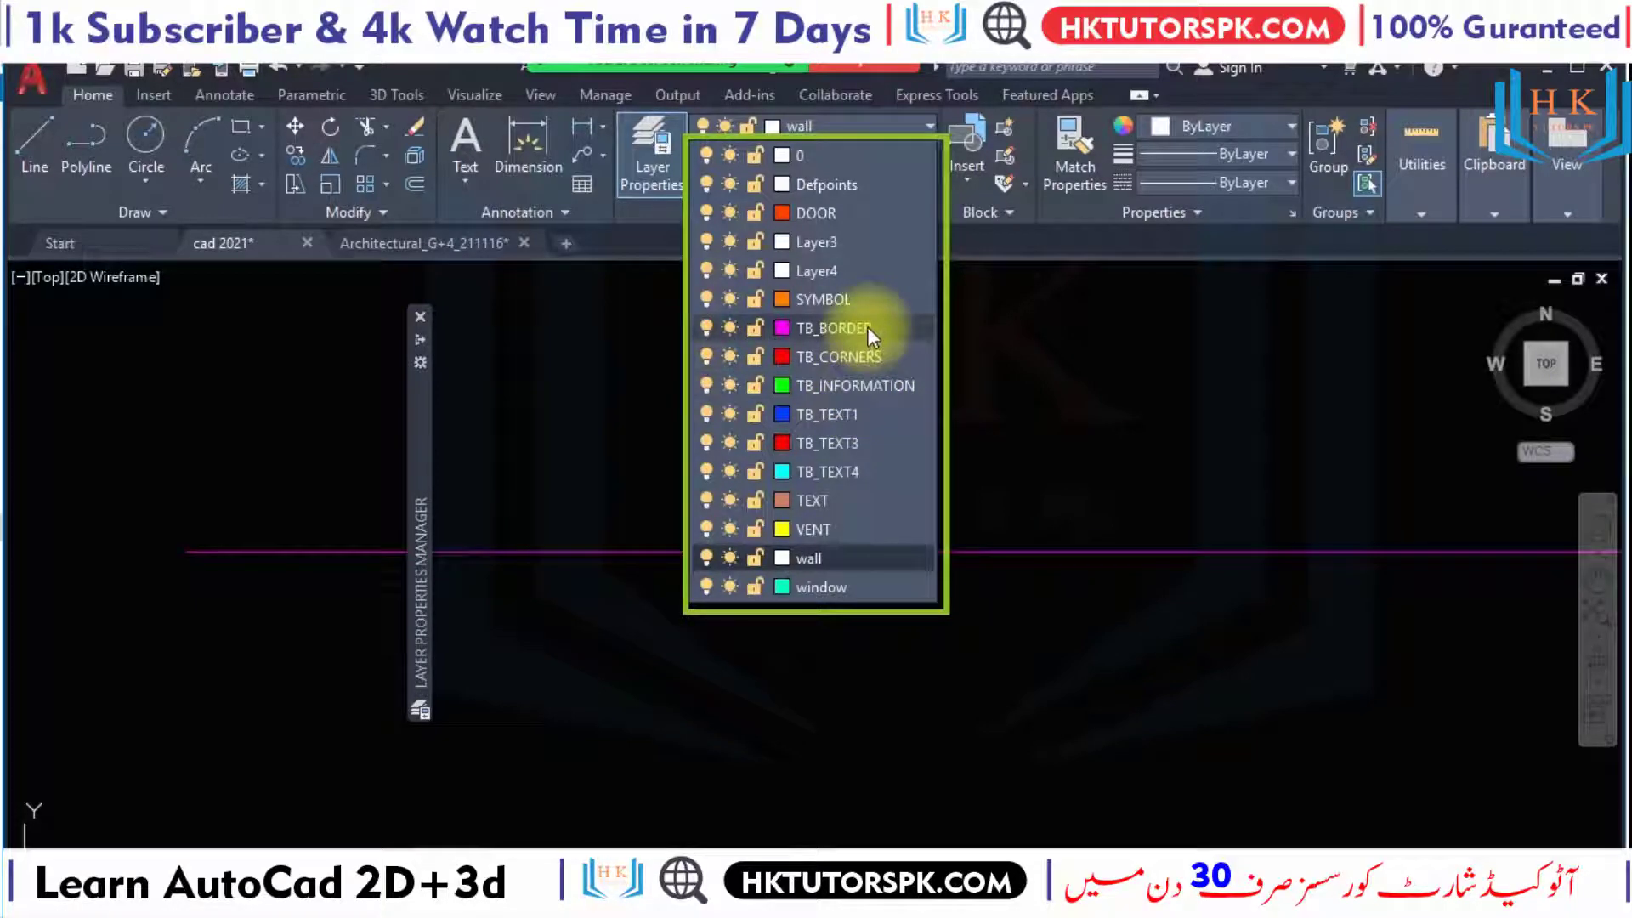
left_click(849, 414)
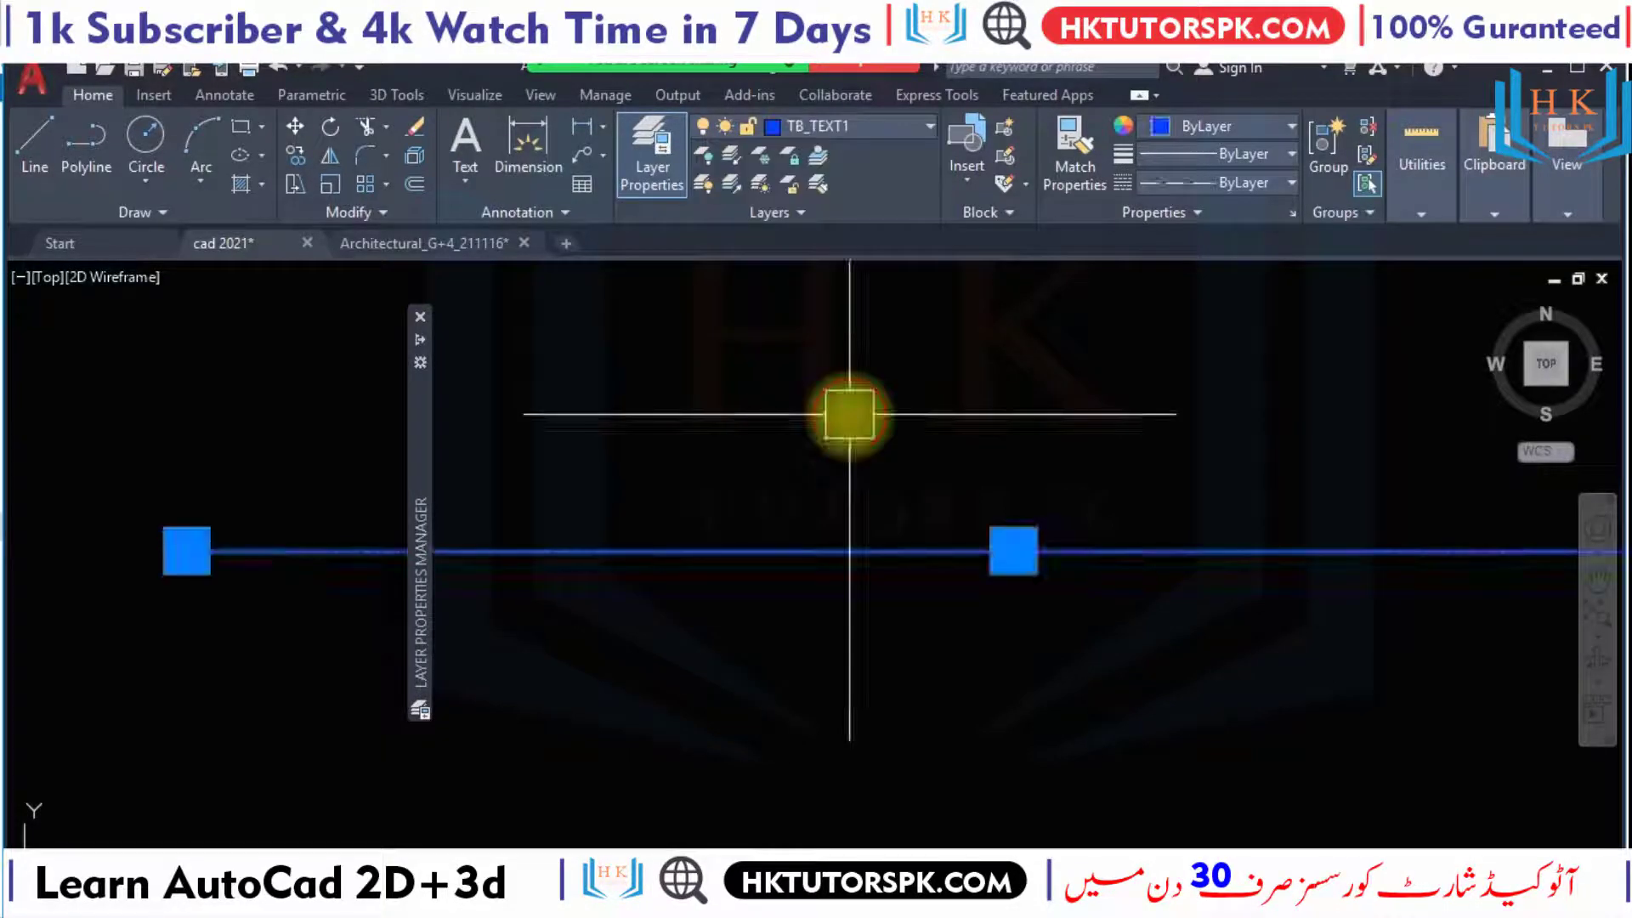
key("Escape")
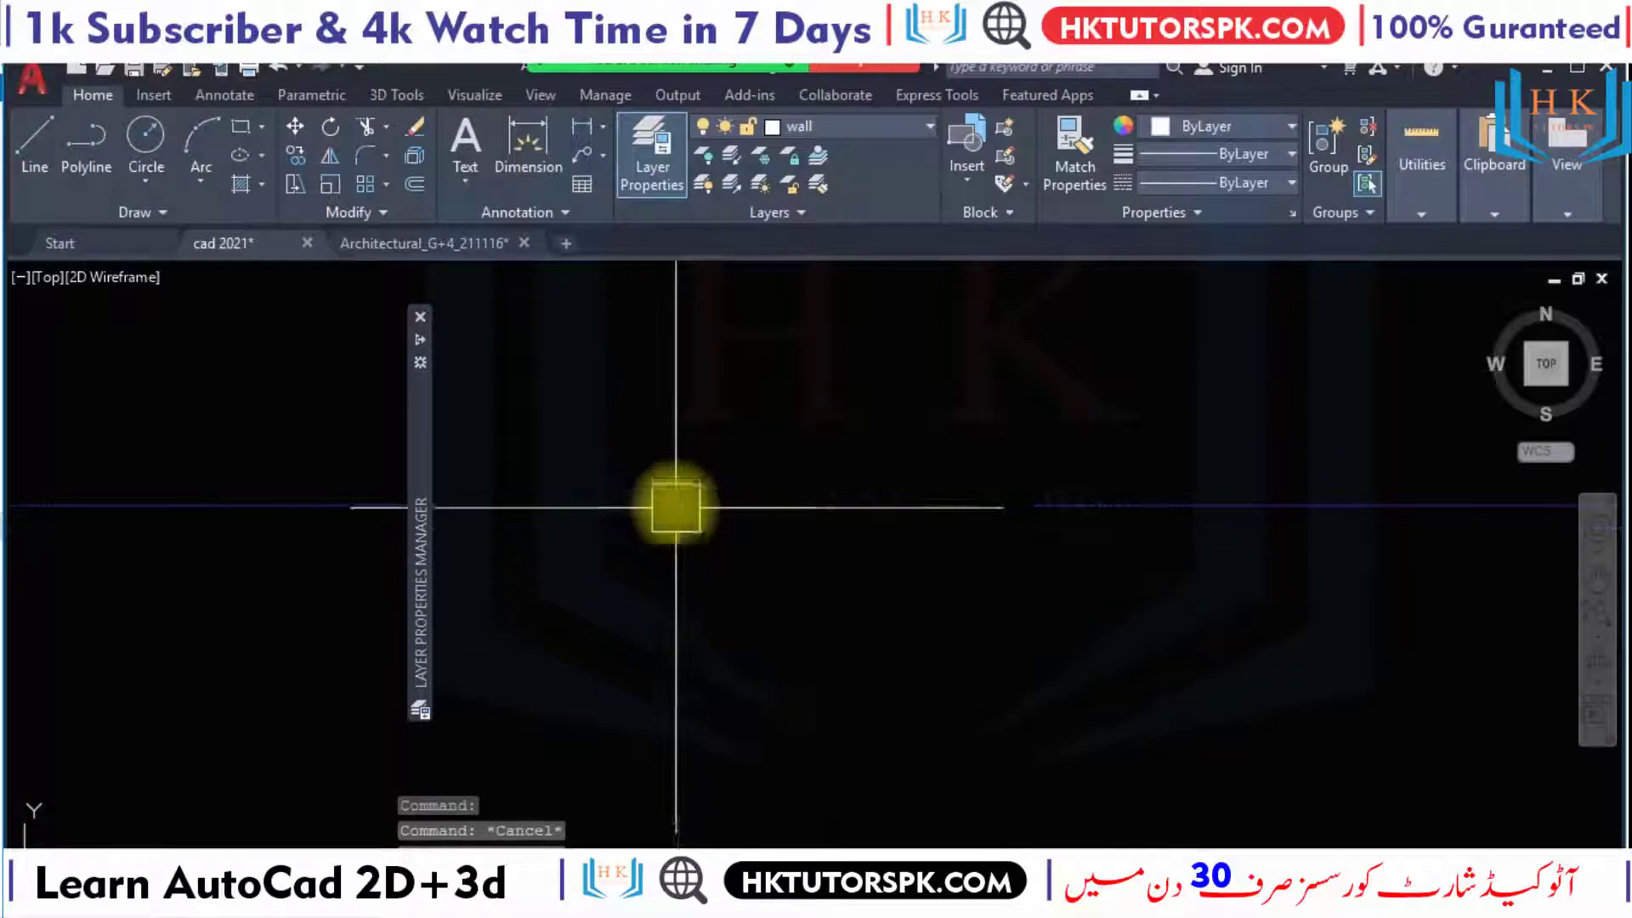
scroll(676, 507, "up", 3)
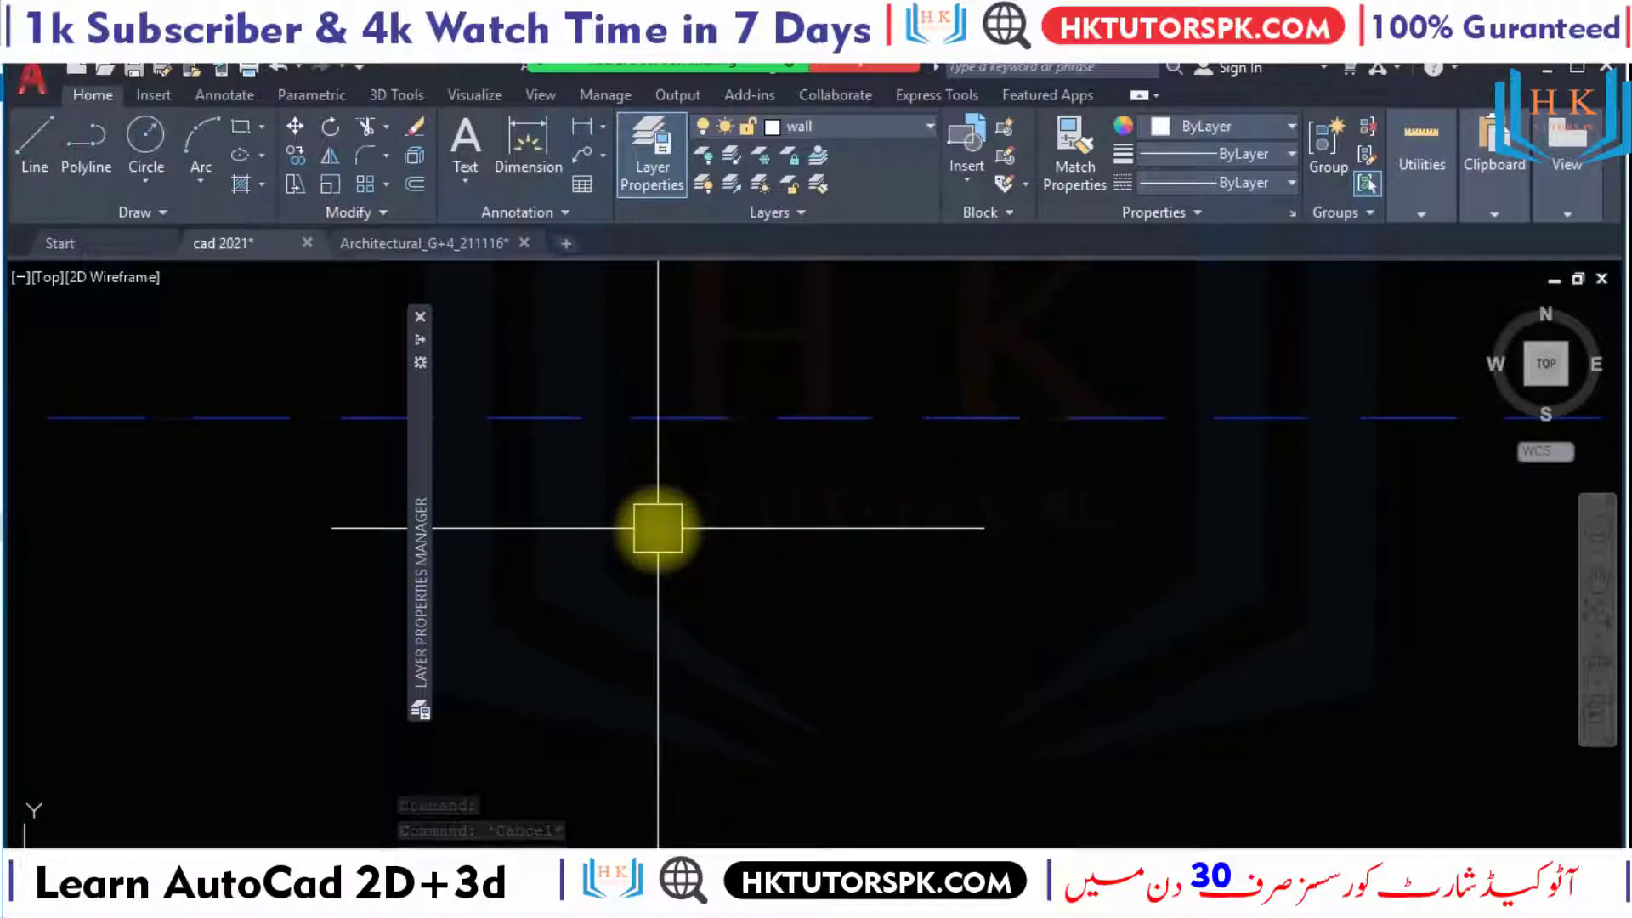
scroll(657, 528, "down", 2)
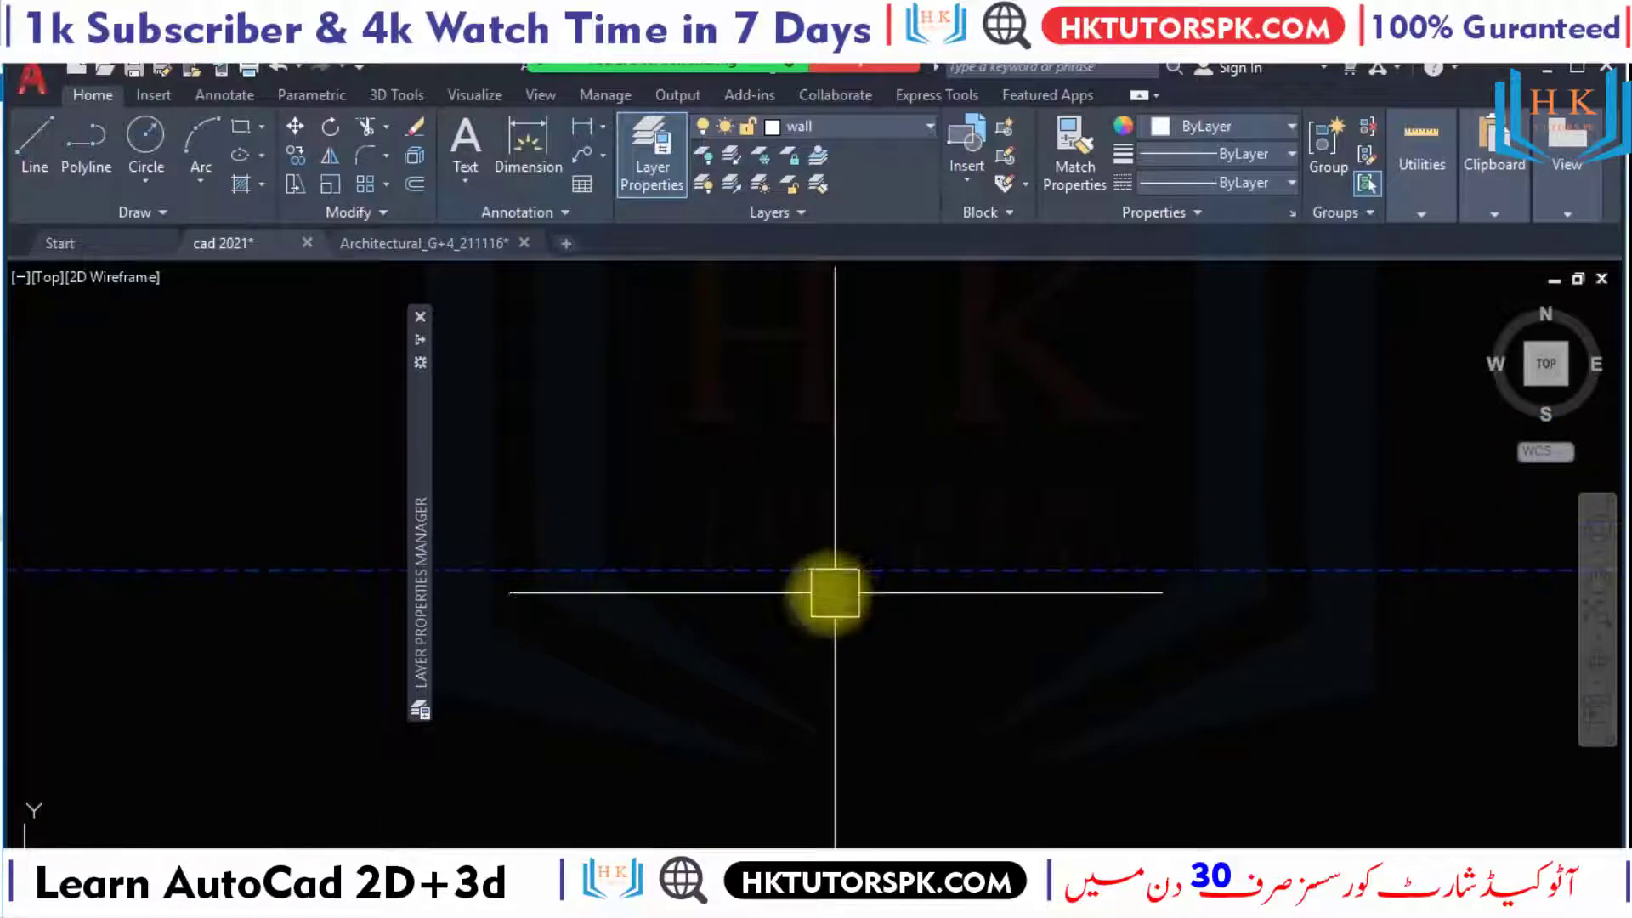
scroll(622, 597, "down", 2)
mouse_move(621, 597)
middle_mouse_down()
mouse_move(720, 513)
mouse_move(776, 543)
middle_mouse_up()
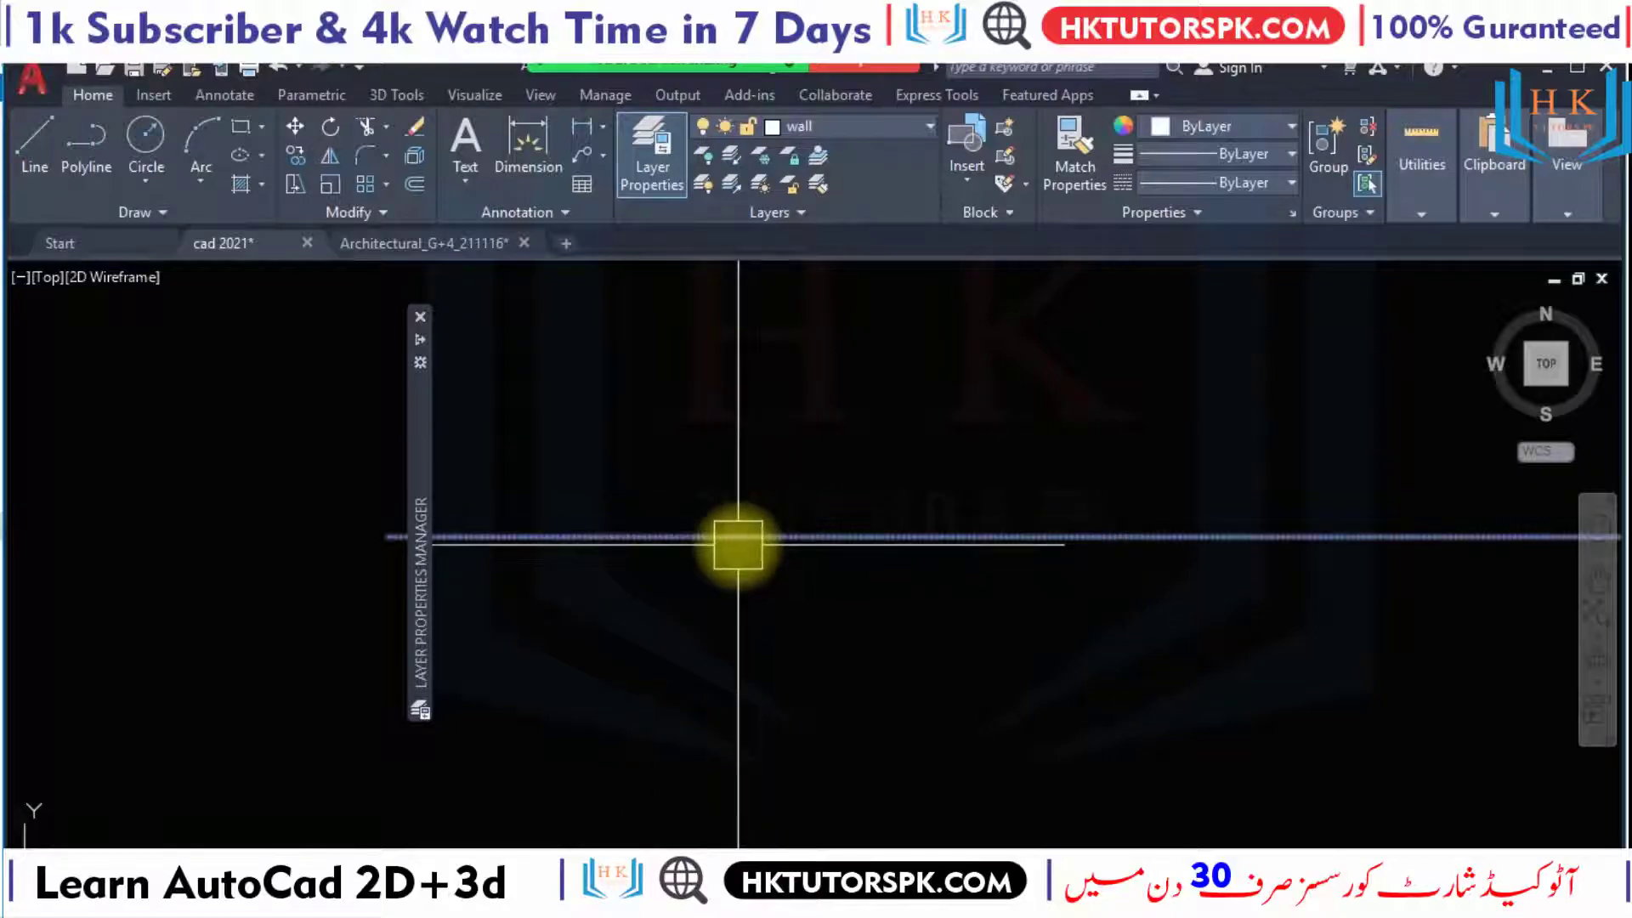
Confirm the line sits on TB_TEXT1, then switch to Architectural_G+4_211116.
left_click(816, 546)
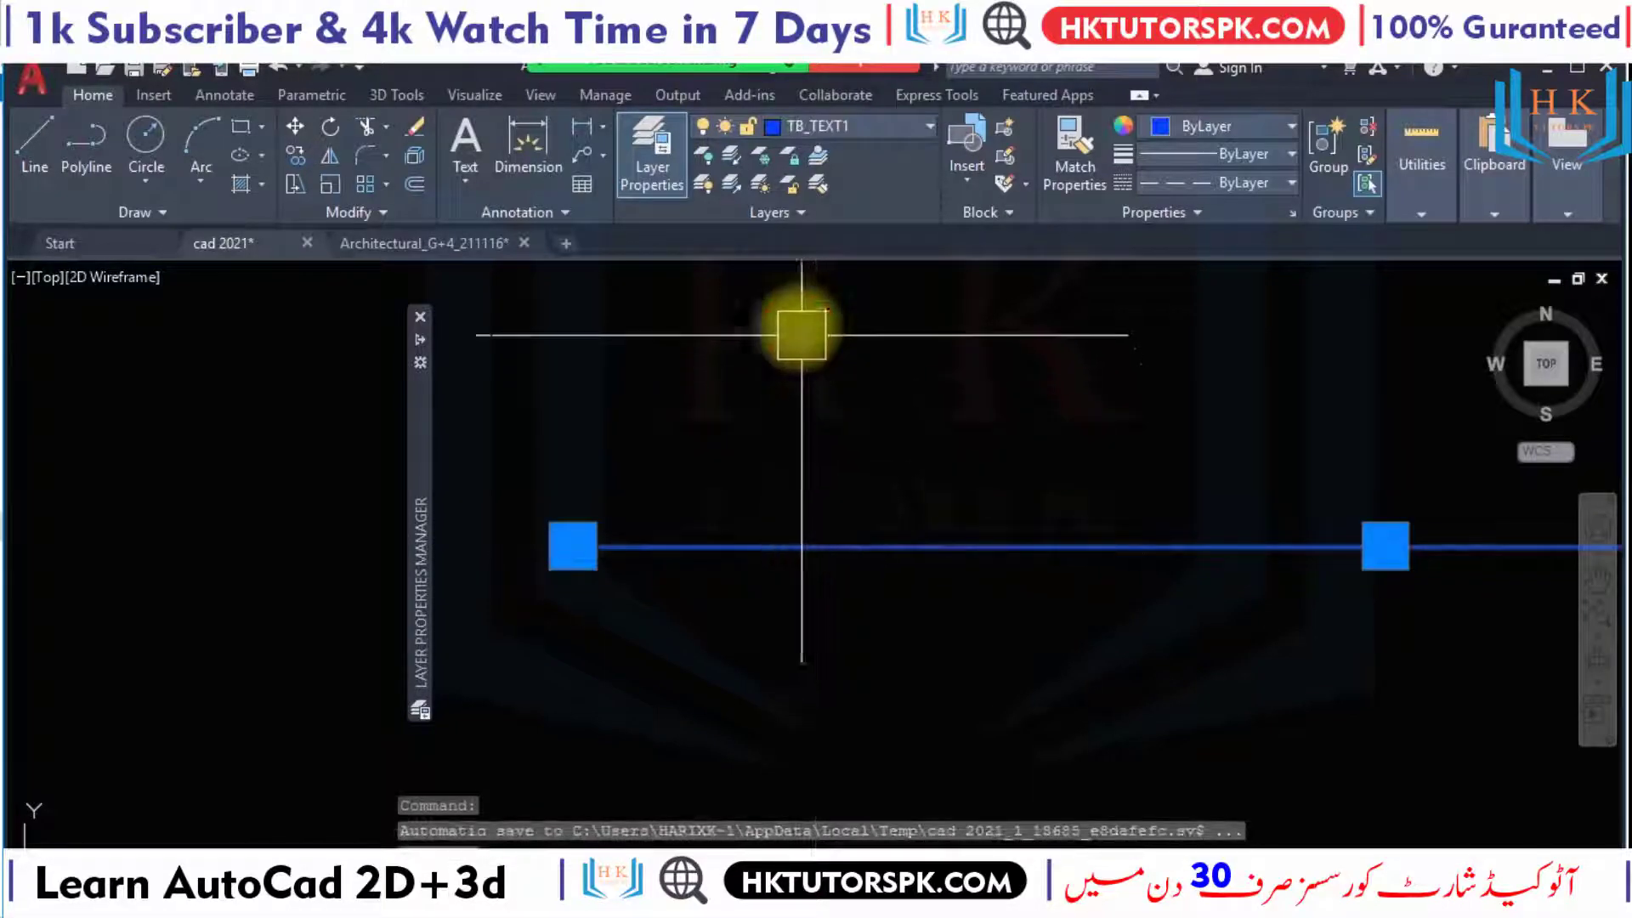
left_click(900, 126)
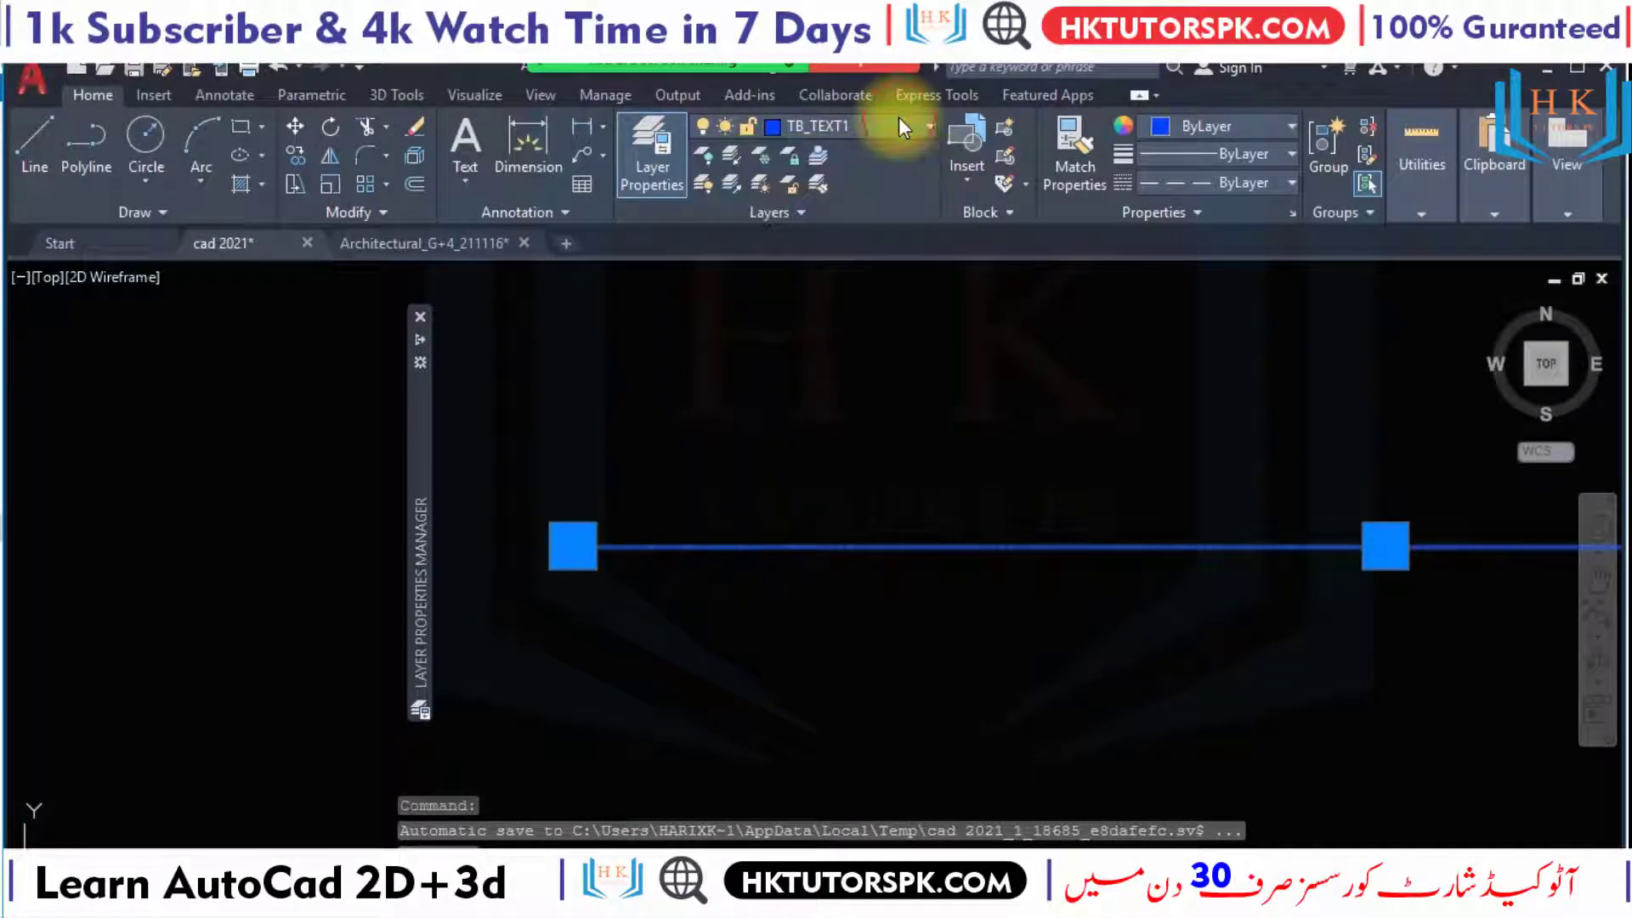
left_click(412, 243)
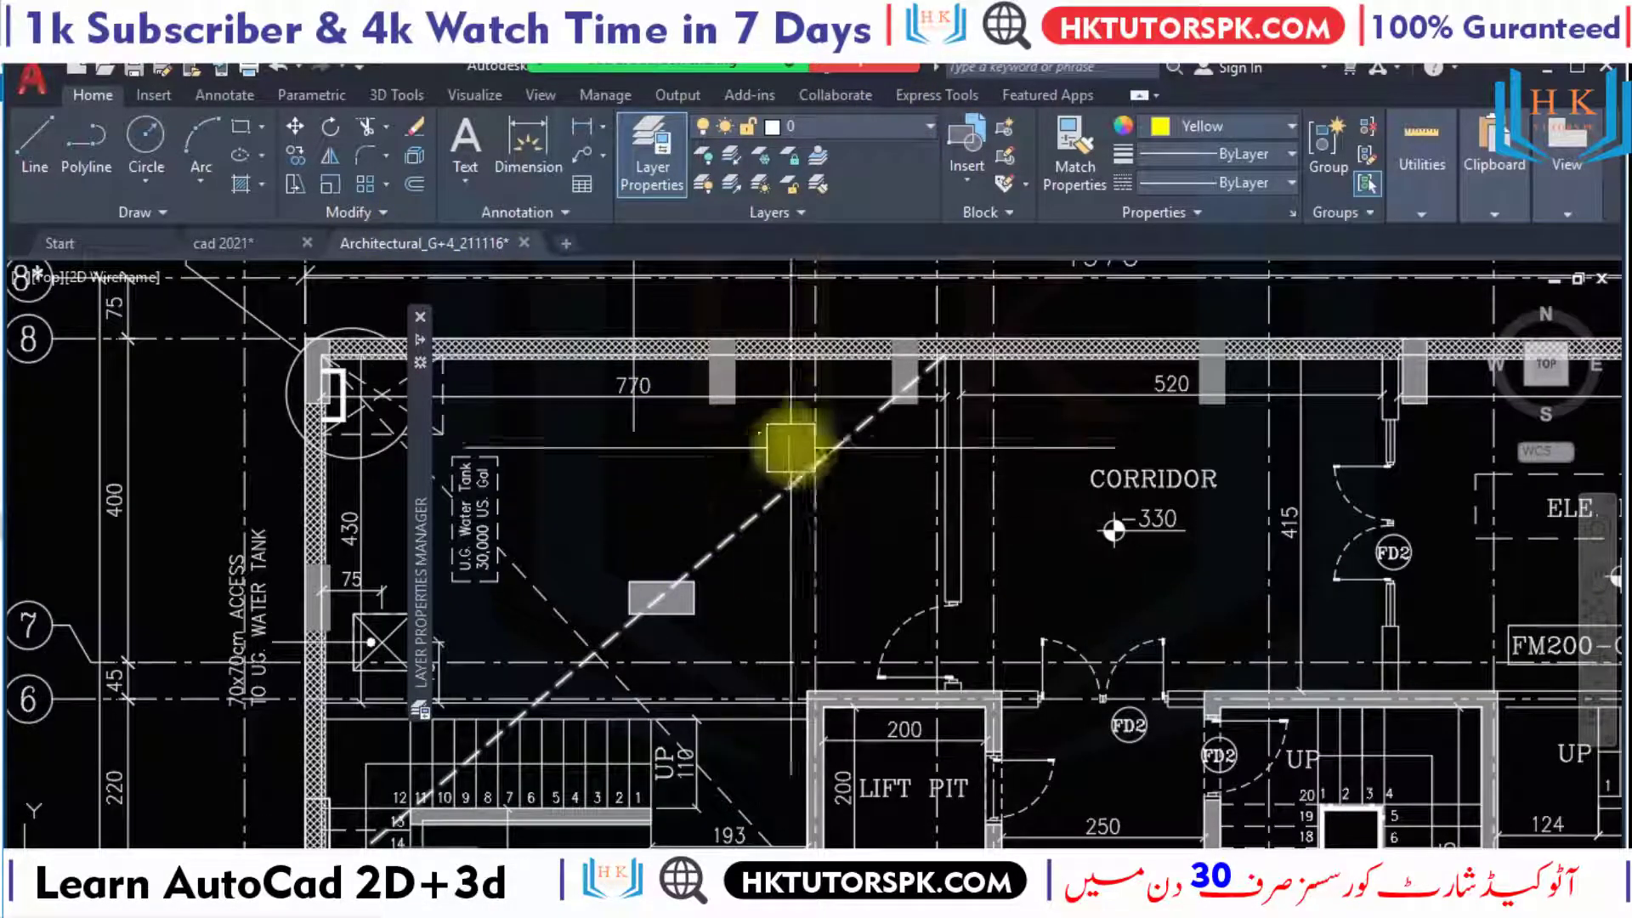
Pan around the Architectural_G+4 basement plan: corridor, lift pit, stairs, storage areas and title.
middle_click_drag(467, 747, 620, 419)
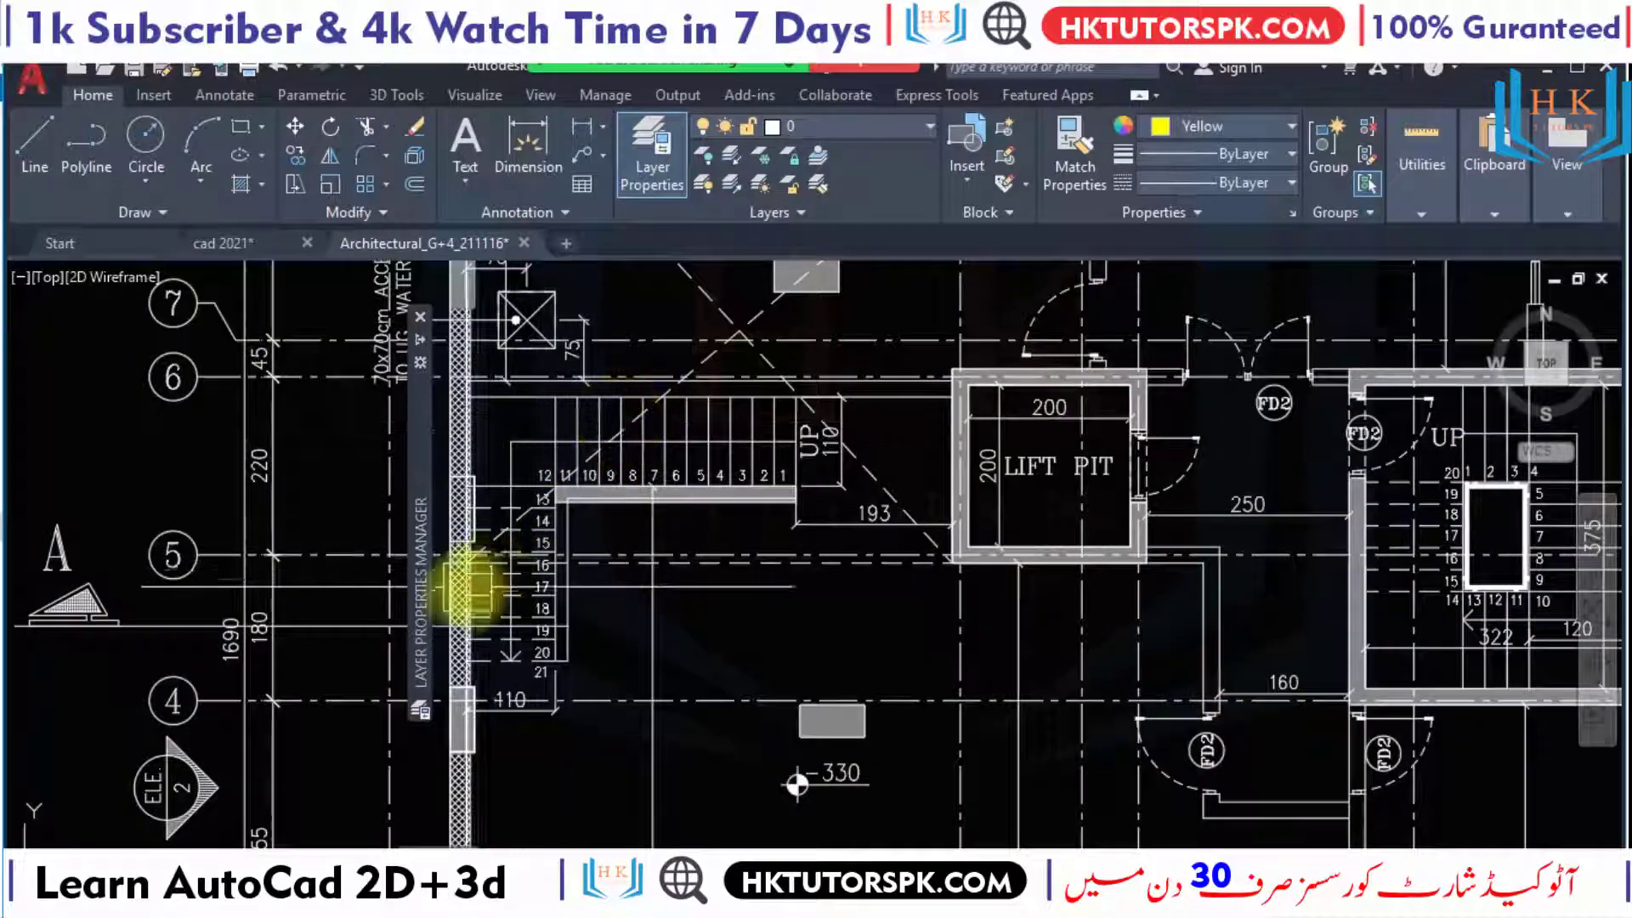
middle_click_drag(772, 501, 503, 721)
scroll(910, 491, "down", 2)
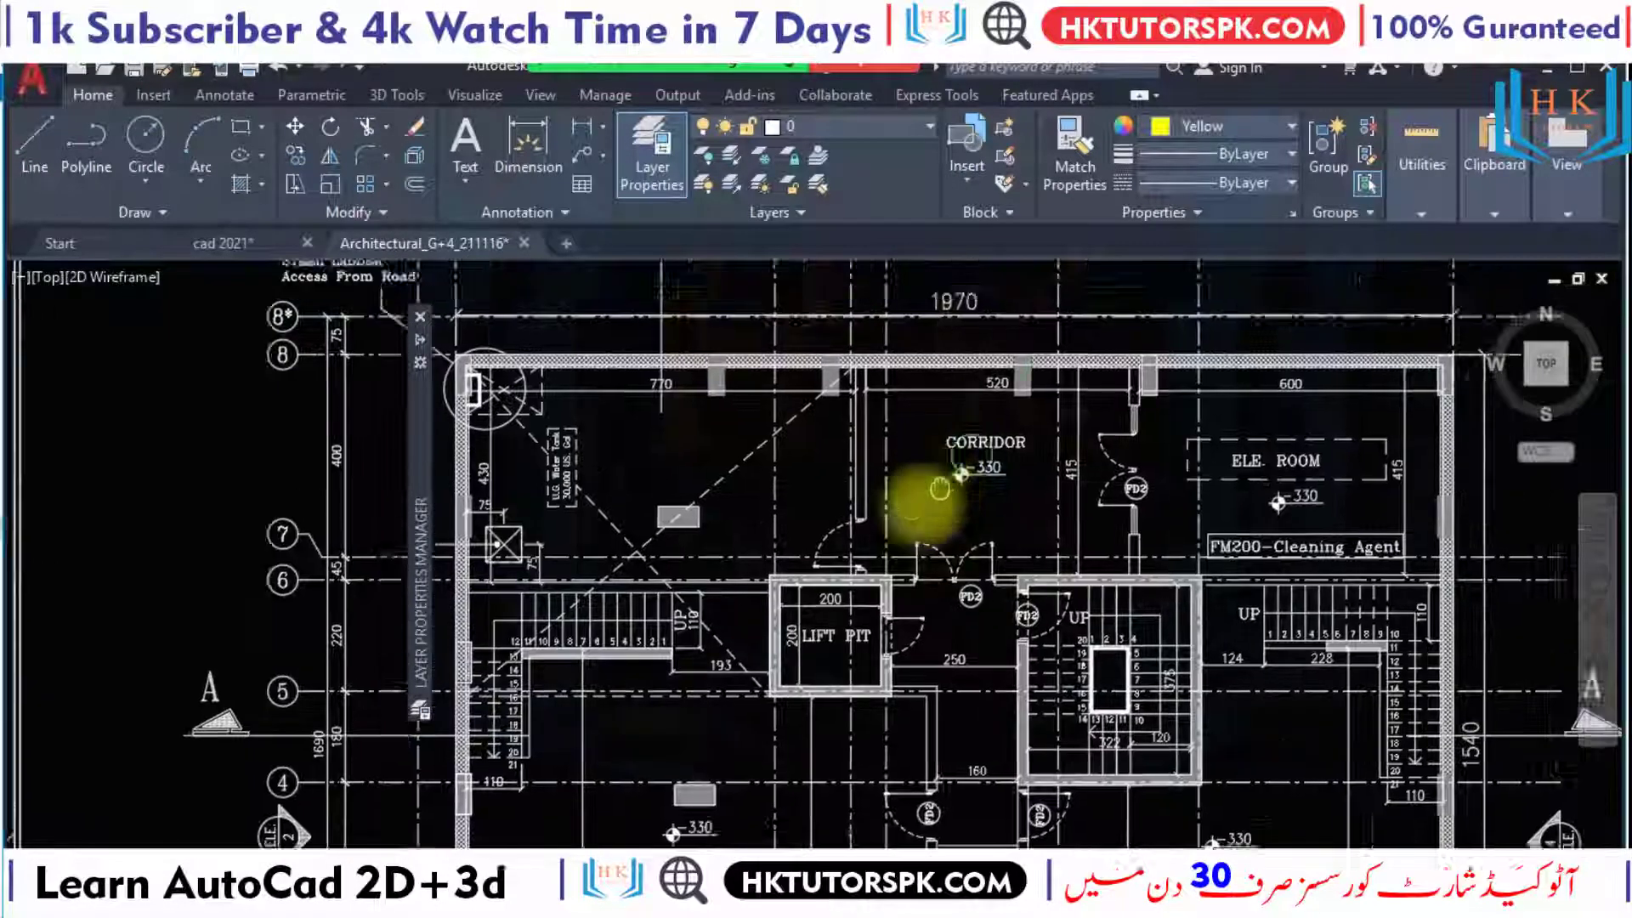
middle_click_drag(929, 484, 830, 335)
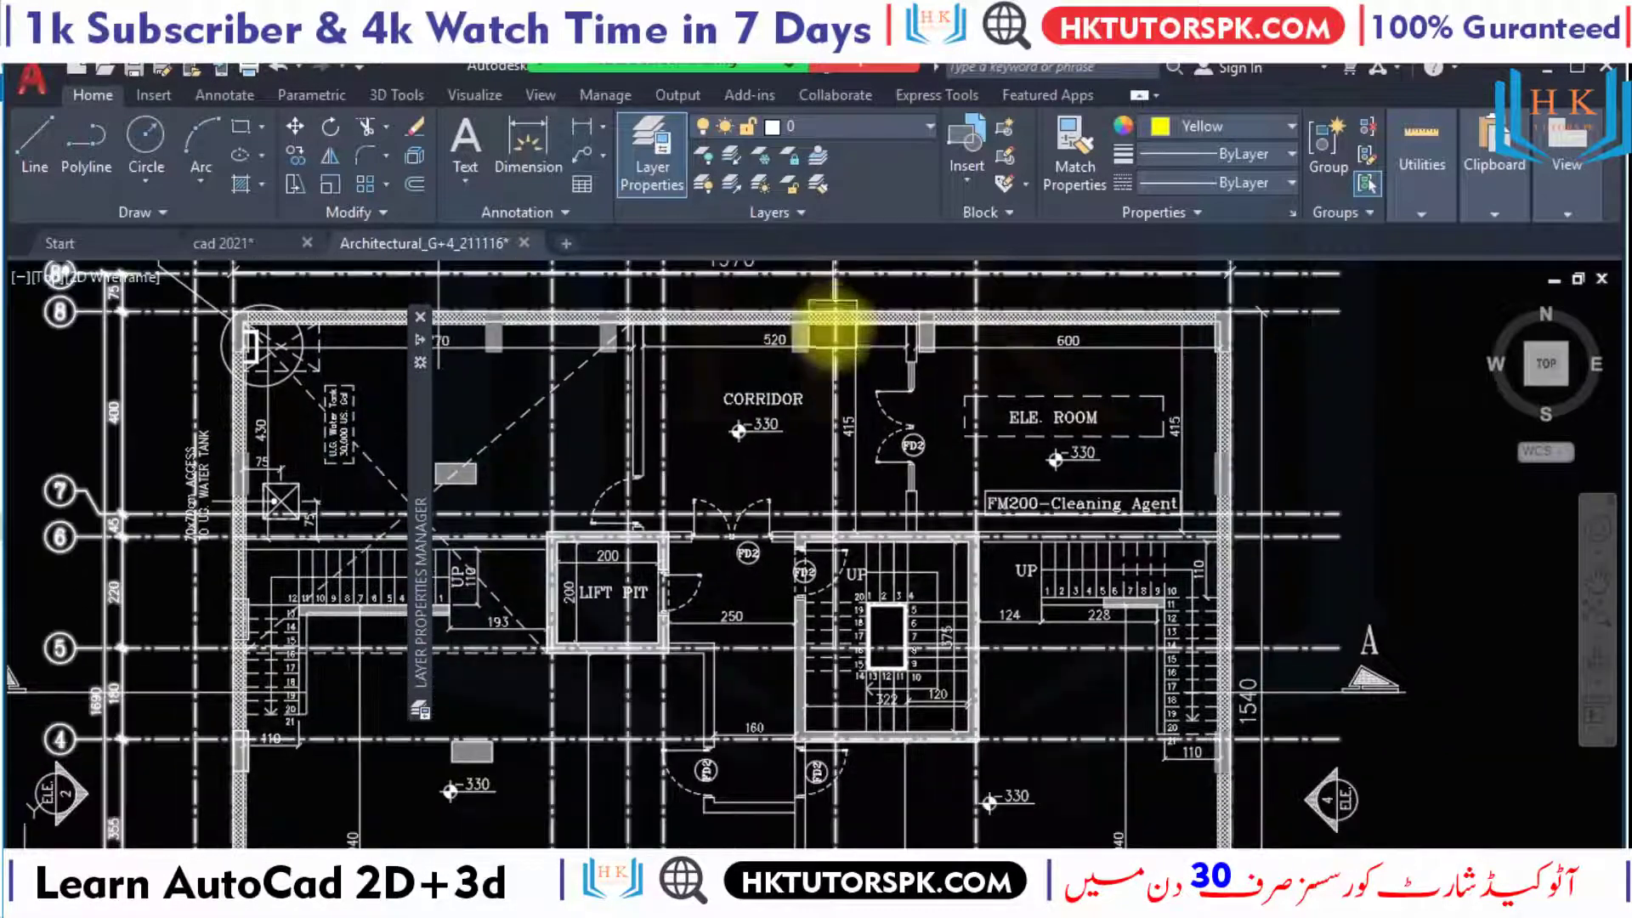
middle_click_drag(969, 625, 940, 353)
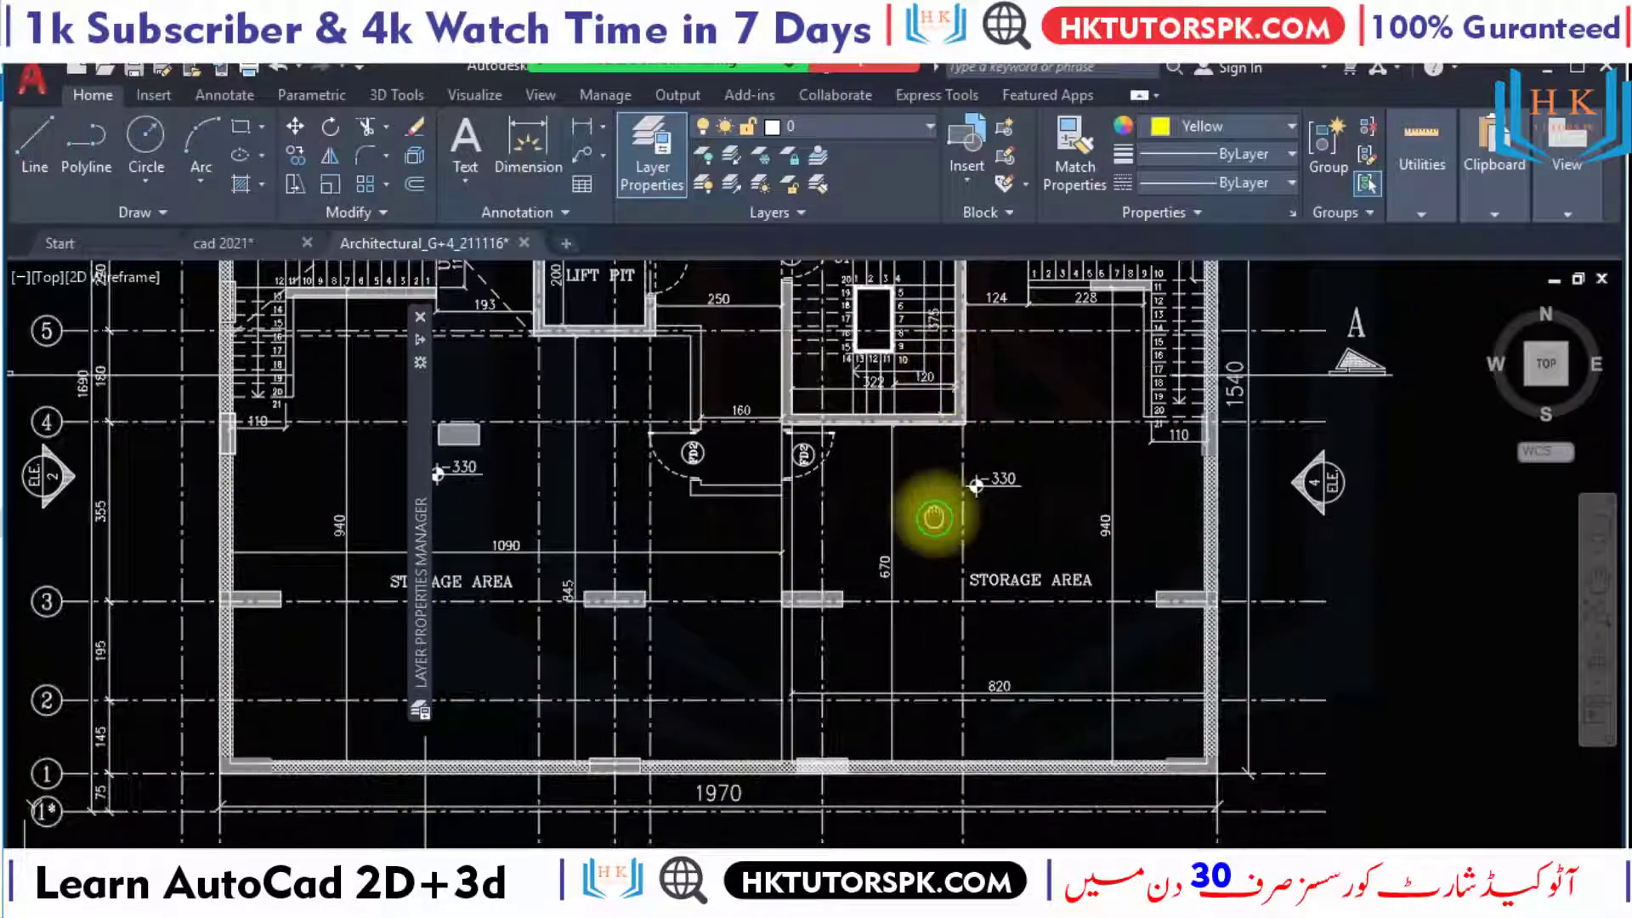
middle_click_drag(933, 510, 1000, 393)
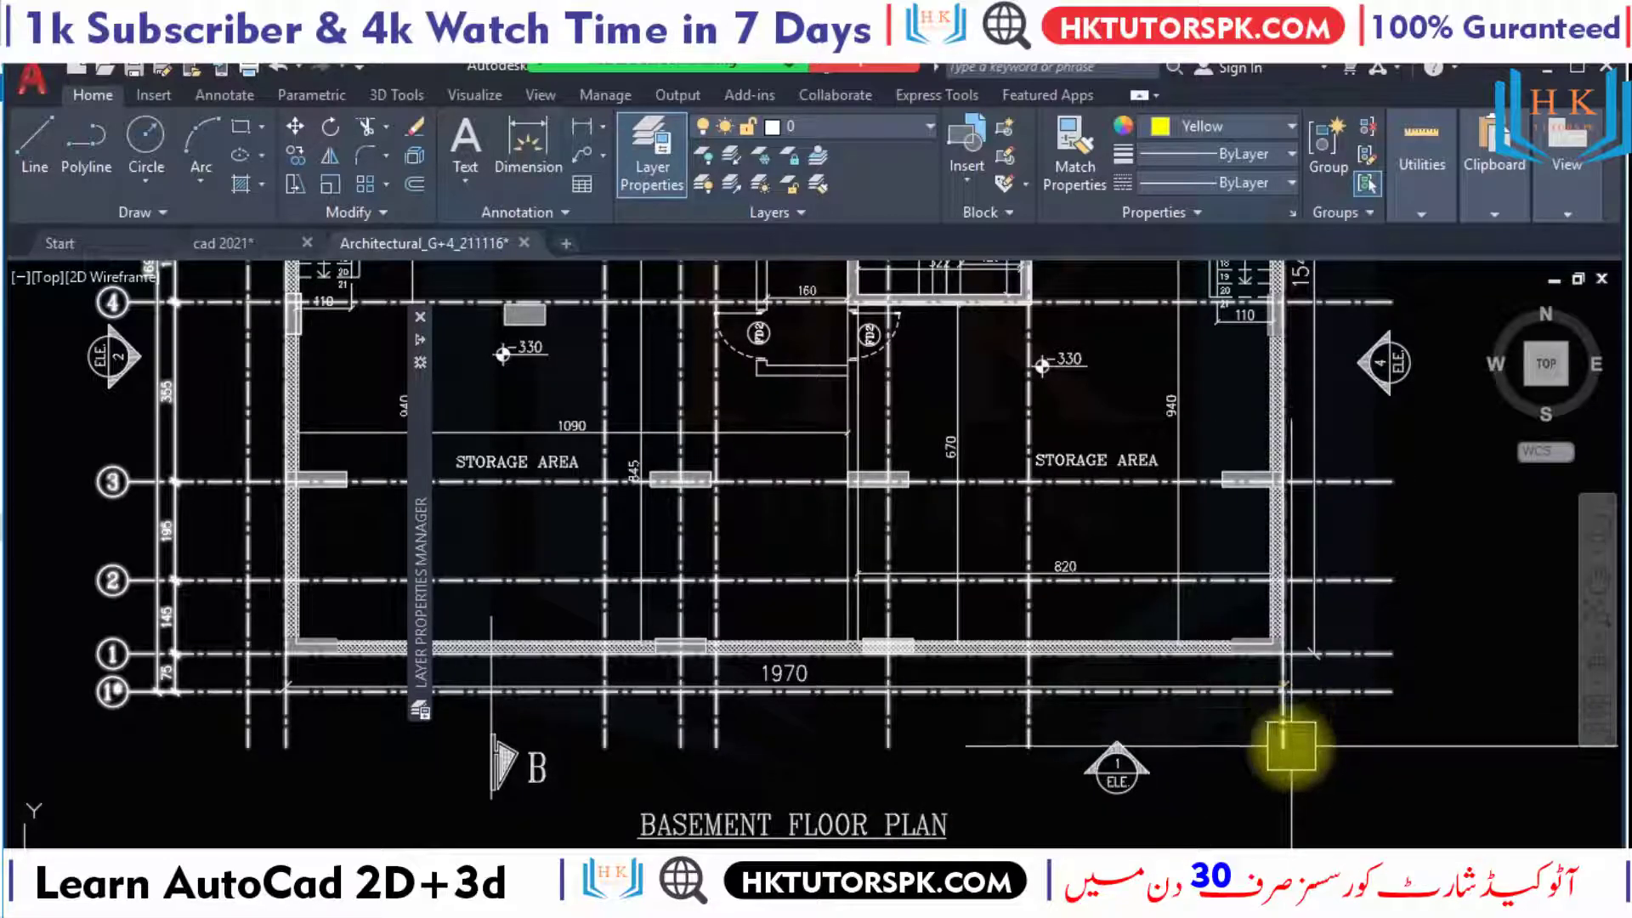
middle_click_drag(1014, 532, 1094, 754)
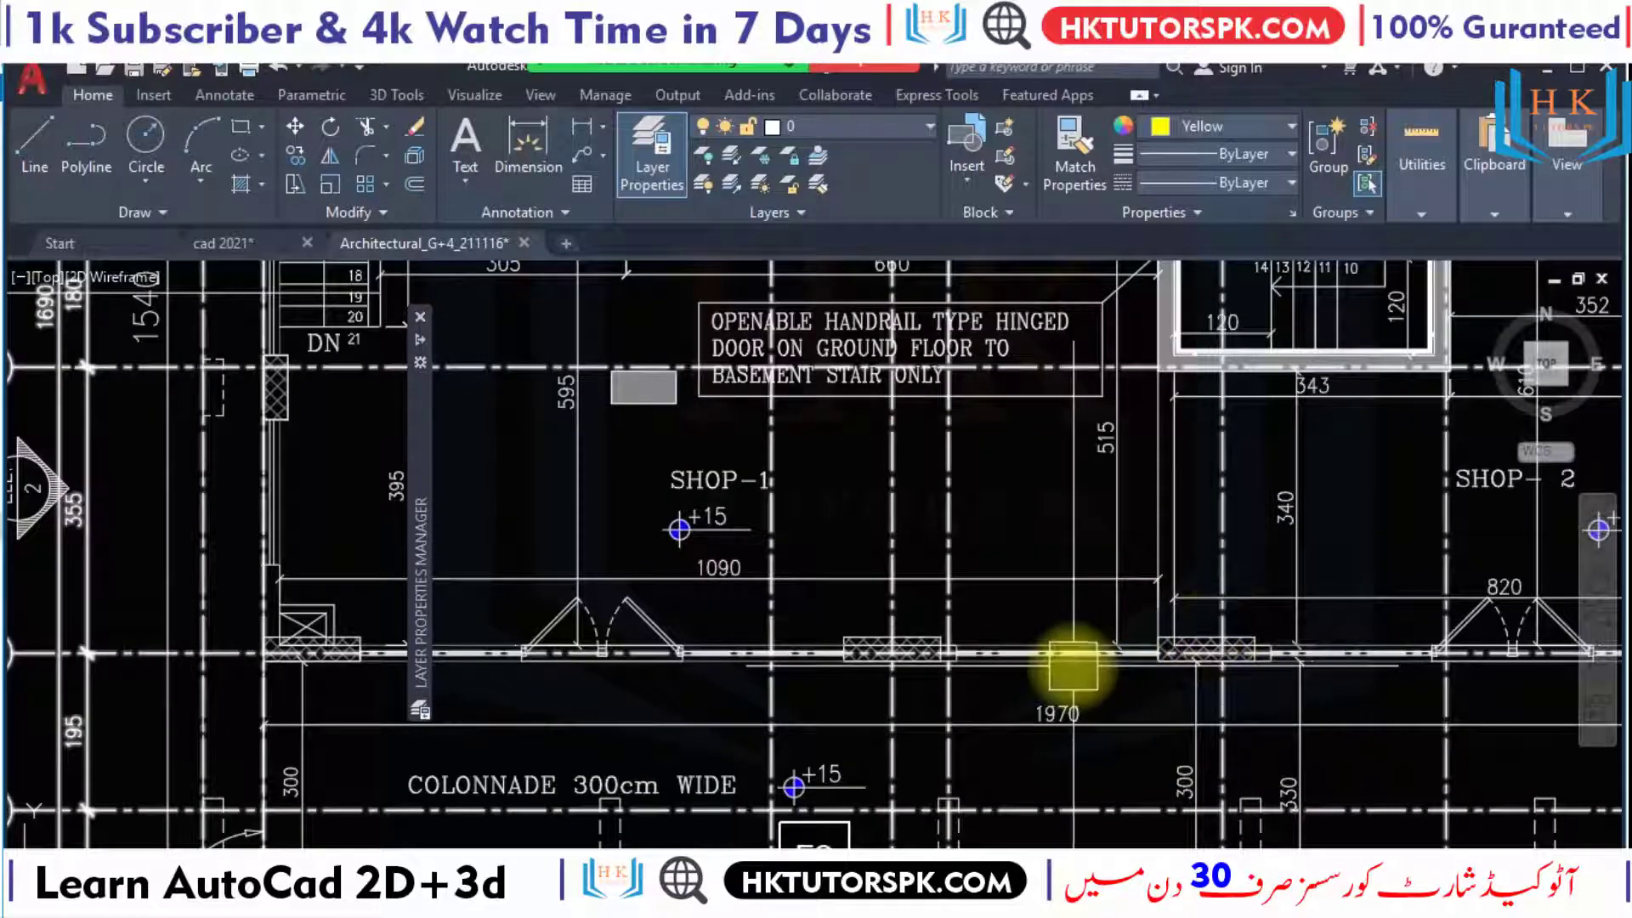
Zoom and pan across the ground-floor plan sheets, then return to the cad 2021 drawing.
scroll(1130, 595, "down", 5)
mouse_move(1158, 572)
middle_mouse_down()
mouse_move(1038, 583)
mouse_move(926, 637)
middle_mouse_up()
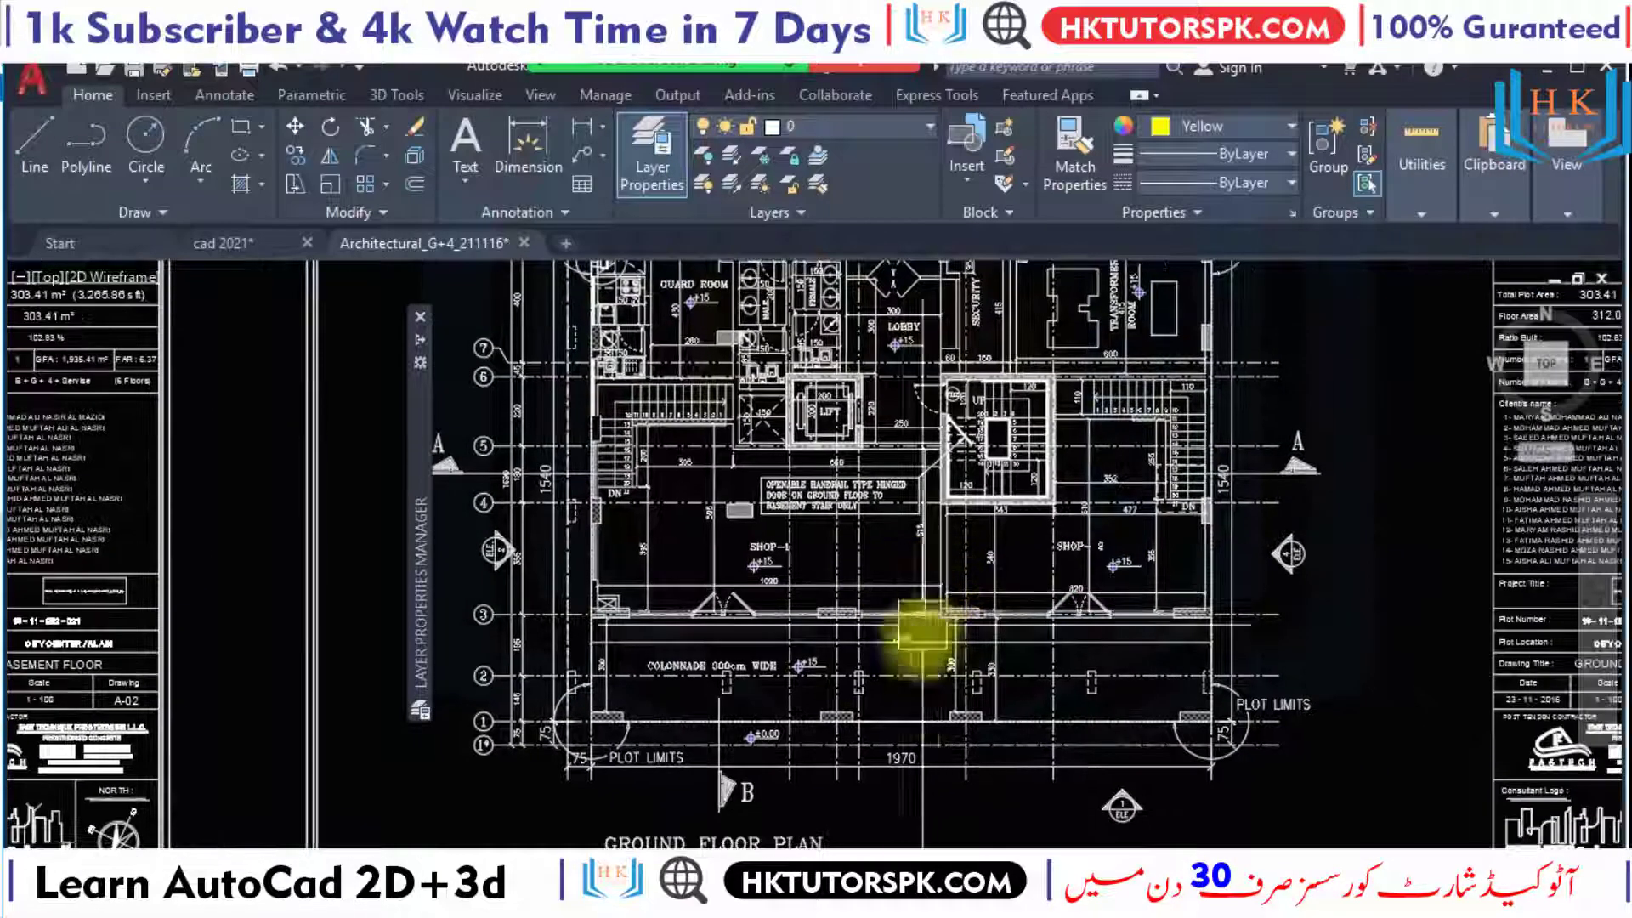
scroll(965, 752, "up", 2)
scroll(1159, 722, "down", 5)
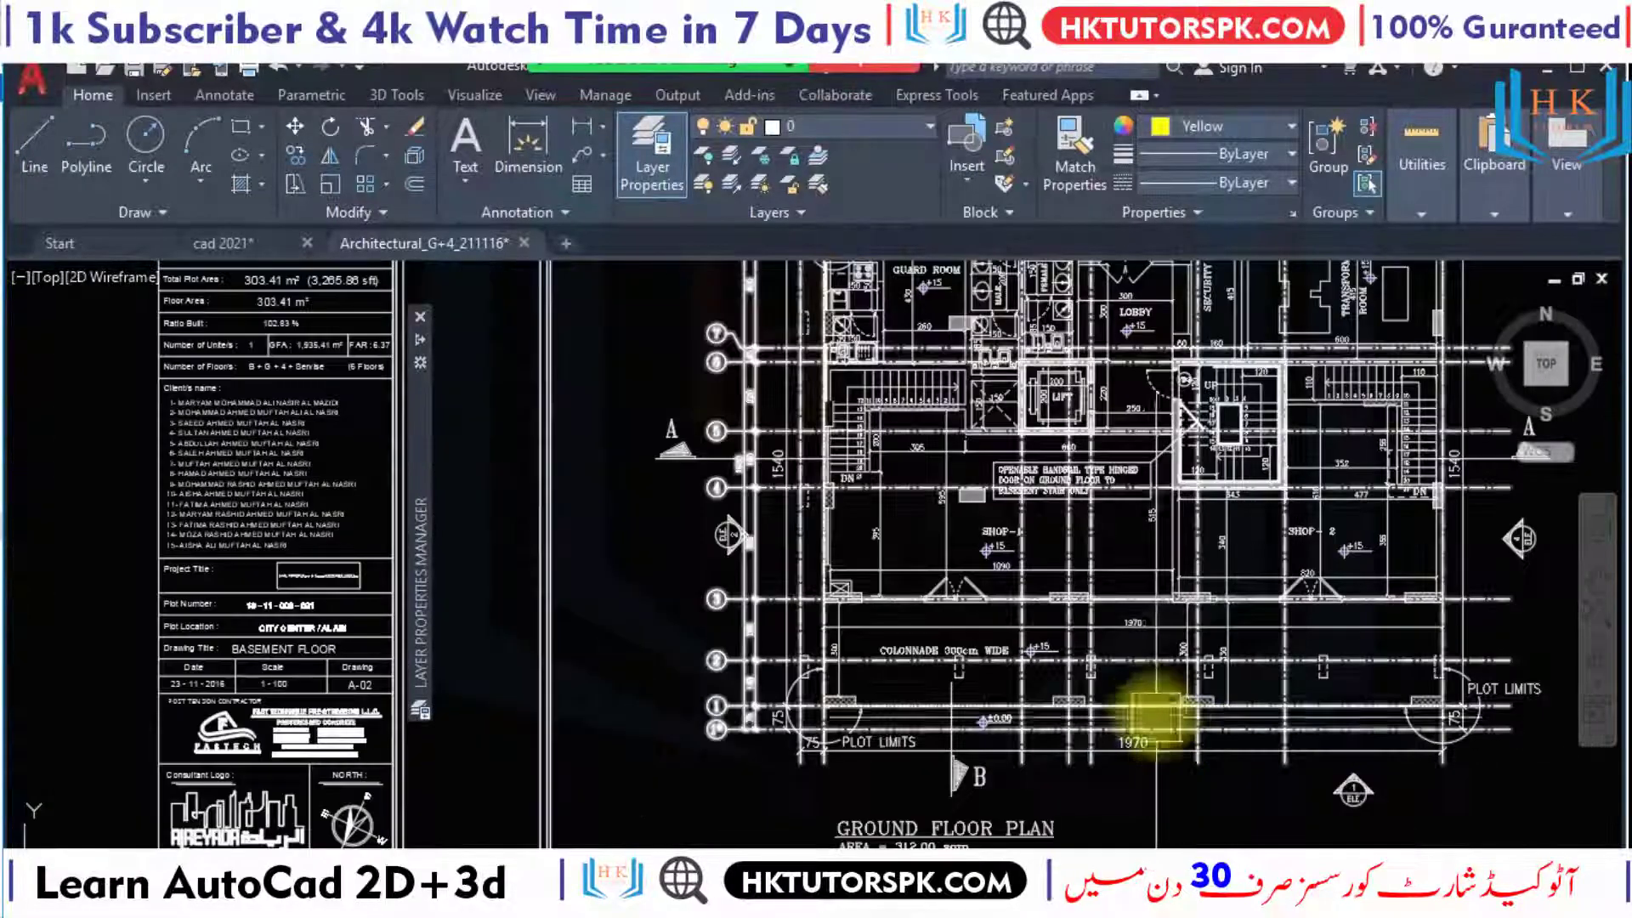
scroll(1166, 685, "down", 3)
mouse_move(1166, 686)
middle_mouse_down()
mouse_move(976, 674)
mouse_move(1152, 663)
middle_mouse_up()
scroll(1156, 638, "up", 5)
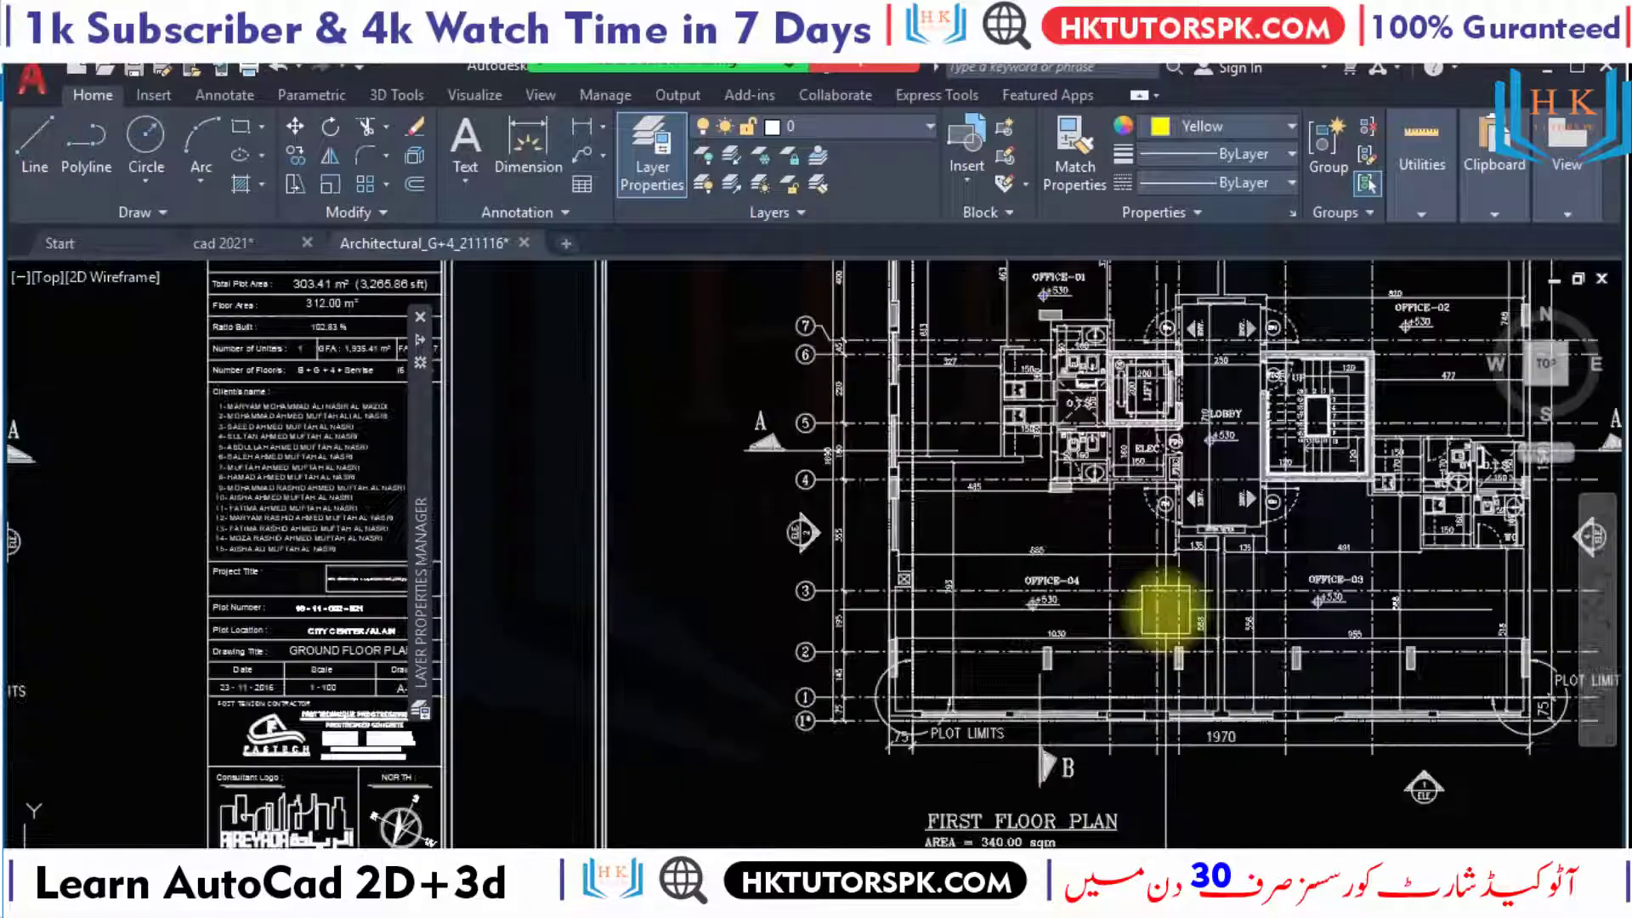
scroll(1163, 613, "up", 2)
scroll(1166, 608, "up", 2)
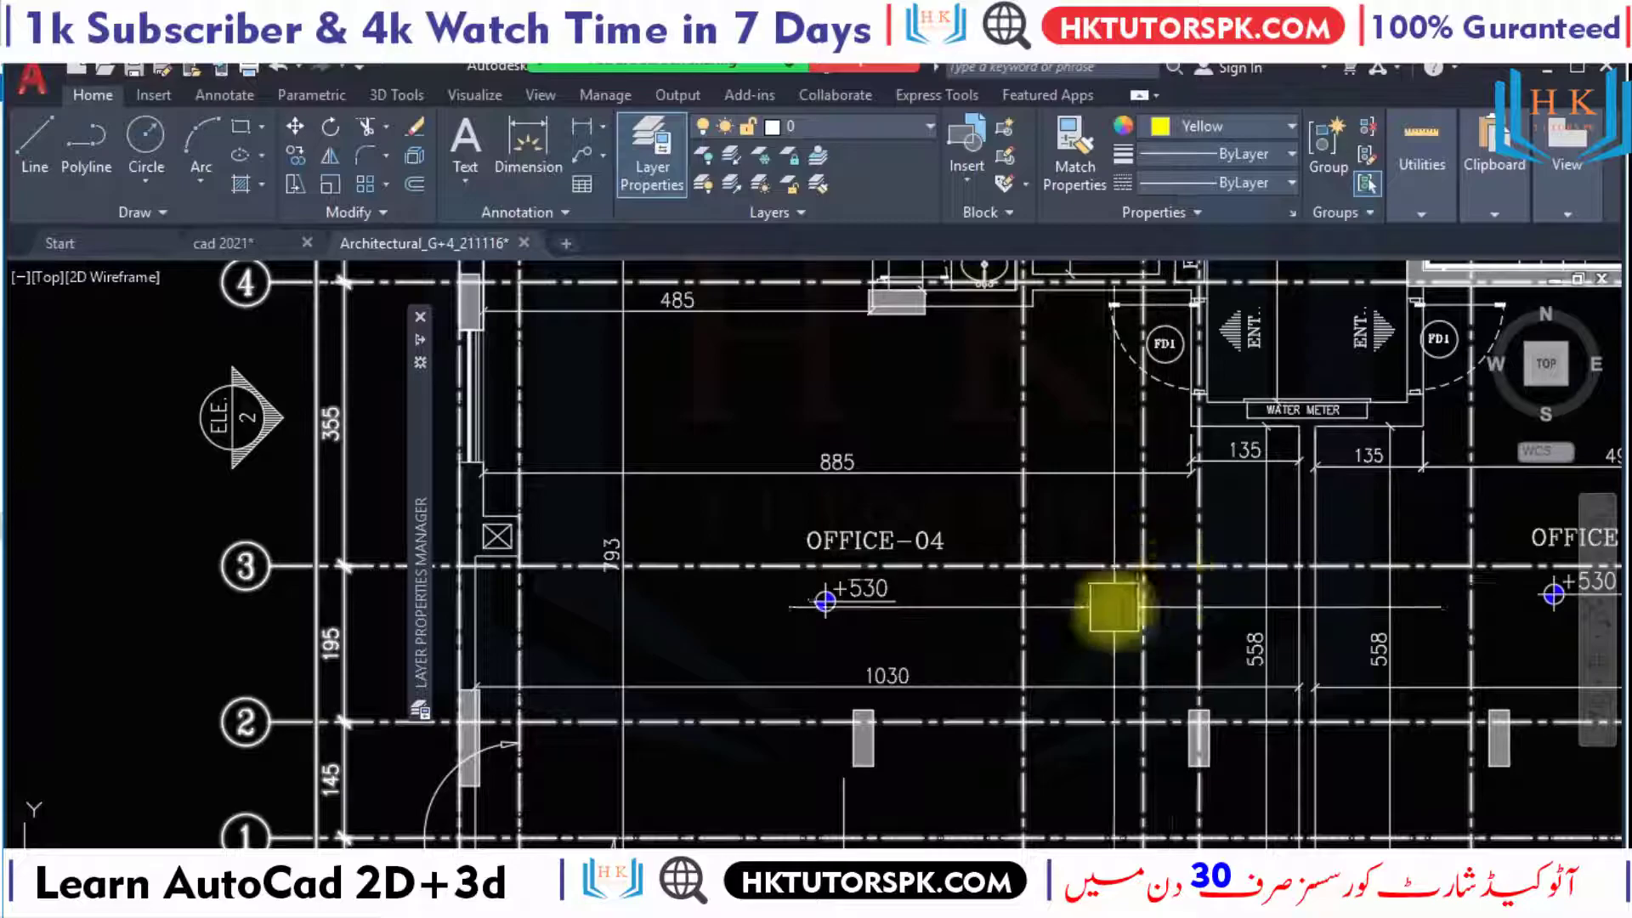
scroll(1126, 627, "down", 2)
scroll(1126, 626, "down", 5)
scroll(940, 677, "down", 3)
scroll(940, 678, "up", 1)
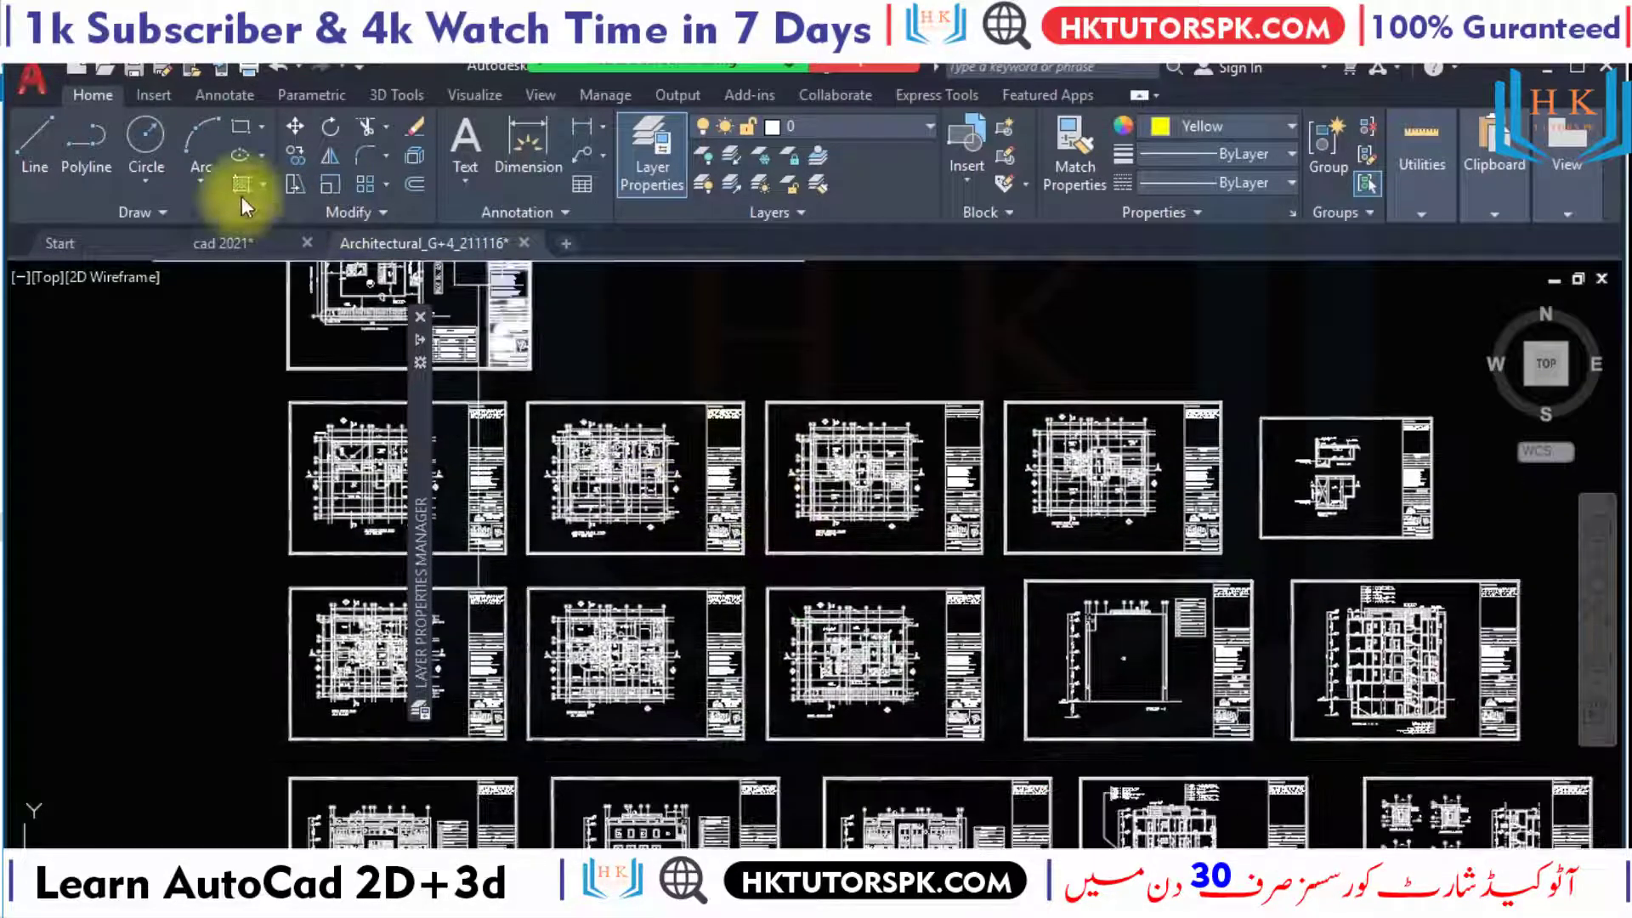
left_click(238, 241)
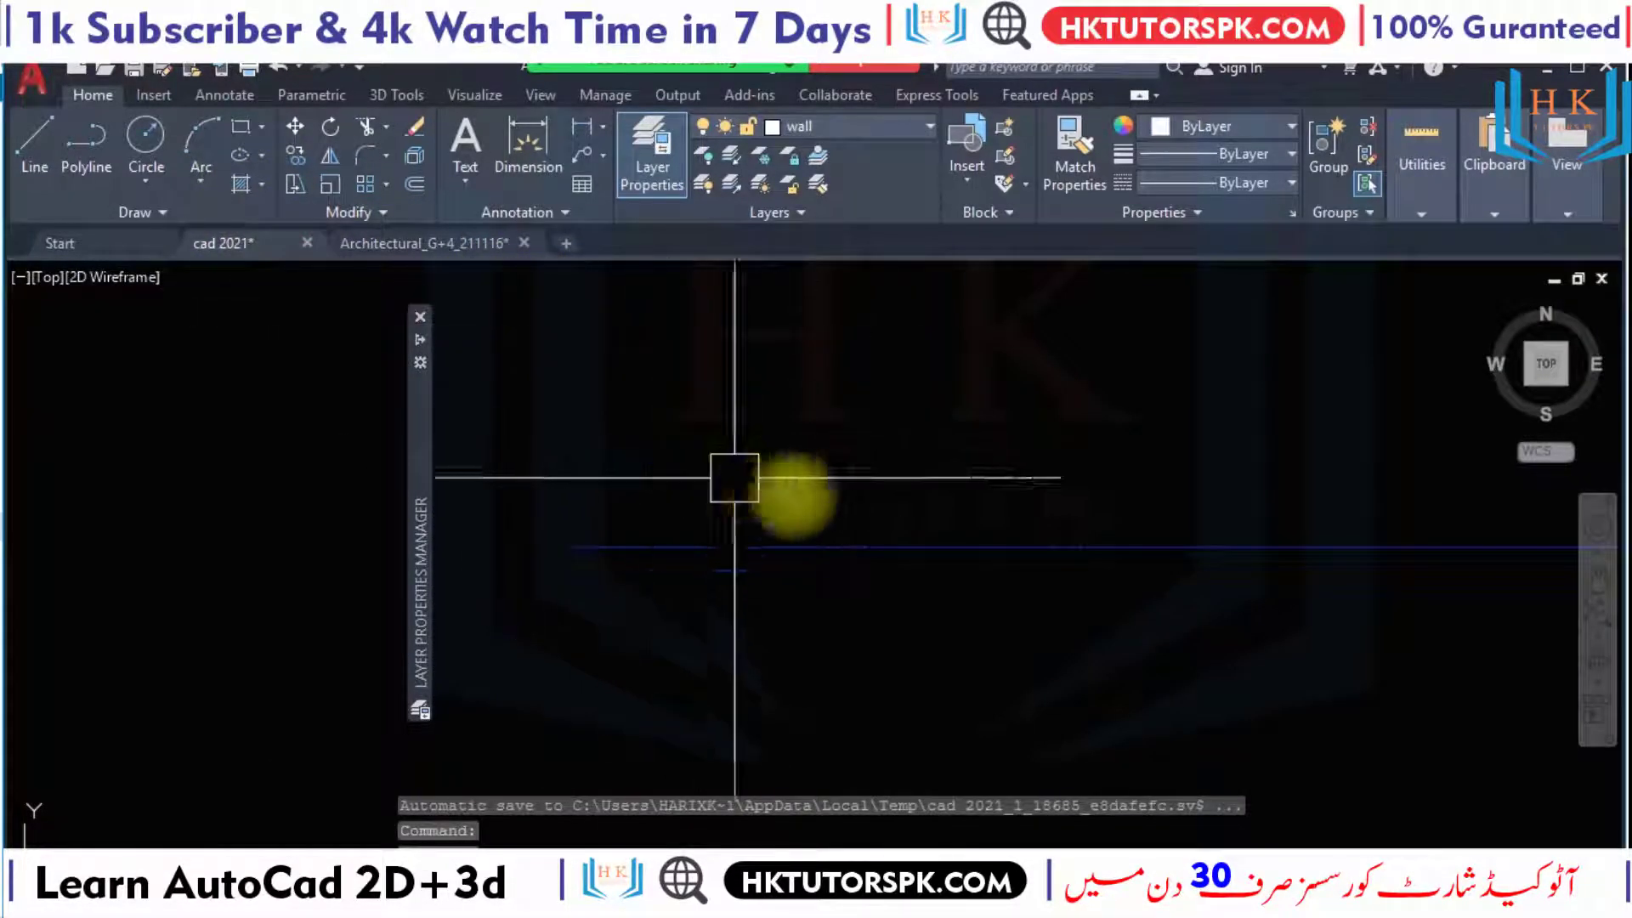
Confirm the horizontal line above the plans sits on layer TB_TEXT1, then deselect it.
left_click(1074, 572)
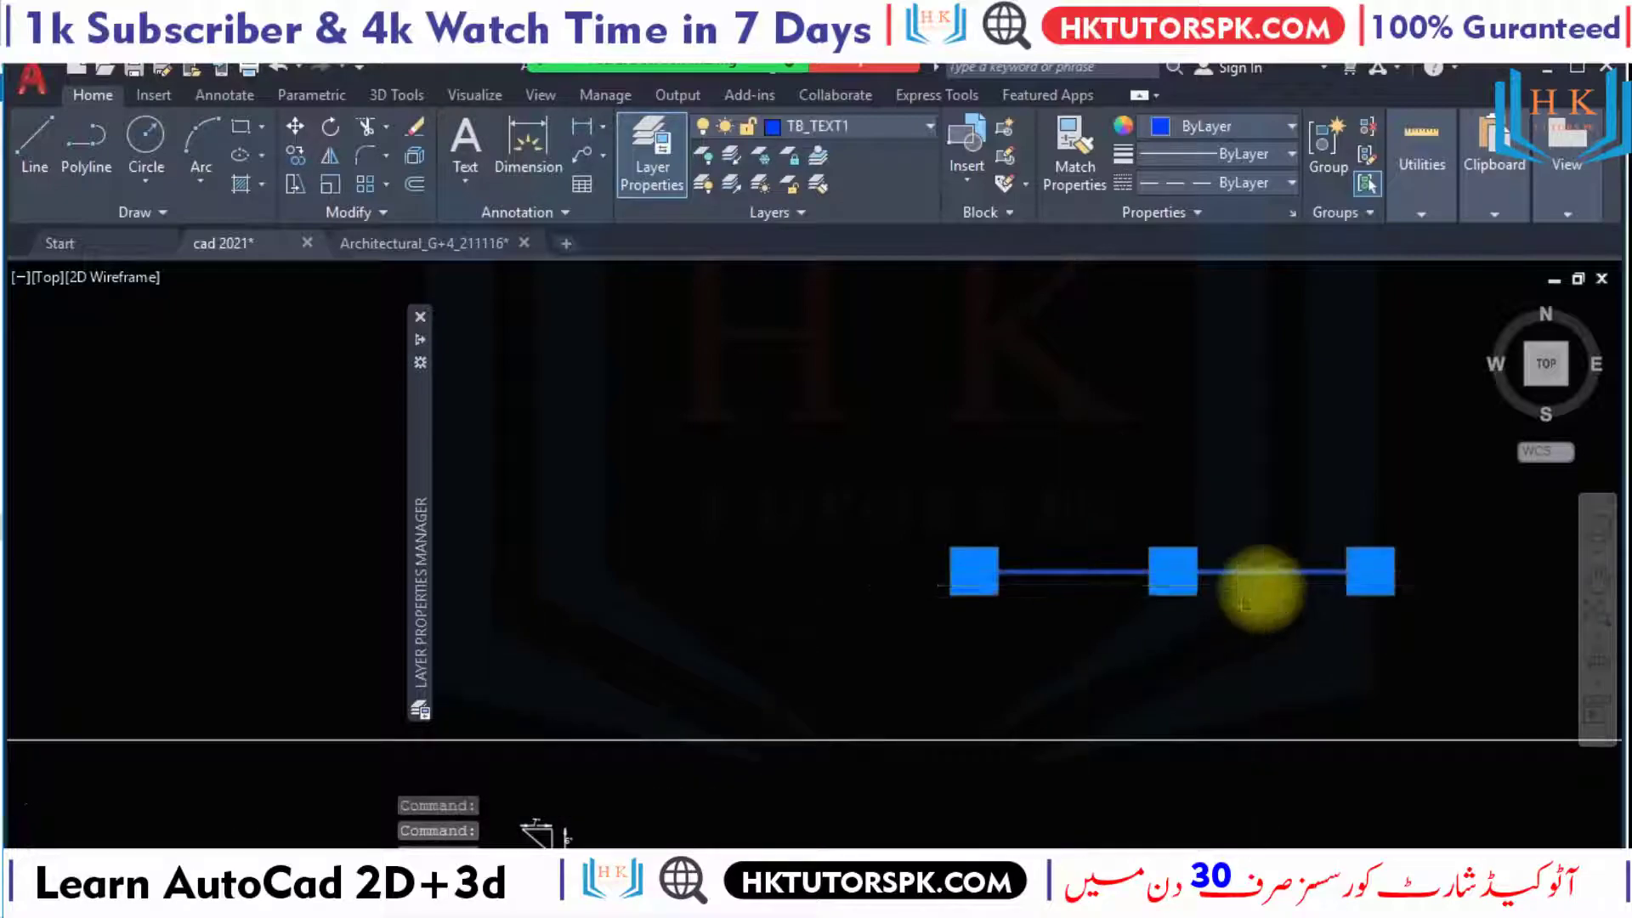
scroll(1241, 595, "down", 3)
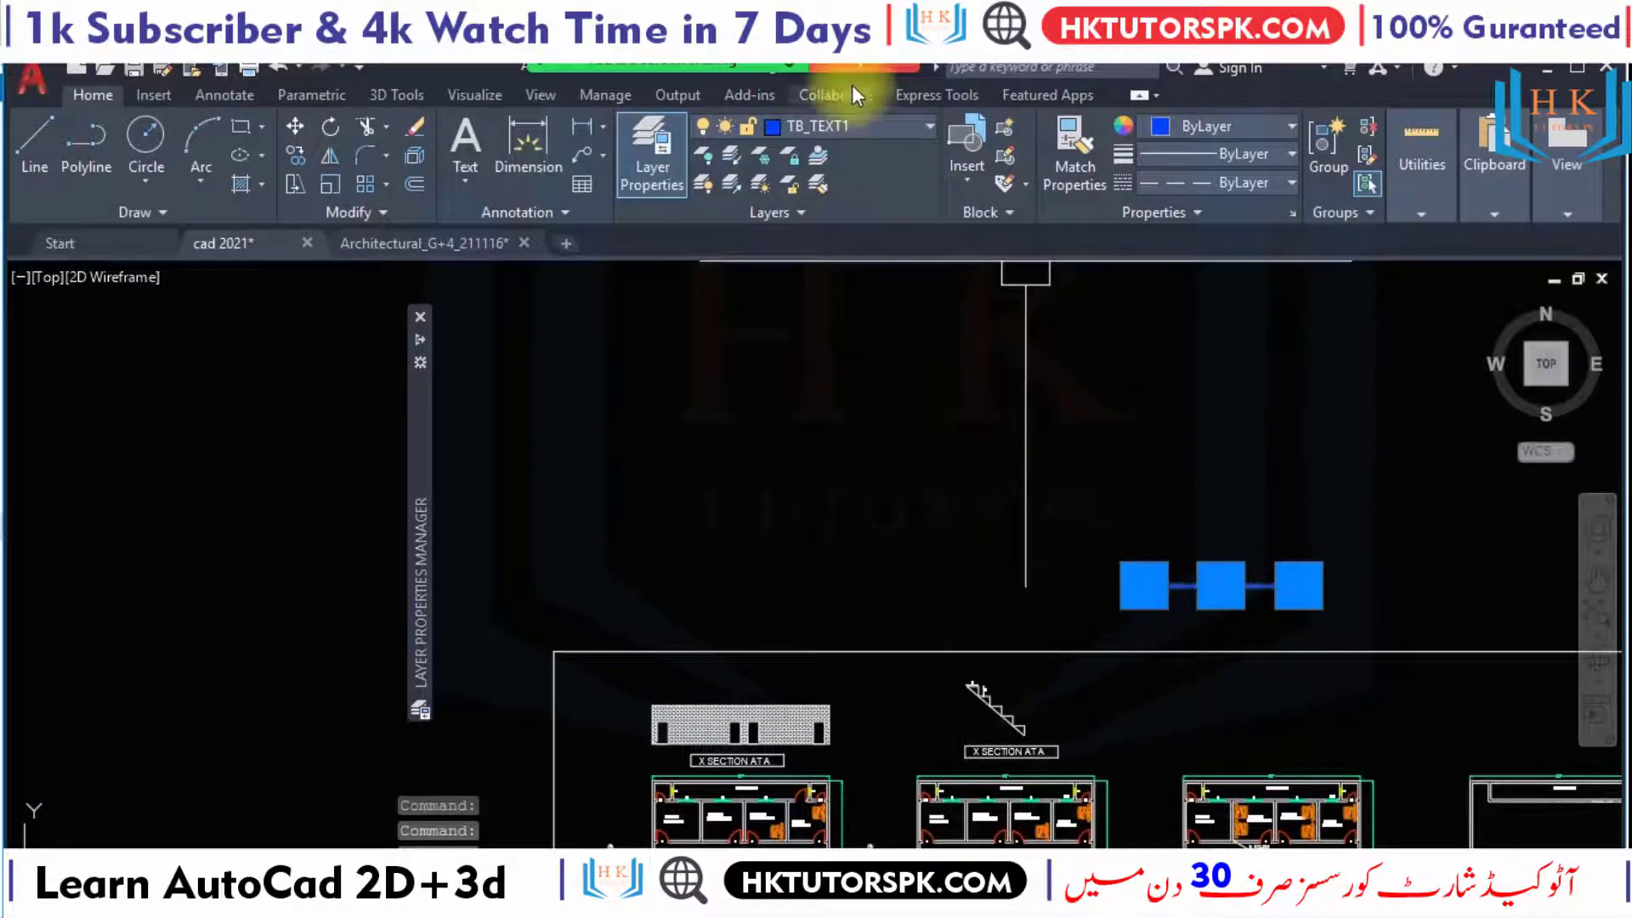
left_click(864, 129)
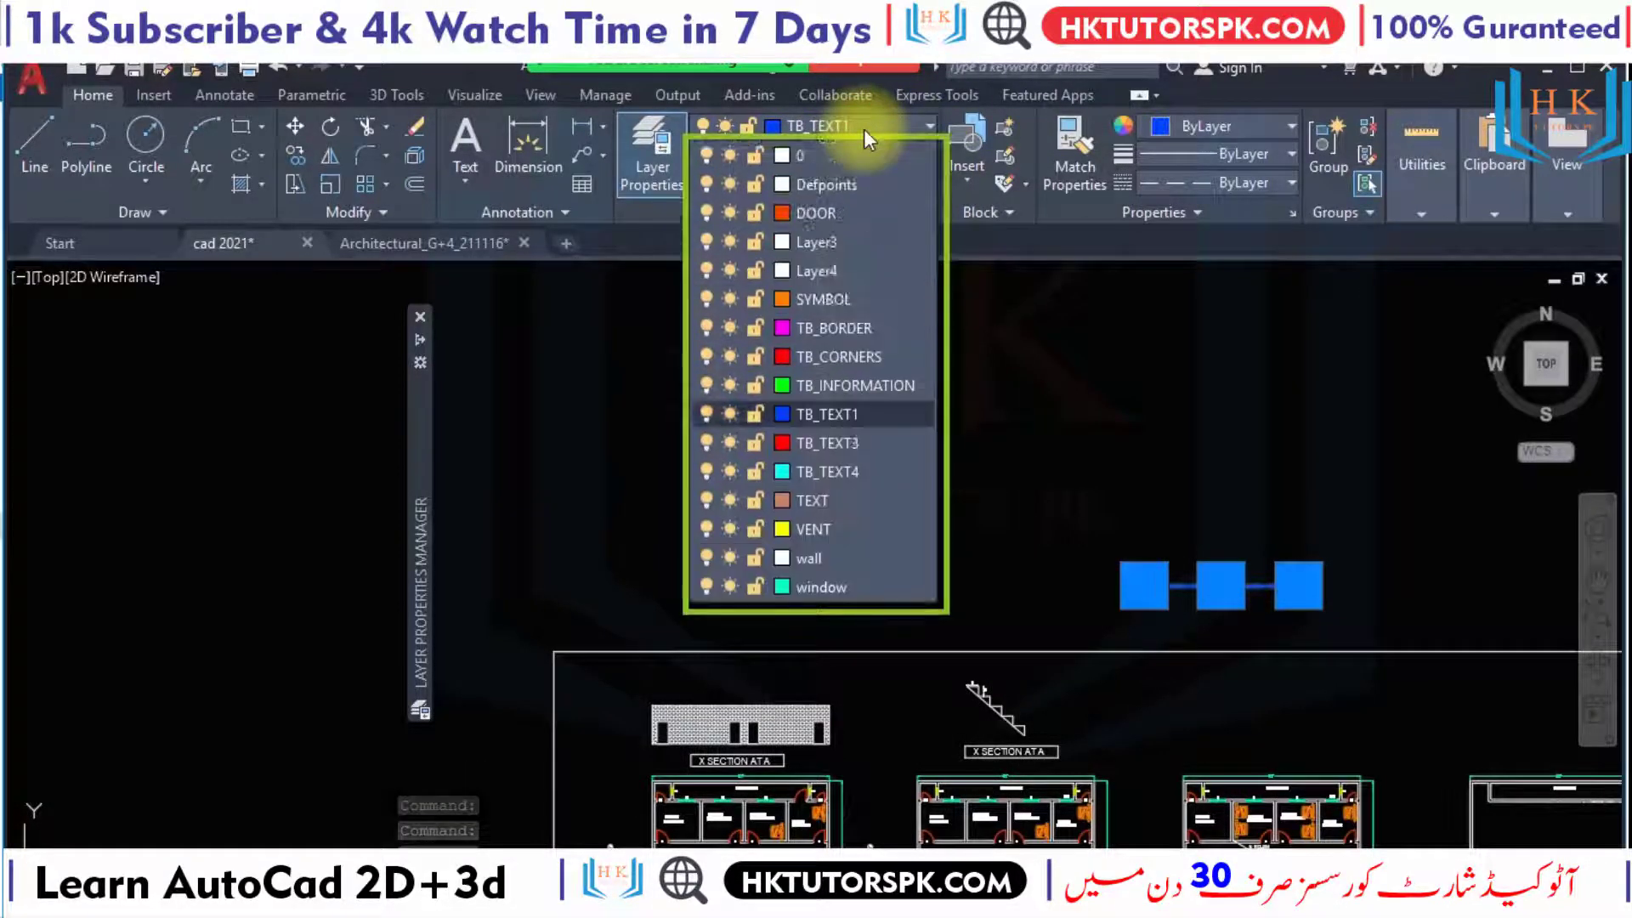
left_click(864, 129)
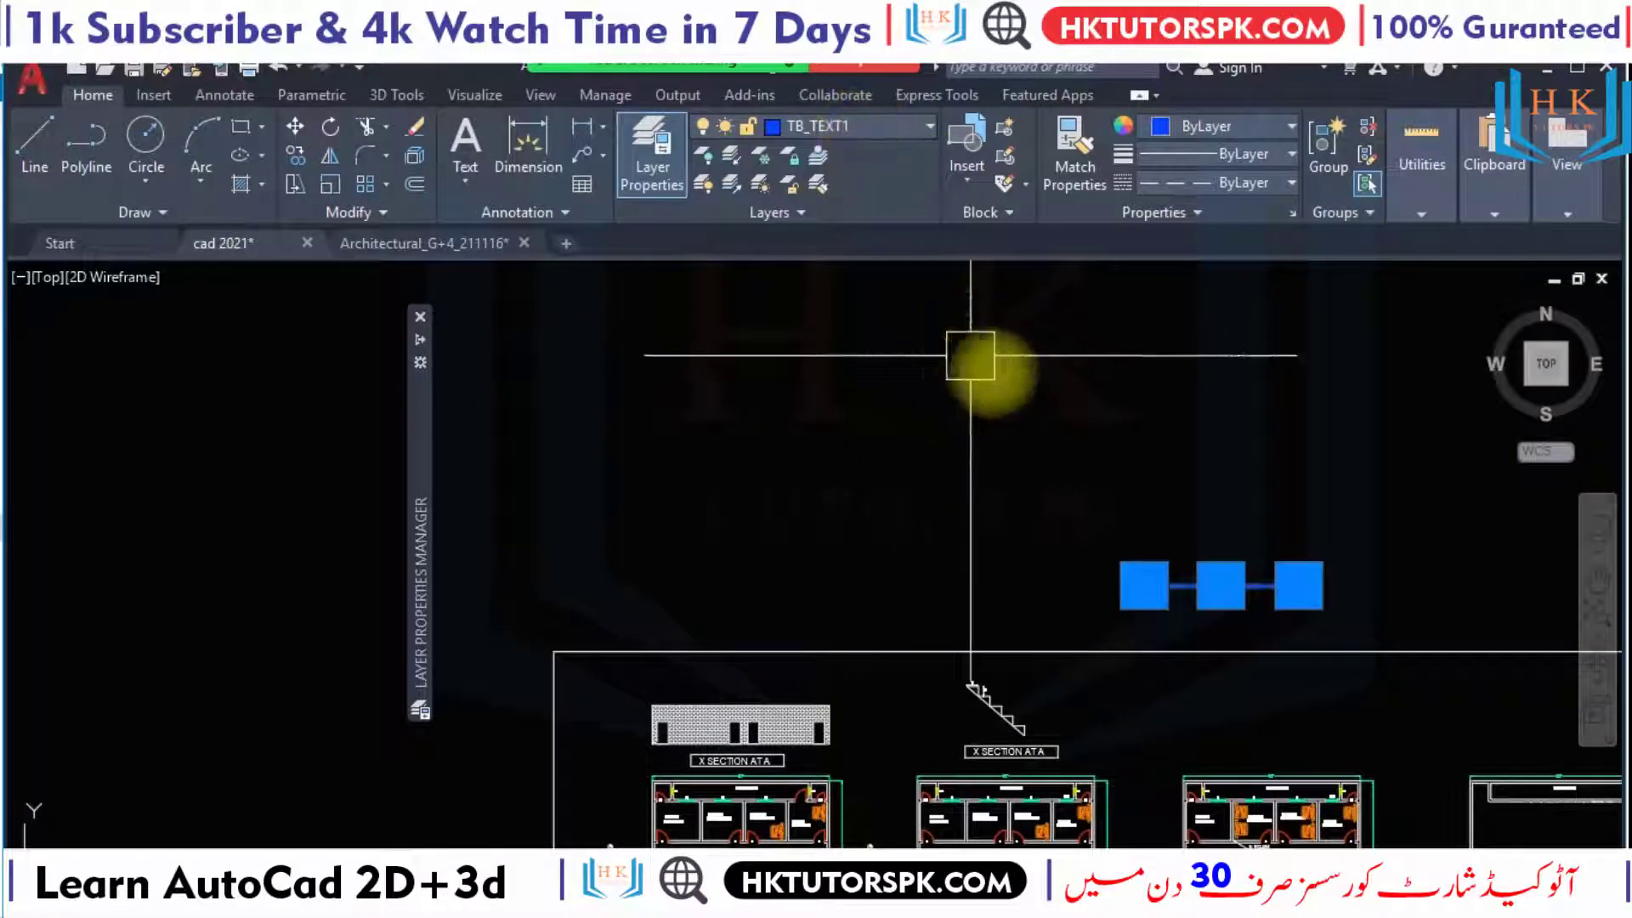
key("Escape")
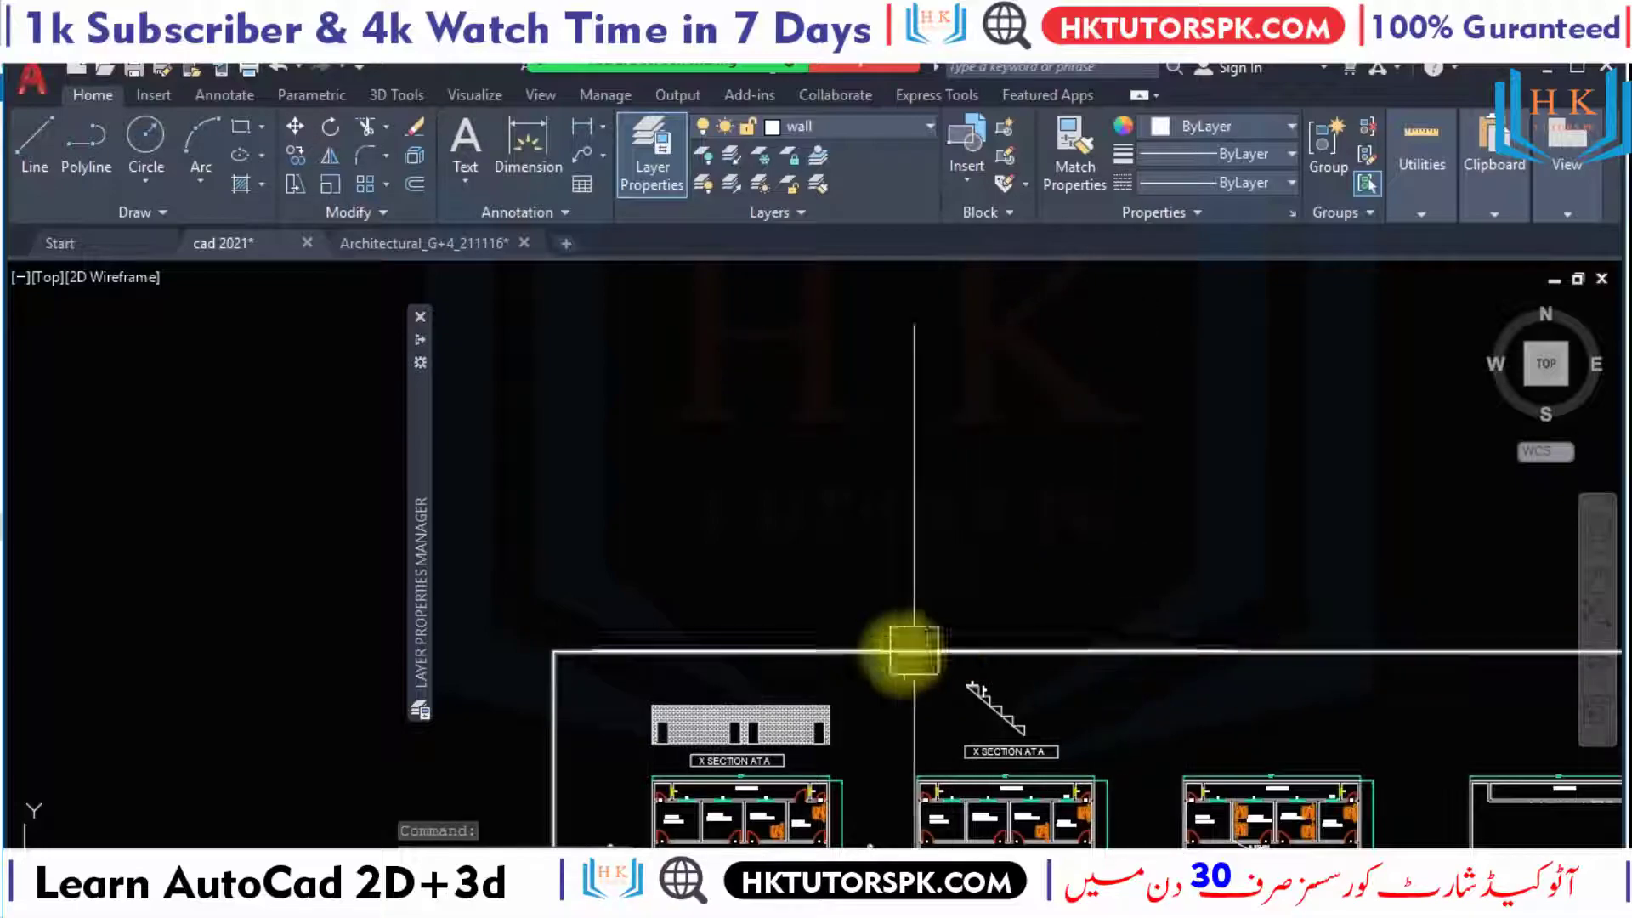
Frame all four floor plans and the title block inside the sheet border, then switch to the command slides.
scroll(892, 620, "down", 1)
scroll(723, 484, "down", 2)
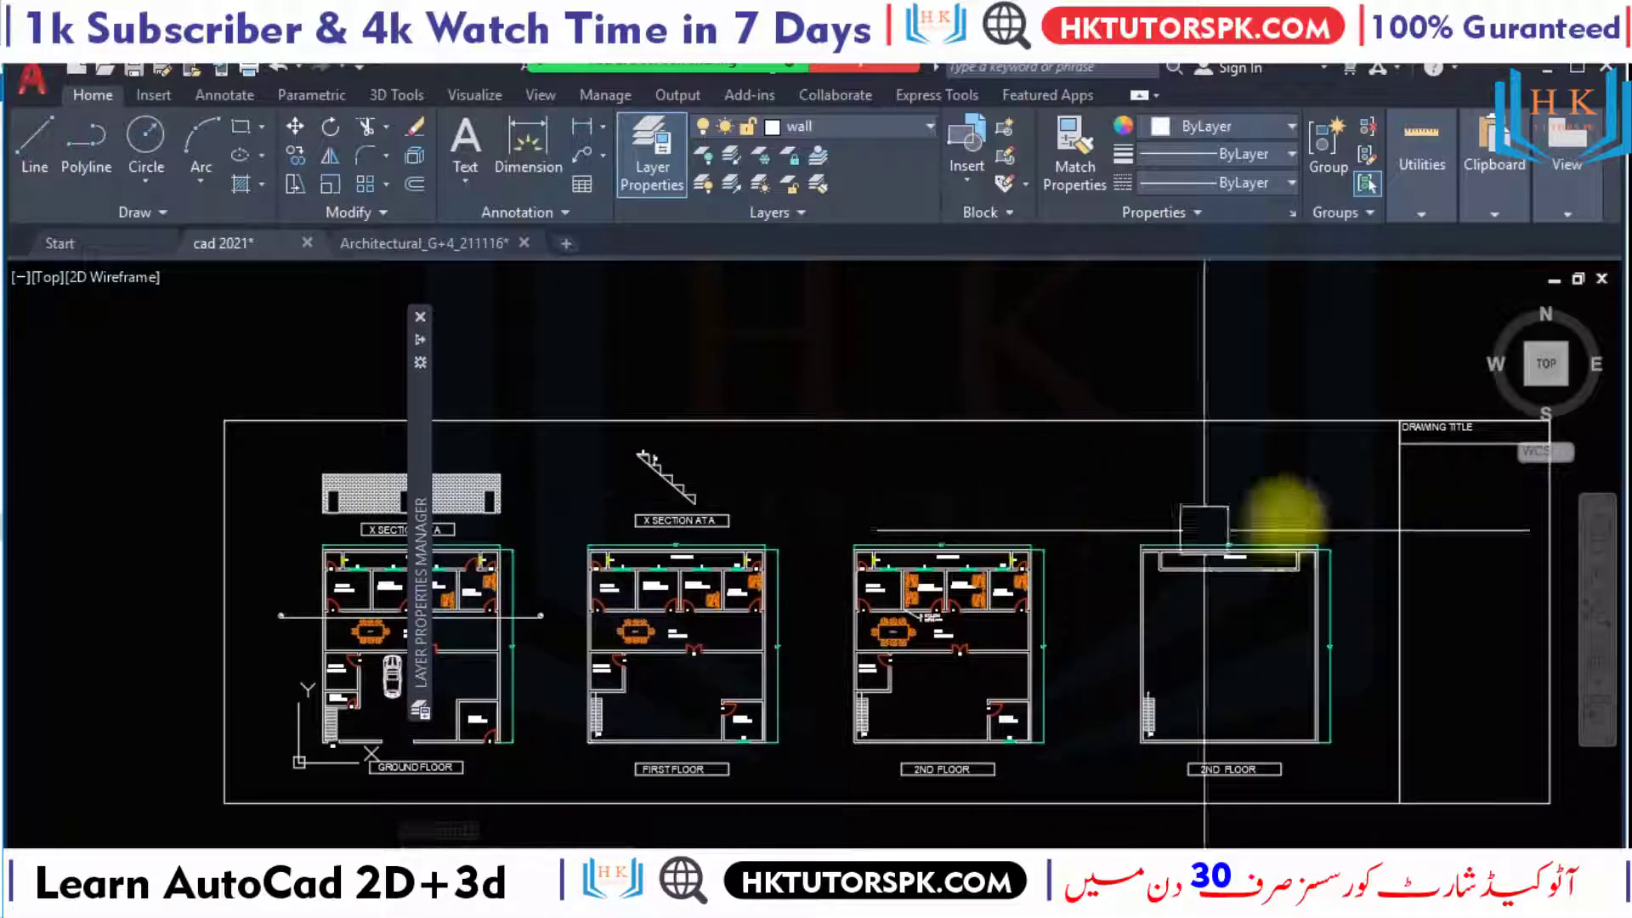
scroll(841, 680, "up", 2)
scroll(819, 674, "up", 1)
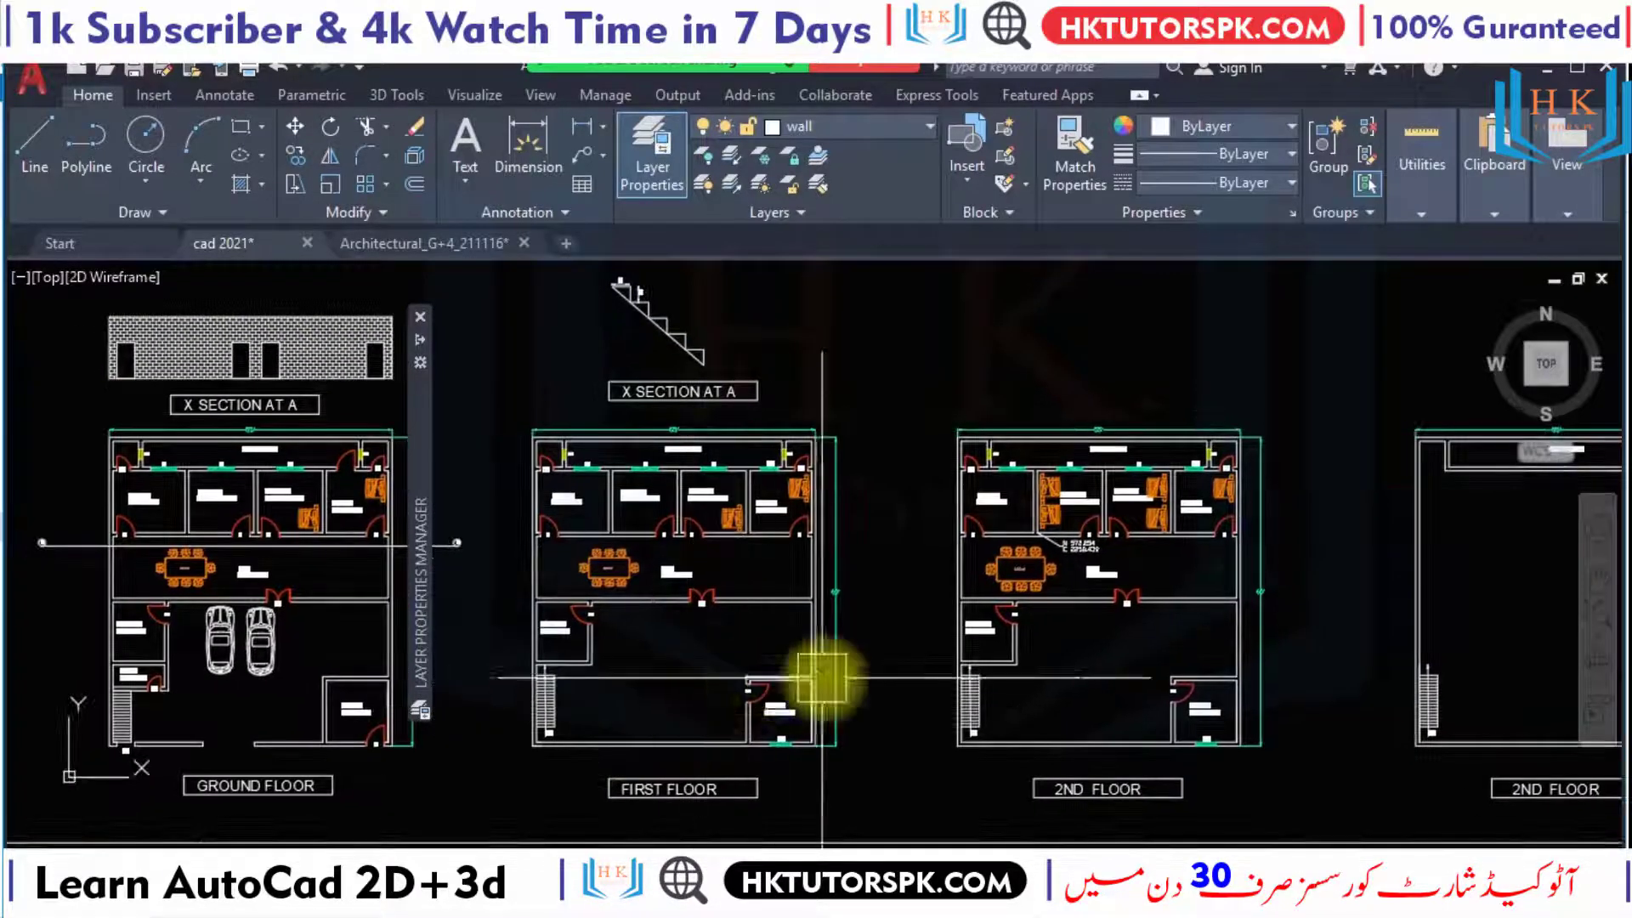
scroll(710, 710, "down", 1)
middle_click_drag(450, 629, 674, 692)
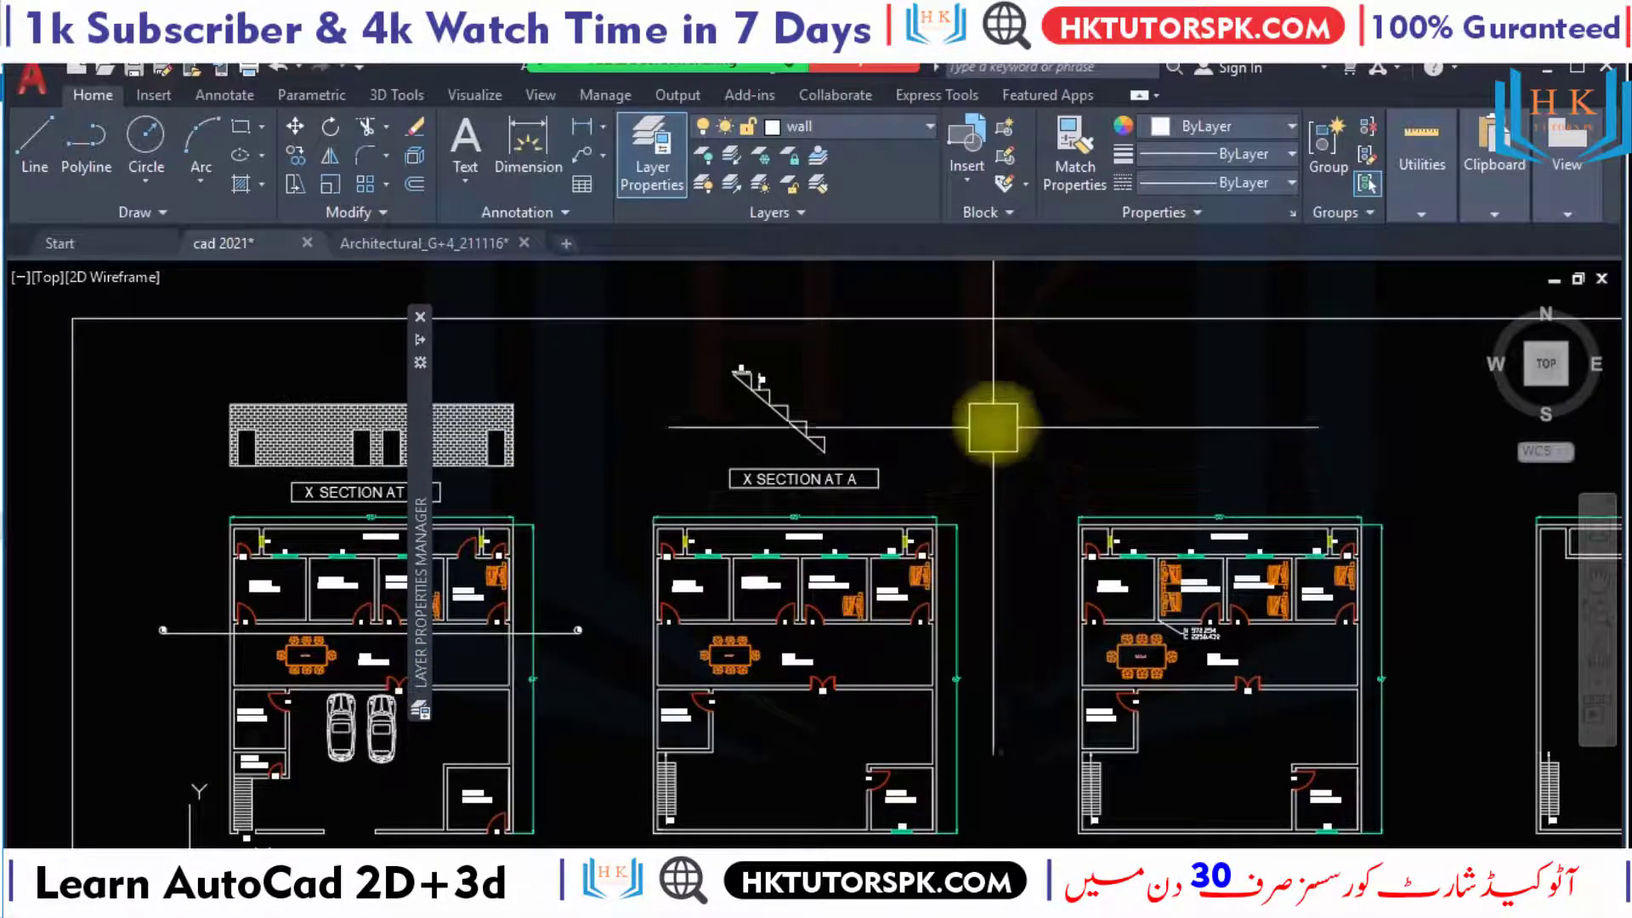
mouse_move(1120, 458)
middle_mouse_down()
mouse_move(1071, 461)
mouse_move(969, 416)
middle_mouse_up()
scroll(969, 416, "down", 3)
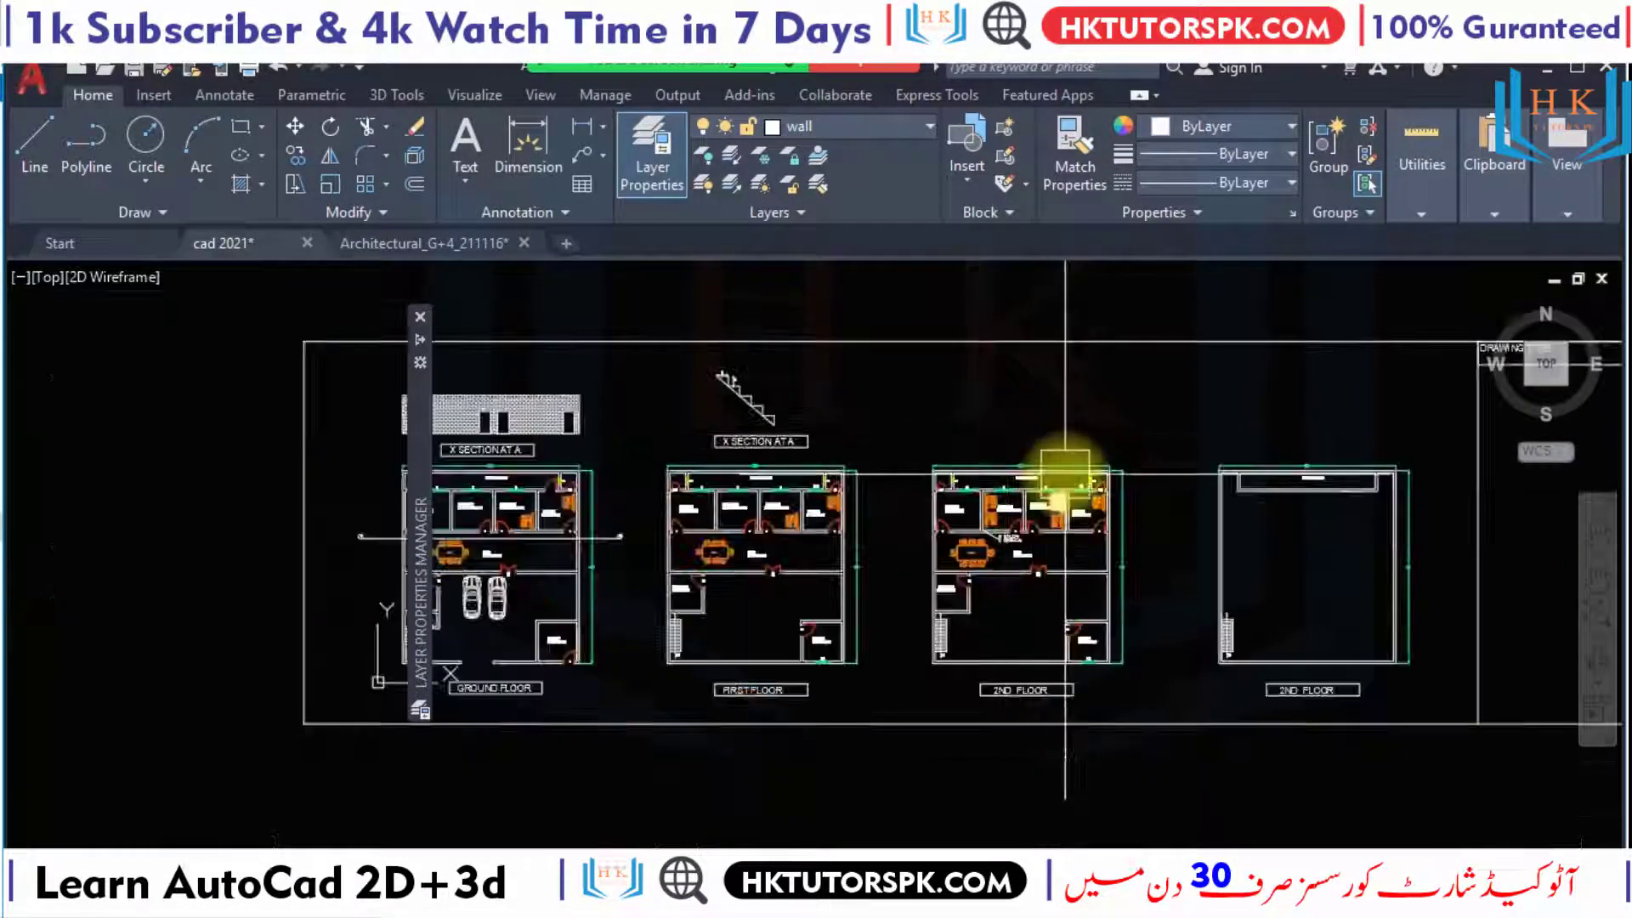
middle_click_drag(1064, 473, 845, 521)
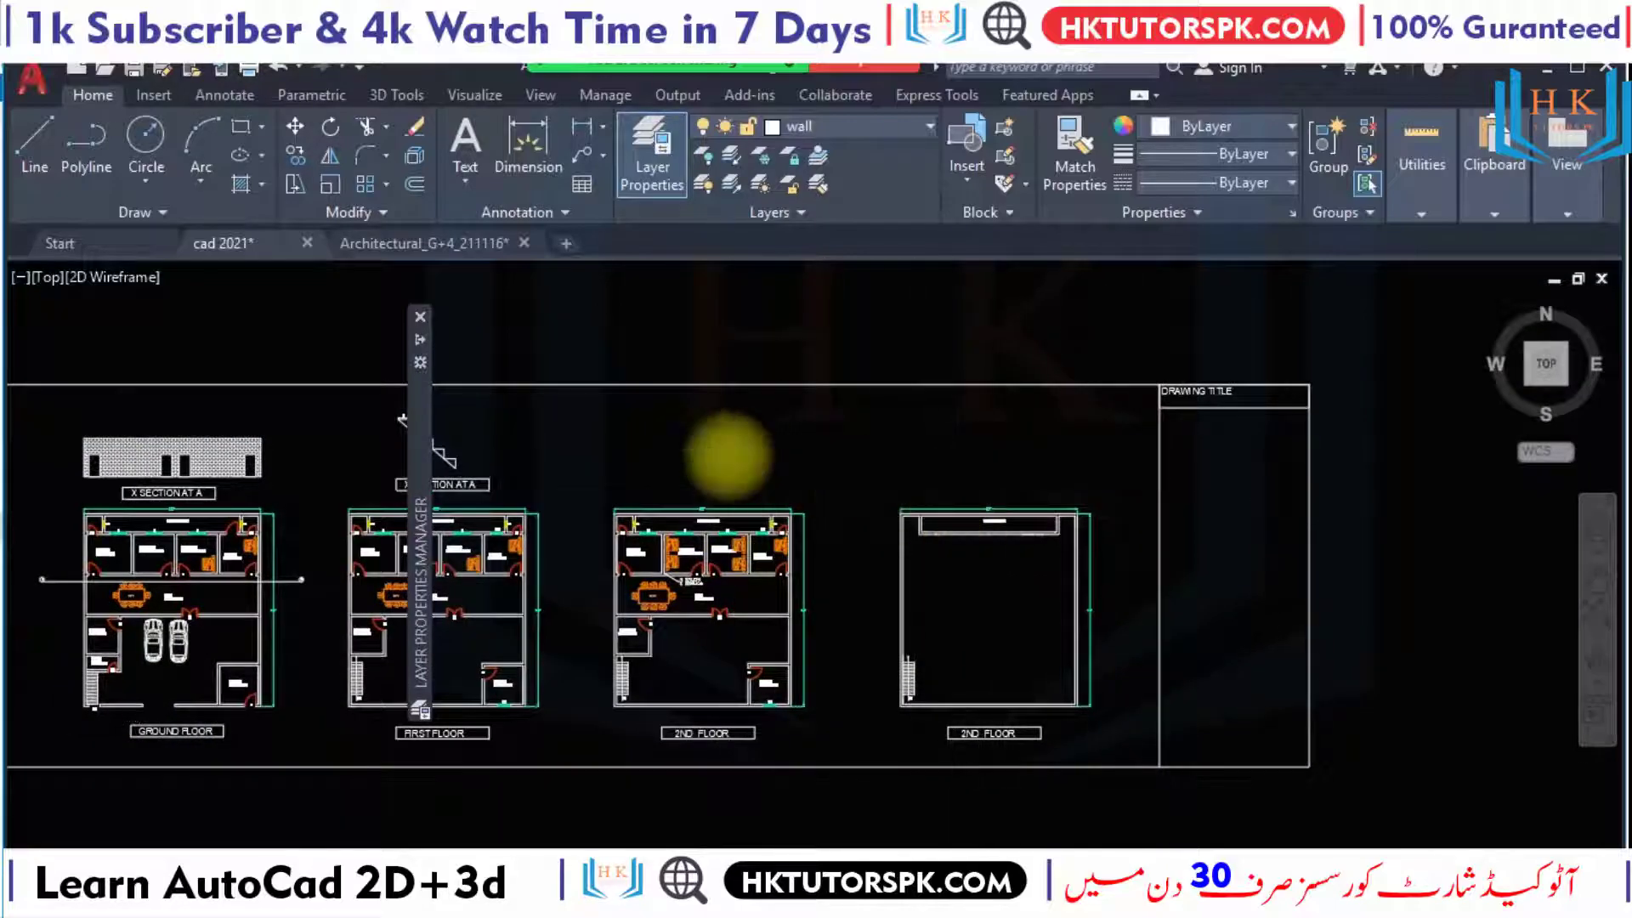
scroll(706, 446, "up", 2)
key("alt+Tab")
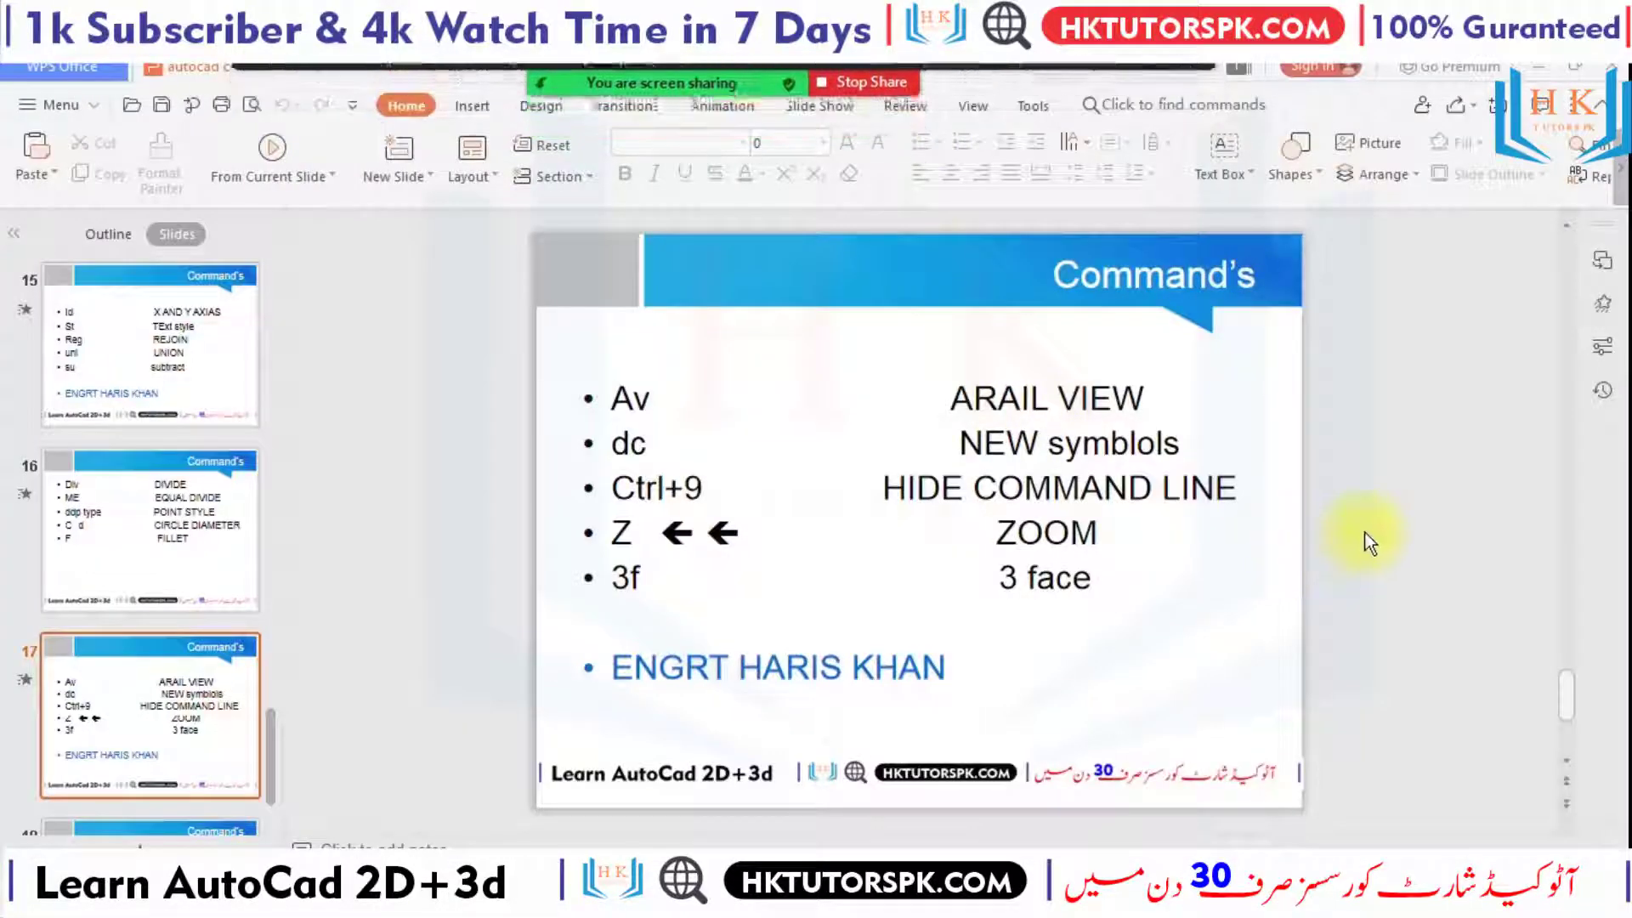
Review the WPS command slides from 17 to 18 and back to 16, then return to AutoCAD.
scroll(1366, 540, "down", 1)
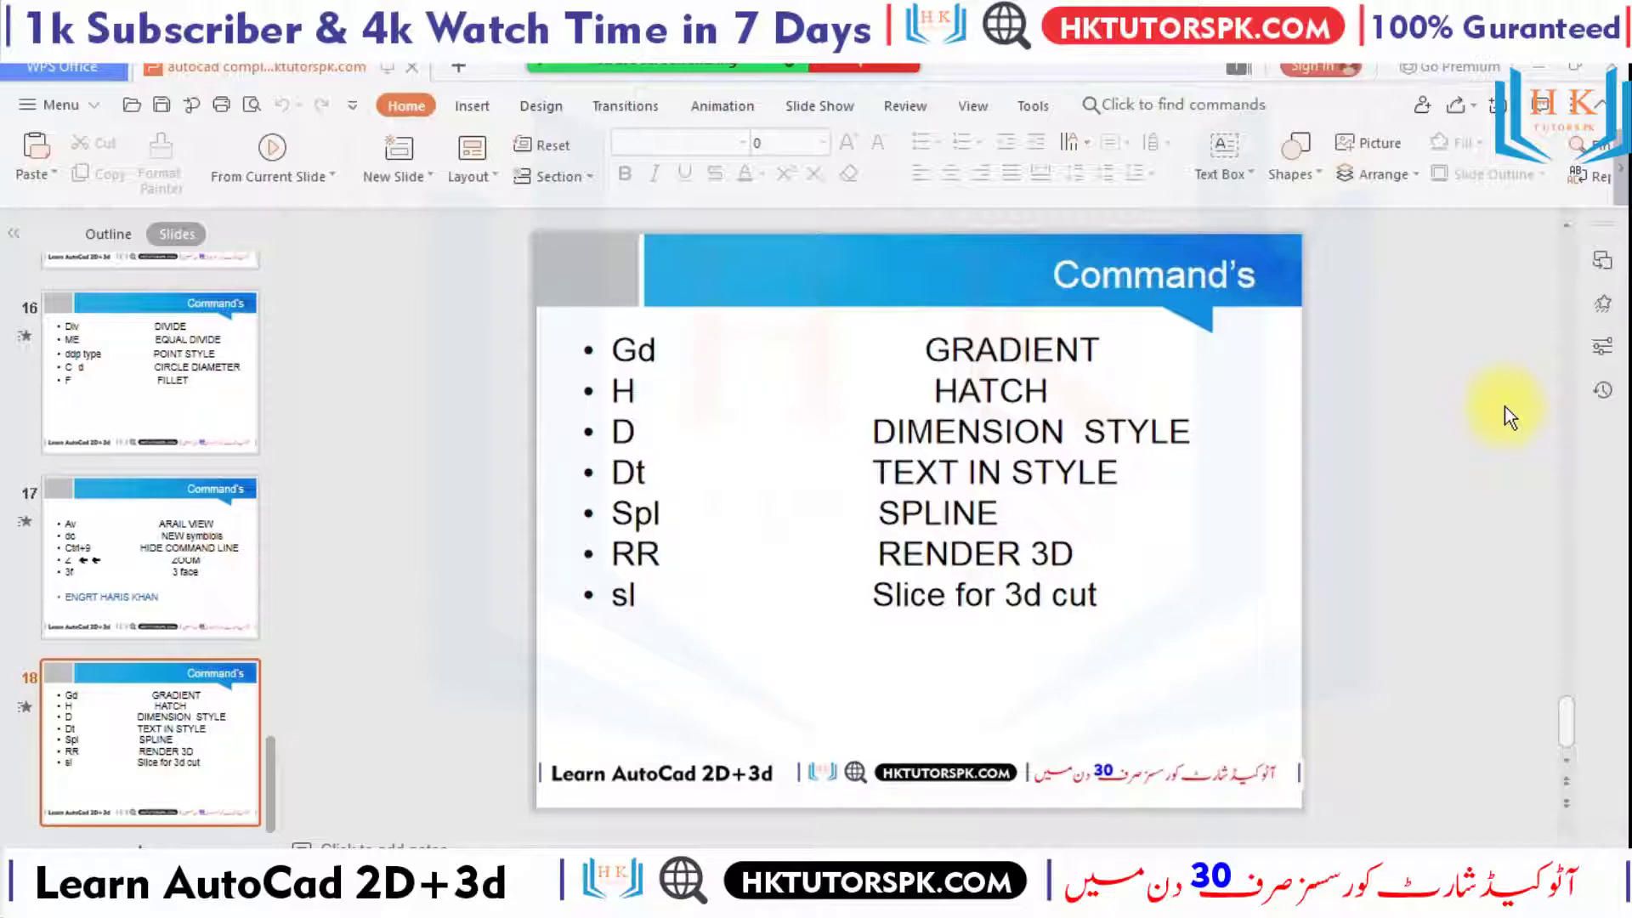
scroll(1505, 410, "up", 1)
scroll(1505, 409, "up", 1)
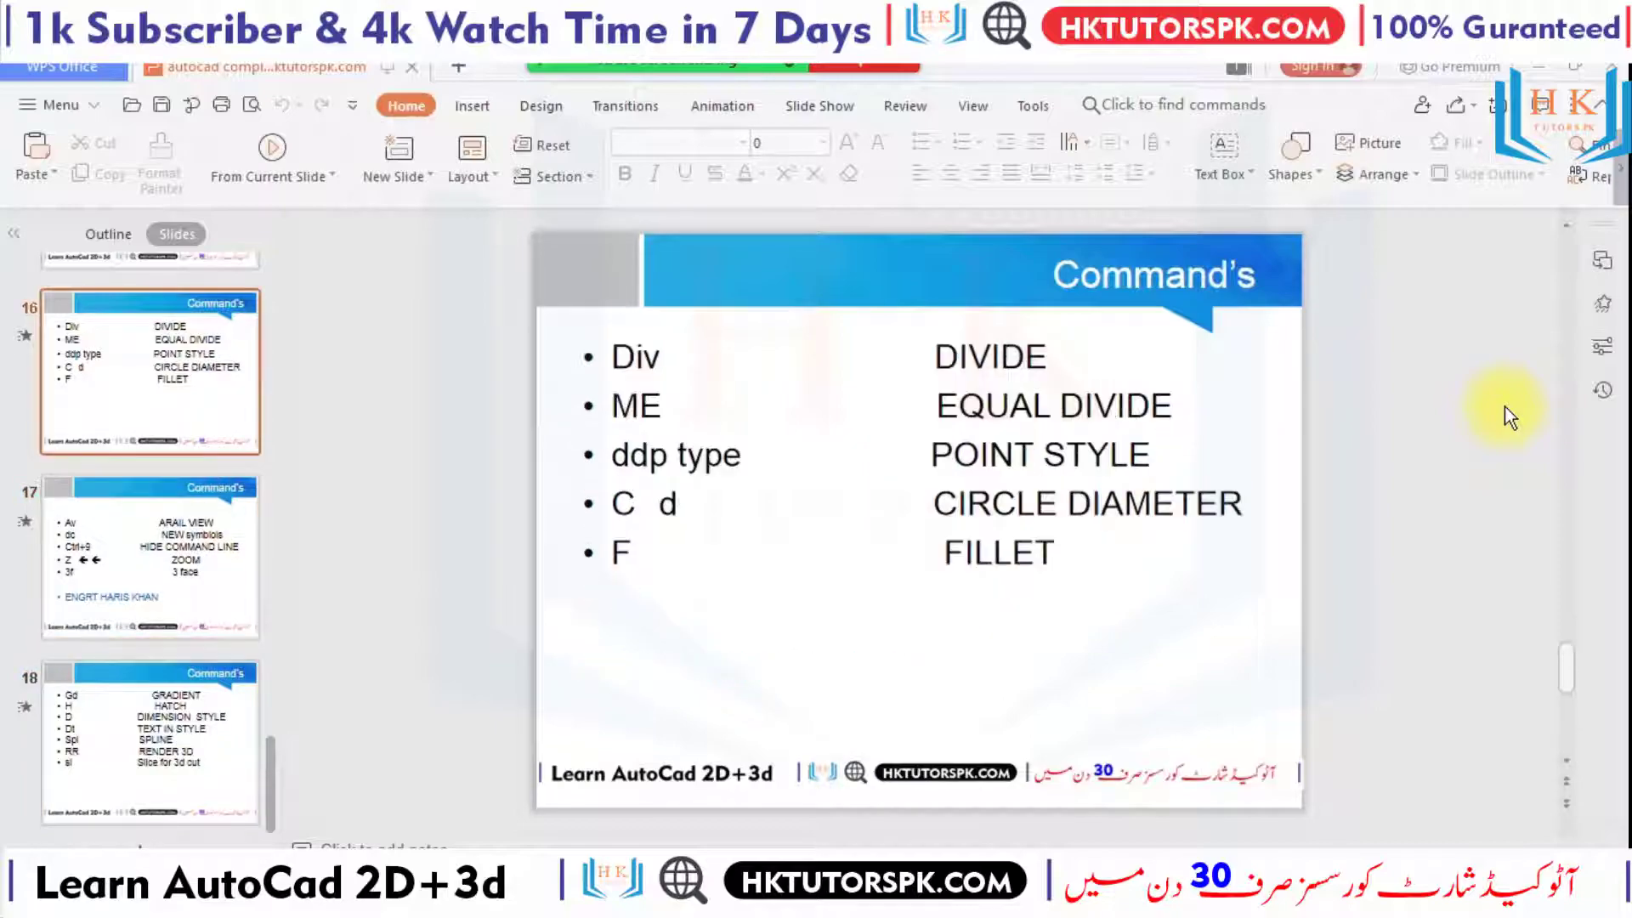
left_click(1548, 68)
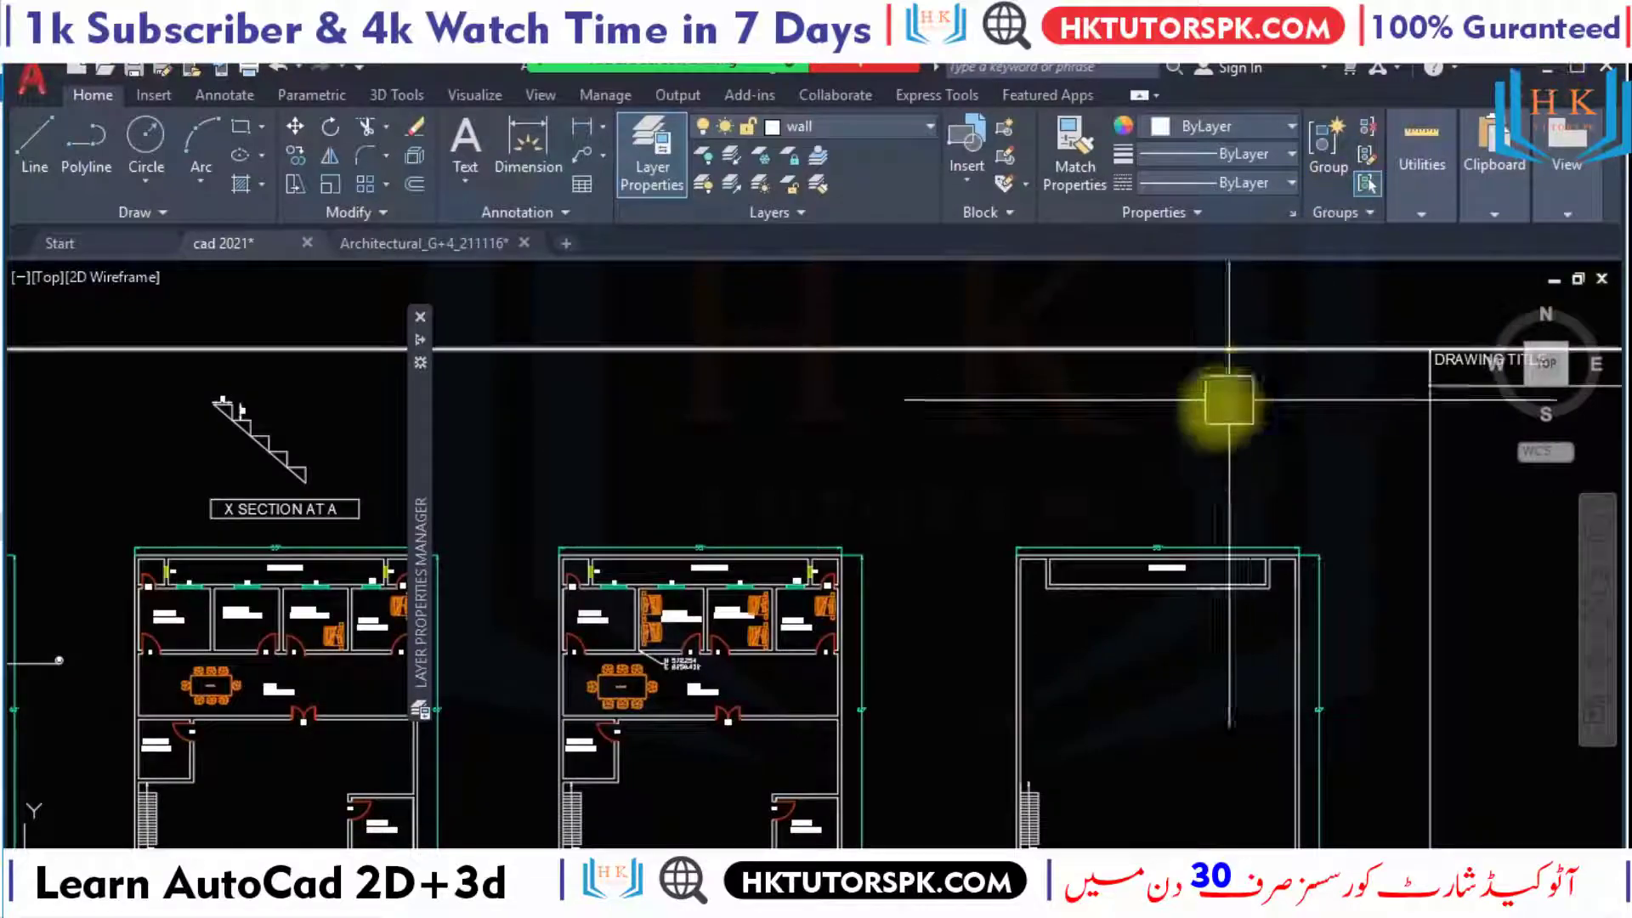
middle_click_drag(1072, 450, 1053, 426)
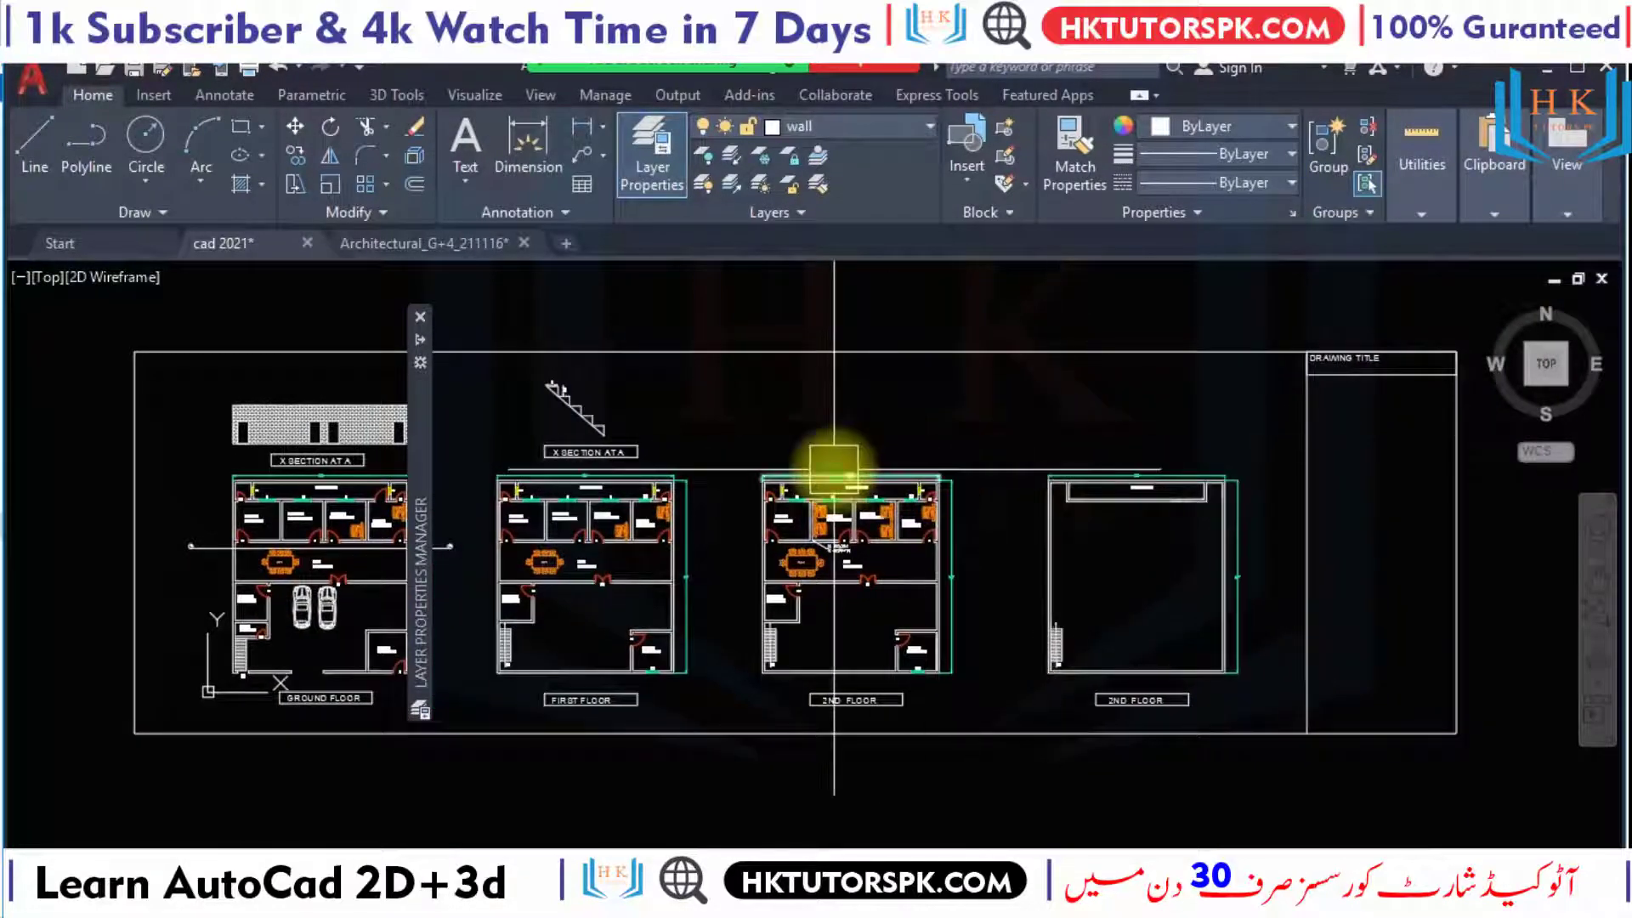
mouse_move(864, 441)
middle_mouse_down()
mouse_move(777, 438)
mouse_move(867, 549)
mouse_move(908, 508)
middle_mouse_up()
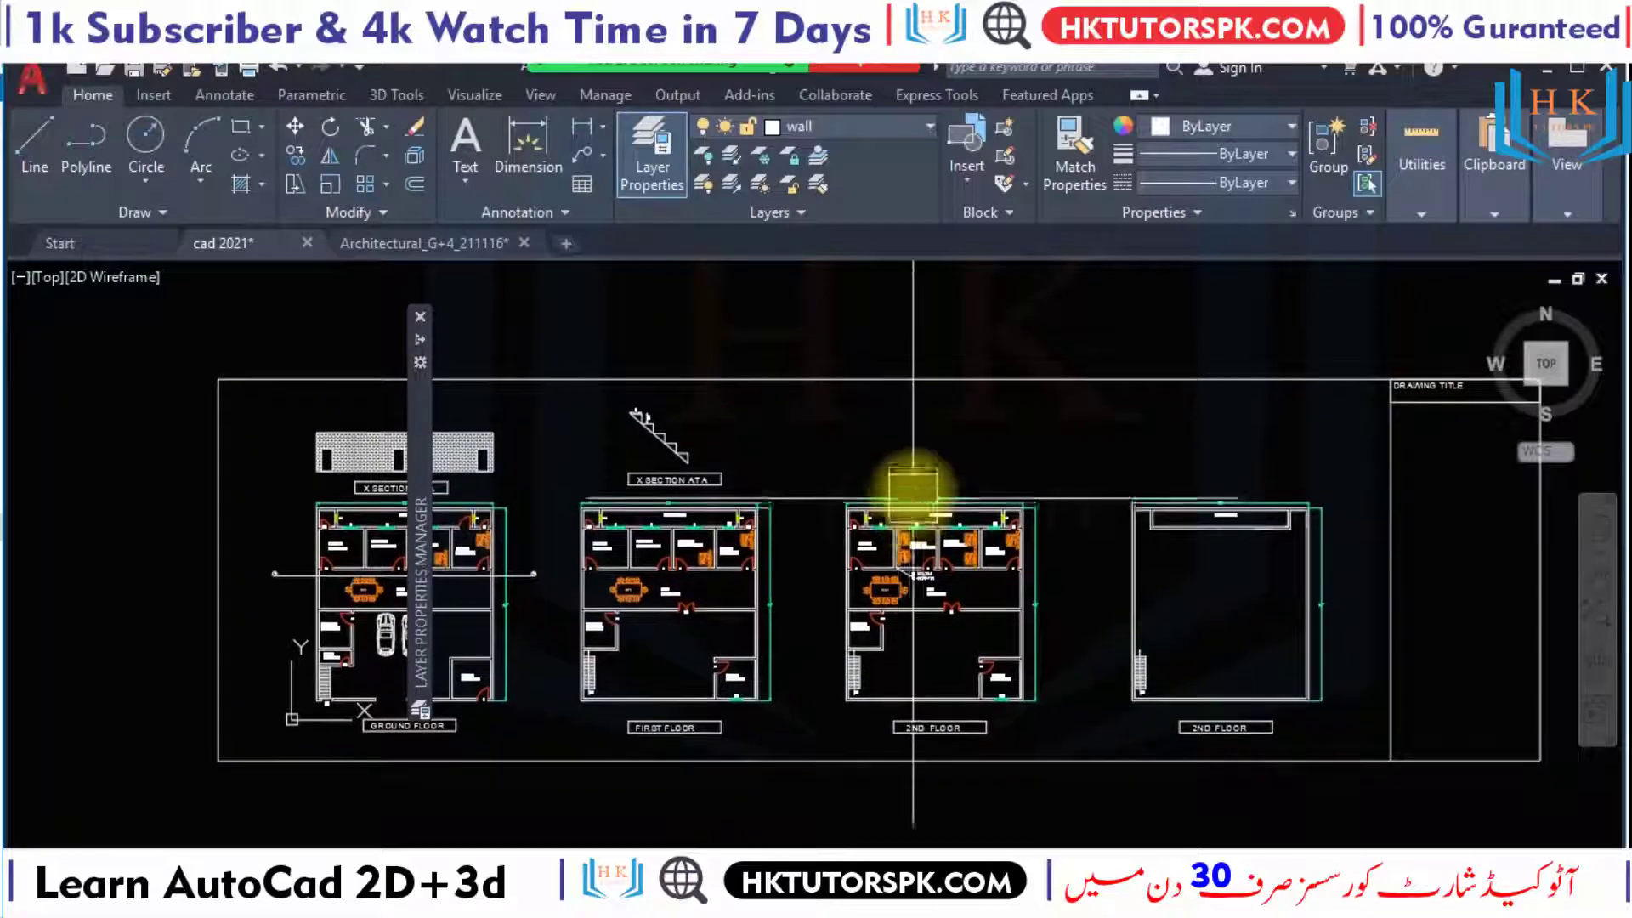
middle_click_drag(1235, 474, 1174, 480)
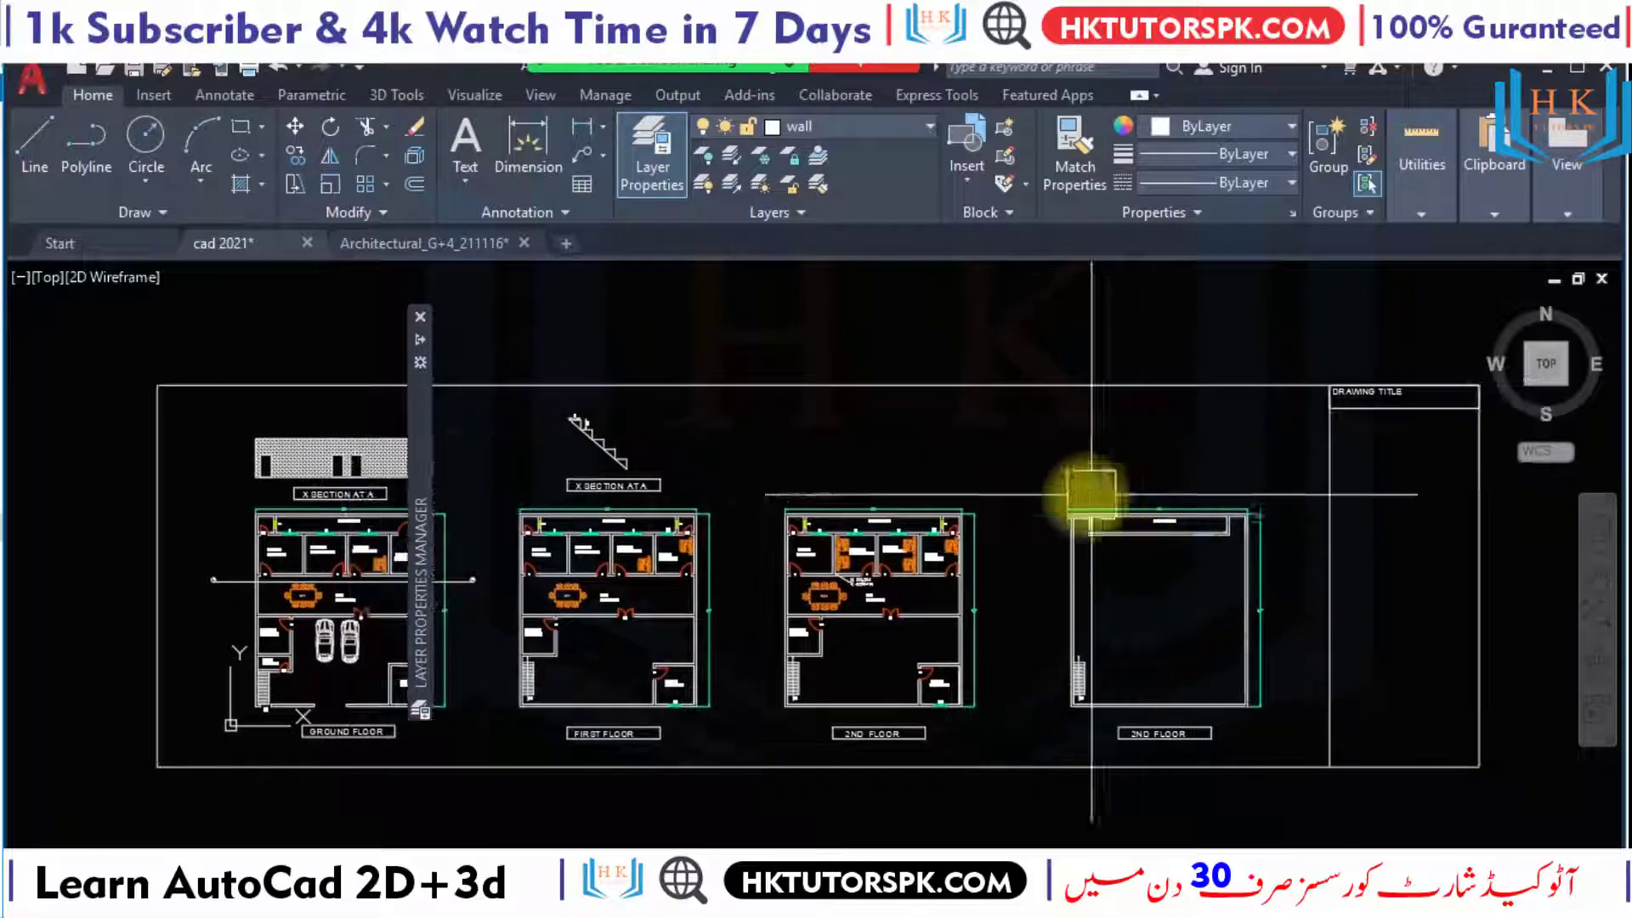